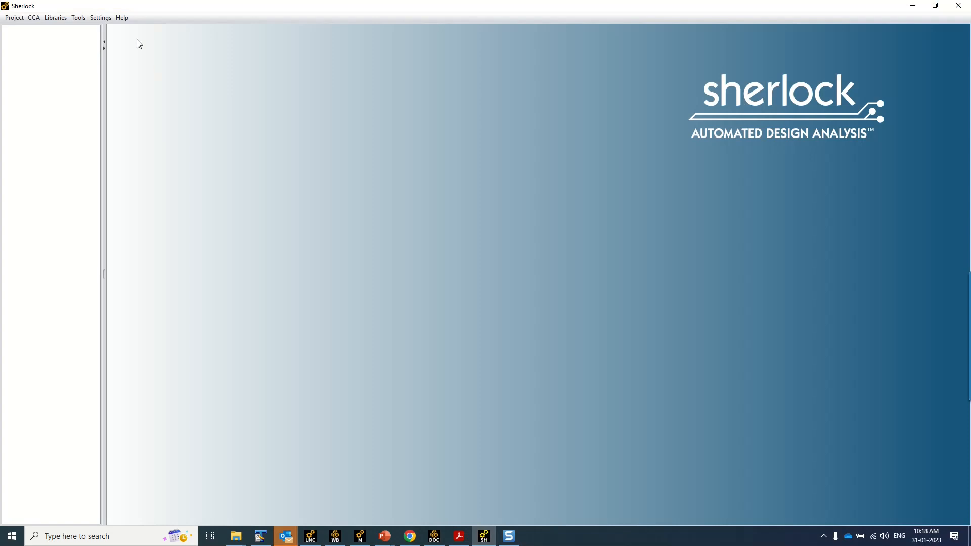
Check which Sherlock release is installed in the program's version information
{"action": "left_click", "coordinate": [123, 17]}
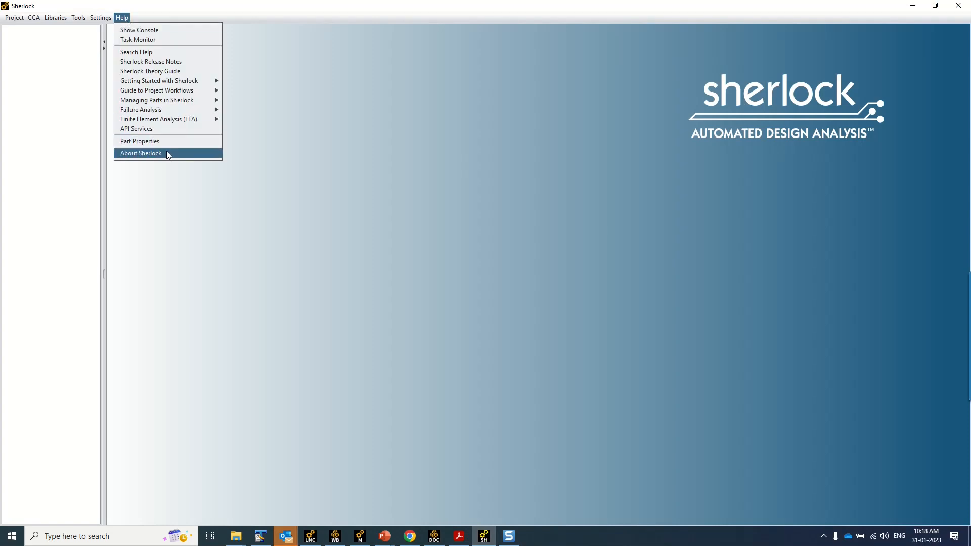
{"action": "left_click", "coordinate": [169, 154]}
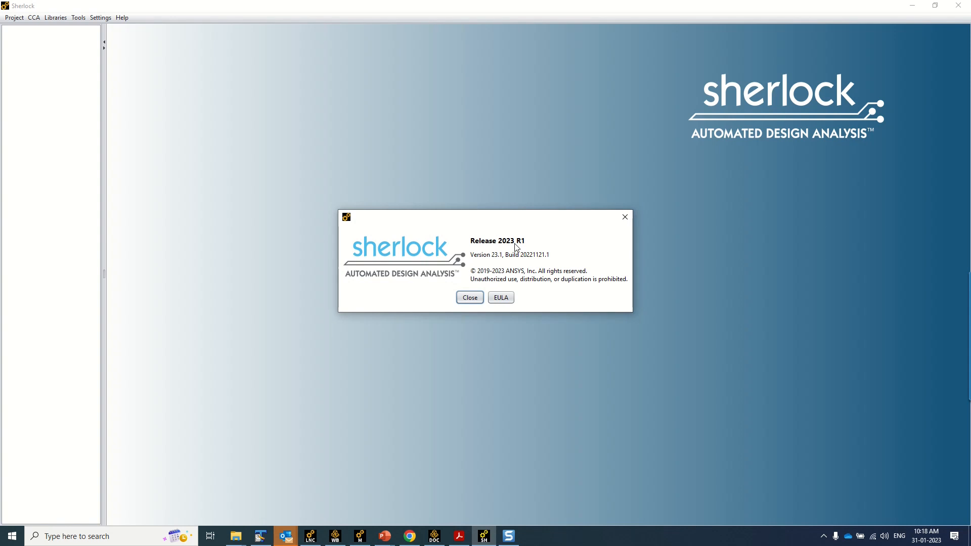
{"action": "left_click", "coordinate": [479, 298]}
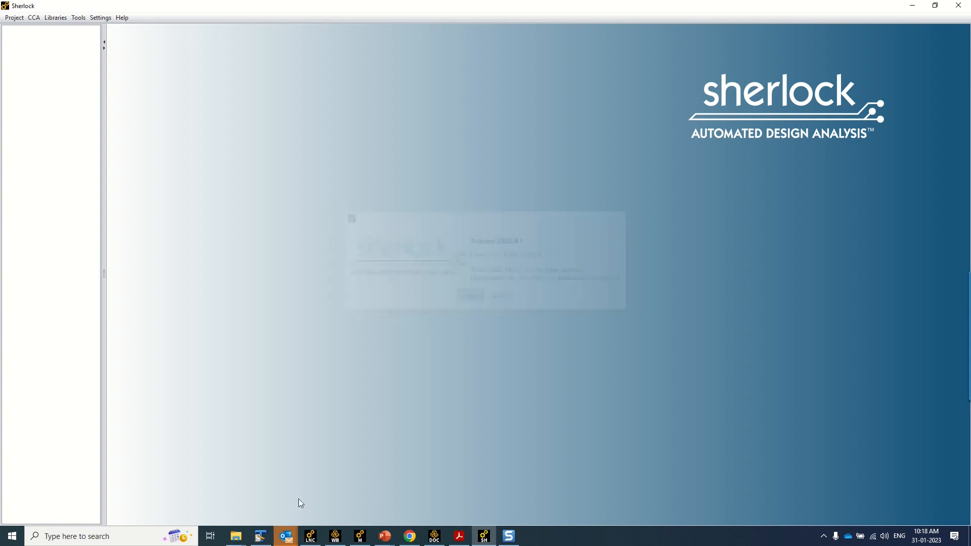
In File Explorer, examine the v231 Sherlock tutorial folder and the Random_Vib_Enclosure_Validation folder with Housing.STEP, including both folder paths
{"action": "mouse_move", "coordinate": [236, 542]}
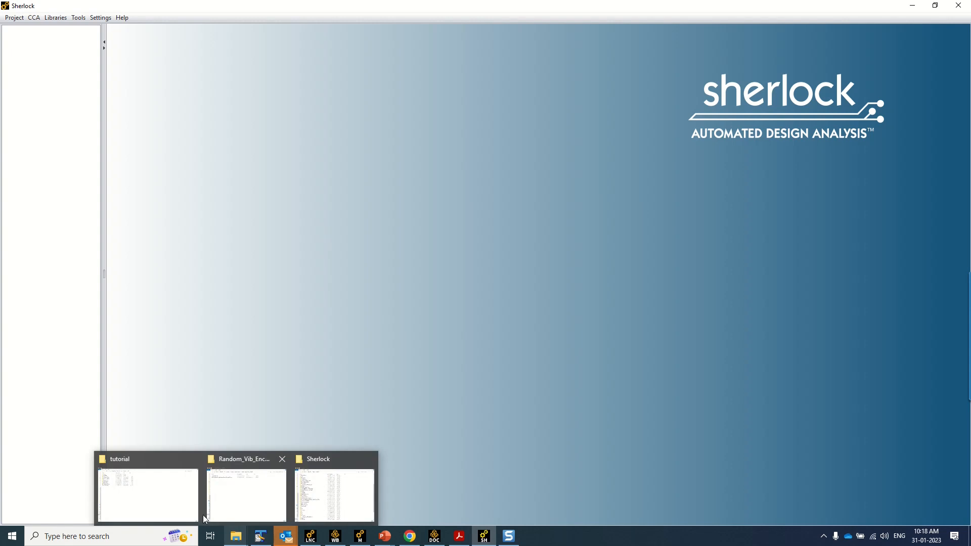
{"action": "left_click", "coordinate": [152, 493]}
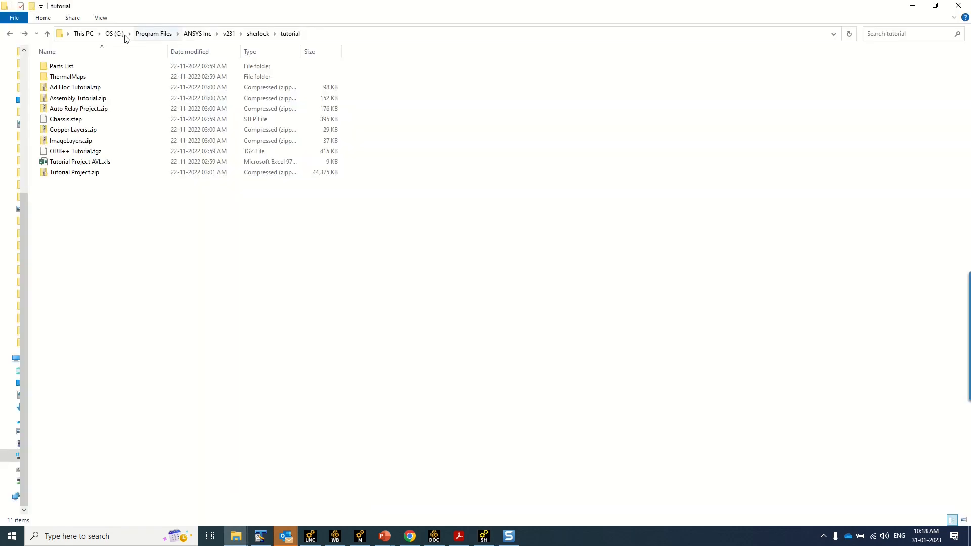
{"action": "left_click", "coordinate": [328, 39]}
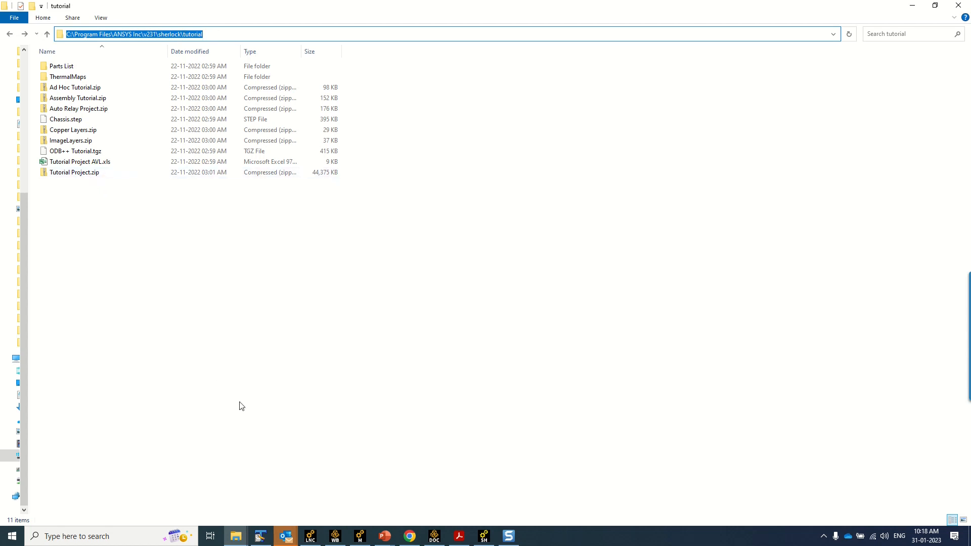
{"action": "mouse_move", "coordinate": [238, 531]}
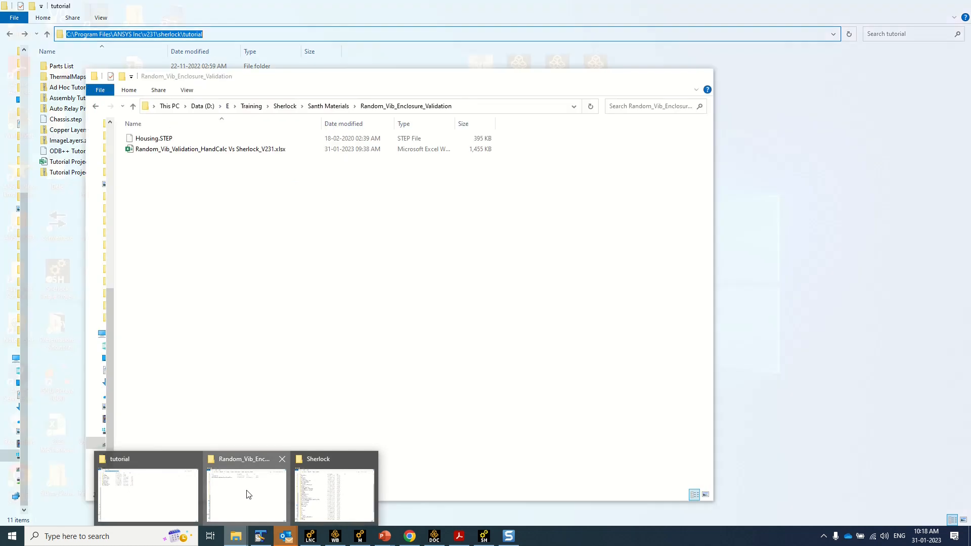
{"action": "left_click", "coordinate": [248, 494]}
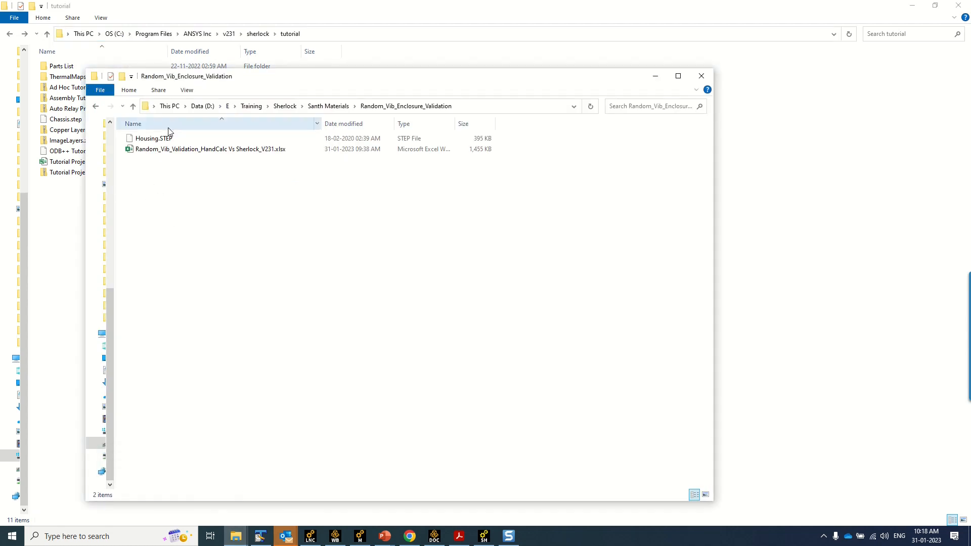
{"action": "left_click", "coordinate": [154, 140]}
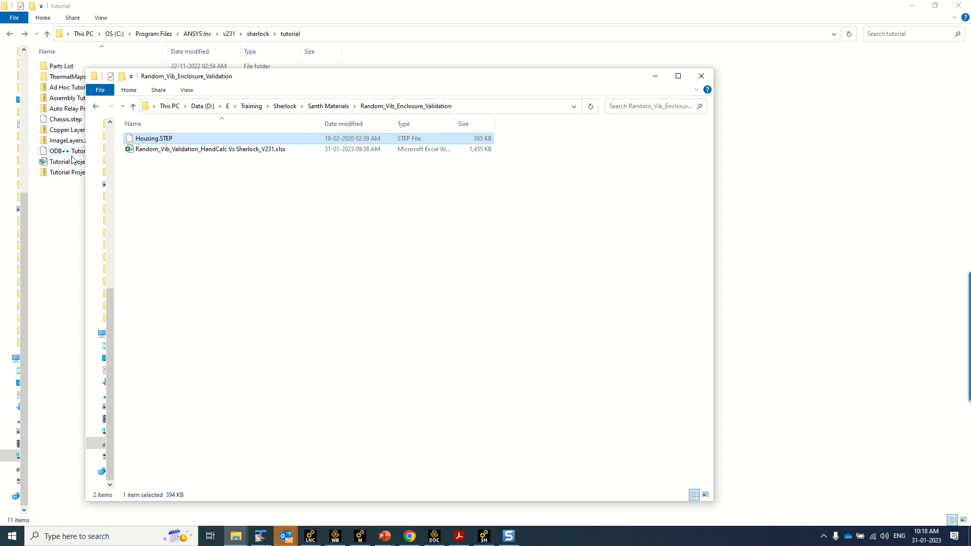
{"action": "left_click", "coordinate": [481, 107]}
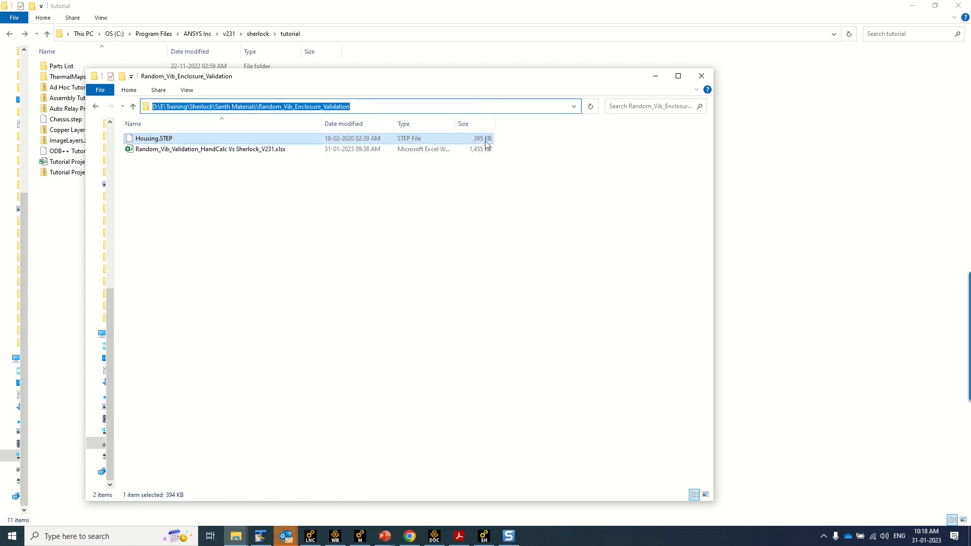
In Sherlock, start an ODB archive import with ODB++ Tutorial.tgz from C:\Program Files\ANSYS Inc\v231\sherlock\tutorial as the source archive
{"action": "left_click", "coordinate": [484, 537]}
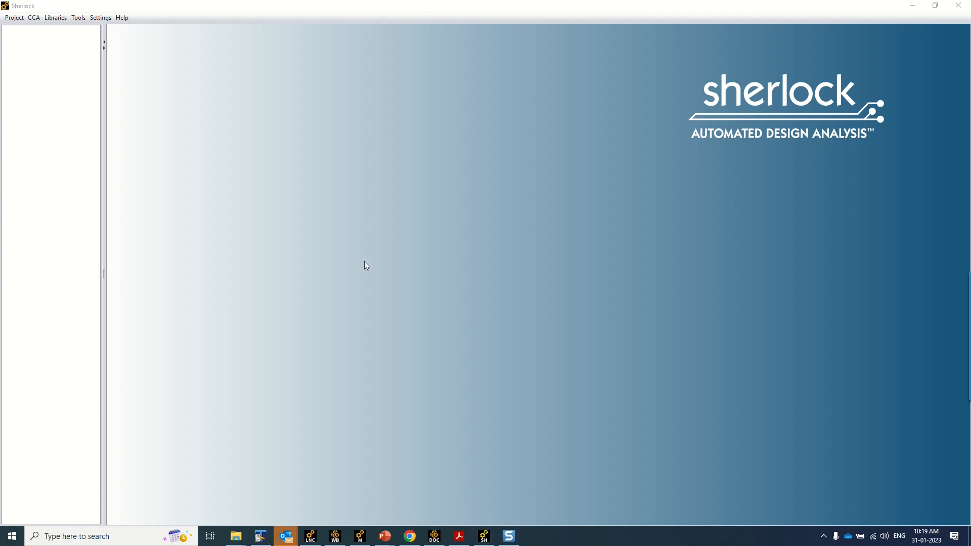
{"action": "left_click", "coordinate": [15, 18]}
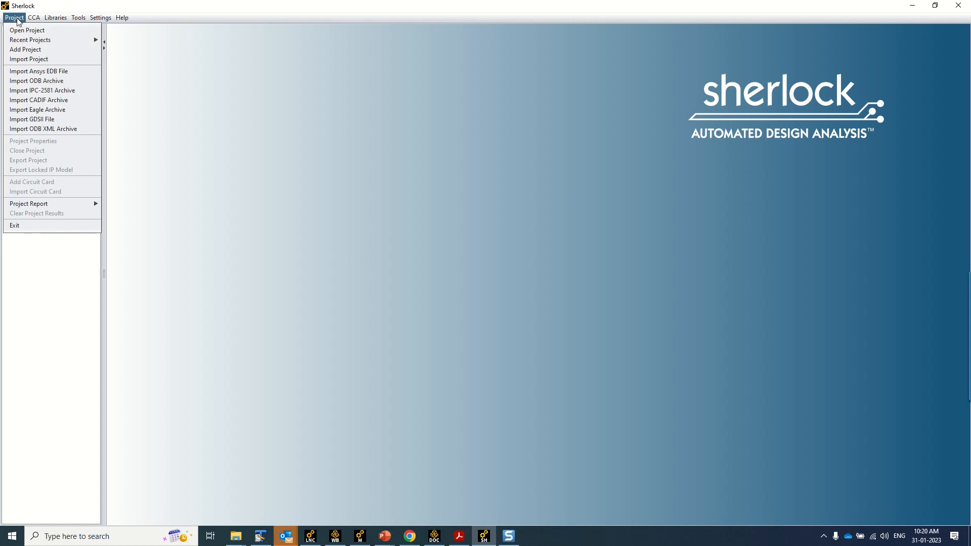
{"action": "left_click", "coordinate": [36, 82]}
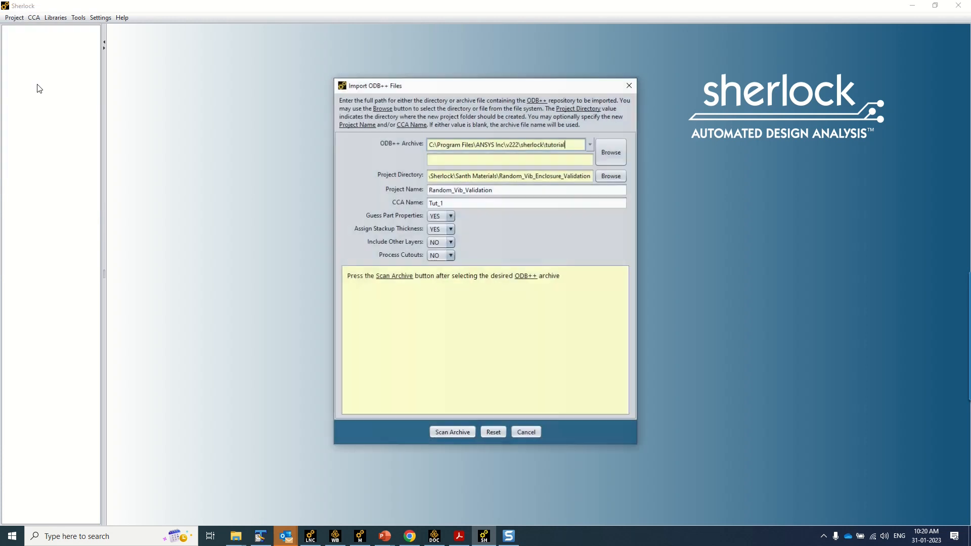
{"action": "left_click", "coordinate": [602, 155]}
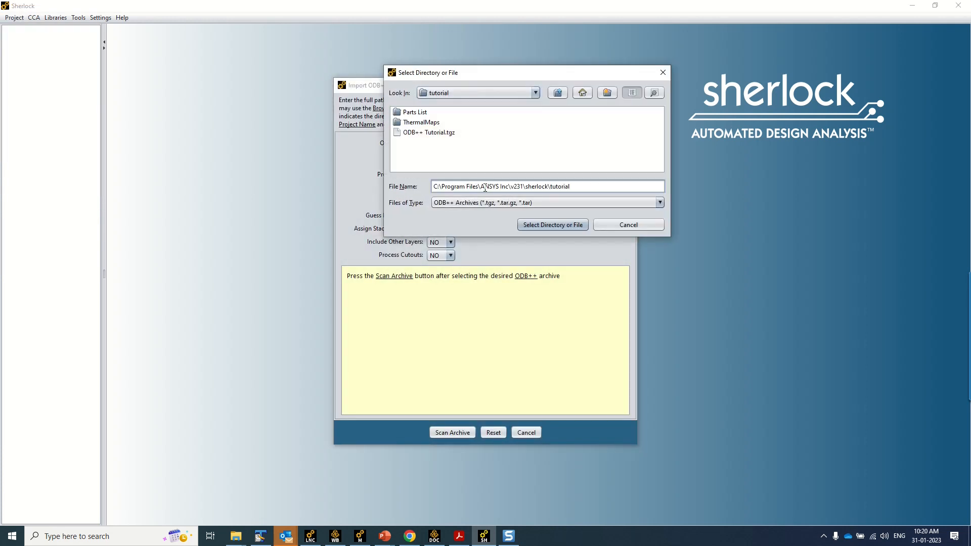
{"action": "key", "text": "Return"}
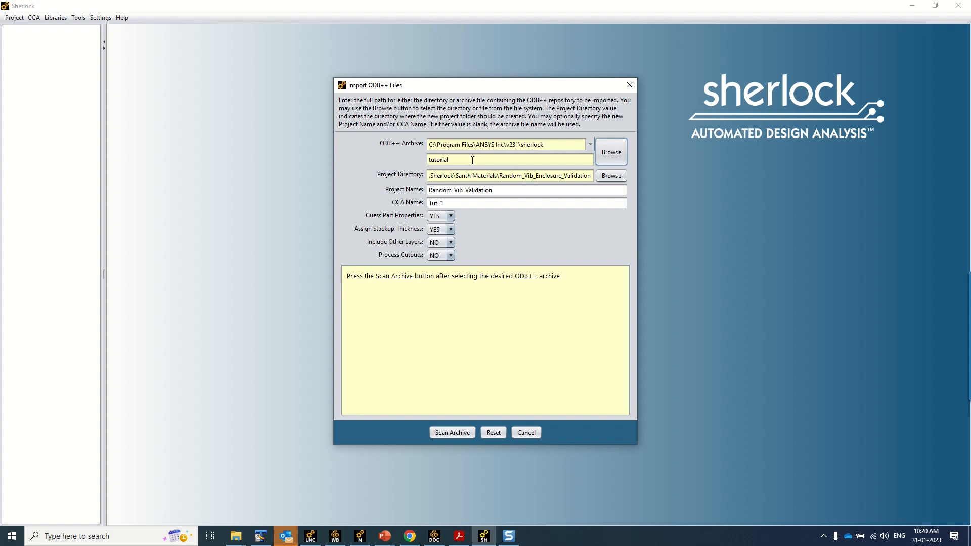
{"action": "left_click", "coordinate": [612, 152]}
{"action": "double_click", "coordinate": [460, 126]}
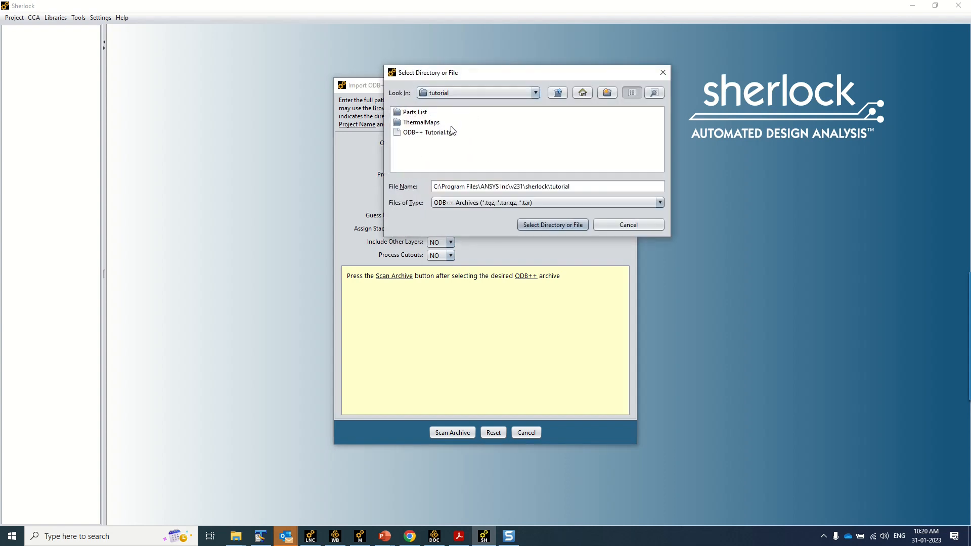
{"action": "left_click", "coordinate": [436, 134]}
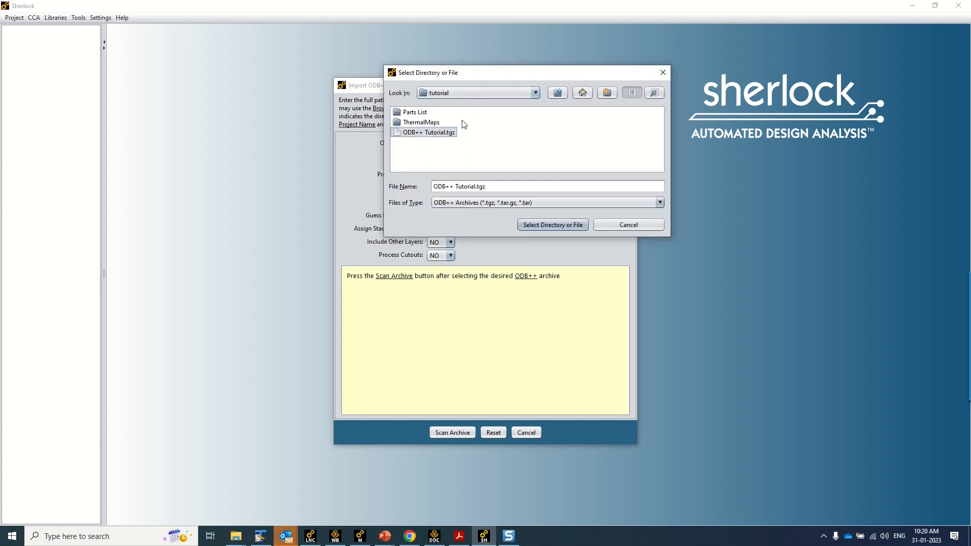
{"action": "left_click", "coordinate": [476, 92]}
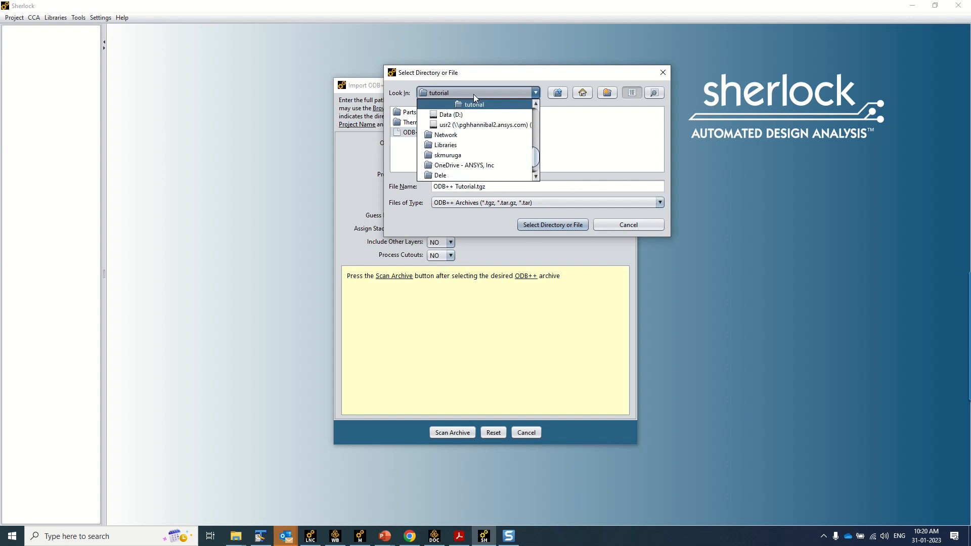
{"action": "scroll", "coordinate": [473, 126], "scroll_direction": "down", "scroll_amount": 3}
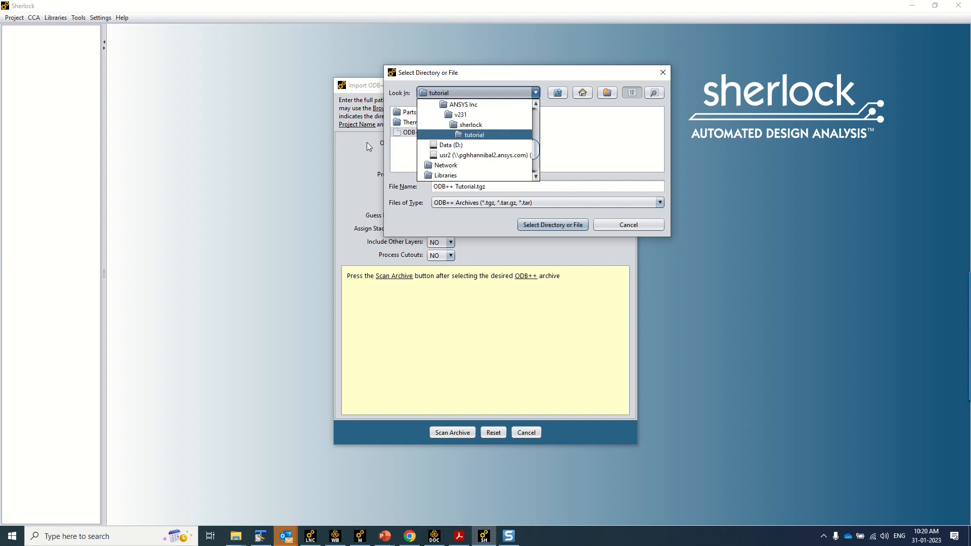
{"action": "left_click", "coordinate": [478, 136]}
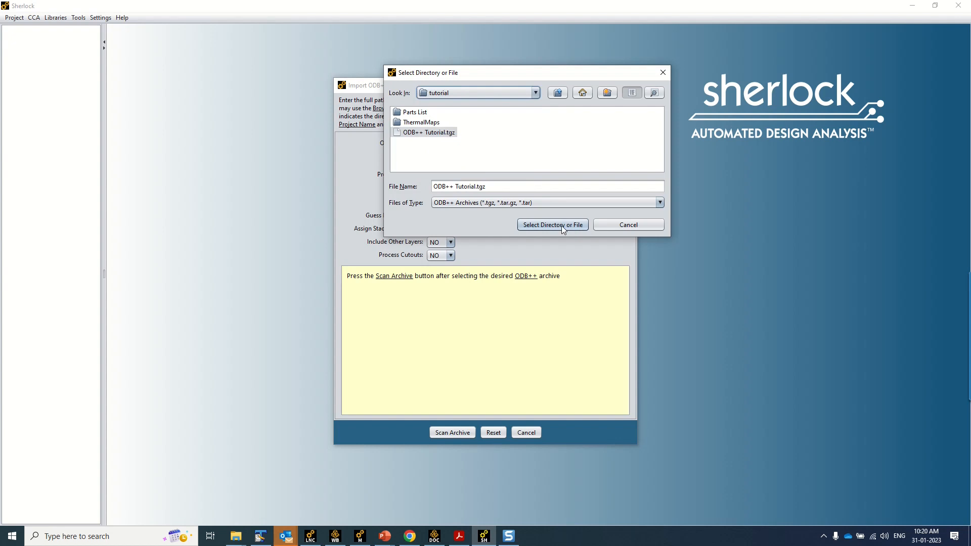
{"action": "left_click", "coordinate": [575, 226]}
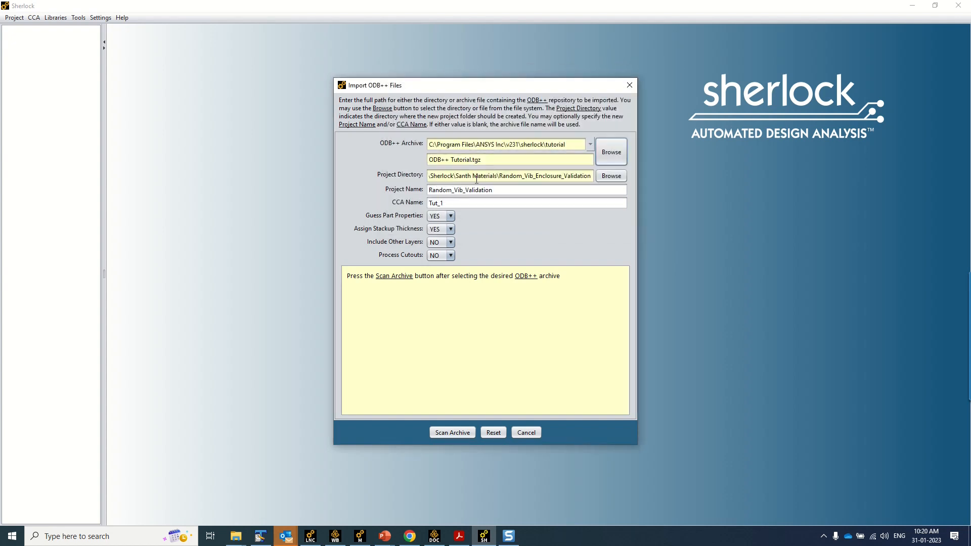
Choose the Random_Vib_Enclosure_Validation folder as the project directory and keep Tut_1 as the CCA name
{"action": "left_click", "coordinate": [612, 176]}
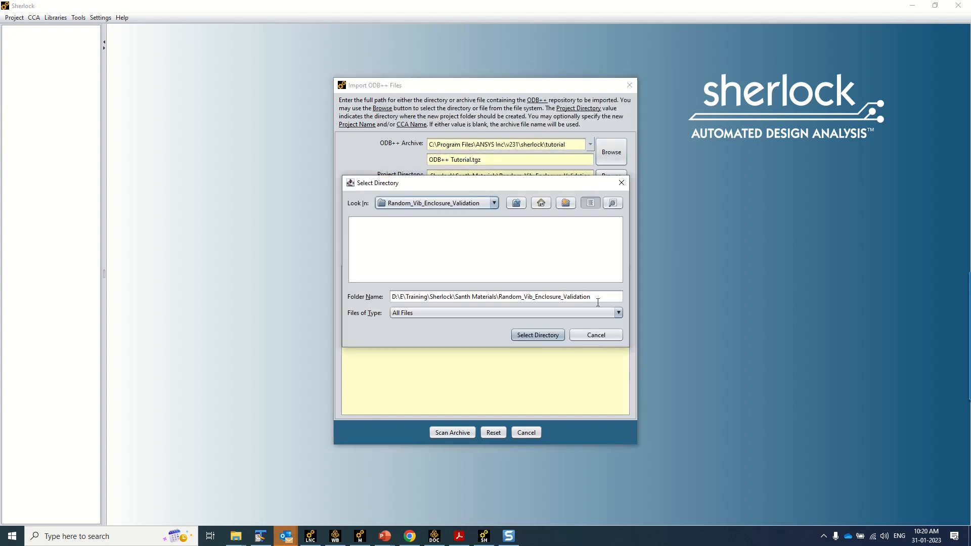
{"action": "left_click_drag", "start_coordinate": [598, 299], "coordinate": [356, 284]}
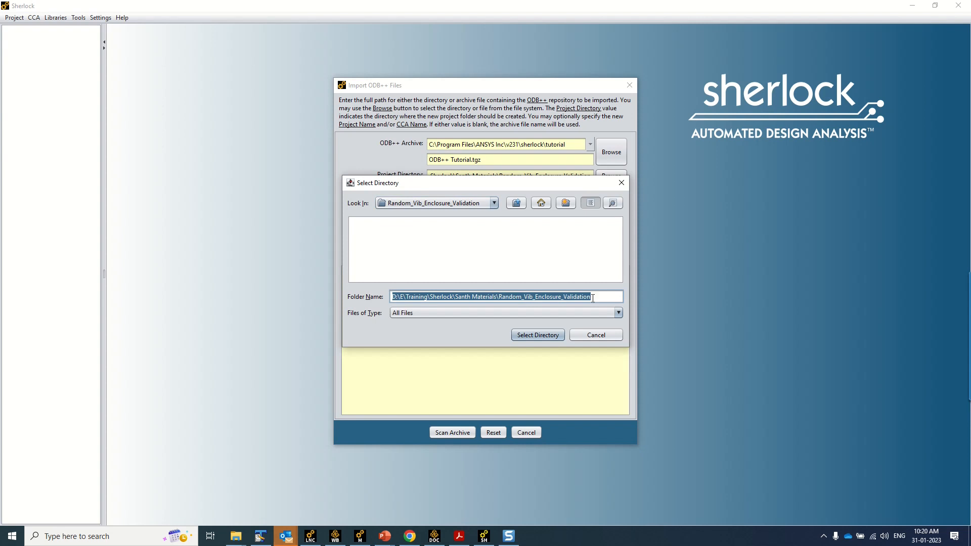
{"action": "left_click", "coordinate": [541, 335]}
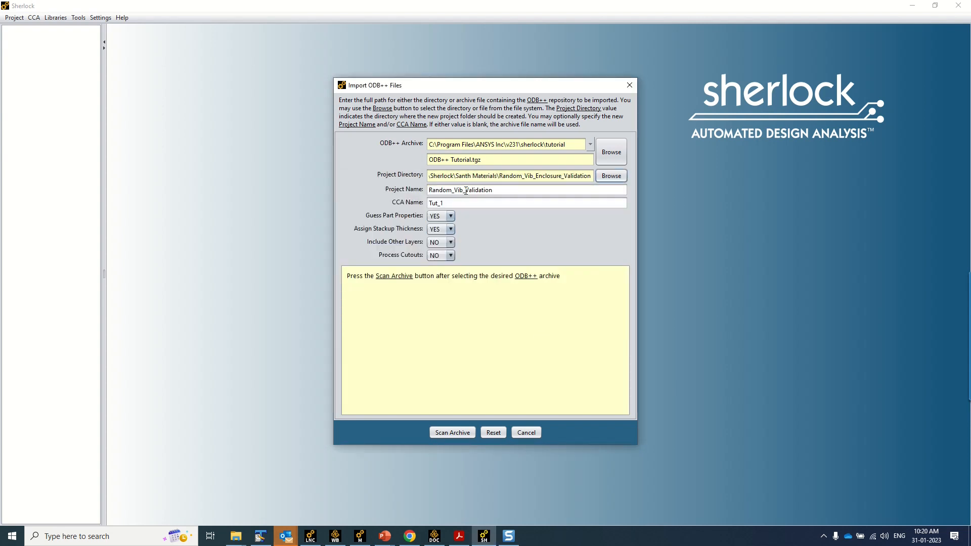
{"action": "double_click", "coordinate": [457, 203]}
{"action": "left_click", "coordinate": [458, 203]}
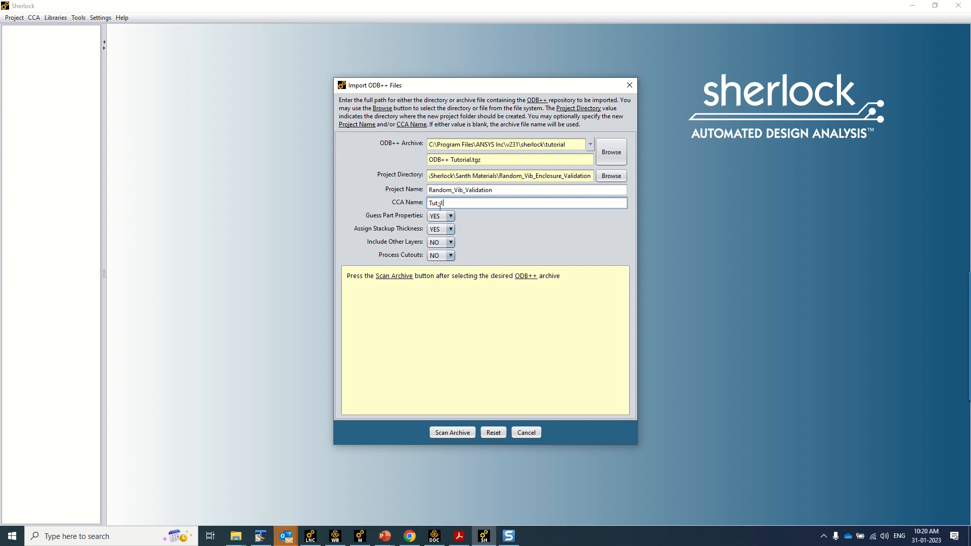
Scan the archive, accept the proposed component property mapping, and import it into the project
{"action": "left_click", "coordinate": [455, 435]}
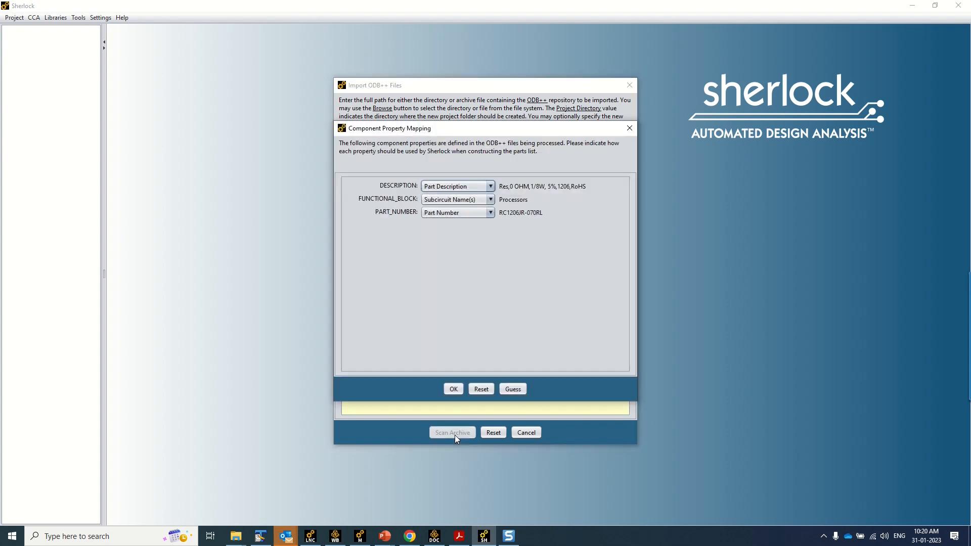
{"action": "left_click", "coordinate": [457, 389]}
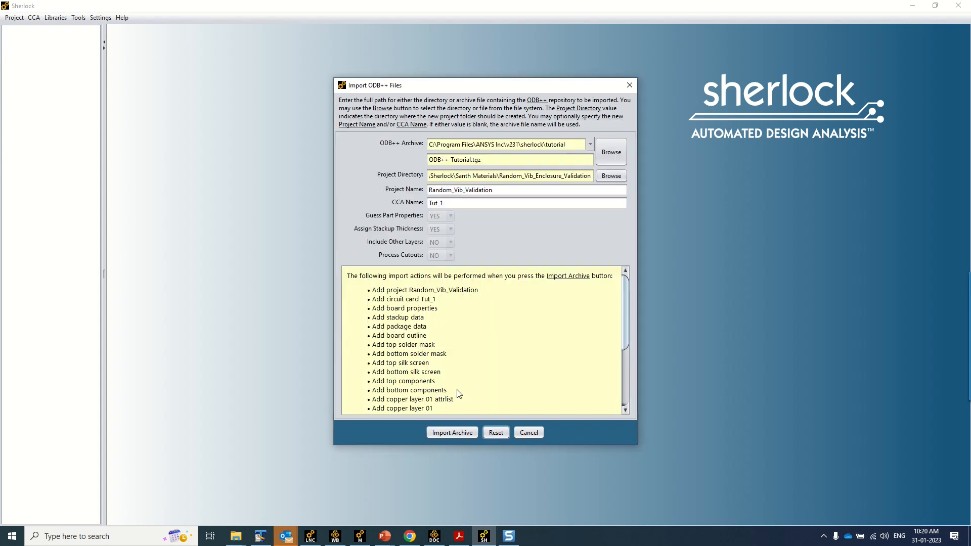
{"action": "left_click", "coordinate": [456, 433]}
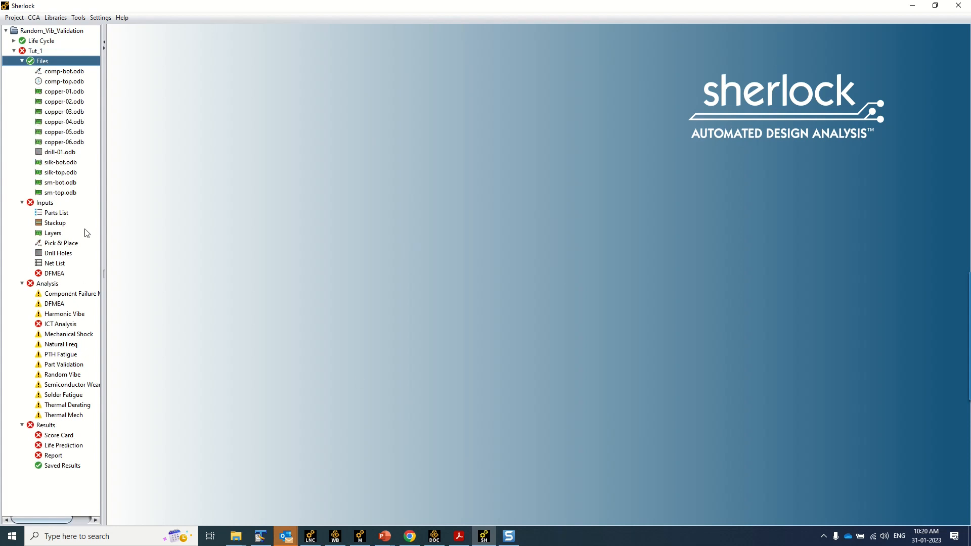
Expand the project's life cycle, then view the Tut_1 board layout in the layer viewer and close it
{"action": "left_click", "coordinate": [14, 41]}
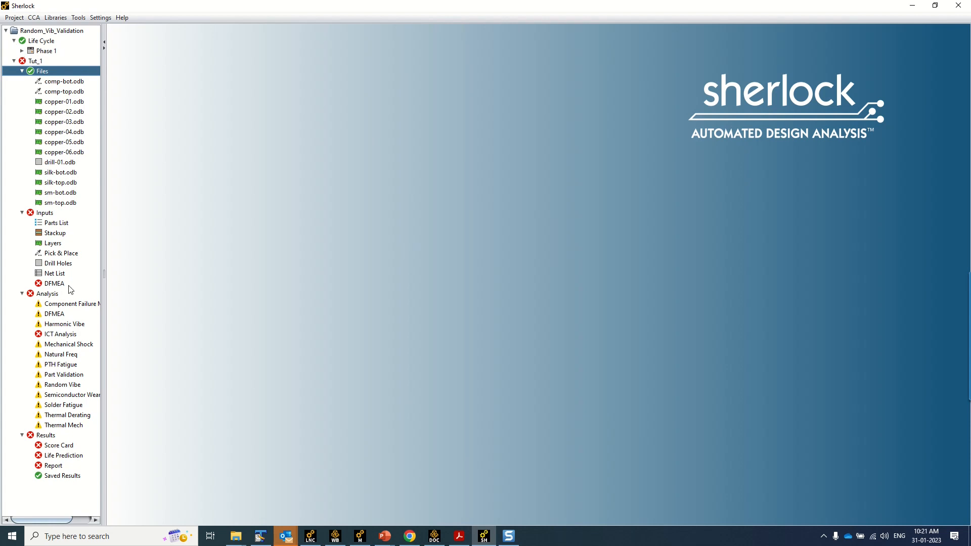
{"action": "double_click", "coordinate": [57, 245]}
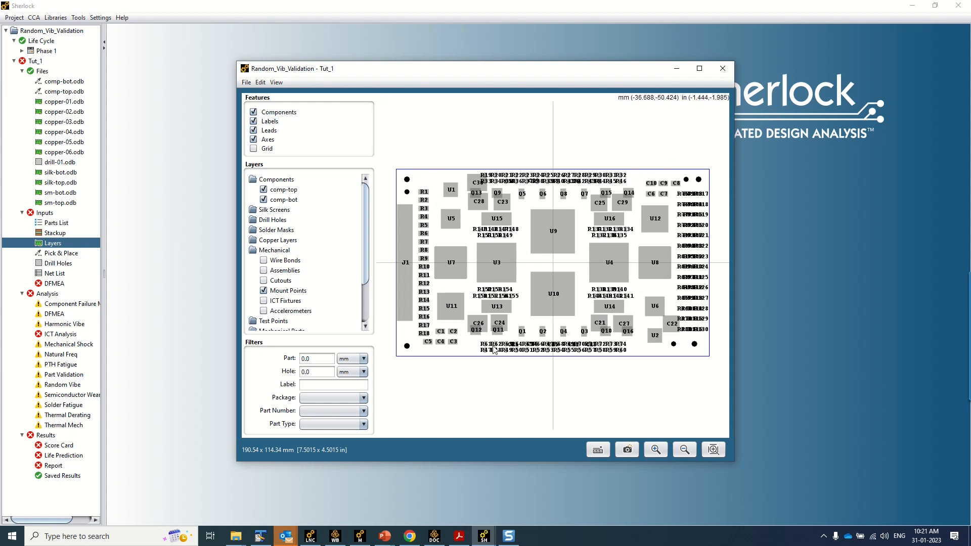
{"action": "left_click", "coordinate": [723, 69]}
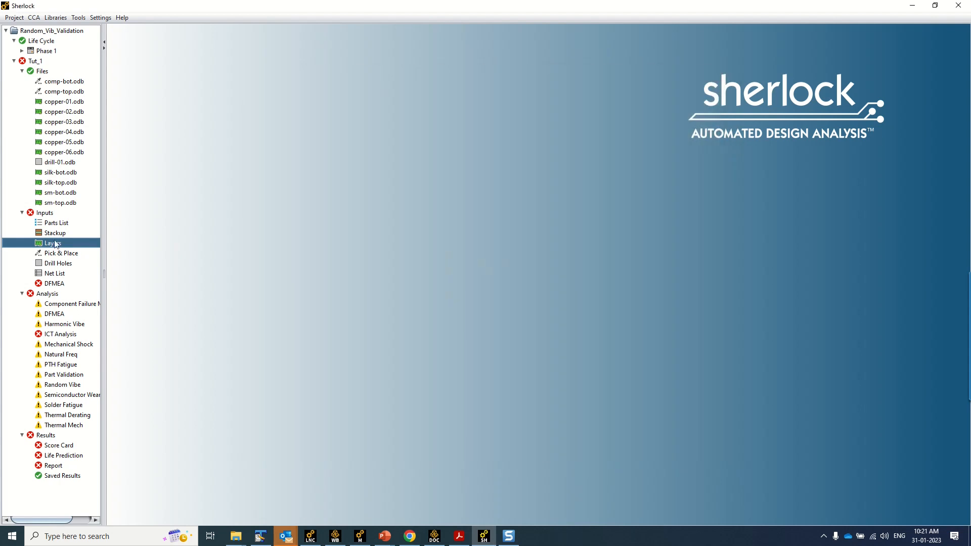
Open the Tut_1 parts list, clear the U10 reference designator filter, and look through all the parts
{"action": "left_click", "coordinate": [57, 224]}
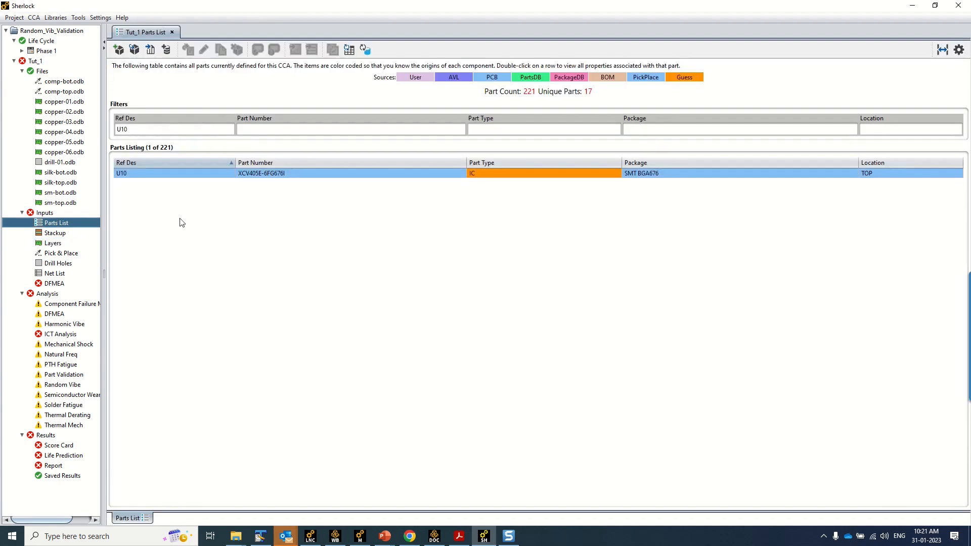
{"action": "left_click_drag", "start_coordinate": [145, 130], "coordinate": [17, 128]}
{"action": "key", "text": "BackSpace"}
{"action": "key", "text": "Return"}
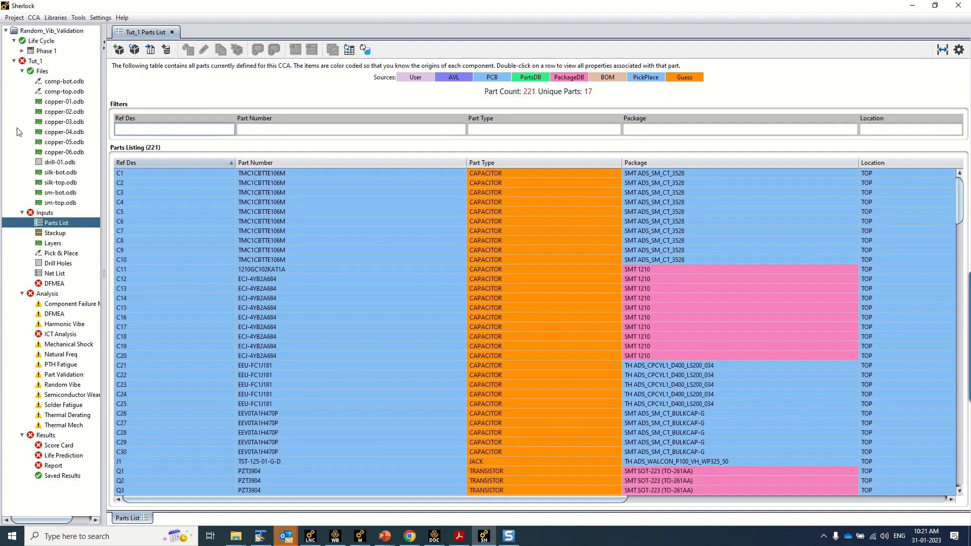
{"action": "scroll", "coordinate": [580, 318], "scroll_direction": "down", "scroll_amount": 4}
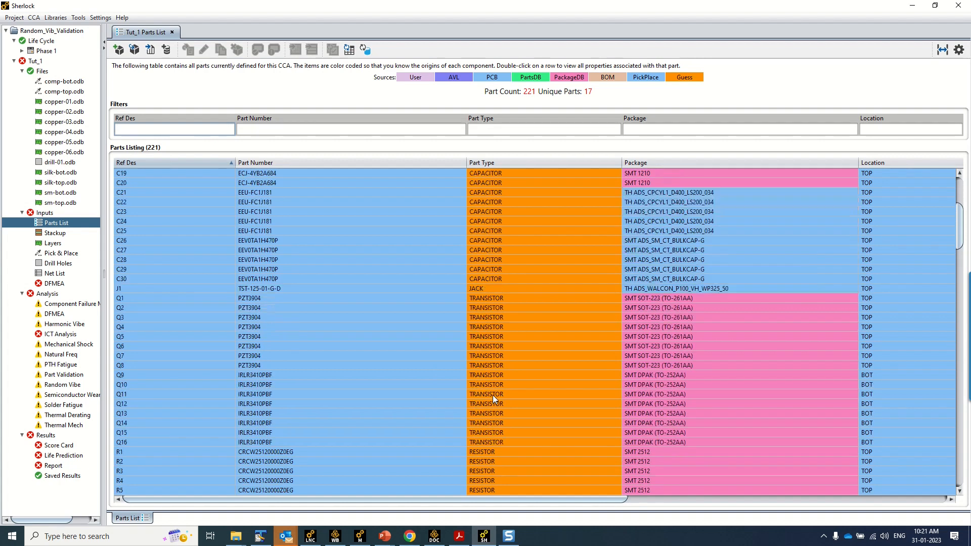
{"action": "scroll", "coordinate": [493, 396], "scroll_direction": "up", "scroll_amount": 2}
{"action": "scroll", "coordinate": [493, 396], "scroll_direction": "up", "scroll_amount": 2}
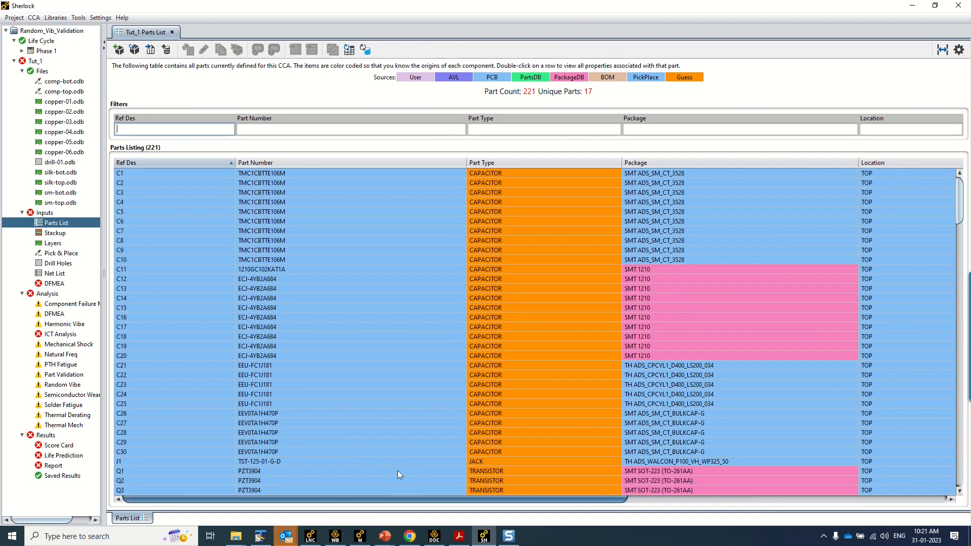
Update all parts from the Sherlock Part Library, matching by part number only and using the first match, and look through the updated list
{"action": "left_click", "coordinate": [349, 298]}
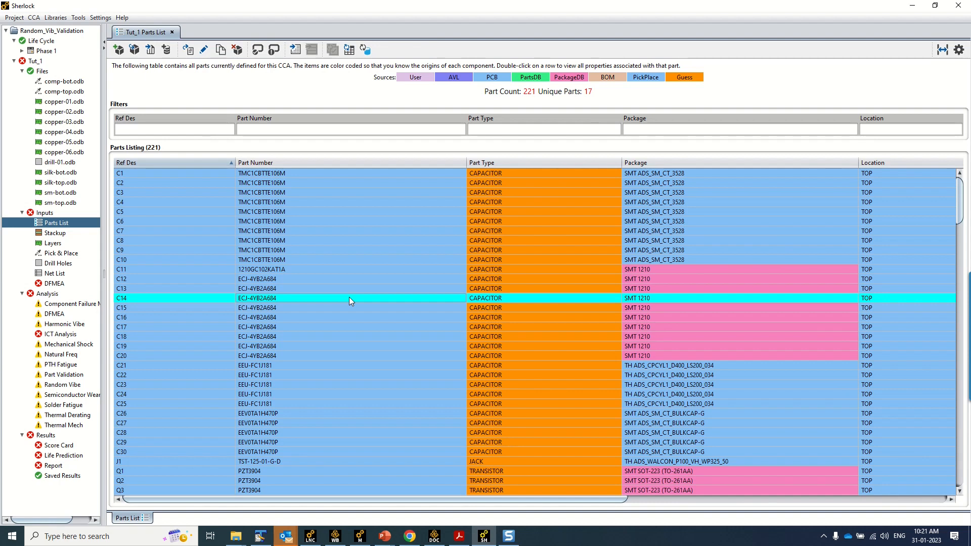
{"action": "key", "text": "ctrl+a"}
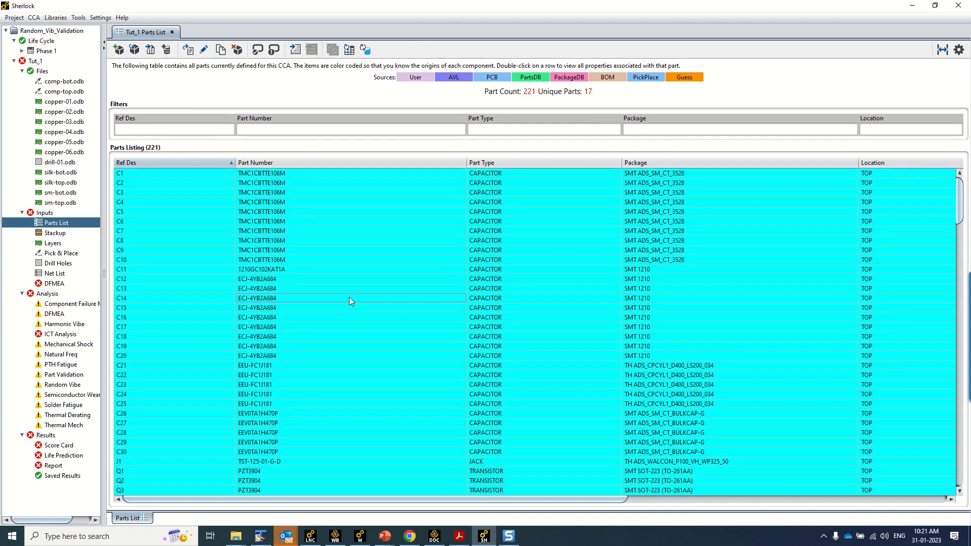
{"action": "right_click", "coordinate": [318, 193]}
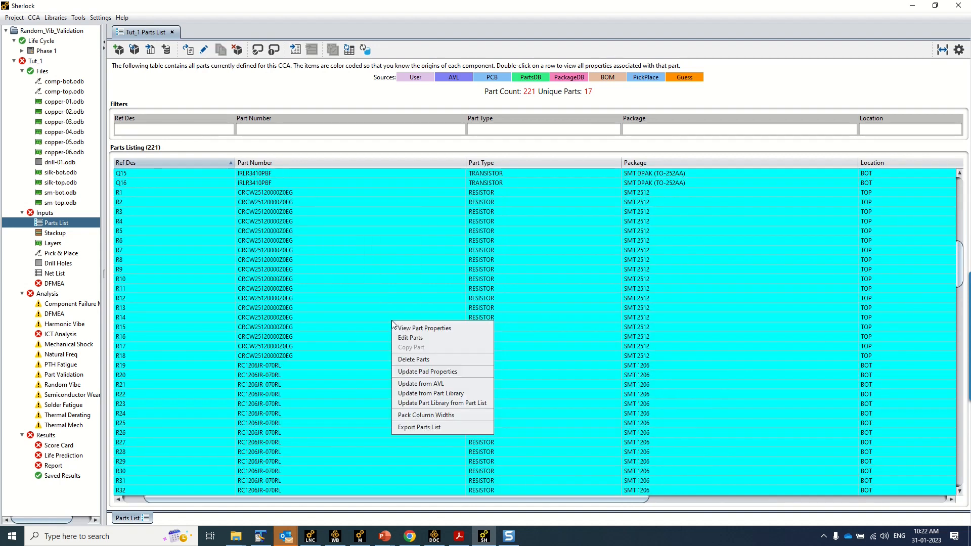
{"action": "left_click", "coordinate": [431, 393]}
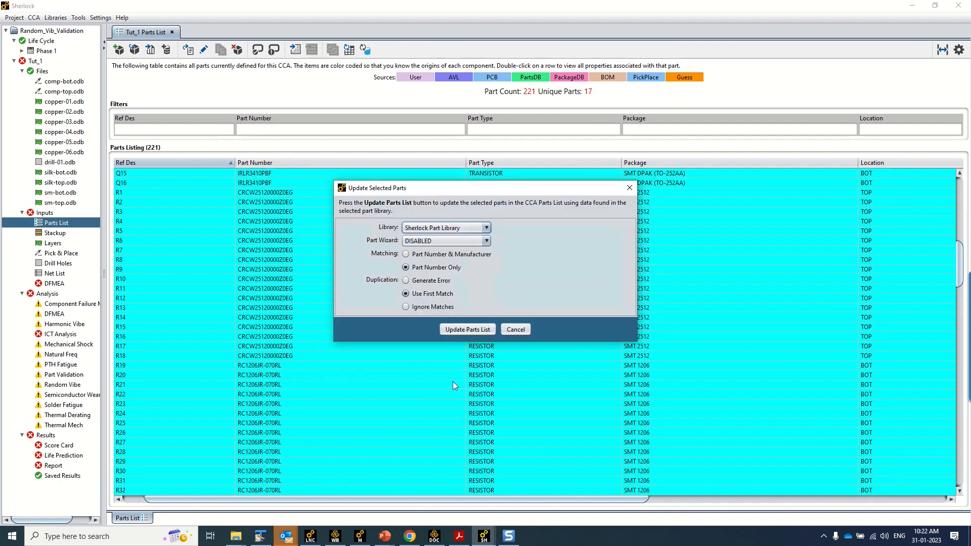
{"action": "left_click", "coordinate": [469, 330]}
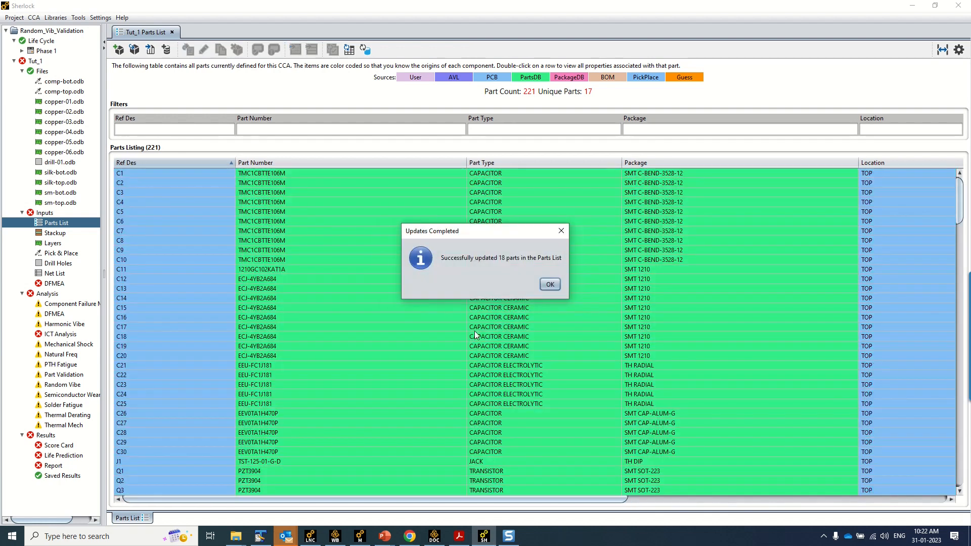
{"action": "left_click", "coordinate": [550, 284]}
{"action": "scroll", "coordinate": [506, 363], "scroll_direction": "down", "scroll_amount": 15}
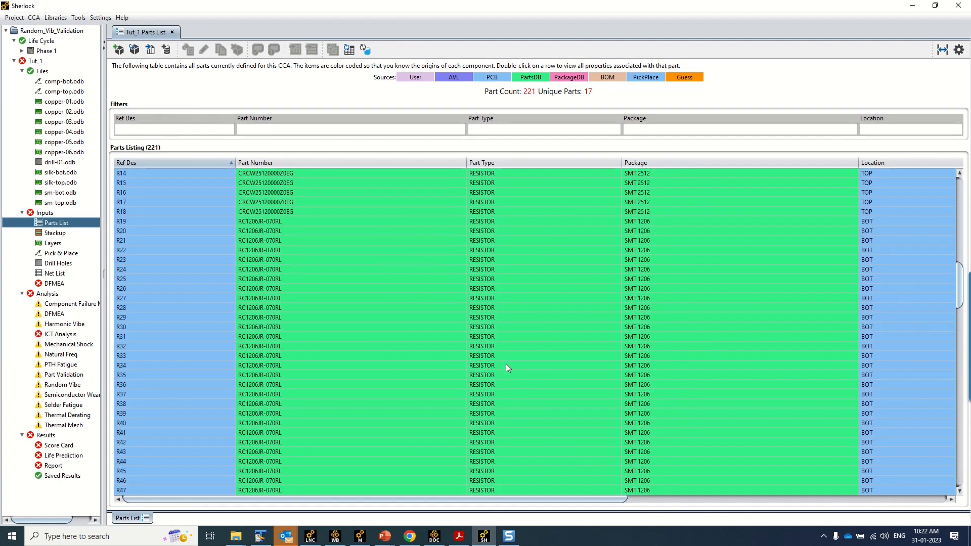
{"action": "left_click_drag", "start_coordinate": [959, 306], "coordinate": [968, 189]}
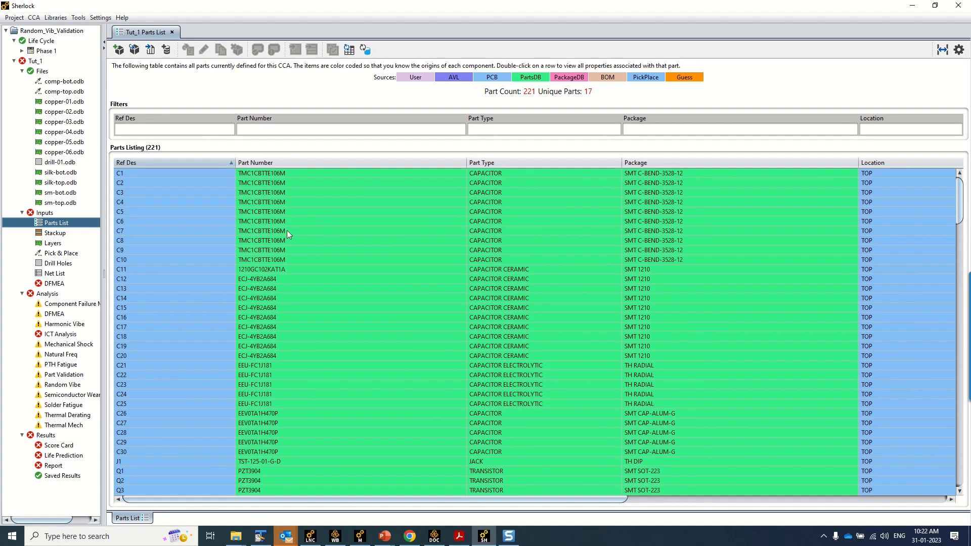
Open Phase 1's Random Event for editing, switch to PowerPoint to view the slide's frequency and amplitude table, and return to Sherlock
{"action": "left_click", "coordinate": [23, 50]}
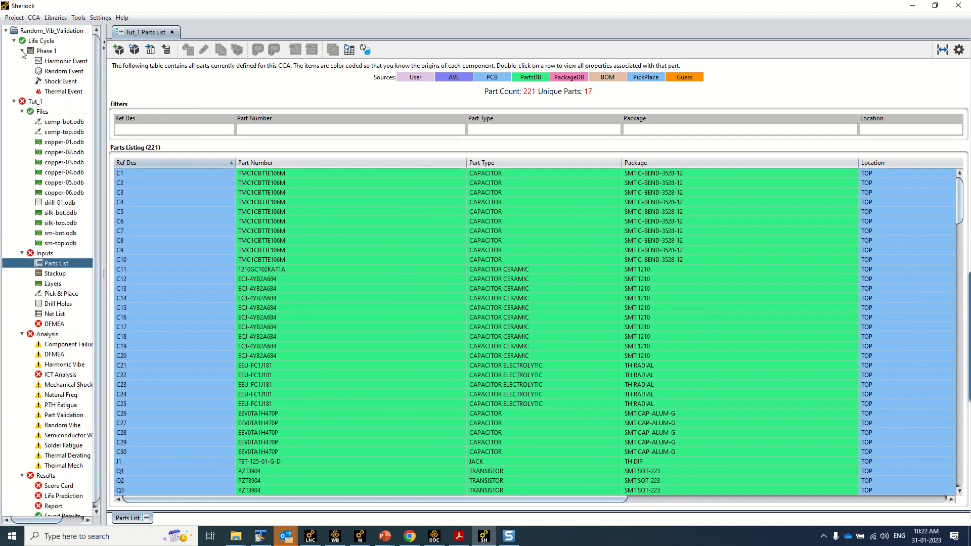
{"action": "double_click", "coordinate": [65, 72]}
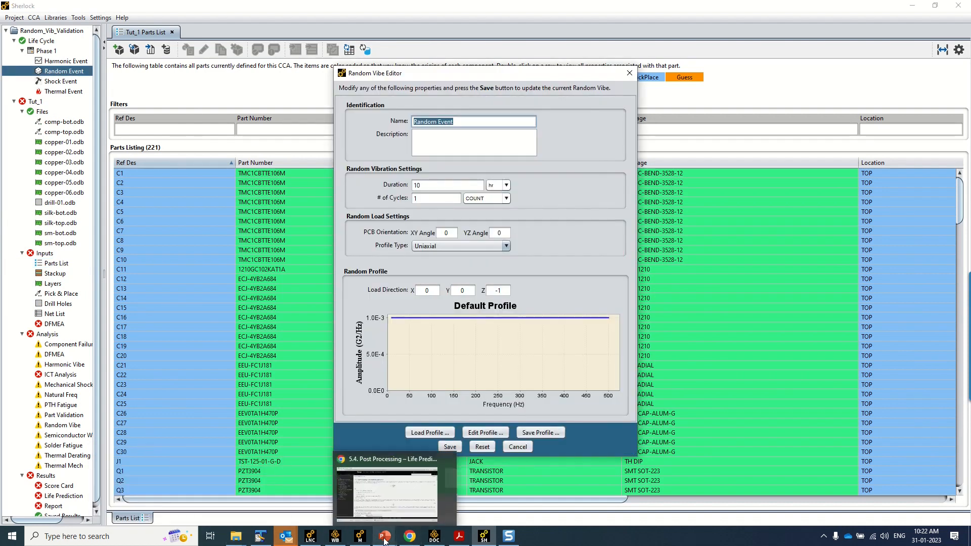
{"action": "mouse_move", "coordinate": [384, 539]}
{"action": "left_click", "coordinate": [357, 491]}
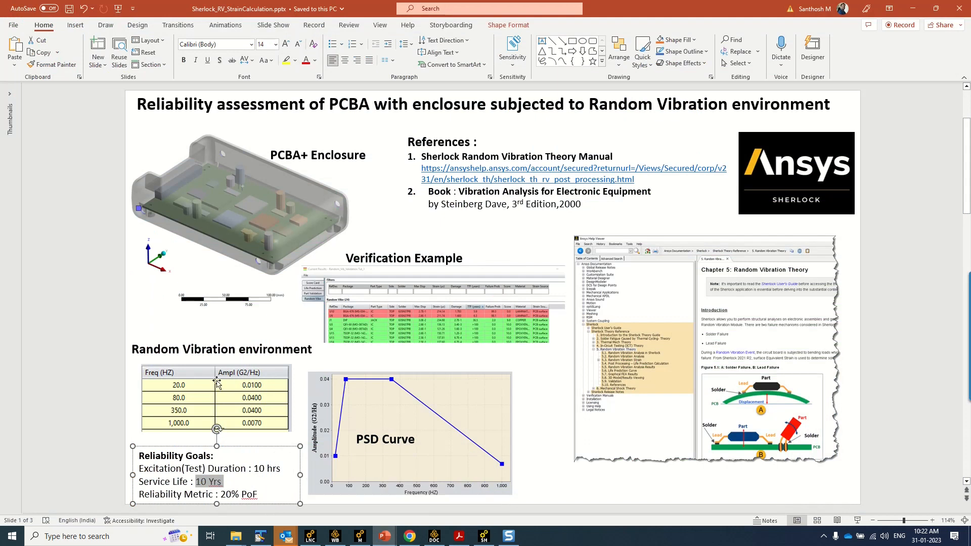
{"action": "left_click", "coordinate": [203, 414]}
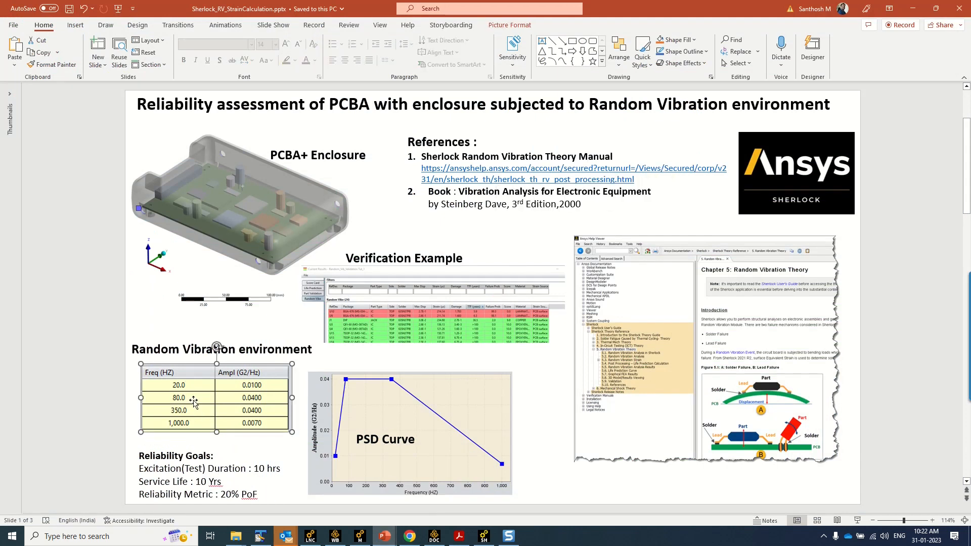
{"action": "left_click", "coordinate": [913, 15]}
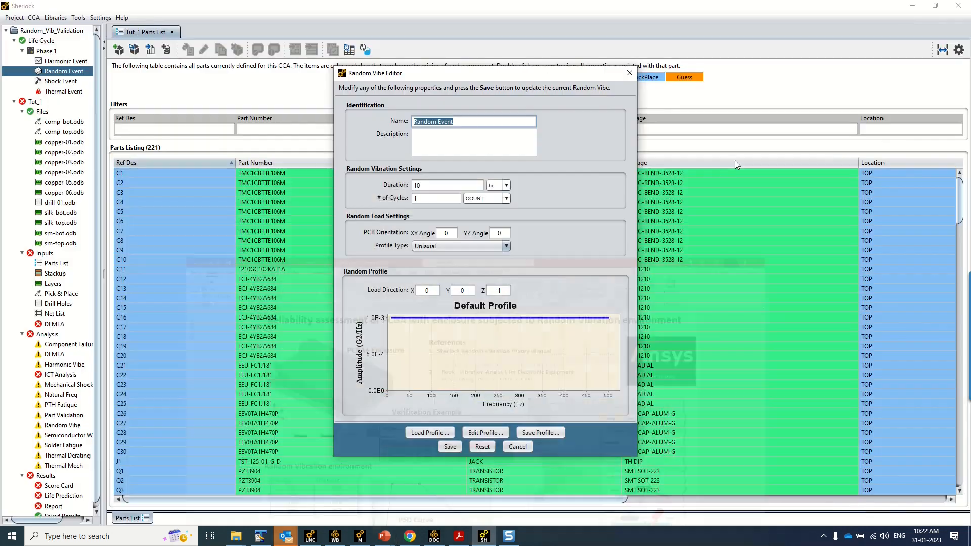
Edit the random vibration profile, checking the slide's table, and set its first two frequencies to 20 and 80 Hz
{"action": "left_click", "coordinate": [484, 433]}
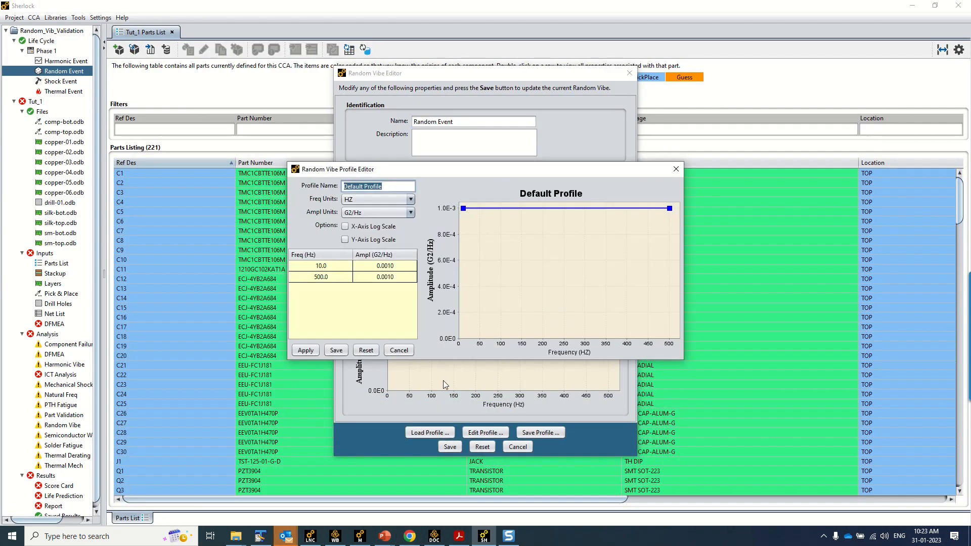
{"action": "double_click", "coordinate": [337, 266]}
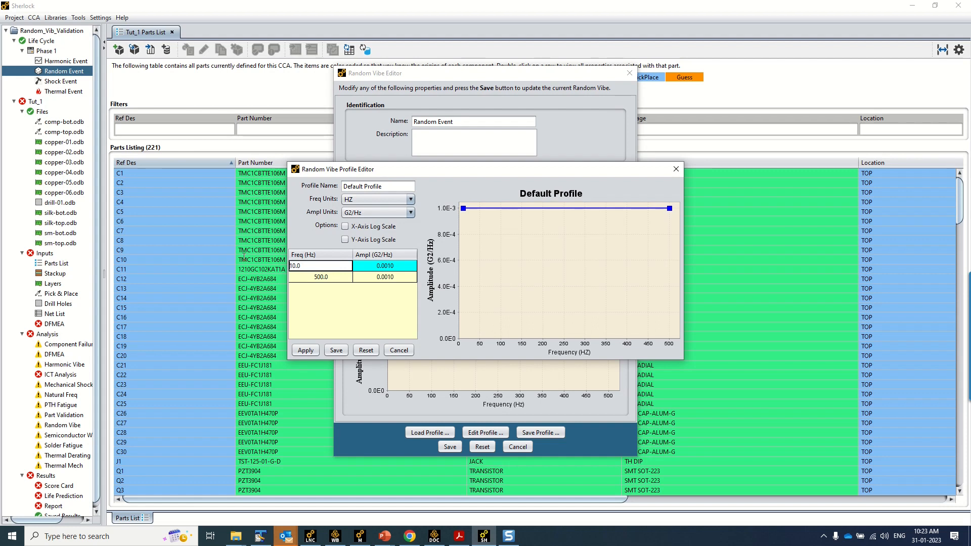
{"action": "double_click", "coordinate": [318, 264]}
{"action": "left_click", "coordinate": [385, 536]}
{"action": "left_click", "coordinate": [346, 493]}
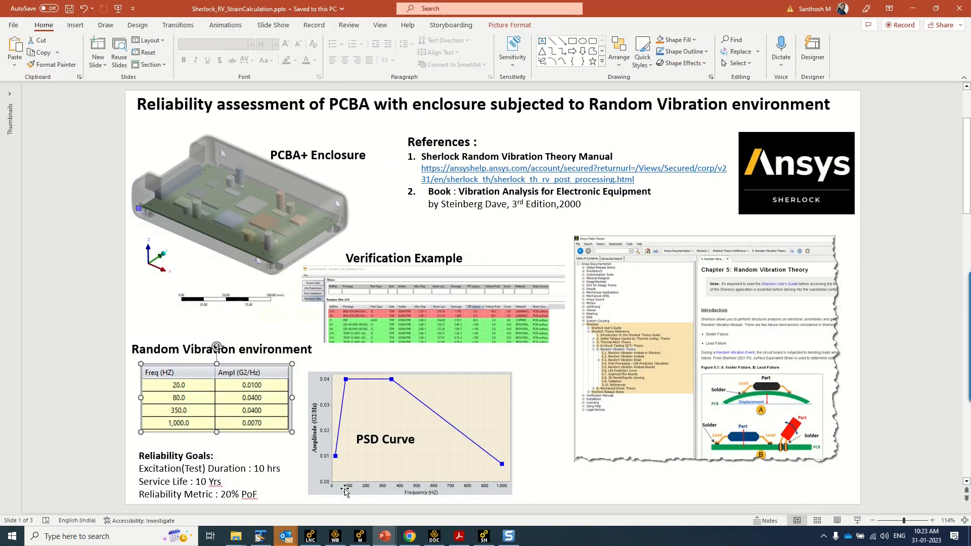
{"action": "left_click", "coordinate": [912, 7]}
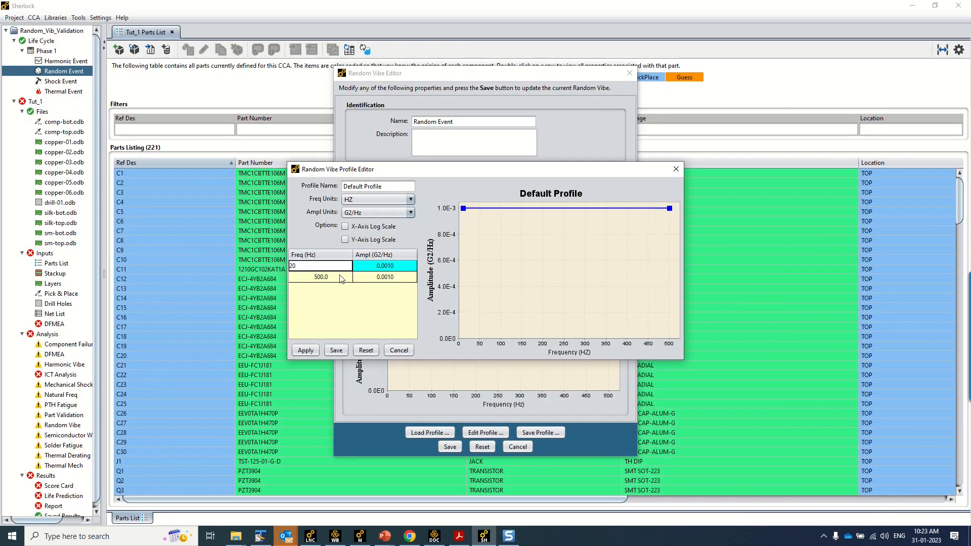
{"action": "double_click", "coordinate": [338, 276]}
{"action": "double_click", "coordinate": [347, 277]}
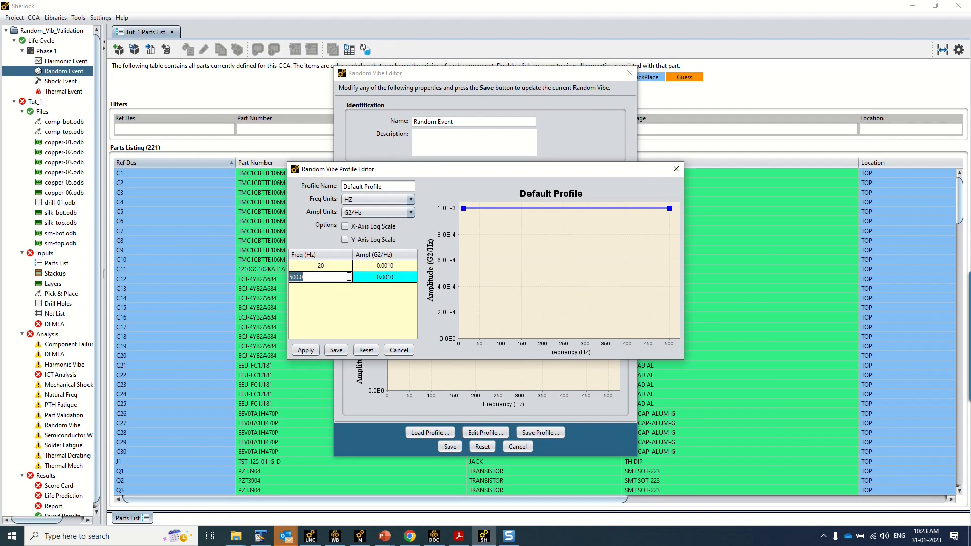
{"action": "type", "text": "80"}
{"action": "key", "text": "Return"}
Add two rows to the vibration profile and set their frequencies to 350 and 1000 Hz
{"action": "right_click", "coordinate": [356, 314]}
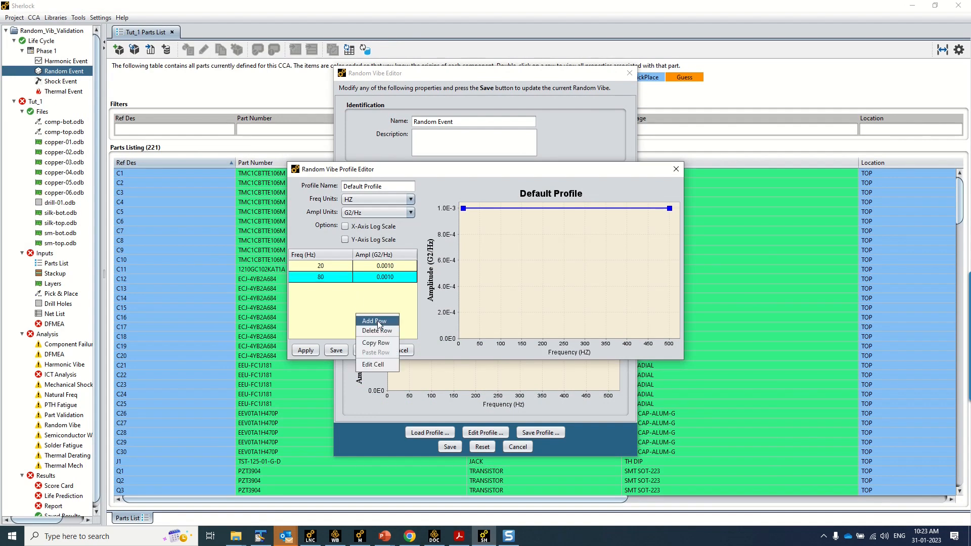
{"action": "left_click", "coordinate": [377, 321]}
{"action": "right_click", "coordinate": [350, 309]}
{"action": "left_click", "coordinate": [364, 318]}
{"action": "double_click", "coordinate": [329, 288]}
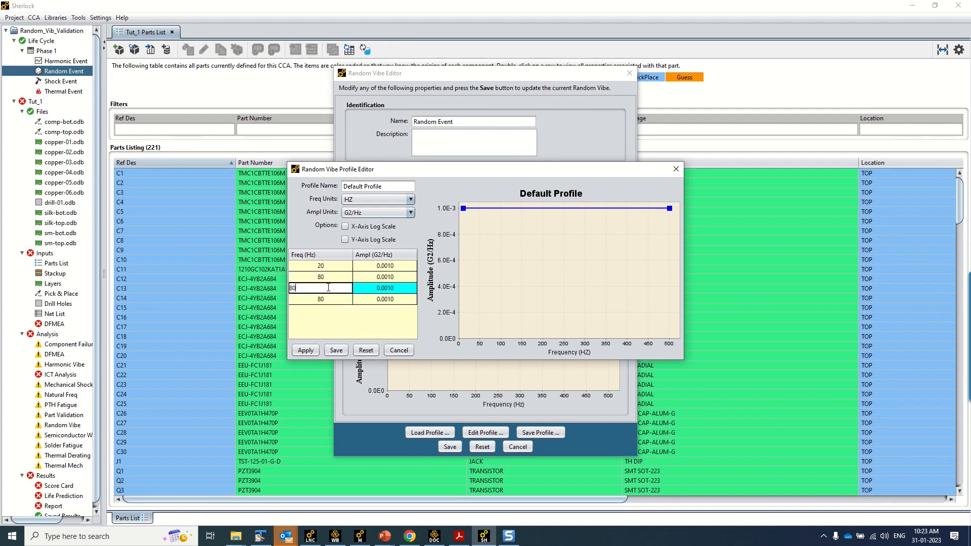
{"action": "double_click", "coordinate": [346, 287]}
{"action": "type", "text": "350"}
{"action": "double_click", "coordinate": [344, 300]}
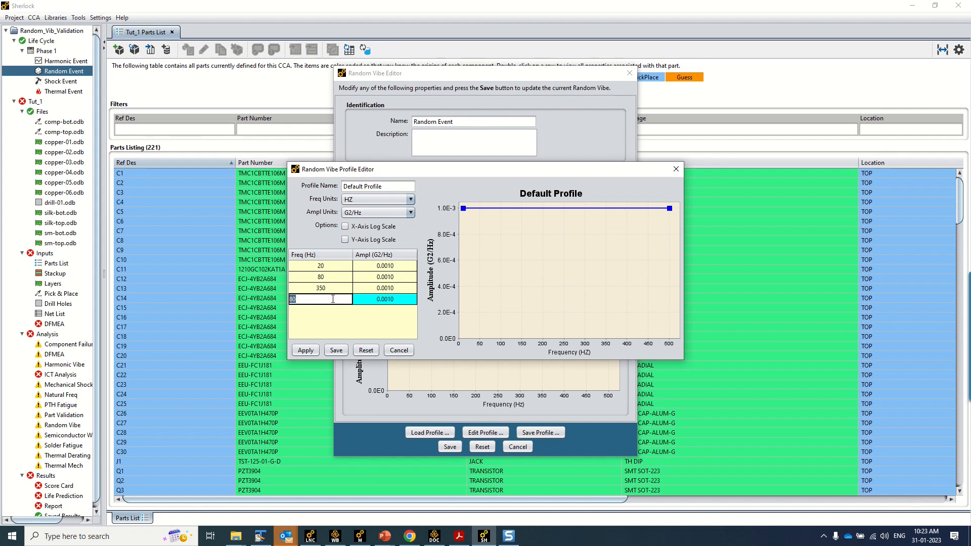
{"action": "type", "text": "1000"}
{"action": "key", "text": "Return"}
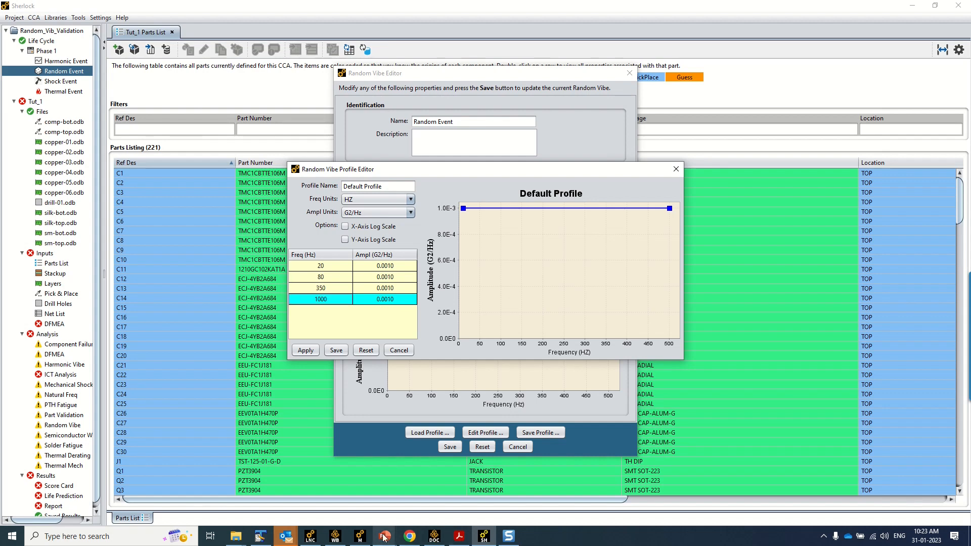
Check the amplitudes in the PowerPoint slide's table, then set 0.01 G2/Hz at 20 Hz and 0.04 G2/Hz at 80 Hz
{"action": "mouse_move", "coordinate": [384, 537]}
{"action": "left_click", "coordinate": [357, 500]}
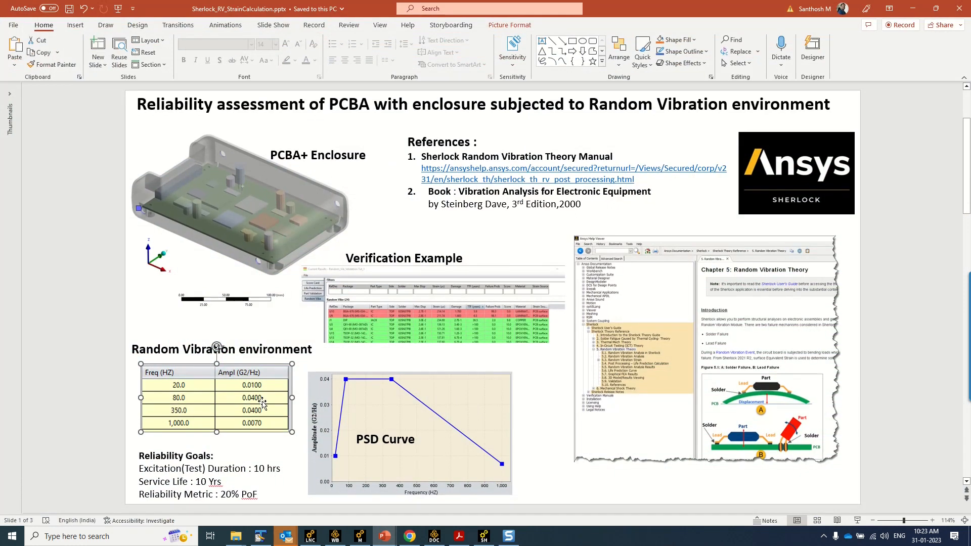
{"action": "left_click", "coordinate": [916, 11]}
{"action": "left_click", "coordinate": [389, 266]}
{"action": "double_click", "coordinate": [389, 266]}
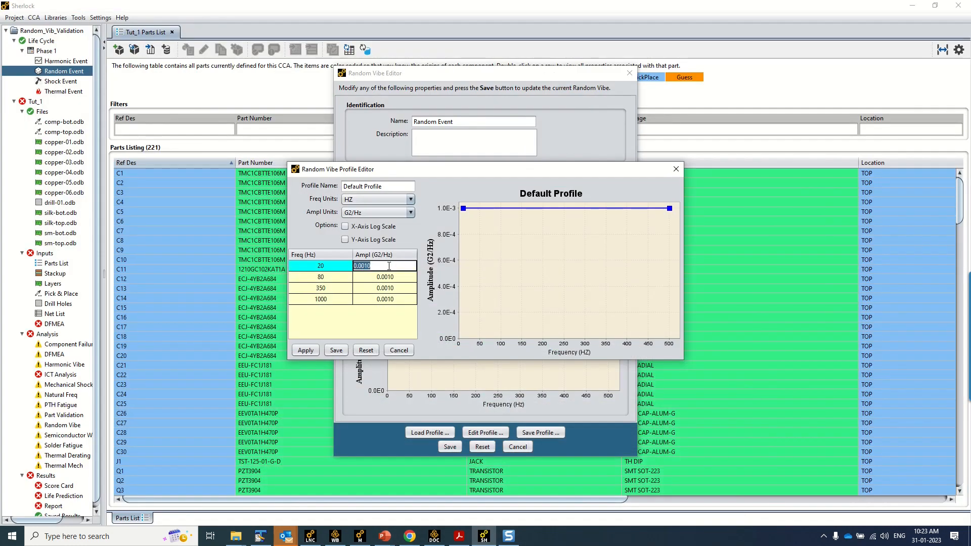
{"action": "type", "text": "0.01"}
{"action": "left_click", "coordinate": [400, 277]}
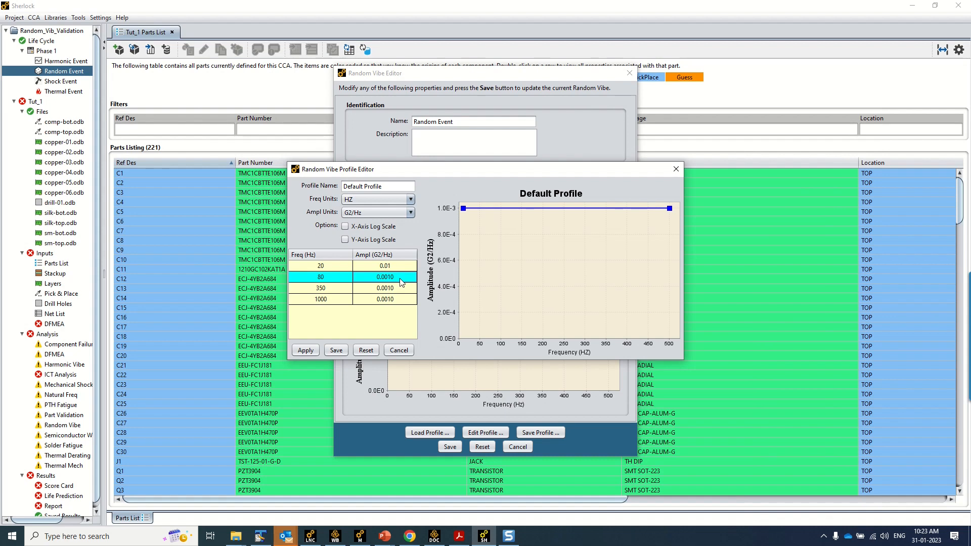
{"action": "double_click", "coordinate": [400, 277]}
{"action": "type", "text": "0"}
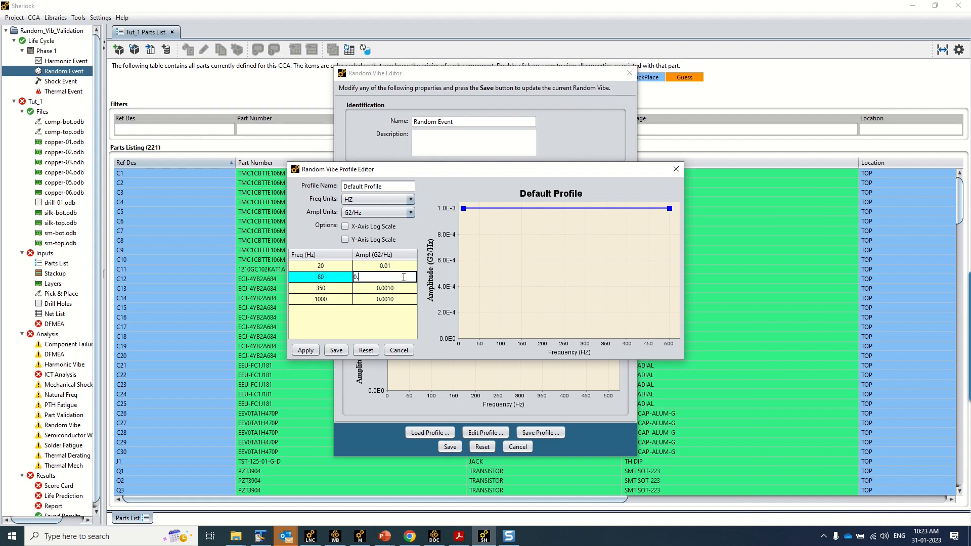
{"action": "type", "text": ".04"}
Set the amplitude to 0.04 G2/Hz at 350 Hz and 0.07 G2/Hz at 1000 Hz, and apply the profile
{"action": "left_click", "coordinate": [406, 288]}
{"action": "double_click", "coordinate": [406, 288]}
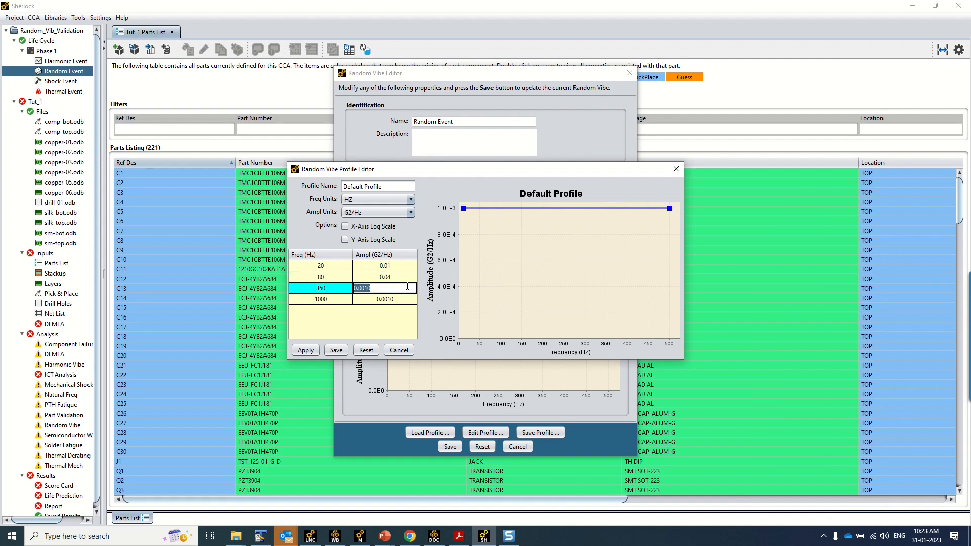
{"action": "type", "text": "0.04"}
{"action": "left_click", "coordinate": [406, 299]}
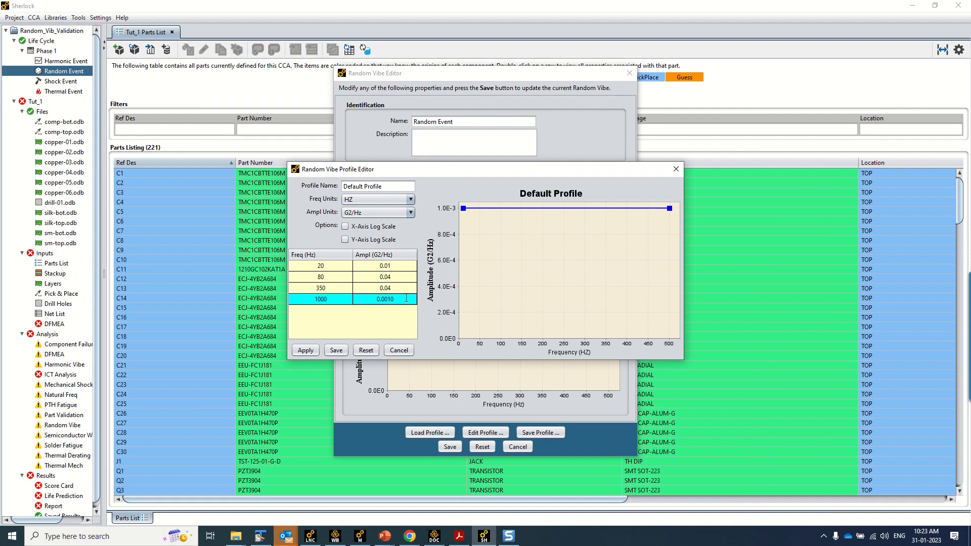
{"action": "double_click", "coordinate": [406, 299]}
{"action": "type", "text": "0"}
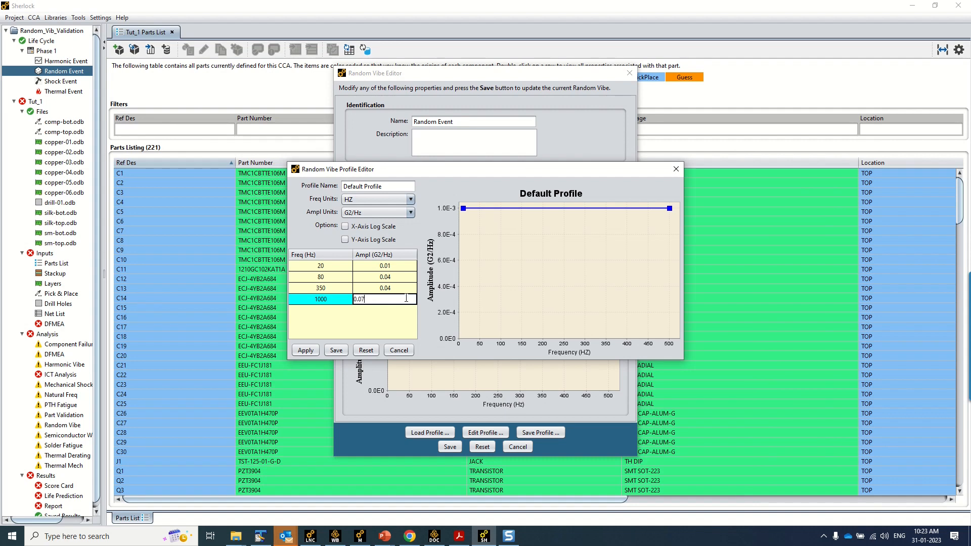
{"action": "left_click", "coordinate": [309, 352]}
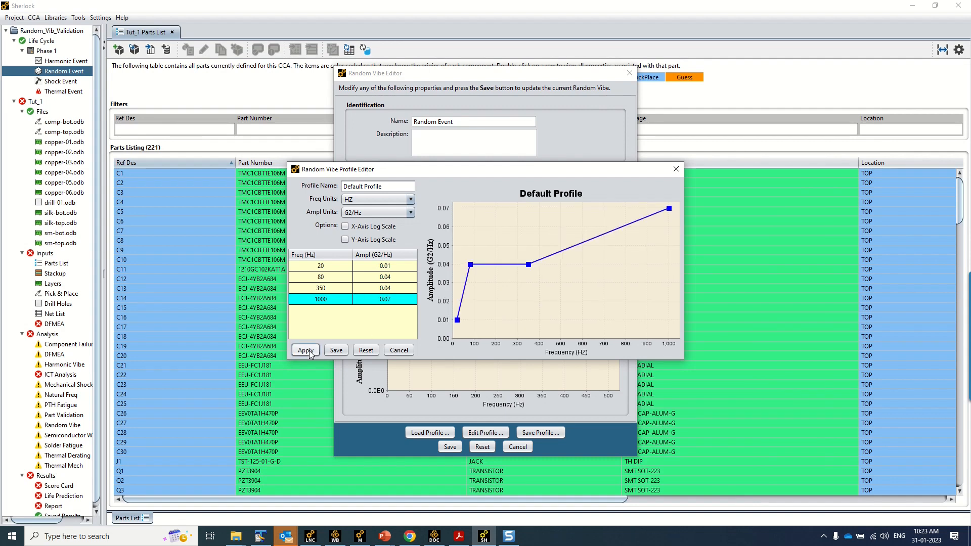
Correct the 1000 Hz amplitude to 0.007 G2/Hz, compare the applied profile with the PowerPoint slide's PSD curve, and save it
{"action": "double_click", "coordinate": [391, 299]}
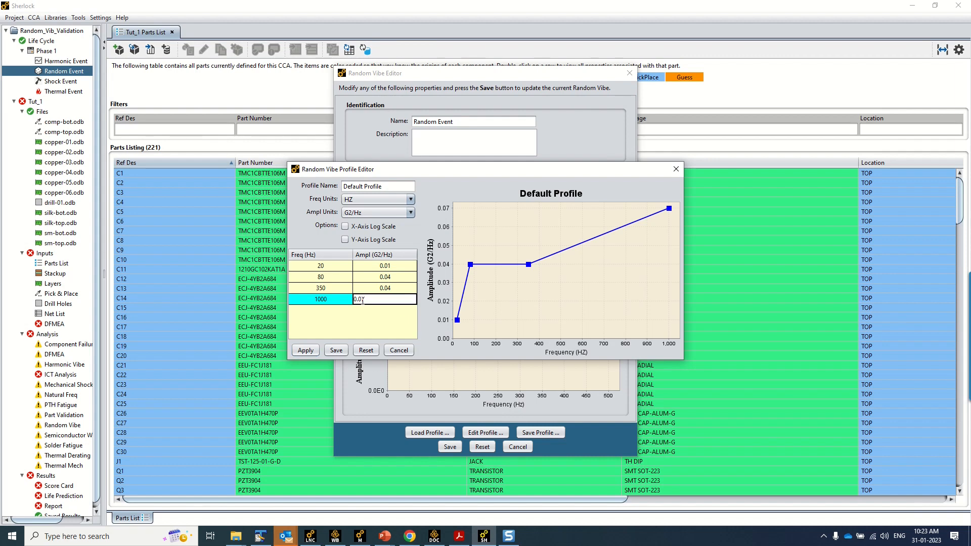
{"action": "type", "text": "0"}
{"action": "left_click", "coordinate": [305, 350]}
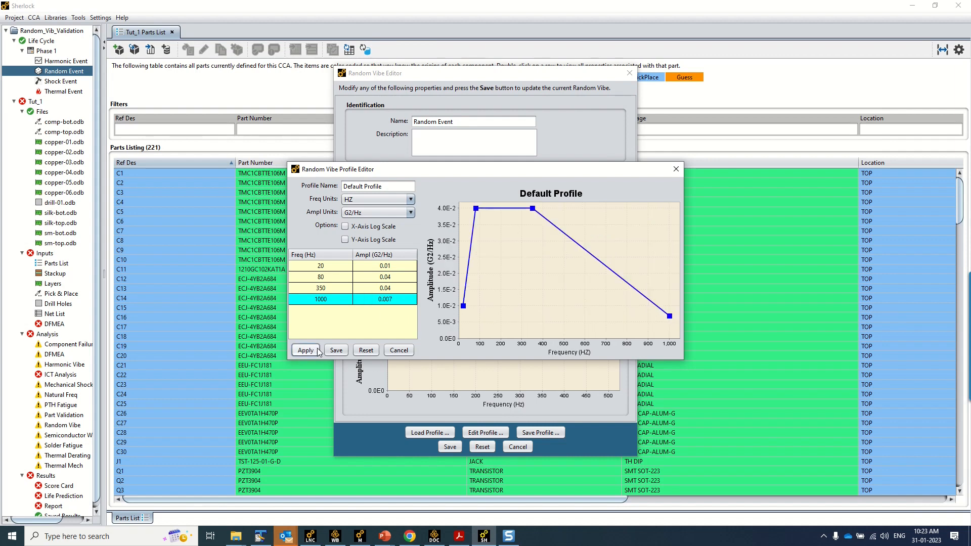
{"action": "mouse_move", "coordinate": [384, 535]}
{"action": "left_click", "coordinate": [336, 493]}
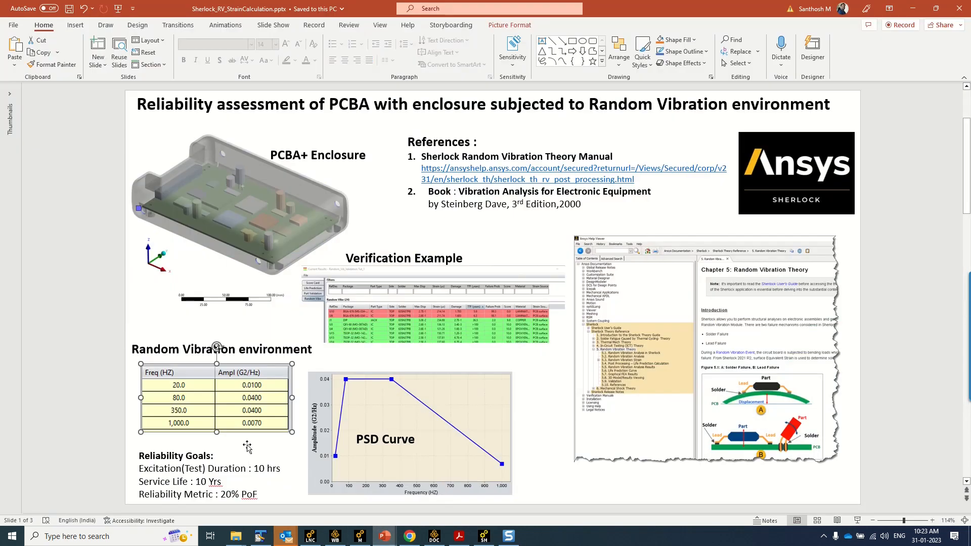
{"action": "left_click", "coordinate": [912, 11]}
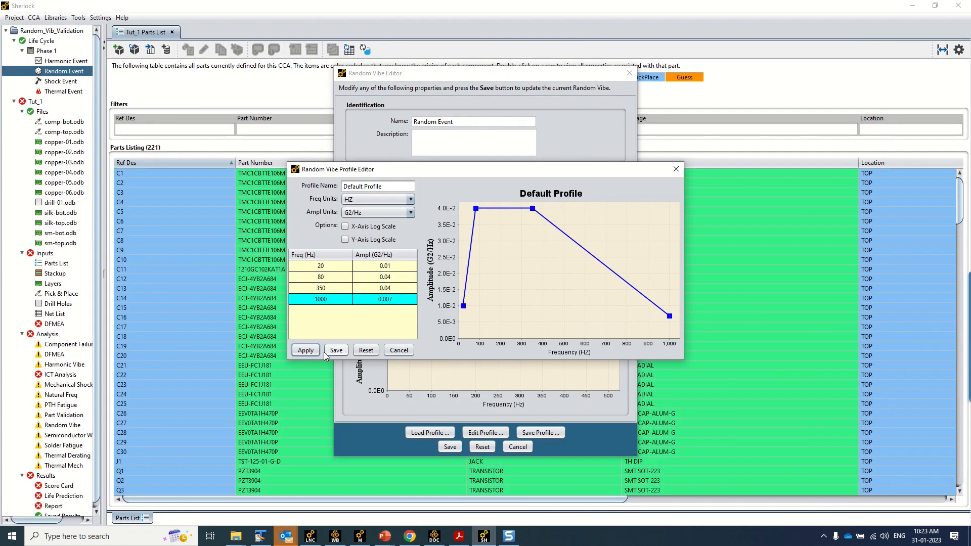
{"action": "left_click", "coordinate": [337, 350]}
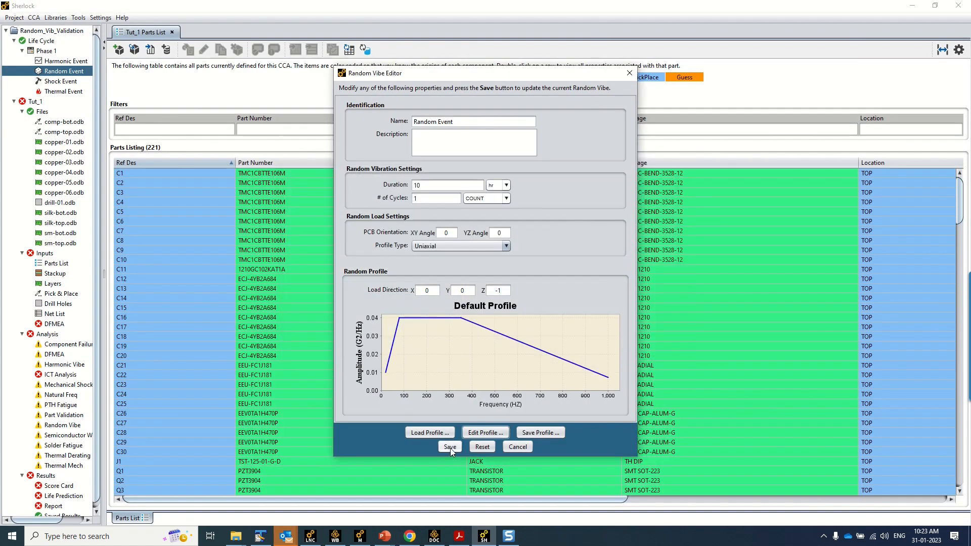
Check the random event's duration and number of cycles, then save the event
{"action": "double_click", "coordinate": [436, 187]}
{"action": "double_click", "coordinate": [438, 198]}
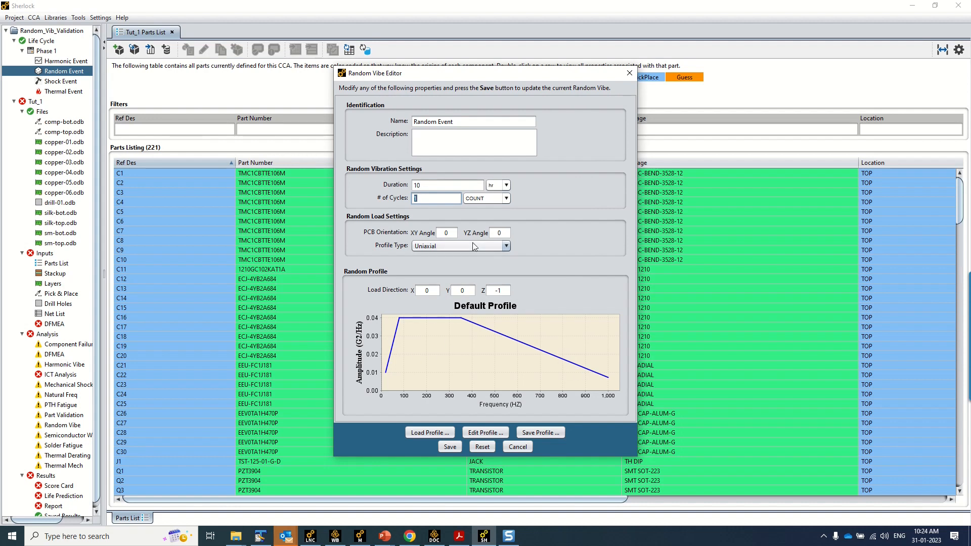
{"action": "left_click", "coordinate": [449, 447]}
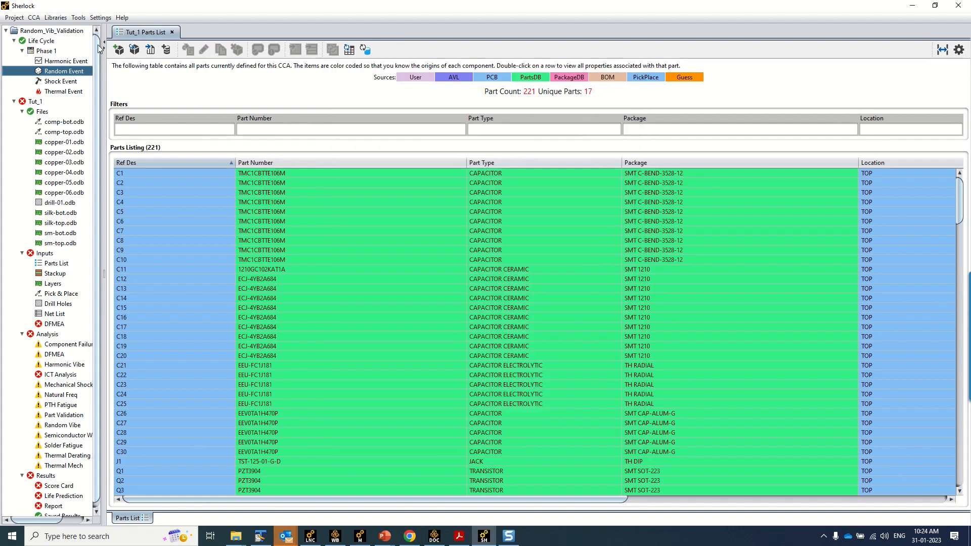
Compare the Phase 1 duration and cycle count with the reliability goals on the PowerPoint slide, then save the phase
{"action": "double_click", "coordinate": [48, 51]}
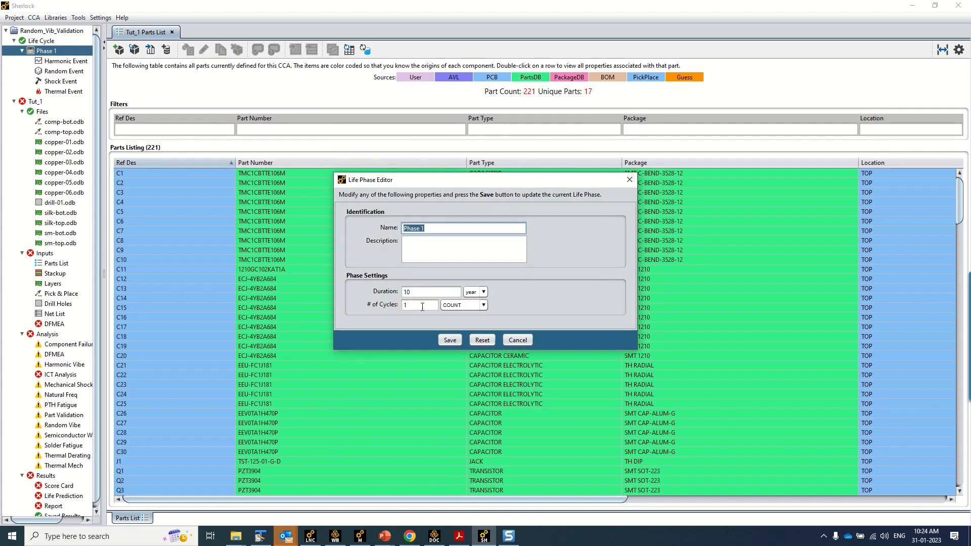
{"action": "left_click", "coordinate": [385, 536]}
{"action": "left_click", "coordinate": [318, 485]}
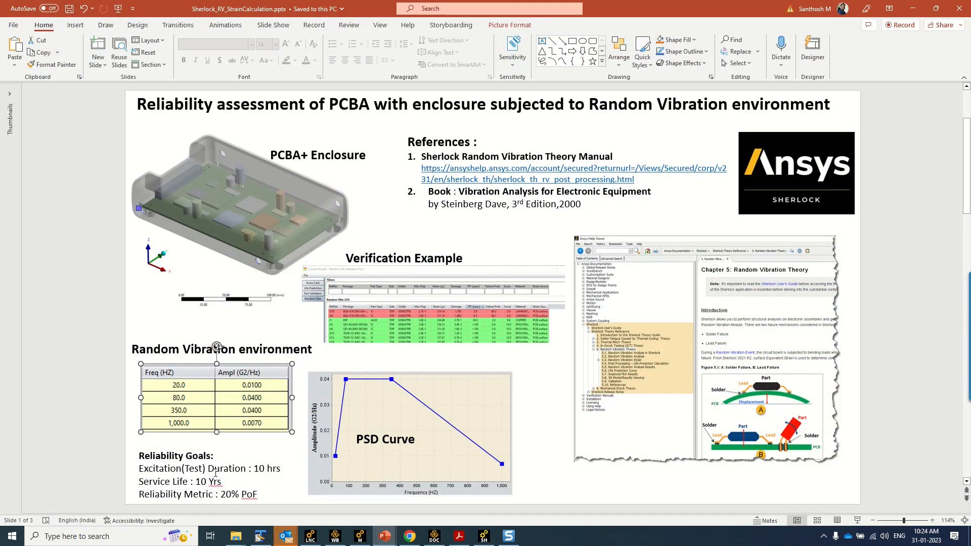
{"action": "left_click_drag", "start_coordinate": [212, 469], "coordinate": [298, 471]}
{"action": "left_click_drag", "start_coordinate": [229, 486], "coordinate": [138, 483]}
{"action": "left_click", "coordinate": [921, 9]}
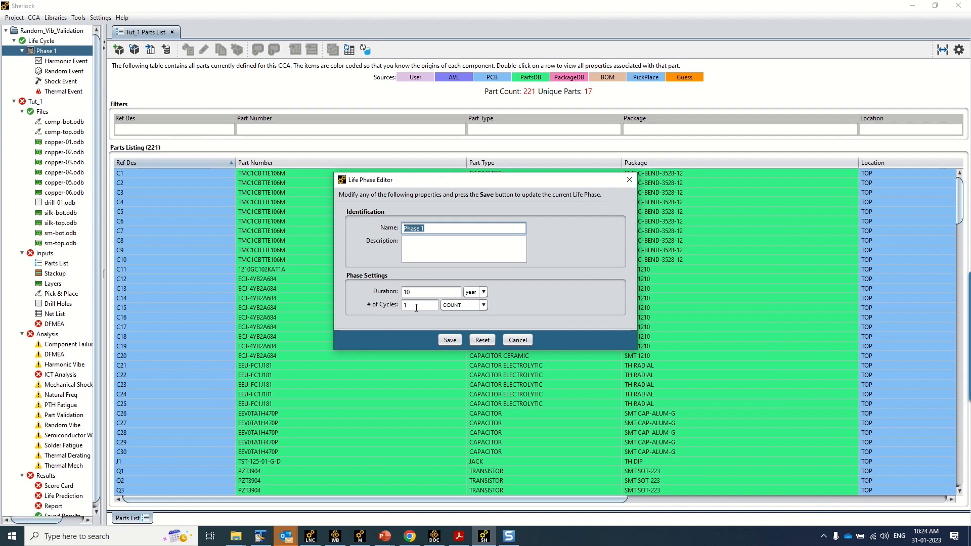
{"action": "left_click", "coordinate": [450, 339]}
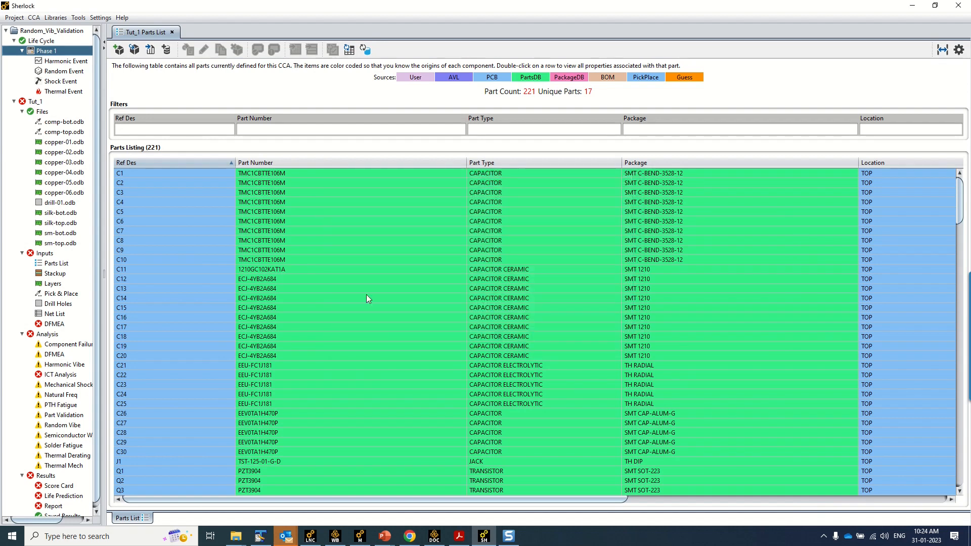
Compare the Life Cycle's reliability metric and service life with the goals on the PowerPoint slide, then save the life cycle
{"action": "left_click", "coordinate": [41, 42]}
{"action": "double_click", "coordinate": [39, 42]}
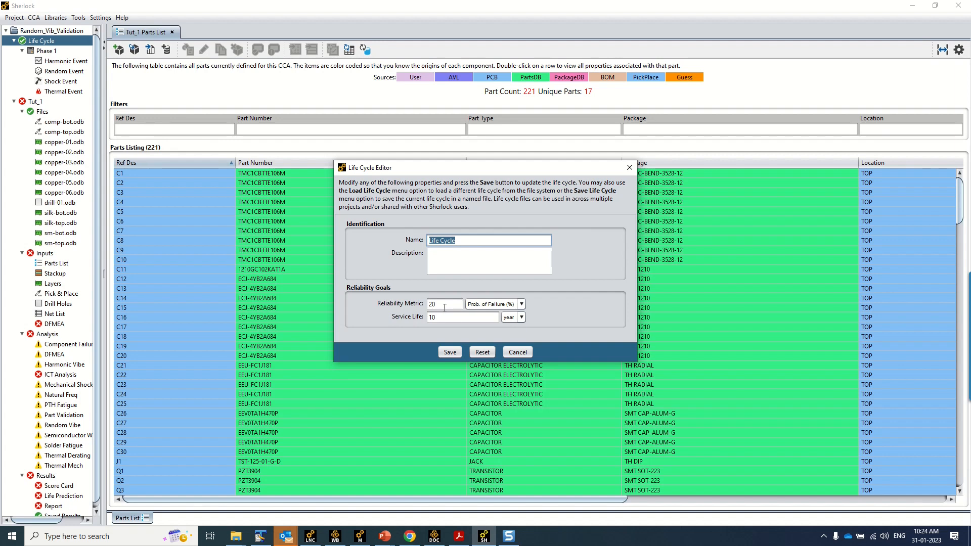
{"action": "left_click", "coordinate": [459, 322]}
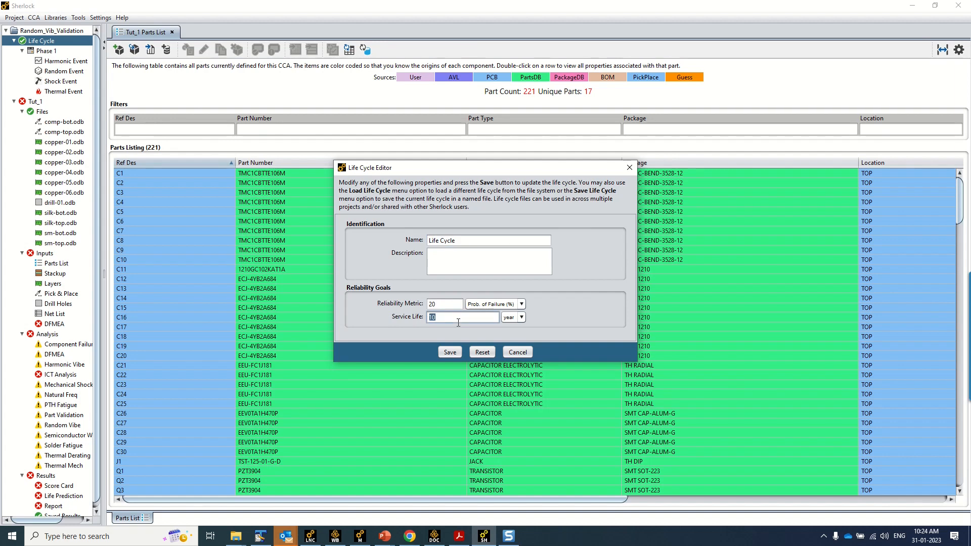
{"action": "left_click", "coordinate": [384, 536]}
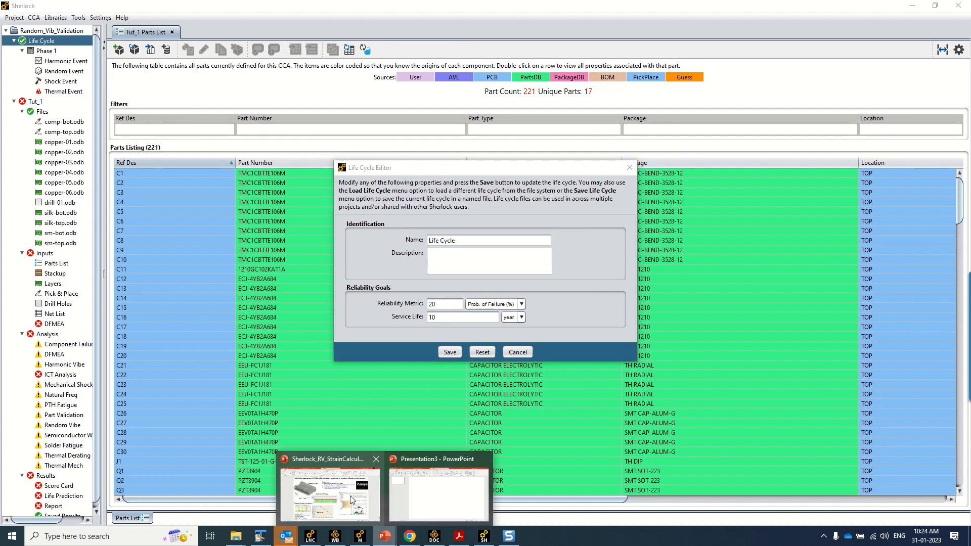
{"action": "left_click", "coordinate": [350, 496]}
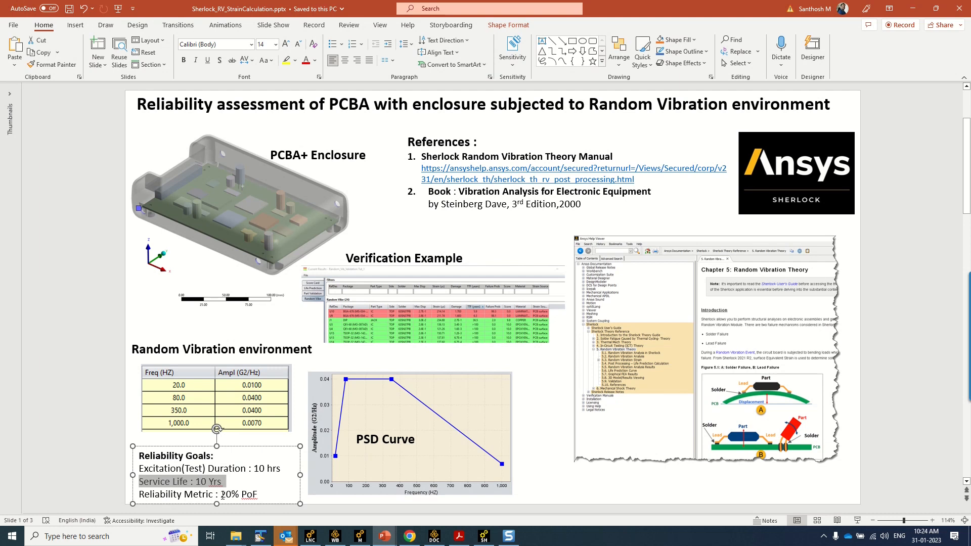
{"action": "left_click", "coordinate": [913, 8]}
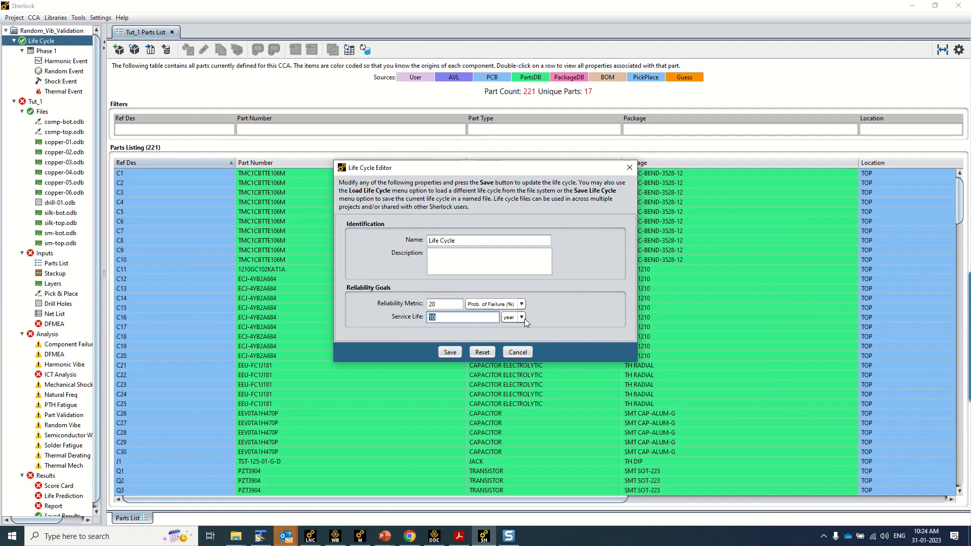
{"action": "double_click", "coordinate": [452, 306]}
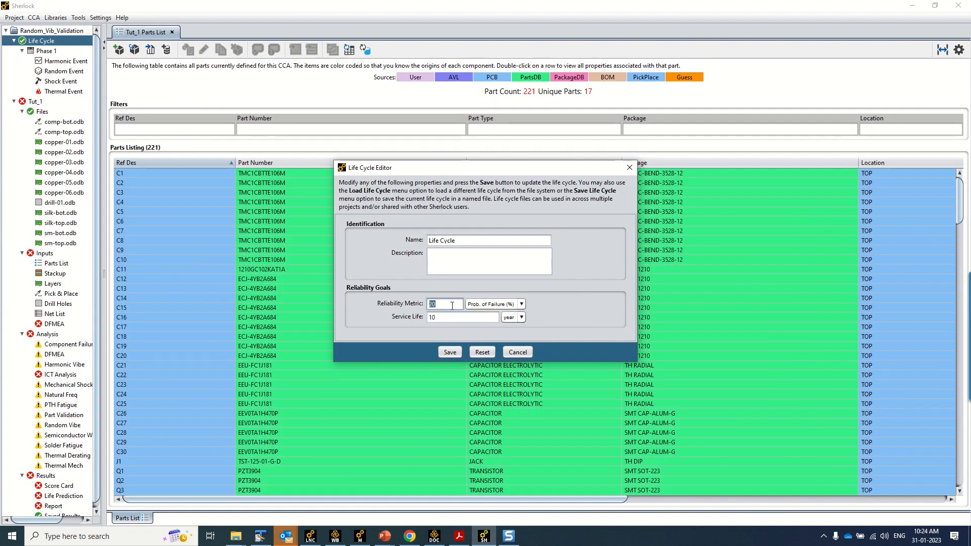
{"action": "left_click", "coordinate": [452, 354]}
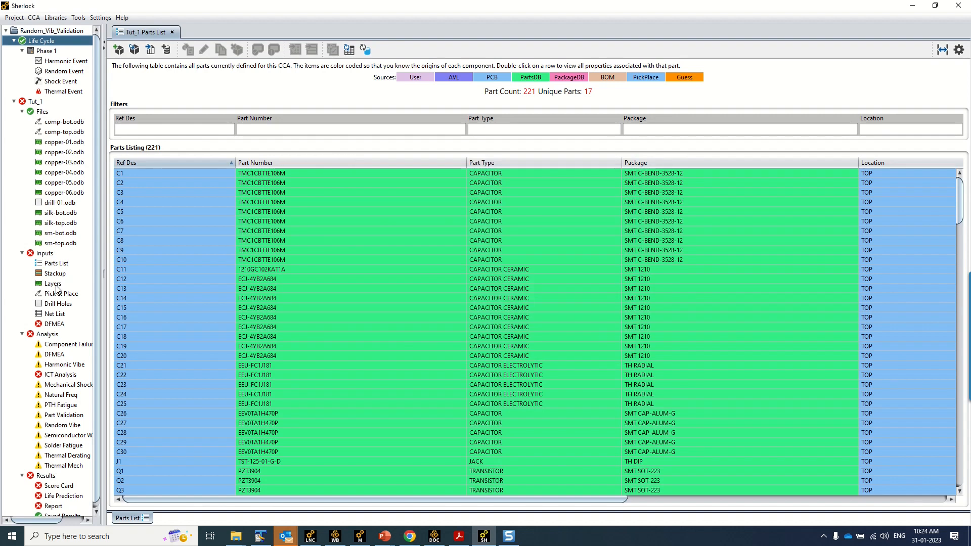
Examine the board's component placement in the layer viewer with the part size filter at 10 mm, then close the viewer
{"action": "double_click", "coordinate": [53, 284]}
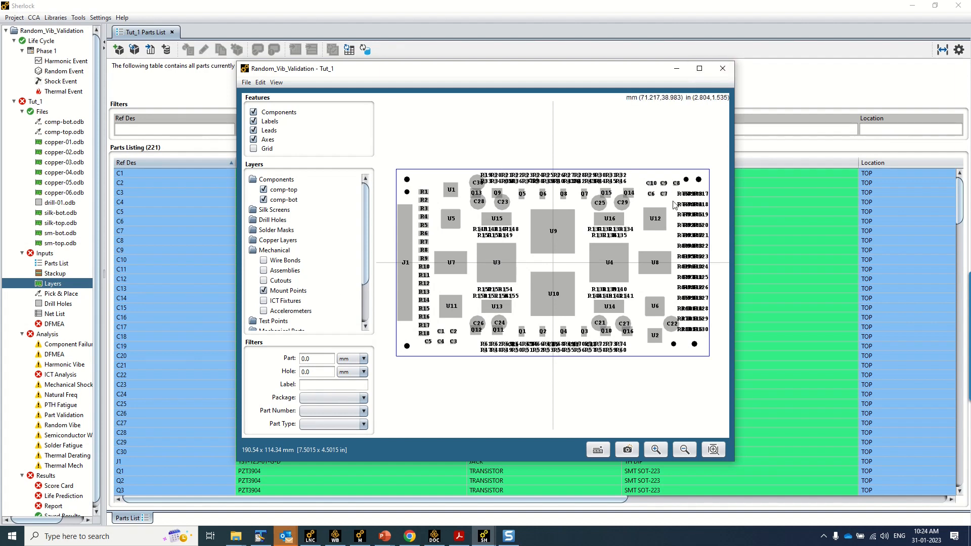
{"action": "scroll", "coordinate": [690, 226], "scroll_direction": "up", "scroll_amount": 4}
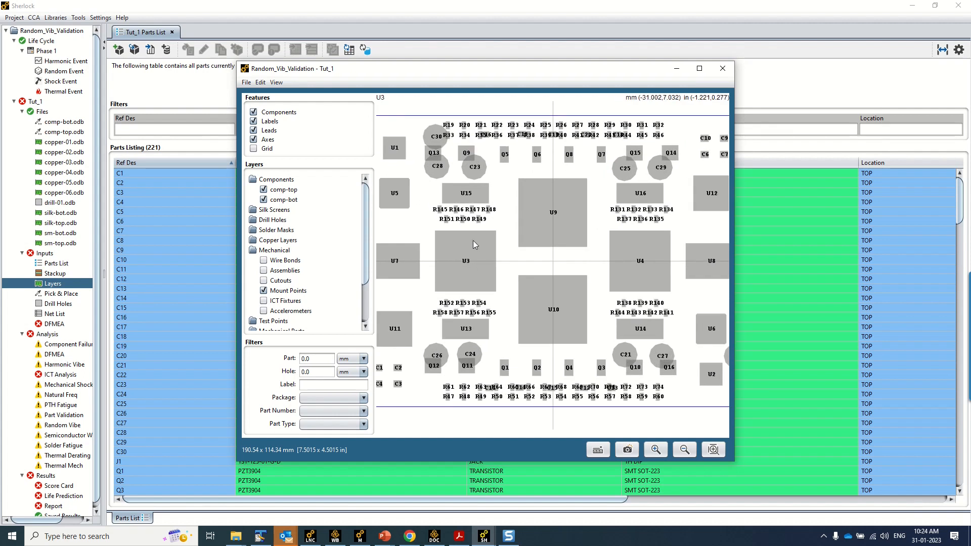
{"action": "scroll", "coordinate": [466, 253], "scroll_direction": "down", "scroll_amount": 3}
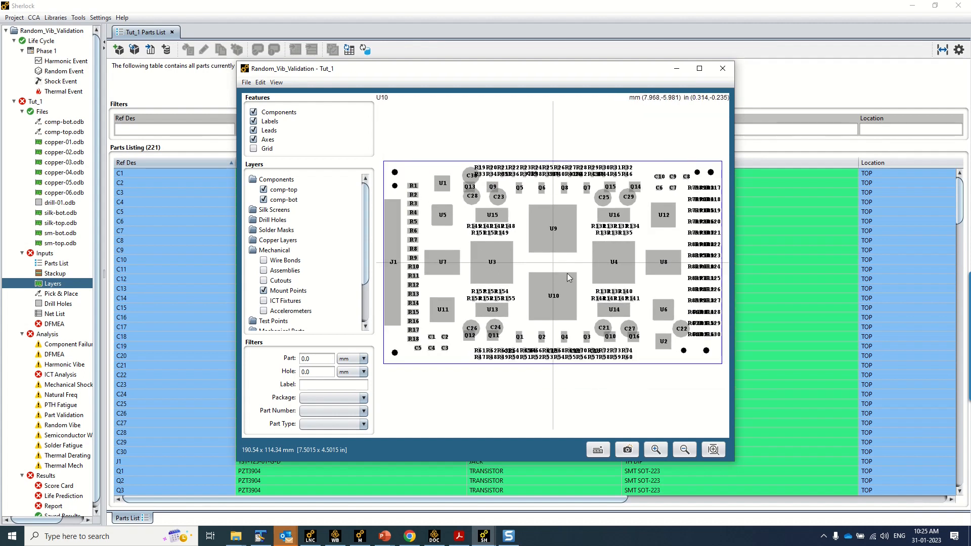
{"action": "scroll", "coordinate": [566, 276], "scroll_direction": "down", "scroll_amount": 2}
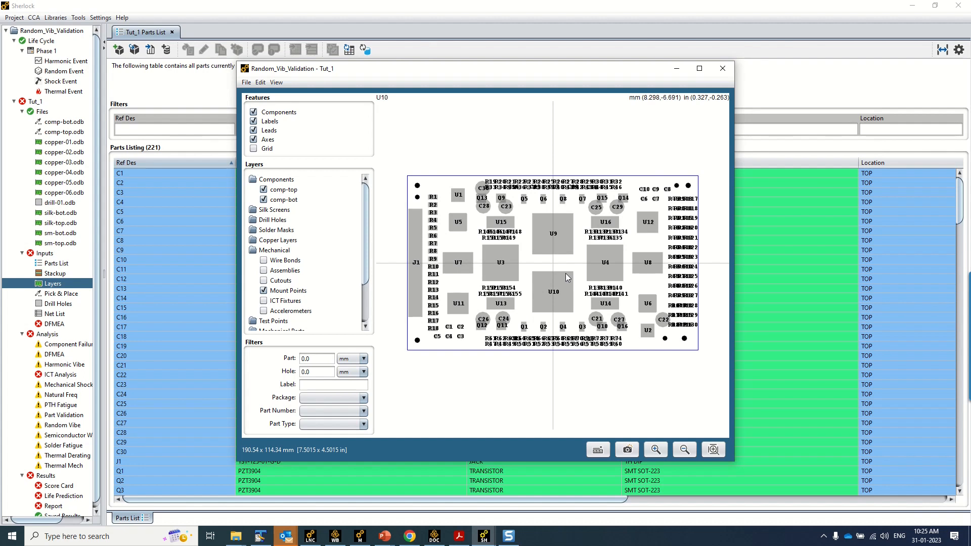
{"action": "left_click_drag", "start_coordinate": [316, 358], "coordinate": [292, 358]}
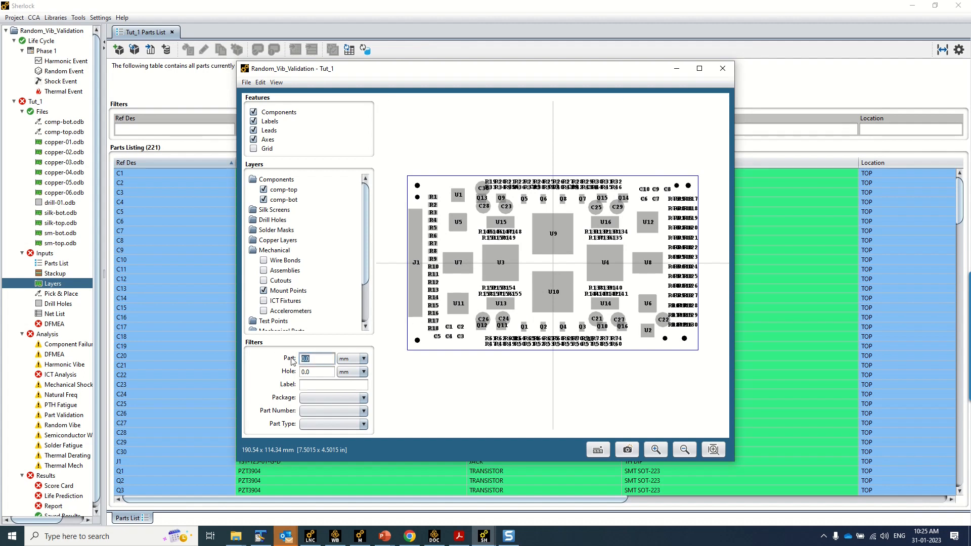
{"action": "type", "text": "10"}
{"action": "key", "text": "Return"}
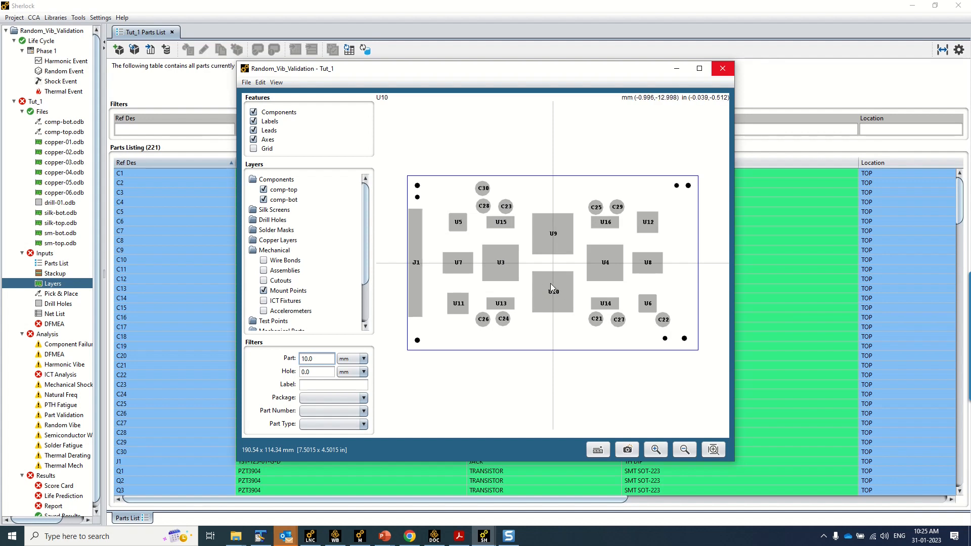
{"action": "left_click", "coordinate": [722, 68]}
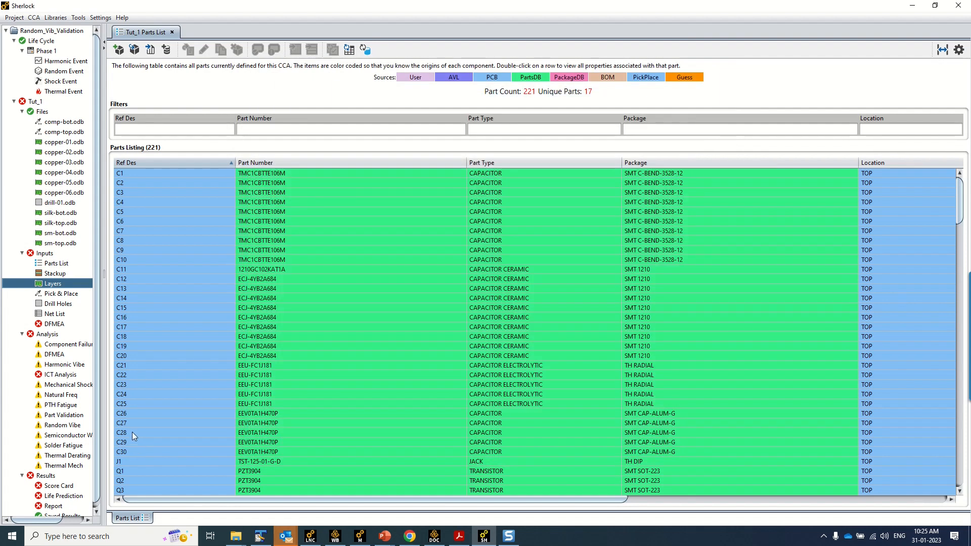
Edit capacitor C23 and enable its lead modeling
{"action": "double_click", "coordinate": [132, 385]}
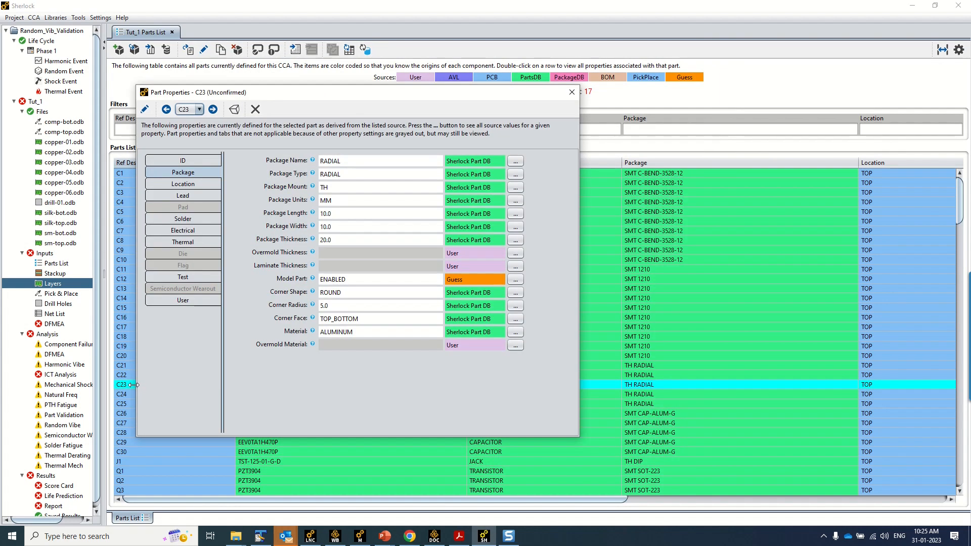
{"action": "left_click", "coordinate": [144, 111]}
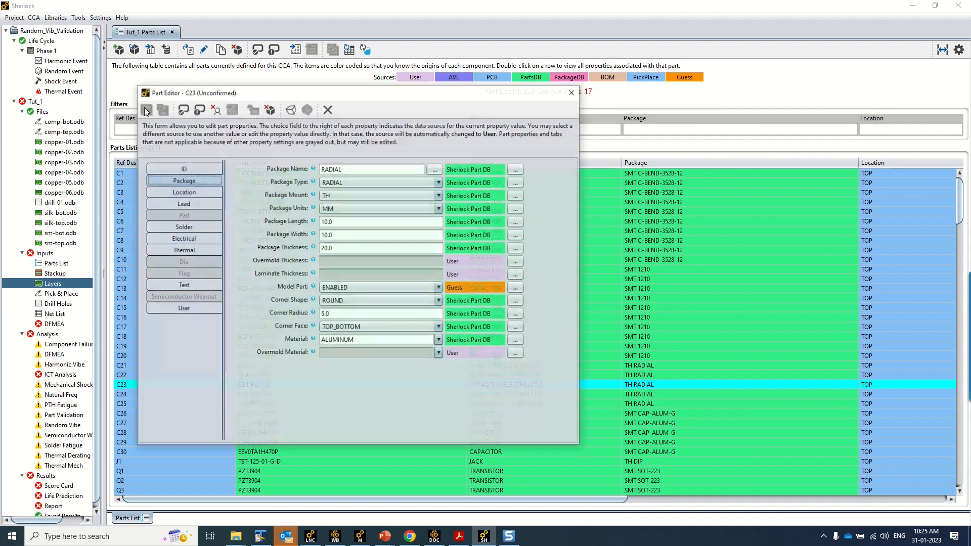
{"action": "left_click", "coordinate": [183, 205]}
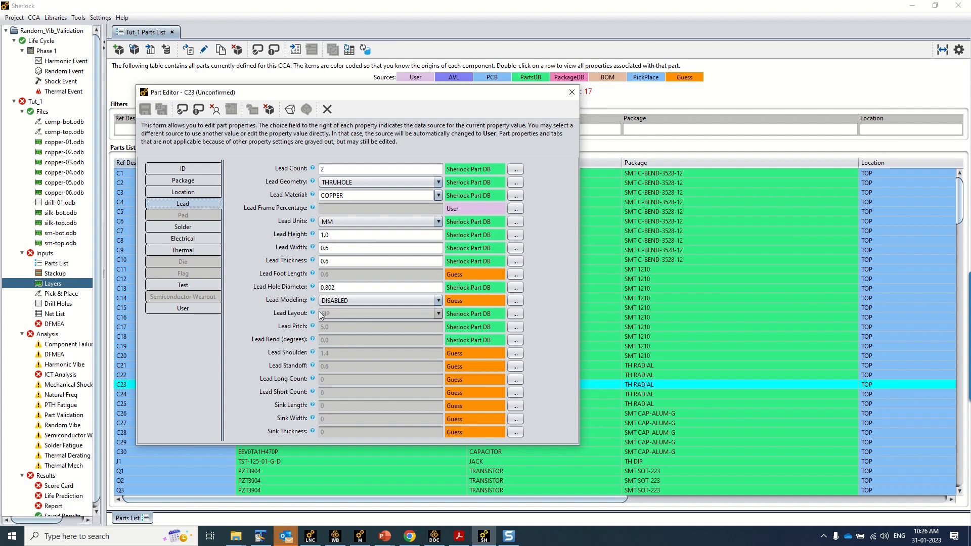
{"action": "left_click", "coordinate": [346, 302]}
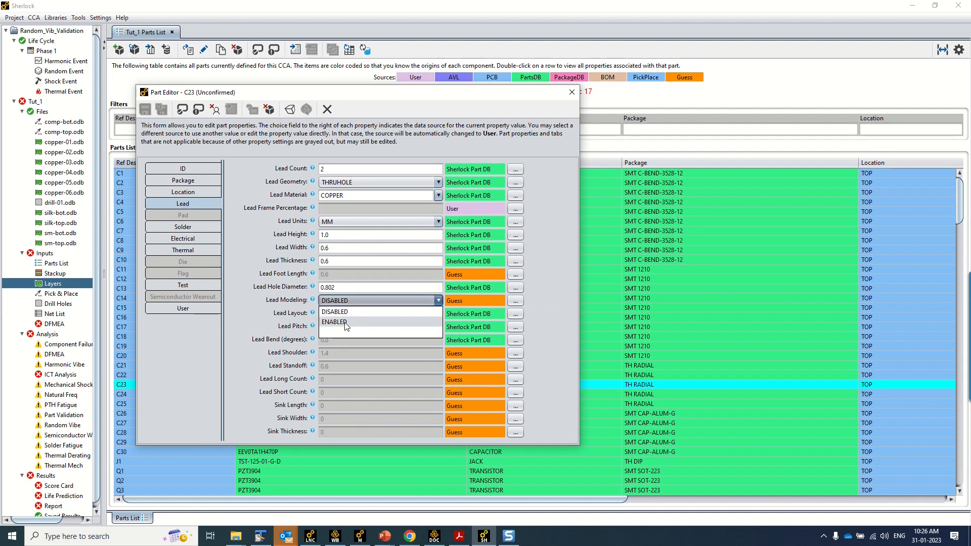
{"action": "left_click", "coordinate": [346, 325]}
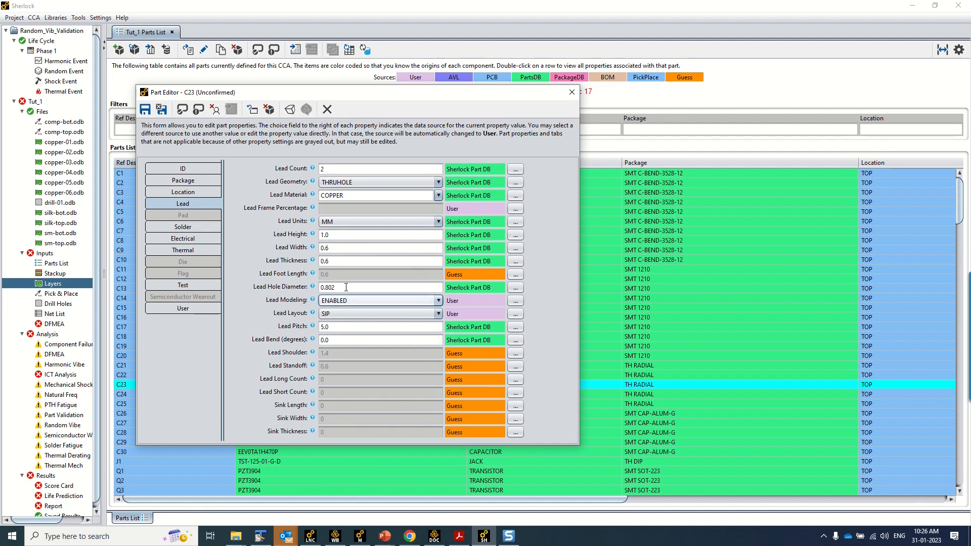
Set C23's lead height to 10 mm and inspect the part in the 3D preview
{"action": "left_click", "coordinate": [345, 234]}
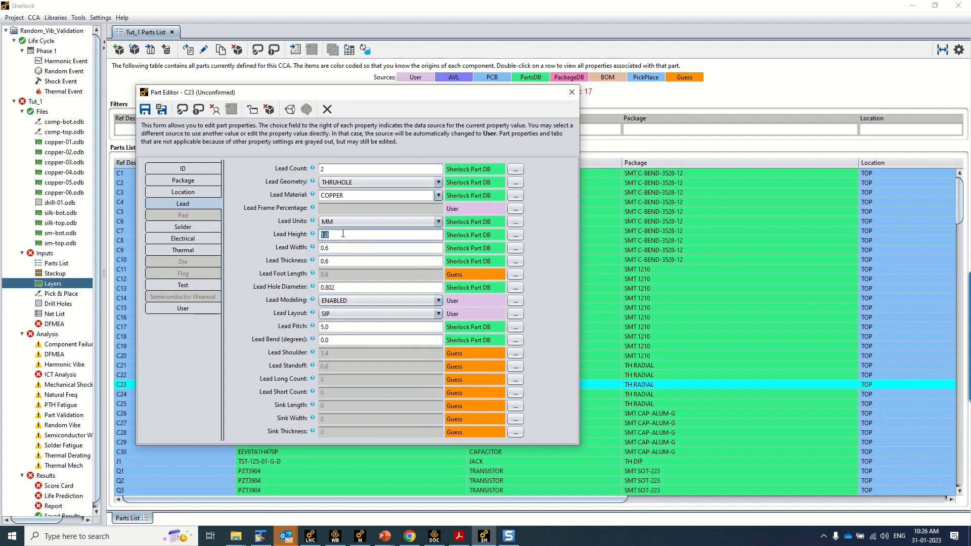
{"action": "type", "text": "1"}
{"action": "left_click", "coordinate": [290, 110]}
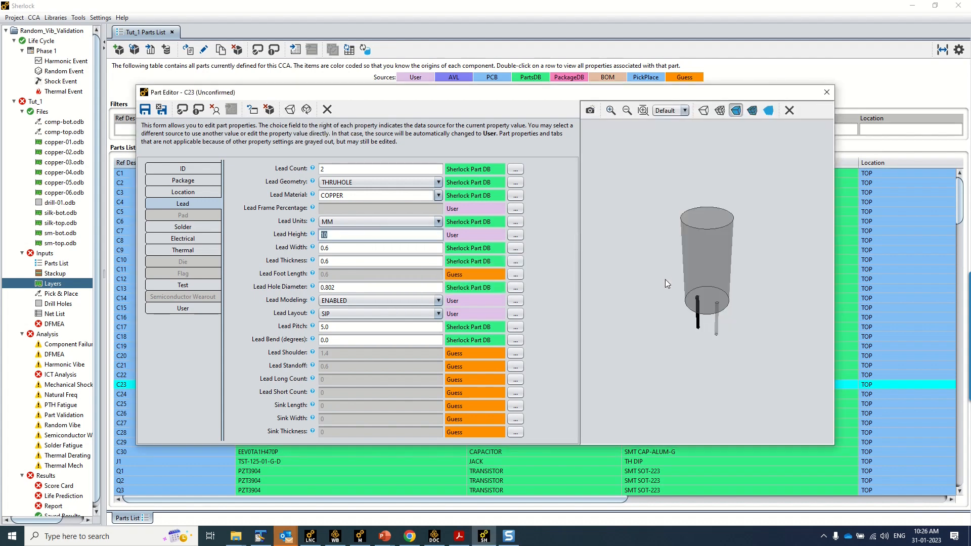
{"action": "left_click_drag", "start_coordinate": [665, 279], "coordinate": [651, 302]}
{"action": "left_click_drag", "start_coordinate": [597, 313], "coordinate": [631, 287]}
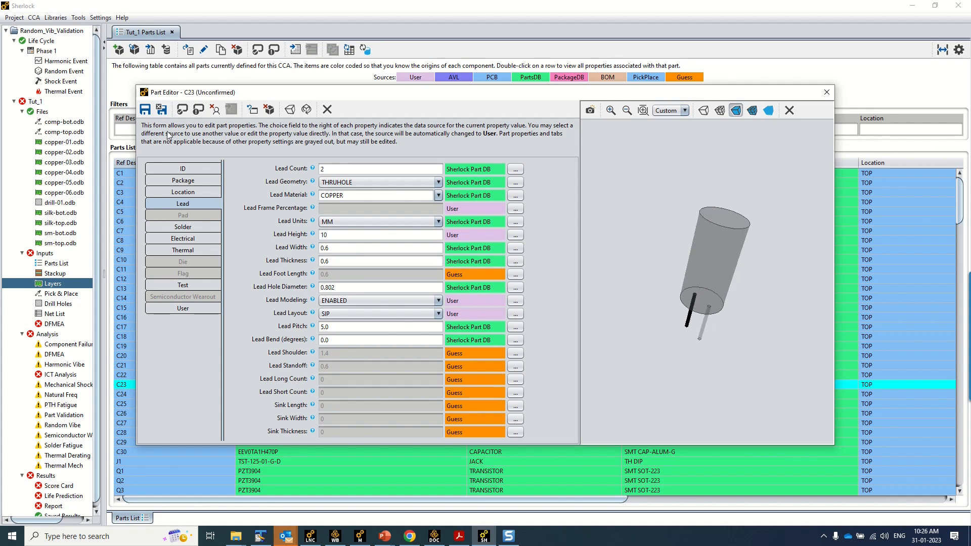
Save the lead changes for part C23 only and close its editor and properties
{"action": "left_click", "coordinate": [146, 109]}
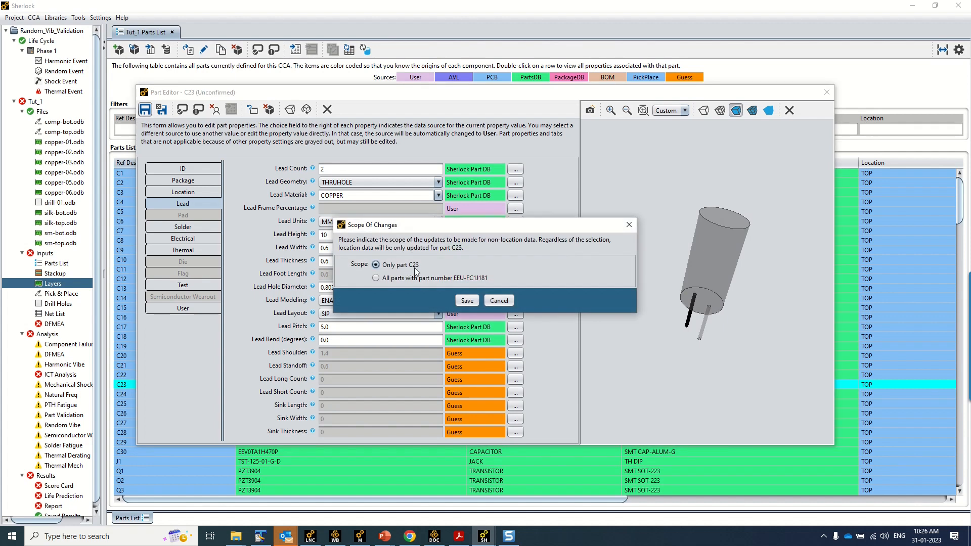
{"action": "left_click", "coordinate": [467, 301]}
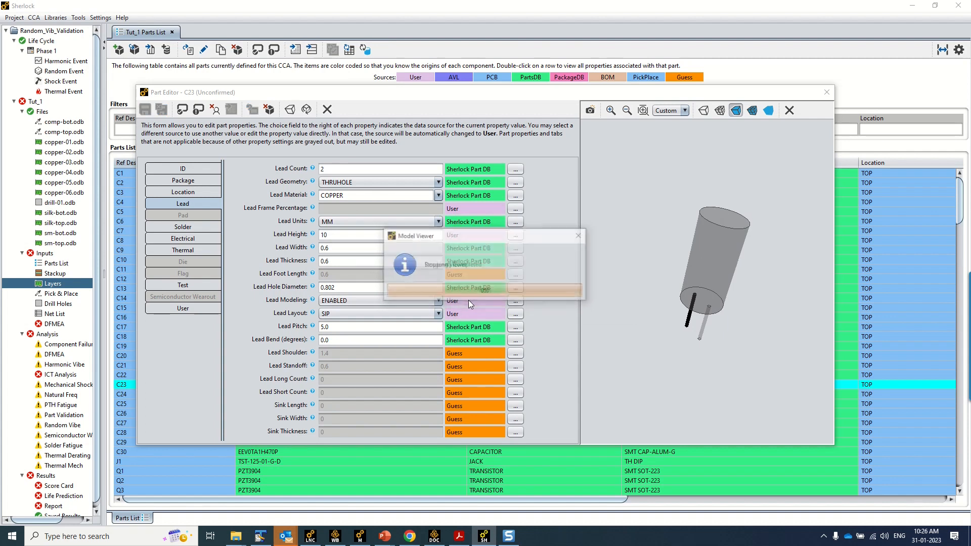
{"action": "left_click", "coordinate": [827, 93]}
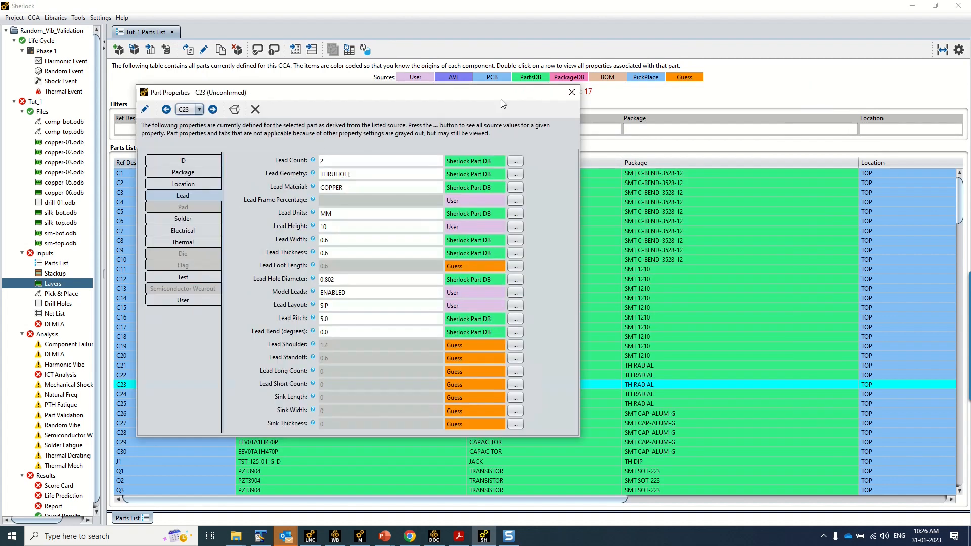
{"action": "left_click", "coordinate": [572, 92]}
Filter the parts list to reference designators containing U and inspect U10's package and ball properties
{"action": "left_click", "coordinate": [182, 130]}
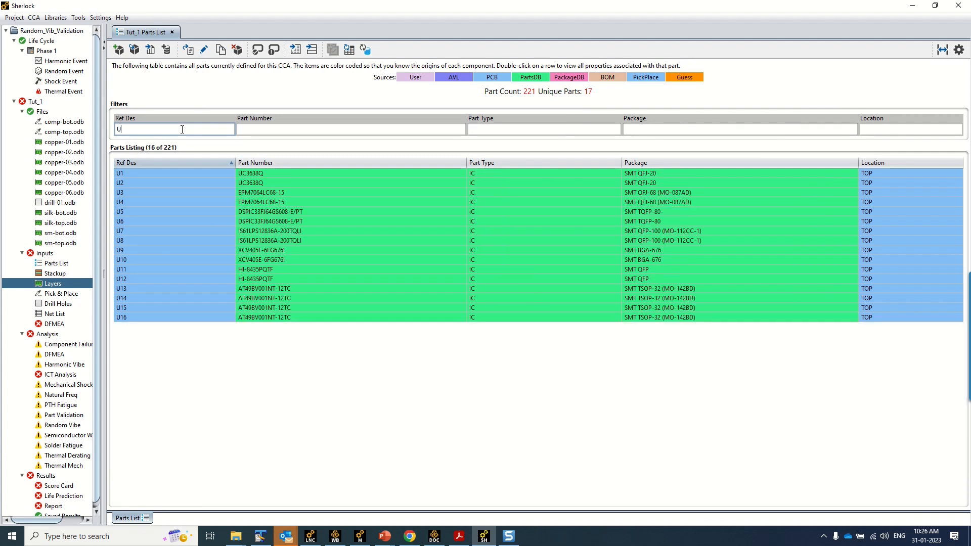
{"action": "left_click", "coordinate": [139, 259]}
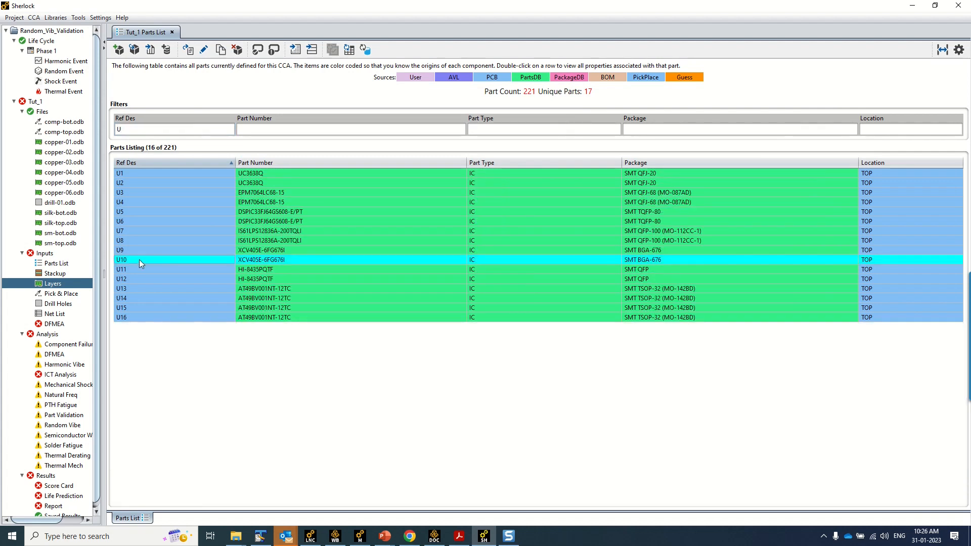
{"action": "double_click", "coordinate": [138, 260]}
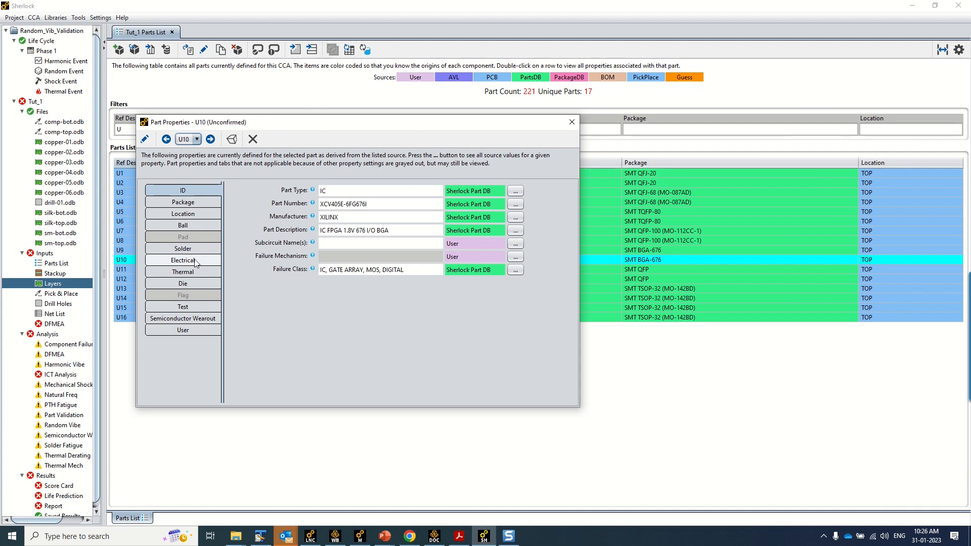
{"action": "left_click", "coordinate": [194, 204]}
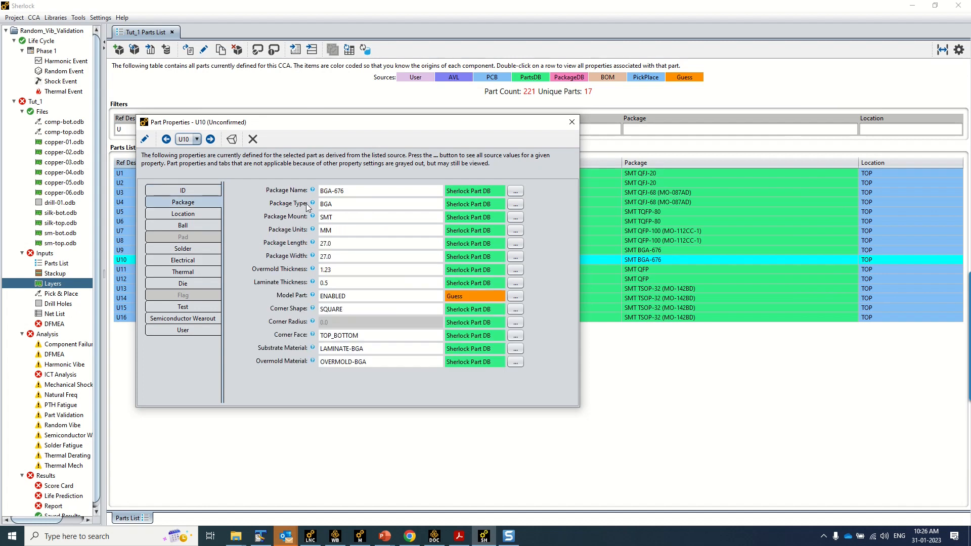
{"action": "left_click", "coordinate": [193, 226]}
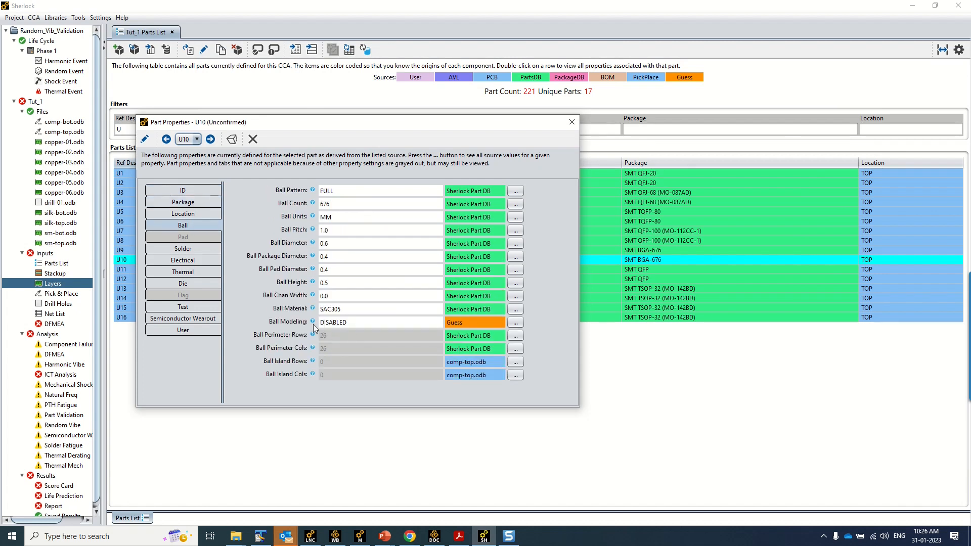
{"action": "mouse_move", "coordinate": [352, 329]}
{"action": "left_click", "coordinate": [572, 123]}
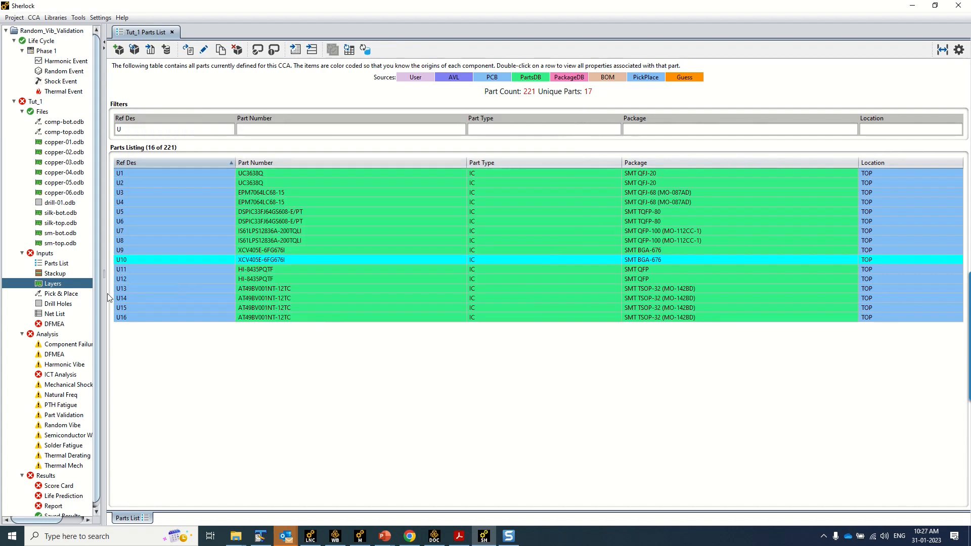
Widen the project tree enough to show the full analysis names and clear the reference designator filter
{"action": "left_click_drag", "start_coordinate": [97, 351], "coordinate": [95, 372]}
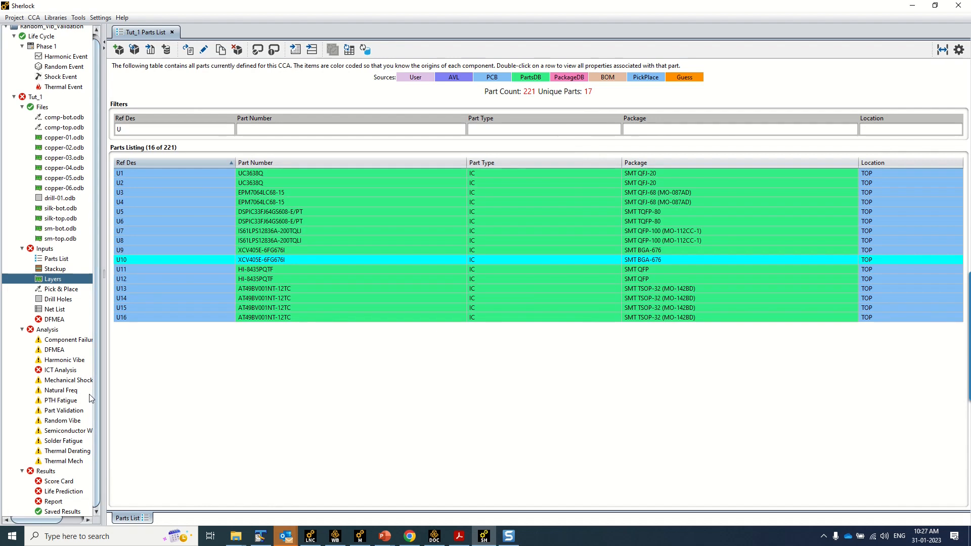
{"action": "left_click_drag", "start_coordinate": [102, 392], "coordinate": [189, 393]}
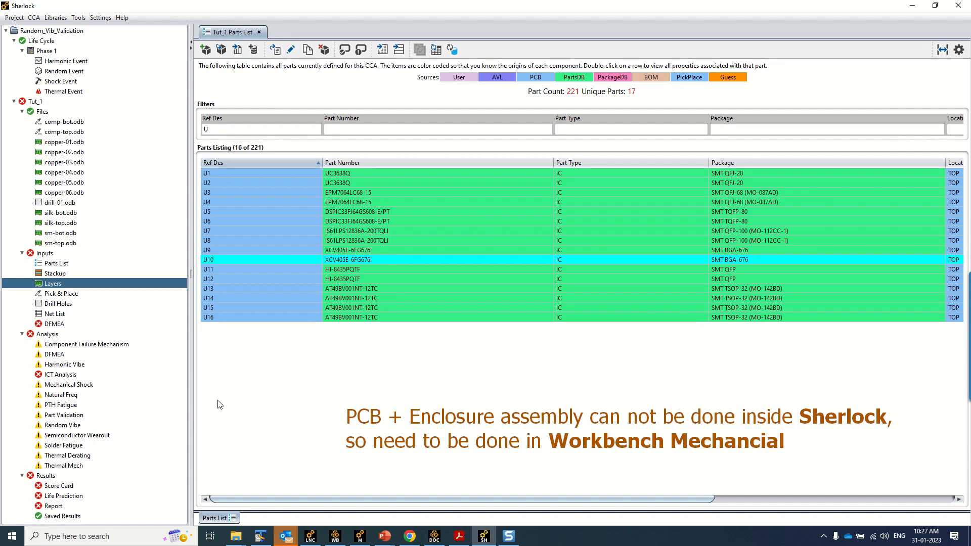
{"action": "left_click_drag", "start_coordinate": [191, 391], "coordinate": [163, 388]}
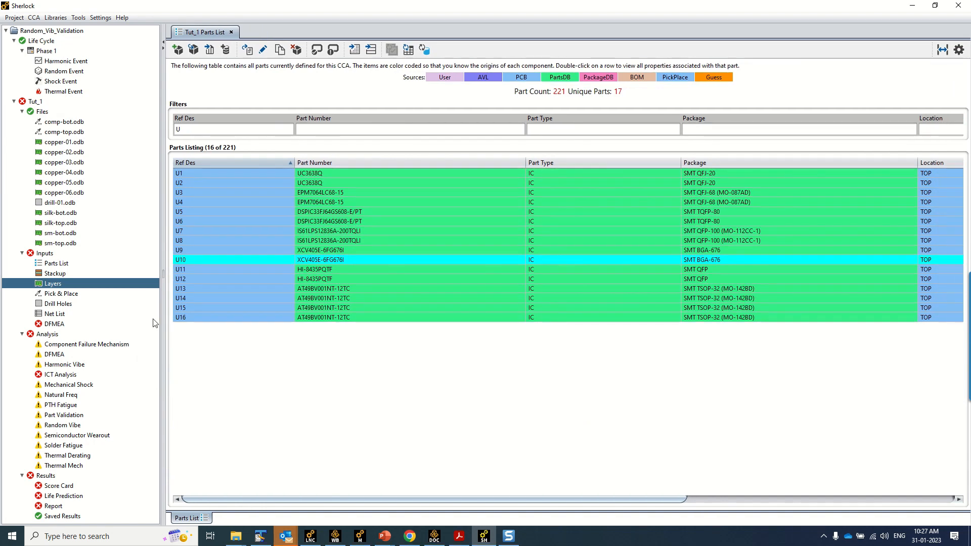
{"action": "left_click_drag", "start_coordinate": [191, 129], "coordinate": [168, 127]}
{"action": "key", "text": "BackSpace"}
Start an FEA model export for the Random Vibe analysis and copy the Random_Vib_Enclosure_Validation folder path from File Explorer
{"action": "right_click", "coordinate": [67, 426]}
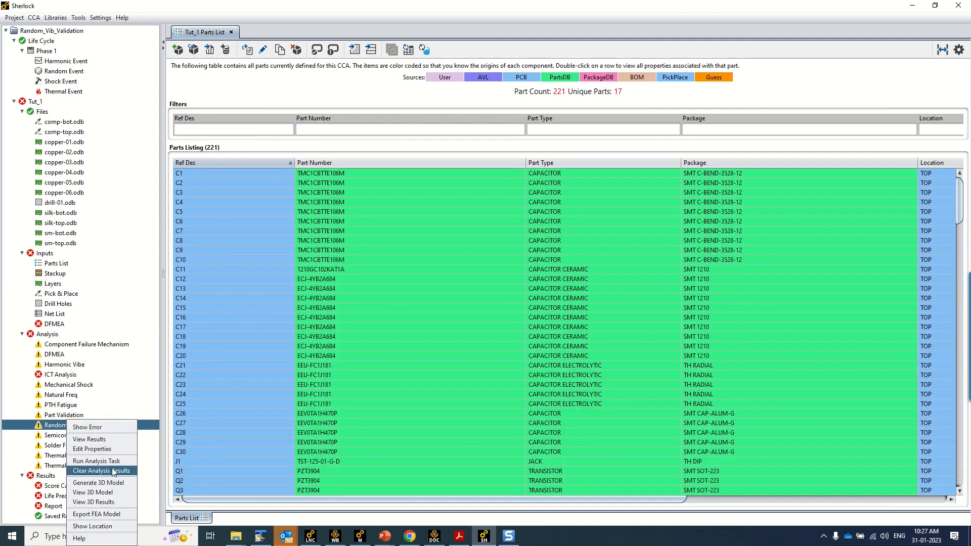
{"action": "left_click", "coordinate": [122, 515]}
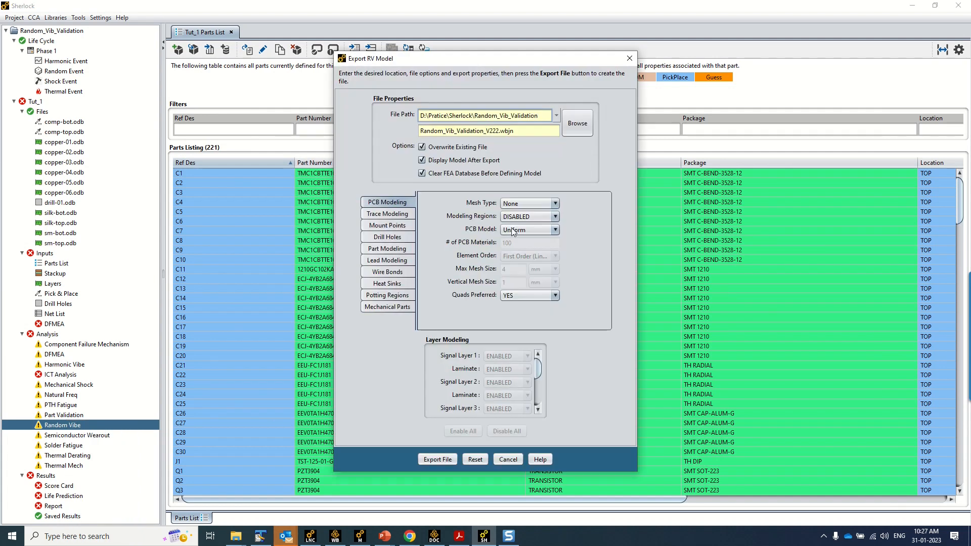
{"action": "left_click", "coordinate": [236, 541]}
{"action": "left_click", "coordinate": [258, 483]}
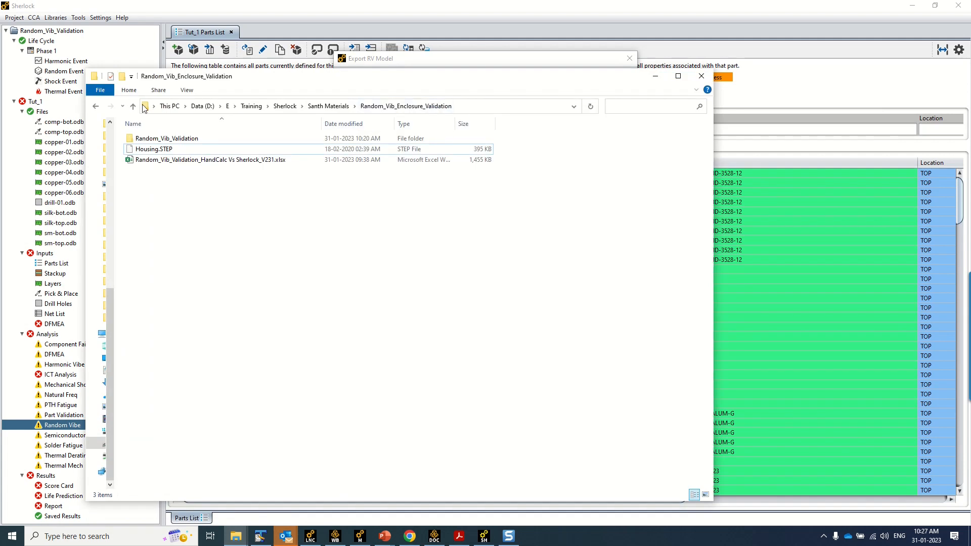
{"action": "left_click", "coordinate": [480, 107]}
{"action": "key", "text": "ctrl+c"}
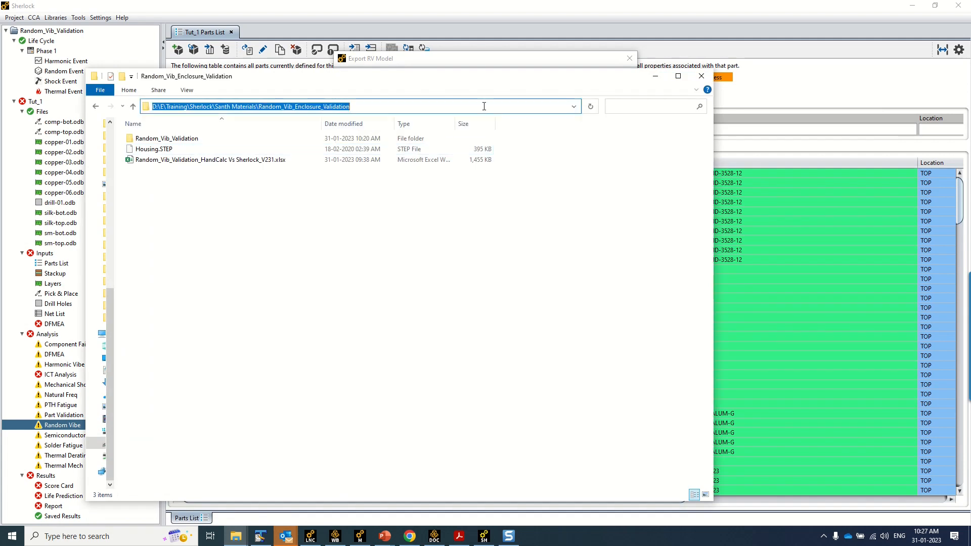
{"action": "left_click", "coordinate": [660, 80]}
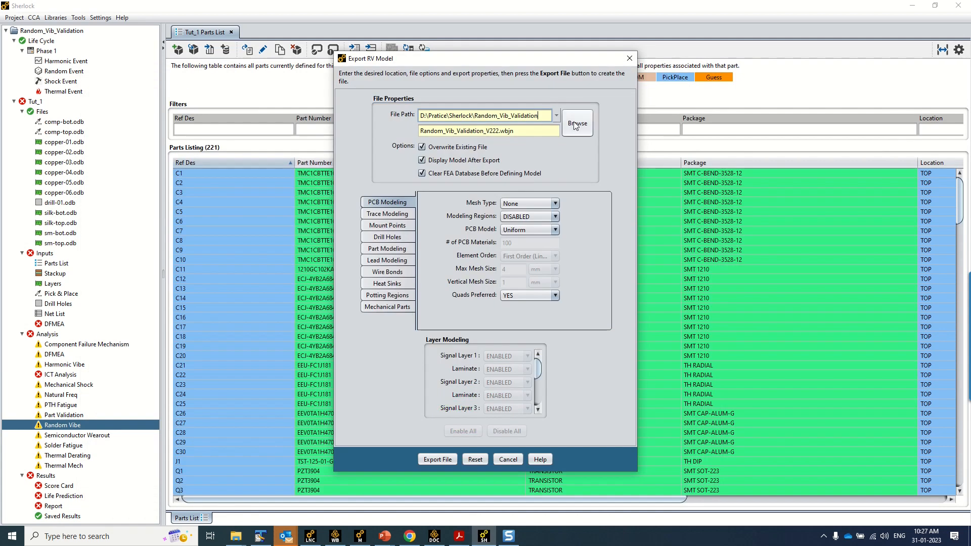
Browse for the export location and go to the copied Random_Vib_Enclosure_Validation folder path
{"action": "left_click", "coordinate": [578, 123]}
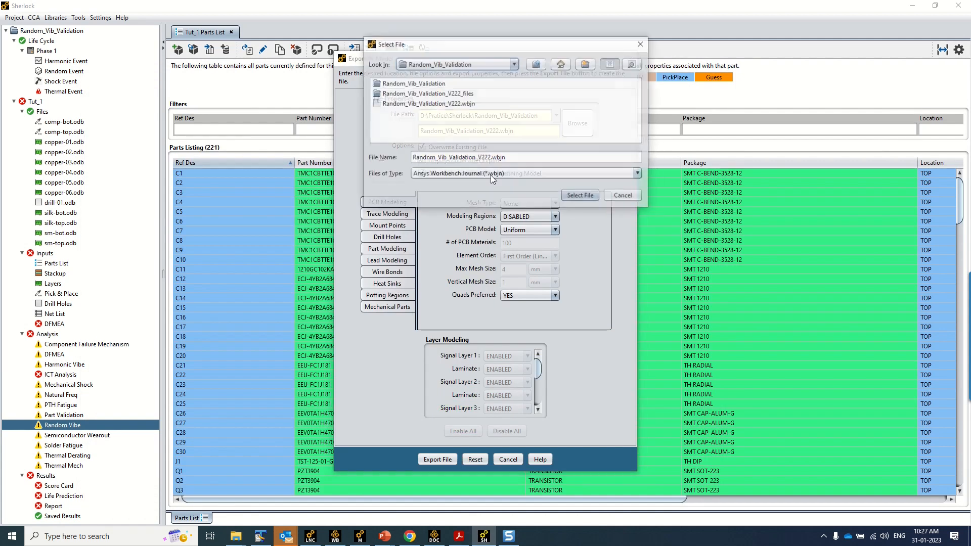
{"action": "left_click", "coordinate": [525, 157]}
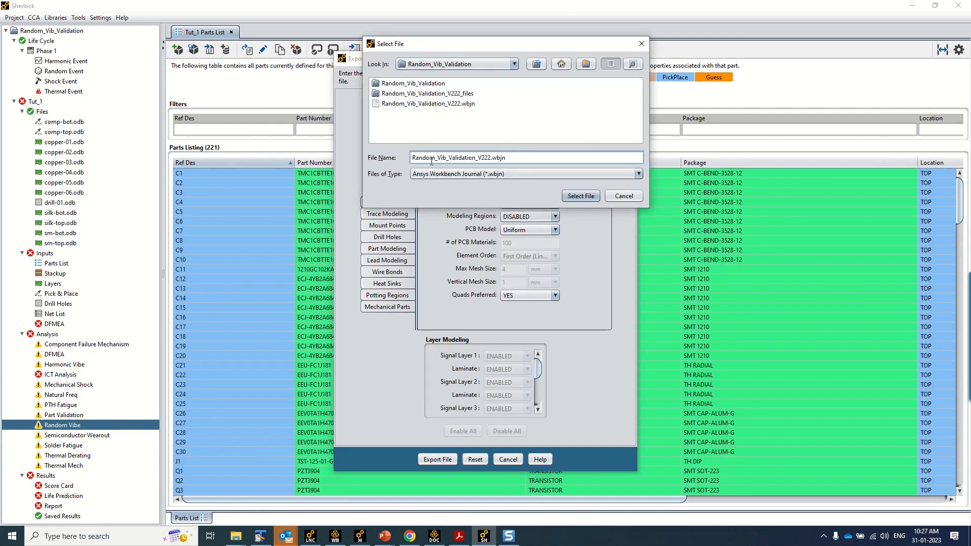
{"action": "key", "text": "ctrl+a"}
{"action": "key", "text": "ctrl+v"}
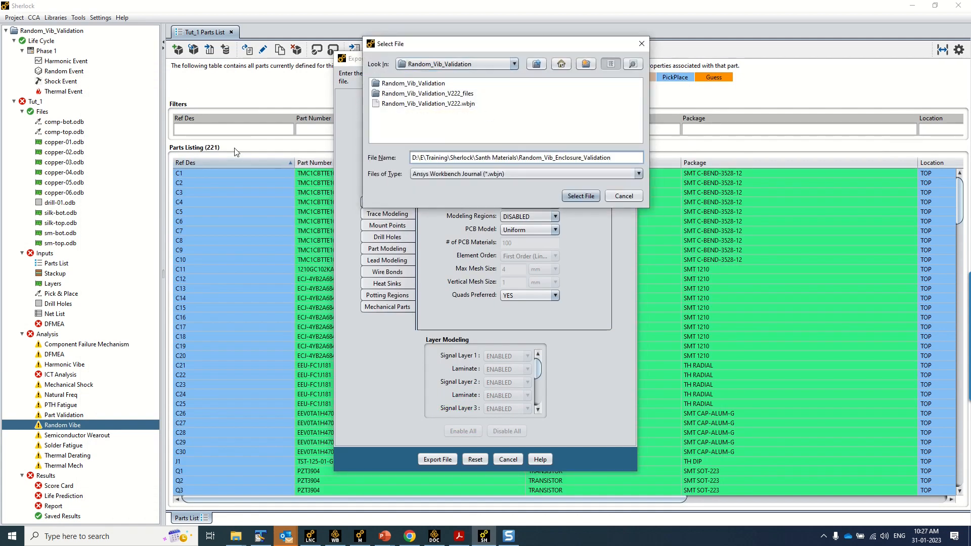
{"action": "key", "text": "Return"}
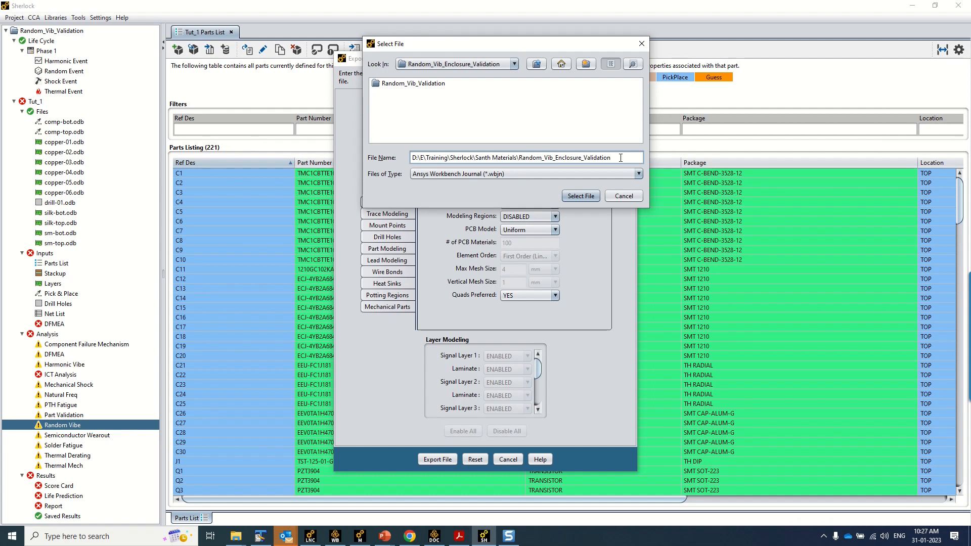
Name the export file Random_Vib_Enclosure_Validation with the Ansys Workbench Journal (*.wbjn) type and accept it
{"action": "left_click_drag", "start_coordinate": [518, 157], "coordinate": [304, 138]}
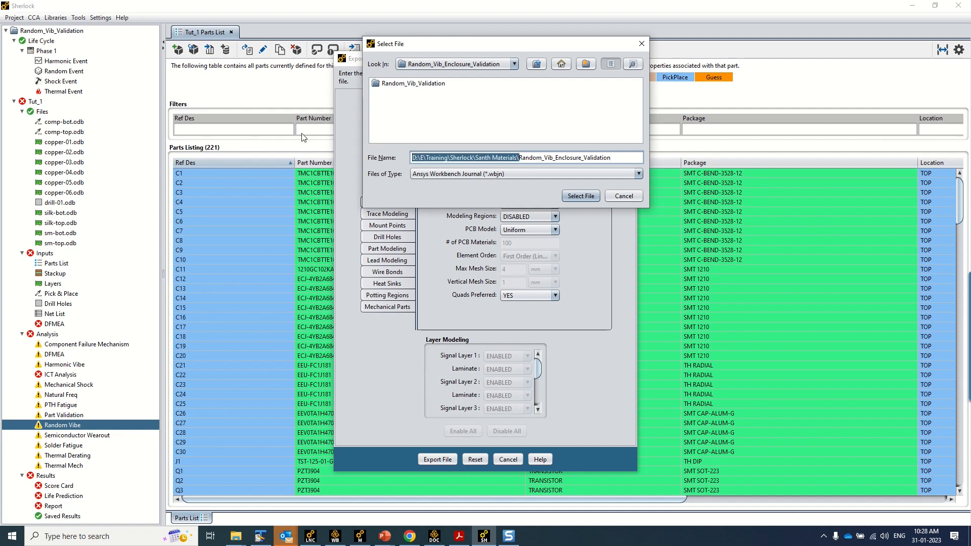
{"action": "key", "text": "BackSpace"}
{"action": "left_click", "coordinate": [505, 174]}
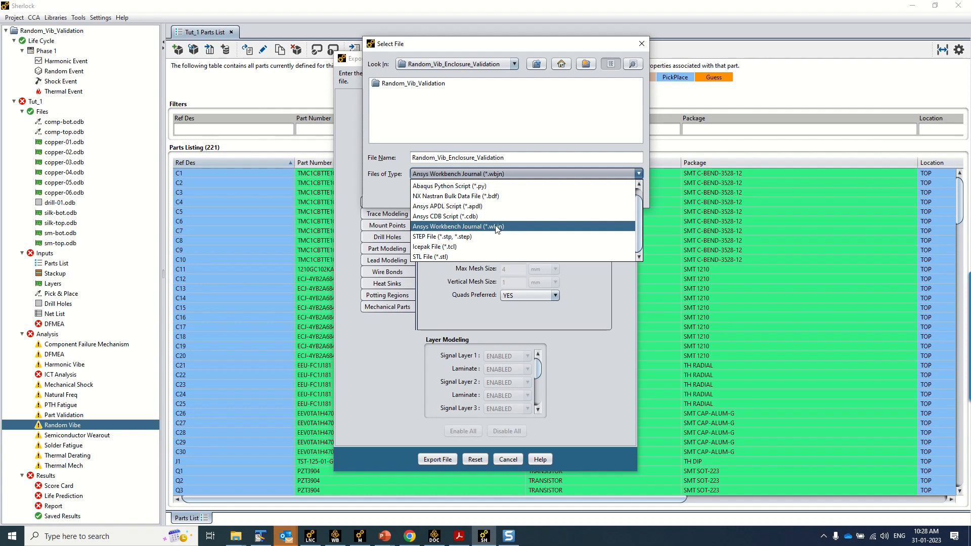
{"action": "left_click", "coordinate": [497, 226]}
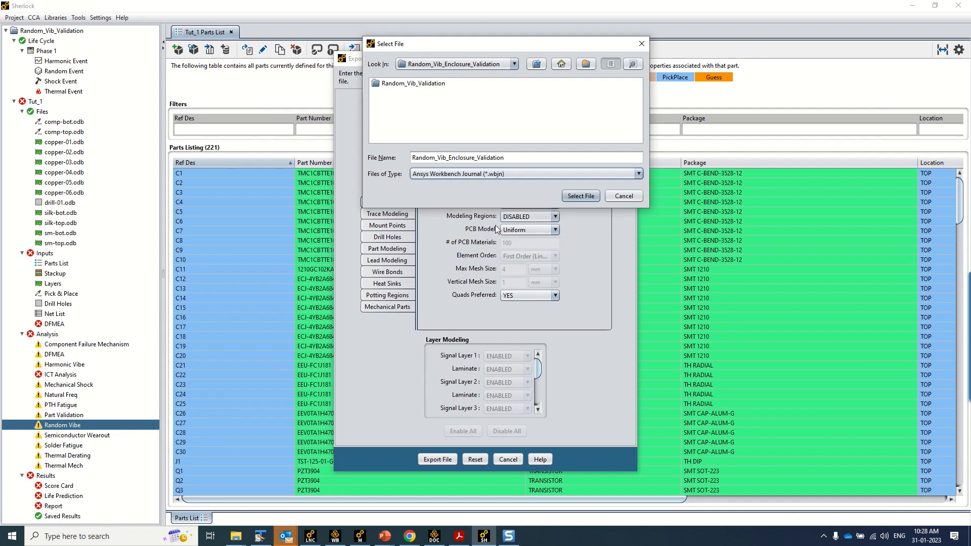
{"action": "left_click", "coordinate": [578, 196]}
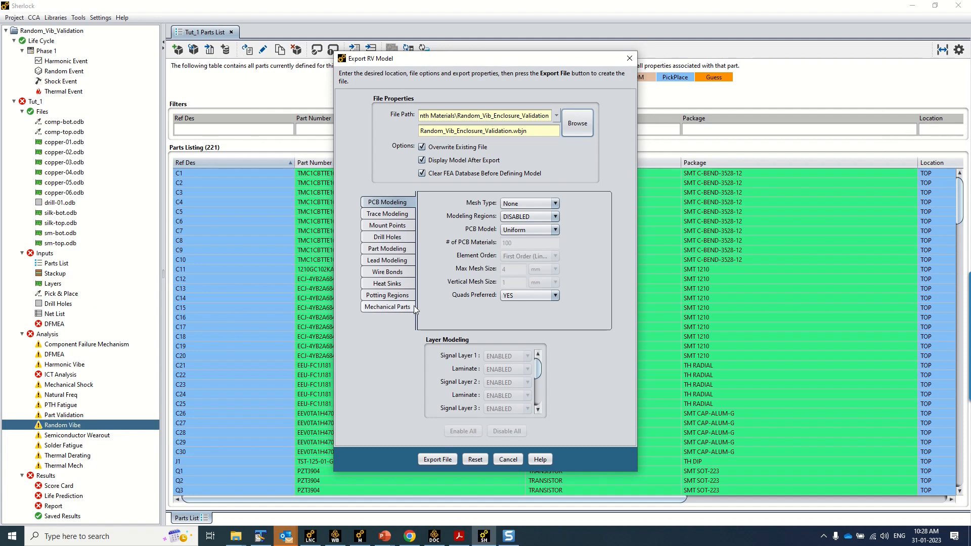
Check the 10 mm minimum part size and the Uniform PCB model, and export the model file
{"action": "left_click", "coordinate": [384, 249]}
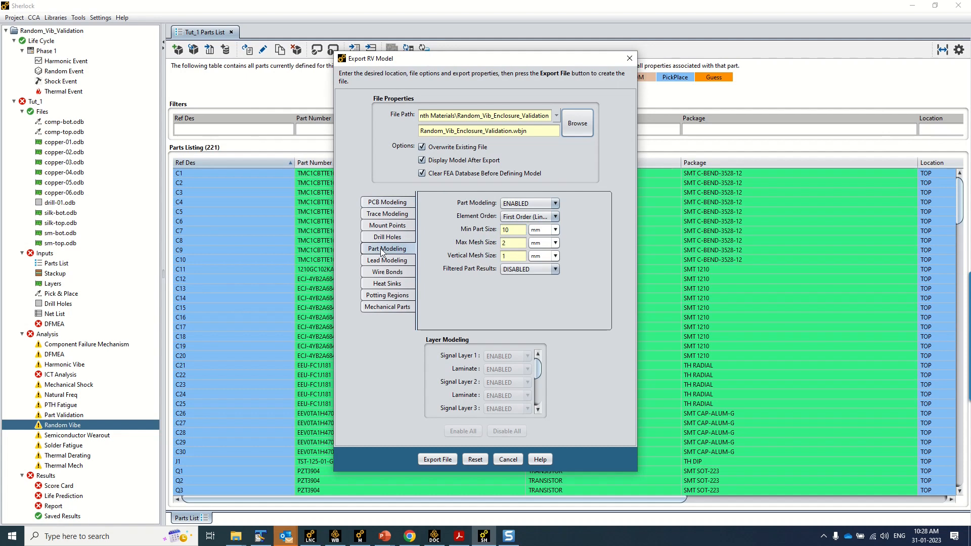
{"action": "double_click", "coordinate": [513, 229]}
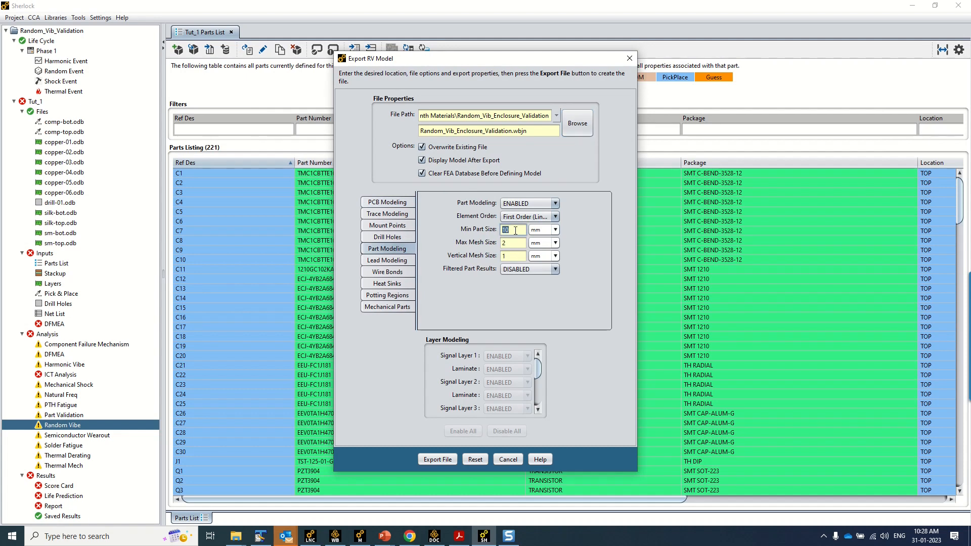
{"action": "left_click", "coordinate": [516, 231]}
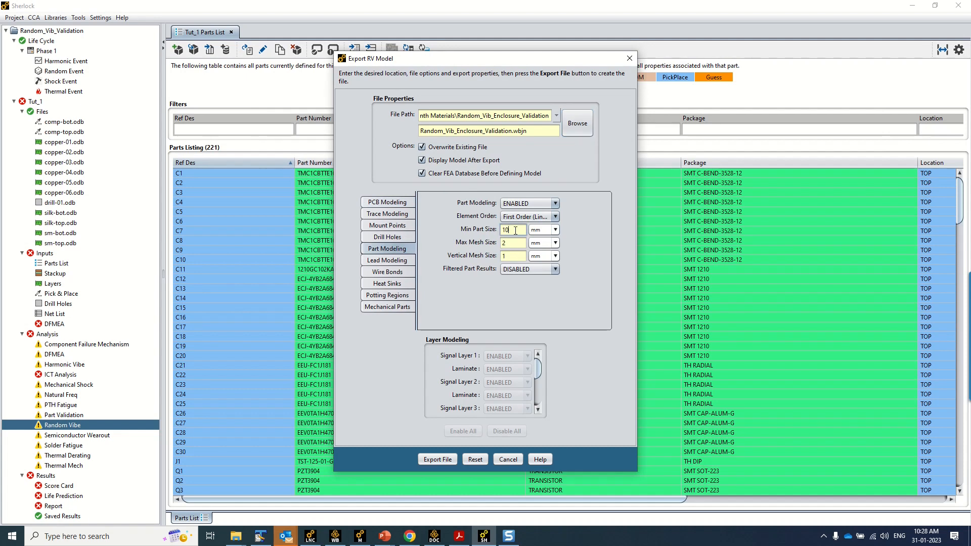
{"action": "left_click", "coordinate": [389, 205]}
{"action": "left_click", "coordinate": [536, 230]}
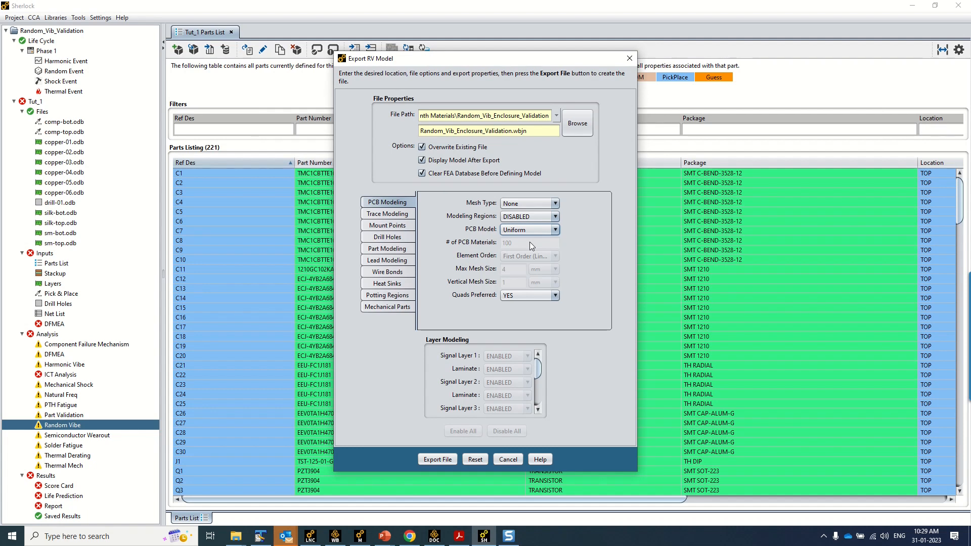
{"action": "left_click", "coordinate": [449, 459]}
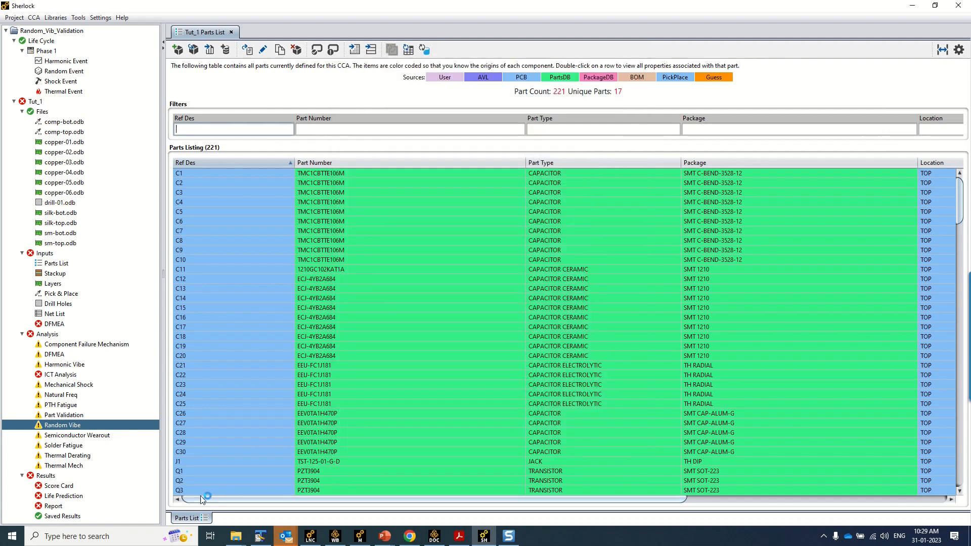
Switch to the Random_Vib_Enclosure_Validation folder in File Explorer and examine the exported files, moving the window clear of the Ansys loading screen
{"action": "mouse_move", "coordinate": [236, 539]}
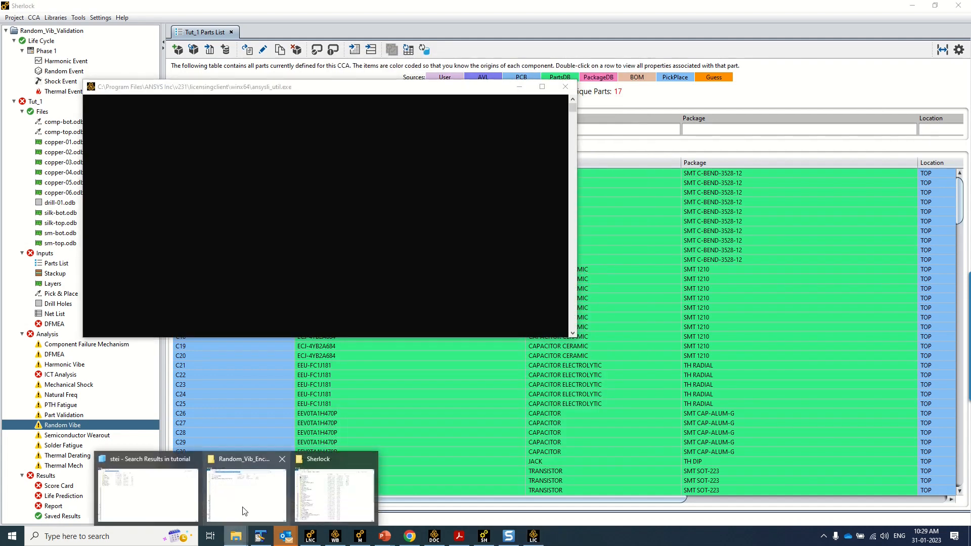
{"action": "left_click", "coordinate": [246, 508]}
{"action": "left_click_drag", "start_coordinate": [252, 80], "coordinate": [669, 167]}
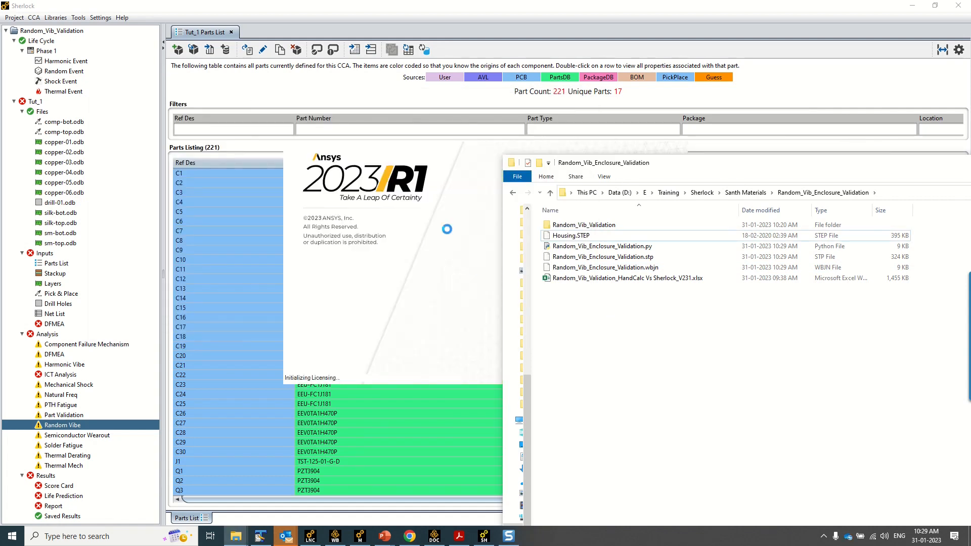
{"action": "left_click_drag", "start_coordinate": [583, 167], "coordinate": [622, 252]}
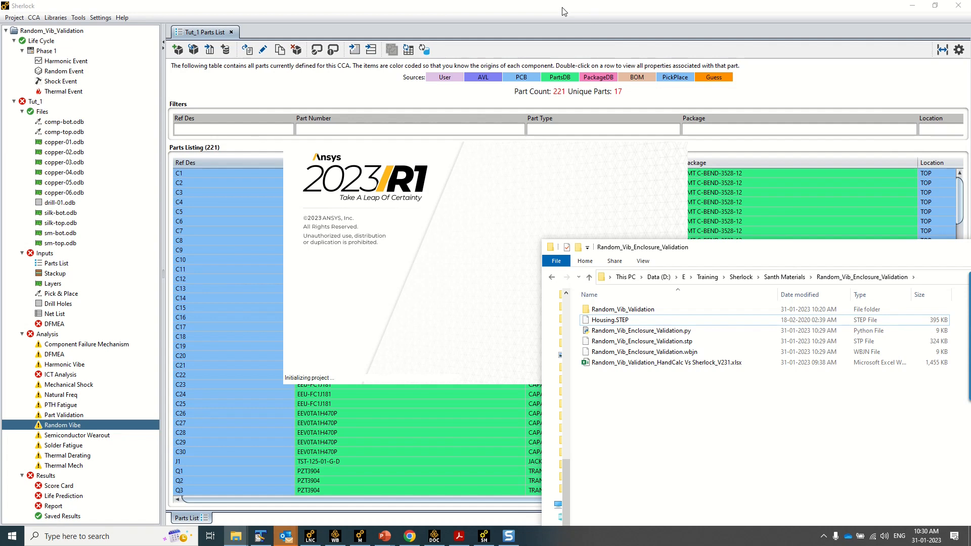
{"action": "mouse_move", "coordinate": [469, 1]}
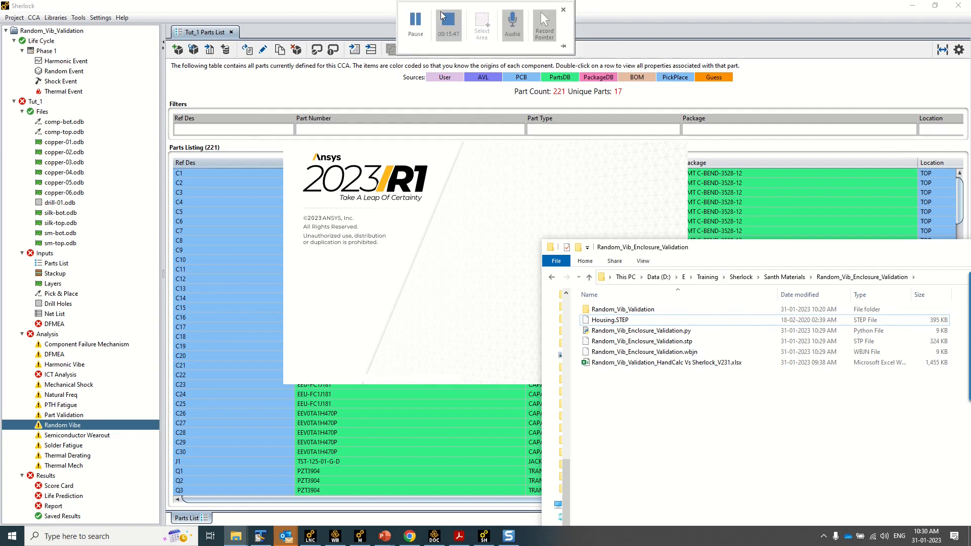
{"action": "left_click", "coordinate": [441, 13]}
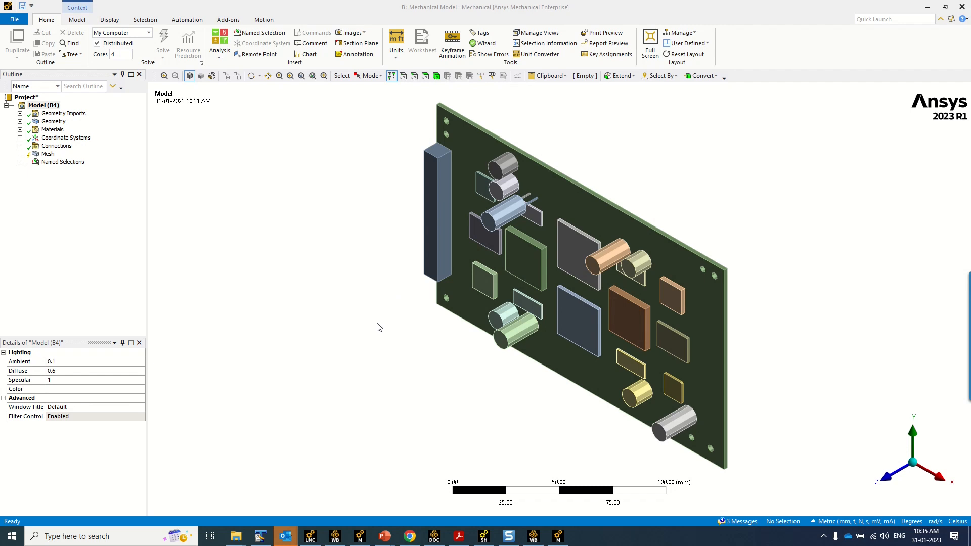
Inspect the imported board model in Mechanical, switch to the Workbench project and open its Engineering Data to review the materials
{"action": "middle_click_drag", "start_coordinate": [396, 313], "coordinate": [450, 214]}
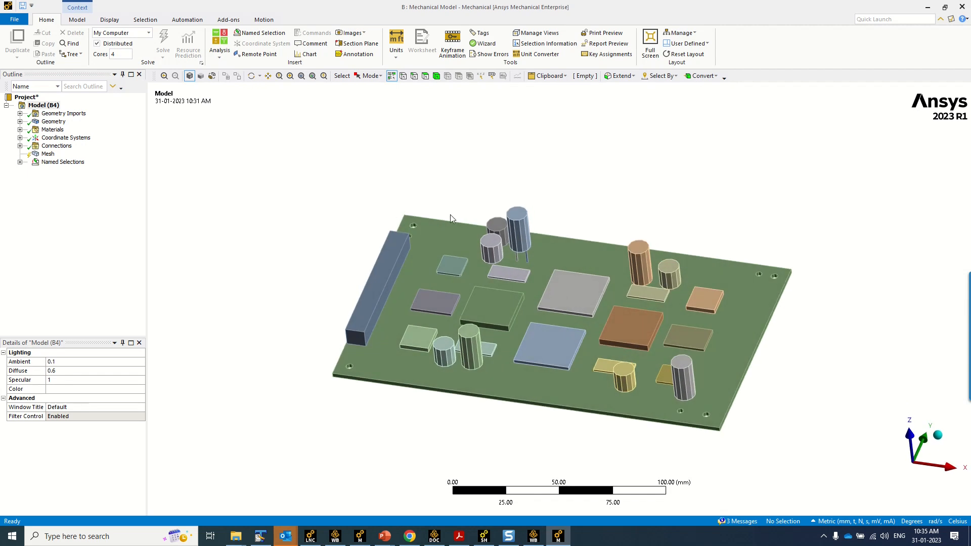
{"action": "left_click", "coordinate": [535, 538]}
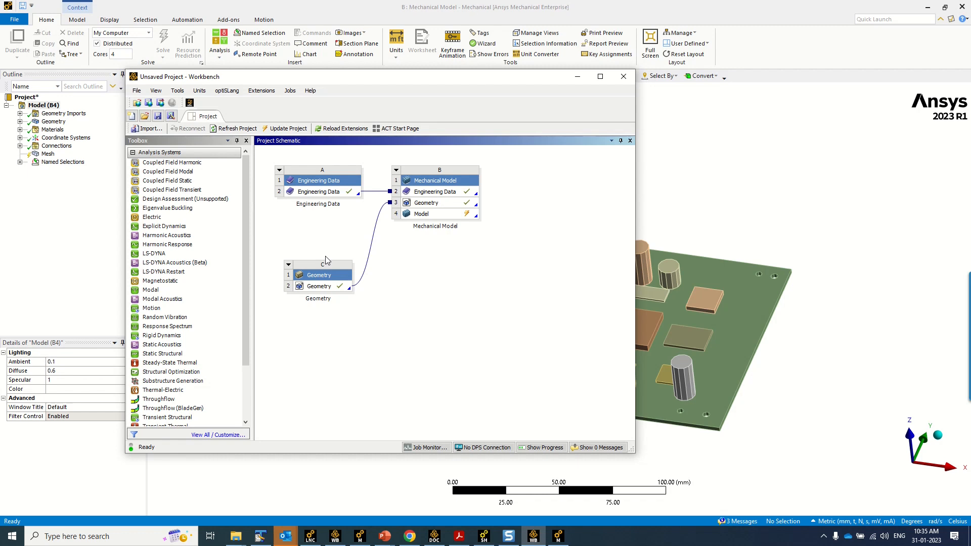
{"action": "double_click", "coordinate": [324, 193]}
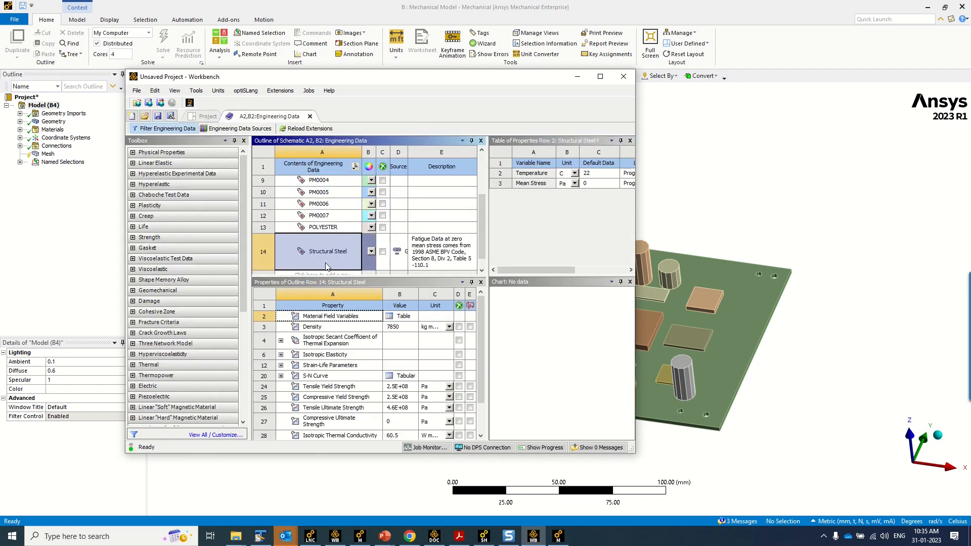
Review the PM0004 and PM0005 material properties and the other imported materials in Engineering Data
{"action": "left_click", "coordinate": [326, 192]}
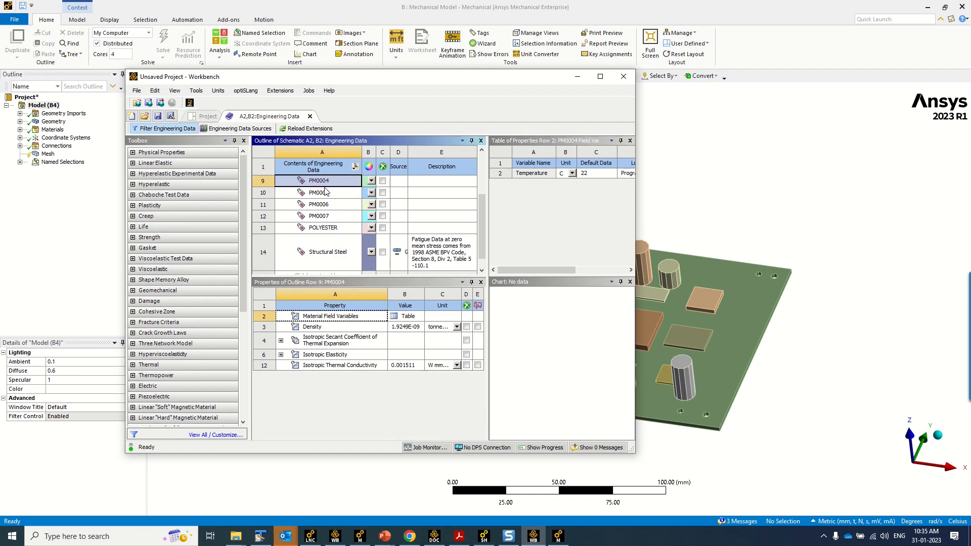
{"action": "scroll", "coordinate": [326, 244], "scroll_direction": "up", "scroll_amount": 2}
{"action": "scroll", "coordinate": [326, 244], "scroll_direction": "up", "scroll_amount": 1}
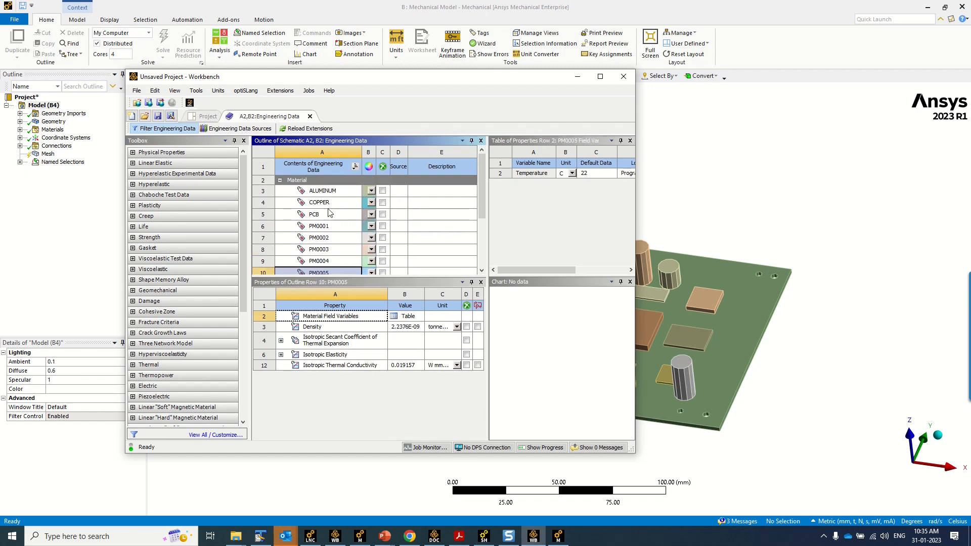
Return to the project schematic and rename the Mechanical Model system Mechanical Model_PCBA and the Geometry system Geometry_PCBA
{"action": "left_click", "coordinate": [210, 116]}
{"action": "double_click", "coordinate": [441, 227]}
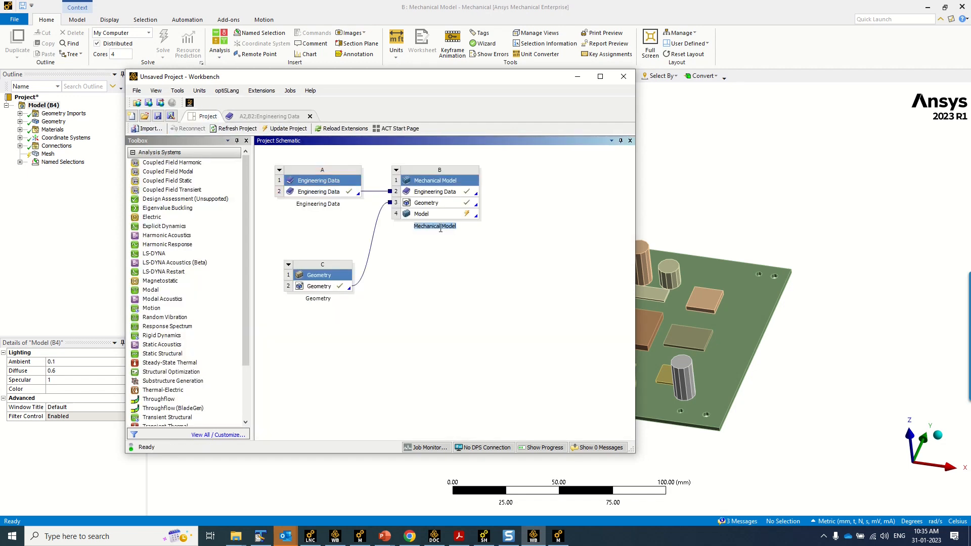
{"action": "key", "text": "End"}
{"action": "type", "text": "_PCBA"}
{"action": "double_click", "coordinate": [331, 299]}
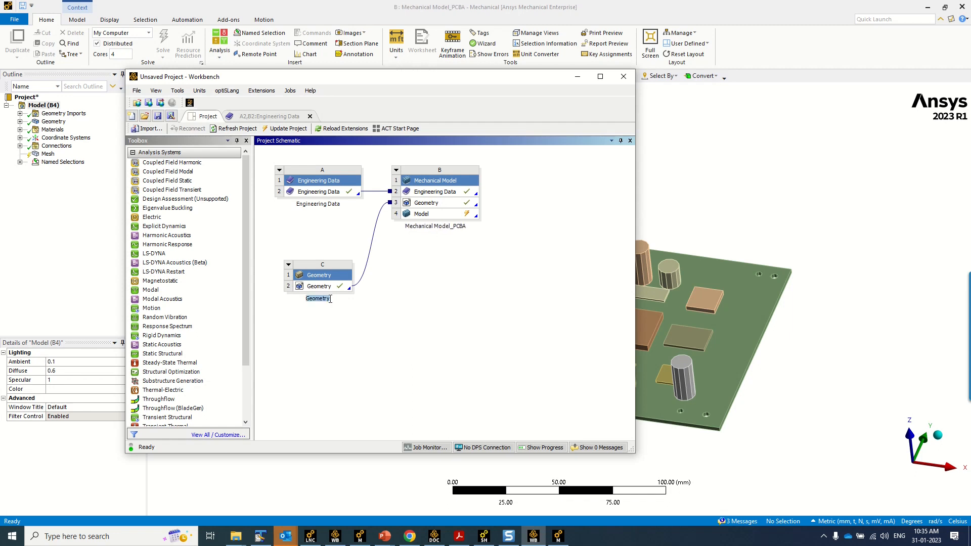
{"action": "key", "text": "End"}
{"action": "type", "text": "_PCBA"}
Switch to Mechanical and examine the material assignments of the capacitors, connector COMP_J1, COMP_U10, the C23 leads and the PCB body
{"action": "left_click", "coordinate": [20, 122]}
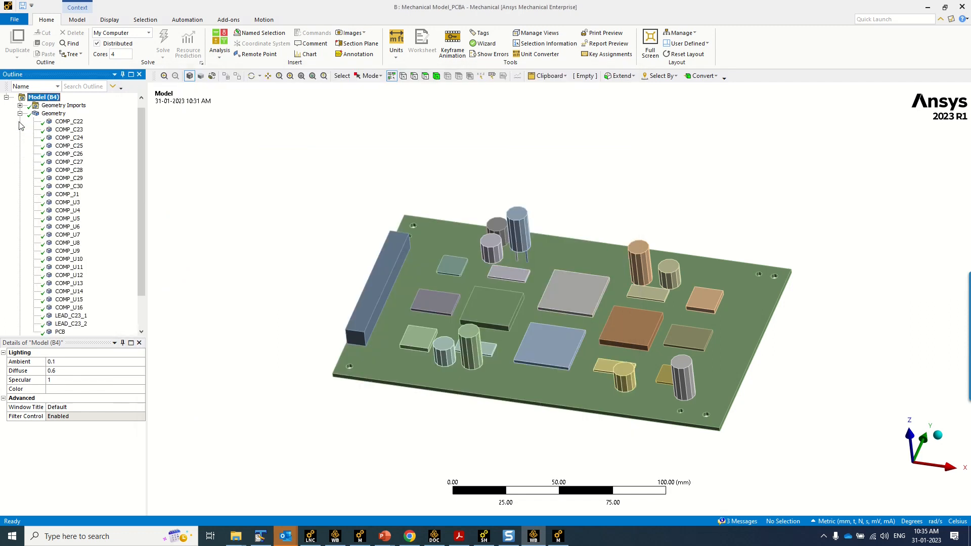
{"action": "left_click", "coordinate": [76, 122]}
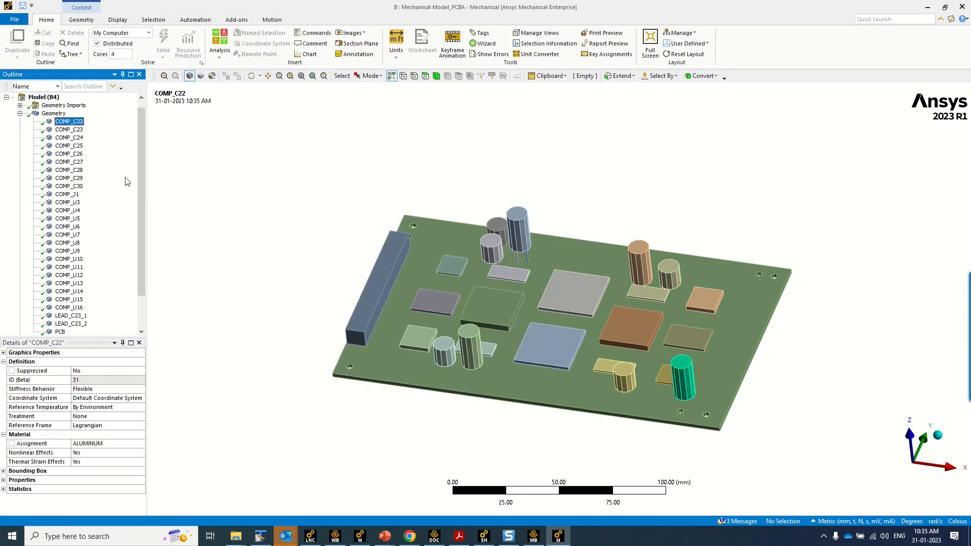
{"action": "left_click", "coordinate": [69, 131]}
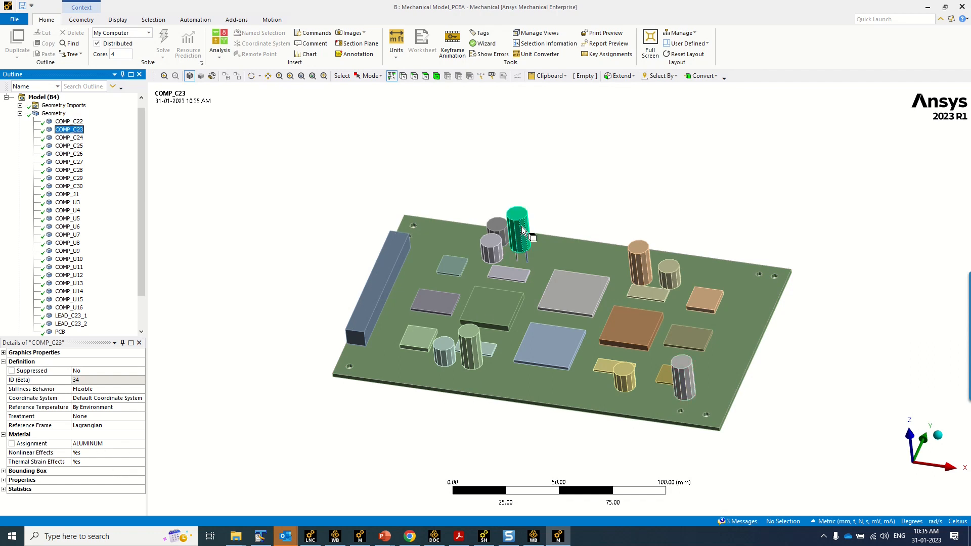
{"action": "left_click", "coordinate": [73, 196]}
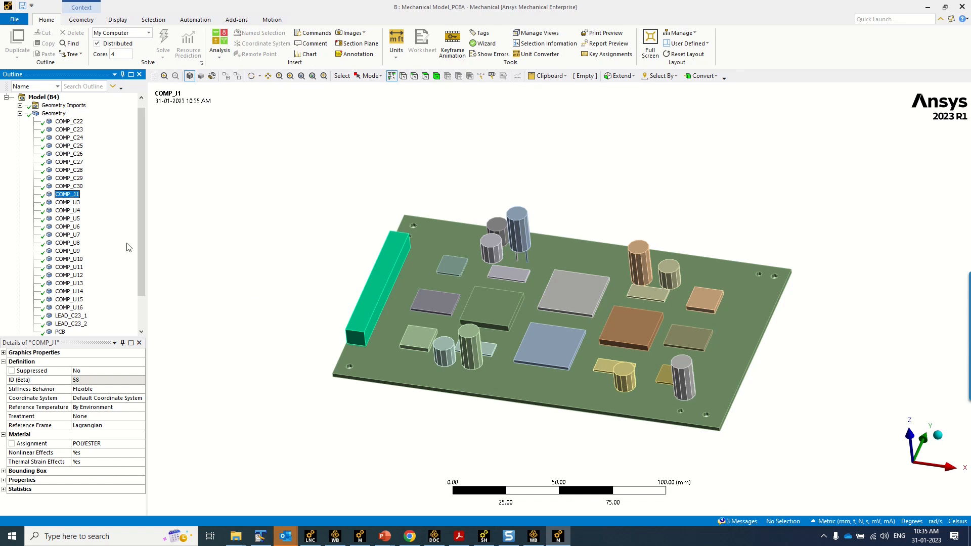
{"action": "left_click", "coordinate": [77, 260]}
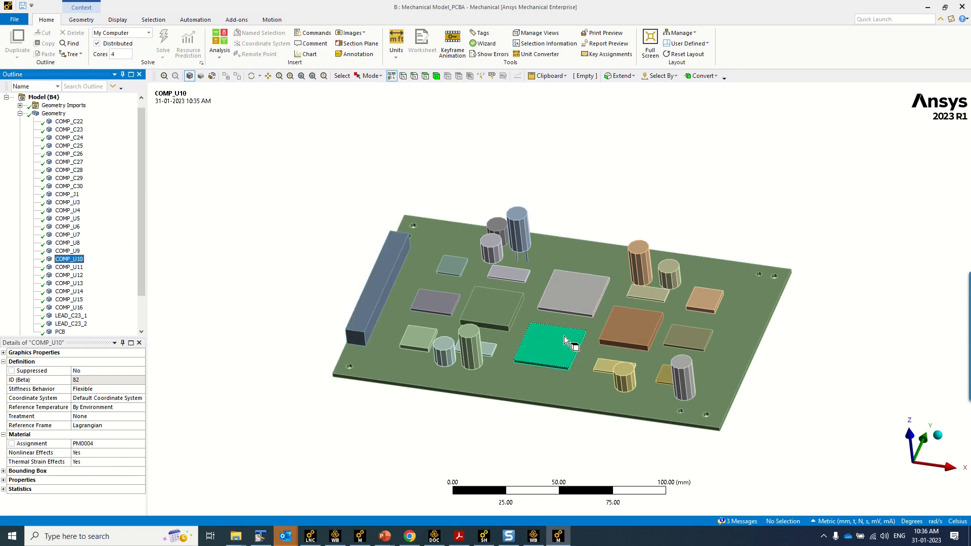
{"action": "left_click_drag", "start_coordinate": [141, 285], "coordinate": [141, 303]}
{"action": "left_click", "coordinate": [70, 292]}
{"action": "left_click", "coordinate": [71, 299]}
{"action": "left_click", "coordinate": [60, 307]}
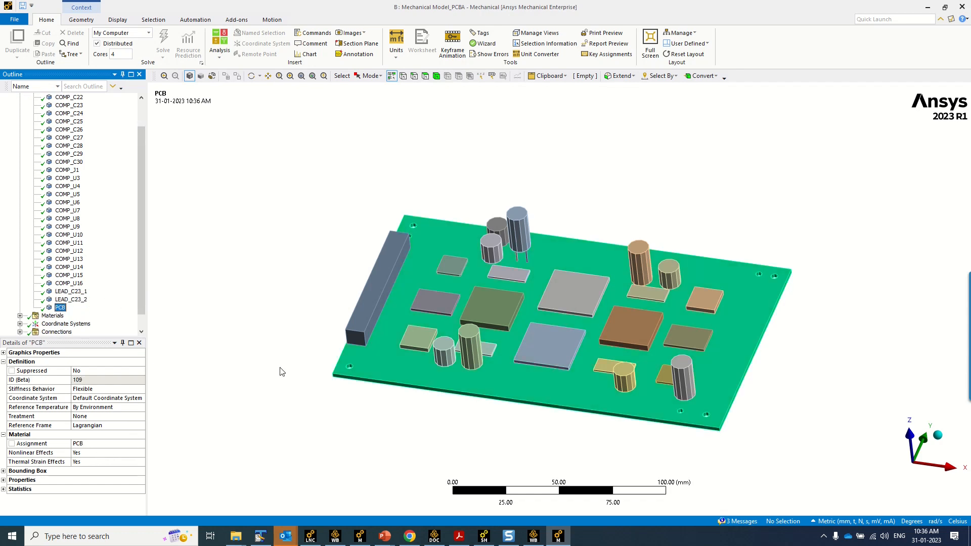
{"action": "left_click_drag", "start_coordinate": [140, 293], "coordinate": [139, 321]}
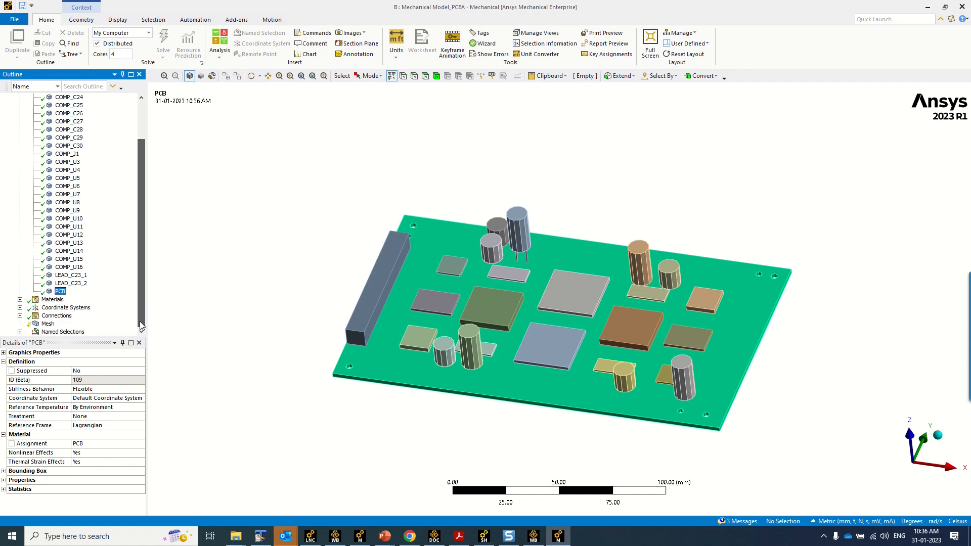
Switch to Workbench, maximize it and add a standalone Geometry component named Geometry_Casing below Geometry_PCBA
{"action": "left_click", "coordinate": [534, 538]}
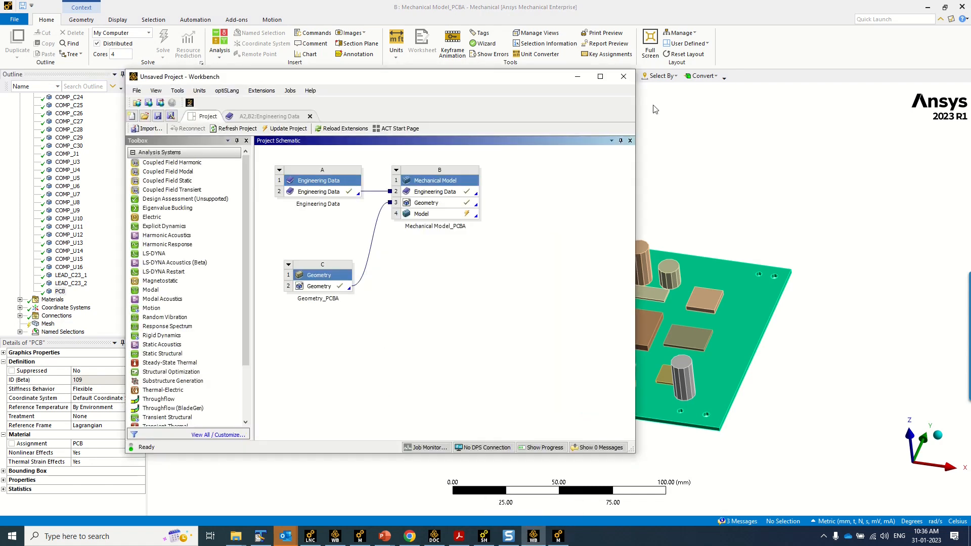
{"action": "left_click", "coordinate": [600, 77]}
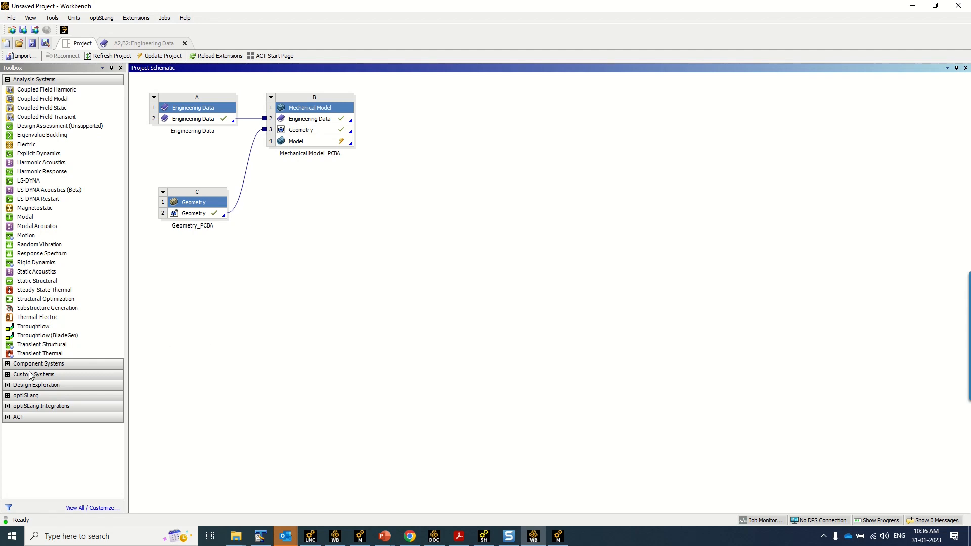
{"action": "left_click", "coordinate": [8, 364]}
{"action": "left_click_drag", "start_coordinate": [30, 447], "coordinate": [214, 243]}
{"action": "left_click", "coordinate": [207, 299]}
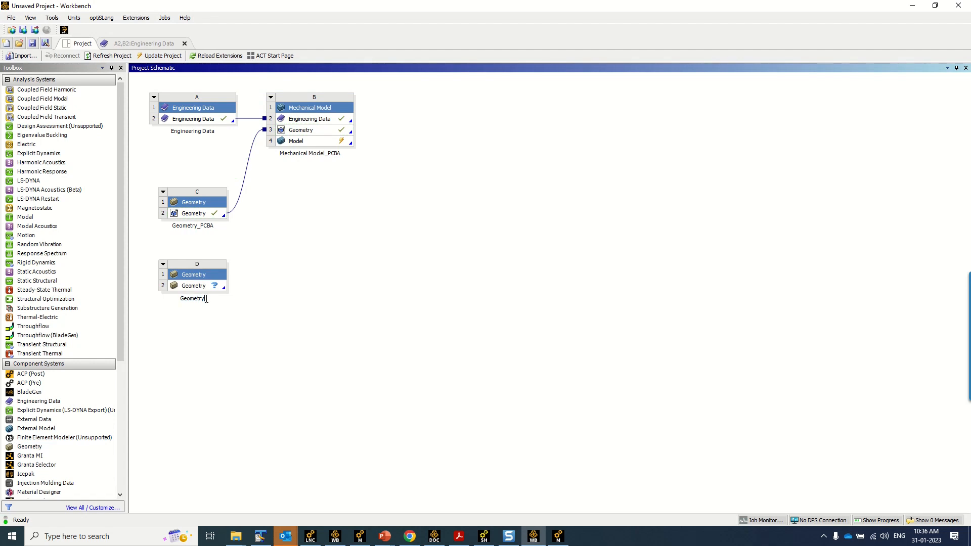
{"action": "type", "text": "_Casing"}
{"action": "left_click", "coordinate": [236, 350]}
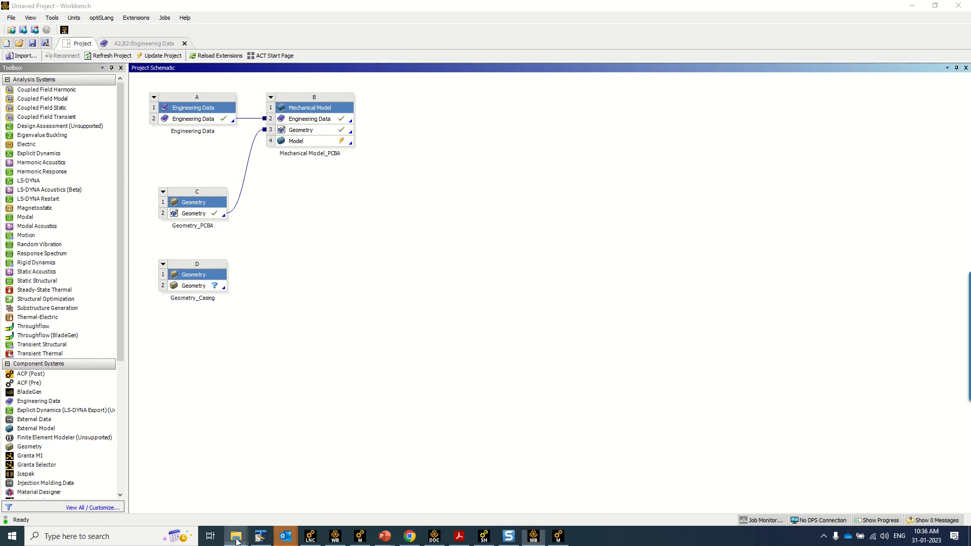
Switch to File Explorer and copy the path of the Random_Vib_Enclosure_Validation folder
{"action": "mouse_move", "coordinate": [237, 537]}
{"action": "left_click", "coordinate": [243, 514]}
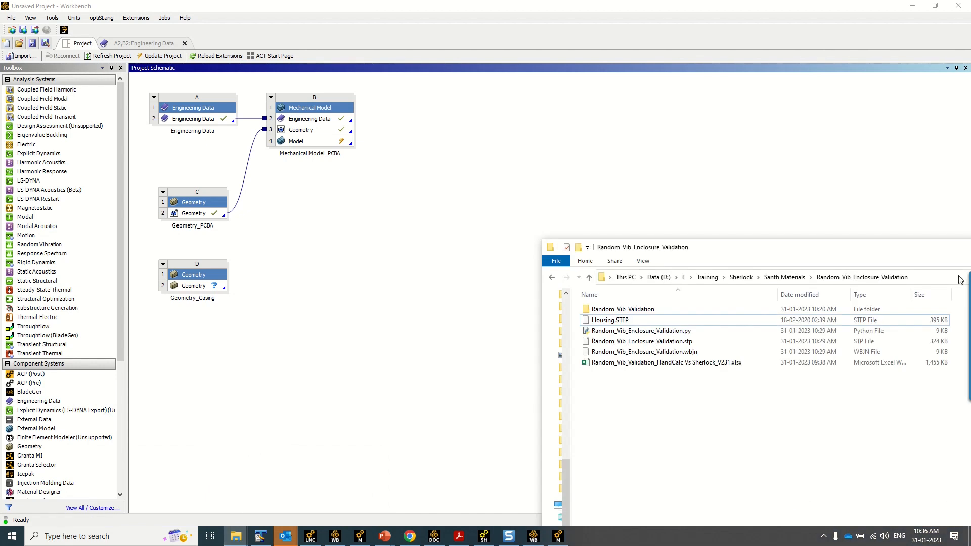
{"action": "left_click", "coordinate": [934, 277]}
{"action": "key", "text": "ctrl+c"}
Import Housing.STEP from the Random_Vib_Enclosure_Validation folder into the Geometry_Casing component in Workbench
{"action": "left_click", "coordinate": [215, 286]}
{"action": "right_click", "coordinate": [215, 287]}
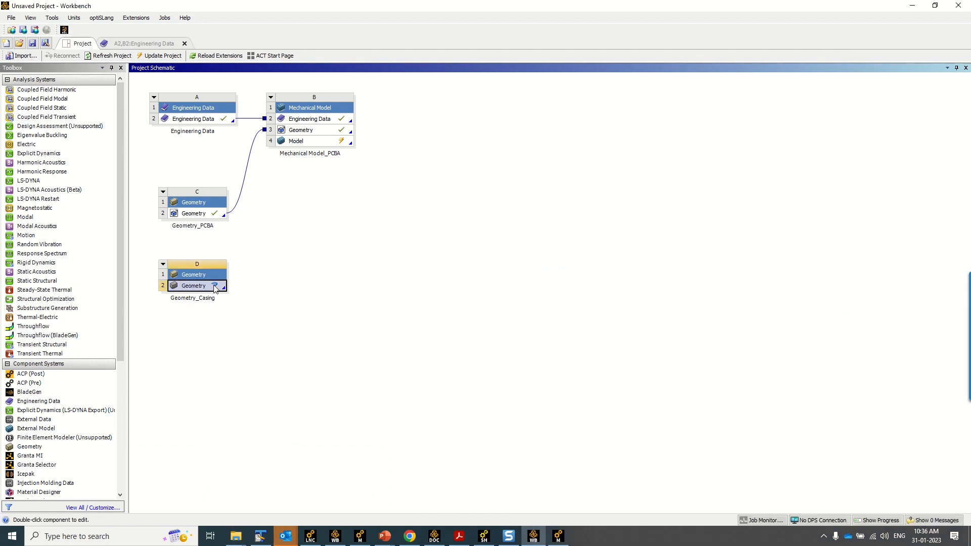
{"action": "mouse_move", "coordinate": [259, 314]}
{"action": "left_click", "coordinate": [360, 314]}
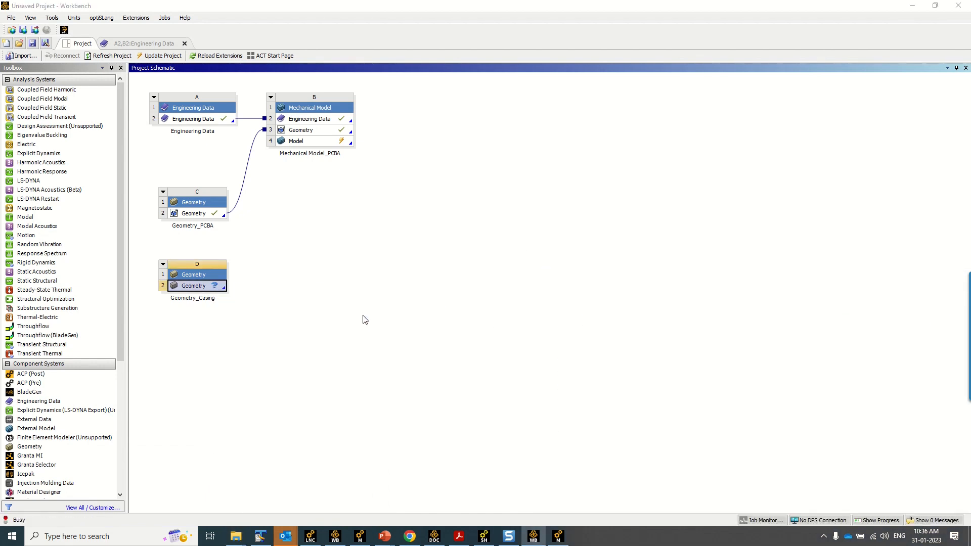
{"action": "key", "text": "ctrl+v"}
{"action": "key", "text": "Return"}
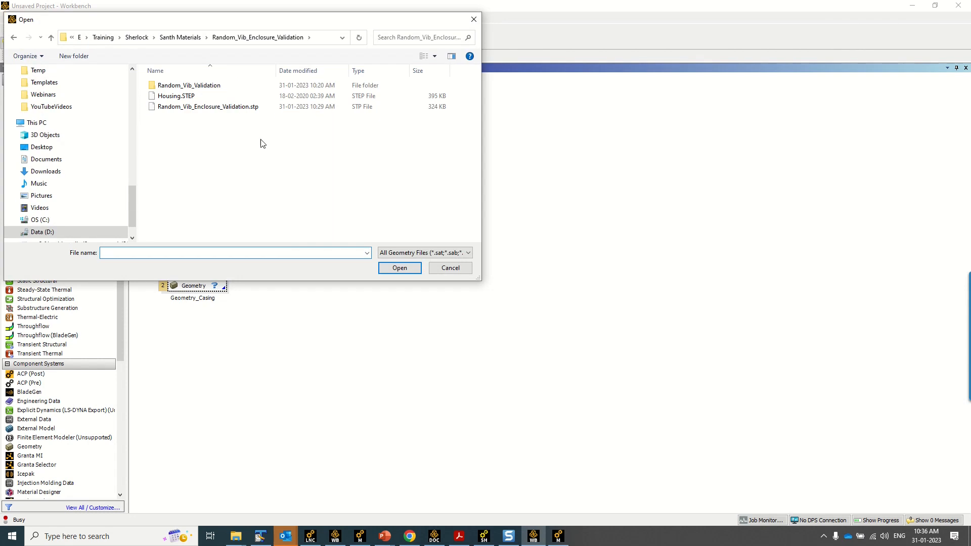
{"action": "left_click", "coordinate": [240, 108]}
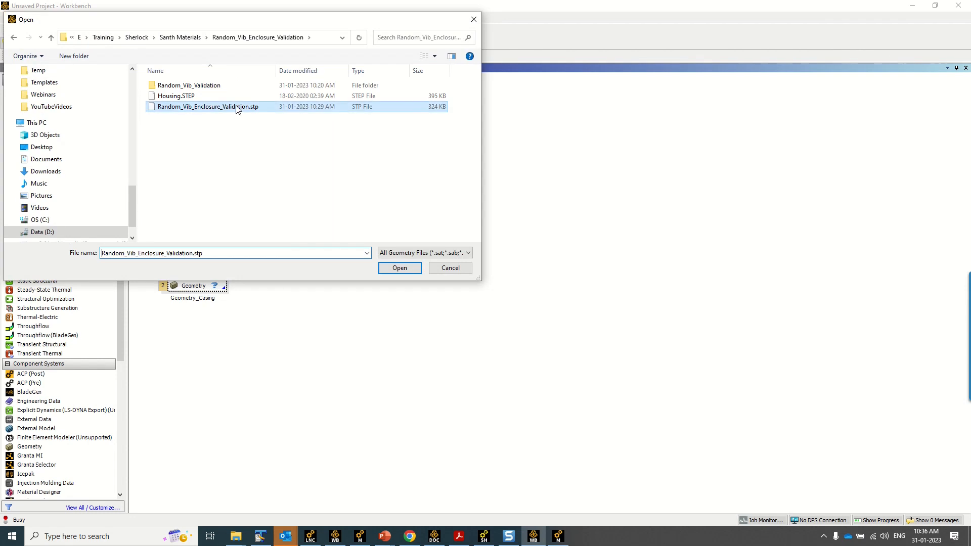
{"action": "left_click", "coordinate": [189, 101]}
{"action": "left_click", "coordinate": [402, 268]}
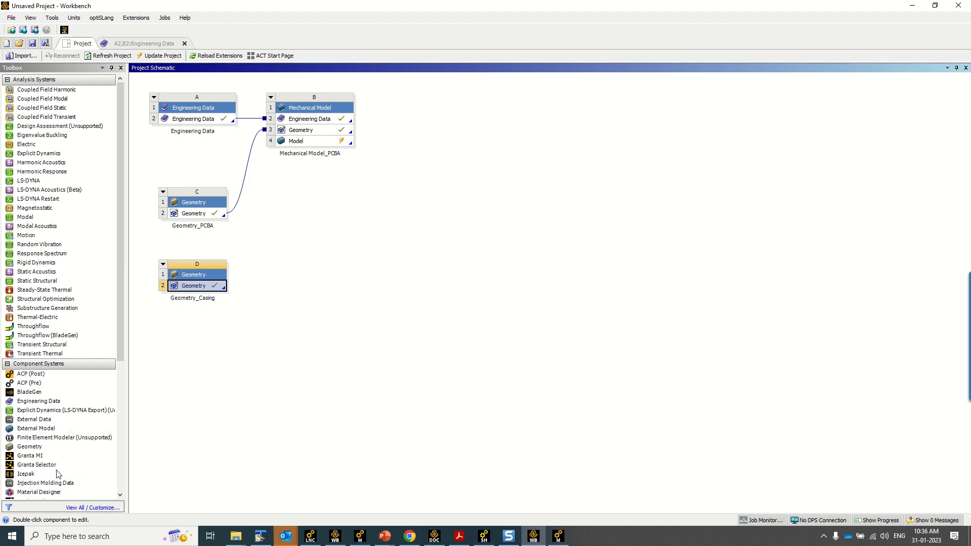
Add a Mechanical Model system linked to the Geometry_Casing geometry and name it Mechanical Model_Casing
{"action": "scroll", "coordinate": [58, 468], "scroll_direction": "down", "scroll_amount": 2}
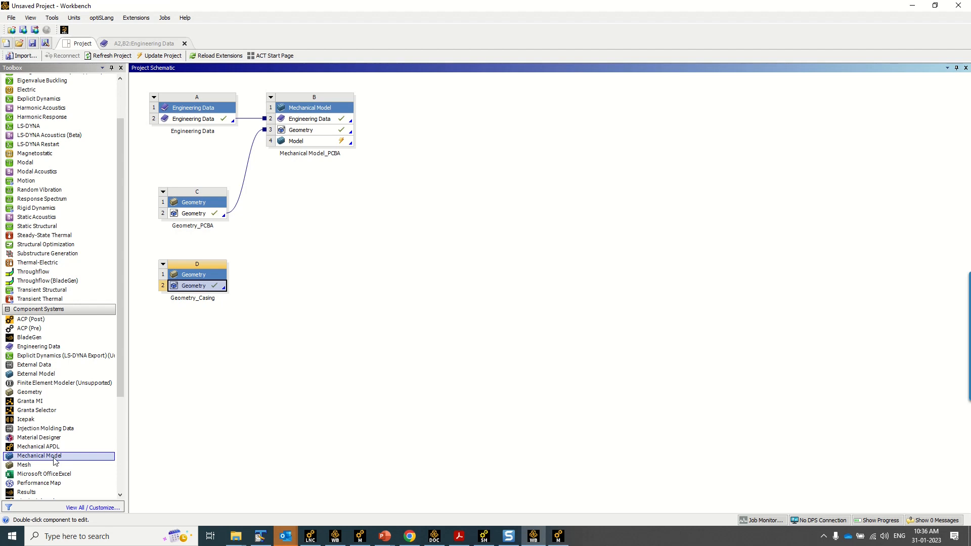
{"action": "left_click_drag", "start_coordinate": [54, 458], "coordinate": [200, 291]}
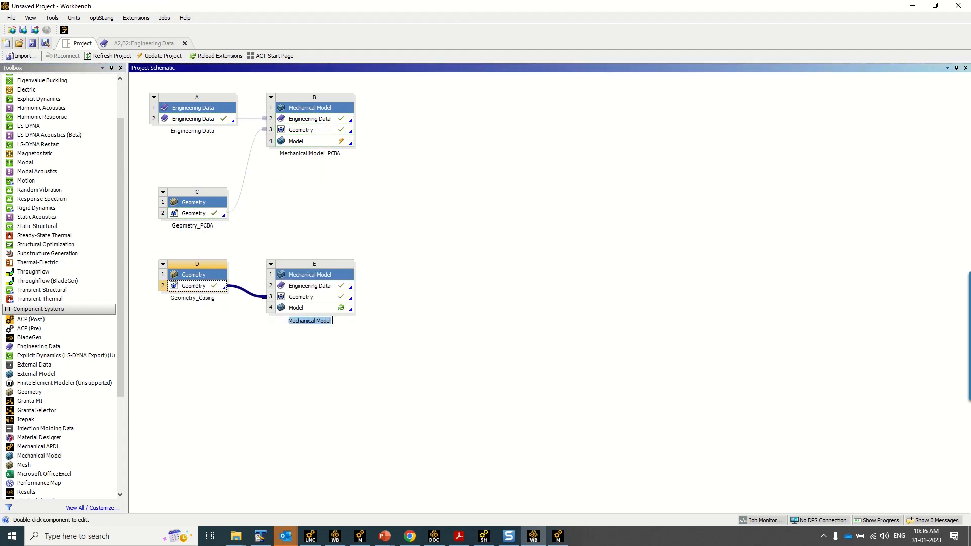
{"action": "left_click", "coordinate": [330, 321]}
{"action": "type", "text": "_Casing"}
{"action": "left_click", "coordinate": [377, 353]}
Open the model of Mechanical Model_Casing in Mechanical and fit its geometry to the view
{"action": "right_click", "coordinate": [328, 310]}
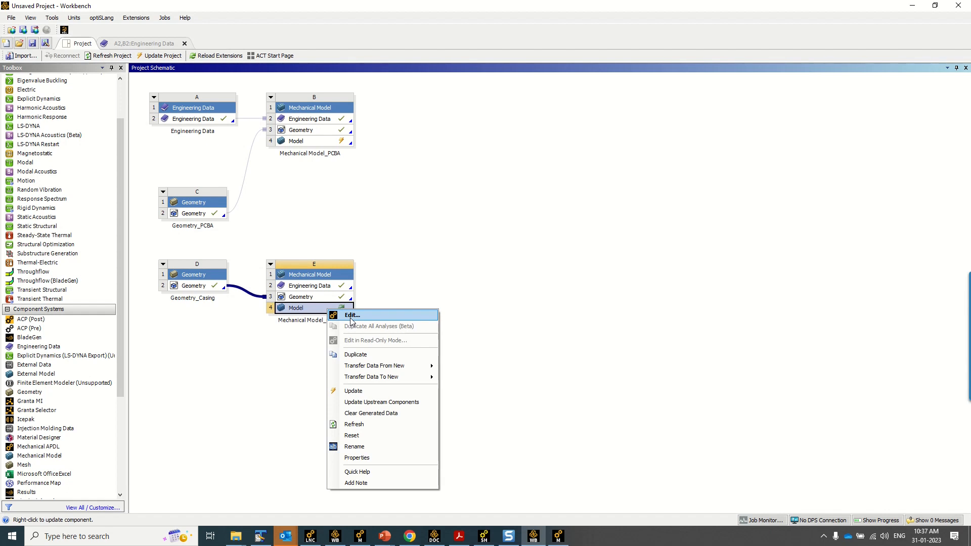
{"action": "left_click", "coordinate": [351, 316]}
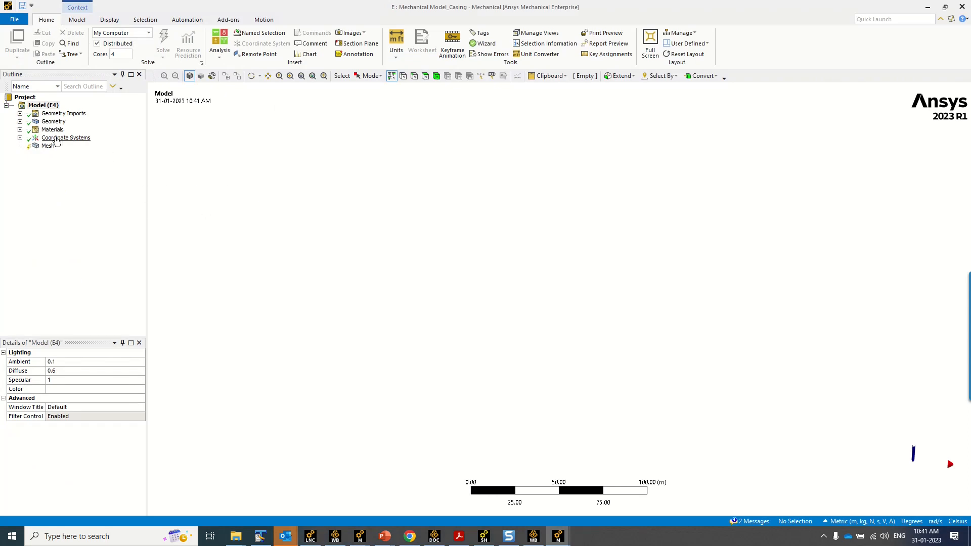
{"action": "left_click", "coordinate": [53, 122]}
{"action": "right_click", "coordinate": [206, 175]}
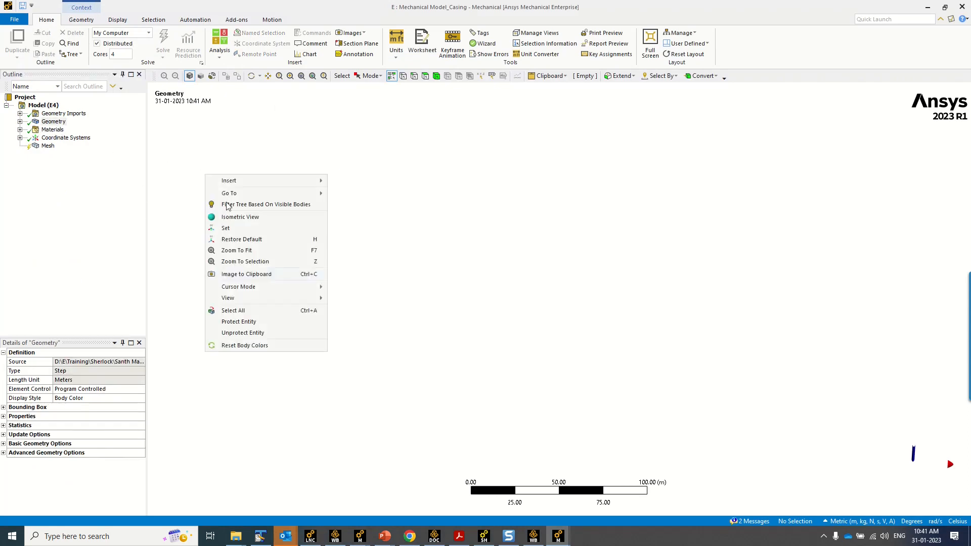
{"action": "left_click", "coordinate": [251, 251]}
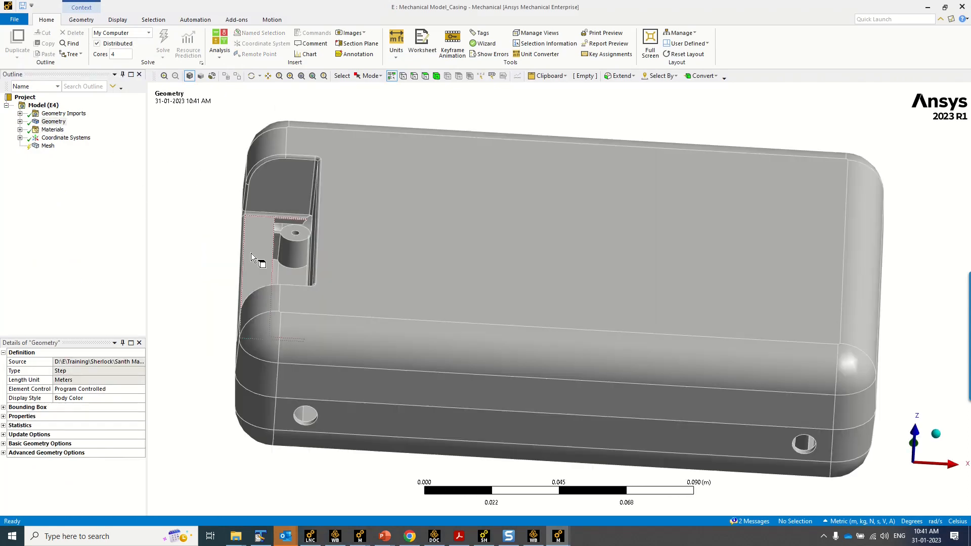
Inspect the housing from several sides and check the material assignment of the chassis|CASE body
{"action": "middle_click_drag", "start_coordinate": [310, 217], "coordinate": [266, 308]}
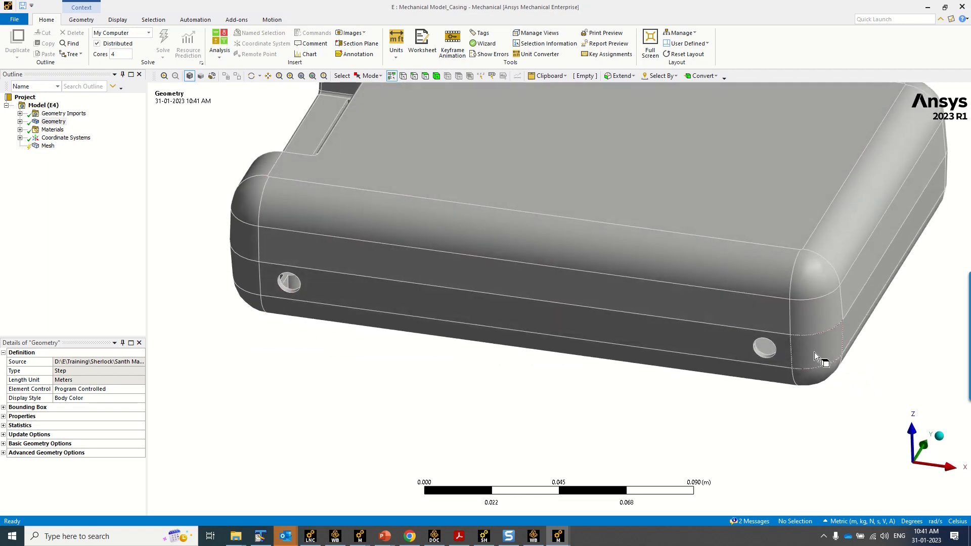
{"action": "scroll", "coordinate": [626, 312], "scroll_direction": "down", "scroll_amount": 4}
{"action": "middle_click_drag", "start_coordinate": [587, 256], "coordinate": [400, 120]}
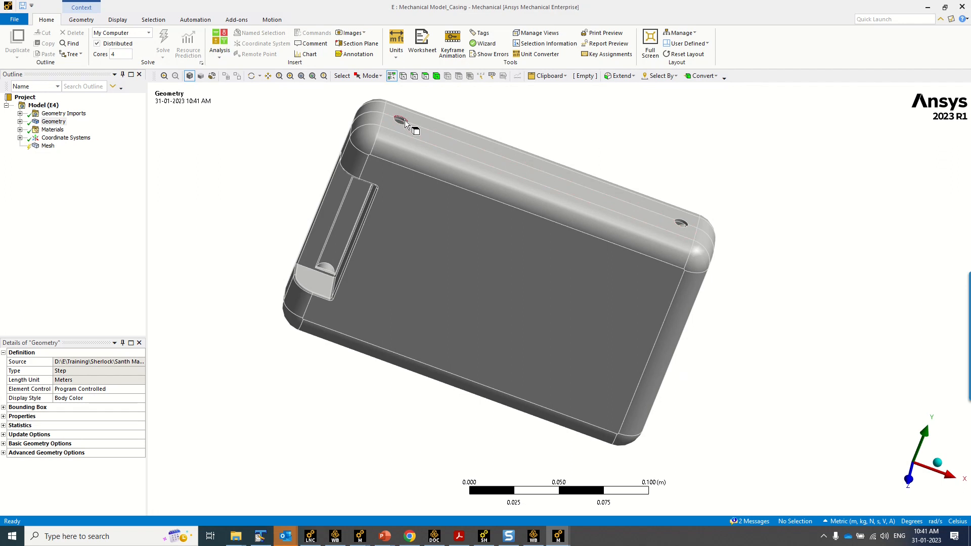
{"action": "middle_click_drag", "start_coordinate": [665, 249], "coordinate": [680, 151]}
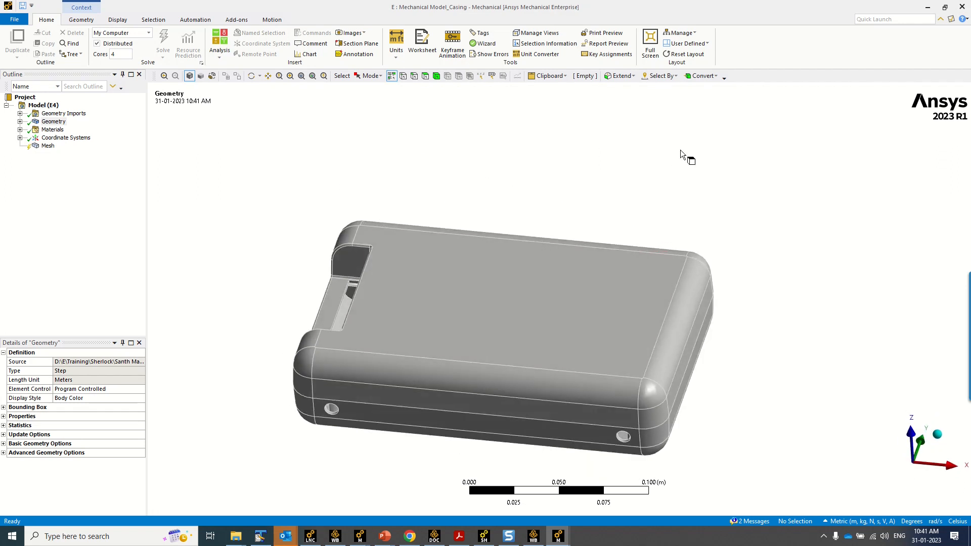
{"action": "middle_click_drag", "start_coordinate": [388, 249], "coordinate": [365, 169], "text": "ctrl"}
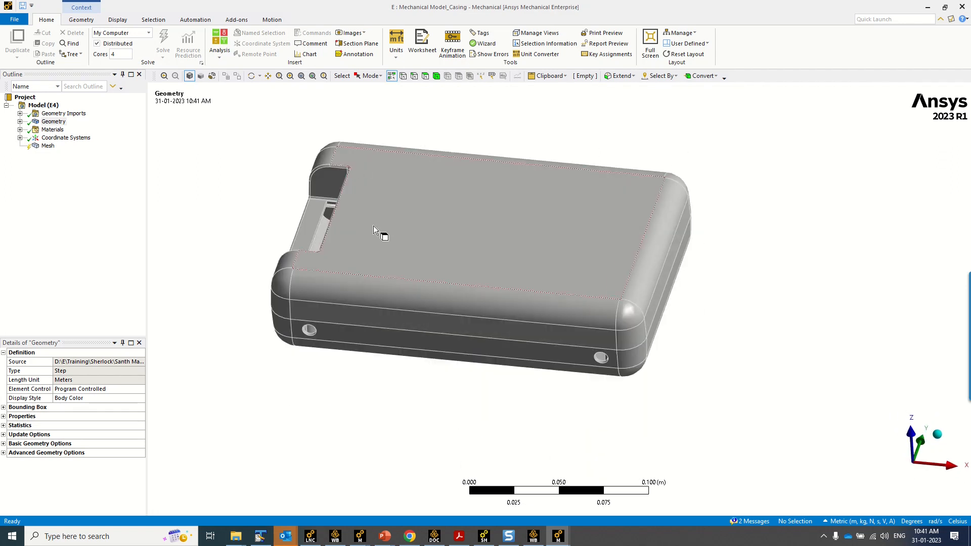
{"action": "left_click", "coordinate": [20, 121]}
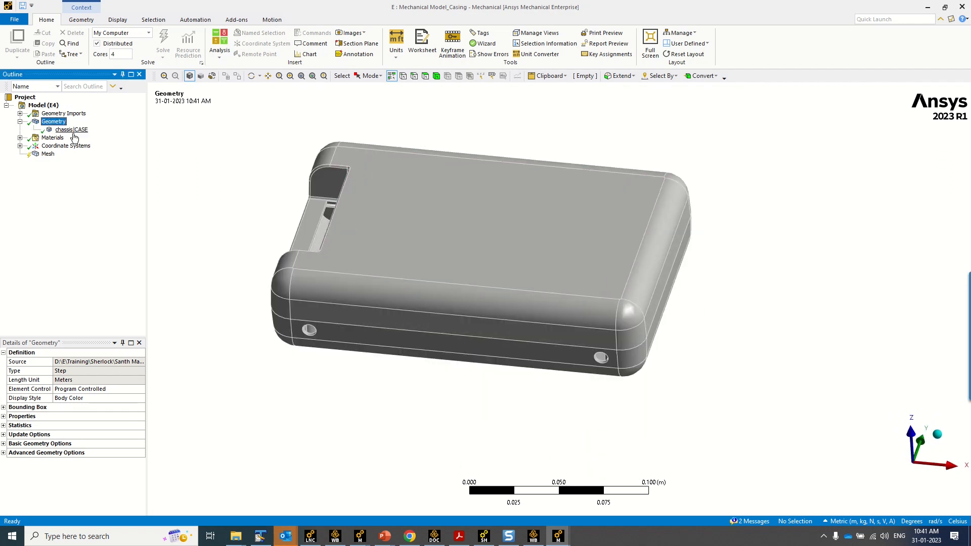
{"action": "left_click", "coordinate": [71, 130]}
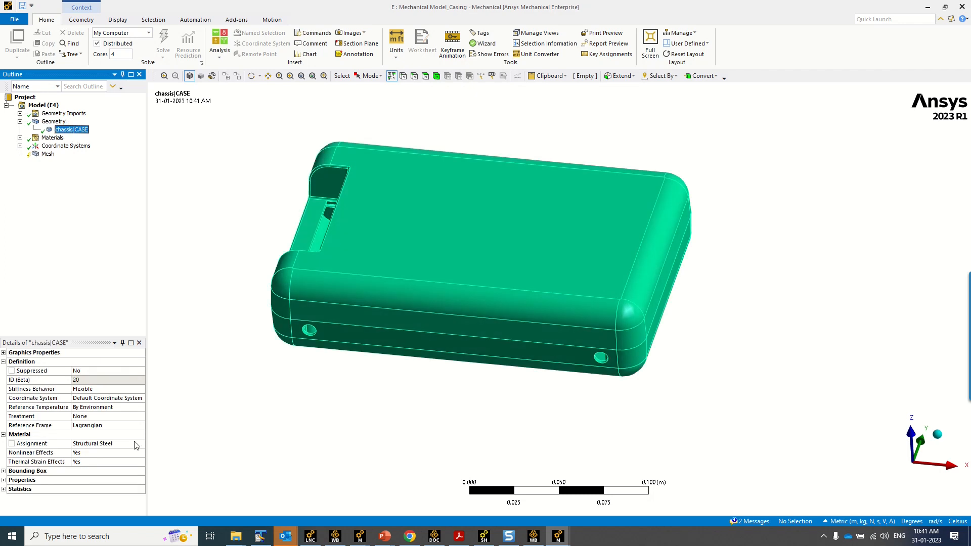
Generate the casing mesh with the default element size
{"action": "left_click", "coordinate": [48, 154]}
{"action": "right_click", "coordinate": [47, 154]}
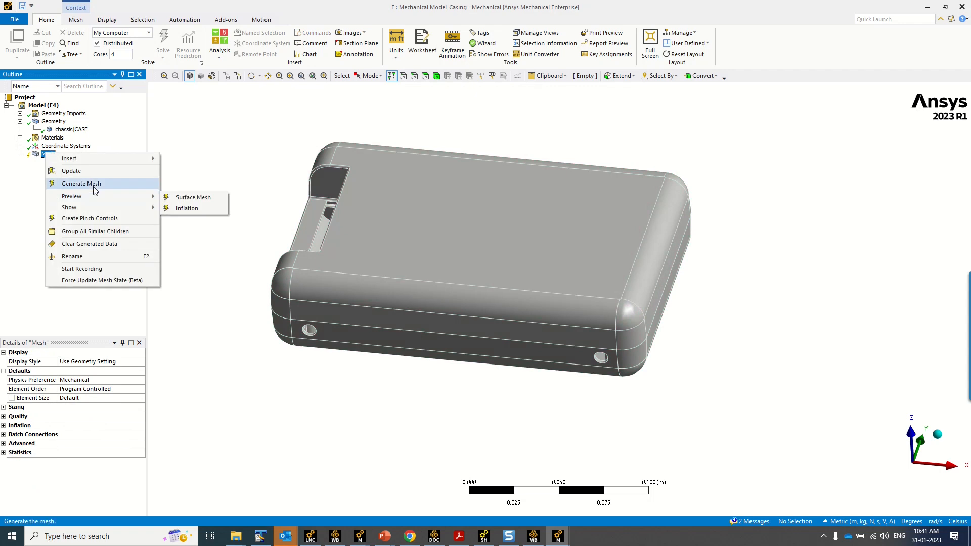
{"action": "left_click", "coordinate": [93, 186]}
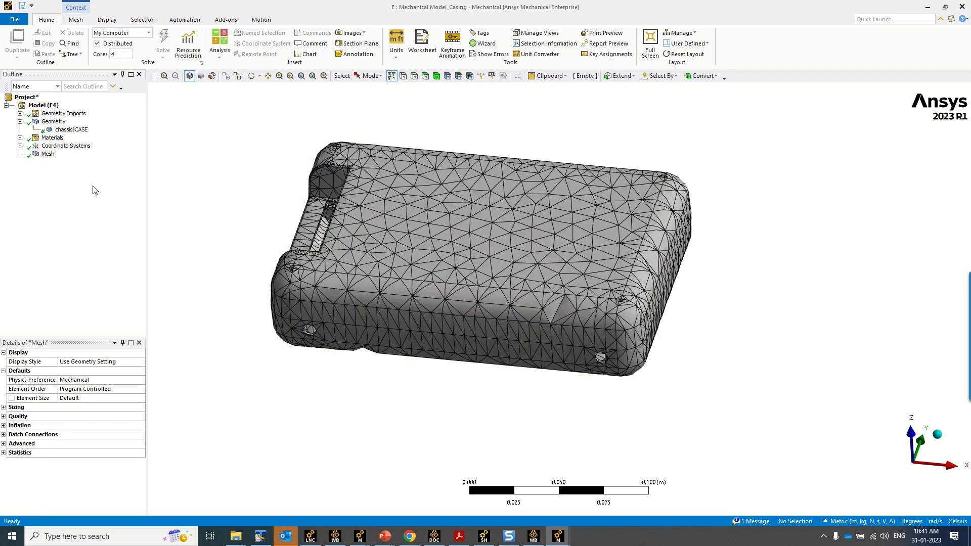
Try to regenerate the casing mesh with an element size of 5 m
{"action": "middle_click_drag", "start_coordinate": [478, 370], "coordinate": [464, 386]}
{"action": "middle_click_drag", "start_coordinate": [364, 367], "coordinate": [607, 242]}
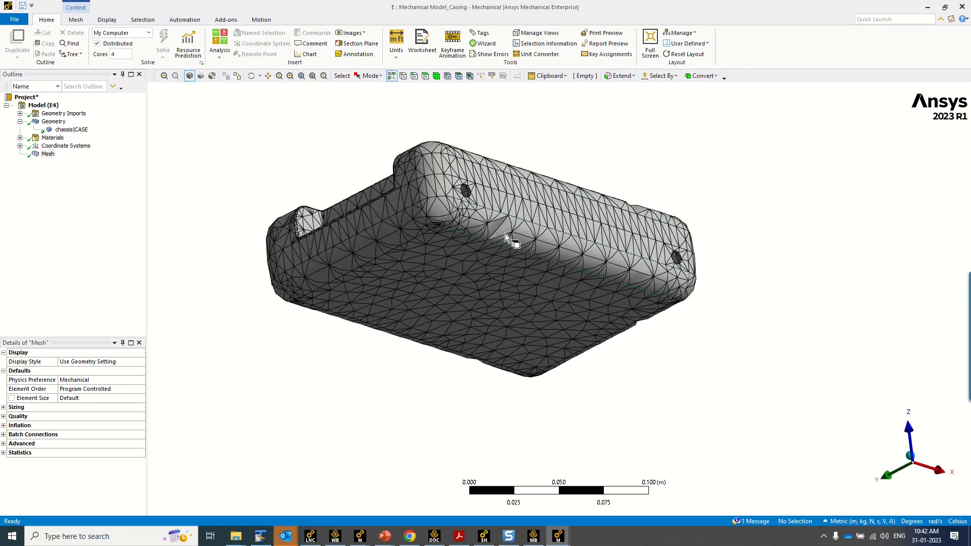
{"action": "middle_click_drag", "start_coordinate": [505, 236], "coordinate": [333, 365]}
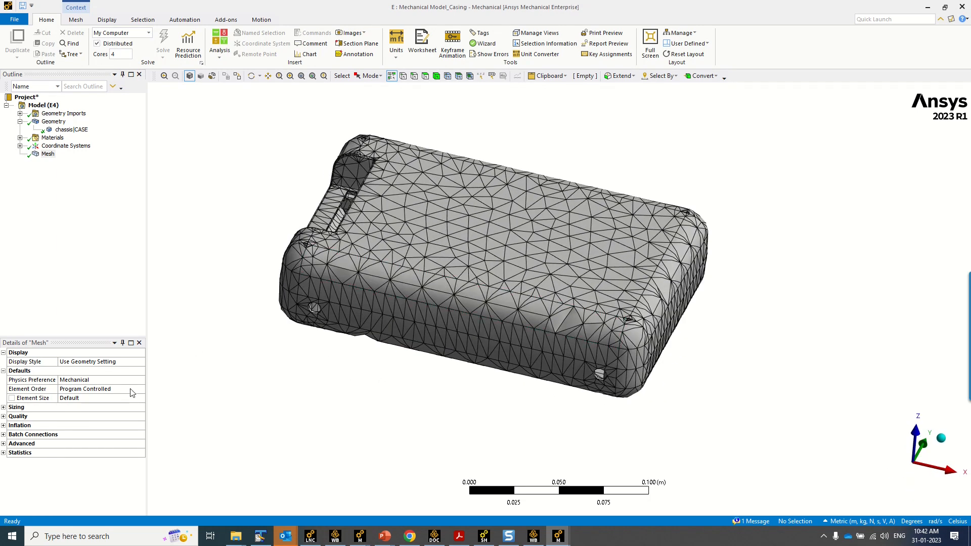
{"action": "left_click", "coordinate": [115, 400]}
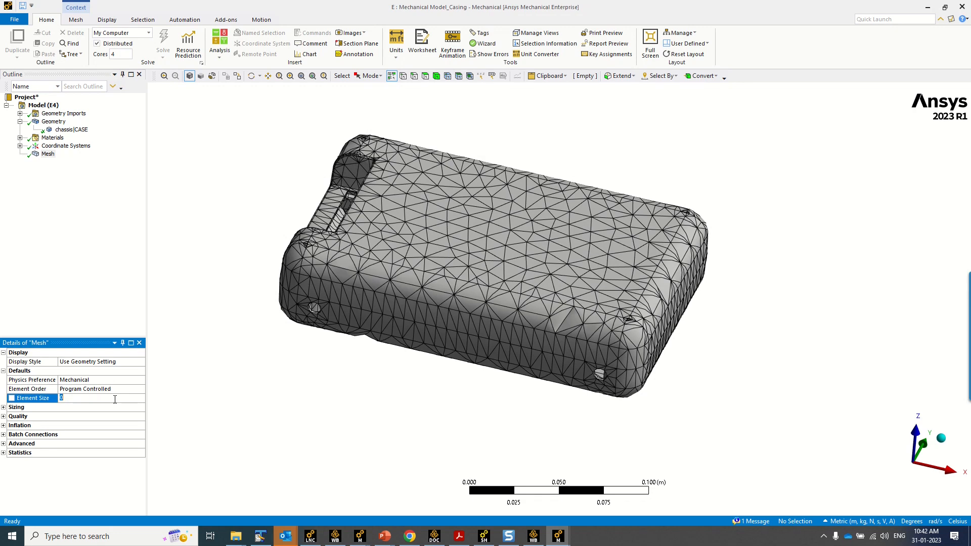
{"action": "key", "text": "Return"}
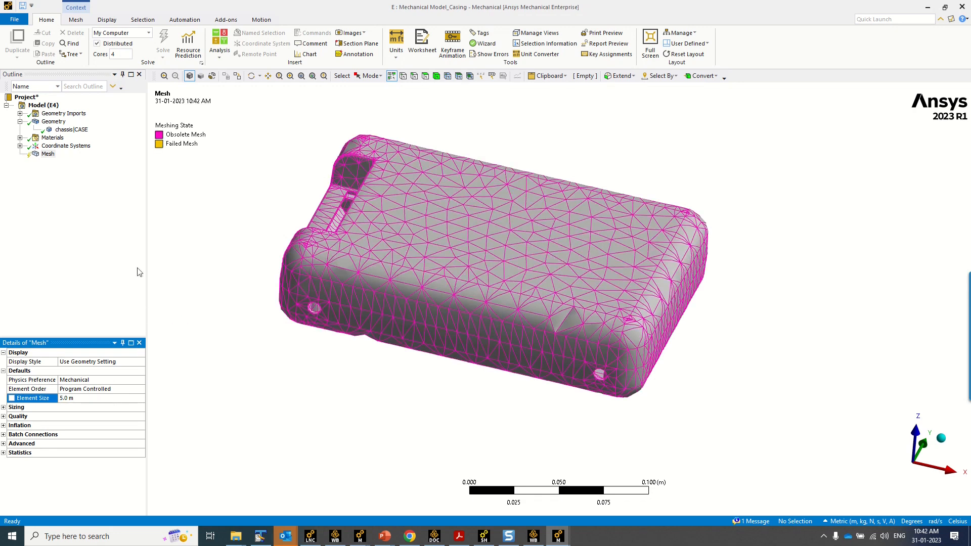
{"action": "right_click", "coordinate": [48, 155]}
{"action": "left_click", "coordinate": [71, 186]}
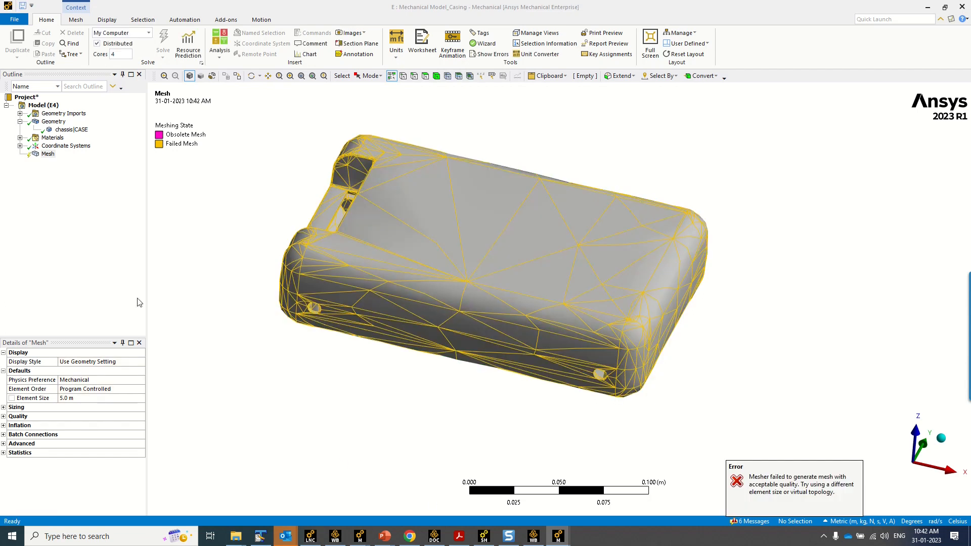
Switch the units to Metric (mm, kg, N, s, mV, mA) and remesh the casing with a 5 mm element size
{"action": "left_click", "coordinate": [853, 522]}
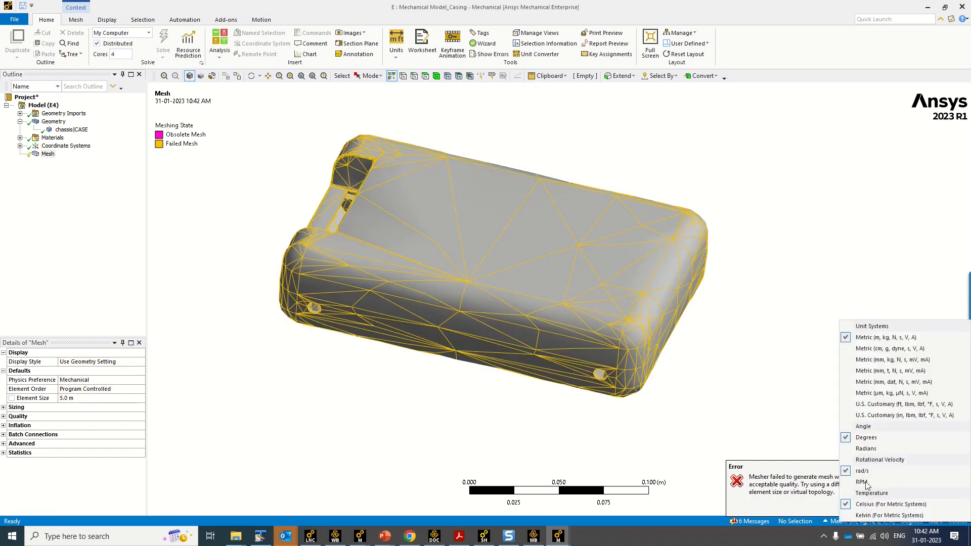
{"action": "left_click", "coordinate": [892, 360]}
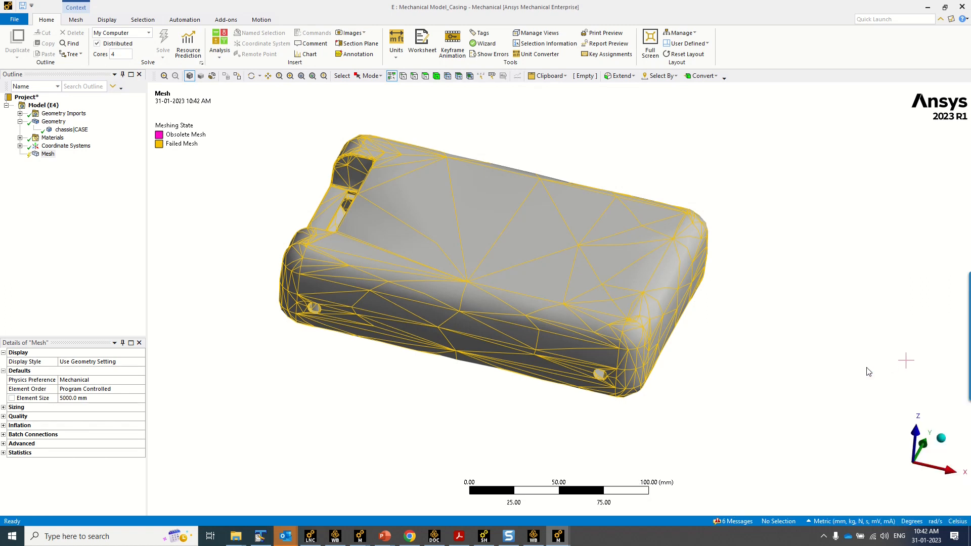
{"action": "left_click", "coordinate": [97, 399]}
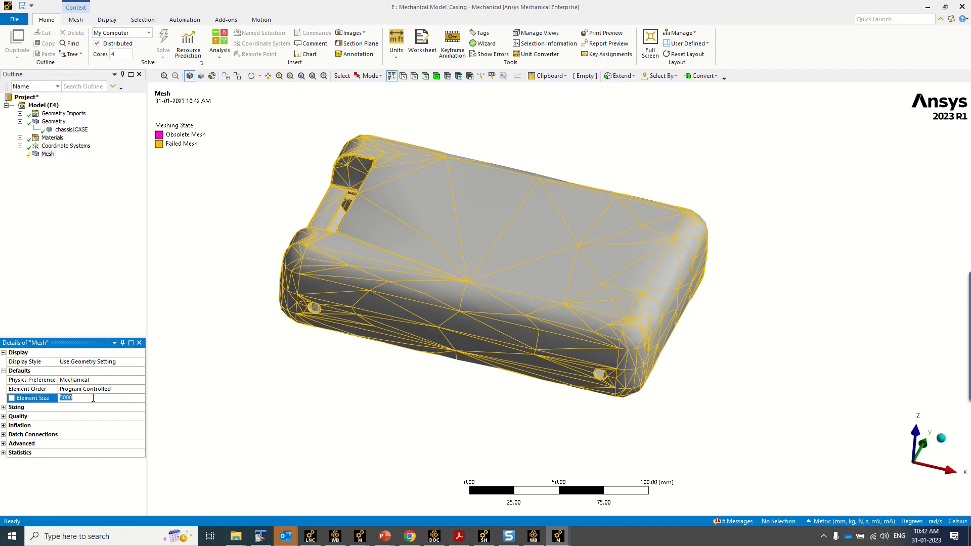
{"action": "right_click", "coordinate": [51, 158]}
{"action": "left_click", "coordinate": [87, 187]}
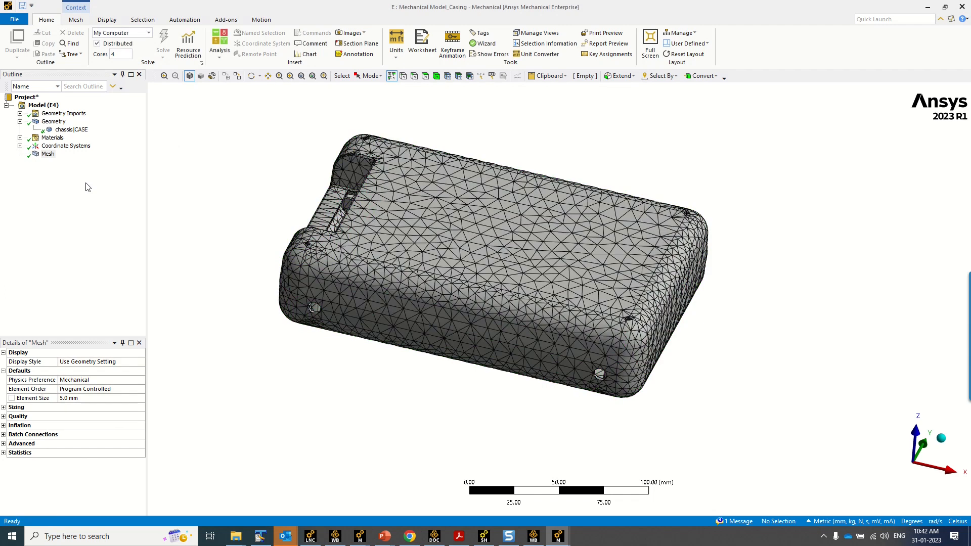
{"action": "middle_click_drag", "start_coordinate": [456, 396], "coordinate": [562, 390]}
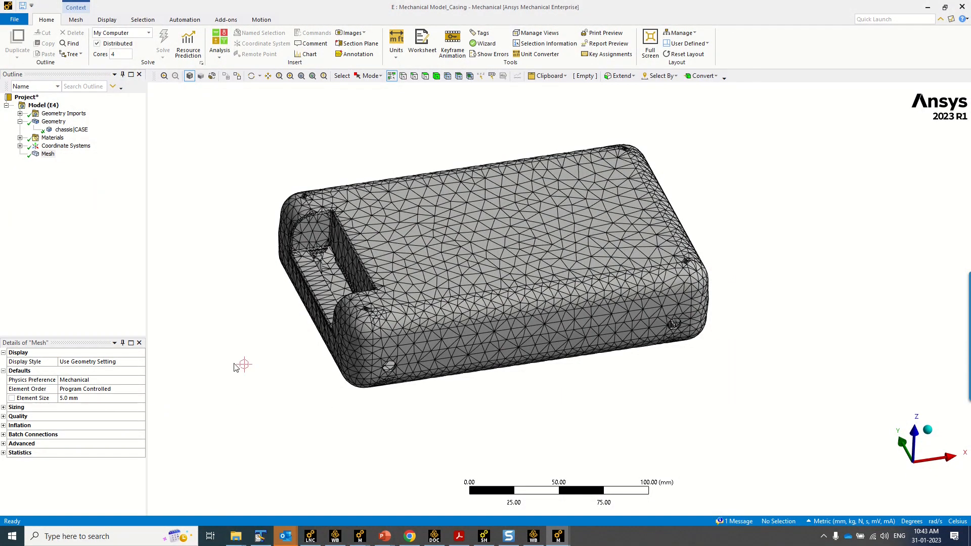
{"action": "scroll", "coordinate": [245, 367], "scroll_direction": "up", "scroll_amount": 2}
{"action": "middle_click_drag", "start_coordinate": [323, 407], "coordinate": [286, 389]}
{"action": "scroll", "coordinate": [285, 390], "scroll_direction": "up", "scroll_amount": 1}
Switch to Workbench and open the model of Mechanical Model_PCBA in Mechanical
{"action": "mouse_move", "coordinate": [538, 541]}
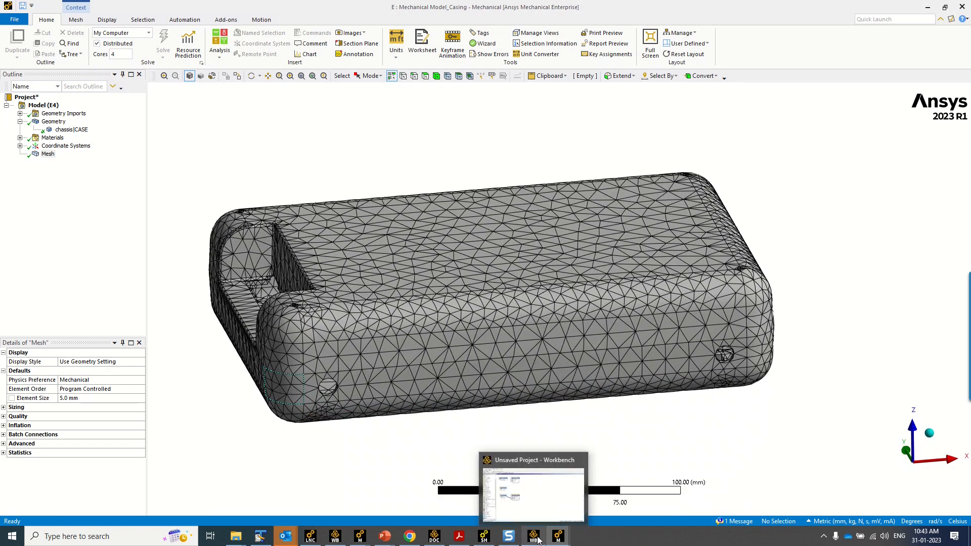
{"action": "left_click", "coordinate": [543, 506]}
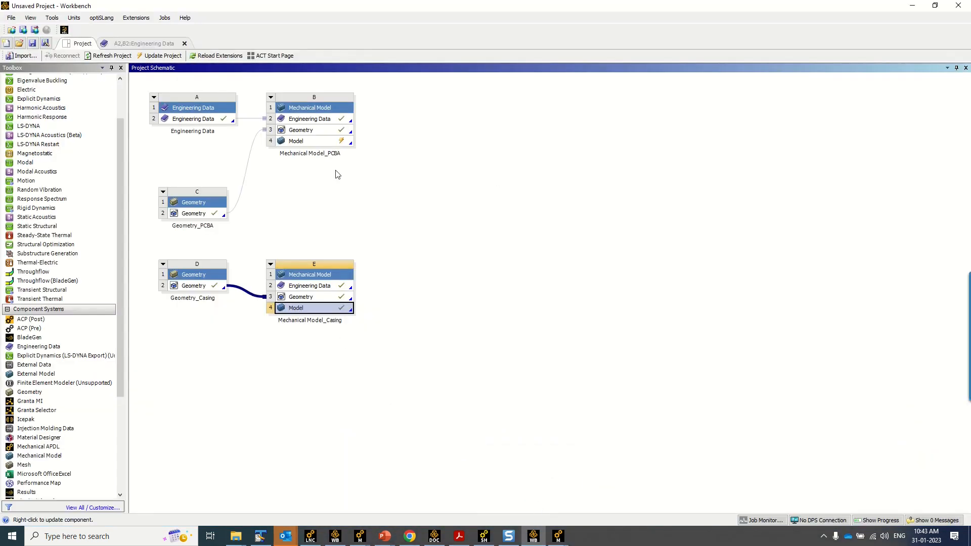
{"action": "right_click", "coordinate": [330, 142]}
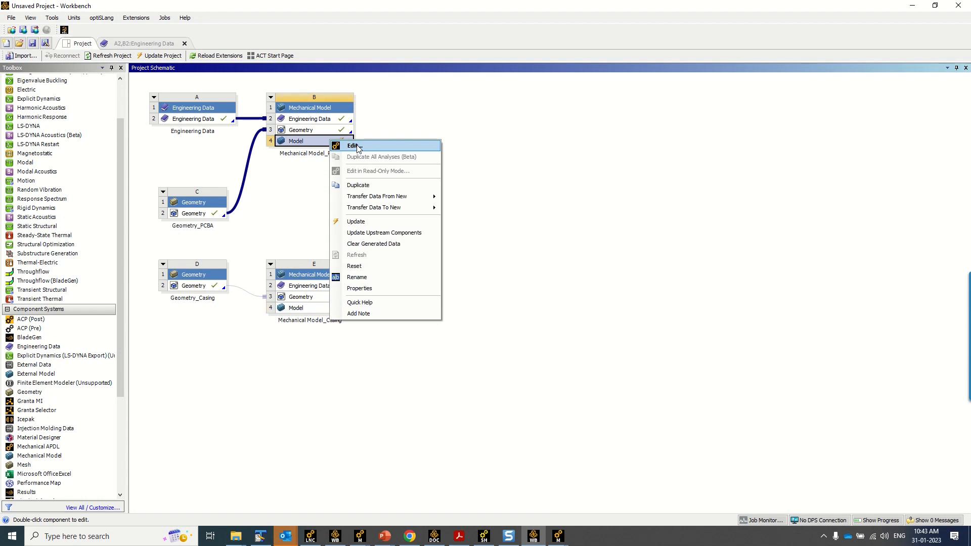
{"action": "left_click", "coordinate": [354, 146]}
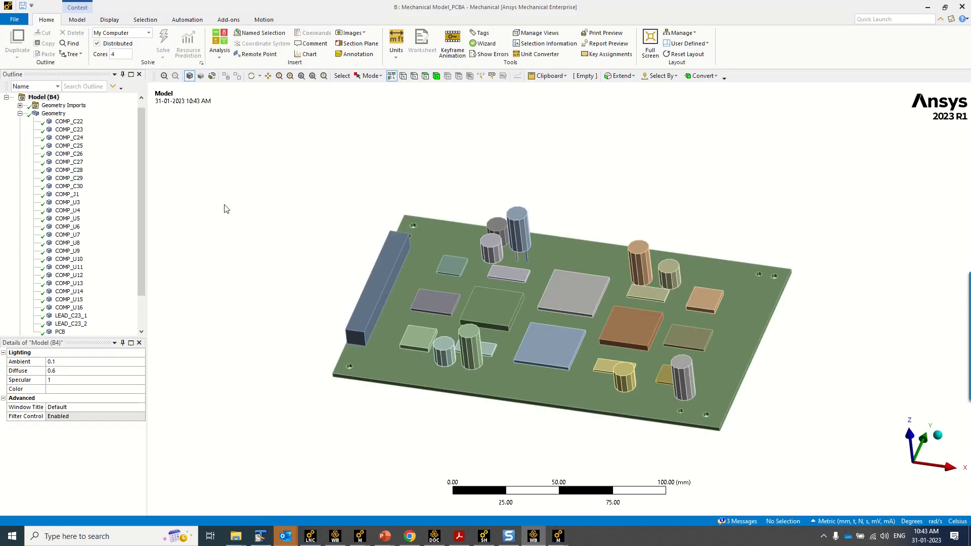
Generate the PCBA mesh with the default element size, keeping the Metric (mm, t, N, s, mV, mA) units
{"action": "left_click", "coordinate": [21, 114]}
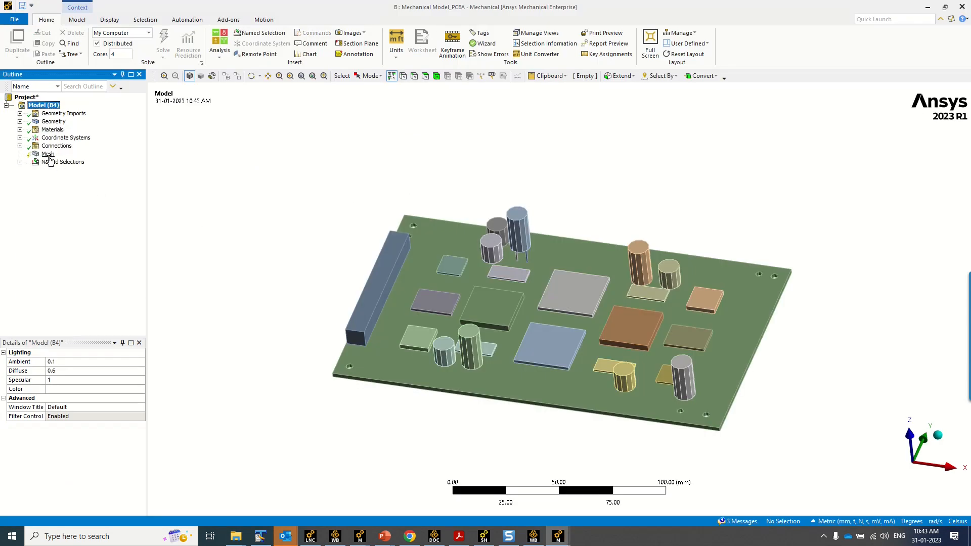
{"action": "left_click", "coordinate": [854, 522]}
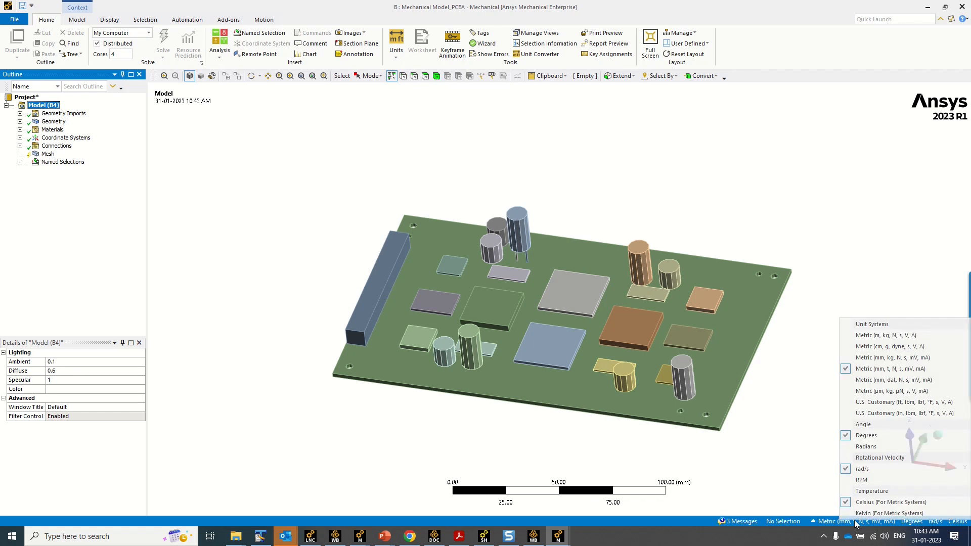
{"action": "left_click", "coordinate": [881, 372]}
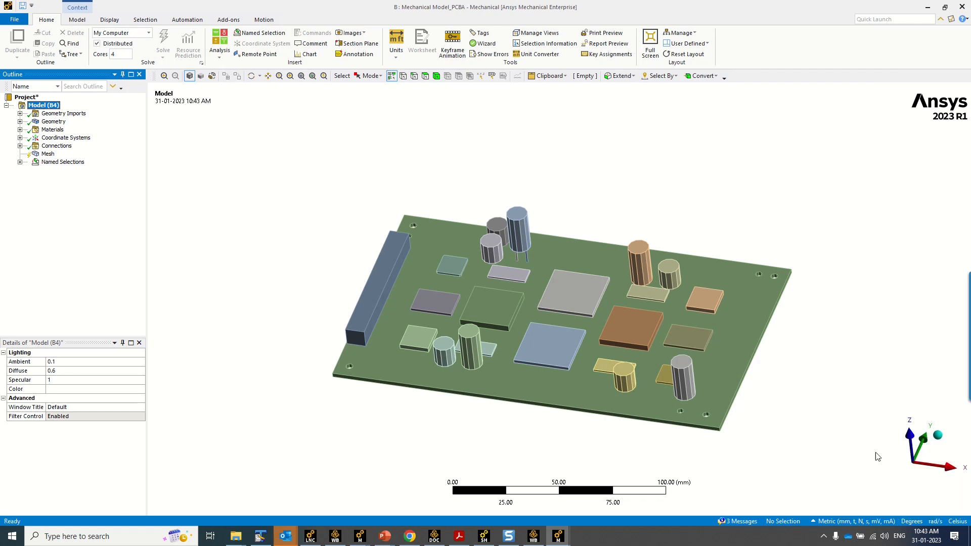
{"action": "right_click", "coordinate": [45, 156]}
{"action": "left_click", "coordinate": [85, 184]}
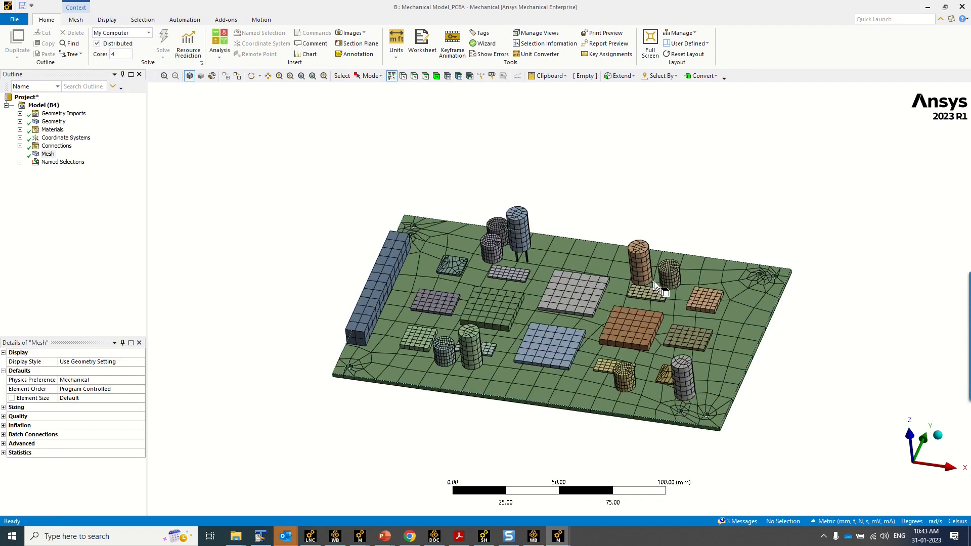
Examine the mesh on the board and its components, including the two leads under the tall cylindrical component
{"action": "scroll", "coordinate": [609, 323], "scroll_direction": "up", "scroll_amount": 5}
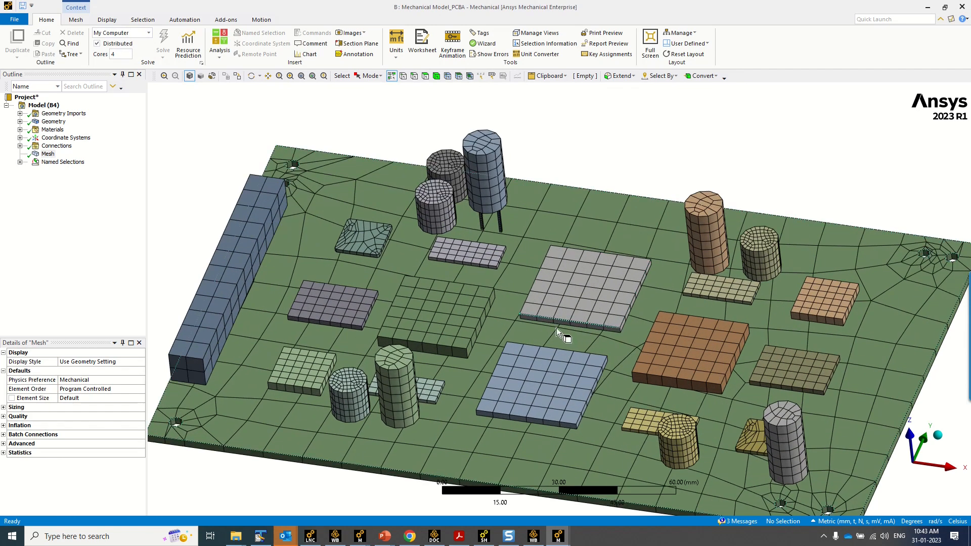
{"action": "middle_click_drag", "start_coordinate": [556, 327], "coordinate": [633, 267], "text": "ctrl"}
{"action": "middle_click_drag", "start_coordinate": [508, 356], "coordinate": [529, 346]}
{"action": "scroll", "coordinate": [593, 308], "scroll_direction": "up", "scroll_amount": 4}
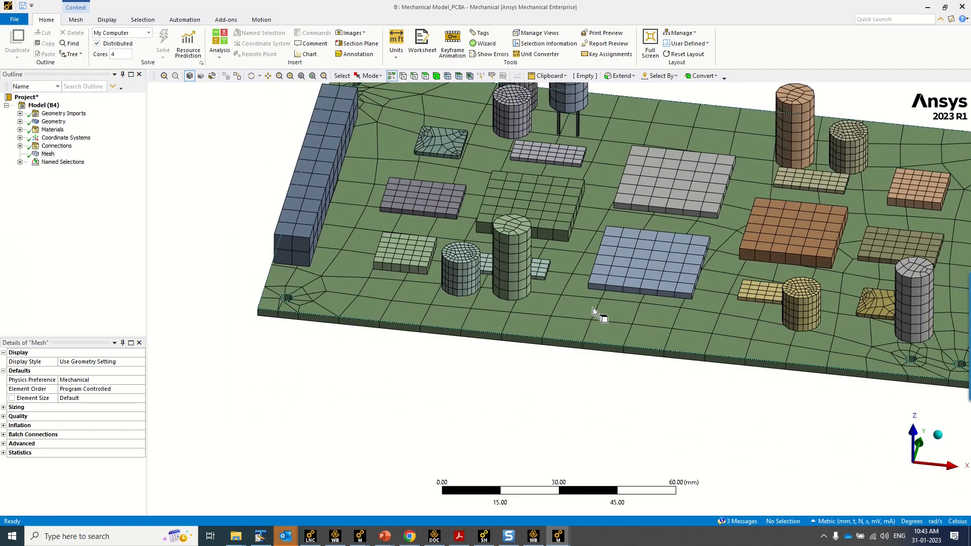
{"action": "middle_click_drag", "start_coordinate": [580, 309], "coordinate": [557, 307]}
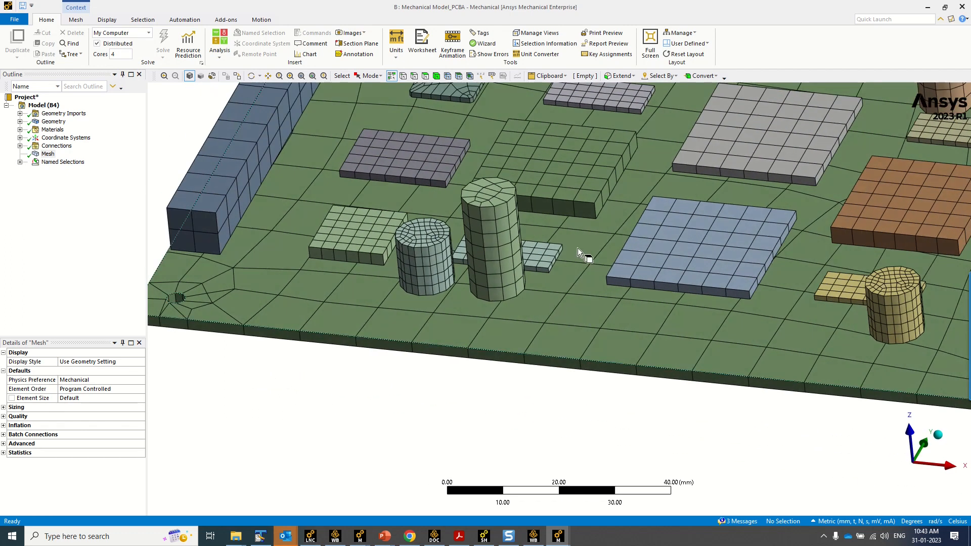
{"action": "middle_click_drag", "start_coordinate": [635, 93], "coordinate": [565, 267], "text": "ctrl"}
{"action": "scroll", "coordinate": [578, 255], "scroll_direction": "up", "scroll_amount": 3}
{"action": "scroll", "coordinate": [578, 255], "scroll_direction": "up", "scroll_amount": 4}
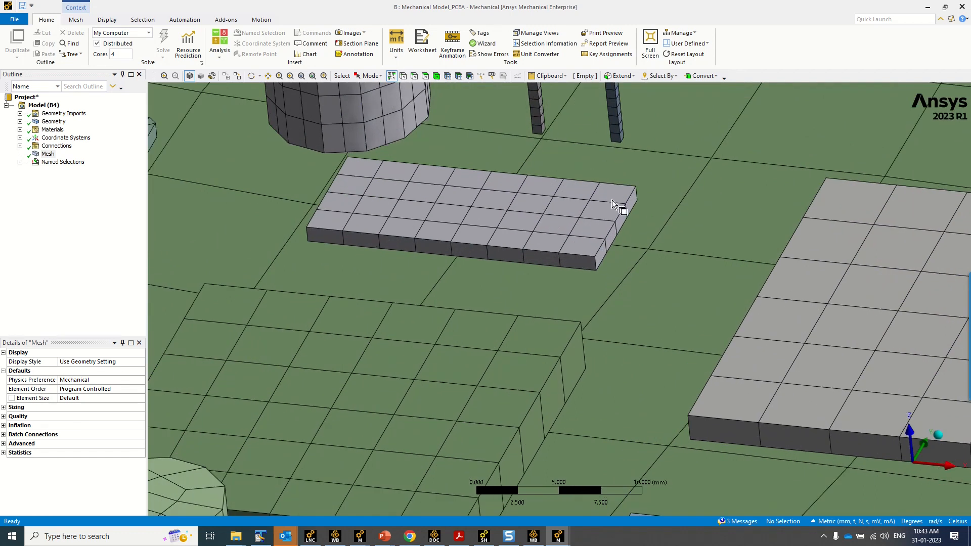
{"action": "middle_click_drag", "start_coordinate": [612, 171], "coordinate": [575, 237]}
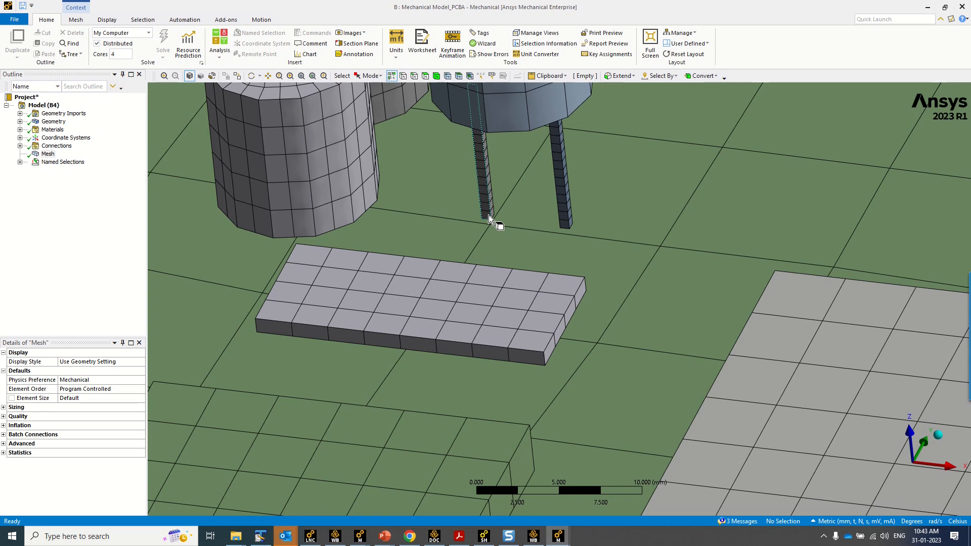
{"action": "scroll", "coordinate": [489, 216], "scroll_direction": "down", "scroll_amount": 2}
{"action": "scroll", "coordinate": [489, 220], "scroll_direction": "down", "scroll_amount": 5}
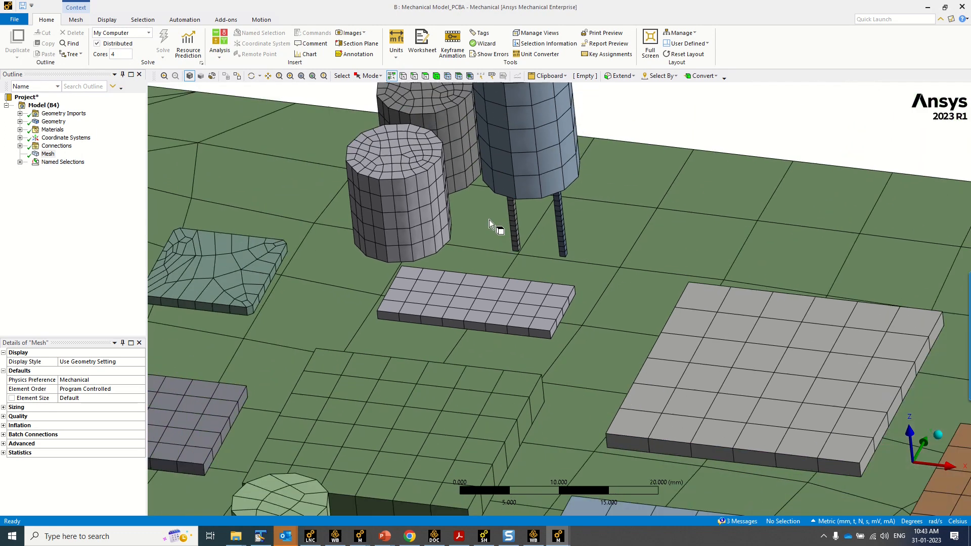
{"action": "scroll", "coordinate": [536, 253], "scroll_direction": "up", "scroll_amount": 5}
{"action": "scroll", "coordinate": [537, 253], "scroll_direction": "up", "scroll_amount": 1}
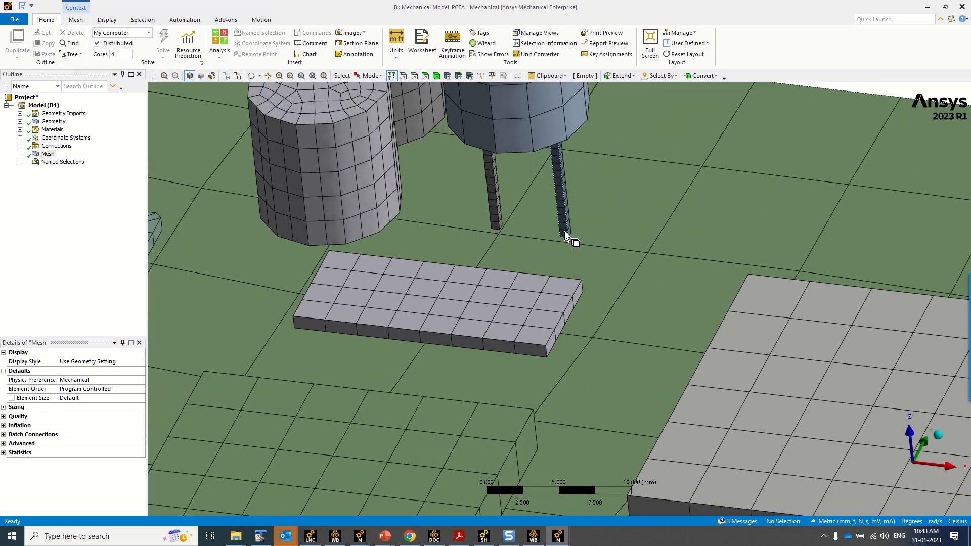
{"action": "scroll", "coordinate": [563, 348], "scroll_direction": "down", "scroll_amount": 3}
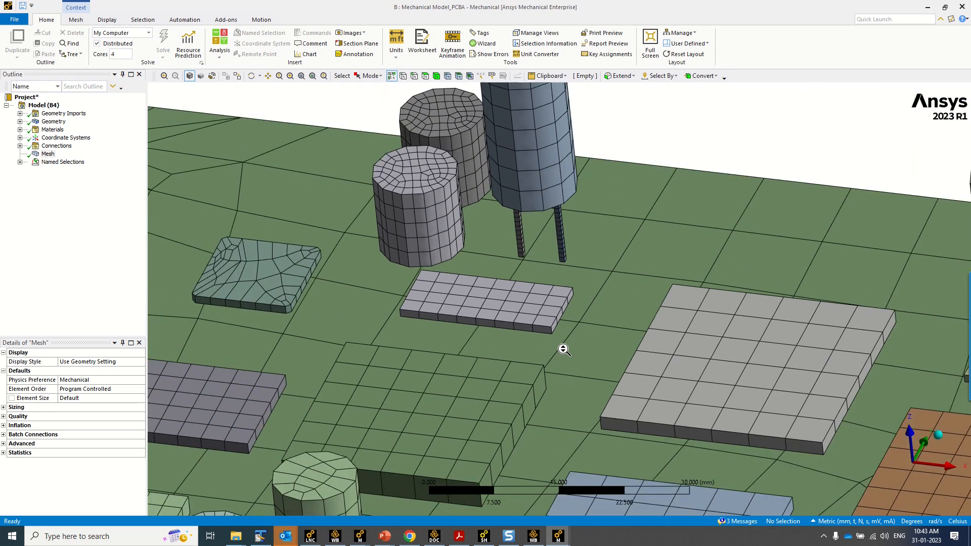
Examine the mesh through the thickness of the flat chips and check the vertical edge length of two of them
{"action": "scroll", "coordinate": [456, 281], "scroll_direction": "up", "scroll_amount": 2}
{"action": "scroll", "coordinate": [493, 341], "scroll_direction": "up", "scroll_amount": 1}
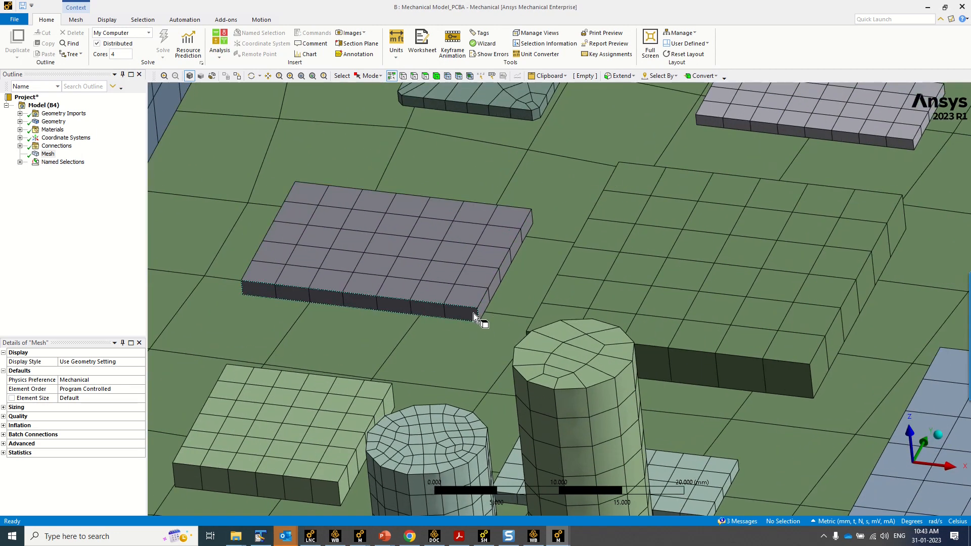
{"action": "scroll", "coordinate": [473, 314], "scroll_direction": "down", "scroll_amount": 2}
{"action": "scroll", "coordinate": [473, 315], "scroll_direction": "down", "scroll_amount": 2}
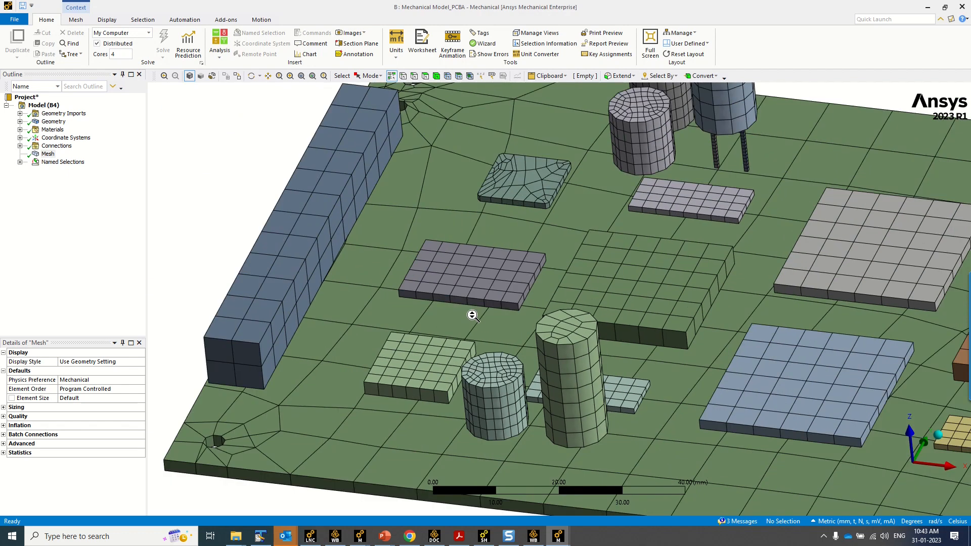
{"action": "middle_click_drag", "start_coordinate": [438, 315], "coordinate": [458, 313]}
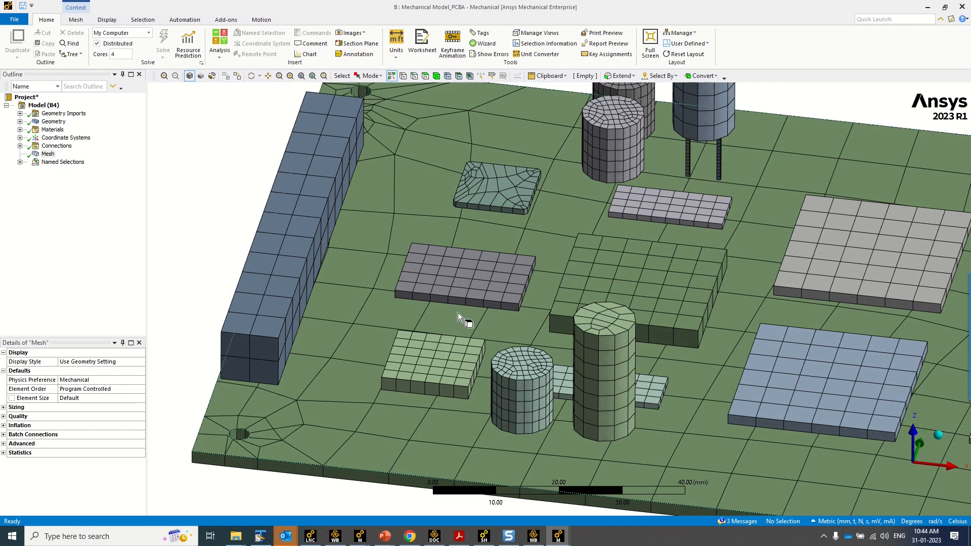
{"action": "left_click", "coordinate": [396, 296]}
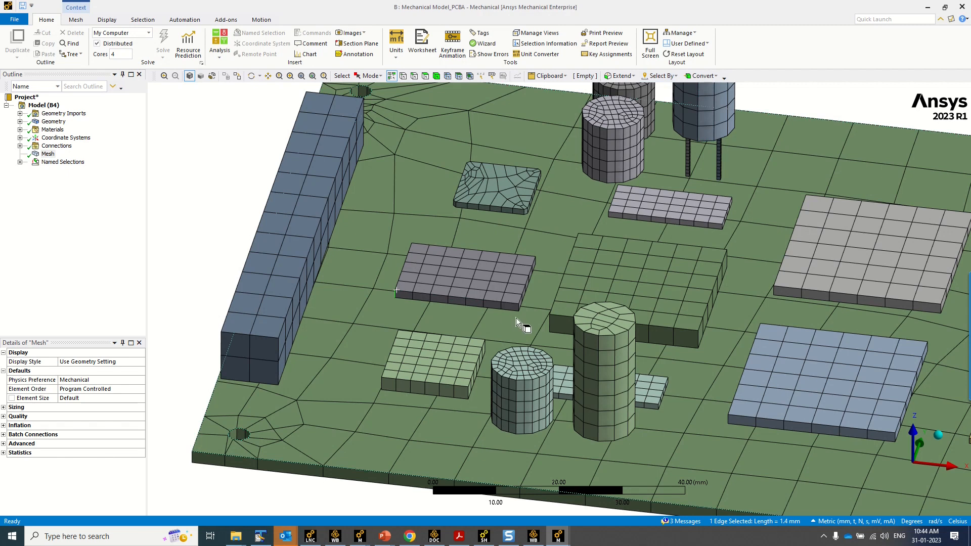
{"action": "left_click", "coordinate": [550, 323]}
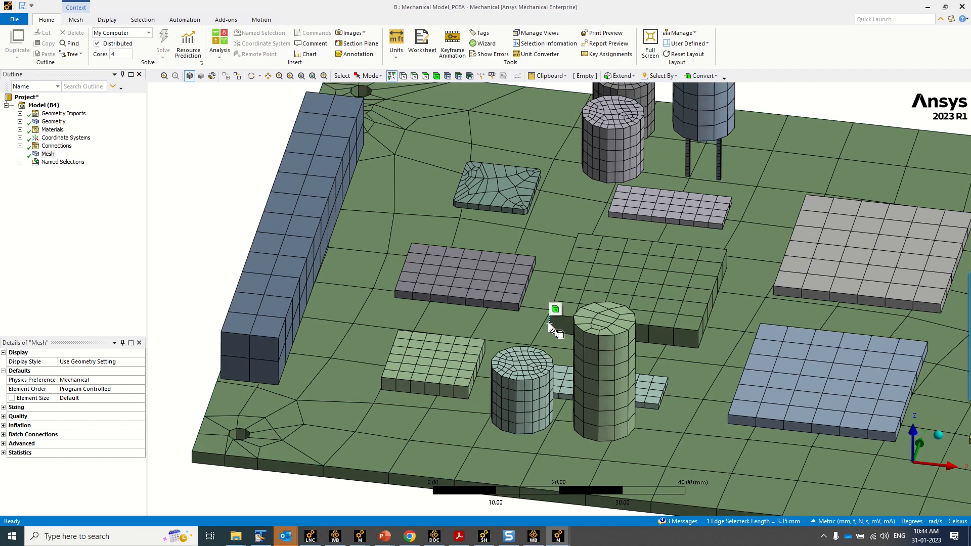
{"action": "left_click", "coordinate": [662, 76]}
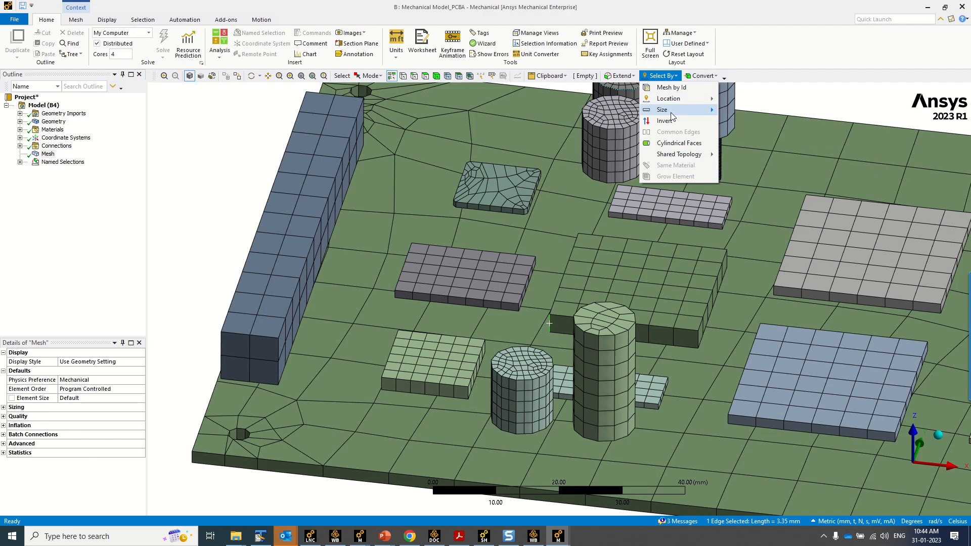
{"action": "mouse_move", "coordinate": [673, 115]}
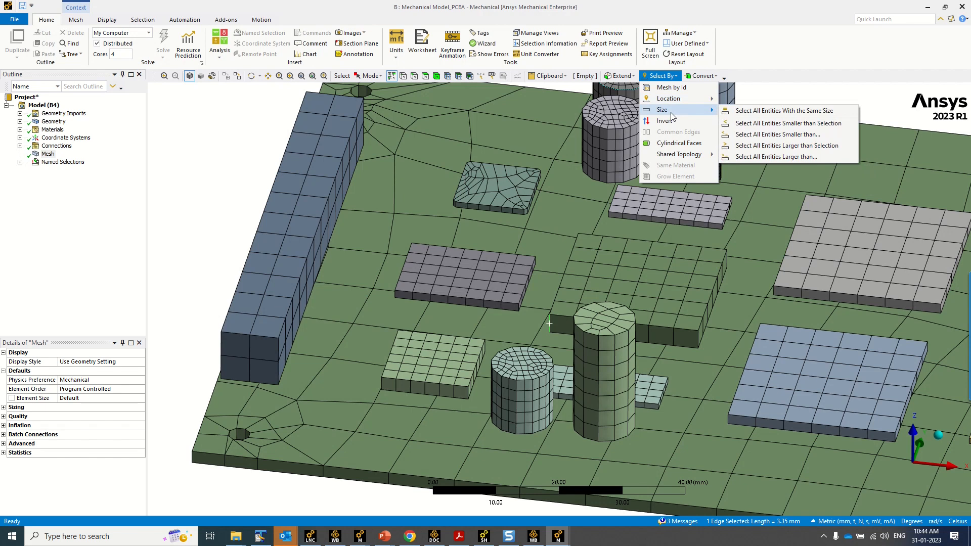
{"action": "left_click", "coordinate": [787, 135]}
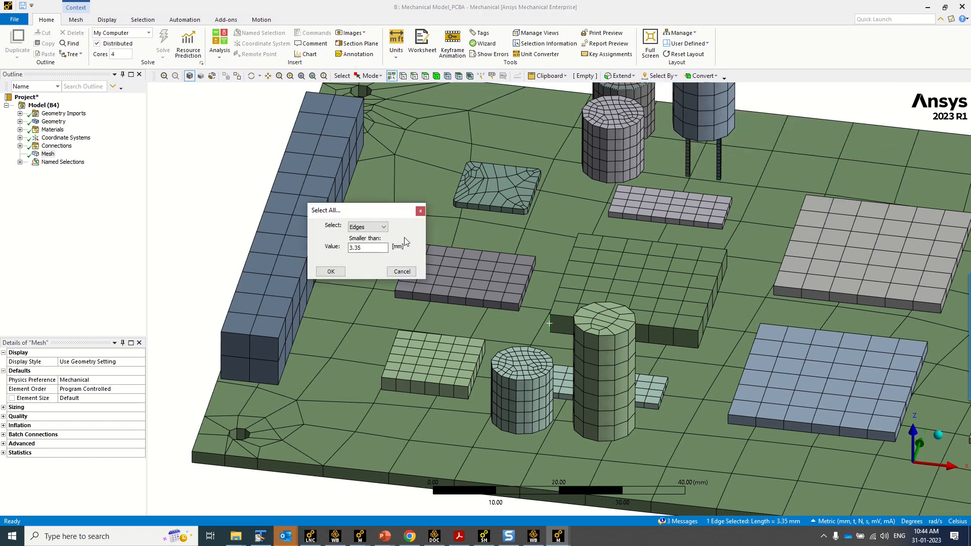
{"action": "left_click", "coordinate": [421, 211]}
Try to select every edge smaller than the selected vertical chip edge, check the highlighted edges across the board, and clear the selection
{"action": "left_click", "coordinate": [661, 76]}
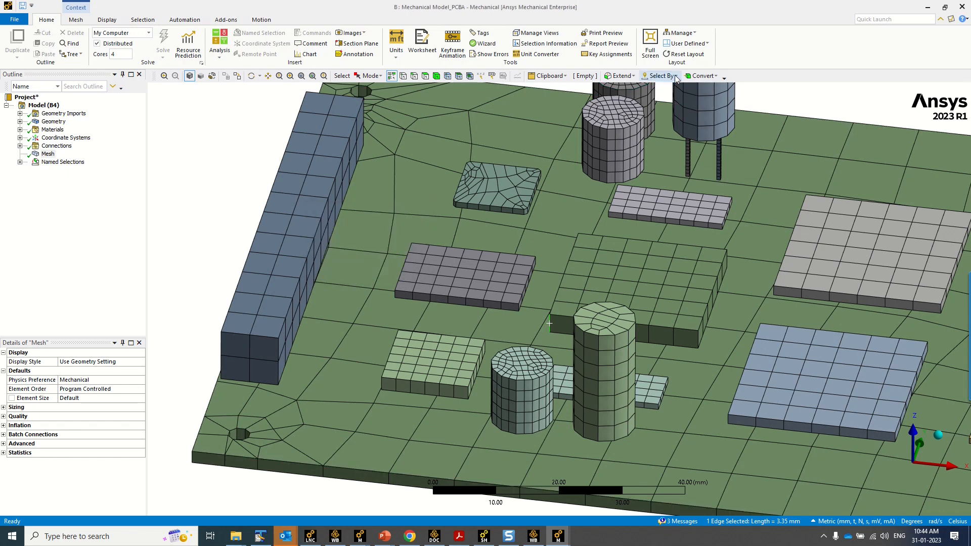
{"action": "mouse_move", "coordinate": [688, 110]}
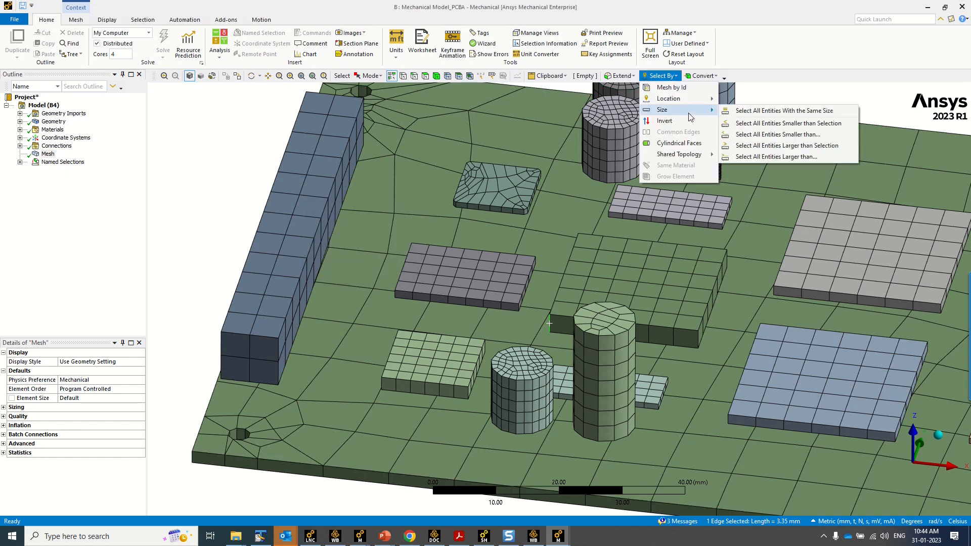
{"action": "left_click", "coordinate": [810, 126]}
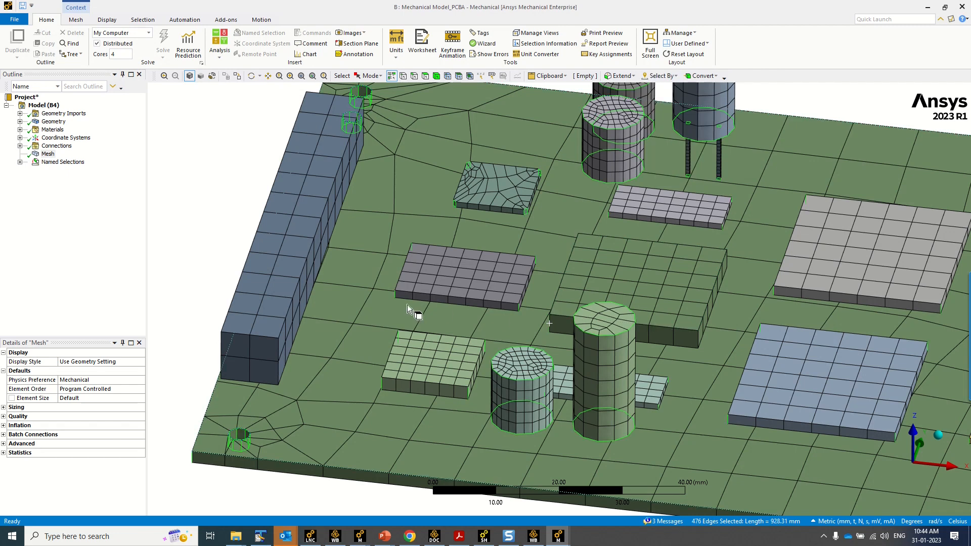
{"action": "scroll", "coordinate": [408, 306], "scroll_direction": "down", "scroll_amount": 2}
{"action": "middle_click_drag", "start_coordinate": [407, 304], "coordinate": [485, 386]}
{"action": "left_click", "coordinate": [485, 385]}
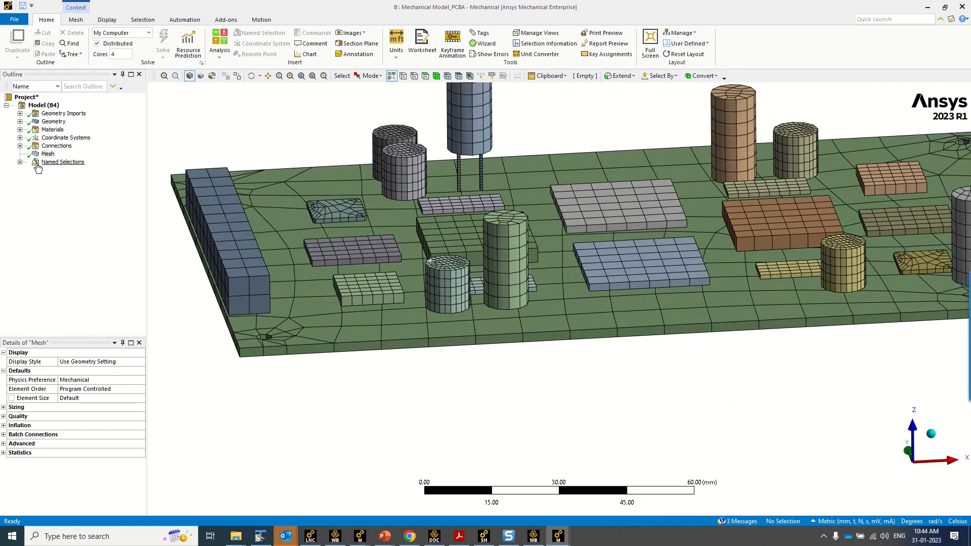
Clear the generated mesh data from the whole PCBA model
{"action": "scroll", "coordinate": [442, 313], "scroll_direction": "up", "scroll_amount": 3}
{"action": "scroll", "coordinate": [442, 313], "scroll_direction": "up", "scroll_amount": 2}
{"action": "middle_click_drag", "start_coordinate": [434, 314], "coordinate": [449, 347]}
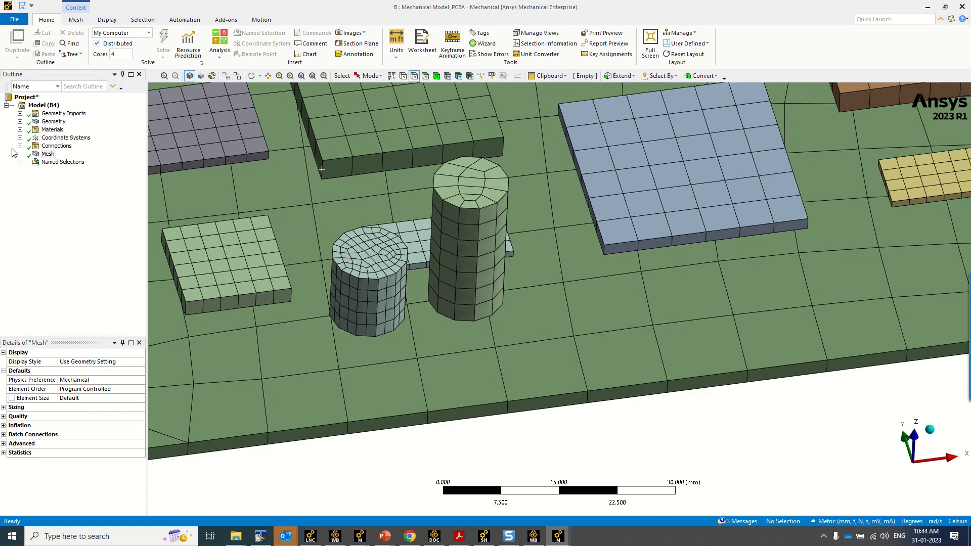
{"action": "right_click", "coordinate": [48, 154]}
{"action": "left_click", "coordinate": [103, 259]}
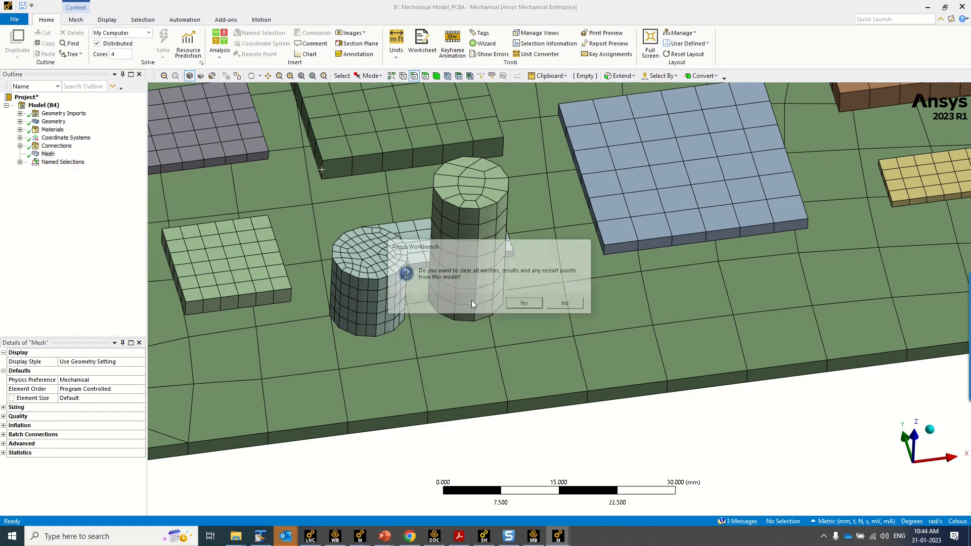
{"action": "left_click", "coordinate": [520, 304]}
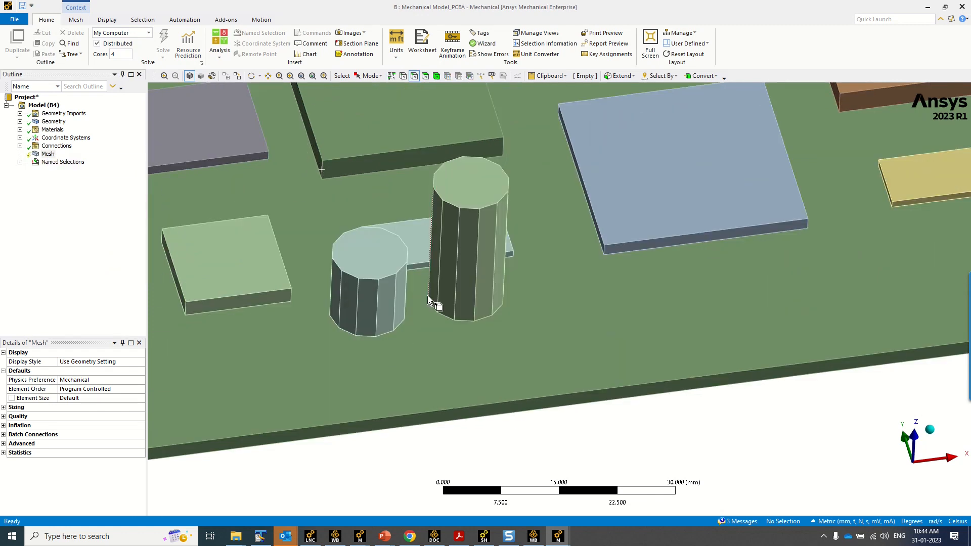
Hide the nine cylindrical component bodies on the board, leaving the flat chips and the two thin leads in view
{"action": "left_click", "coordinate": [390, 275]}
{"action": "scroll", "coordinate": [432, 334], "scroll_direction": "down", "scroll_amount": 2}
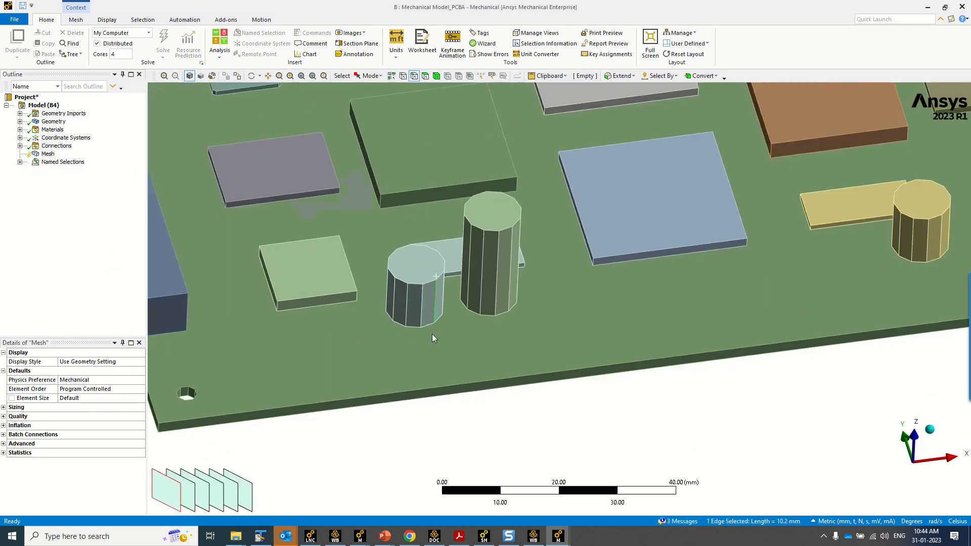
{"action": "scroll", "coordinate": [432, 333], "scroll_direction": "down", "scroll_amount": 4}
{"action": "left_click", "coordinate": [436, 76]}
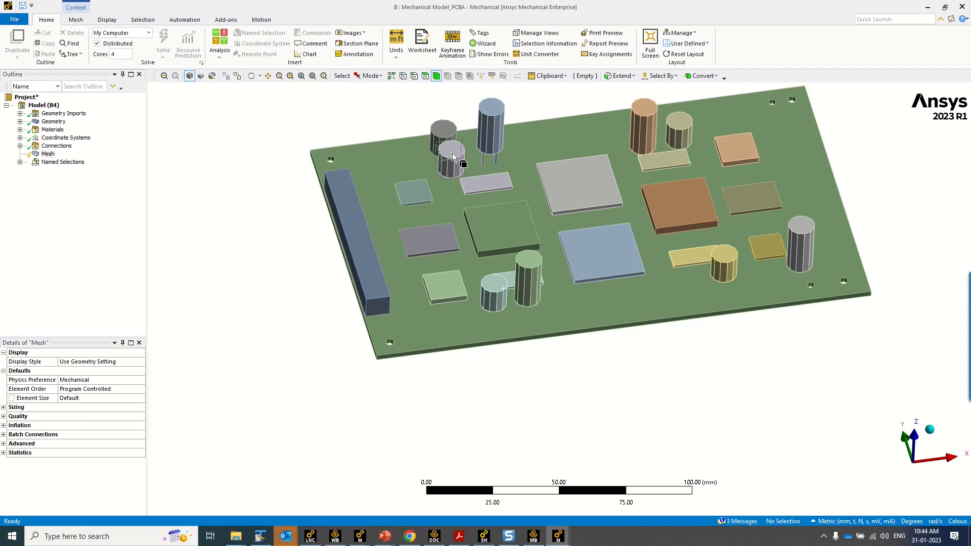
{"action": "left_click", "coordinate": [451, 159]}
{"action": "left_click", "coordinate": [449, 129], "text": "ctrl"}
{"action": "left_click", "coordinate": [493, 122], "text": "ctrl"}
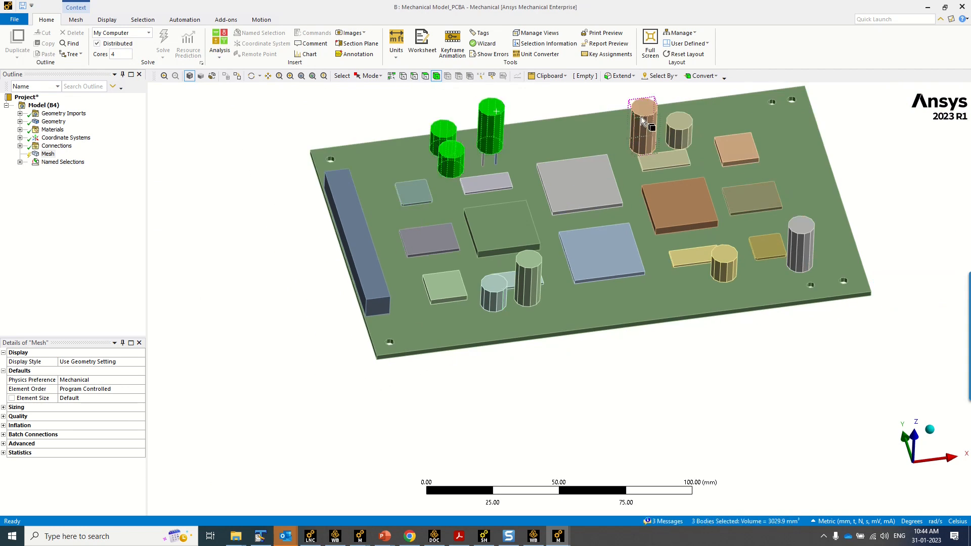
{"action": "left_click", "coordinate": [643, 122], "text": "ctrl"}
{"action": "left_click", "coordinate": [682, 124], "text": "ctrl"}
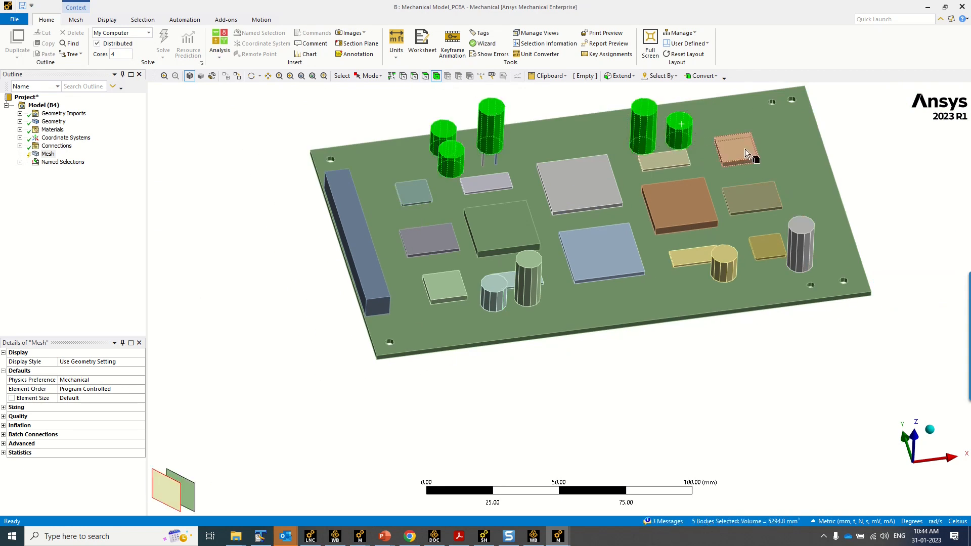
{"action": "left_click", "coordinate": [802, 227], "text": "ctrl"}
{"action": "left_click", "coordinate": [723, 257], "text": "ctrl"}
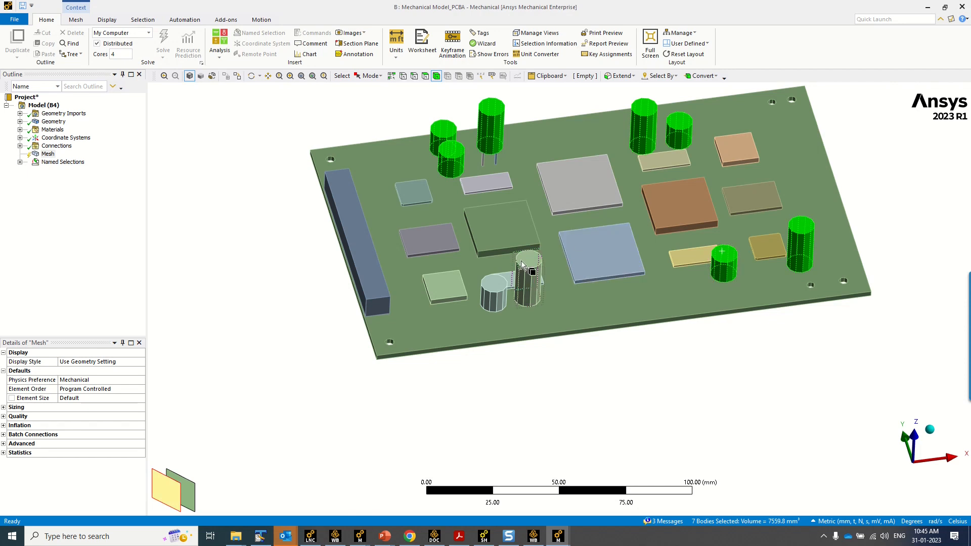
{"action": "left_click", "coordinate": [529, 276], "text": "ctrl"}
{"action": "left_click", "coordinate": [494, 292], "text": "ctrl"}
{"action": "right_click", "coordinate": [494, 292]}
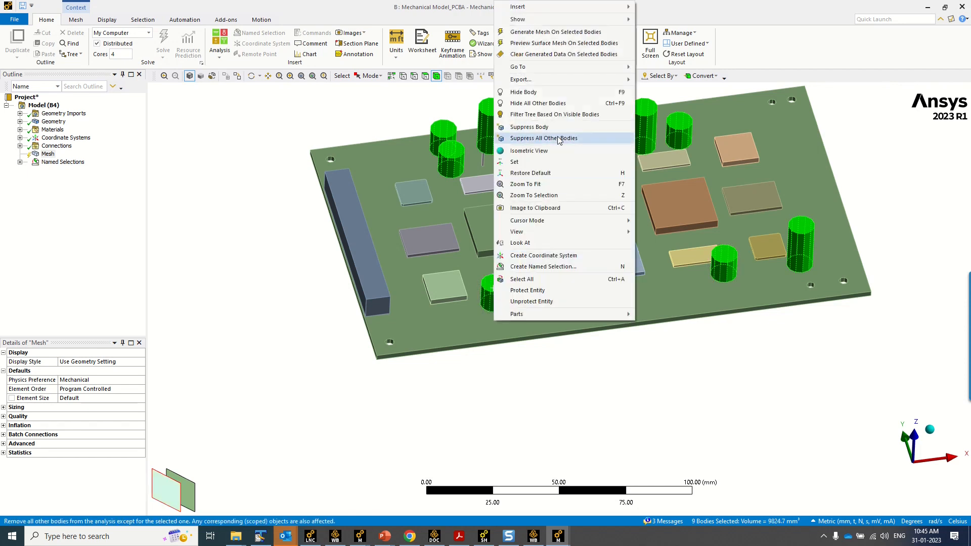
{"action": "left_click", "coordinate": [548, 92]}
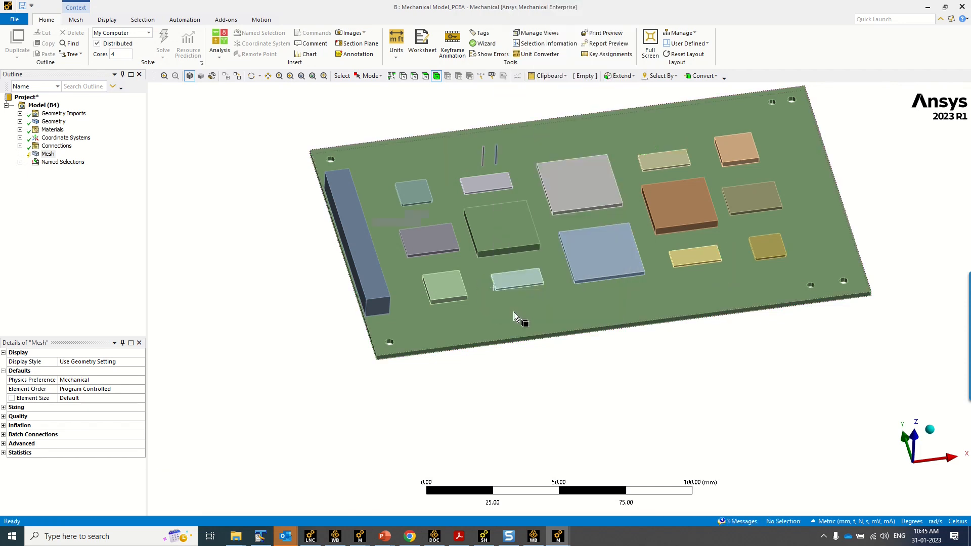
Hide the long blue connector block along the board's short edge, with the selection filter set to edges
{"action": "scroll", "coordinate": [514, 313], "scroll_direction": "up", "scroll_amount": 5}
{"action": "left_click", "coordinate": [414, 76]}
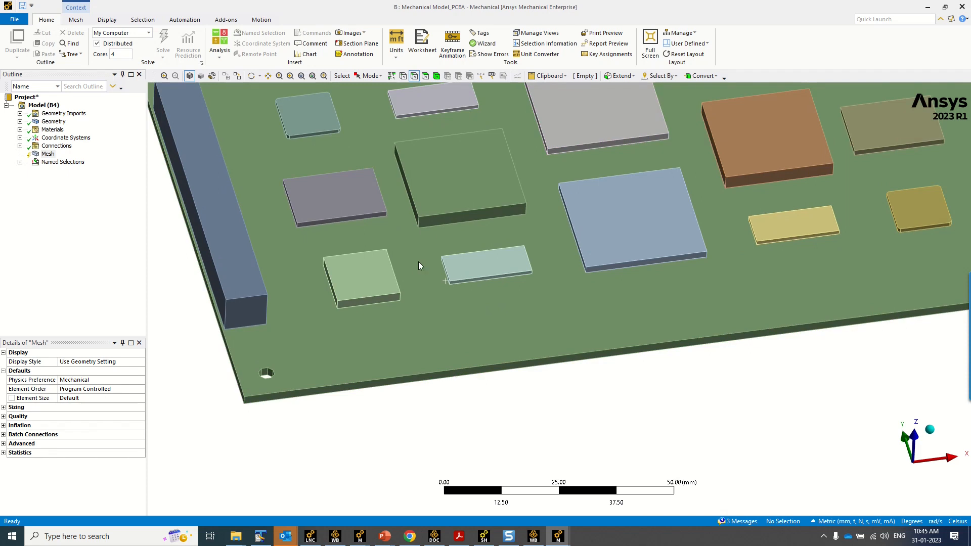
{"action": "left_click", "coordinate": [241, 252]}
{"action": "left_click", "coordinate": [232, 251]}
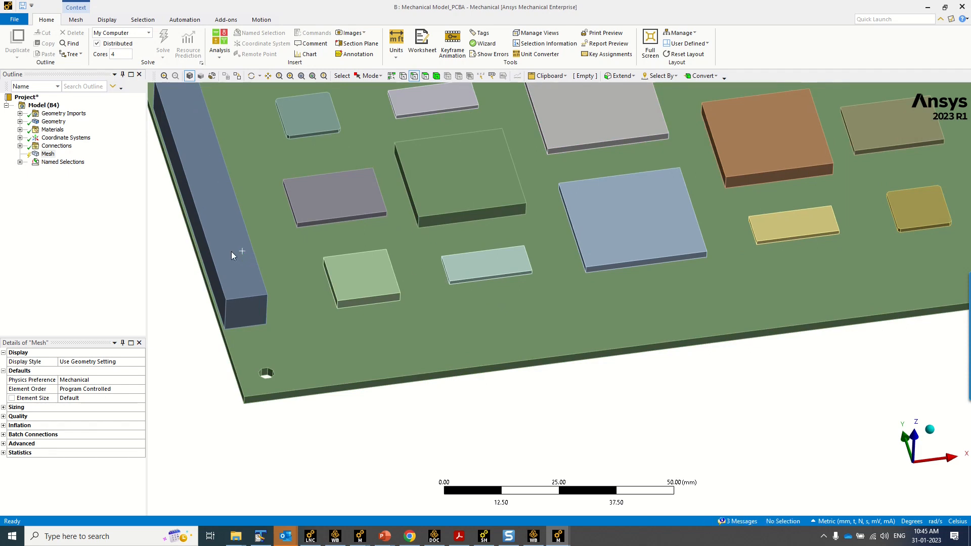
{"action": "left_click", "coordinate": [208, 241]}
{"action": "right_click", "coordinate": [208, 241]}
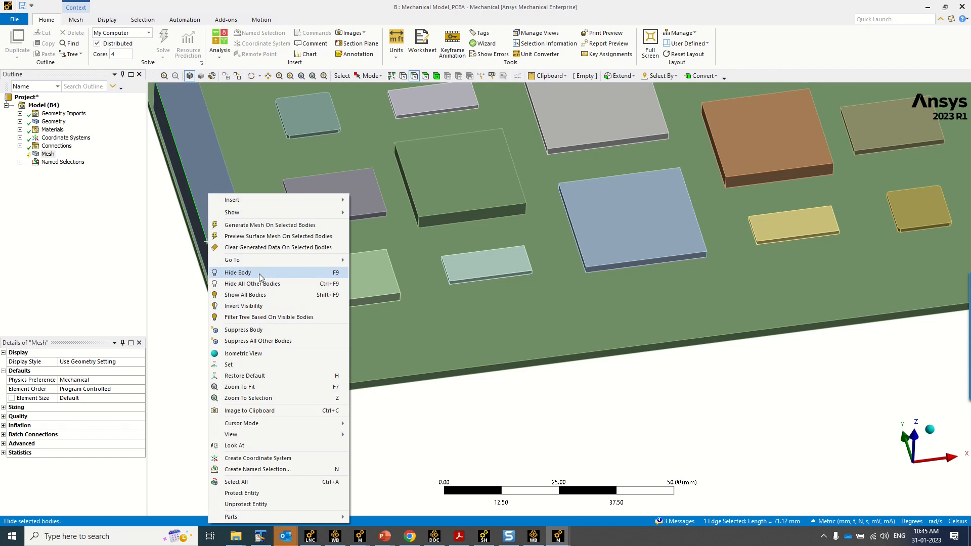
{"action": "left_click", "coordinate": [261, 278]}
{"action": "scroll", "coordinate": [293, 332], "scroll_direction": "down", "scroll_amount": 2}
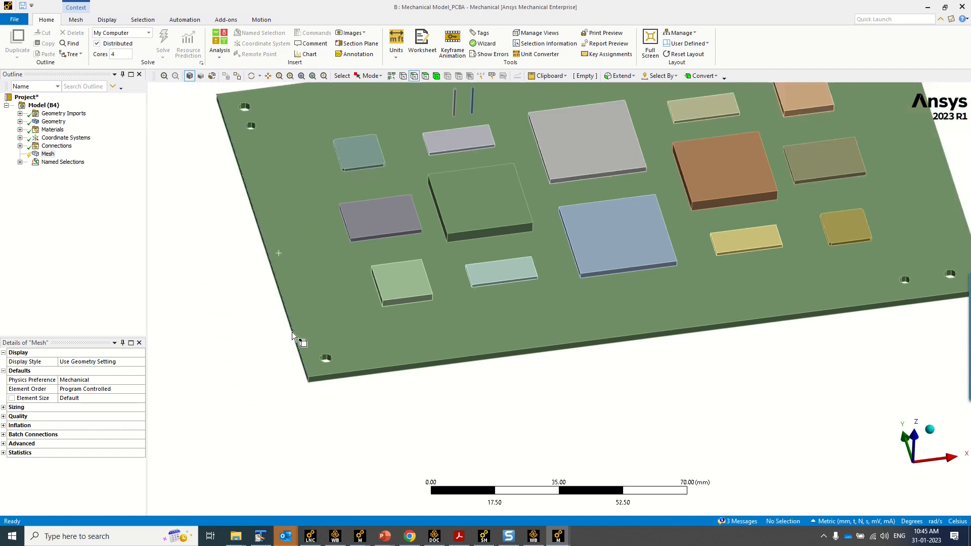
{"action": "scroll", "coordinate": [292, 332], "scroll_direction": "down", "scroll_amount": 2}
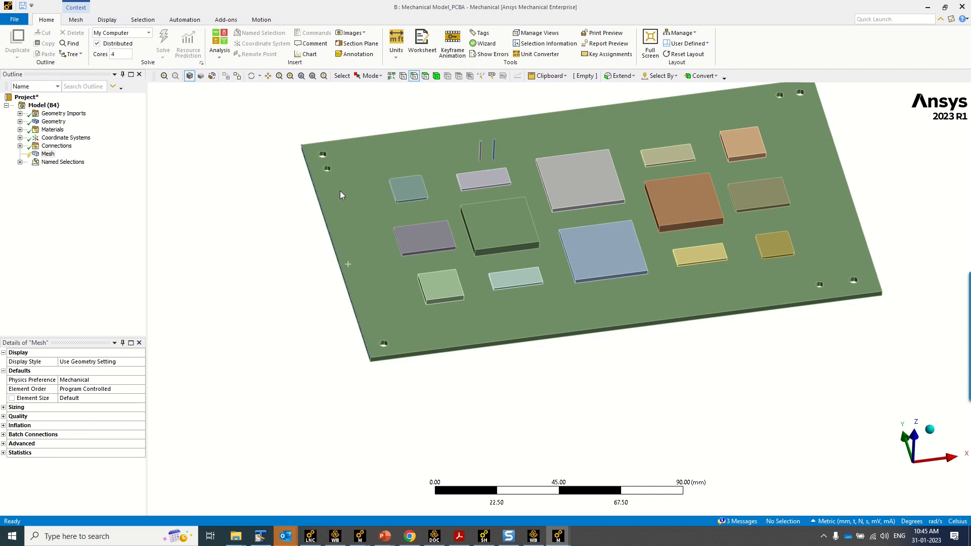
Select all edges smaller than the thick green chip's vertical corner edge and add that corner edge to the selection
{"action": "scroll", "coordinate": [473, 253], "scroll_direction": "up", "scroll_amount": 2}
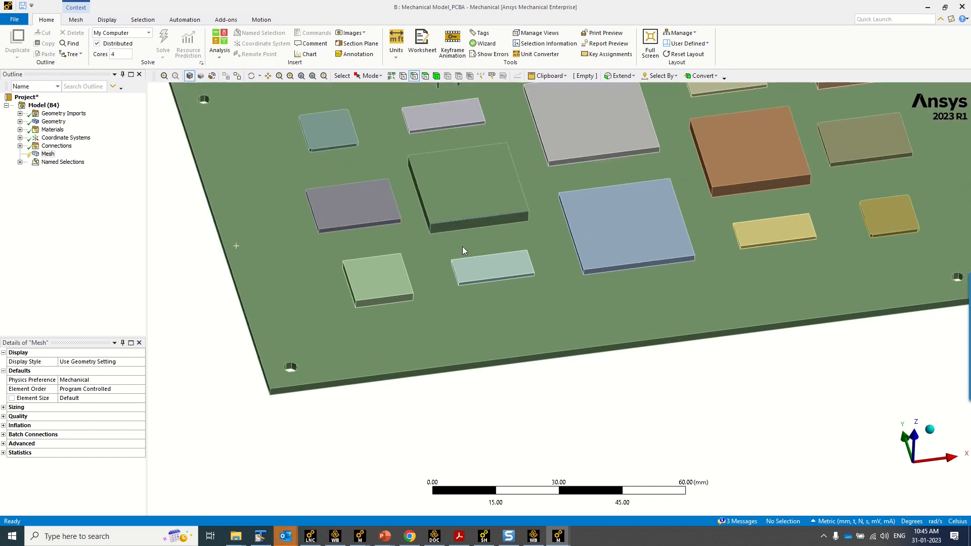
{"action": "left_click", "coordinate": [432, 230]}
{"action": "left_click", "coordinate": [660, 76]}
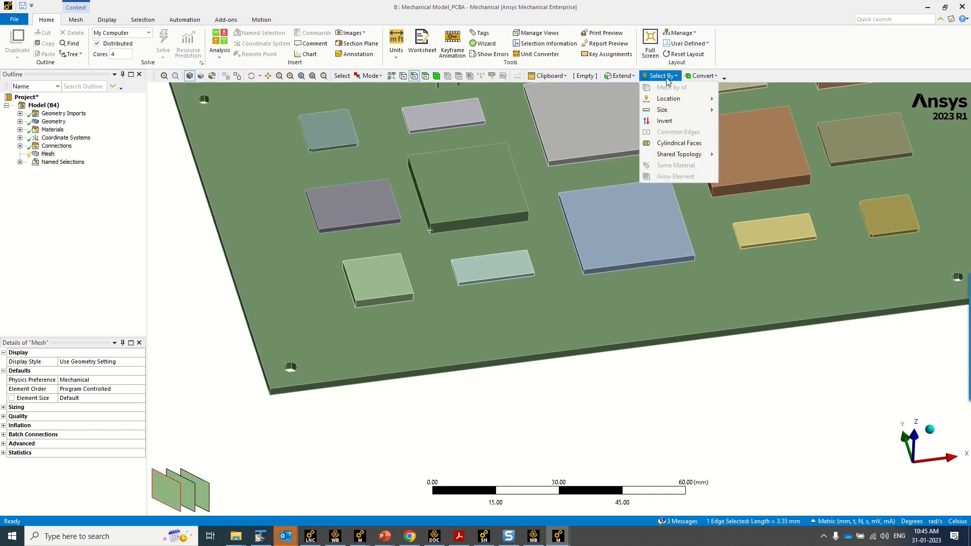
{"action": "mouse_move", "coordinate": [668, 110]}
{"action": "left_click", "coordinate": [782, 123]}
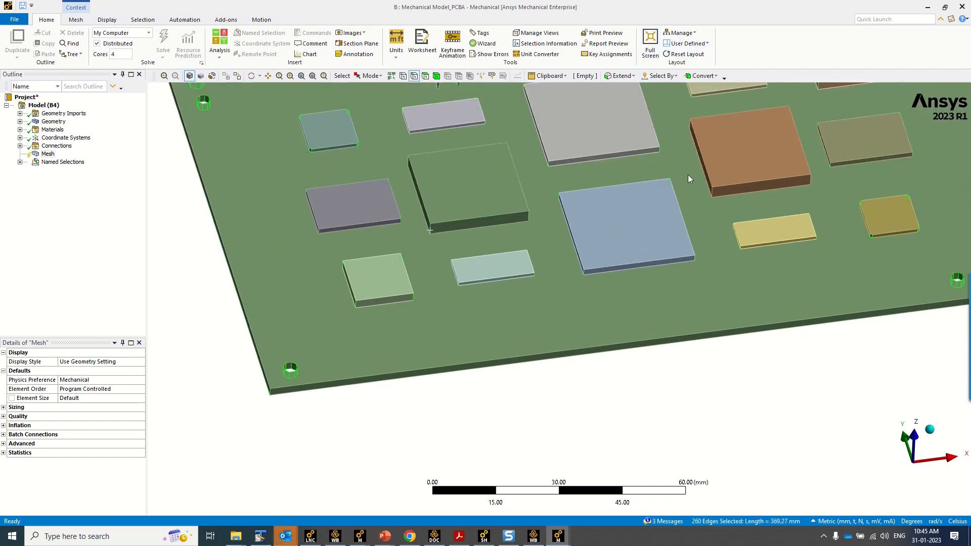
{"action": "scroll", "coordinate": [427, 344], "scroll_direction": "down", "scroll_amount": 2}
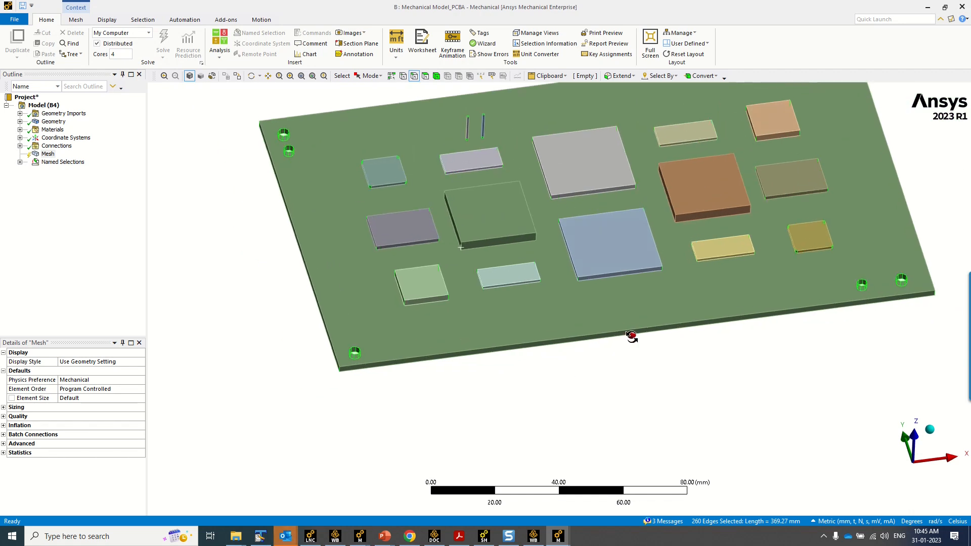
{"action": "middle_click_drag", "start_coordinate": [631, 334], "coordinate": [624, 317]}
{"action": "scroll", "coordinate": [623, 317], "scroll_direction": "up", "scroll_amount": 5}
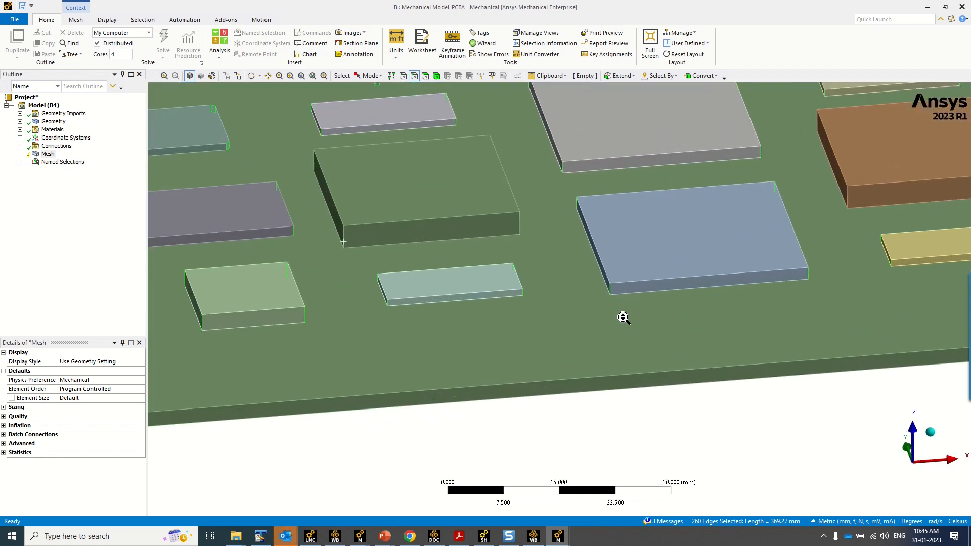
{"action": "left_click", "coordinate": [343, 239], "text": "ctrl"}
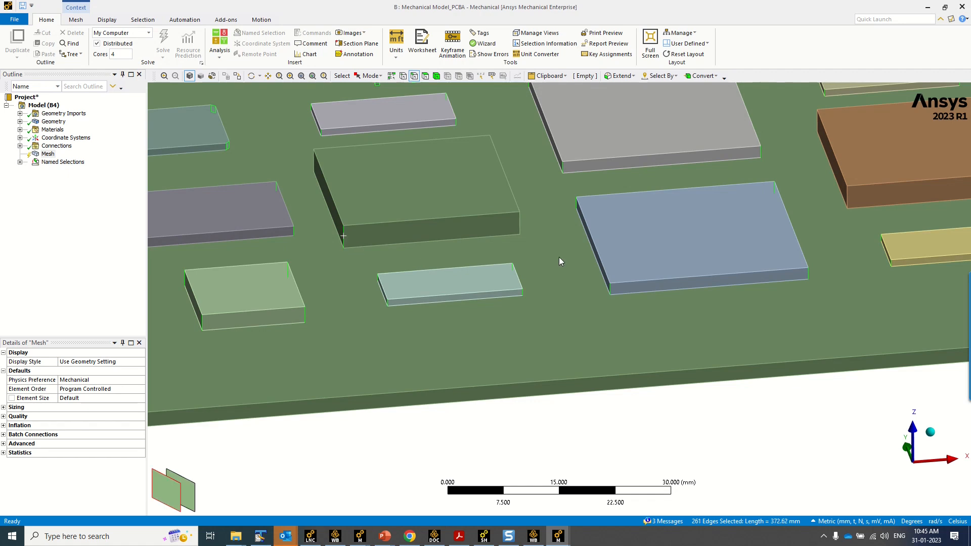
Add the selected short edges to the selection clipboard
{"action": "left_click", "coordinate": [675, 77]}
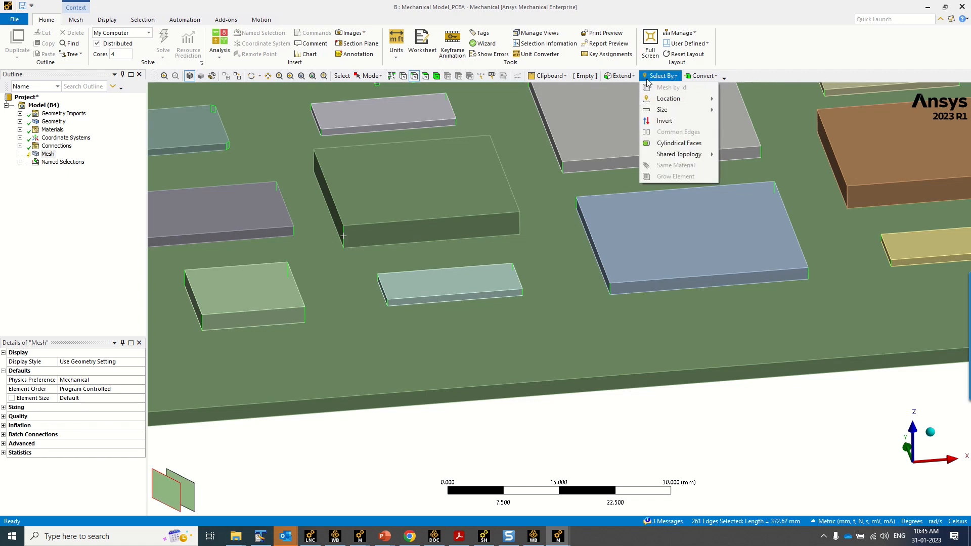
{"action": "left_click", "coordinate": [564, 77]}
{"action": "left_click", "coordinate": [561, 77]}
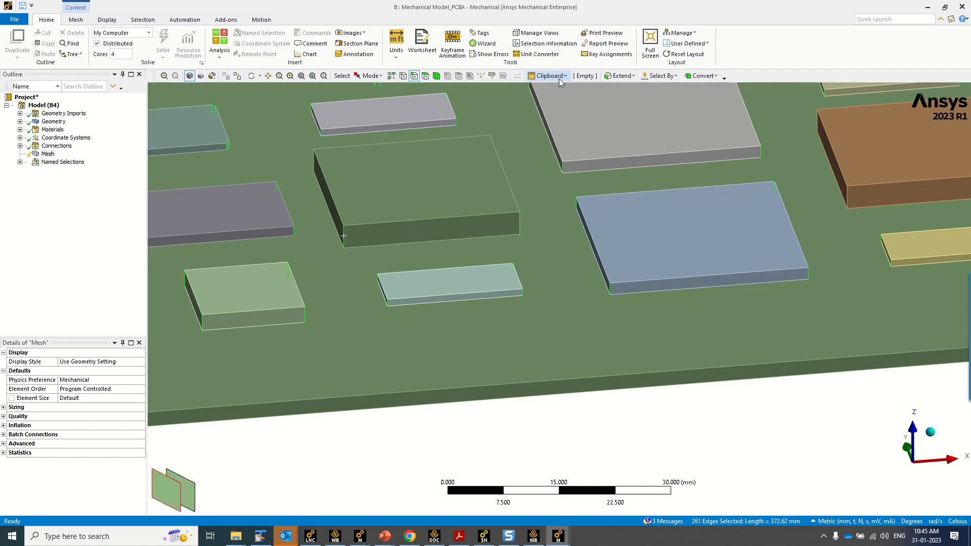
{"action": "left_click", "coordinate": [562, 77]}
{"action": "left_click", "coordinate": [562, 88]}
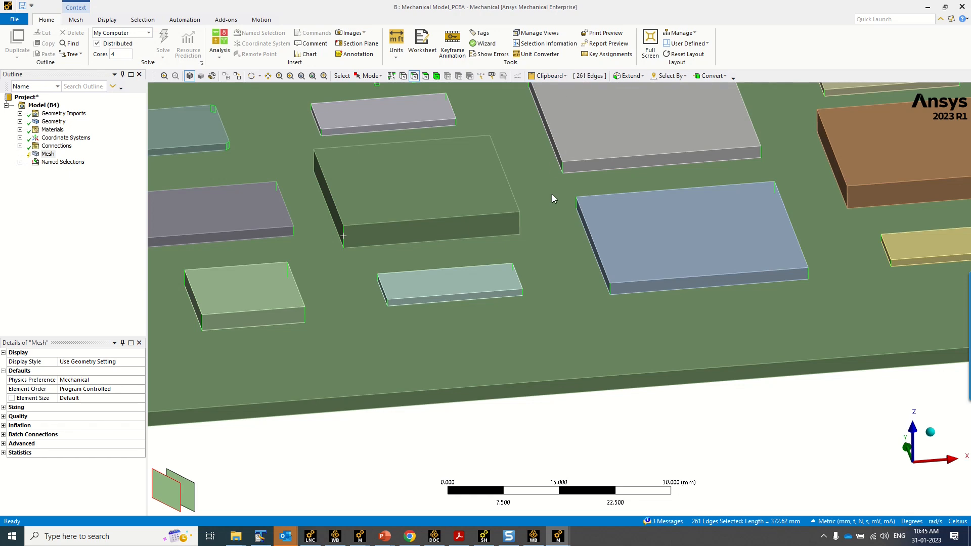
Select all edges with the same size as the thick green chip's vertical corner edge
{"action": "left_click", "coordinate": [344, 242]}
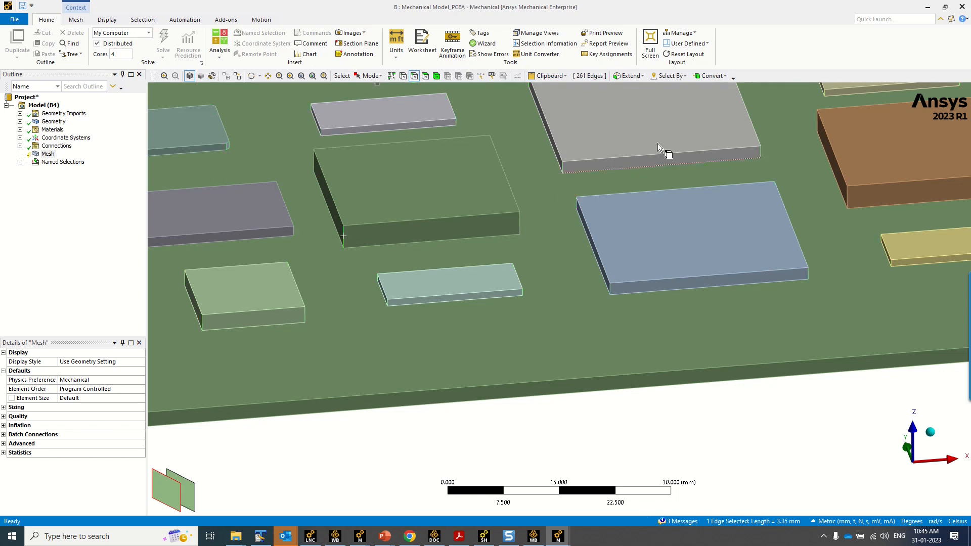
{"action": "left_click", "coordinate": [670, 76]}
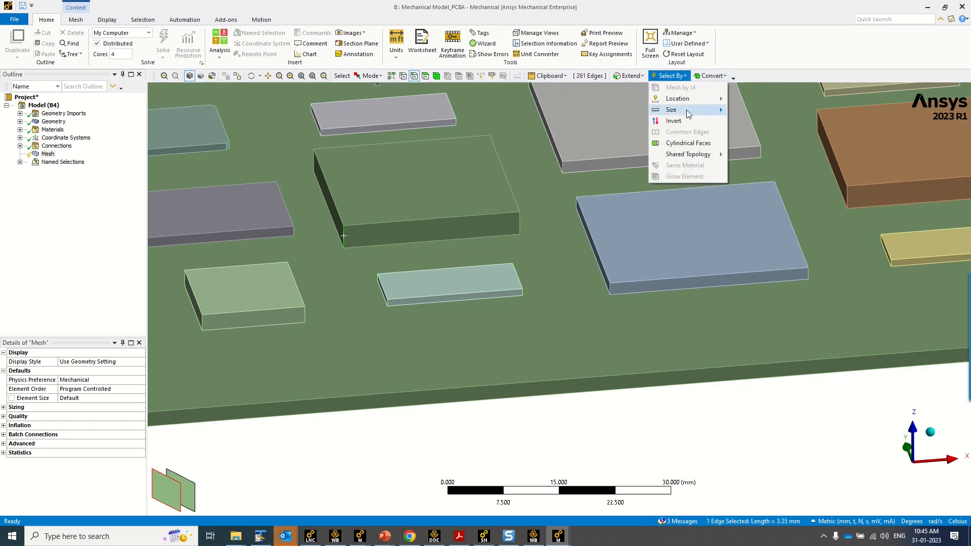
{"action": "mouse_move", "coordinate": [689, 113]}
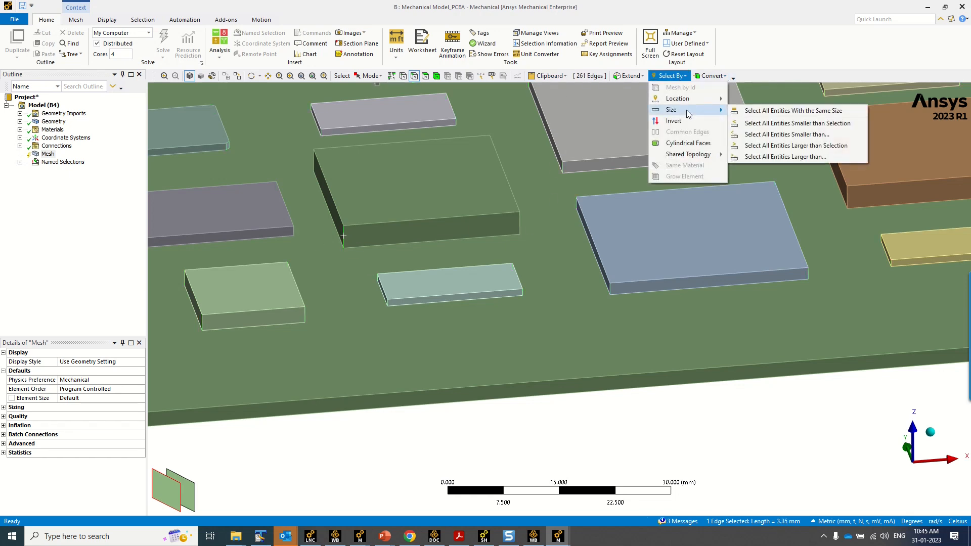
{"action": "left_click", "coordinate": [805, 111]}
{"action": "scroll", "coordinate": [470, 235], "scroll_direction": "down", "scroll_amount": 3}
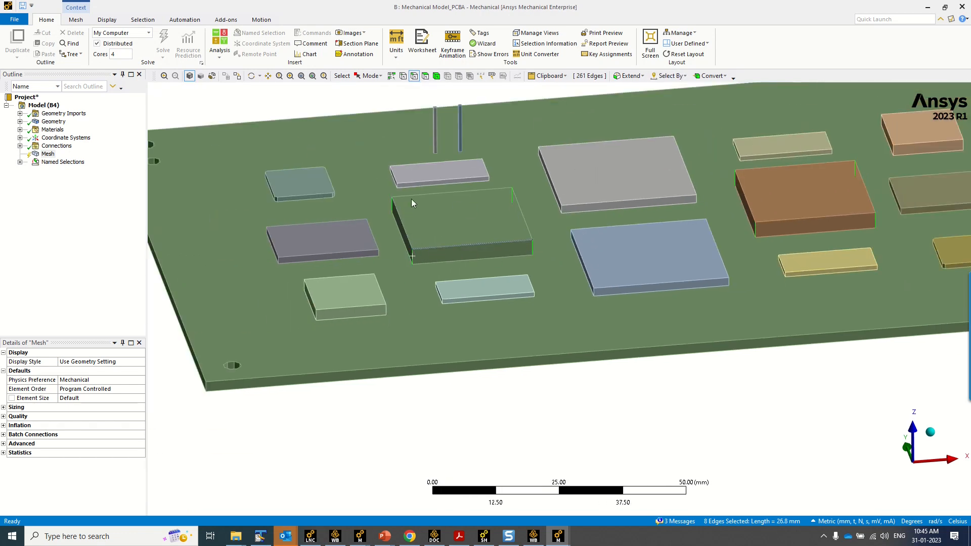
Add the equal-size edges to the selection clipboard and select all edges stored in the clipboard
{"action": "left_click", "coordinate": [565, 76]}
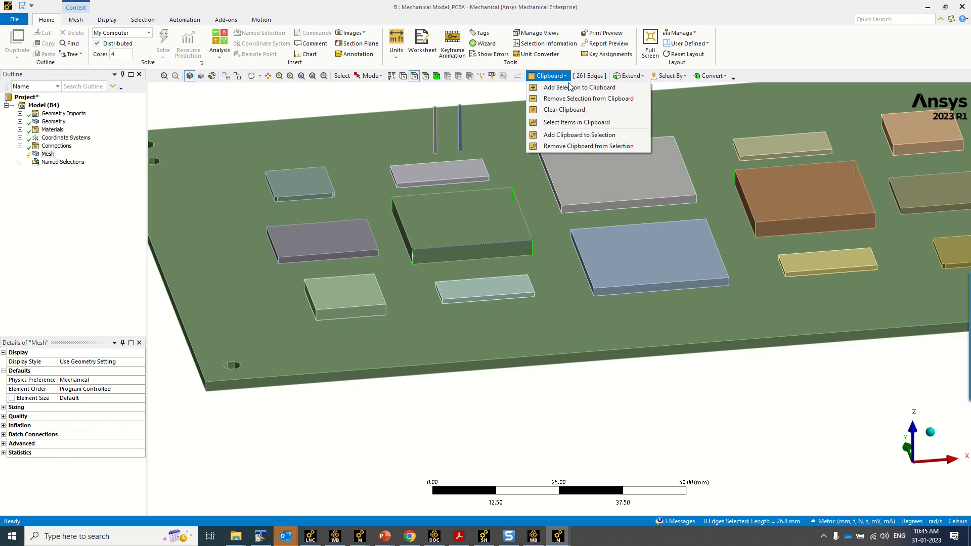
{"action": "left_click", "coordinate": [570, 87]}
{"action": "left_click", "coordinate": [566, 77]}
{"action": "left_click", "coordinate": [582, 123]}
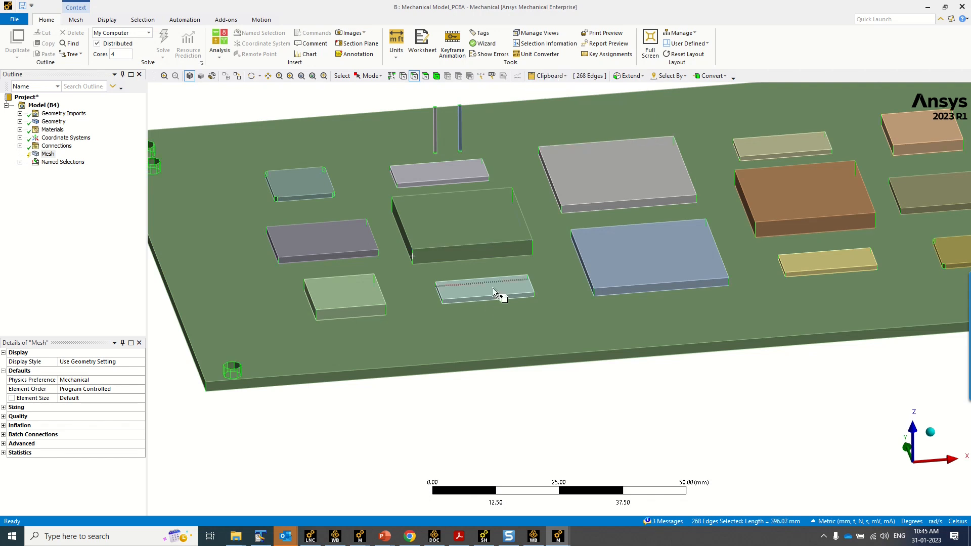
{"action": "scroll", "coordinate": [481, 310], "scroll_direction": "down", "scroll_amount": 1}
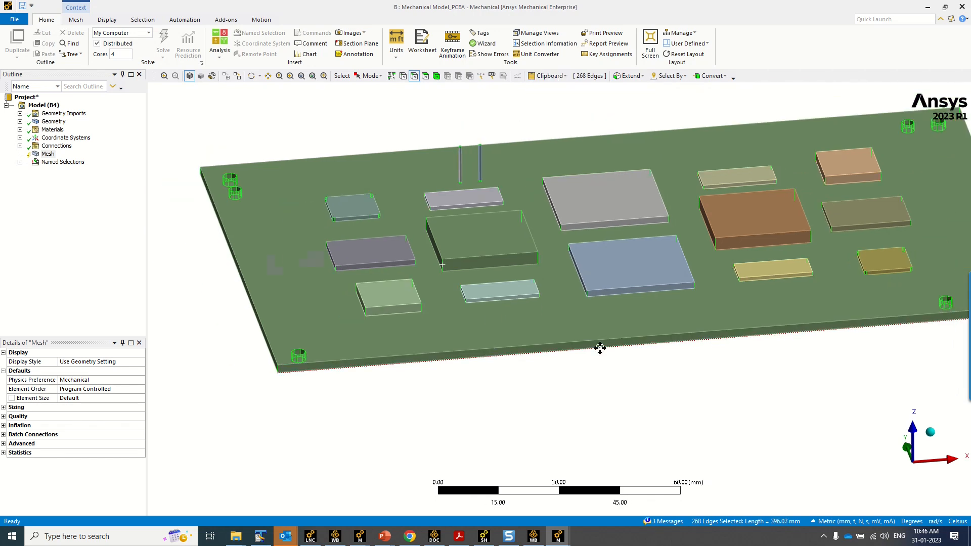
{"action": "middle_click_drag", "start_coordinate": [601, 349], "coordinate": [477, 368], "text": "ctrl"}
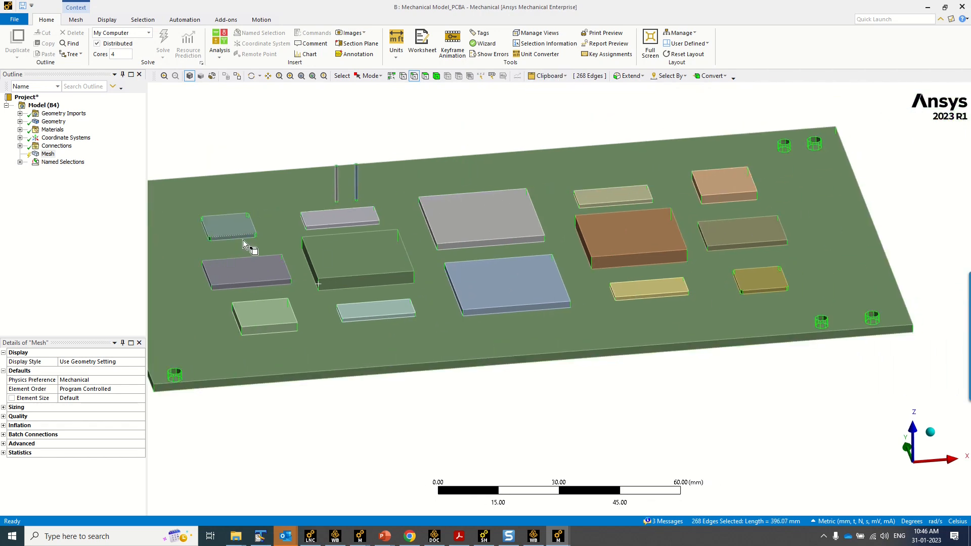
Insert a mesh edge sizing on the selected edges, using the Number of Divisions type with 2 divisions
{"action": "right_click", "coordinate": [450, 163]}
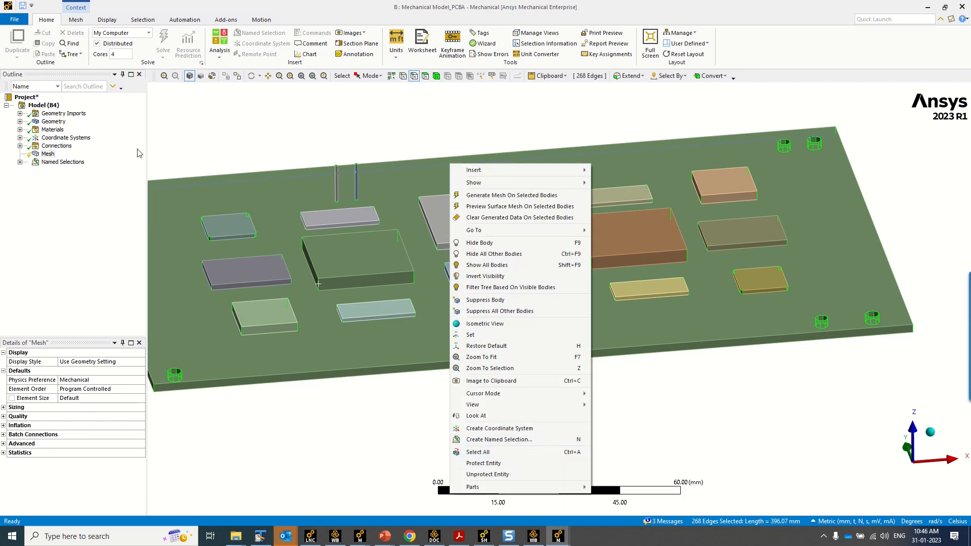
{"action": "right_click", "coordinate": [51, 156]}
{"action": "mouse_move", "coordinate": [76, 165]}
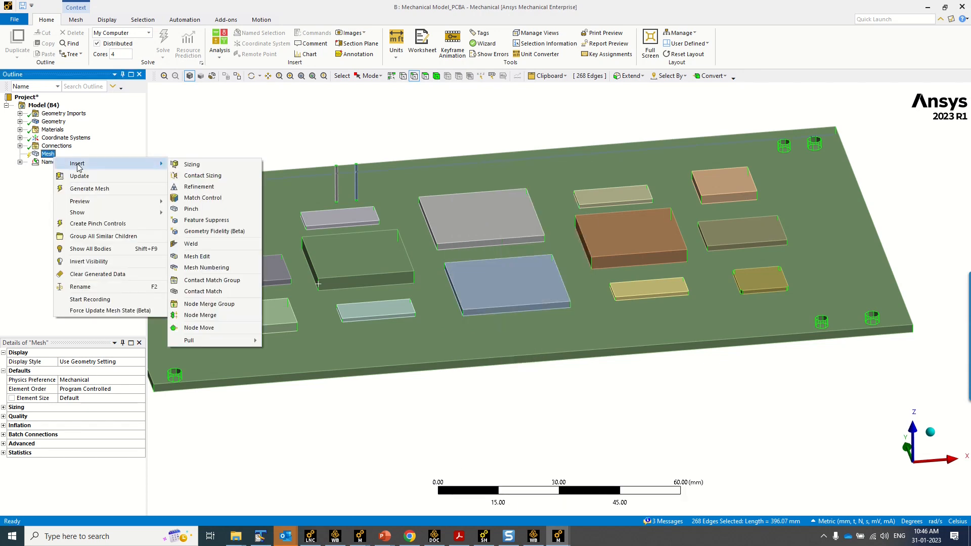
{"action": "left_click", "coordinate": [205, 166]}
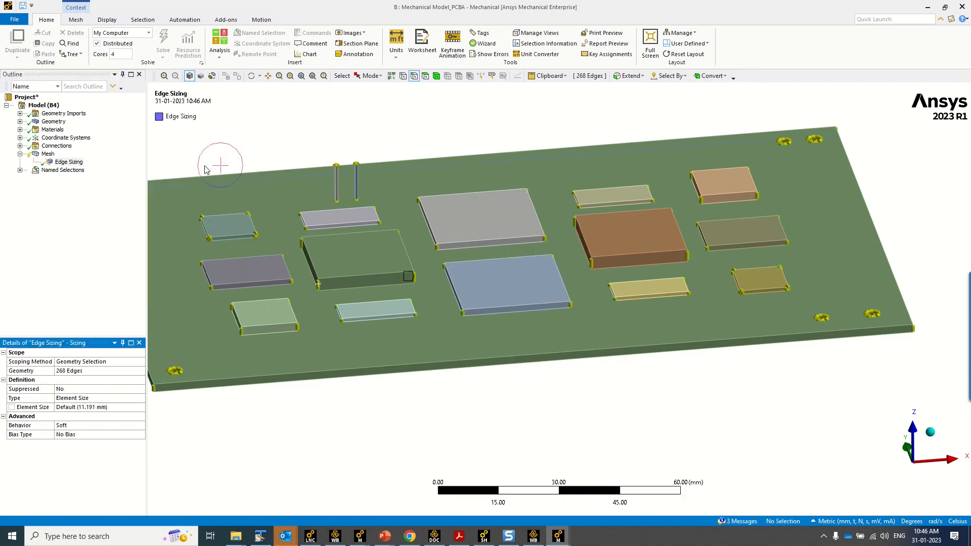
{"action": "left_click", "coordinate": [111, 406]}
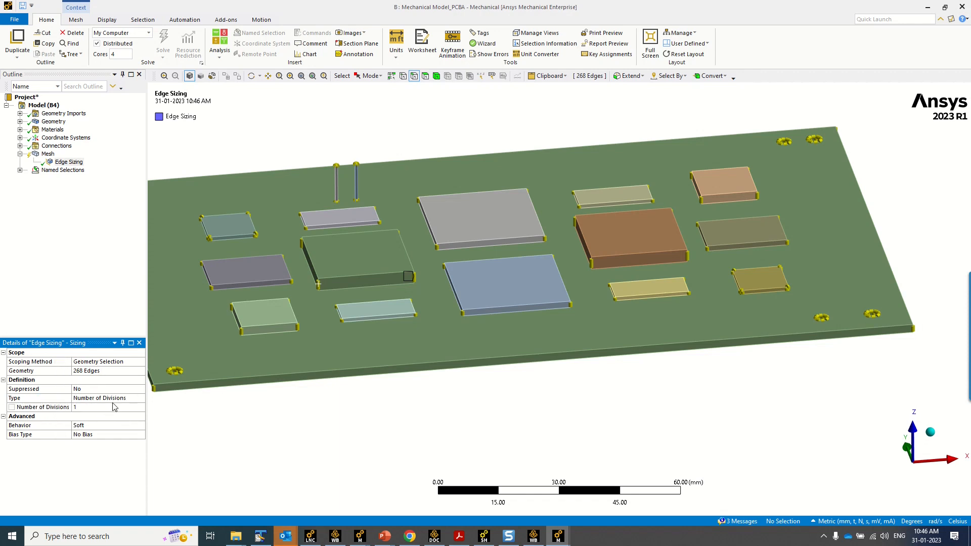
{"action": "left_click", "coordinate": [111, 408]}
{"action": "type", "text": "2"}
{"action": "key", "text": "Return"}
Generate the board mesh and examine the elements through the thickness of the chips and the two thin leads
{"action": "right_click", "coordinate": [53, 155]}
{"action": "left_click", "coordinate": [90, 186]}
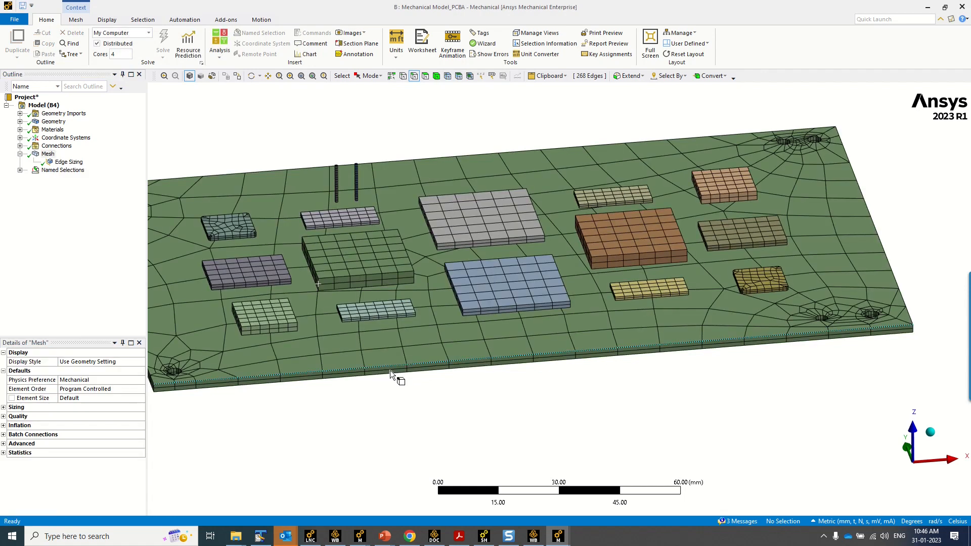
{"action": "scroll", "coordinate": [390, 354], "scroll_direction": "up", "scroll_amount": 3}
{"action": "middle_click_drag", "start_coordinate": [380, 317], "coordinate": [361, 489], "text": "ctrl"}
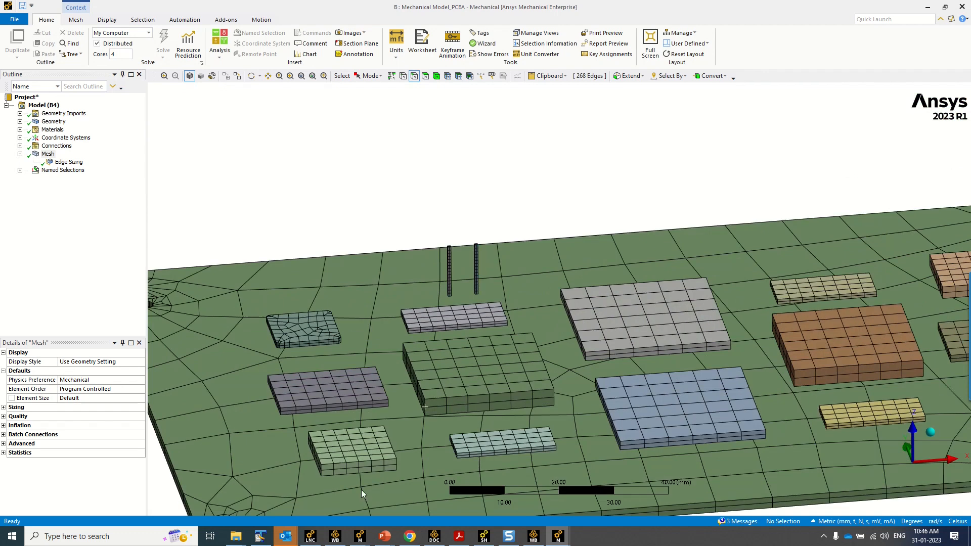
{"action": "scroll", "coordinate": [457, 270], "scroll_direction": "up", "scroll_amount": 5}
{"action": "middle_click_drag", "start_coordinate": [407, 231], "coordinate": [401, 262]}
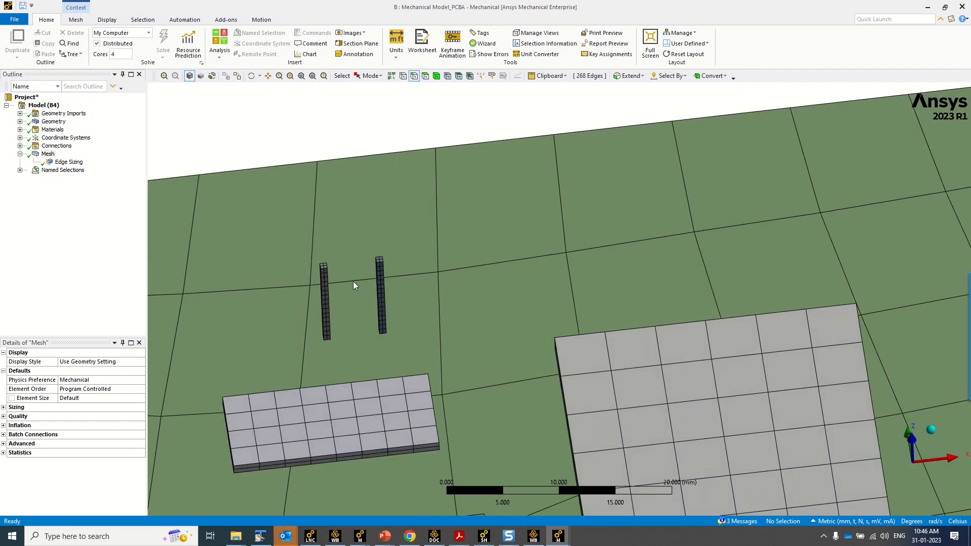
{"action": "scroll", "coordinate": [381, 267], "scroll_direction": "up", "scroll_amount": 3}
{"action": "scroll", "coordinate": [380, 267], "scroll_direction": "up", "scroll_amount": 1}
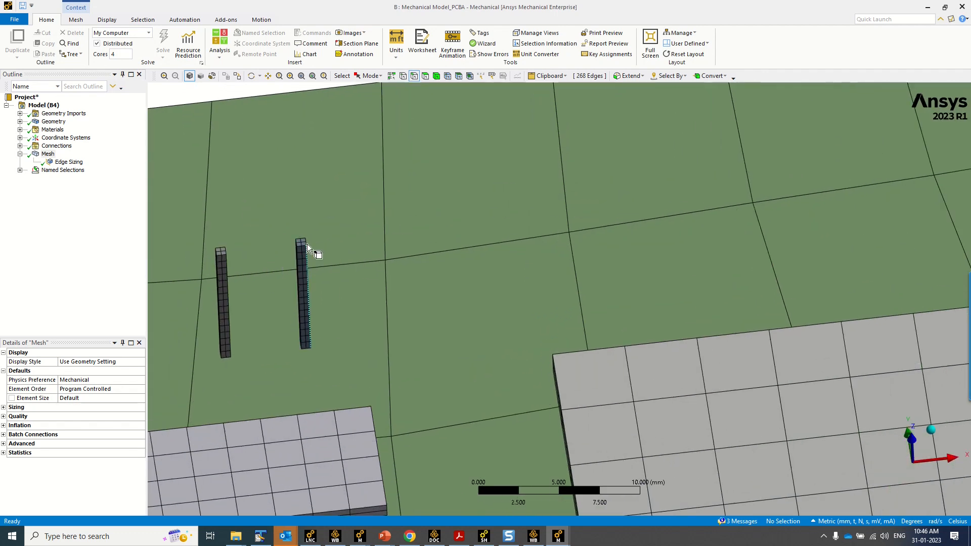
{"action": "middle_click_drag", "start_coordinate": [310, 270], "coordinate": [386, 219]}
Show all bodies of the meshed board assembly again, including the connector and cylindrical components
{"action": "right_click", "coordinate": [445, 214]}
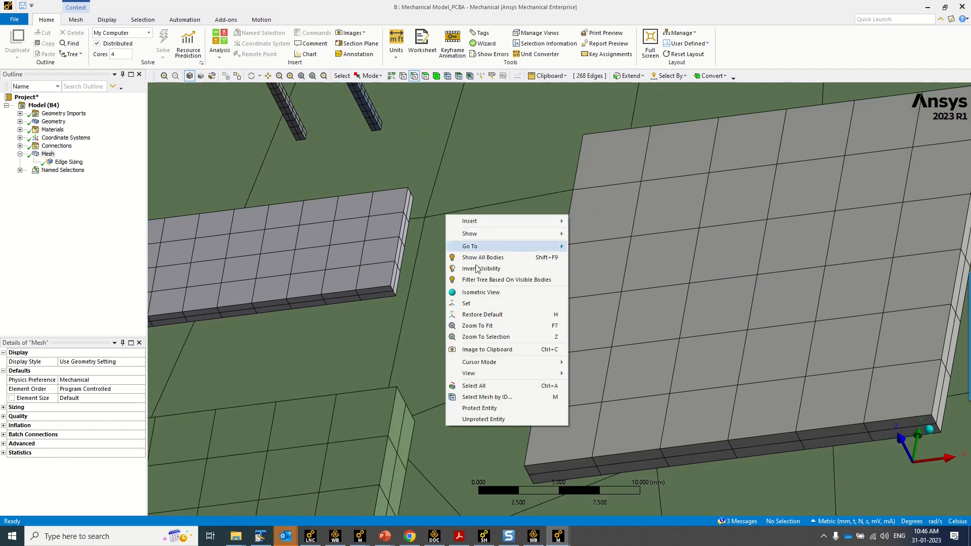
{"action": "left_click", "coordinate": [502, 258]}
{"action": "scroll", "coordinate": [455, 309], "scroll_direction": "down", "scroll_amount": 3}
{"action": "scroll", "coordinate": [454, 311], "scroll_direction": "down", "scroll_amount": 3}
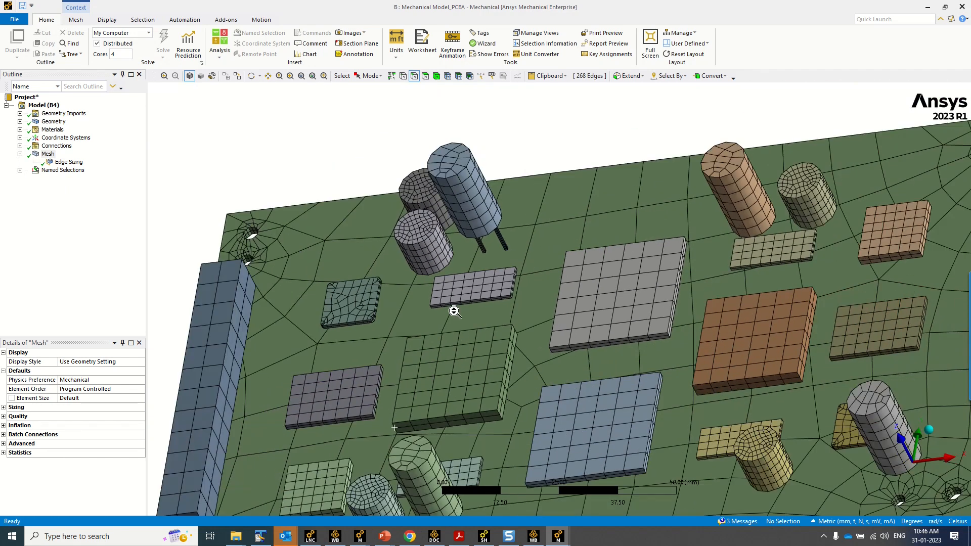
{"action": "middle_click_drag", "start_coordinate": [452, 312], "coordinate": [440, 275]}
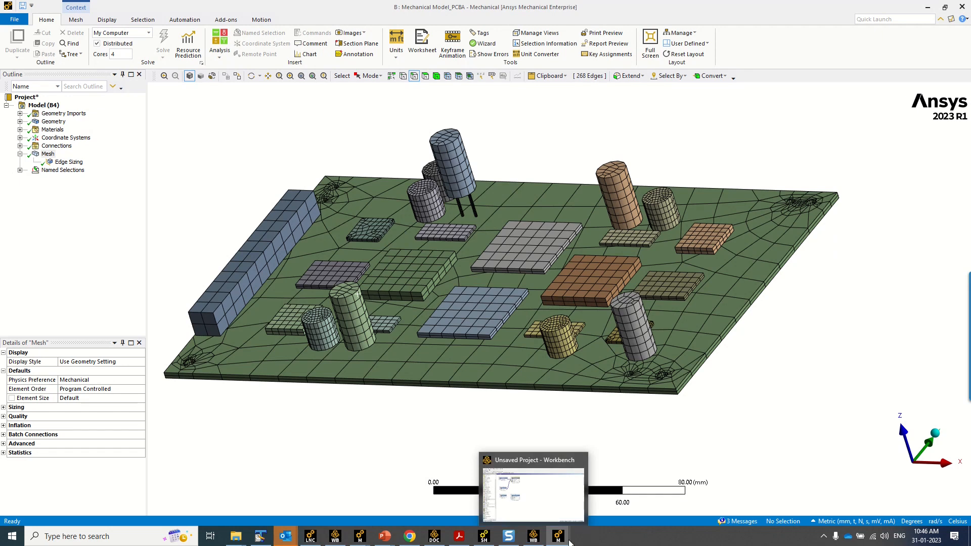
Switch to Workbench, add a standalone Mechanical Model system beside the PCBA model, and name it Mechanical Model_PCBAandEnclosure
{"action": "mouse_move", "coordinate": [561, 539]}
{"action": "mouse_move", "coordinate": [523, 500]}
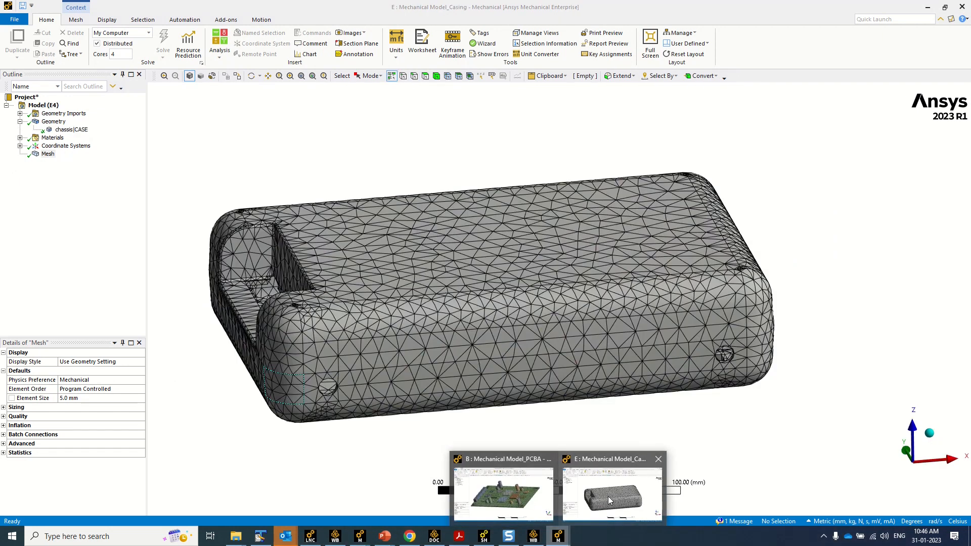
{"action": "left_click", "coordinate": [533, 539]}
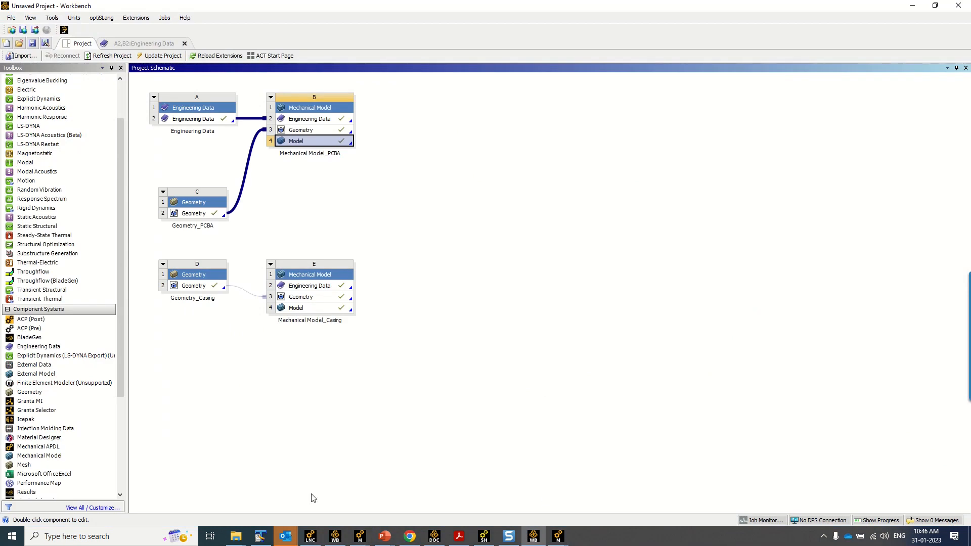
{"action": "left_click_drag", "start_coordinate": [39, 456], "coordinate": [416, 123]}
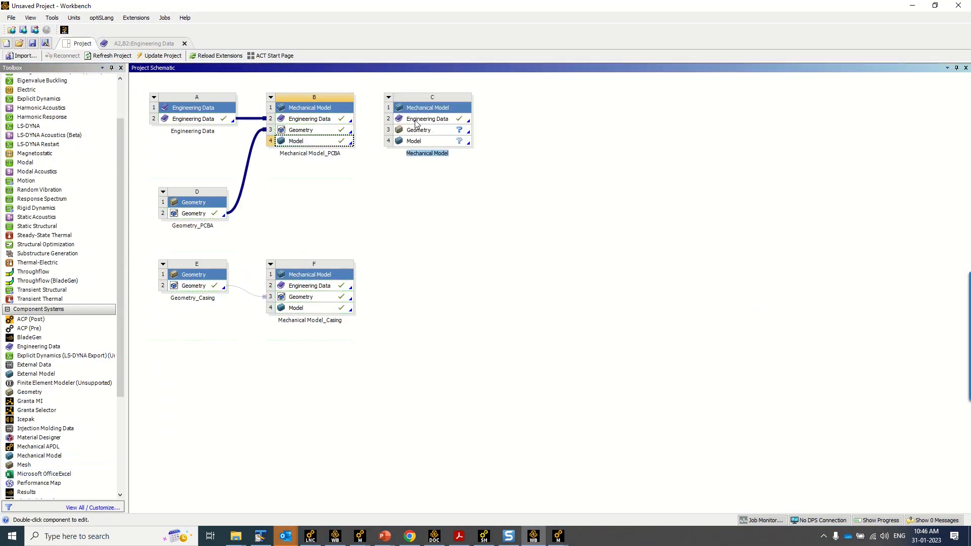
{"action": "left_click", "coordinate": [450, 153]}
{"action": "type", "text": "_PCBAandEnc"}
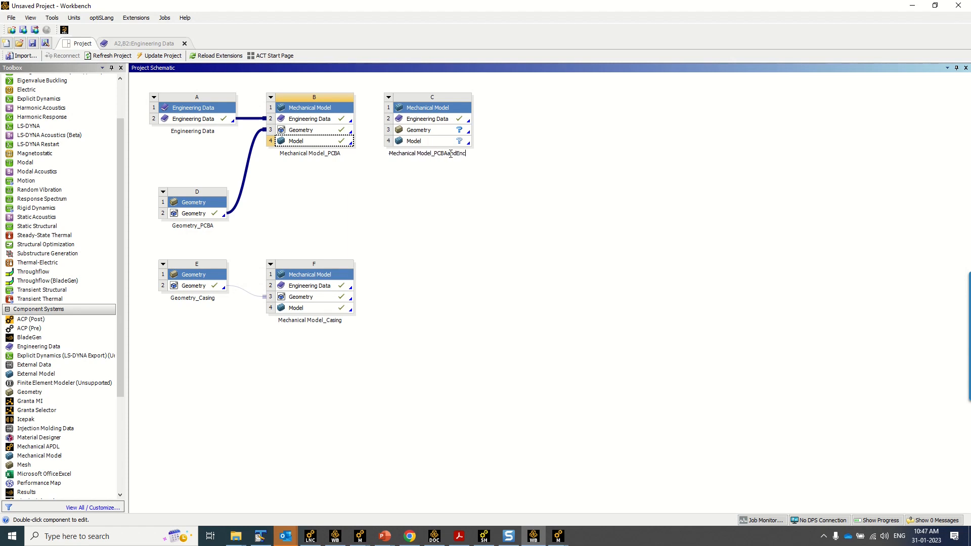
{"action": "type", "text": "losure"}
{"action": "left_click", "coordinate": [457, 181]}
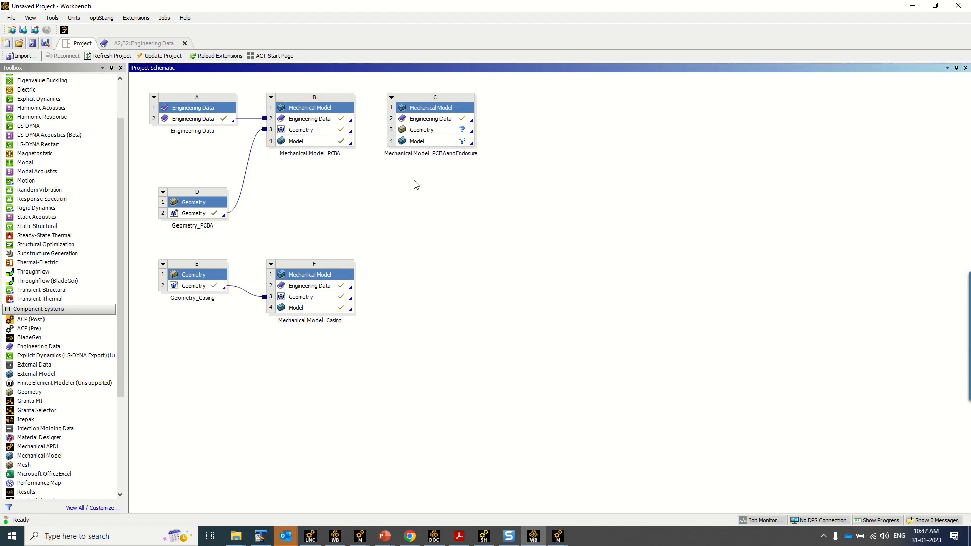
Link the Model cells of Mechanical Model_PCBA and Mechanical Model_Casing to the Mechanical Model_PCBAandEnclosure system
{"action": "left_click", "coordinate": [327, 144]}
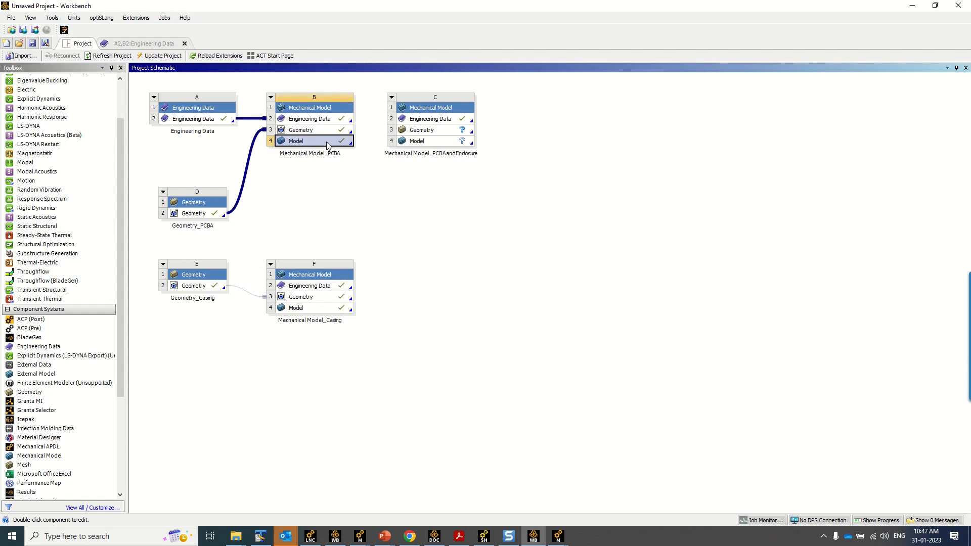
{"action": "left_click_drag", "start_coordinate": [326, 145], "coordinate": [427, 140]}
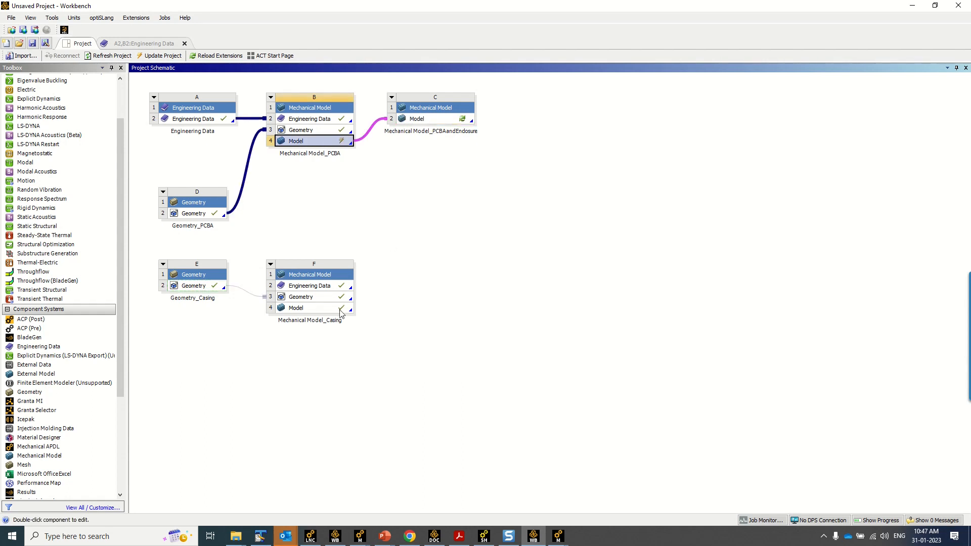
{"action": "left_click_drag", "start_coordinate": [340, 310], "coordinate": [429, 127]}
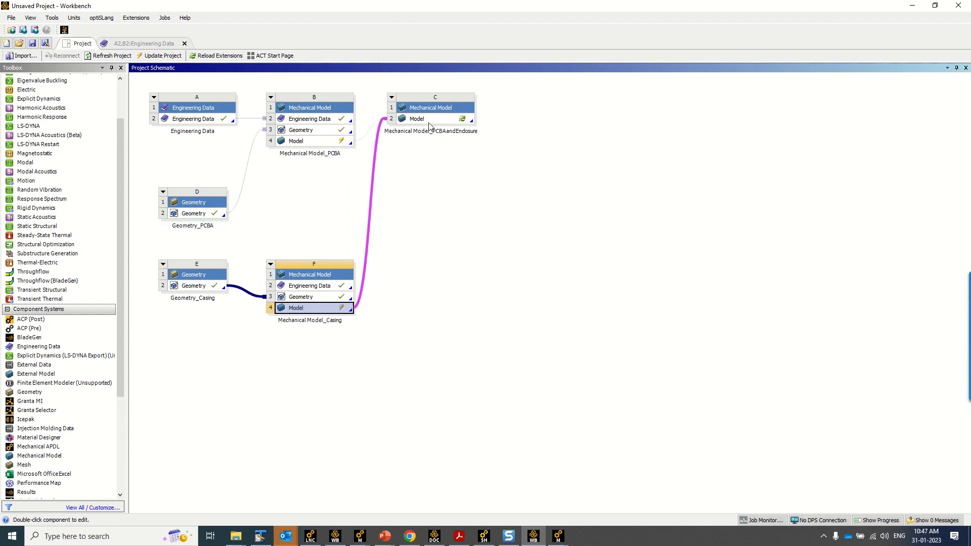
{"action": "left_click", "coordinate": [370, 136]}
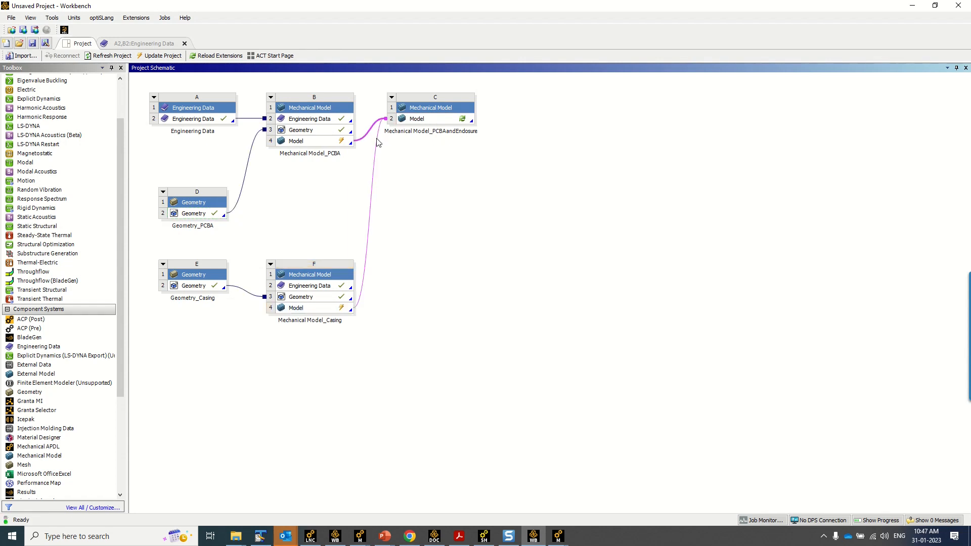
Update the upstream components of the combined system's Model cell and open that model for editing
{"action": "right_click", "coordinate": [432, 120]}
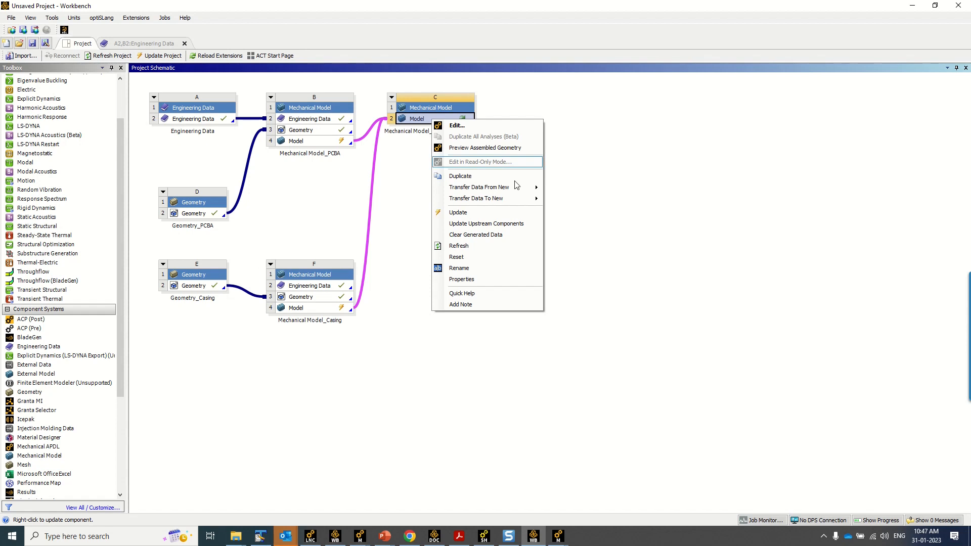
{"action": "left_click", "coordinate": [521, 224]}
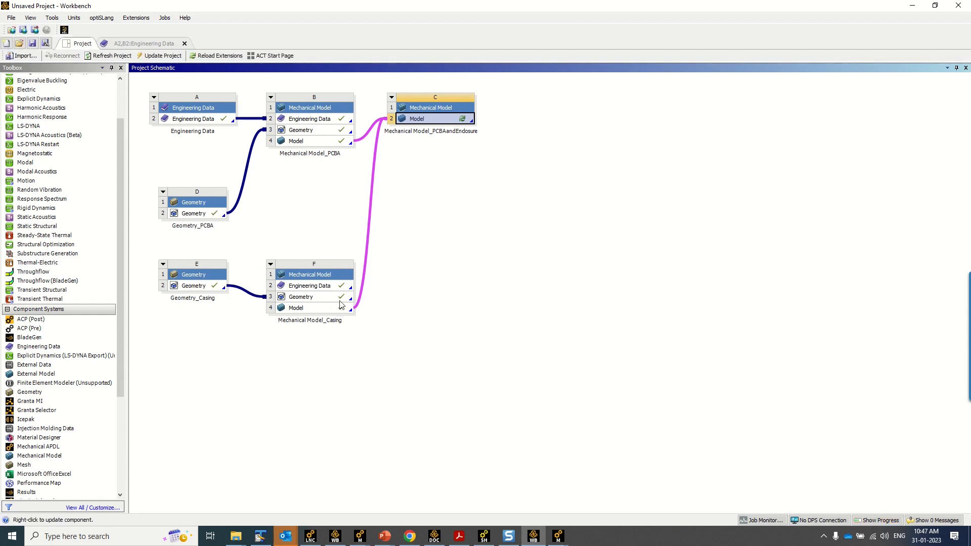
{"action": "right_click", "coordinate": [450, 119]}
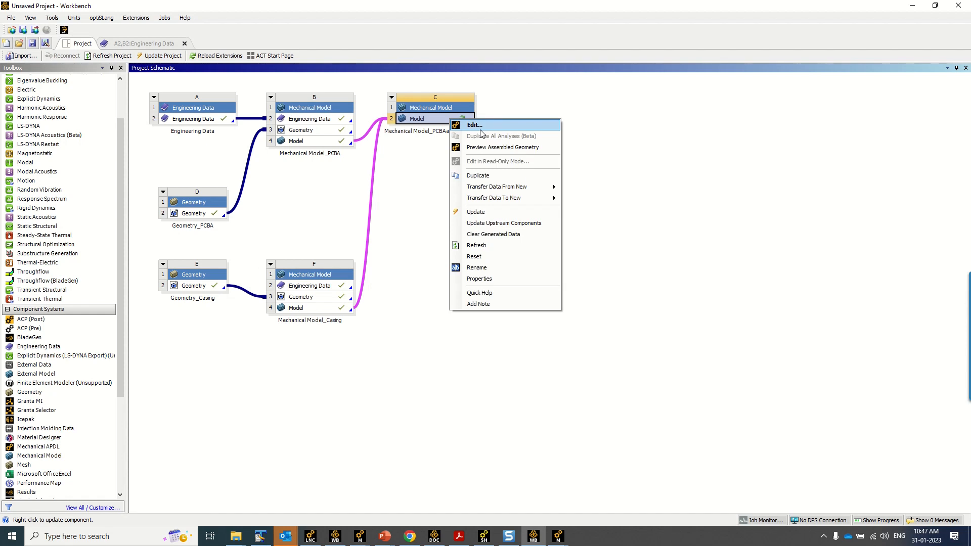
{"action": "left_click", "coordinate": [480, 127]}
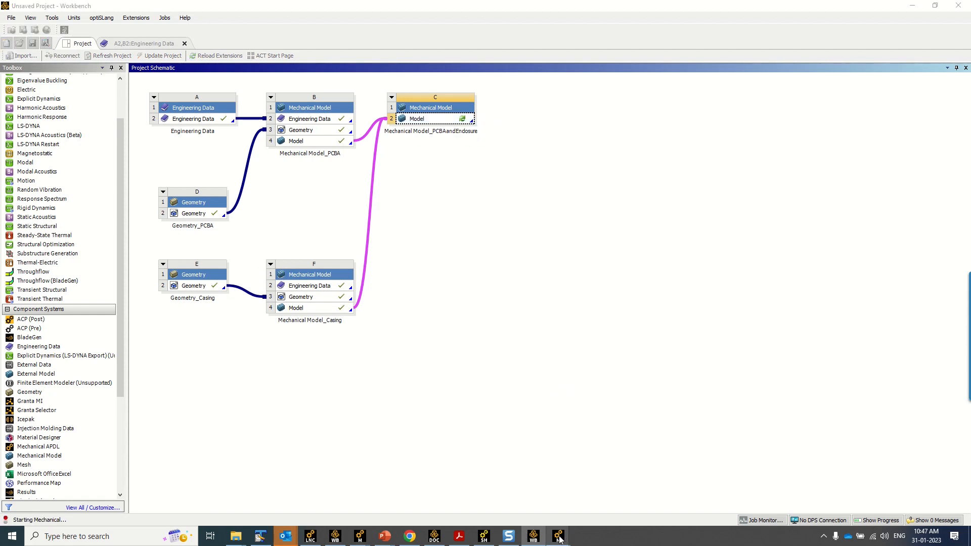
Switch to the Mechanical Model_PCBA window and examine which bodies its named selections cover, such as COMP_U8, COMP_J1, COMP_C24 and COMP_C27
{"action": "mouse_move", "coordinate": [558, 537]}
{"action": "left_click", "coordinate": [480, 475]}
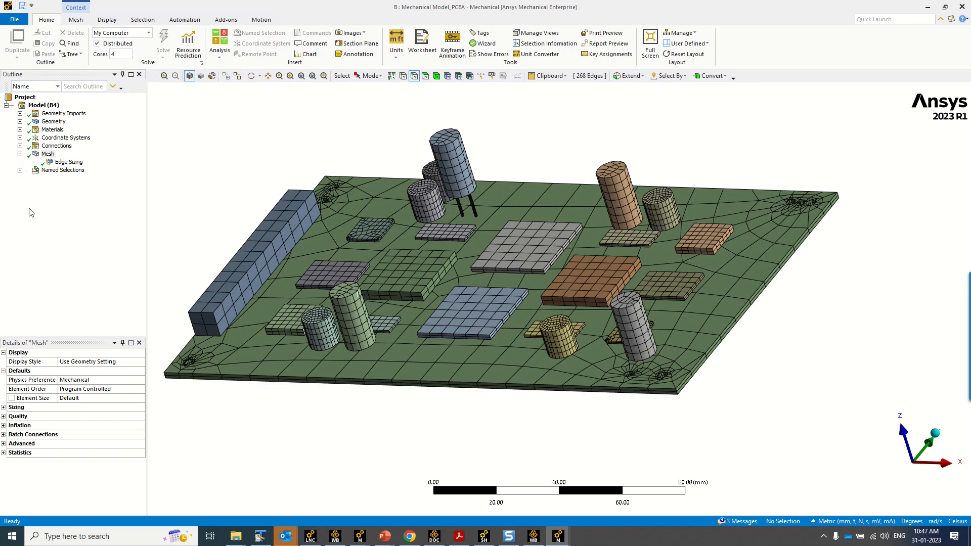
{"action": "left_click", "coordinate": [19, 170]}
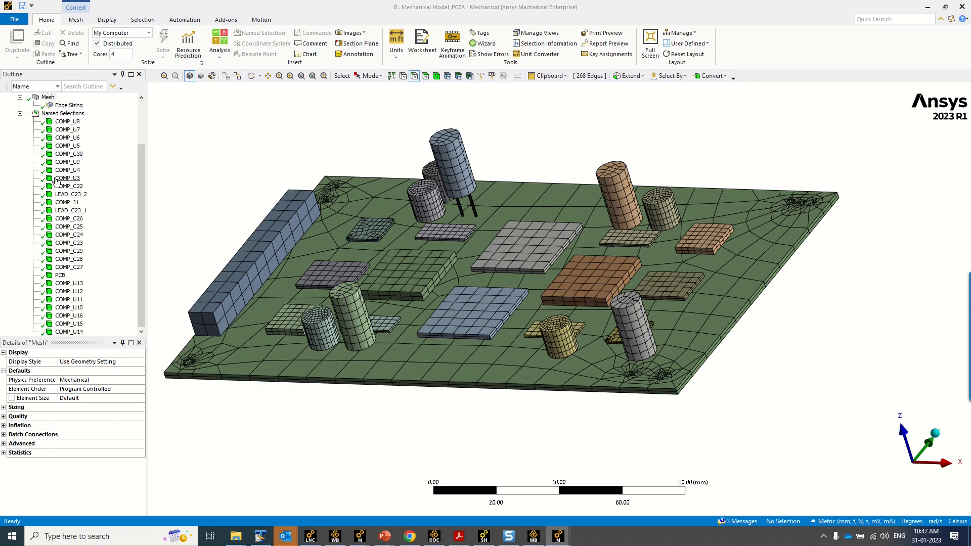
{"action": "left_click", "coordinate": [72, 125]}
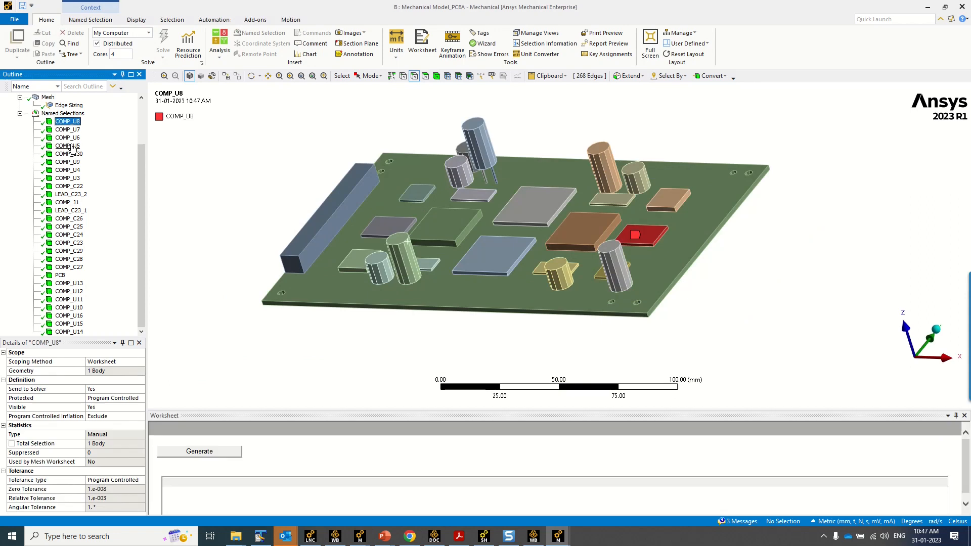
{"action": "left_click", "coordinate": [72, 146]}
{"action": "left_click", "coordinate": [71, 171]}
{"action": "left_click", "coordinate": [70, 203]}
{"action": "left_click", "coordinate": [69, 237]}
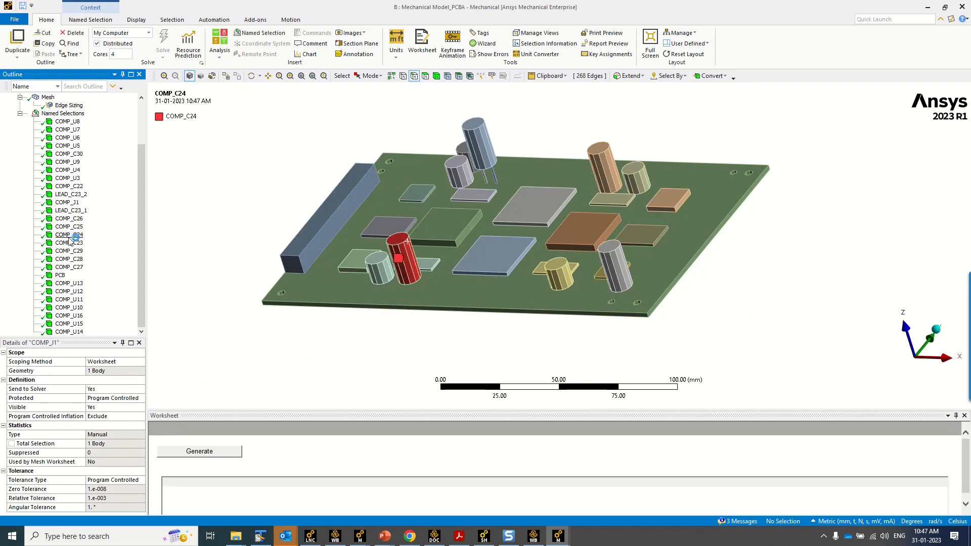
{"action": "left_click", "coordinate": [72, 267]}
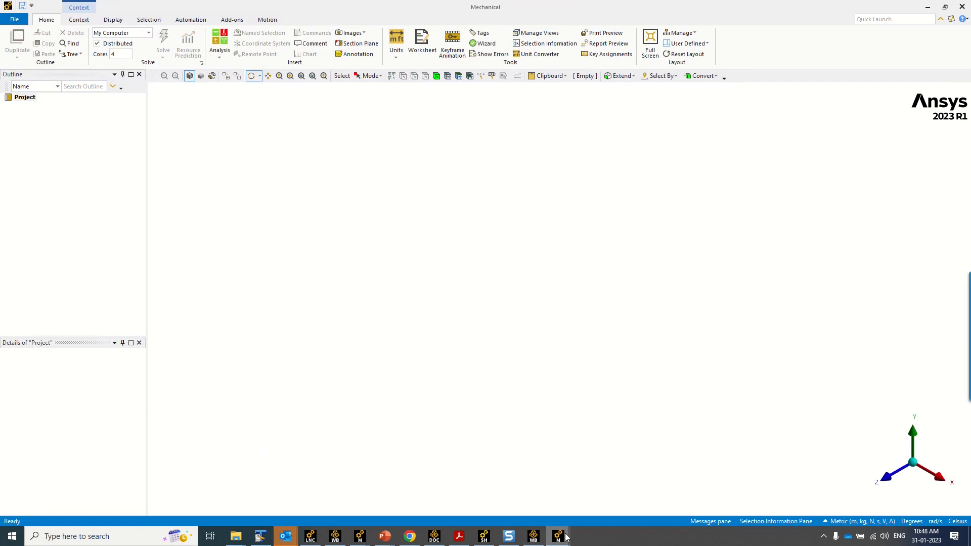
{"action": "mouse_move", "coordinate": [558, 536]}
{"action": "left_click", "coordinate": [440, 498]}
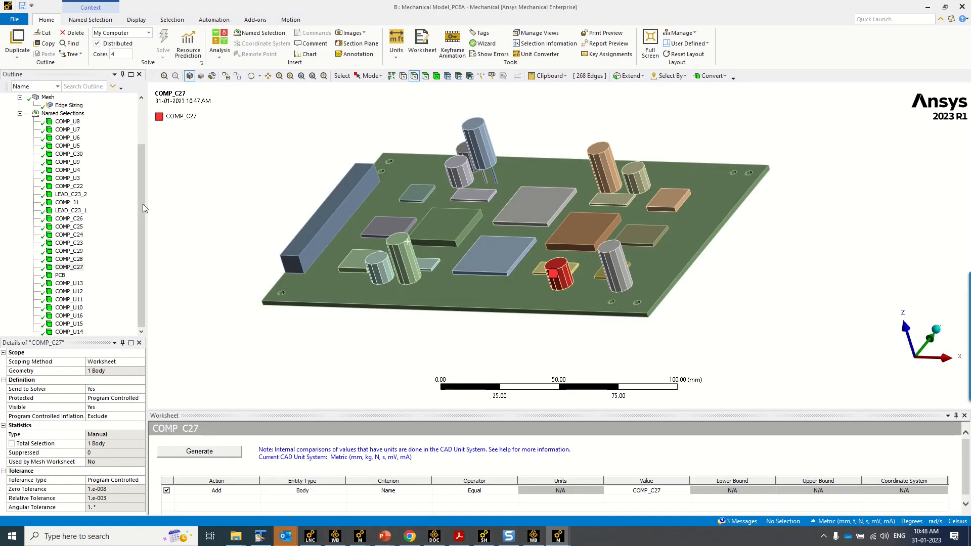
{"action": "middle_click_drag", "start_coordinate": [219, 270], "coordinate": [262, 272]}
{"action": "left_click", "coordinate": [140, 271]}
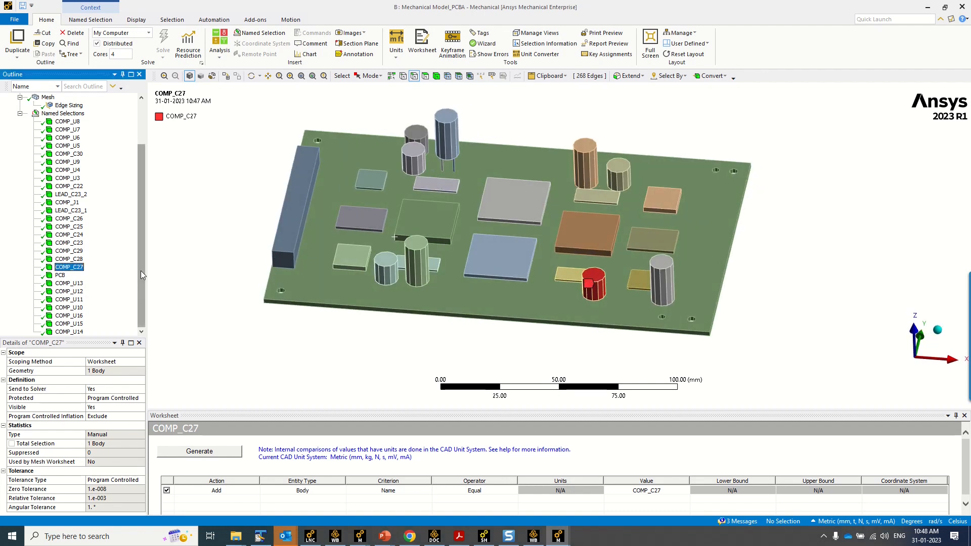
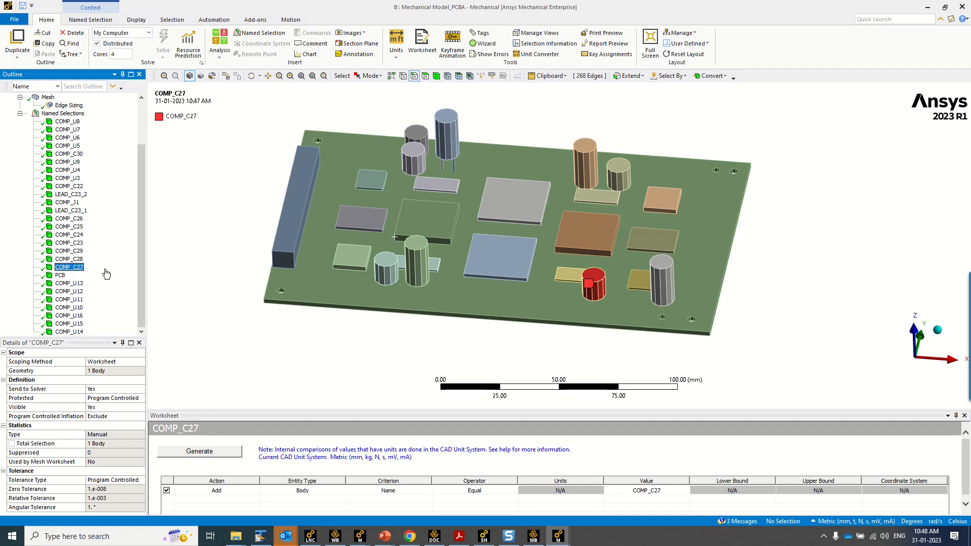
Check the COMP_U7 and COMP_U6 named selections, and view the assembled housing in the Mechanical Model_PCBAandEnclosure window
{"action": "left_click", "coordinate": [68, 129]}
{"action": "left_click", "coordinate": [68, 137]}
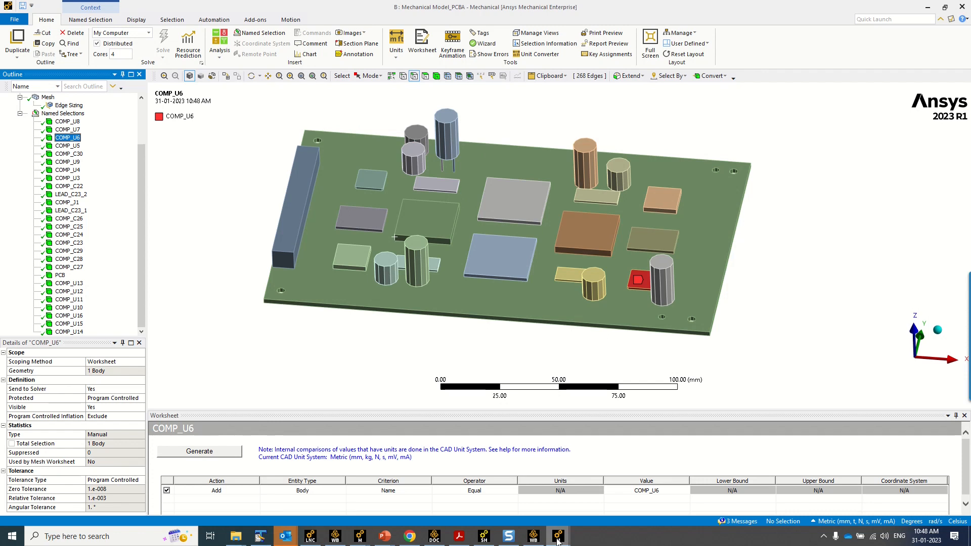
{"action": "mouse_move", "coordinate": [558, 540]}
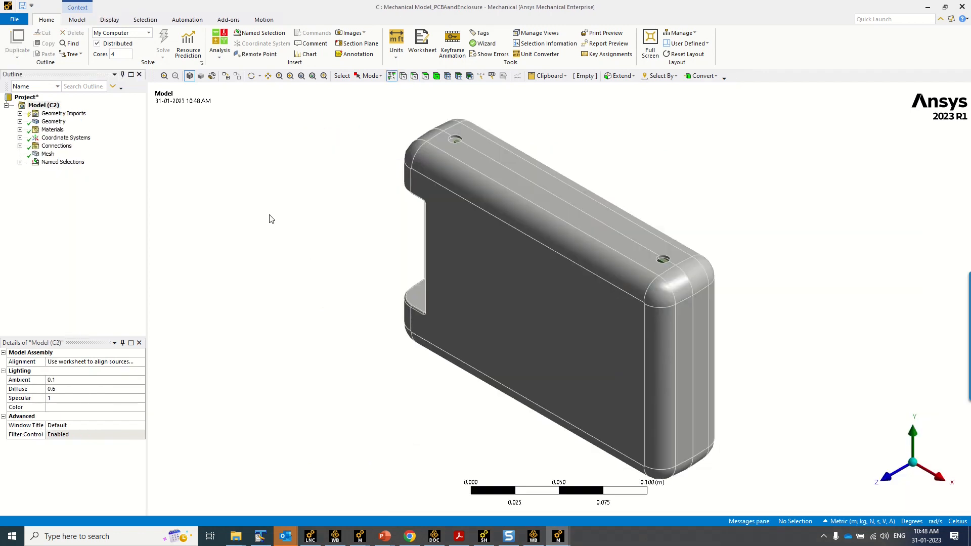
{"action": "middle_click_drag", "start_coordinate": [325, 322], "coordinate": [449, 201]}
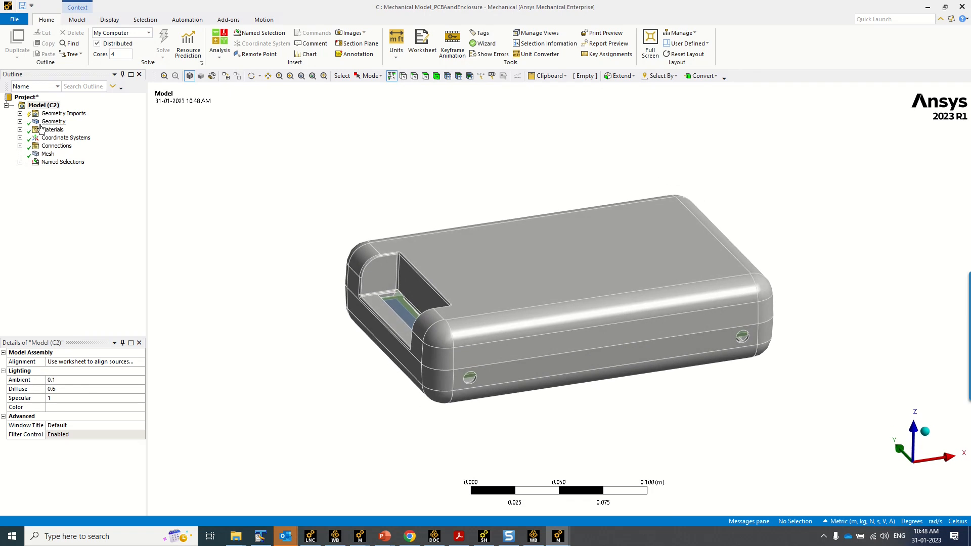
{"action": "middle_click_drag", "start_coordinate": [397, 319], "coordinate": [353, 299]}
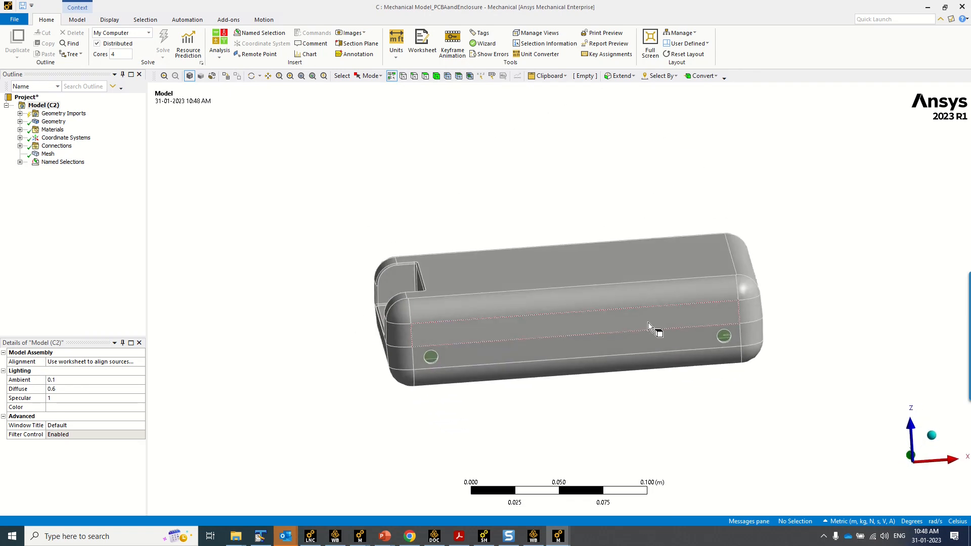
{"action": "middle_click_drag", "start_coordinate": [401, 349], "coordinate": [437, 360]}
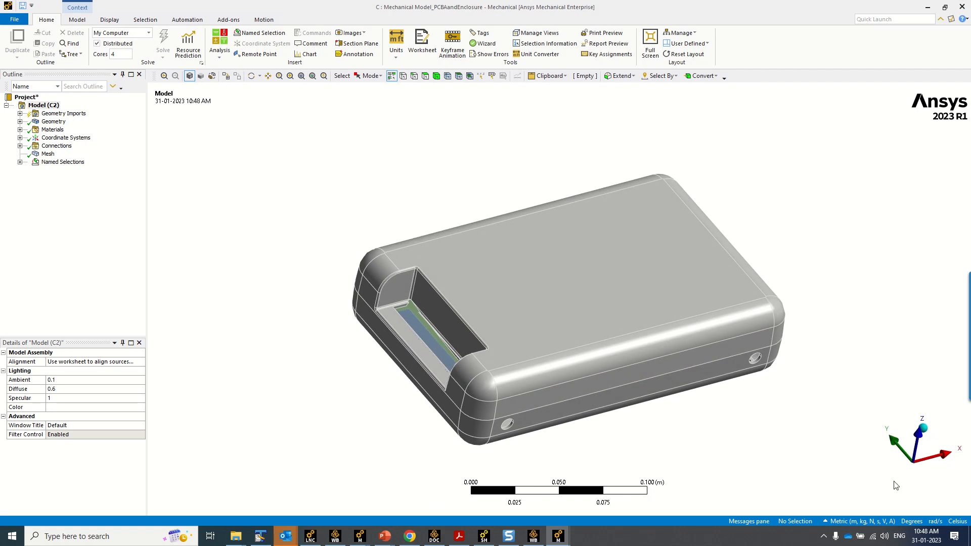
Cut a section plane lengthwise through the closed housing at mid-height and inspect the circuit board inside
{"action": "left_click", "coordinate": [928, 480]}
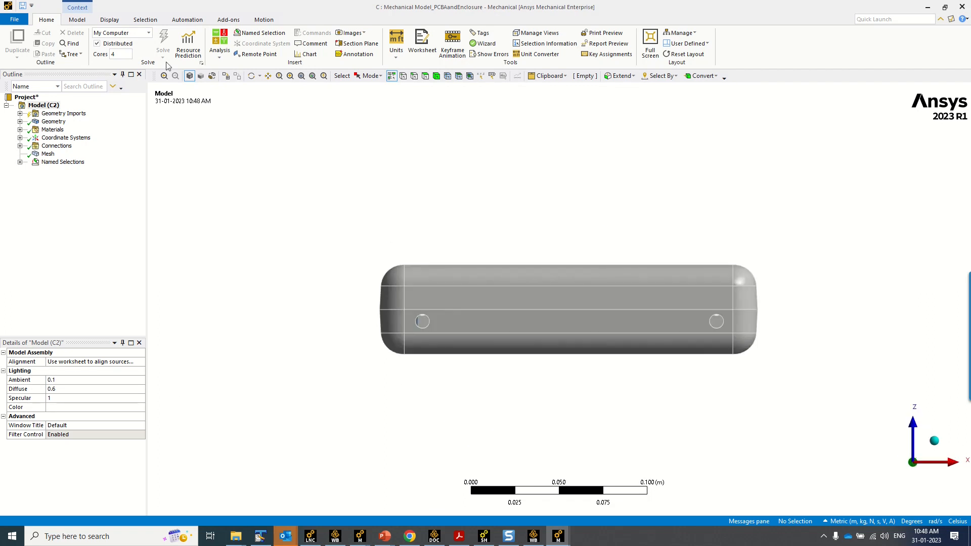
{"action": "left_click", "coordinate": [356, 44]}
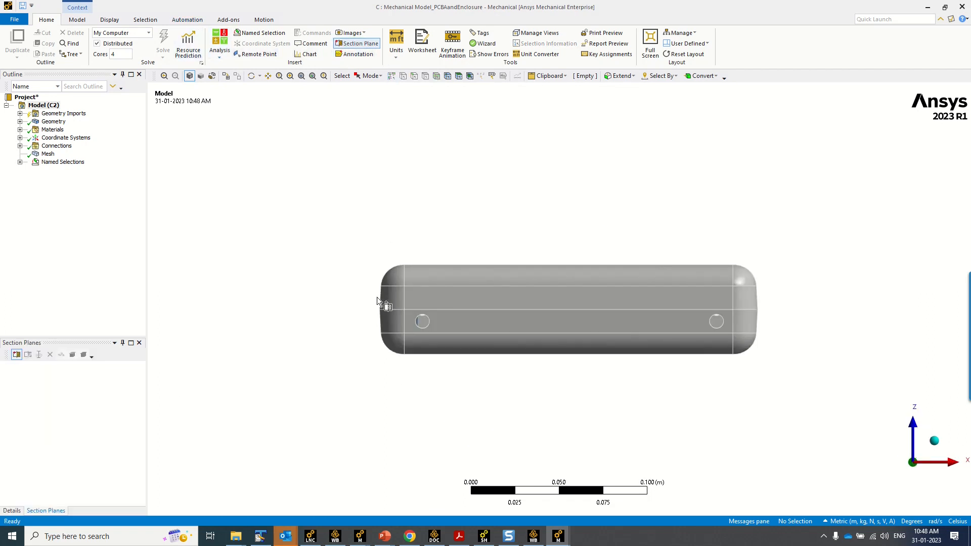
{"action": "left_click_drag", "start_coordinate": [363, 303], "coordinate": [594, 316]}
{"action": "left_click_drag", "start_coordinate": [569, 252], "coordinate": [585, 273]}
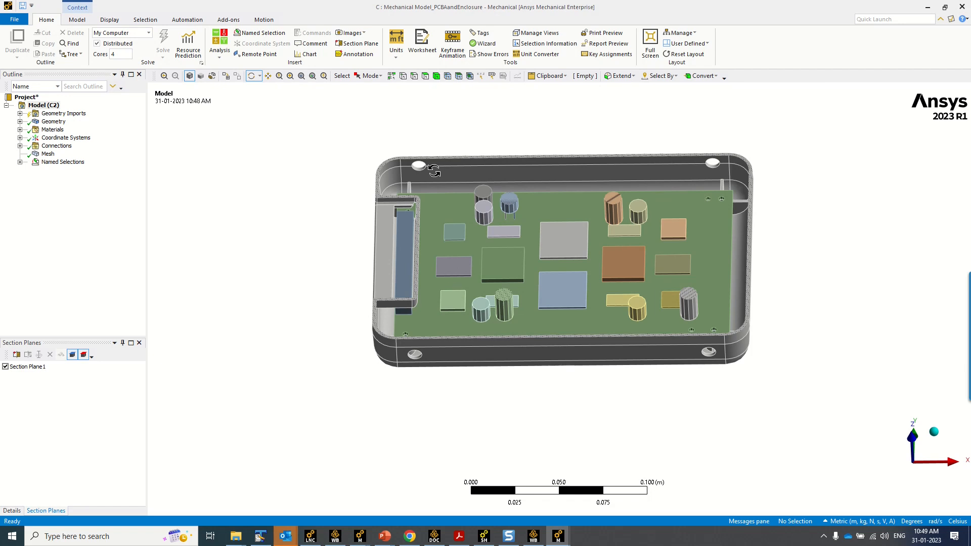
{"action": "left_click_drag", "start_coordinate": [454, 313], "coordinate": [463, 289]}
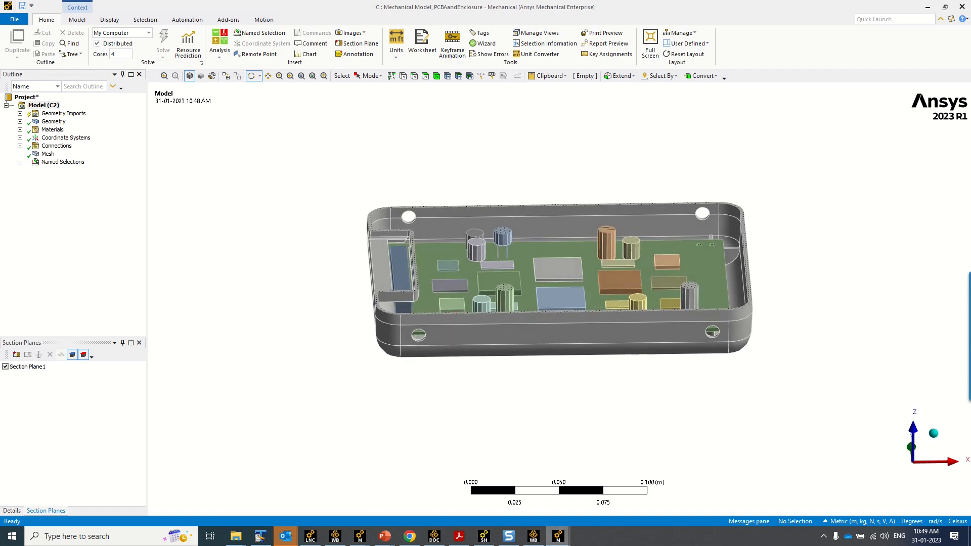
Switch to the Mechanical Model_Casing window and examine the meshed housing
{"action": "mouse_move", "coordinate": [562, 540]}
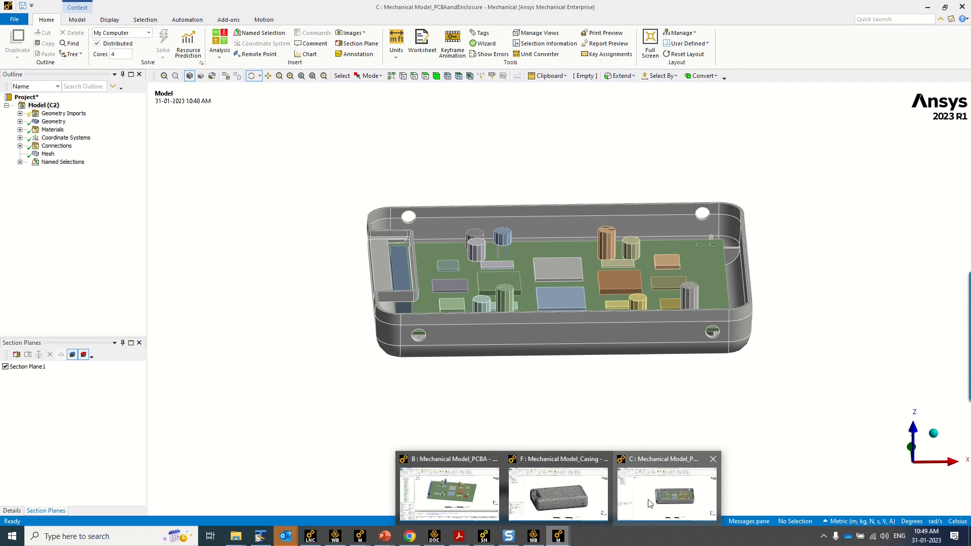
{"action": "left_click", "coordinate": [559, 501]}
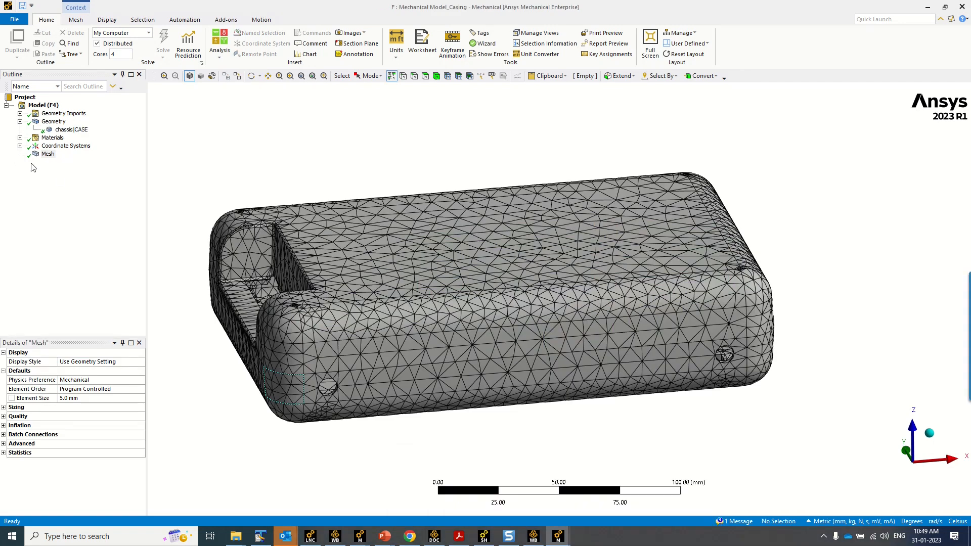
{"action": "middle_click_drag", "start_coordinate": [269, 253], "coordinate": [360, 309]}
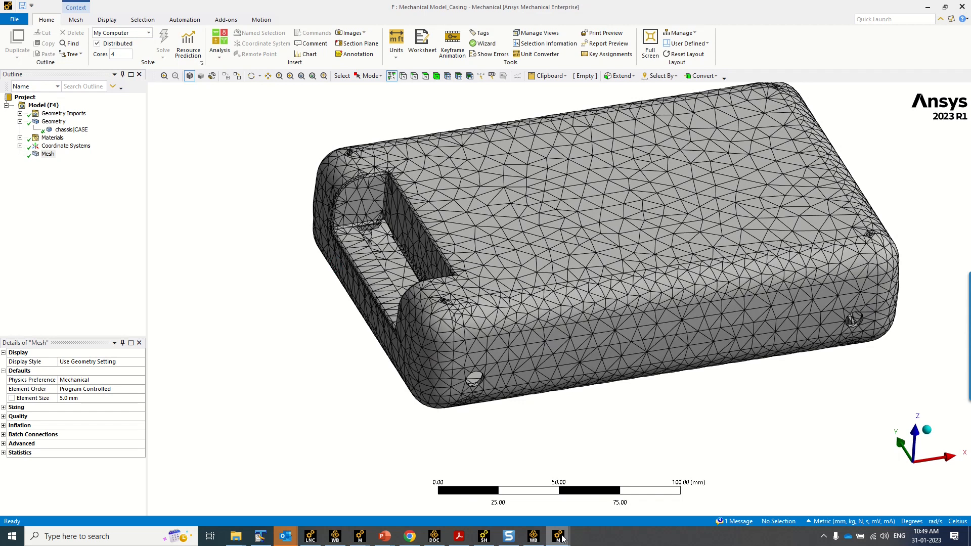
Switch to the Mechanical Model_PCBA window and examine where the Global Coordinate System's origin lies relative to the board thickness
{"action": "mouse_move", "coordinate": [565, 539]}
{"action": "left_click", "coordinate": [475, 498]}
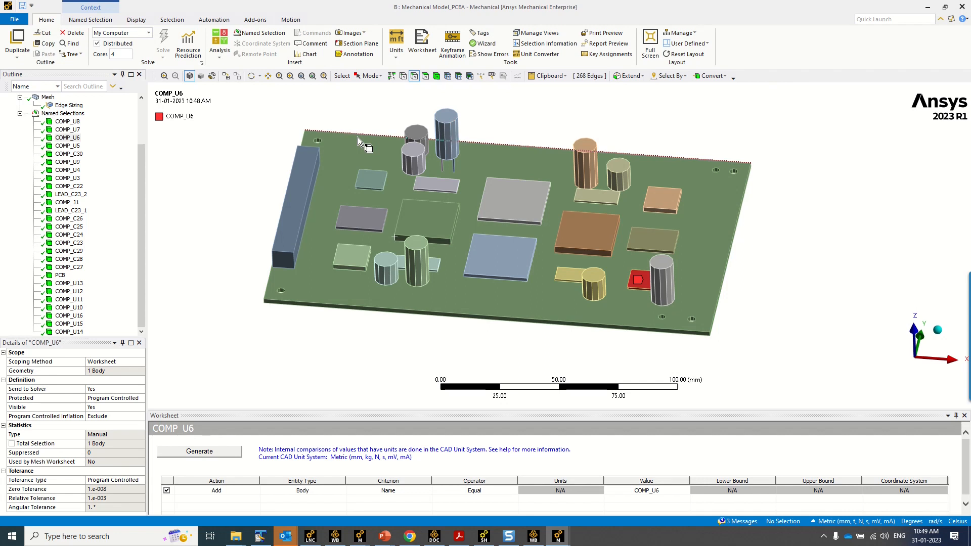
{"action": "scroll", "coordinate": [45, 165], "scroll_direction": "up", "scroll_amount": 3}
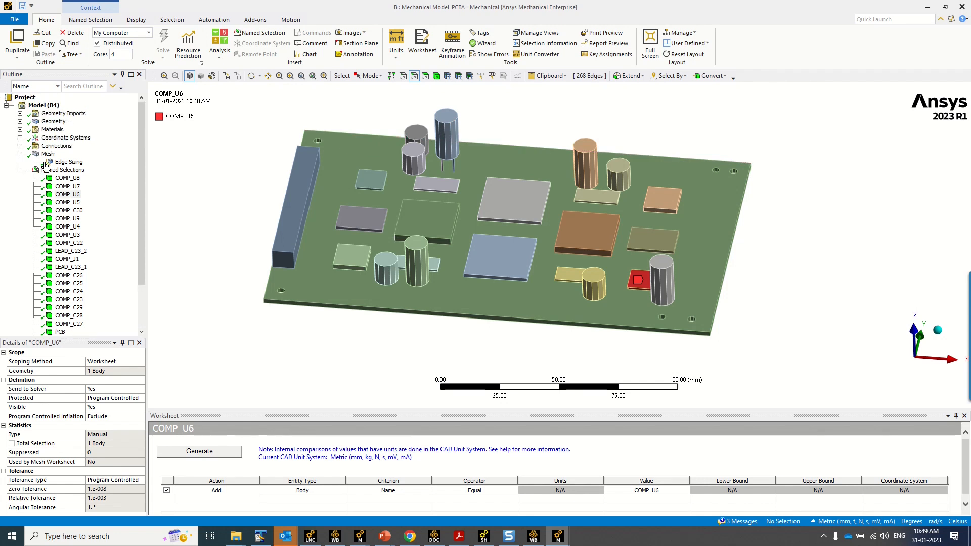
{"action": "left_click", "coordinate": [20, 138]}
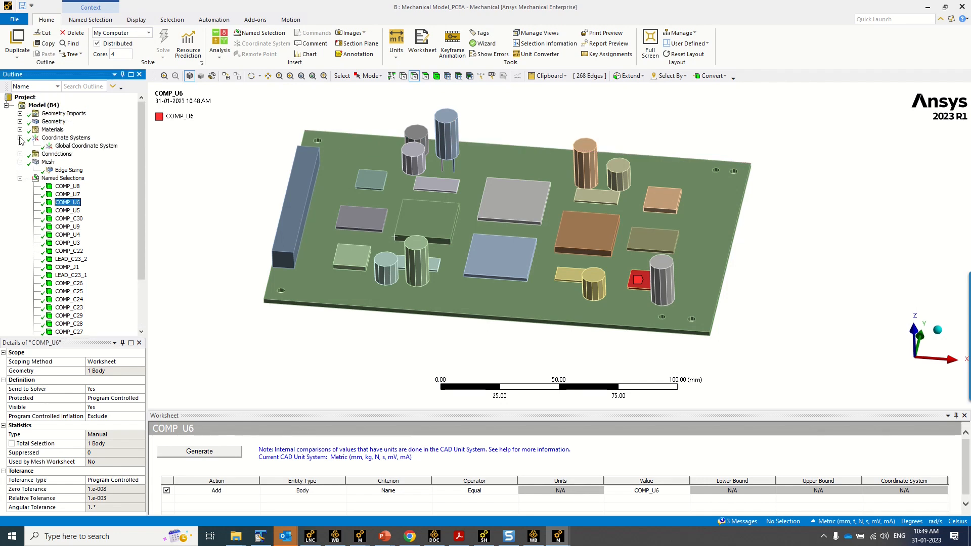
{"action": "left_click", "coordinate": [87, 147]}
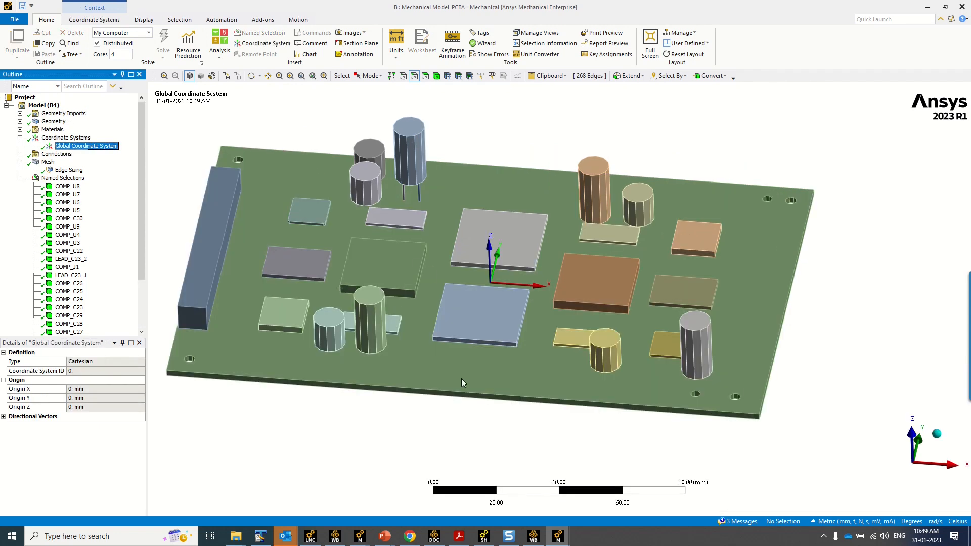
{"action": "scroll", "coordinate": [461, 383], "scroll_direction": "down", "scroll_amount": 4}
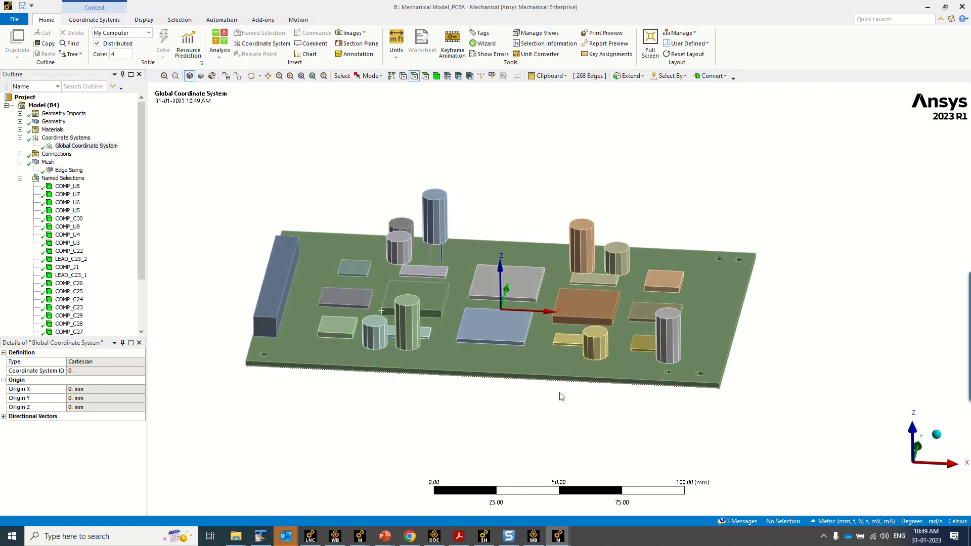
{"action": "left_click", "coordinate": [911, 472]}
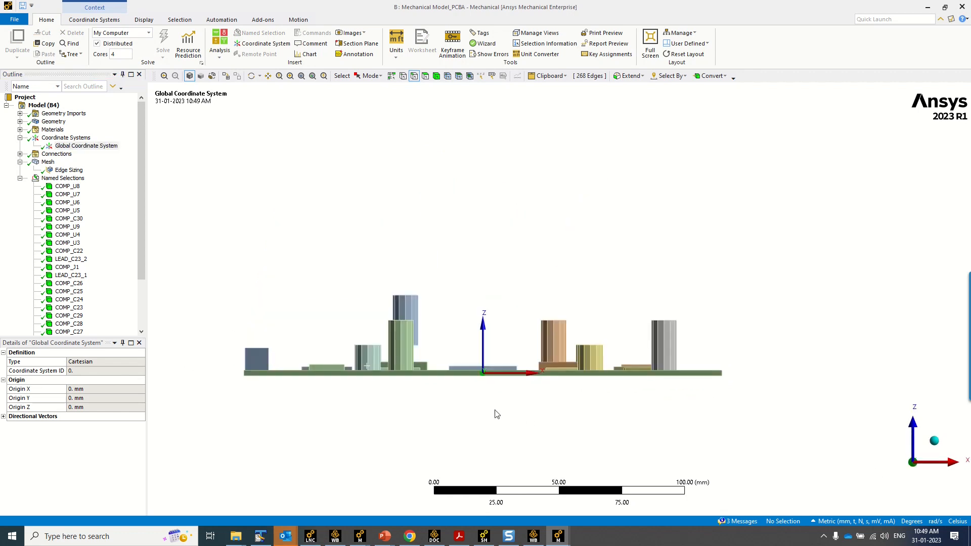
{"action": "scroll", "coordinate": [518, 347], "scroll_direction": "up", "scroll_amount": 5}
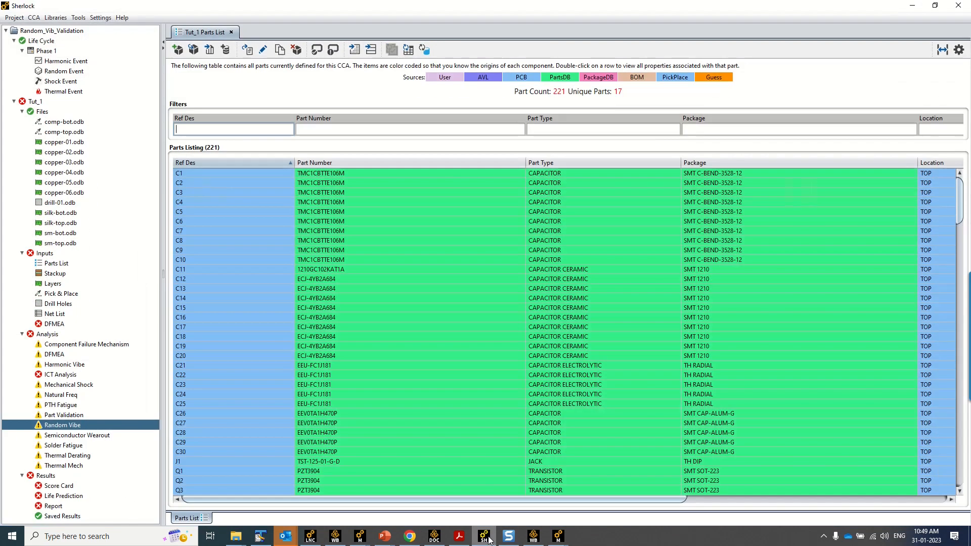
Open Tut_1's Layers view in Sherlock and compare its board axes with the Global Coordinate System in Mechanical Model_PCBA
{"action": "left_click", "coordinate": [484, 536]}
{"action": "double_click", "coordinate": [59, 286]}
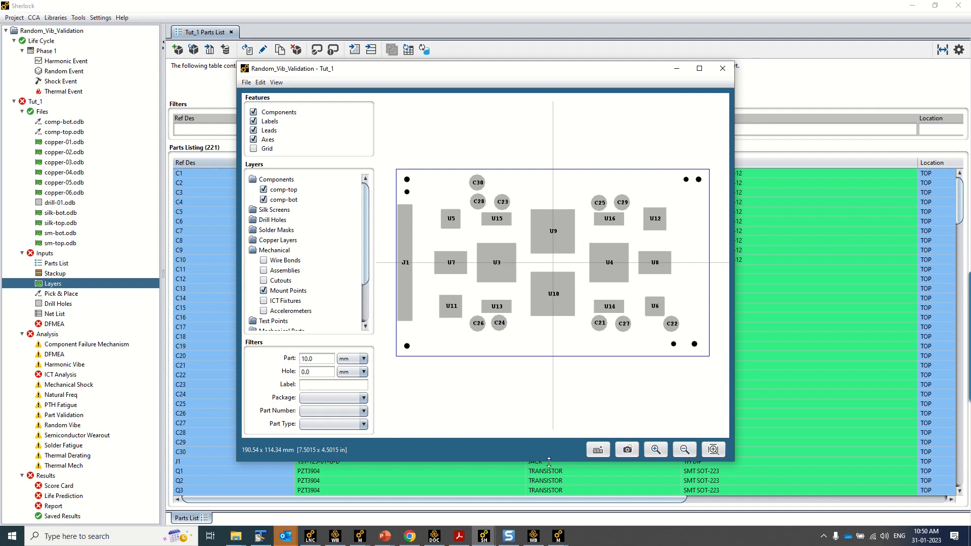
{"action": "mouse_move", "coordinate": [559, 541]}
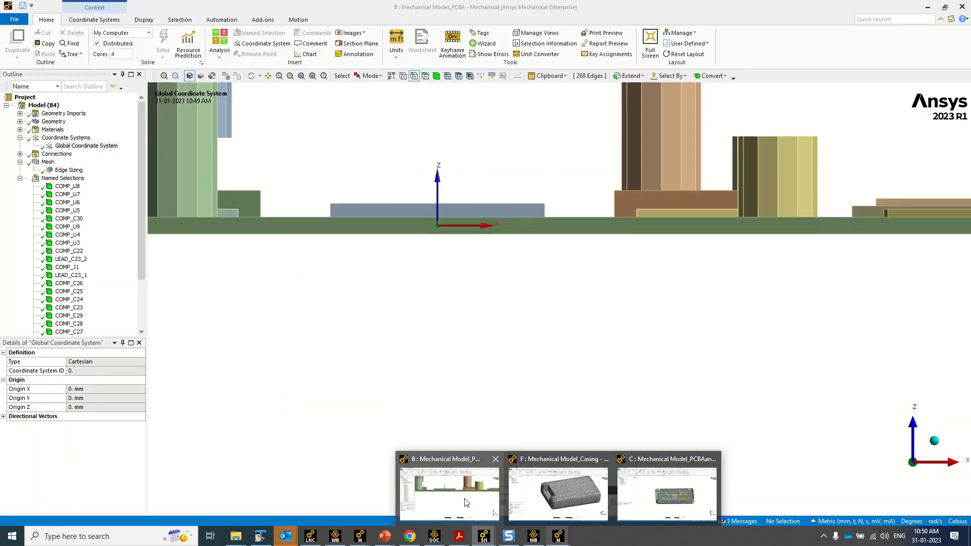
{"action": "left_click", "coordinate": [449, 493]}
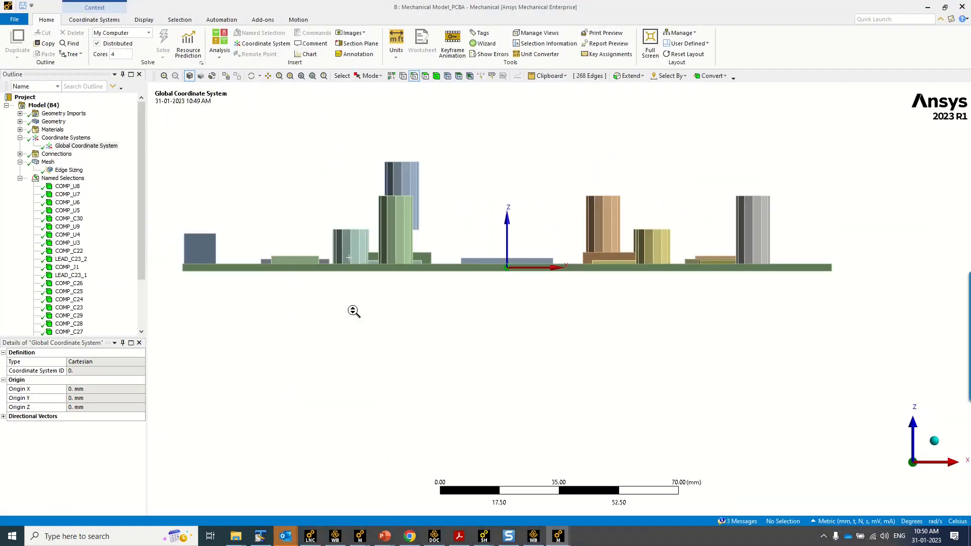
{"action": "scroll", "coordinate": [352, 311], "scroll_direction": "down", "scroll_amount": 2}
{"action": "middle_click_drag", "start_coordinate": [351, 310], "coordinate": [341, 331]}
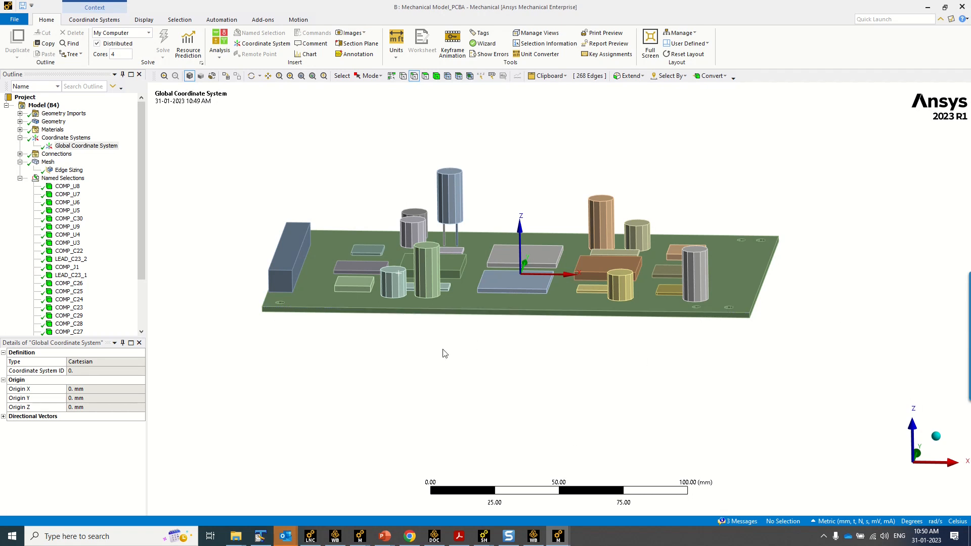
{"action": "left_click", "coordinate": [911, 470]}
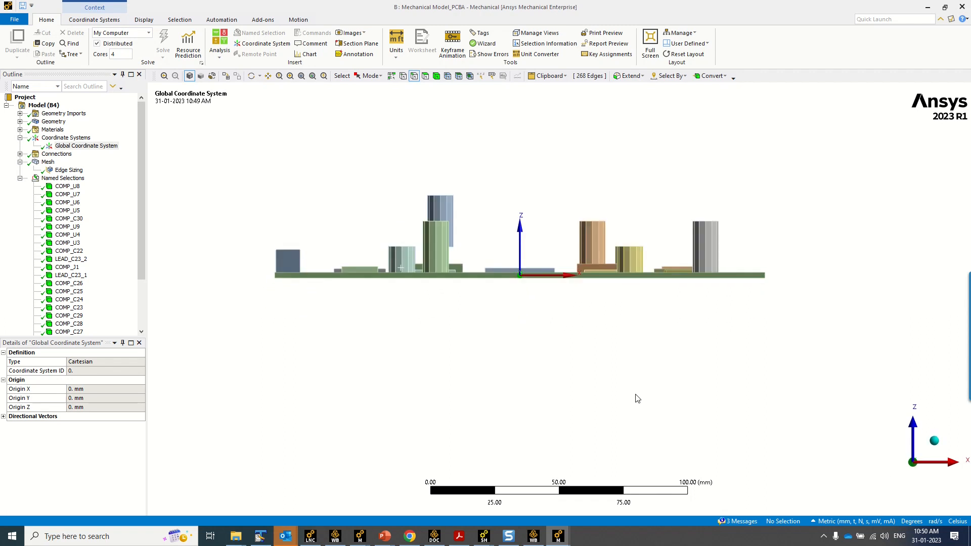
{"action": "scroll", "coordinate": [519, 302], "scroll_direction": "up", "scroll_amount": 5}
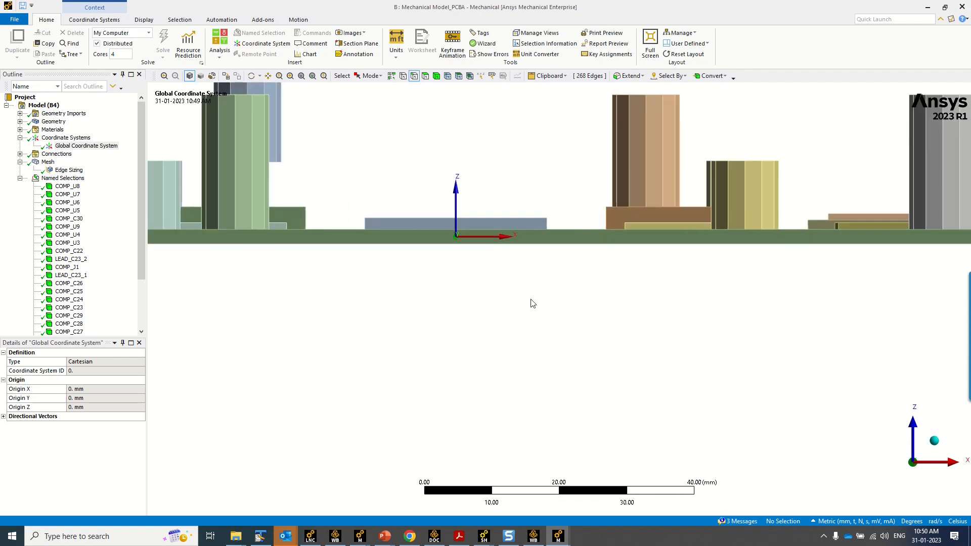
Review the Workbench project schematic and the side of the meshed housing in the Mechanical Model_Casing window
{"action": "left_click", "coordinate": [535, 537]}
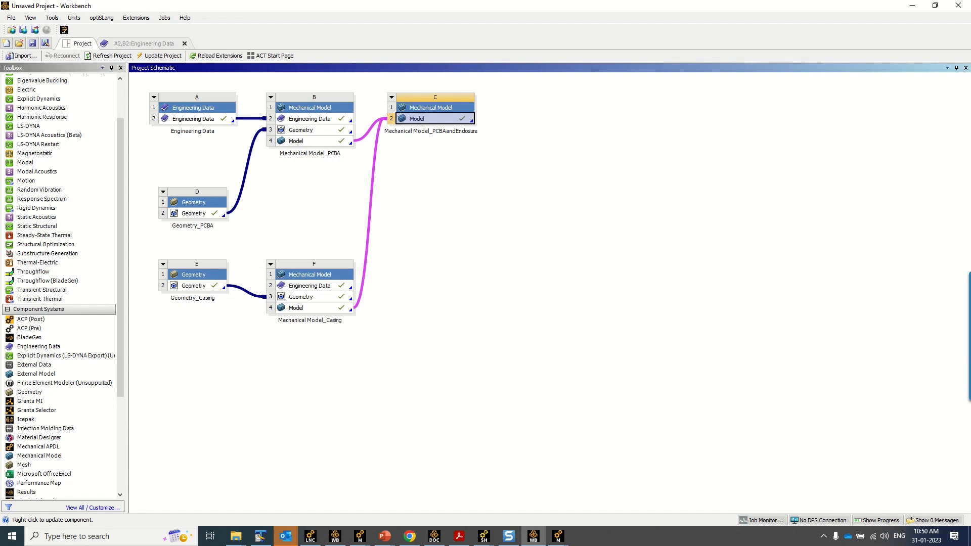
{"action": "mouse_move", "coordinate": [557, 541]}
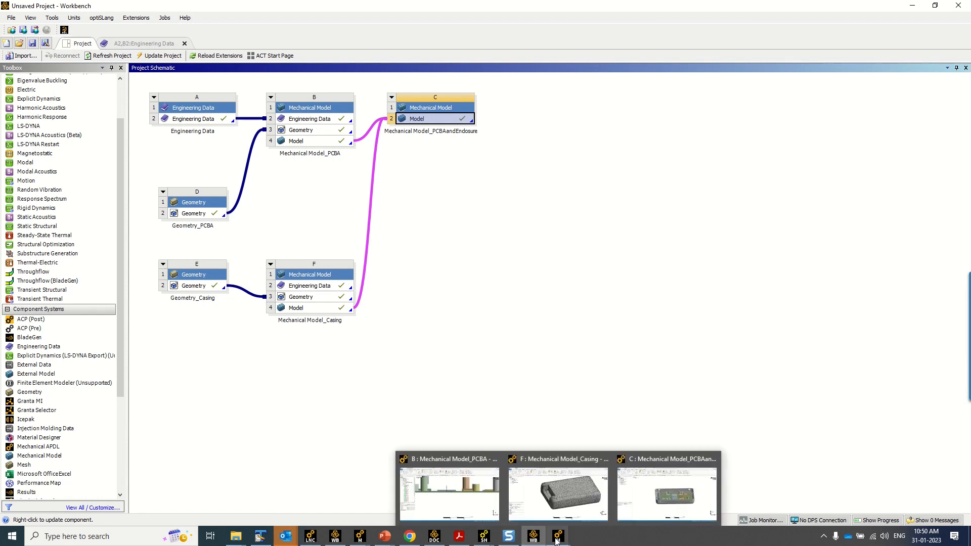
{"action": "left_click", "coordinate": [558, 490]}
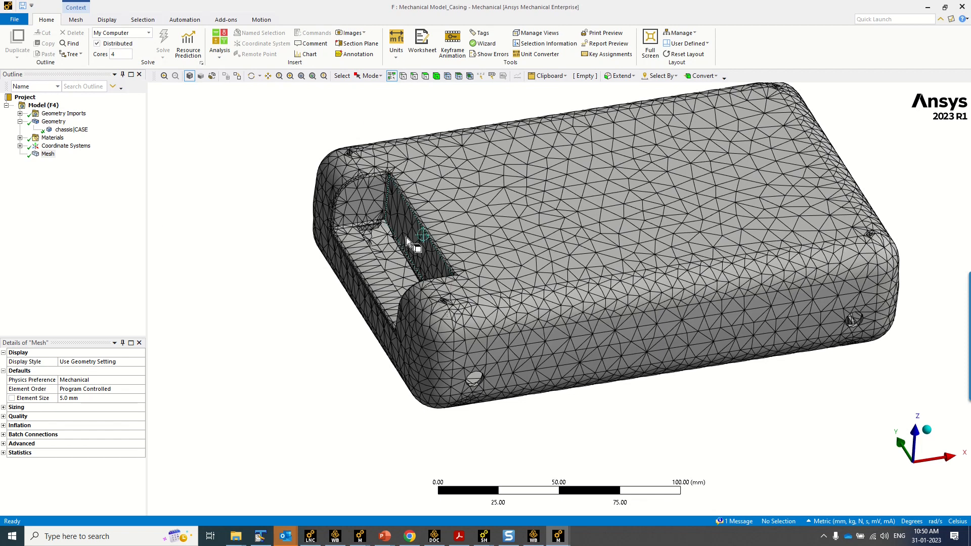
{"action": "middle_click_drag", "start_coordinate": [291, 258], "coordinate": [275, 234]}
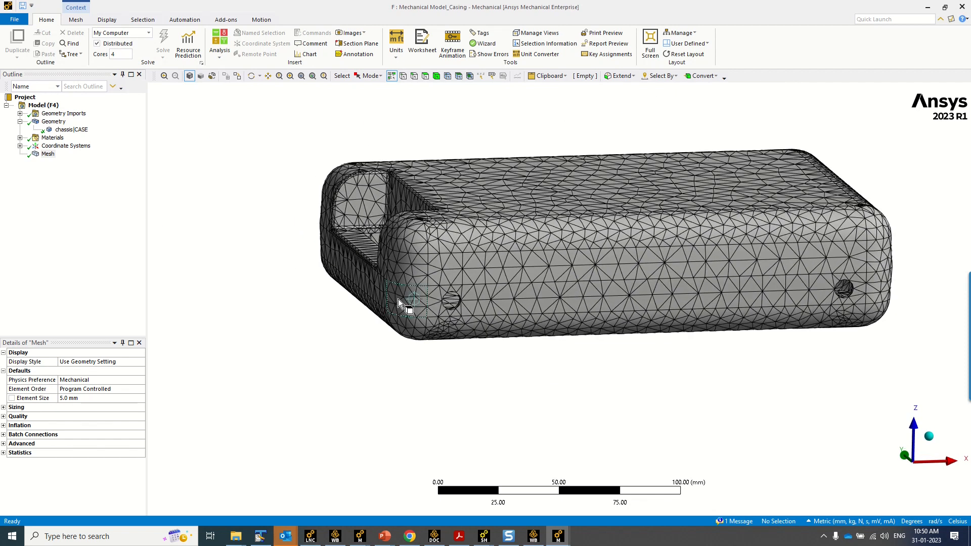
{"action": "mouse_move", "coordinate": [538, 541]}
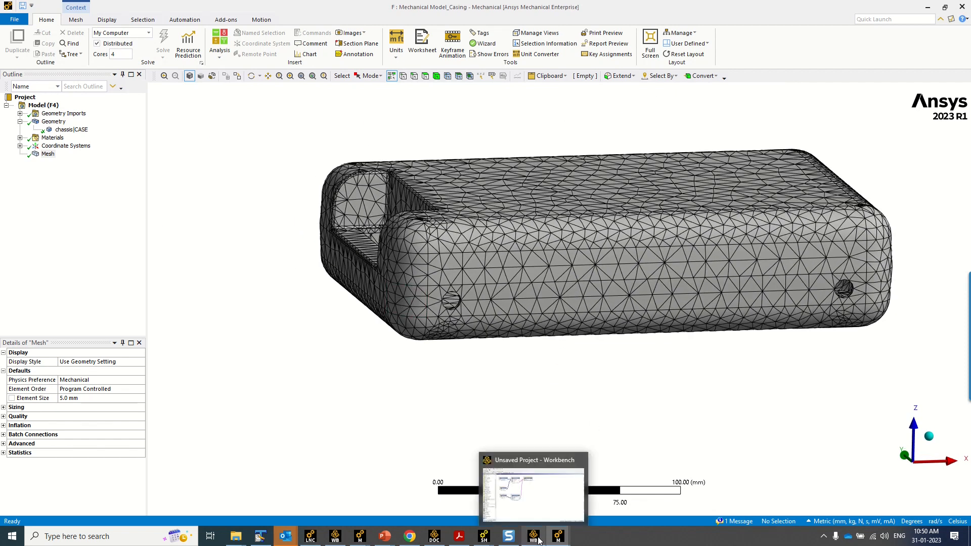
{"action": "left_click", "coordinate": [547, 498]}
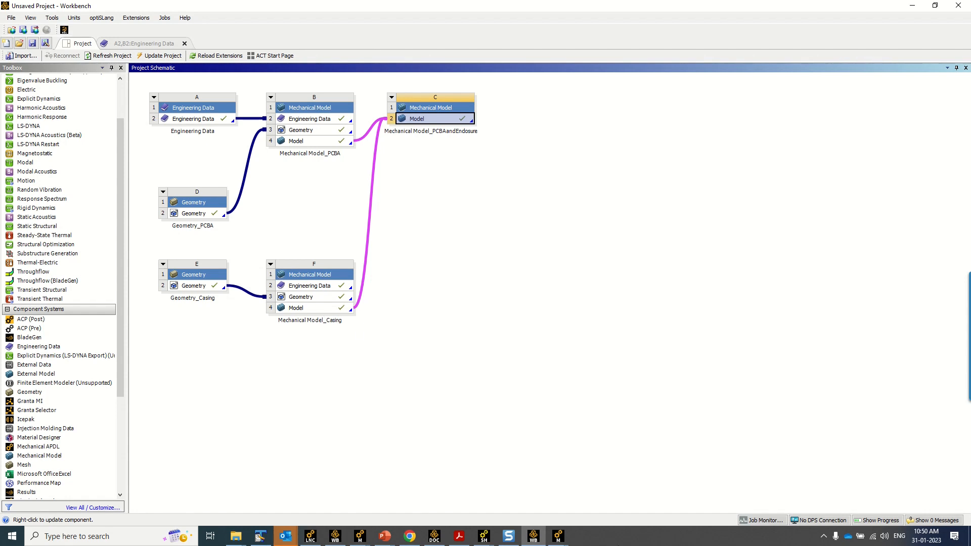
In the Mechanical Model_PCBAandEnclosure window, turn off Section Plane1, show the model details again, and expand the Geometry branch
{"action": "mouse_move", "coordinate": [557, 537]}
{"action": "left_click", "coordinate": [652, 499]}
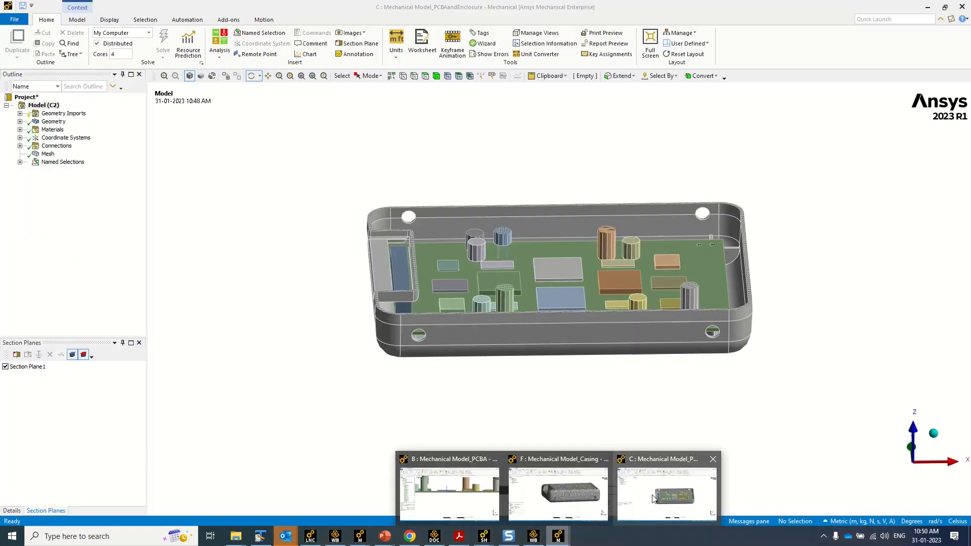
{"action": "left_click", "coordinate": [5, 366]}
{"action": "left_click", "coordinate": [12, 511]}
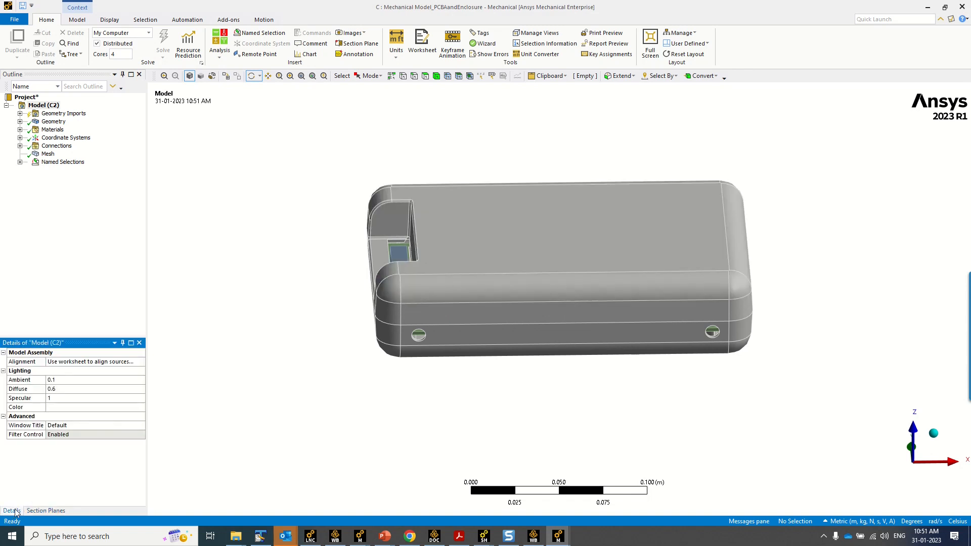
{"action": "left_click", "coordinate": [20, 122]}
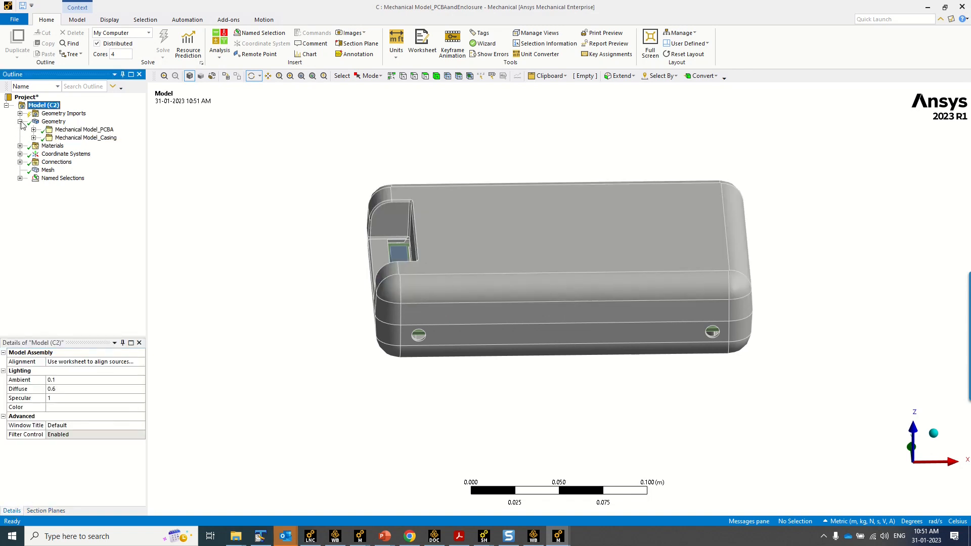
Make the chassis|CASE body under Mechanical Model_Casing editable by setting its Read Only transfer property to No
{"action": "left_click", "coordinate": [94, 131]}
{"action": "left_click", "coordinate": [102, 138]}
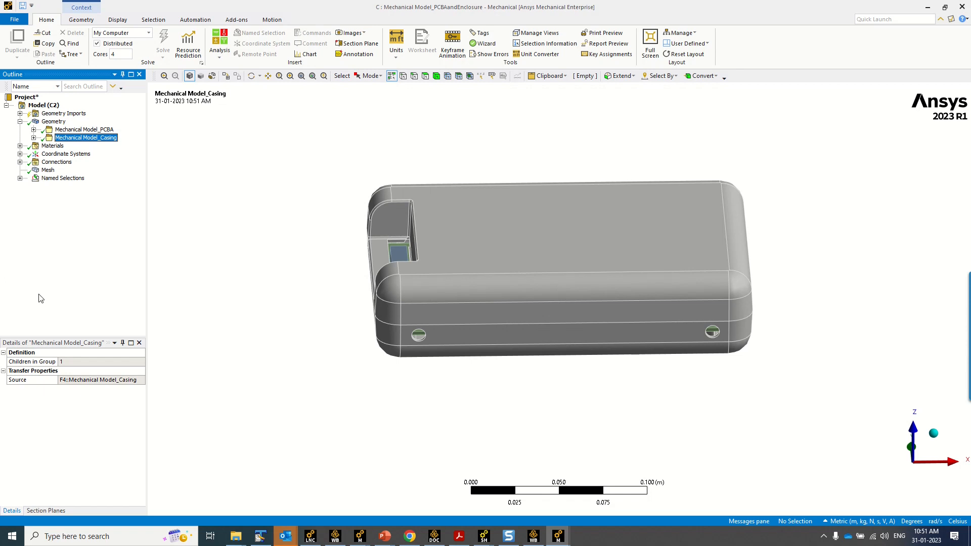
{"action": "left_click", "coordinate": [33, 138]}
{"action": "left_click", "coordinate": [106, 146]}
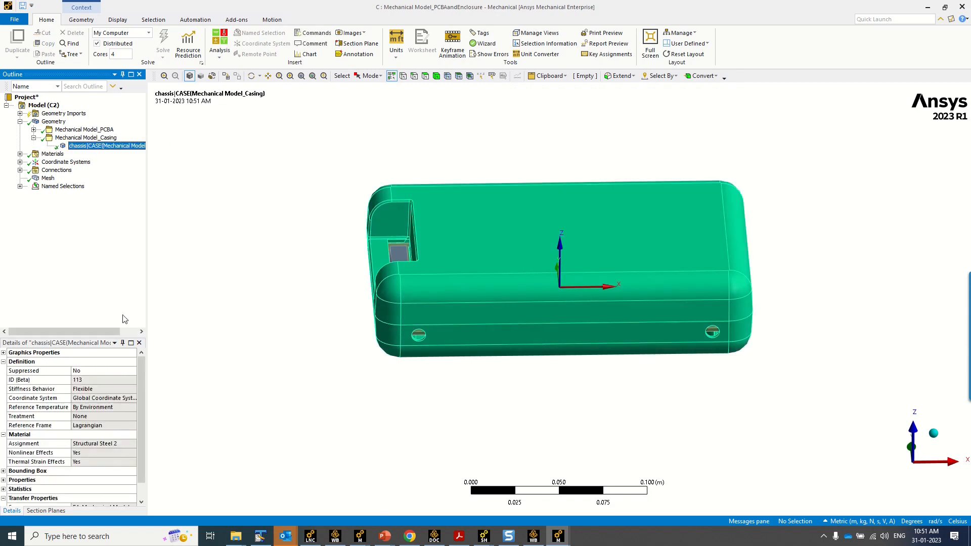
{"action": "scroll", "coordinate": [70, 472], "scroll_direction": "down", "scroll_amount": 1}
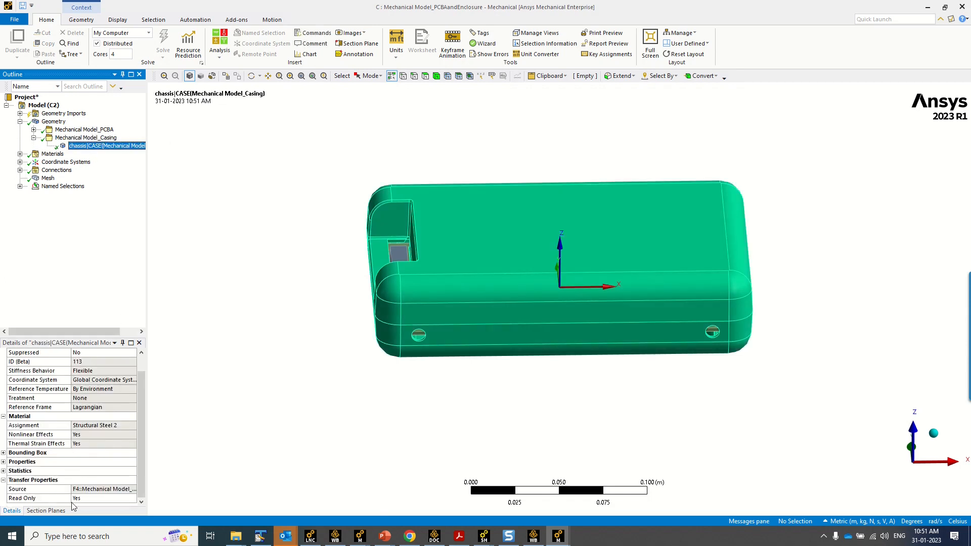
{"action": "left_click", "coordinate": [94, 499]}
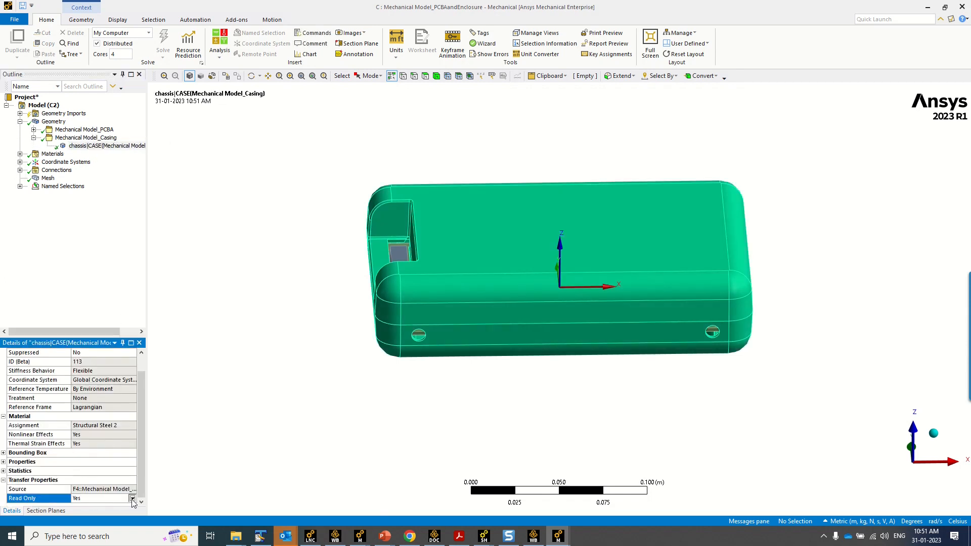
{"action": "left_click", "coordinate": [104, 499]}
{"action": "left_click", "coordinate": [112, 514]}
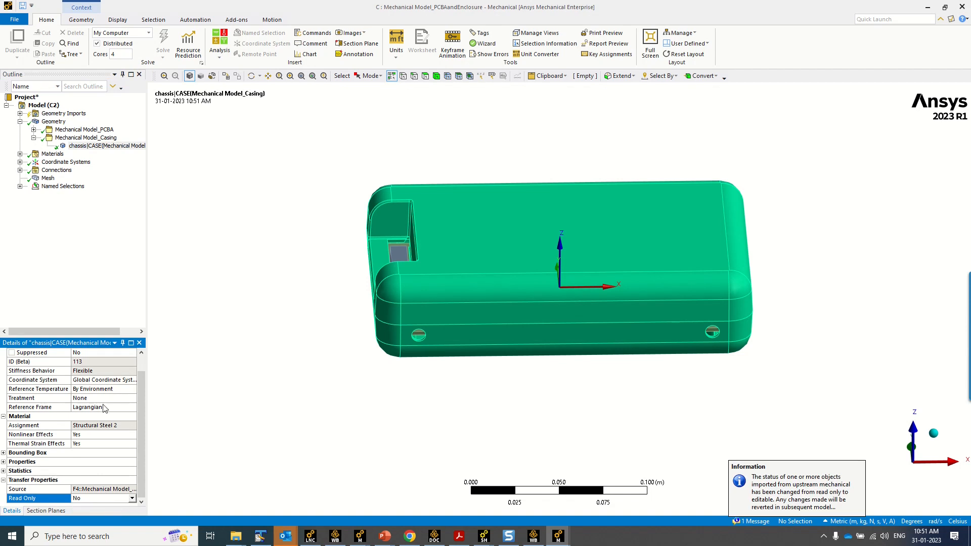
Set the chassis|CASE body's transparency to 0.25 and inspect the board inside the housing
{"action": "scroll", "coordinate": [62, 388], "scroll_direction": "up", "scroll_amount": 1}
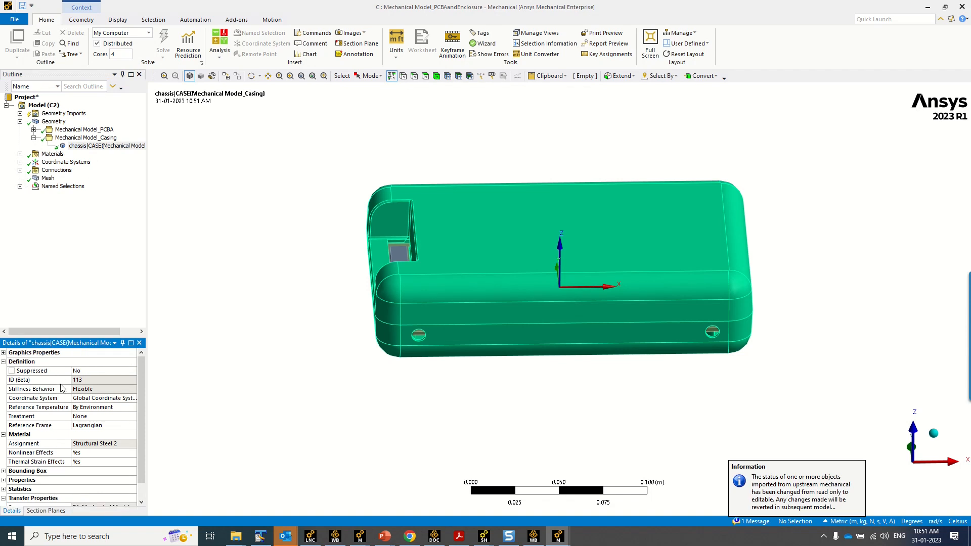
{"action": "left_click", "coordinate": [4, 353]}
{"action": "left_click", "coordinate": [99, 390]}
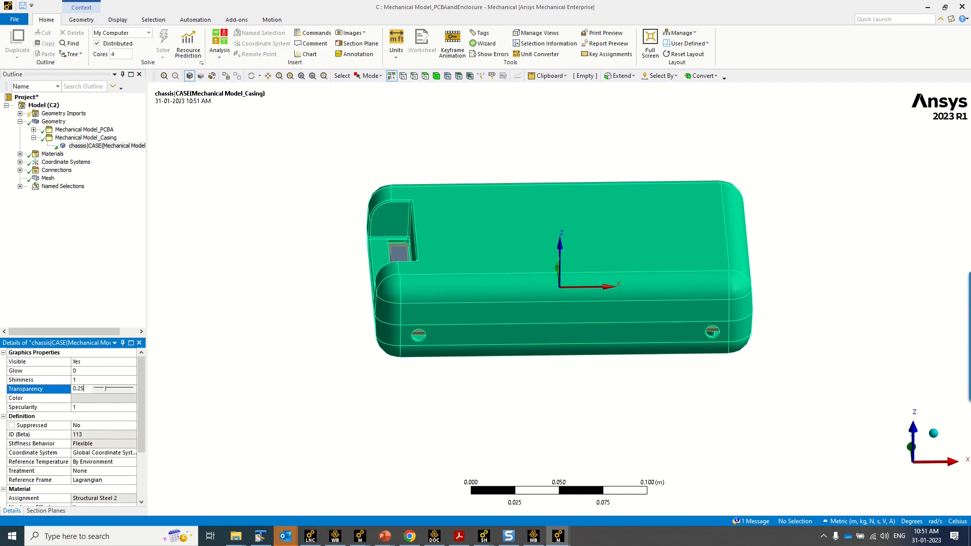
{"action": "key", "text": "Return"}
{"action": "left_click", "coordinate": [53, 122]}
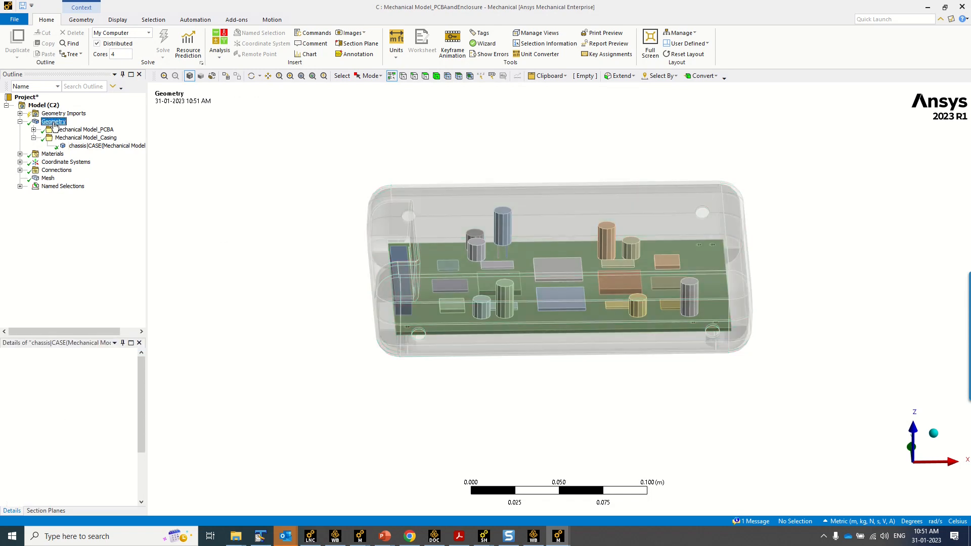
{"action": "middle_click_drag", "start_coordinate": [336, 321], "coordinate": [403, 360]}
{"action": "scroll", "coordinate": [403, 361], "scroll_direction": "up", "scroll_amount": 3}
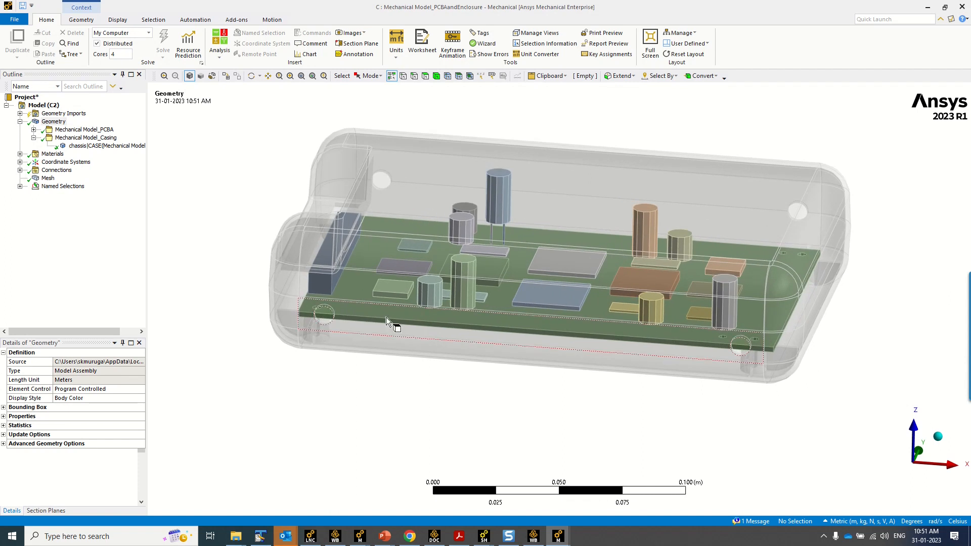
{"action": "middle_click_drag", "start_coordinate": [365, 301], "coordinate": [343, 366]}
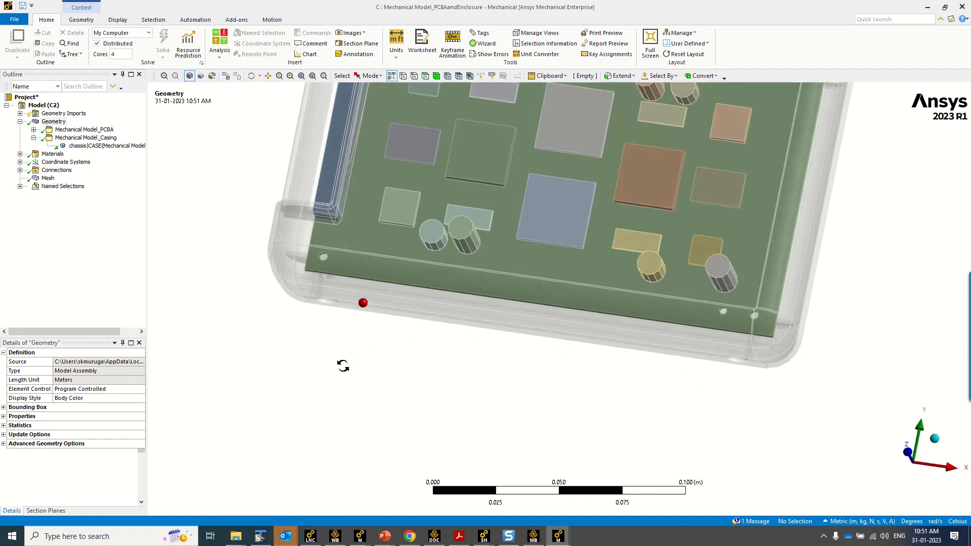
{"action": "scroll", "coordinate": [274, 345], "scroll_direction": "down", "scroll_amount": 2}
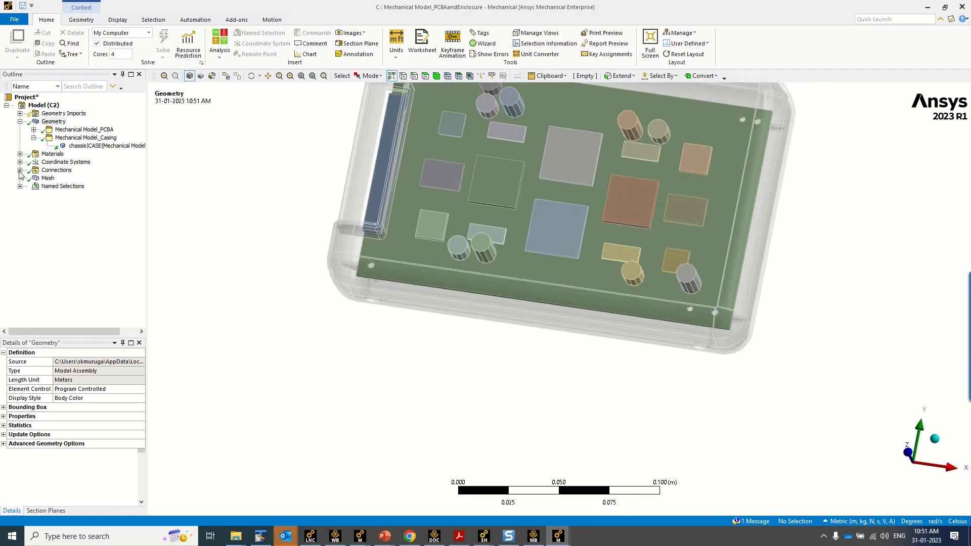
In the Mechanical Model_PCBA window, list the contacts and examine the first Contact Region between COMP_C22 and the PCB
{"action": "mouse_move", "coordinate": [557, 536]}
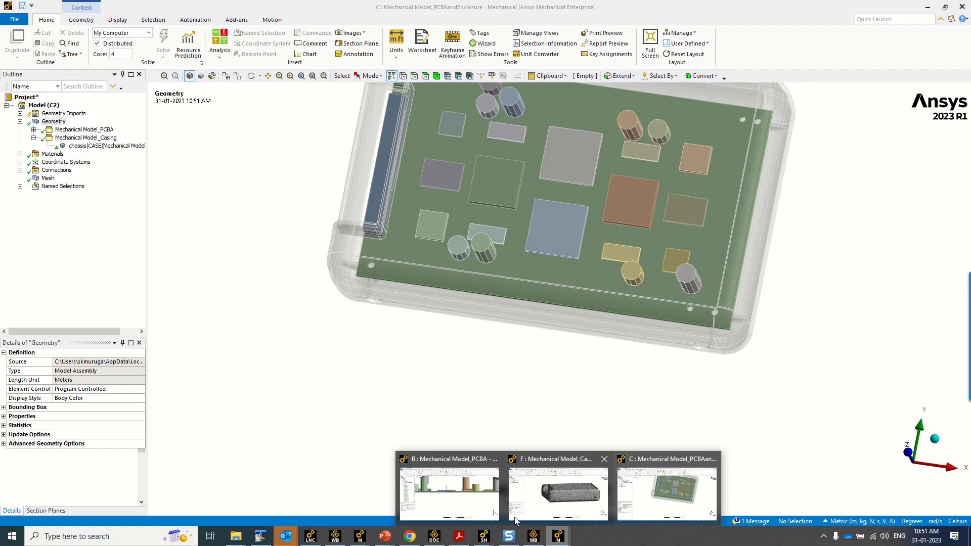
{"action": "left_click", "coordinate": [474, 513]}
{"action": "middle_click_drag", "start_coordinate": [355, 272], "coordinate": [351, 302]}
{"action": "scroll", "coordinate": [352, 302], "scroll_direction": "up", "scroll_amount": 1}
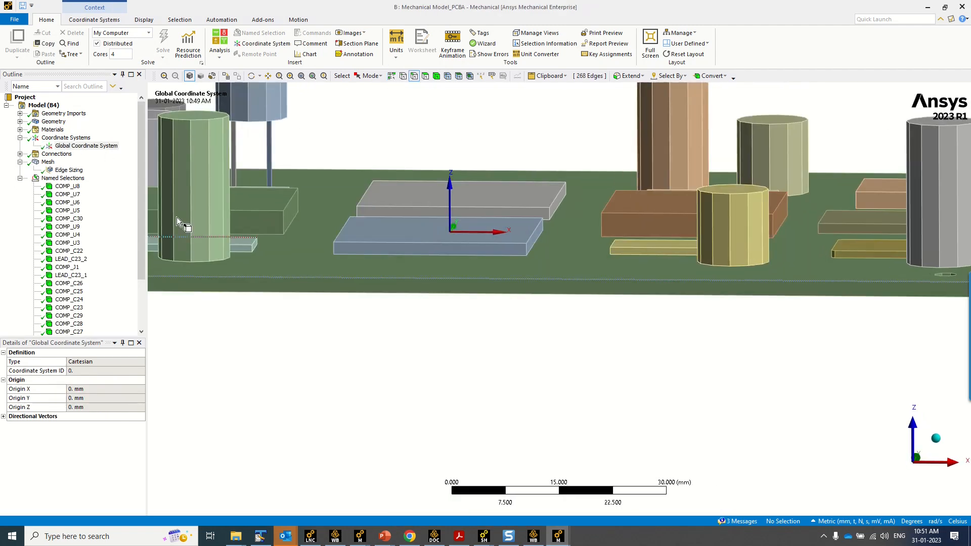
{"action": "left_click", "coordinate": [20, 154]}
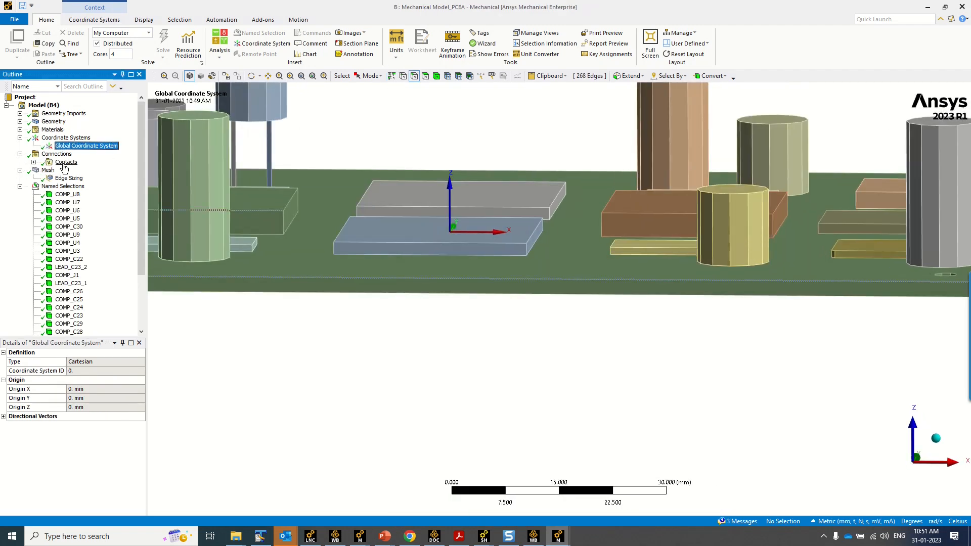
{"action": "left_click", "coordinate": [34, 162]}
{"action": "left_click", "coordinate": [101, 122]}
{"action": "scroll", "coordinate": [393, 360], "scroll_direction": "down", "scroll_amount": 5}
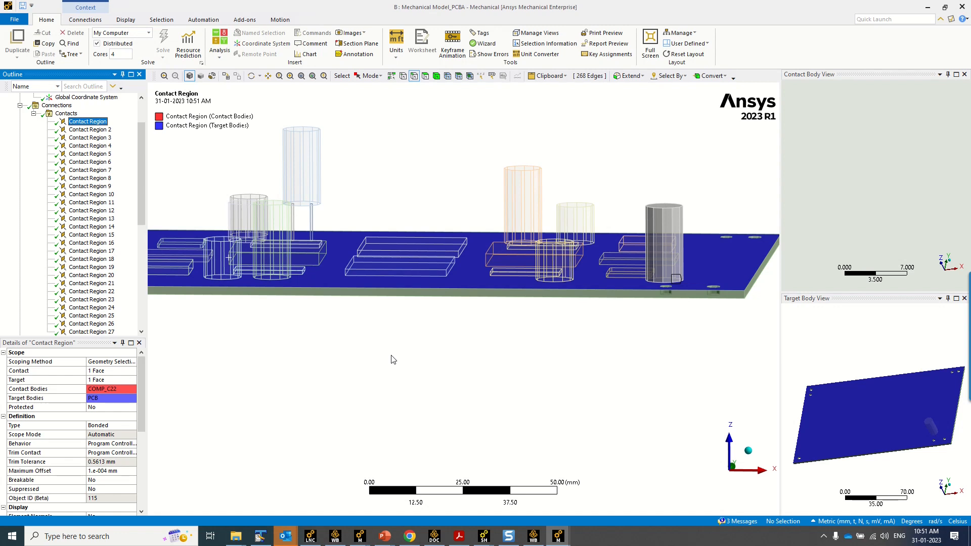
{"action": "middle_click_drag", "start_coordinate": [399, 329], "coordinate": [372, 355]}
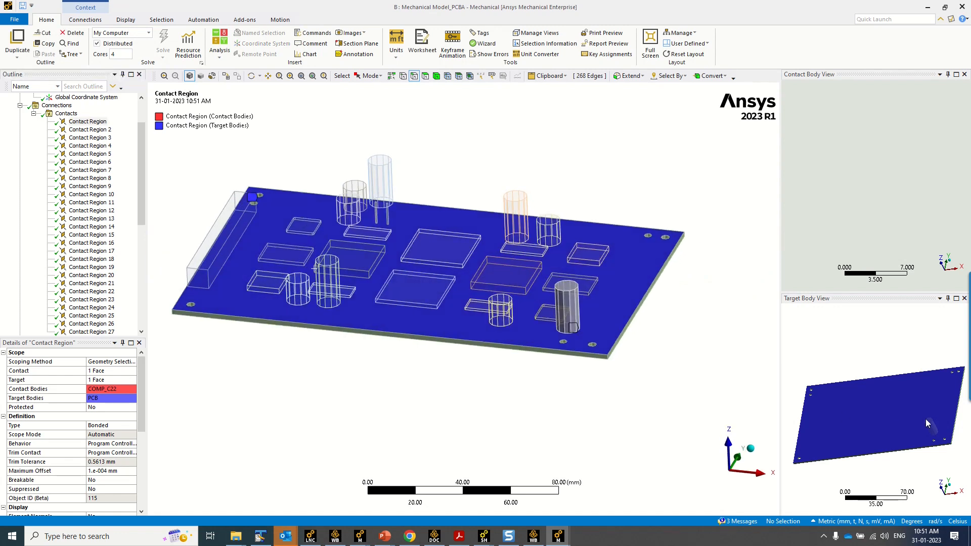
{"action": "mouse_move", "coordinate": [926, 420]}
{"action": "middle_mouse_down"}
{"action": "mouse_move", "coordinate": [951, 441]}
{"action": "mouse_move", "coordinate": [936, 411]}
{"action": "middle_mouse_up"}
{"action": "scroll", "coordinate": [887, 212], "scroll_direction": "down", "scroll_amount": 8}
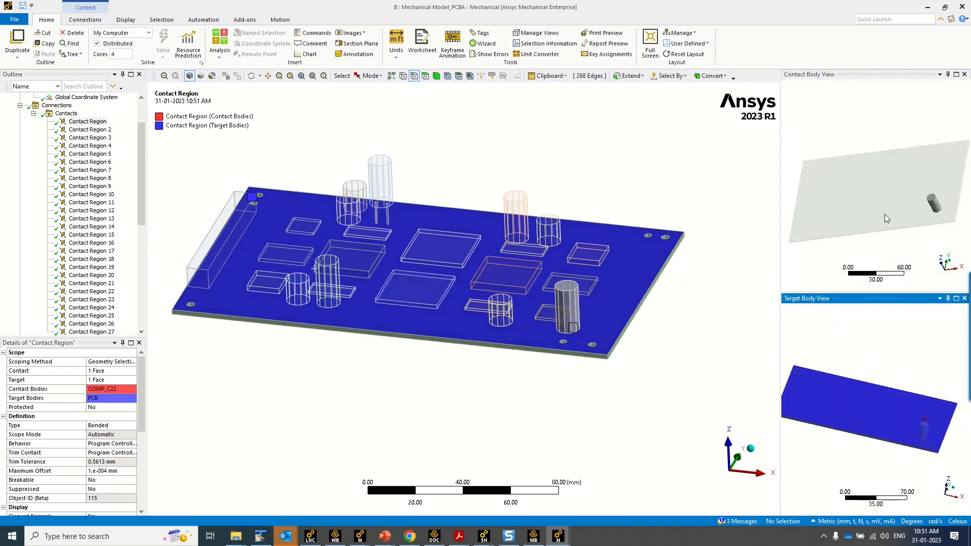
{"action": "middle_click_drag", "start_coordinate": [885, 214], "coordinate": [927, 141]}
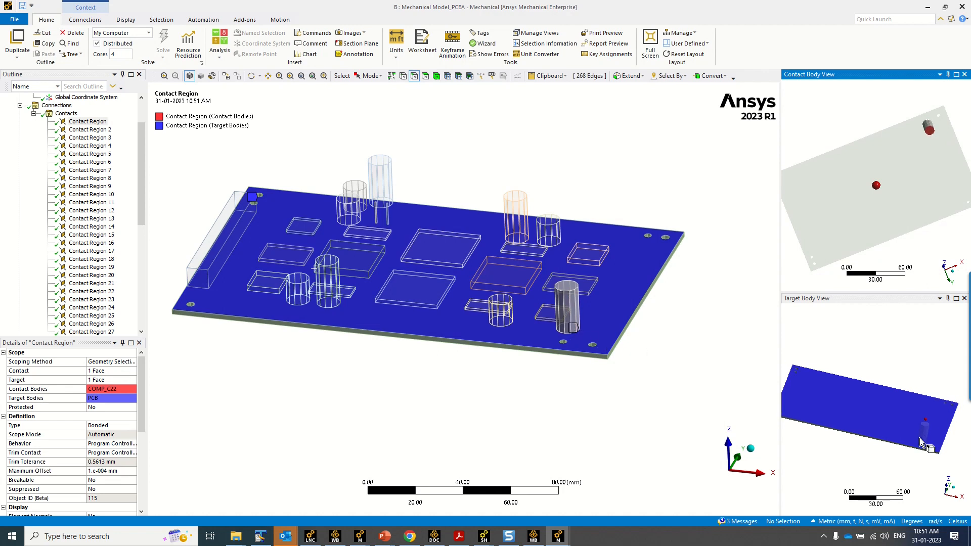
Review a sample of the other board contacts, including Contact Region 11, Contact Region 15 and Contact Region 27
{"action": "left_click", "coordinate": [88, 146]}
{"action": "left_click", "coordinate": [90, 170]}
{"action": "left_click", "coordinate": [99, 203]}
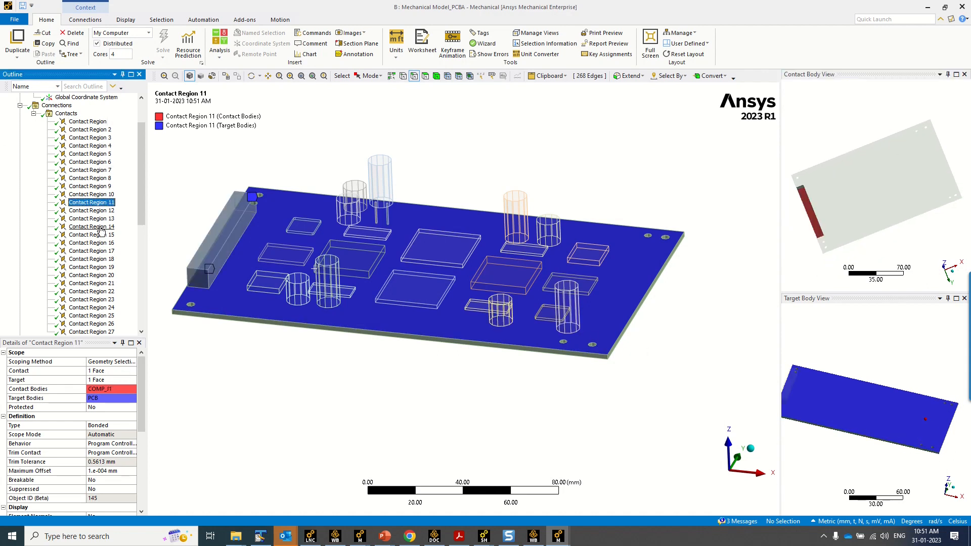
{"action": "left_click", "coordinate": [99, 235]}
{"action": "scroll", "coordinate": [99, 263], "scroll_direction": "down", "scroll_amount": 4}
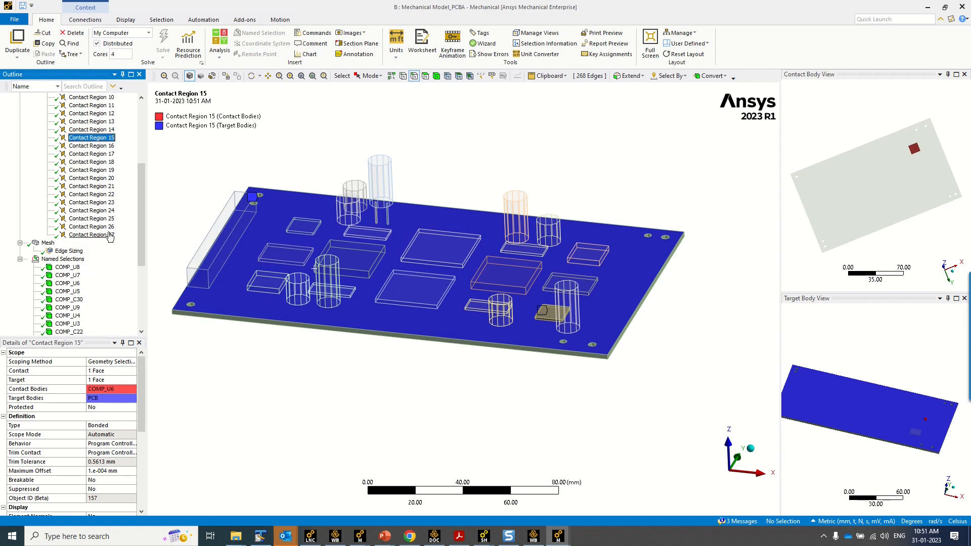
{"action": "left_click", "coordinate": [96, 235]}
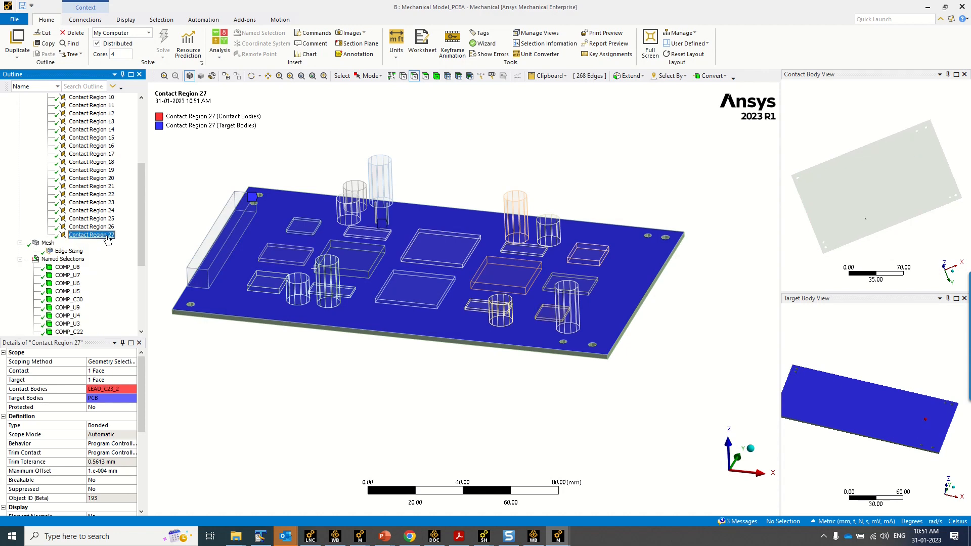
Examine the C23 lead contacts up close and step back through Contact Region 26 to Contact Region 24
{"action": "scroll", "coordinate": [326, 231], "scroll_direction": "up", "scroll_amount": 2}
{"action": "middle_click_drag", "start_coordinate": [327, 211], "coordinate": [589, 344], "text": "ctrl"}
{"action": "scroll", "coordinate": [534, 323], "scroll_direction": "up", "scroll_amount": 3}
{"action": "left_click", "coordinate": [95, 229]}
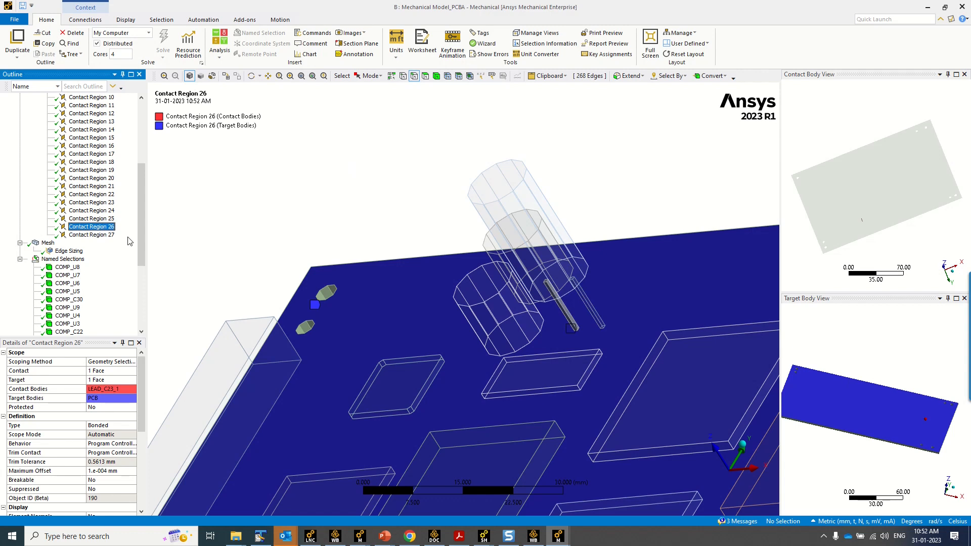
{"action": "left_click", "coordinate": [115, 218]}
{"action": "left_click", "coordinate": [106, 211]}
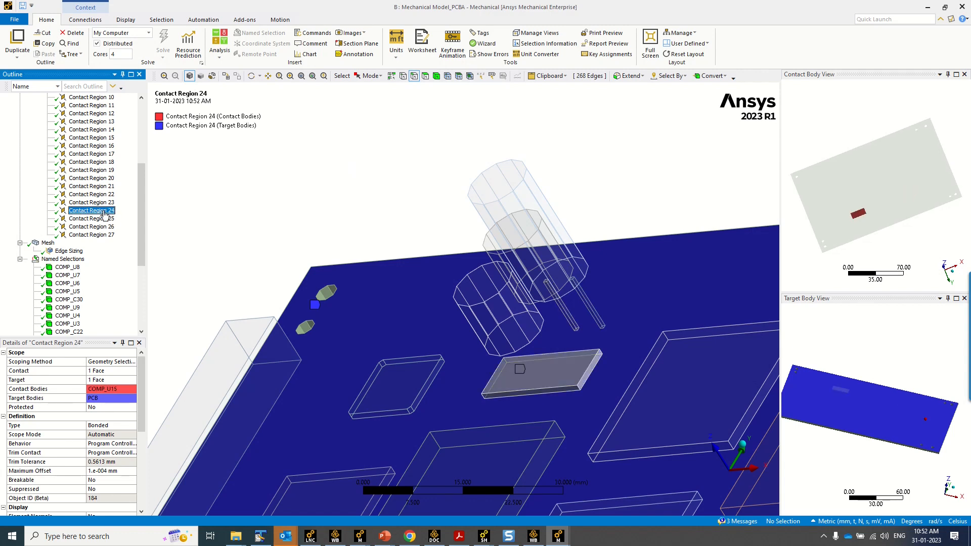
{"action": "scroll", "coordinate": [527, 386], "scroll_direction": "down", "scroll_amount": 5}
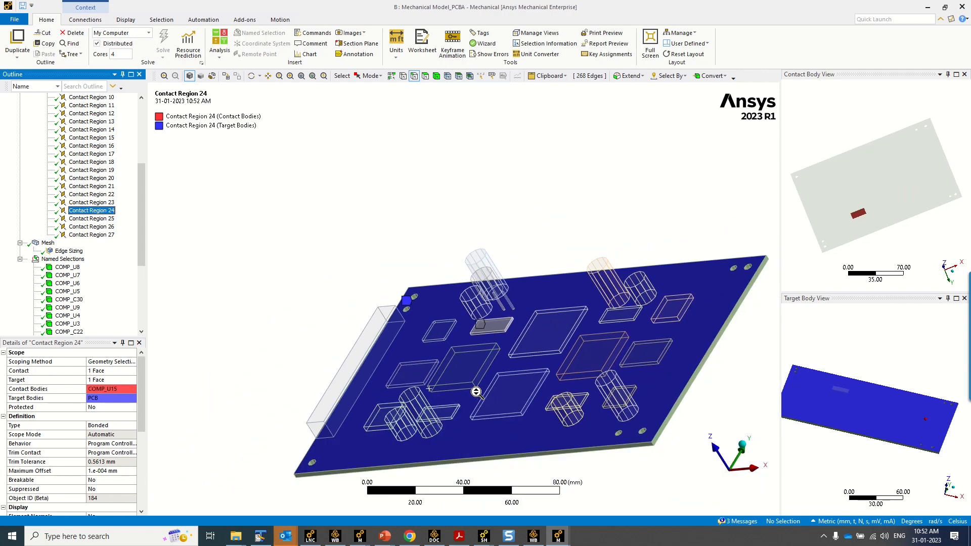
{"action": "middle_click_drag", "start_coordinate": [450, 388], "coordinate": [514, 364]}
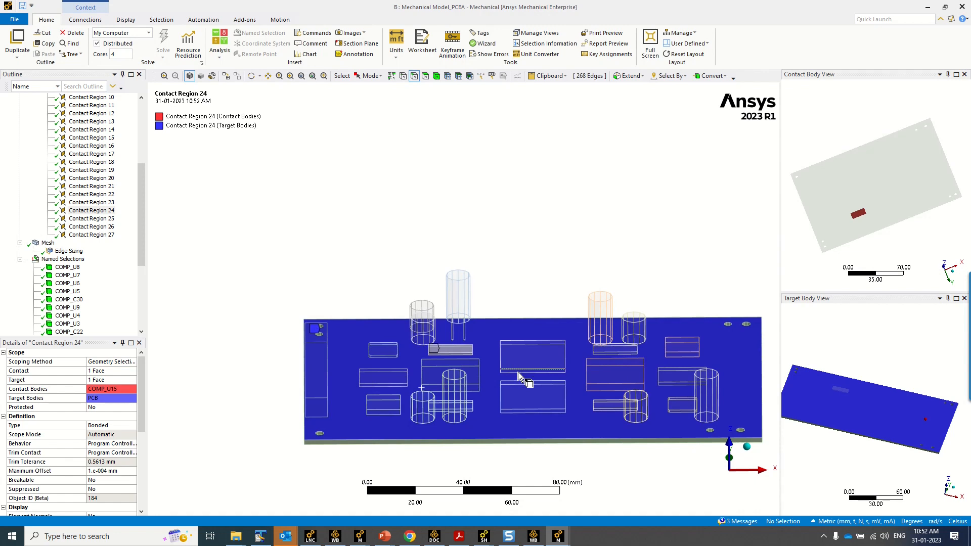
Return to the Mechanical Model_PCBAandEnclosure window and expand Connections to check the contact groups of the assembly
{"action": "mouse_move", "coordinate": [559, 542]}
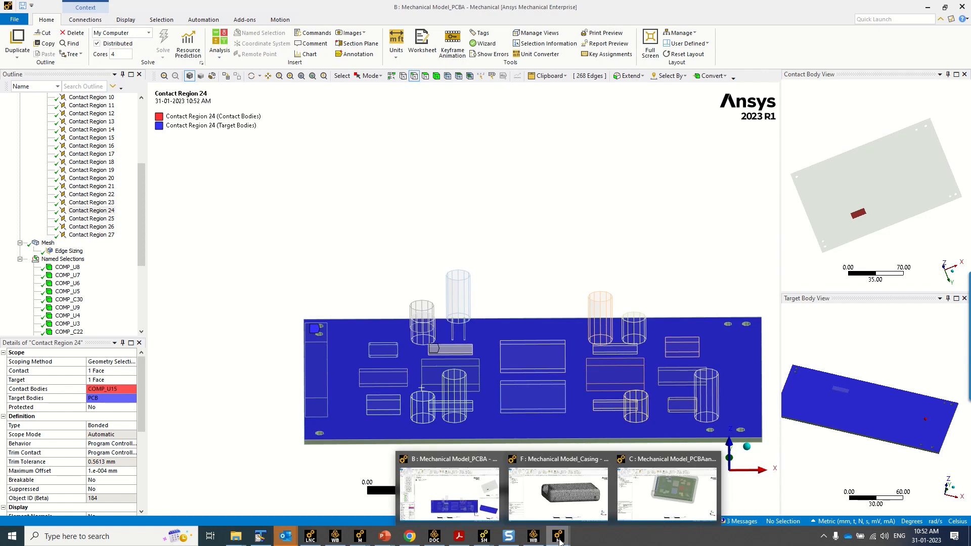
{"action": "left_click", "coordinate": [666, 491]}
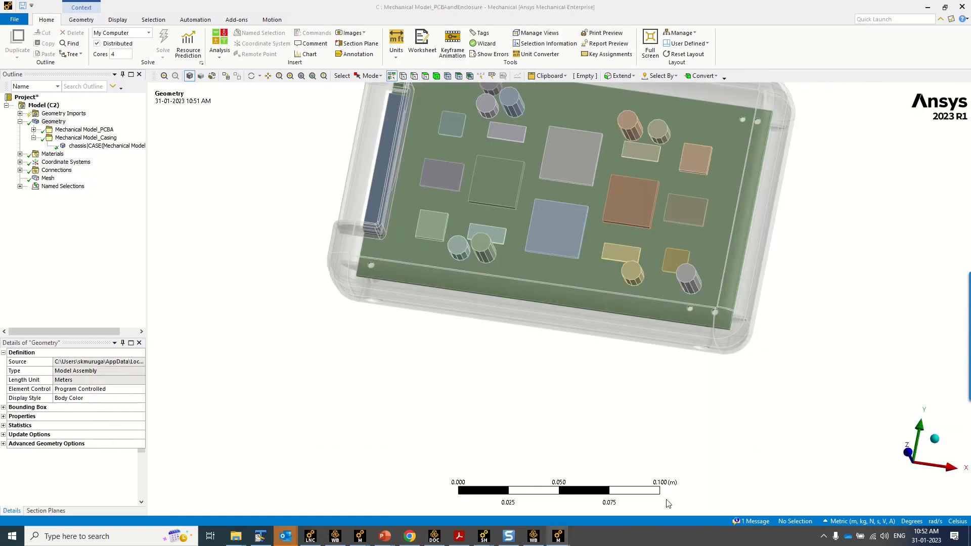
{"action": "left_click", "coordinate": [20, 171]}
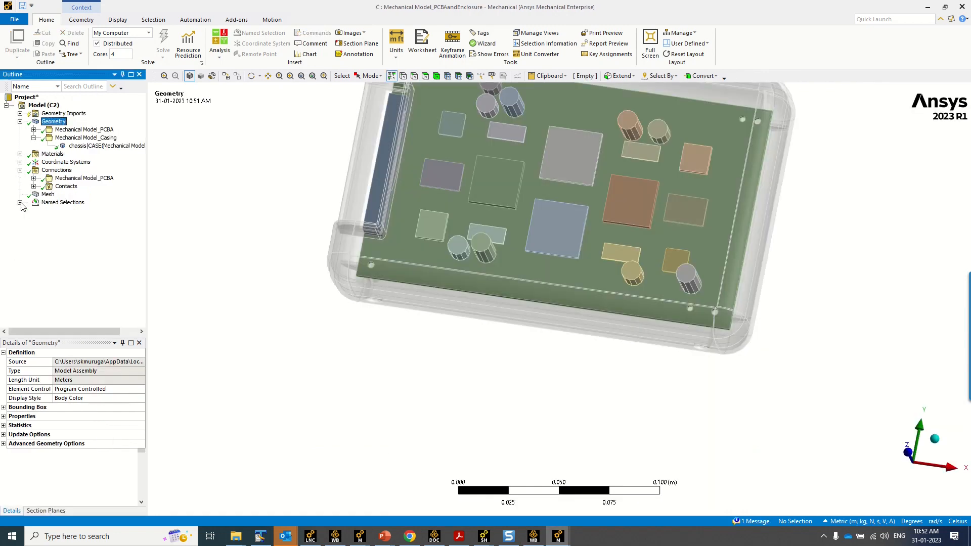
{"action": "middle_click_drag", "start_coordinate": [326, 383], "coordinate": [324, 336]}
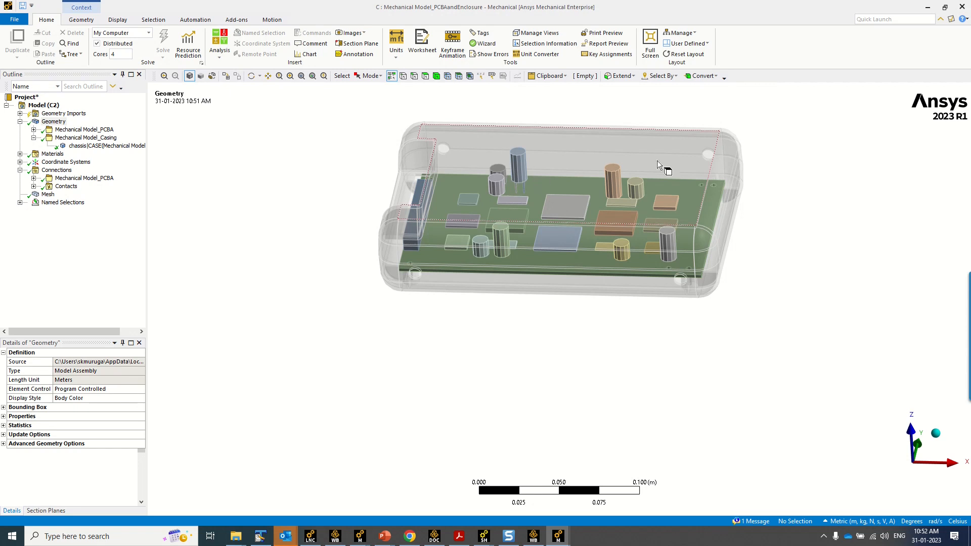
Expand the Mechanical Model_PCBA group under Named Selections and widen the outline to show the full names
{"action": "left_click", "coordinate": [19, 203]}
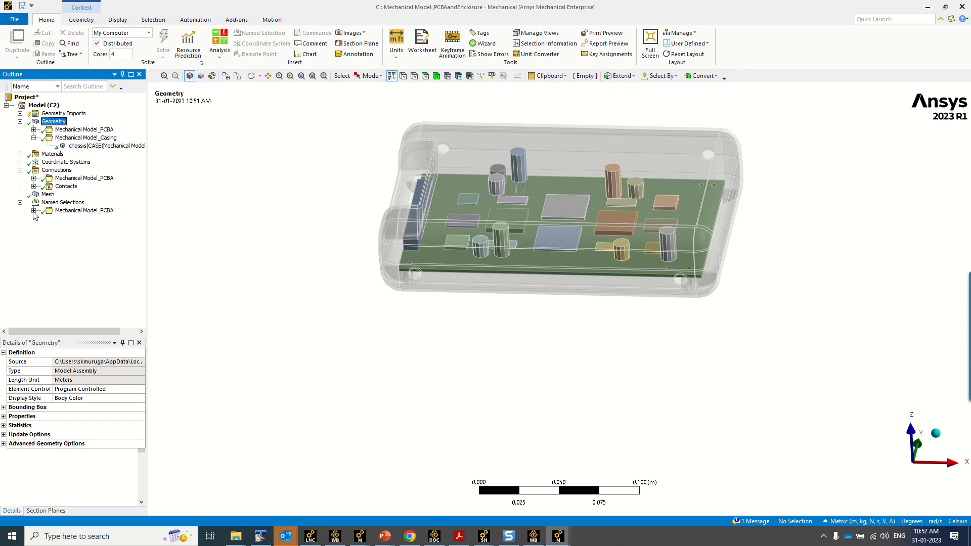
{"action": "left_click", "coordinate": [33, 212]}
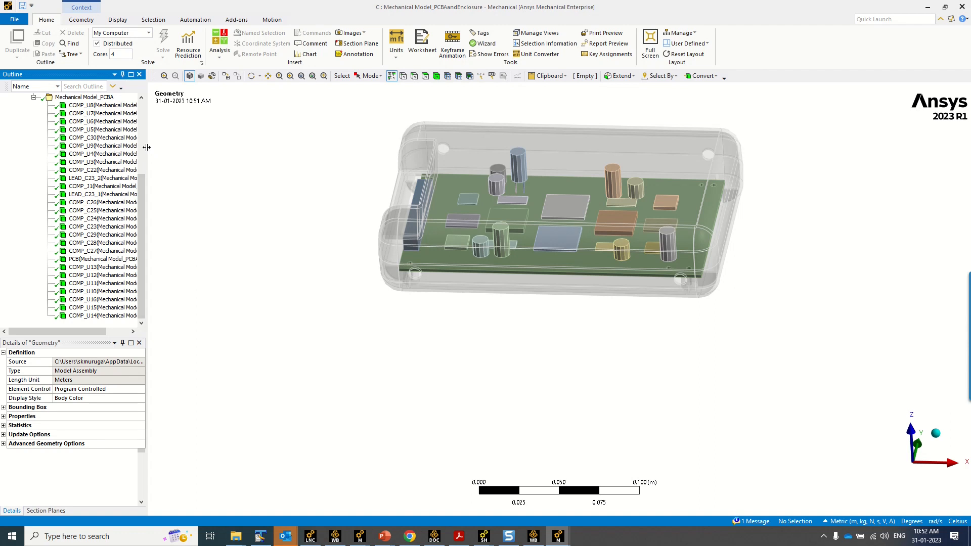
{"action": "left_click_drag", "start_coordinate": [147, 147], "coordinate": [279, 147]}
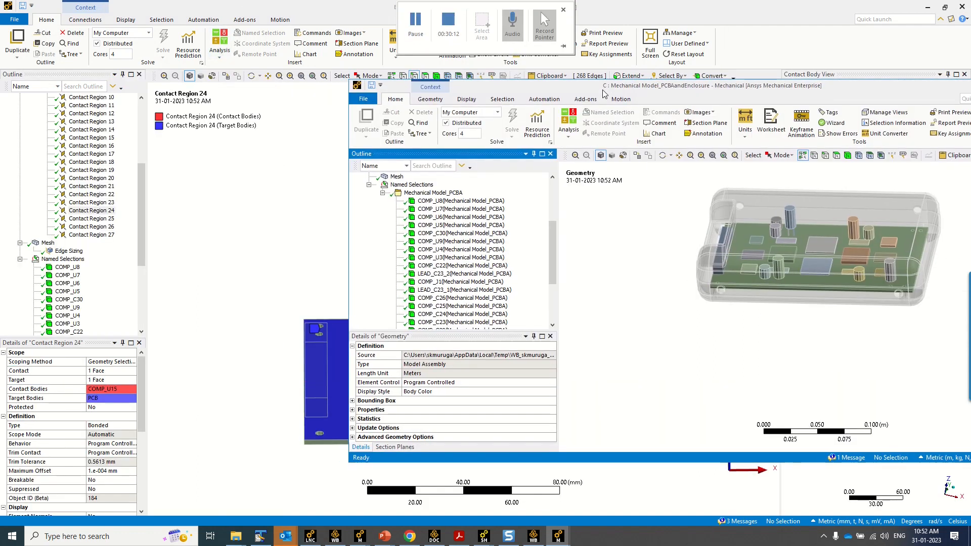
Compare the assembly's named selections side by side with those in the Mechanical Model_PCBA window
{"action": "scroll", "coordinate": [86, 282], "scroll_direction": "down", "scroll_amount": 2}
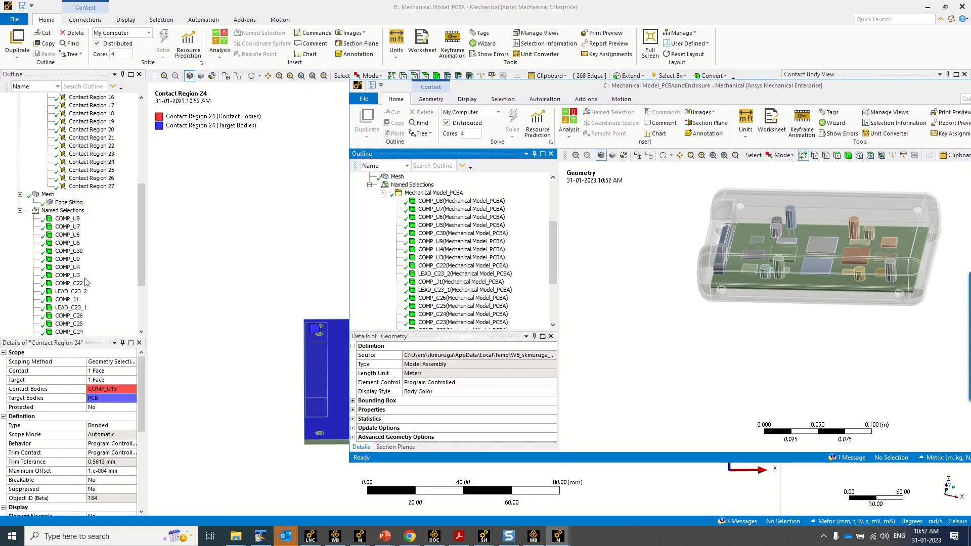
{"action": "scroll", "coordinate": [86, 282], "scroll_direction": "down", "scroll_amount": 1}
{"action": "left_click_drag", "start_coordinate": [461, 87], "coordinate": [863, 100]}
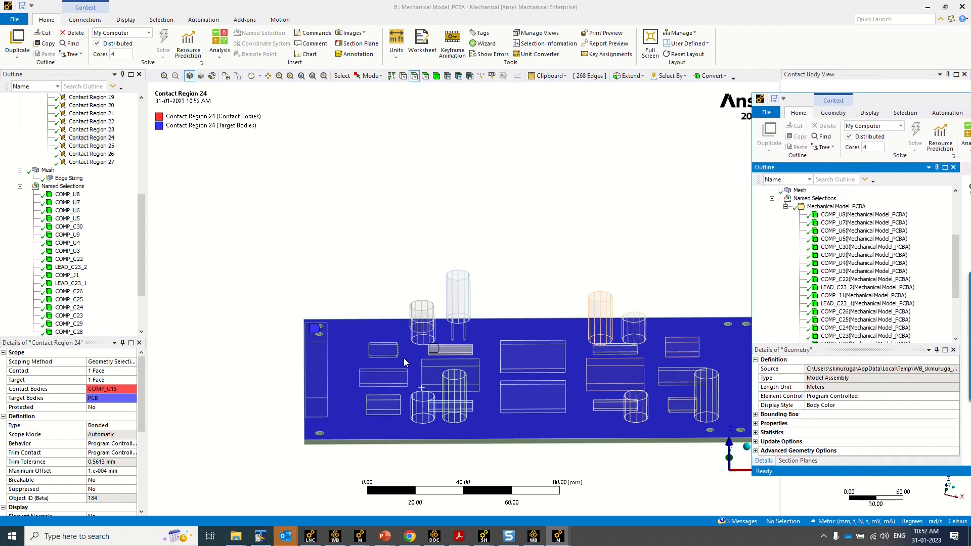
{"action": "middle_click_drag", "start_coordinate": [403, 358], "coordinate": [390, 333]}
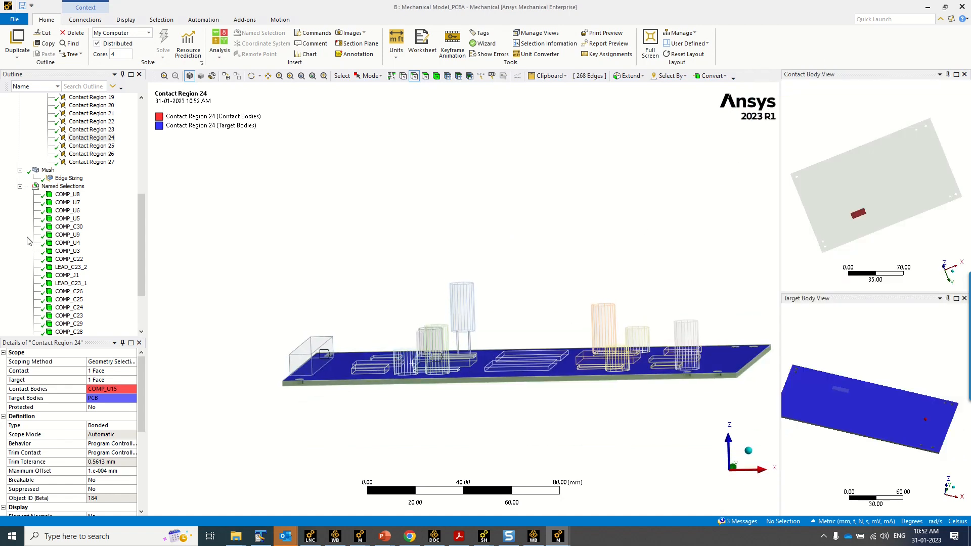
View the Named Selections with the full board in the Mechanical Model_PCBA window, then bring up the Mechanical Model_PCBAandEnclosure window
{"action": "left_click", "coordinate": [60, 186]}
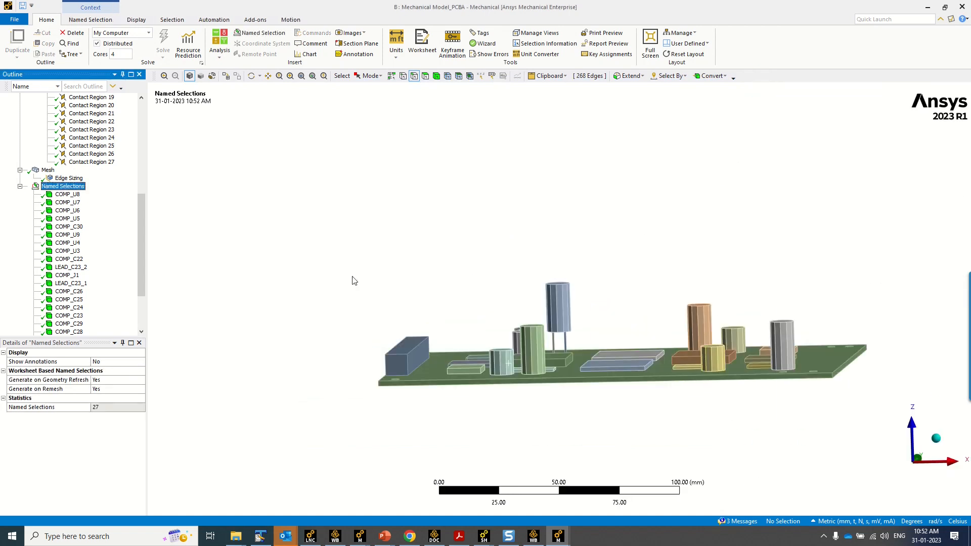
{"action": "middle_click_drag", "start_coordinate": [354, 281], "coordinate": [338, 355]}
{"action": "mouse_move", "coordinate": [558, 536]}
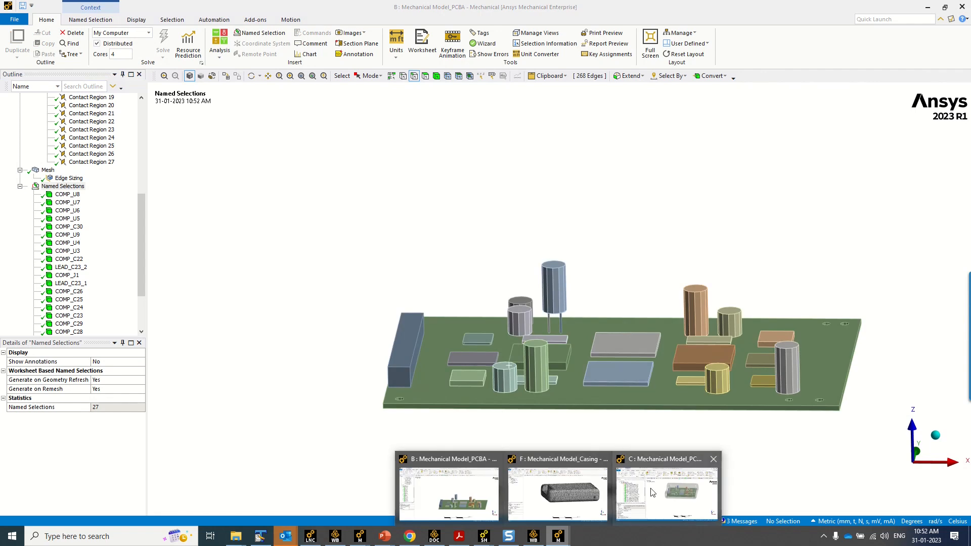
{"action": "left_click", "coordinate": [652, 493]}
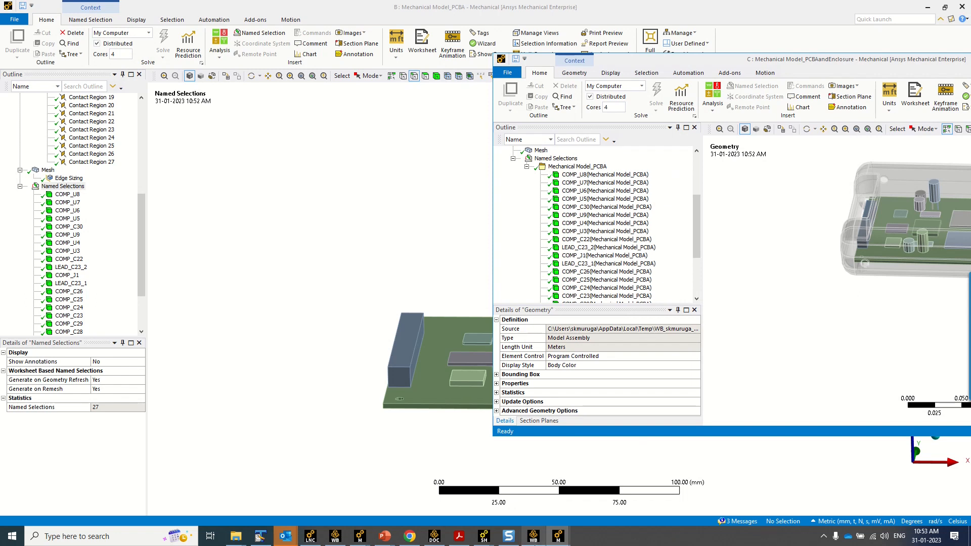
Switch to Workbench, show the properties of the Mechanical Model_PCBAandEnclosure Model cell, and set Object Renaming to Off
{"action": "left_click", "coordinate": [533, 536]}
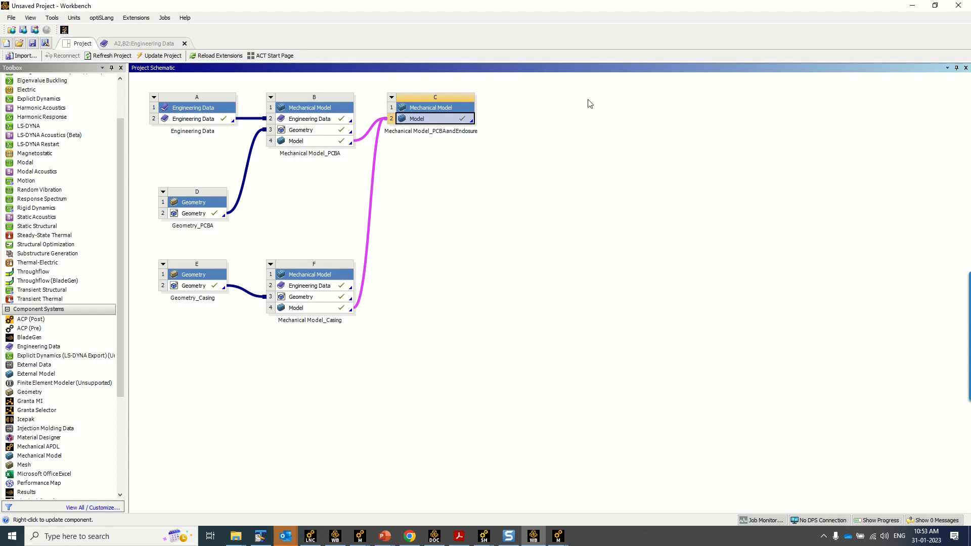
{"action": "right_click", "coordinate": [455, 124]}
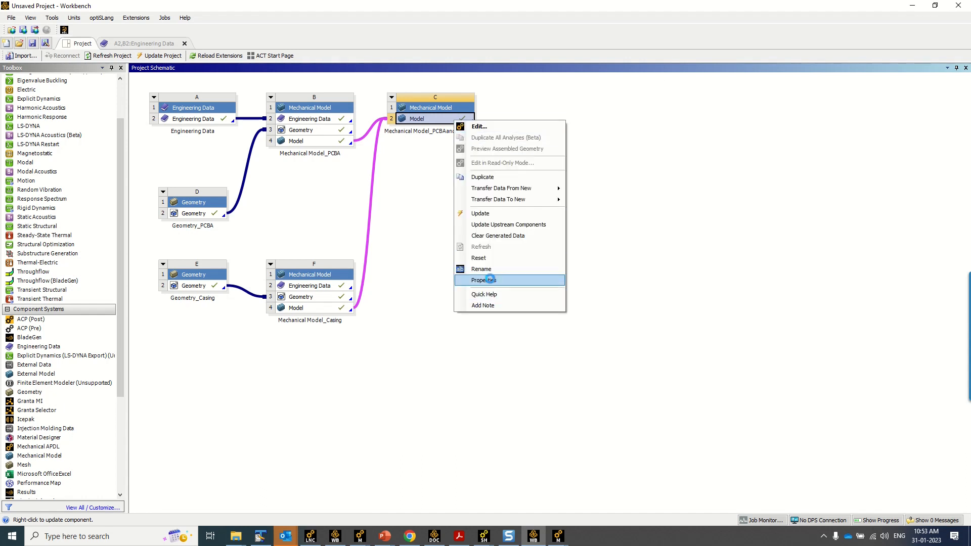
{"action": "left_click", "coordinate": [490, 280]}
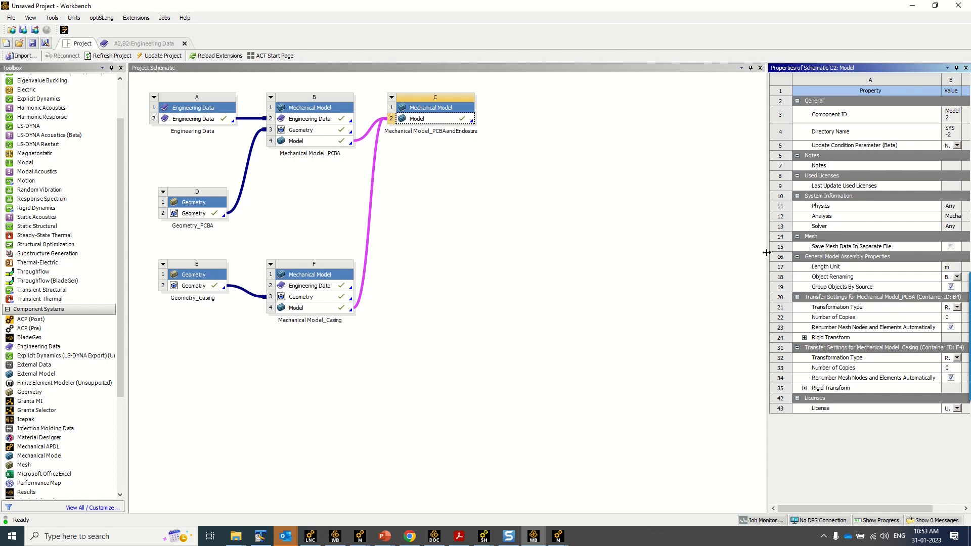
{"action": "left_click_drag", "start_coordinate": [767, 253], "coordinate": [644, 256]}
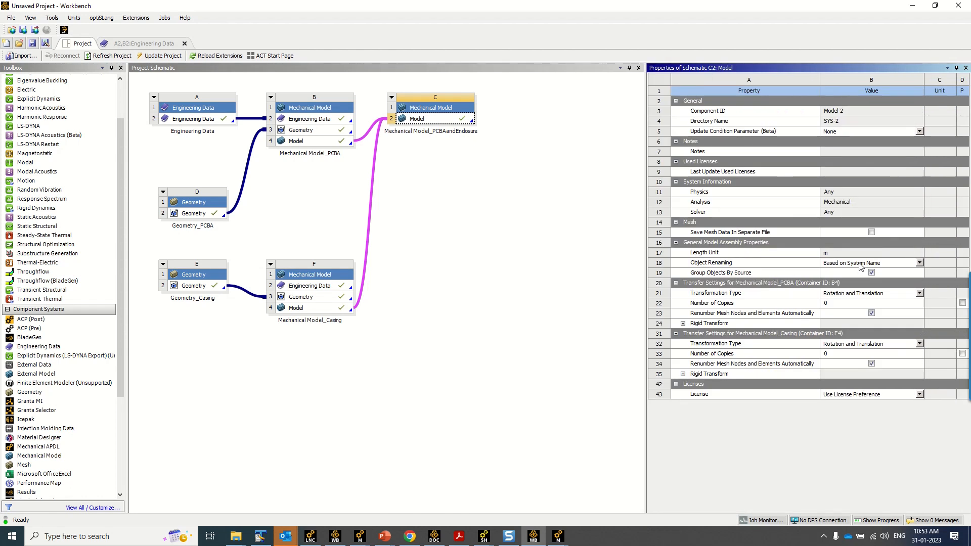
{"action": "left_click", "coordinate": [920, 264]}
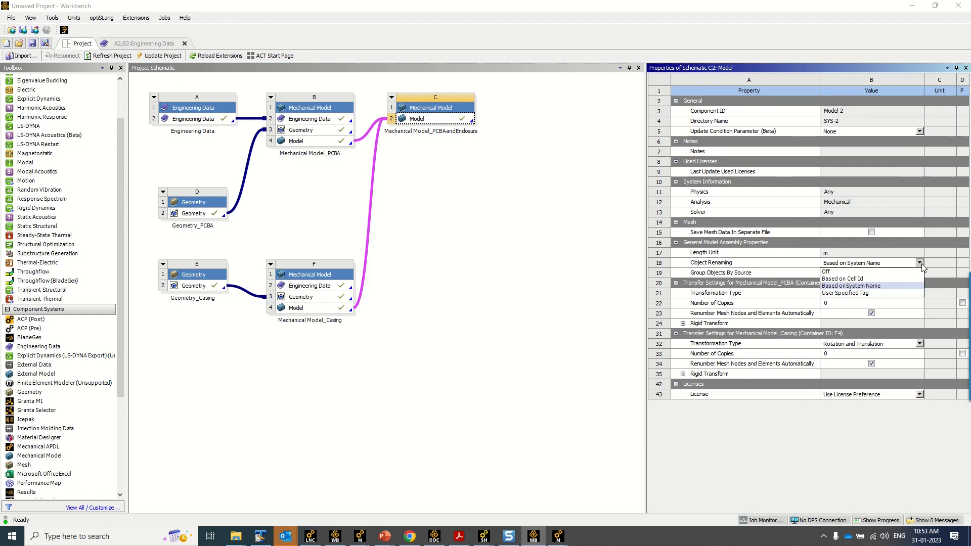
{"action": "left_click", "coordinate": [866, 273]}
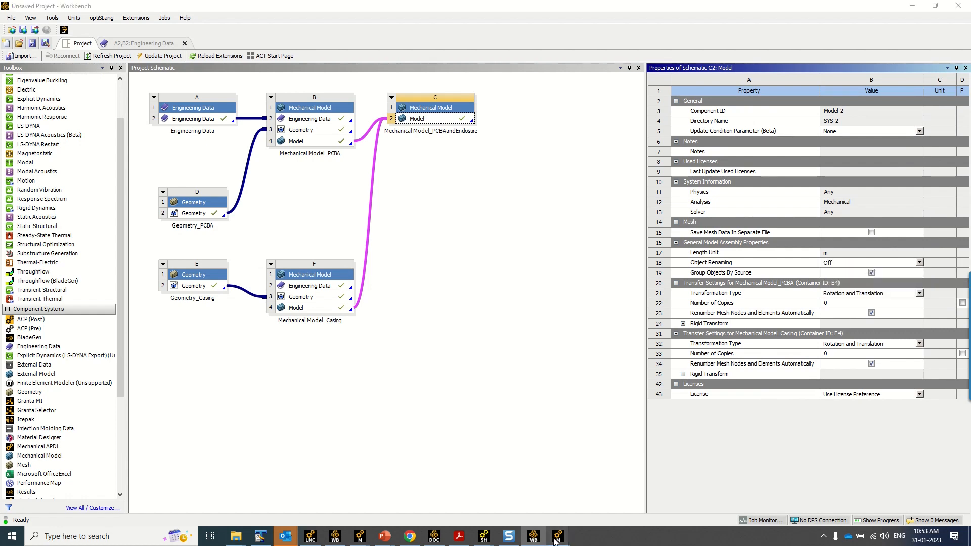
Return to the Mechanical Model_PCBAandEnclosure window, check the named selection names, then maximize the window and collapse their group
{"action": "mouse_move", "coordinate": [558, 536]}
{"action": "left_click", "coordinate": [640, 501]}
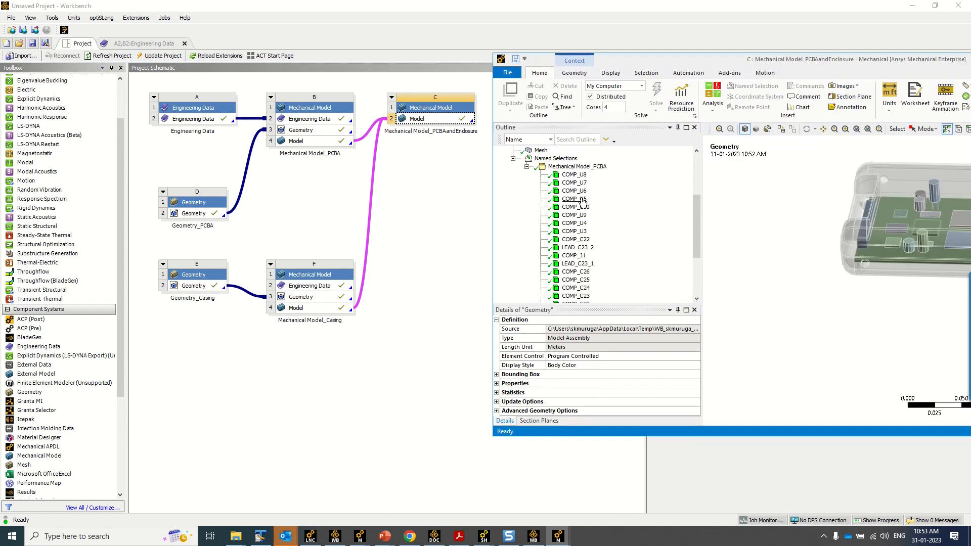
{"action": "scroll", "coordinate": [583, 197], "scroll_direction": "down", "scroll_amount": 3}
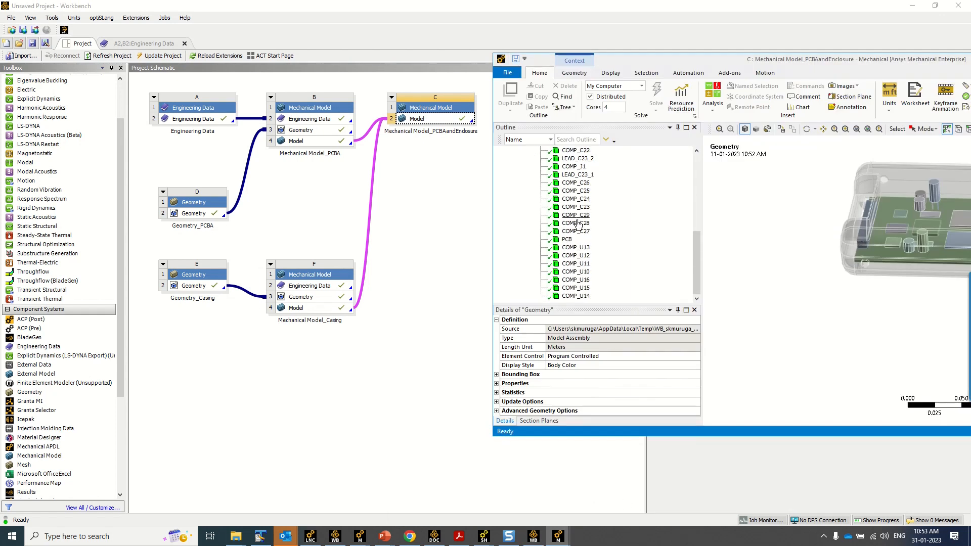
{"action": "scroll", "coordinate": [577, 228], "scroll_direction": "up", "scroll_amount": 5}
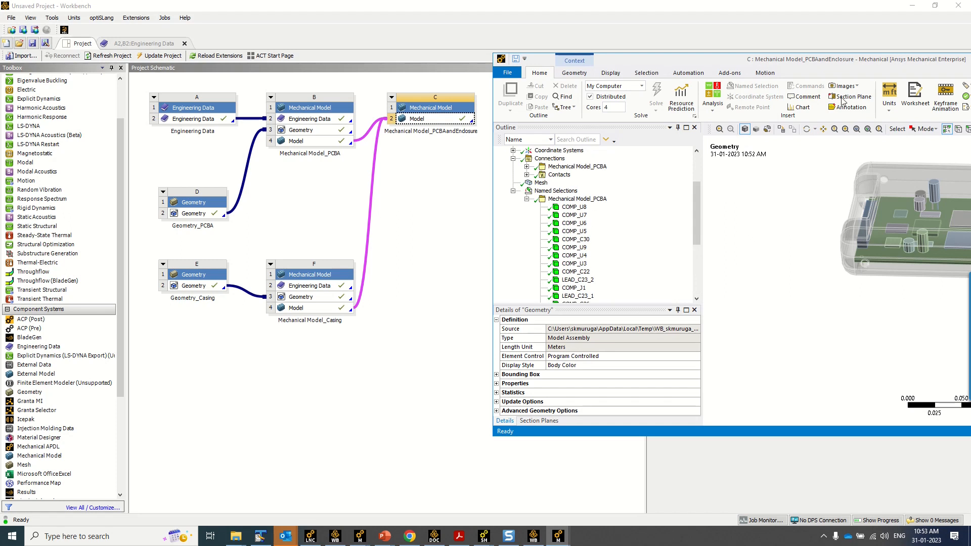
{"action": "double_click", "coordinate": [848, 65]}
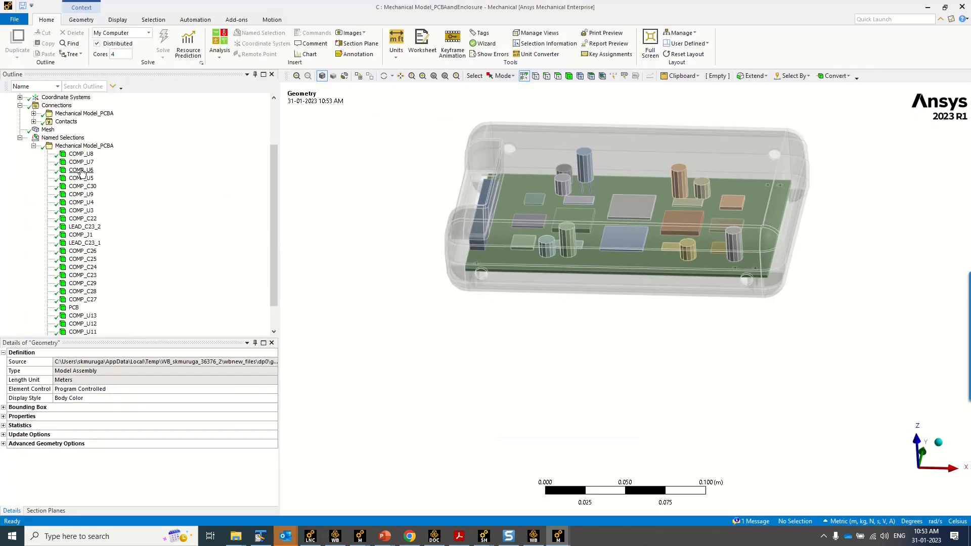
{"action": "left_click", "coordinate": [33, 146]}
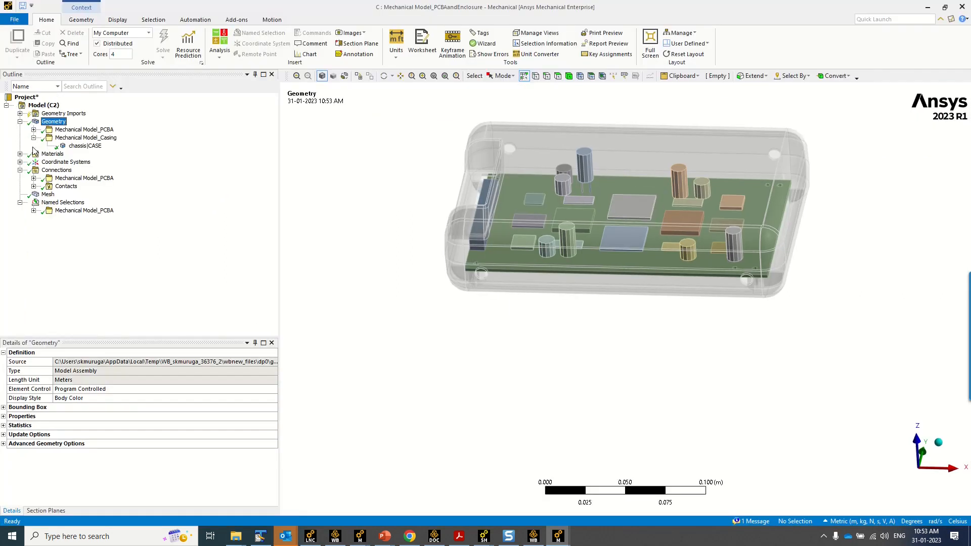
Expand the Contacts group and examine the Contact Region between the PCB and the casing up close at the mounting posts
{"action": "left_click", "coordinate": [33, 186]}
{"action": "left_click", "coordinate": [81, 194]}
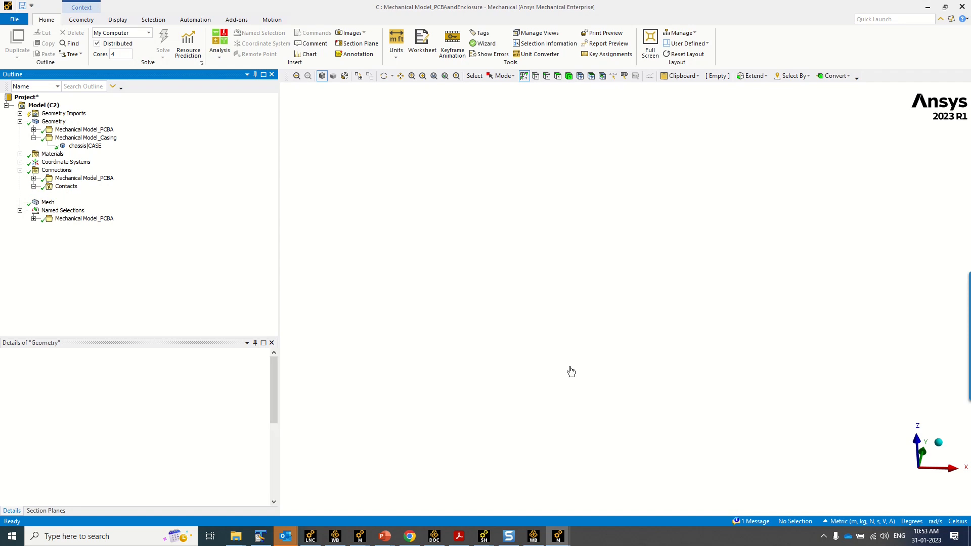
{"action": "middle_click_drag", "start_coordinate": [536, 354], "coordinate": [532, 269]}
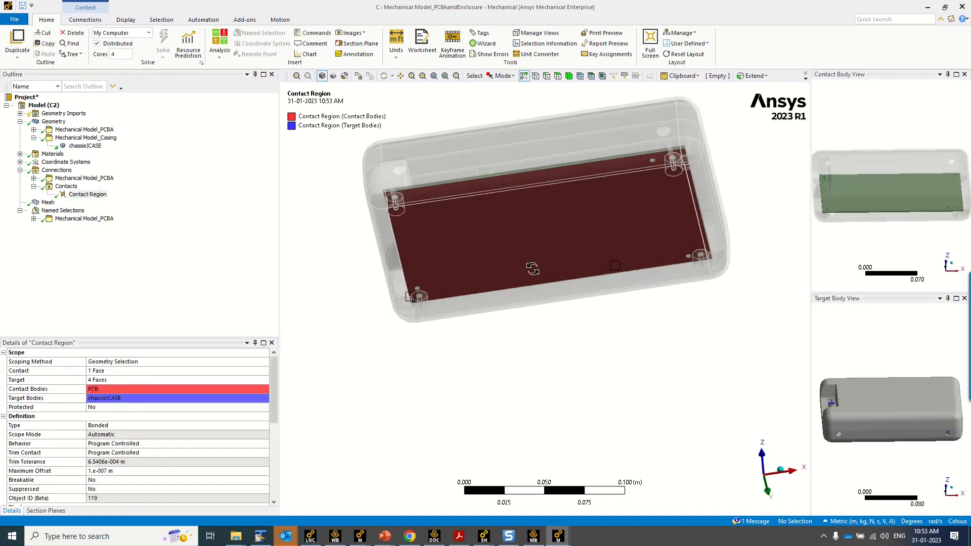
{"action": "scroll", "coordinate": [429, 235], "scroll_direction": "up", "scroll_amount": 3}
{"action": "middle_click_drag", "start_coordinate": [429, 268], "coordinate": [472, 348]}
{"action": "scroll", "coordinate": [412, 334], "scroll_direction": "up", "scroll_amount": 3}
{"action": "middle_click_drag", "start_coordinate": [387, 333], "coordinate": [629, 318], "text": "ctrl"}
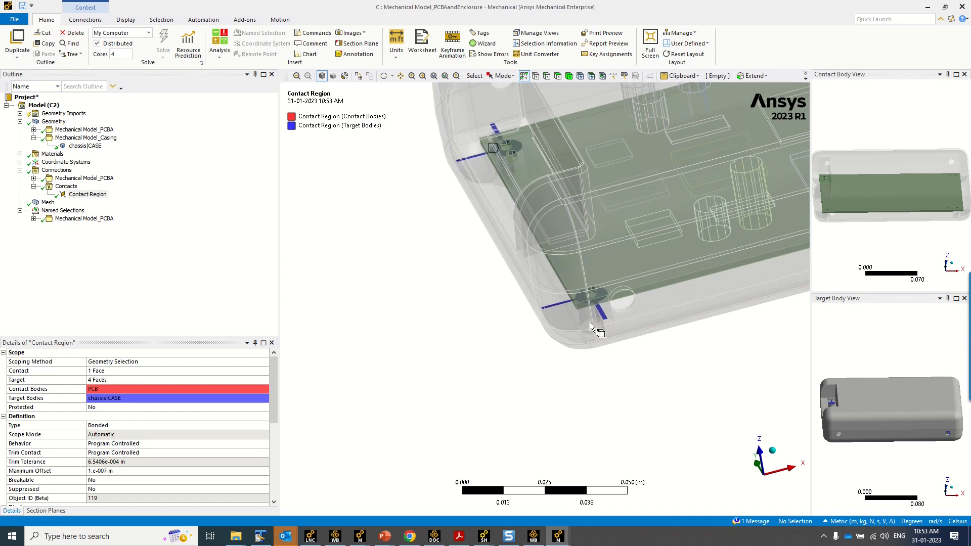
{"action": "scroll", "coordinate": [590, 323], "scroll_direction": "up", "scroll_amount": 3}
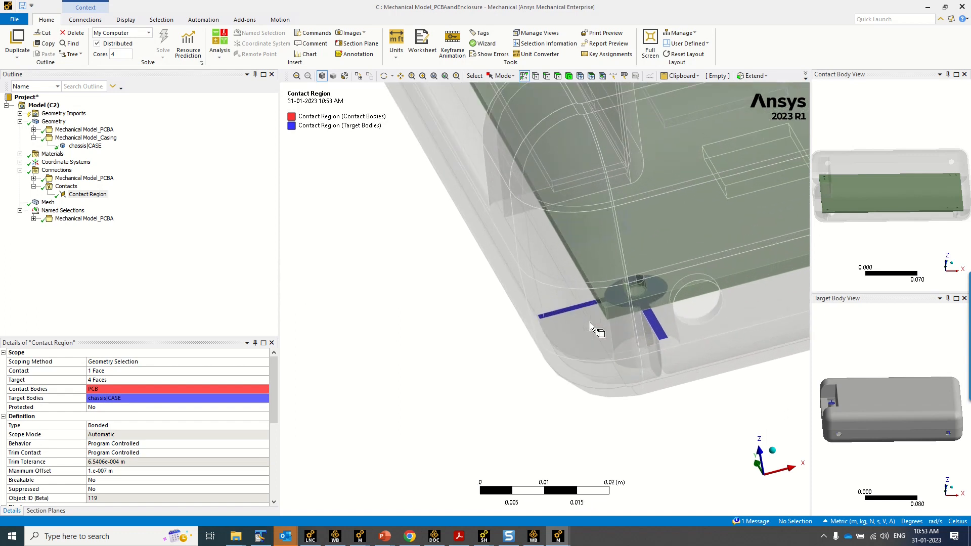
{"action": "scroll", "coordinate": [599, 326], "scroll_direction": "down", "scroll_amount": 5}
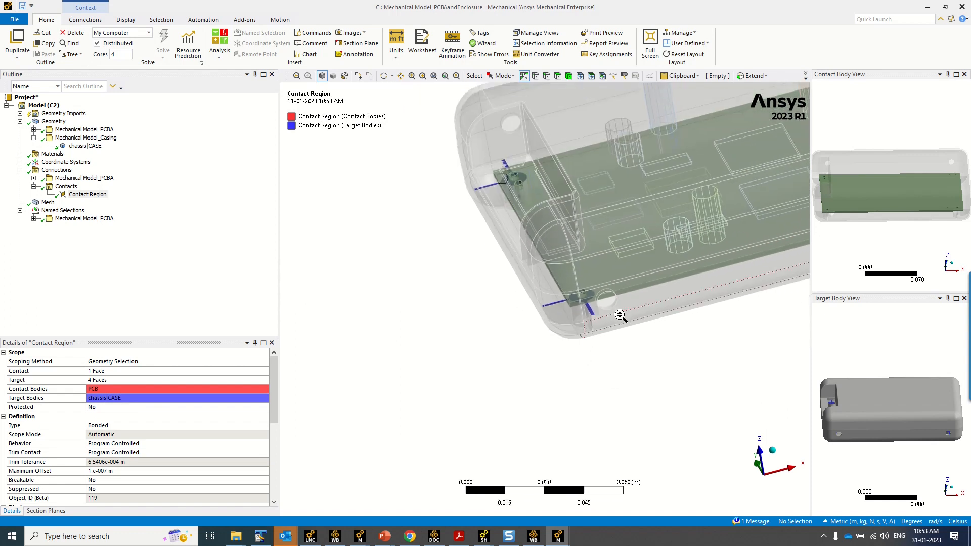
Hide the casing body that encloses the circuit board
{"action": "scroll", "coordinate": [620, 315], "scroll_direction": "up", "scroll_amount": 2}
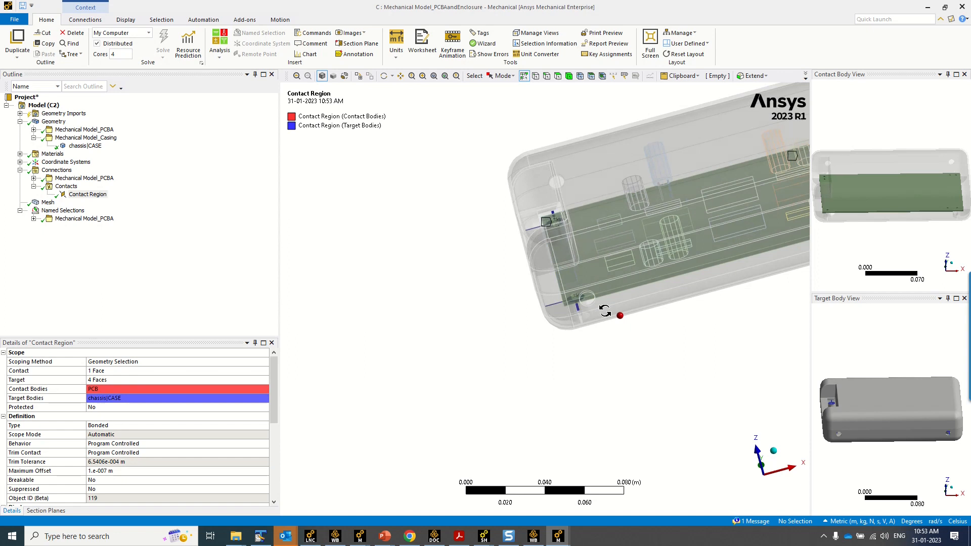
{"action": "scroll", "coordinate": [594, 317], "scroll_direction": "up", "scroll_amount": 2}
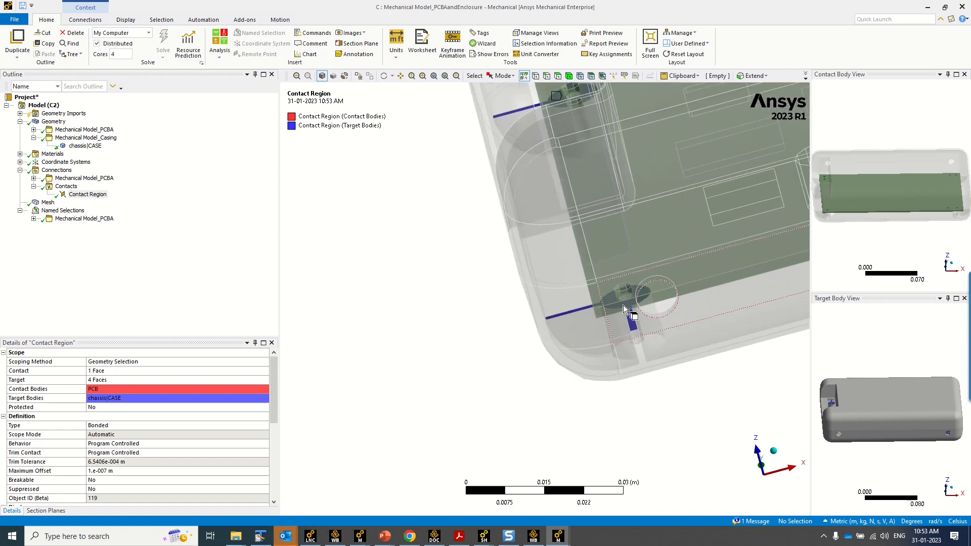
{"action": "scroll", "coordinate": [618, 308], "scroll_direction": "down", "scroll_amount": 2}
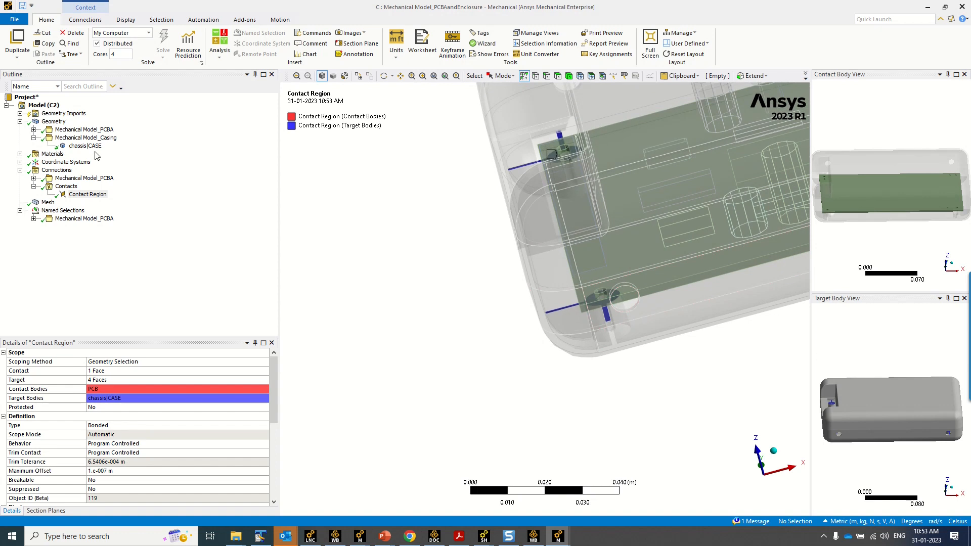
{"action": "left_click", "coordinate": [523, 107]}
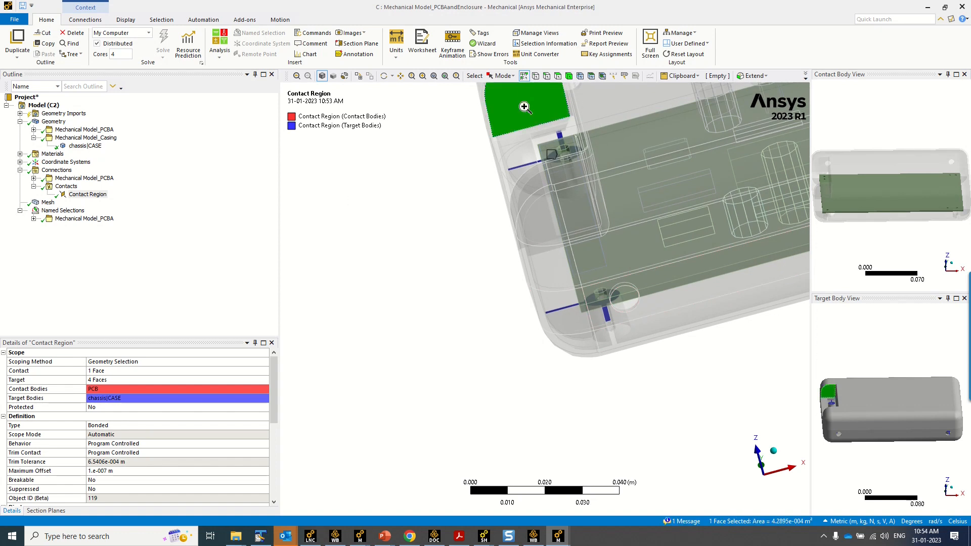
{"action": "right_click", "coordinate": [523, 107]}
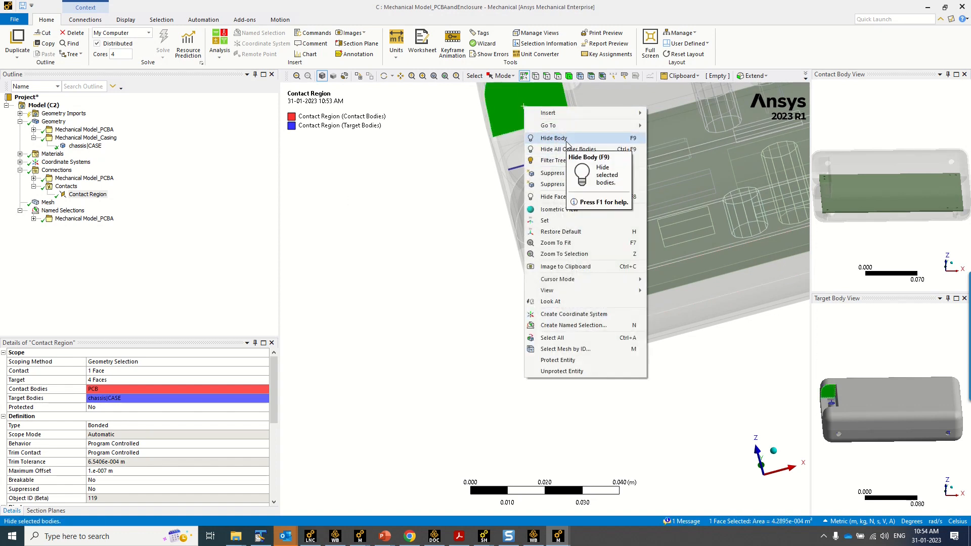
{"action": "left_click", "coordinate": [567, 140]}
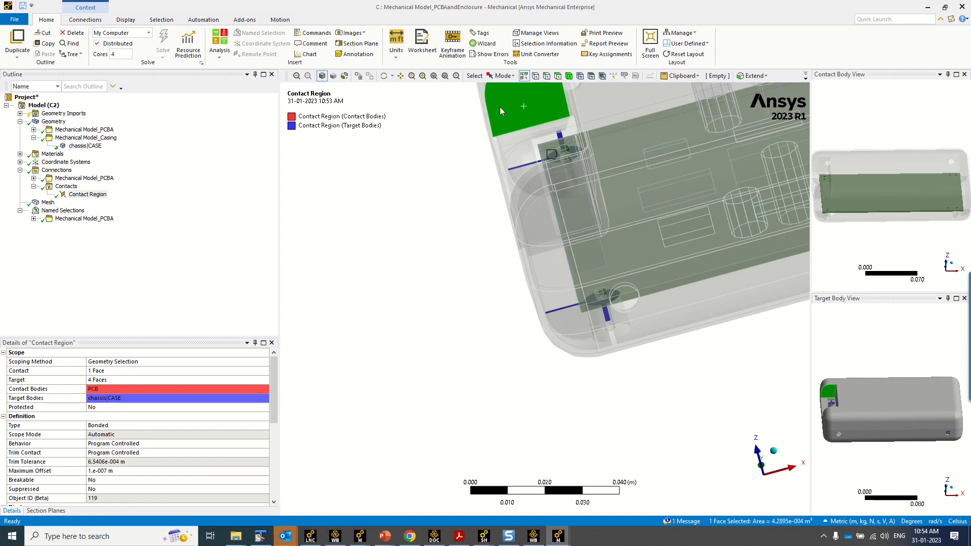
Isolate the PCB body by hiding all other bodies, leaving the board's corner holes accessible
{"action": "middle_click_drag", "start_coordinate": [452, 213], "coordinate": [118, 244], "text": "ctrl"}
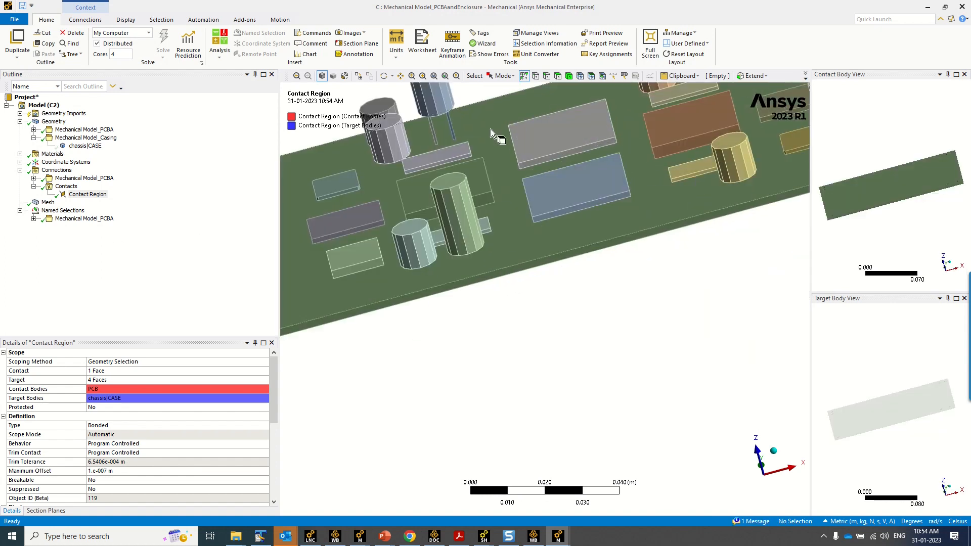
{"action": "left_click", "coordinate": [570, 76]}
{"action": "left_click", "coordinate": [548, 260]}
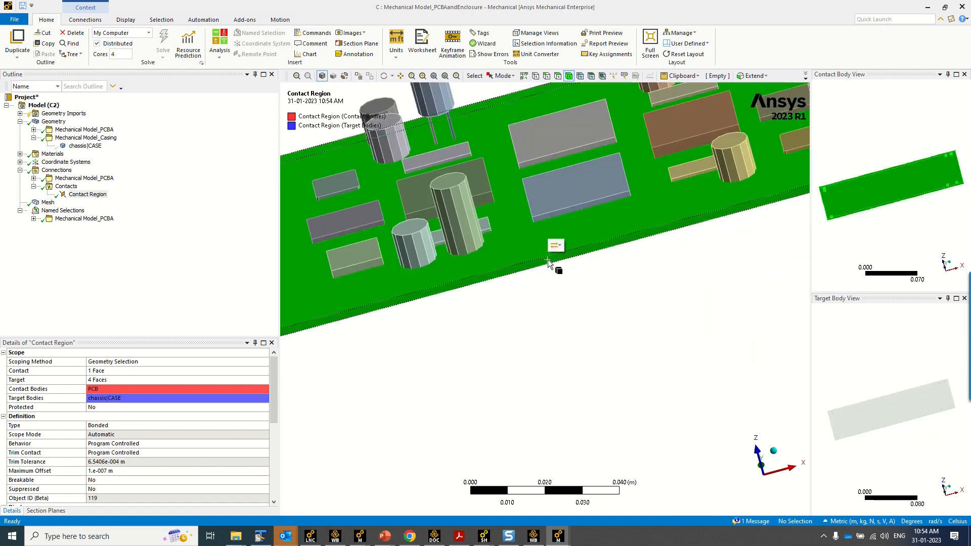
{"action": "right_click", "coordinate": [548, 260]}
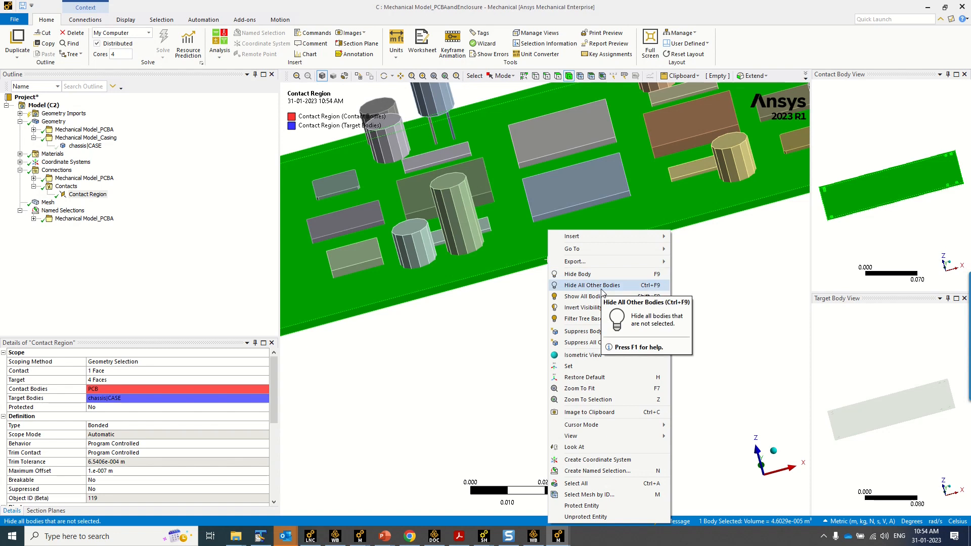
{"action": "left_click", "coordinate": [601, 289]}
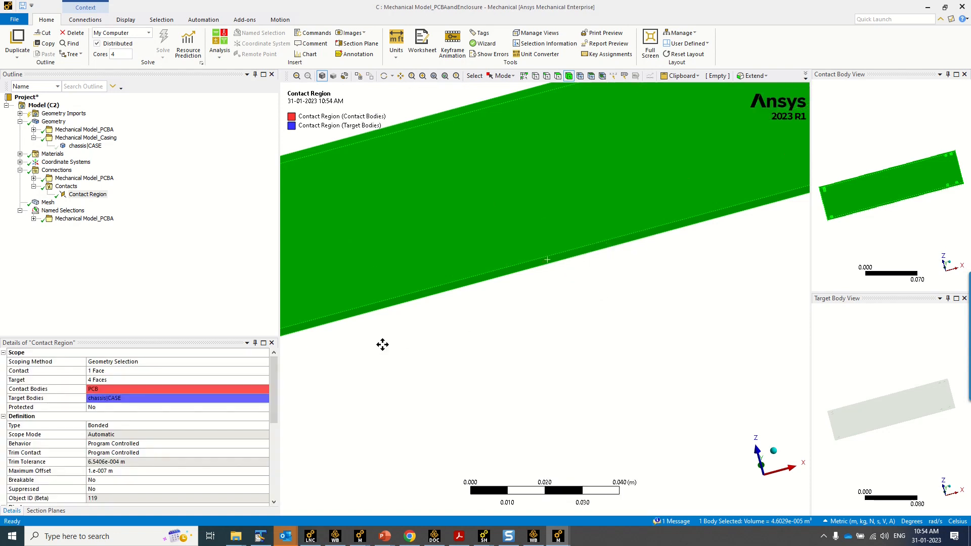
{"action": "middle_click_drag", "start_coordinate": [381, 342], "coordinate": [500, 358], "text": "ctrl"}
{"action": "left_click", "coordinate": [475, 344]}
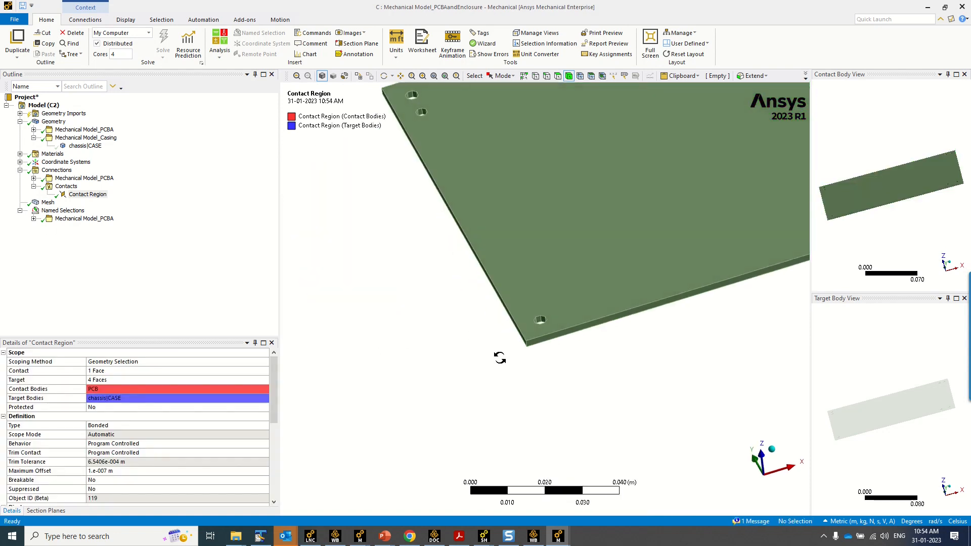
Suppress the bonded contact region between the PCB and the chassis
{"action": "right_click", "coordinate": [92, 198]}
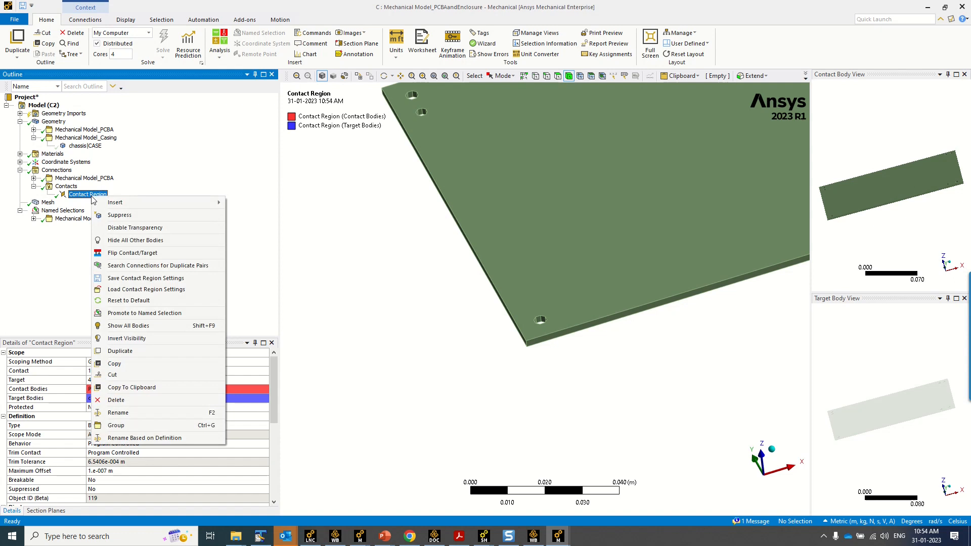
{"action": "left_click", "coordinate": [143, 215]}
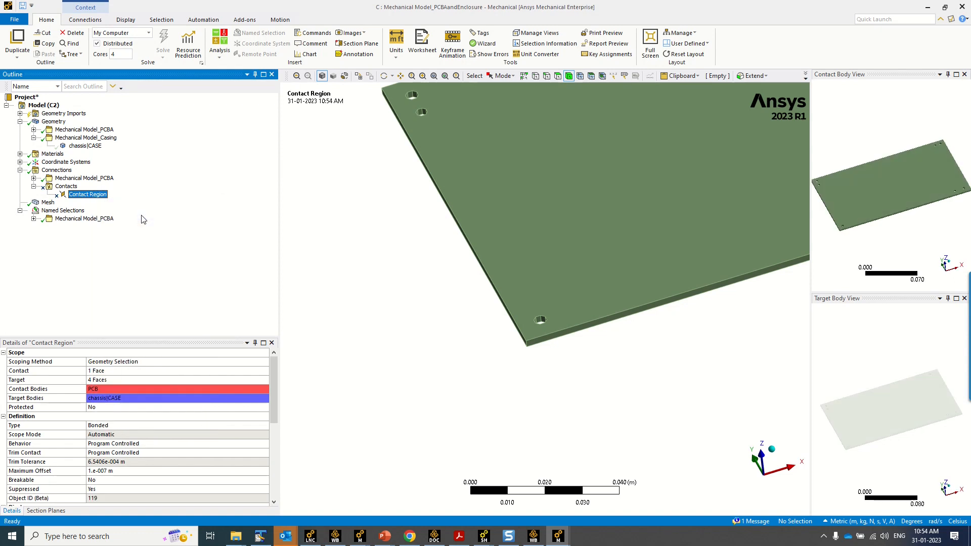
Insert a beam under Connections and change the unit system to Metric (mm, t, N, s, mV, mA)
{"action": "left_click", "coordinate": [58, 171]}
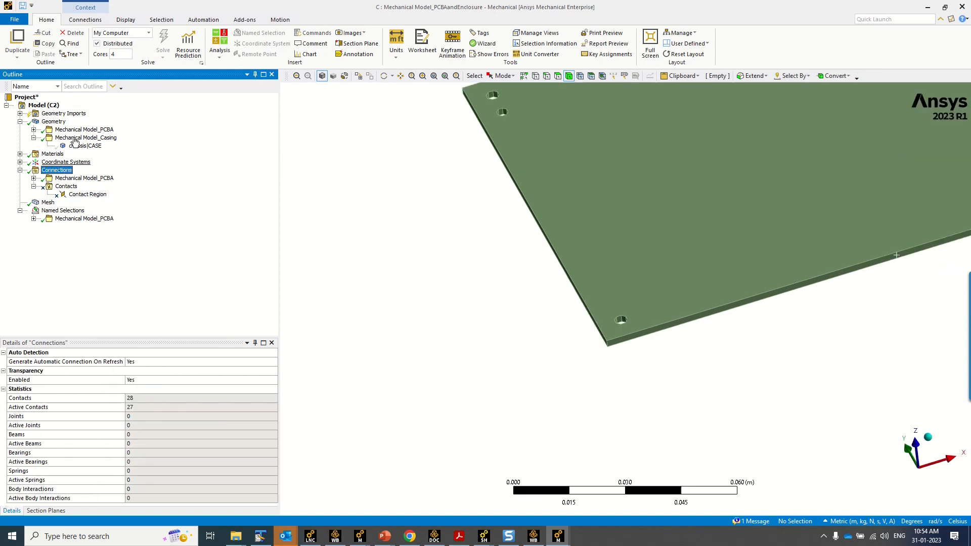
{"action": "right_click", "coordinate": [66, 175]}
{"action": "mouse_move", "coordinate": [94, 180]}
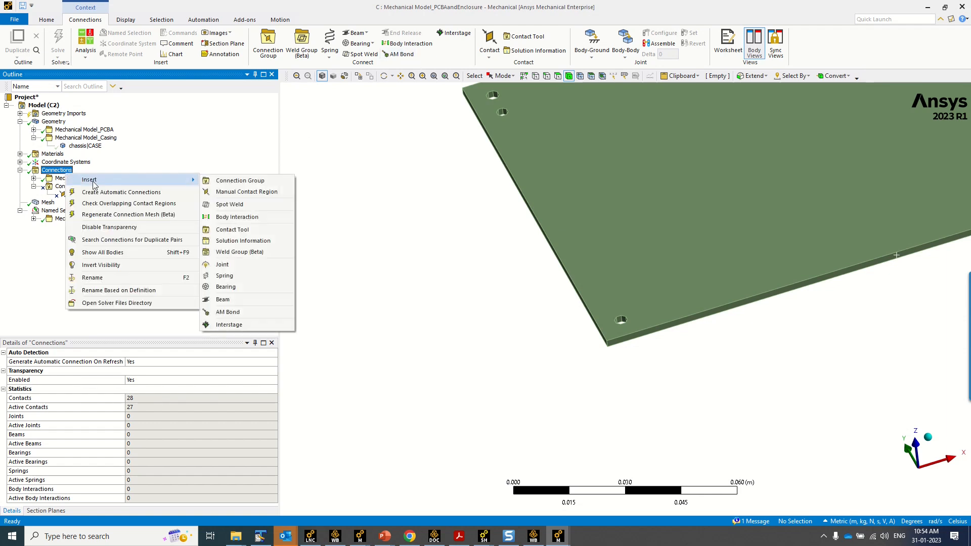
{"action": "left_click", "coordinate": [233, 301]}
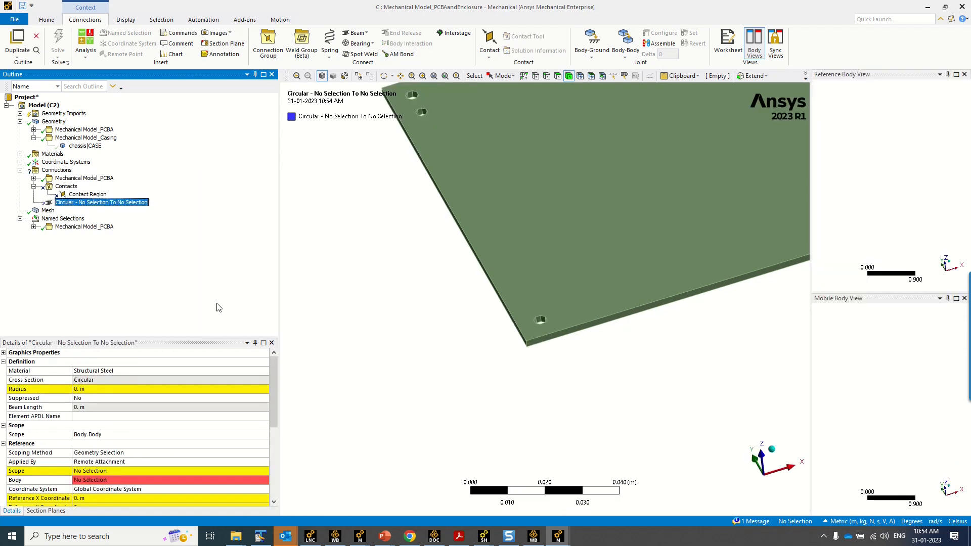
{"action": "left_click", "coordinate": [877, 523]}
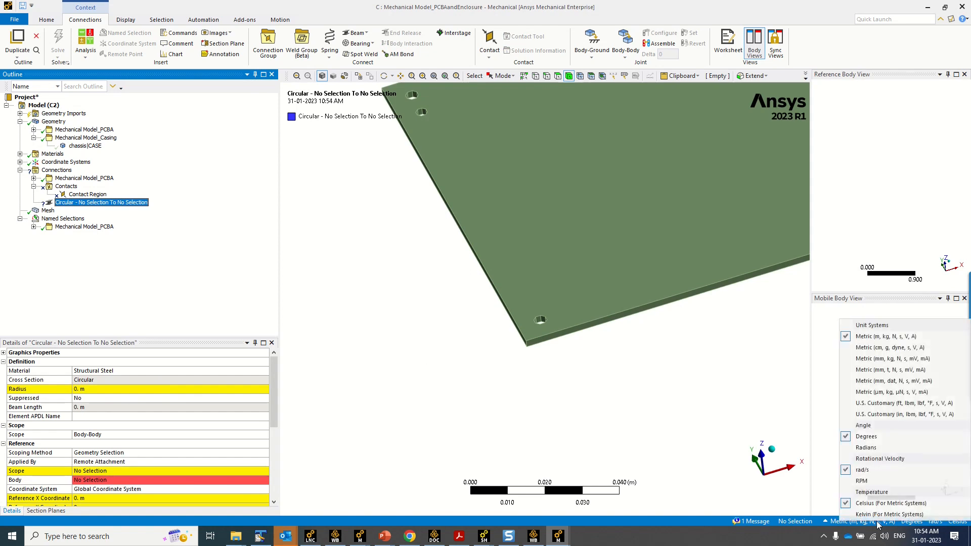
{"action": "left_click", "coordinate": [882, 375]}
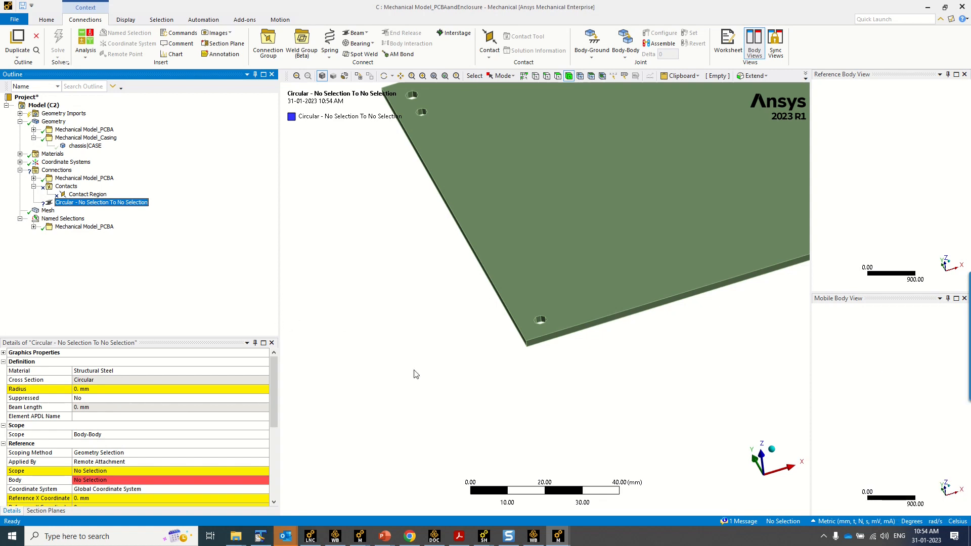
Scope the beam's reference side to all inner faces of the PCB's corner mounting hole, using box selection
{"action": "scroll", "coordinate": [546, 334], "scroll_direction": "up", "scroll_amount": 3}
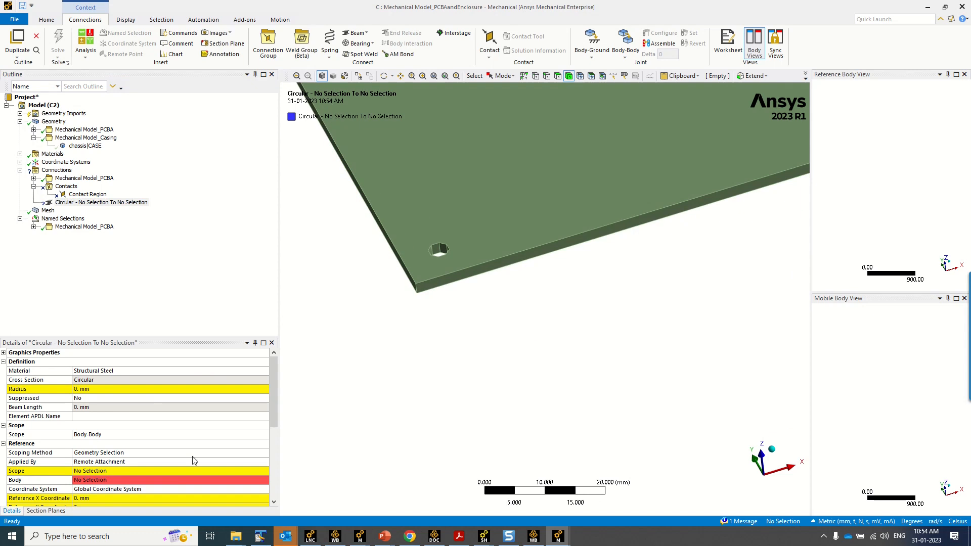
{"action": "scroll", "coordinate": [195, 460], "scroll_direction": "down", "scroll_amount": 3}
{"action": "left_click", "coordinate": [115, 389]}
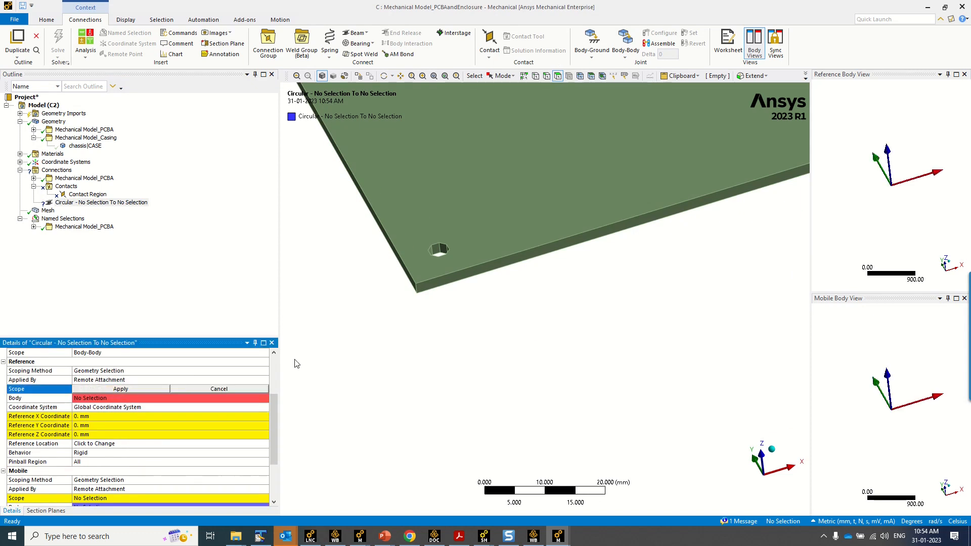
{"action": "left_click", "coordinate": [502, 76]}
{"action": "left_click", "coordinate": [516, 100]}
{"action": "left_click_drag", "start_coordinate": [425, 235], "coordinate": [457, 260]}
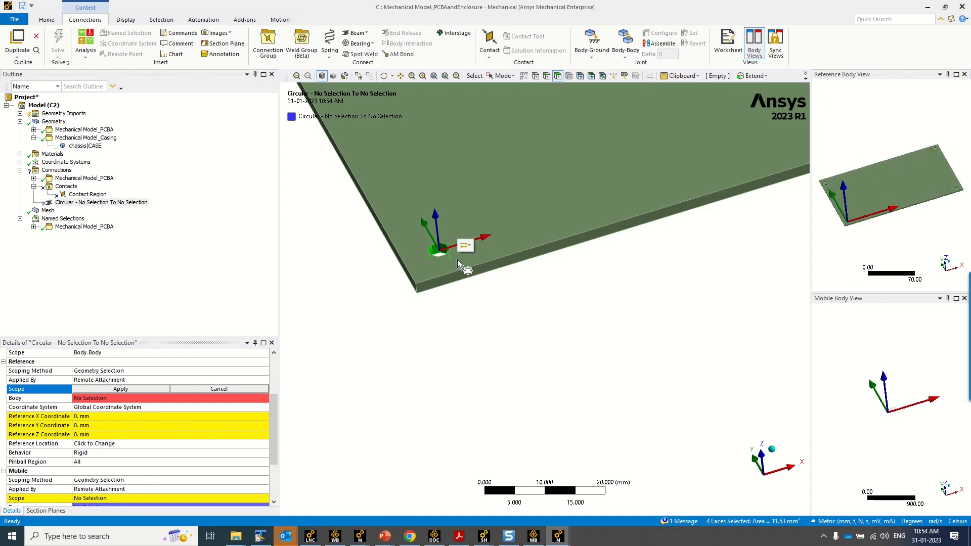
{"action": "middle_click_drag", "start_coordinate": [442, 264], "coordinate": [425, 338]}
{"action": "left_click_drag", "start_coordinate": [427, 220], "coordinate": [478, 264], "text": "ctrl"}
{"action": "middle_click_drag", "start_coordinate": [460, 318], "coordinate": [475, 267]}
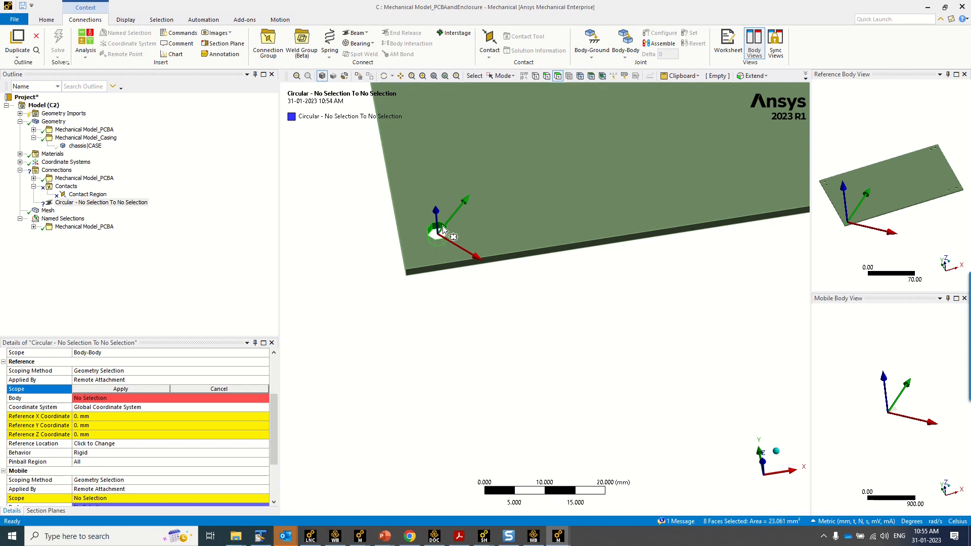
{"action": "left_click", "coordinate": [148, 388]}
Show all bodies again around the PCB corner where the beam is attached
{"action": "middle_click_drag", "start_coordinate": [440, 327], "coordinate": [440, 447], "text": "ctrl"}
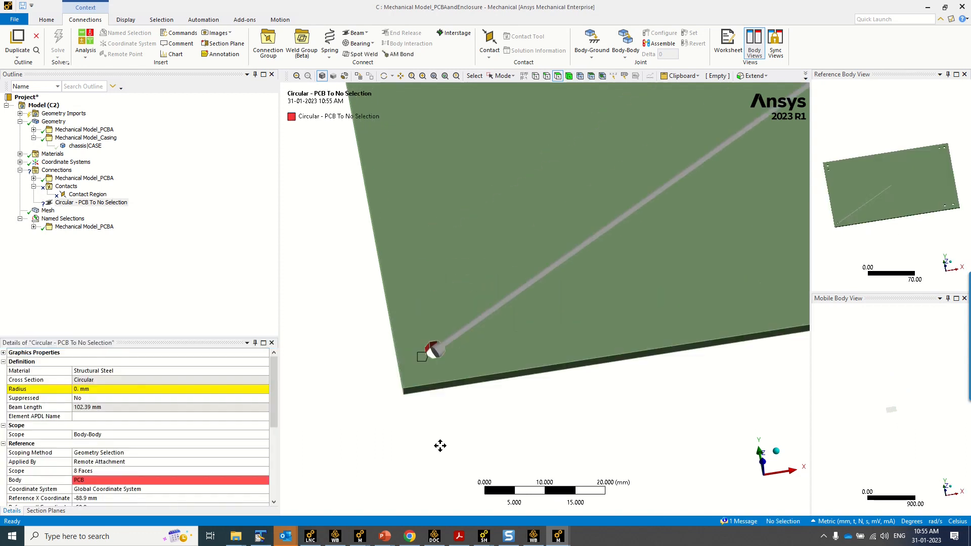
{"action": "scroll", "coordinate": [439, 421], "scroll_direction": "down", "scroll_amount": 8}
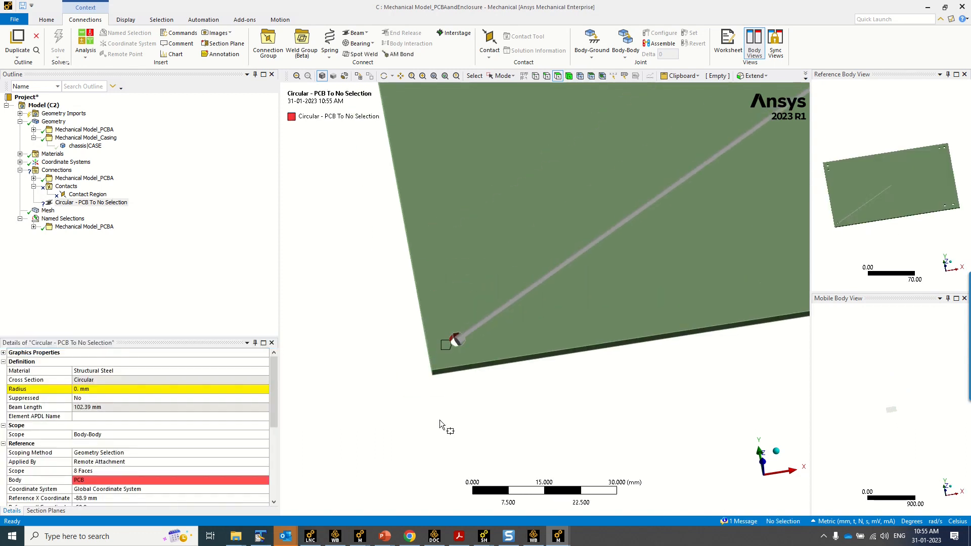
{"action": "right_click", "coordinate": [381, 277]}
{"action": "left_click", "coordinate": [427, 312]}
{"action": "scroll", "coordinate": [526, 353], "scroll_direction": "up", "scroll_amount": 4}
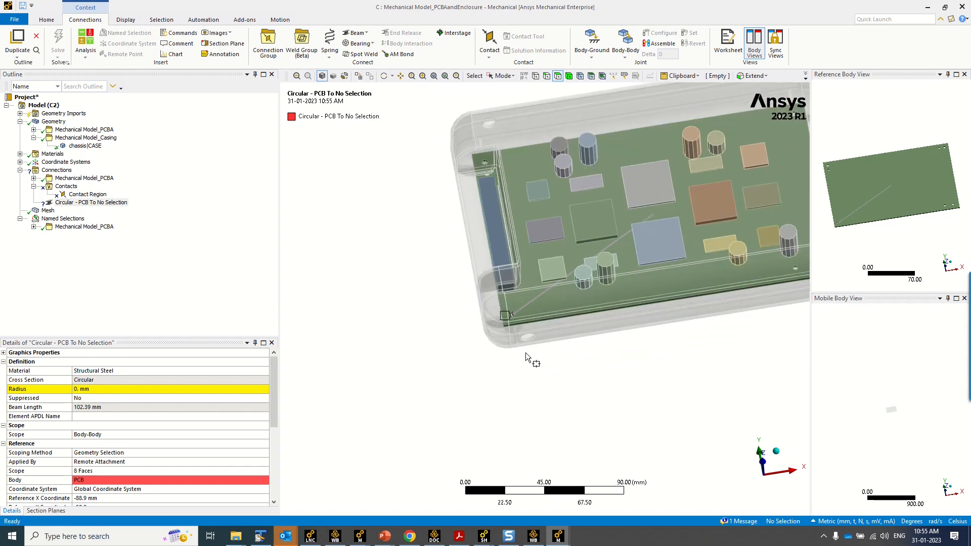
{"action": "middle_click_drag", "start_coordinate": [521, 353], "coordinate": [468, 312]}
Activate Section Plane1 and hide the bodies in the Mechanical Model_PCBA geometry group
{"action": "left_click", "coordinate": [46, 511]}
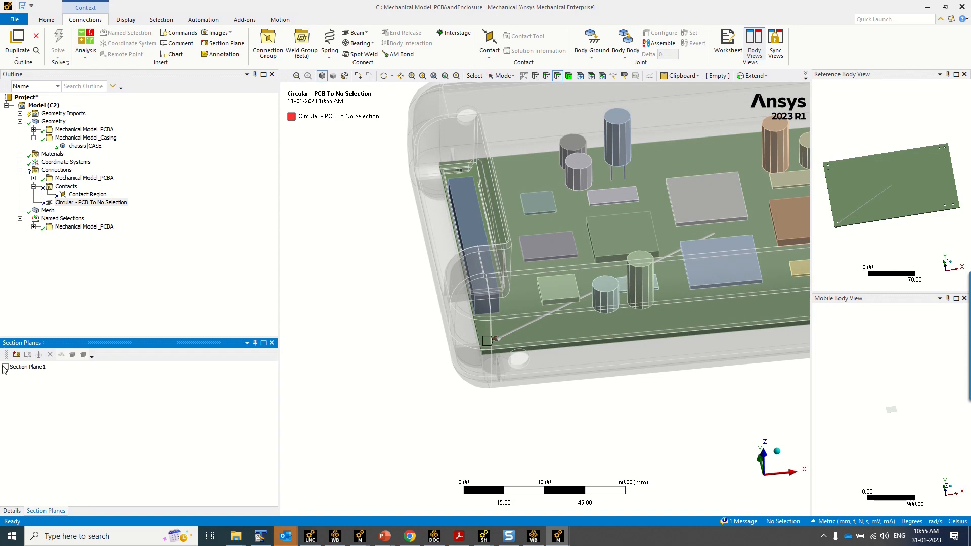
{"action": "left_click", "coordinate": [6, 367]}
{"action": "left_click", "coordinate": [75, 130]}
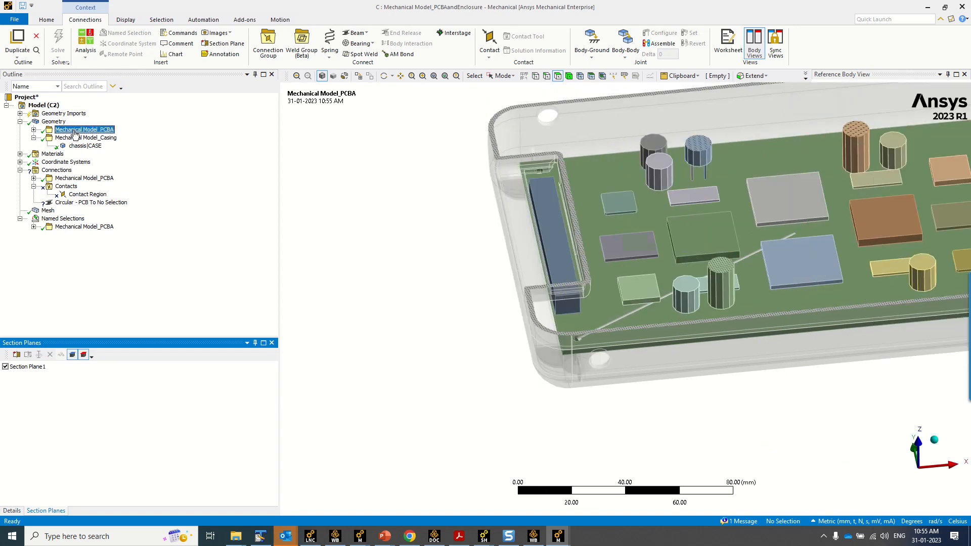
{"action": "right_click", "coordinate": [75, 132]}
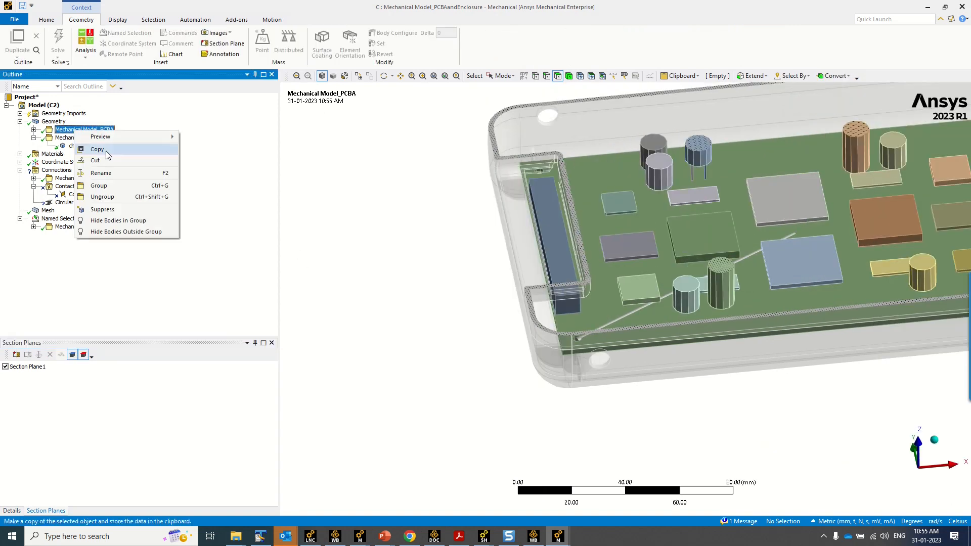
{"action": "left_click", "coordinate": [127, 221]}
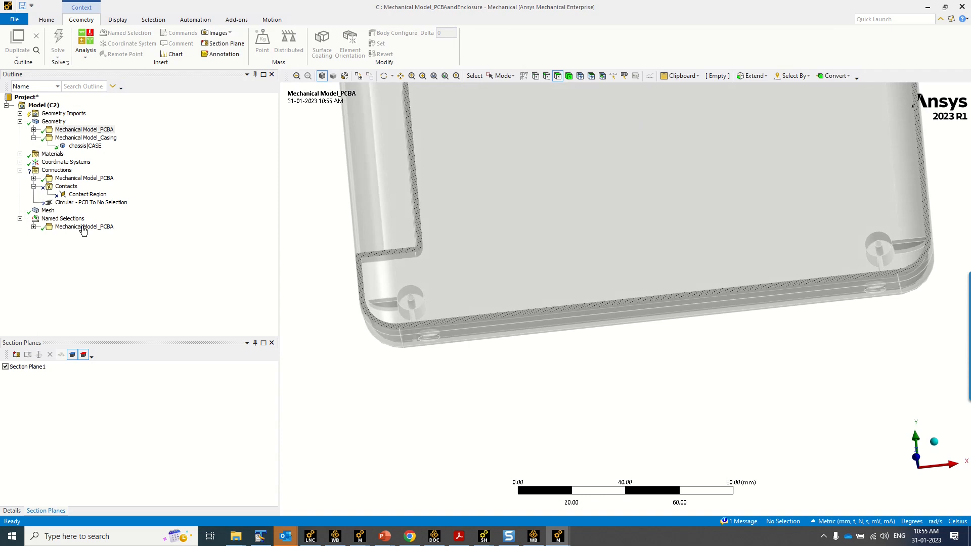
Scope the beam's mobile side to the inner hole faces of the matching corner standoff in the chassis, using single selection
{"action": "left_click", "coordinate": [85, 203]}
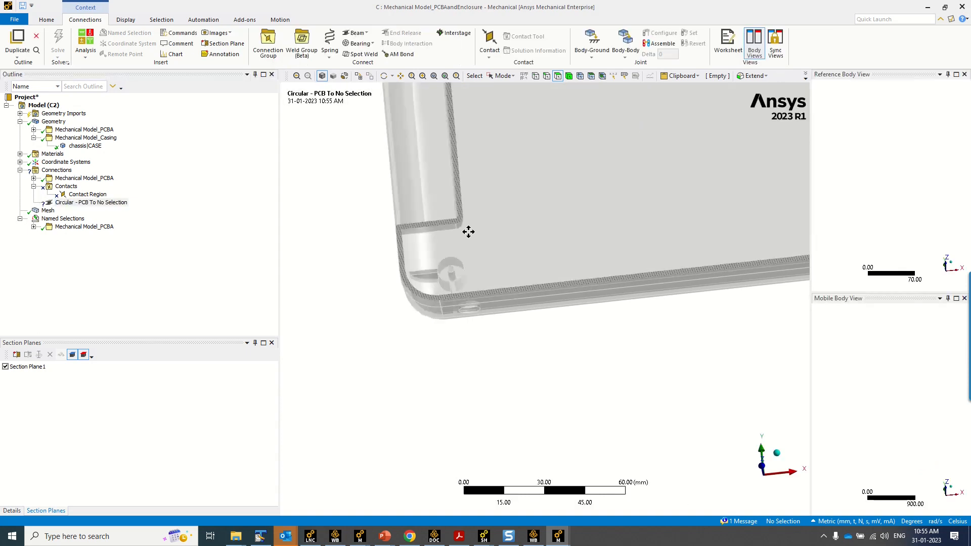
{"action": "middle_click_drag", "start_coordinate": [525, 227], "coordinate": [491, 264]}
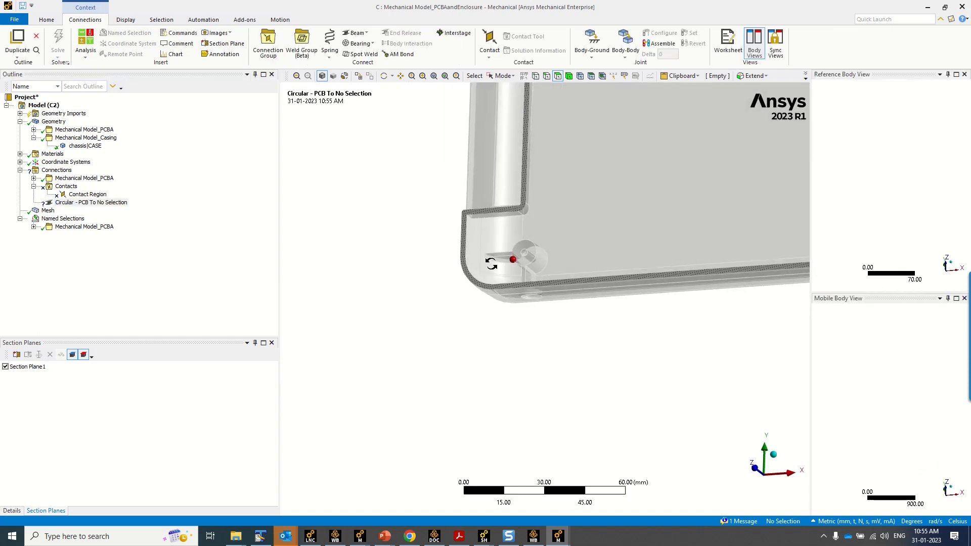
{"action": "left_click", "coordinate": [17, 511]}
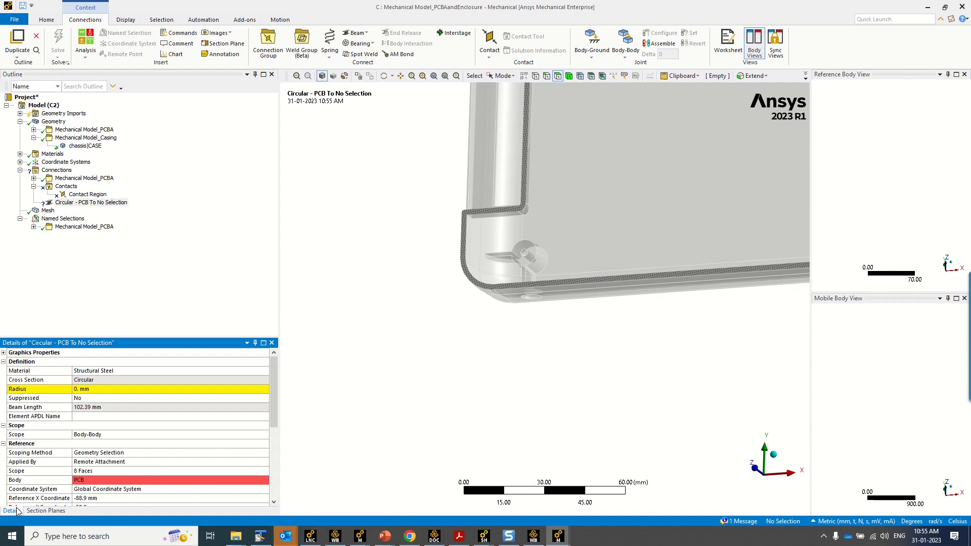
{"action": "scroll", "coordinate": [126, 453], "scroll_direction": "down", "scroll_amount": 5}
{"action": "left_click", "coordinate": [113, 443]}
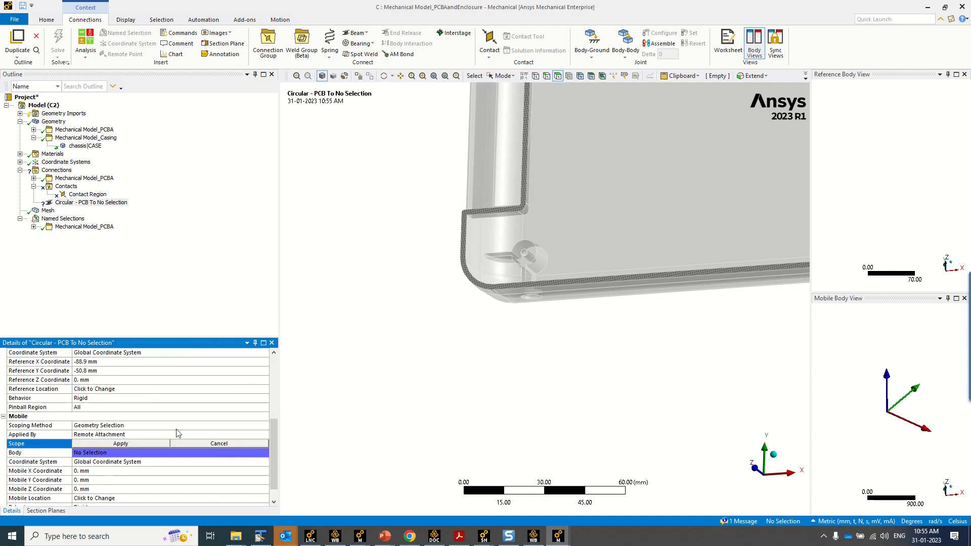
{"action": "scroll", "coordinate": [450, 330], "scroll_direction": "up", "scroll_amount": 5}
{"action": "mouse_move", "coordinate": [491, 209]}
{"action": "middle_mouse_down"}
{"action": "mouse_move", "coordinate": [506, 211]}
{"action": "mouse_move", "coordinate": [497, 196]}
{"action": "middle_mouse_up"}
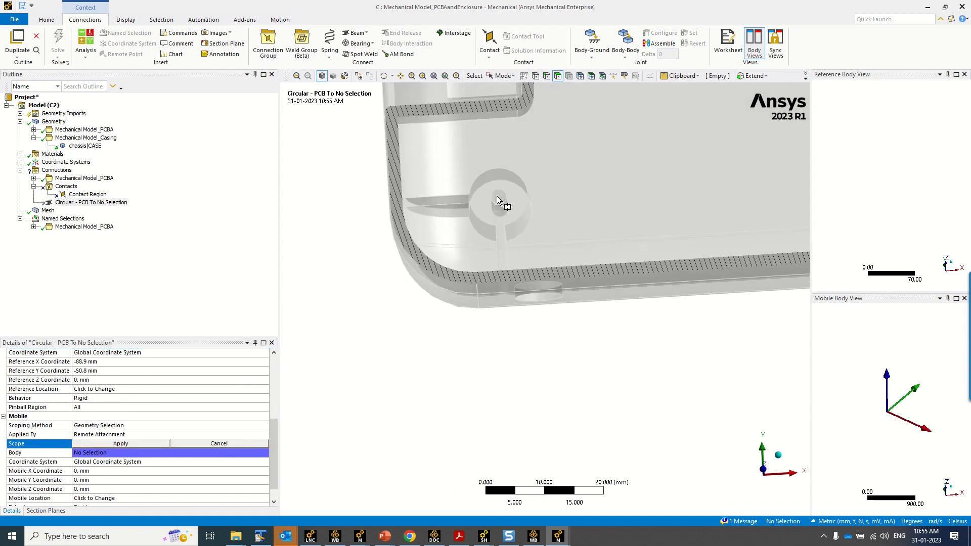
{"action": "left_click", "coordinate": [503, 76]}
{"action": "left_click", "coordinate": [512, 88]}
{"action": "left_click", "coordinate": [500, 195]}
{"action": "middle_click_drag", "start_coordinate": [500, 198], "coordinate": [473, 212]}
{"action": "left_click", "coordinate": [501, 216], "text": "ctrl"}
{"action": "left_click", "coordinate": [110, 444]}
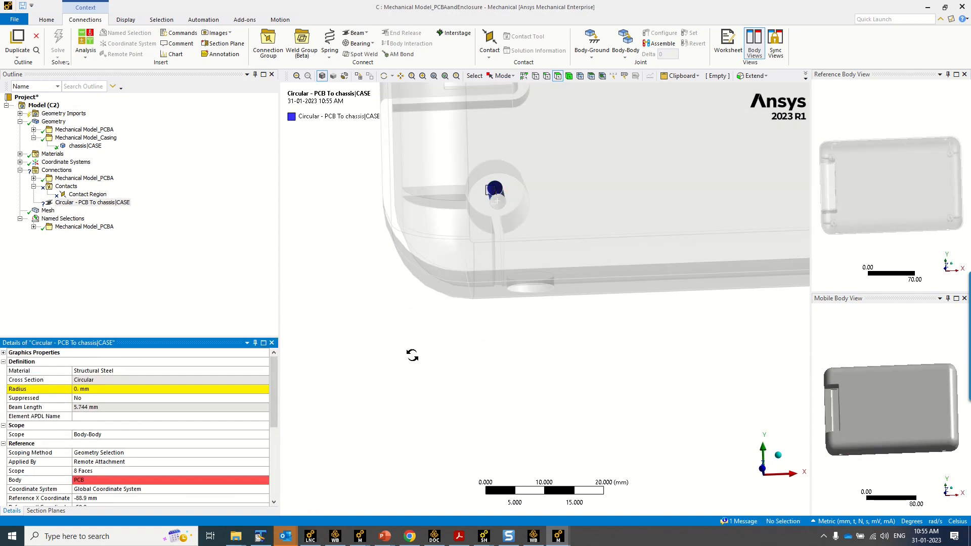
Set the radius of the corner circular beam between the PCB and the chassis to 1 mm
{"action": "middle_click_drag", "start_coordinate": [412, 354], "coordinate": [402, 353]}
{"action": "left_click", "coordinate": [101, 390]}
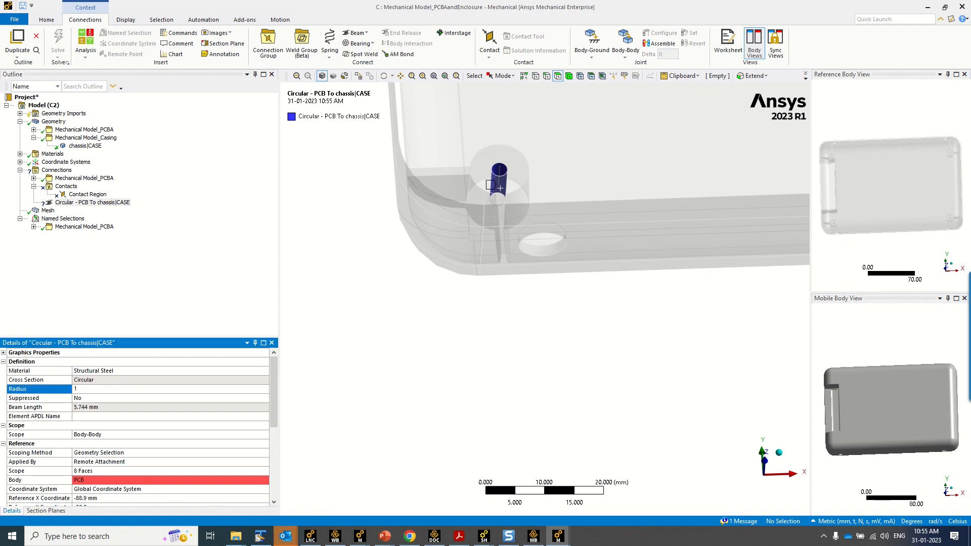
{"action": "key", "text": "Return"}
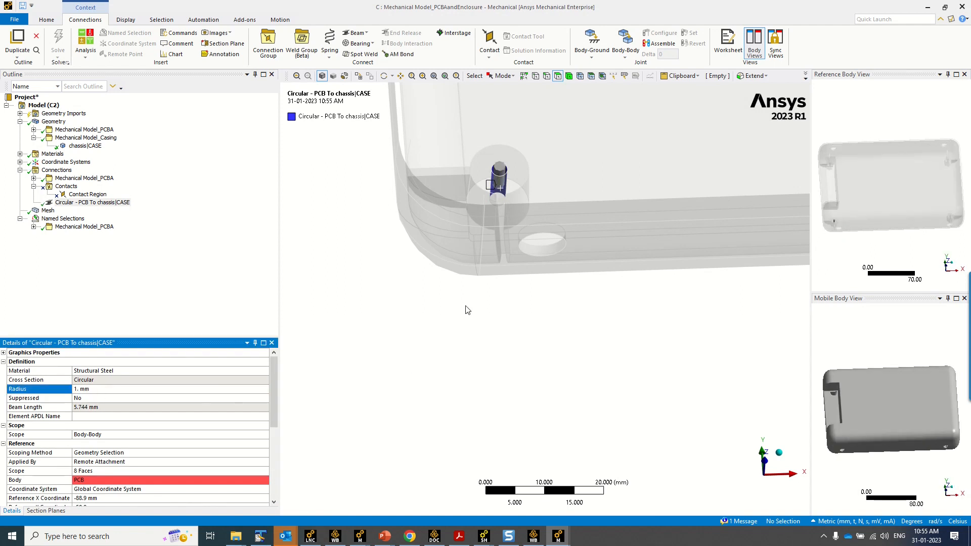
Show all bodies again around the corner beam to view it together with the PCB and chassis
{"action": "middle_click_drag", "start_coordinate": [489, 289], "coordinate": [478, 258]}
{"action": "right_click", "coordinate": [354, 197]}
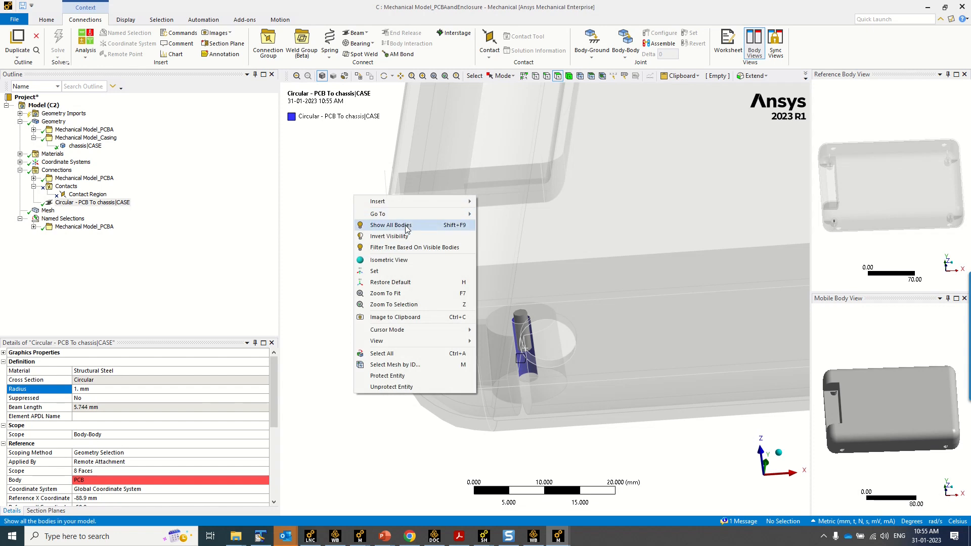
{"action": "left_click", "coordinate": [406, 225]}
{"action": "middle_click_drag", "start_coordinate": [455, 273], "coordinate": [494, 421]}
{"action": "scroll", "coordinate": [488, 329], "scroll_direction": "up", "scroll_amount": 4}
{"action": "scroll", "coordinate": [493, 420], "scroll_direction": "down", "scroll_amount": 7}
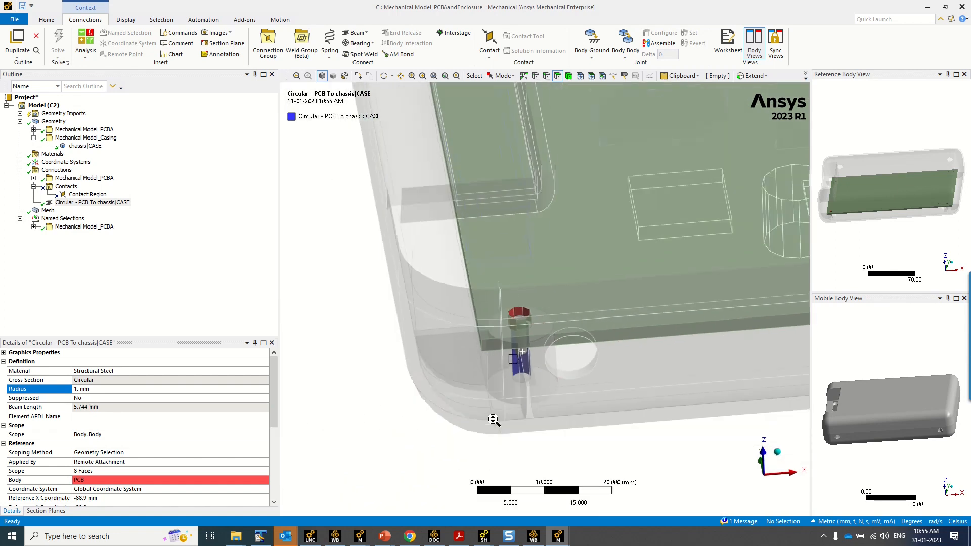
{"action": "middle_click_drag", "start_coordinate": [478, 349], "coordinate": [405, 408], "text": "ctrl"}
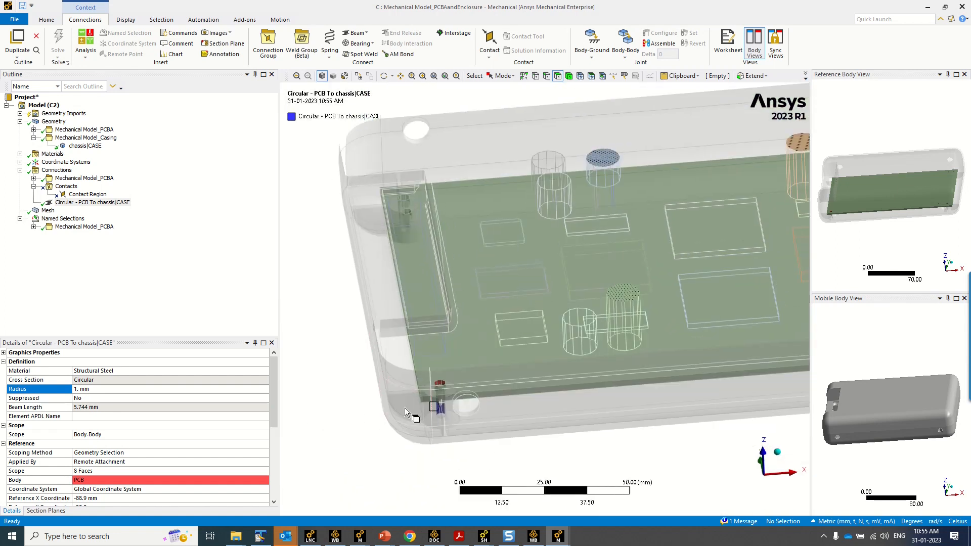
Hide the chassis body so that only the PCB assembly and the corner beam are shown
{"action": "left_click", "coordinate": [387, 319]}
{"action": "right_click", "coordinate": [387, 319]}
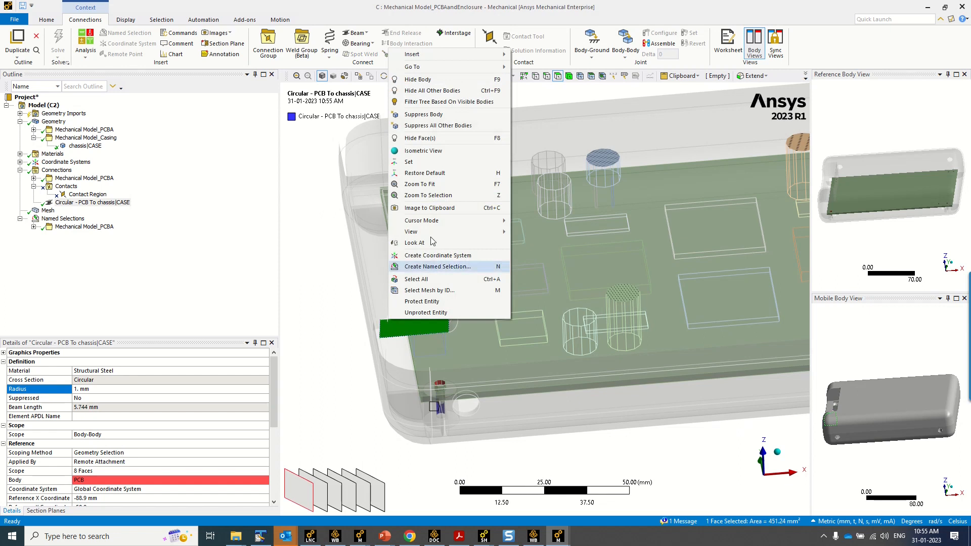
{"action": "left_click", "coordinate": [442, 80]}
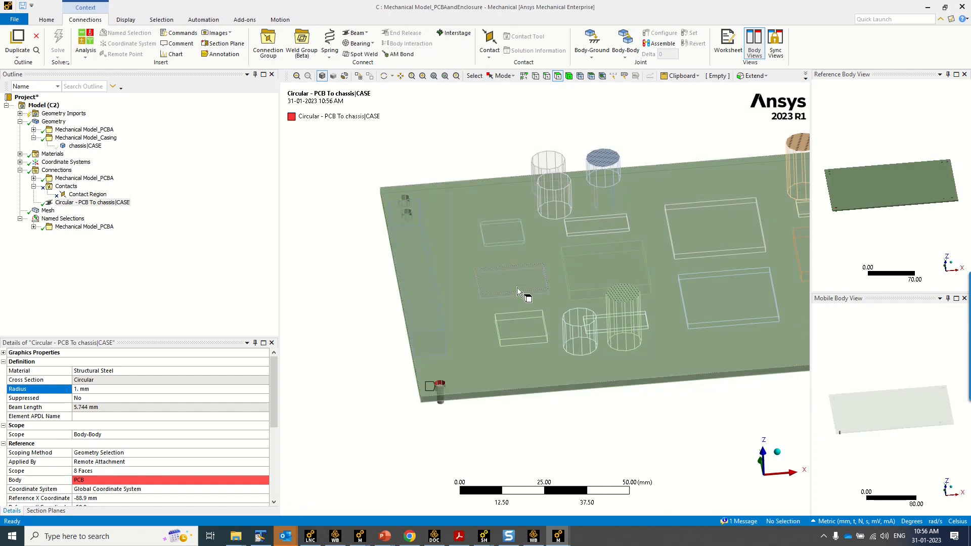
{"action": "middle_click_drag", "start_coordinate": [517, 287], "coordinate": [422, 272]}
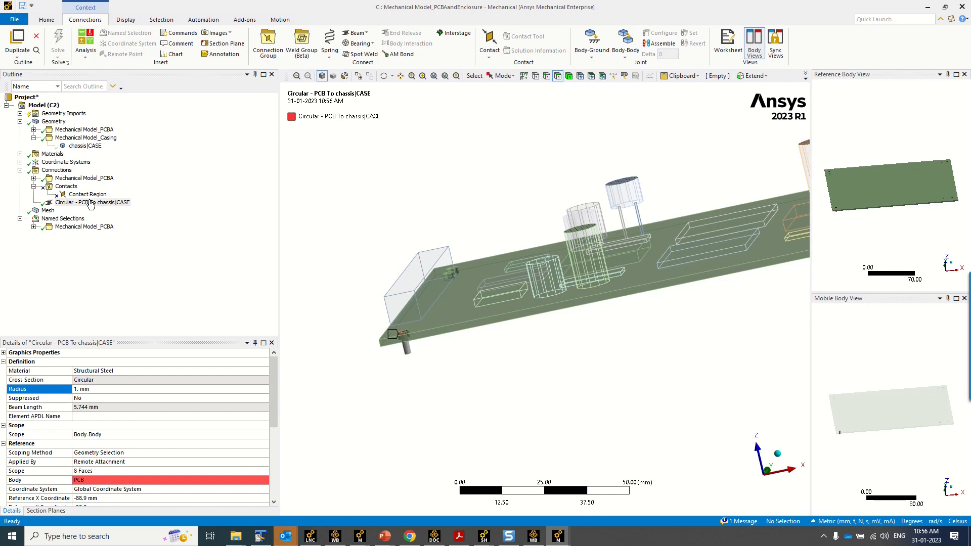
Insert three more beam connections after the finished PCB-to-chassis beam for the remaining mounting holes
{"action": "right_click", "coordinate": [62, 195]}
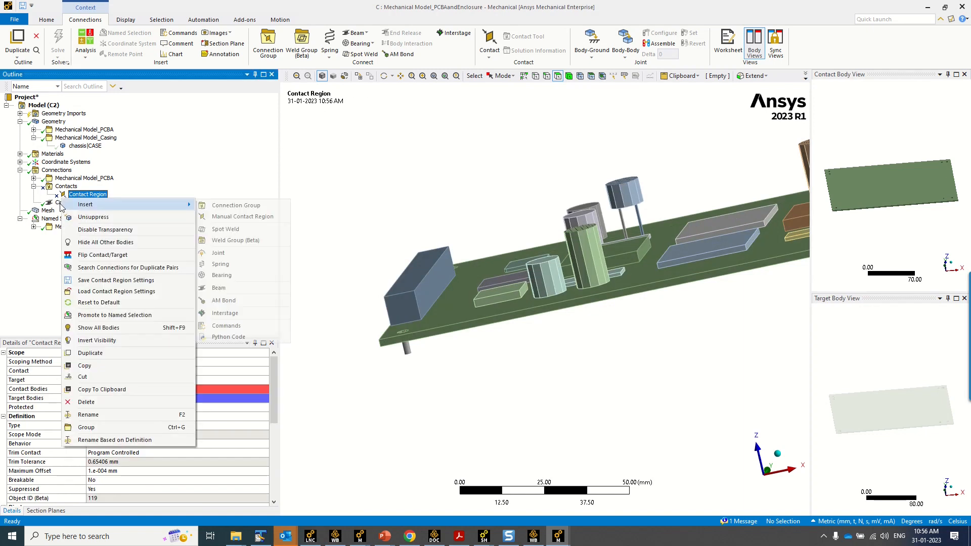
{"action": "right_click", "coordinate": [64, 203]}
{"action": "mouse_move", "coordinate": [103, 213]}
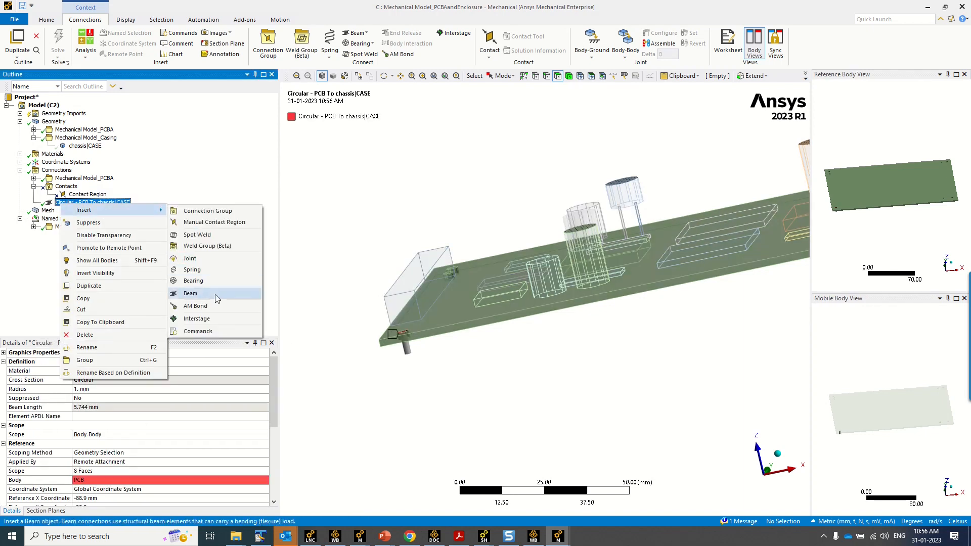
{"action": "left_click", "coordinate": [248, 293]}
{"action": "right_click", "coordinate": [76, 211]}
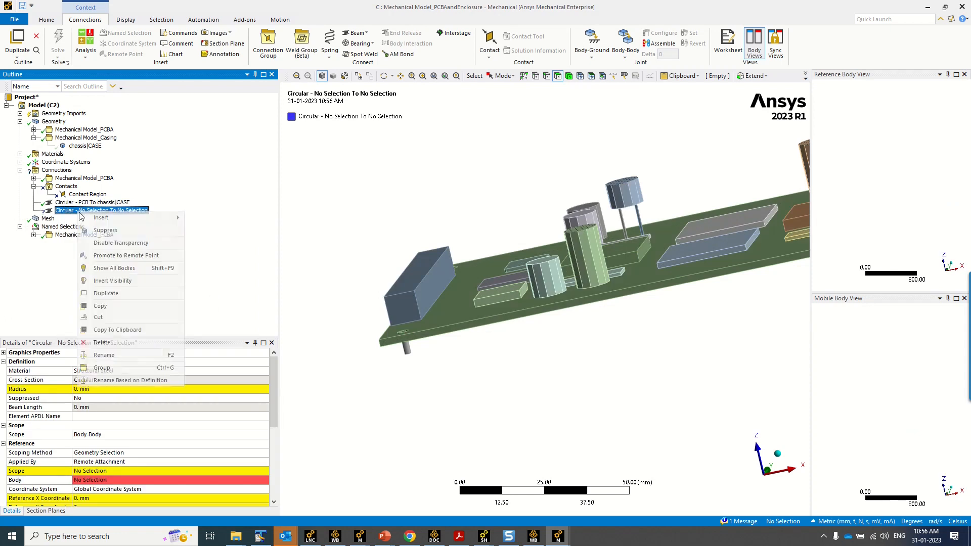
{"action": "mouse_move", "coordinate": [104, 217]}
{"action": "left_click", "coordinate": [236, 302]}
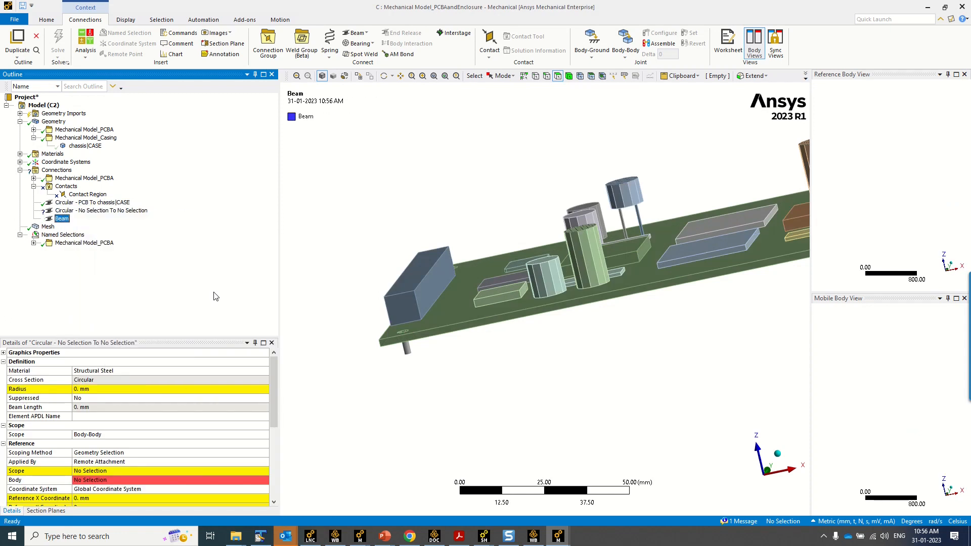
{"action": "right_click", "coordinate": [83, 220]}
{"action": "mouse_move", "coordinate": [138, 227]}
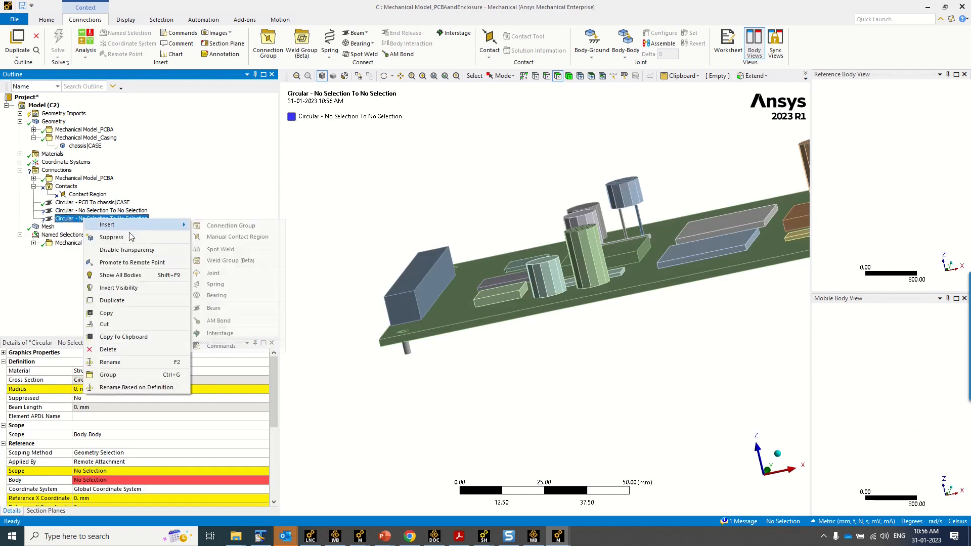
{"action": "left_click", "coordinate": [228, 307]}
Scope the first new beam's reference side to the inner faces of the PCB's upper-left outer mounting hole, using box selection
{"action": "left_click", "coordinate": [68, 211]}
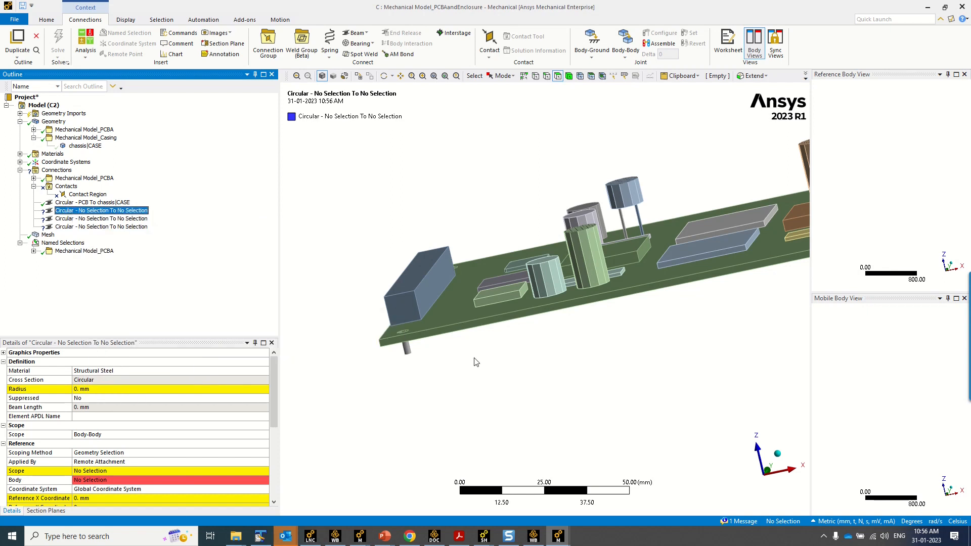
{"action": "middle_click_drag", "start_coordinate": [475, 360], "coordinate": [501, 377]}
{"action": "middle_click_drag", "start_coordinate": [465, 245], "coordinate": [485, 407], "text": "ctrl"}
{"action": "scroll", "coordinate": [414, 256], "scroll_direction": "up", "scroll_amount": 5}
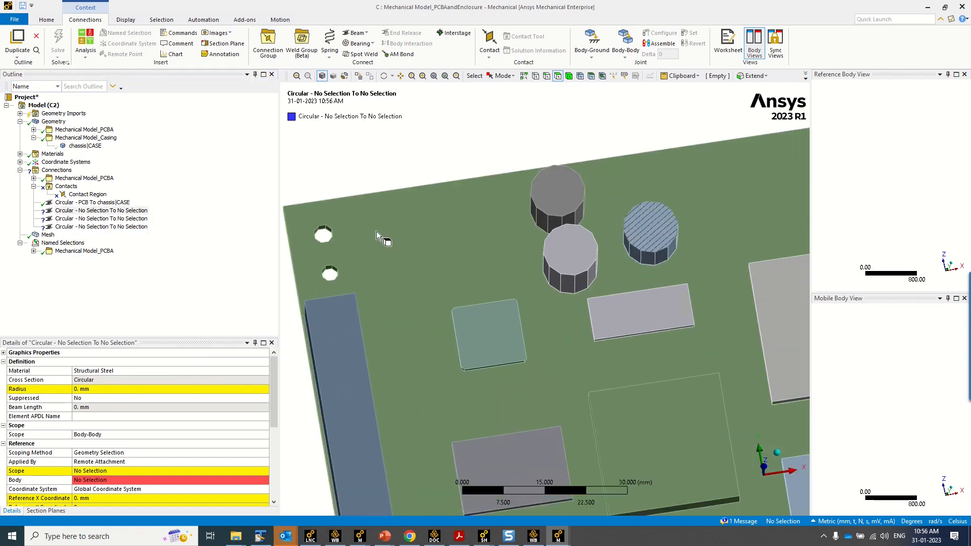
{"action": "middle_click_drag", "start_coordinate": [386, 239], "coordinate": [521, 247], "text": "ctrl"}
{"action": "left_click", "coordinate": [502, 76]}
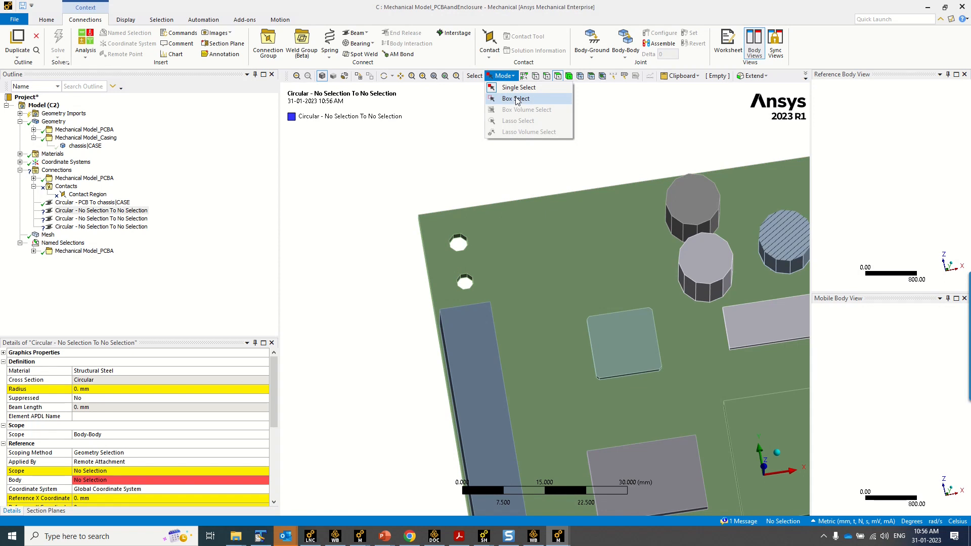
{"action": "left_click", "coordinate": [518, 98]}
{"action": "left_click_drag", "start_coordinate": [485, 262], "coordinate": [484, 261]}
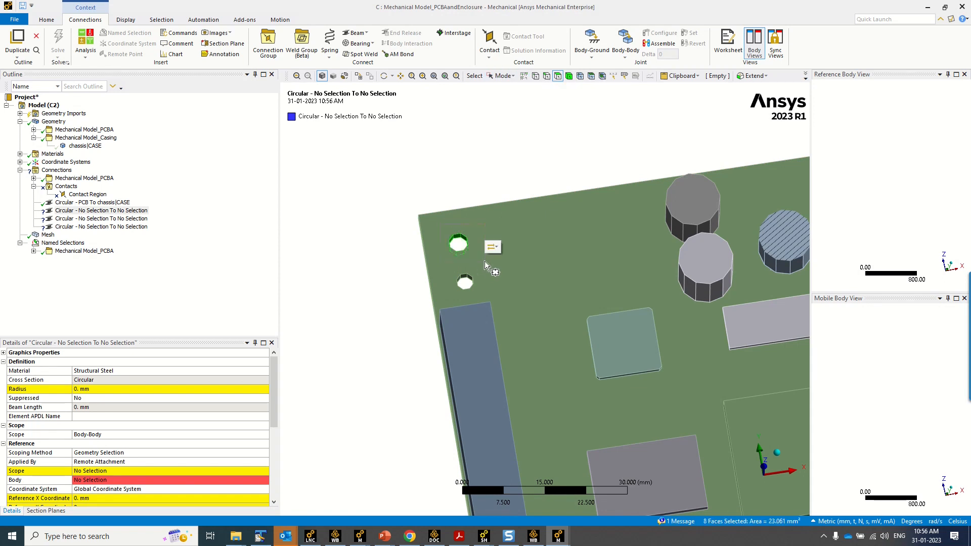
{"action": "left_click", "coordinate": [80, 472]}
{"action": "left_click", "coordinate": [85, 471]}
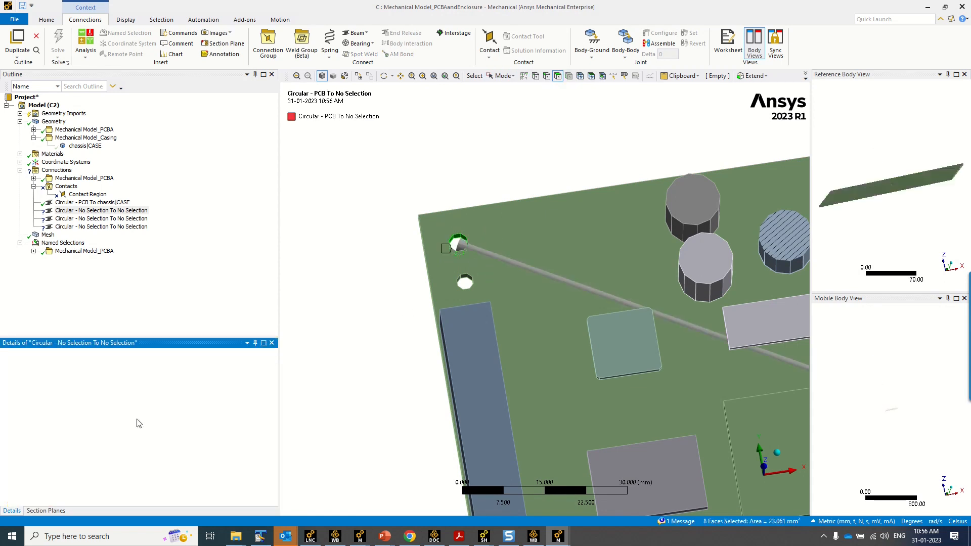
Scope the second new beam's reference side to the inner faces of the PCB's upper-right outer mounting hole
{"action": "left_click", "coordinate": [101, 218]}
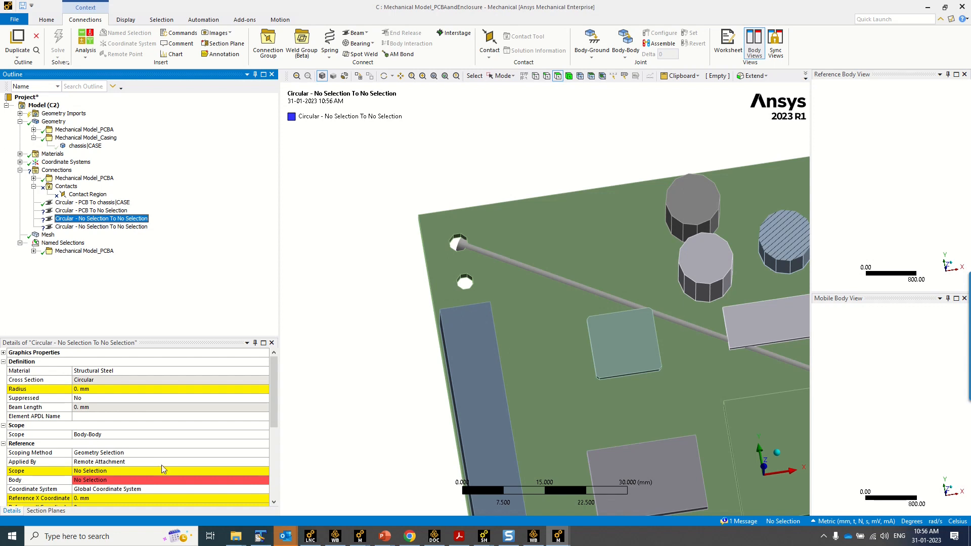
{"action": "left_click", "coordinate": [150, 472]}
{"action": "middle_click_drag", "start_coordinate": [545, 348], "coordinate": [410, 262], "text": "ctrl"}
{"action": "left_click_drag", "start_coordinate": [454, 257], "coordinate": [454, 257]}
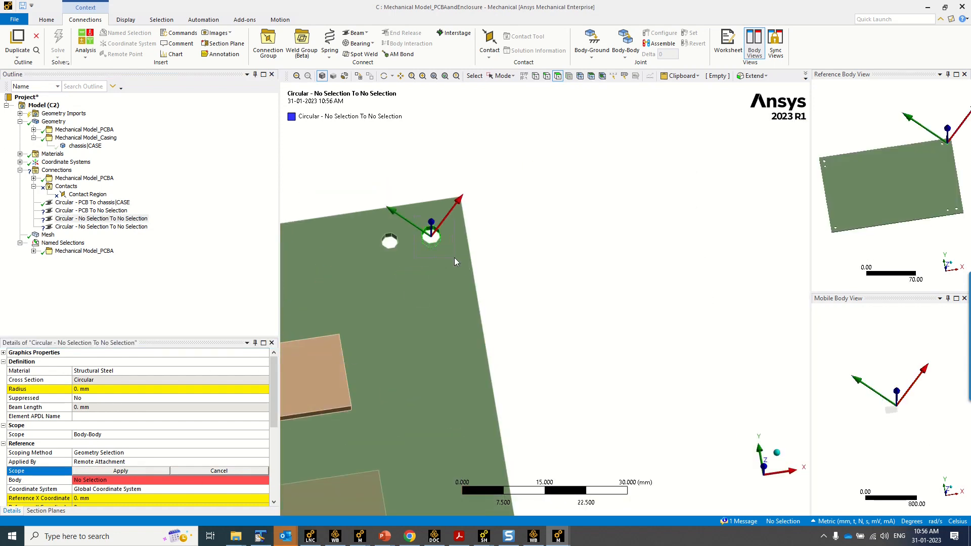
{"action": "left_click", "coordinate": [108, 471]}
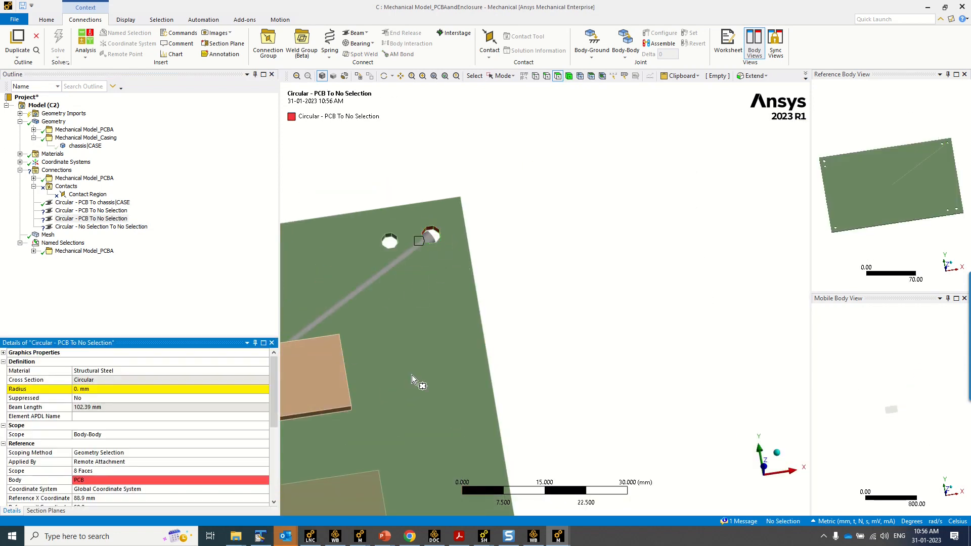
Scope the third new beam's reference side to the inner faces of the PCB's lower-right outer mounting hole
{"action": "middle_click_drag", "start_coordinate": [412, 375], "coordinate": [529, 188], "text": "ctrl"}
{"action": "left_click", "coordinate": [124, 228]}
{"action": "middle_click_drag", "start_coordinate": [536, 370], "coordinate": [497, 184], "text": "ctrl"}
{"action": "left_click_drag", "start_coordinate": [603, 395], "coordinate": [605, 395]}
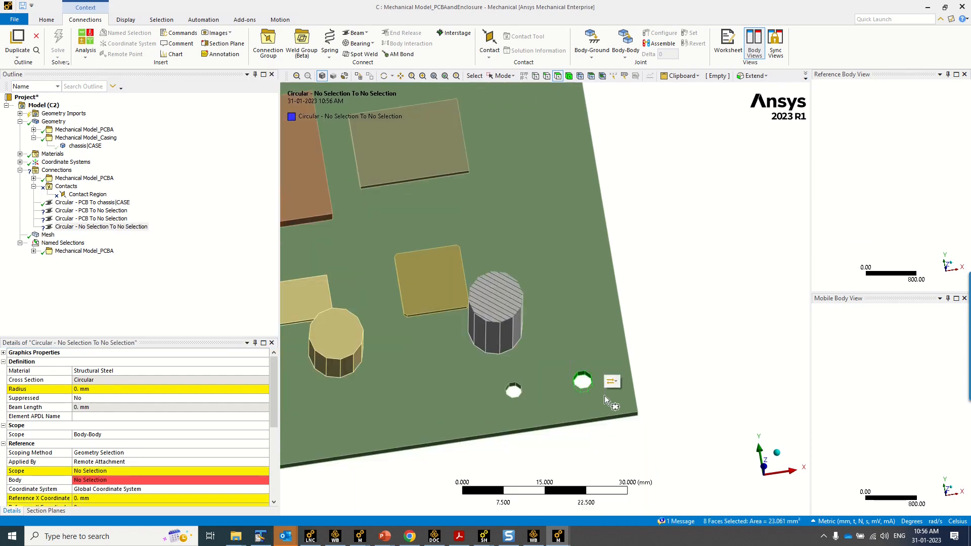
{"action": "left_click", "coordinate": [111, 472]}
{"action": "left_click", "coordinate": [88, 471]}
Show all bodies, hide those in the Mechanical Model_PCBA geometry group, and check that Section Plane1 is active
{"action": "scroll", "coordinate": [511, 386], "scroll_direction": "down", "scroll_amount": 8}
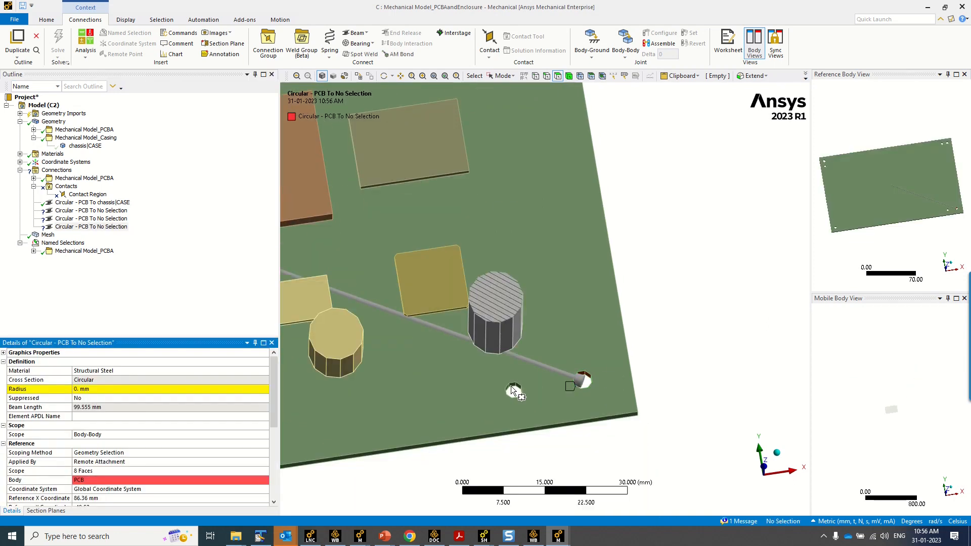
{"action": "middle_click_drag", "start_coordinate": [494, 404], "coordinate": [502, 278], "text": "ctrl"}
{"action": "scroll", "coordinate": [86, 434], "scroll_direction": "down", "scroll_amount": 3}
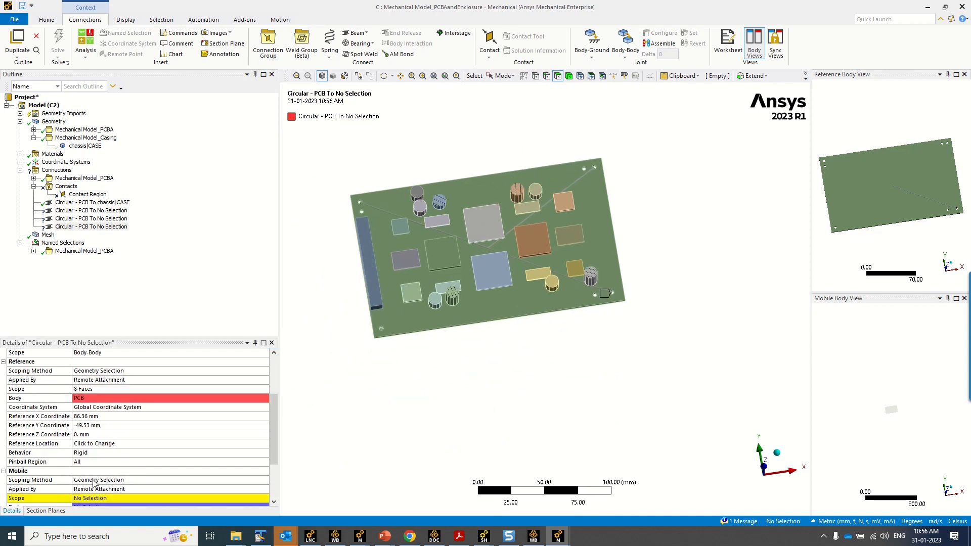
{"action": "right_click", "coordinate": [391, 160]}
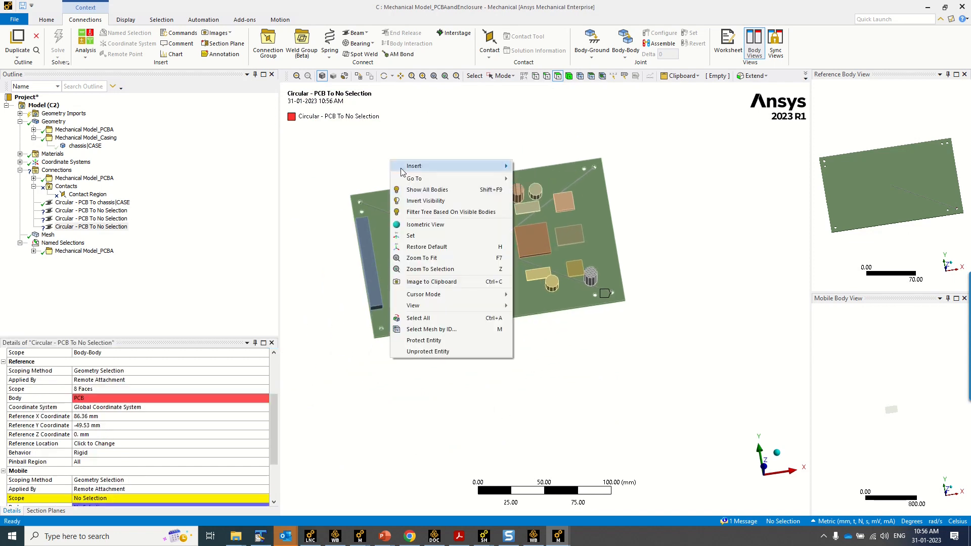
{"action": "left_click", "coordinate": [427, 190]}
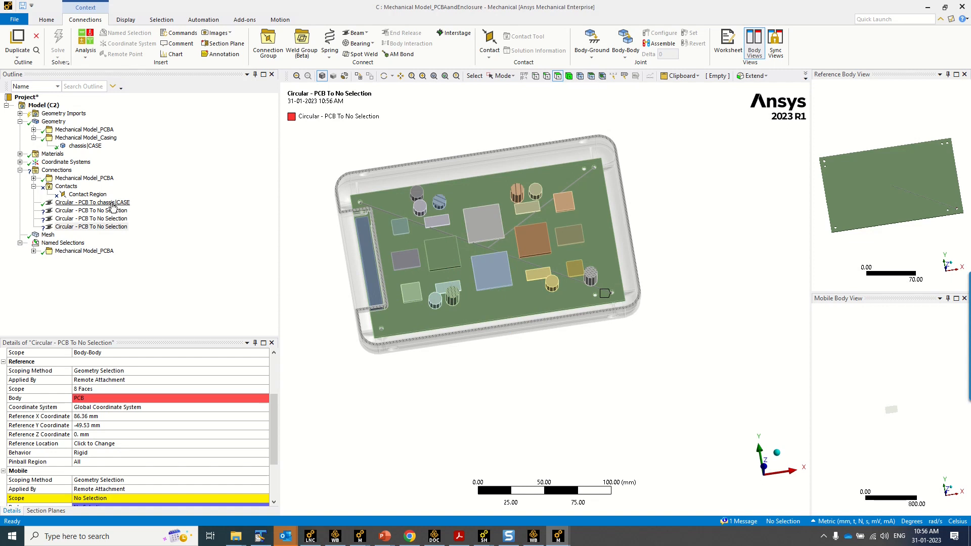
{"action": "right_click", "coordinate": [90, 131]}
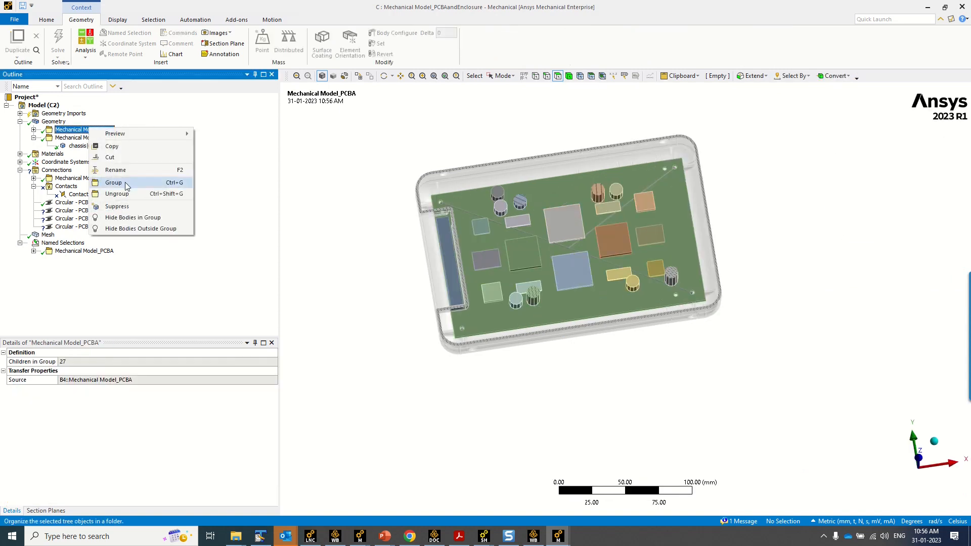
{"action": "left_click", "coordinate": [129, 218]}
{"action": "scroll", "coordinate": [422, 286], "scroll_direction": "up", "scroll_amount": 1}
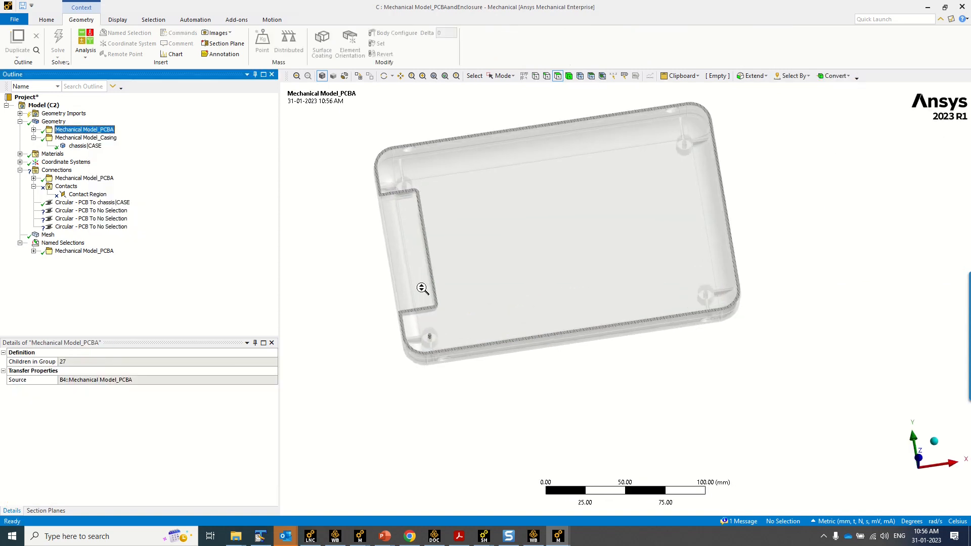
{"action": "left_click", "coordinate": [43, 510]}
{"action": "middle_click_drag", "start_coordinate": [403, 397], "coordinate": [373, 362]}
Scope the first new beam's mobile side to both cylindrical inner faces of the chassis's upper-left corner standoff hole
{"action": "left_click", "coordinate": [88, 212]}
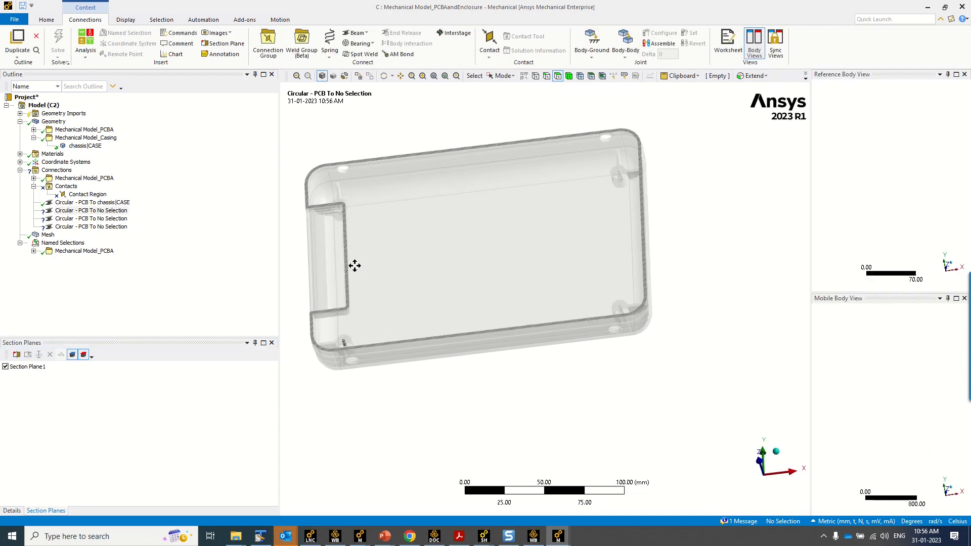
{"action": "left_click", "coordinate": [12, 510]}
{"action": "scroll", "coordinate": [114, 478], "scroll_direction": "down", "scroll_amount": 5}
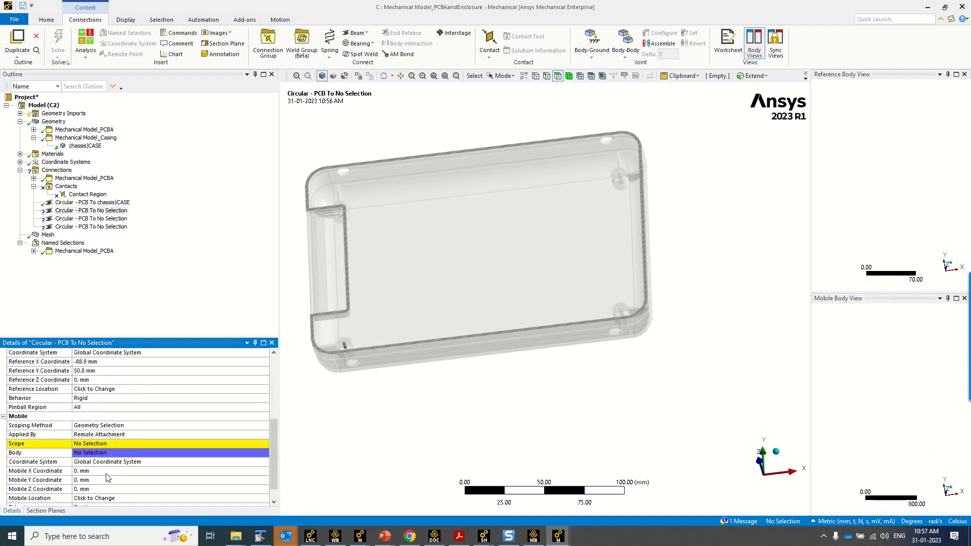
{"action": "left_click", "coordinate": [99, 447]}
{"action": "scroll", "coordinate": [379, 315], "scroll_direction": "up", "scroll_amount": 5}
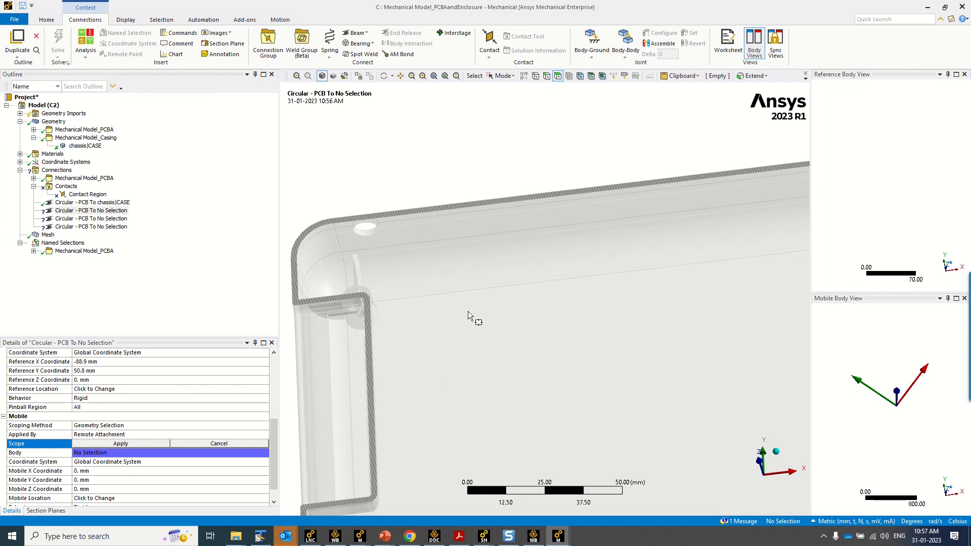
{"action": "middle_click_drag", "start_coordinate": [384, 317], "coordinate": [356, 311]}
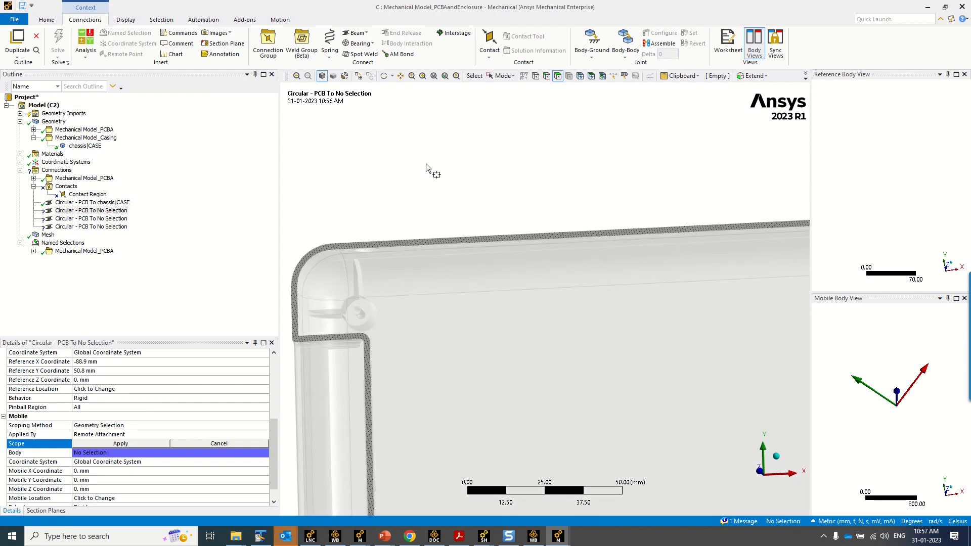
{"action": "left_click", "coordinate": [357, 311]}
{"action": "mouse_move", "coordinate": [355, 310]}
{"action": "middle_mouse_down"}
{"action": "mouse_move", "coordinate": [375, 325]}
{"action": "mouse_move", "coordinate": [355, 307]}
{"action": "middle_mouse_up"}
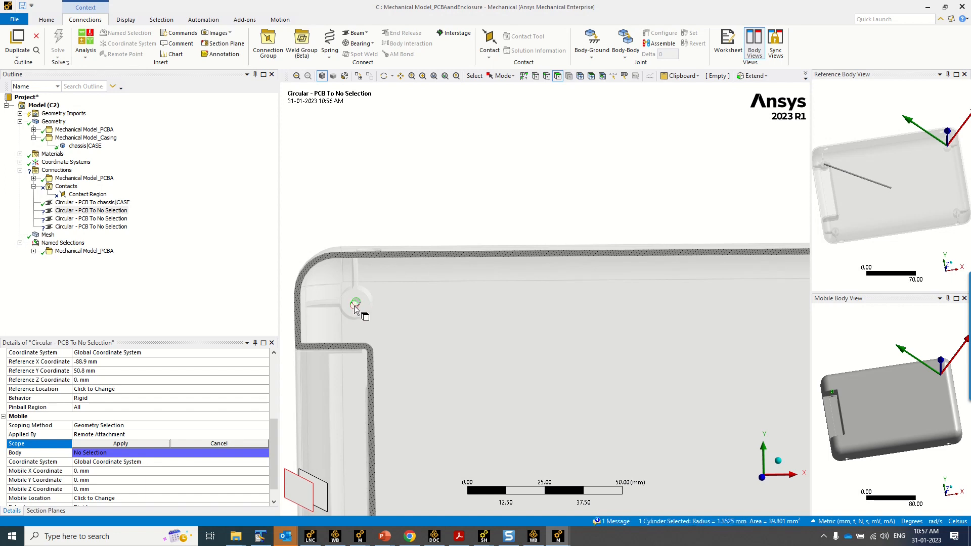
{"action": "left_click", "coordinate": [355, 305], "text": "ctrl"}
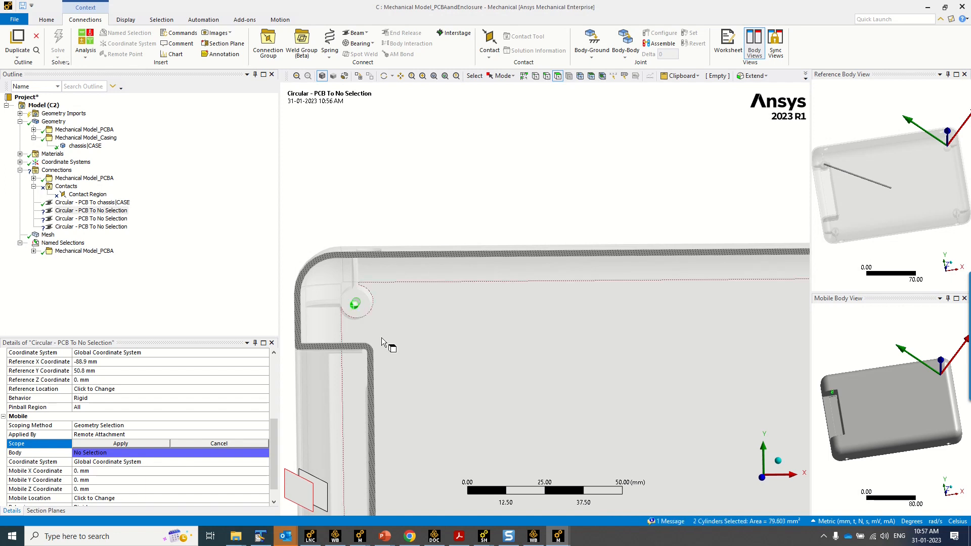
{"action": "left_click", "coordinate": [122, 444]}
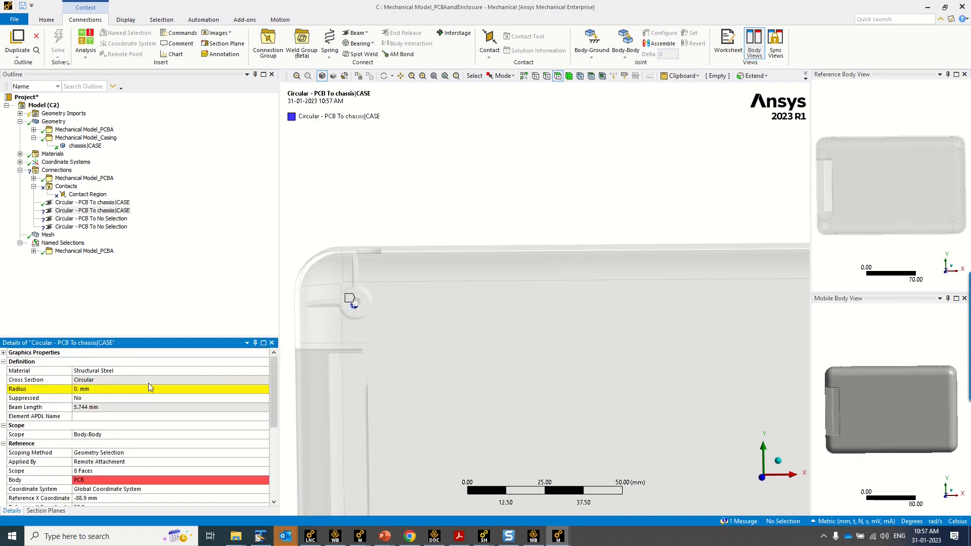
Scope the second new beam's mobile side to both cylindrical inner faces of the chassis's upper-right corner standoff hole
{"action": "key", "text": "Down"}
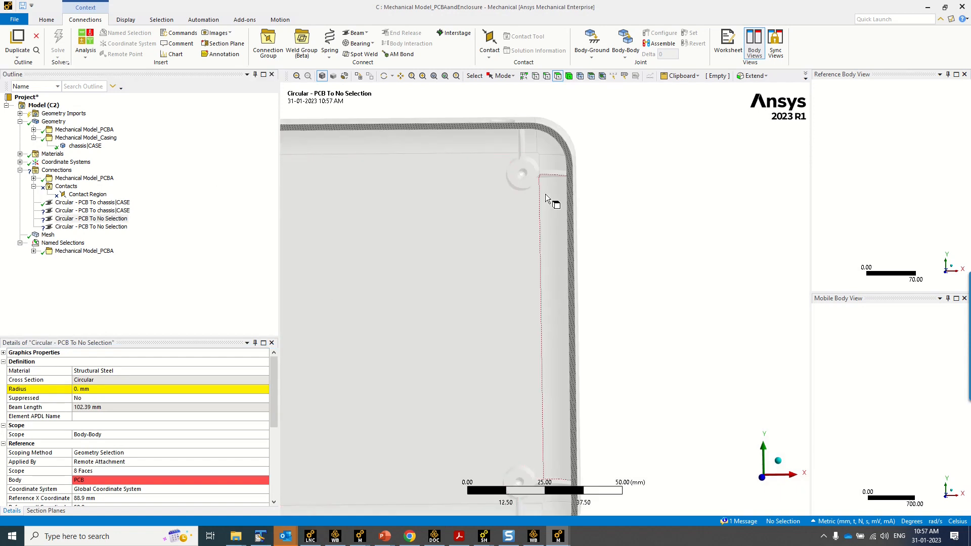
{"action": "left_click", "coordinate": [524, 174]}
{"action": "middle_click_drag", "start_coordinate": [531, 179], "coordinate": [545, 152]}
{"action": "scroll", "coordinate": [494, 177], "scroll_direction": "up", "scroll_amount": 4}
{"action": "middle_click_drag", "start_coordinate": [504, 211], "coordinate": [509, 349], "text": "ctrl"}
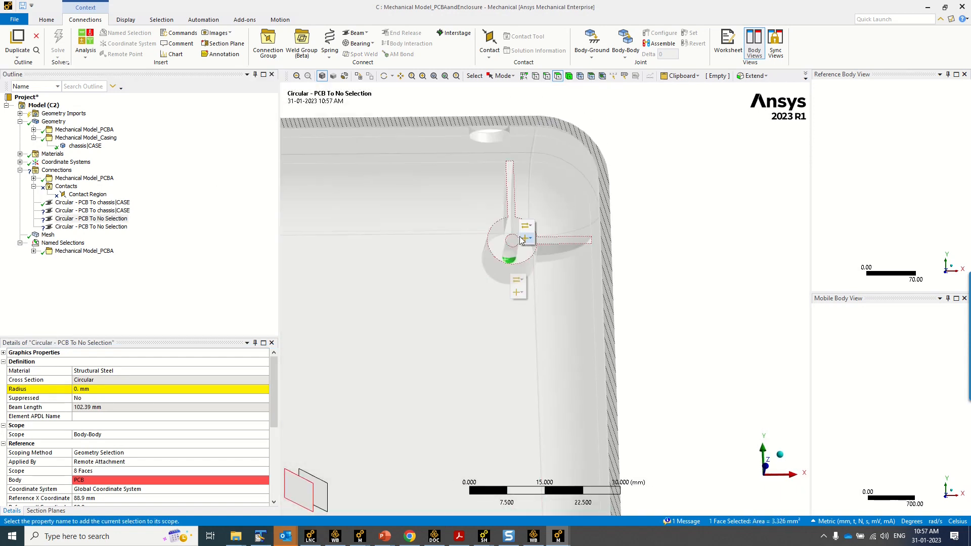
{"action": "left_click", "coordinate": [512, 241]}
{"action": "mouse_move", "coordinate": [511, 244]}
{"action": "middle_mouse_down"}
{"action": "mouse_move", "coordinate": [505, 273]}
{"action": "mouse_move", "coordinate": [513, 250]}
{"action": "middle_mouse_up"}
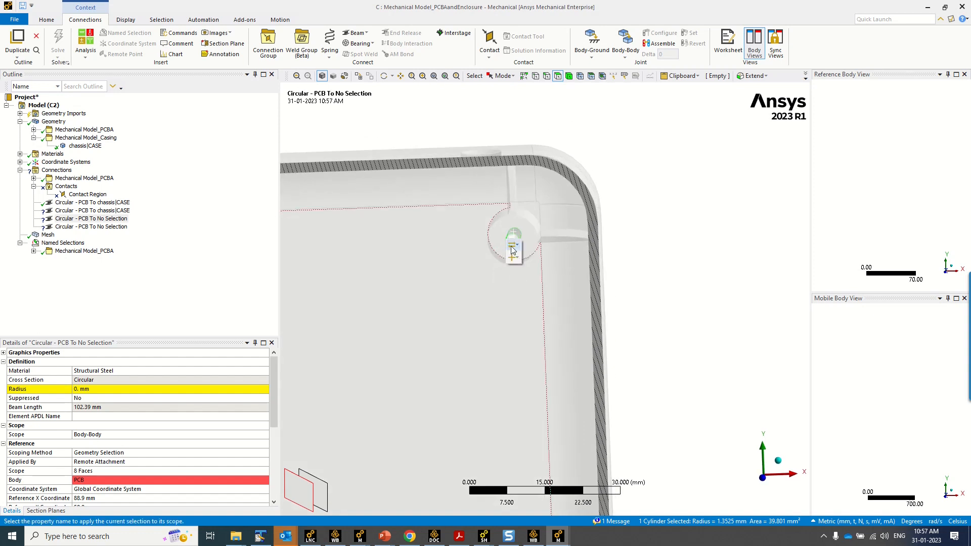
{"action": "left_click", "coordinate": [512, 241], "text": "ctrl"}
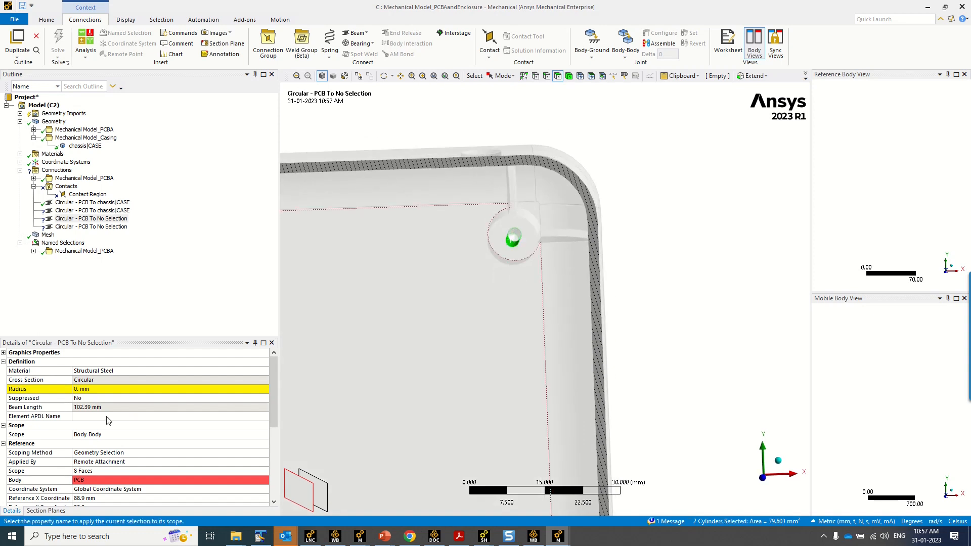
{"action": "scroll", "coordinate": [117, 481], "scroll_direction": "down", "scroll_amount": 5}
{"action": "left_click", "coordinate": [104, 445]}
{"action": "left_click", "coordinate": [105, 443]}
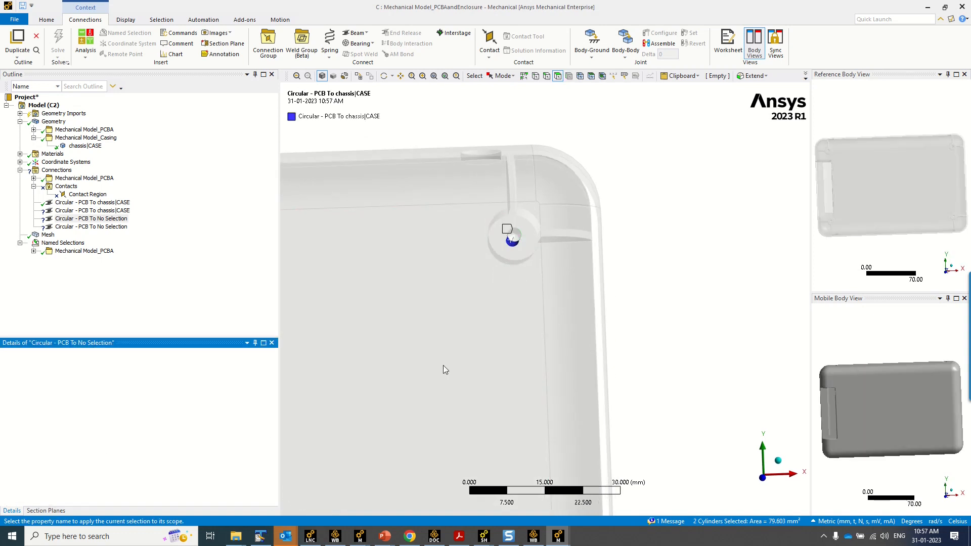
Scope the third new beam's mobile side to both cylindrical inner faces of the chassis's lower-right corner standoff hole
{"action": "middle_click_drag", "start_coordinate": [445, 368], "coordinate": [481, 184], "text": "ctrl"}
{"action": "left_click", "coordinate": [76, 228]}
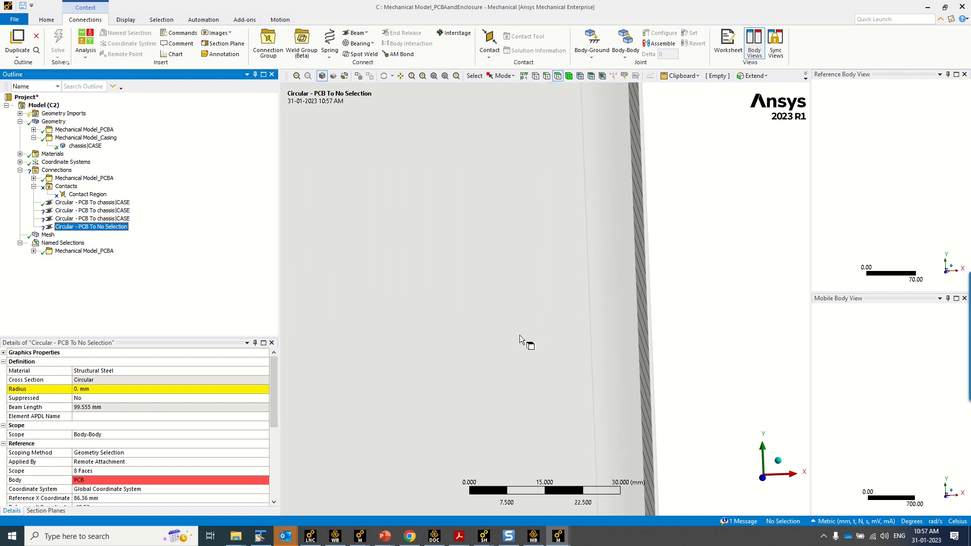
{"action": "middle_click_drag", "start_coordinate": [520, 335], "coordinate": [521, 154], "text": "ctrl"}
{"action": "middle_click_drag", "start_coordinate": [566, 336], "coordinate": [525, 262], "text": "ctrl"}
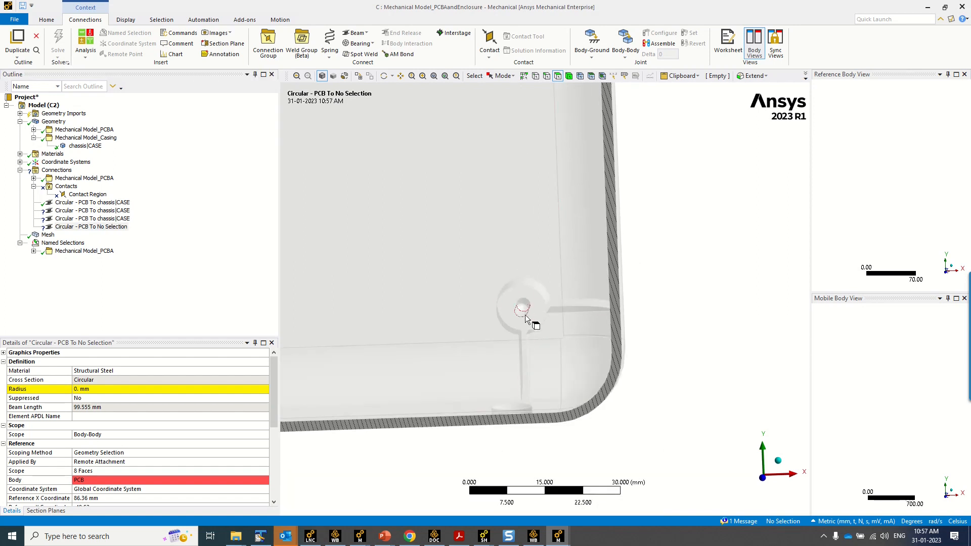
{"action": "left_click", "coordinate": [524, 313]}
{"action": "mouse_move", "coordinate": [525, 317]}
{"action": "middle_mouse_down"}
{"action": "mouse_move", "coordinate": [531, 282]}
{"action": "mouse_move", "coordinate": [520, 315]}
{"action": "middle_mouse_up"}
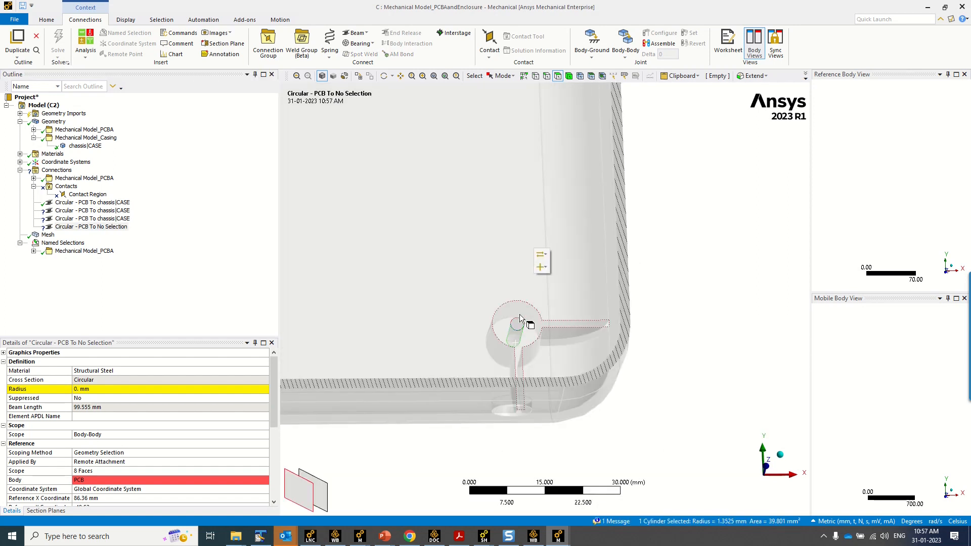
{"action": "left_click", "coordinate": [517, 321], "text": "ctrl"}
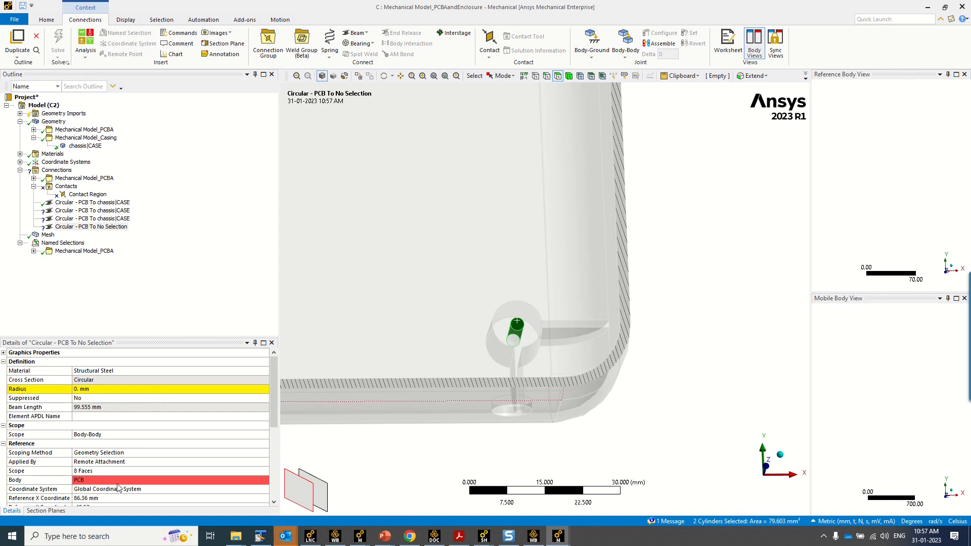
{"action": "scroll", "coordinate": [112, 484], "scroll_direction": "down", "scroll_amount": 6}
{"action": "left_click", "coordinate": [103, 424]}
{"action": "left_click", "coordinate": [102, 426]}
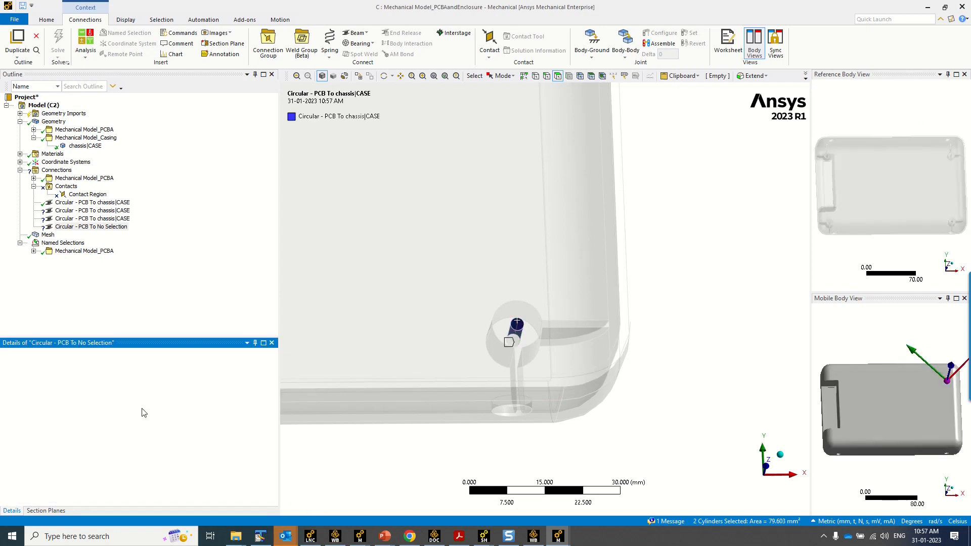
Set the radius of the three new circular beams together to 1 mm
{"action": "left_click", "coordinate": [84, 212]}
{"action": "left_click", "coordinate": [83, 227], "text": "shift"}
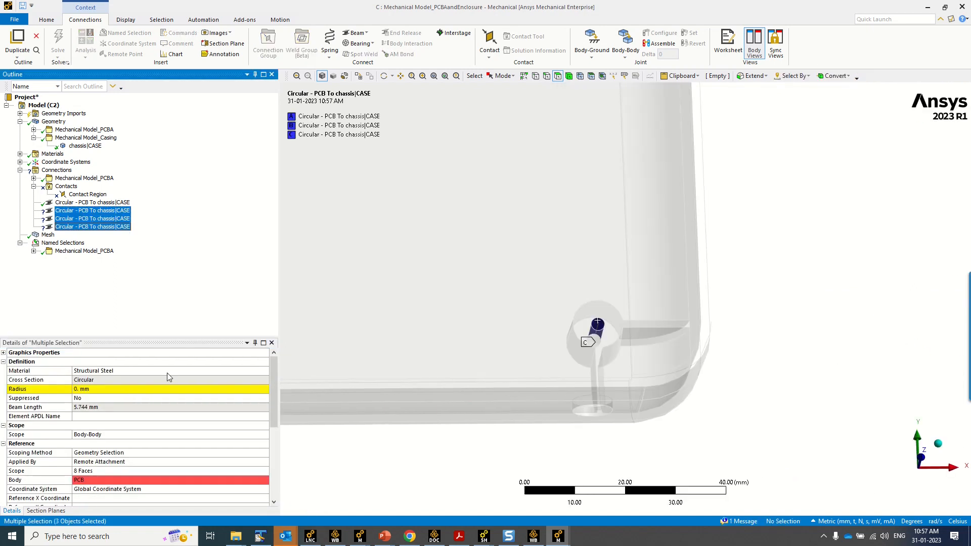
{"action": "left_click", "coordinate": [121, 388]}
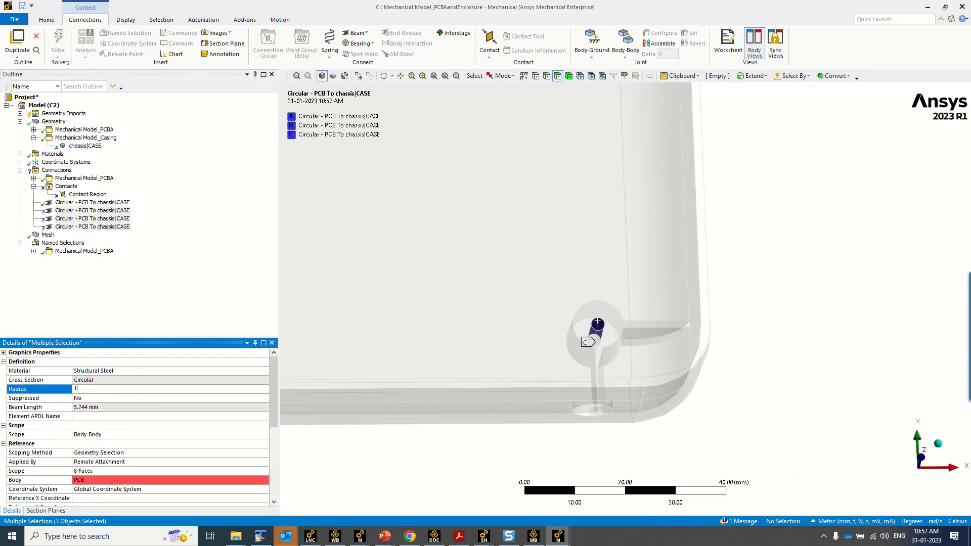
{"action": "type", "text": "1"}
{"action": "key", "text": "Return"}
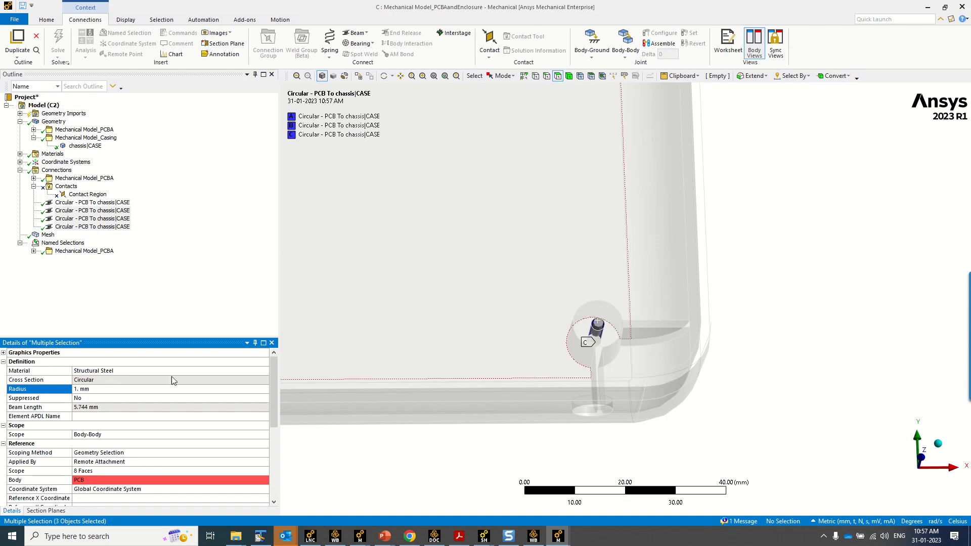
{"action": "scroll", "coordinate": [739, 310], "scroll_direction": "down", "scroll_amount": 5}
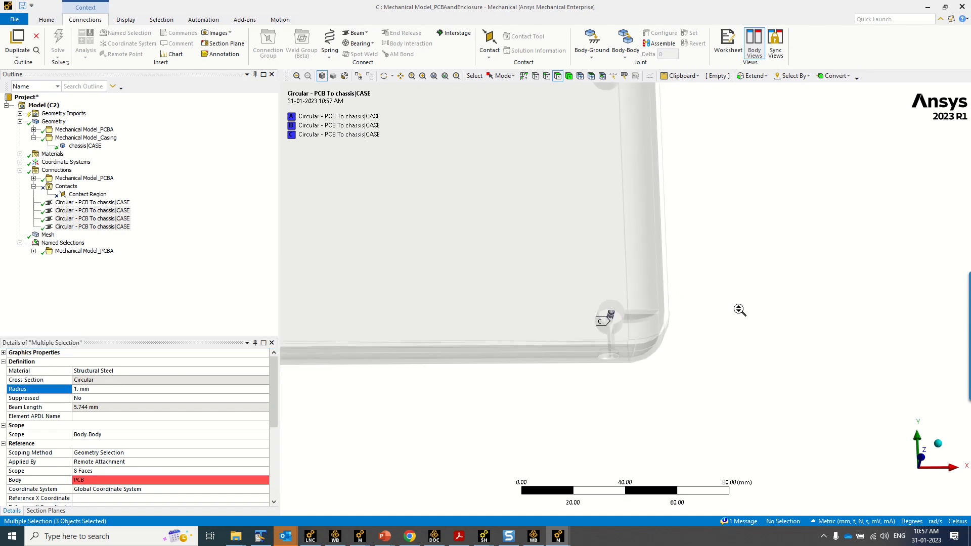
{"action": "middle_click_drag", "start_coordinate": [716, 312], "coordinate": [691, 305]}
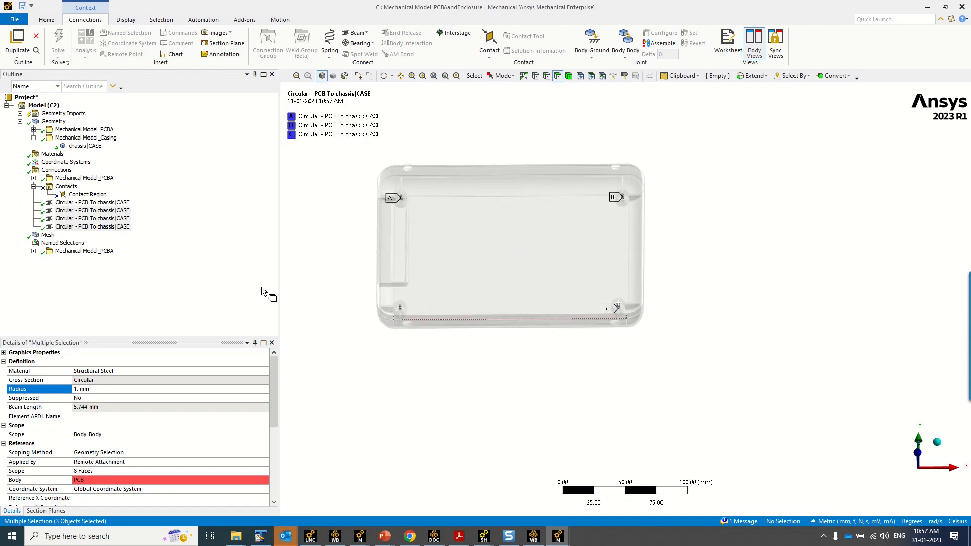
Assign the ALUMINUM material to all four circular PCB-to-chassis beams together
{"action": "left_click", "coordinate": [65, 204]}
{"action": "left_click", "coordinate": [101, 227], "text": "shift"}
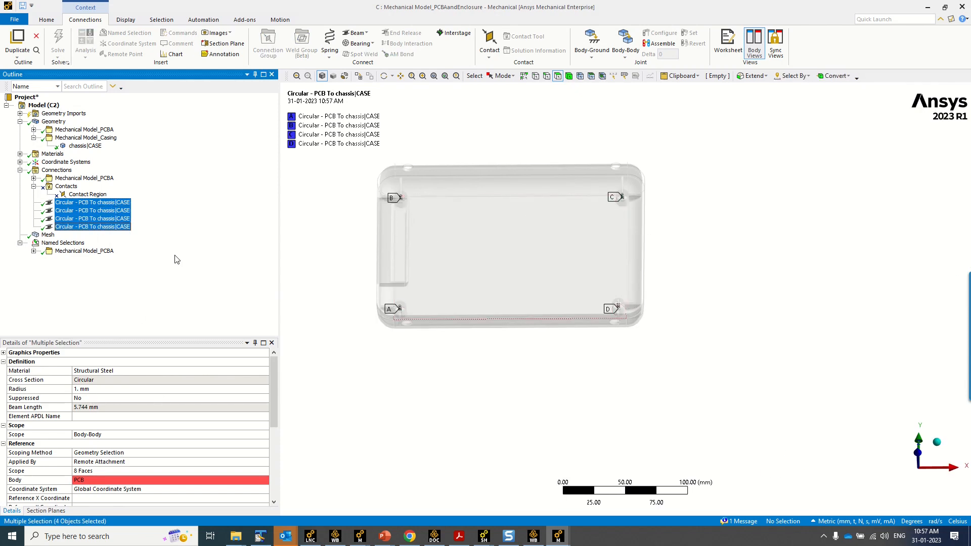
{"action": "left_click", "coordinate": [144, 372]}
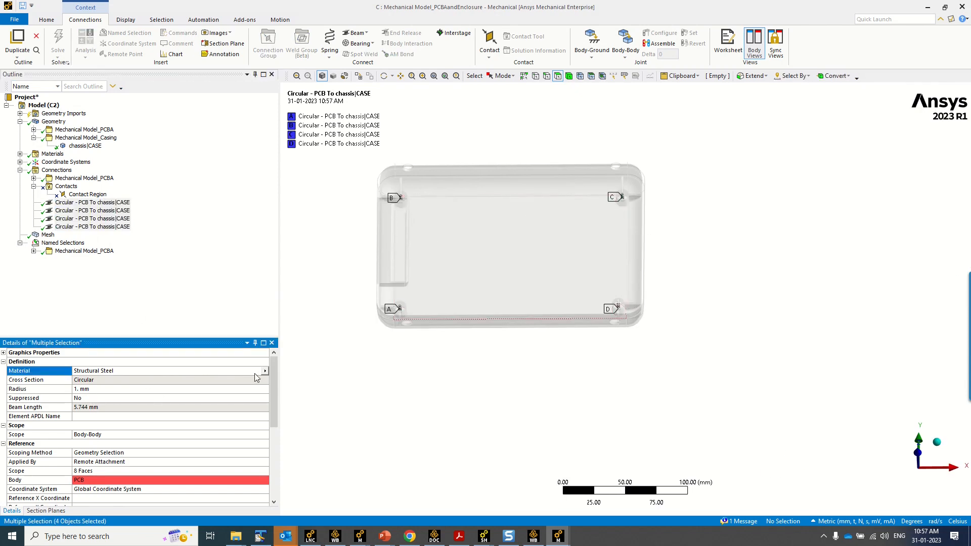
{"action": "left_click", "coordinate": [264, 372]}
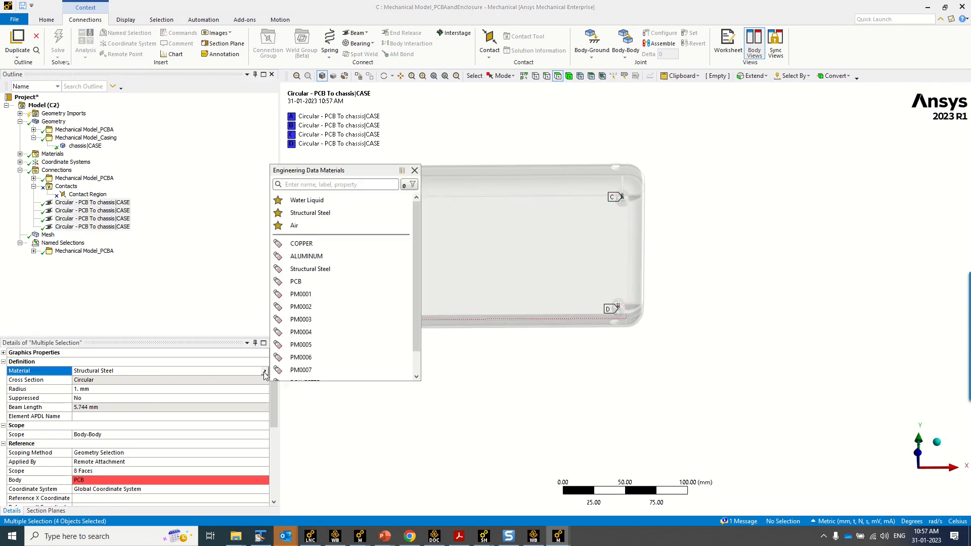
{"action": "left_click", "coordinate": [322, 257]}
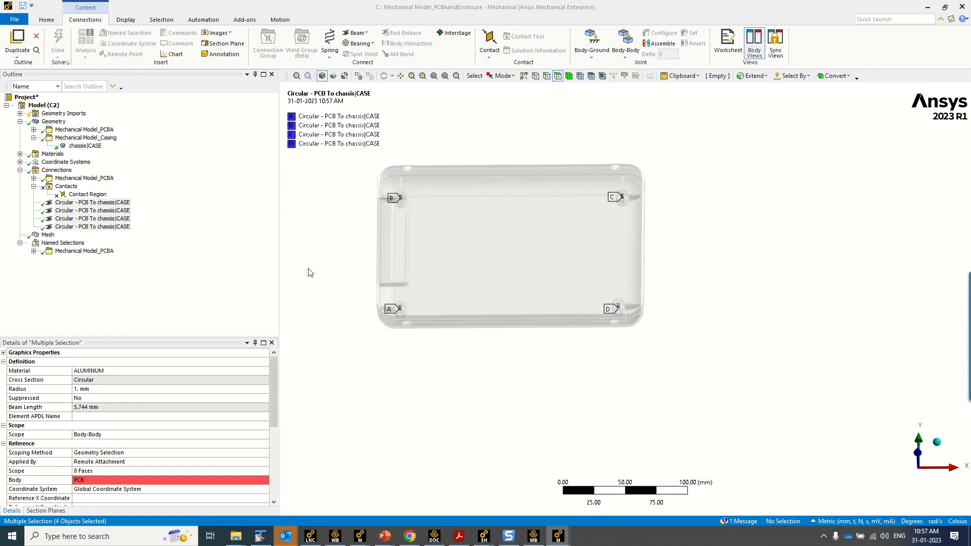
{"action": "left_click", "coordinate": [196, 301]}
Show all bodies with Section Plane1 switched off and display the mesh of the whole assembly
{"action": "right_click", "coordinate": [665, 191]}
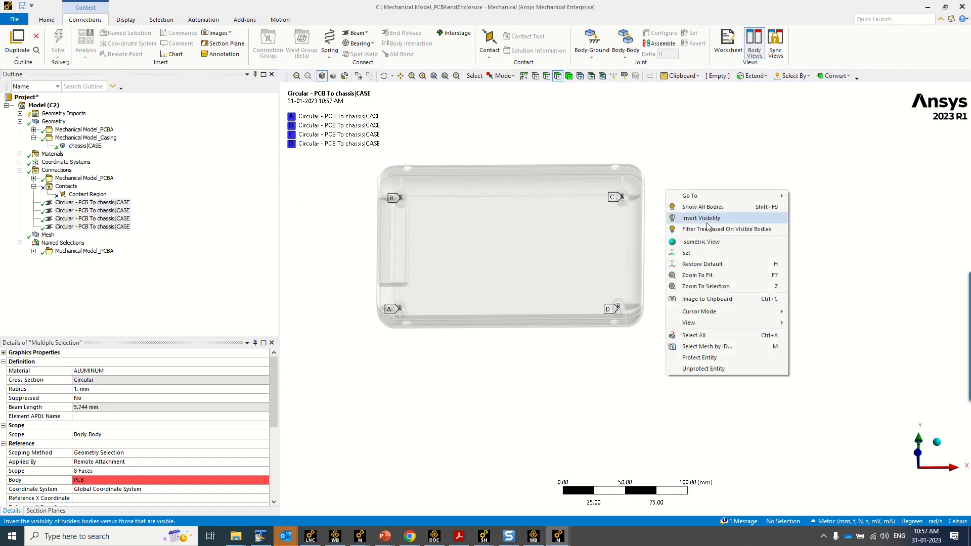
{"action": "left_click", "coordinate": [715, 207]}
{"action": "middle_click_drag", "start_coordinate": [590, 283], "coordinate": [475, 310]}
{"action": "left_click", "coordinate": [46, 511]}
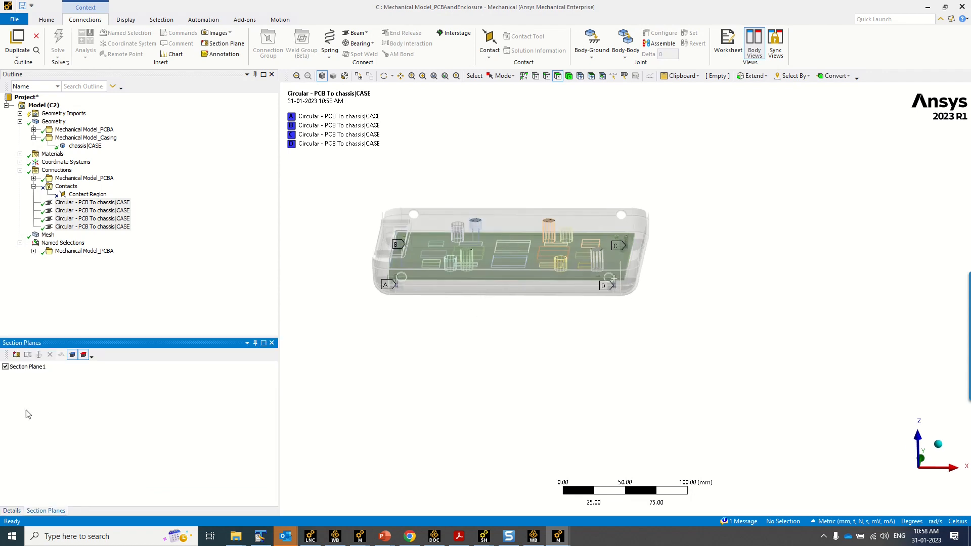
{"action": "left_click", "coordinate": [6, 367]}
{"action": "left_click", "coordinate": [48, 235]}
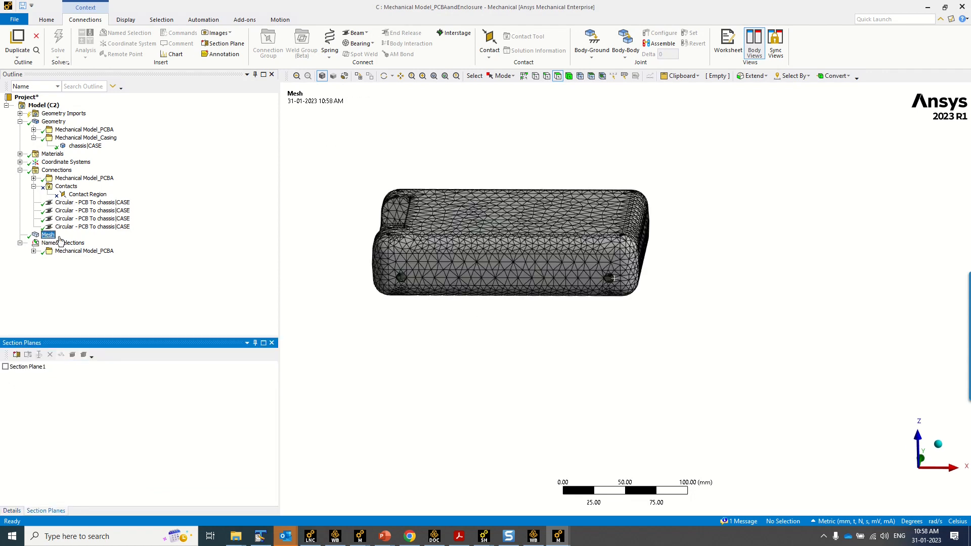
{"action": "mouse_move", "coordinate": [514, 334]}
{"action": "middle_mouse_down"}
{"action": "mouse_move", "coordinate": [568, 357]}
{"action": "mouse_move", "coordinate": [514, 380]}
{"action": "mouse_move", "coordinate": [521, 329]}
{"action": "mouse_move", "coordinate": [520, 349]}
{"action": "middle_mouse_up"}
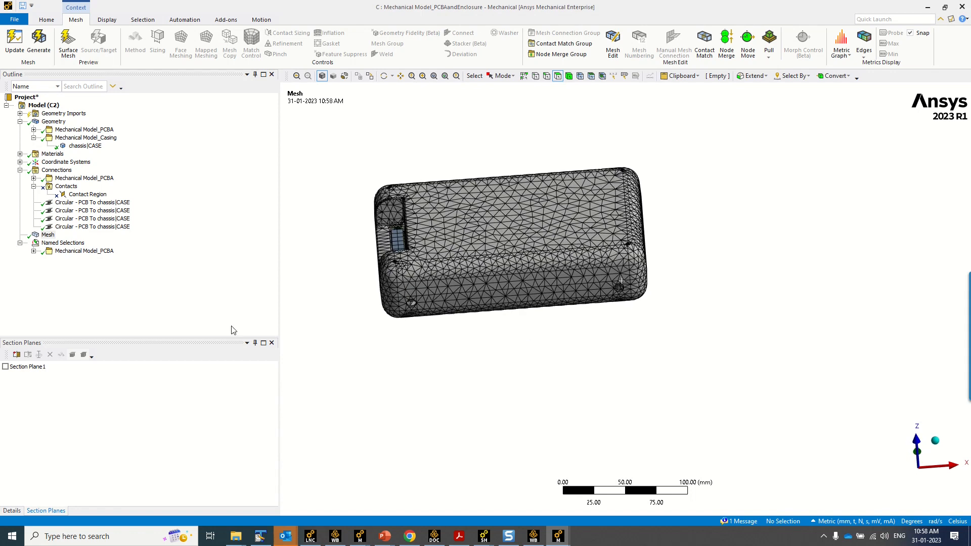
Create a named selection called Other_Case from the casing body
{"action": "left_click", "coordinate": [33, 251]}
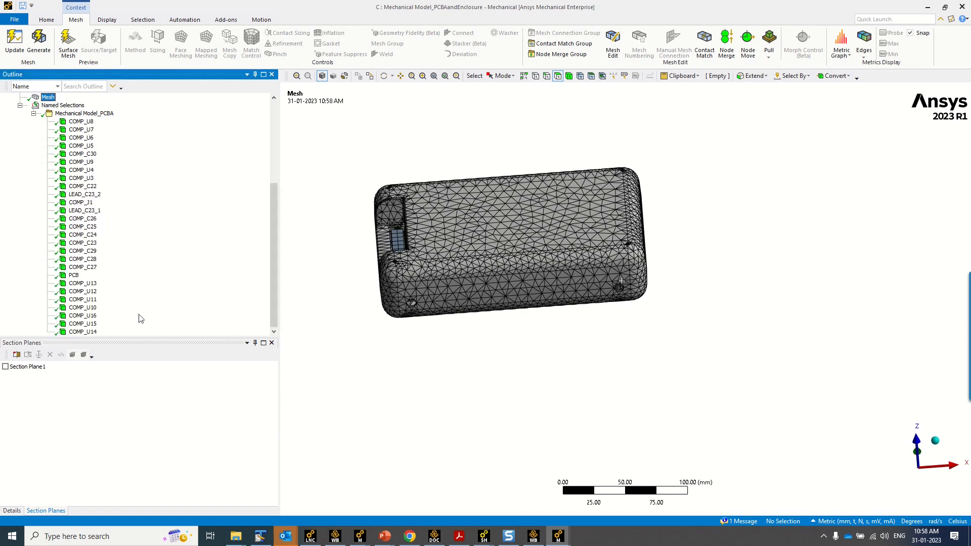
{"action": "left_click", "coordinate": [38, 512]}
{"action": "left_click", "coordinate": [569, 76]}
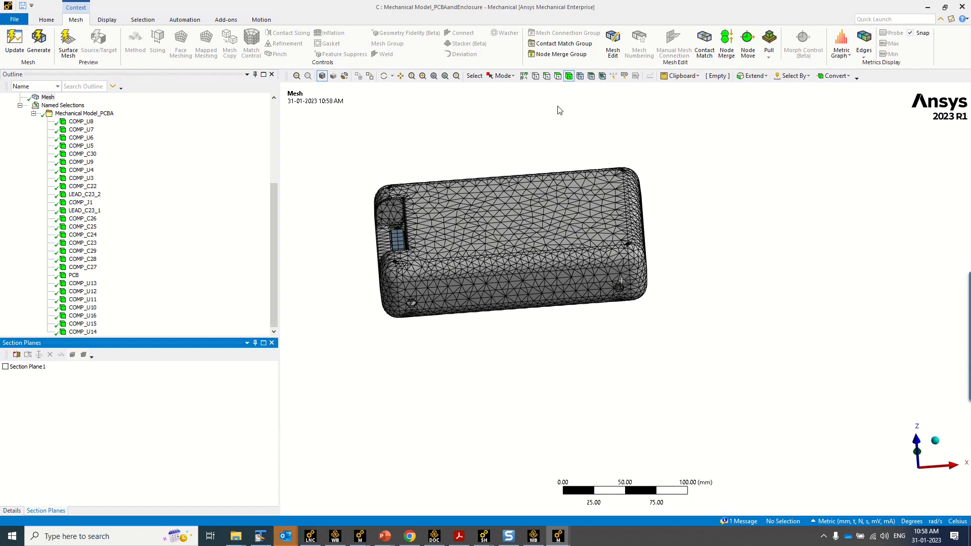
{"action": "left_click", "coordinate": [467, 211]}
{"action": "right_click", "coordinate": [466, 211]}
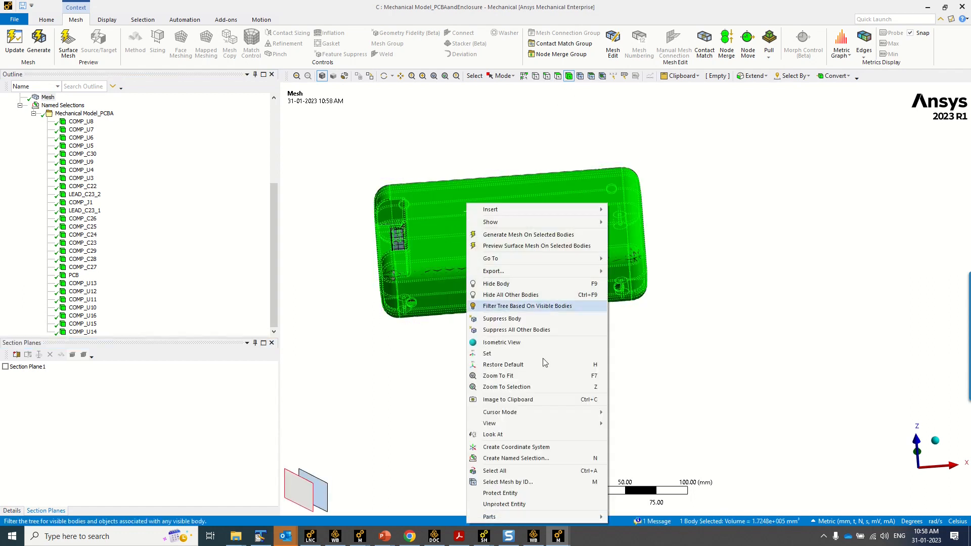
{"action": "left_click", "coordinate": [550, 463]}
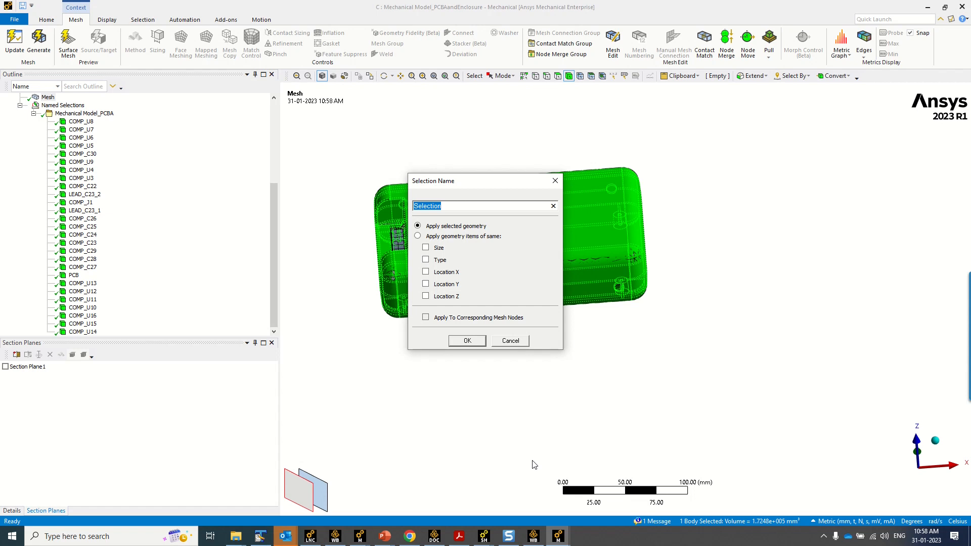
{"action": "type", "text": "Other_Case"}
{"action": "left_click_drag", "start_coordinate": [434, 207], "coordinate": [411, 211]}
{"action": "left_click", "coordinate": [435, 207]}
{"action": "left_click_drag", "start_coordinate": [434, 208], "coordinate": [415, 207]}
{"action": "left_click", "coordinate": [435, 205]}
{"action": "left_click_drag", "start_coordinate": [434, 205], "coordinate": [472, 206]}
{"action": "left_click", "coordinate": [467, 340]}
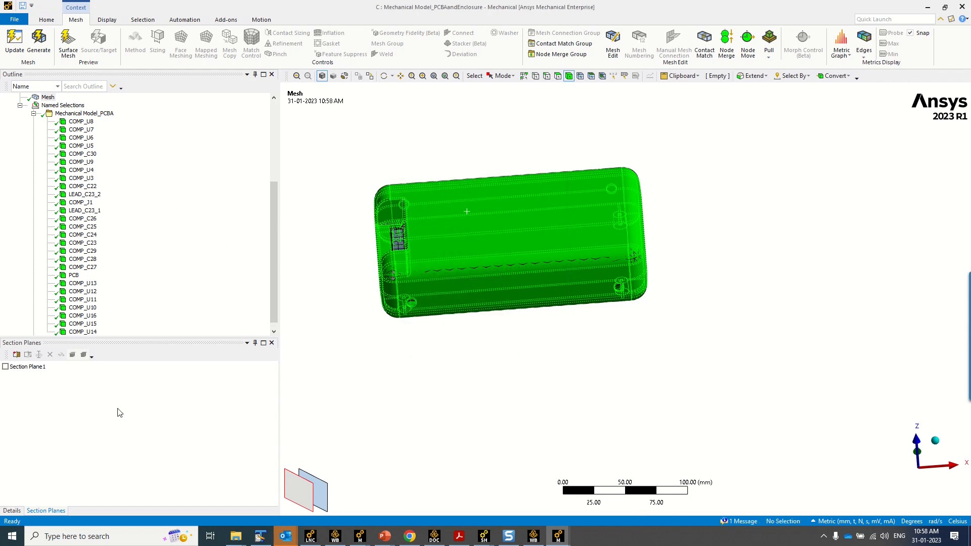
Show the mesh details, collapse the Named Selections group and clear the casing body selection
{"action": "left_click", "coordinate": [12, 511]}
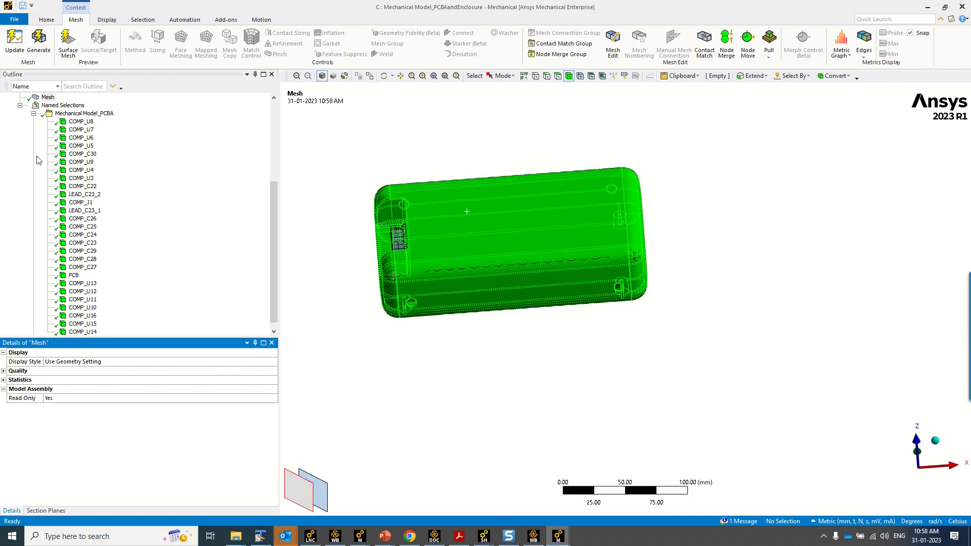
{"action": "left_click", "coordinate": [20, 106]}
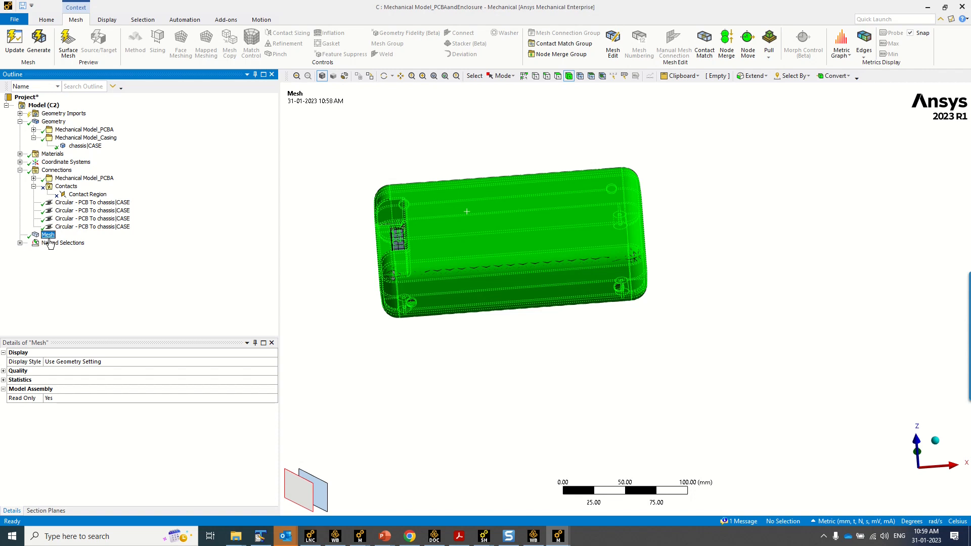
{"action": "left_click", "coordinate": [366, 201]}
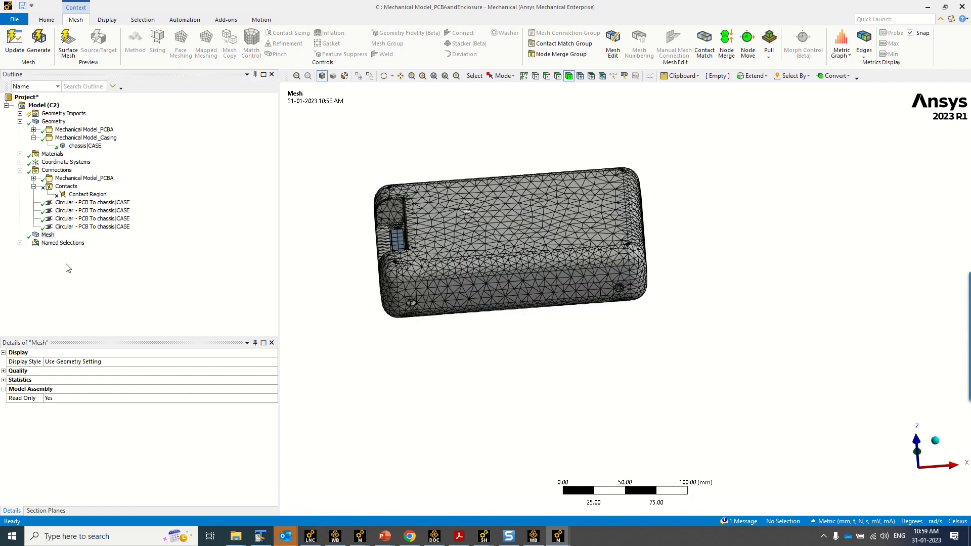
Switch to Workbench and start a Save As of the project in the Random_Vib_Enclosure_Validation folder
{"action": "left_click", "coordinate": [535, 543]}
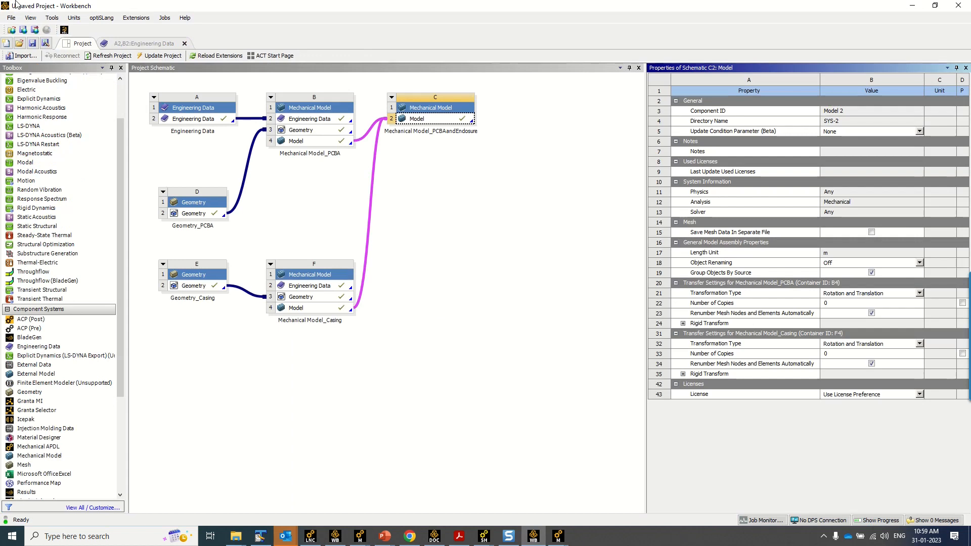
{"action": "left_click", "coordinate": [11, 18]}
{"action": "left_click", "coordinate": [236, 536]}
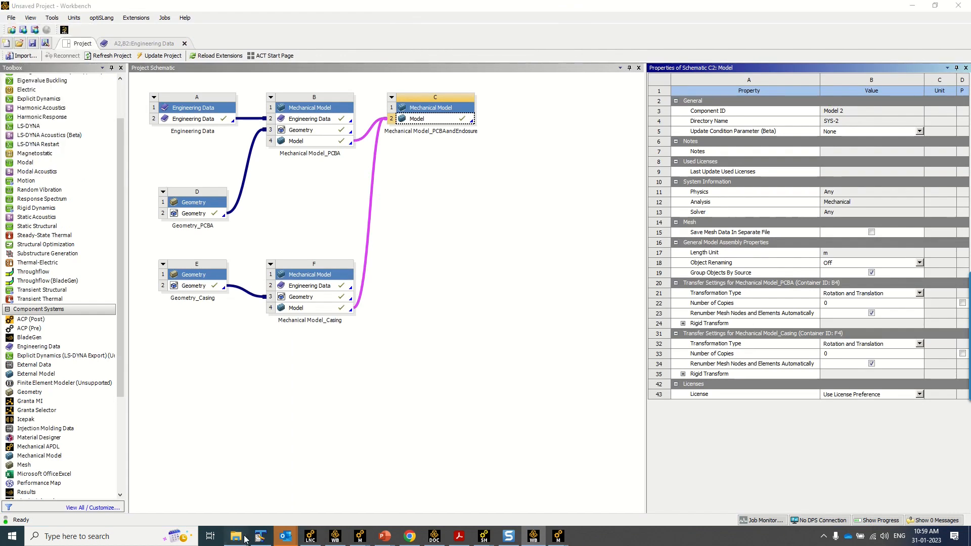
{"action": "left_click", "coordinate": [219, 513]}
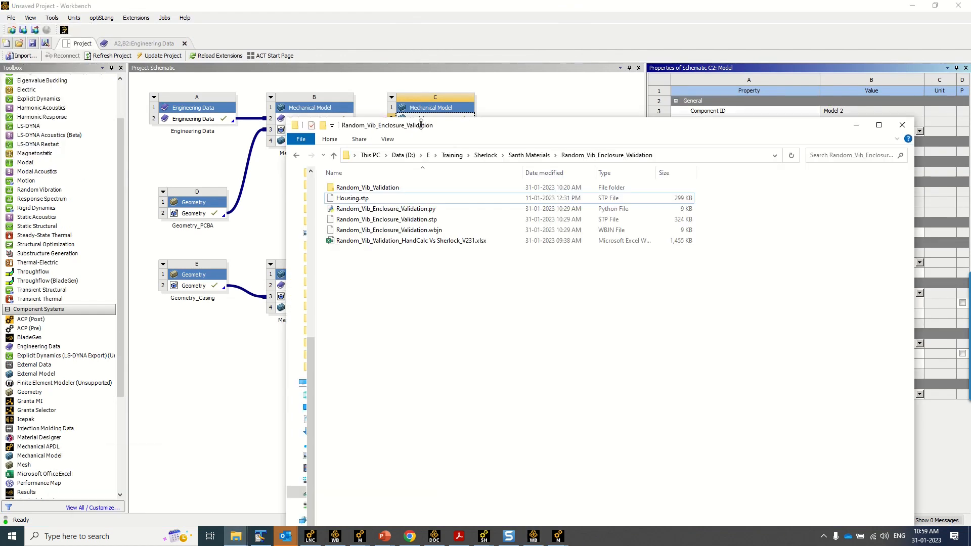
{"action": "left_click", "coordinate": [662, 156]}
{"action": "left_click", "coordinate": [11, 18]}
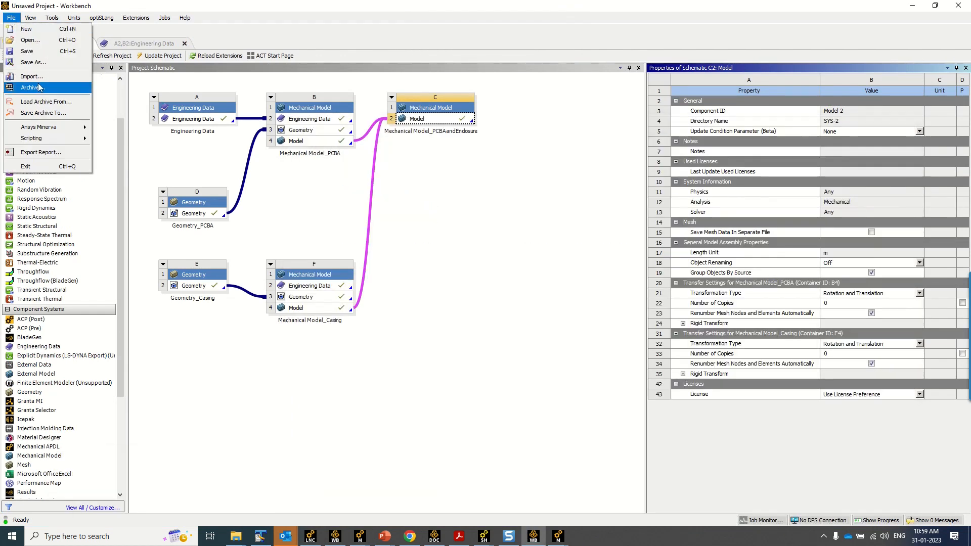
{"action": "left_click", "coordinate": [31, 63]}
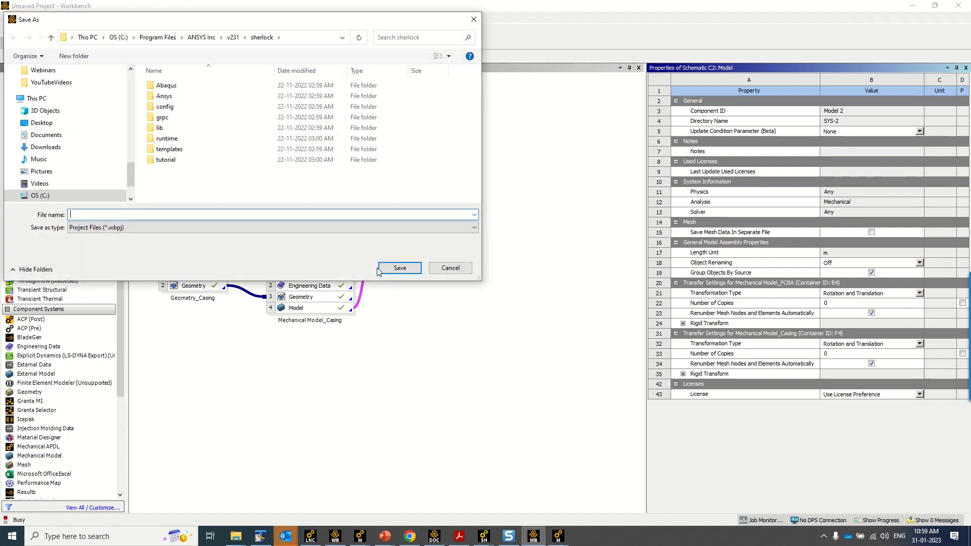
{"action": "type", "text": "E:\\Training\\Sherlock\\Santh Materials\\Random_Vib_Enclosure_Validation"}
{"action": "key", "text": "Return"}
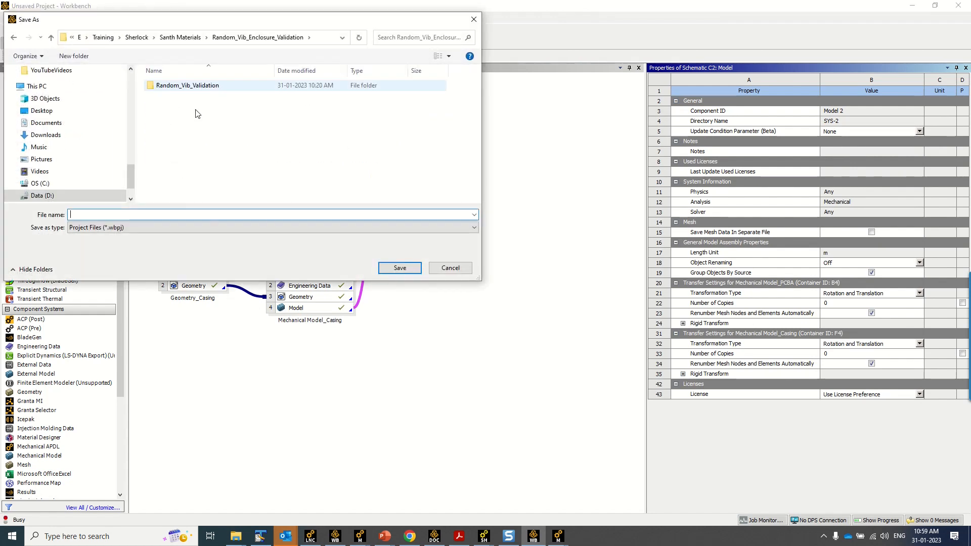
Save the project under the name Random_Vib_Enclosure_Validation_V2023R1
{"action": "type", "text": "Ran"}
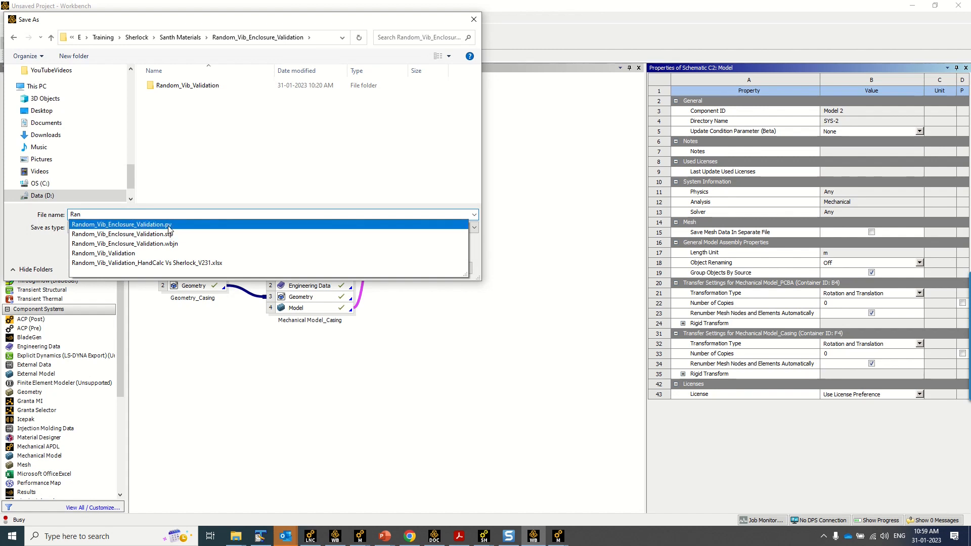
{"action": "left_click", "coordinate": [134, 224]}
{"action": "left_click_drag", "start_coordinate": [161, 214], "coordinate": [214, 215]}
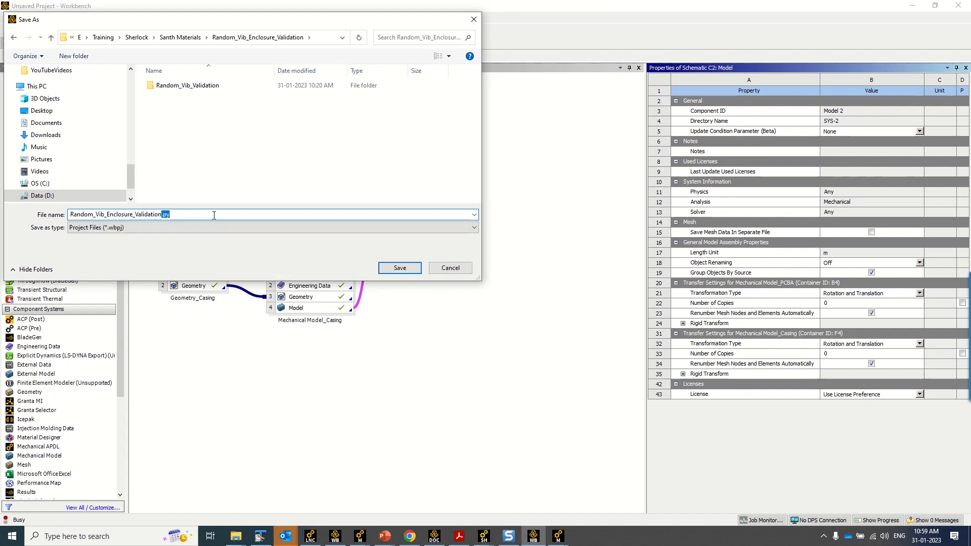
{"action": "type", "text": "_V23"}
{"action": "key", "text": "BackSpace"}
{"action": "type", "text": "0p"}
{"action": "key", "text": "Return"}
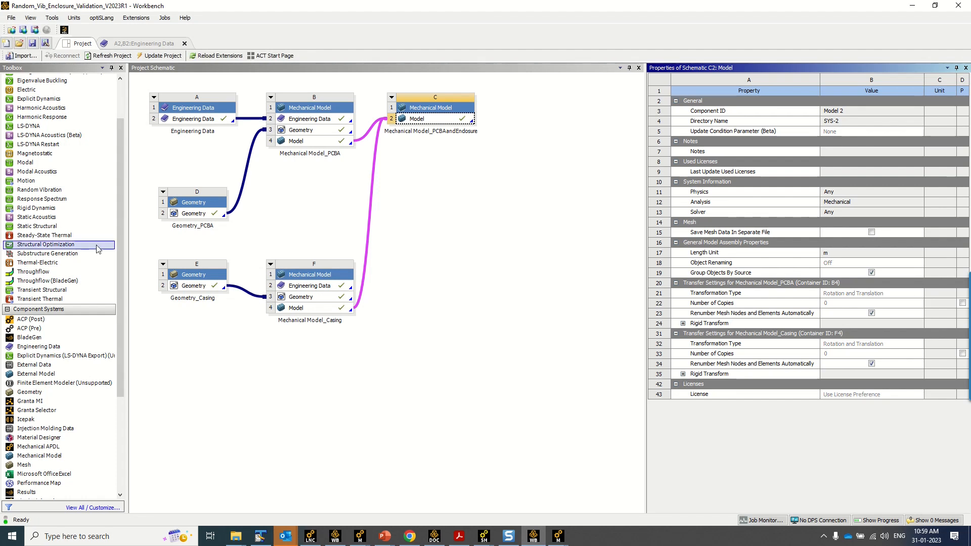
Link a Modal system to the combined model and a Random Vibration system to its solution, and select the Modal analysis in Mechanical
{"action": "left_click_drag", "start_coordinate": [30, 162], "coordinate": [436, 123]}
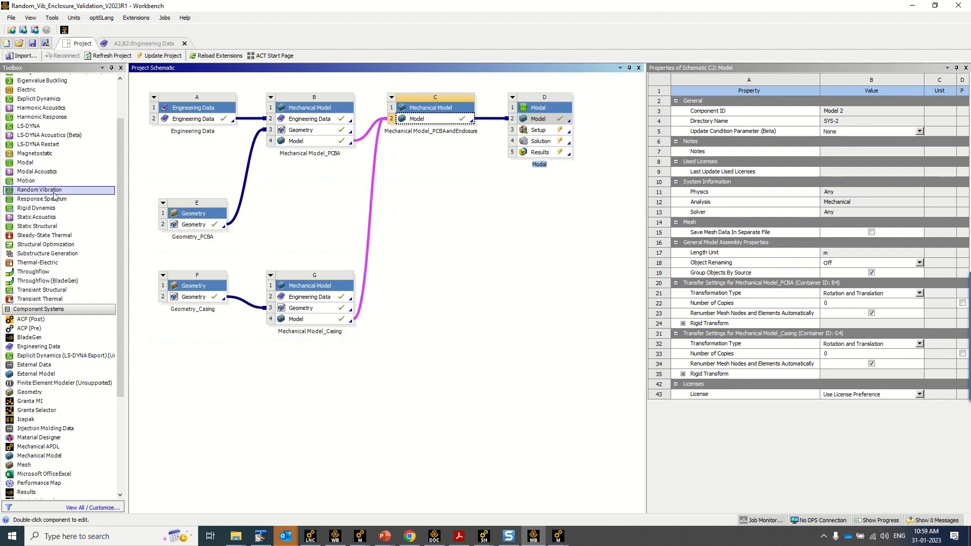
{"action": "left_click_drag", "start_coordinate": [51, 190], "coordinate": [550, 147]}
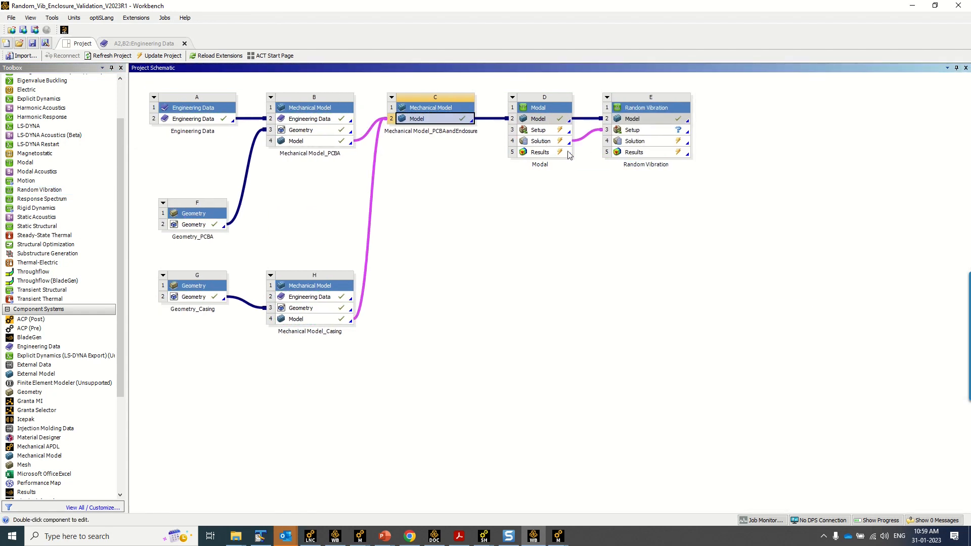
{"action": "left_click", "coordinate": [558, 537]}
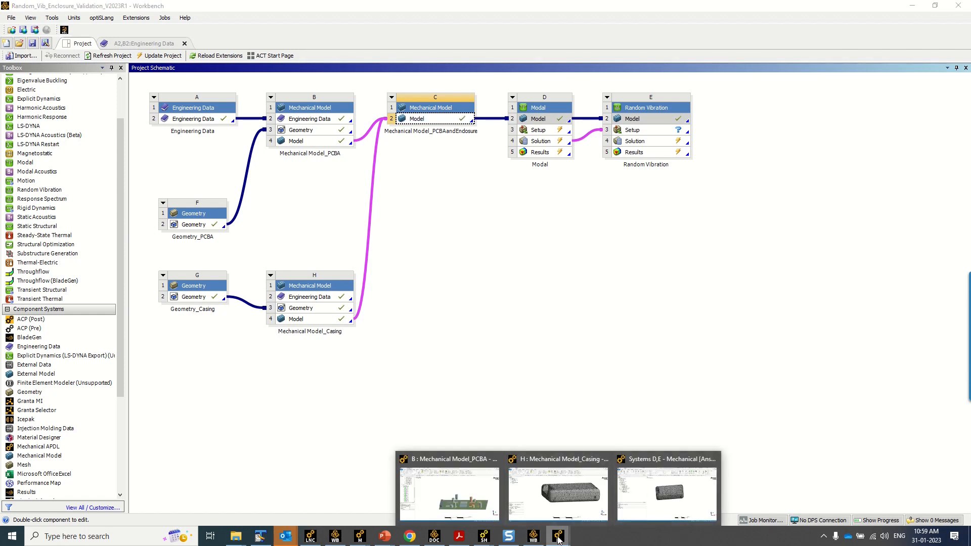
{"action": "left_click", "coordinate": [676, 486]}
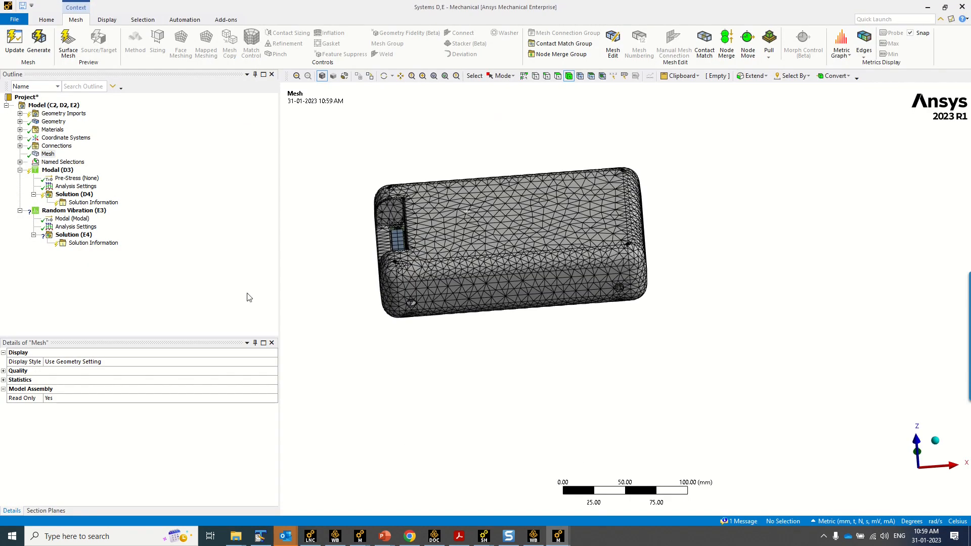
{"action": "left_click", "coordinate": [61, 172]}
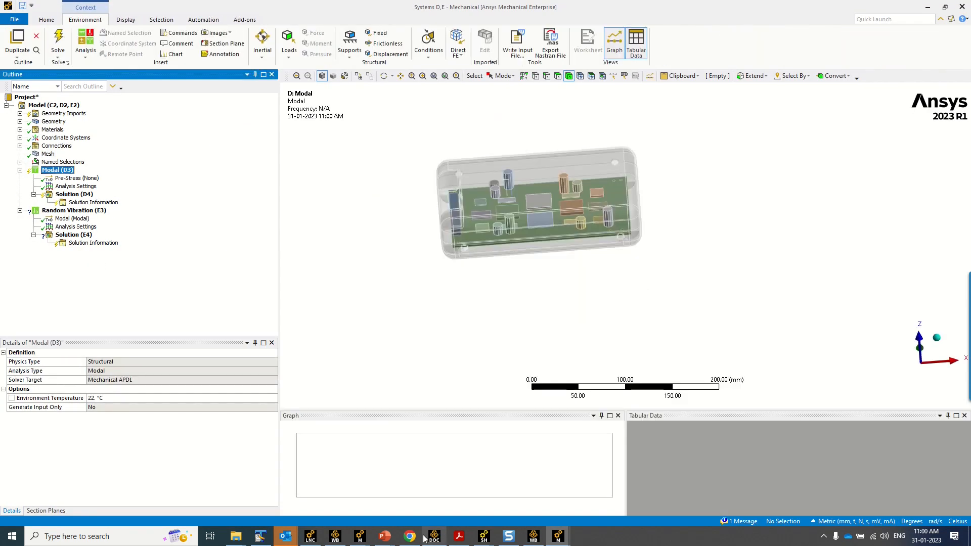
Check the random vibration frequency and amplitude table on the PowerPoint slide and return to Mechanical
{"action": "mouse_move", "coordinate": [391, 541]}
{"action": "left_click", "coordinate": [323, 486]}
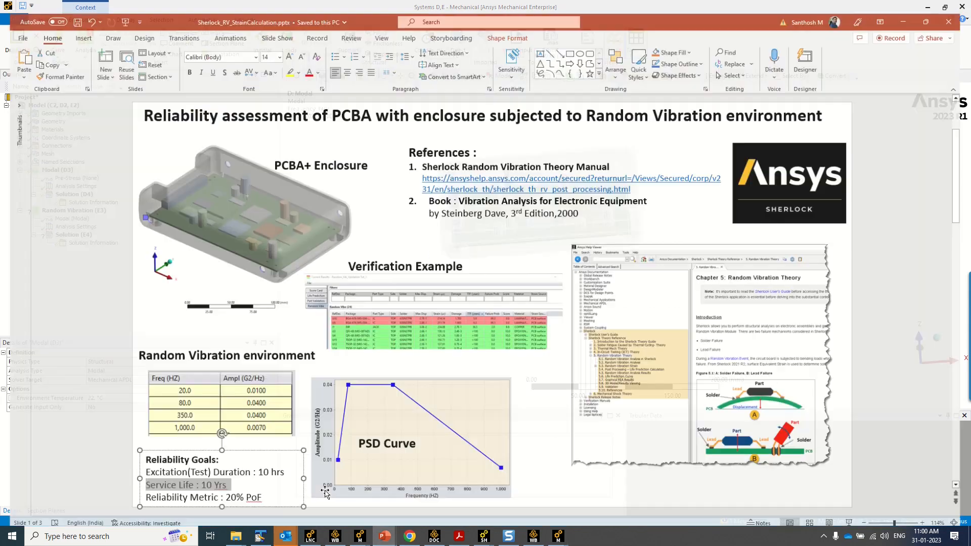
{"action": "left_click", "coordinate": [233, 423]}
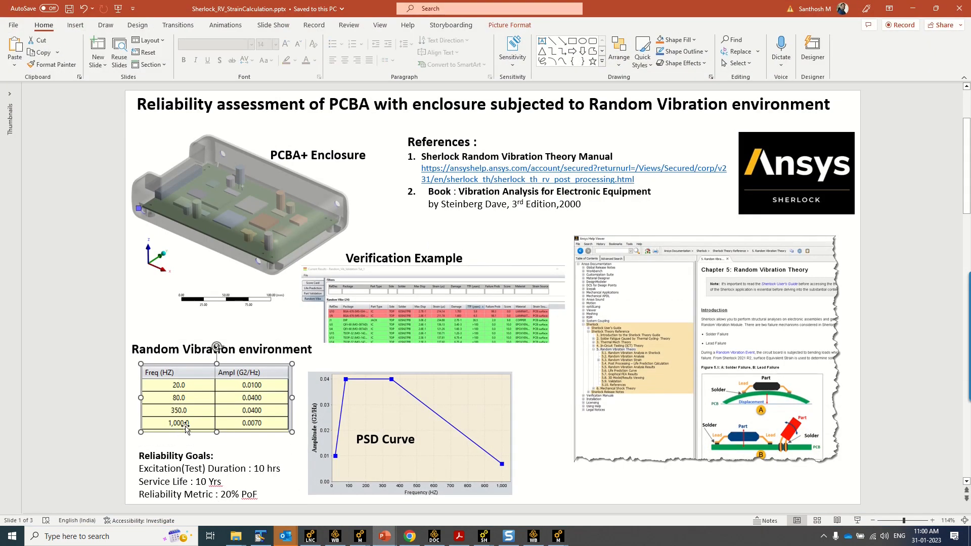
{"action": "left_click", "coordinate": [913, 9]}
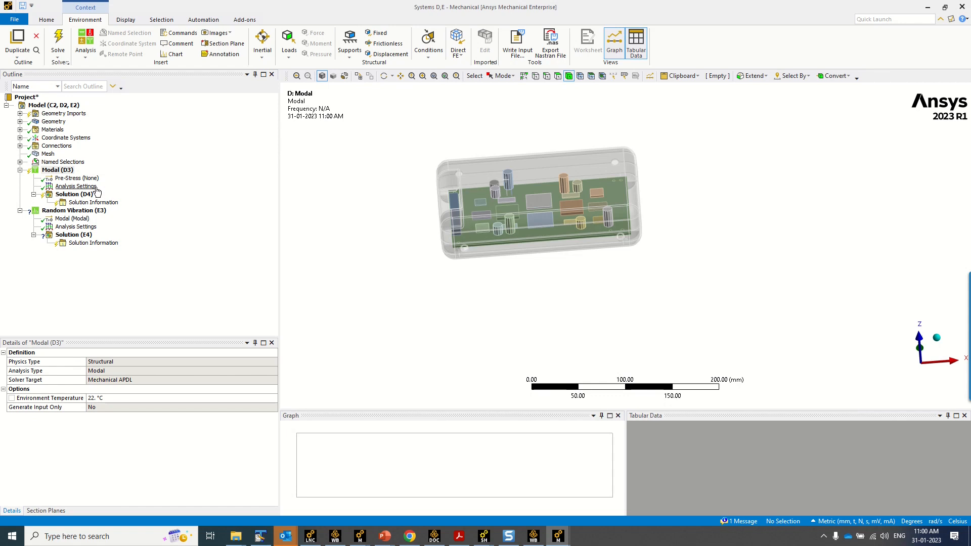
Limit the modal frequency search to a range maximum of 1500 Hz and set the maximum modes to find to 50
{"action": "left_click", "coordinate": [97, 191]}
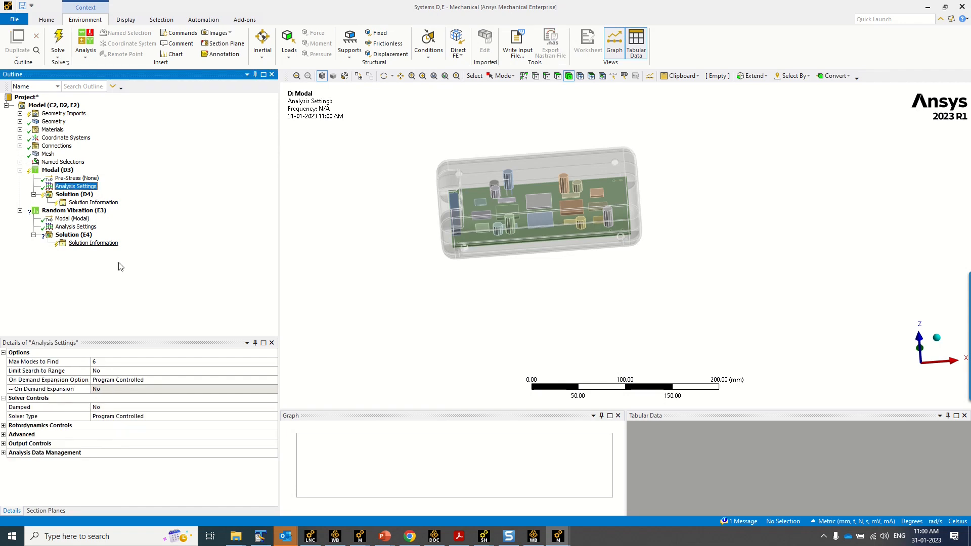
{"action": "left_click", "coordinate": [112, 372]}
{"action": "double_click", "coordinate": [112, 372]}
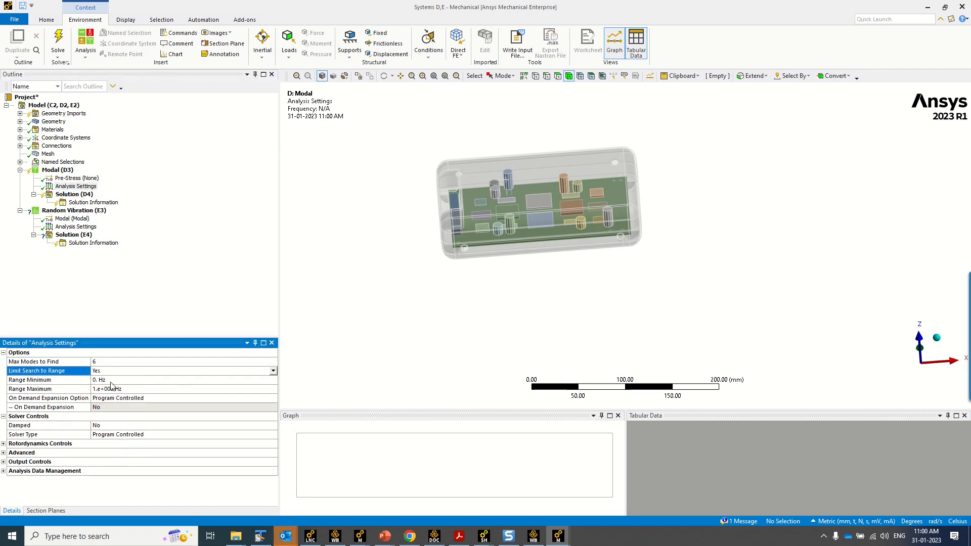
{"action": "left_click", "coordinate": [129, 389]}
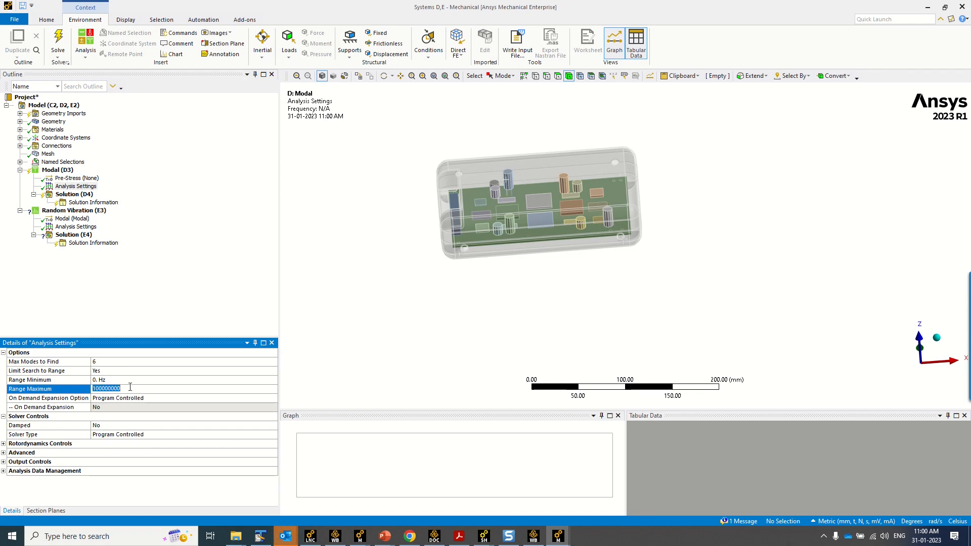
{"action": "type", "text": "1500"}
{"action": "left_click", "coordinate": [150, 312]}
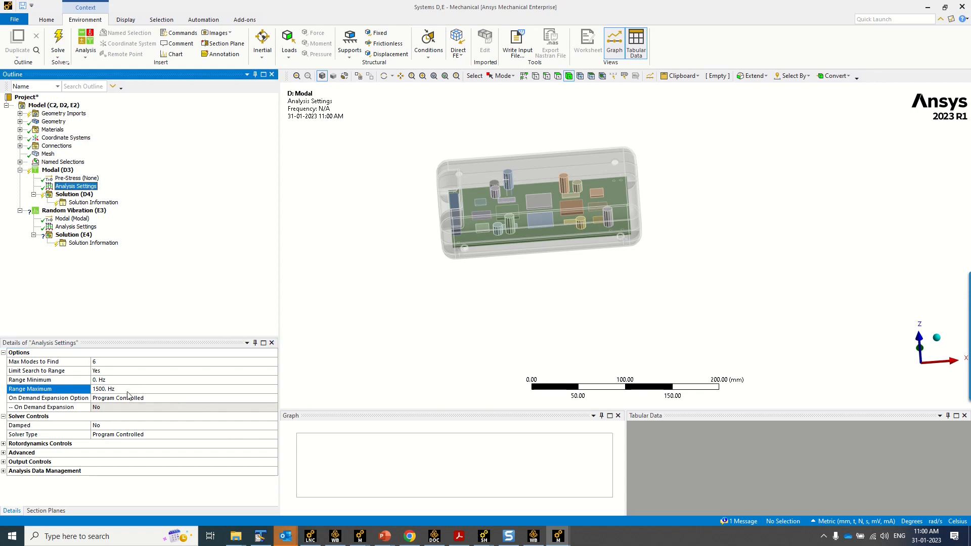
{"action": "left_click", "coordinate": [110, 362]}
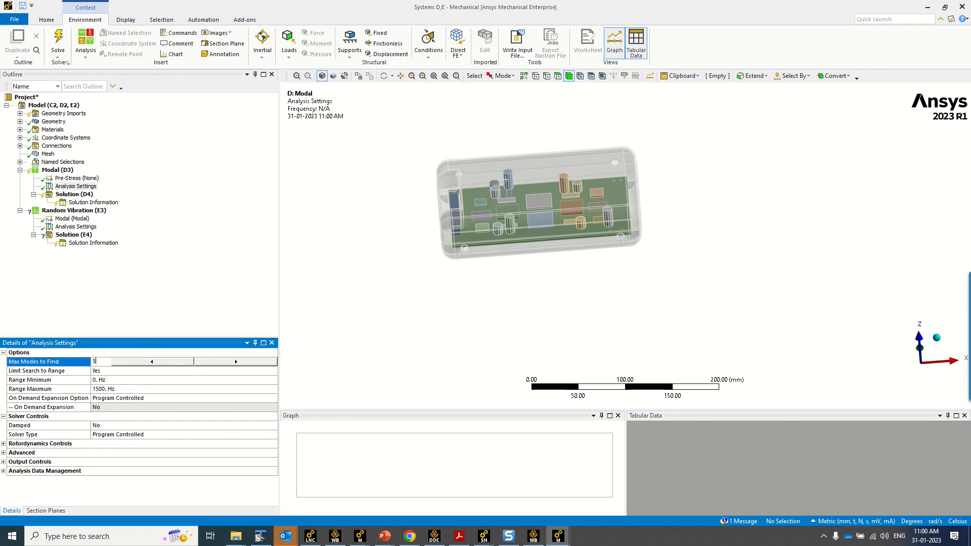
{"action": "type", "text": "50"}
{"action": "left_click", "coordinate": [127, 312]}
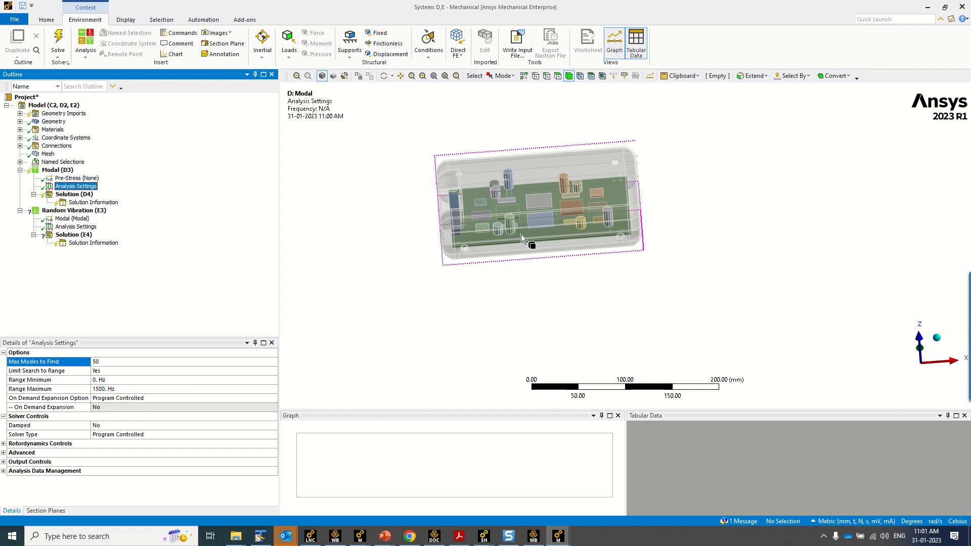
{"action": "scroll", "coordinate": [402, 306], "scroll_direction": "up", "scroll_amount": 3}
{"action": "middle_click_drag", "start_coordinate": [396, 305], "coordinate": [427, 338], "text": "ctrl"}
{"action": "scroll", "coordinate": [423, 358], "scroll_direction": "up", "scroll_amount": 1}
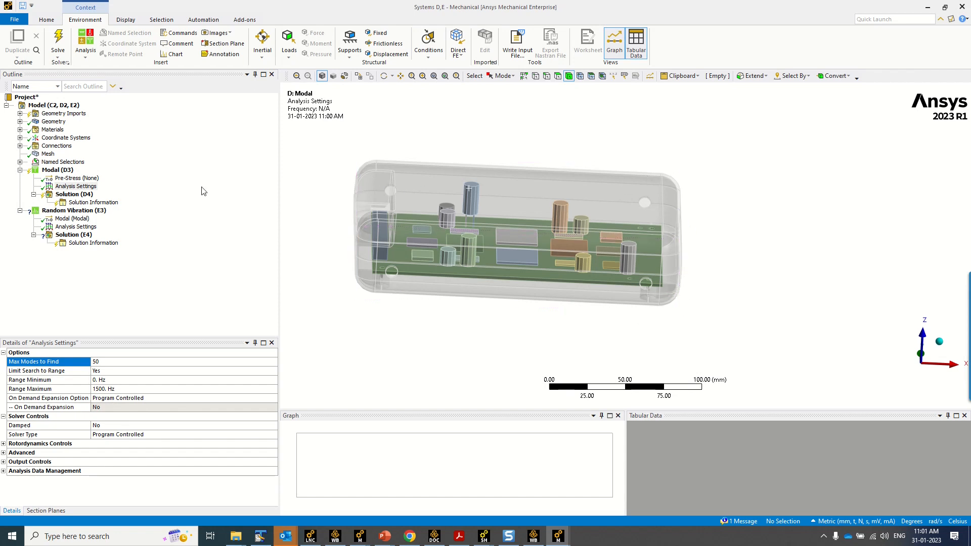
Set Strain to No in the output controls of the modal analysis settings
{"action": "right_click", "coordinate": [69, 172]}
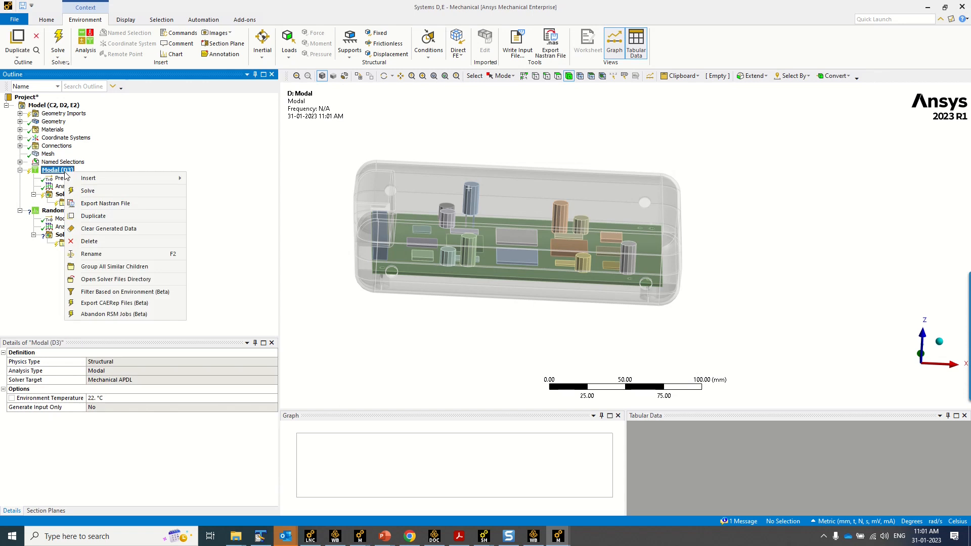
{"action": "left_click", "coordinate": [58, 186]}
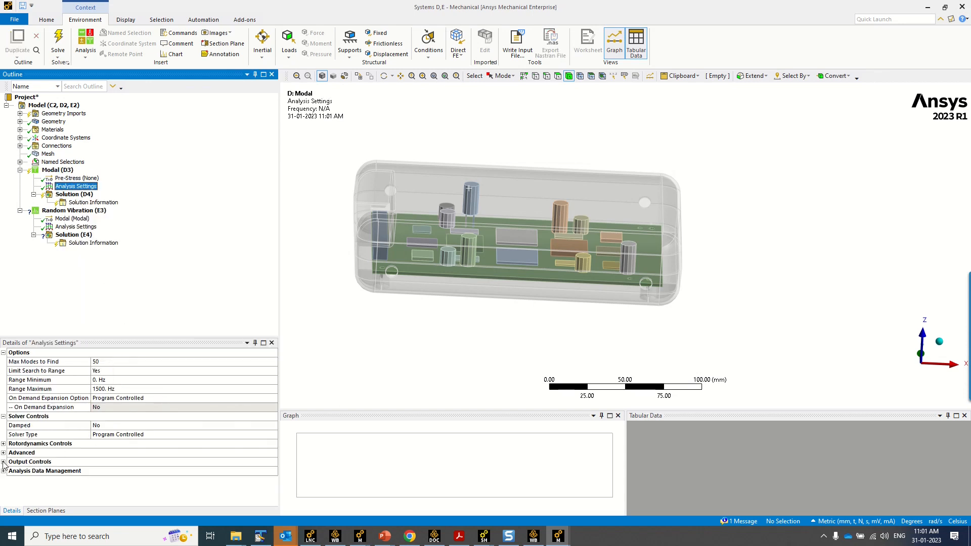
{"action": "left_click", "coordinate": [4, 462]}
{"action": "scroll", "coordinate": [138, 460], "scroll_direction": "down", "scroll_amount": 5}
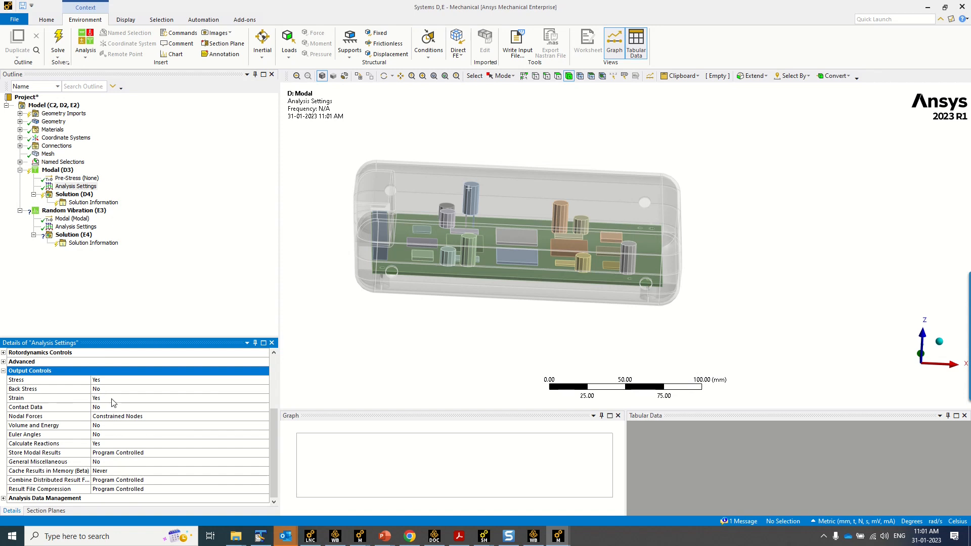
{"action": "double_click", "coordinate": [112, 399]}
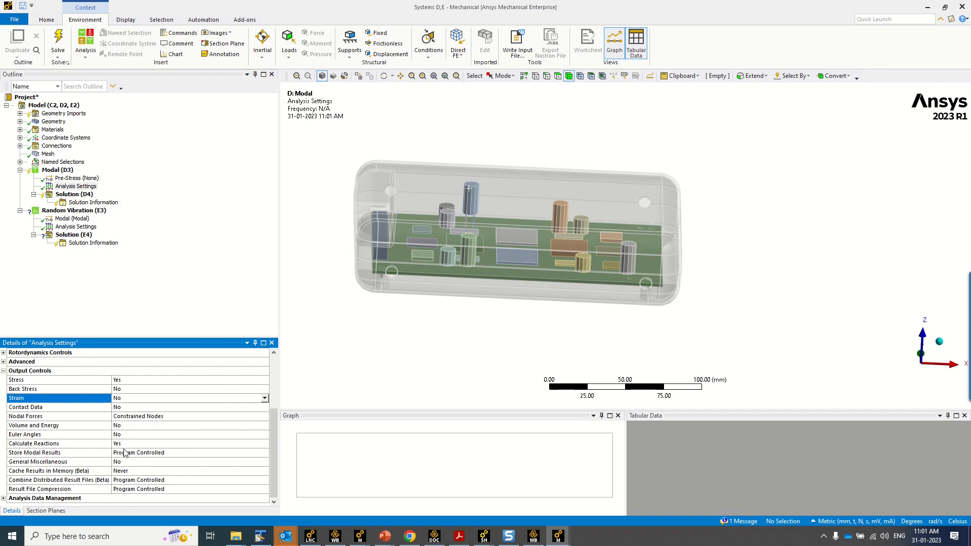
Insert a Commands object under the Modal analysis and paste the OUTRES commands from the TextPad document into it
{"action": "right_click", "coordinate": [56, 172]}
{"action": "mouse_move", "coordinate": [99, 181]}
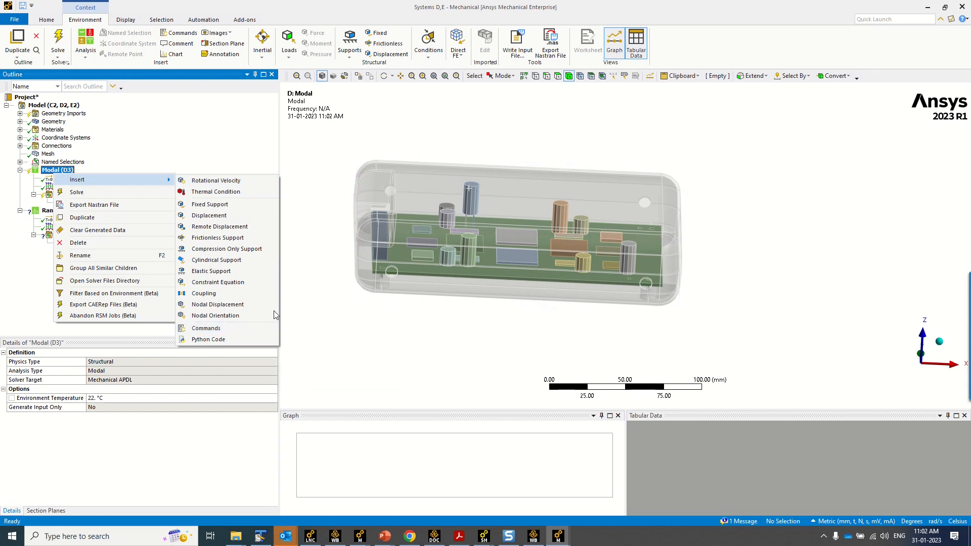
{"action": "left_click", "coordinate": [225, 329]}
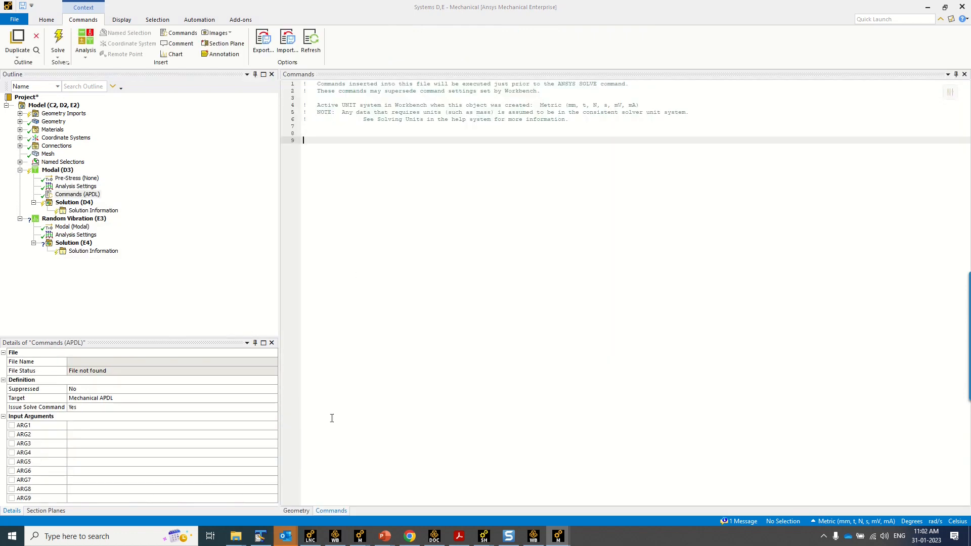
{"action": "left_click", "coordinate": [260, 536]}
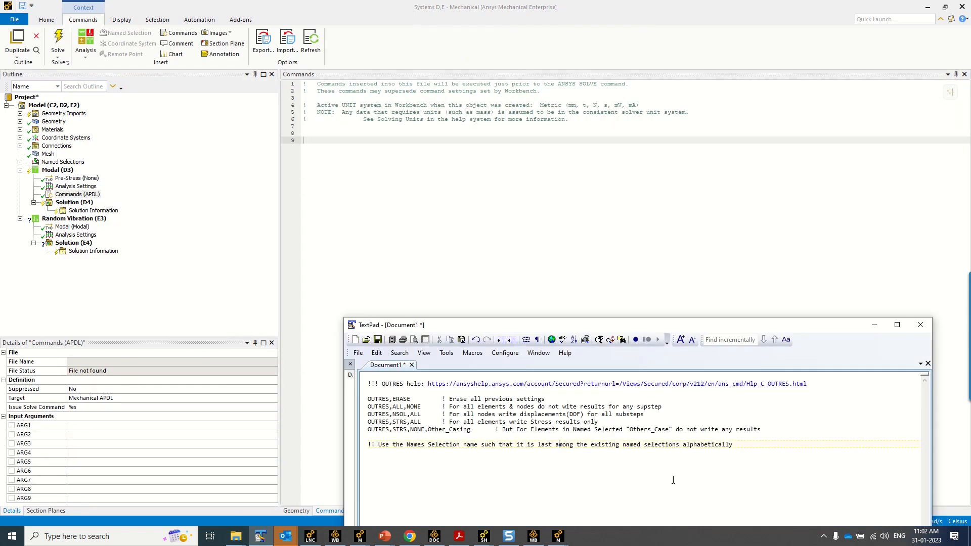
{"action": "key", "text": "ctrl+a"}
{"action": "key", "text": "ctrl+c"}
{"action": "left_click", "coordinate": [326, 142]}
{"action": "key", "text": "ctrl+v"}
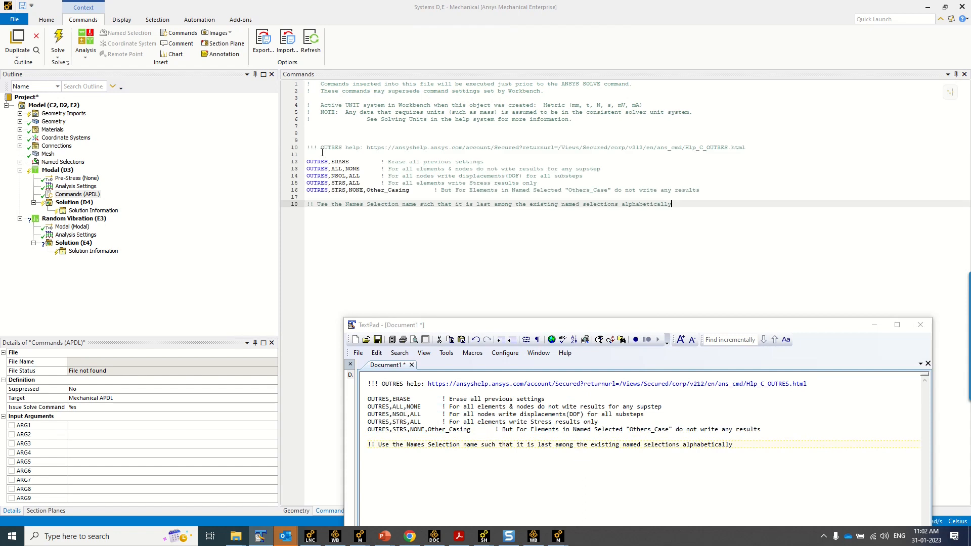
Switch to the Ansys Help Viewer, search for OUTRES and open its command reference page
{"action": "left_click", "coordinate": [434, 536]}
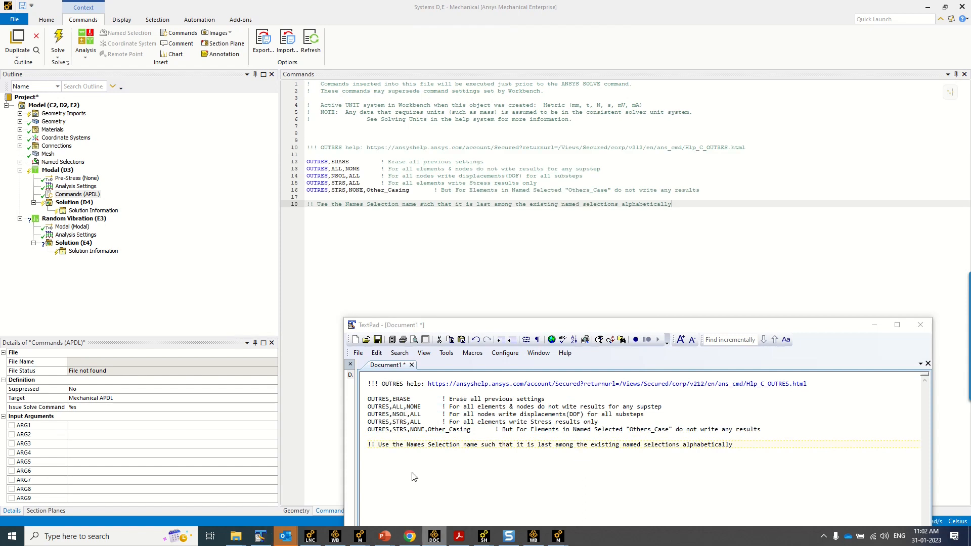
{"action": "left_click", "coordinate": [70, 31]}
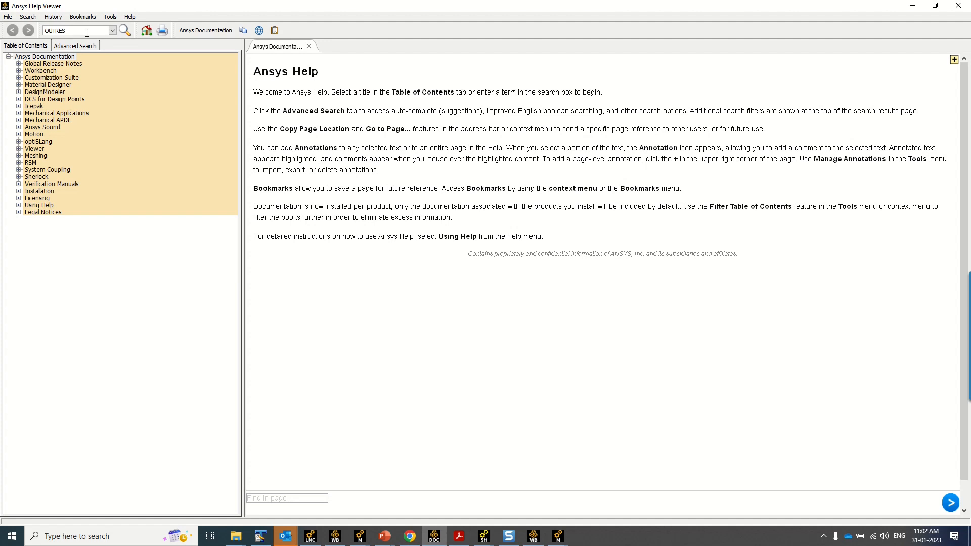
{"action": "key", "text": "Return"}
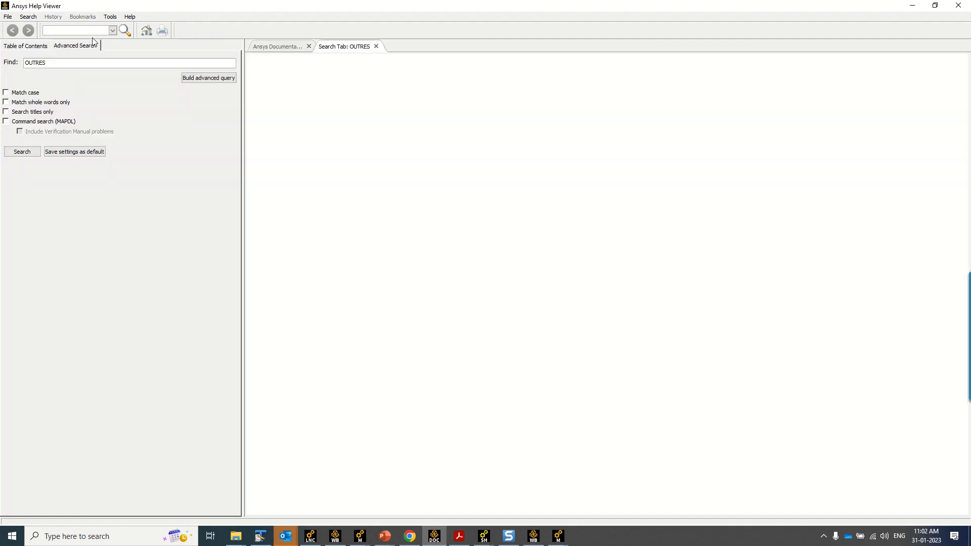
{"action": "left_click", "coordinate": [261, 100]}
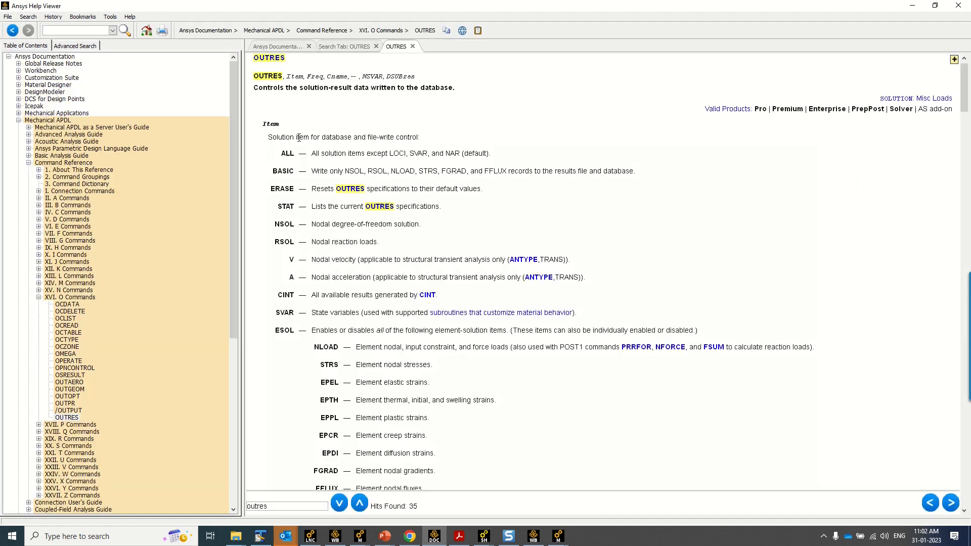
Examine the OUTRES element-solution items from STRS to MISC and the Freq and Cname arguments in the command syntax
{"action": "scroll", "coordinate": [303, 186], "scroll_direction": "down", "scroll_amount": 2}
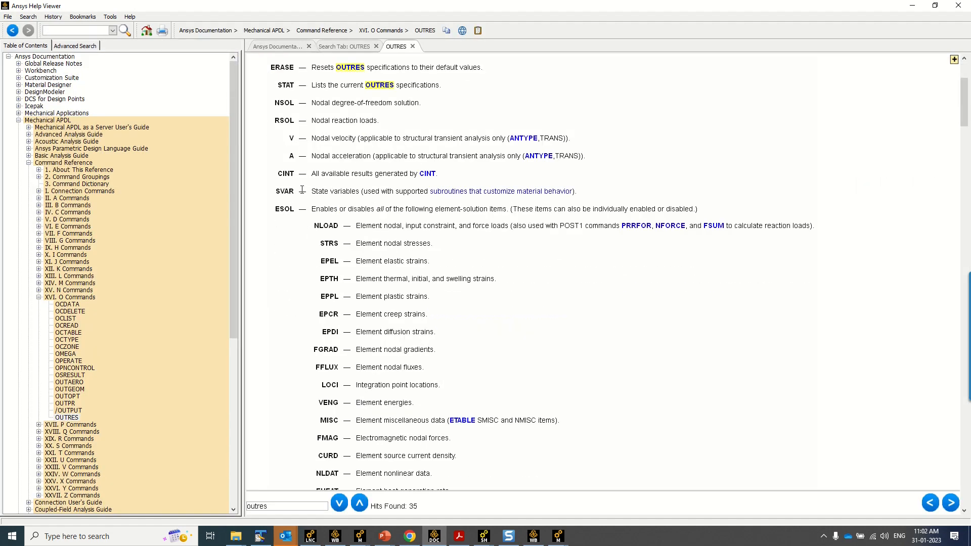
{"action": "left_click_drag", "start_coordinate": [355, 243], "coordinate": [372, 411]}
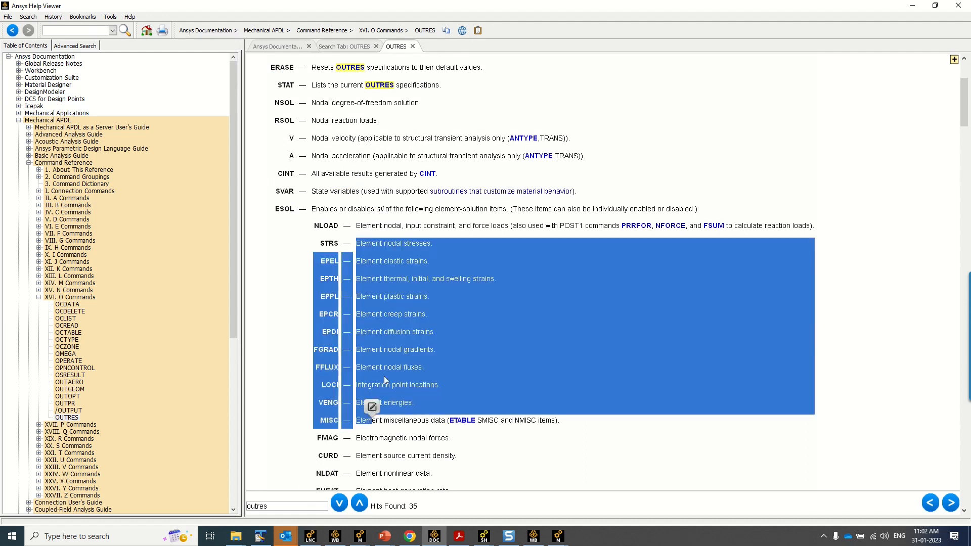
{"action": "scroll", "coordinate": [374, 399], "scroll_direction": "down", "scroll_amount": 3}
{"action": "scroll", "coordinate": [377, 385], "scroll_direction": "up", "scroll_amount": 5}
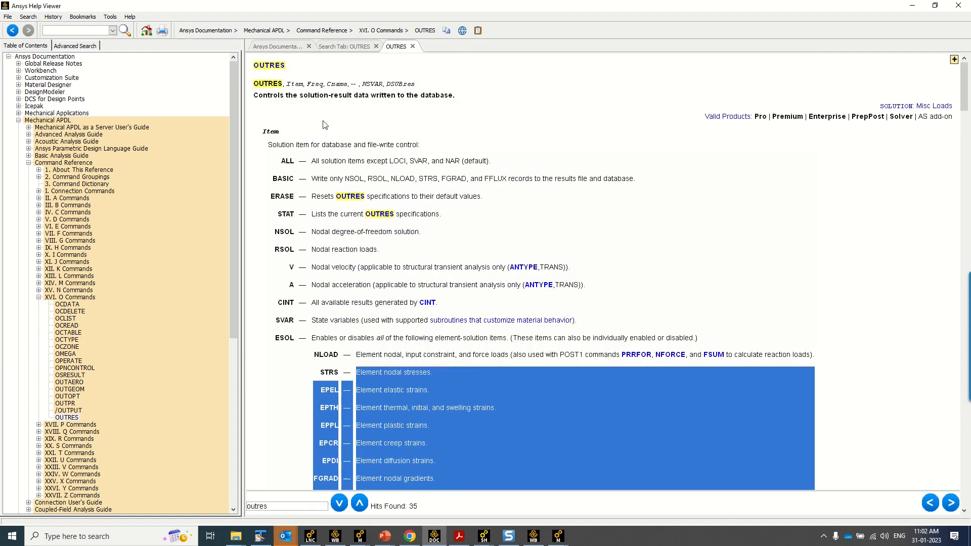
{"action": "left_click_drag", "start_coordinate": [306, 84], "coordinate": [343, 84]}
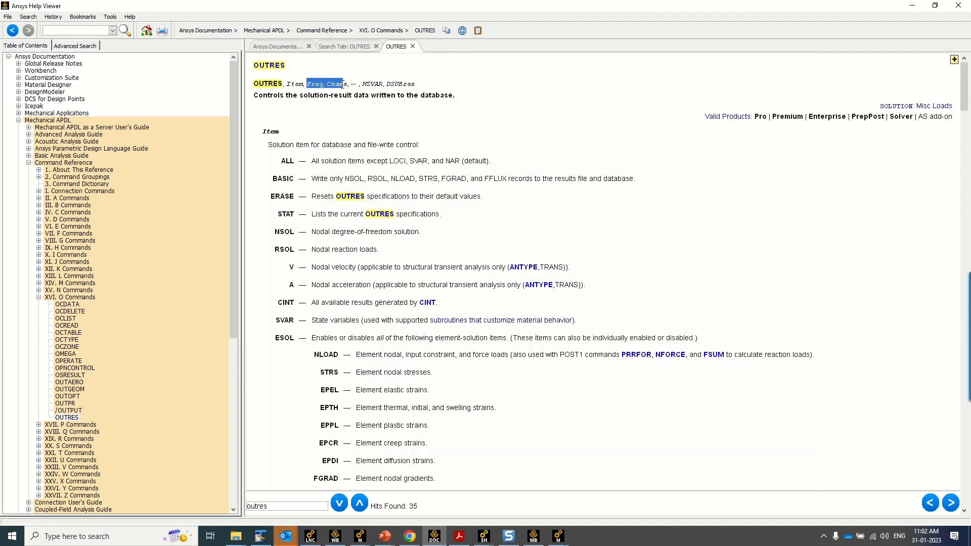
Compare the pasted commands with the OUTRES help, checking the NSOL item and the valid Freq values NONE and ALL
{"action": "left_click_drag", "start_coordinate": [410, 11], "coordinate": [759, 179]}
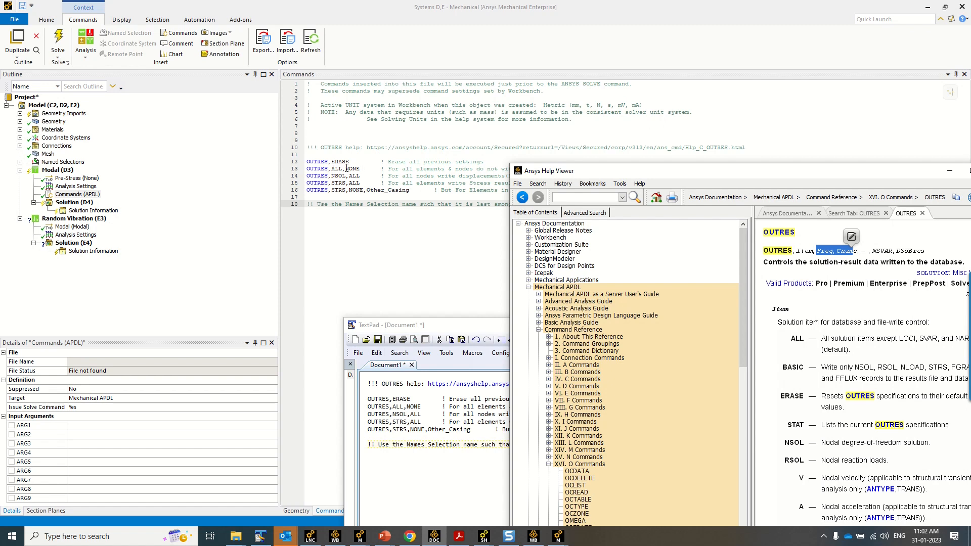
{"action": "left_click_drag", "start_coordinate": [574, 172], "coordinate": [536, 256]}
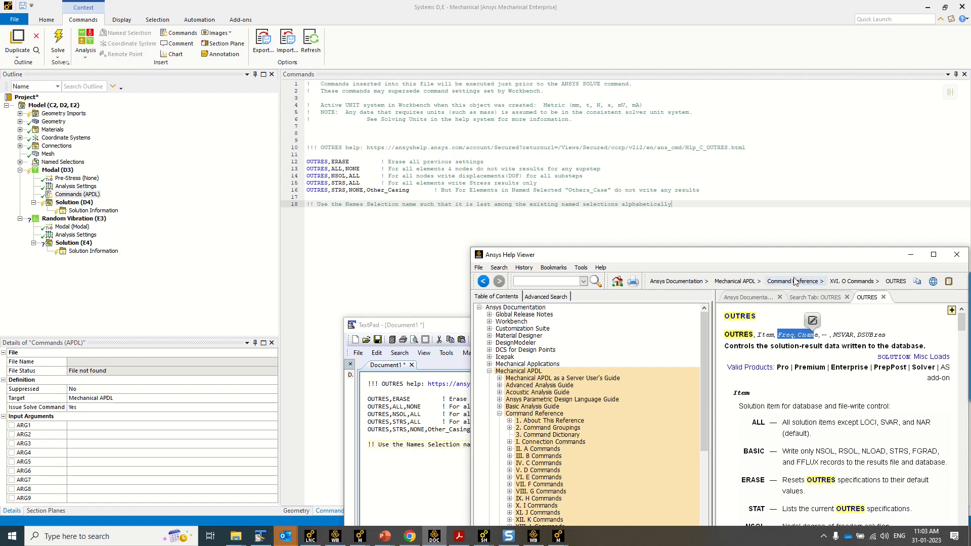
{"action": "left_click_drag", "start_coordinate": [769, 253], "coordinate": [711, 91]}
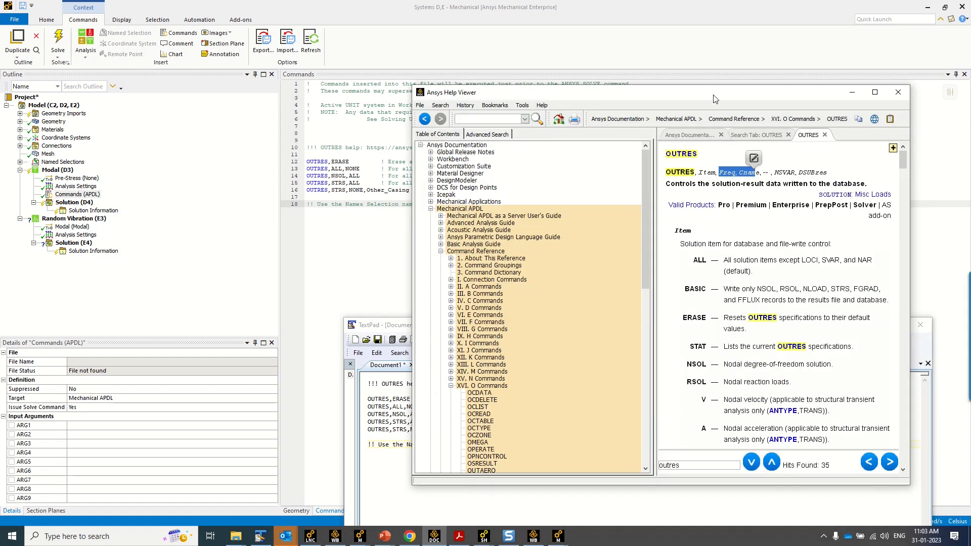
{"action": "left_click_drag", "start_coordinate": [725, 365], "coordinate": [844, 365]}
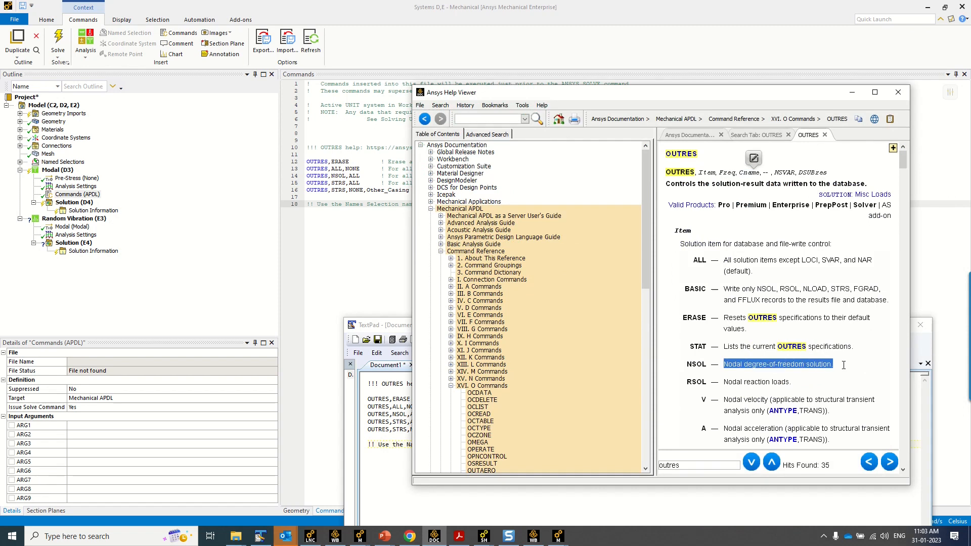
{"action": "left_click", "coordinate": [523, 105]}
{"action": "left_click", "coordinate": [526, 191]}
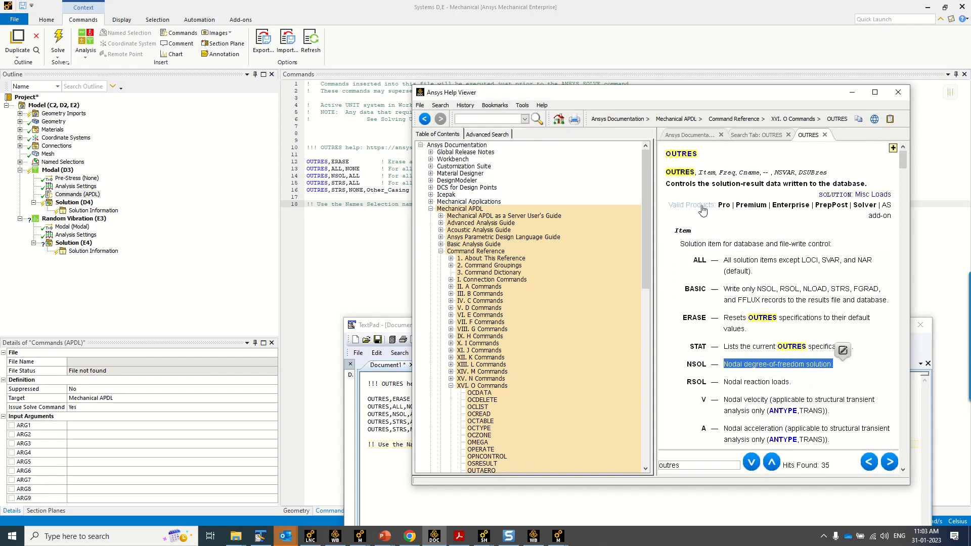
{"action": "left_click_drag", "start_coordinate": [718, 172], "coordinate": [737, 176]}
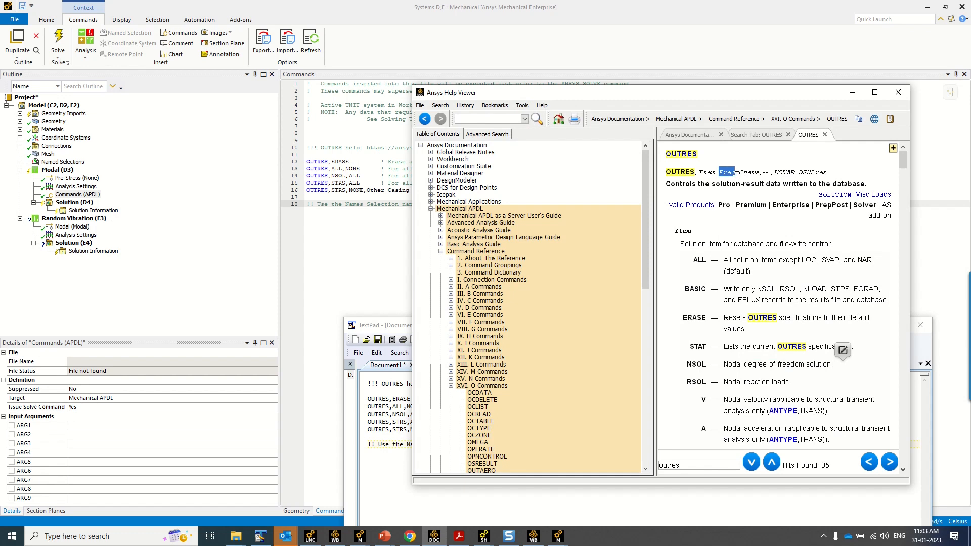
{"action": "scroll", "coordinate": [720, 406], "scroll_direction": "down", "scroll_amount": 20}
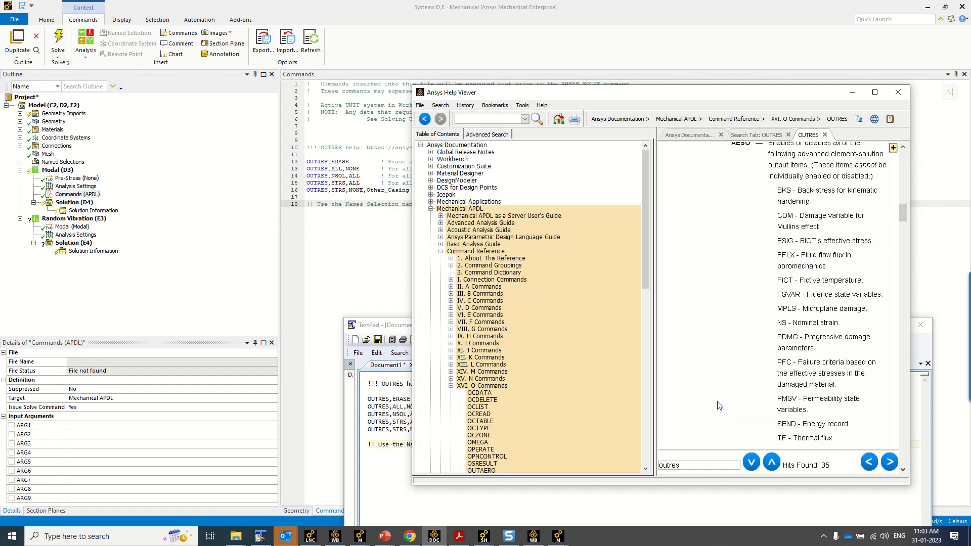
{"action": "scroll", "coordinate": [720, 406], "scroll_direction": "down", "scroll_amount": 10}
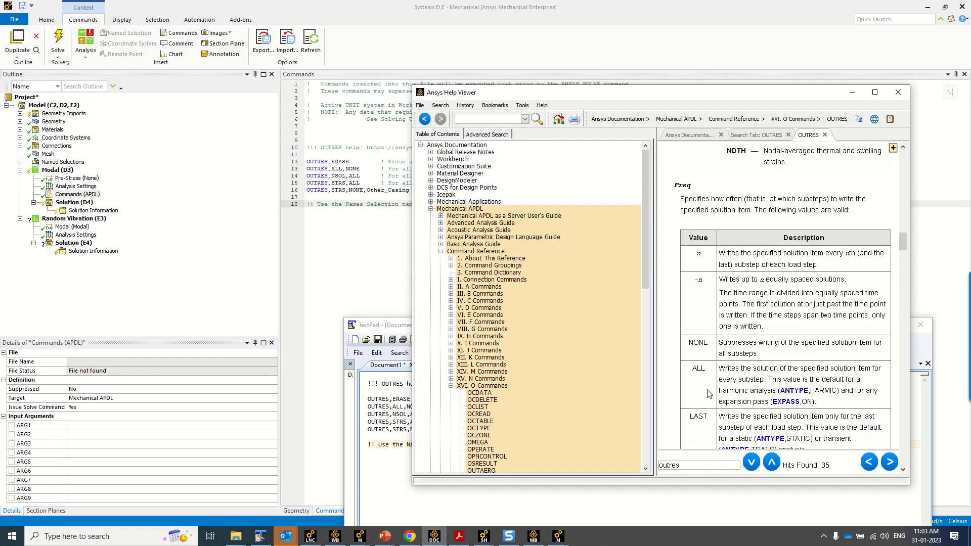
{"action": "left_click_drag", "start_coordinate": [729, 368], "coordinate": [766, 369]}
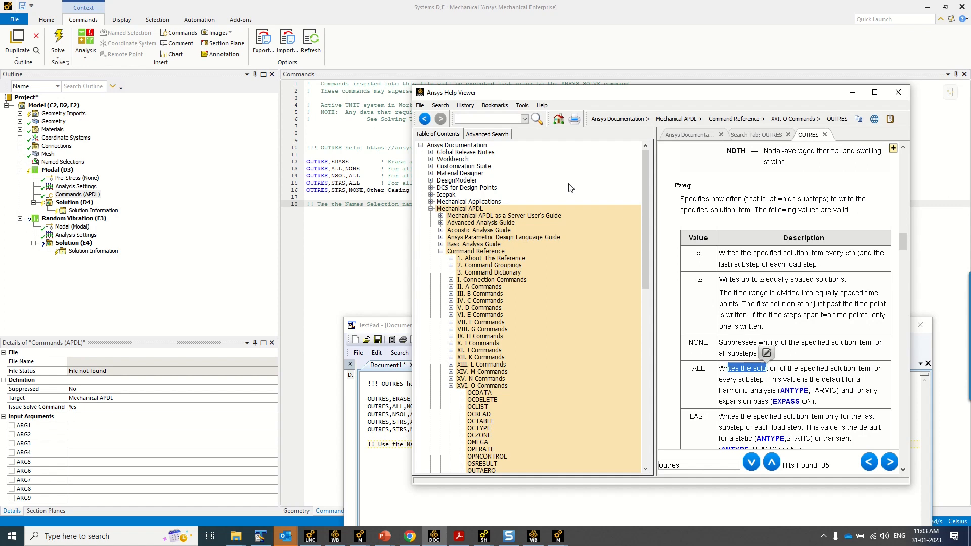
Check the STRS item and the Cname argument in the OUTRES help against the last pasted OUTRES command
{"action": "left_click_drag", "start_coordinate": [555, 97], "coordinate": [498, 301]}
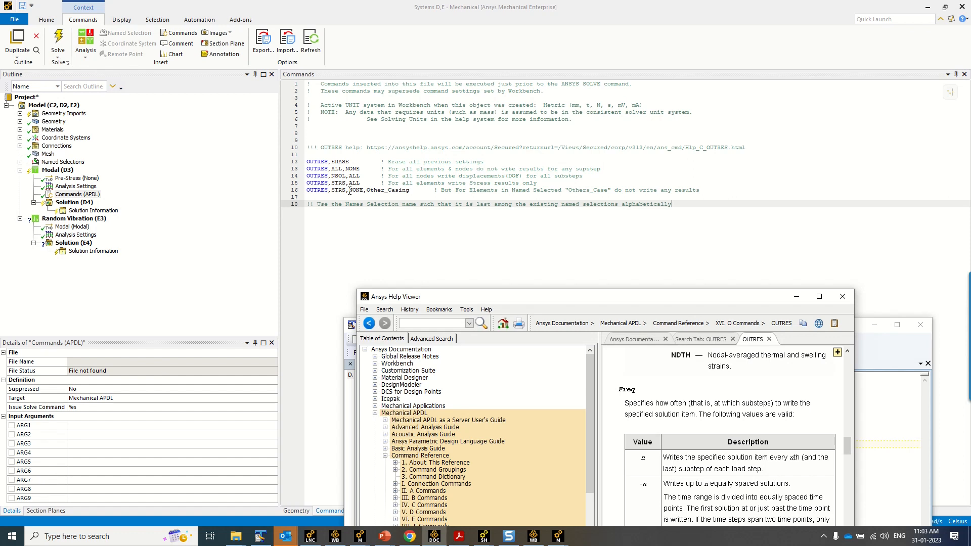
{"action": "left_click_drag", "start_coordinate": [553, 298], "coordinate": [523, 141]}
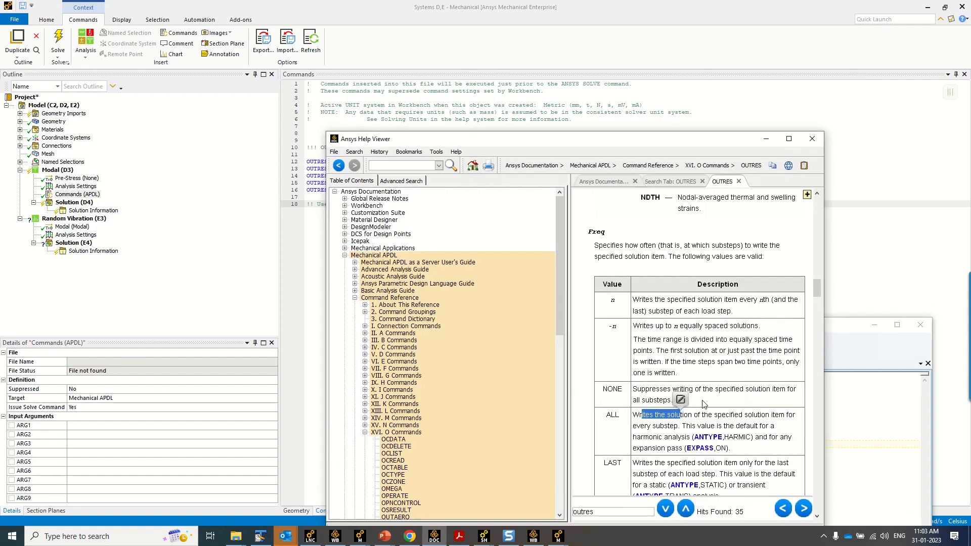
{"action": "scroll", "coordinate": [658, 435], "scroll_direction": "down", "scroll_amount": 10}
{"action": "scroll", "coordinate": [657, 435], "scroll_direction": "down", "scroll_amount": 15}
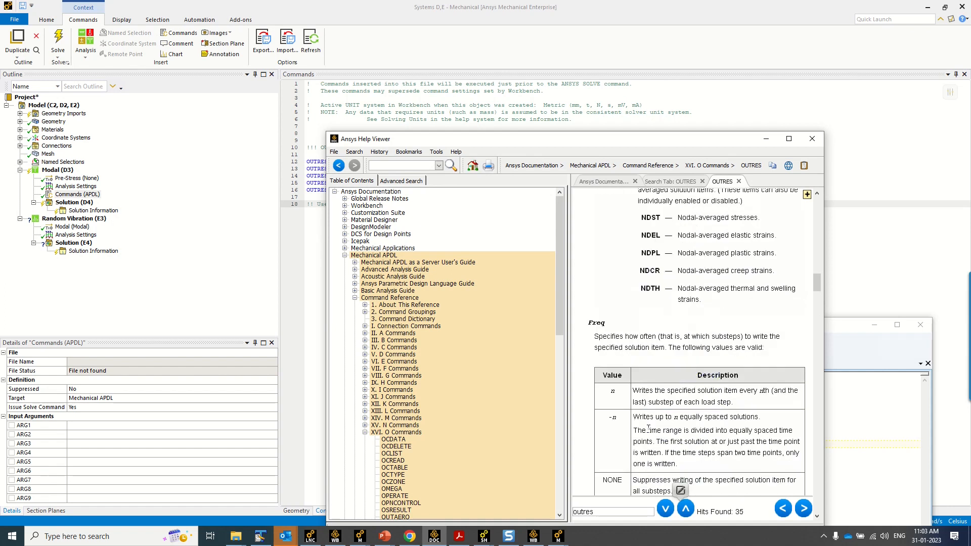
{"action": "scroll", "coordinate": [650, 432], "scroll_direction": "up", "scroll_amount": 10}
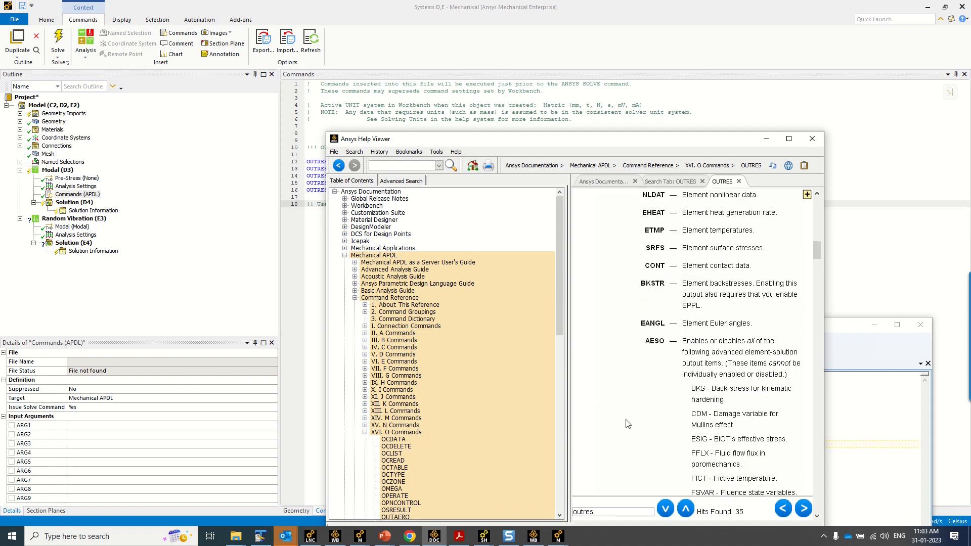
{"action": "scroll", "coordinate": [627, 424], "scroll_direction": "up", "scroll_amount": 5}
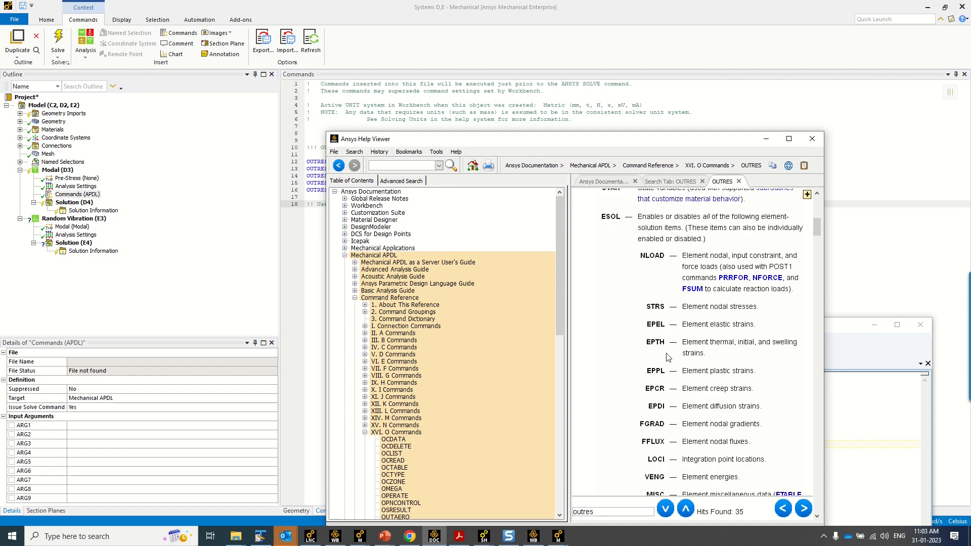
{"action": "left_click_drag", "start_coordinate": [686, 306], "coordinate": [759, 307]}
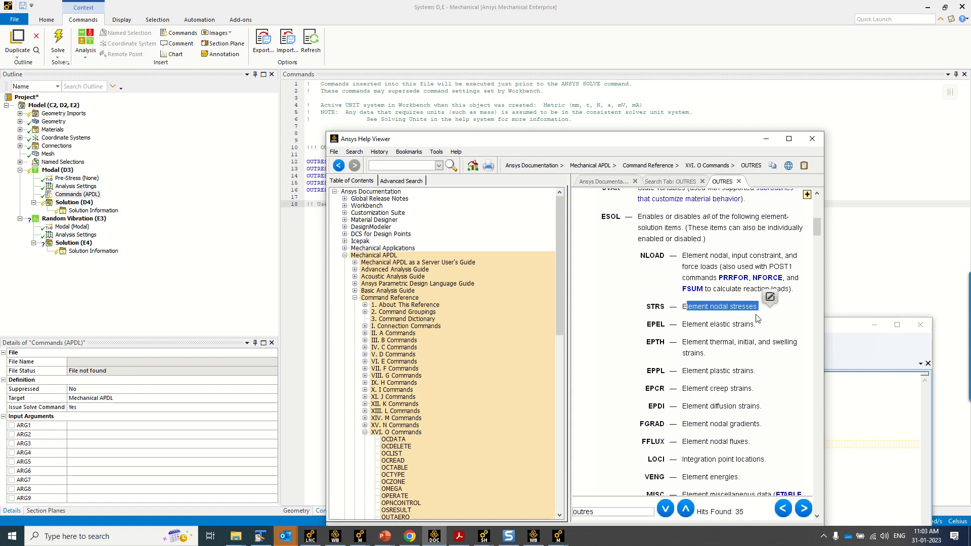
{"action": "left_click_drag", "start_coordinate": [442, 144], "coordinate": [426, 227]}
{"action": "scroll", "coordinate": [660, 406], "scroll_direction": "up", "scroll_amount": 4}
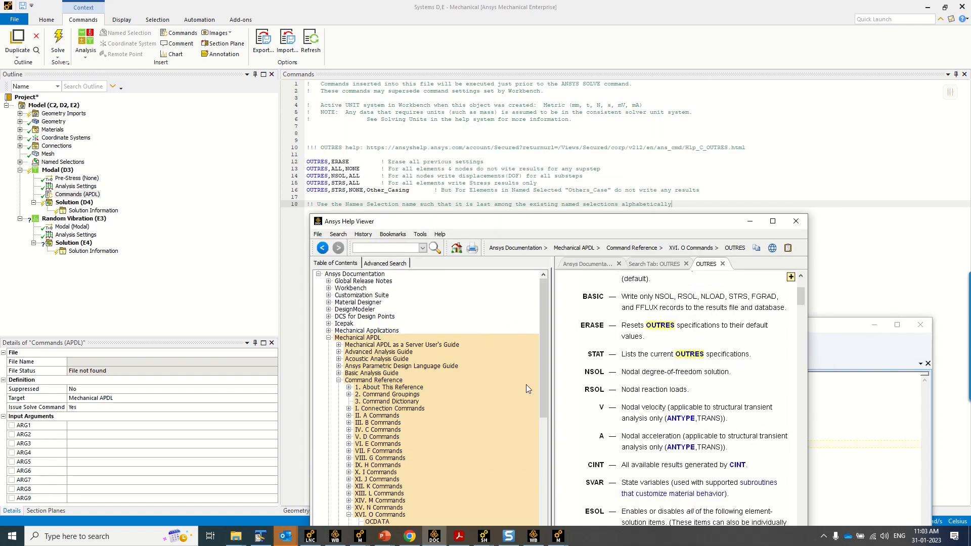
{"action": "scroll", "coordinate": [662, 316], "scroll_direction": "up", "scroll_amount": 3}
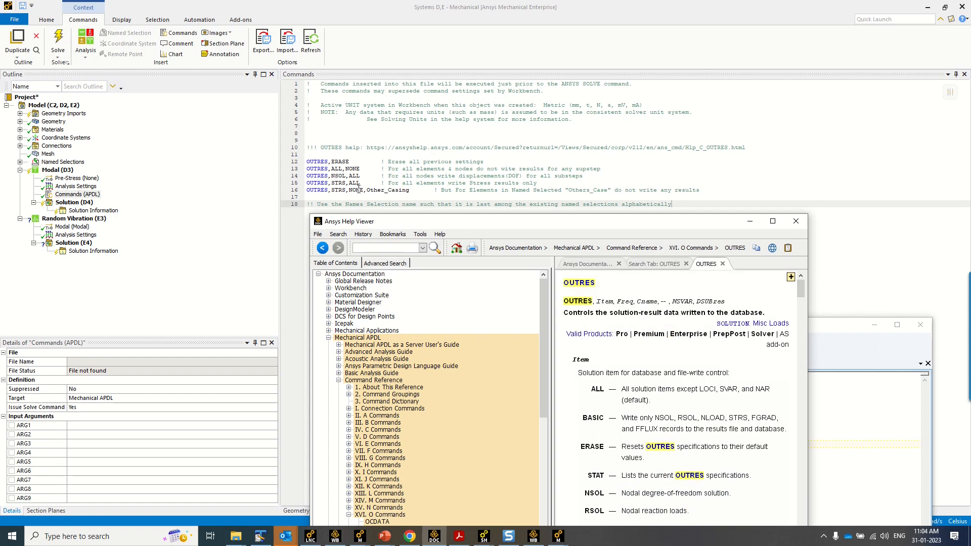
{"action": "left_click_drag", "start_coordinate": [638, 302], "coordinate": [658, 300]}
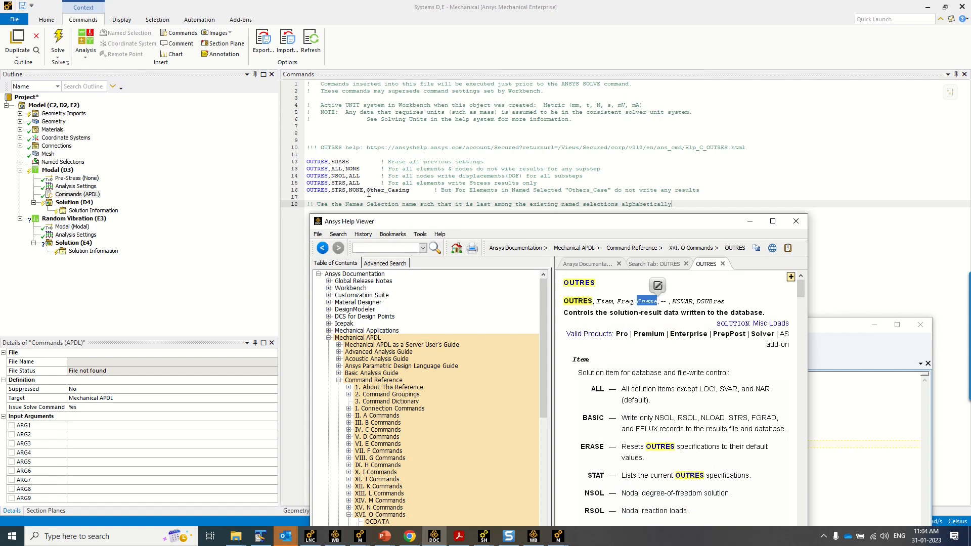
Expand Named Selections and change the component name in the last OUTRES command to Other_Case to match the existing named selection
{"action": "left_click", "coordinate": [20, 162]}
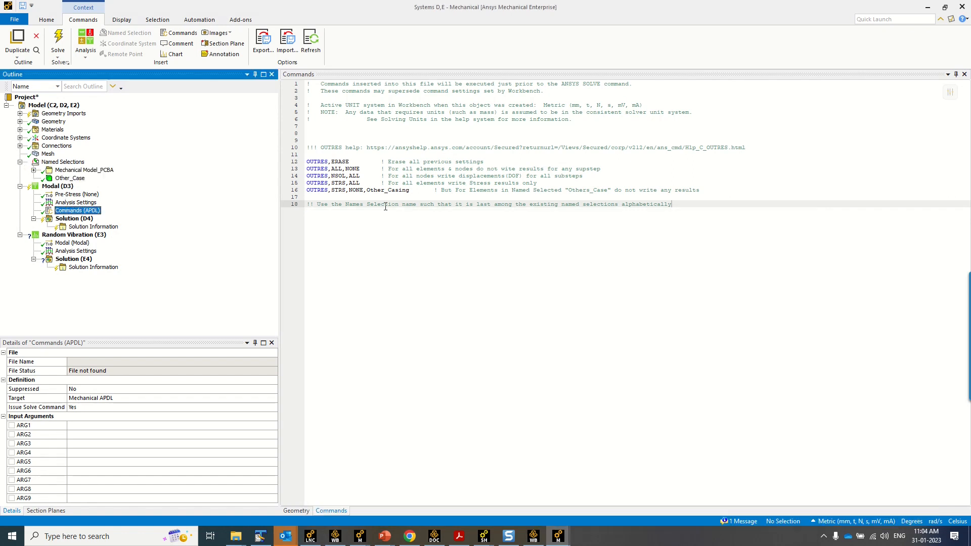
{"action": "left_click_drag", "start_coordinate": [400, 193], "coordinate": [414, 192]}
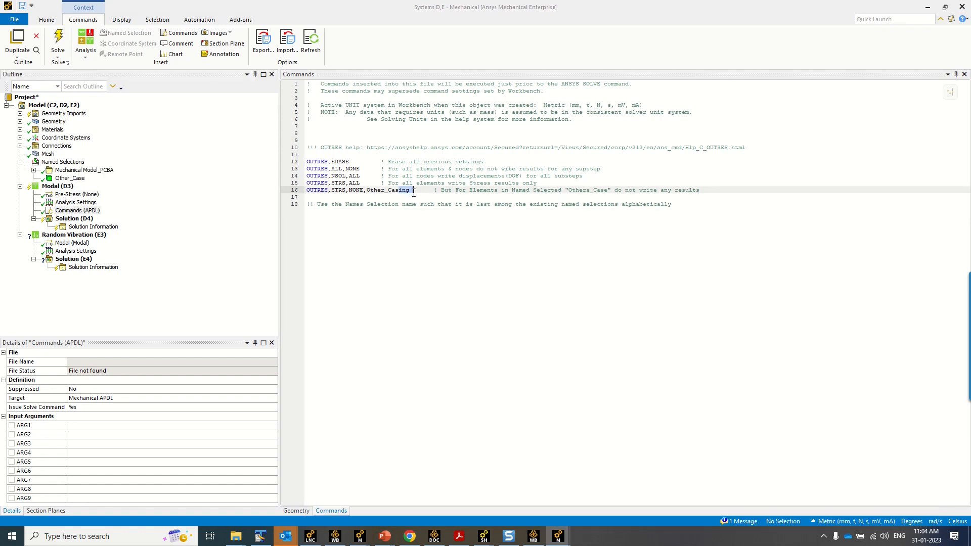
{"action": "type", "text": "e"}
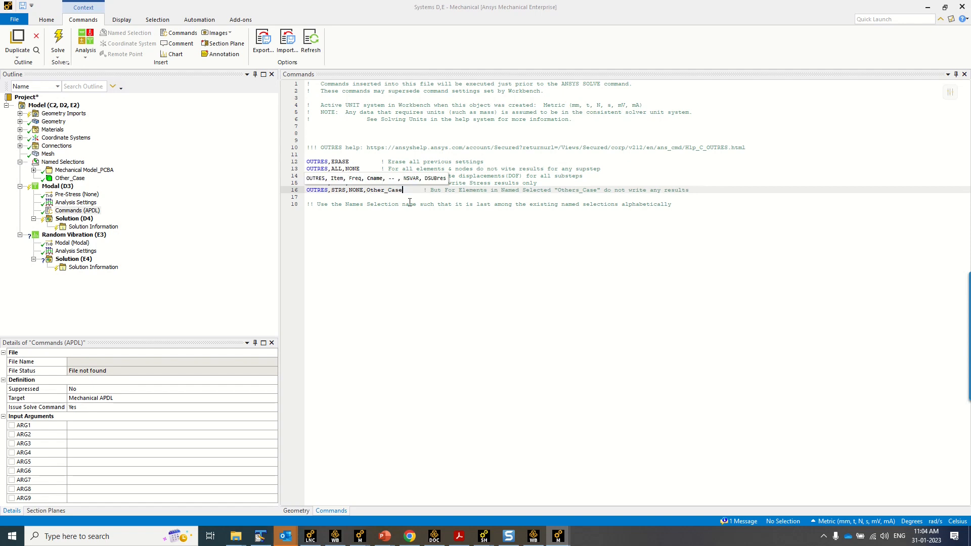
{"action": "left_click", "coordinate": [402, 242]}
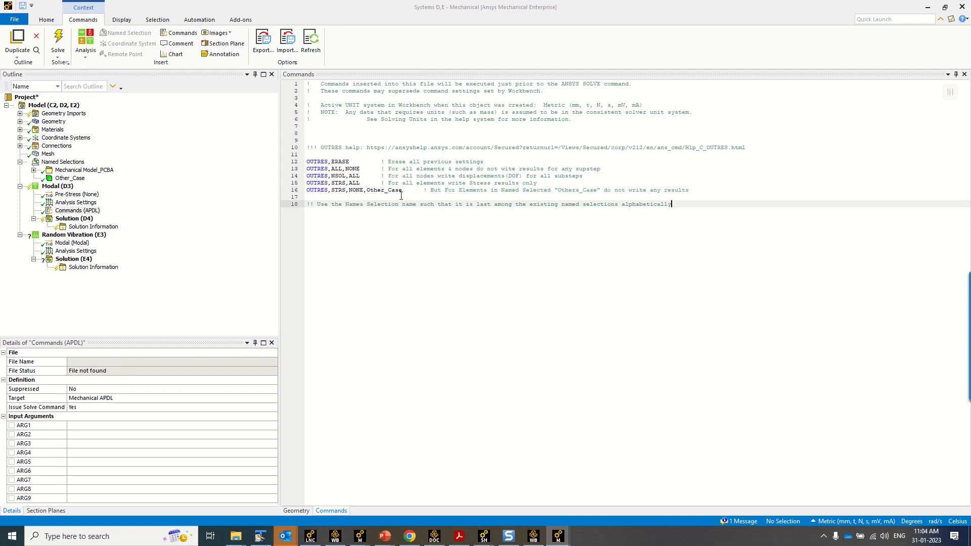
In the Modal analysis, select a cylindrical mounting-hole face of the enclosure together with all faces of the same size
{"action": "left_click", "coordinate": [76, 252]}
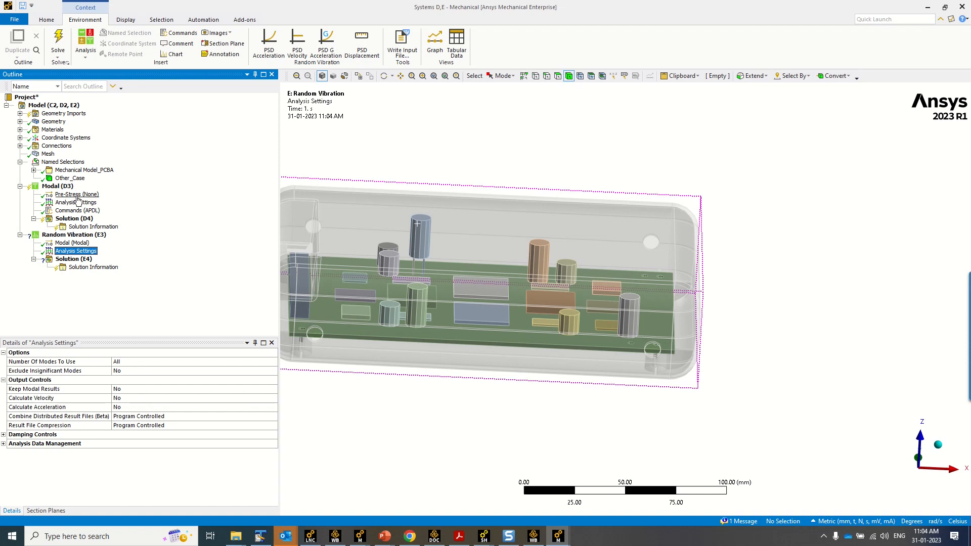
{"action": "left_click", "coordinate": [57, 186]}
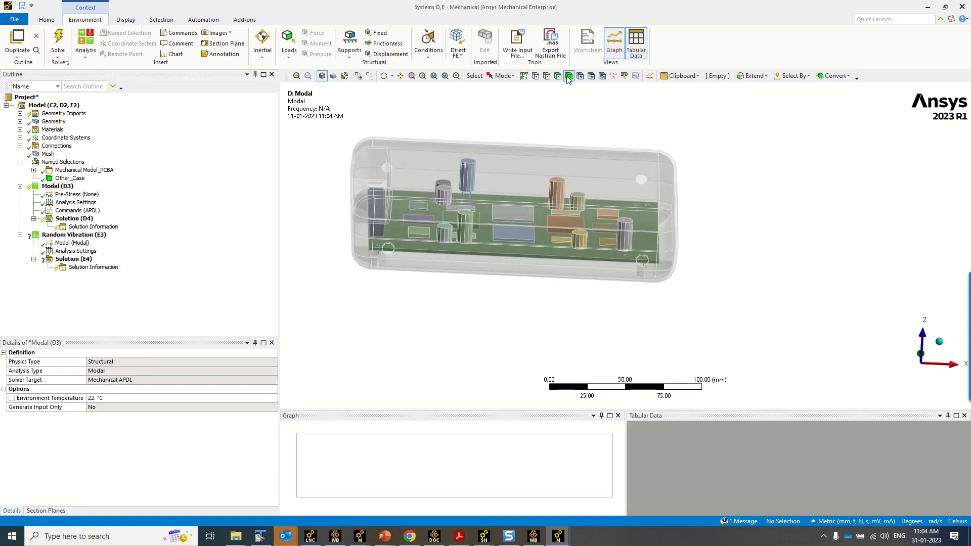
{"action": "middle_click_drag", "start_coordinate": [419, 216], "coordinate": [350, 276]}
{"action": "left_click", "coordinate": [357, 262]}
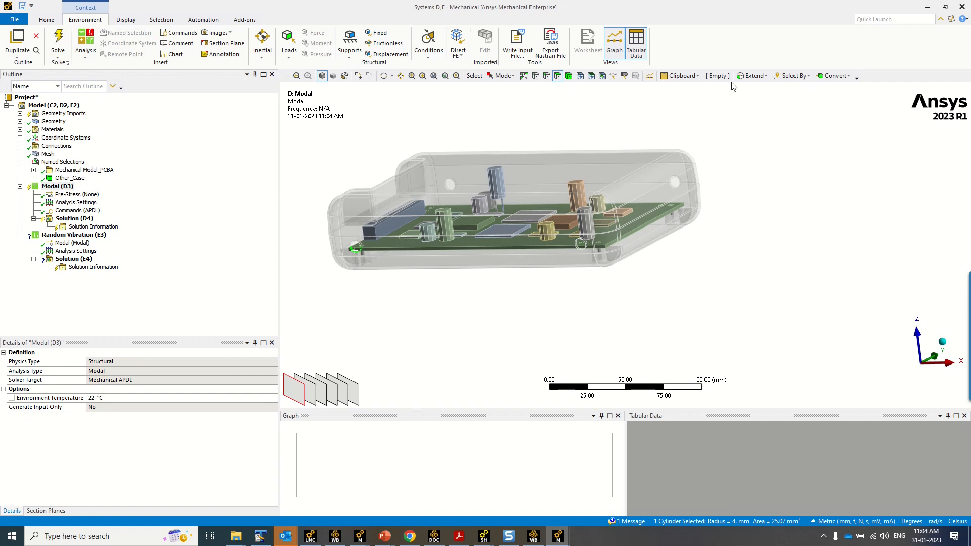
{"action": "left_click", "coordinate": [792, 76]}
{"action": "mouse_move", "coordinate": [812, 111]}
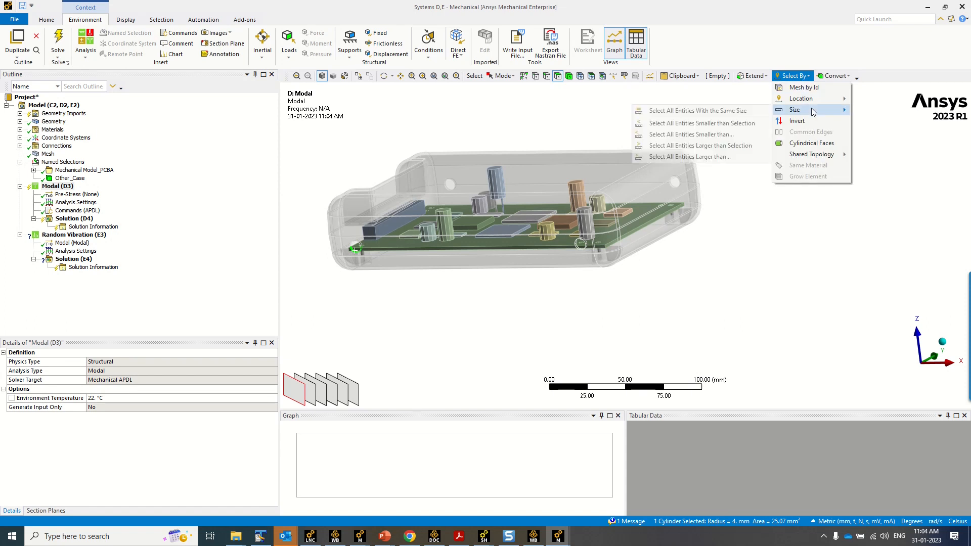
{"action": "left_click", "coordinate": [748, 111]}
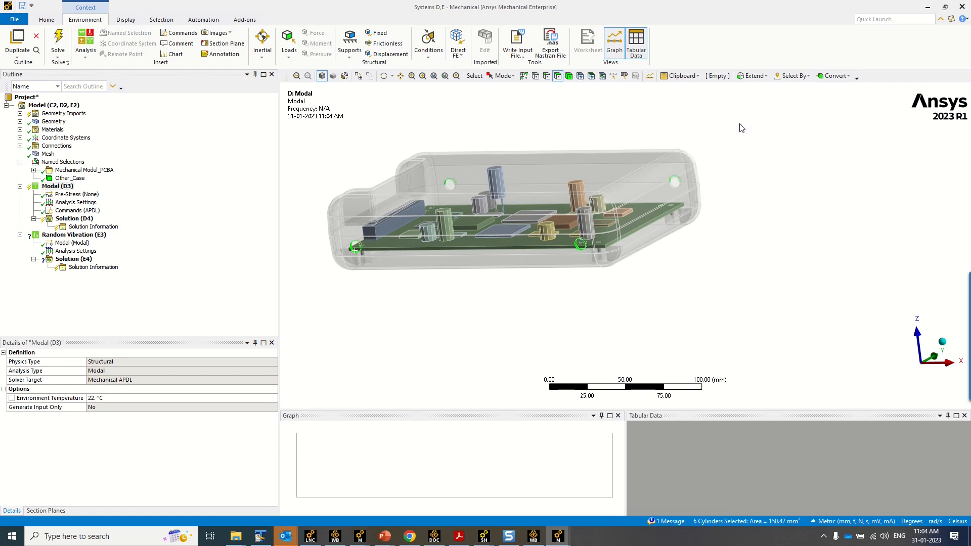
Add the two remaining mounting-hole faces to the selection and insert a Fixed Support on all eight faces in the Modal analysis
{"action": "middle_click_drag", "start_coordinate": [484, 340], "coordinate": [305, 418]}
{"action": "scroll", "coordinate": [494, 351], "scroll_direction": "up", "scroll_amount": 5}
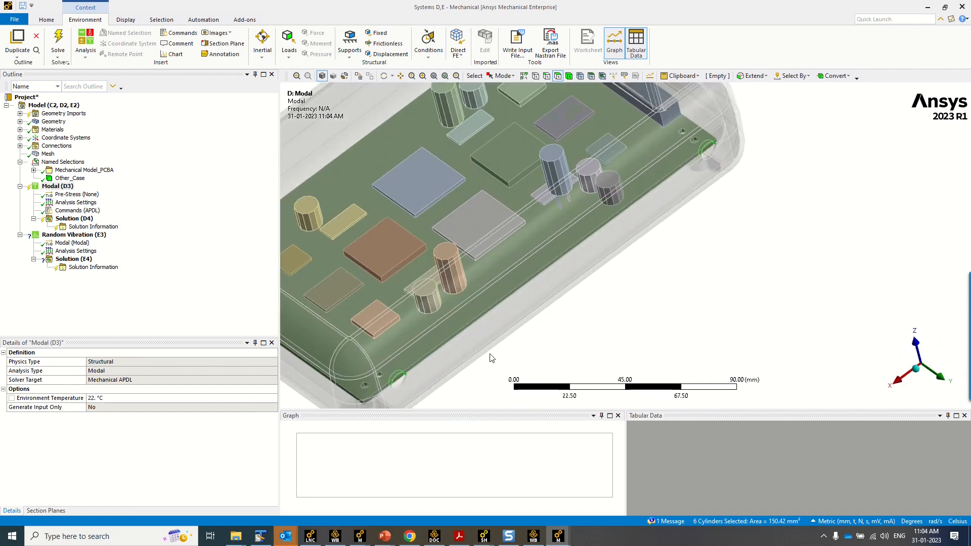
{"action": "left_click", "coordinate": [402, 382], "text": "ctrl"}
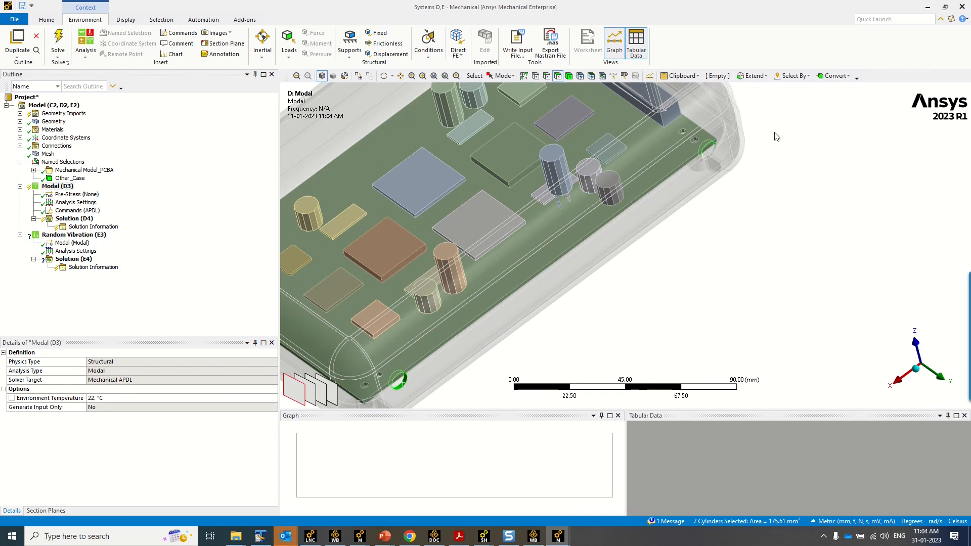
{"action": "left_click", "coordinate": [709, 154], "text": "ctrl"}
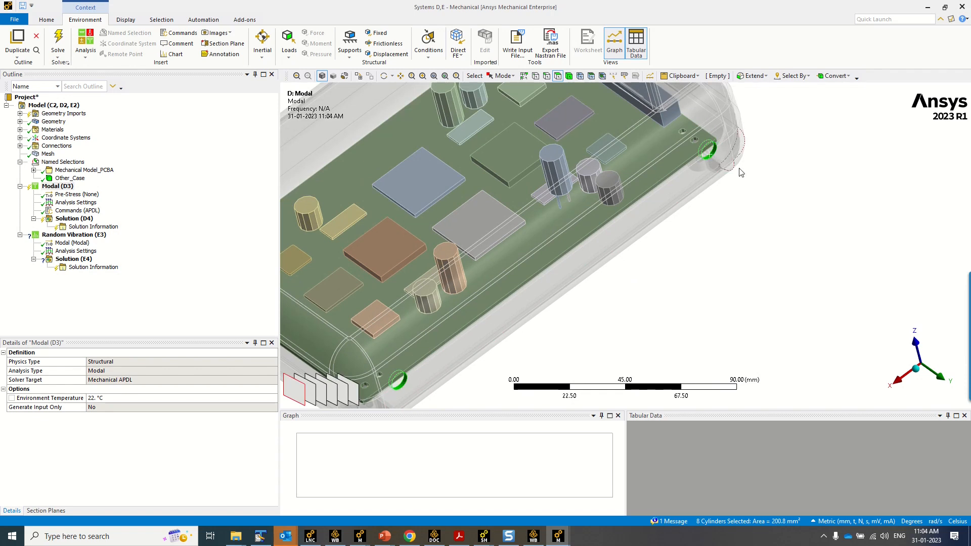
{"action": "right_click", "coordinate": [66, 186]}
{"action": "mouse_move", "coordinate": [78, 193]}
{"action": "left_click", "coordinate": [215, 207]}
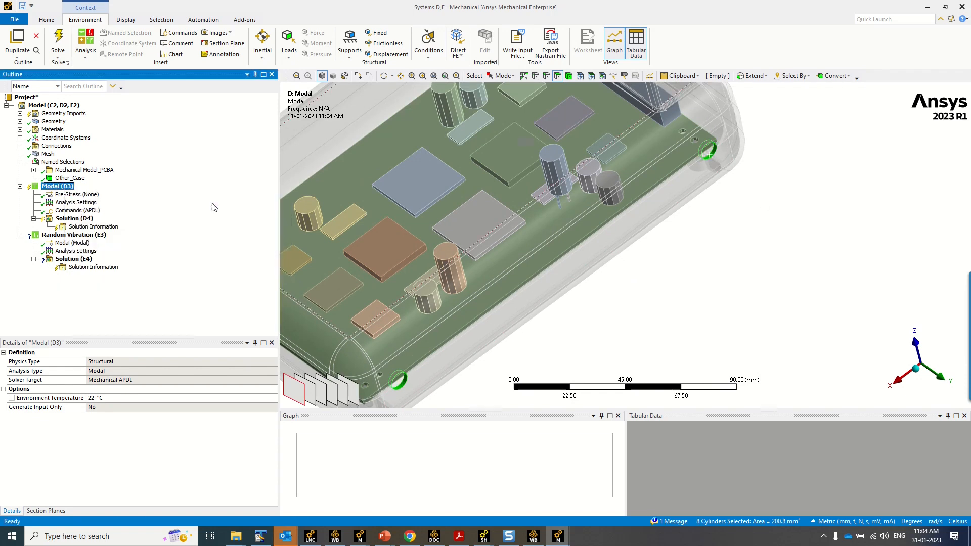
Rename the Modal fixed support as Fixed Support_Chase
{"action": "right_click", "coordinate": [81, 211]}
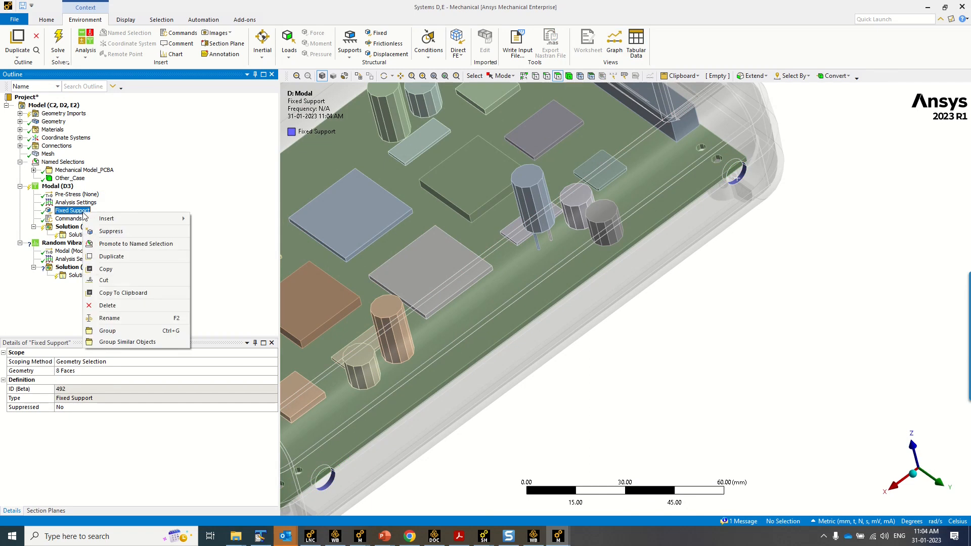
{"action": "left_click", "coordinate": [116, 323]}
{"action": "left_click", "coordinate": [92, 211]}
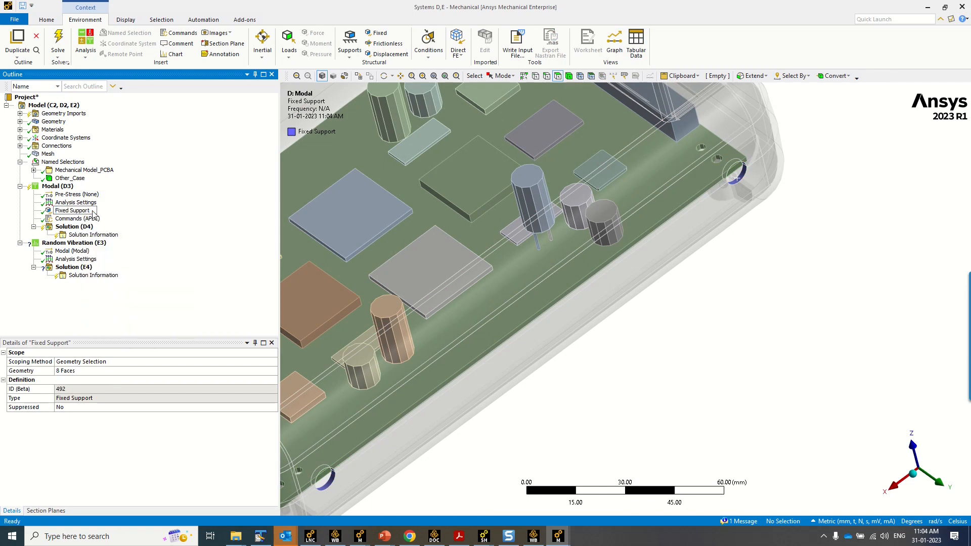
{"action": "type", "text": "_Chase"}
{"action": "key", "text": "Return"}
{"action": "middle_click_drag", "start_coordinate": [546, 364], "coordinate": [707, 279], "text": "ctrl"}
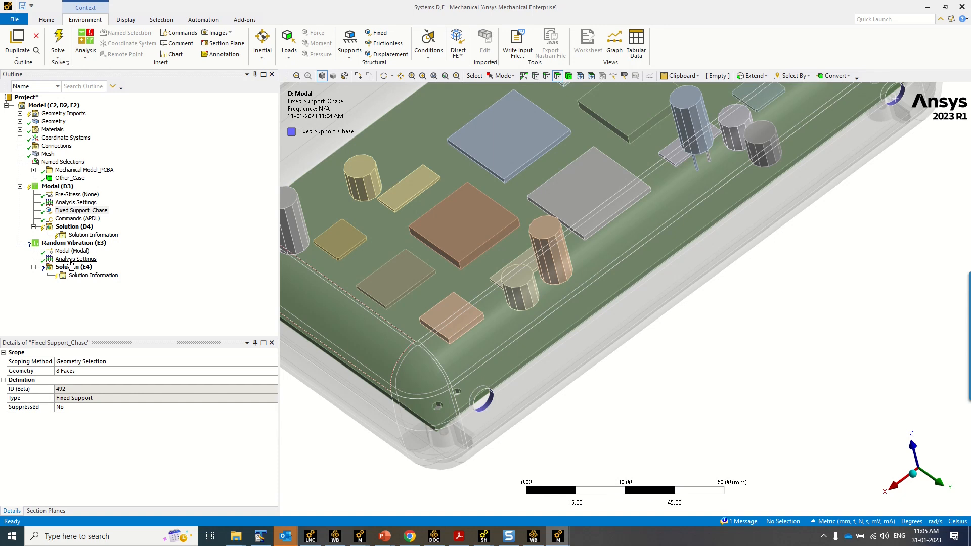
Insert a PSD G Acceleration in the Random Vibration analysis and set its boundary condition to Fixed Support_Chase
{"action": "left_click", "coordinate": [73, 259]}
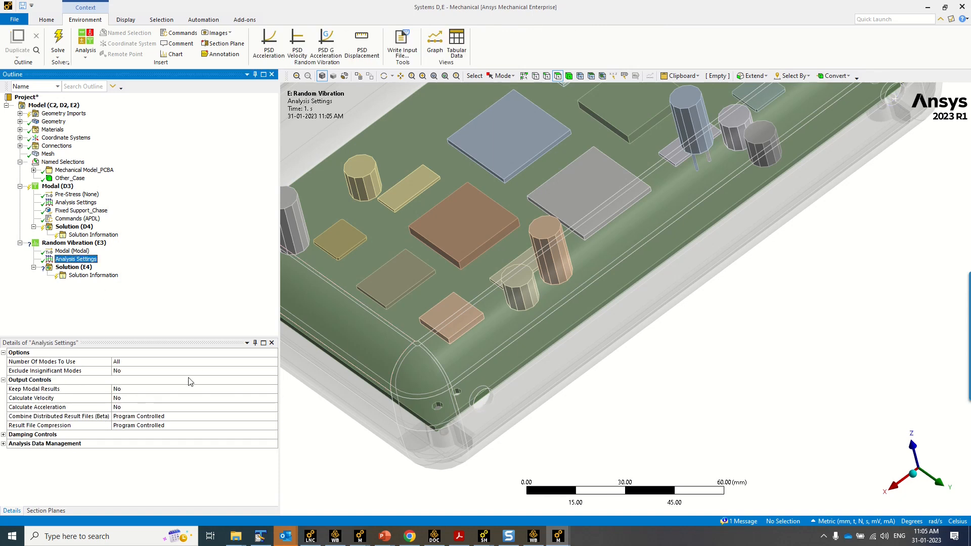
{"action": "right_click", "coordinate": [78, 243]}
{"action": "mouse_move", "coordinate": [108, 253]}
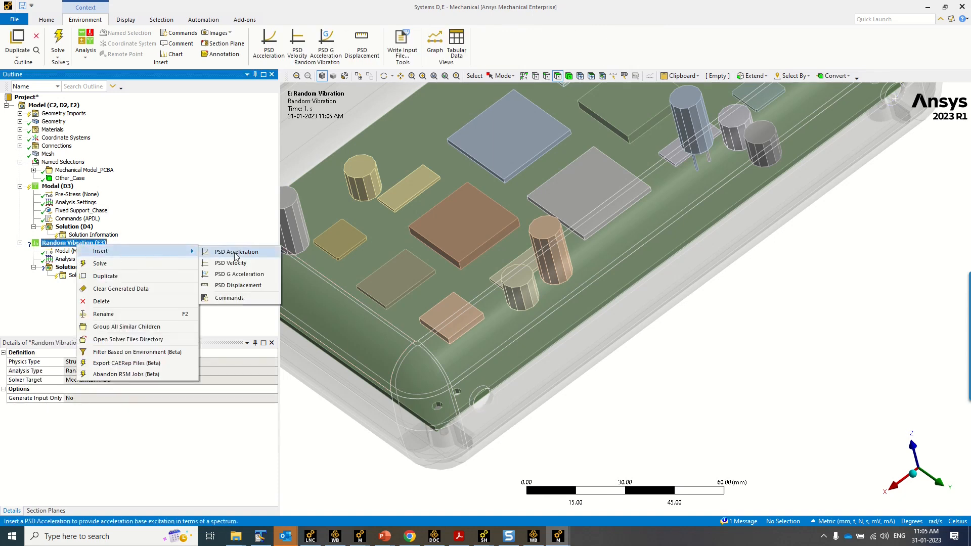
{"action": "left_click", "coordinate": [248, 275]}
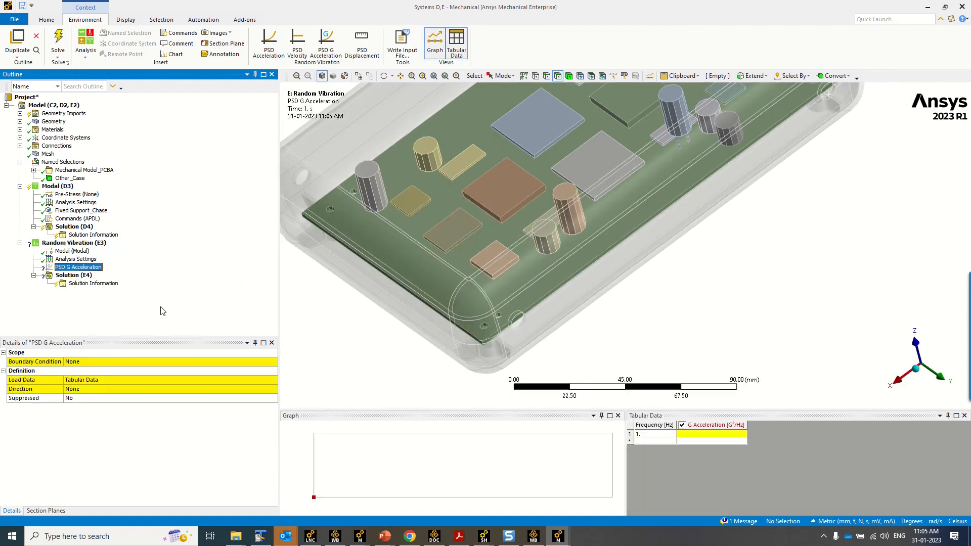
{"action": "left_click", "coordinate": [160, 365]}
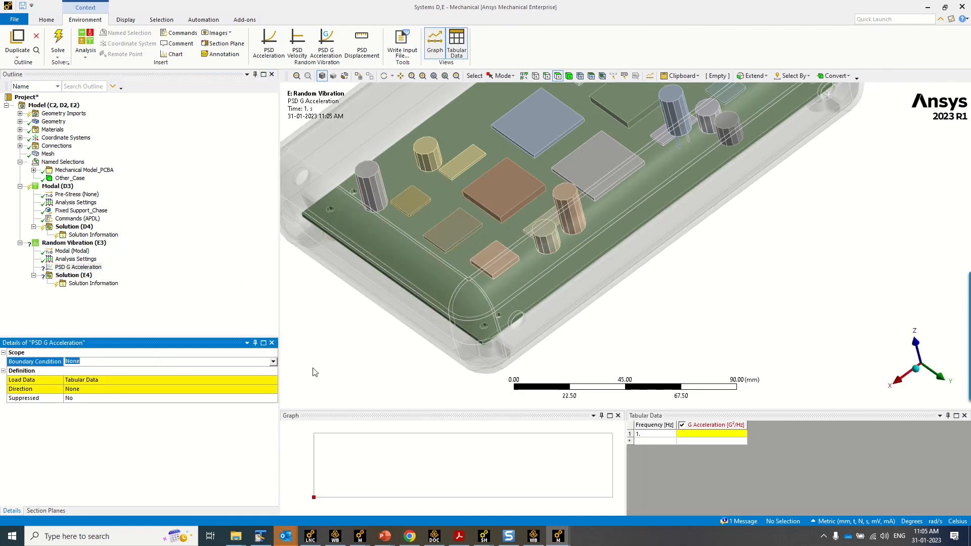
{"action": "left_click", "coordinate": [274, 363]}
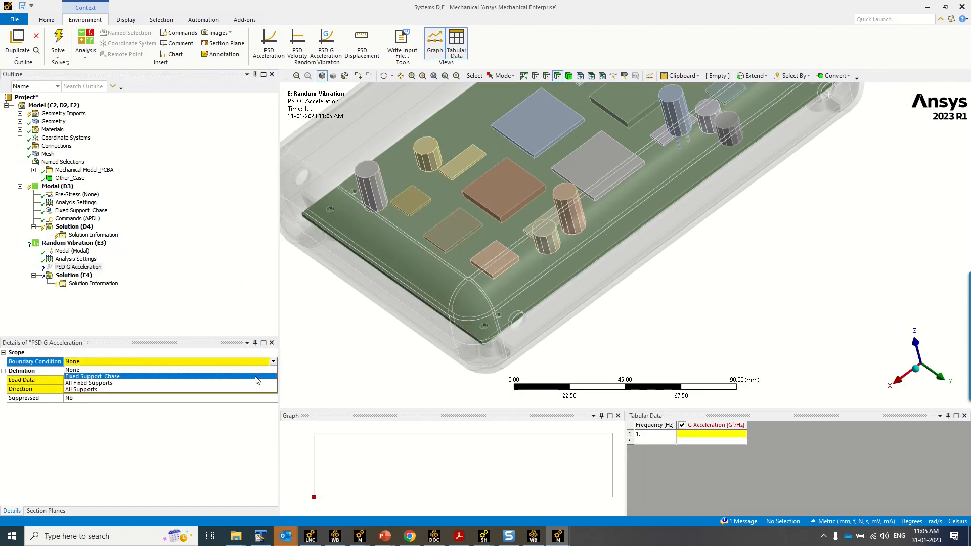
{"action": "left_click", "coordinate": [255, 377]}
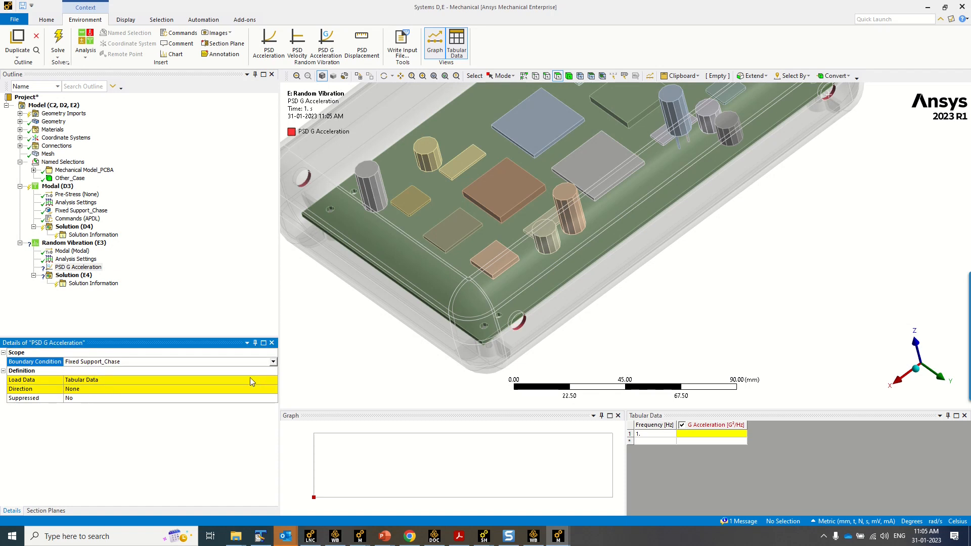
Set the PSD G Acceleration direction to Z Axis
{"action": "left_click", "coordinate": [220, 389]}
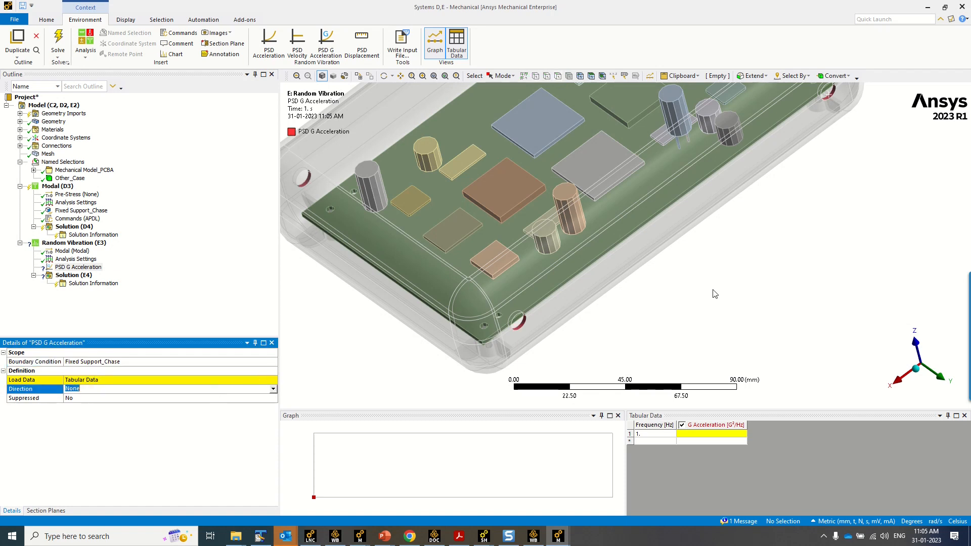
{"action": "middle_click_drag", "start_coordinate": [606, 318], "coordinate": [542, 292]}
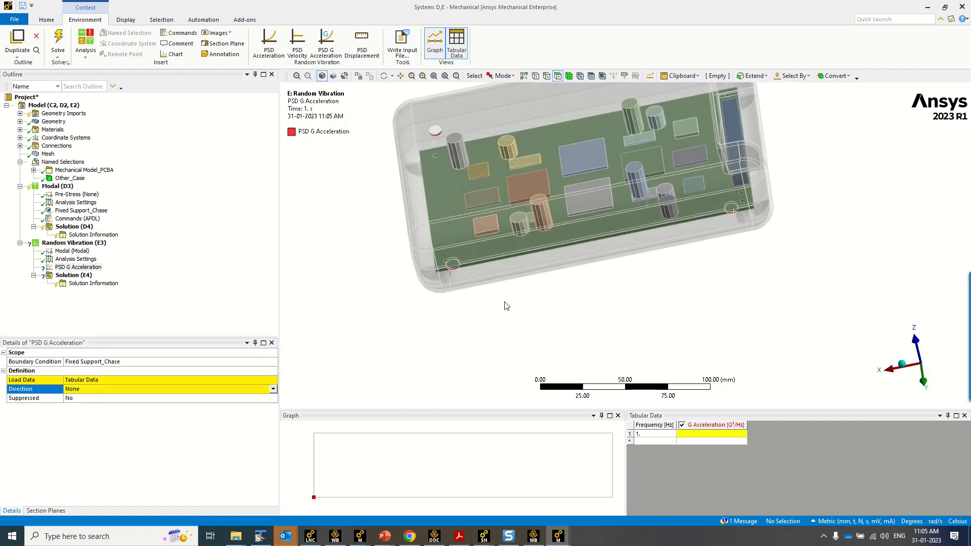
{"action": "left_click", "coordinate": [274, 388]}
{"action": "left_click", "coordinate": [230, 419]}
Enter frequencies 20, 80, 350 and 1000 Hz in the PSD G Acceleration table, checking them against the random vibration table in the PowerPoint presentation
{"action": "left_click", "coordinate": [200, 380]}
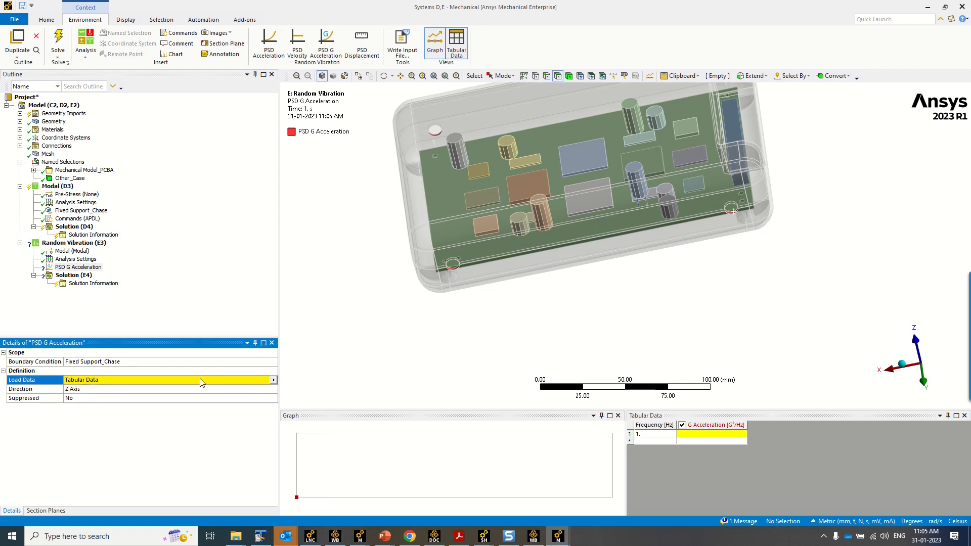
{"action": "left_click", "coordinate": [653, 436]}
{"action": "type", "text": "20"}
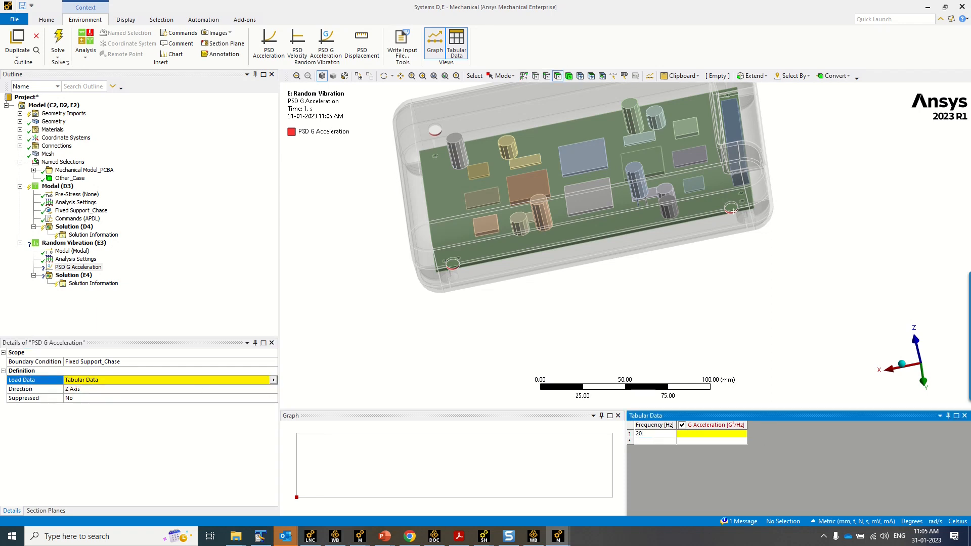
{"action": "left_click", "coordinate": [655, 442]}
{"action": "type", "text": "80"}
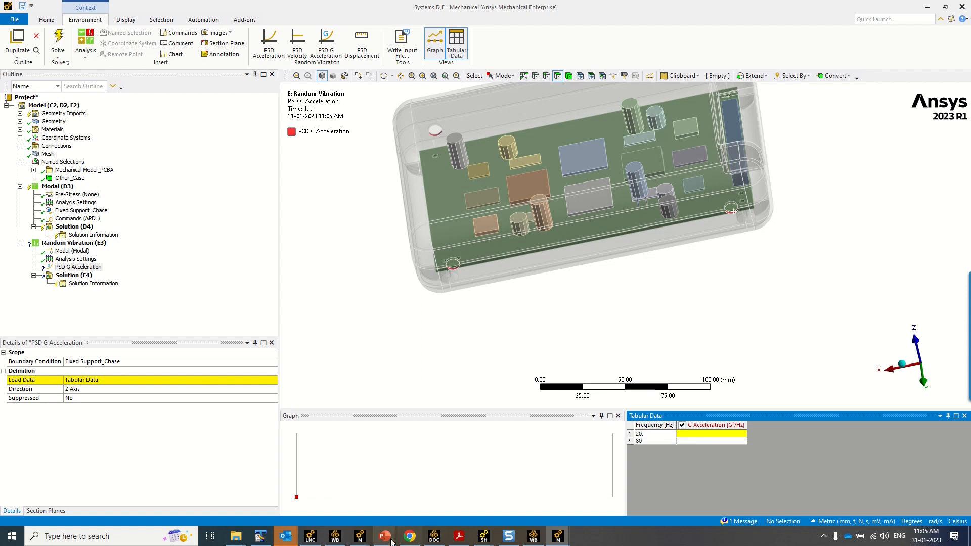
{"action": "mouse_move", "coordinate": [385, 537]}
{"action": "left_click", "coordinate": [335, 501]}
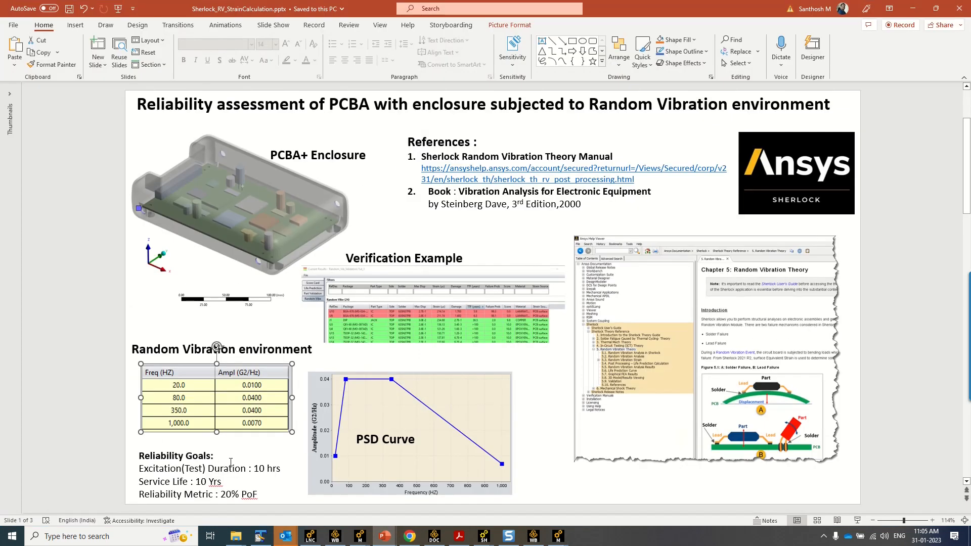
{"action": "left_click", "coordinate": [913, 9]}
{"action": "left_click", "coordinate": [660, 448]}
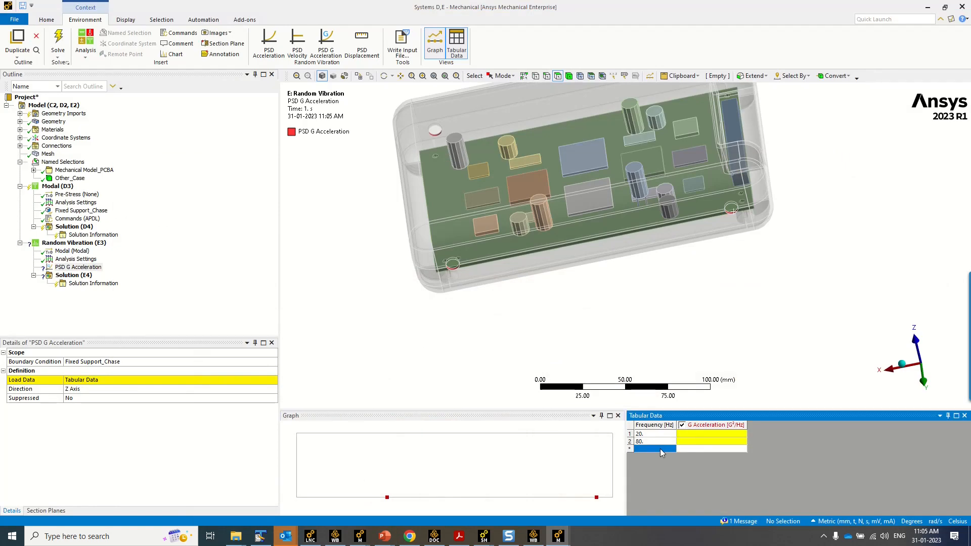
{"action": "type", "text": "350"}
{"action": "key", "text": "Return"}
{"action": "type", "text": "1000"}
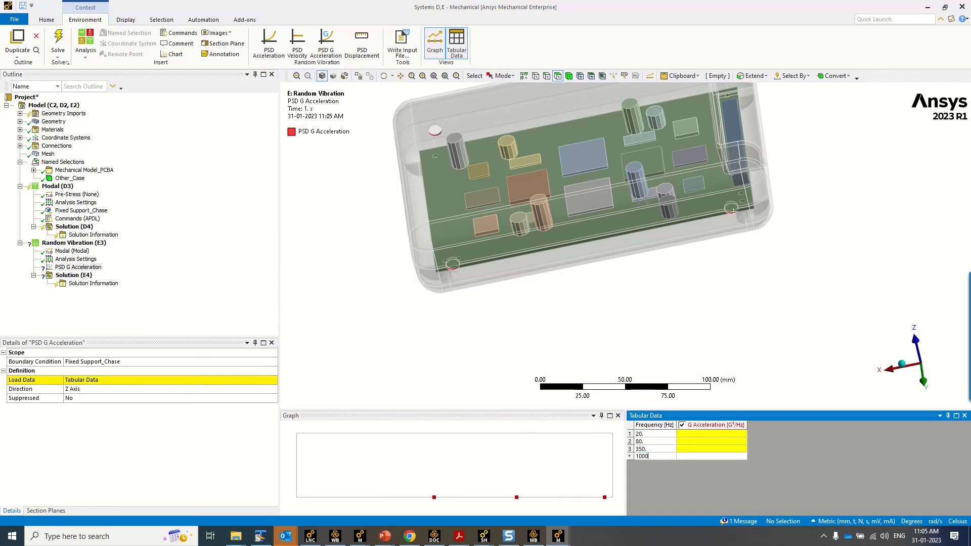
Enter G acceleration values 0.01, 0.04, 0.04 and 0.007 G²/Hz for the 20, 80, 350 and 1000 Hz rows
{"action": "left_click", "coordinate": [706, 433]}
{"action": "type", "text": "0.01"}
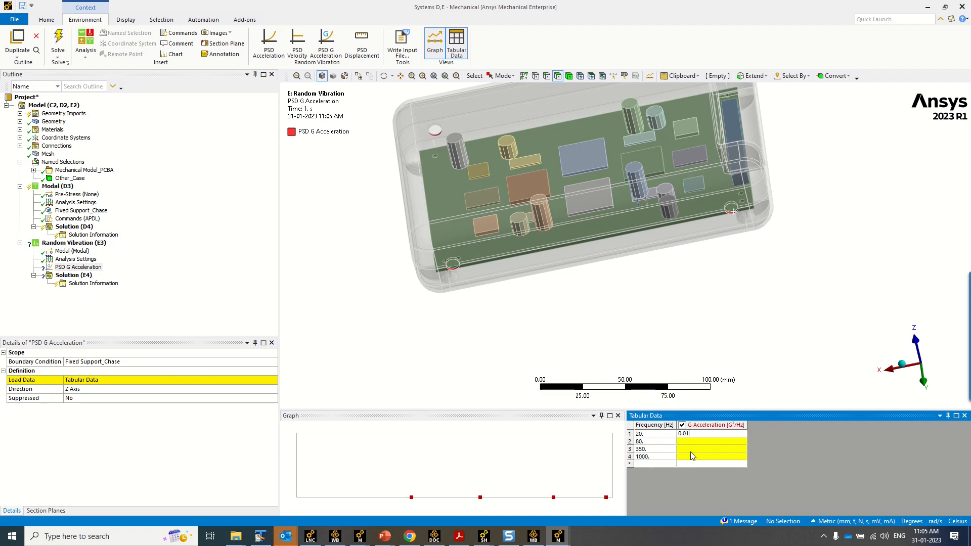
{"action": "key", "text": "Return"}
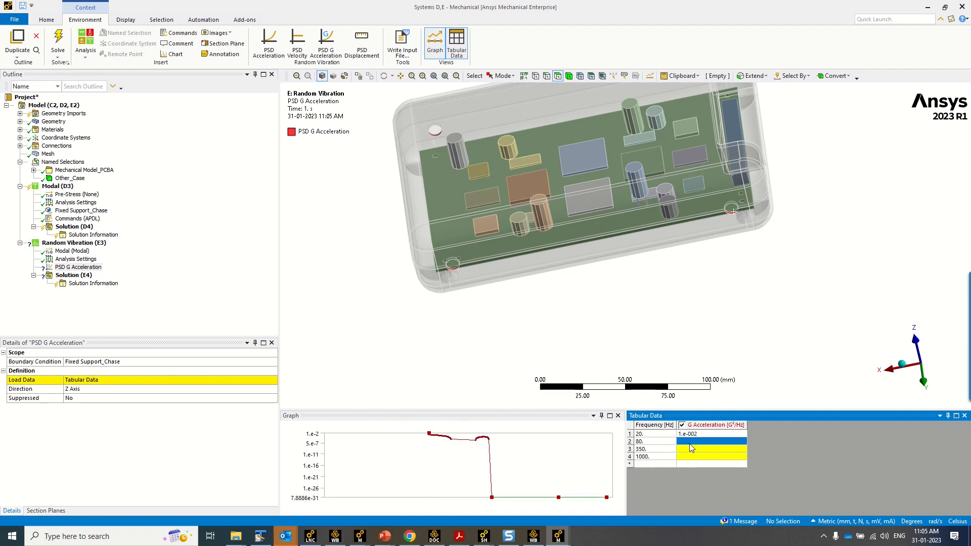
{"action": "type", "text": "0.04"}
{"action": "key", "text": "Return"}
{"action": "type", "text": "0.04"}
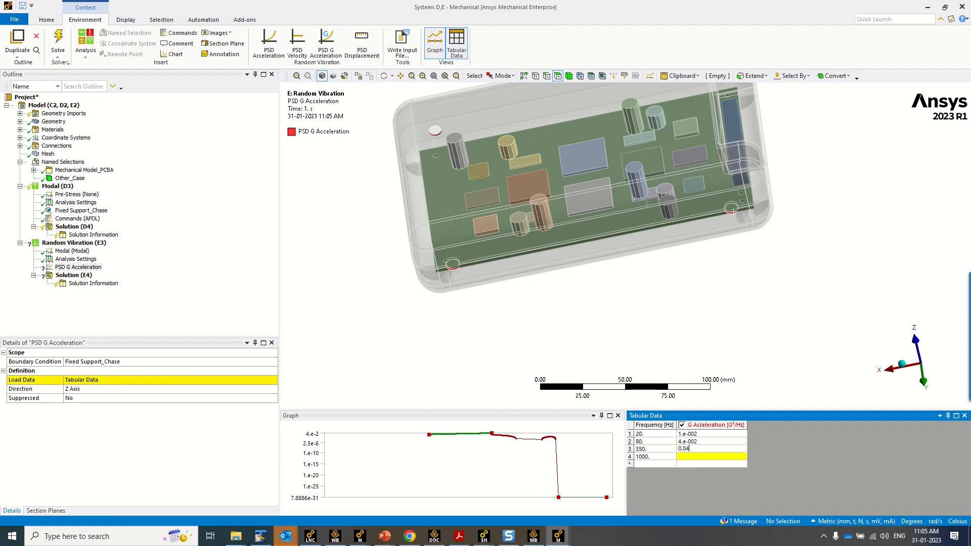
{"action": "type", "text": "0."}
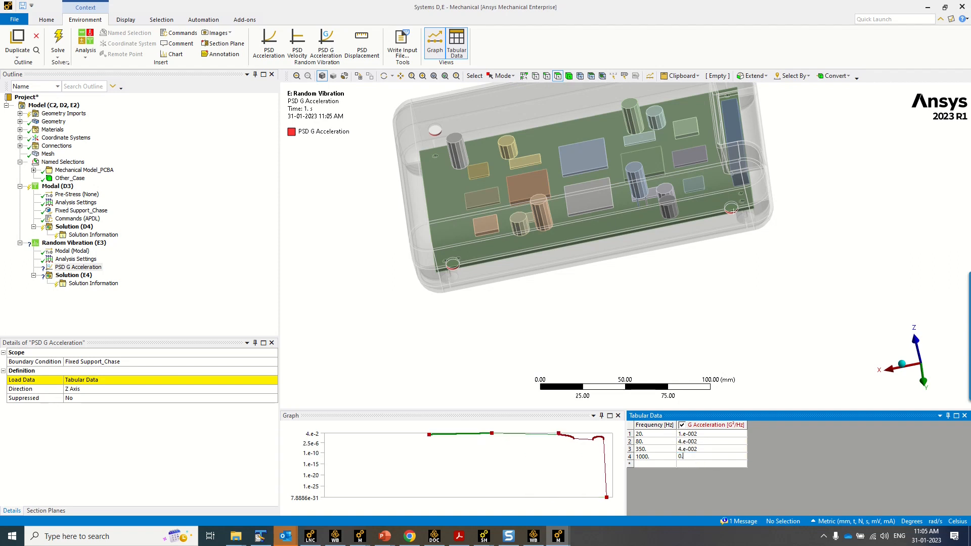
{"action": "type", "text": "007"}
{"action": "key", "text": "Return"}
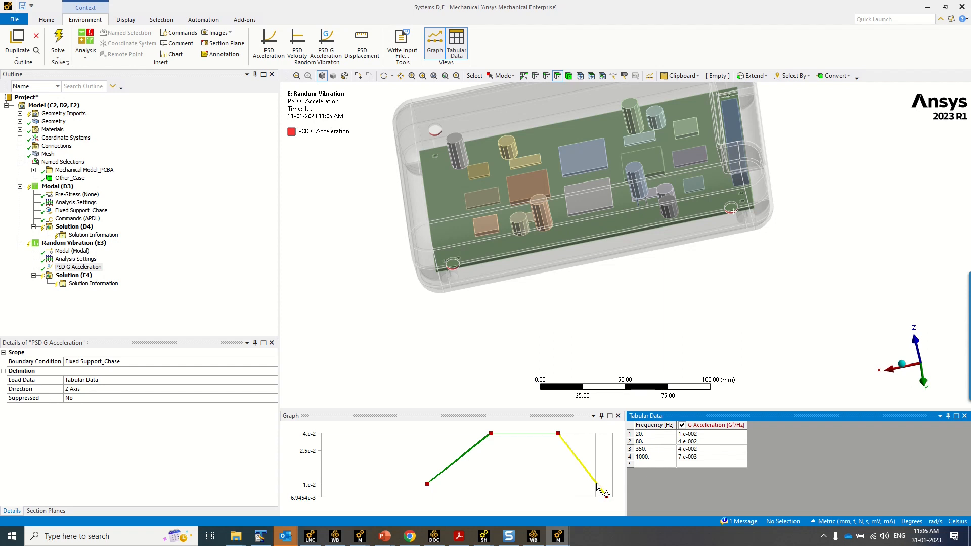
Apply Improved Fit to the tabular load data of the PSD G Acceleration
{"action": "left_click", "coordinate": [273, 381]}
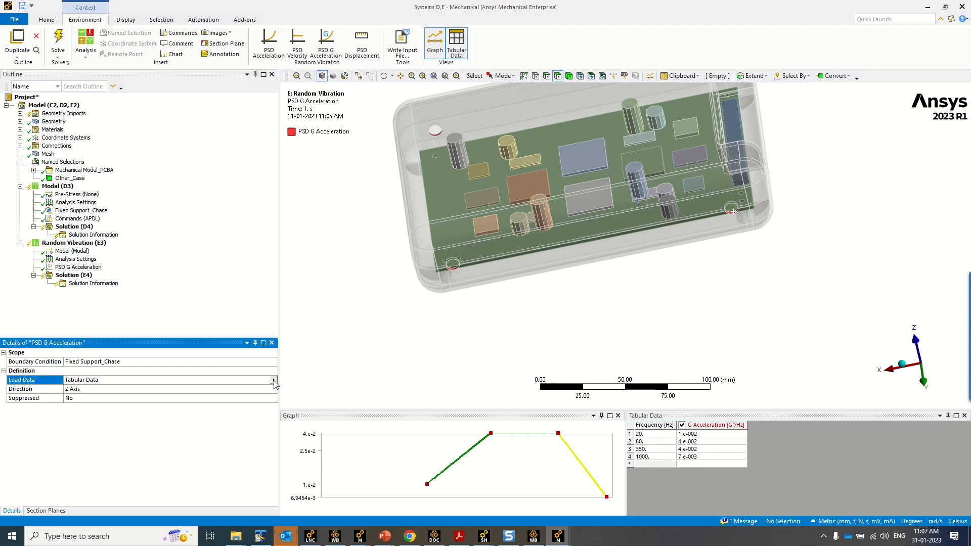
{"action": "left_click", "coordinate": [274, 381]}
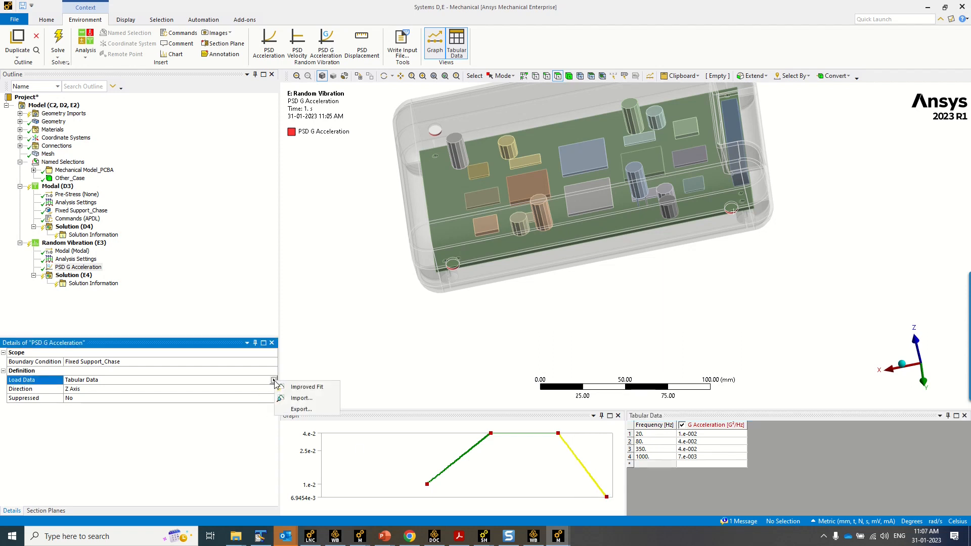
{"action": "left_click", "coordinate": [310, 388]}
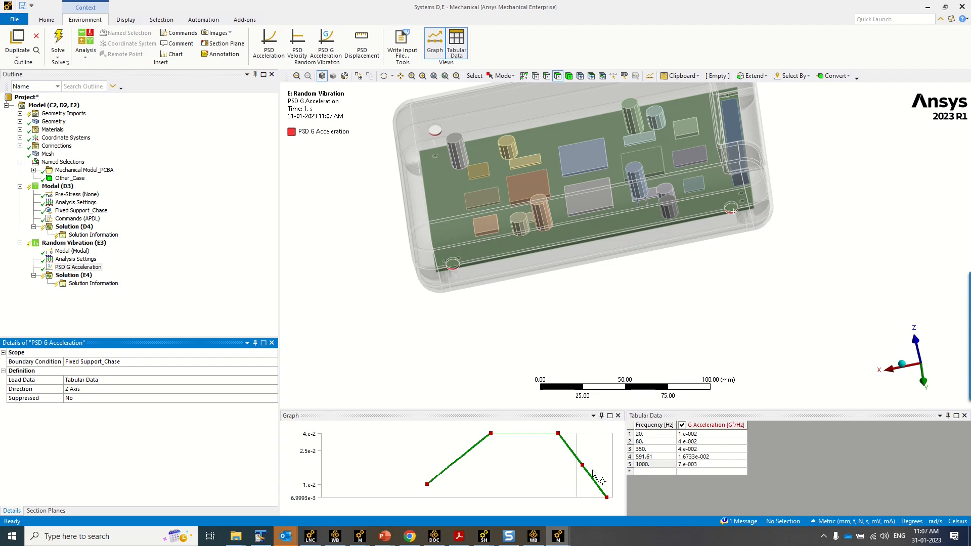
Search the Ansys Help for "Improved Fit" and read the colour-code indicators on the PSD Base Excitation page
{"action": "left_click", "coordinate": [434, 536]}
{"action": "left_click", "coordinate": [380, 251]}
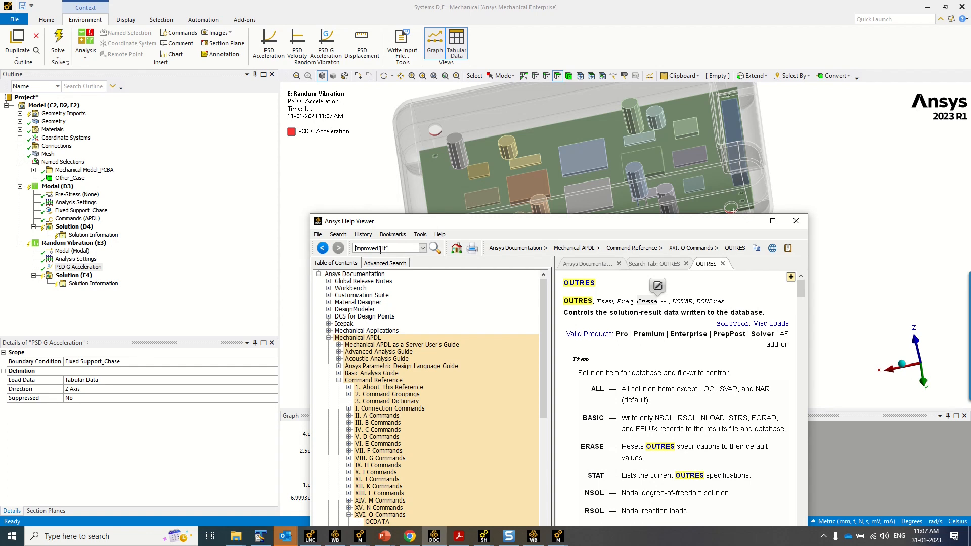
{"action": "key", "text": "Return"}
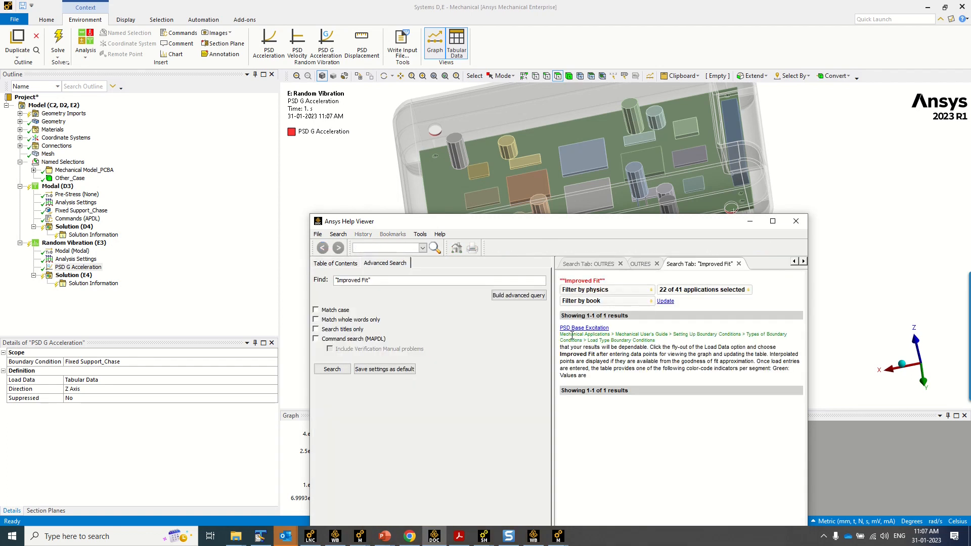
{"action": "left_click", "coordinate": [582, 327]}
{"action": "key", "text": "super+Up"}
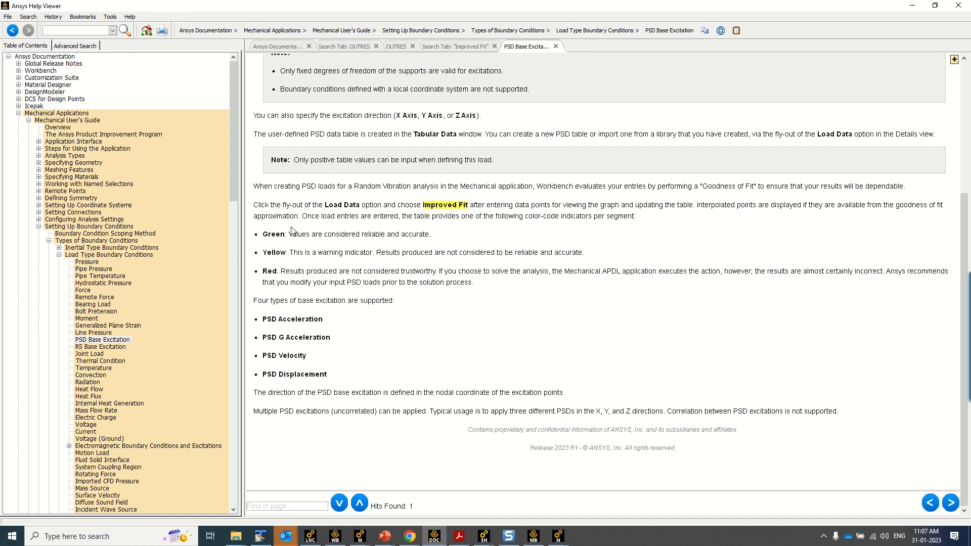
{"action": "left_click_drag", "start_coordinate": [289, 234], "coordinate": [438, 252]}
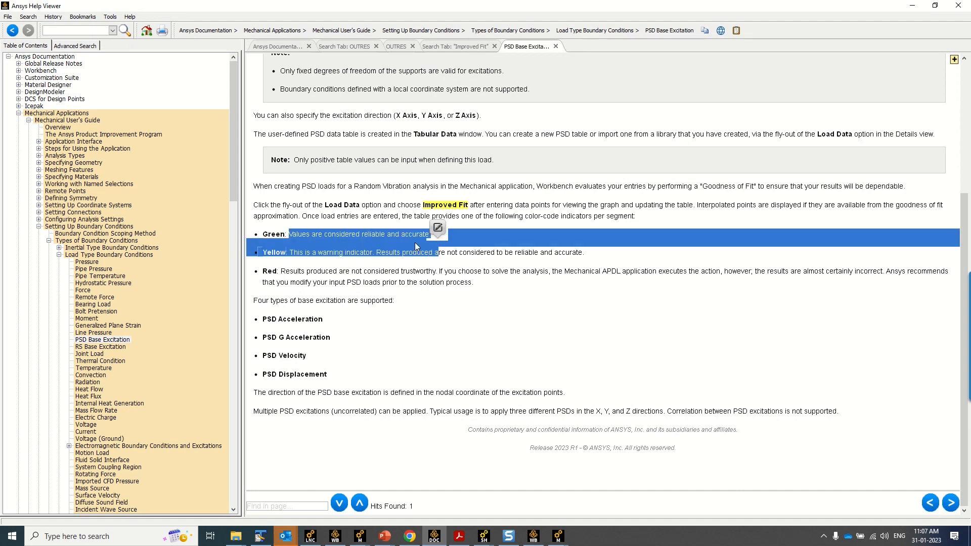
{"action": "left_click", "coordinate": [314, 248]}
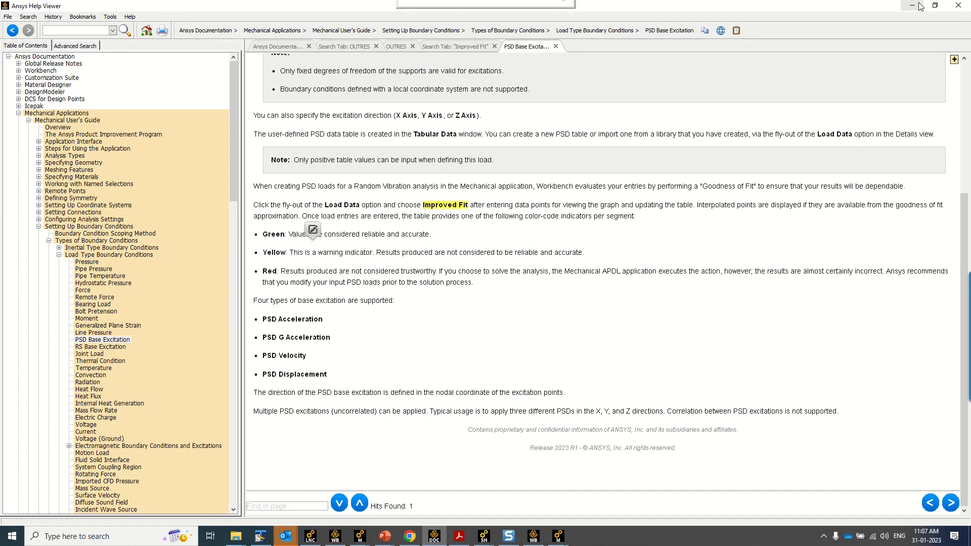
{"action": "left_click", "coordinate": [958, 6]}
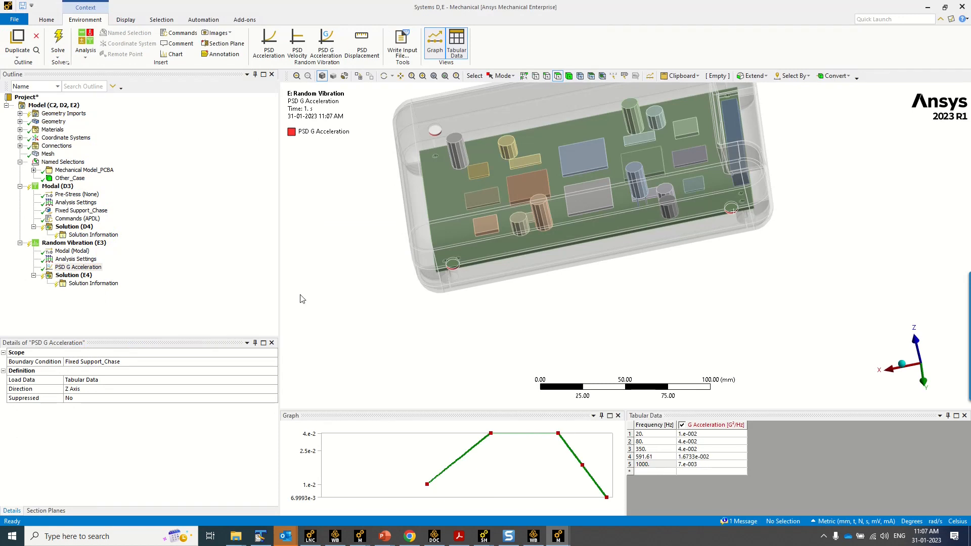
Set Constant Damping to Manual with a damping ratio of 0.01 in the Random Vibration analysis settings
{"action": "left_click", "coordinate": [90, 261]}
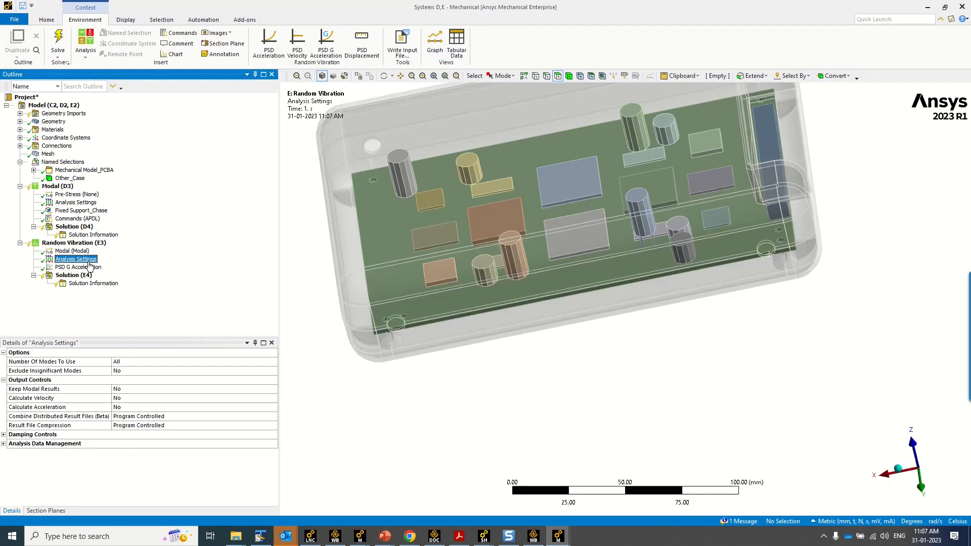
{"action": "left_click", "coordinate": [4, 435]}
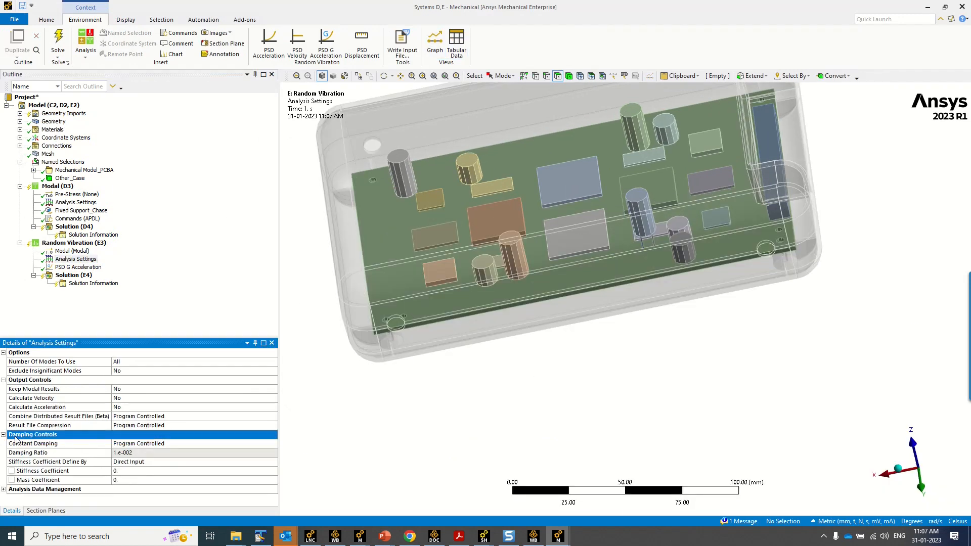
{"action": "left_click", "coordinate": [177, 444]}
{"action": "left_click", "coordinate": [273, 443]}
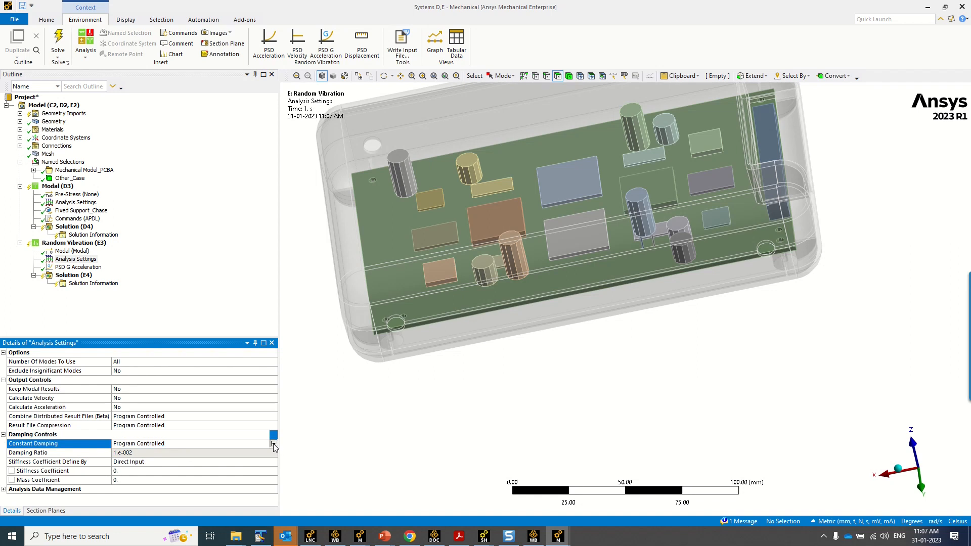
{"action": "left_click", "coordinate": [242, 458]}
{"action": "left_click", "coordinate": [180, 451]}
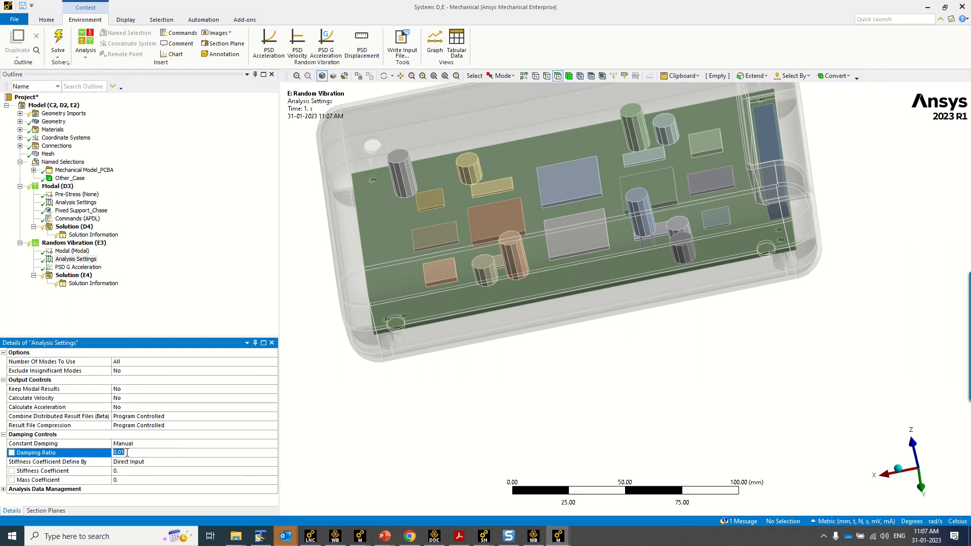
{"action": "left_click", "coordinate": [163, 270]}
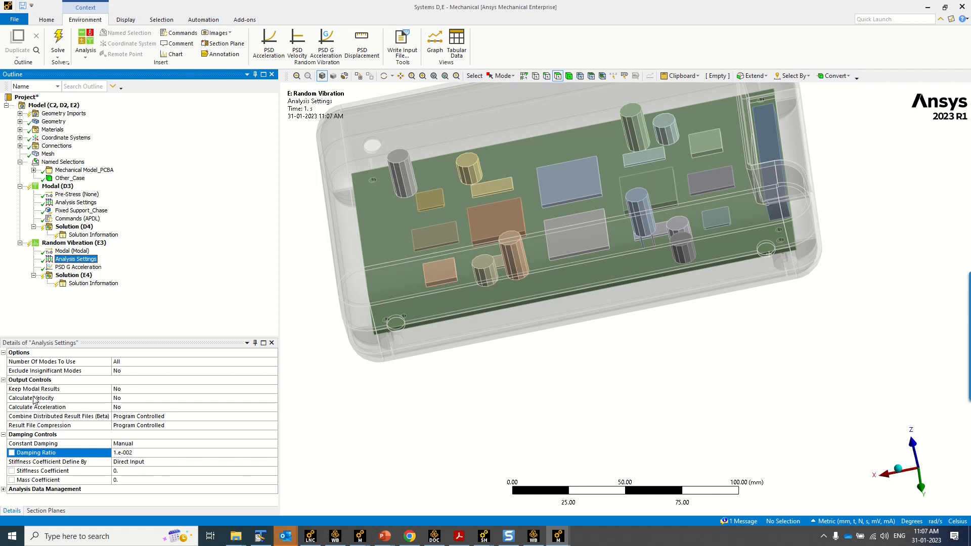
Set Keep Modal Results to Yes in the output controls of the Random Vibration analysis settings
{"action": "left_click", "coordinate": [127, 399]}
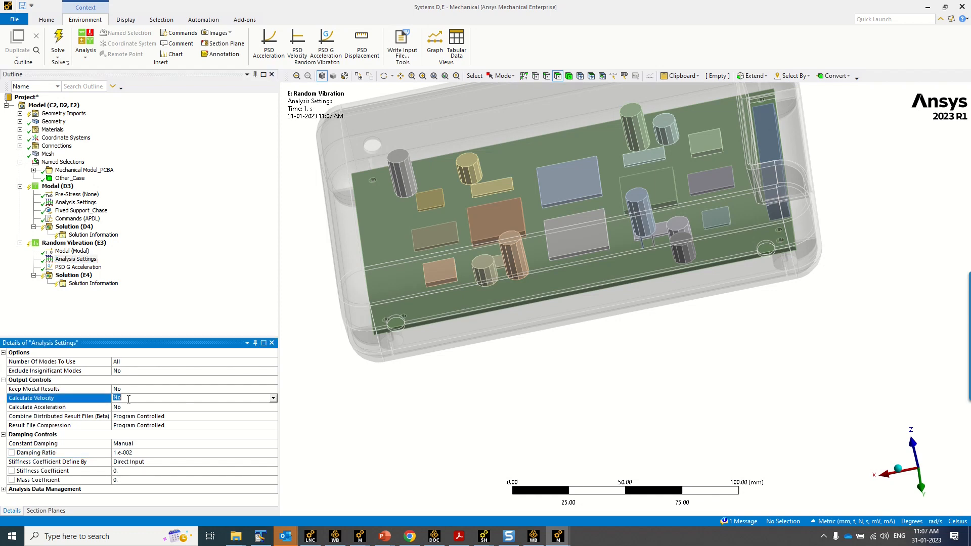
{"action": "left_click", "coordinate": [131, 388]}
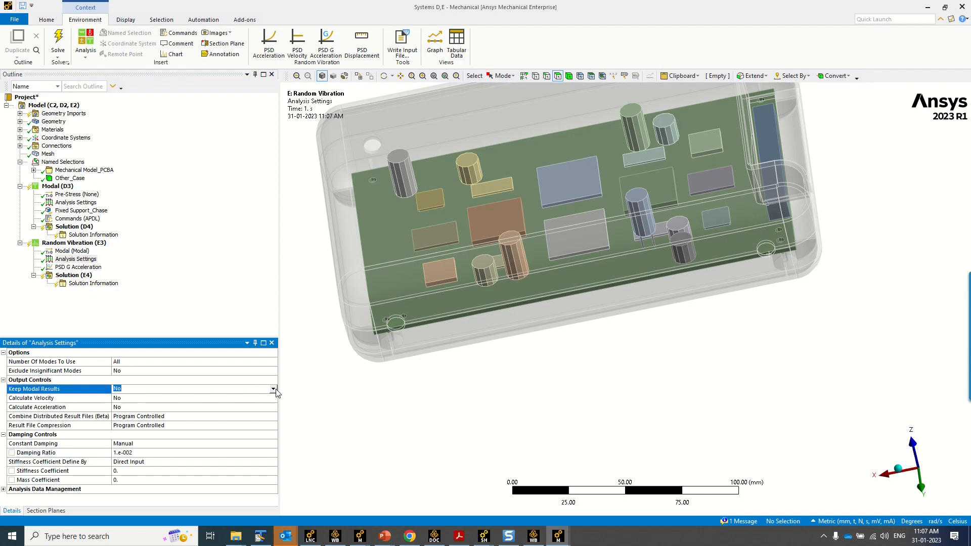
{"action": "left_click", "coordinate": [273, 389]}
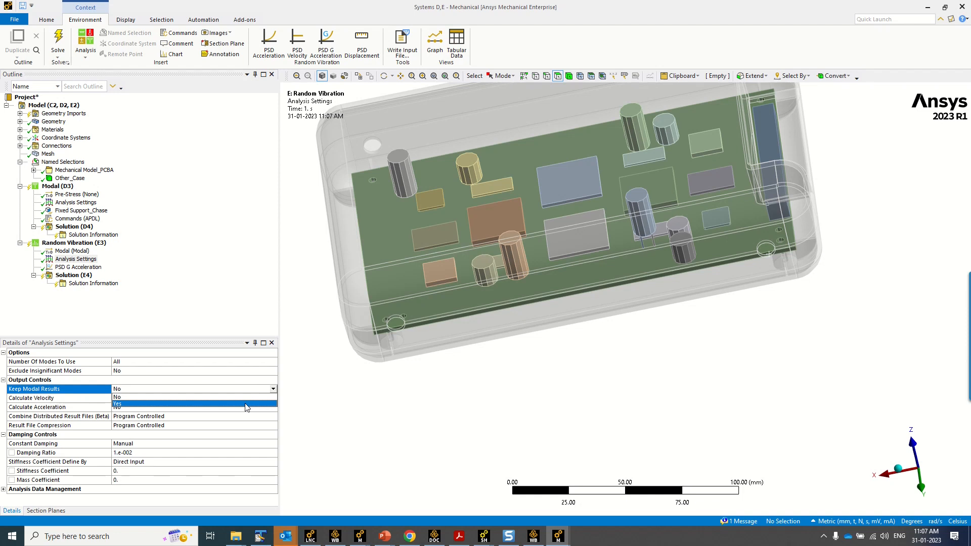
{"action": "left_click", "coordinate": [125, 404]}
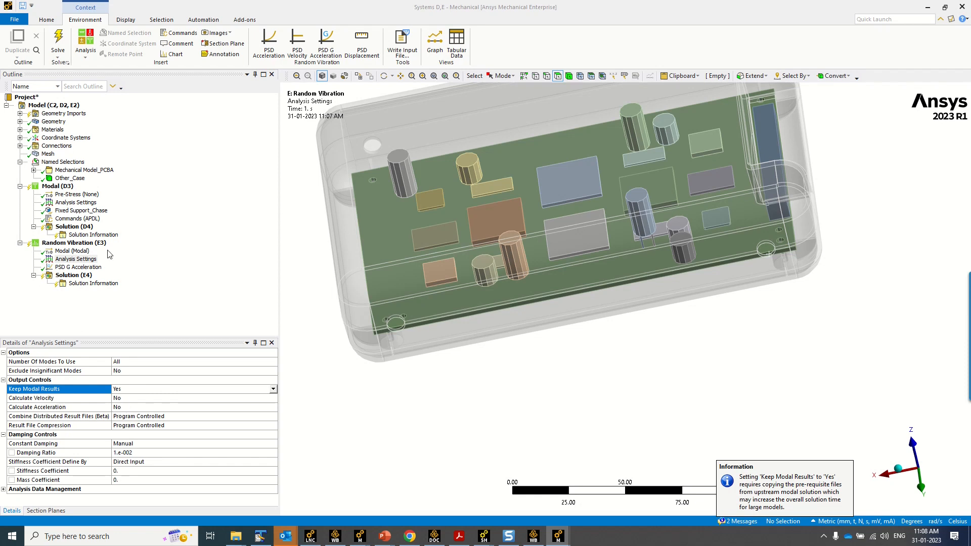
Copy the OUTRES Commands (APDL) object from the Modal analysis into Random Vibration and check its contents
{"action": "left_click", "coordinate": [78, 219]}
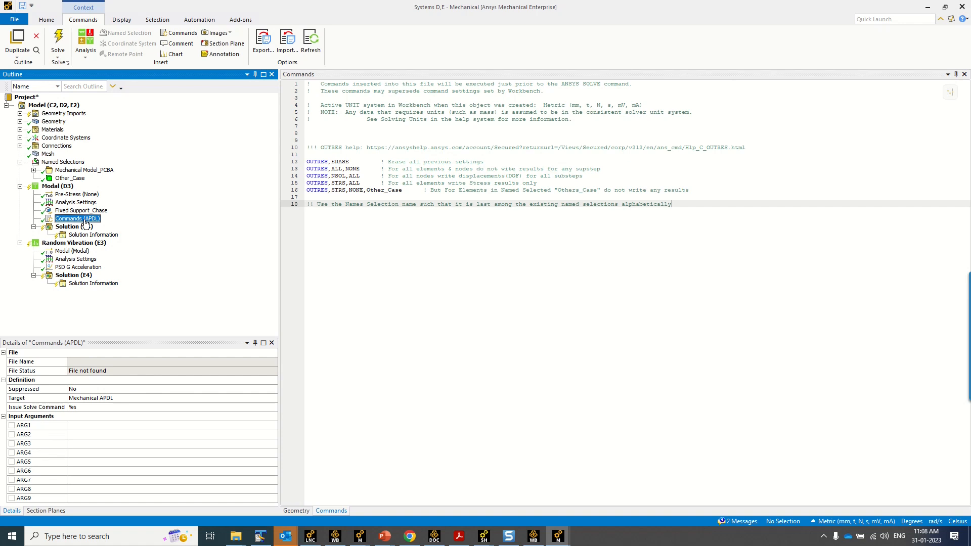
{"action": "left_click_drag", "start_coordinate": [78, 218], "coordinate": [77, 248]}
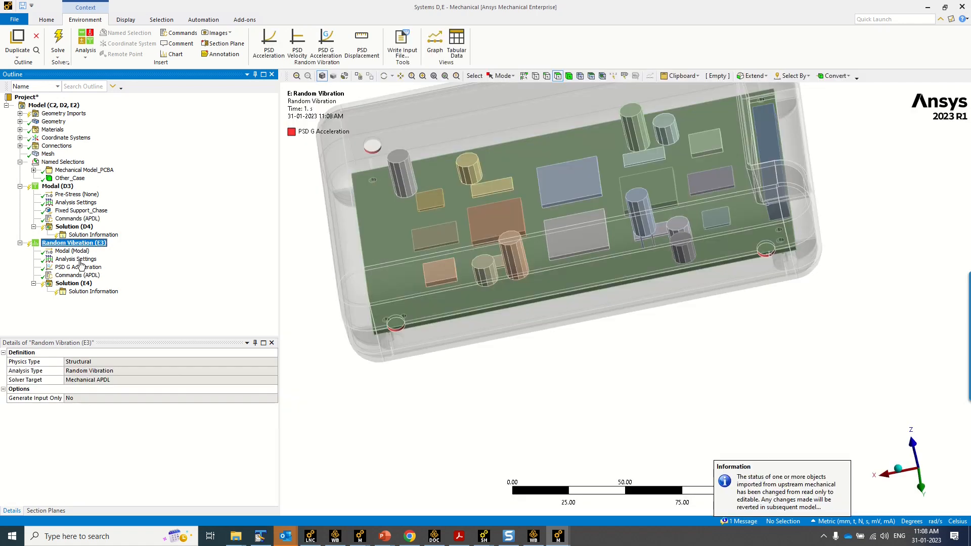
{"action": "left_click", "coordinate": [94, 277]}
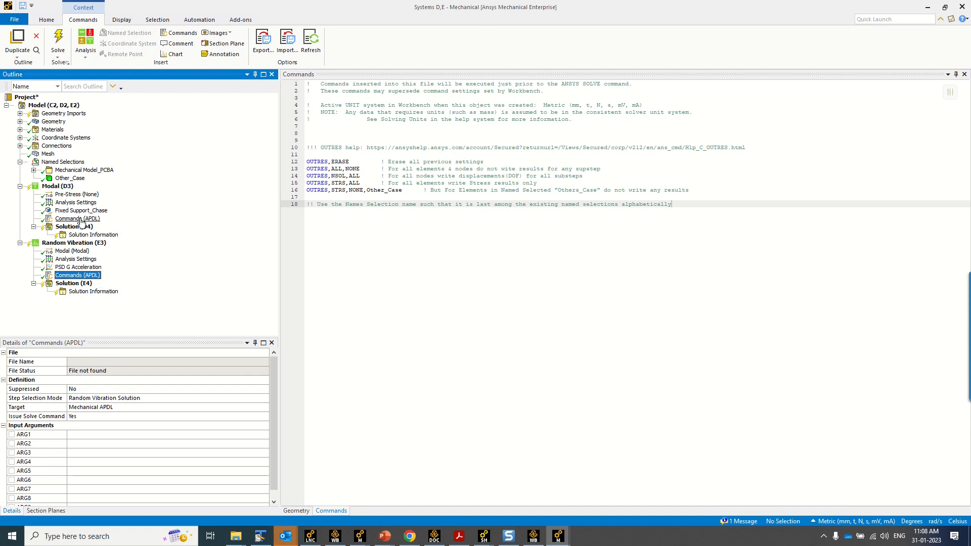
Suppress the Commands (APDL) object under Modal, and unsuppress it again
{"action": "left_click", "coordinate": [78, 203]}
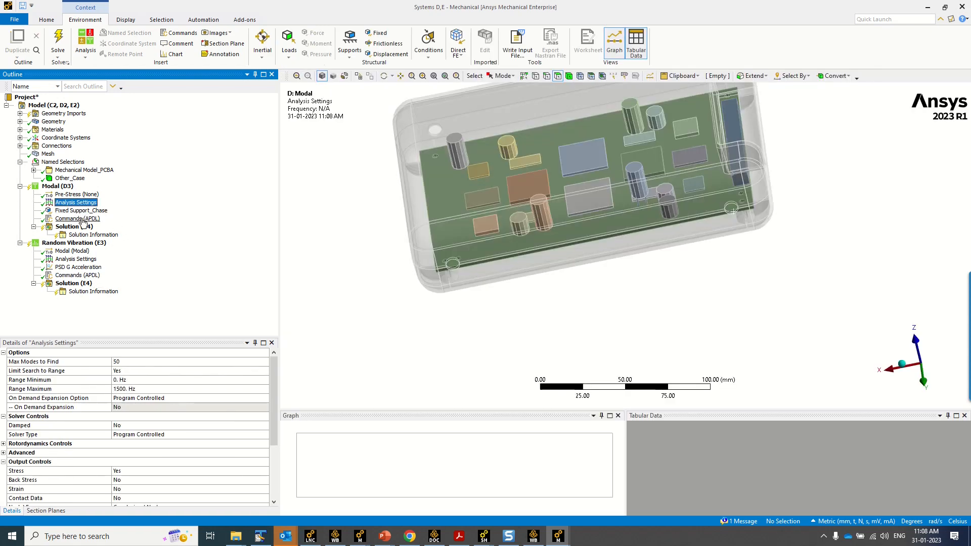
{"action": "left_click", "coordinate": [78, 219]}
{"action": "right_click", "coordinate": [81, 221]}
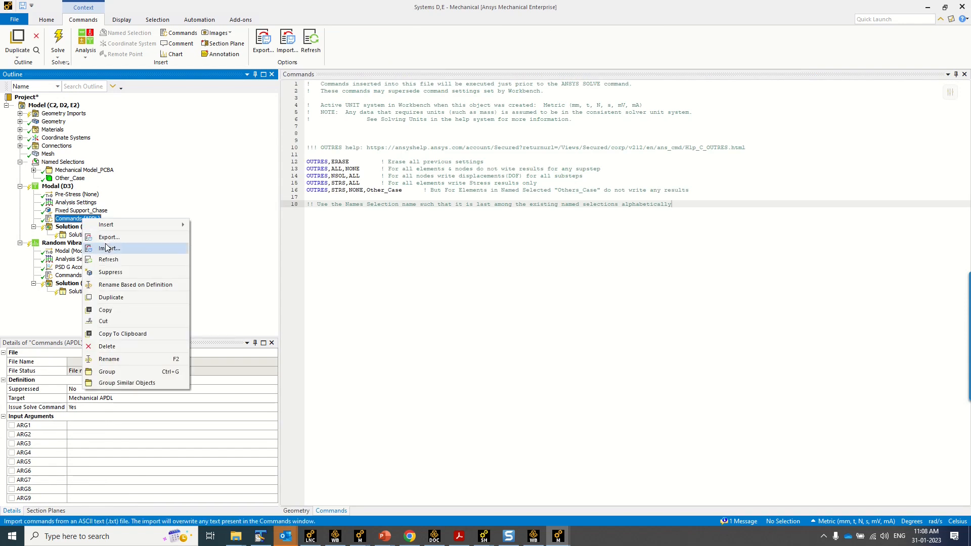
{"action": "left_click", "coordinate": [111, 272]}
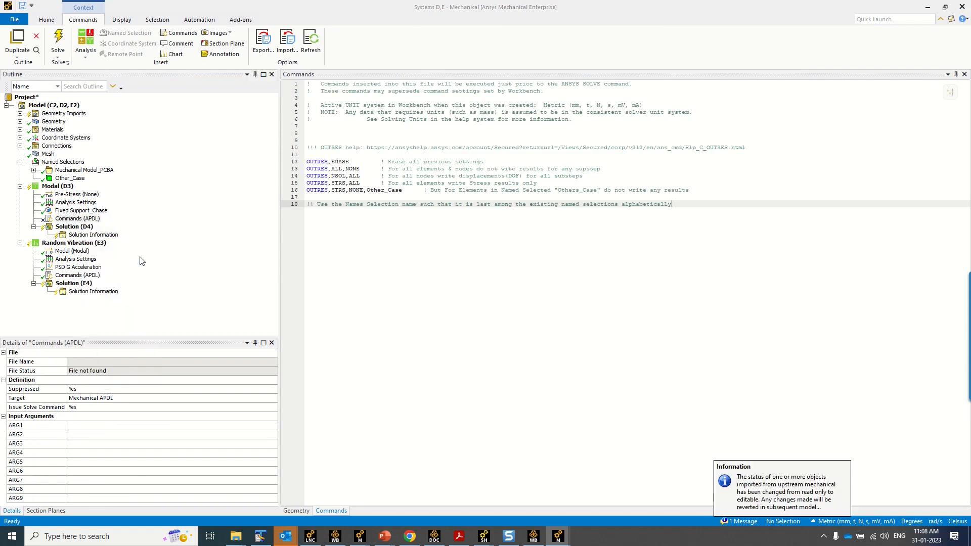
{"action": "right_click", "coordinate": [91, 224]}
{"action": "left_click", "coordinate": [111, 273]}
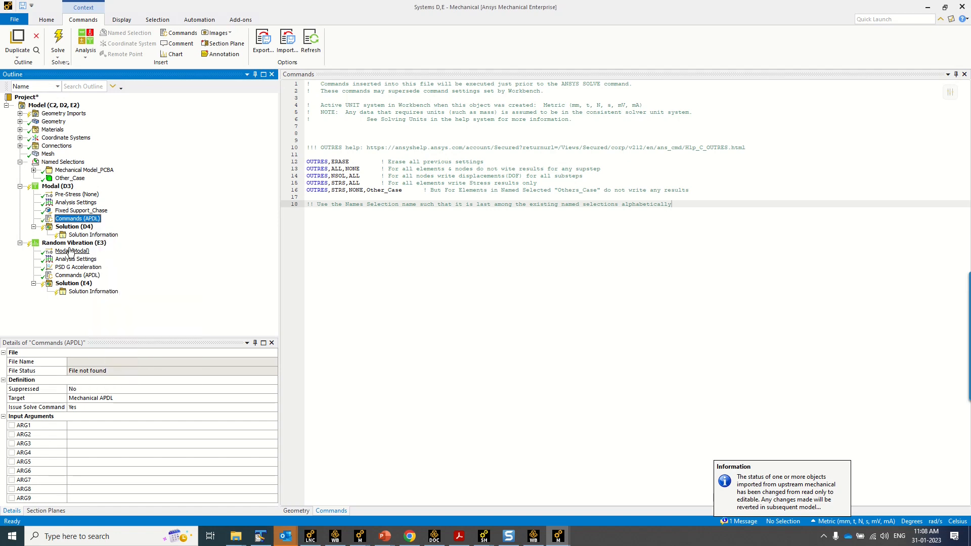
Solve the Modal analysis
{"action": "left_click", "coordinate": [73, 229]}
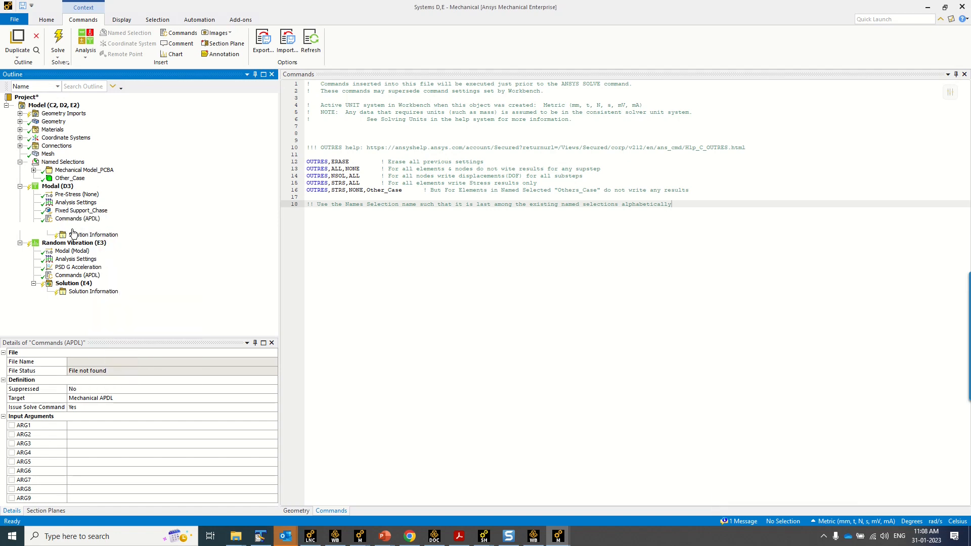
{"action": "right_click", "coordinate": [74, 229]}
{"action": "left_click", "coordinate": [115, 249]}
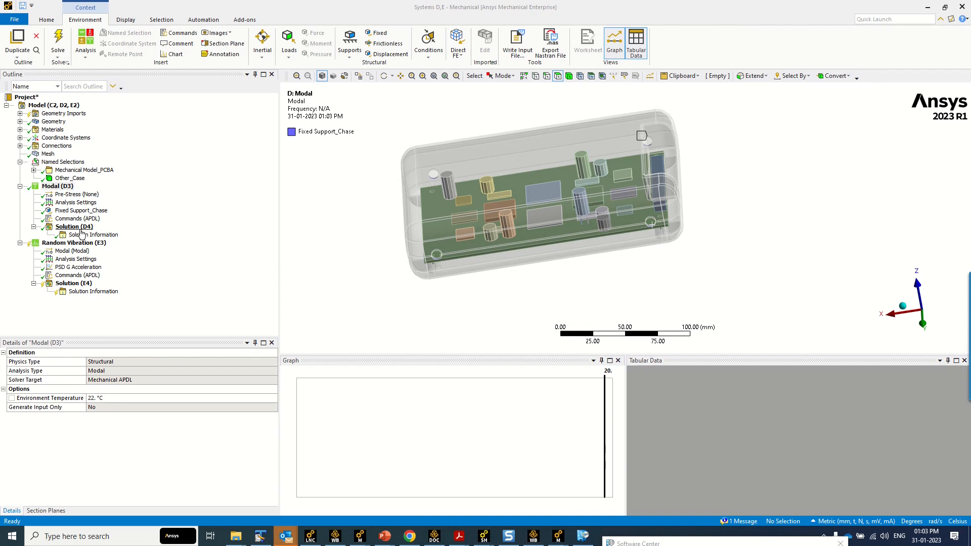
Examine the full list of natural frequencies in the Modal solution against the frequency range in the Modal analysis settings
{"action": "left_click", "coordinate": [75, 227]}
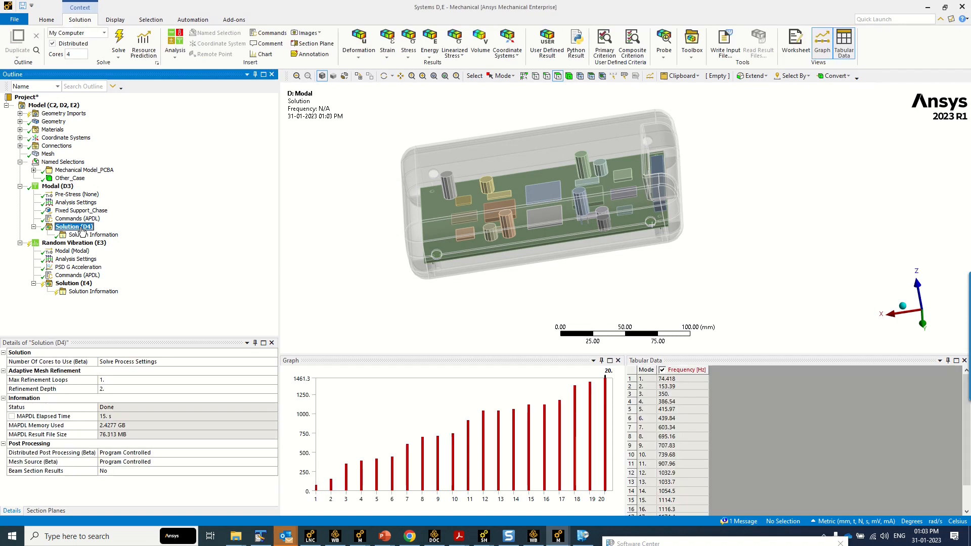
{"action": "left_click", "coordinate": [673, 434]}
{"action": "left_click", "coordinate": [678, 380]}
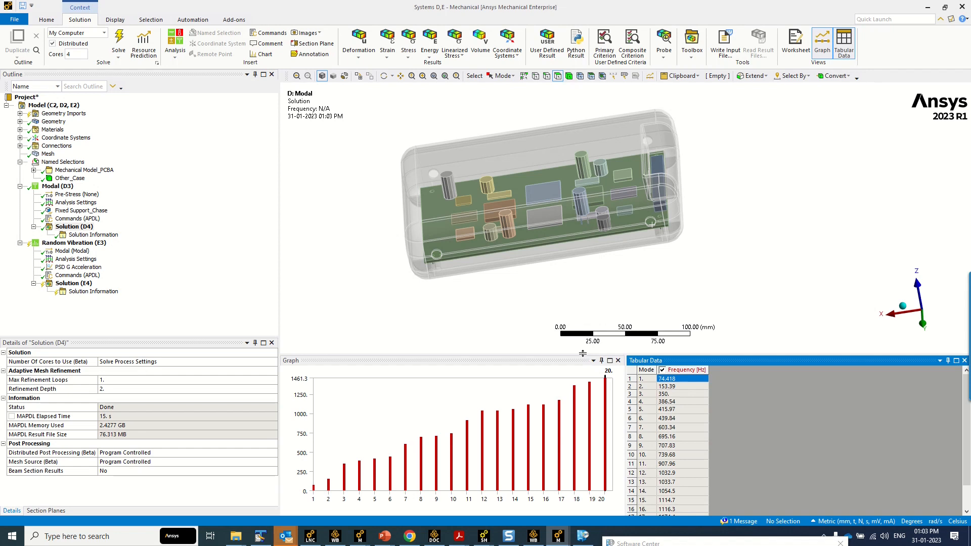
{"action": "left_click_drag", "start_coordinate": [582, 354], "coordinate": [583, 299]}
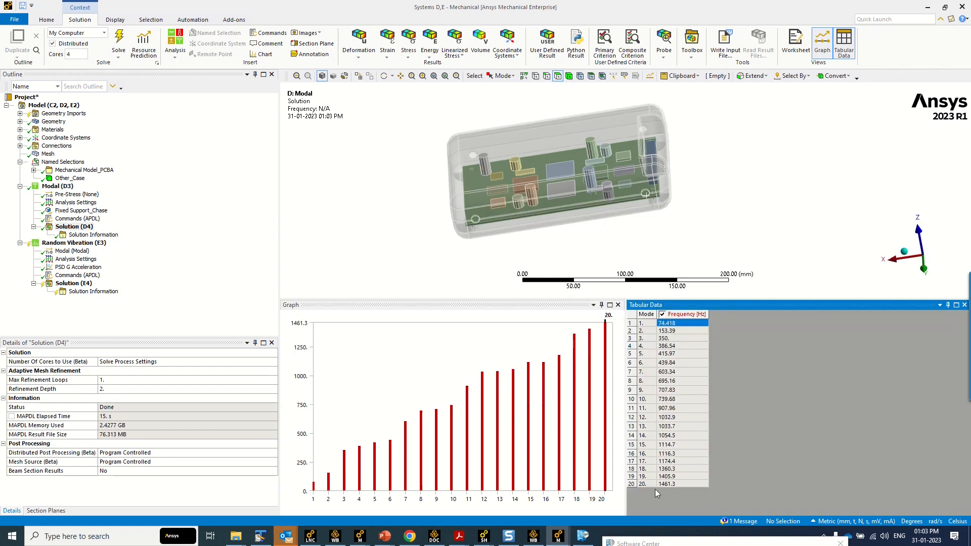
{"action": "left_click", "coordinate": [76, 202]}
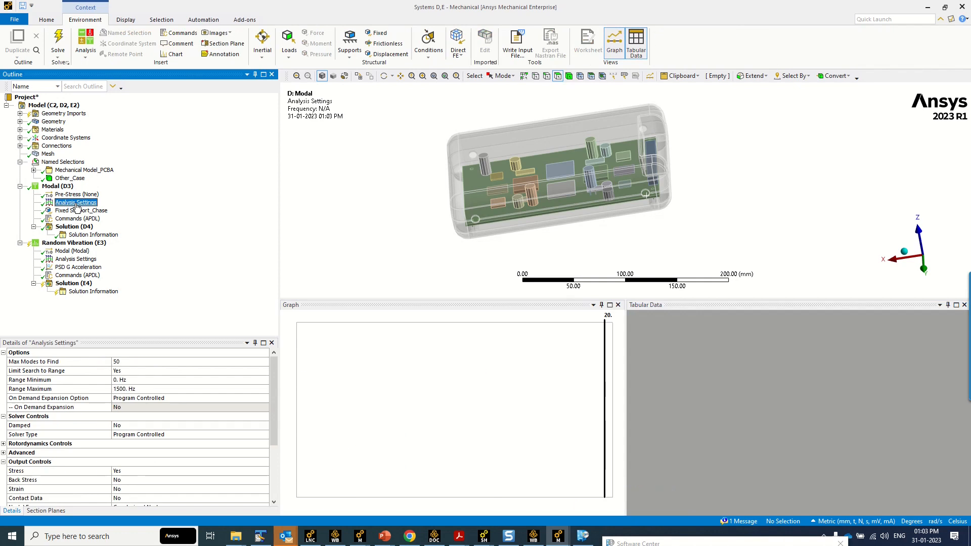
{"action": "left_click", "coordinate": [76, 227]}
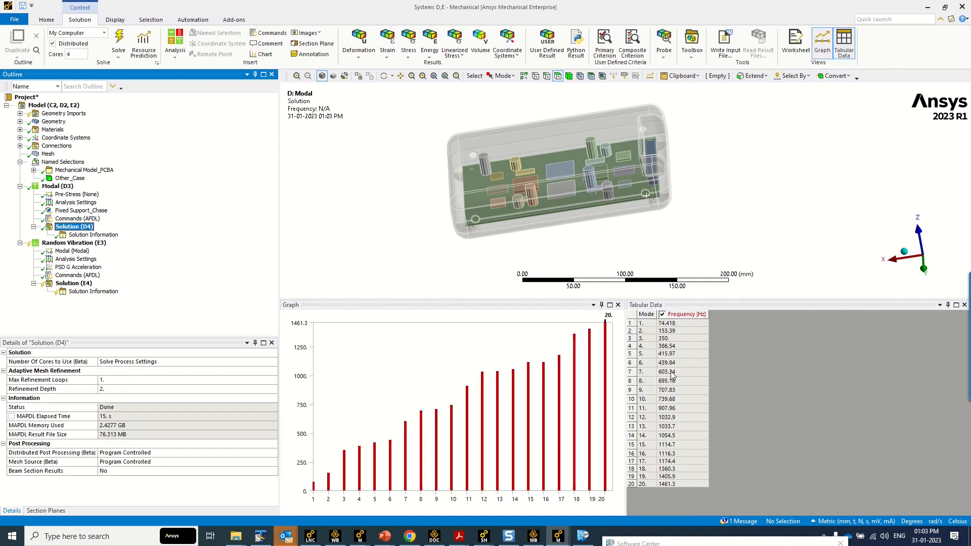
Create Total Deformation mode shape results for all 20 modal frequencies and evaluate them
{"action": "left_click_drag", "start_coordinate": [675, 485], "coordinate": [673, 323]}
{"action": "right_click", "coordinate": [676, 342]}
{"action": "left_click", "coordinate": [708, 354]}
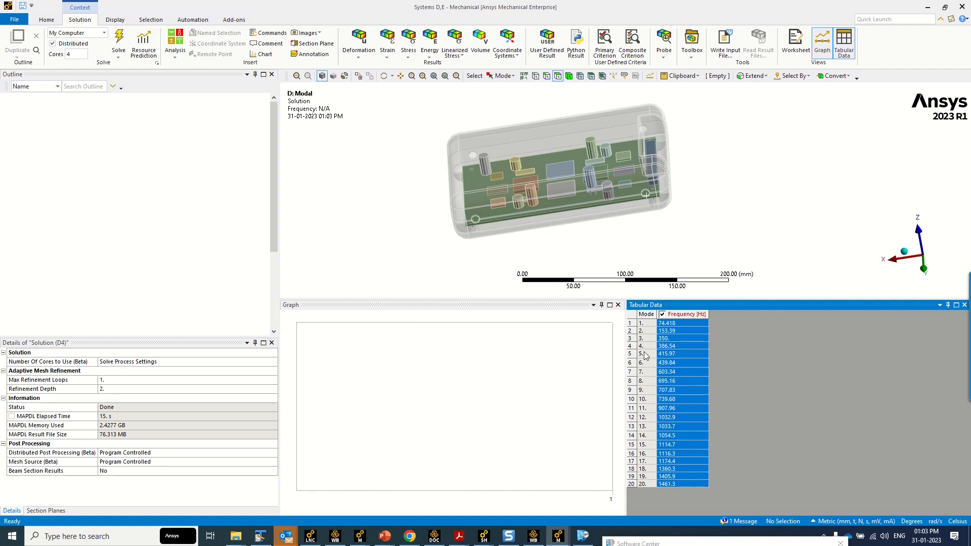
{"action": "right_click", "coordinate": [100, 247]}
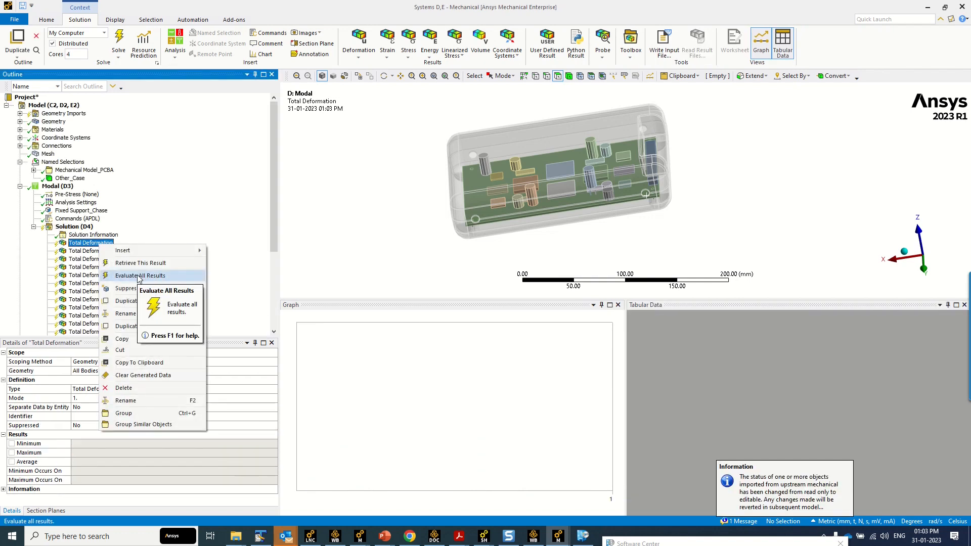
{"action": "left_click", "coordinate": [139, 276]}
Set the deformation scale of the mode 1 Total Deformation result to 1.7e-002 (Auto Scale)
{"action": "middle_click_drag", "start_coordinate": [434, 223], "coordinate": [403, 208]}
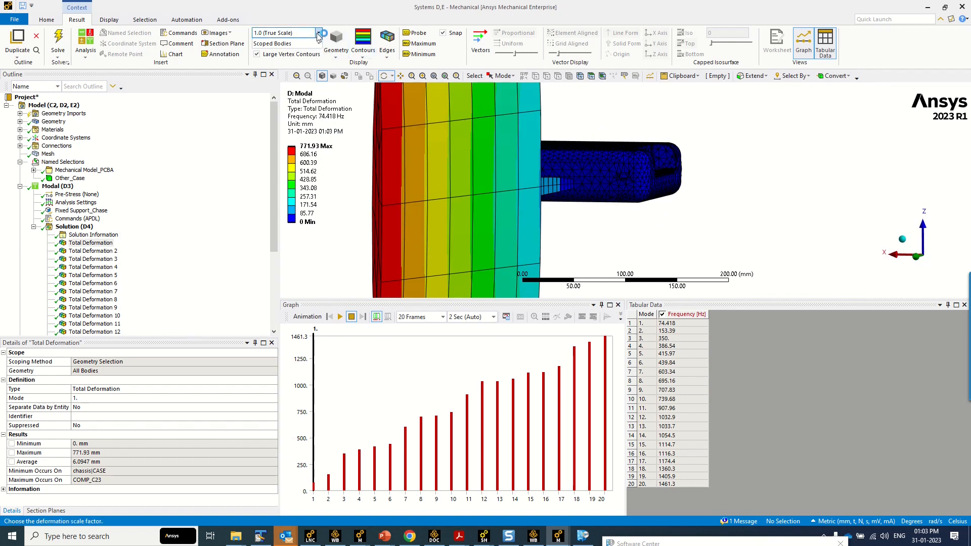
{"action": "left_click", "coordinate": [318, 33]}
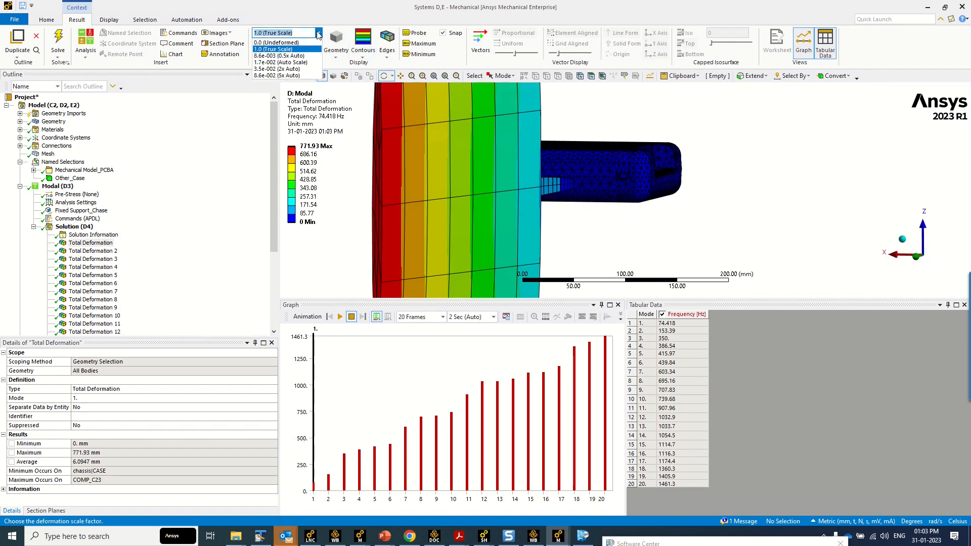
{"action": "left_click", "coordinate": [310, 62]}
{"action": "mouse_move", "coordinate": [463, 197]}
{"action": "middle_mouse_down"}
{"action": "mouse_move", "coordinate": [481, 222]}
{"action": "mouse_move", "coordinate": [470, 212]}
{"action": "middle_mouse_up"}
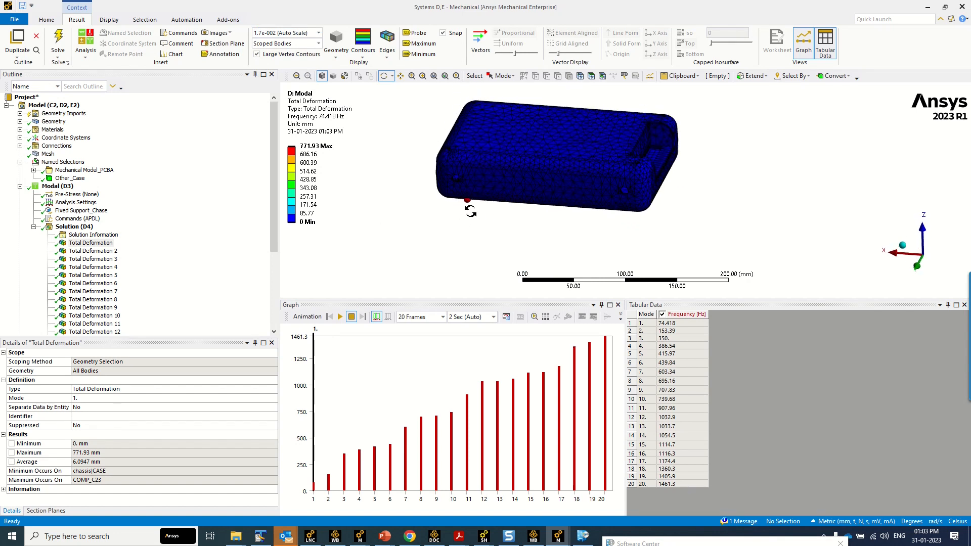
Display the mode 1 Total Deformation result without wireframe and turn on Section Plane1 to expose the board inside the enclosure
{"action": "left_click", "coordinate": [390, 54]}
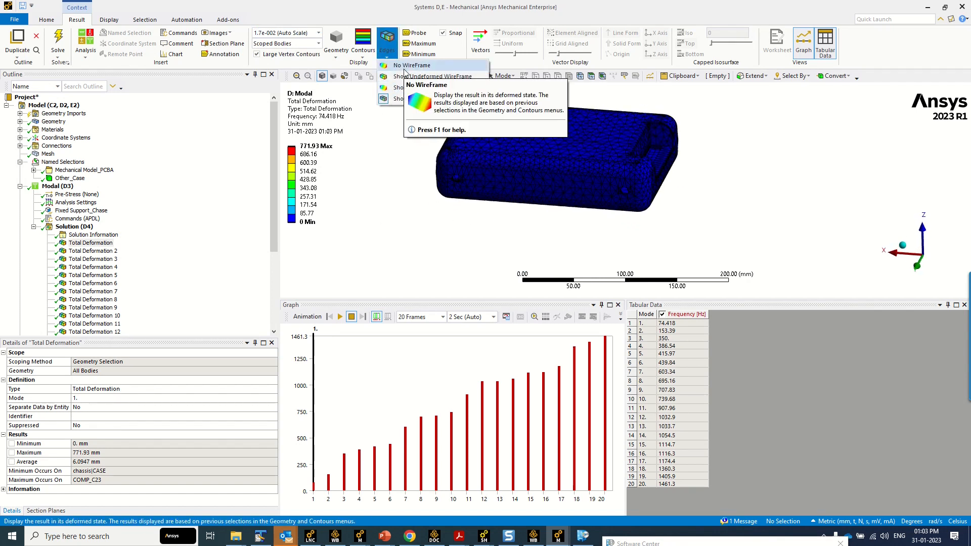
{"action": "left_click", "coordinate": [408, 66]}
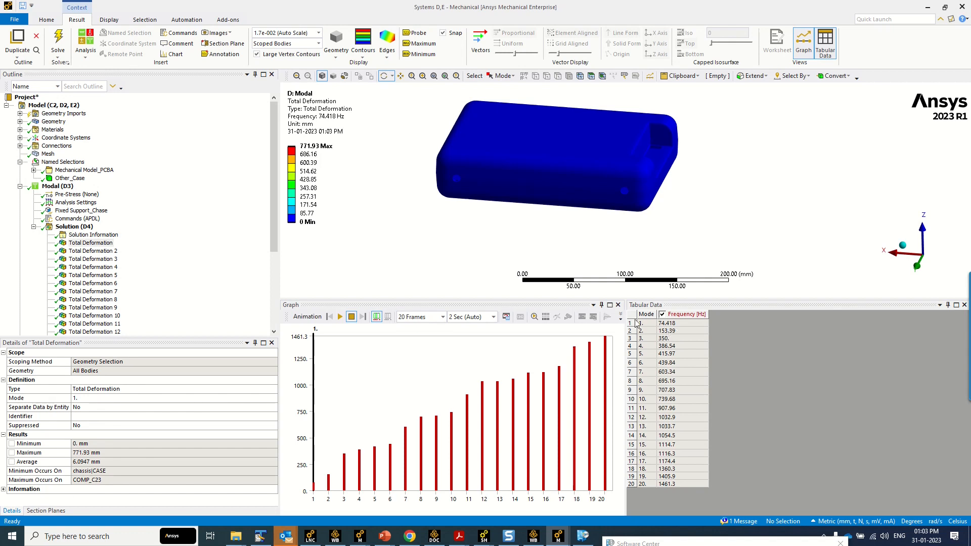
{"action": "left_click", "coordinate": [46, 512]}
{"action": "left_click", "coordinate": [5, 367]}
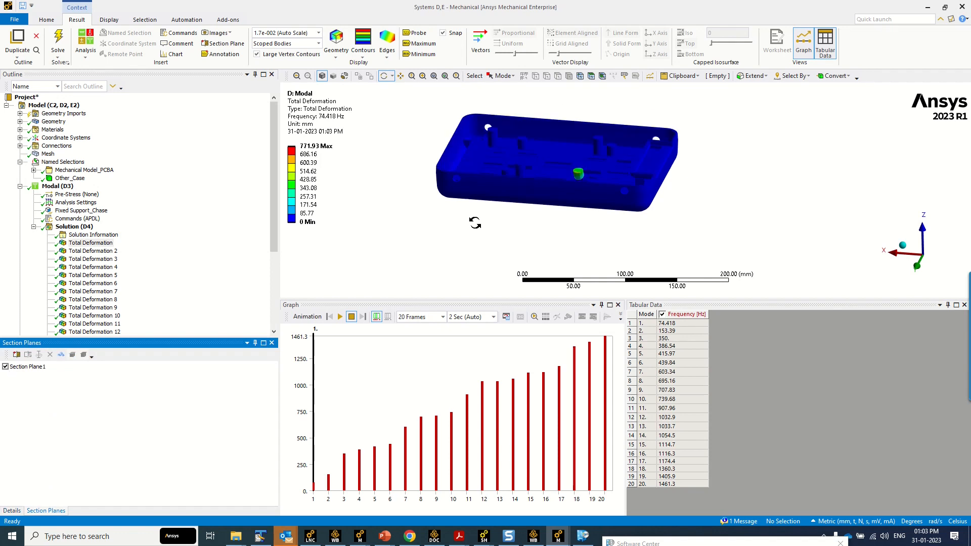
{"action": "left_click_drag", "start_coordinate": [443, 236], "coordinate": [178, 286]}
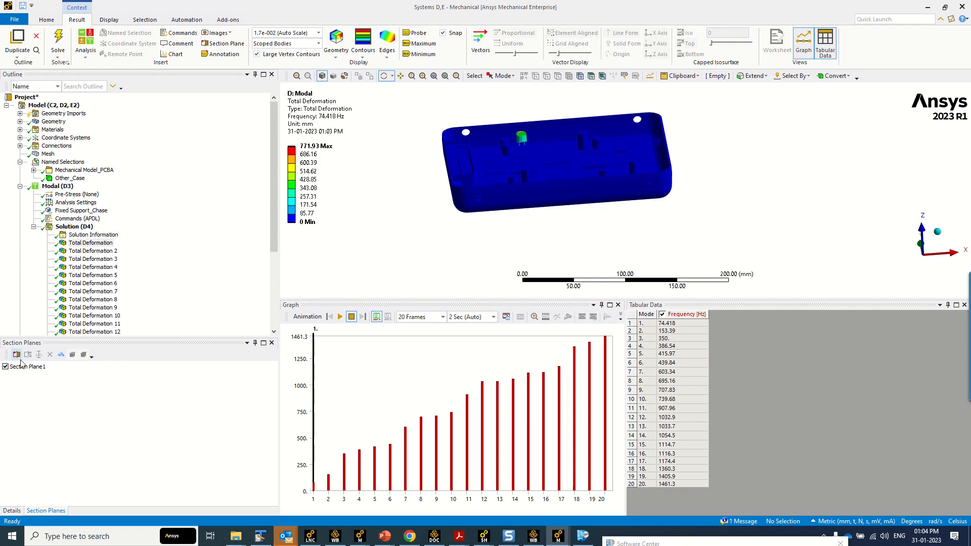
Raise Section Plane1 in the Modal view so the cut passes above the tallest board components
{"action": "left_click", "coordinate": [58, 186]}
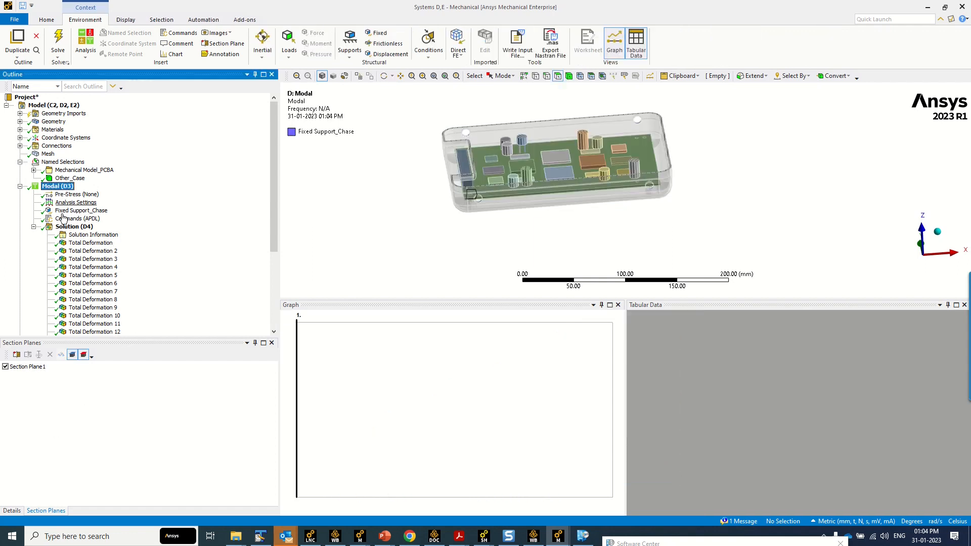
{"action": "left_click", "coordinate": [29, 367]}
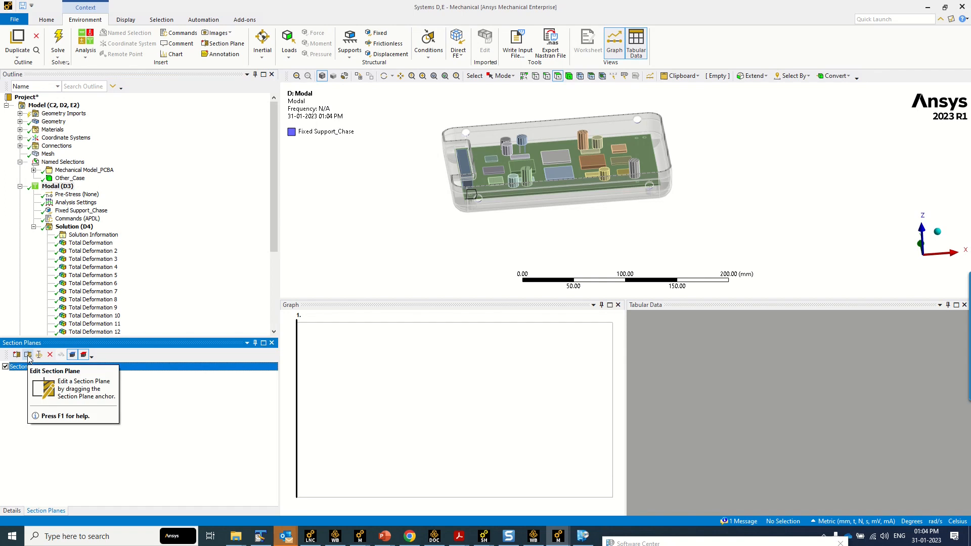
{"action": "left_click", "coordinate": [28, 355]}
{"action": "left_click_drag", "start_coordinate": [558, 150], "coordinate": [564, 133]}
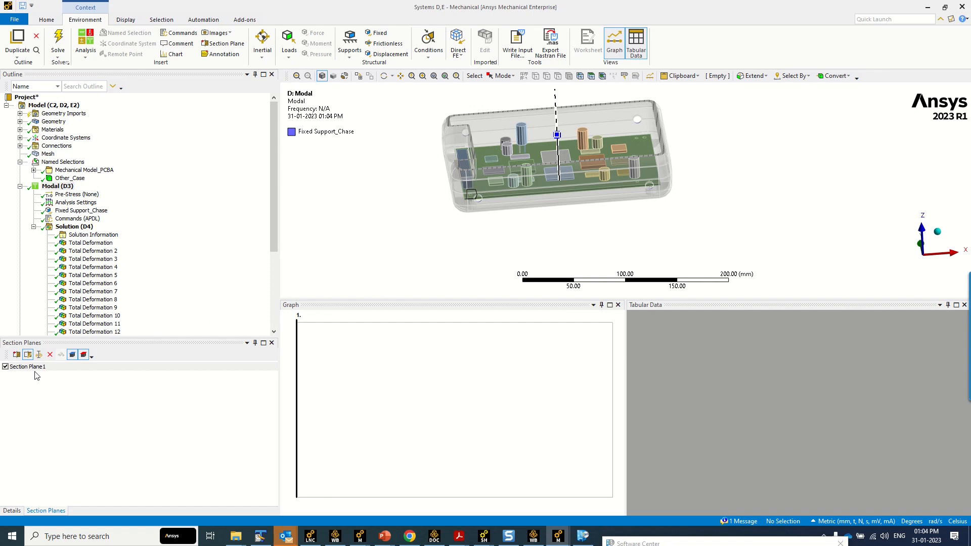
{"action": "left_click", "coordinate": [13, 511]}
Animate the mode 1 Total Deformation result and examine how the tall cylindrical component moves
{"action": "left_click", "coordinate": [91, 243]}
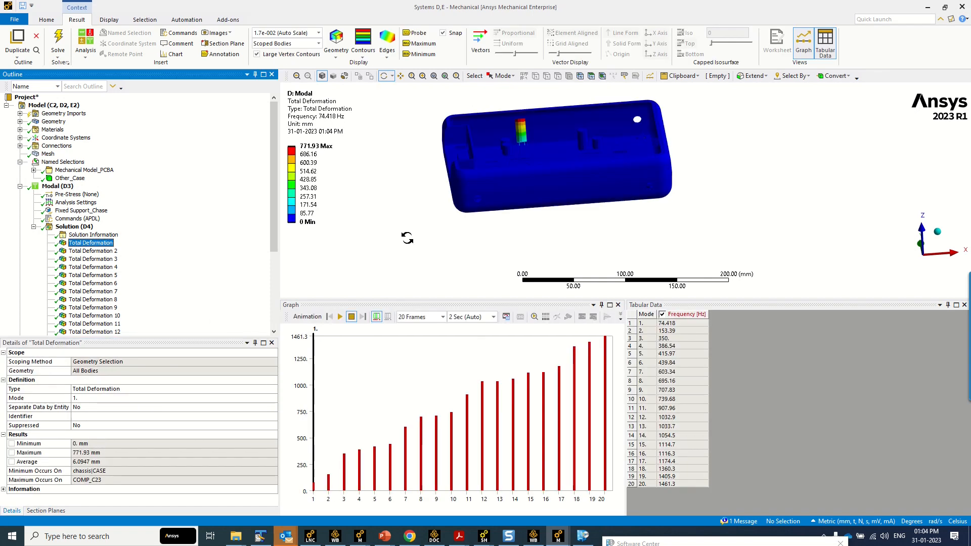
{"action": "middle_click_drag", "start_coordinate": [409, 237], "coordinate": [382, 238]}
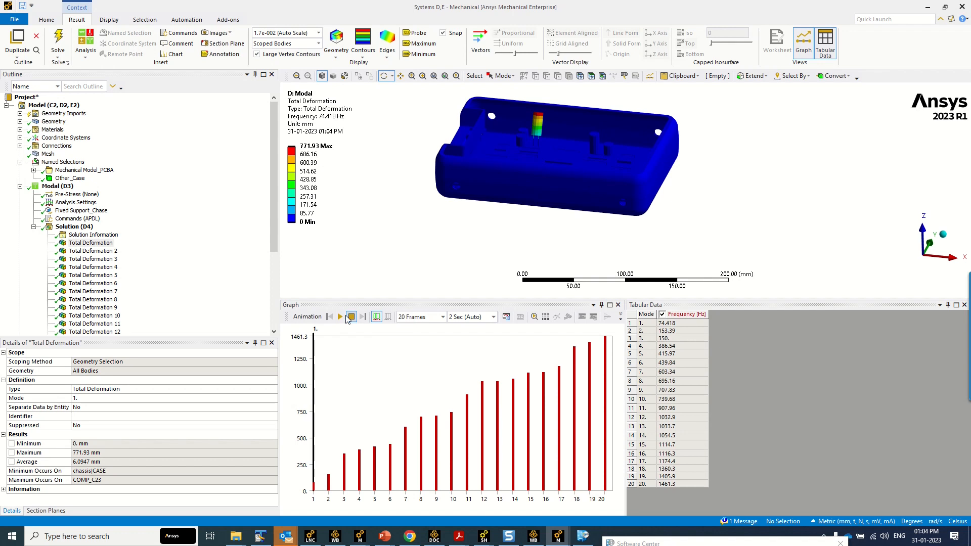
{"action": "left_click", "coordinate": [340, 317]}
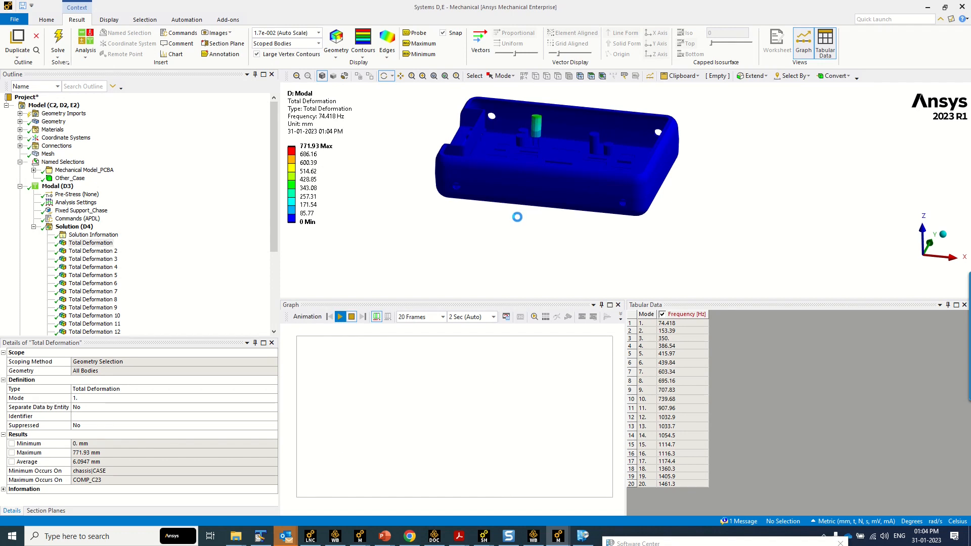
{"action": "middle_click_drag", "start_coordinate": [518, 213], "coordinate": [510, 245], "text": "ctrl"}
{"action": "scroll", "coordinate": [516, 187], "scroll_direction": "up", "scroll_amount": 3}
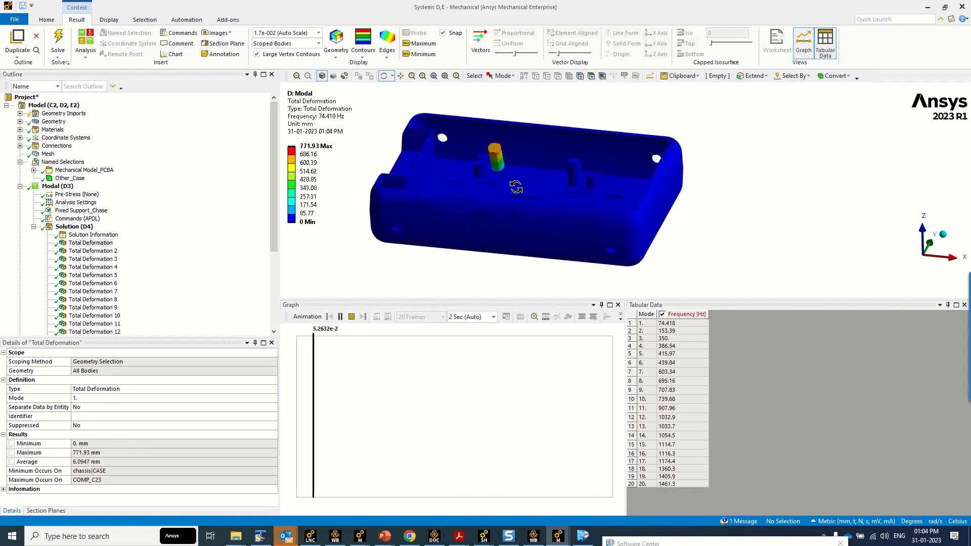
{"action": "scroll", "coordinate": [516, 187], "scroll_direction": "up", "scroll_amount": 5}
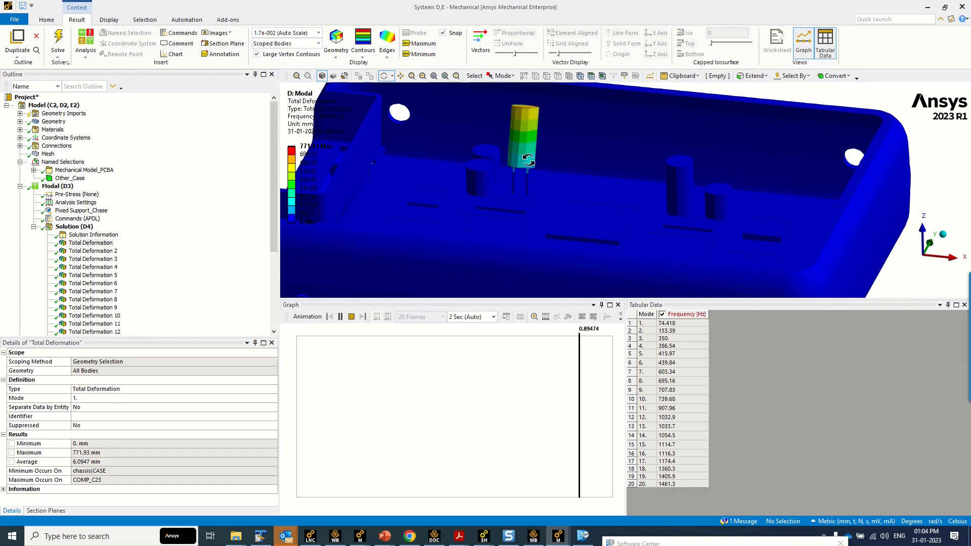
{"action": "left_click_drag", "start_coordinate": [529, 159], "coordinate": [394, 281]}
{"action": "left_click", "coordinate": [351, 317]}
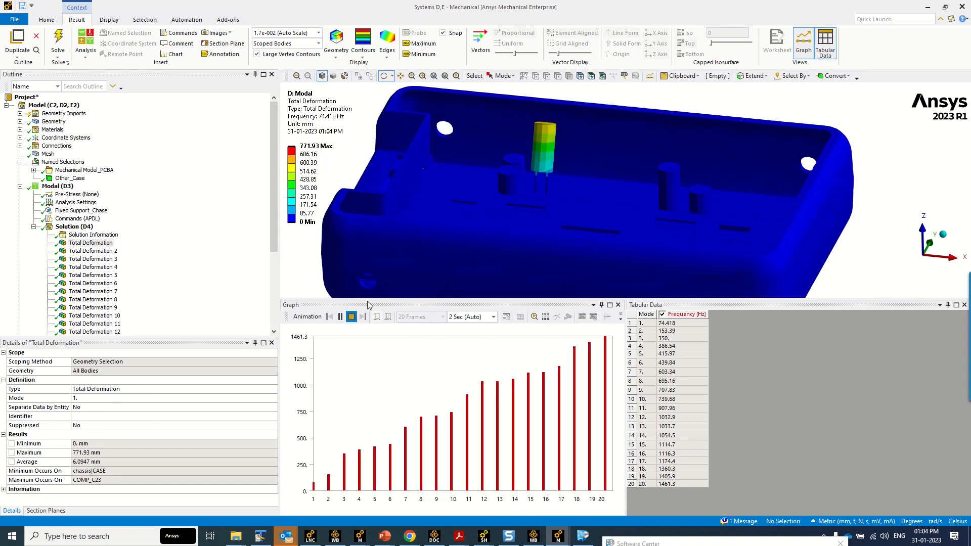
Animate the mode 2 Total Deformation result and examine the bending of the board
{"action": "left_click", "coordinate": [101, 252]}
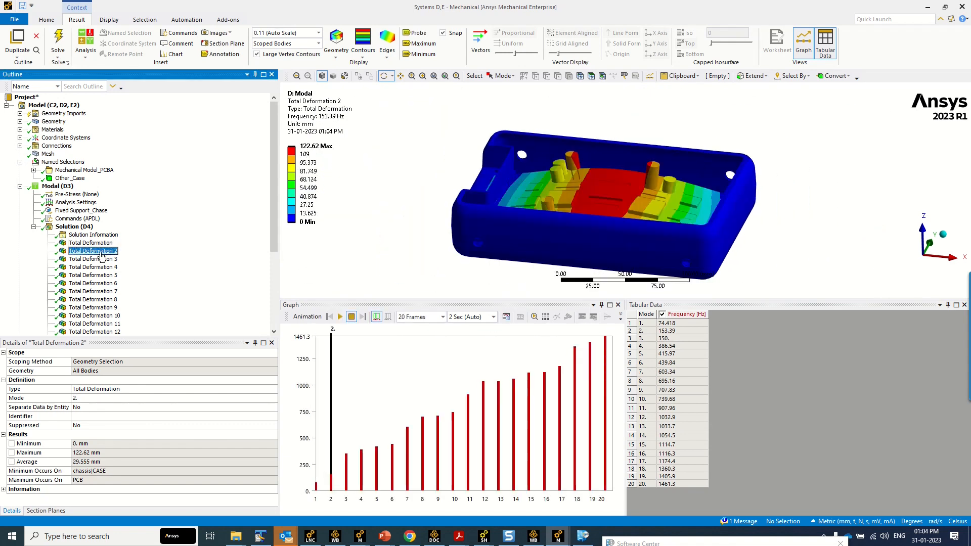
{"action": "left_click", "coordinate": [340, 317]}
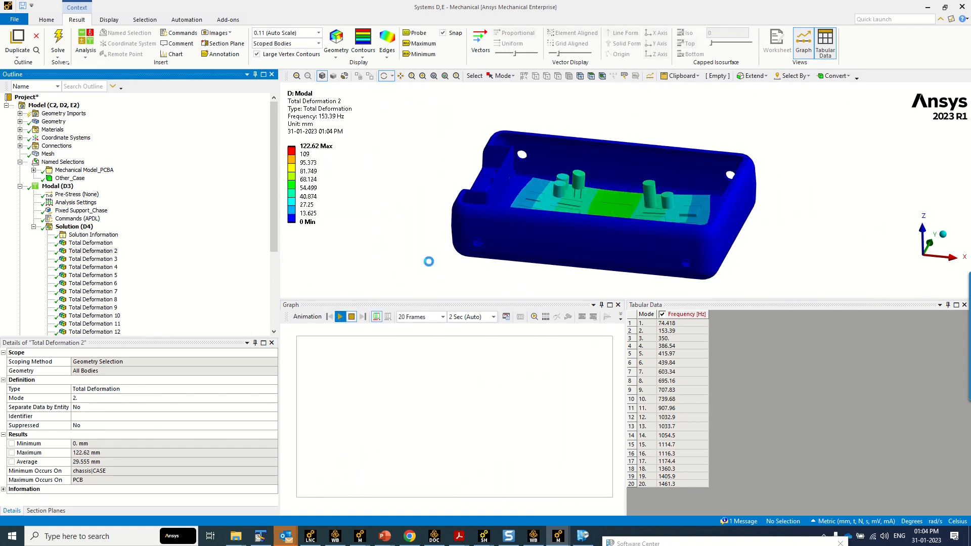
{"action": "middle_click_drag", "start_coordinate": [445, 183], "coordinate": [506, 200]}
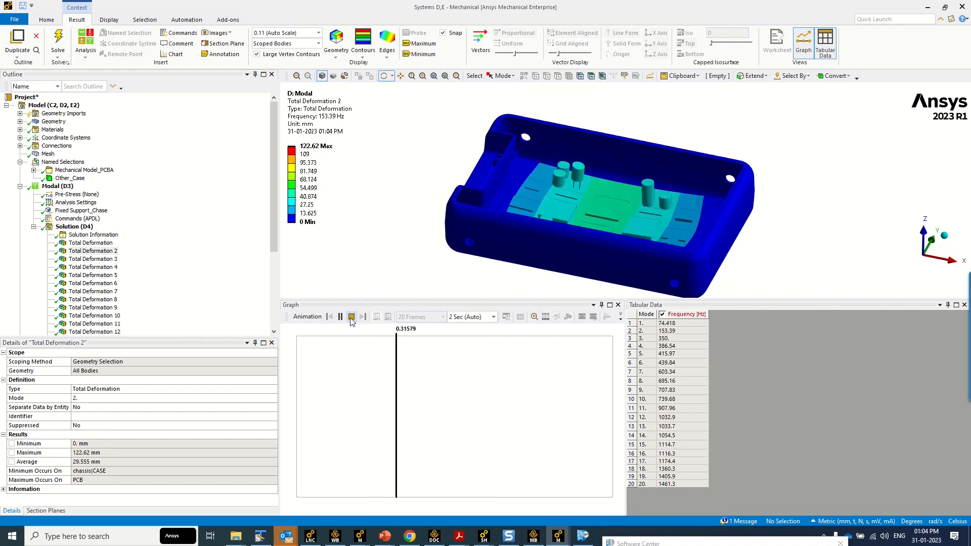
Animate the mode 3 Total Deformation result and examine the board's deformation from several angles
{"action": "left_click", "coordinate": [111, 259]}
{"action": "middle_click_drag", "start_coordinate": [528, 229], "coordinate": [502, 250]}
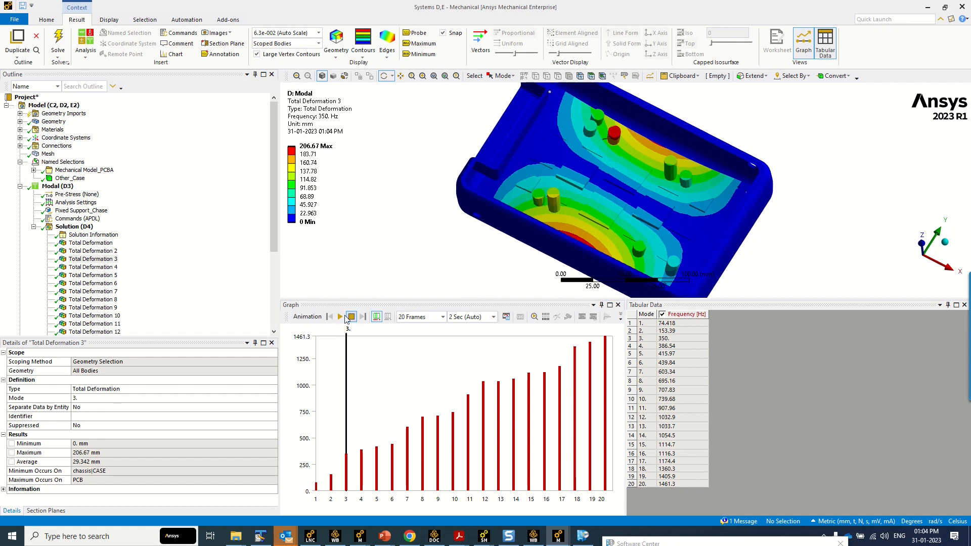
{"action": "left_click", "coordinate": [340, 317]}
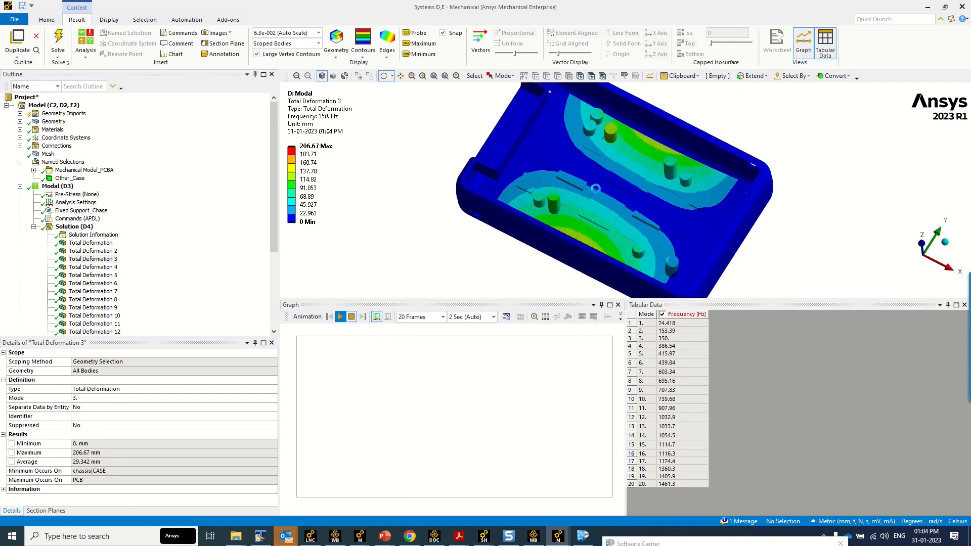
{"action": "mouse_move", "coordinate": [599, 210]}
{"action": "middle_mouse_down"}
{"action": "mouse_move", "coordinate": [605, 172]}
{"action": "mouse_move", "coordinate": [611, 205]}
{"action": "middle_mouse_up"}
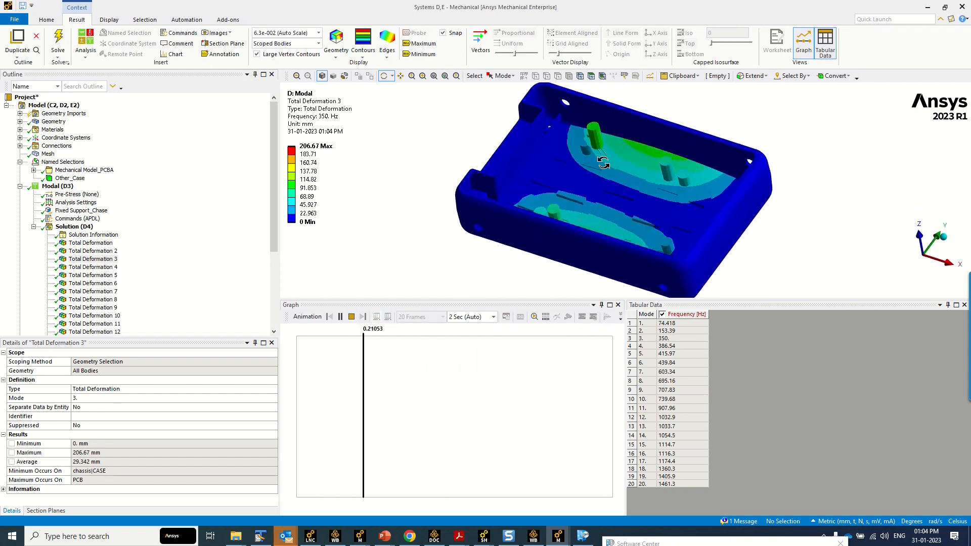
{"action": "mouse_move", "coordinate": [585, 206]}
{"action": "middle_mouse_down"}
{"action": "mouse_move", "coordinate": [574, 218]}
{"action": "mouse_move", "coordinate": [581, 195]}
{"action": "mouse_move", "coordinate": [597, 187]}
{"action": "middle_mouse_up"}
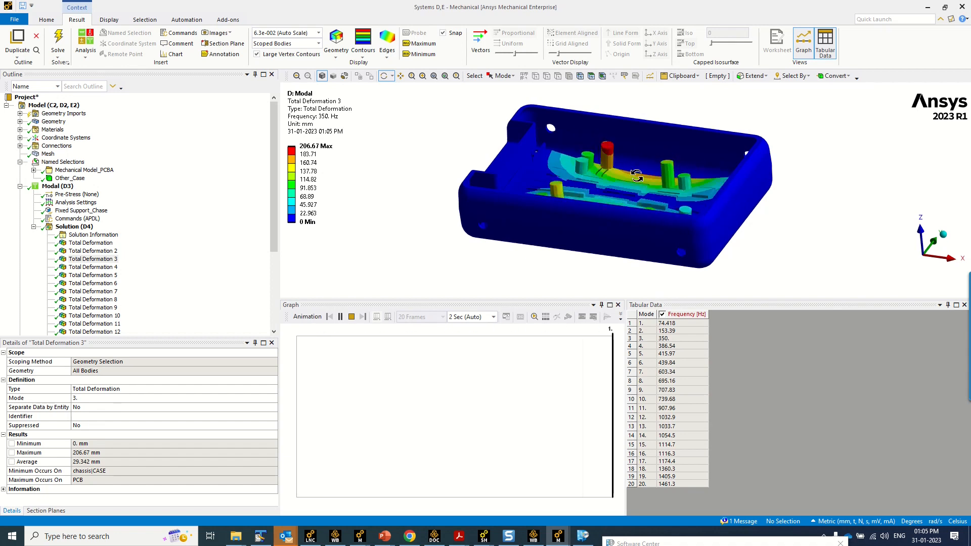
{"action": "left_click", "coordinate": [352, 317]}
Animate the mode 4 Total Deformation result and examine the motion of the tall component up close
{"action": "left_click", "coordinate": [88, 269]}
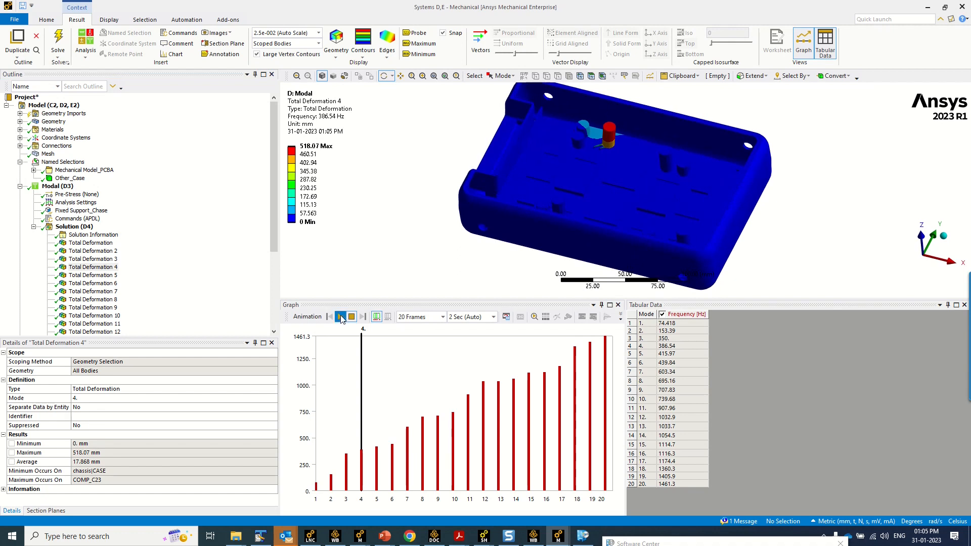
{"action": "left_click", "coordinate": [340, 316]}
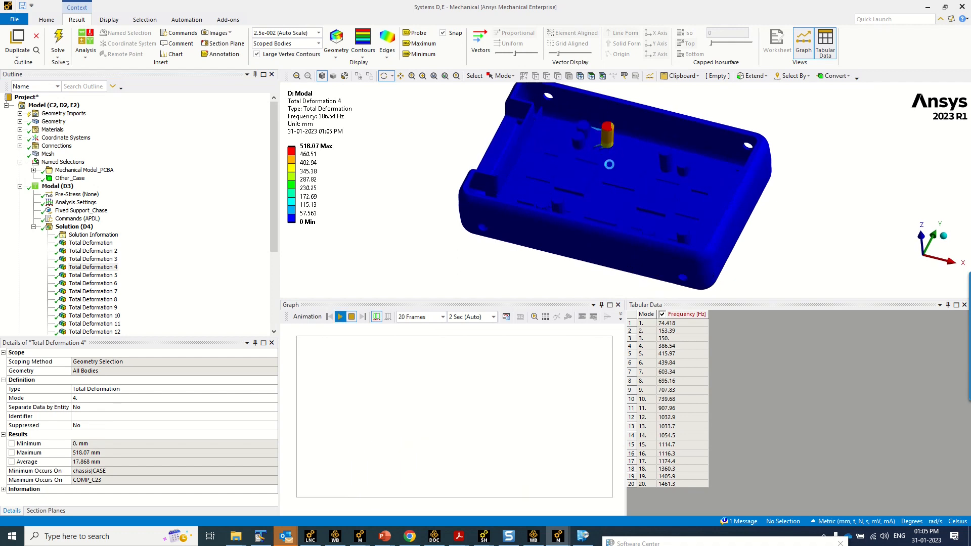
{"action": "scroll", "coordinate": [609, 164], "scroll_direction": "up", "scroll_amount": 3}
{"action": "middle_click_drag", "start_coordinate": [609, 165], "coordinate": [617, 156]}
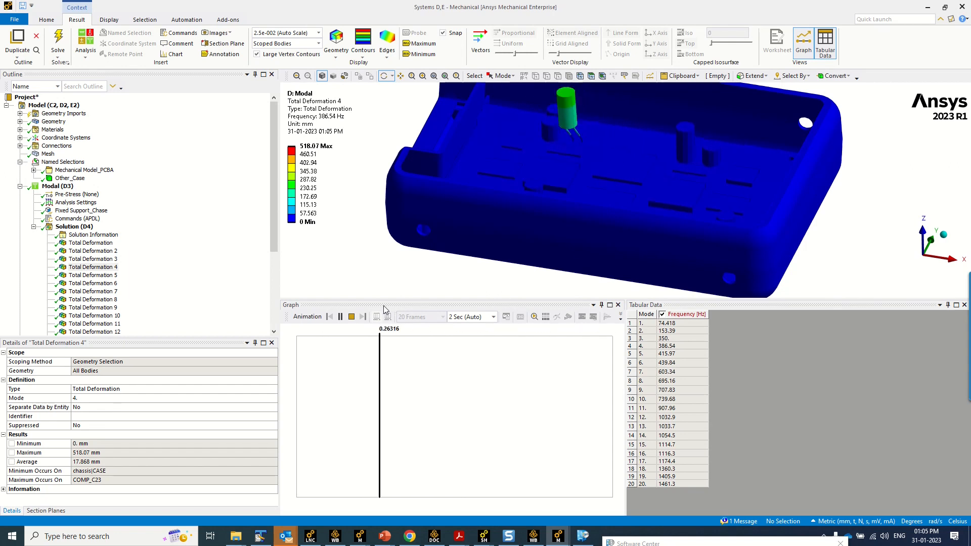
{"action": "left_click", "coordinate": [352, 317]}
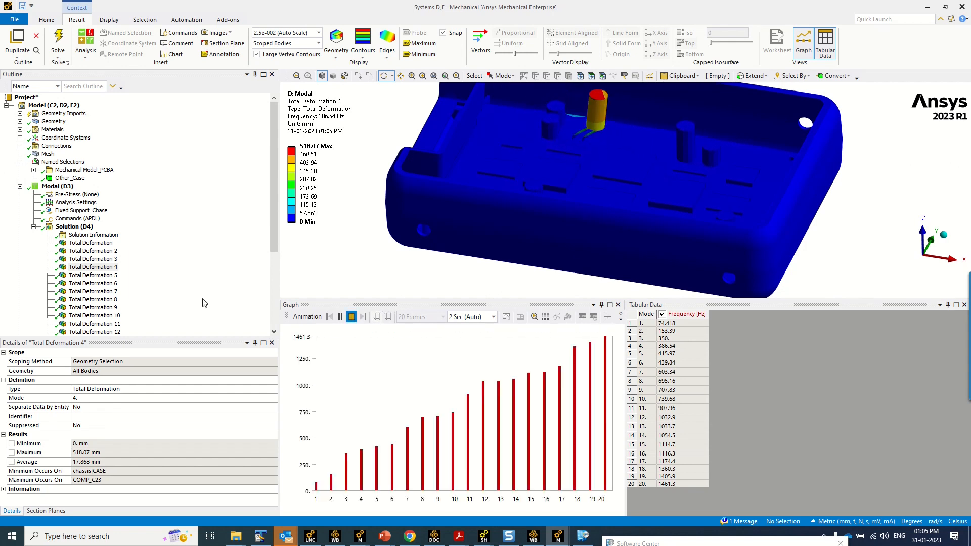
Animate the mode 5 Total Deformation result and inspect the tall cylindrical component's motion
{"action": "left_click", "coordinate": [92, 276]}
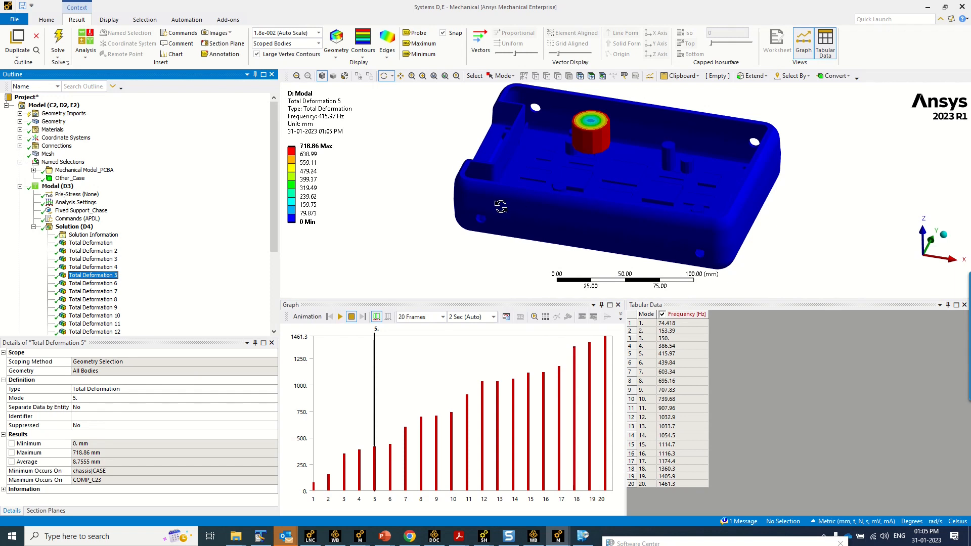
{"action": "left_click", "coordinate": [339, 317]}
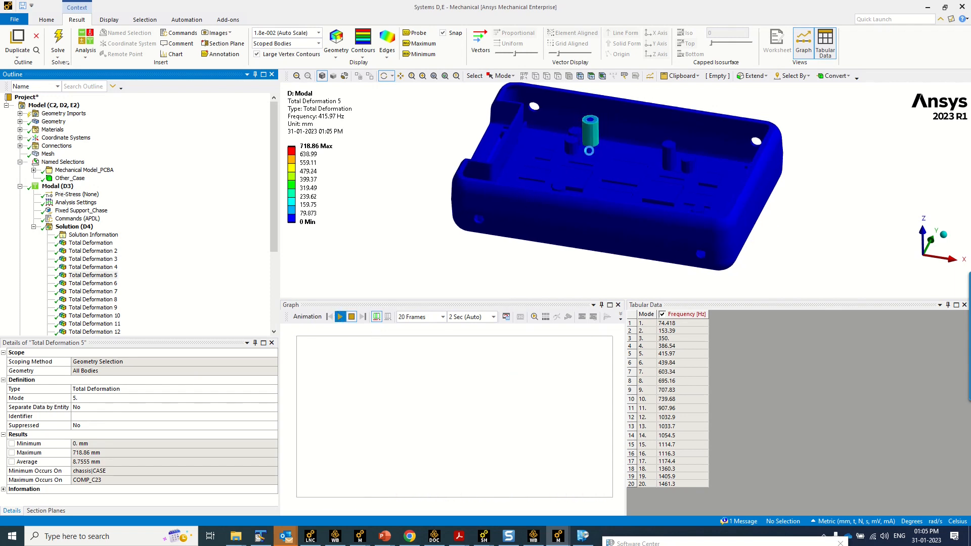
{"action": "scroll", "coordinate": [589, 150], "scroll_direction": "up", "scroll_amount": 5}
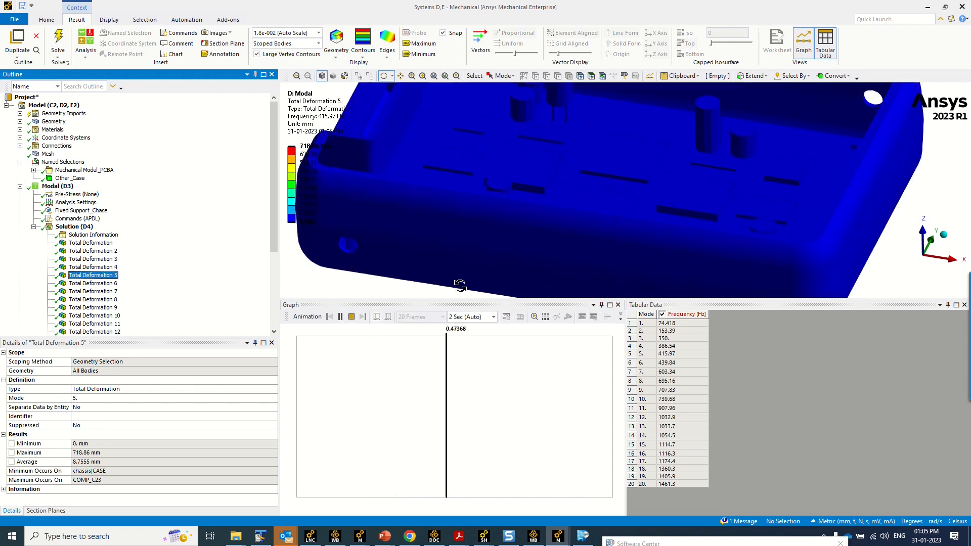
{"action": "left_click", "coordinate": [353, 317]}
{"action": "scroll", "coordinate": [426, 242], "scroll_direction": "down", "scroll_amount": 5}
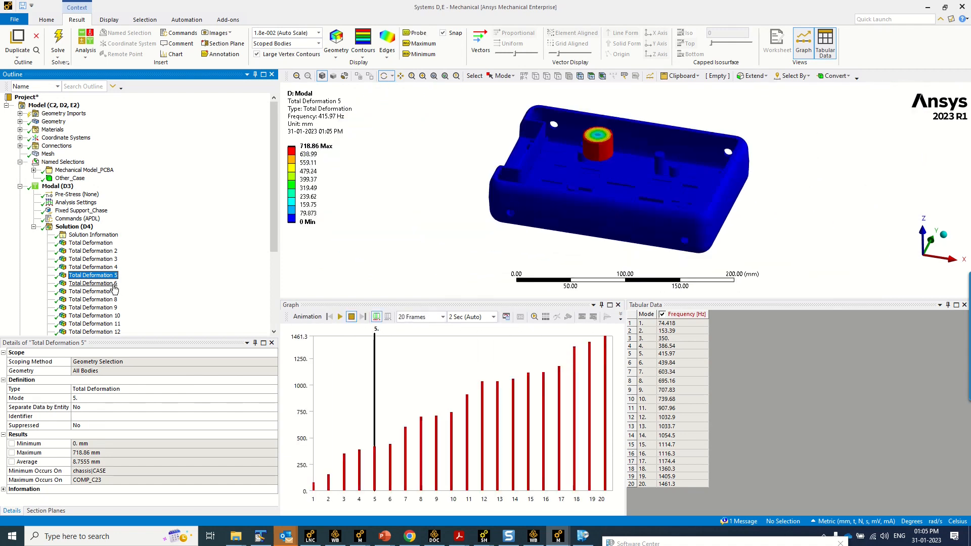
Review the Total Deformation mode shapes for modes 6 and 7 on the sectioned board and enclosure
{"action": "left_click", "coordinate": [93, 284]}
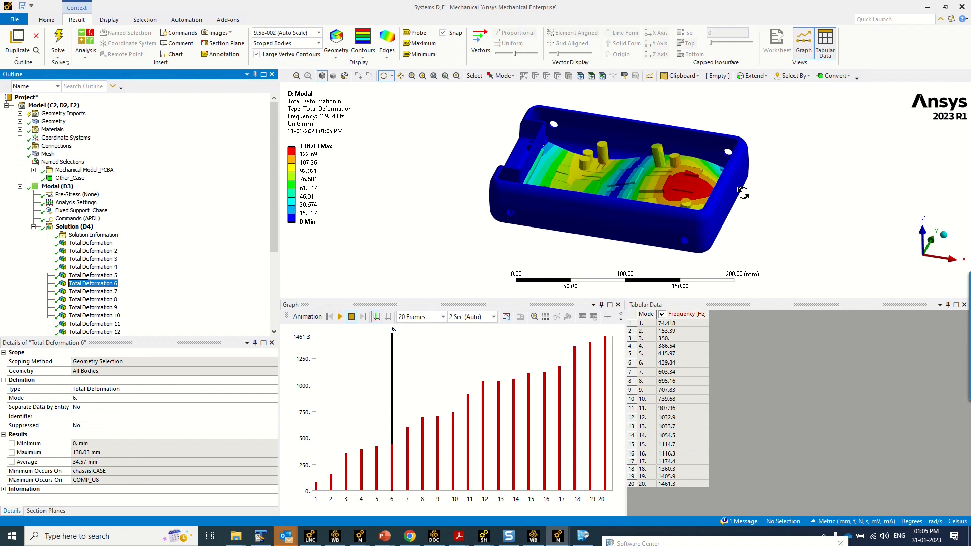
{"action": "left_click", "coordinate": [93, 292]}
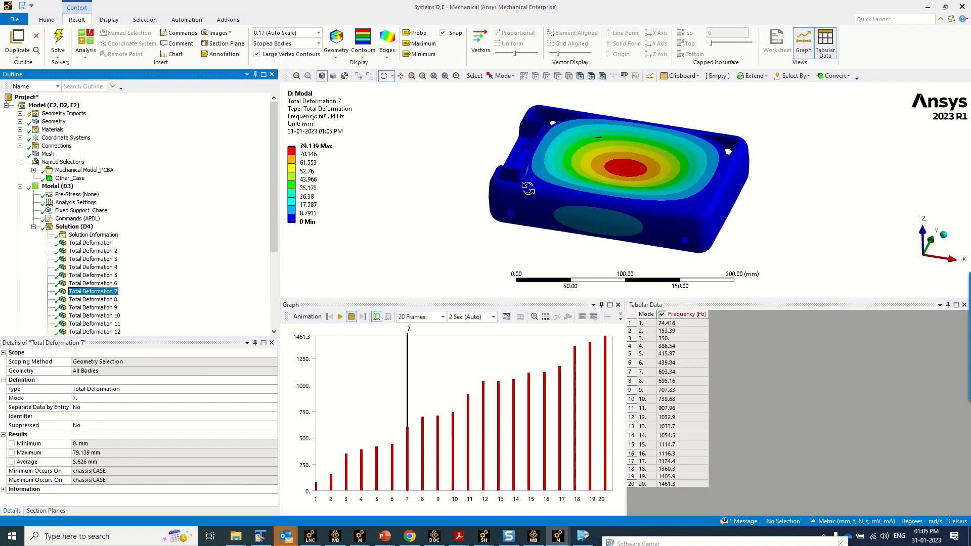
{"action": "left_click_drag", "start_coordinate": [528, 188], "coordinate": [560, 200]}
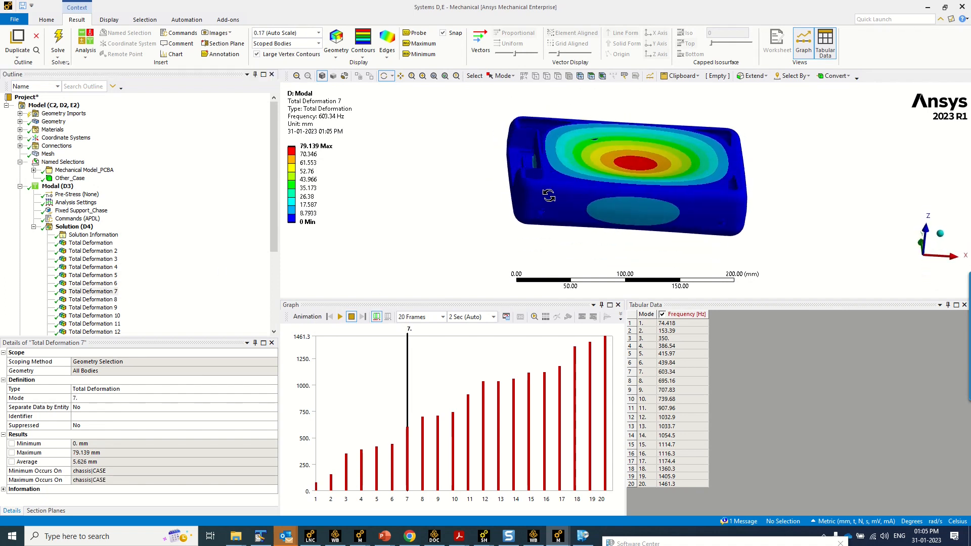
Turn off Section Plane1 and, viewing the enclosure end-on along X, cut a new vertical section plane lengthwise through its middle
{"action": "left_click", "coordinate": [45, 511]}
{"action": "left_click", "coordinate": [6, 367]}
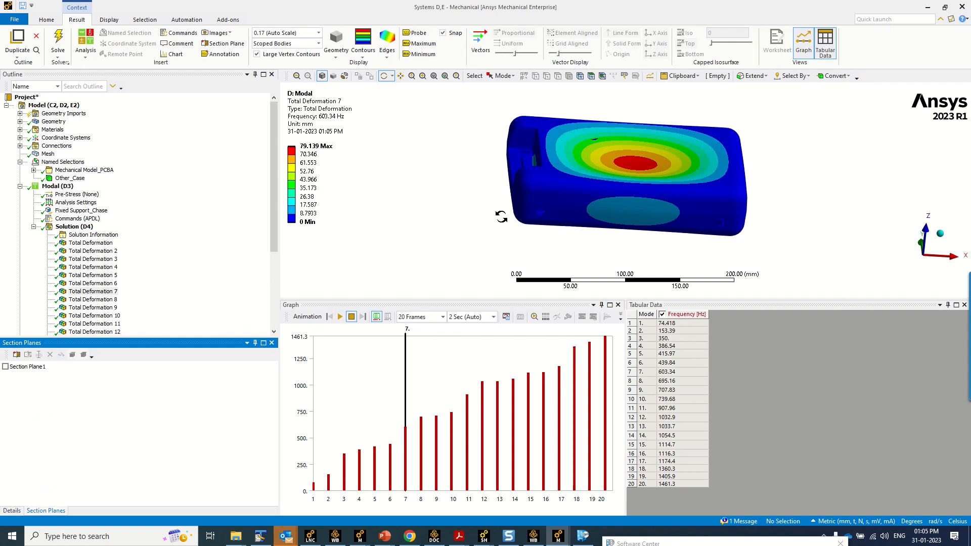
{"action": "left_click_drag", "start_coordinate": [501, 217], "coordinate": [967, 251]}
{"action": "left_click", "coordinate": [932, 264]}
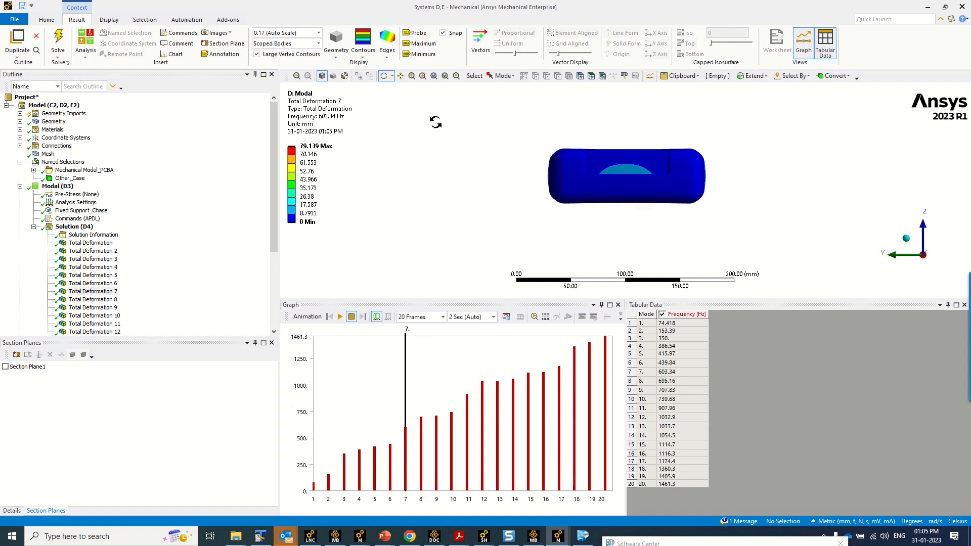
{"action": "left_click", "coordinate": [56, 186]}
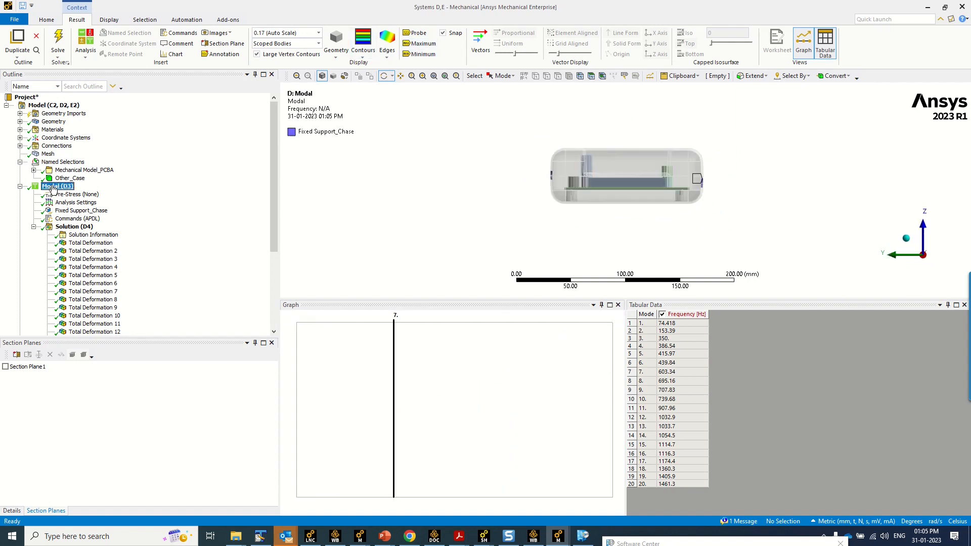
{"action": "left_click", "coordinate": [54, 20]}
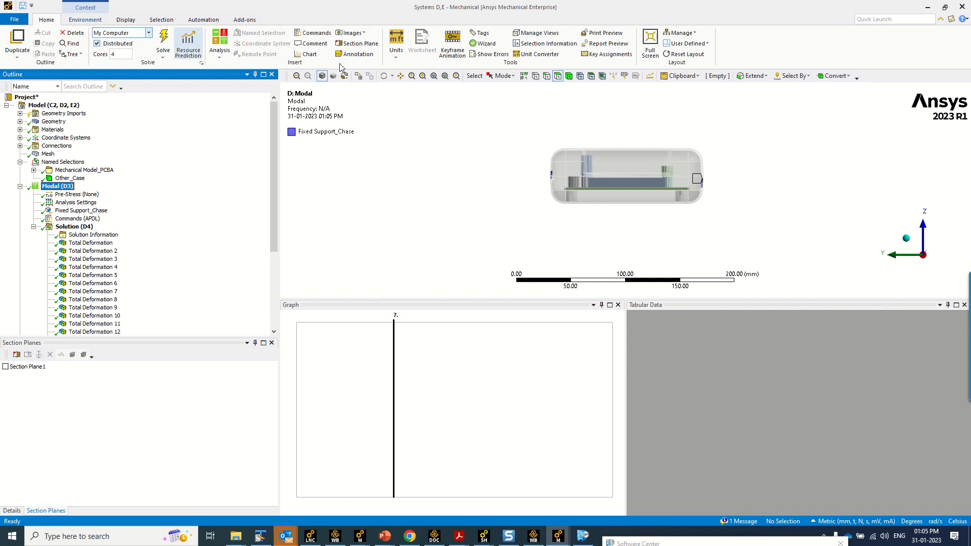
{"action": "left_click", "coordinate": [357, 44]}
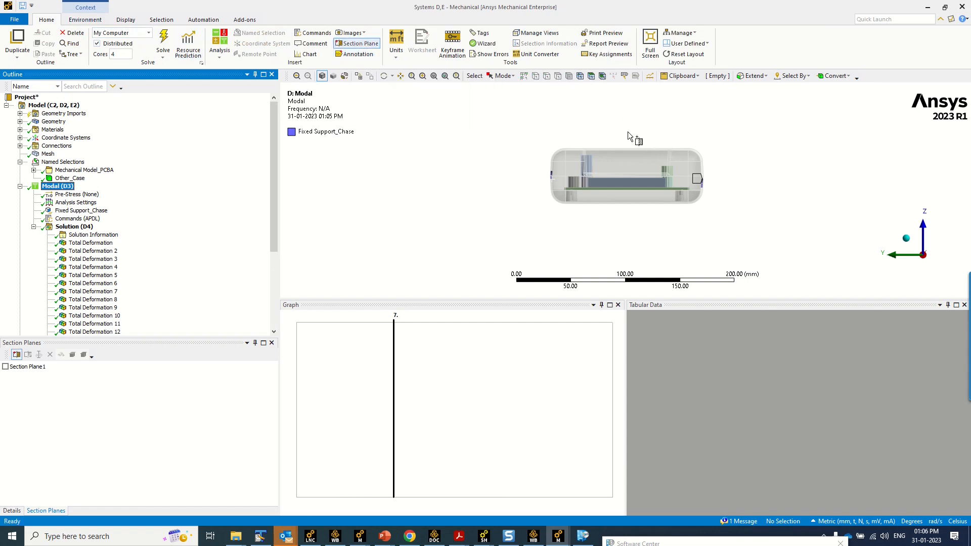
{"action": "left_click_drag", "start_coordinate": [623, 130], "coordinate": [622, 230]}
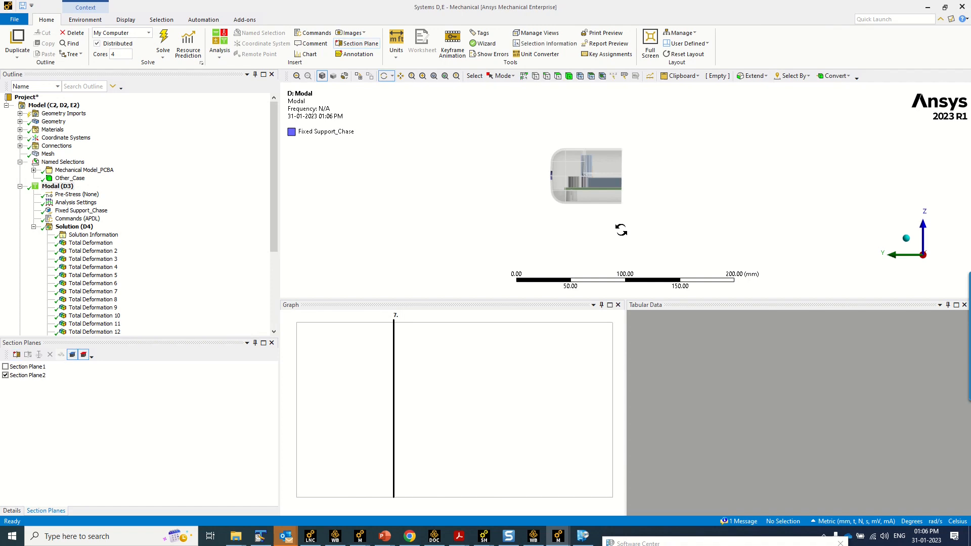
Compare the two section planes alone and combined, leaving only Section Plane1 active on the enclosure
{"action": "left_click", "coordinate": [6, 375]}
{"action": "left_click", "coordinate": [5, 367]}
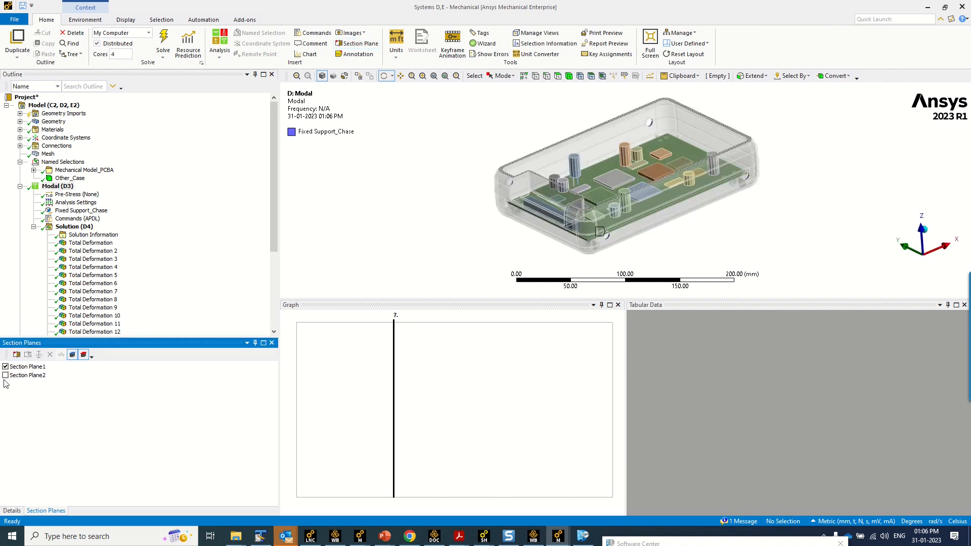
{"action": "left_click", "coordinate": [6, 375]}
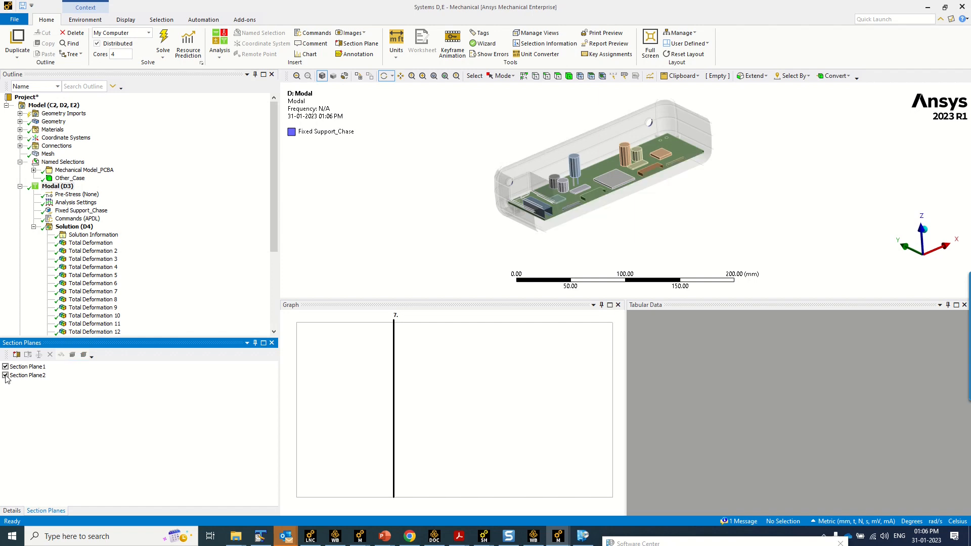
{"action": "left_click", "coordinate": [5, 376]}
{"action": "middle_click_drag", "start_coordinate": [548, 170], "coordinate": [437, 165]}
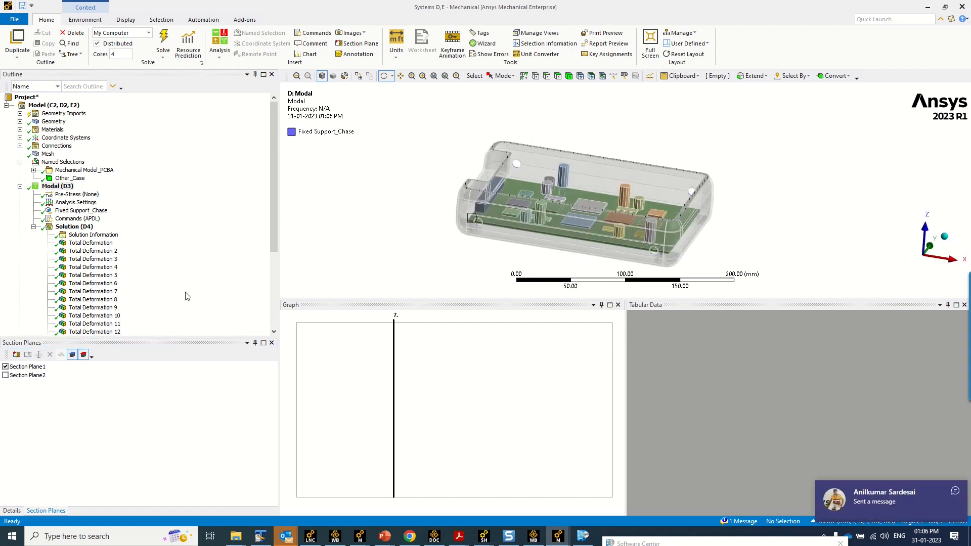
Animate the mode 7 Total Deformation result with Section Plane1 active, then stop the playback
{"action": "left_click", "coordinate": [92, 292]}
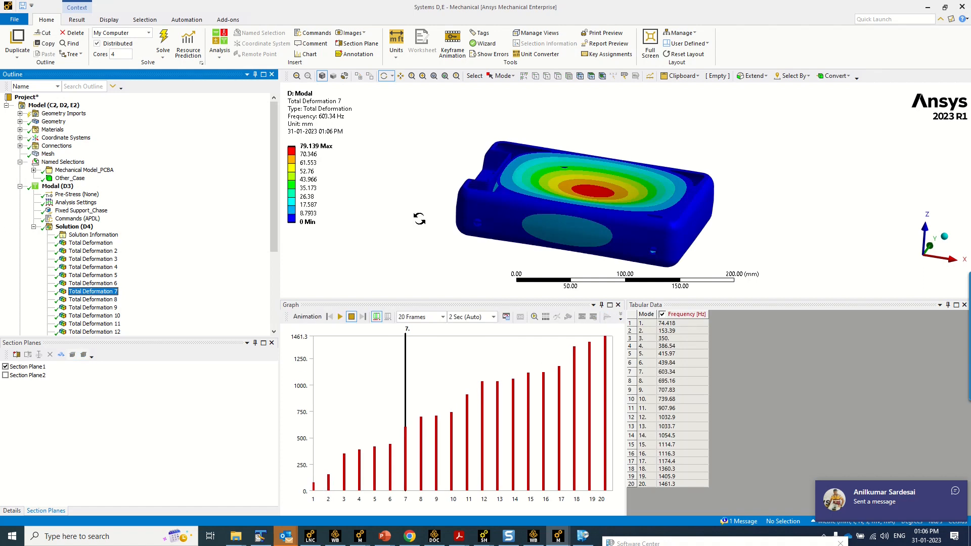
{"action": "left_click", "coordinate": [339, 317]}
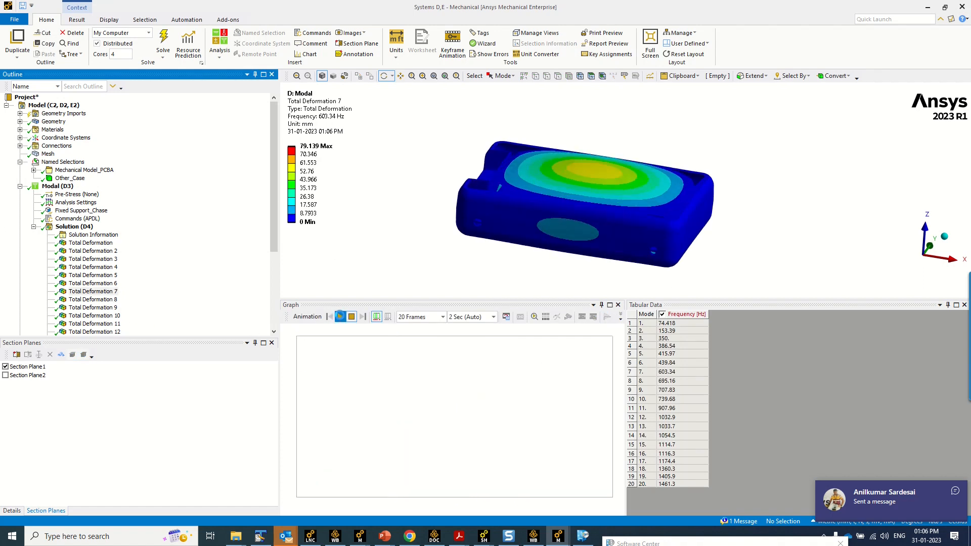
{"action": "left_click", "coordinate": [351, 317]}
{"action": "left_click", "coordinate": [107, 292]}
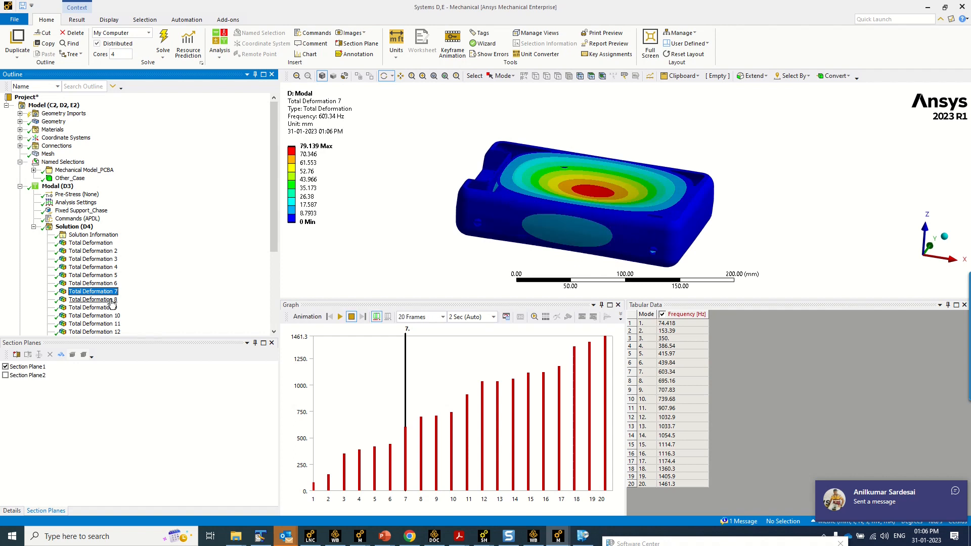
Animate the mode 8 Total Deformation result on the enclosure, first sectioned and again with Section Plane1 turned off
{"action": "left_click", "coordinate": [93, 300]}
{"action": "mouse_move", "coordinate": [514, 185]}
{"action": "left_mouse_down"}
{"action": "mouse_move", "coordinate": [499, 205]}
{"action": "mouse_move", "coordinate": [444, 156]}
{"action": "mouse_move", "coordinate": [506, 196]}
{"action": "left_mouse_up"}
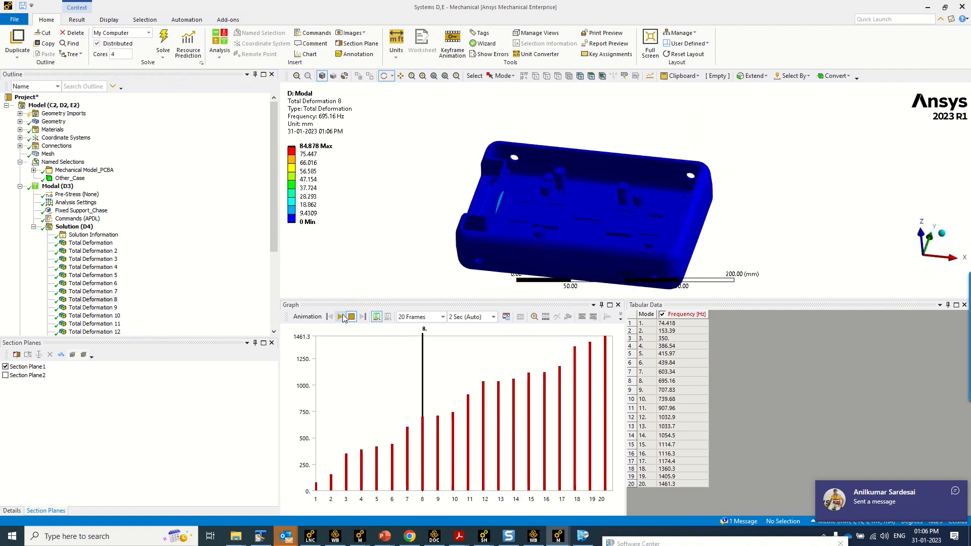
{"action": "left_click", "coordinate": [340, 317]}
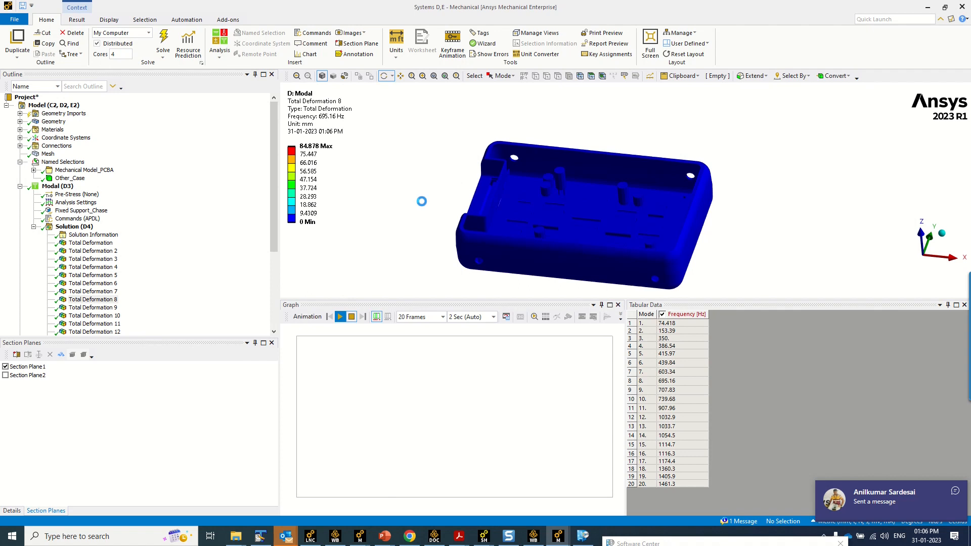
{"action": "left_click_drag", "start_coordinate": [422, 201], "coordinate": [425, 195]}
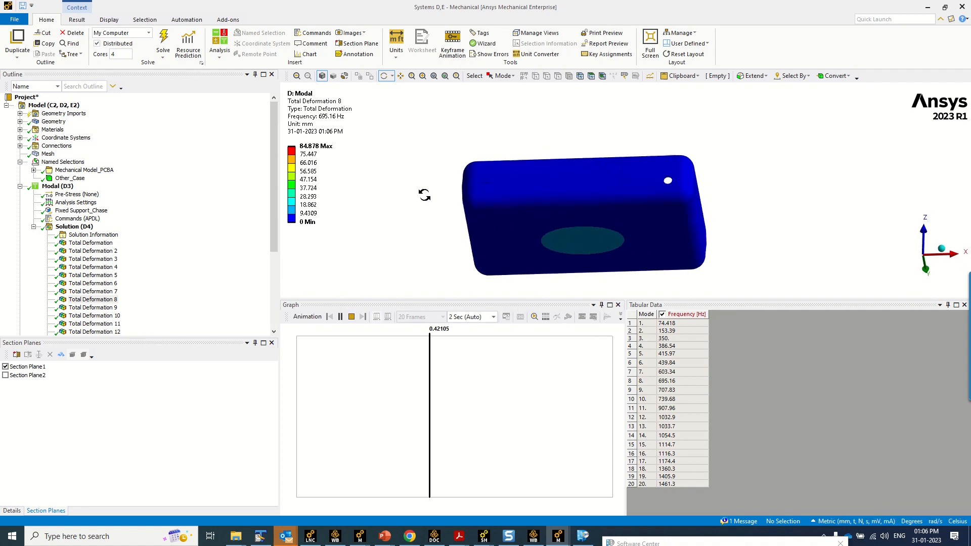
{"action": "left_click", "coordinate": [5, 367]}
{"action": "middle_click_drag", "start_coordinate": [458, 213], "coordinate": [455, 233]}
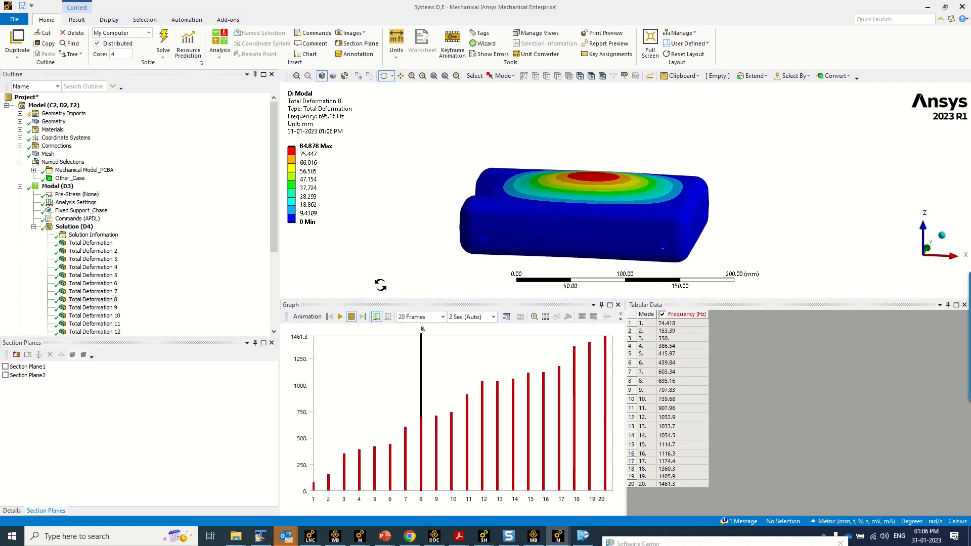
{"action": "left_click", "coordinate": [340, 317]}
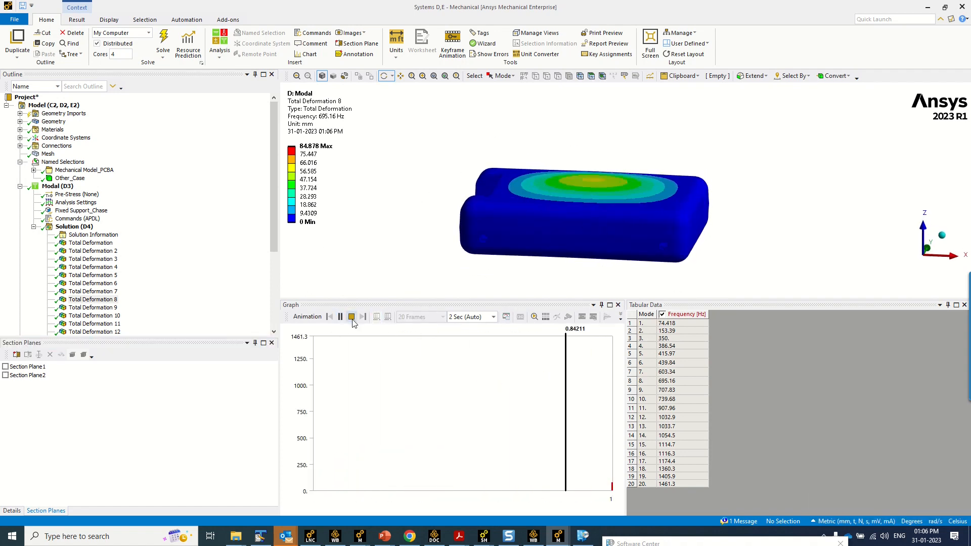
Reactivate Section Plane1 and animate mode 8 with the contour legend's uppermost adjustable limit lowered to 15.844
{"action": "left_click", "coordinate": [5, 368]}
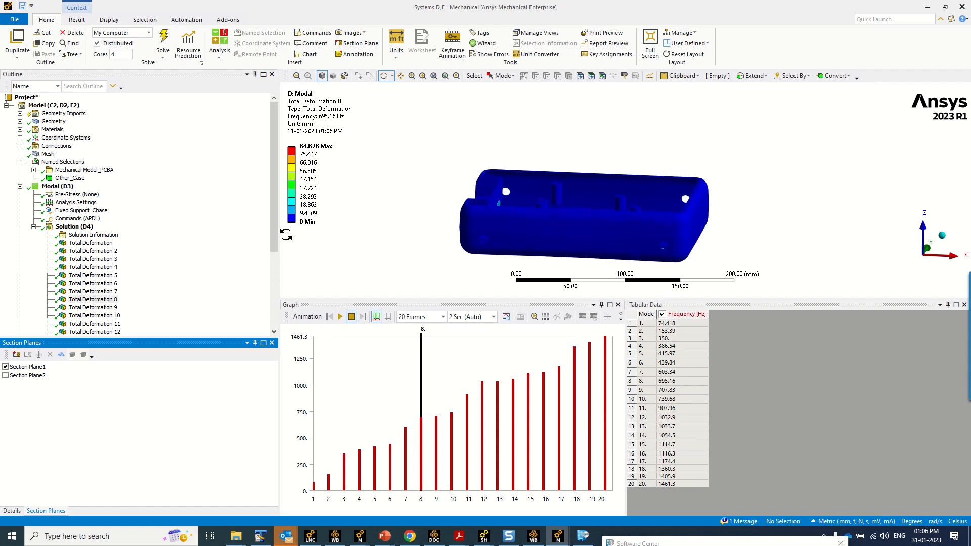
{"action": "mouse_move", "coordinate": [285, 233]}
{"action": "middle_mouse_down"}
{"action": "mouse_move", "coordinate": [283, 253]}
{"action": "mouse_move", "coordinate": [288, 246]}
{"action": "middle_mouse_up"}
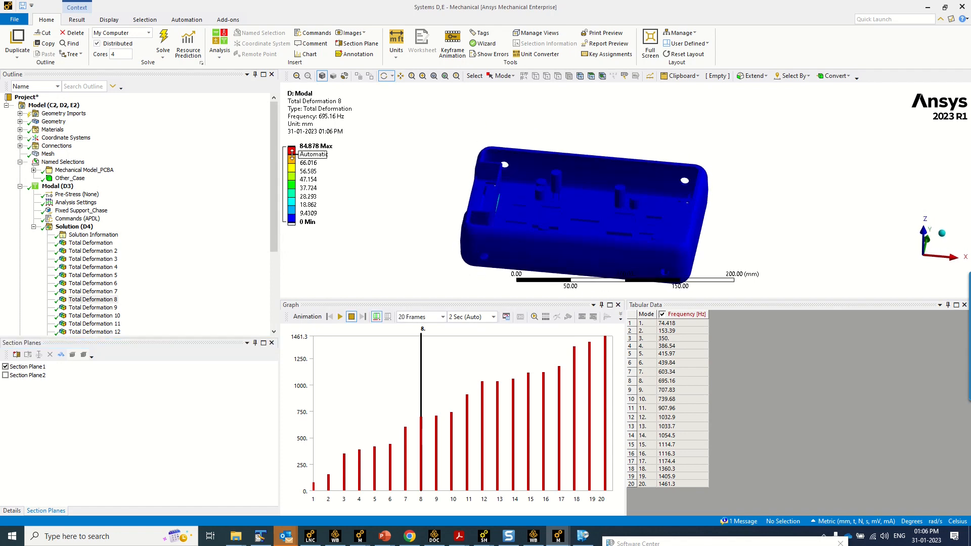
{"action": "left_click_drag", "start_coordinate": [292, 155], "coordinate": [300, 208]}
{"action": "left_click", "coordinate": [340, 317]}
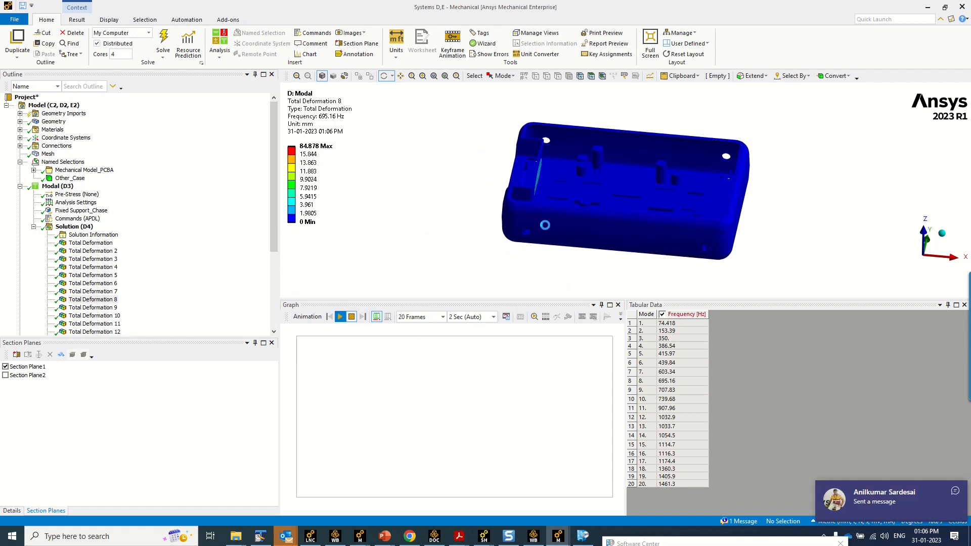
{"action": "left_click_drag", "start_coordinate": [559, 219], "coordinate": [578, 232]}
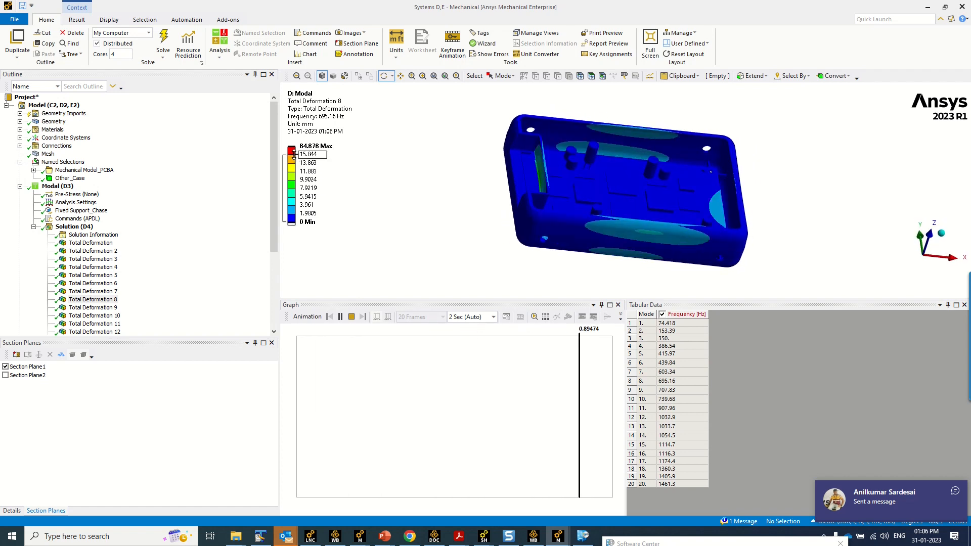
{"action": "mouse_move", "coordinate": [294, 154]}
{"action": "left_mouse_down"}
{"action": "mouse_move", "coordinate": [296, 169]}
{"action": "mouse_move", "coordinate": [296, 160]}
{"action": "left_mouse_up"}
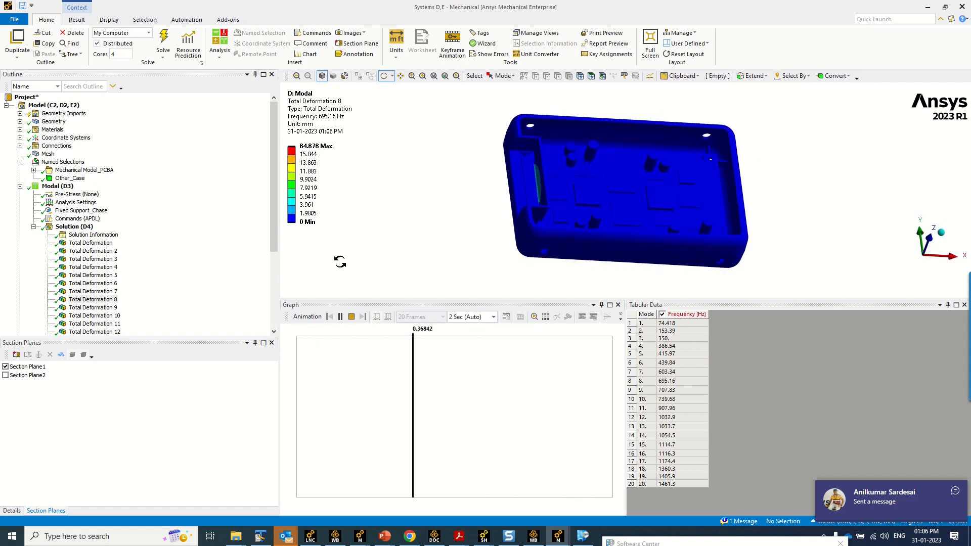
{"action": "left_click", "coordinate": [353, 316]}
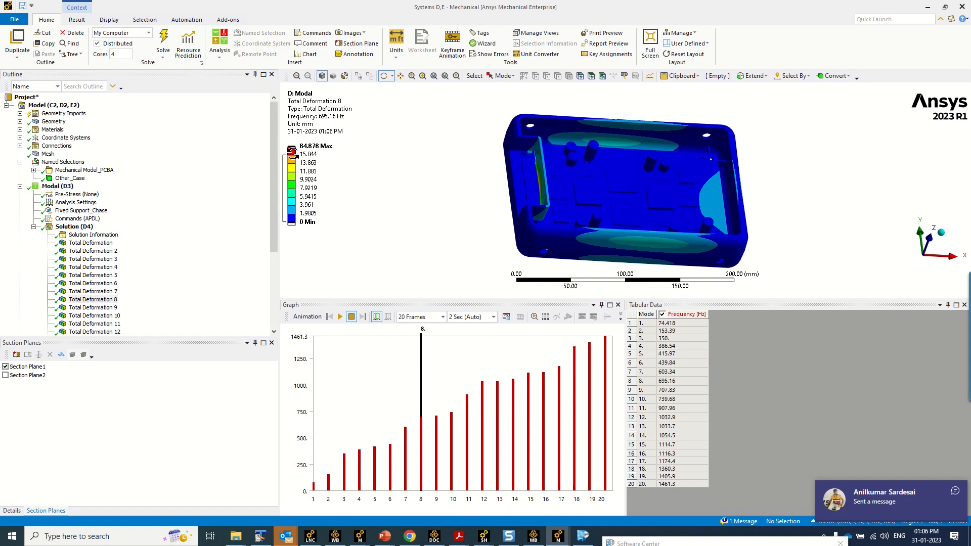
Lower the uppermost adjustable contour limit of Total Deformation 8 to 2.2634 and animate the sectioned enclosure
{"action": "left_click", "coordinate": [111, 300]}
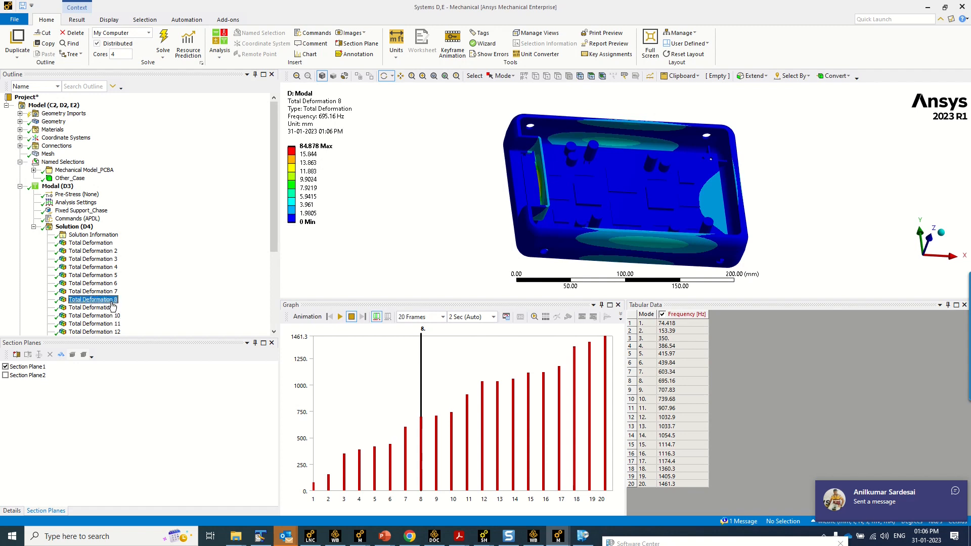
{"action": "left_click_drag", "start_coordinate": [292, 154], "coordinate": [300, 221]}
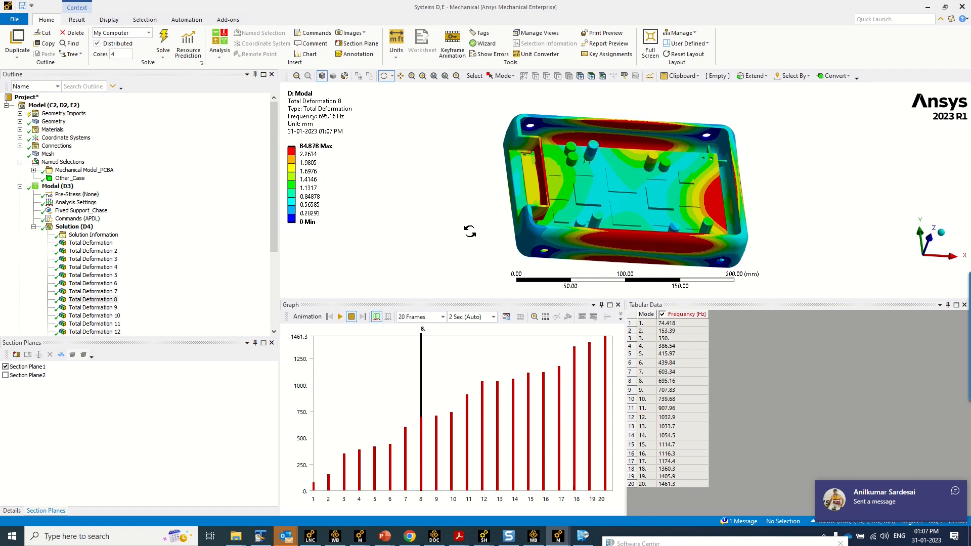
{"action": "middle_click_drag", "start_coordinate": [470, 232], "coordinate": [435, 217]}
{"action": "left_click", "coordinate": [340, 317]}
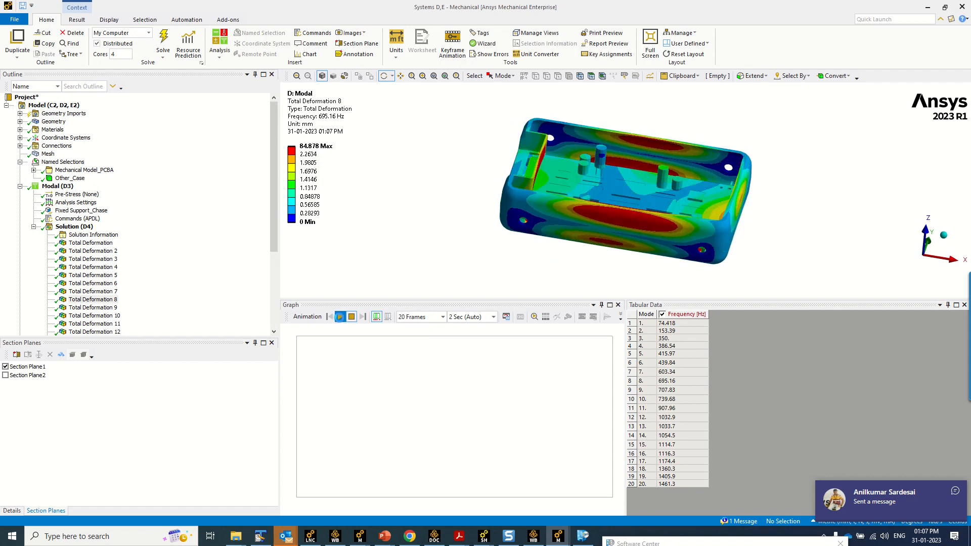
{"action": "middle_click_drag", "start_coordinate": [450, 244], "coordinate": [458, 283]}
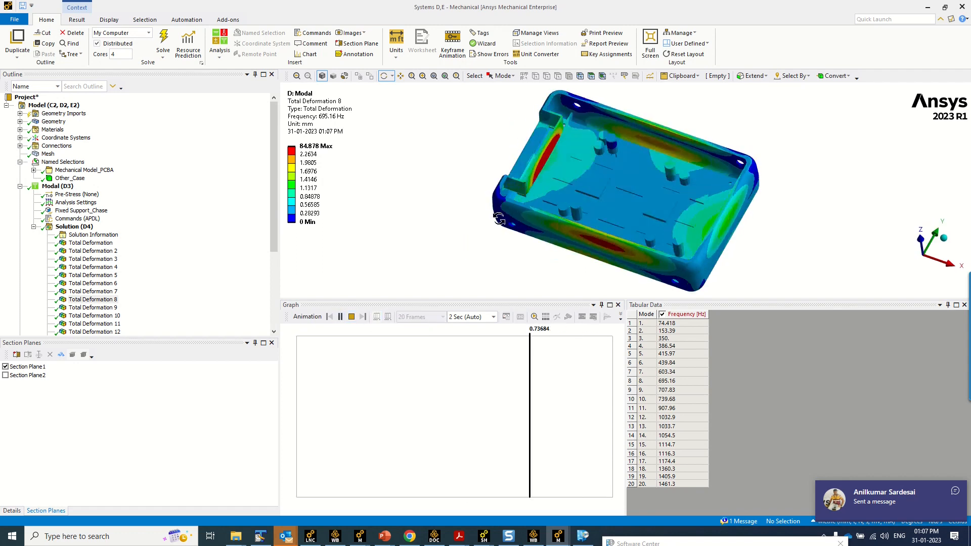
Dismiss the incoming chat notification and quit the chat app running in the background
{"action": "left_click", "coordinate": [956, 492]}
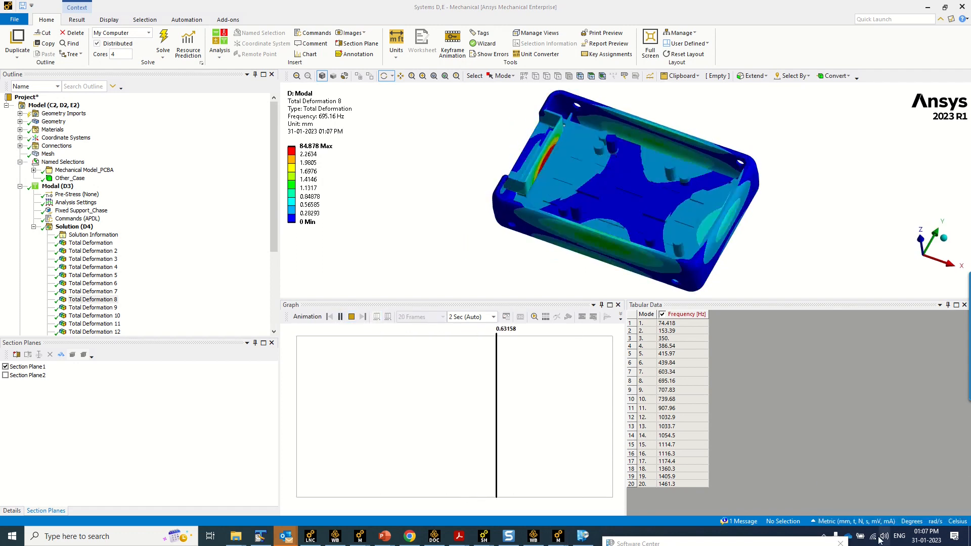
{"action": "right_click", "coordinate": [822, 544]}
{"action": "left_click", "coordinate": [823, 544]}
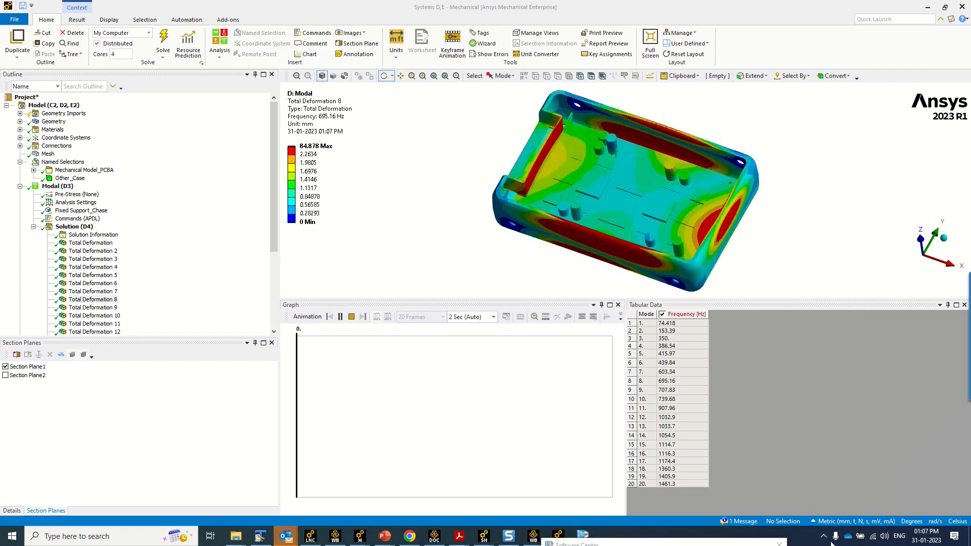
{"action": "left_click", "coordinate": [835, 538]}
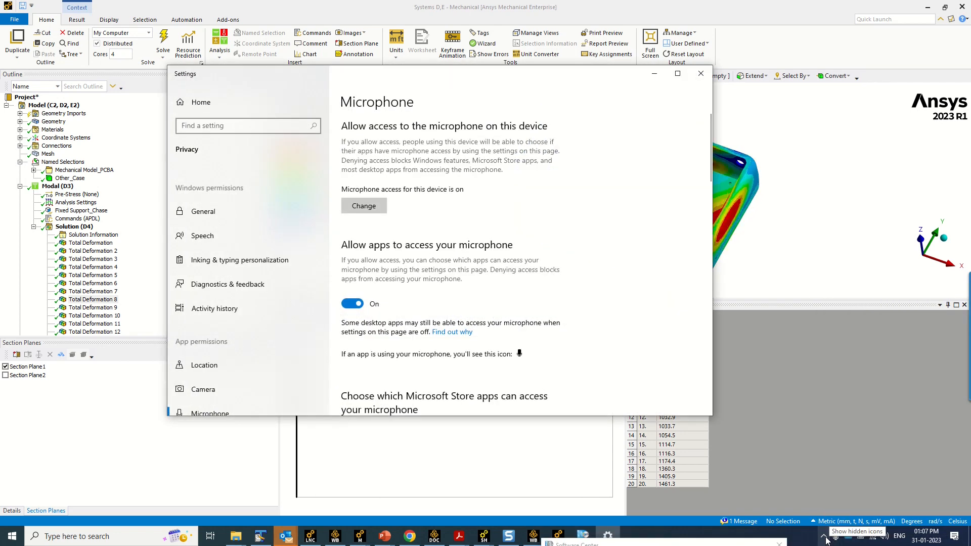
{"action": "left_click", "coordinate": [702, 75]}
{"action": "left_click", "coordinate": [824, 536]}
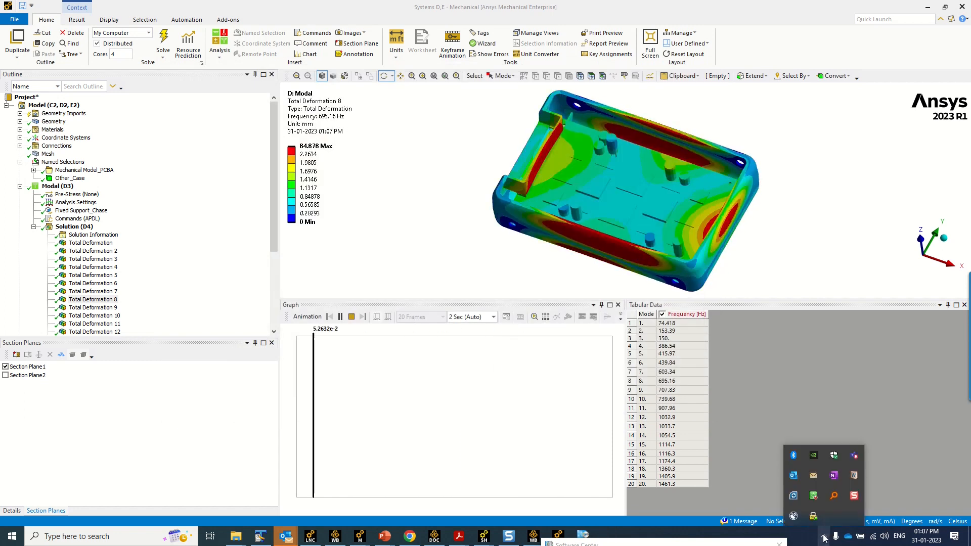
{"action": "right_click", "coordinate": [855, 455]}
{"action": "left_click", "coordinate": [872, 447]}
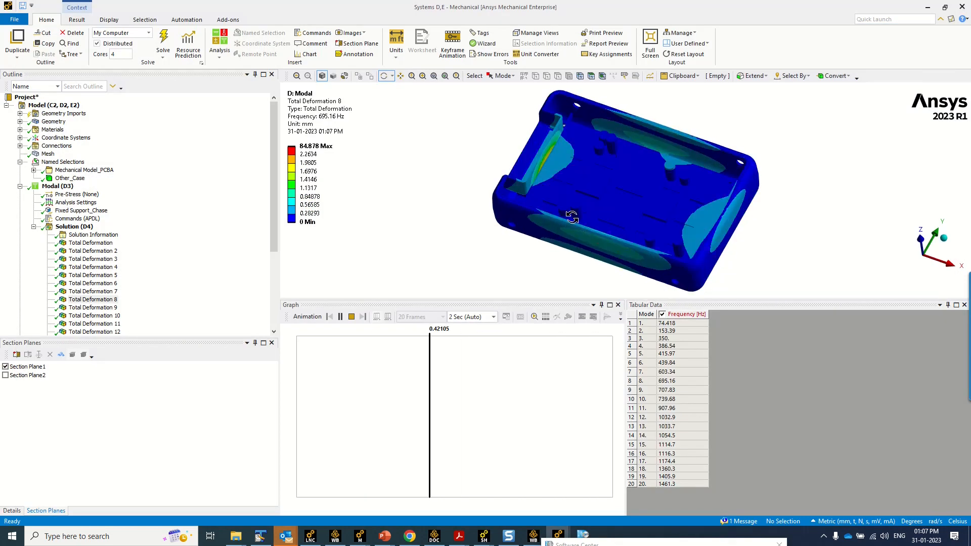
Finish examining the mode 8 animation, stop it and display the mode 9 Total Deformation result
{"action": "left_click_drag", "start_coordinate": [561, 209], "coordinate": [525, 195]}
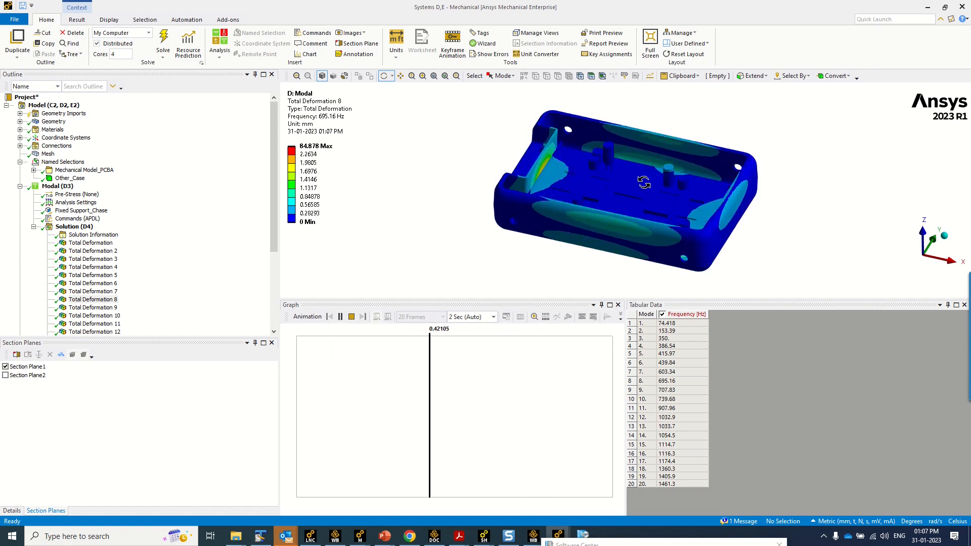
{"action": "left_click", "coordinate": [352, 317]}
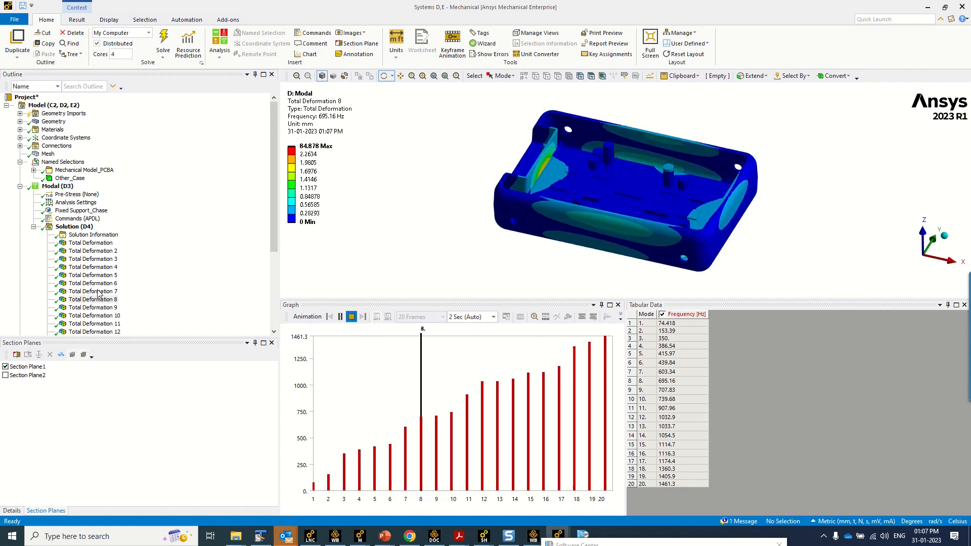
{"action": "left_click", "coordinate": [96, 307]}
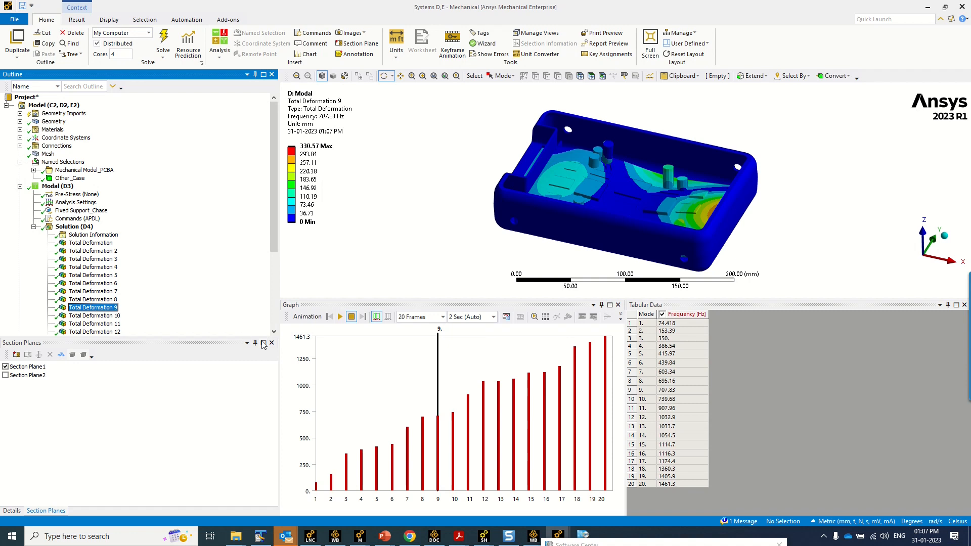
Animate the sectioned mode 9 shape and display the Total Deformation 10 result
{"action": "left_click", "coordinate": [340, 316]}
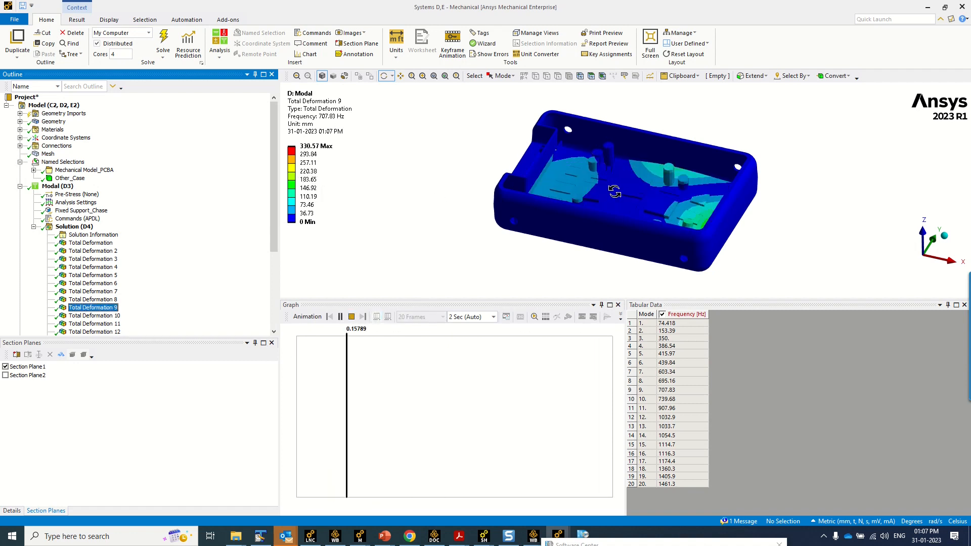
{"action": "left_click_drag", "start_coordinate": [614, 191], "coordinate": [437, 280]}
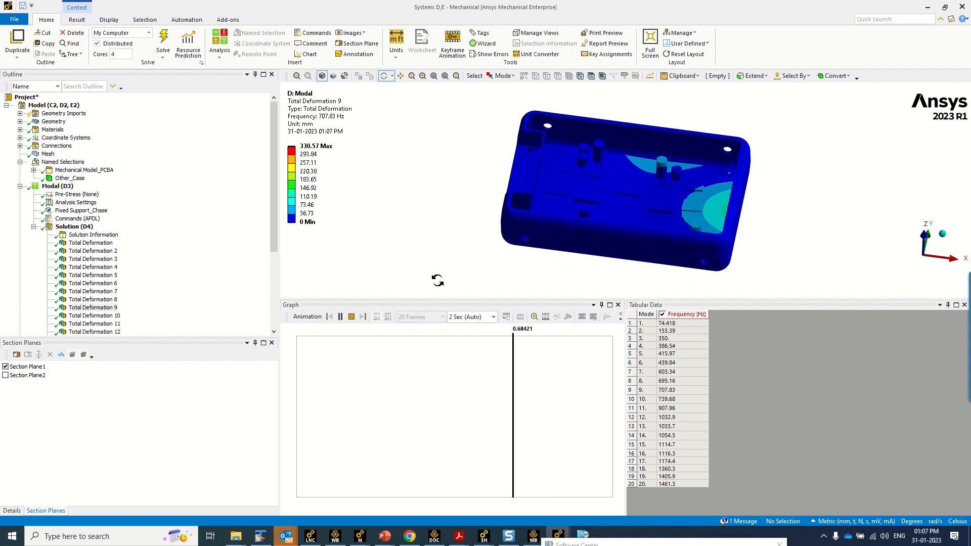
{"action": "left_click", "coordinate": [109, 316]}
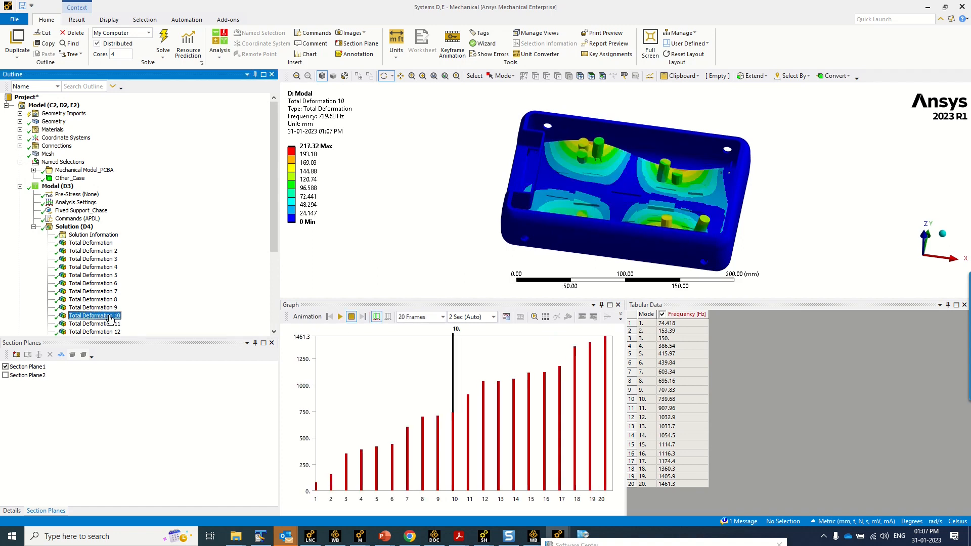
Display the Total Deformation 11 and Total Deformation 12 results in turn
{"action": "left_click", "coordinate": [111, 323]}
{"action": "scroll", "coordinate": [130, 314], "scroll_direction": "down", "scroll_amount": 1}
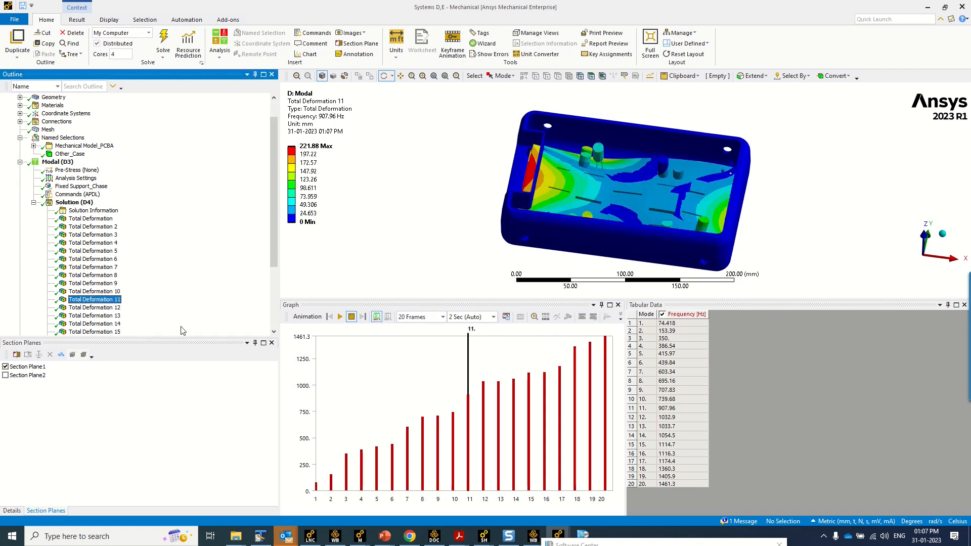
{"action": "scroll", "coordinate": [157, 335], "scroll_direction": "down", "scroll_amount": 1}
{"action": "left_click", "coordinate": [115, 284]}
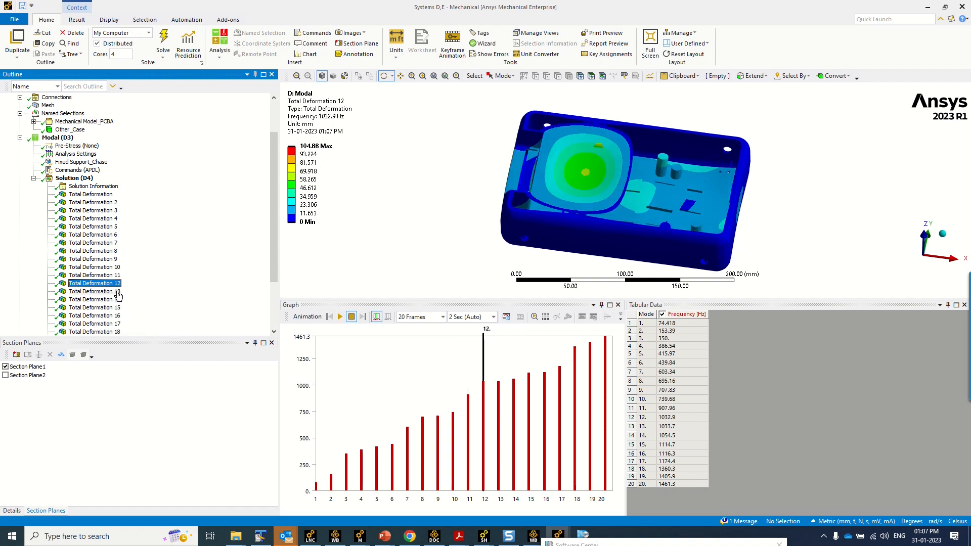
Switch the cut from Section Plane1 to Section Plane2, then animate the mode 12 deformation and pause it
{"action": "left_click", "coordinate": [6, 375]}
{"action": "left_click", "coordinate": [6, 366]}
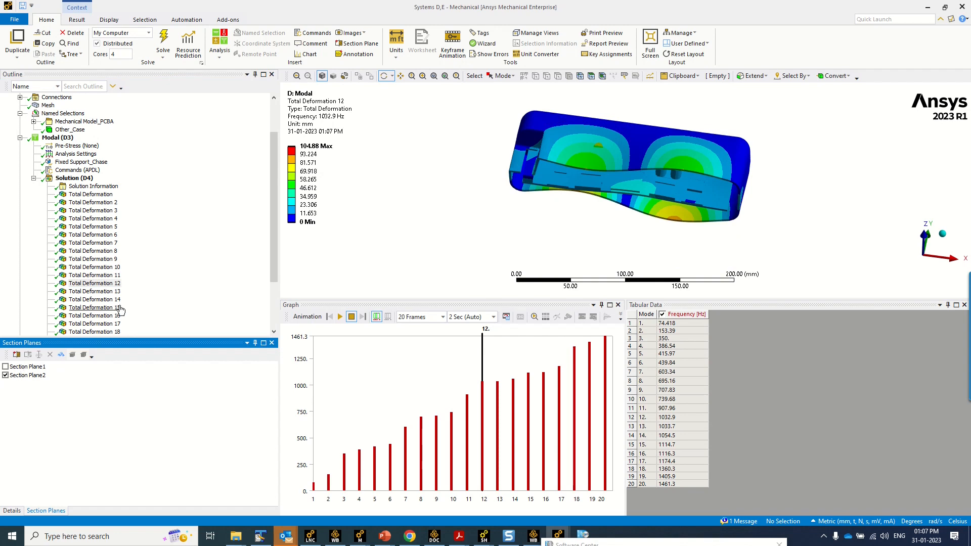
{"action": "mouse_move", "coordinate": [460, 209]}
{"action": "left_mouse_down"}
{"action": "mouse_move", "coordinate": [461, 188]}
{"action": "mouse_move", "coordinate": [462, 196]}
{"action": "left_mouse_up"}
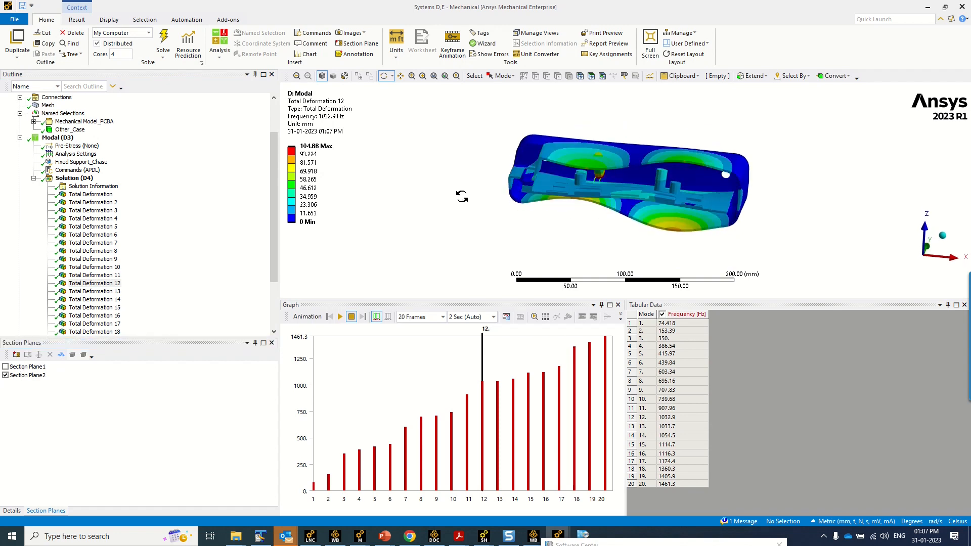
{"action": "left_click", "coordinate": [339, 318]}
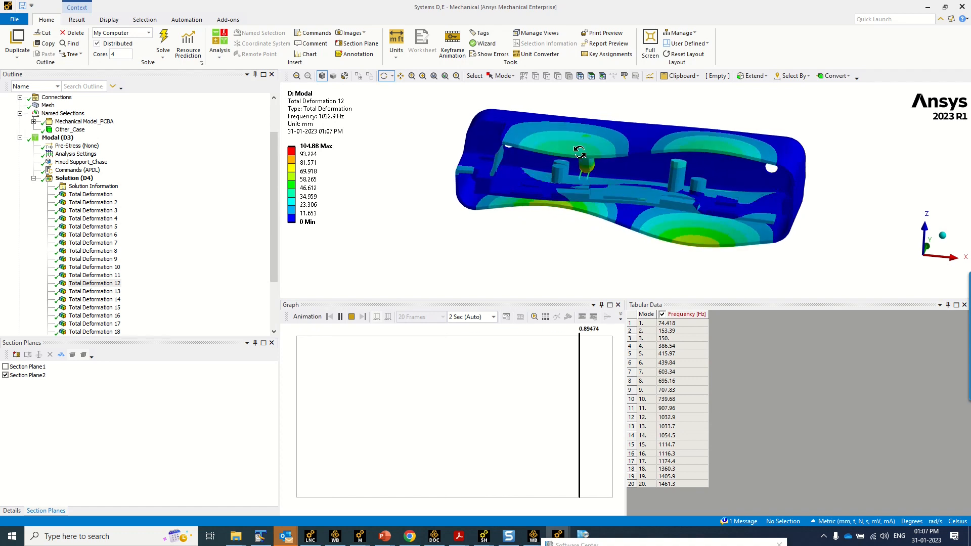
{"action": "left_click", "coordinate": [342, 318]}
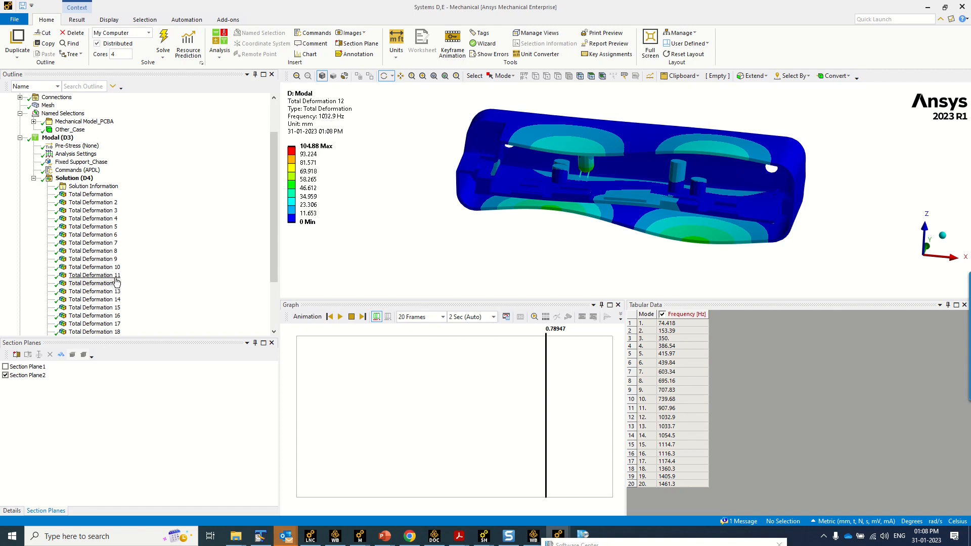
Display Total Deformation 11, then review the Random Vibration PSD G Acceleration load and Analysis Settings
{"action": "left_click", "coordinate": [94, 275]}
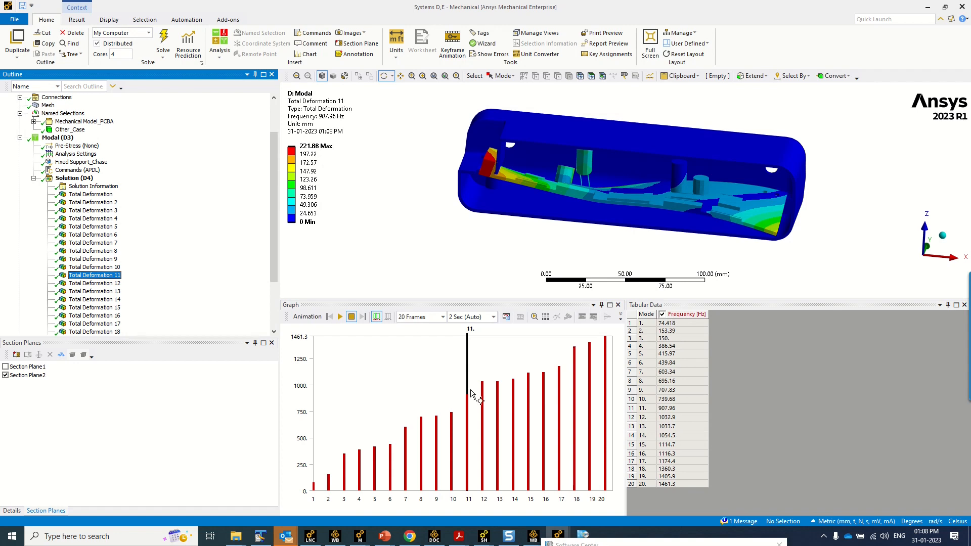
{"action": "scroll", "coordinate": [191, 274], "scroll_direction": "down", "scroll_amount": 3}
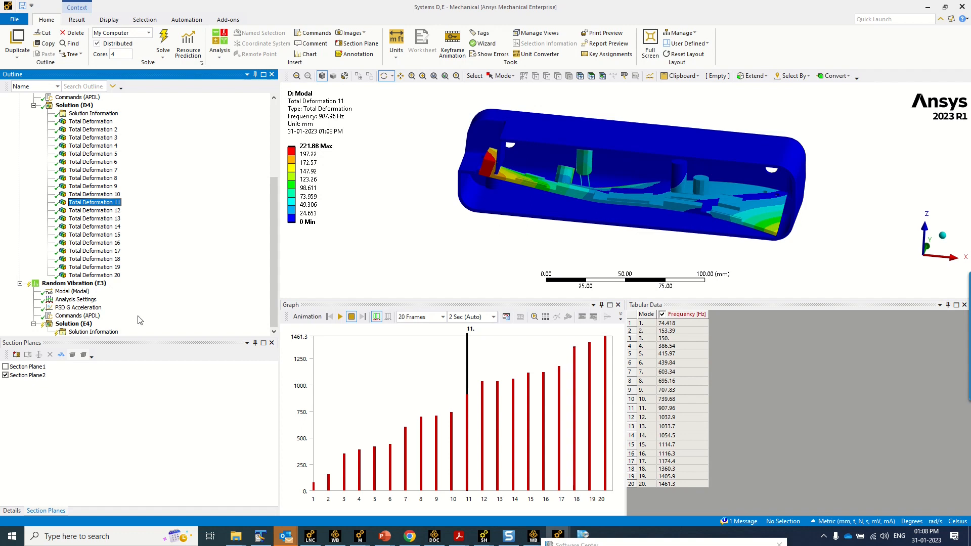
{"action": "left_click", "coordinate": [12, 511]}
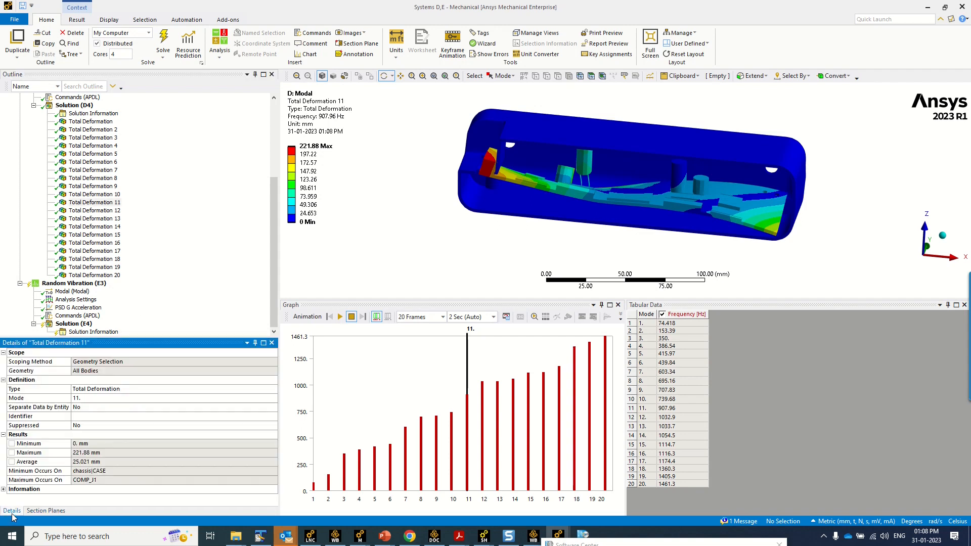
{"action": "left_click", "coordinate": [83, 309]}
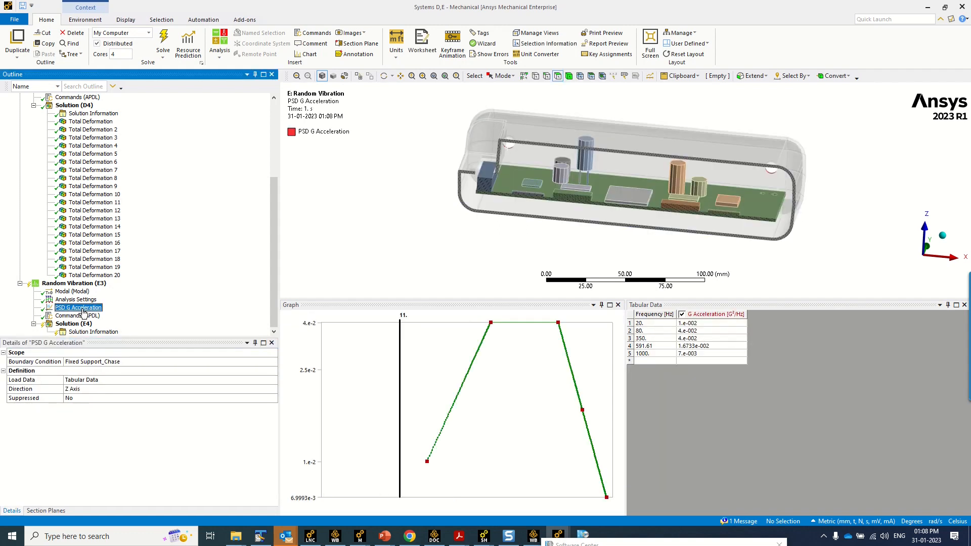
{"action": "left_click", "coordinate": [76, 299]}
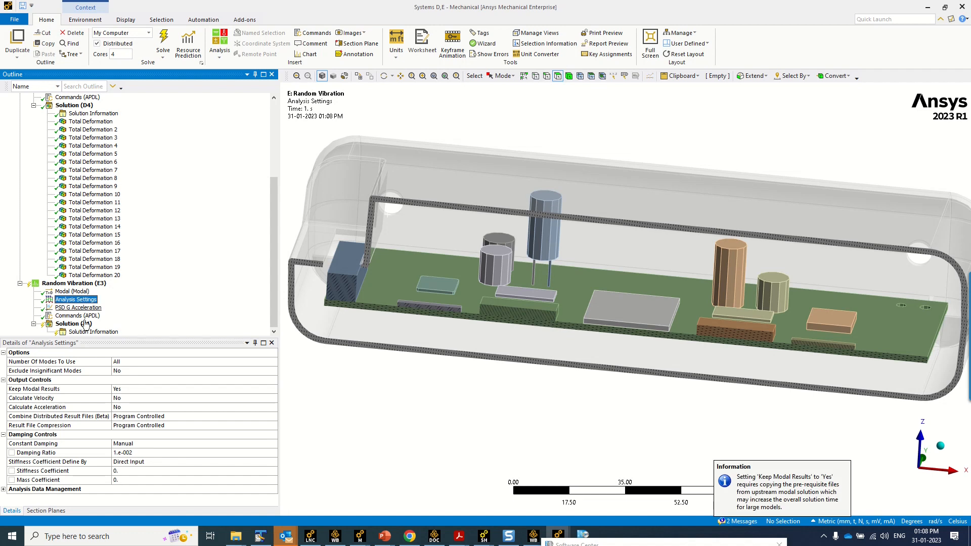
Collapse the Modal solution results and solve the Random Vibration analysis
{"action": "left_click", "coordinate": [81, 324]}
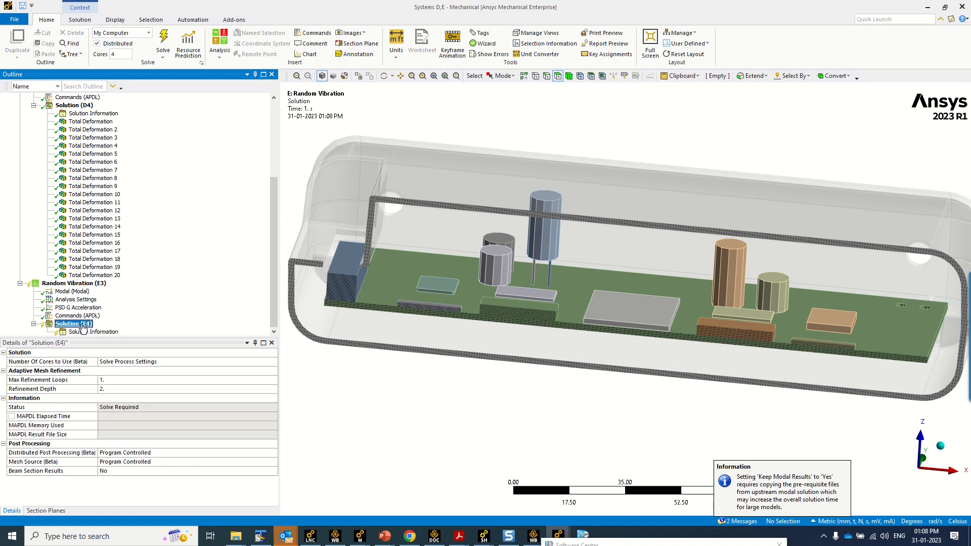
{"action": "right_click", "coordinate": [83, 327]}
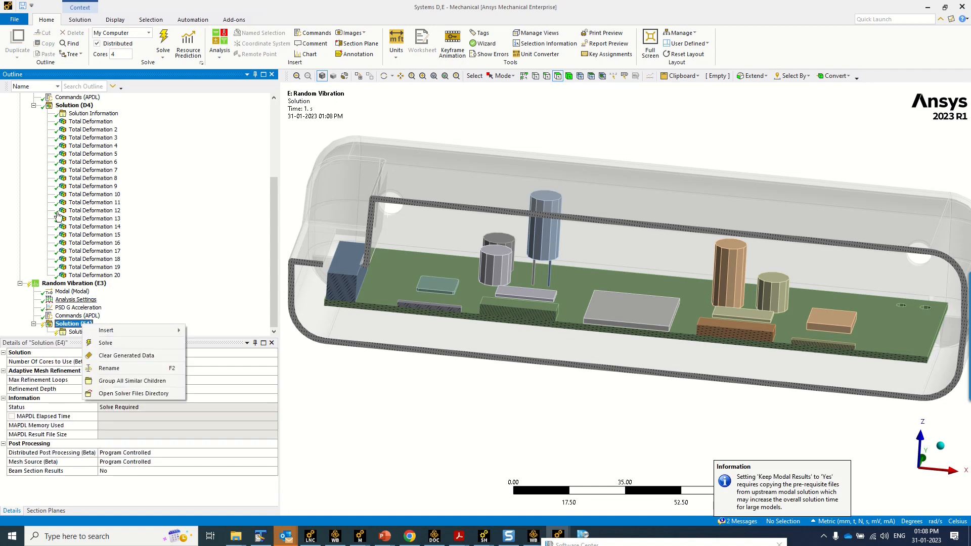
{"action": "left_click", "coordinate": [33, 105]}
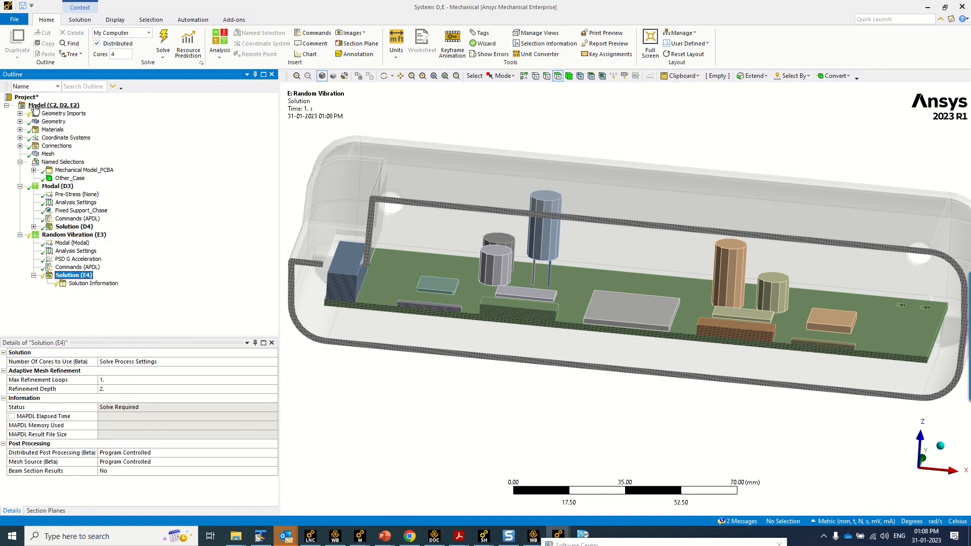
{"action": "right_click", "coordinate": [86, 280]}
{"action": "left_click", "coordinate": [118, 296]}
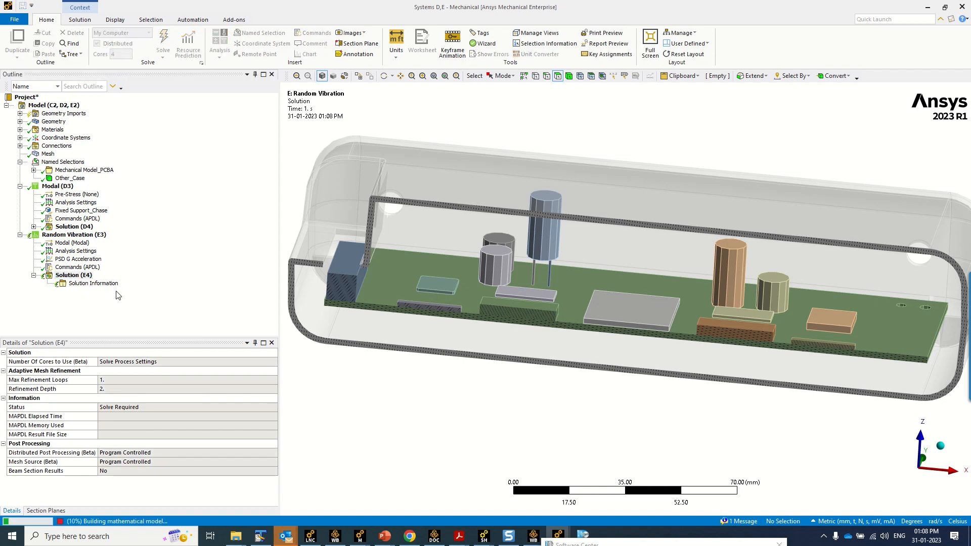
{"action": "mouse_move", "coordinate": [455, 3]}
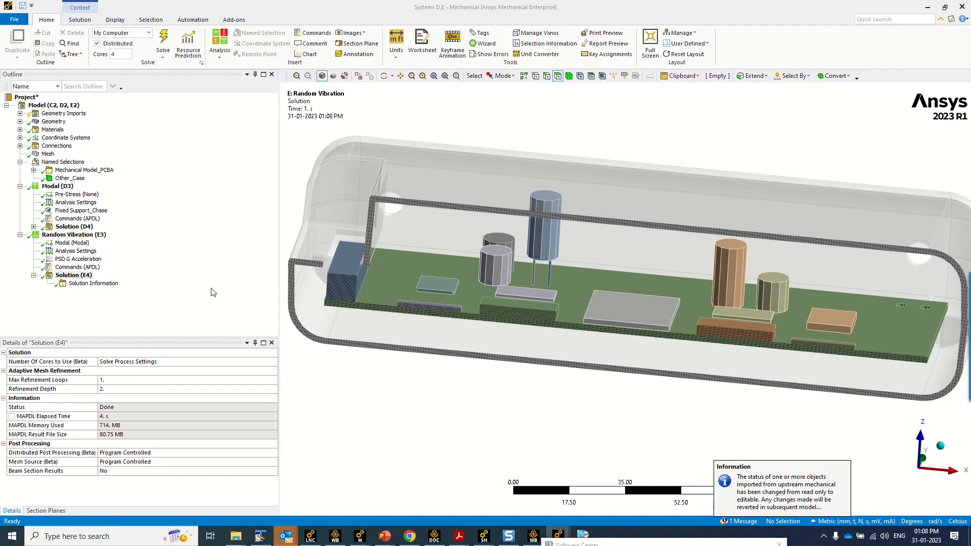
Insert a Directional Deformation result in the Random Vibration solution and orient it along the Z Axis
{"action": "left_click", "coordinate": [89, 278]}
{"action": "right_click", "coordinate": [89, 278]}
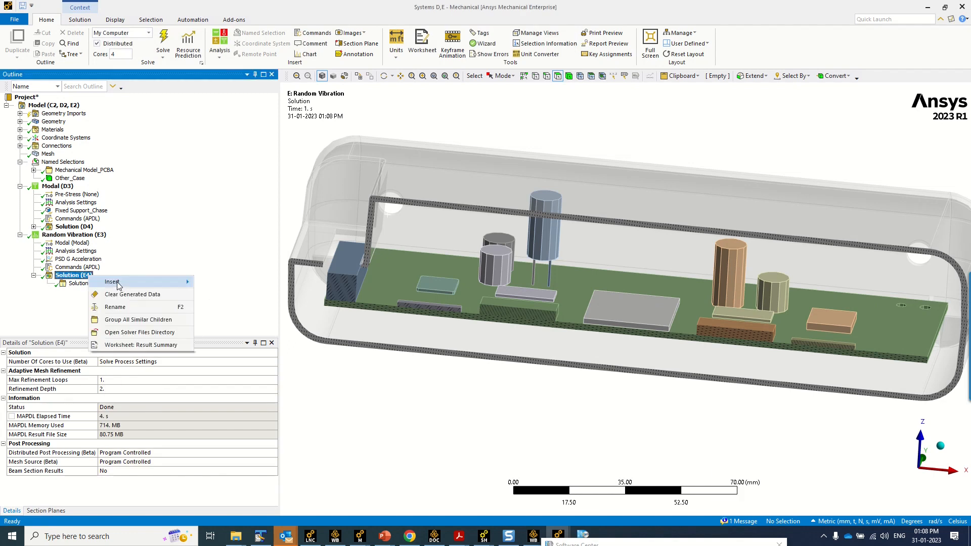
{"action": "mouse_move", "coordinate": [152, 281]}
{"action": "mouse_move", "coordinate": [242, 284]}
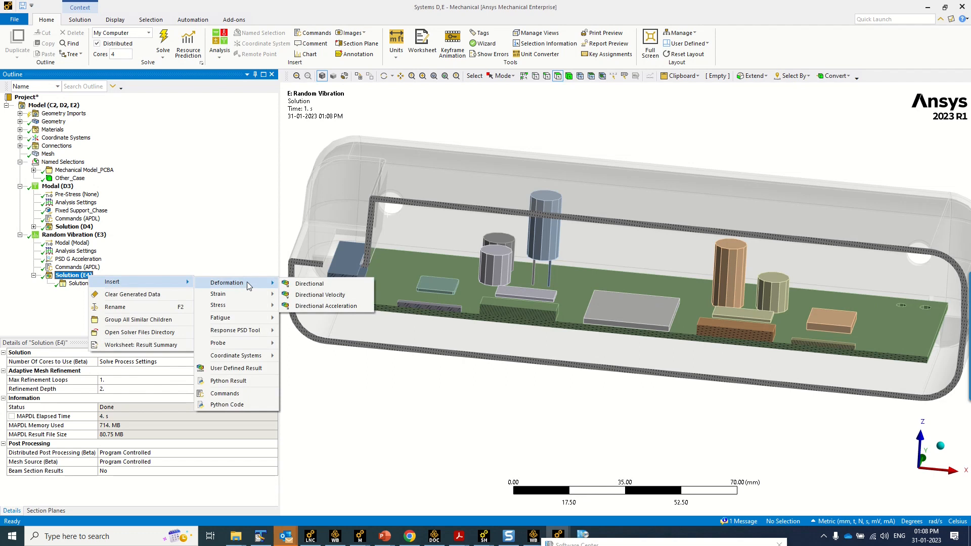
{"action": "left_click", "coordinate": [305, 284]}
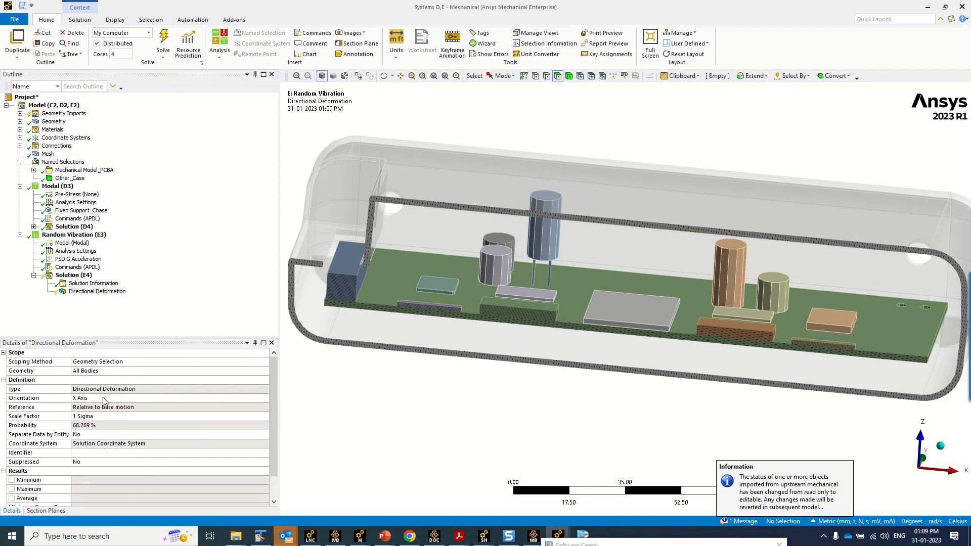
{"action": "left_click", "coordinate": [104, 398]}
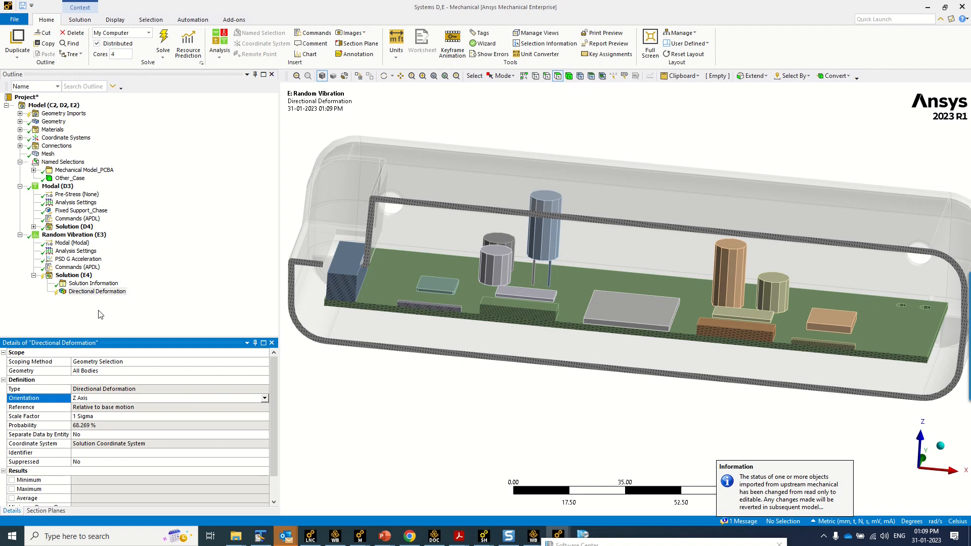
Insert an Equivalent (von-Mises) Stress result in the Random Vibration solution
{"action": "left_click", "coordinate": [74, 276]}
{"action": "right_click", "coordinate": [74, 276]}
{"action": "mouse_move", "coordinate": [127, 281]}
{"action": "mouse_move", "coordinate": [229, 305]}
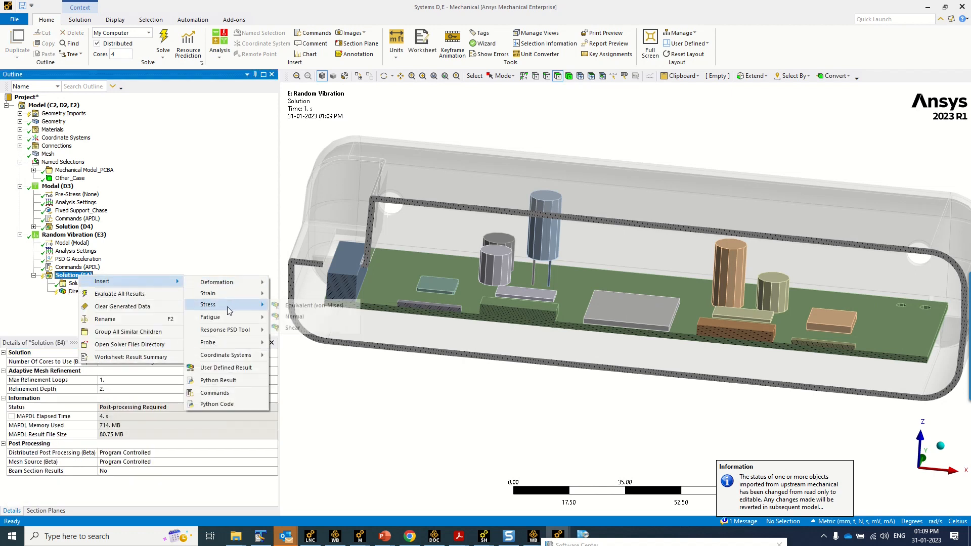
{"action": "left_click", "coordinate": [308, 305]}
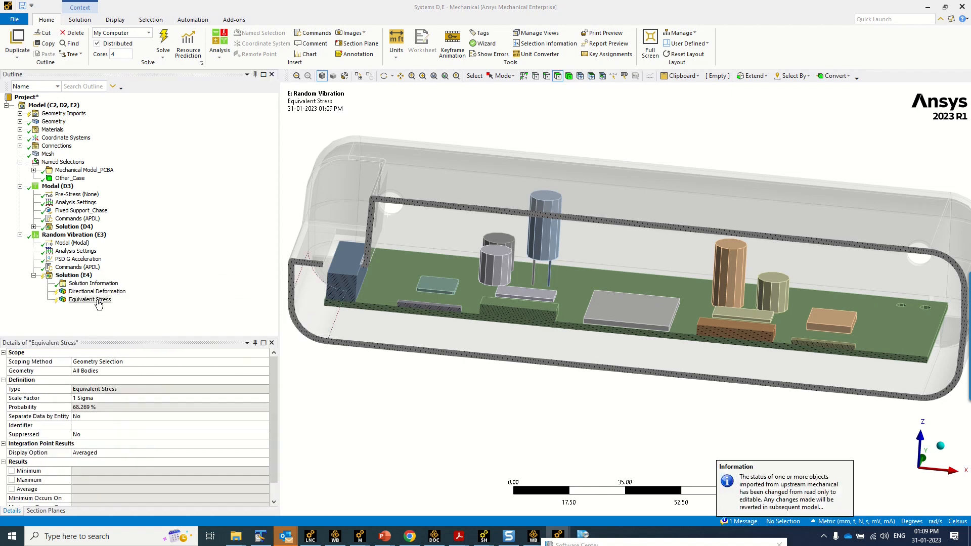
Evaluate the Random Vibration results and examine the sectioned Z Axis Directional Deformation contour
{"action": "left_click", "coordinate": [98, 292]}
{"action": "right_click", "coordinate": [98, 291]}
{"action": "left_click", "coordinate": [157, 322]}
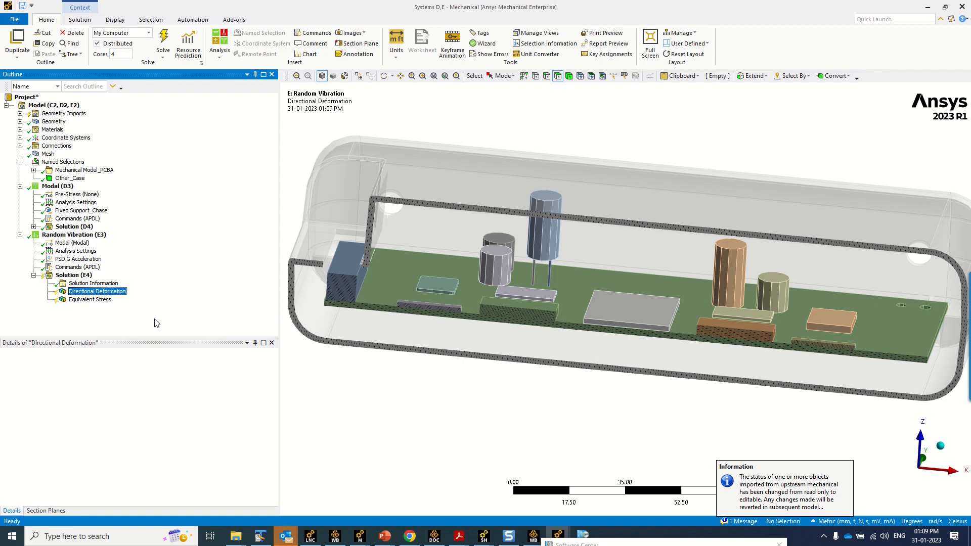
{"action": "scroll", "coordinate": [501, 305], "scroll_direction": "down", "scroll_amount": 2}
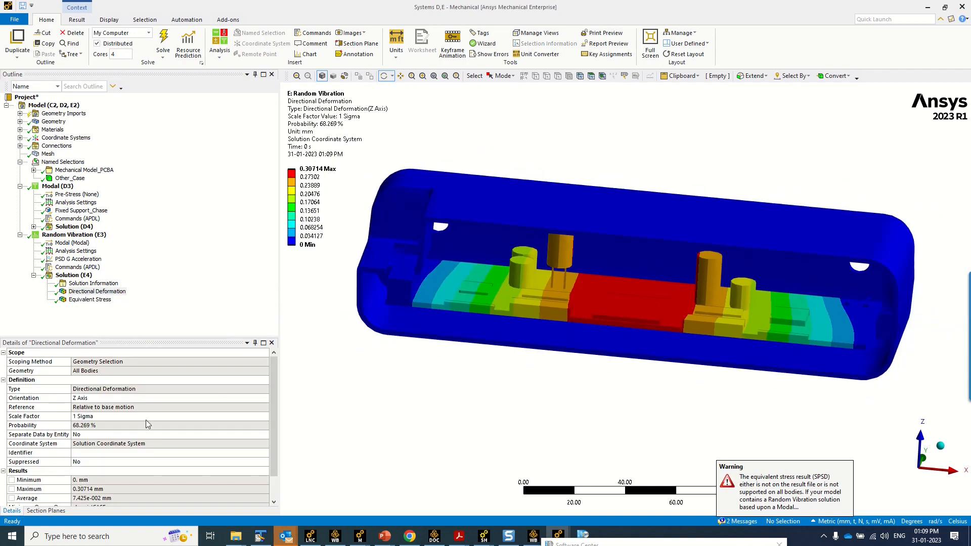
{"action": "left_click_drag", "start_coordinate": [543, 291], "coordinate": [523, 297]}
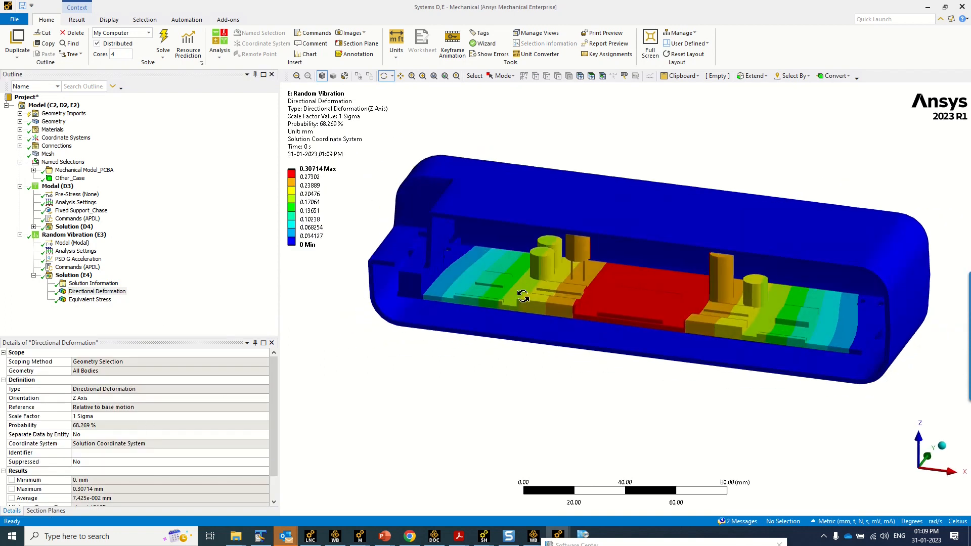
Display Equivalent Stress with Section Plane2 turned off, and review the OUTRES lines in the Random Vibration APDL commands
{"action": "left_click", "coordinate": [91, 300]}
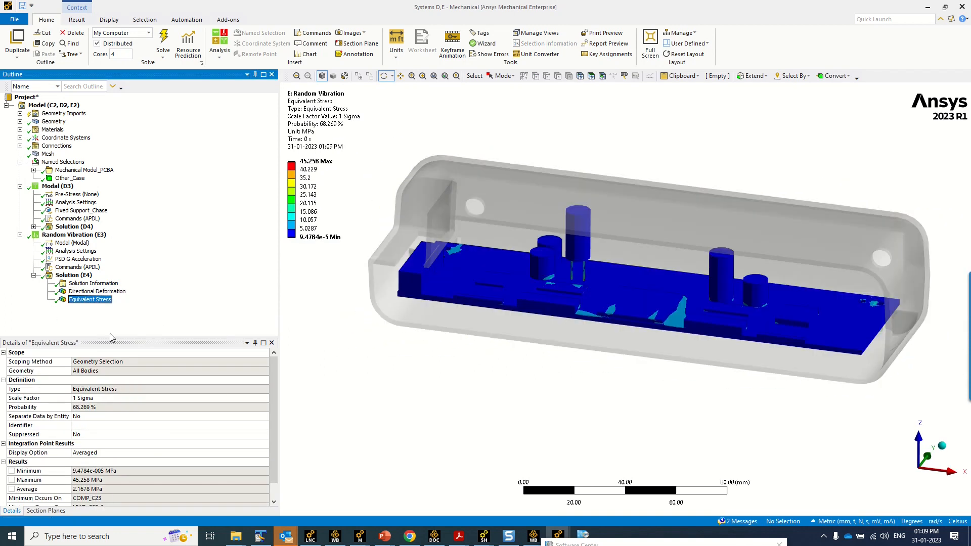
{"action": "left_click", "coordinate": [46, 511]}
{"action": "left_click", "coordinate": [6, 375]}
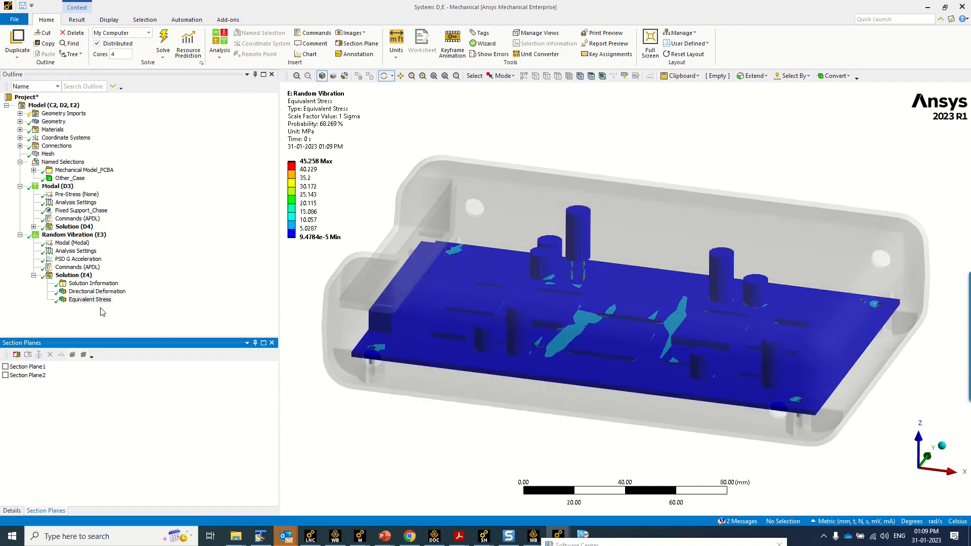
{"action": "left_click", "coordinate": [80, 268]}
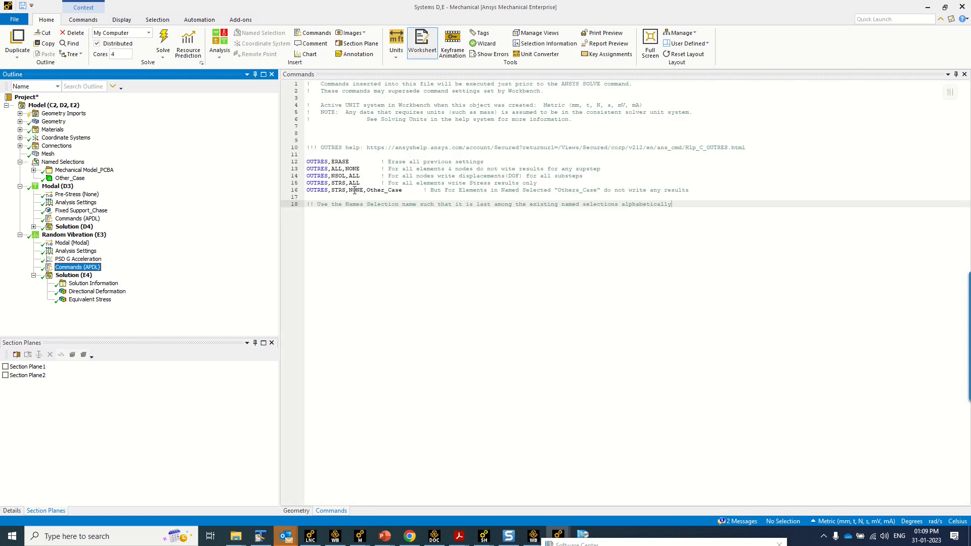
{"action": "left_click", "coordinate": [357, 190]}
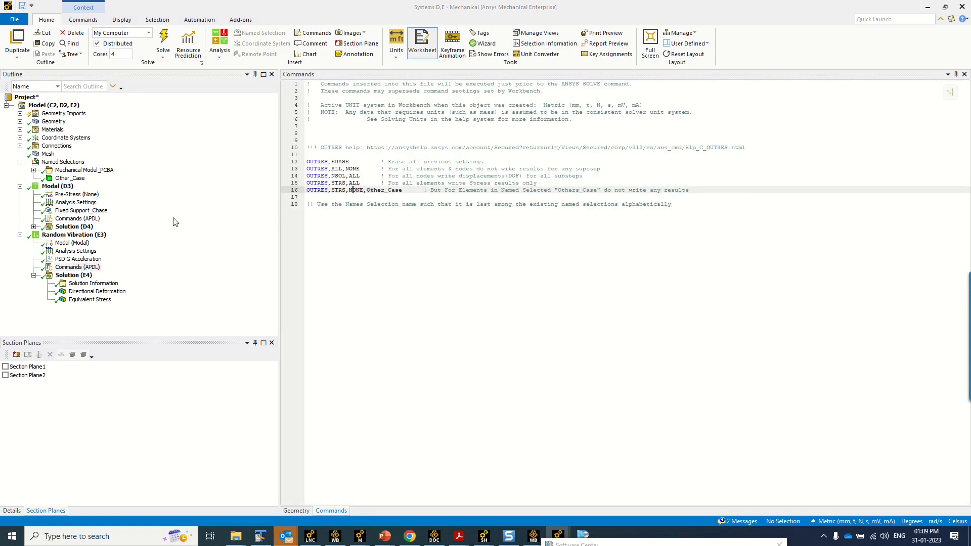
Show Directional Deformation through Section Plane2 with the uppermost adjustable contour limit lowered to 0.016381
{"action": "left_click", "coordinate": [96, 291]}
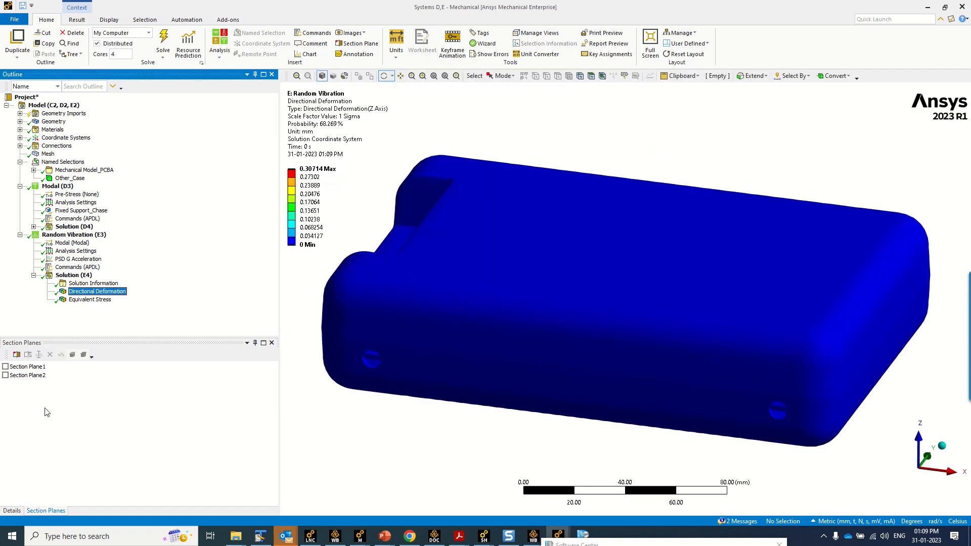
{"action": "left_click", "coordinate": [5, 375]}
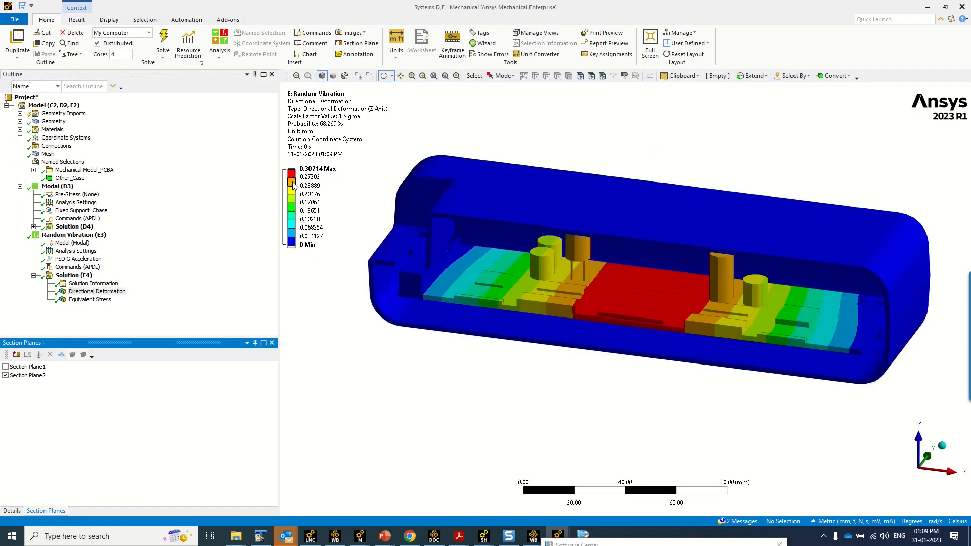
{"action": "left_click_drag", "start_coordinate": [292, 176], "coordinate": [298, 242]}
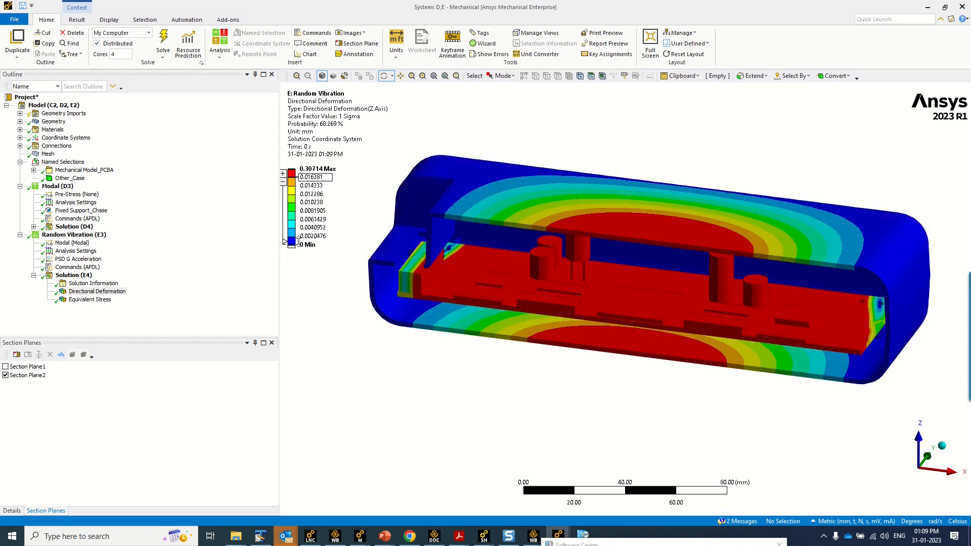
Review the OUTRES displacement line and the Other_Case stress exclusion in the Random Vibration APDL commands
{"action": "left_click_drag", "start_coordinate": [444, 369], "coordinate": [449, 353]}
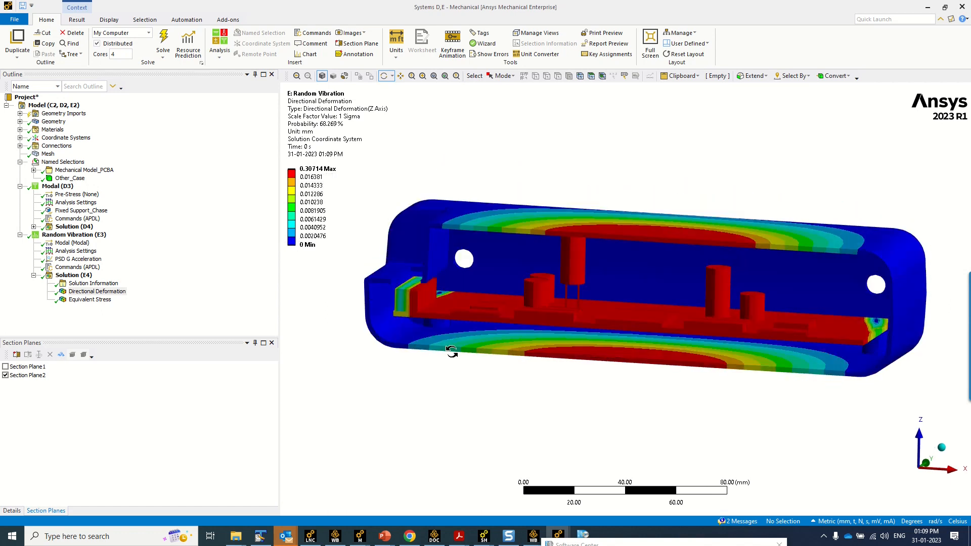
{"action": "left_click", "coordinate": [81, 267]}
{"action": "left_click", "coordinate": [336, 175]}
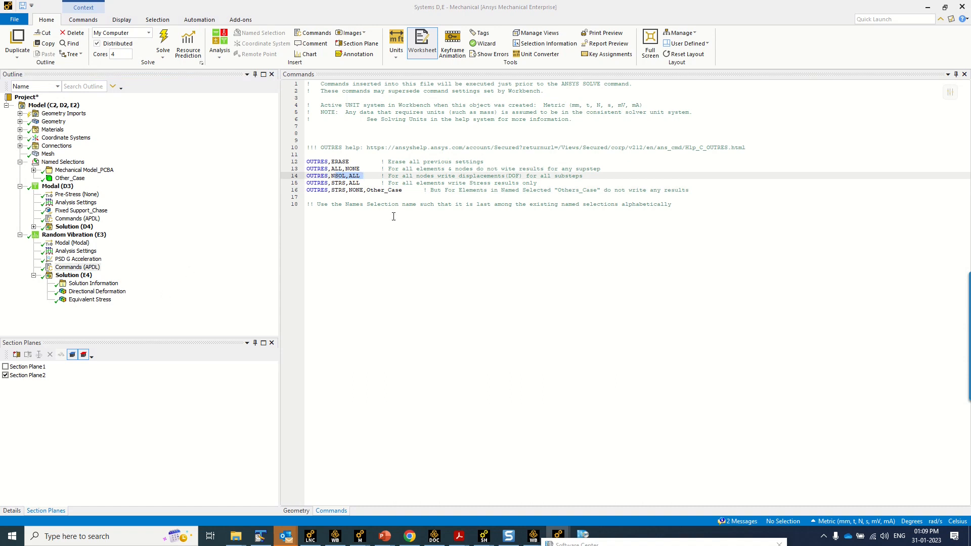
{"action": "left_click_drag", "start_coordinate": [367, 191], "coordinate": [407, 192]}
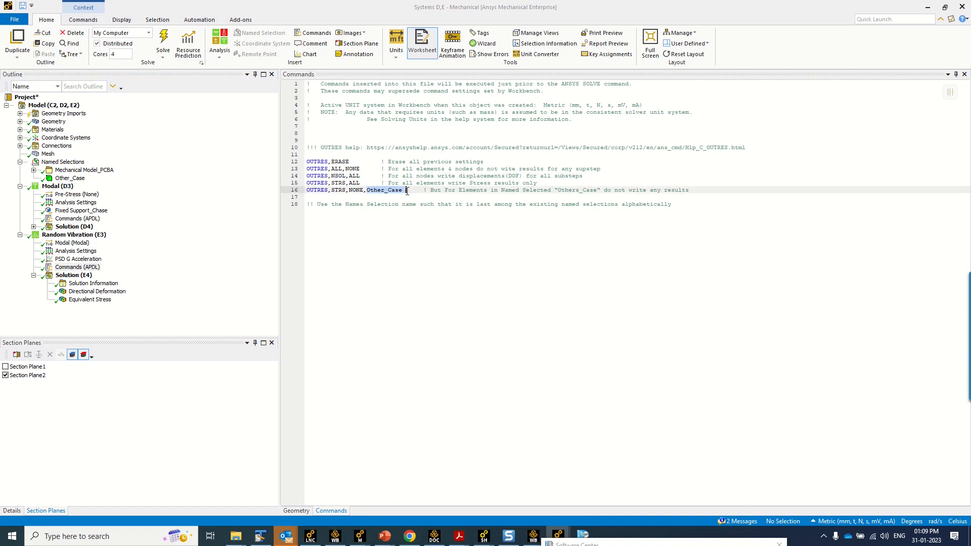
Insert a Response PSD Tool containing a Response PSD probe in the Random Vibration solution
{"action": "left_click", "coordinate": [74, 276]}
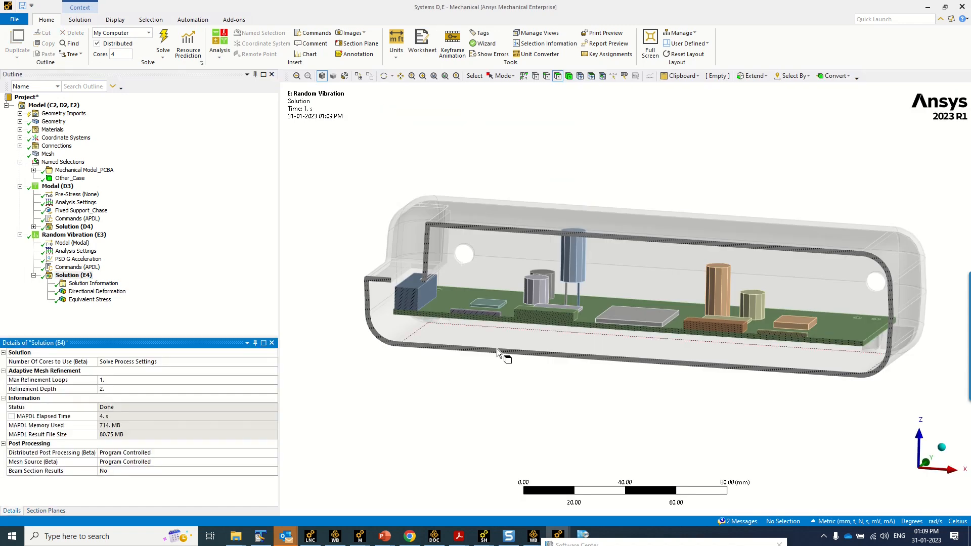
{"action": "middle_click_drag", "start_coordinate": [497, 349], "coordinate": [488, 365]}
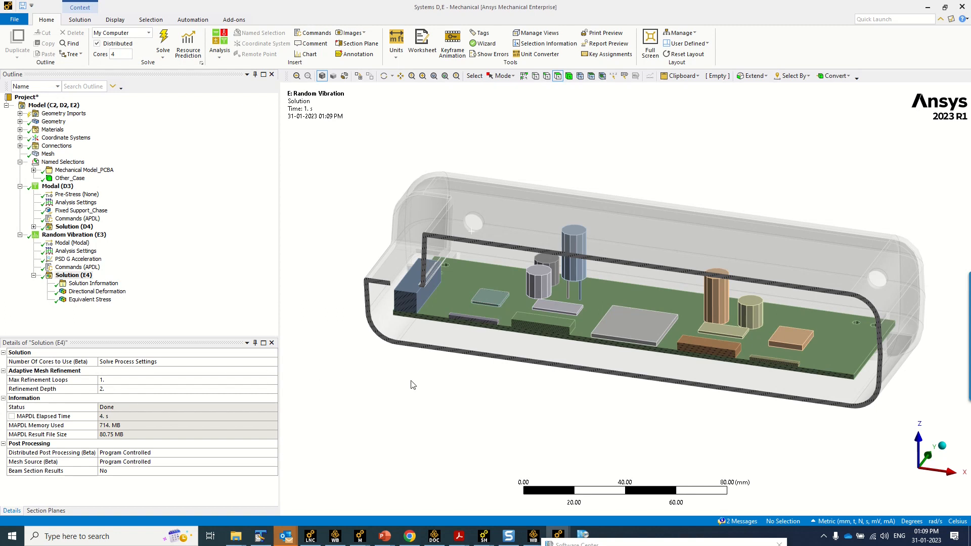
{"action": "middle_click_drag", "start_coordinate": [413, 385], "coordinate": [501, 360]}
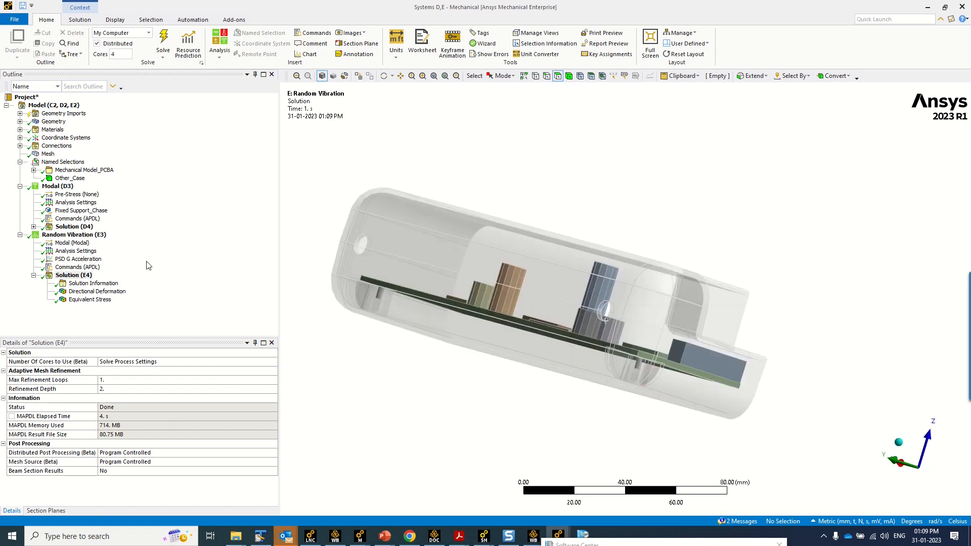
{"action": "right_click", "coordinate": [86, 278]}
{"action": "mouse_move", "coordinate": [131, 282]}
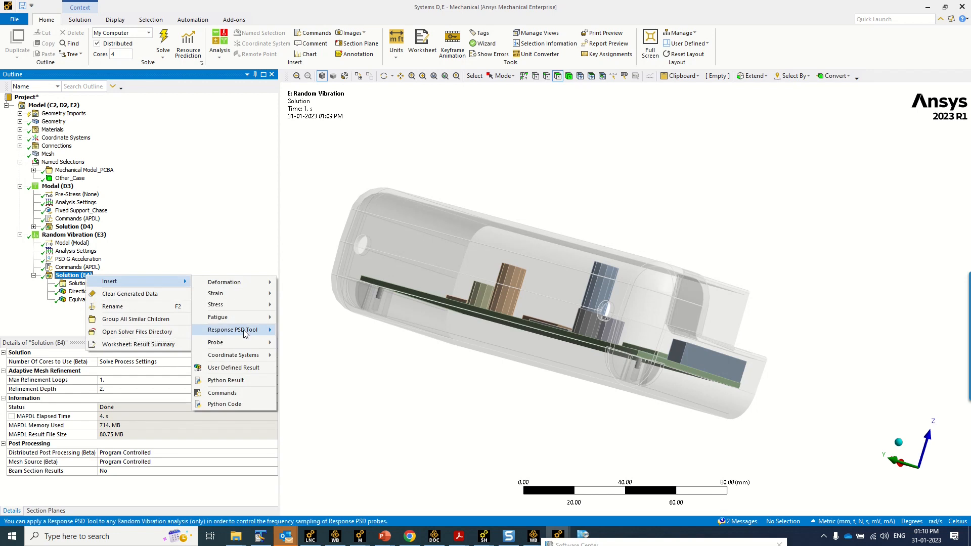
{"action": "mouse_move", "coordinate": [244, 333]}
{"action": "left_click", "coordinate": [309, 331]}
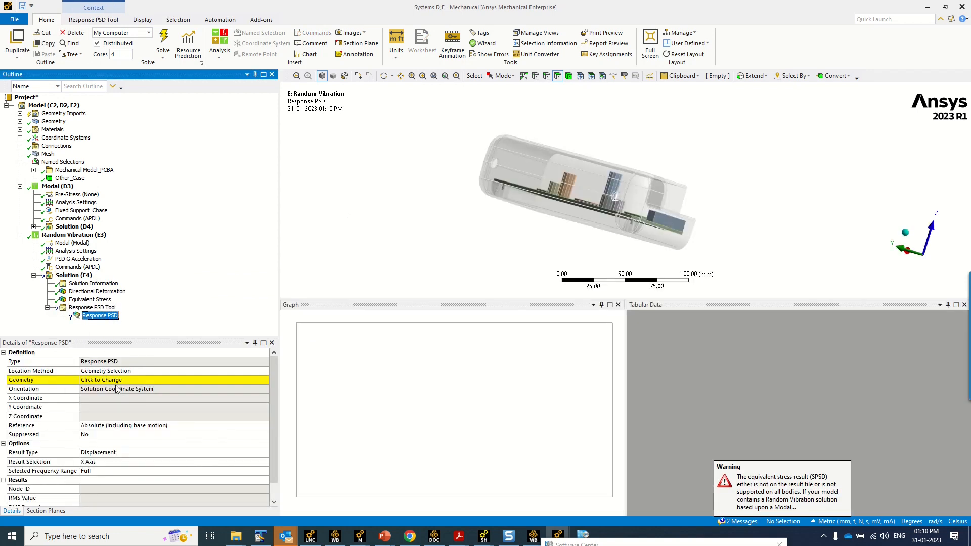
Scope the Response PSD probe to a vertex on the edge of the enclosure's mounting hole at the +X end
{"action": "left_click", "coordinate": [117, 382]}
{"action": "middle_click_drag", "start_coordinate": [544, 245], "coordinate": [584, 247]}
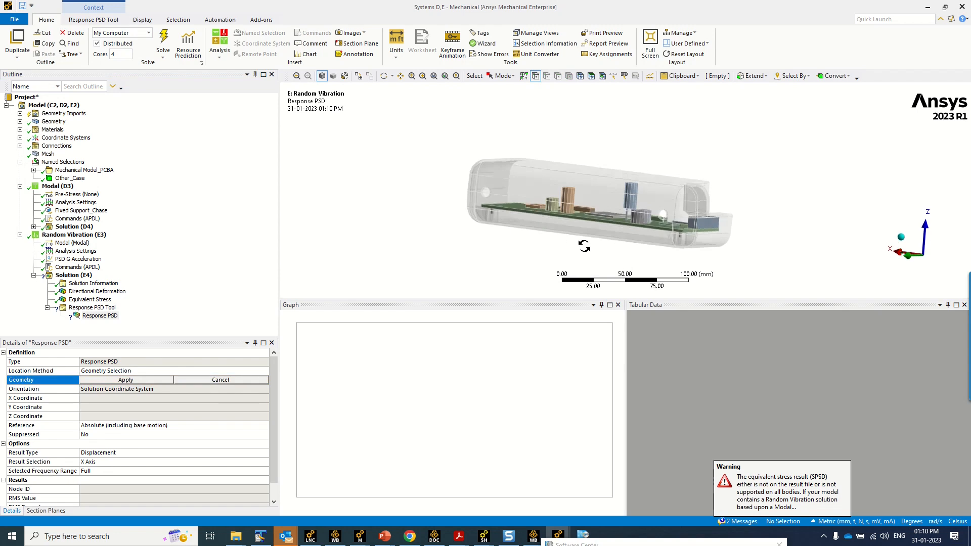
{"action": "scroll", "coordinate": [570, 180], "scroll_direction": "up", "scroll_amount": 5}
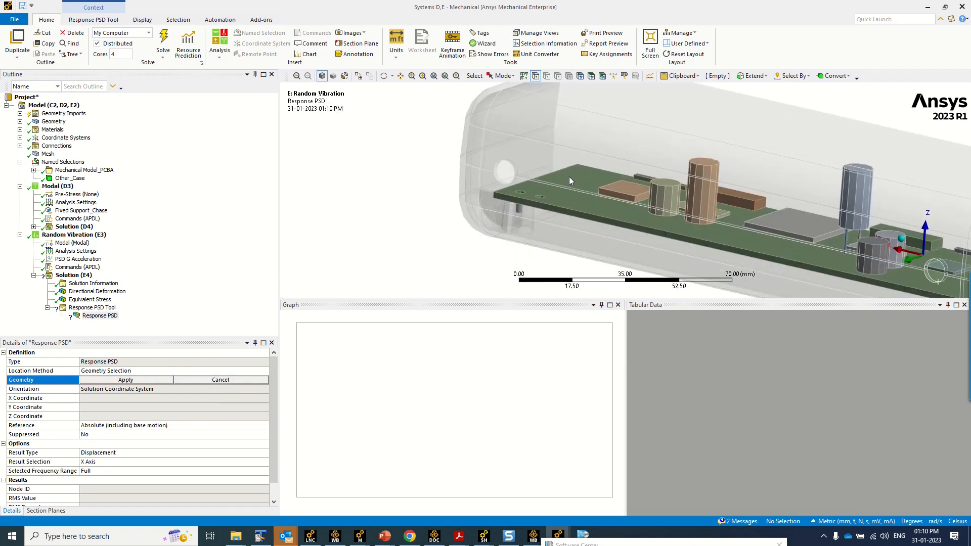
{"action": "left_click", "coordinate": [490, 175]}
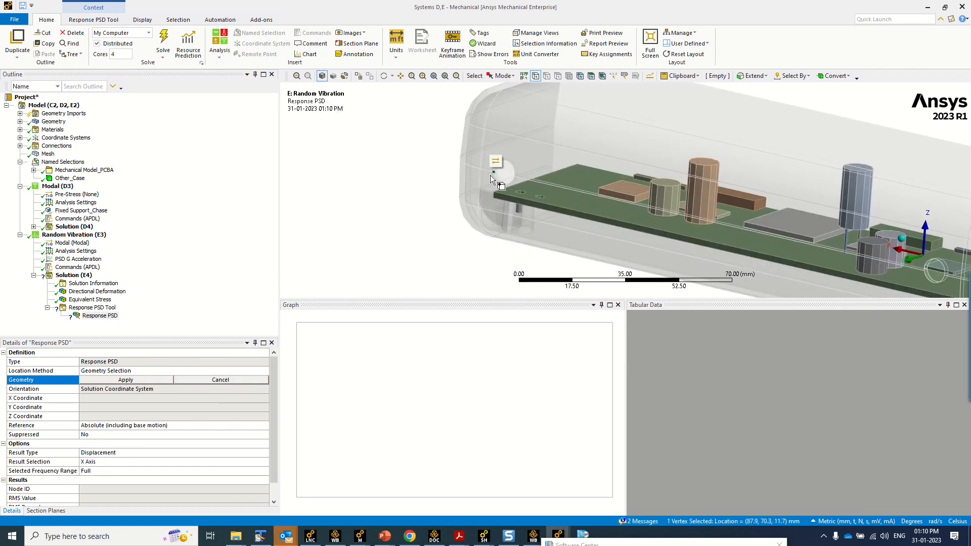
{"action": "left_click", "coordinate": [124, 382]}
Set the Response PSD probe to Acceleration along the Z Axis, with Acceleration in G set to Yes
{"action": "left_click", "coordinate": [143, 426]}
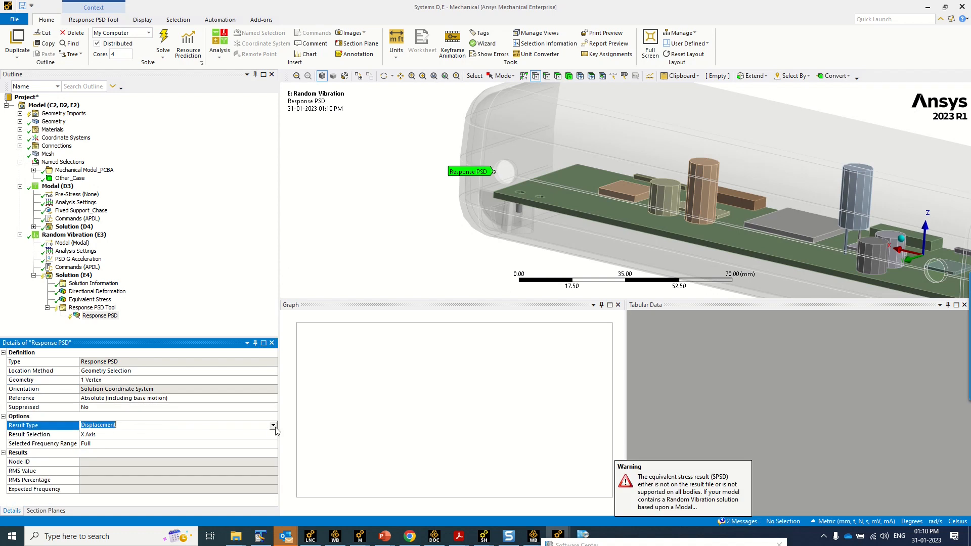
{"action": "left_click", "coordinate": [273, 426]}
{"action": "left_click", "coordinate": [237, 450]}
{"action": "left_click", "coordinate": [173, 435]}
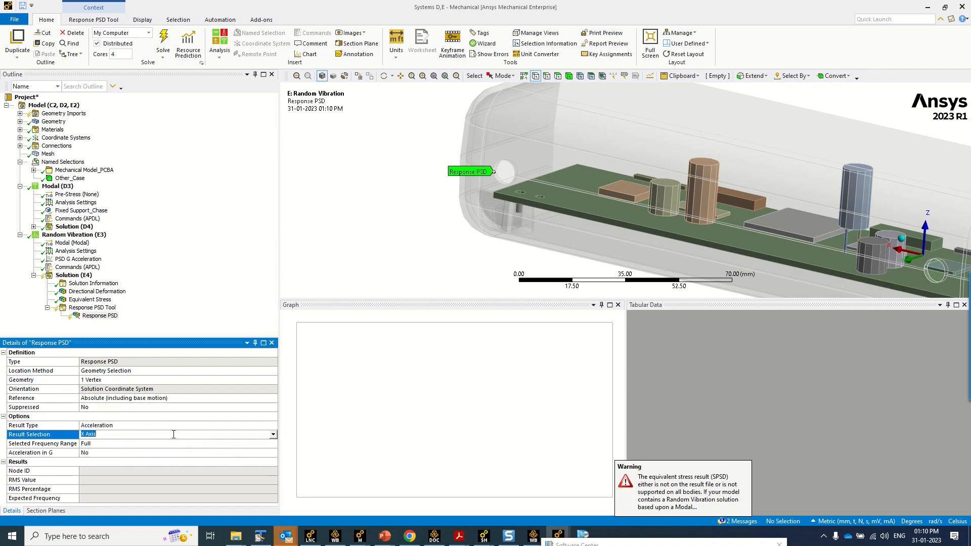
{"action": "left_click", "coordinate": [273, 434]}
{"action": "left_click", "coordinate": [239, 460]}
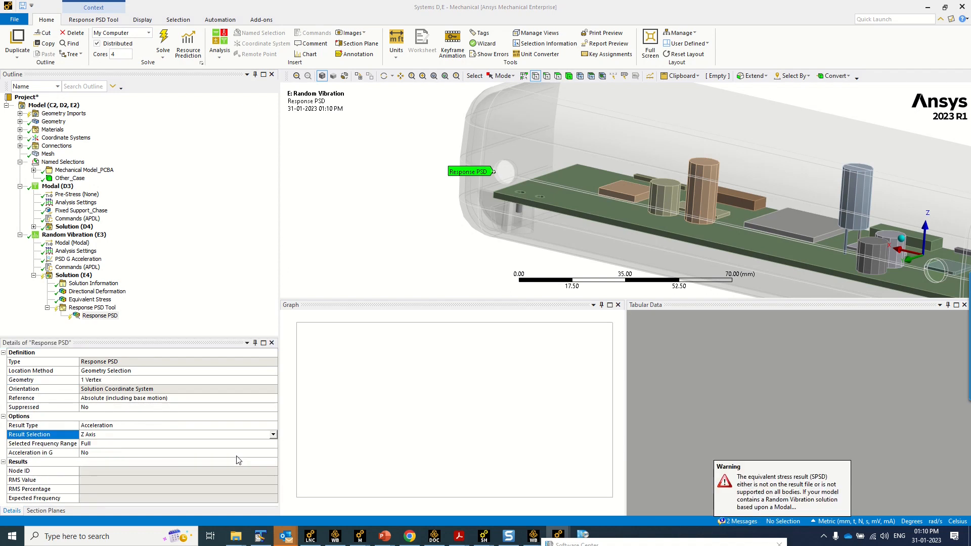
{"action": "left_click", "coordinate": [176, 453]}
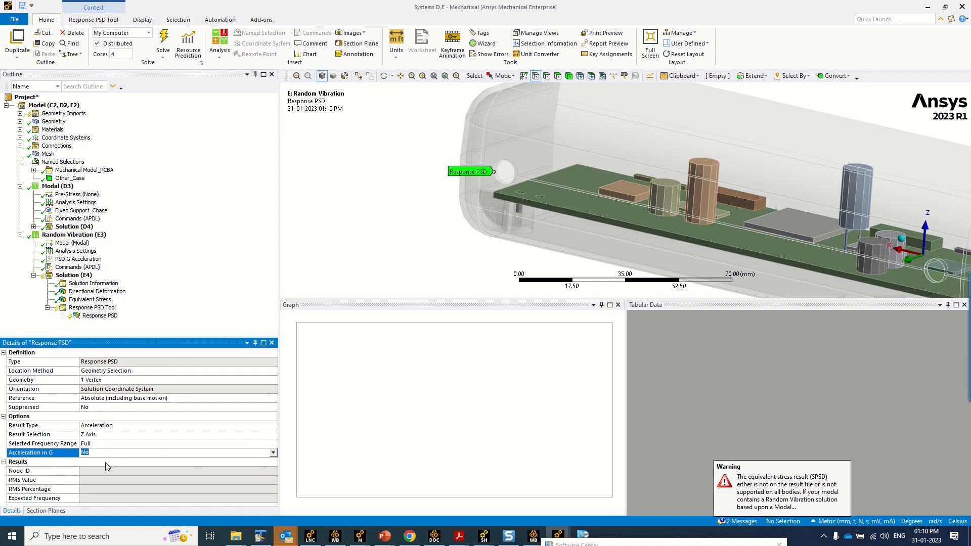
{"action": "left_click", "coordinate": [274, 453]}
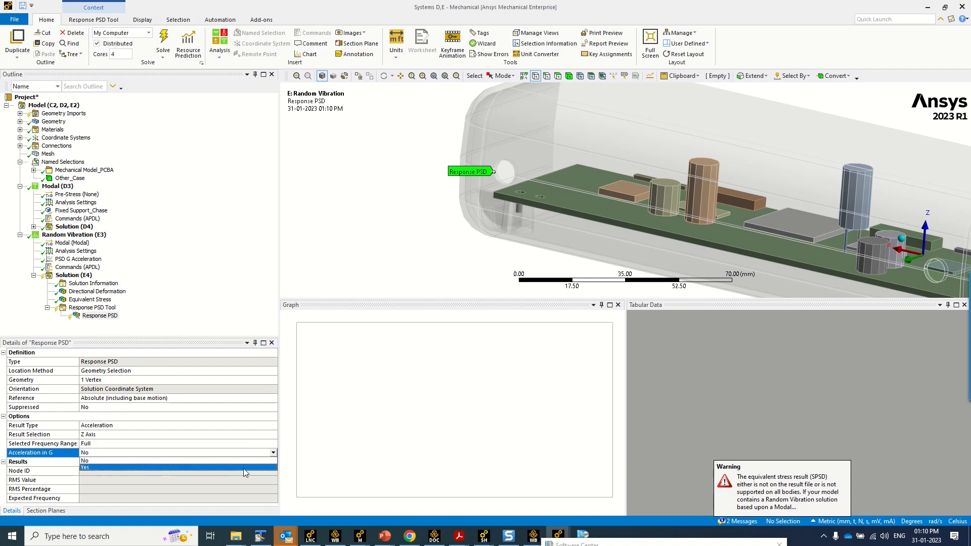
{"action": "left_click", "coordinate": [245, 468]}
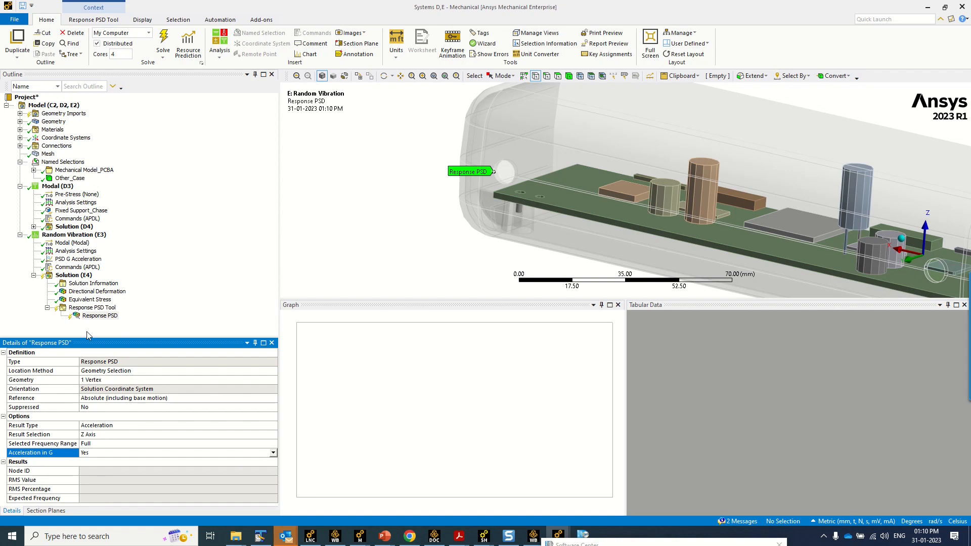
Retrieve the Response PSD result and rename the probe Response PSD_I/P
{"action": "right_click", "coordinate": [102, 316]}
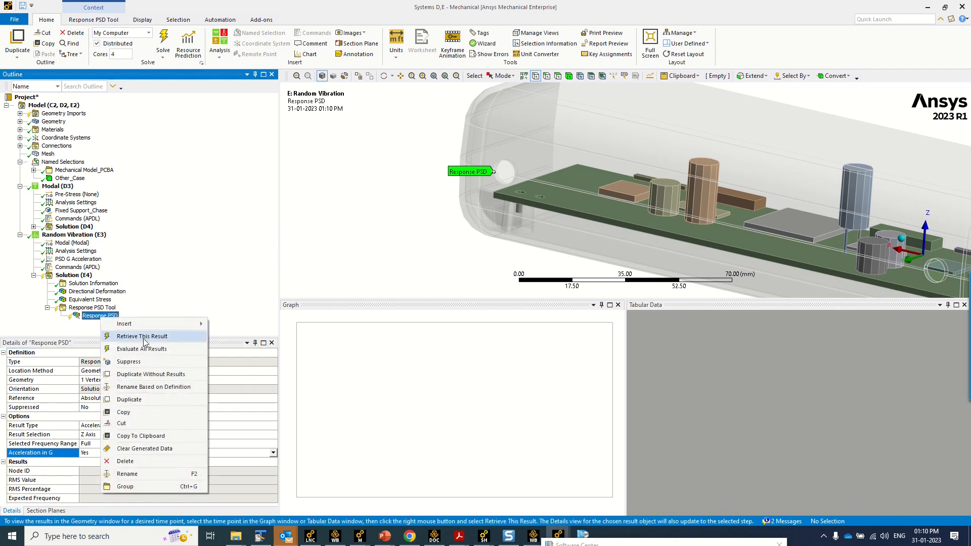
{"action": "left_click", "coordinate": [144, 337]}
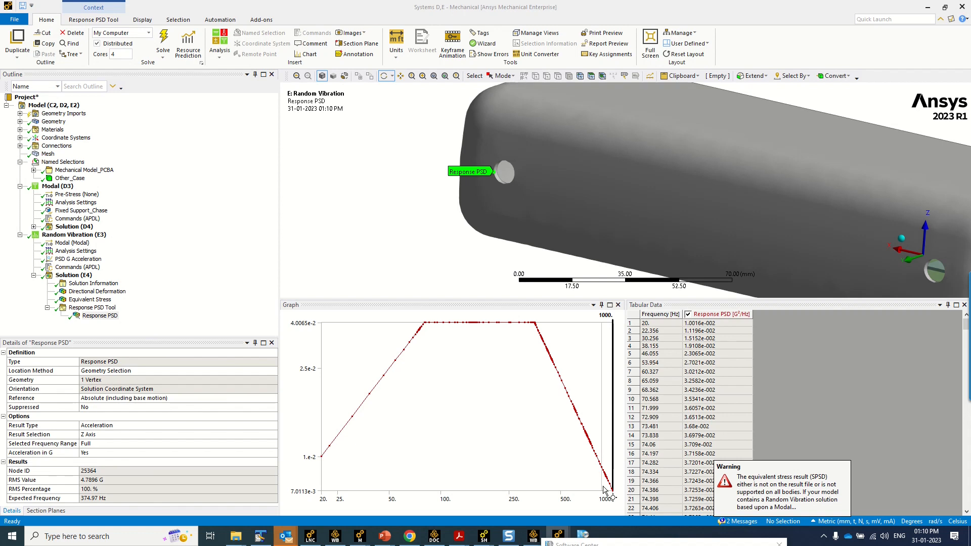
{"action": "right_click", "coordinate": [101, 316]}
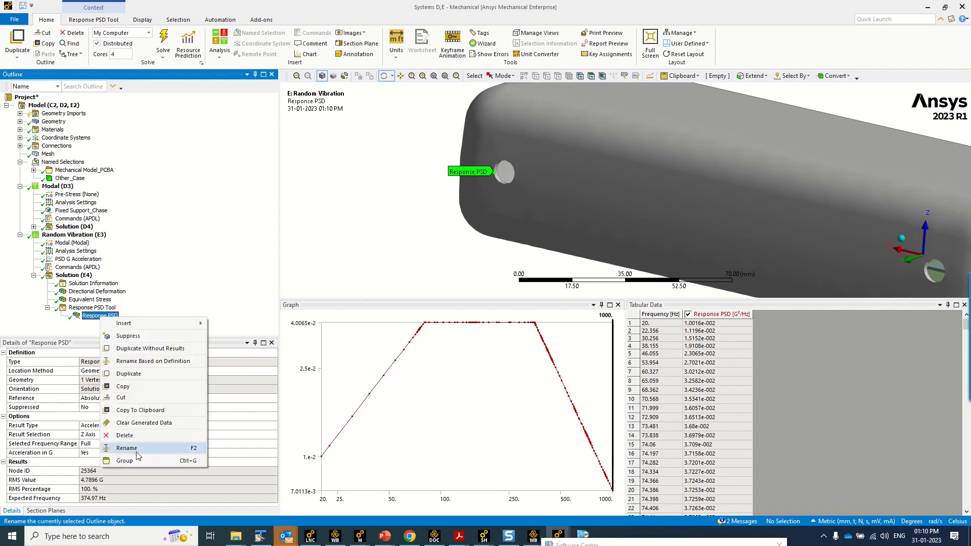
{"action": "left_click", "coordinate": [137, 452]}
{"action": "left_click", "coordinate": [118, 319]}
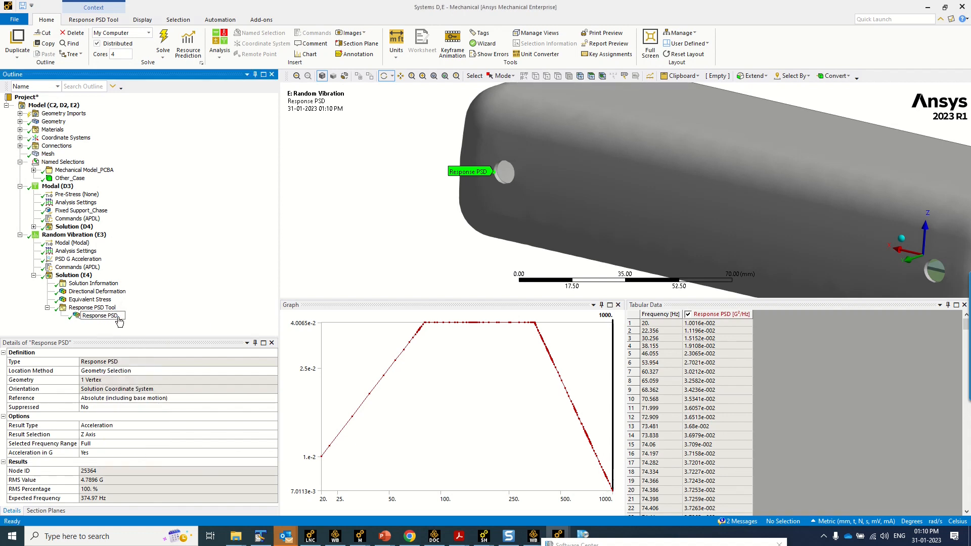
{"action": "type", "text": "_I/P"}
{"action": "key", "text": "Return"}
Duplicate the Response PSD_I/P probe without results to make two additional probes
{"action": "left_click_drag", "start_coordinate": [337, 253], "coordinate": [155, 190]}
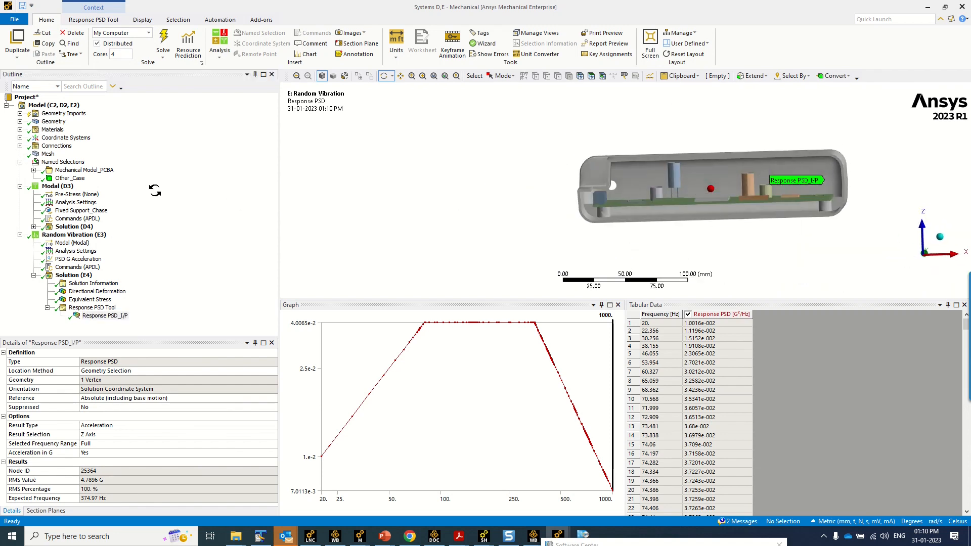
{"action": "right_click", "coordinate": [104, 316]}
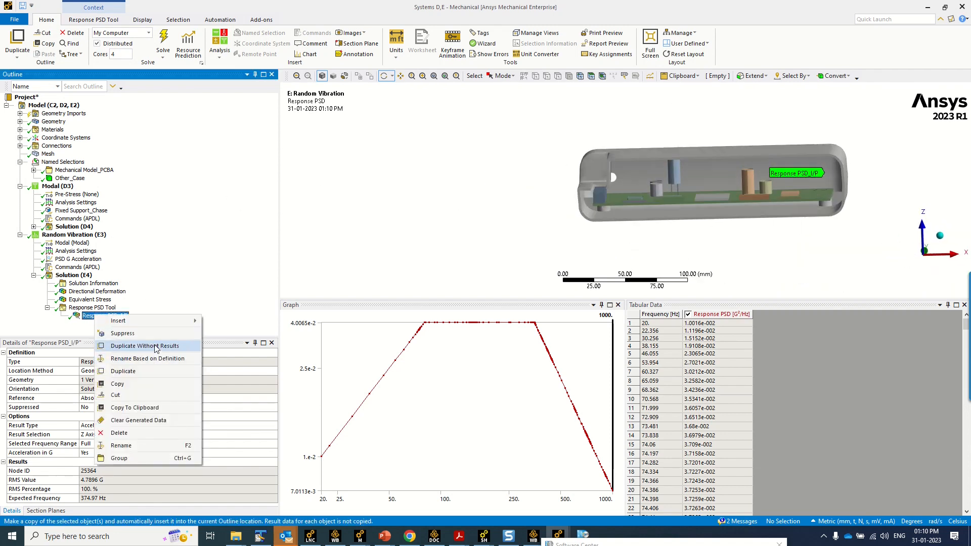
{"action": "left_click", "coordinate": [149, 348]}
{"action": "right_click", "coordinate": [113, 325]}
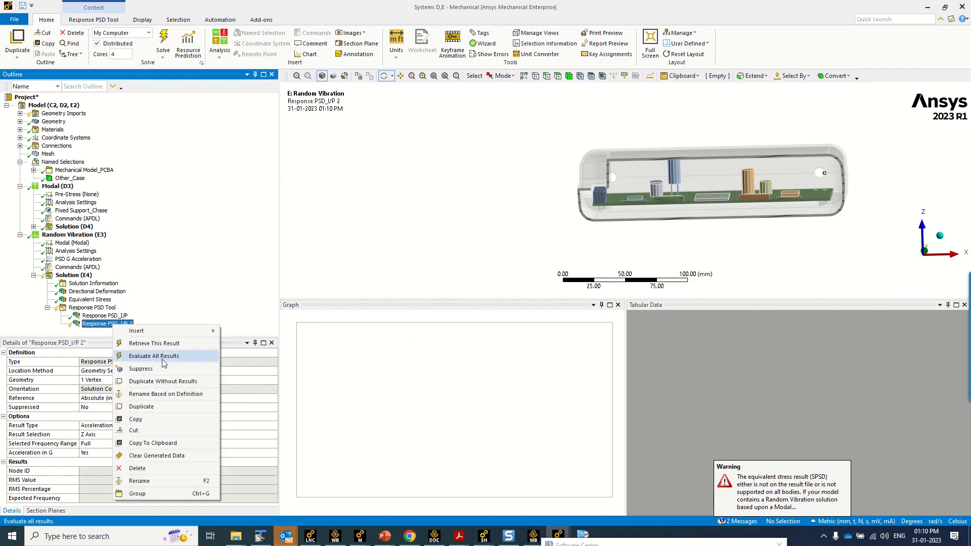
{"action": "left_click", "coordinate": [157, 382]}
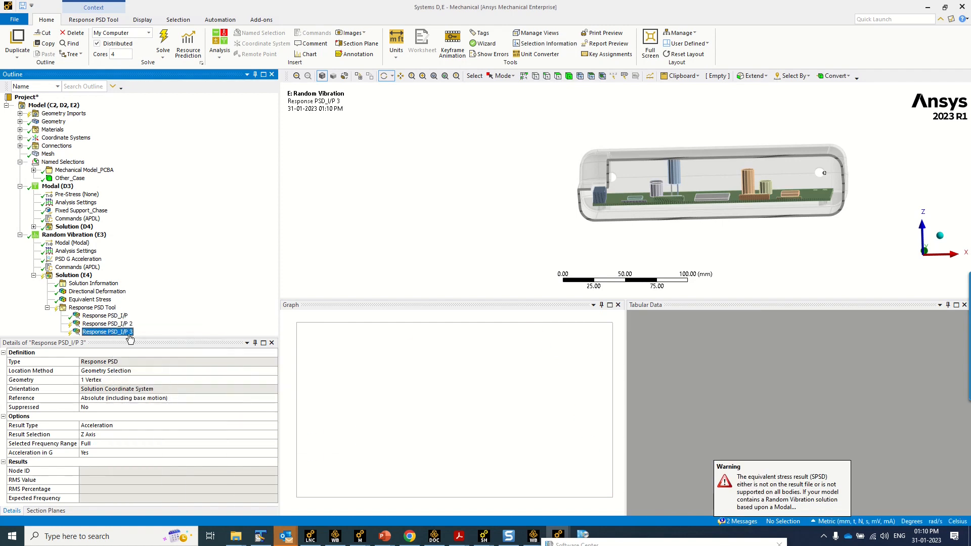
Rescope the Response PSD_I/P 2 probe to a vertex on top of the tall blue cylindrical component
{"action": "left_click", "coordinate": [108, 324]}
{"action": "left_click", "coordinate": [129, 380]}
{"action": "scroll", "coordinate": [671, 196], "scroll_direction": "up", "scroll_amount": 2}
{"action": "scroll", "coordinate": [606, 212], "scroll_direction": "up", "scroll_amount": 4}
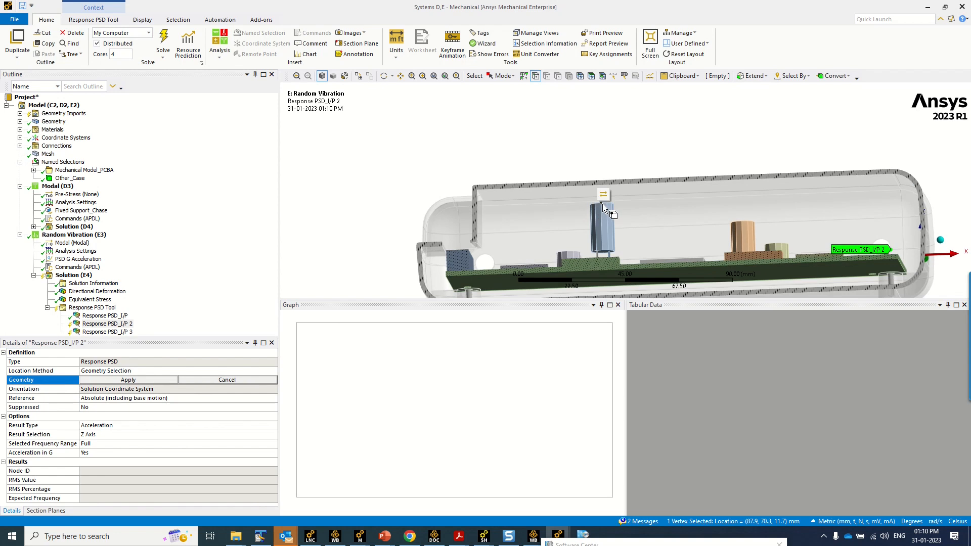
{"action": "left_click", "coordinate": [602, 202]}
{"action": "left_click", "coordinate": [151, 380]}
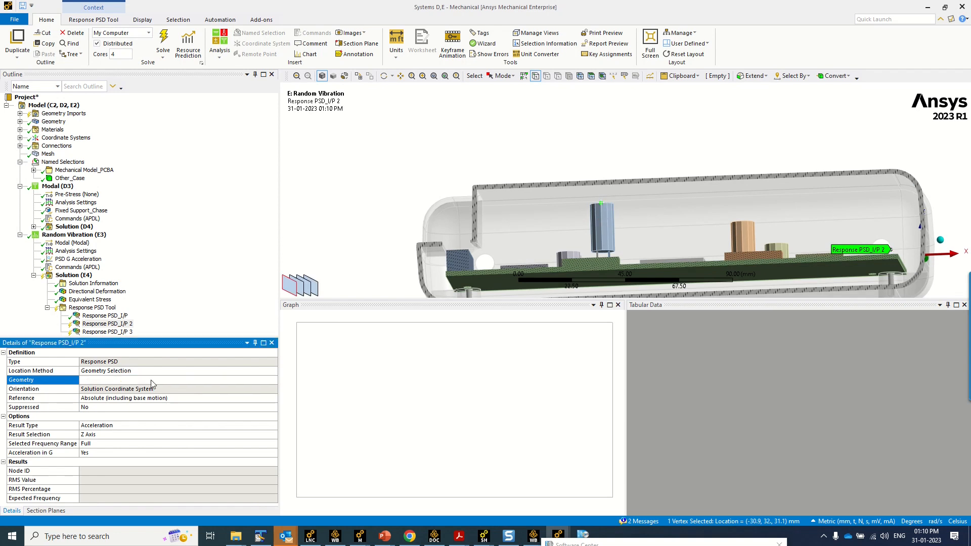
Open the name of the Response PSD_I/P 2 probe for editing
{"action": "right_click", "coordinate": [124, 325]}
{"action": "left_click", "coordinate": [155, 483]}
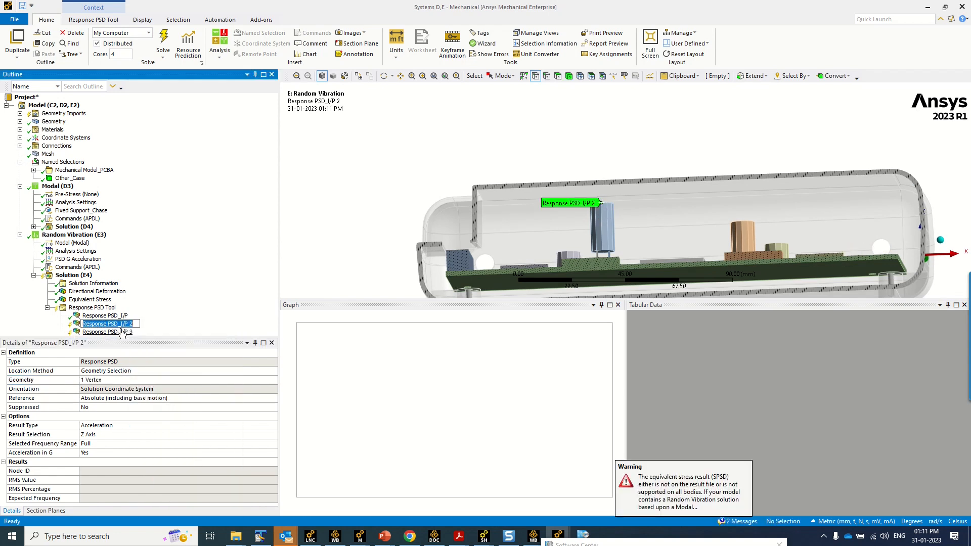
Rename the second response PSD result as Response PSD_C23
{"action": "left_click_drag", "start_coordinate": [122, 325], "coordinate": [150, 327]}
{"action": "key", "text": "BackSpace"}
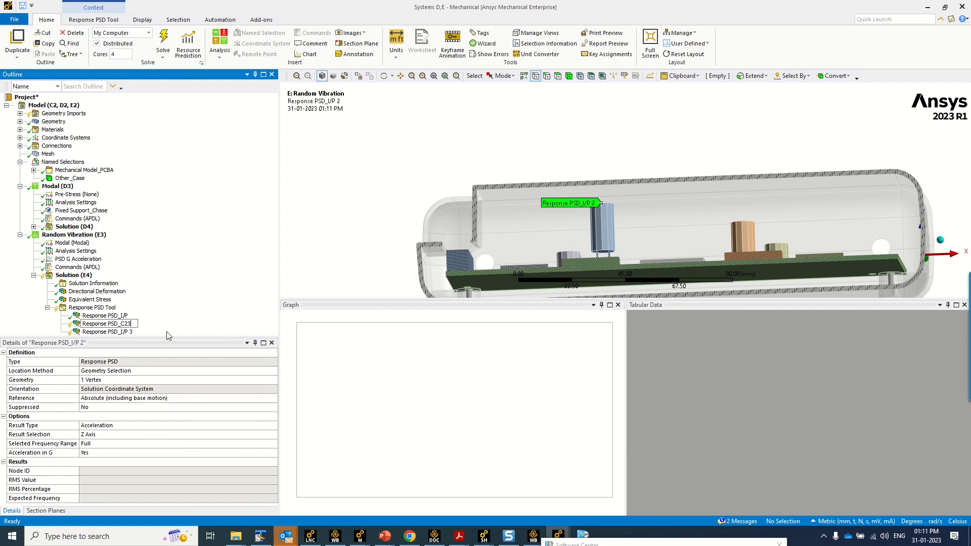
{"action": "key", "text": "Return"}
Section the model with Section Plane1 only and rescope the third response PSD result to the front-left corner vertex of the large blue chip
{"action": "left_click", "coordinate": [113, 334]}
{"action": "middle_click_drag", "start_coordinate": [582, 218], "coordinate": [524, 111]}
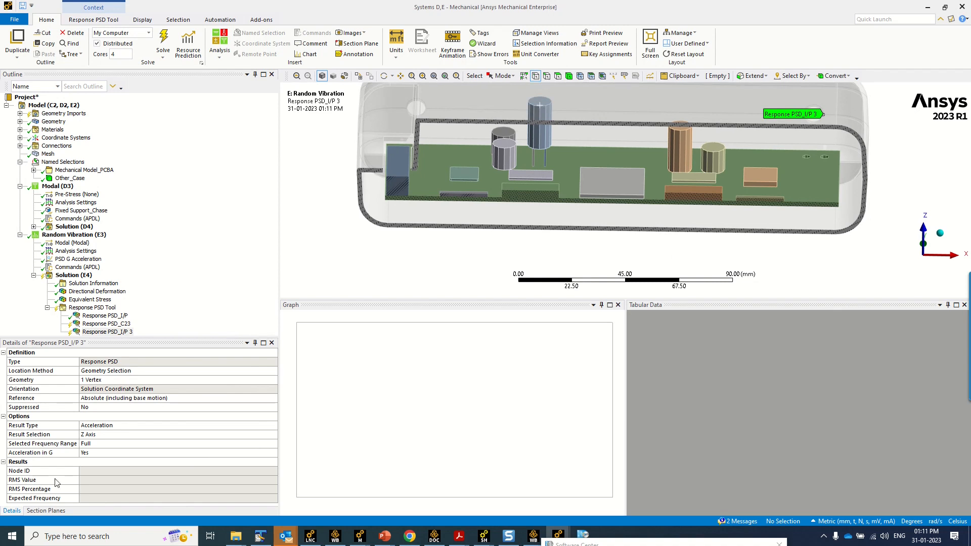
{"action": "left_click", "coordinate": [48, 511]}
{"action": "left_click", "coordinate": [6, 375]}
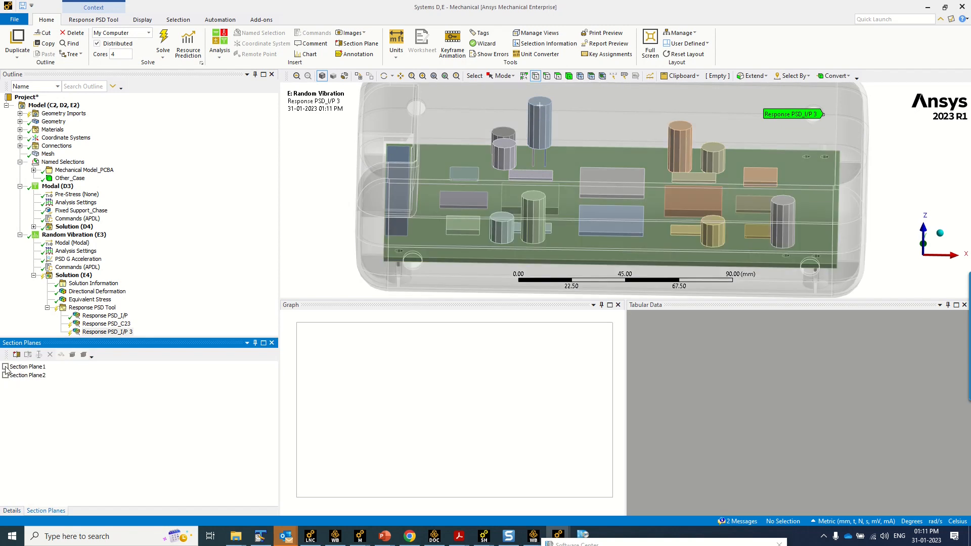
{"action": "left_click", "coordinate": [5, 367]}
{"action": "middle_click_drag", "start_coordinate": [558, 235], "coordinate": [566, 245]}
{"action": "left_click", "coordinate": [579, 168]}
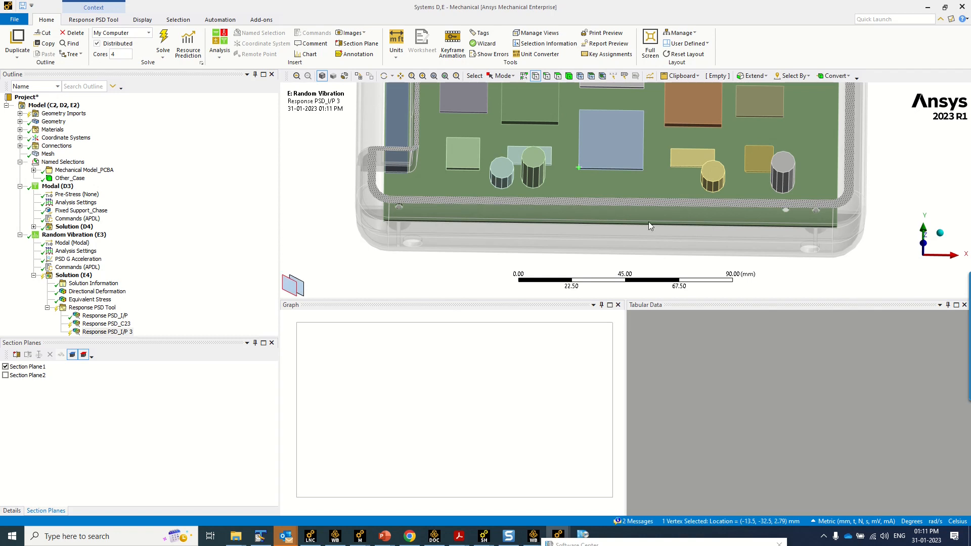
{"action": "left_click", "coordinate": [12, 511]}
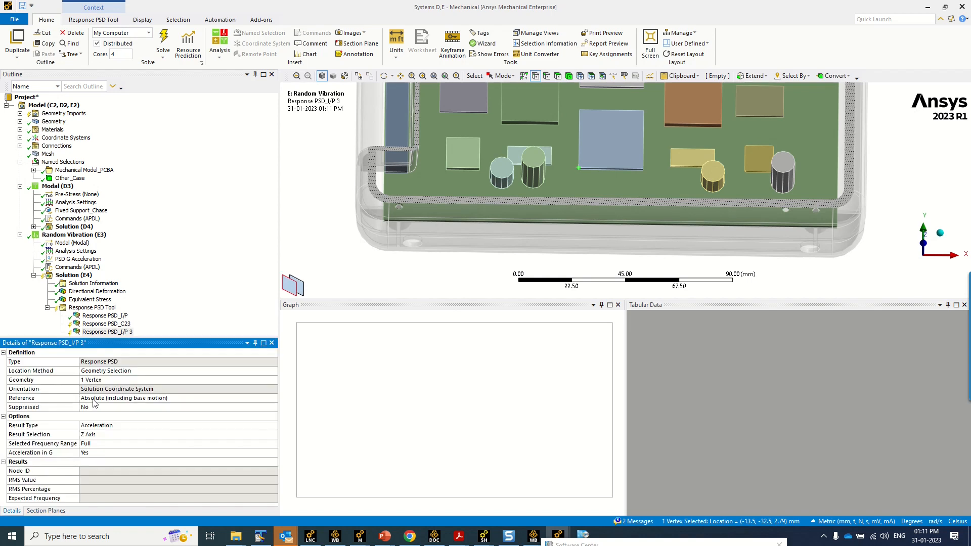
{"action": "left_click", "coordinate": [98, 383]}
Rename the third response PSD result as Response PSD_U10
{"action": "right_click", "coordinate": [101, 332]}
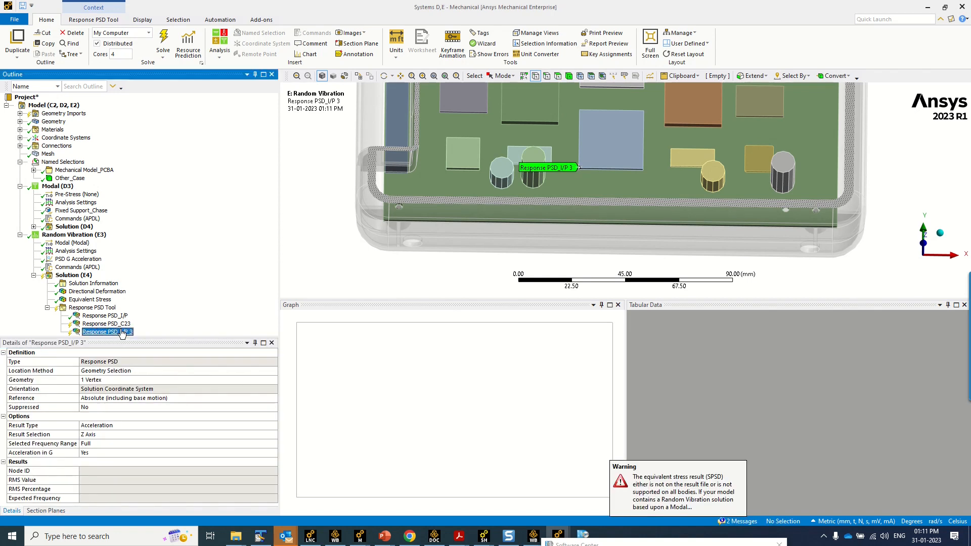
{"action": "left_click", "coordinate": [156, 484]}
{"action": "left_click_drag", "start_coordinate": [120, 334], "coordinate": [145, 337]}
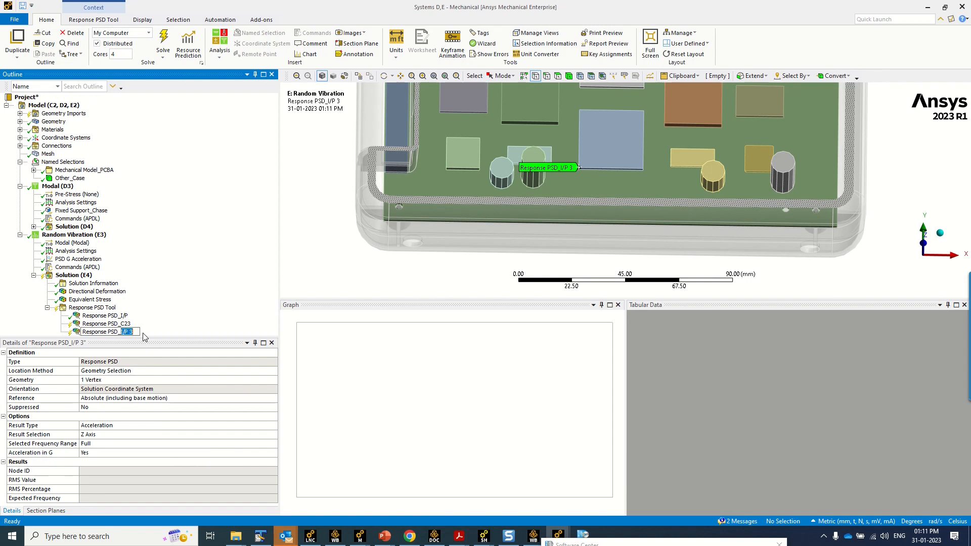
{"action": "type", "text": "U40"}
{"action": "left_click", "coordinate": [144, 292]}
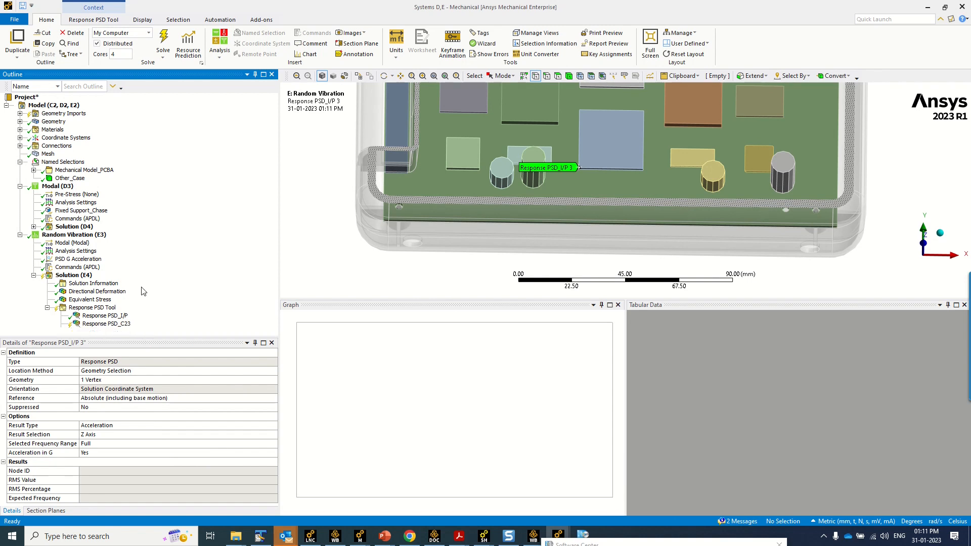
Evaluate all results and display the Response PSD_U10 curve
{"action": "right_click", "coordinate": [124, 325]}
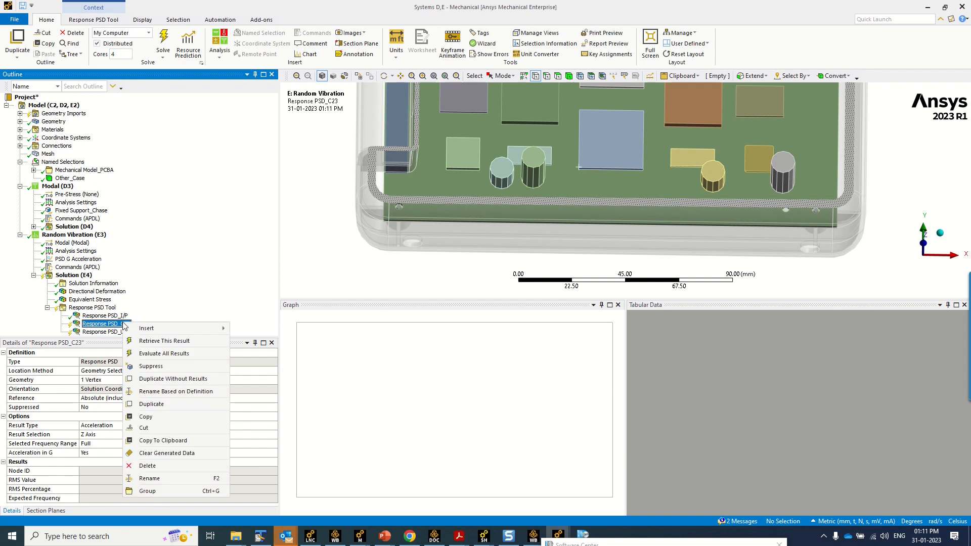
{"action": "left_click", "coordinate": [168, 357]}
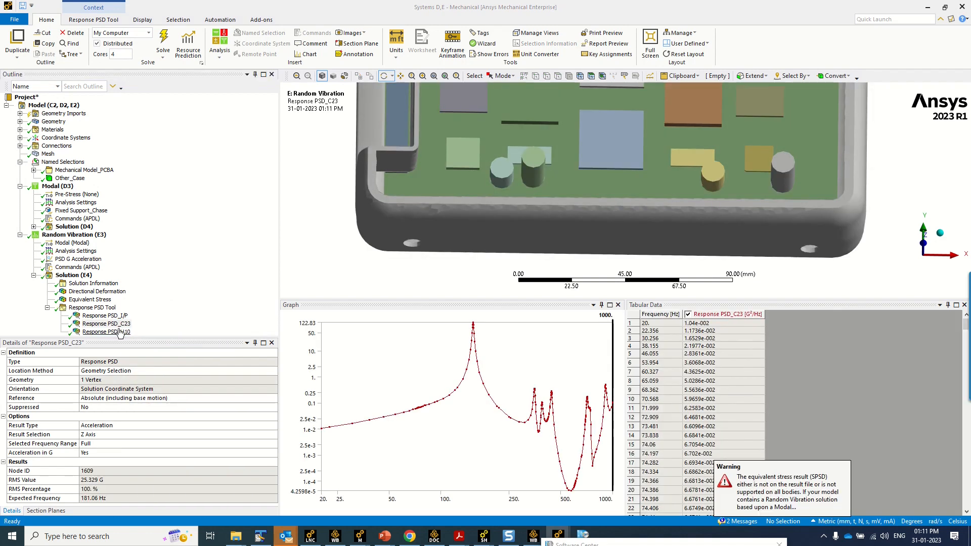
{"action": "left_click", "coordinate": [120, 332]}
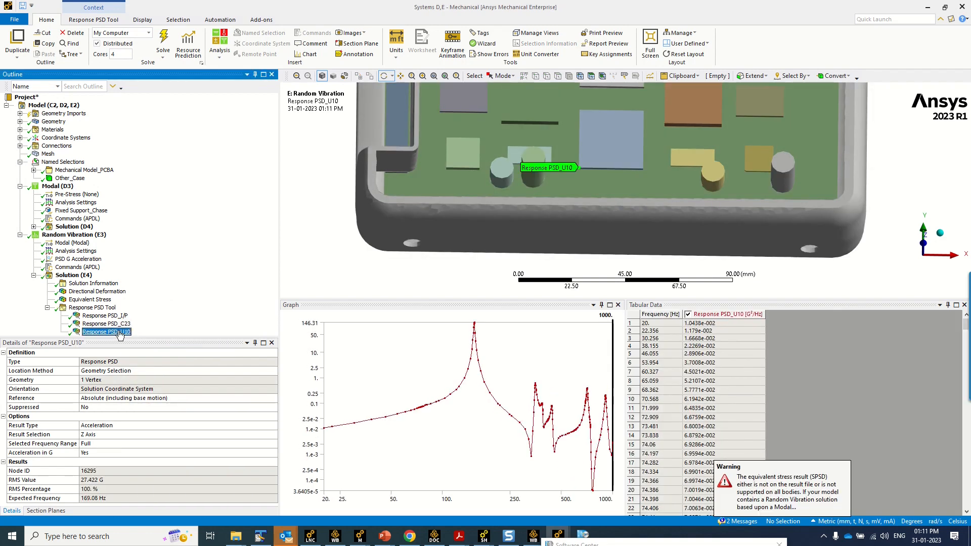
Create a chart from the Response PSD_I/P, Response PSD_C23 and Response PSD_U10 results
{"action": "left_click", "coordinate": [119, 317], "text": "shift"}
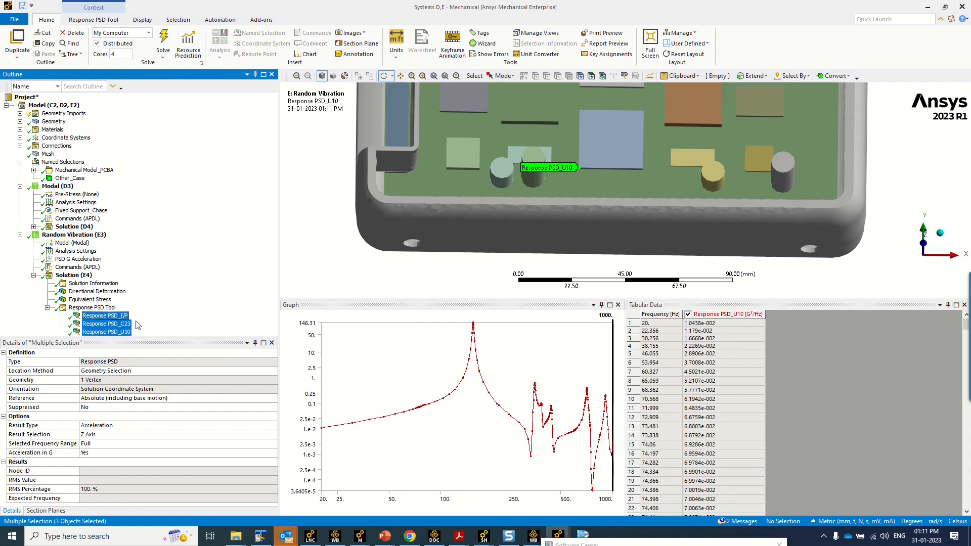
{"action": "left_click_drag", "start_coordinate": [143, 337], "coordinate": [143, 382]}
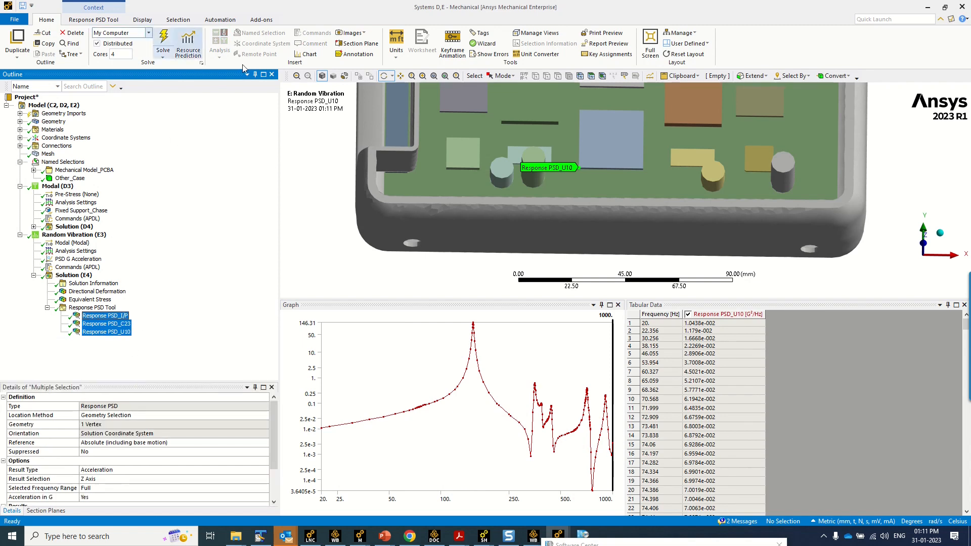
{"action": "left_click", "coordinate": [309, 54]}
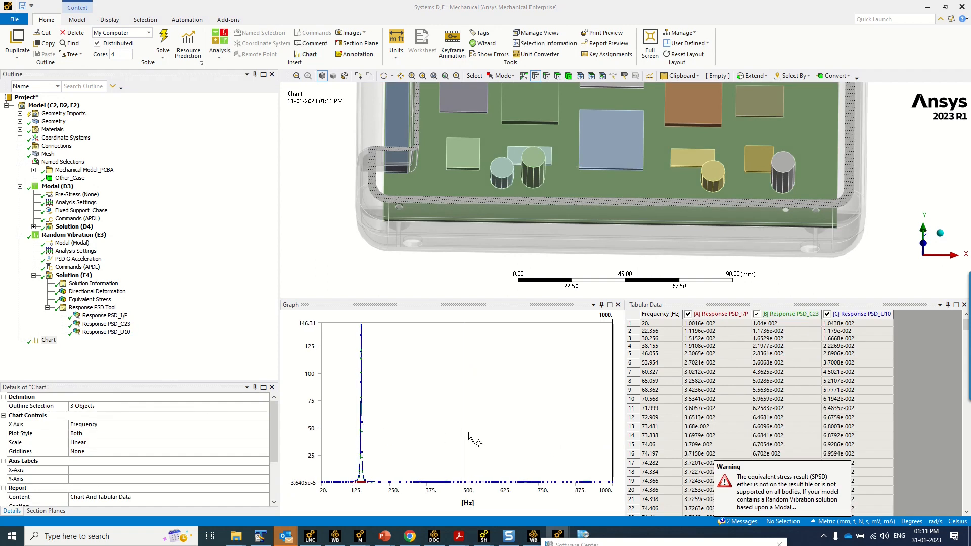
Set the chart's scale to Log-Log and show the legend on the graph
{"action": "left_click", "coordinate": [163, 444]}
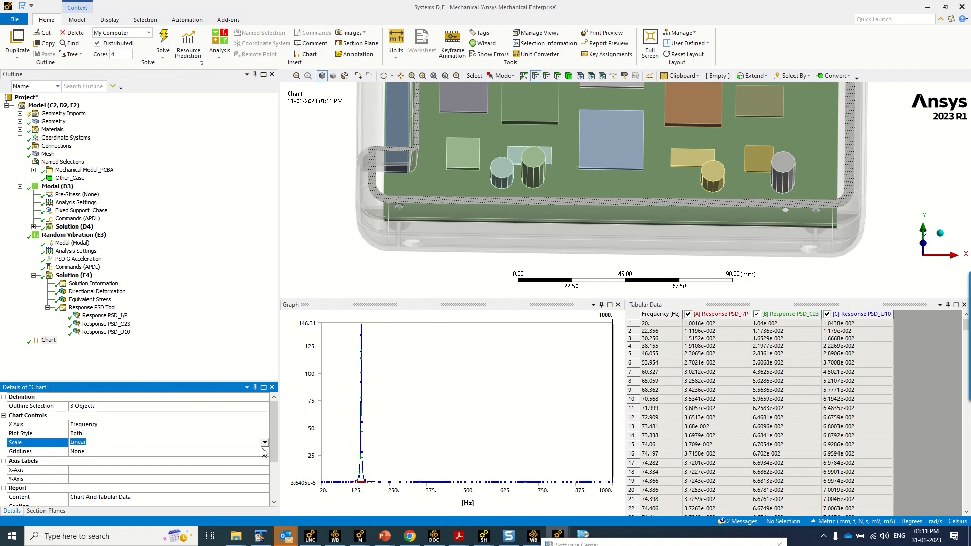
{"action": "left_click", "coordinate": [266, 443]}
{"action": "left_click", "coordinate": [241, 472]}
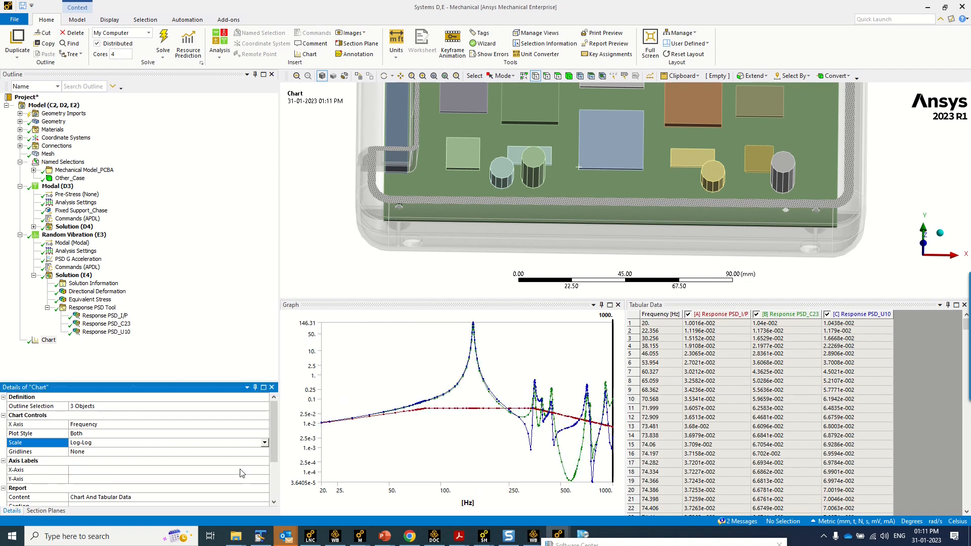
{"action": "right_click", "coordinate": [364, 368]}
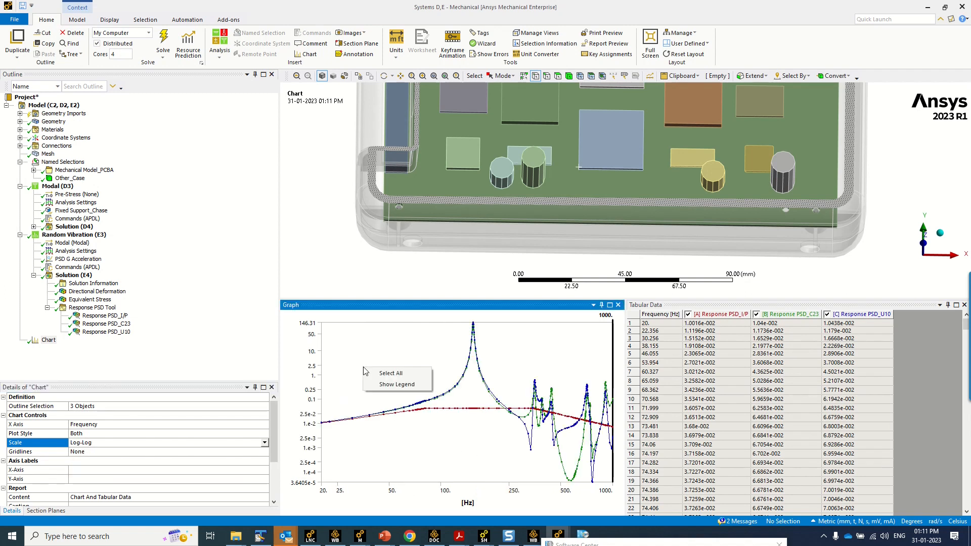
{"action": "left_click", "coordinate": [414, 392]}
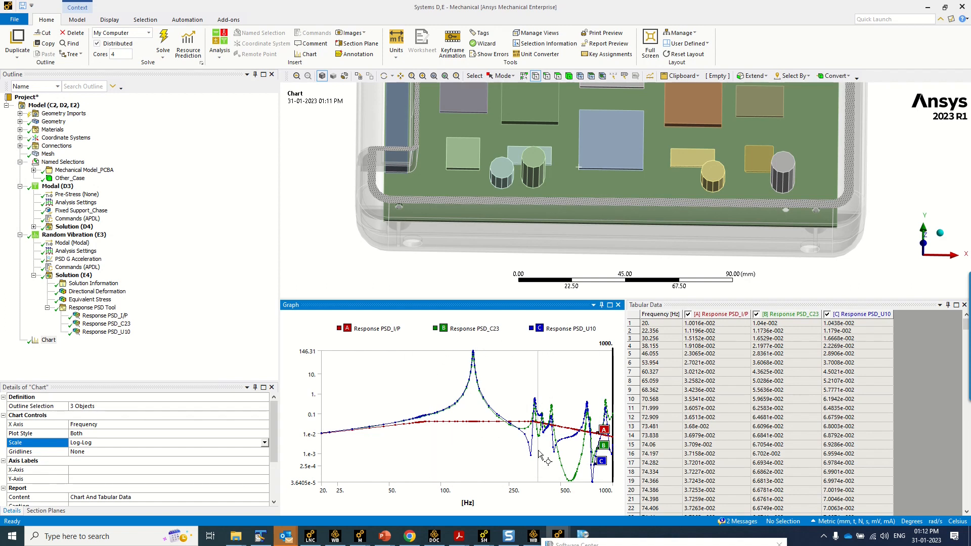
Display the random vibration Equivalent Stress contour and examine its result details
{"action": "scroll", "coordinate": [584, 185], "scroll_direction": "down", "scroll_amount": 2}
{"action": "middle_click_drag", "start_coordinate": [558, 204], "coordinate": [551, 190]}
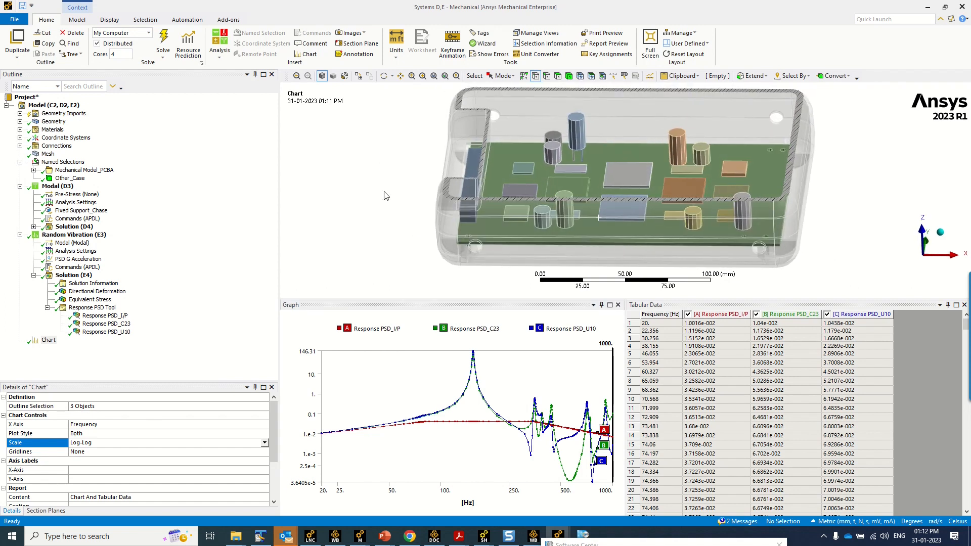
{"action": "scroll", "coordinate": [377, 205], "scroll_direction": "down", "scroll_amount": 1}
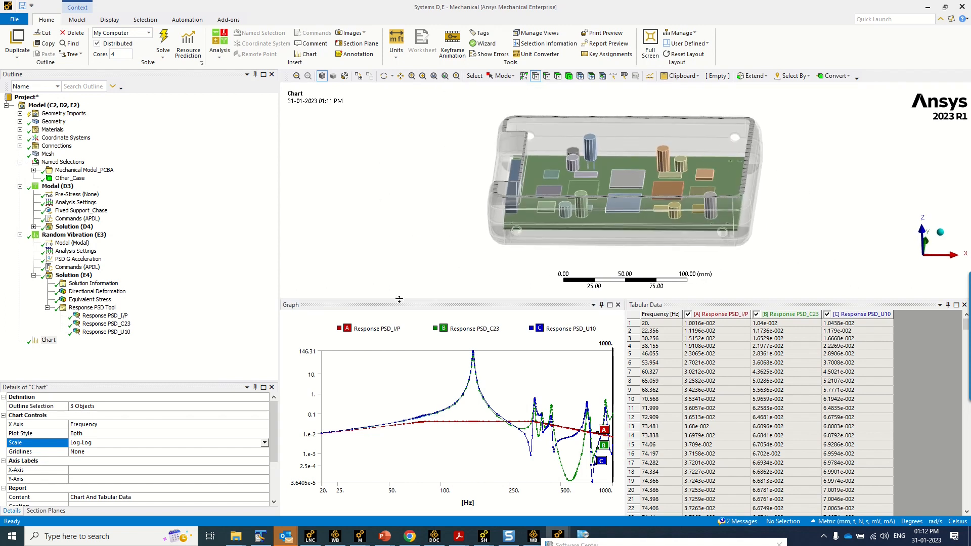
{"action": "left_click_drag", "start_coordinate": [399, 299], "coordinate": [399, 325]}
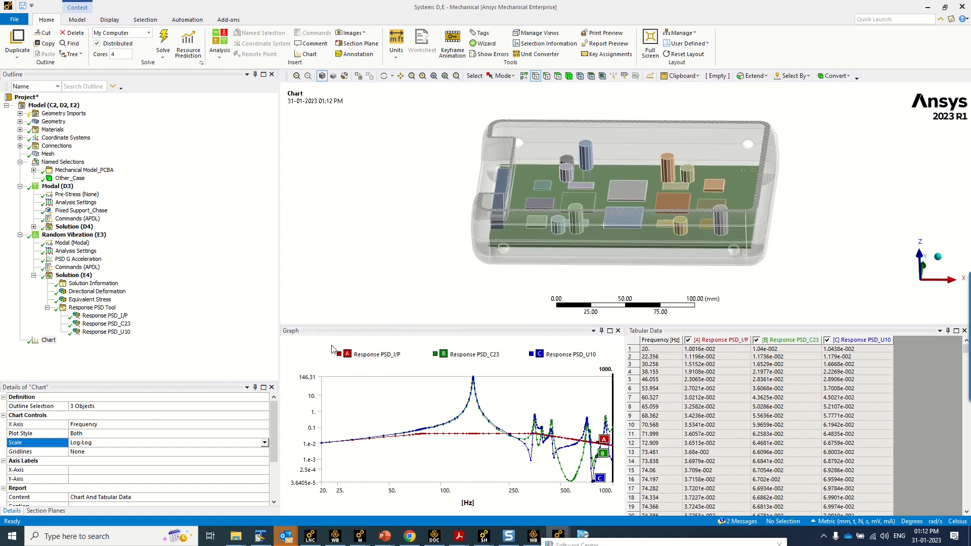
{"action": "left_click", "coordinate": [104, 300]}
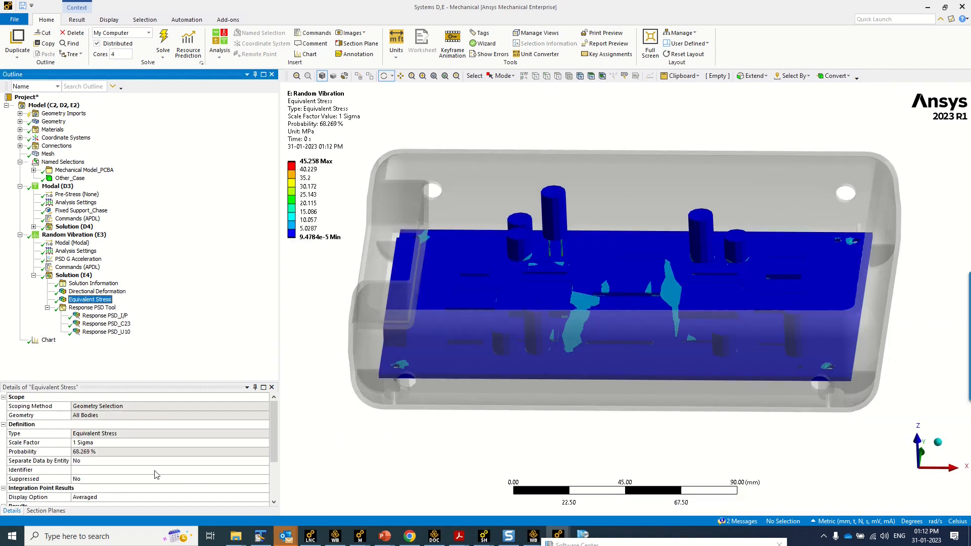
{"action": "scroll", "coordinate": [135, 466], "scroll_direction": "down", "scroll_amount": 1}
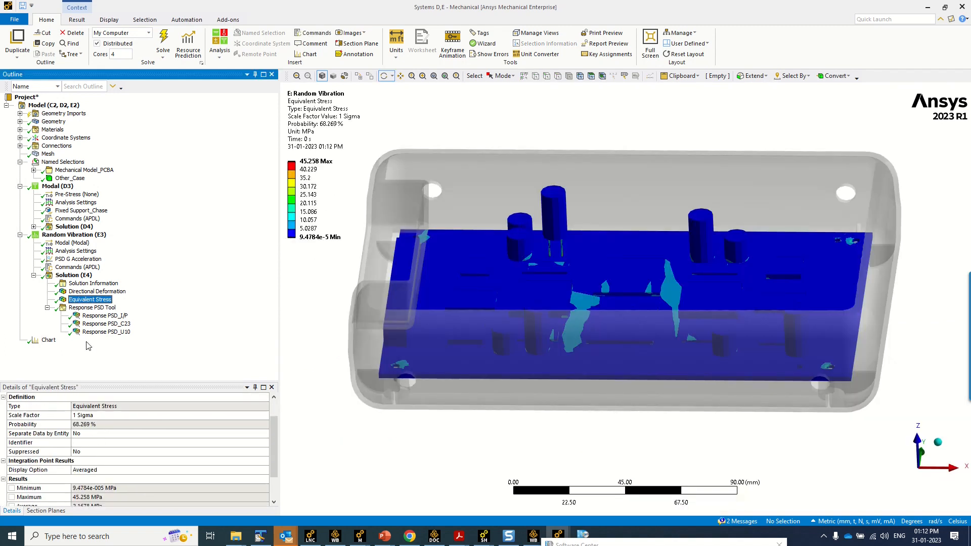
Save the project, then open the Random Vibration solution's solver files directory and select the folder path containing file.rst
{"action": "left_click", "coordinate": [26, 6]}
{"action": "left_click", "coordinate": [76, 275]}
{"action": "right_click", "coordinate": [79, 278]}
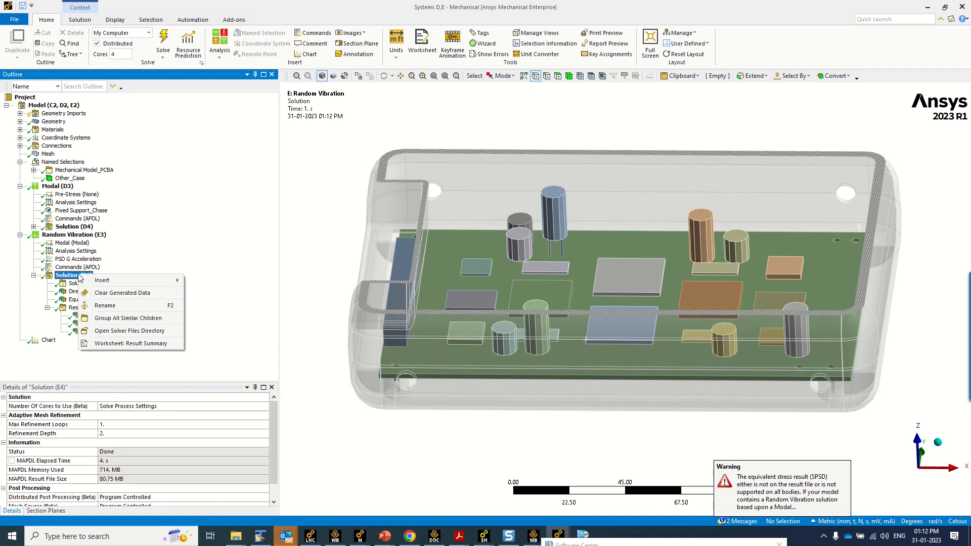
{"action": "left_click", "coordinate": [130, 331]}
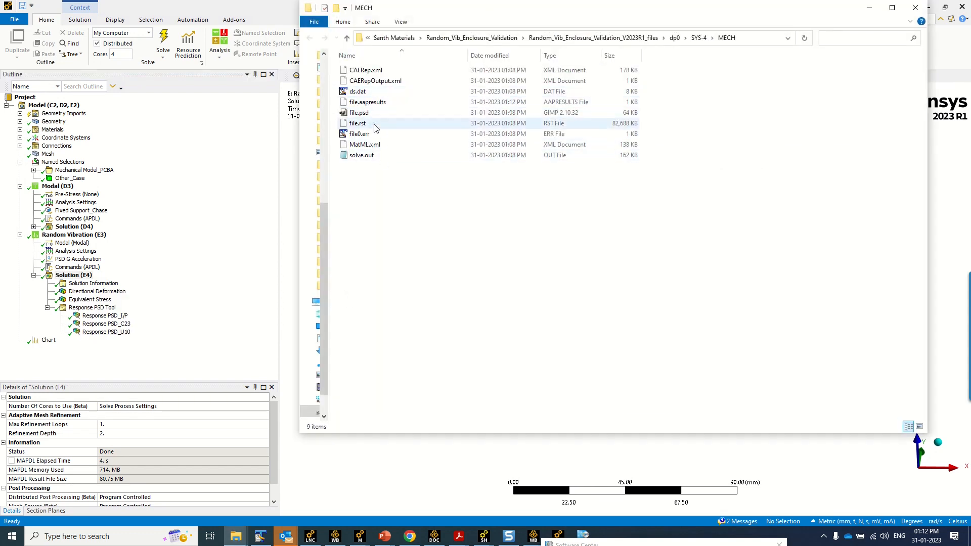
{"action": "left_click", "coordinate": [362, 124]}
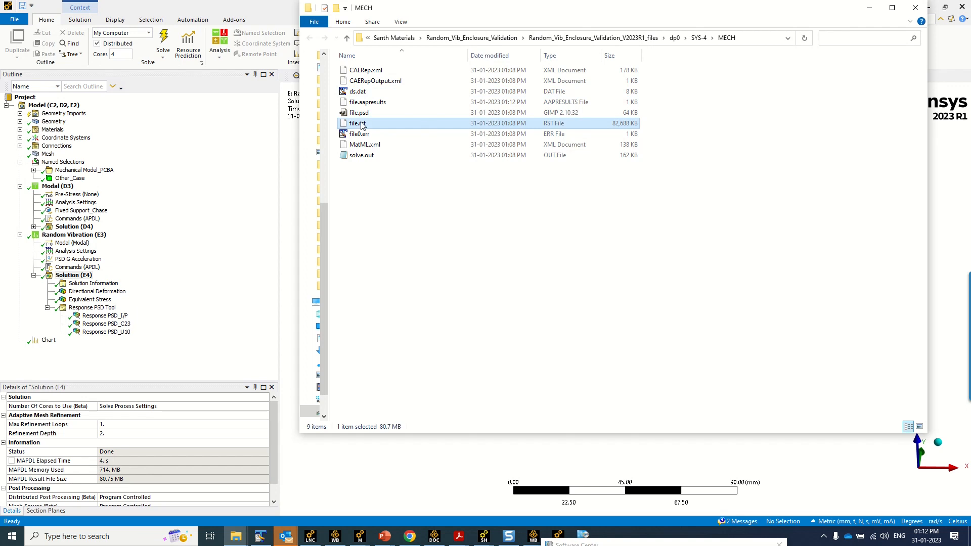
{"action": "left_click", "coordinate": [756, 35]}
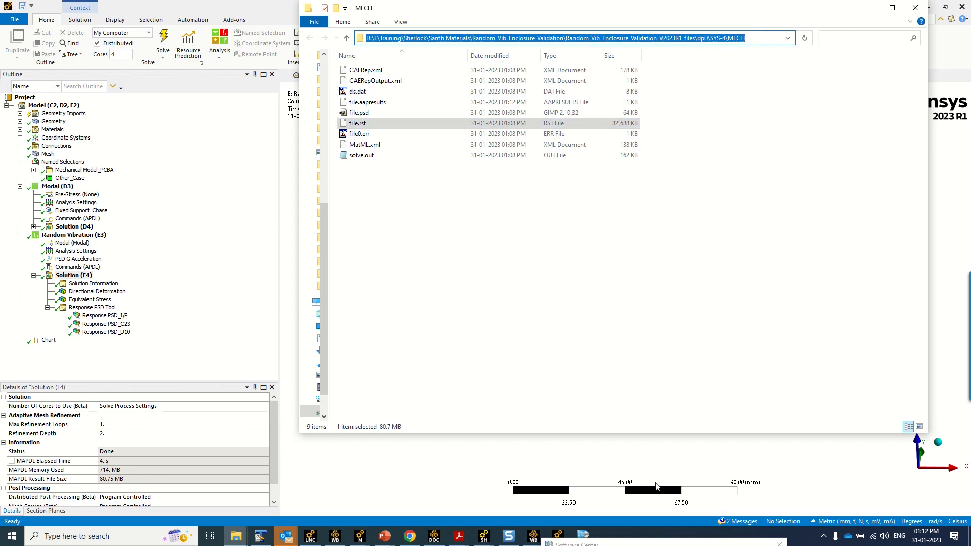
Switch to Sherlock and set Use Nodal Lead Forces to ENABLED in the FEA Analysis settings
{"action": "left_click_drag", "start_coordinate": [631, 545], "coordinate": [788, 545]}
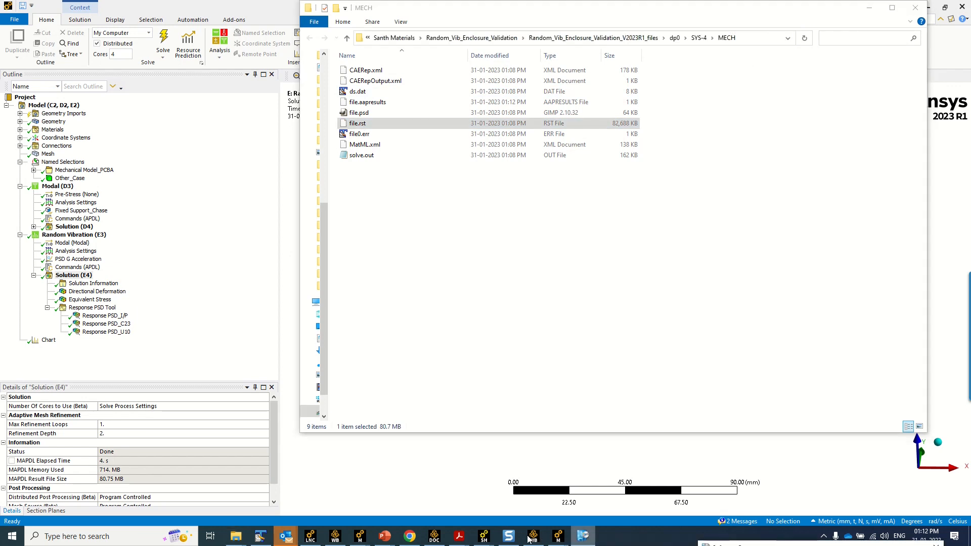
{"action": "mouse_move", "coordinate": [481, 538]}
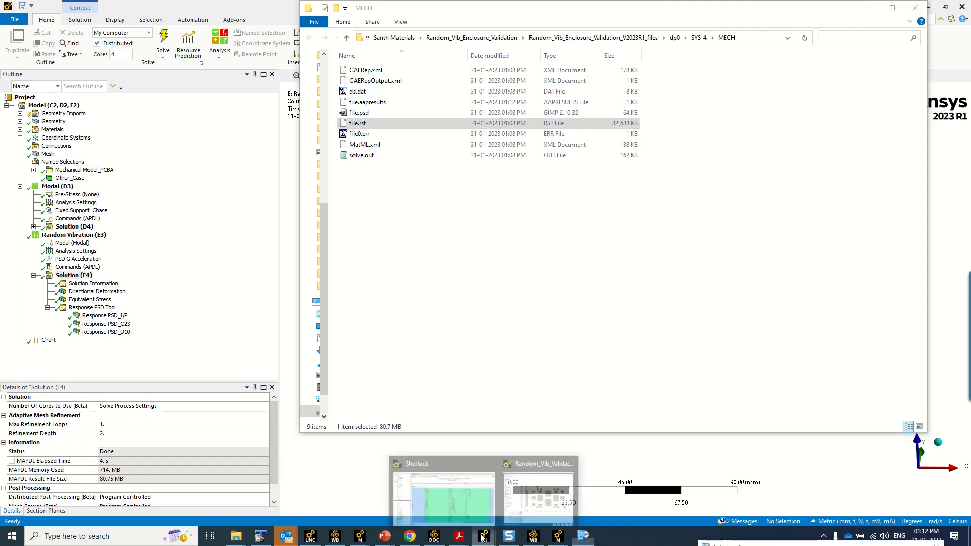
{"action": "left_click", "coordinate": [448, 496]}
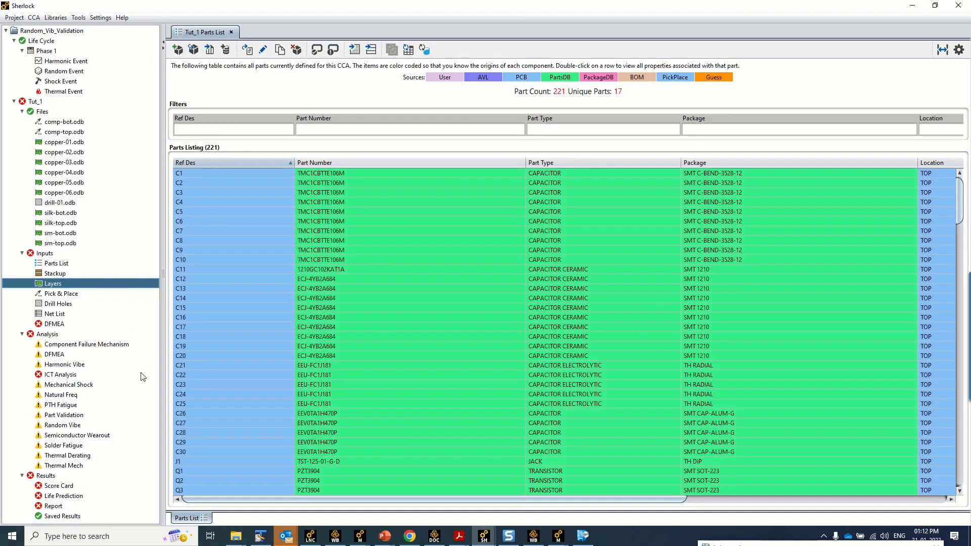
{"action": "left_click", "coordinate": [101, 18]}
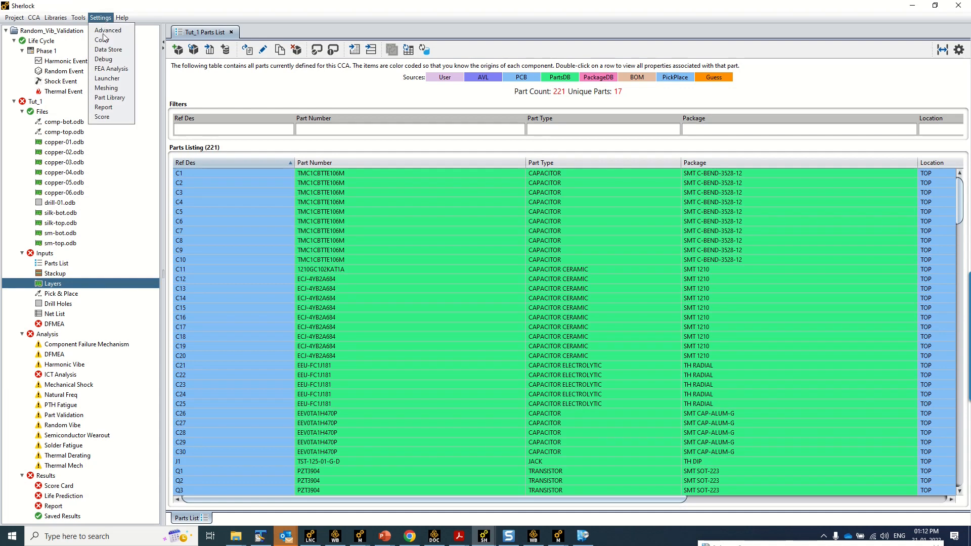
{"action": "left_click", "coordinate": [110, 68]}
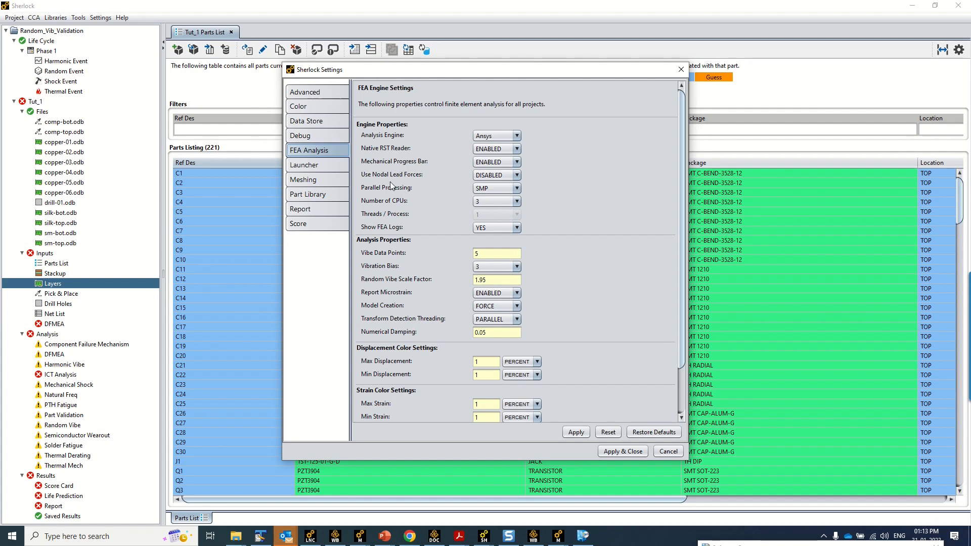
{"action": "left_click", "coordinate": [500, 176]}
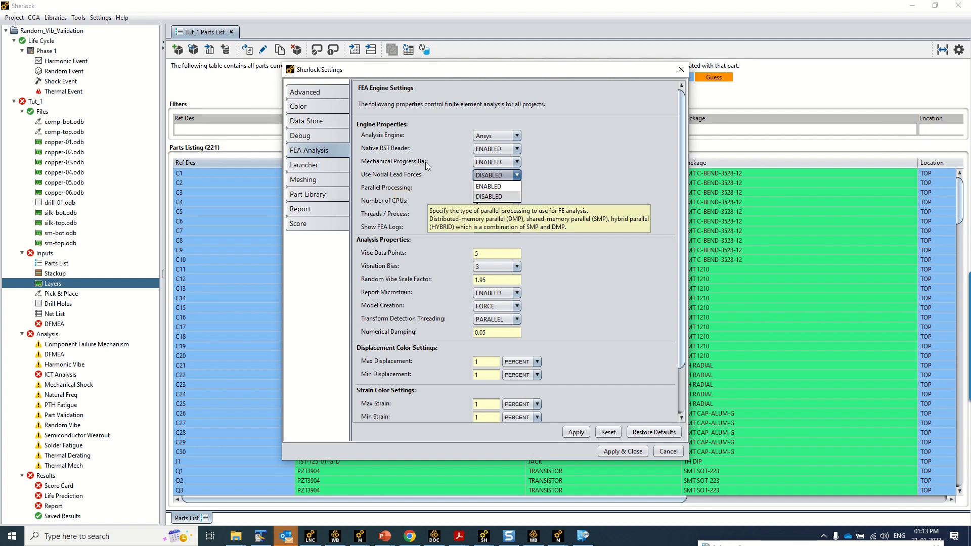
{"action": "left_click", "coordinate": [500, 187]}
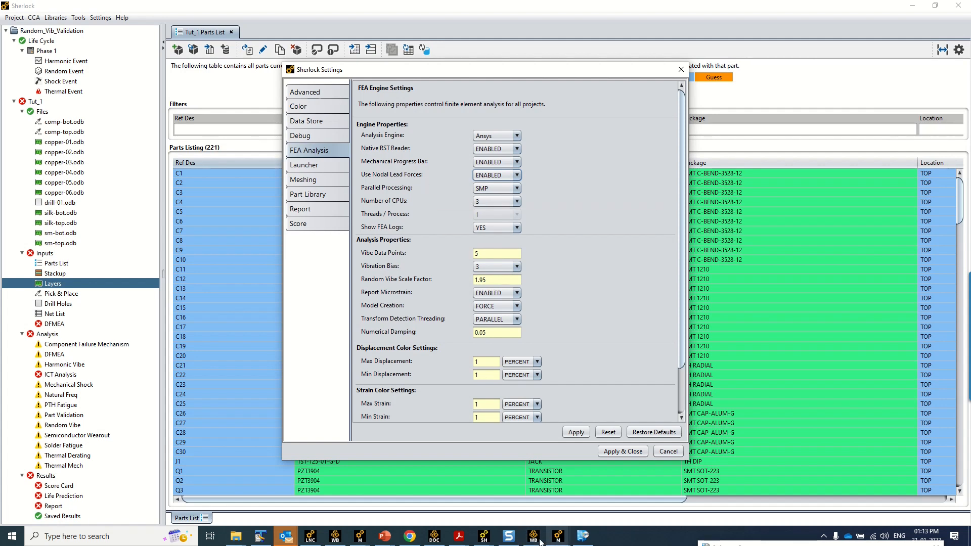
Switch to the Systems D,E Mechanical model, examine the Modal Nodal Forces options and the Random Vibration output controls, and return to Sherlock
{"action": "mouse_move", "coordinate": [558, 537]}
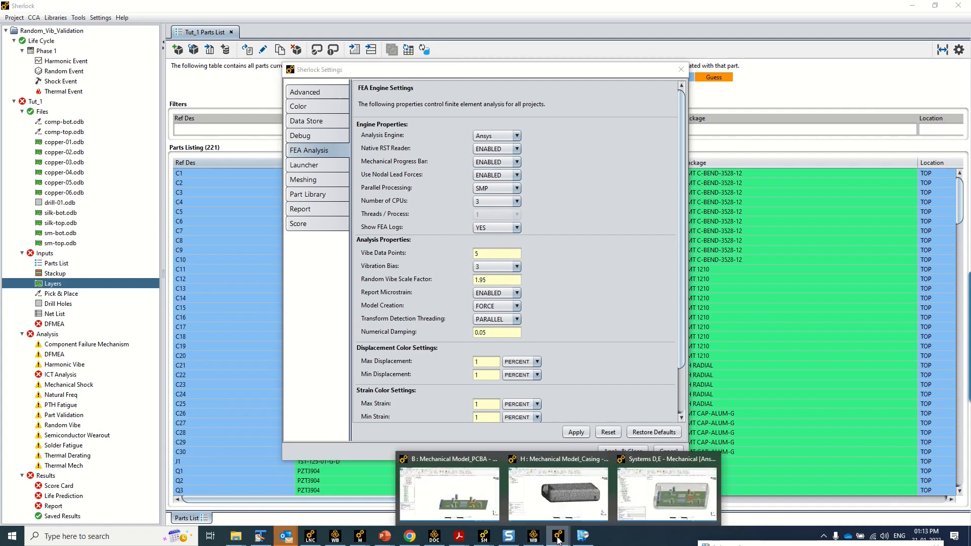
{"action": "left_click", "coordinate": [663, 490]}
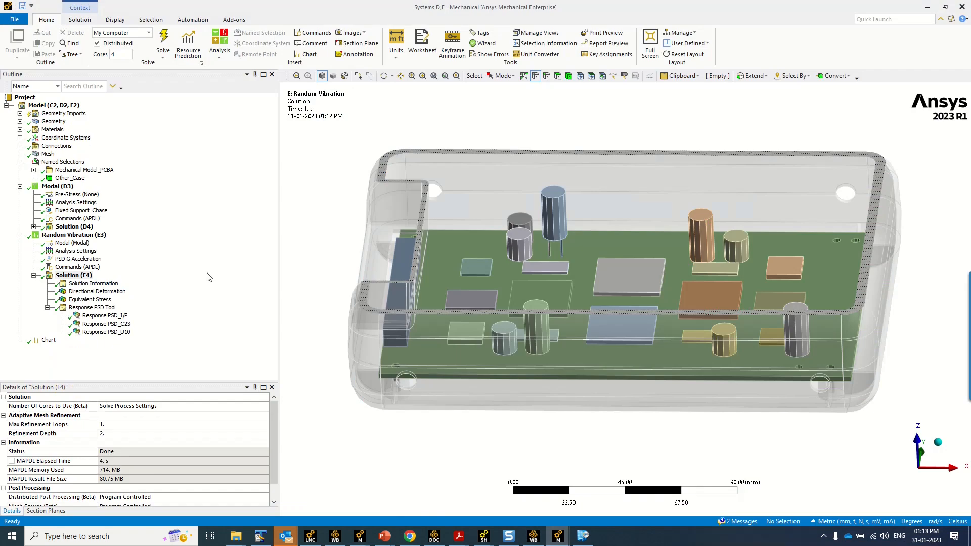
{"action": "left_click", "coordinate": [75, 204]}
{"action": "scroll", "coordinate": [33, 478], "scroll_direction": "down", "scroll_amount": 5}
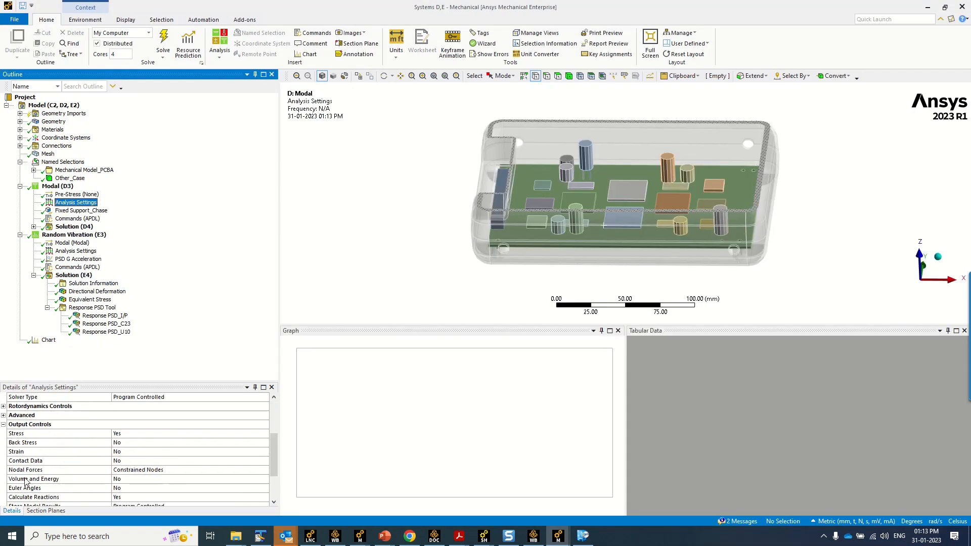
{"action": "left_click", "coordinate": [178, 474]}
{"action": "left_click", "coordinate": [265, 470]}
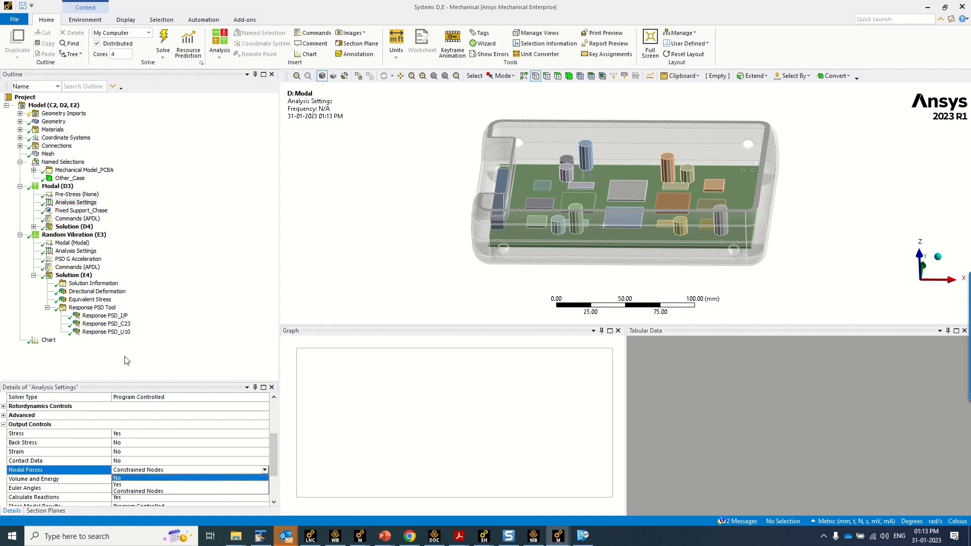
{"action": "left_click", "coordinate": [170, 265]}
{"action": "left_click", "coordinate": [90, 252]}
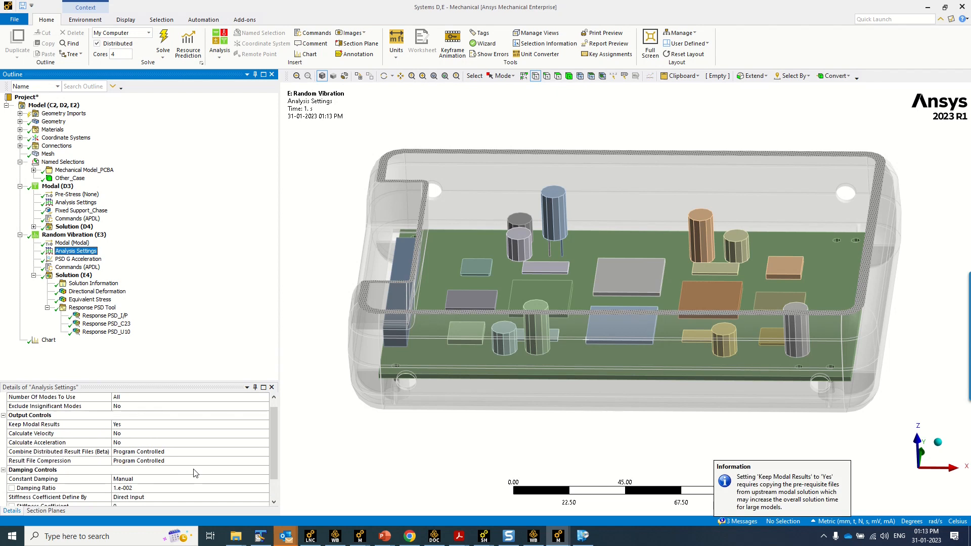
{"action": "left_click", "coordinate": [928, 7]}
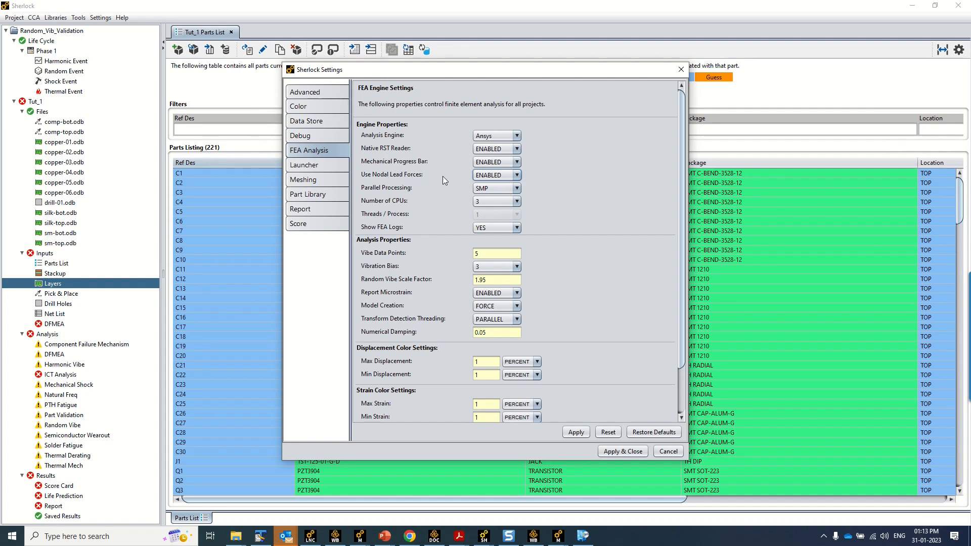
Apply the FEA Analysis settings, then reopen them for a check and close them without changes
{"action": "left_click", "coordinate": [632, 452]}
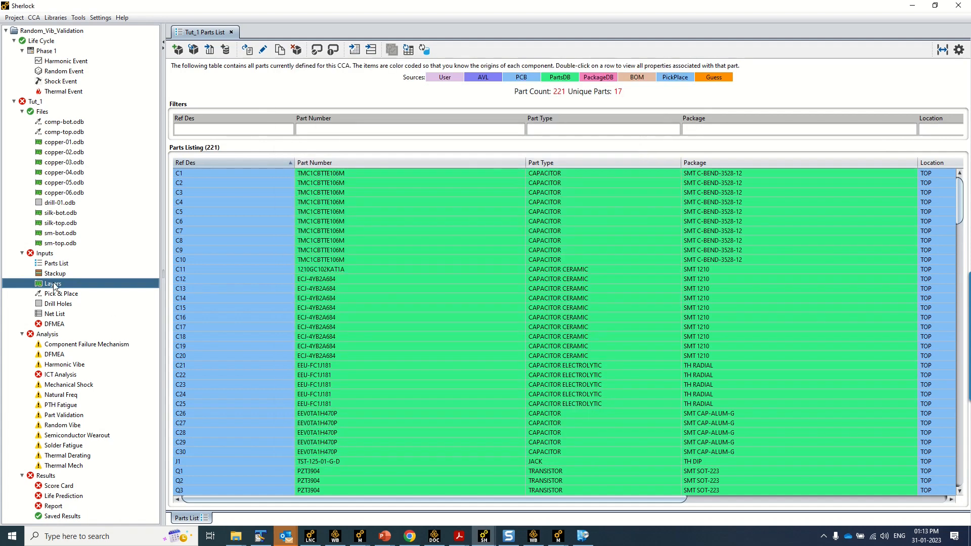
{"action": "left_click", "coordinate": [100, 18]}
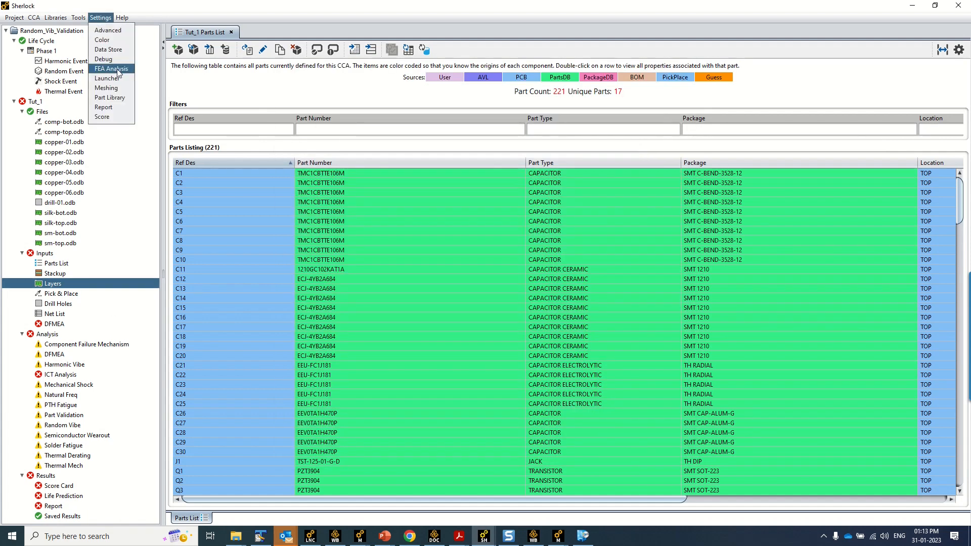
{"action": "left_click", "coordinate": [116, 69]}
{"action": "left_click", "coordinate": [669, 455]}
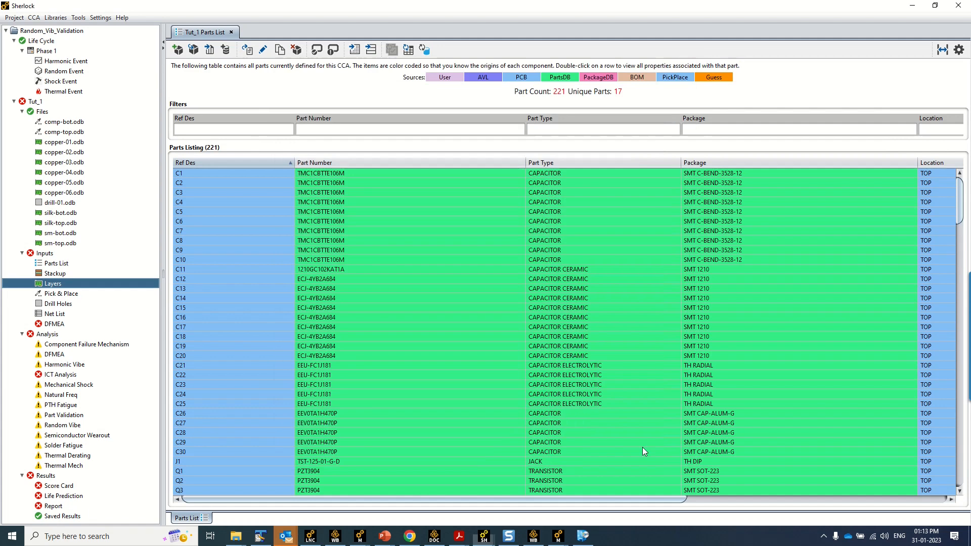
Examine the modal damping ratio in the Random Vibe analysis properties and cancel out of them
{"action": "right_click", "coordinate": [76, 428]}
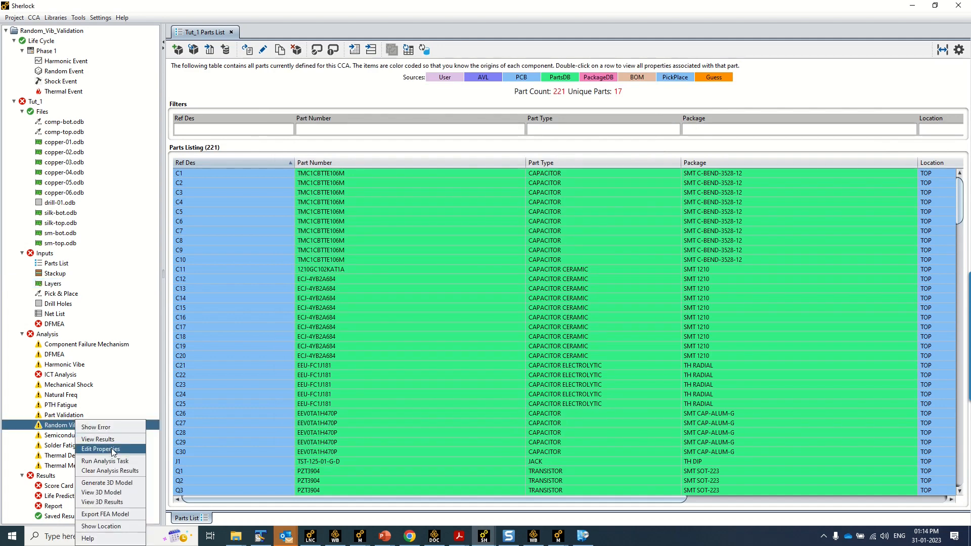
{"action": "left_click", "coordinate": [113, 450]}
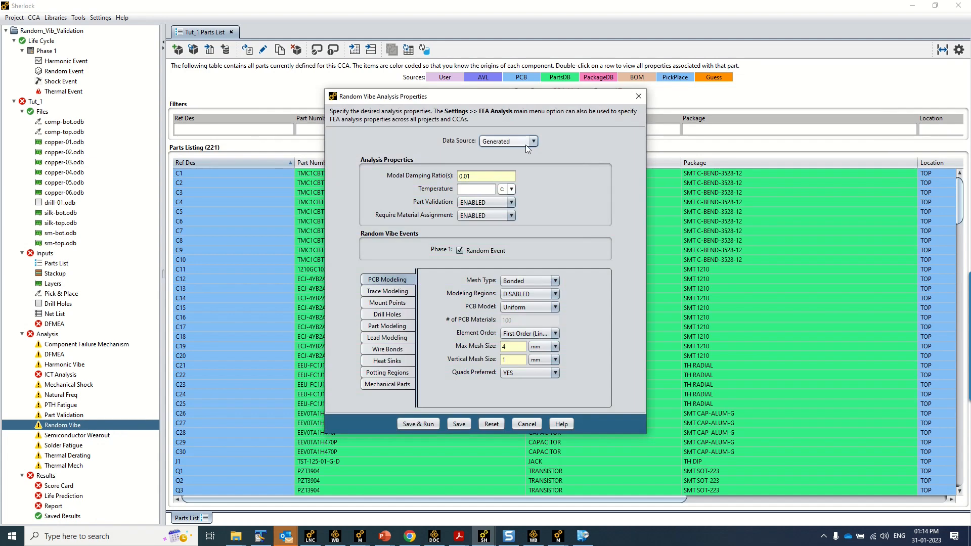
{"action": "double_click", "coordinate": [481, 178]}
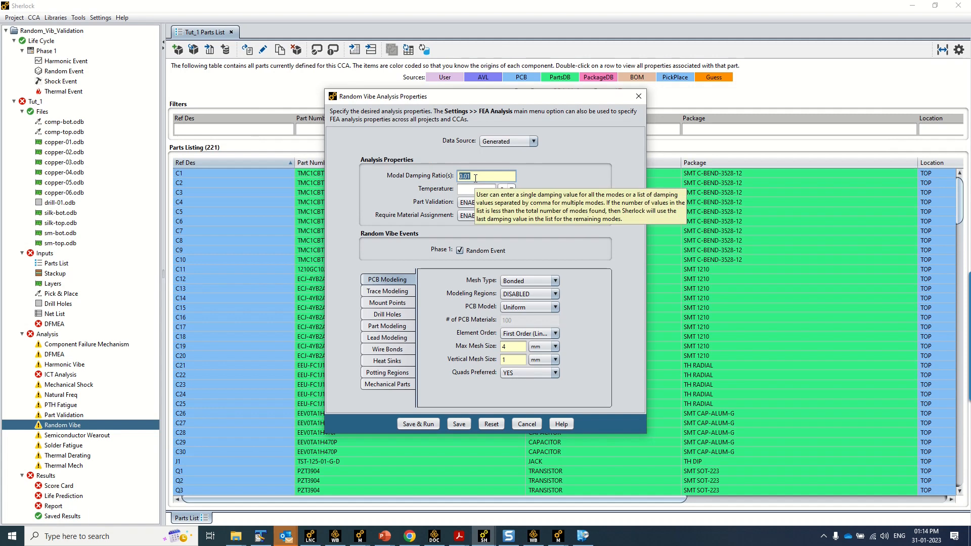
{"action": "left_click", "coordinate": [496, 178]}
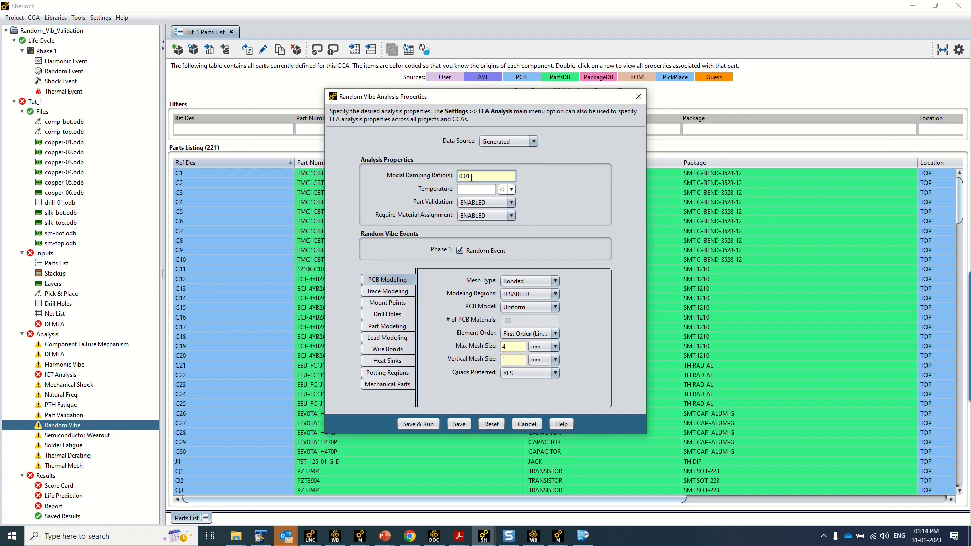
{"action": "left_click", "coordinate": [526, 424]}
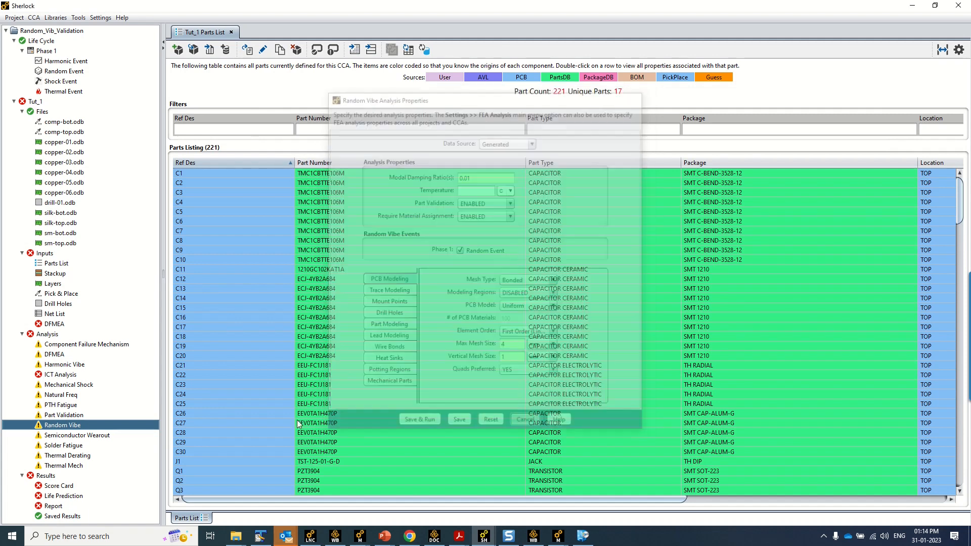
Set the data source to Imported in the Random Vibe analysis properties
{"action": "right_click", "coordinate": [56, 431]}
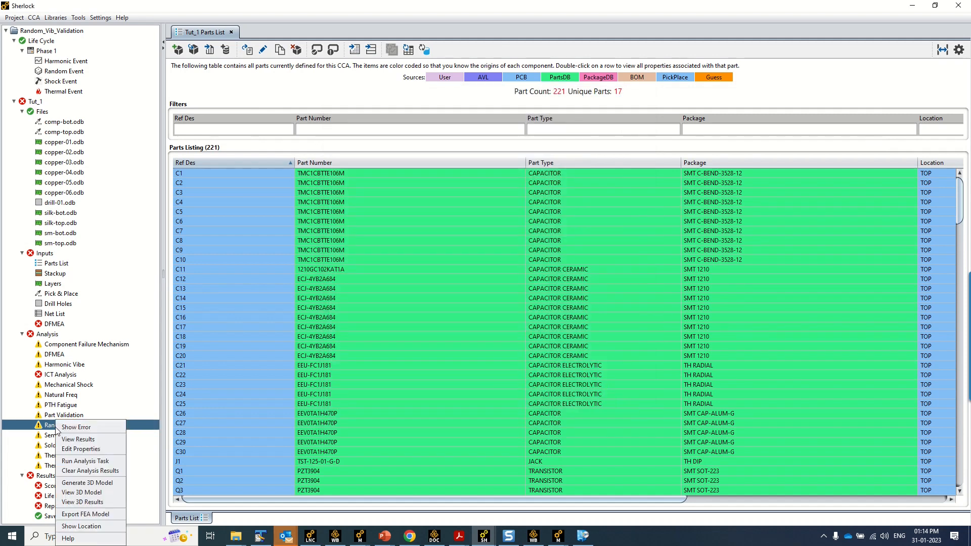
{"action": "left_click", "coordinate": [81, 449]}
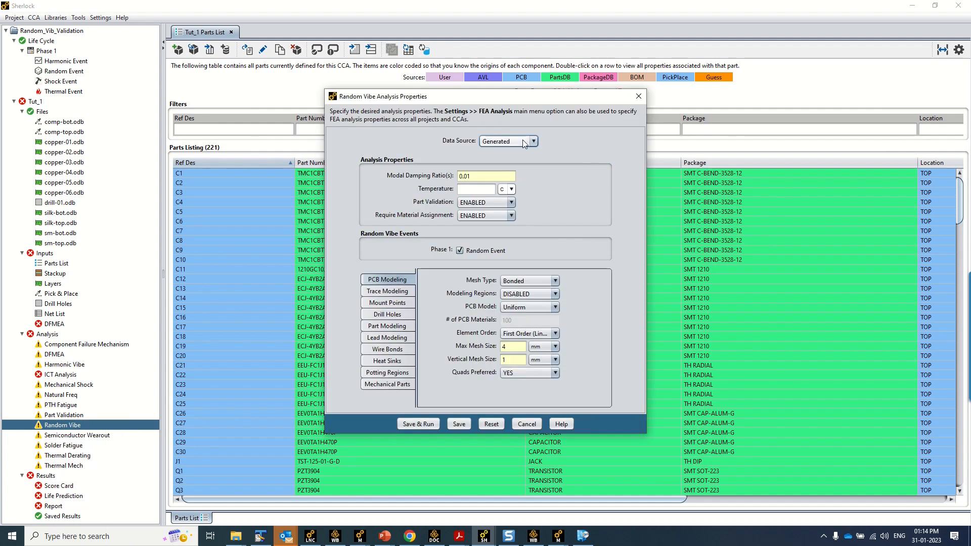
{"action": "left_click", "coordinate": [507, 141]}
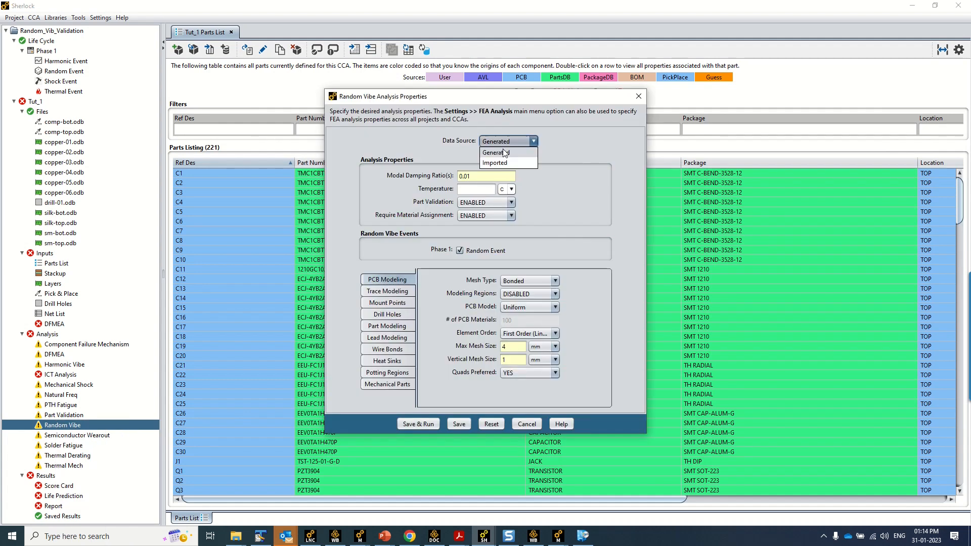
{"action": "left_click", "coordinate": [504, 163]}
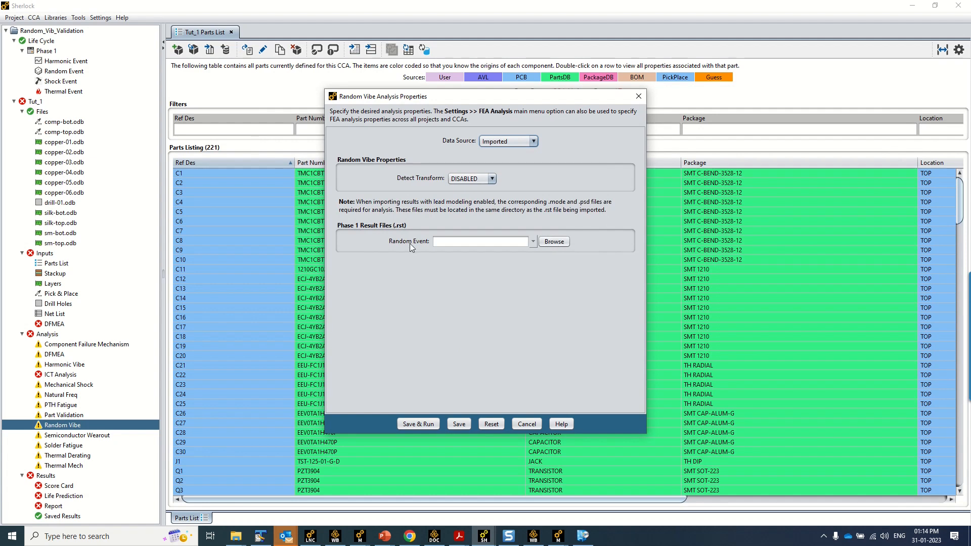
{"action": "left_click", "coordinate": [554, 241]}
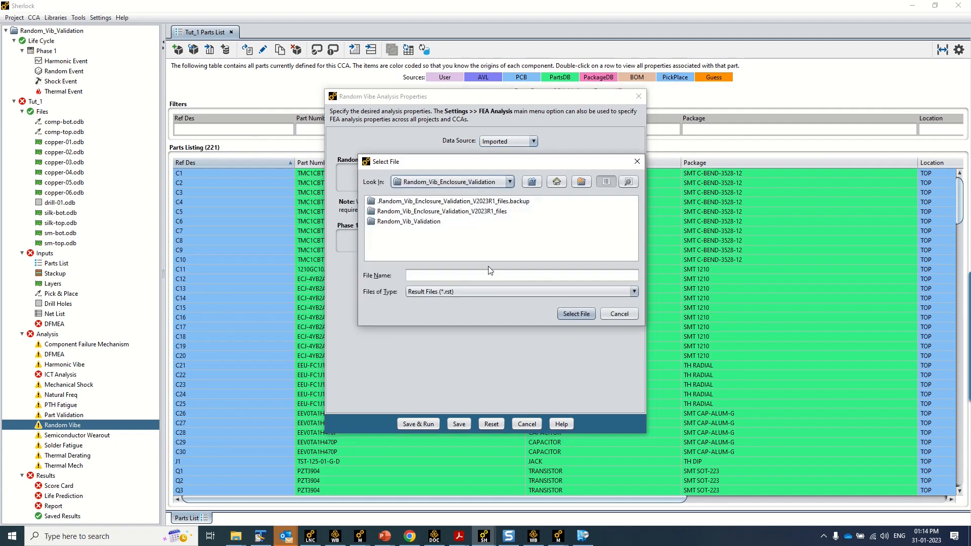
{"action": "key", "text": "ctrl+v"}
{"action": "key", "text": "Return"}
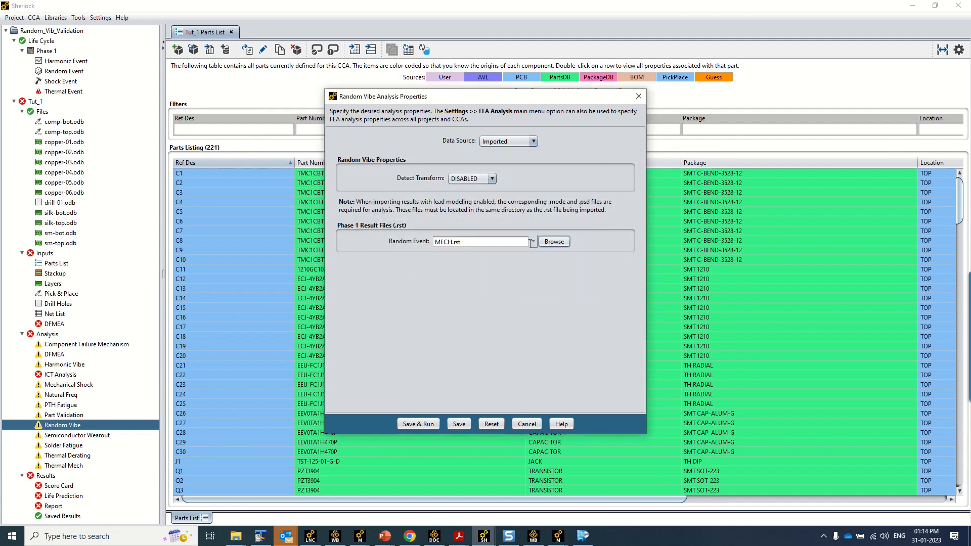
Browse to the copied dp0\SYS-4\MECH folder path for the Random Event result file and select file.rst
{"action": "left_click", "coordinate": [554, 244]}
{"action": "key", "text": "ctrl+a"}
{"action": "key", "text": "ctrl+v"}
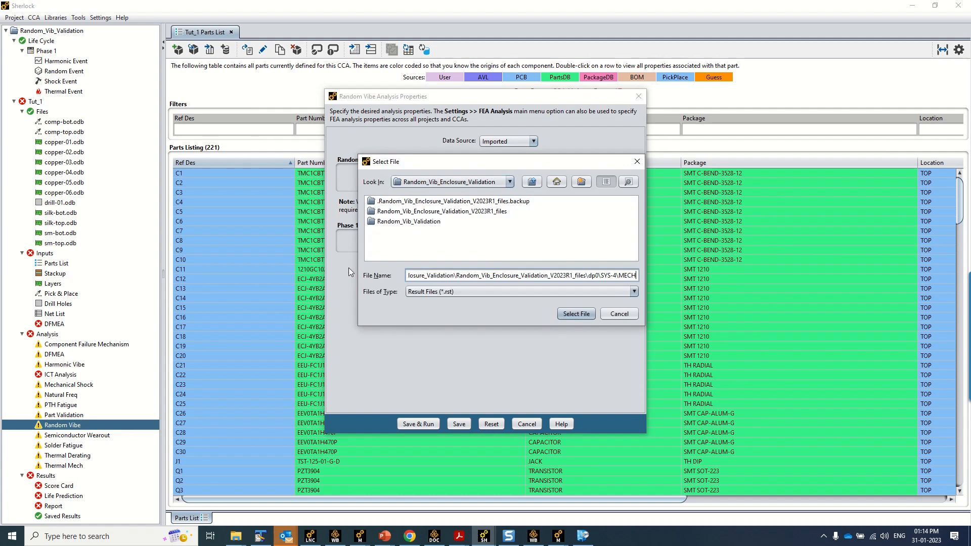
{"action": "type", "text": "\\"}
{"action": "left_click", "coordinate": [576, 314]}
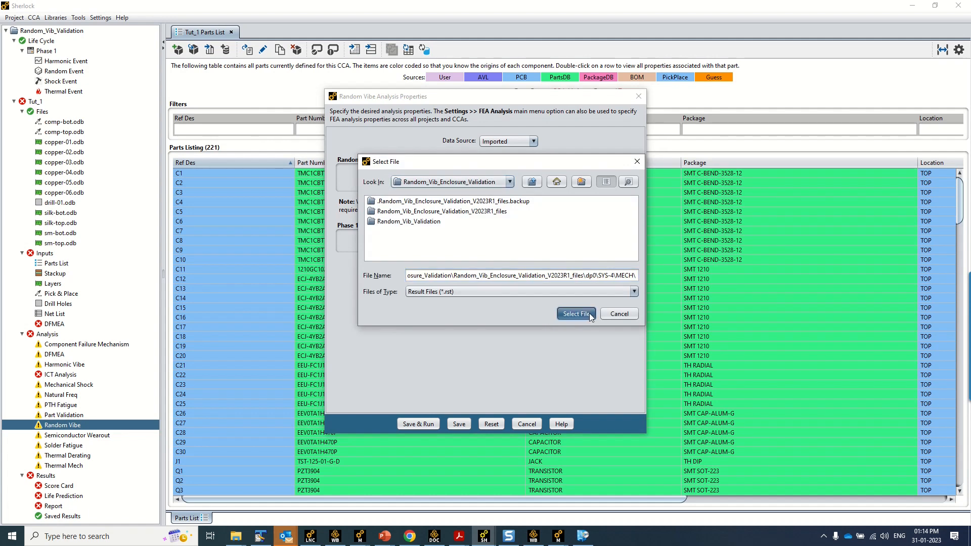
{"action": "left_click", "coordinate": [385, 202]}
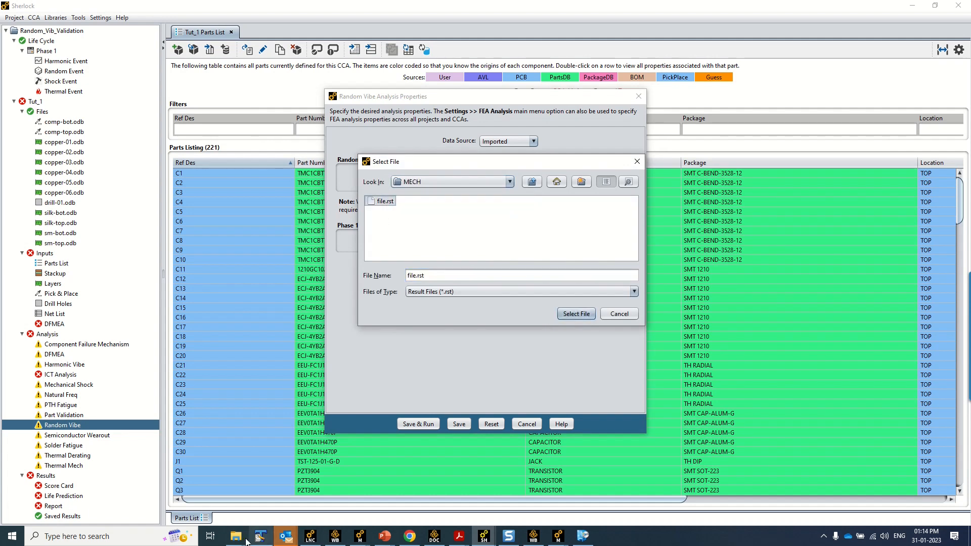
Switch to Mechanical, view the Random Vibration solution's solver files directory to check its result files, and return to Sherlock
{"action": "mouse_move", "coordinate": [557, 535]}
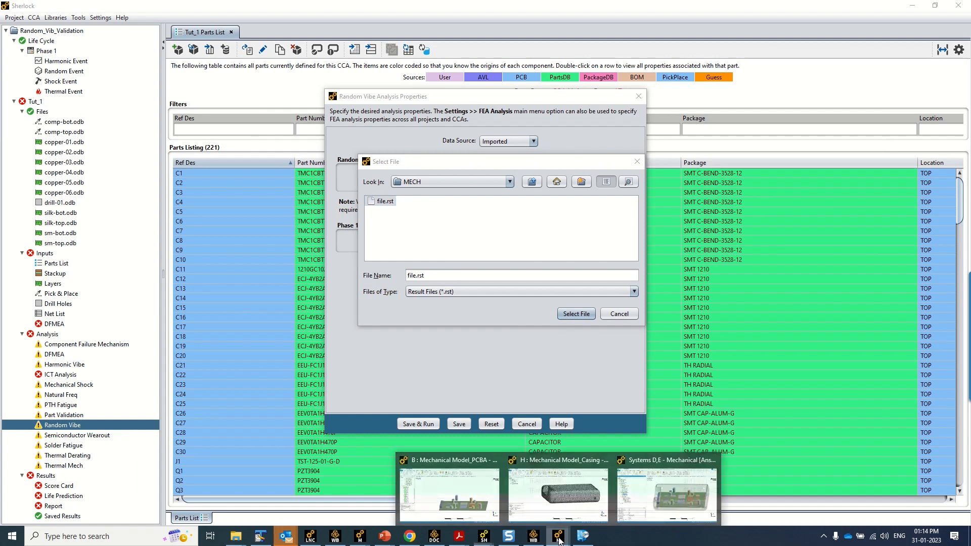
{"action": "left_click", "coordinate": [668, 488]}
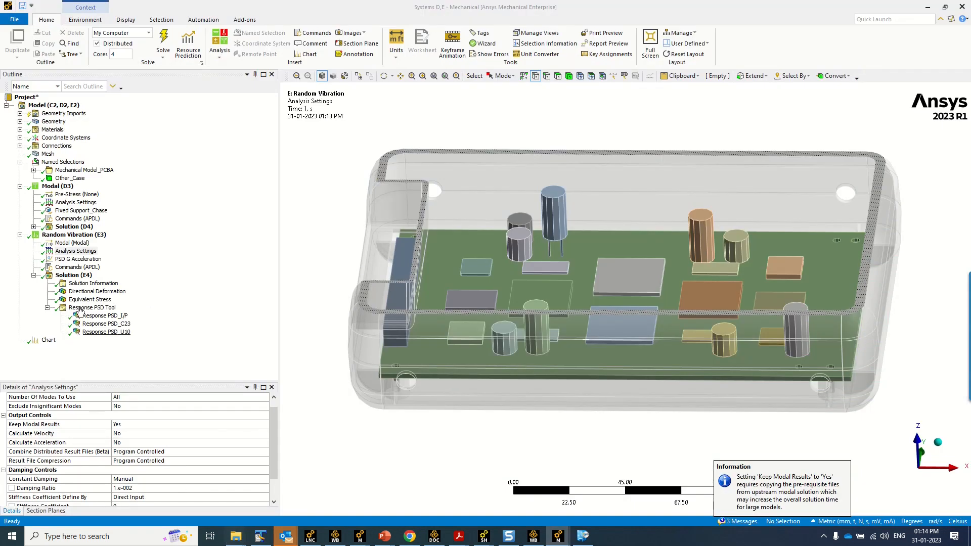
{"action": "right_click", "coordinate": [67, 275]}
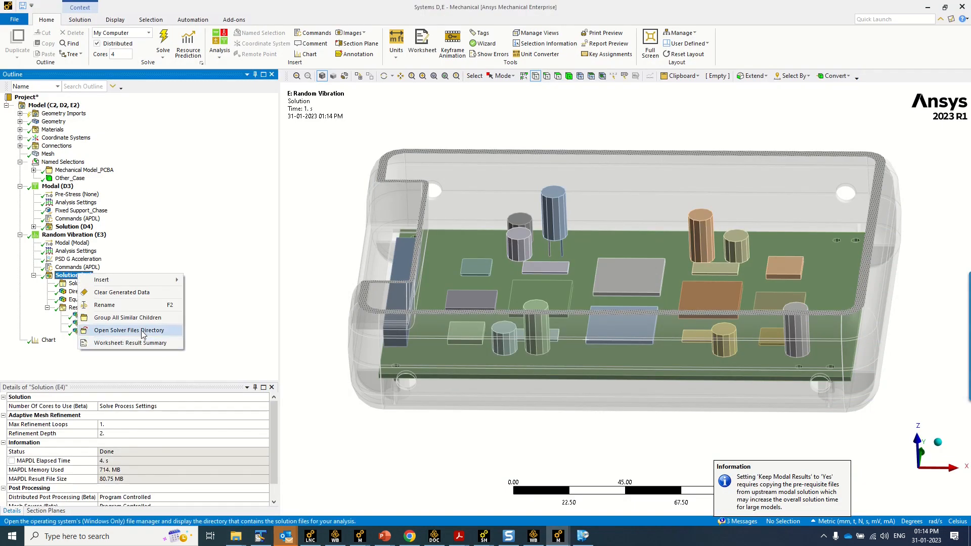
{"action": "left_click", "coordinate": [142, 332]}
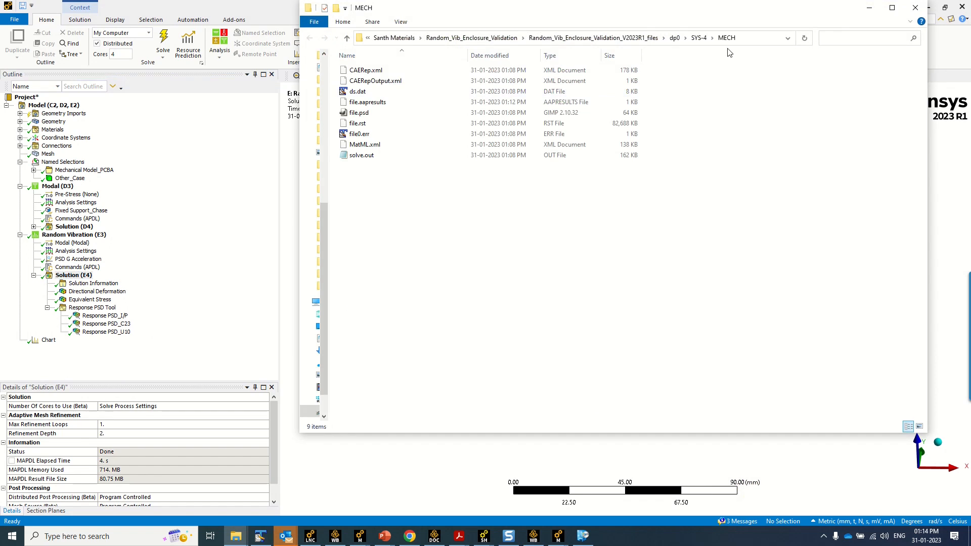
{"action": "left_click", "coordinate": [869, 8]}
{"action": "left_click", "coordinate": [929, 9]}
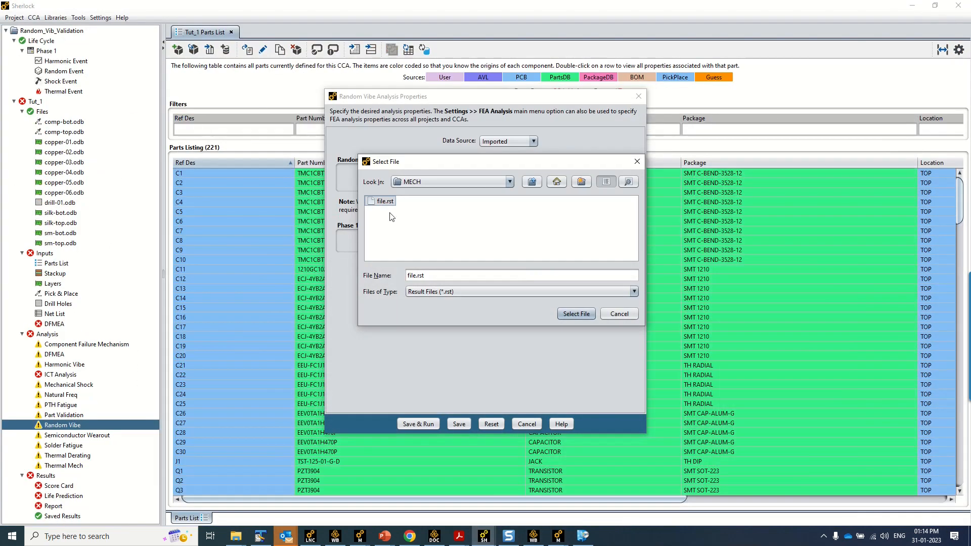
Save and run the Random Vibe analysis with file.rst as the Random Event result, following its progress in the Task Monitor
{"action": "left_click", "coordinate": [576, 313]}
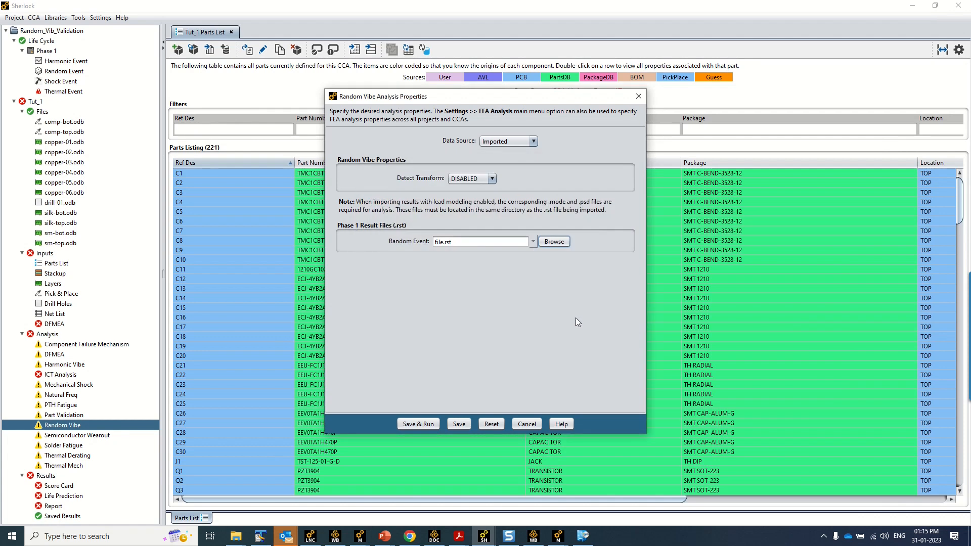
{"action": "left_click", "coordinate": [419, 424]}
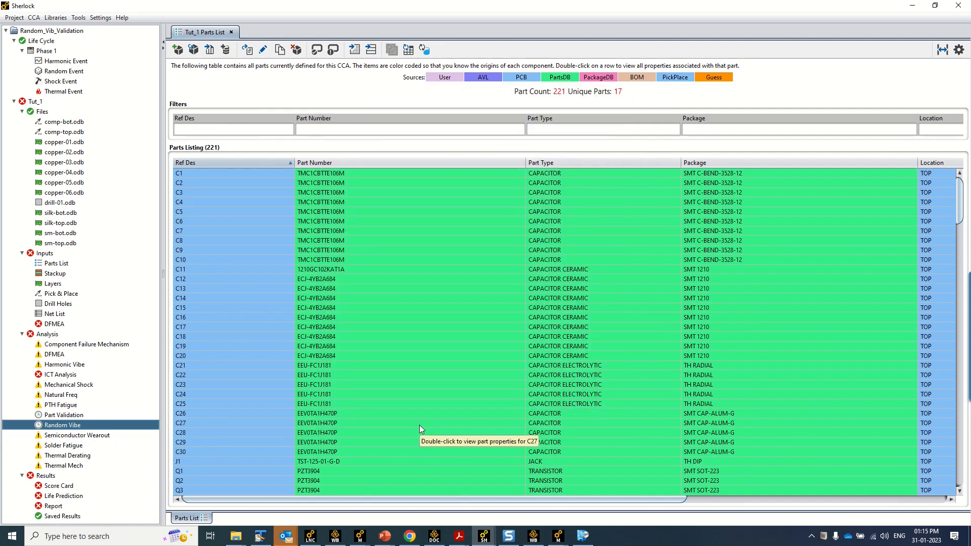
{"action": "left_click", "coordinate": [123, 18]}
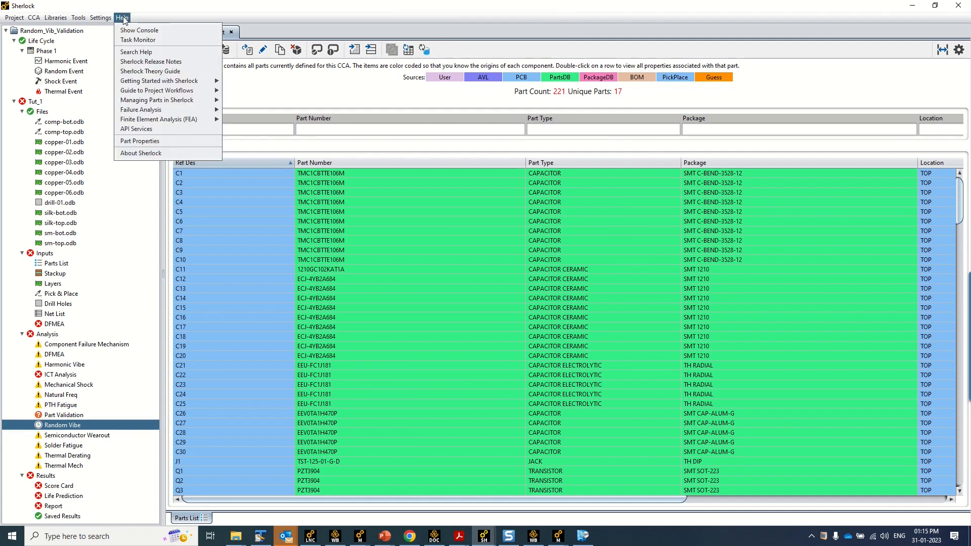
{"action": "left_click", "coordinate": [141, 41]}
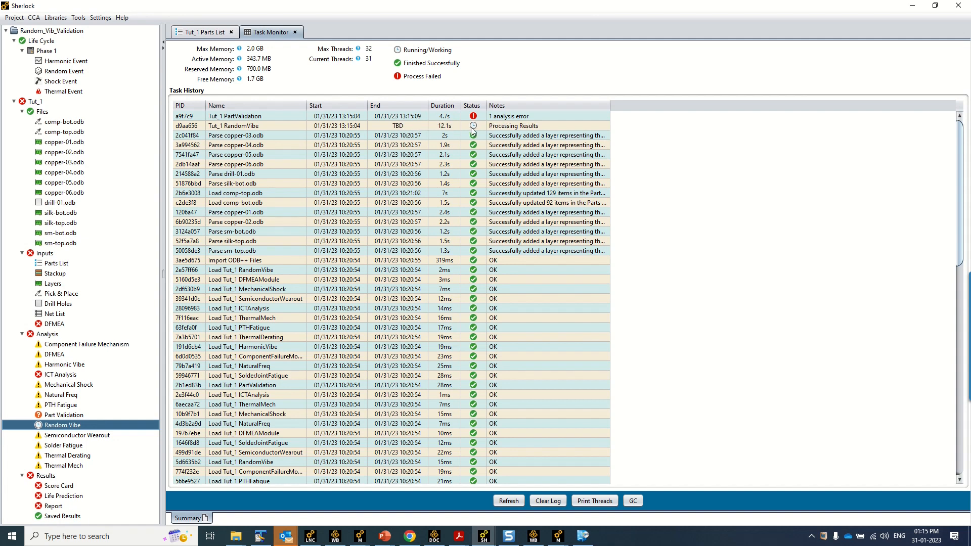
{"action": "mouse_move", "coordinate": [421, 4]}
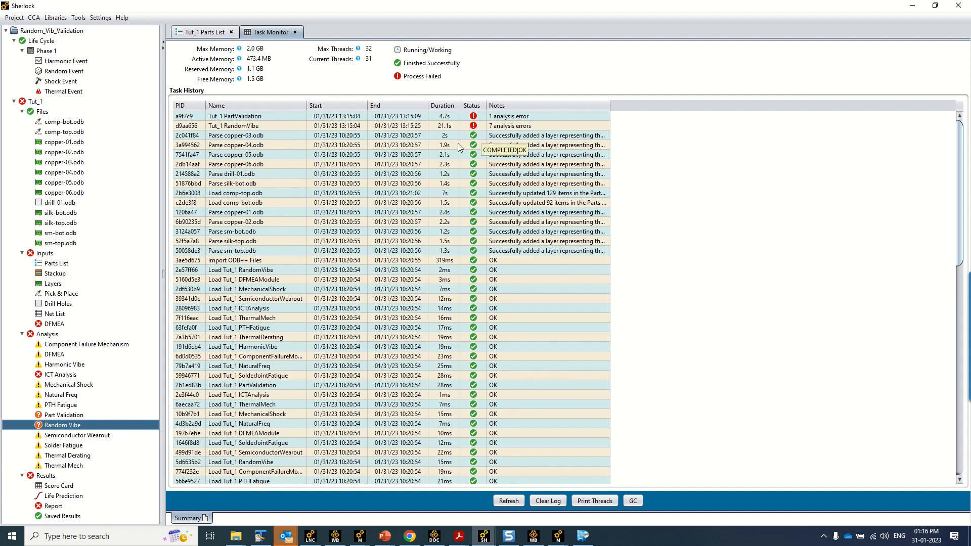
View the Random Vibe results in a widened window, then read the issues reported for the analysis
{"action": "right_click", "coordinate": [52, 428]}
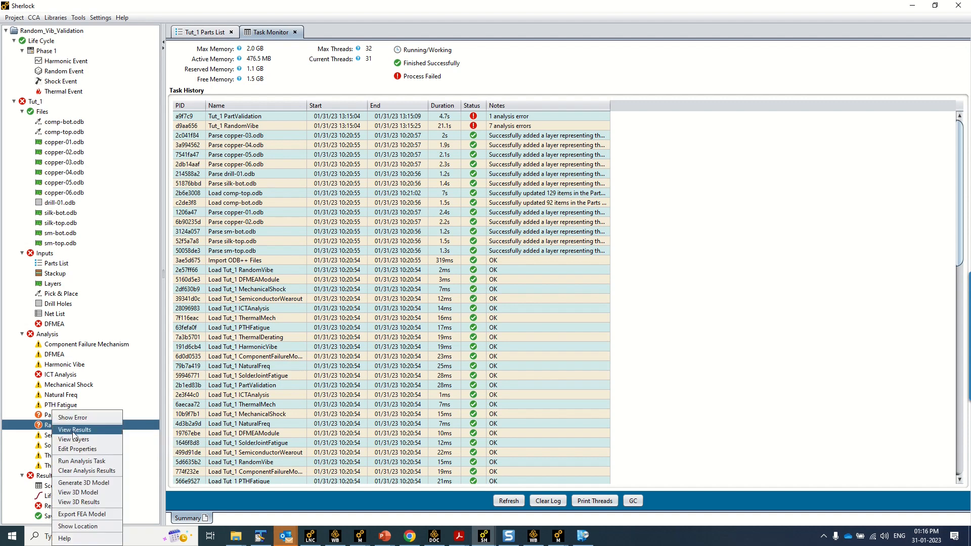
{"action": "left_click", "coordinate": [75, 430]}
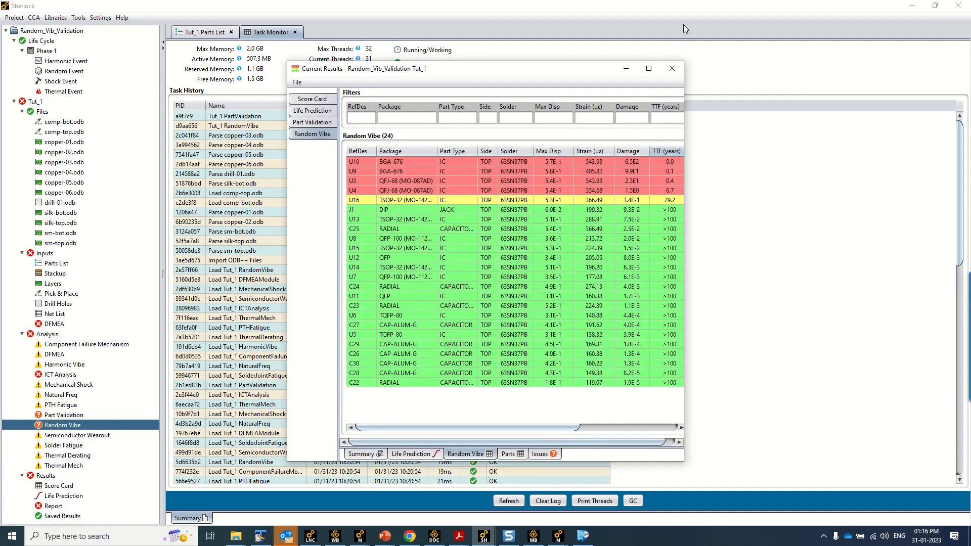
{"action": "left_click_drag", "start_coordinate": [684, 164], "coordinate": [883, 160]}
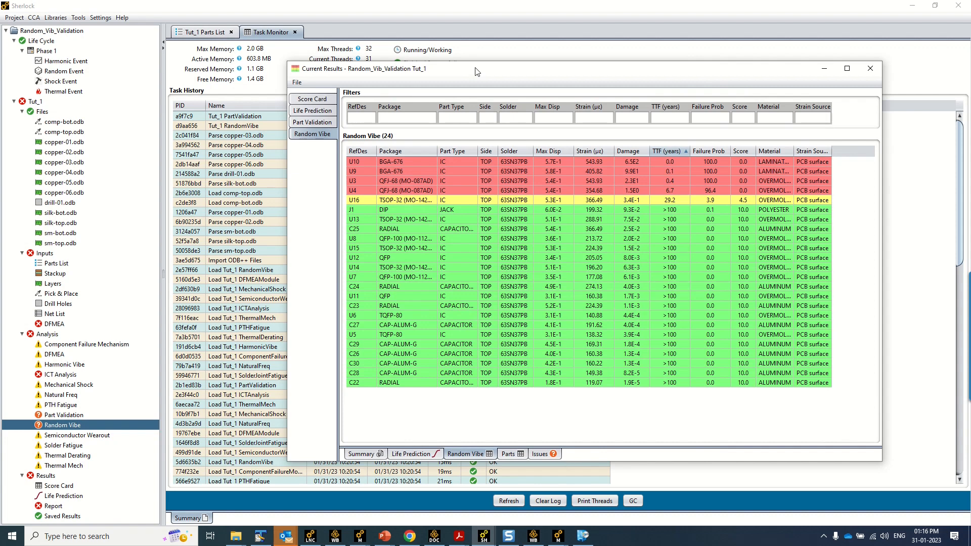
{"action": "left_click_drag", "start_coordinate": [474, 67], "coordinate": [441, 142]}
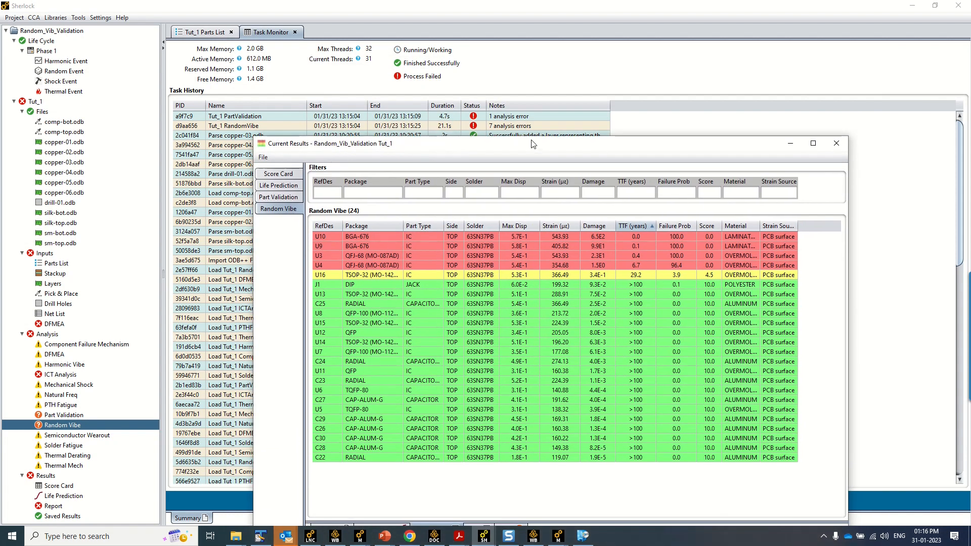
{"action": "left_click_drag", "start_coordinate": [532, 146], "coordinate": [528, 49]}
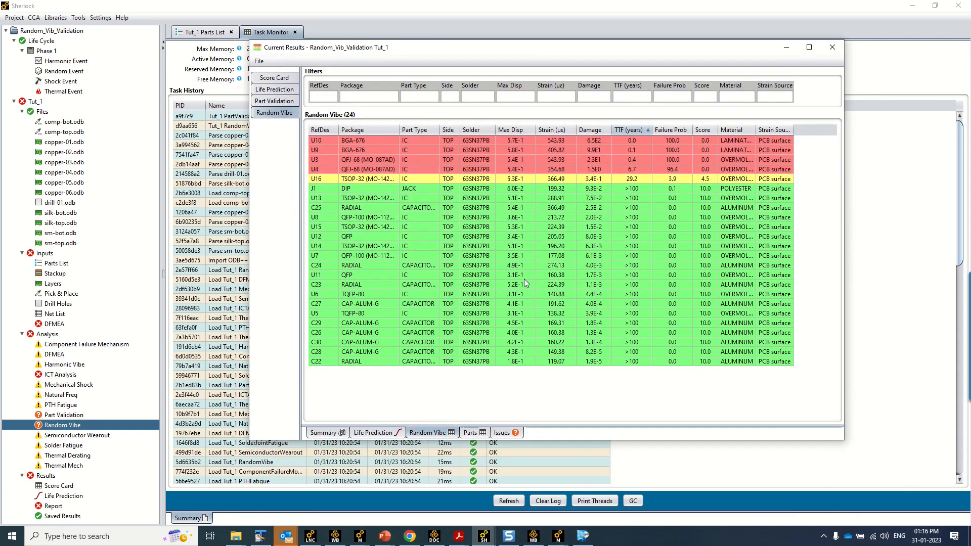
{"action": "left_click", "coordinate": [505, 433]}
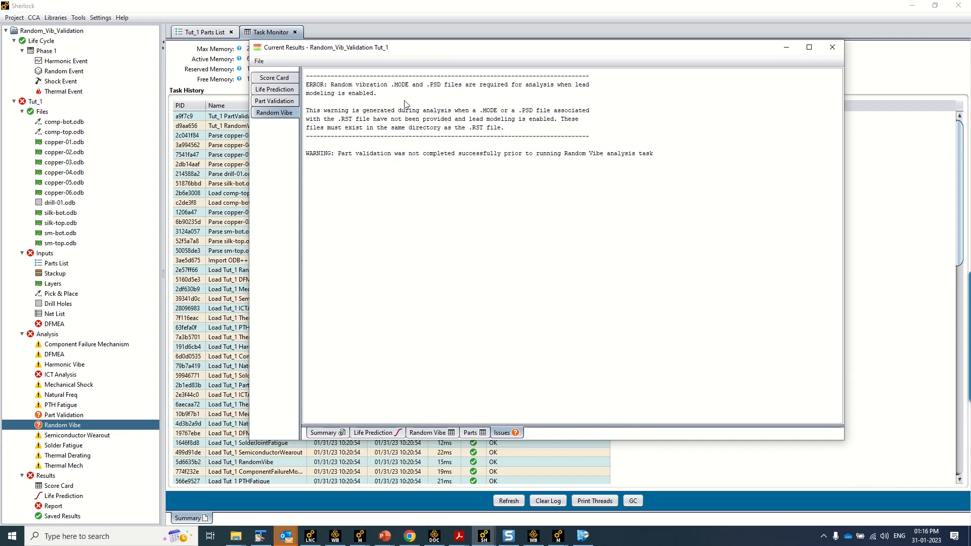
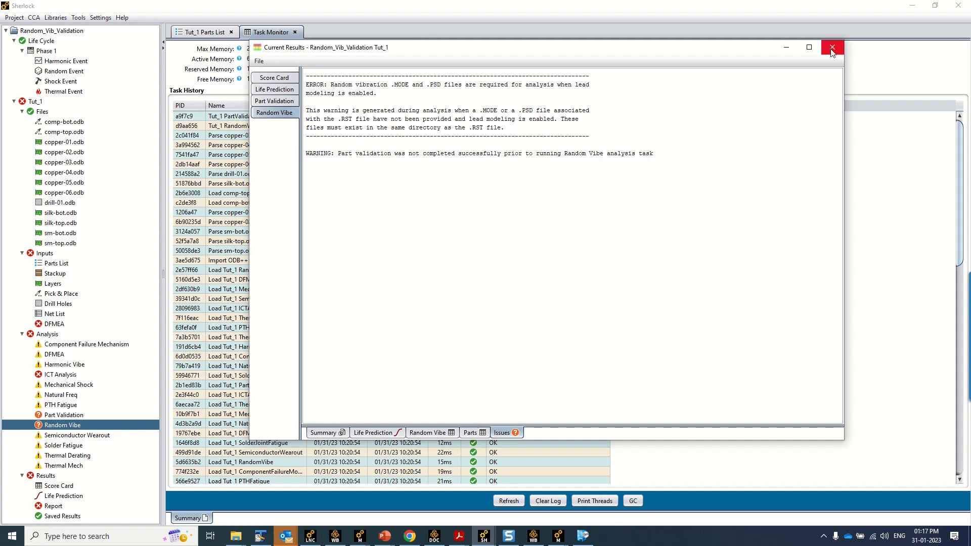
Set Use Nodal Lead Forces to DISABLED in the FEA Analysis settings and apply the change
{"action": "left_click", "coordinate": [100, 18]}
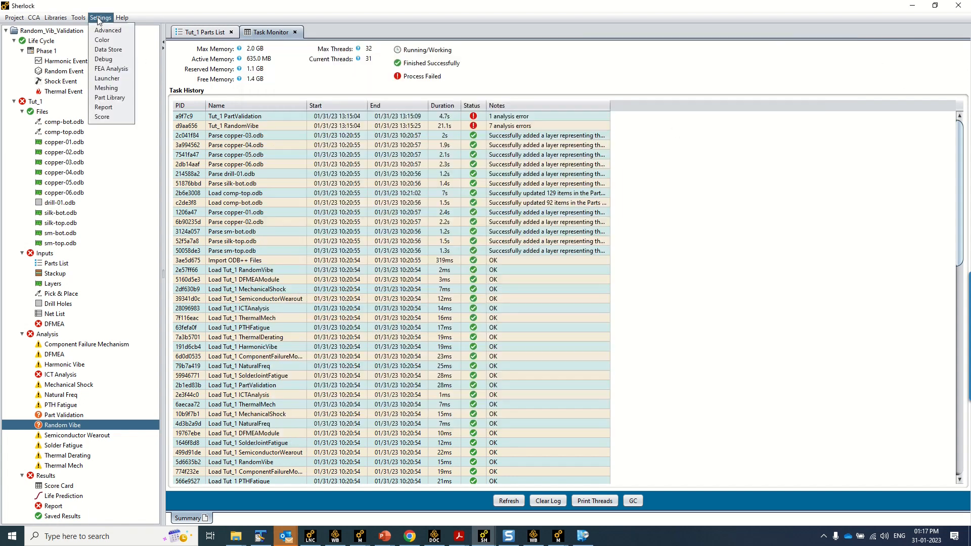
{"action": "left_click", "coordinate": [111, 70]}
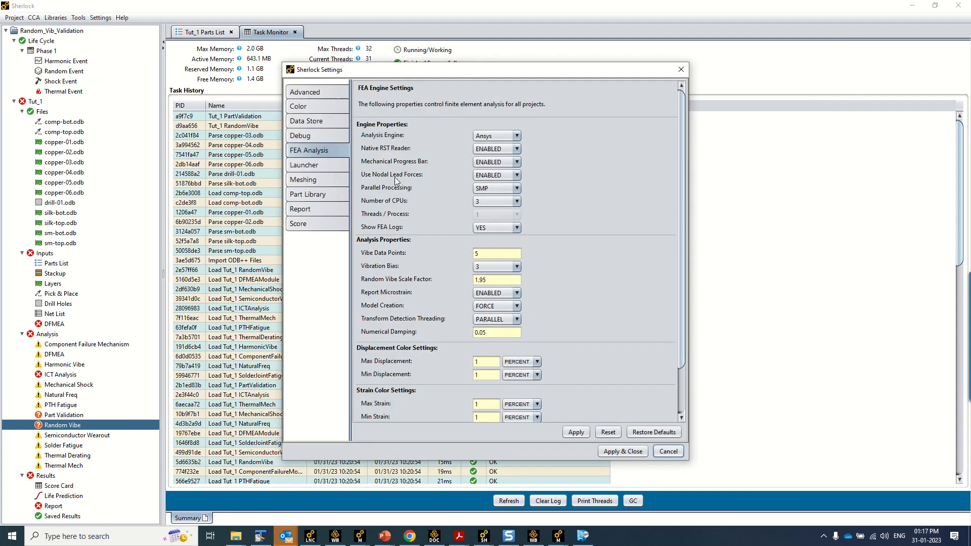
{"action": "left_click", "coordinate": [504, 177]}
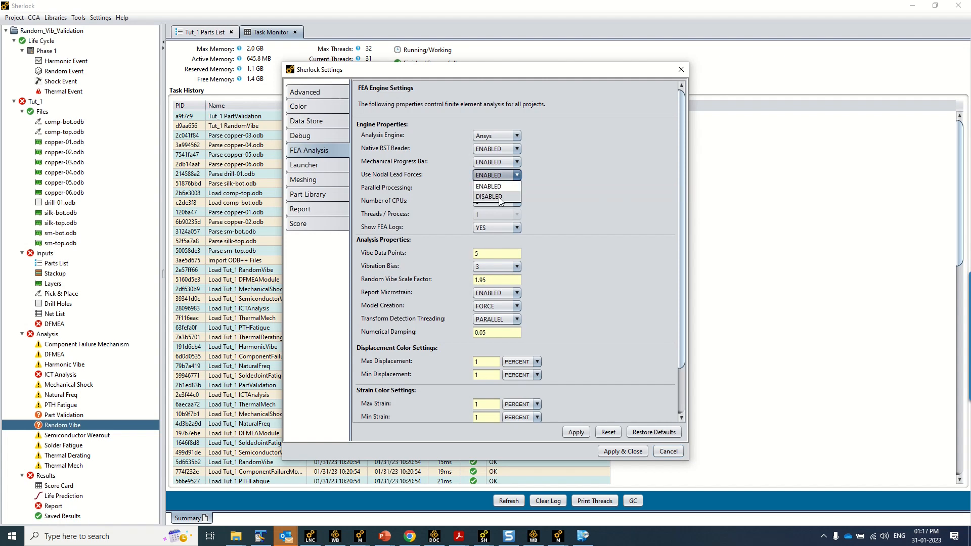
{"action": "left_click", "coordinate": [508, 200]}
{"action": "left_click", "coordinate": [624, 452]}
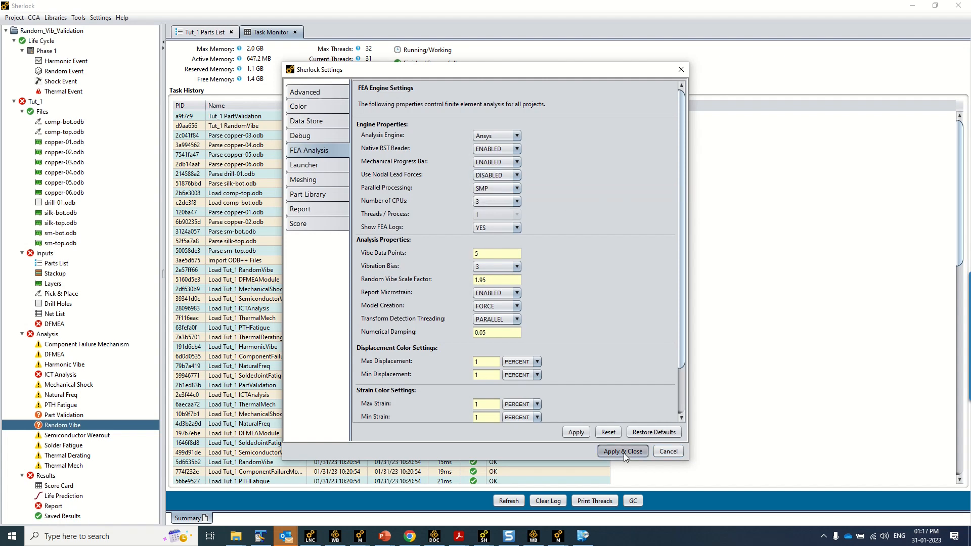
Clear the Random Vibe analysis results and empty the Task Monitor log
{"action": "right_click", "coordinate": [80, 429]}
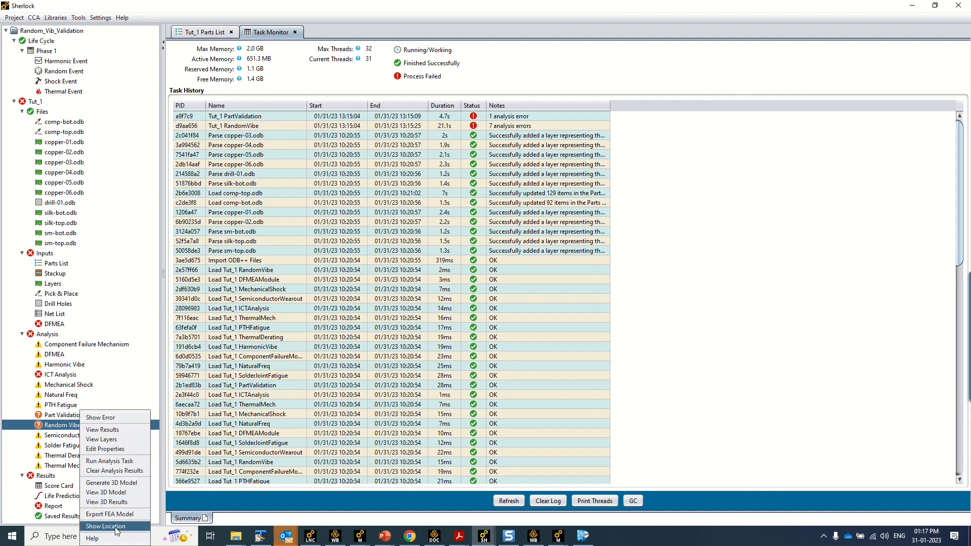
{"action": "left_click", "coordinate": [118, 472]}
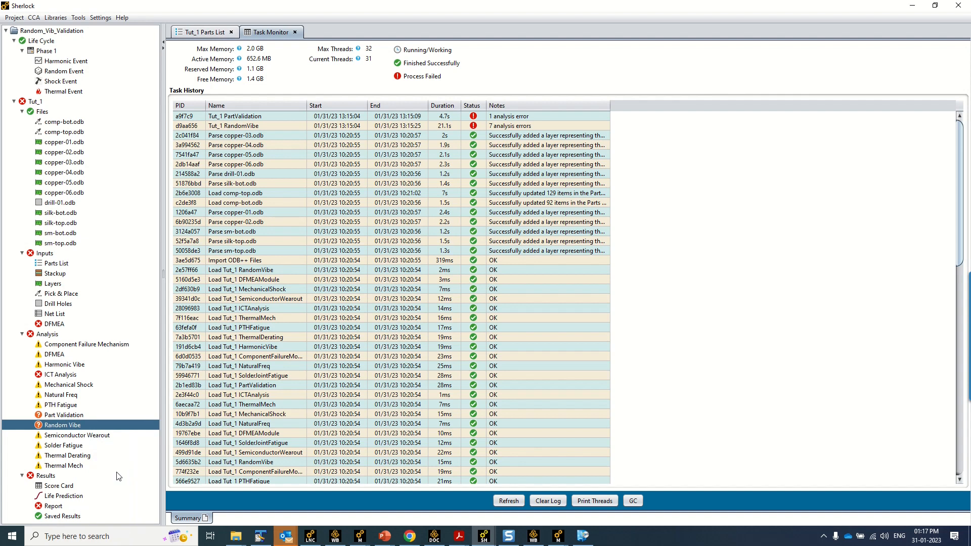
{"action": "left_click", "coordinate": [554, 497]}
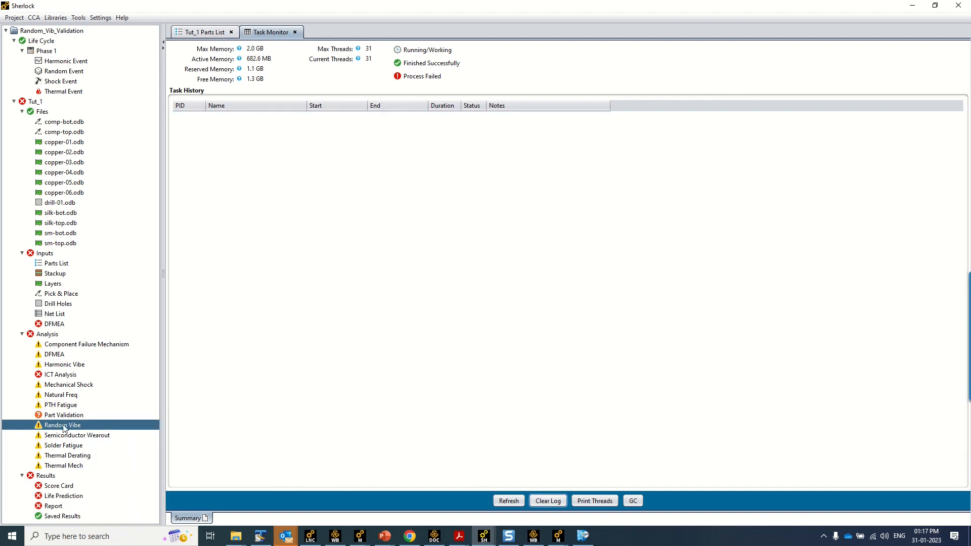
Reselect file.rst from the MECH folder as the Random Event result file, then save and rerun the Random Vibe analysis
{"action": "right_click", "coordinate": [65, 429]}
{"action": "left_click", "coordinate": [112, 451]}
{"action": "left_click", "coordinate": [580, 216]}
{"action": "left_click", "coordinate": [392, 176]}
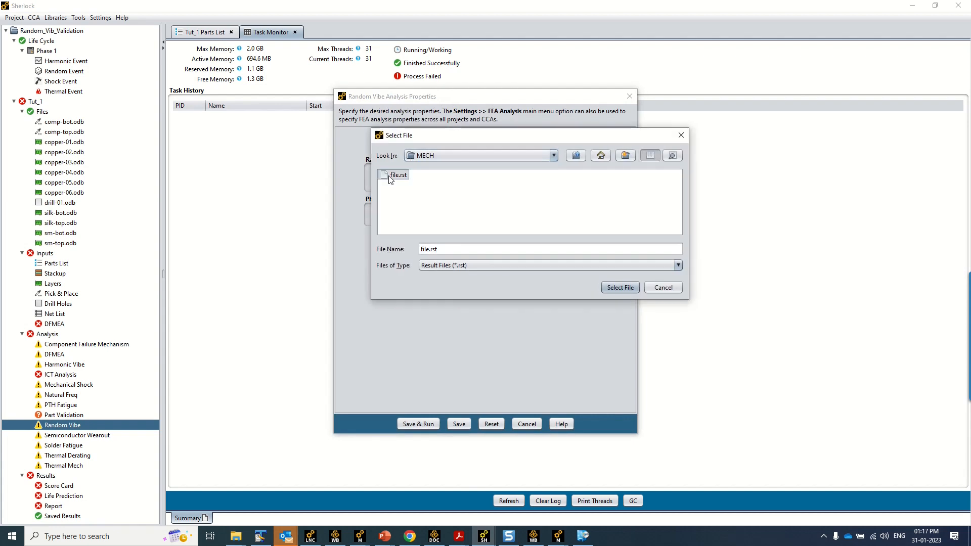
{"action": "double_click", "coordinate": [394, 176]}
{"action": "left_click", "coordinate": [420, 423]}
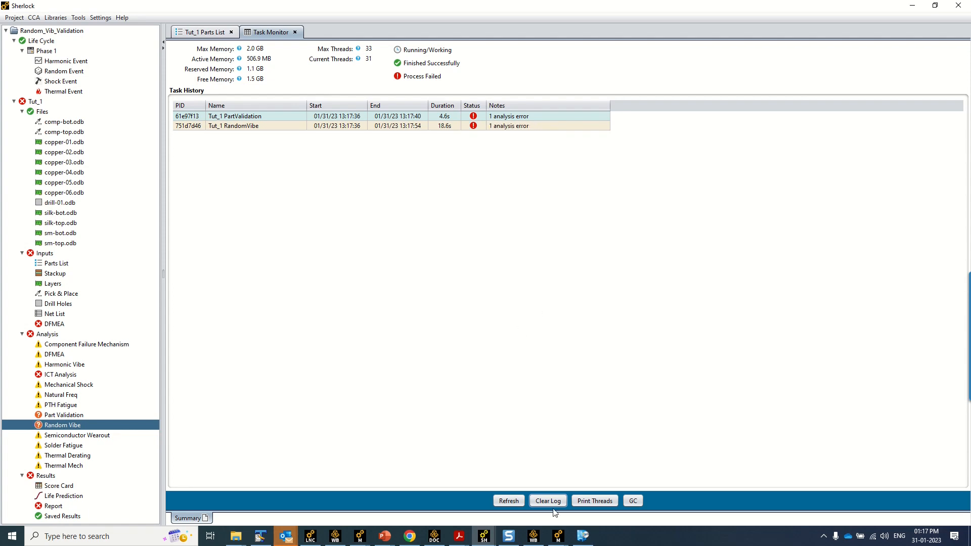
Switch to the Systems D,E Mechanical window and view the Commands (APDL) snippet of the Modal analysis
{"action": "left_click", "coordinate": [559, 537]}
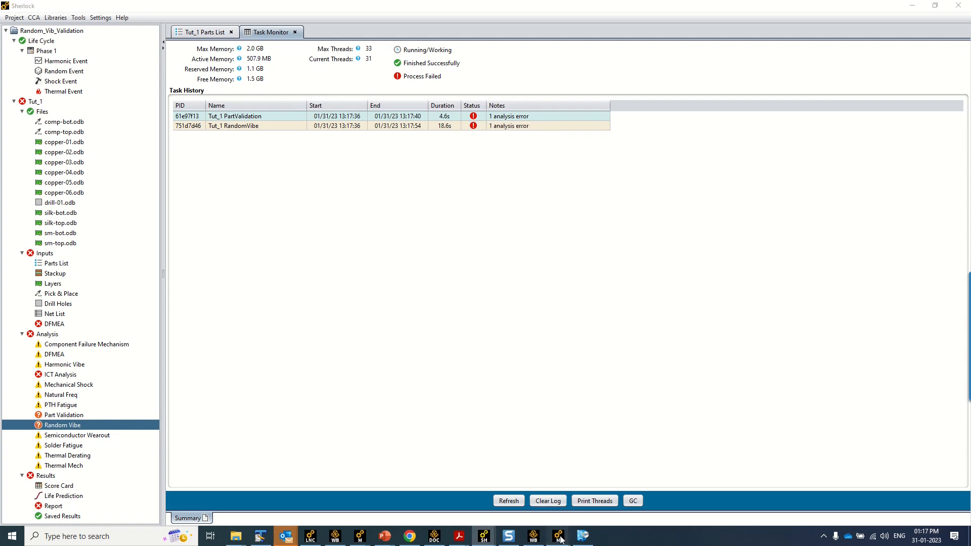
{"action": "left_click", "coordinate": [662, 490]}
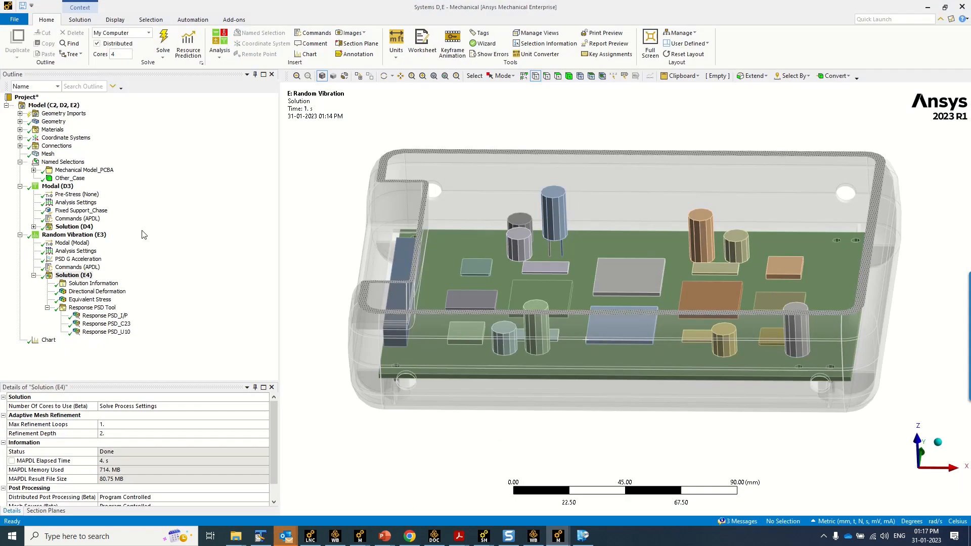
{"action": "left_click", "coordinate": [78, 218]}
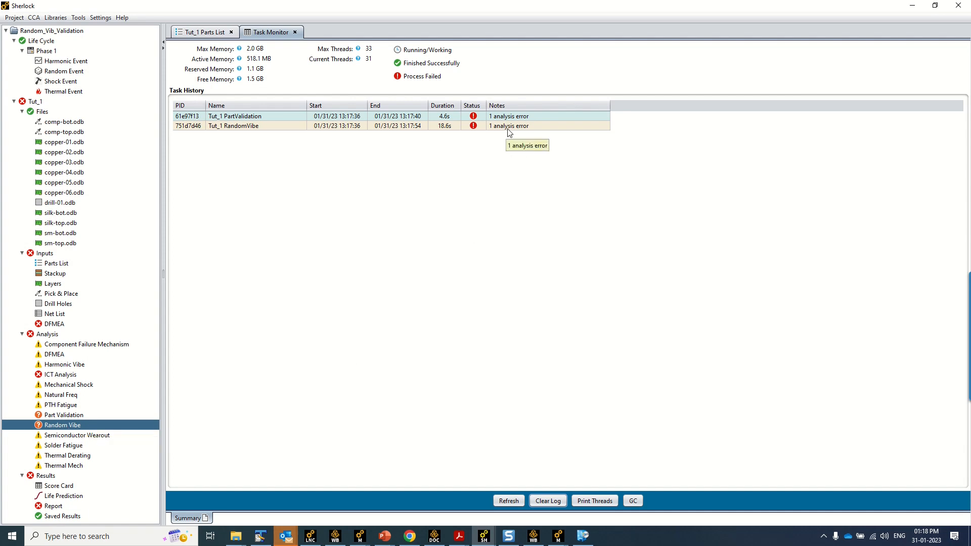
Open the rerun Random Vibe results in Sherlock and read the warning listed under its issues
{"action": "right_click", "coordinate": [61, 425]}
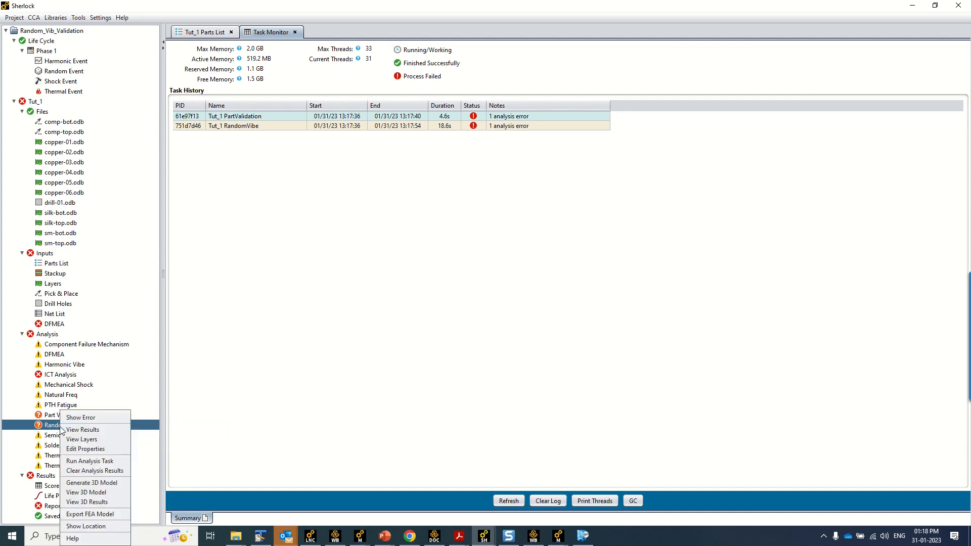
{"action": "left_click", "coordinate": [92, 431]}
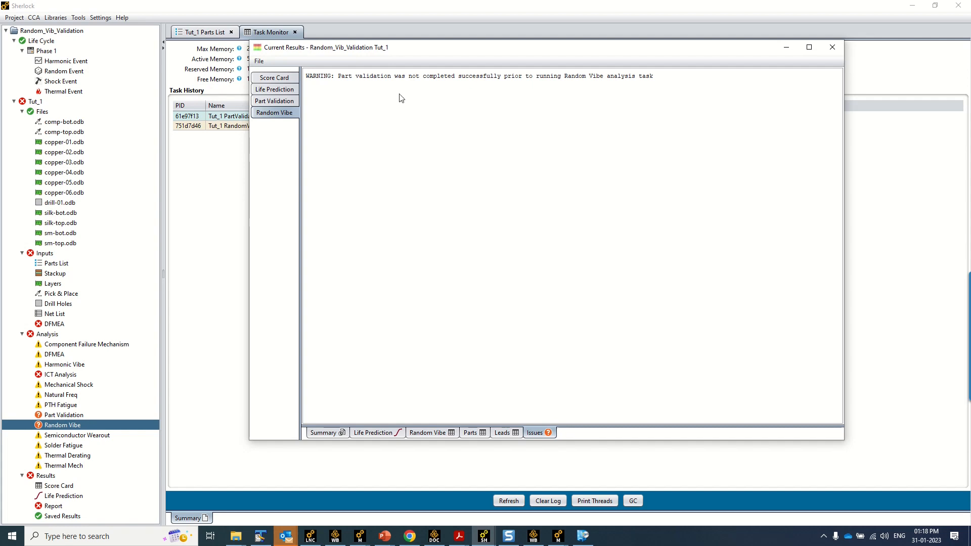
{"action": "left_click_drag", "start_coordinate": [394, 80], "coordinate": [660, 79]}
{"action": "left_click_drag", "start_coordinate": [338, 80], "coordinate": [579, 85]}
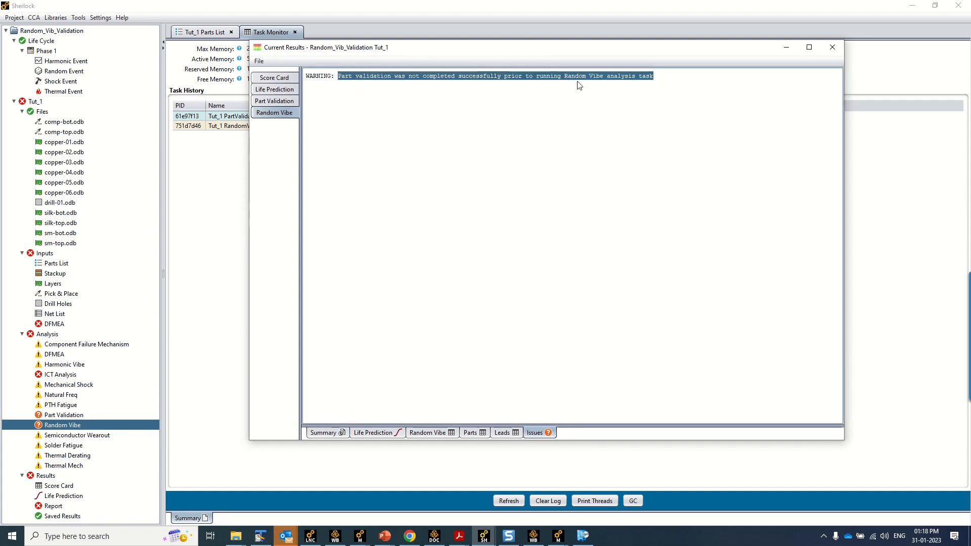
Review the Random Vibe, Parts and Leads result tables, checking the lead strain of capacitor C23
{"action": "left_click", "coordinate": [423, 434]}
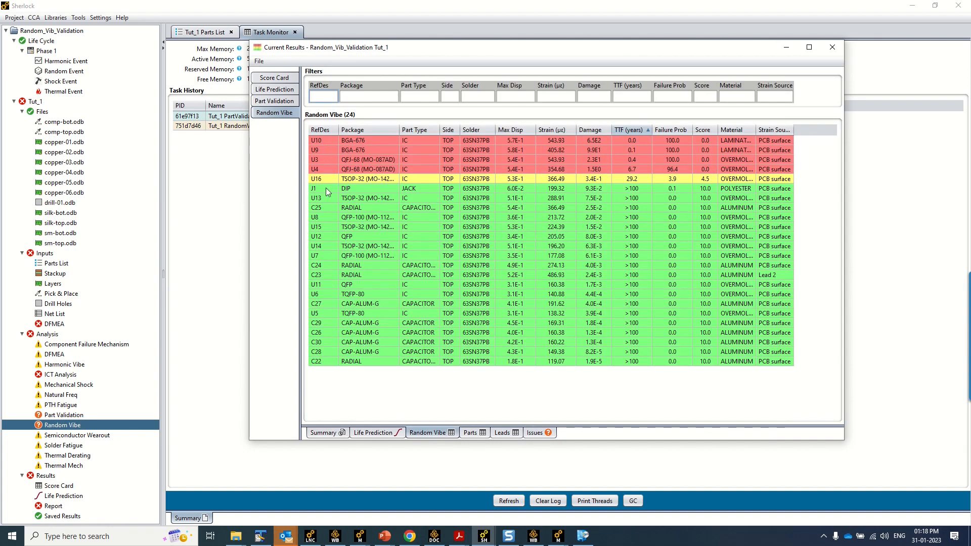
{"action": "left_click", "coordinate": [474, 434]}
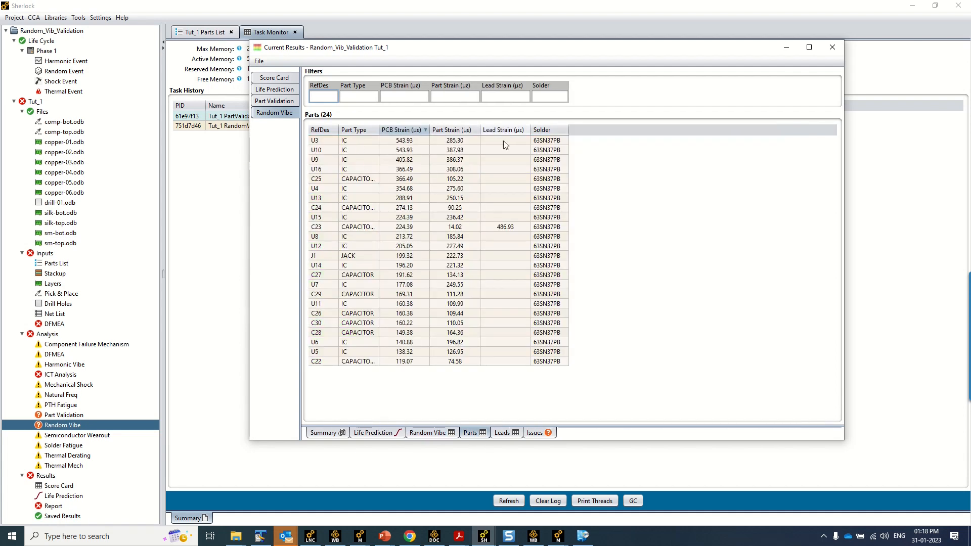
{"action": "left_click", "coordinate": [503, 433]}
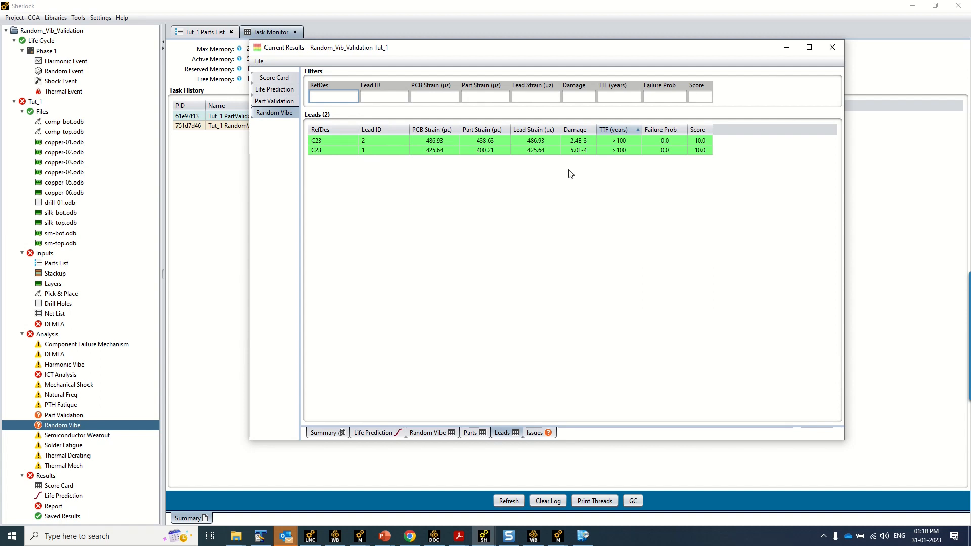
{"action": "mouse_move", "coordinate": [526, 142]}
Switch to the Systems D,E Mechanical window and view the Random Vibration Equivalent Stress result close up around the capacitor leads
{"action": "left_click", "coordinate": [559, 539]}
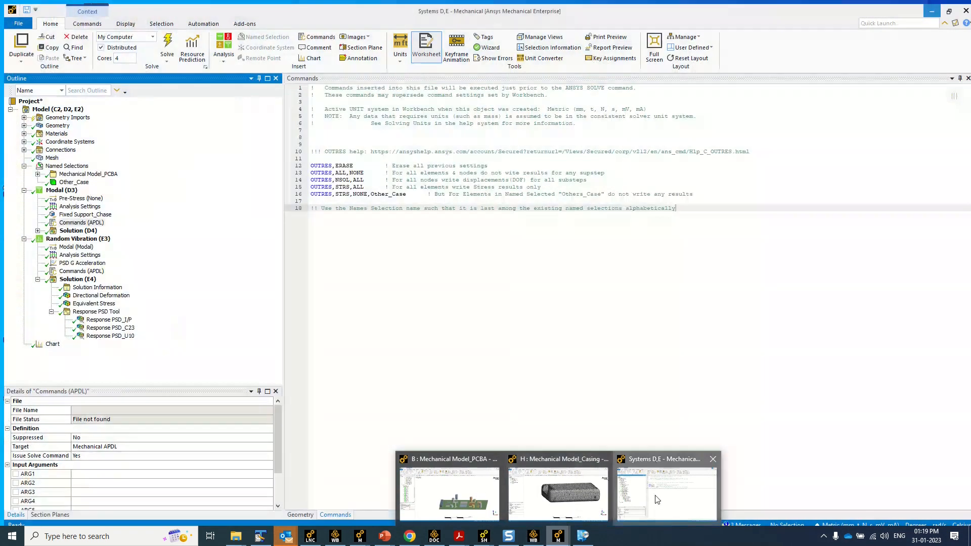
{"action": "left_click", "coordinate": [639, 503]}
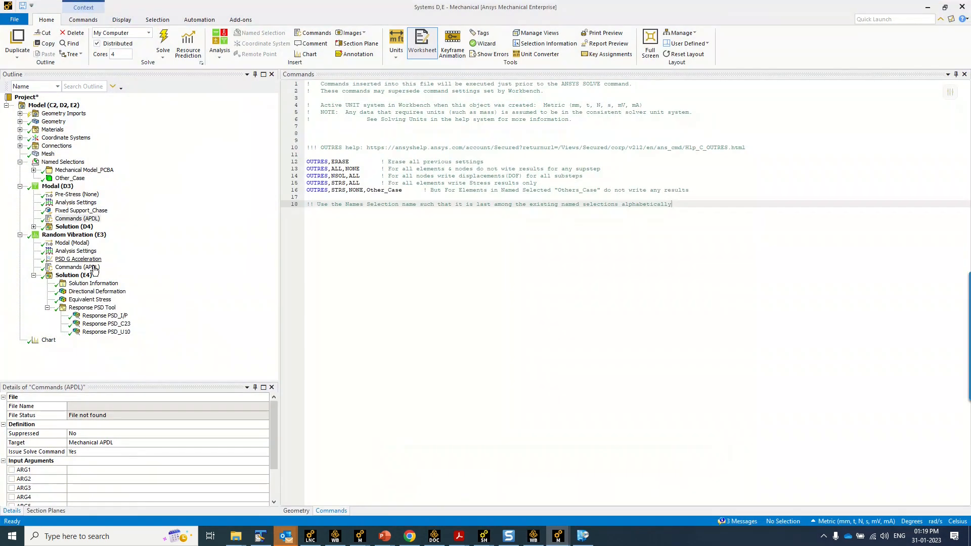
{"action": "left_click", "coordinate": [91, 300]}
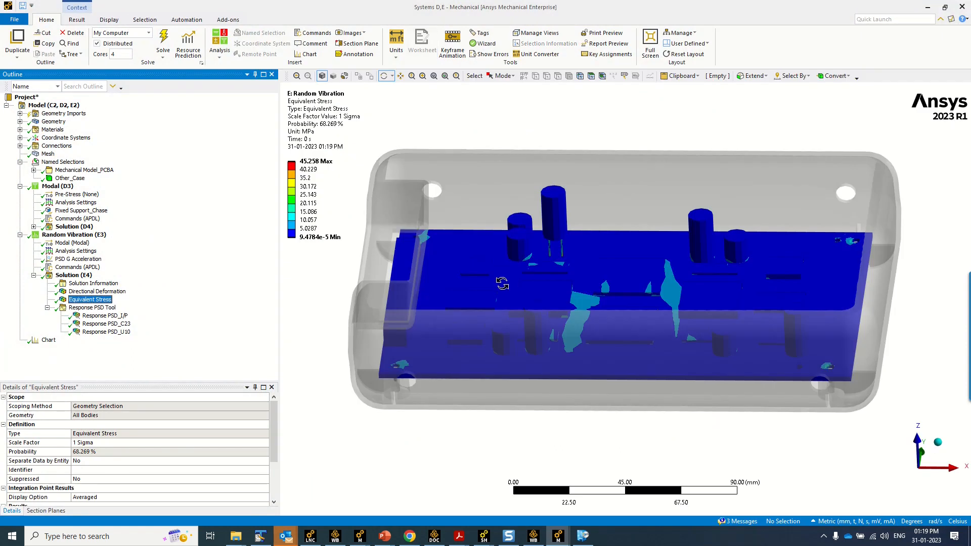
{"action": "scroll", "coordinate": [514, 280], "scroll_direction": "up", "scroll_amount": 5}
{"action": "middle_click_drag", "start_coordinate": [482, 229], "coordinate": [482, 211]}
{"action": "scroll", "coordinate": [482, 212], "scroll_direction": "up", "scroll_amount": 3}
{"action": "scroll", "coordinate": [481, 212], "scroll_direction": "up", "scroll_amount": 2}
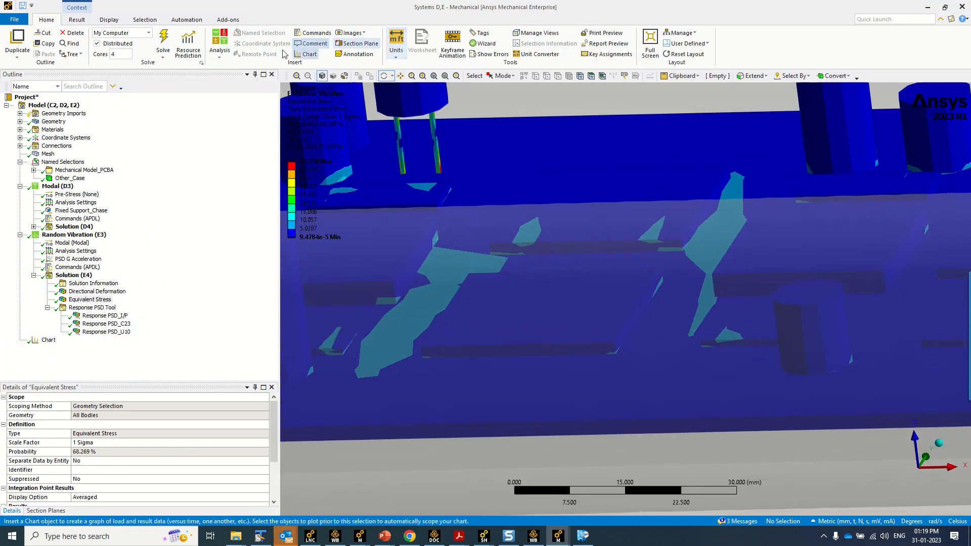
Display the mesh elements on the Equivalent Stress contour plot
{"action": "left_click", "coordinate": [196, 54]}
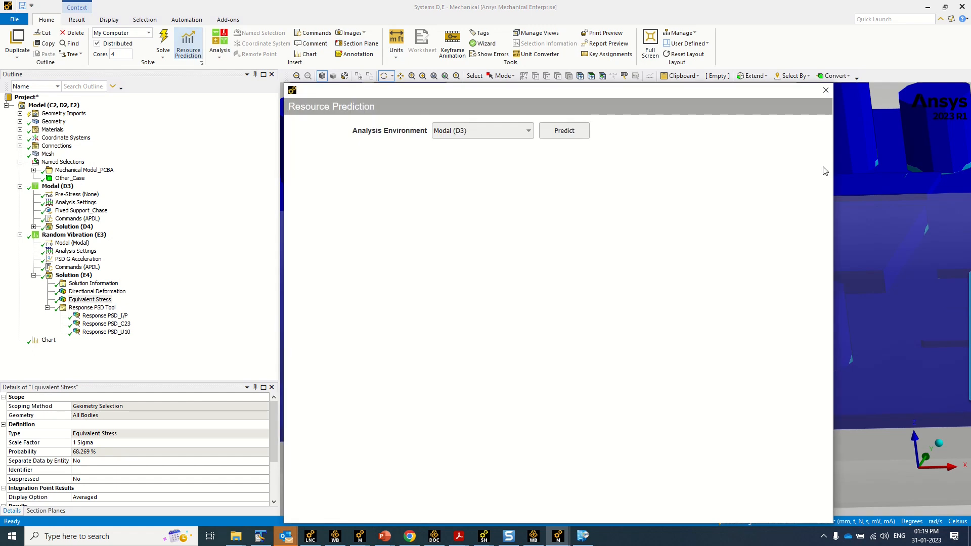
{"action": "left_click", "coordinate": [822, 86]}
{"action": "left_click", "coordinate": [78, 7]}
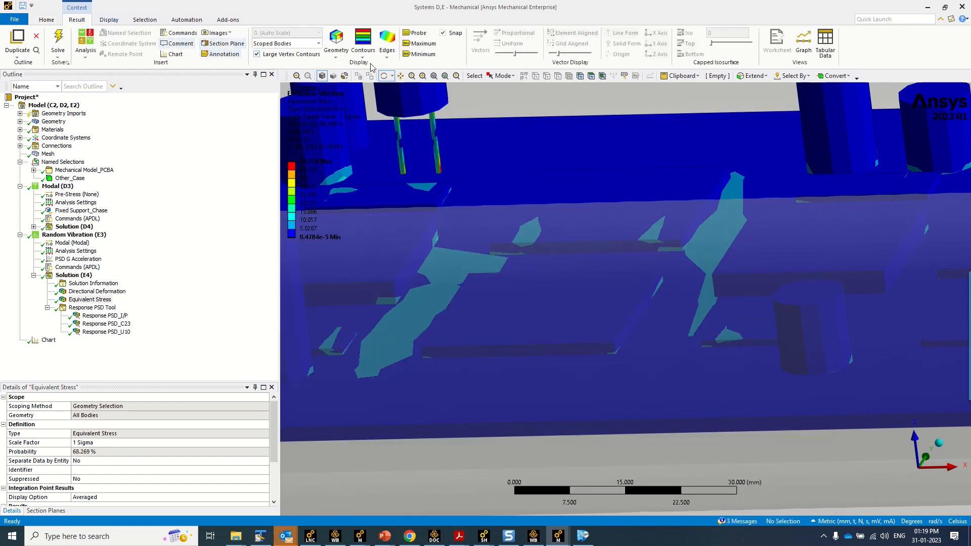
{"action": "left_click", "coordinate": [387, 46]}
{"action": "left_click", "coordinate": [413, 98]}
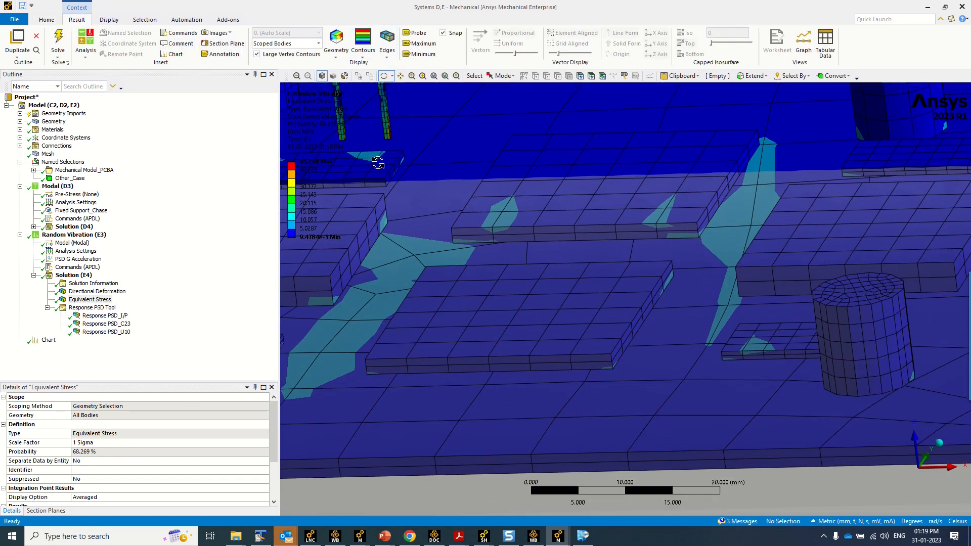
Inspect the meshed leads of the tall capacitor, and switch to Sherlock's Leads results to check the C23 lead strains
{"action": "left_click_drag", "start_coordinate": [376, 157], "coordinate": [662, 267]}
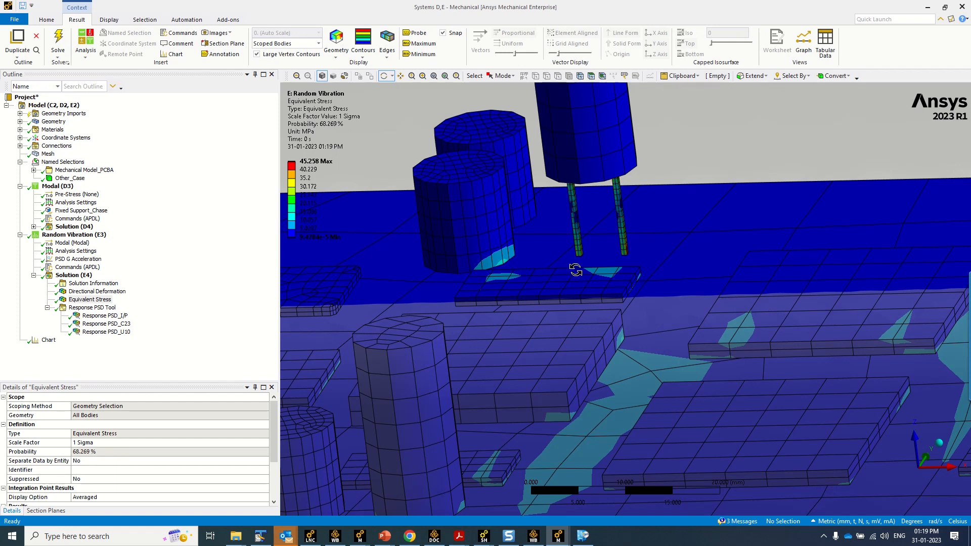
{"action": "scroll", "coordinate": [576, 270], "scroll_direction": "down", "scroll_amount": 4}
{"action": "scroll", "coordinate": [575, 269], "scroll_direction": "down", "scroll_amount": 3}
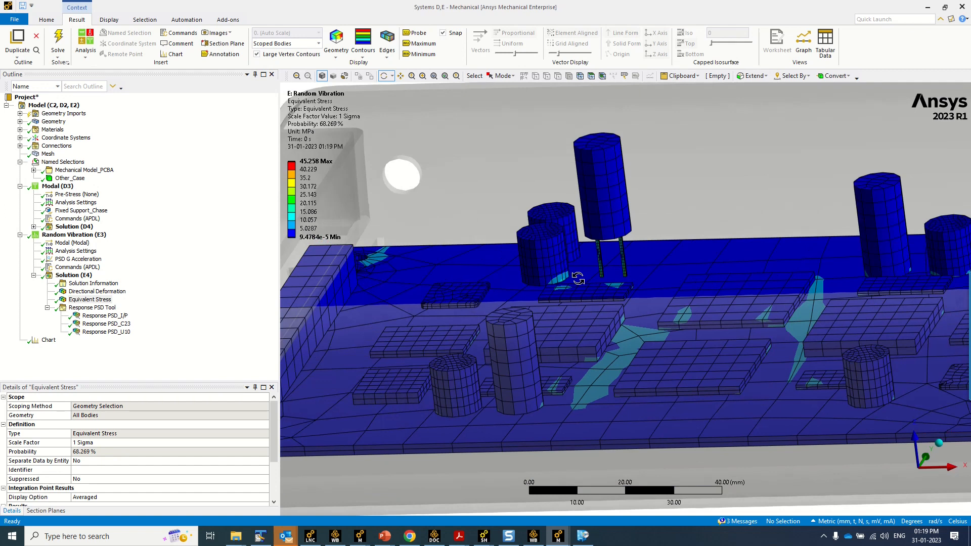
{"action": "scroll", "coordinate": [614, 263], "scroll_direction": "up", "scroll_amount": 3}
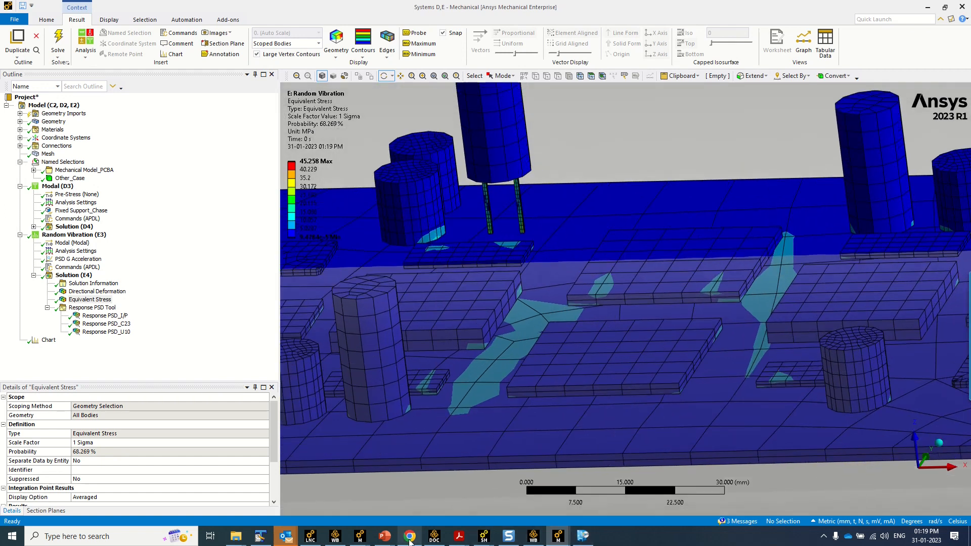
{"action": "mouse_move", "coordinate": [486, 540]}
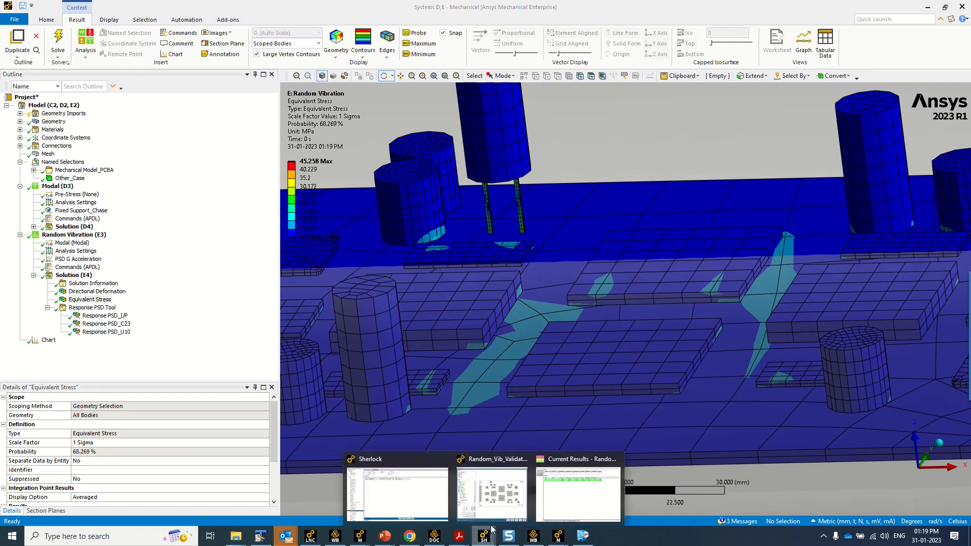
{"action": "left_click", "coordinate": [564, 501]}
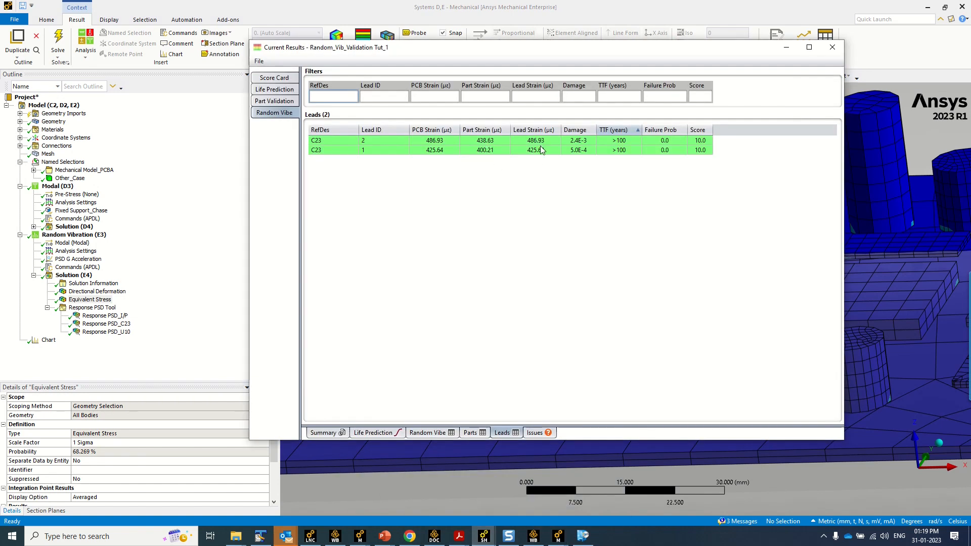
Switch to Chrome and search YouTube for "Sherlock Strain calculation"
{"action": "mouse_move", "coordinate": [410, 537]}
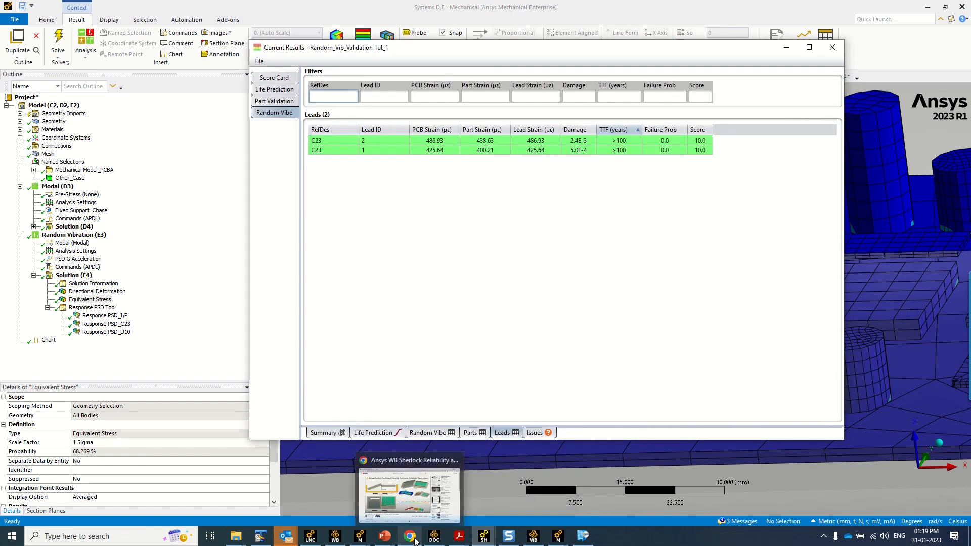
{"action": "left_click", "coordinate": [417, 517]}
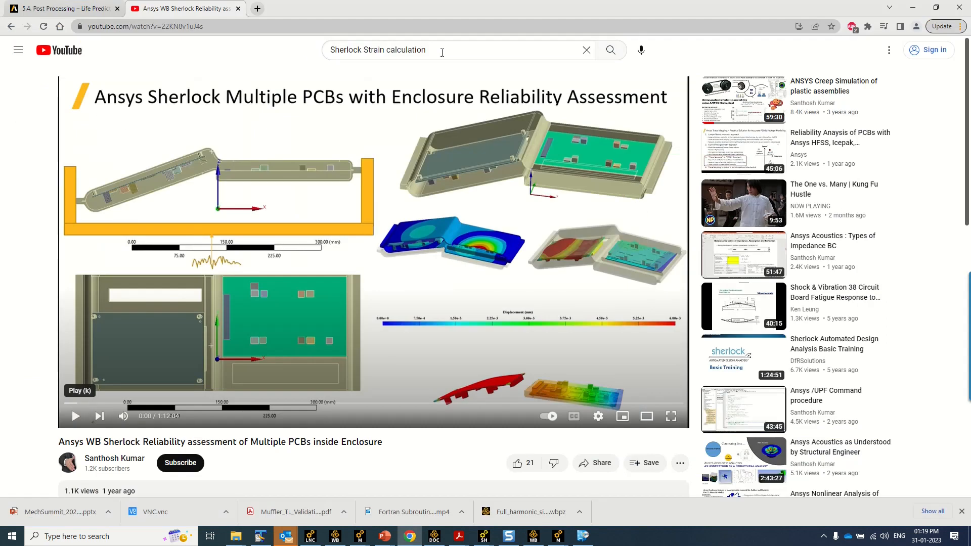
{"action": "left_click_drag", "start_coordinate": [442, 53], "coordinate": [331, 43]}
{"action": "type", "text": "Sherlock Strain"}
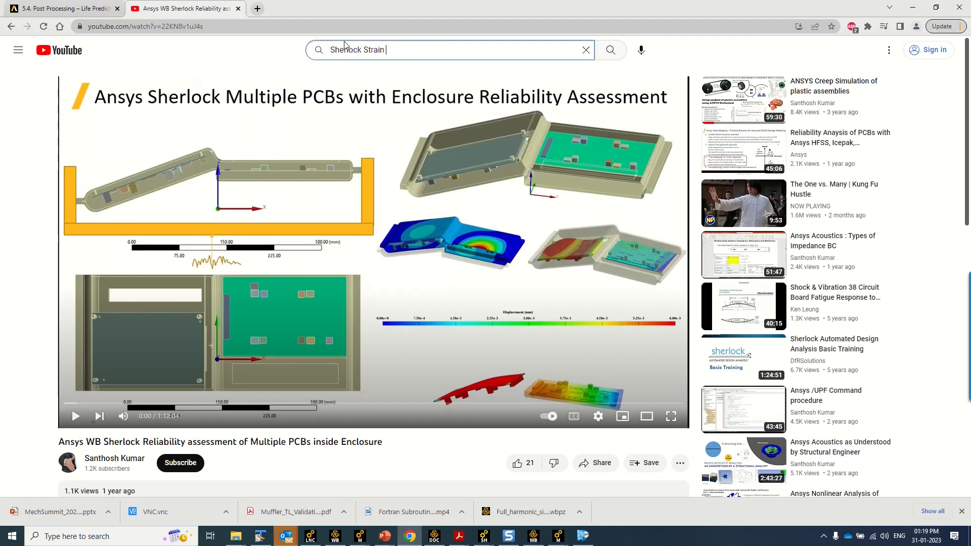
{"action": "type", "text": " calculation"}
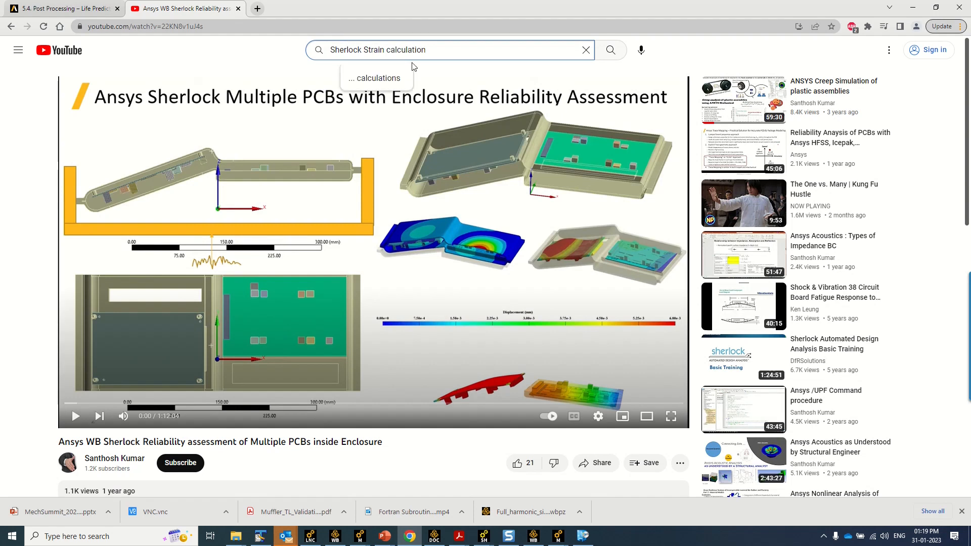
{"action": "key", "text": "Return"}
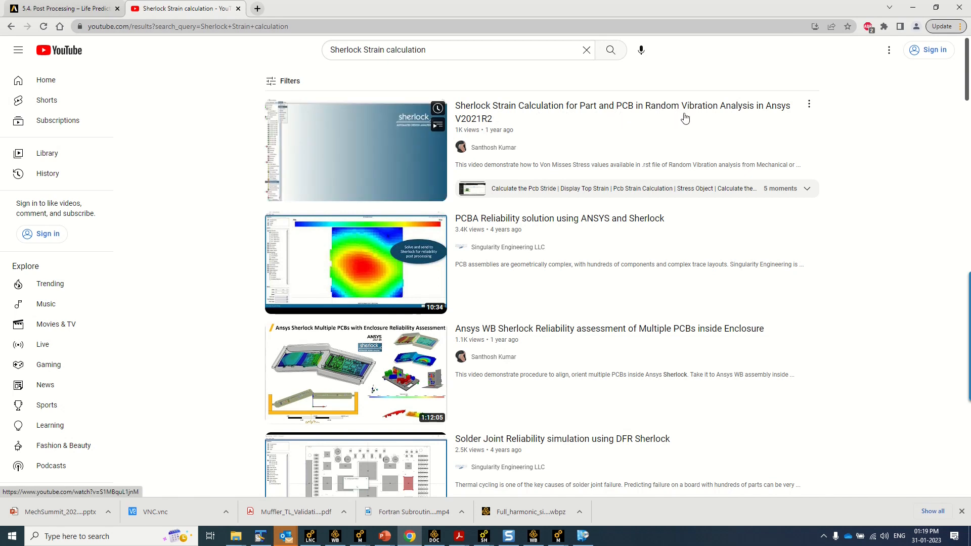
Open the video on Sherlock strain calculation for part and PCB in random vibration, and pause it at about 3:40
{"action": "left_click", "coordinate": [390, 142]}
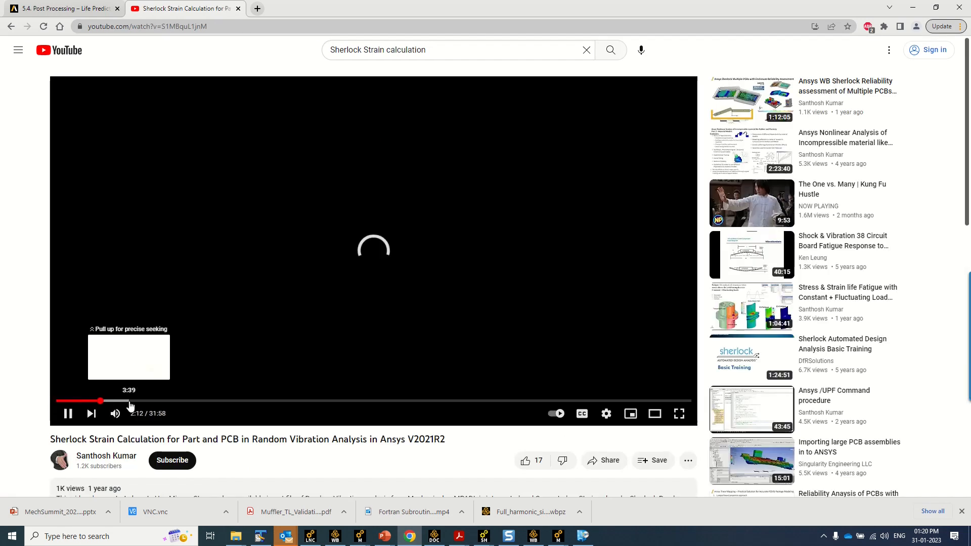
{"action": "left_click", "coordinate": [128, 401]}
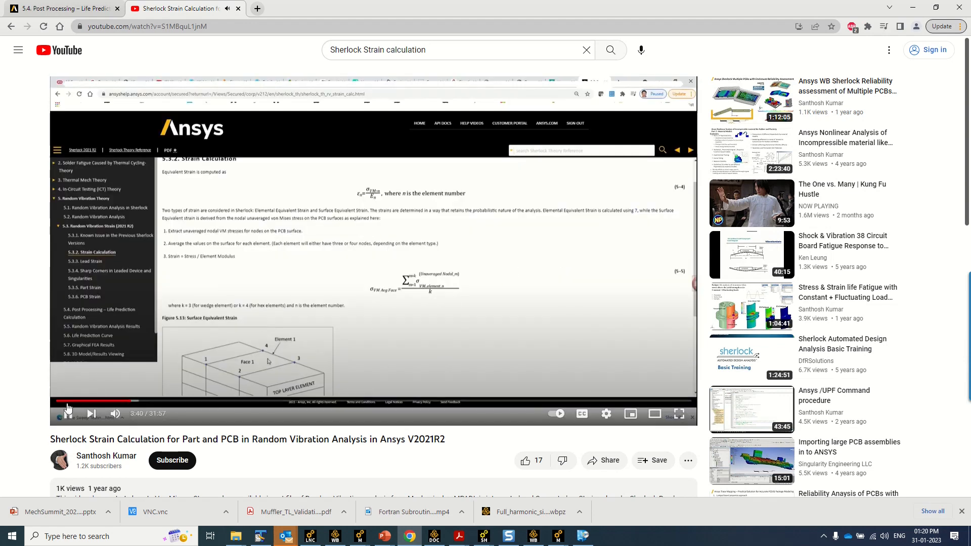
{"action": "left_click", "coordinate": [67, 410]}
Switch back to Sherlock's current results and review the strain, damage and time-to-failure values in the Random Vibe table
{"action": "mouse_move", "coordinate": [562, 543]}
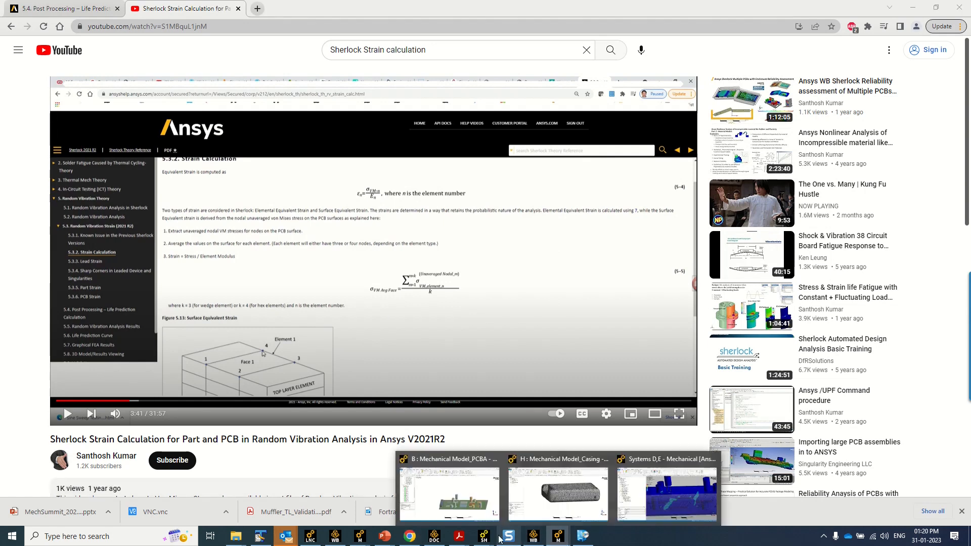
{"action": "mouse_move", "coordinate": [484, 537]}
{"action": "left_click", "coordinate": [543, 470]}
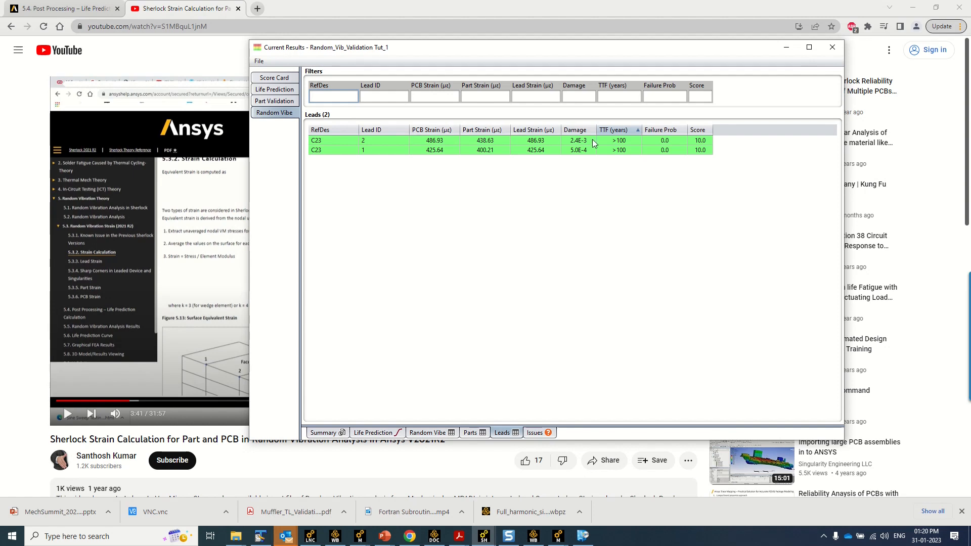
{"action": "left_click", "coordinate": [431, 435]}
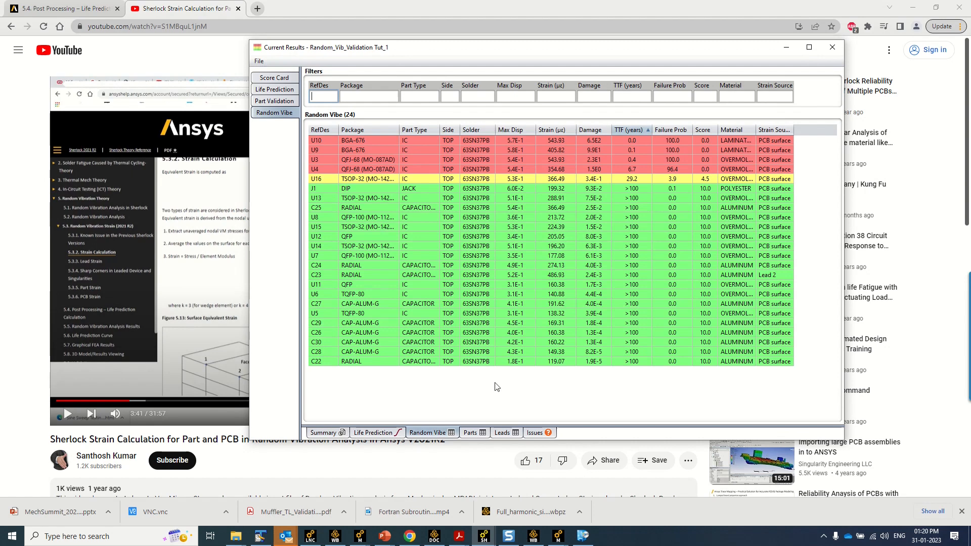
{"action": "mouse_move", "coordinate": [511, 346]}
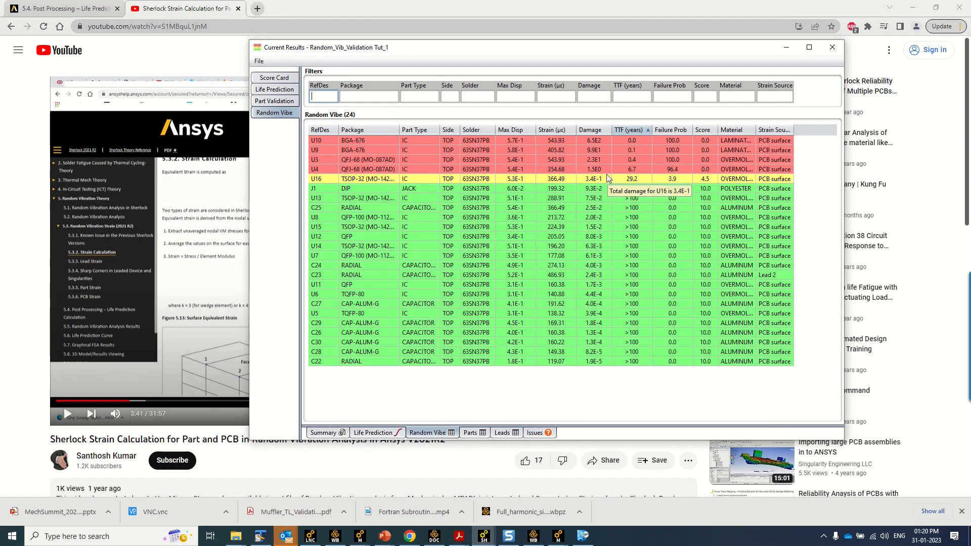
{"action": "mouse_move", "coordinate": [561, 145]}
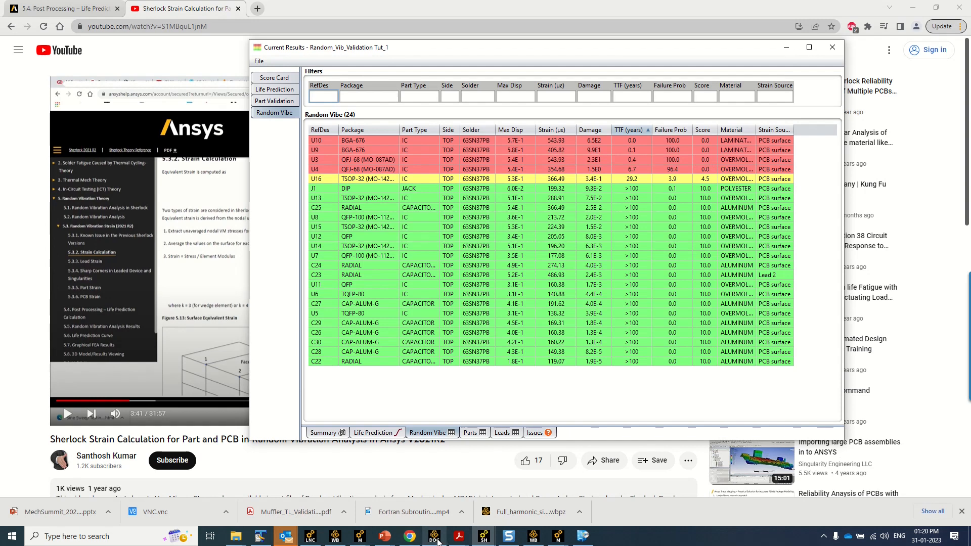
Switch to the Ansys Help page in Chrome and read through section 5.4 Post Processing – Life Prediction Calculation
{"action": "mouse_move", "coordinate": [438, 542]}
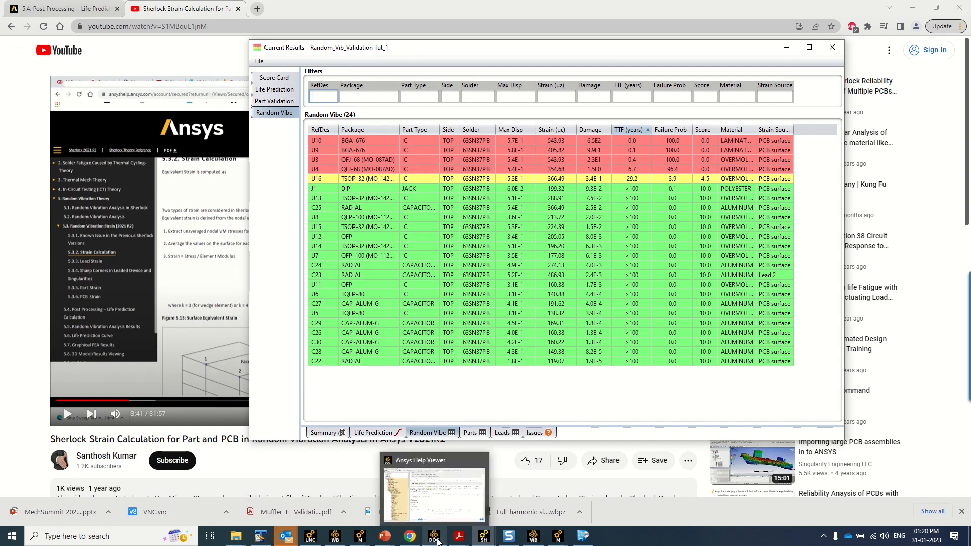
{"action": "left_click", "coordinate": [410, 536]}
{"action": "left_click", "coordinate": [33, 7]}
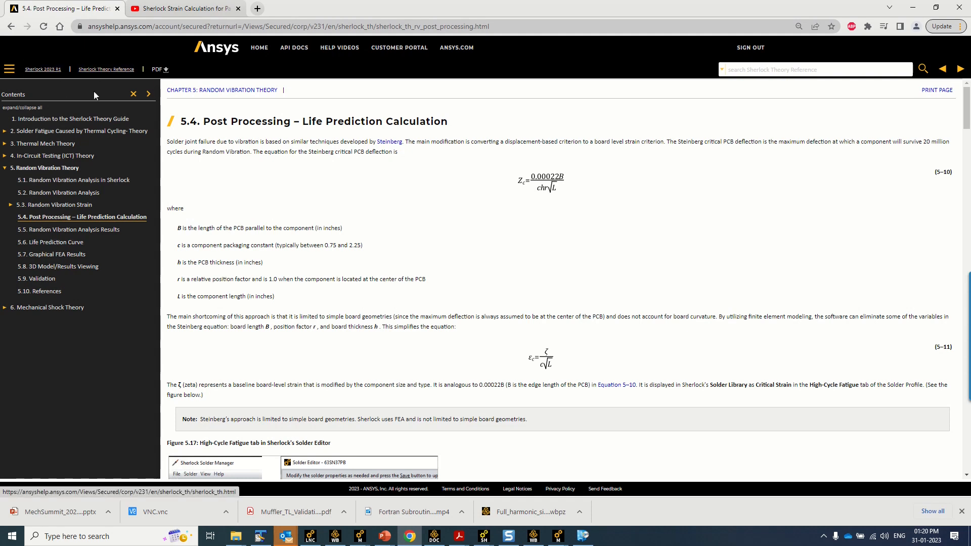
{"action": "left_click", "coordinate": [56, 180]}
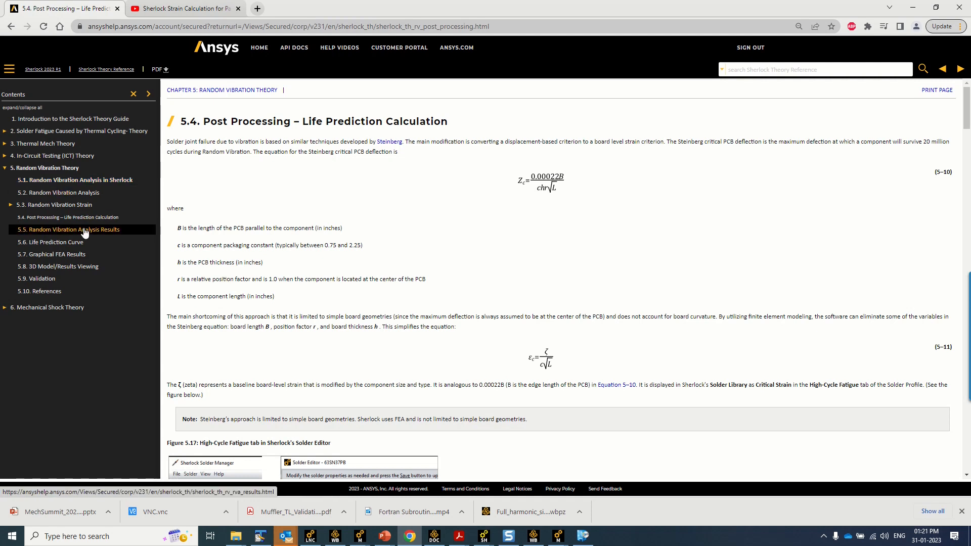
{"action": "left_click", "coordinate": [60, 217]}
{"action": "scroll", "coordinate": [518, 324], "scroll_direction": "down", "scroll_amount": 10}
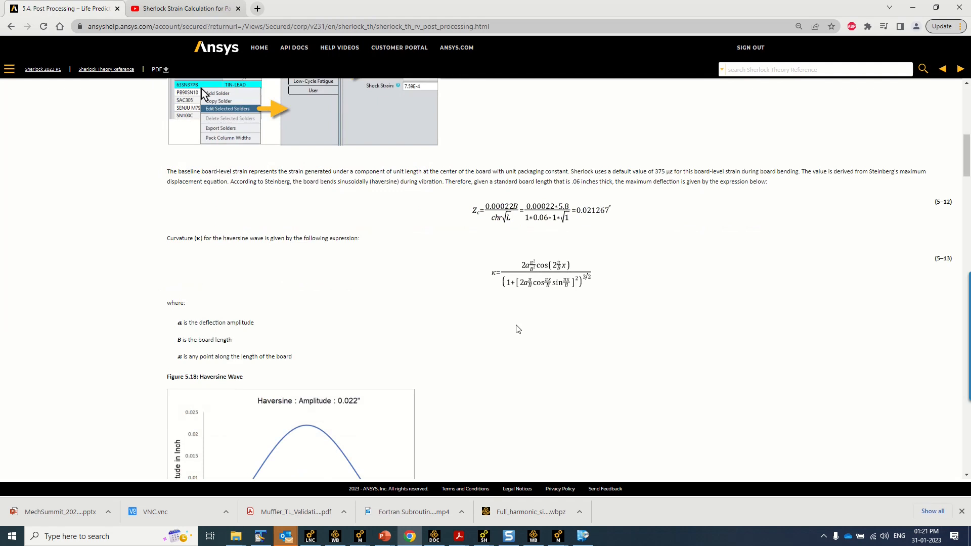
{"action": "scroll", "coordinate": [519, 329], "scroll_direction": "down", "scroll_amount": 8}
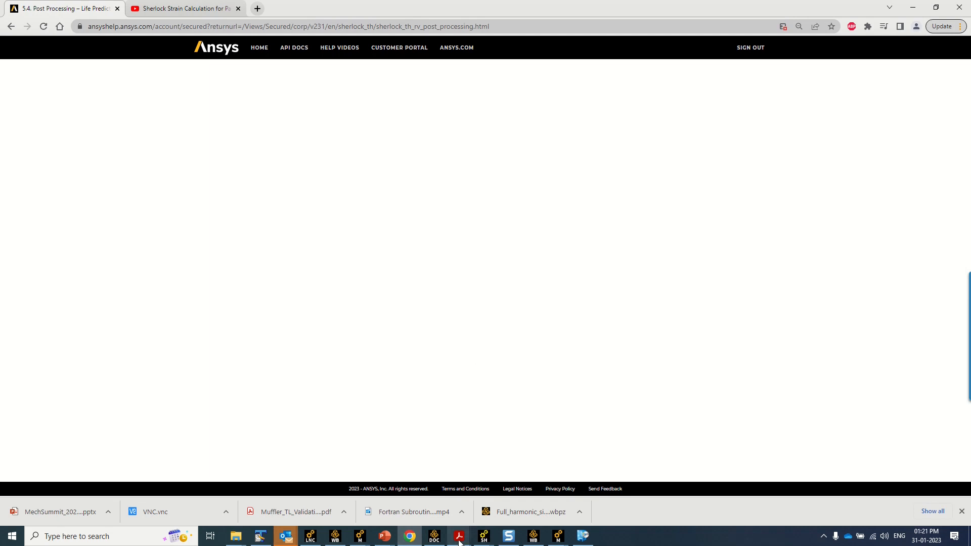
Switch to the Steinberg vibration analysis PDF in Acrobat Reader and select the Chapter 9 heading, Designing Electronics for Random Vibration
{"action": "mouse_move", "coordinate": [459, 541]}
{"action": "left_click", "coordinate": [403, 493]}
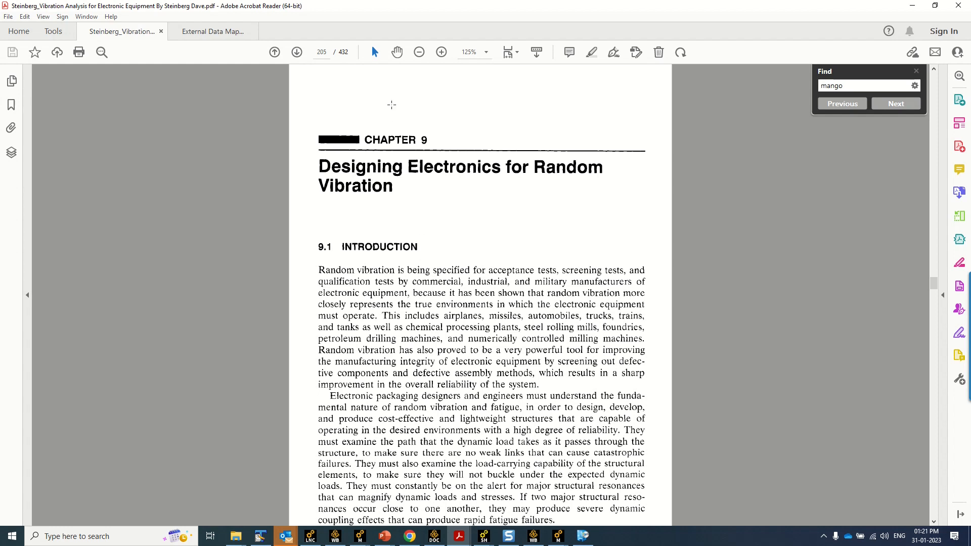
{"action": "left_click_drag", "start_coordinate": [369, 138], "coordinate": [442, 141]}
{"action": "scroll", "coordinate": [476, 310], "scroll_direction": "down", "scroll_amount": 1}
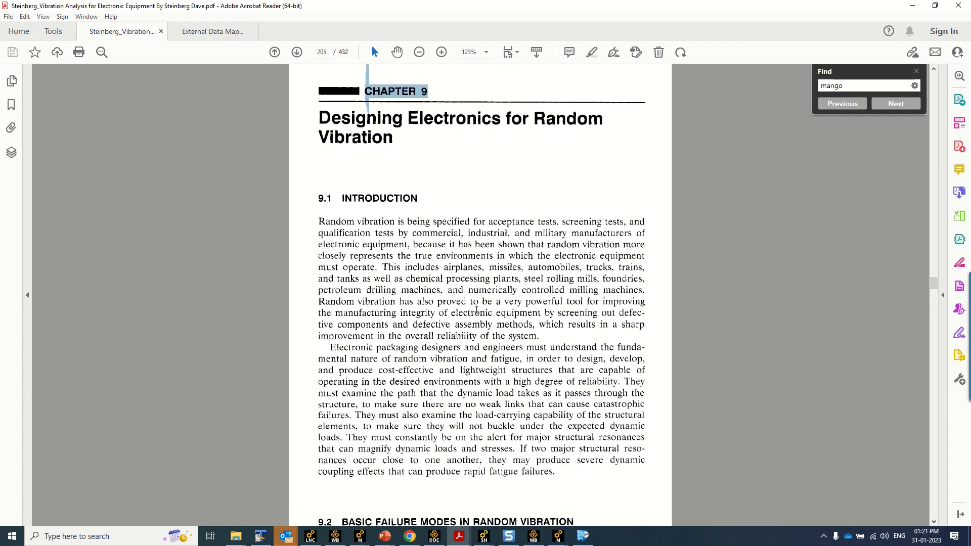
Skim Chapter 9 from the basic failure modes through the random vibration units and PSD curve sections up to section 9.11
{"action": "scroll", "coordinate": [476, 310], "scroll_direction": "down", "scroll_amount": 6}
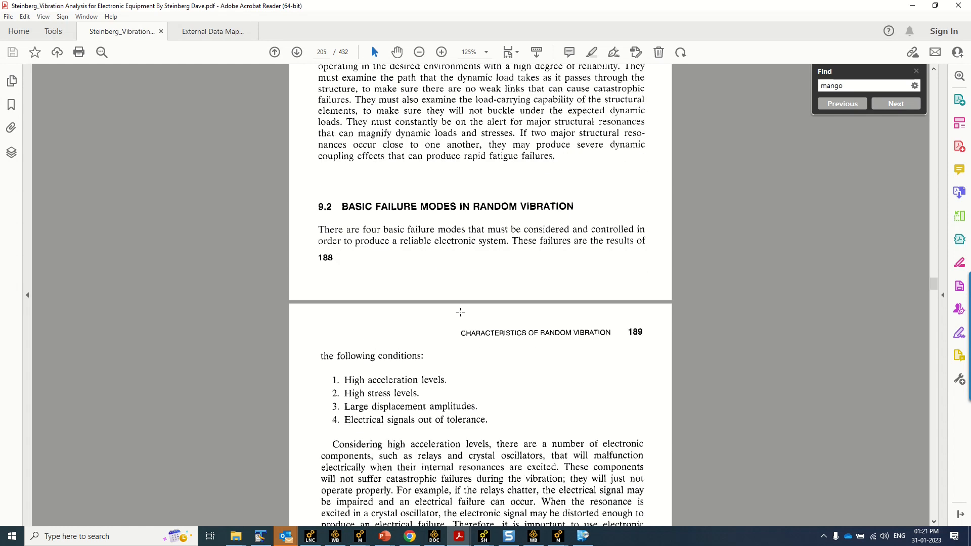
{"action": "scroll", "coordinate": [390, 194], "scroll_direction": "down", "scroll_amount": 20}
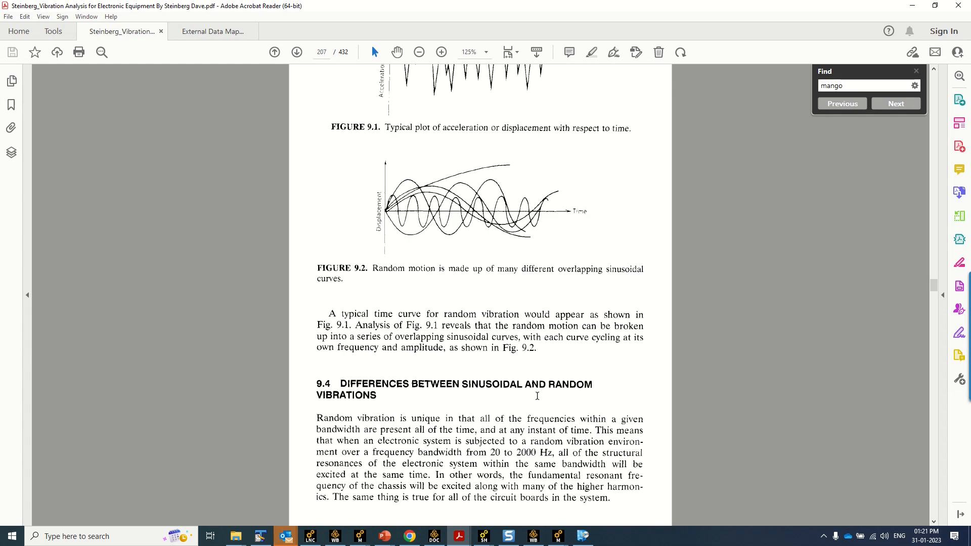
{"action": "scroll", "coordinate": [536, 399], "scroll_direction": "down", "scroll_amount": 20}
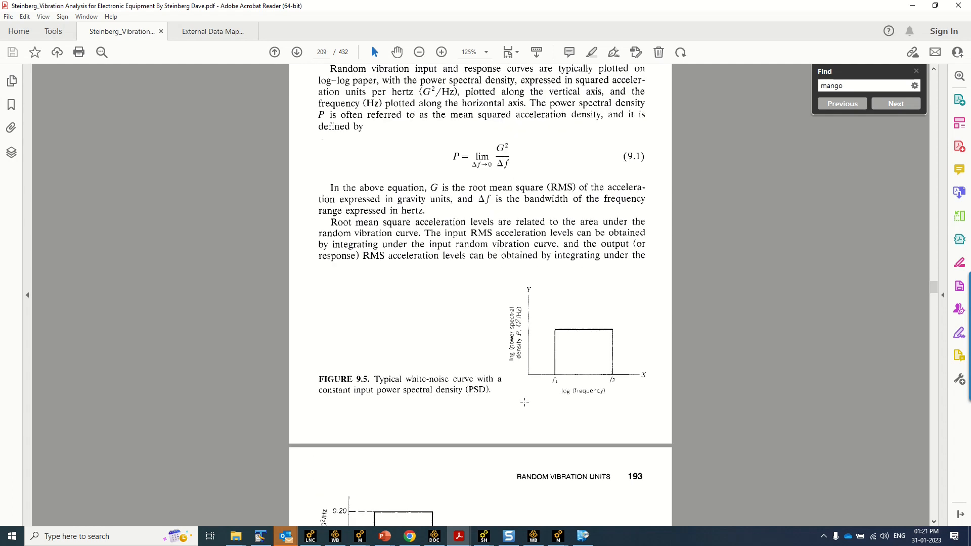
{"action": "scroll", "coordinate": [520, 401], "scroll_direction": "down", "scroll_amount": 13}
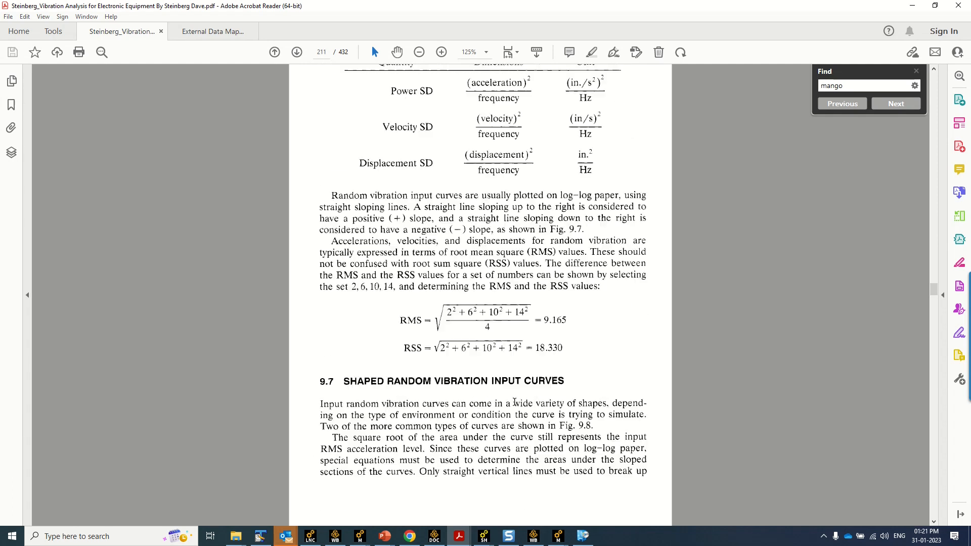
{"action": "scroll", "coordinate": [514, 392], "scroll_direction": "down", "scroll_amount": 15}
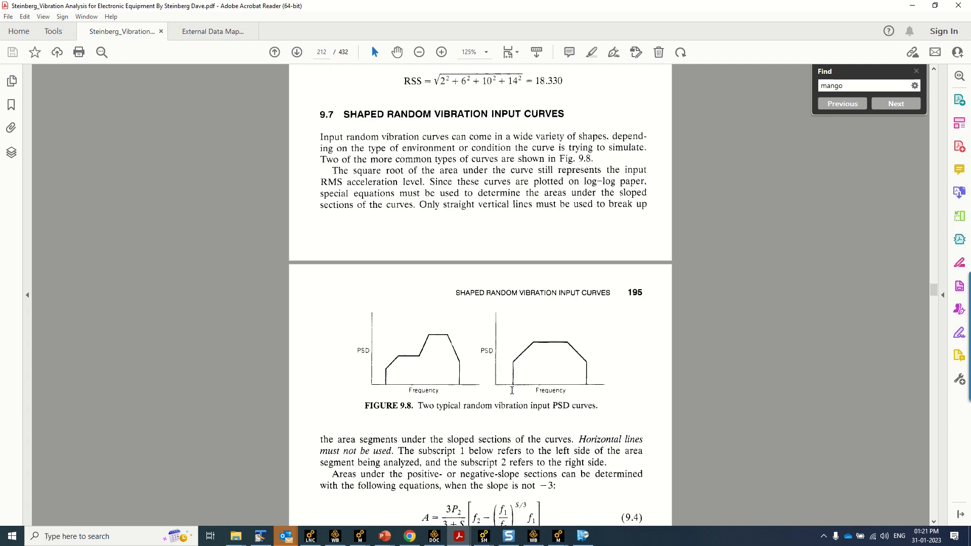
{"action": "scroll", "coordinate": [512, 390], "scroll_direction": "down", "scroll_amount": 10}
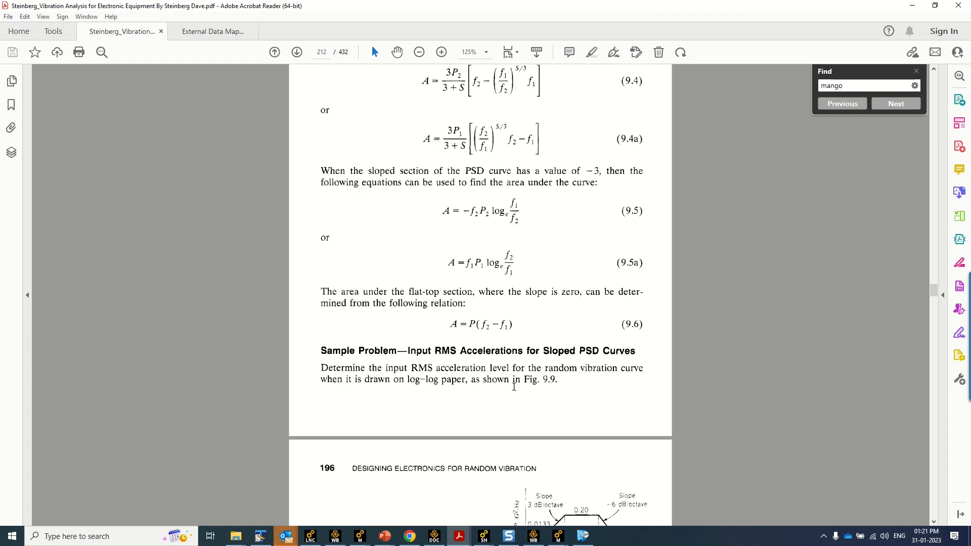
{"action": "scroll", "coordinate": [515, 387], "scroll_direction": "down", "scroll_amount": 6}
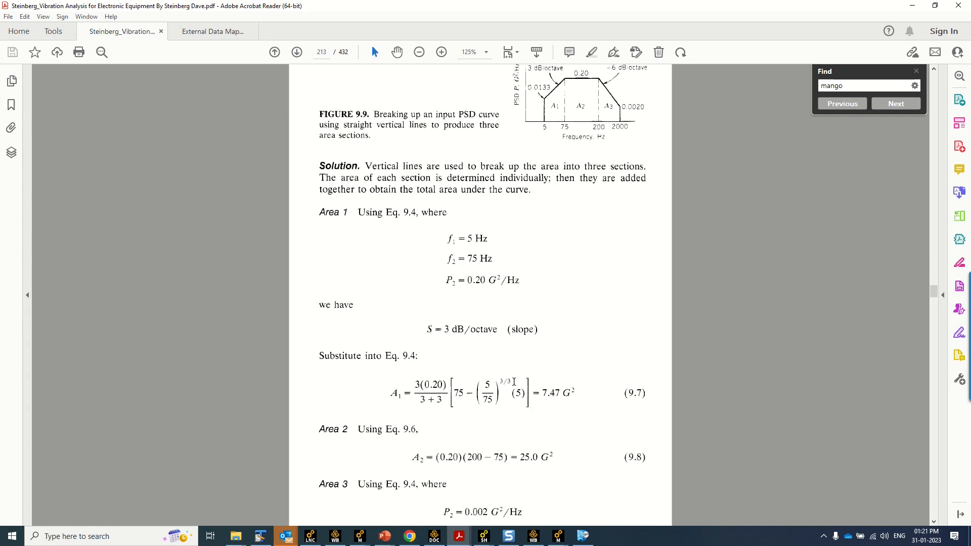
{"action": "scroll", "coordinate": [514, 382], "scroll_direction": "down", "scroll_amount": 20}
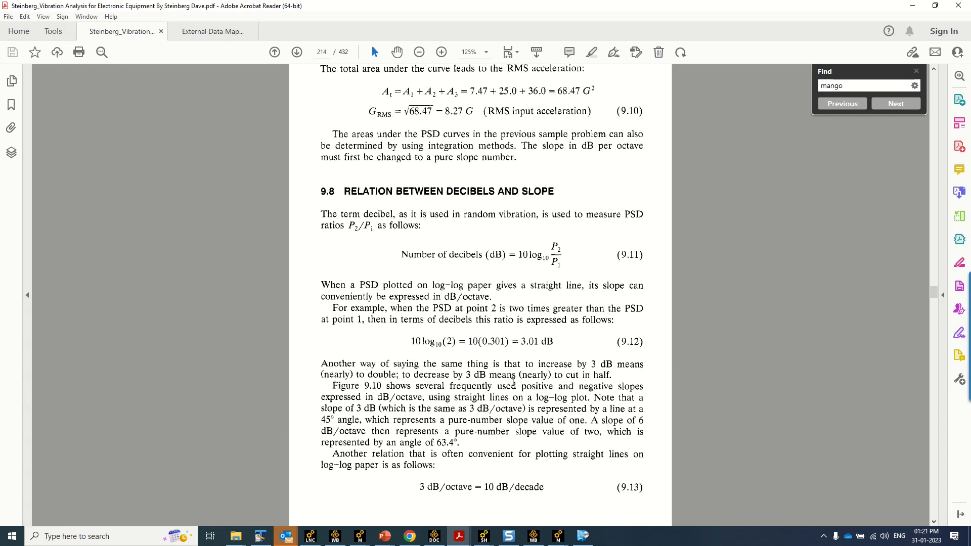
{"action": "scroll", "coordinate": [514, 382], "scroll_direction": "down", "scroll_amount": 20}
{"action": "scroll", "coordinate": [511, 386], "scroll_direction": "down", "scroll_amount": 20}
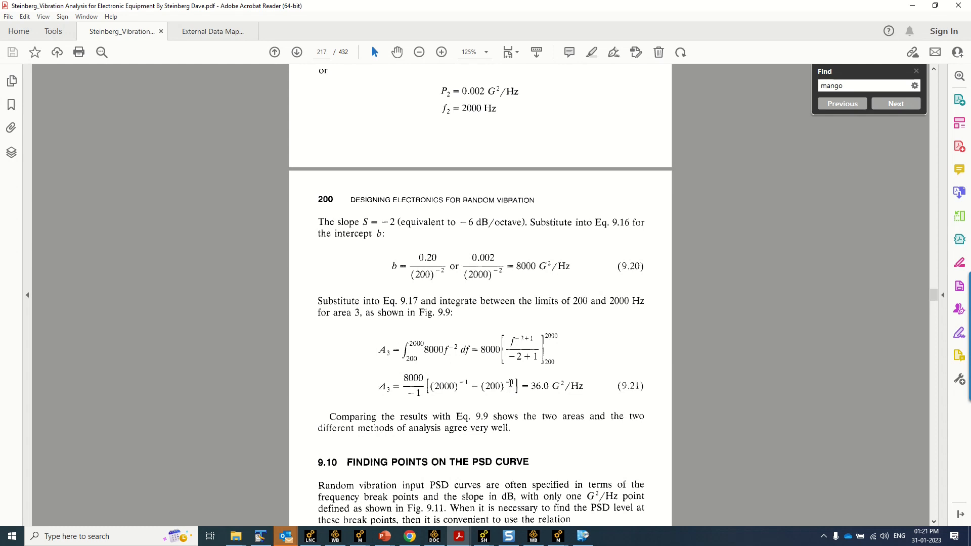
{"action": "scroll", "coordinate": [511, 383], "scroll_direction": "down", "scroll_amount": 20}
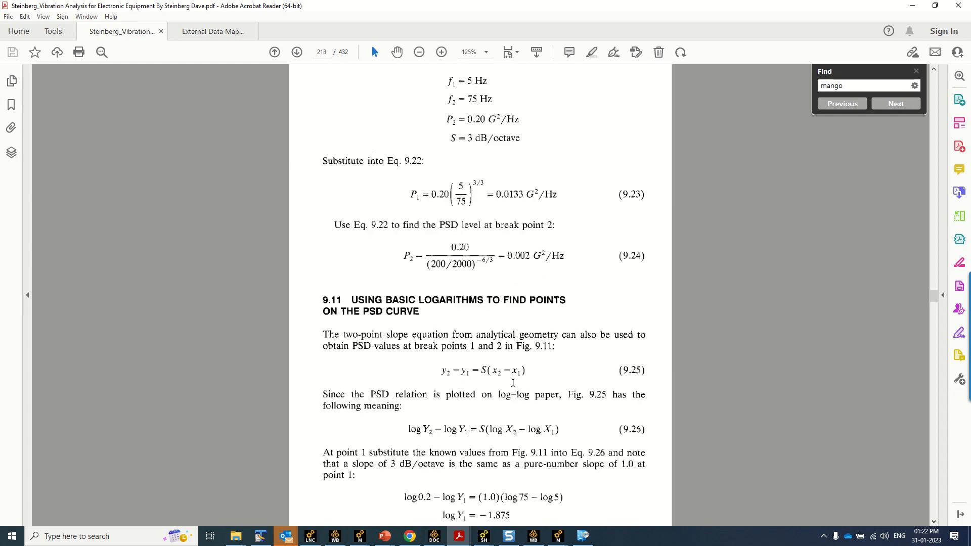
Review sections 9.12 and 9.13 on probability distribution functions and the Gaussian curve, including Figures 9.12 and 9.13
{"action": "scroll", "coordinate": [513, 383], "scroll_direction": "down", "scroll_amount": 18}
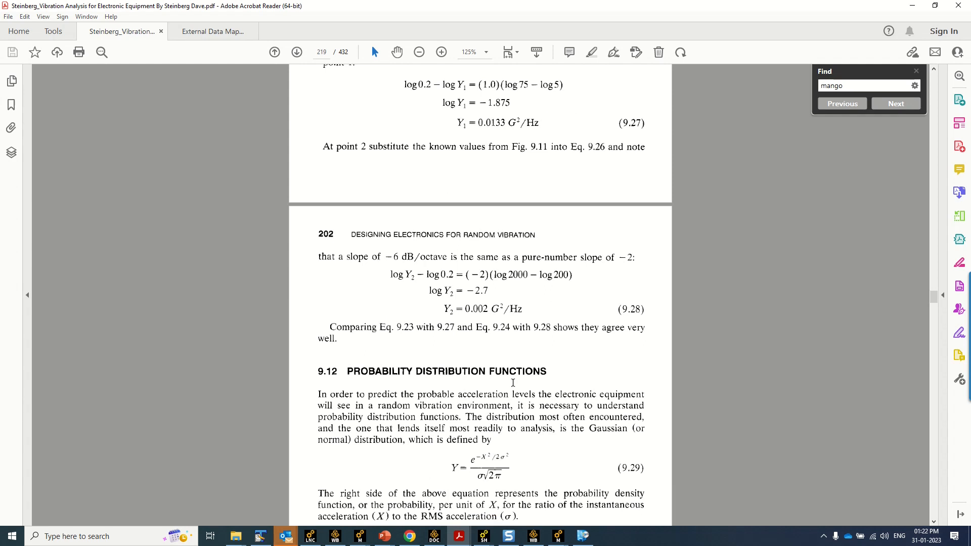
{"action": "scroll", "coordinate": [513, 383], "scroll_direction": "down", "scroll_amount": 5}
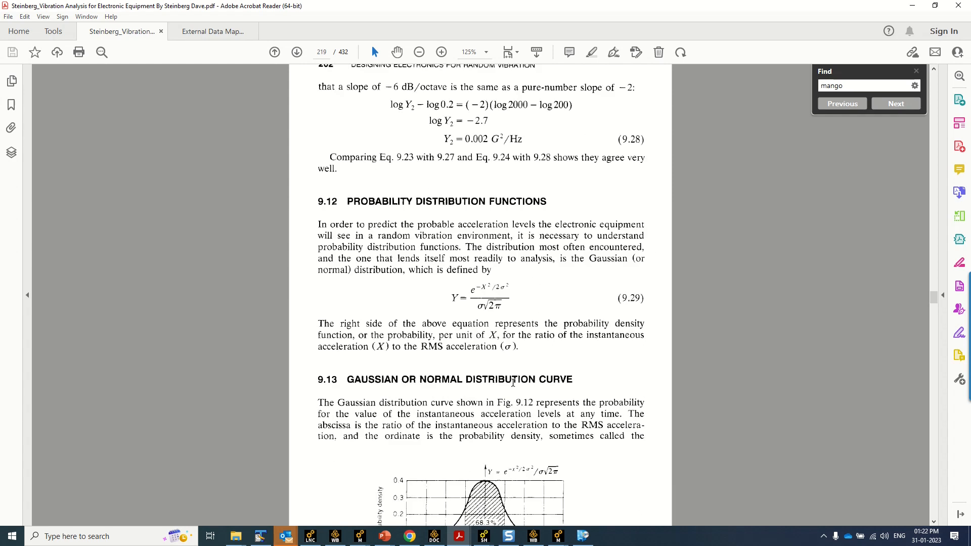
{"action": "scroll", "coordinate": [513, 383], "scroll_direction": "up", "scroll_amount": 3}
{"action": "scroll", "coordinate": [513, 383], "scroll_direction": "down", "scroll_amount": 17}
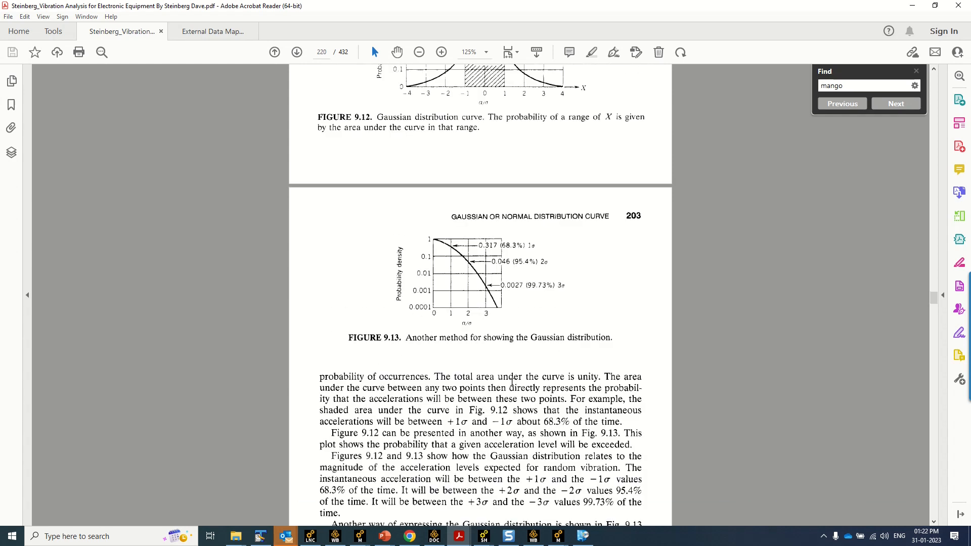
{"action": "scroll", "coordinate": [511, 382], "scroll_direction": "down", "scroll_amount": 12}
{"action": "scroll", "coordinate": [512, 383], "scroll_direction": "up", "scroll_amount": 16}
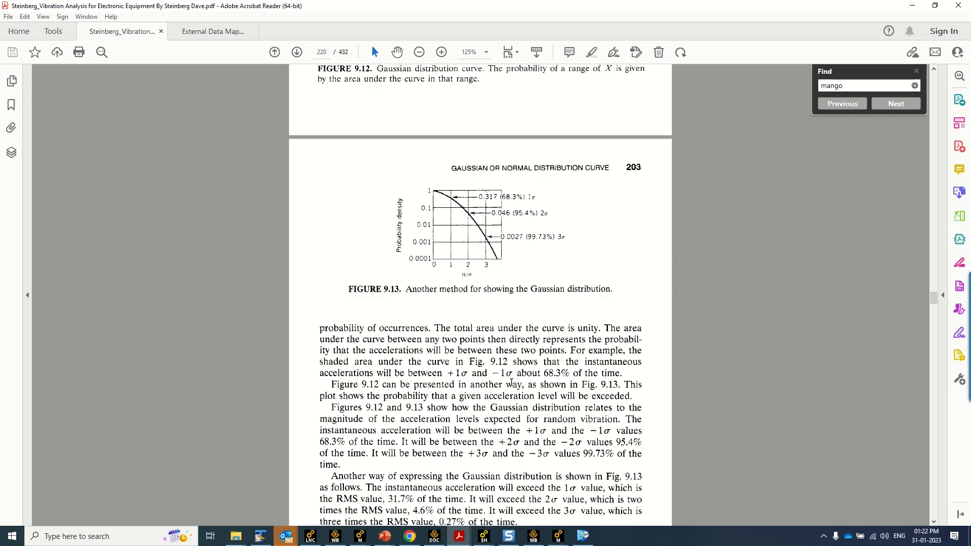
{"action": "scroll", "coordinate": [512, 383], "scroll_direction": "up", "scroll_amount": 11}
{"action": "scroll", "coordinate": [476, 405], "scroll_direction": "down", "scroll_amount": 13}
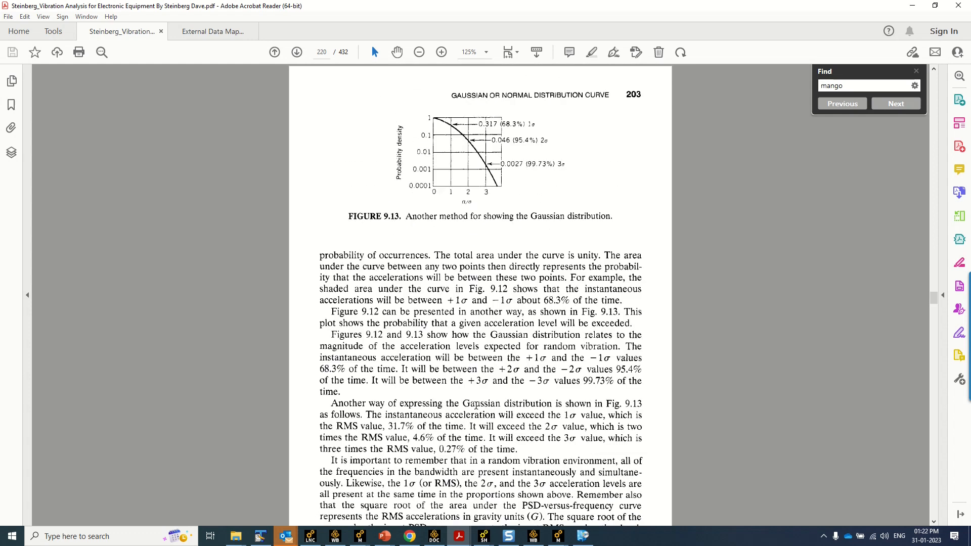
Review the three-band technique, the Rayleigh distribution in section 9.15, and the single-degree-of-freedom response equations
{"action": "scroll", "coordinate": [476, 405], "scroll_direction": "down", "scroll_amount": 20}
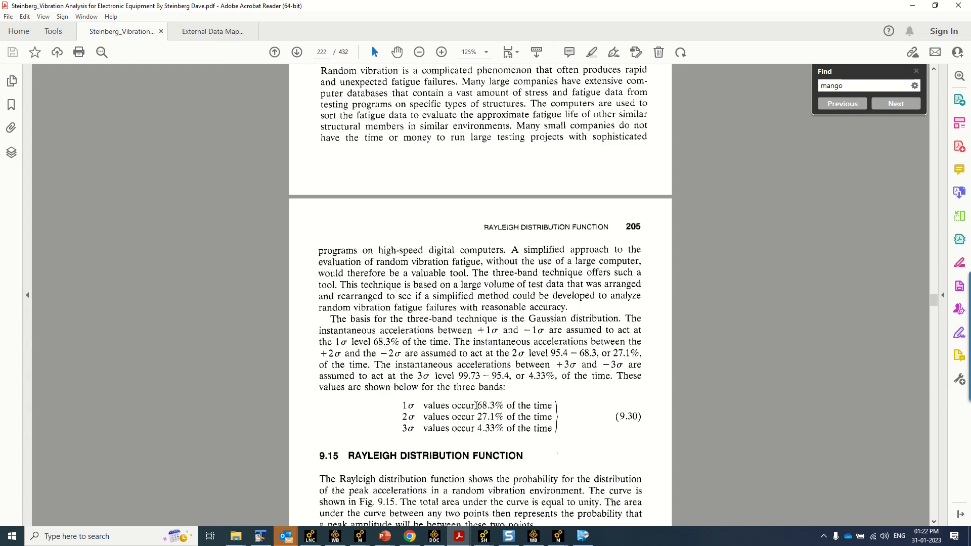
{"action": "scroll", "coordinate": [476, 405], "scroll_direction": "down", "scroll_amount": 5}
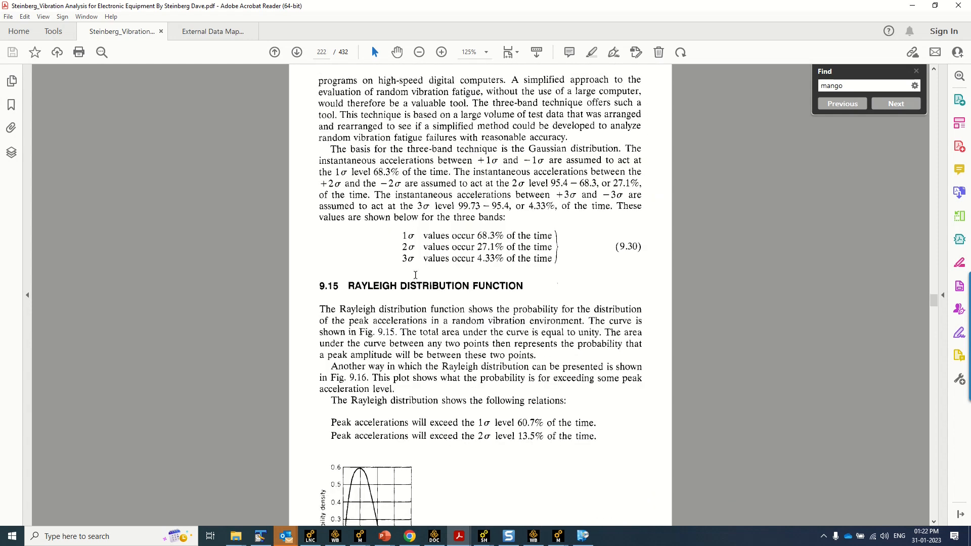
{"action": "scroll", "coordinate": [426, 349], "scroll_direction": "down", "scroll_amount": 13}
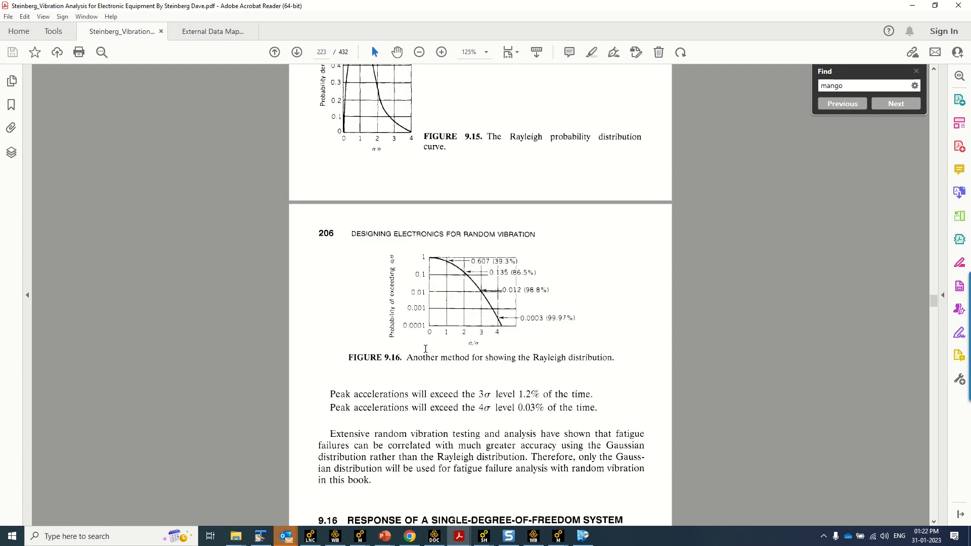
{"action": "scroll", "coordinate": [425, 349], "scroll_direction": "down", "scroll_amount": 4}
{"action": "scroll", "coordinate": [425, 349], "scroll_direction": "down", "scroll_amount": 20}
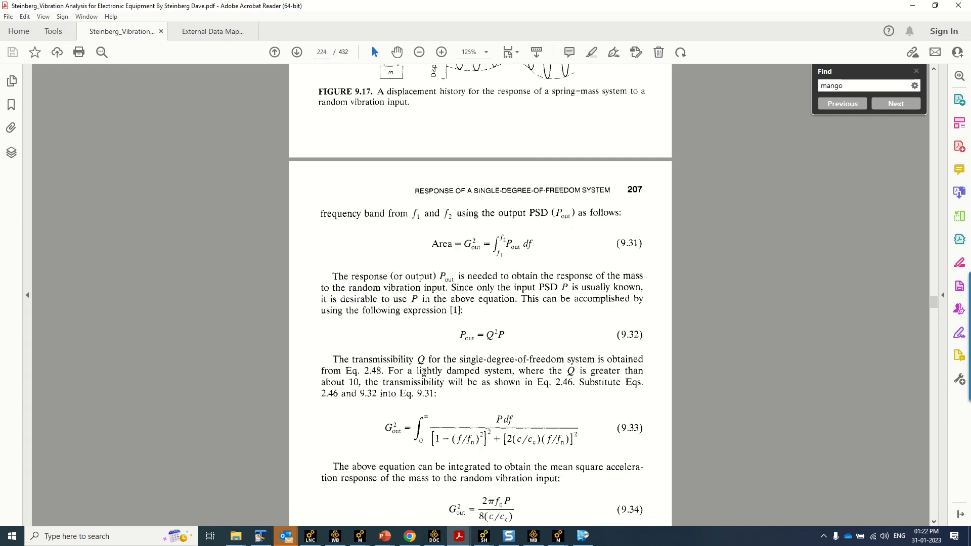
Read through the beam sample problem's RMS bending stress, S-N fatigue curve, three-band cycles and Miner's cumulative damage calculation
{"action": "scroll", "coordinate": [424, 383], "scroll_direction": "down", "scroll_amount": 20}
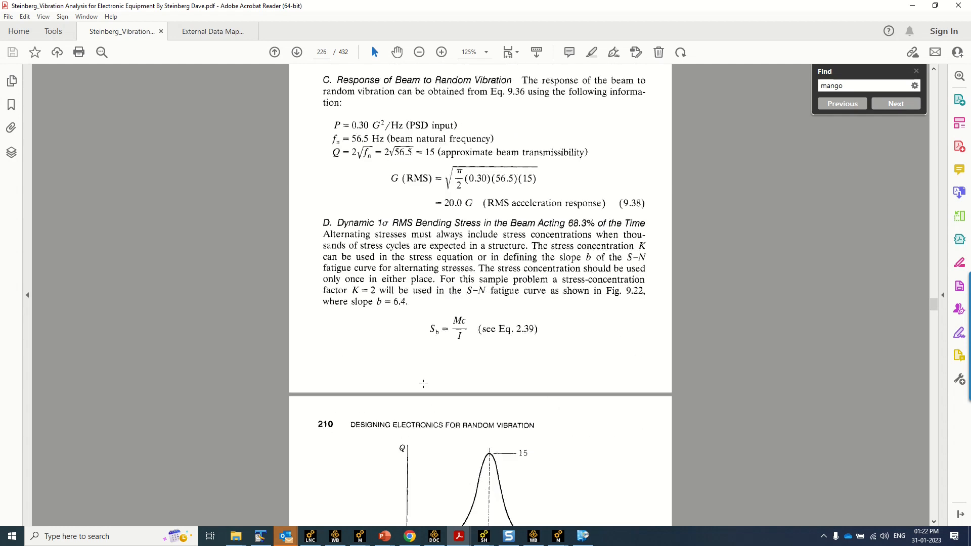
{"action": "scroll", "coordinate": [423, 385], "scroll_direction": "down", "scroll_amount": 7}
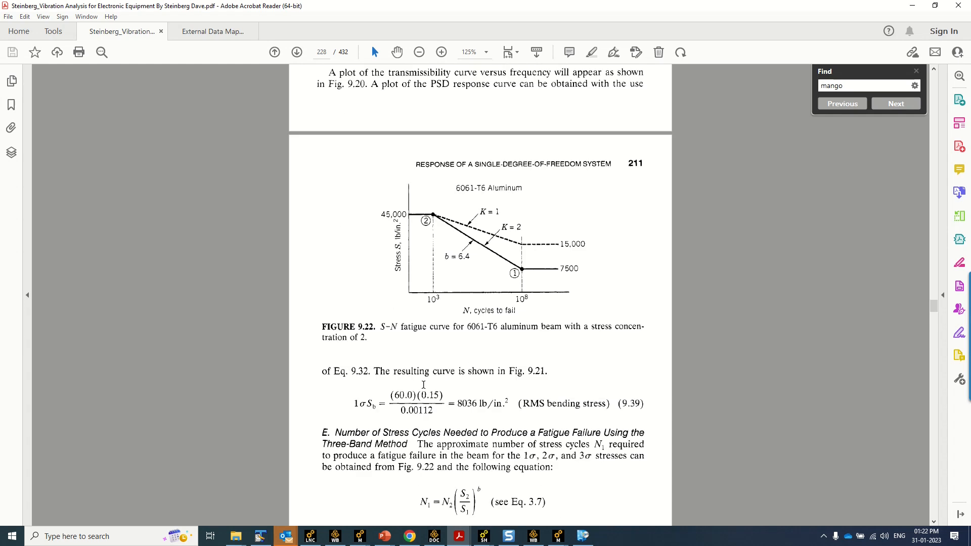
{"action": "scroll", "coordinate": [423, 386], "scroll_direction": "down", "scroll_amount": 11}
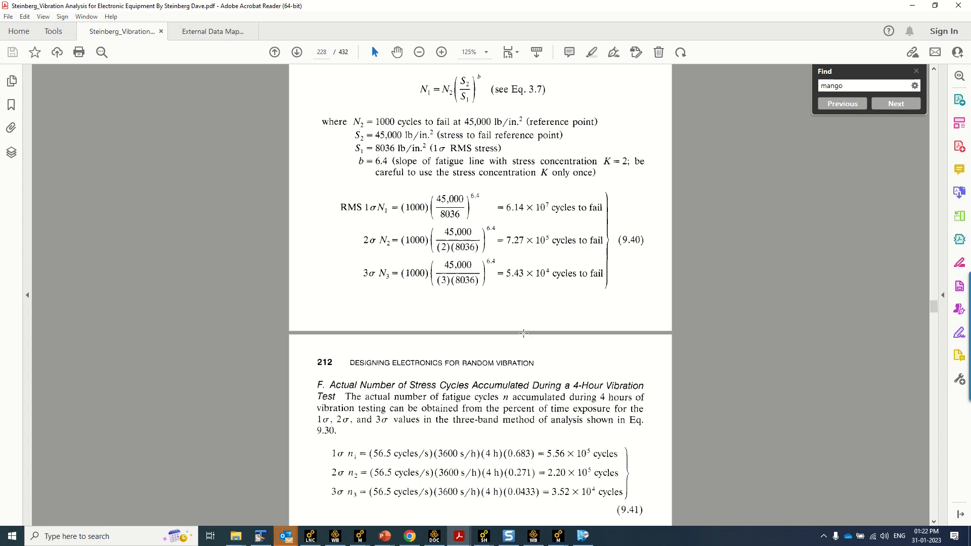
{"action": "scroll", "coordinate": [526, 330], "scroll_direction": "down", "scroll_amount": 10}
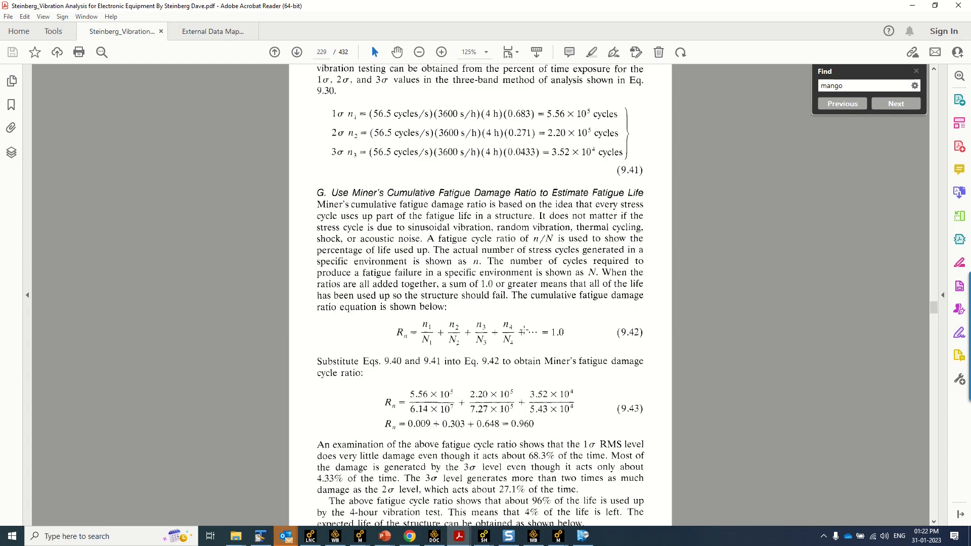
{"action": "scroll", "coordinate": [518, 305], "scroll_direction": "down", "scroll_amount": 9}
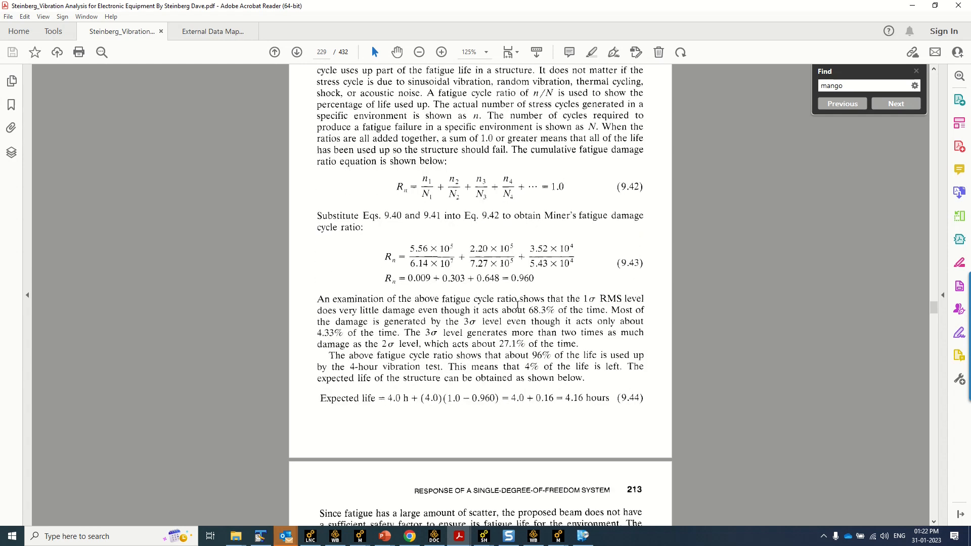
{"action": "scroll", "coordinate": [517, 305], "scroll_direction": "down", "scroll_amount": 4}
{"action": "scroll", "coordinate": [516, 306], "scroll_direction": "down", "scroll_amount": 1}
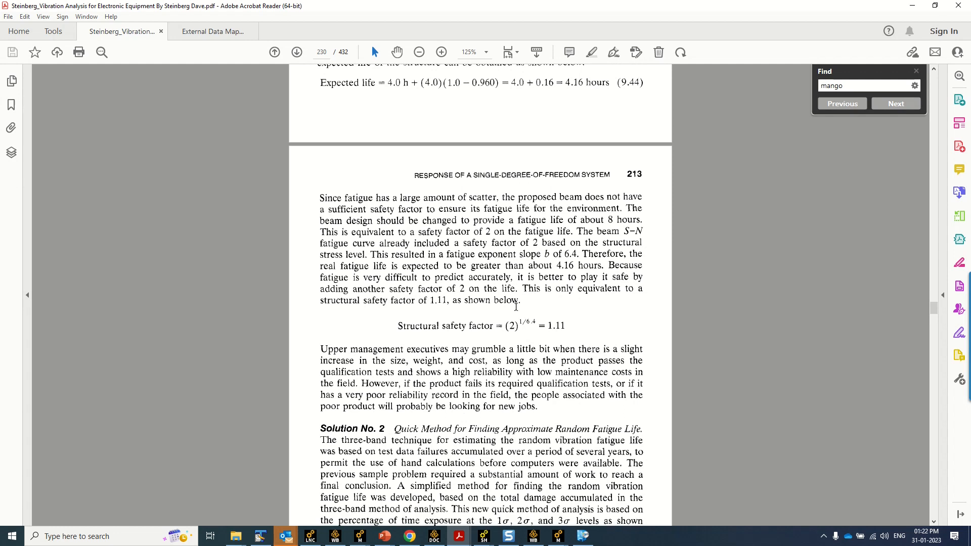
Read Solution No. 2 on approximate random fatigue life and select the G = 1.95 result and the 1.95σ response level
{"action": "scroll", "coordinate": [516, 306], "scroll_direction": "down", "scroll_amount": 8}
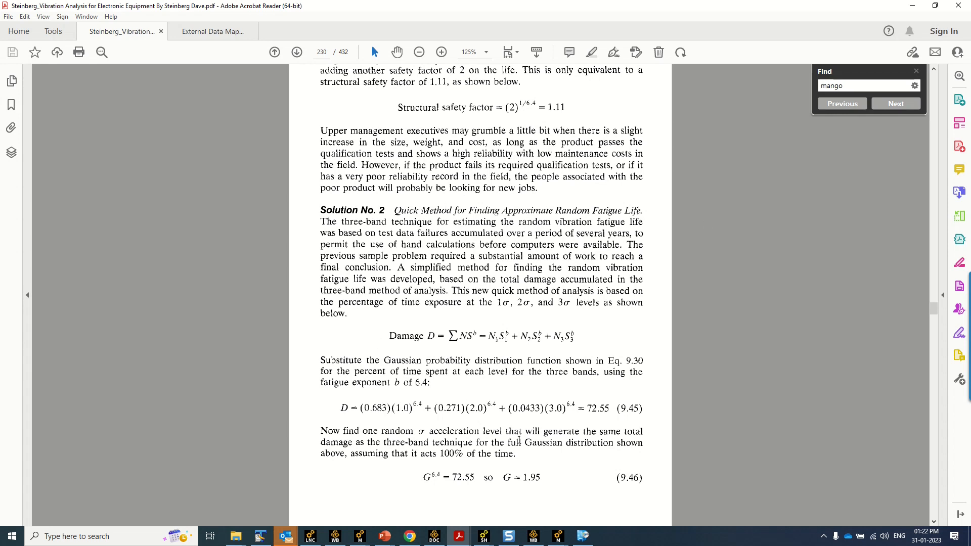
{"action": "scroll", "coordinate": [519, 440], "scroll_direction": "down", "scroll_amount": 2}
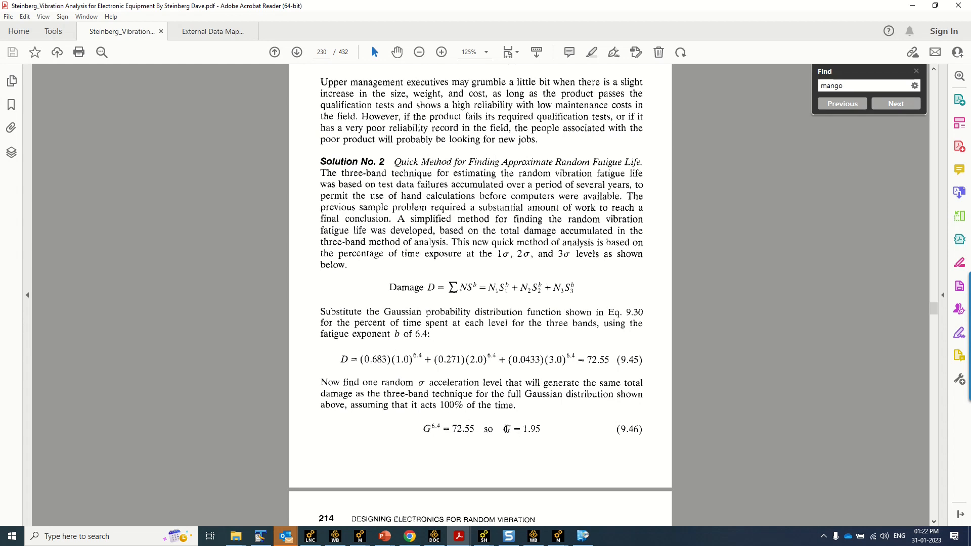
{"action": "left_click_drag", "start_coordinate": [504, 428], "coordinate": [543, 429]}
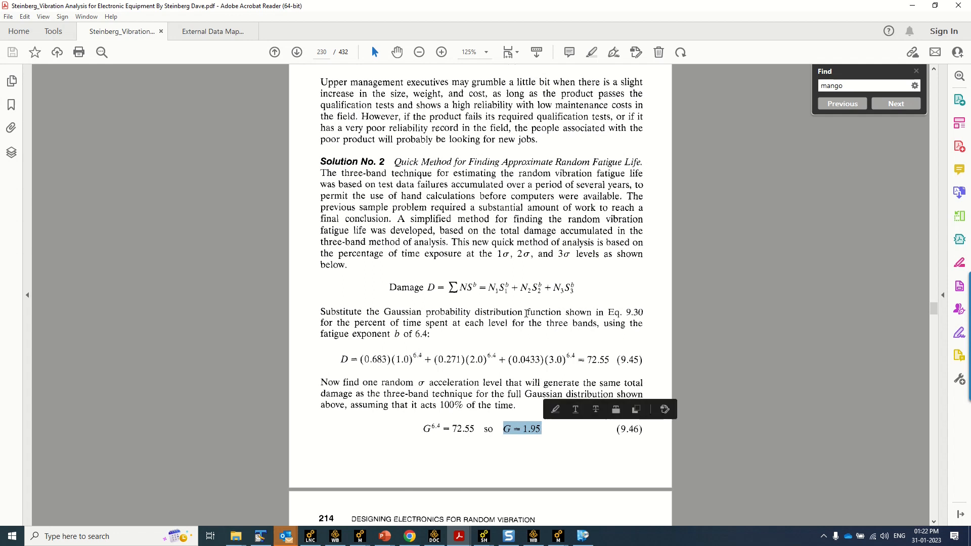
{"action": "scroll", "coordinate": [543, 426], "scroll_direction": "down", "scroll_amount": 2}
{"action": "scroll", "coordinate": [524, 318], "scroll_direction": "down", "scroll_amount": 3}
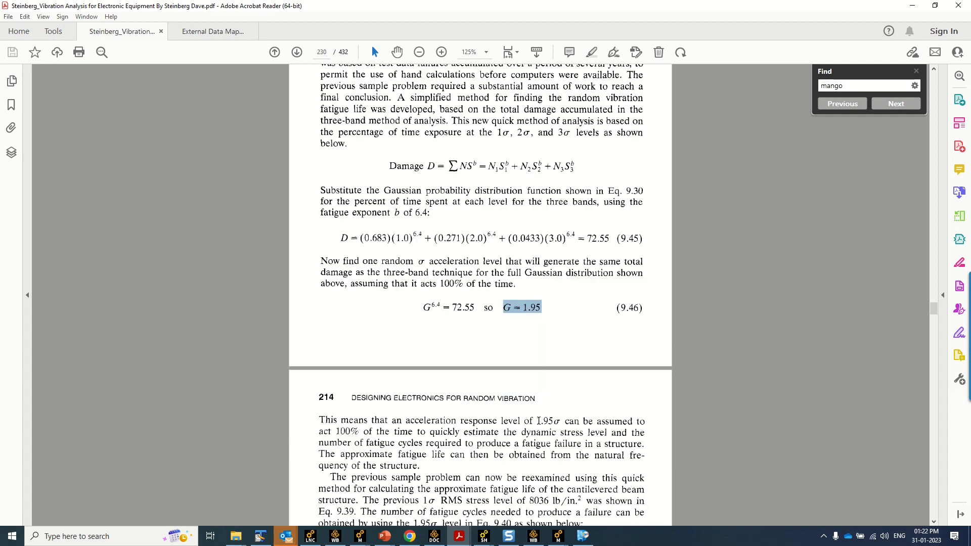
{"action": "left_click_drag", "start_coordinate": [538, 421], "coordinate": [562, 421]}
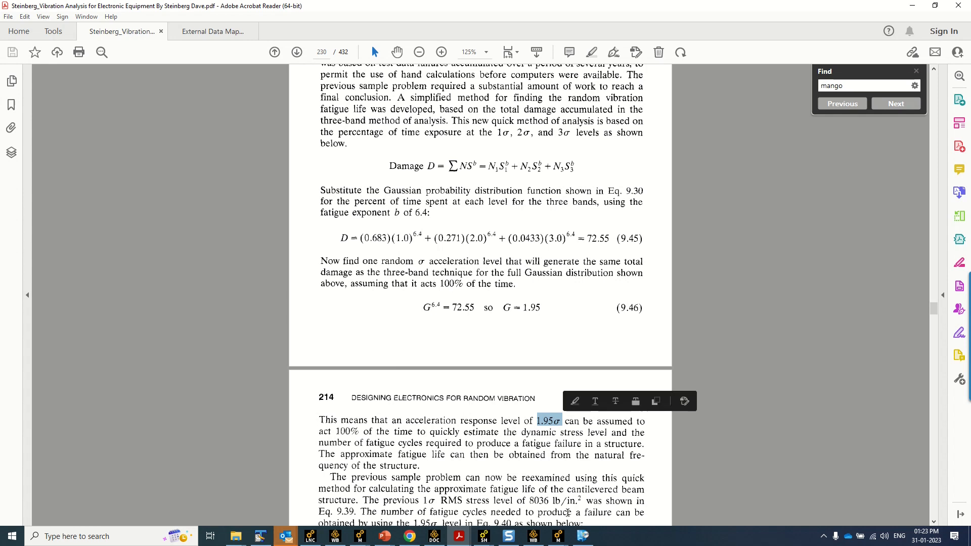
Switch to Sherlock's current results to check the Random Vibe strain values, and return to the 1.95σ explanation in the PDF
{"action": "mouse_move", "coordinate": [564, 540]}
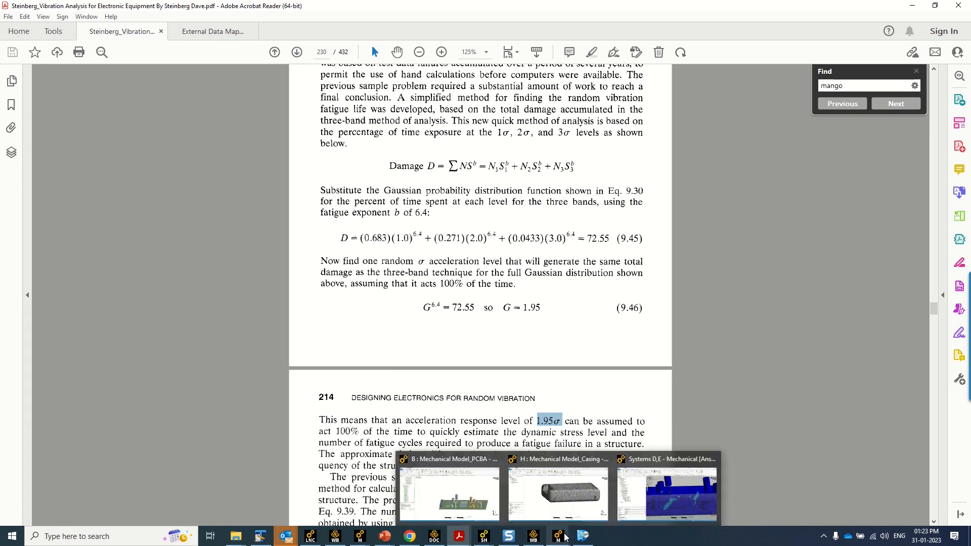
{"action": "mouse_move", "coordinate": [484, 537]}
{"action": "left_click", "coordinate": [604, 486]}
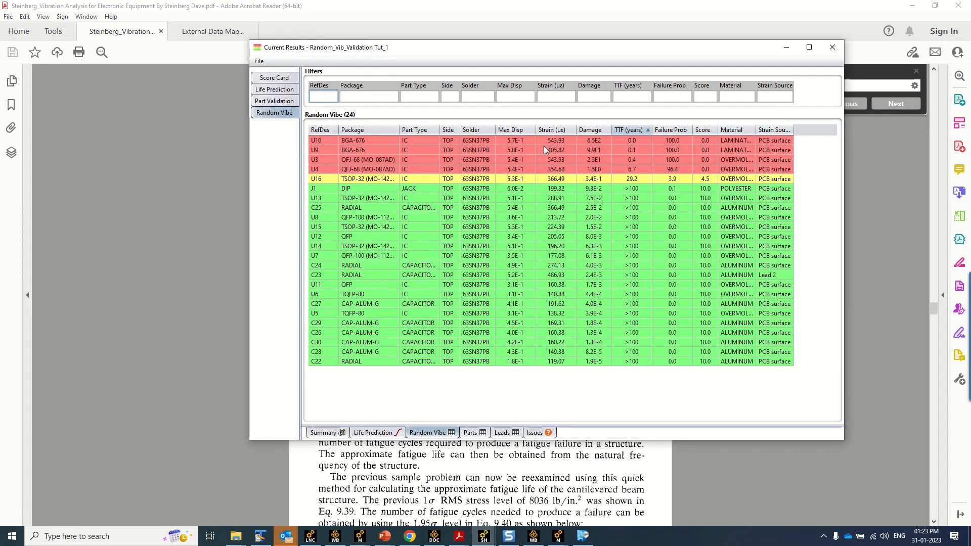
{"action": "left_click", "coordinate": [588, 489]}
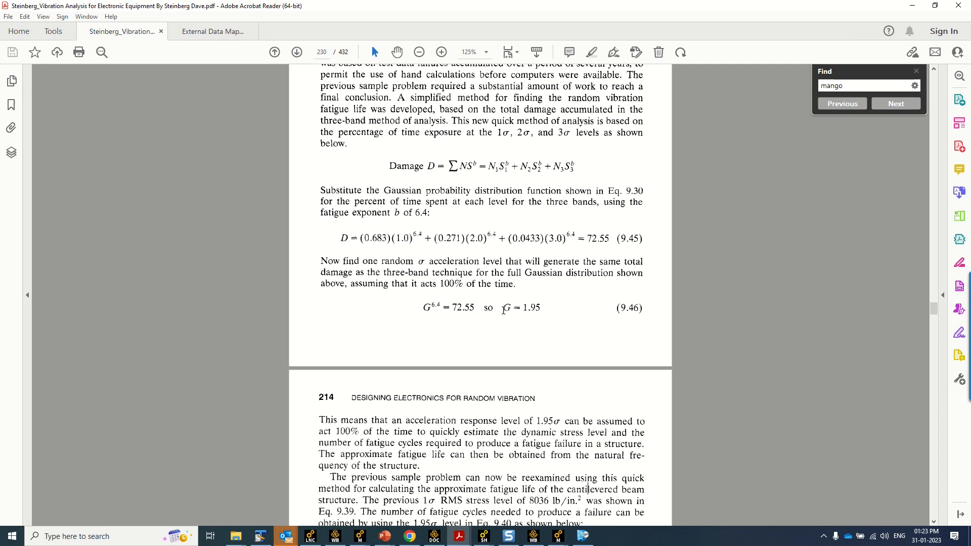
Select the G = 1.95 result in the PDF, and bring up Sherlock's Random Vibe results maximized to check the strain values
{"action": "left_click_drag", "start_coordinate": [504, 309], "coordinate": [542, 308]}
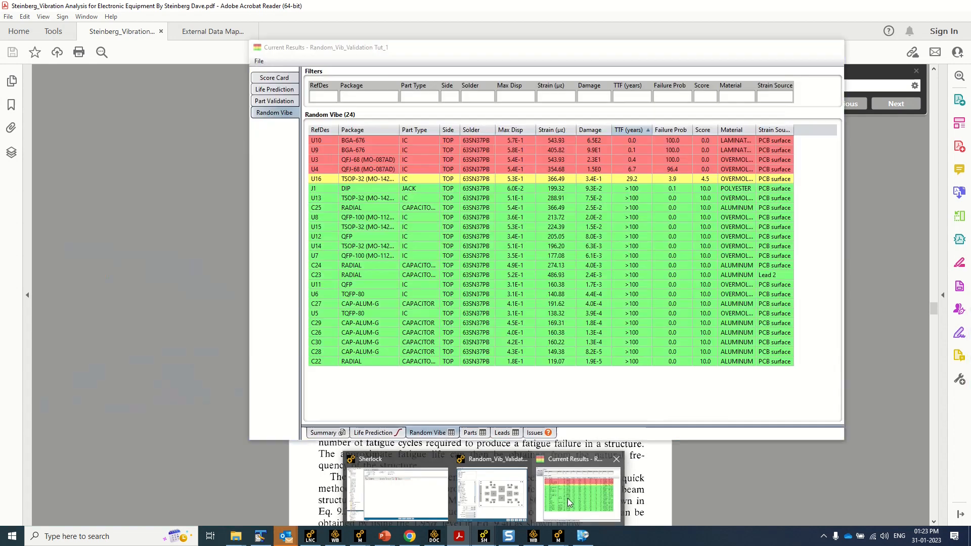
{"action": "left_click", "coordinate": [566, 498]}
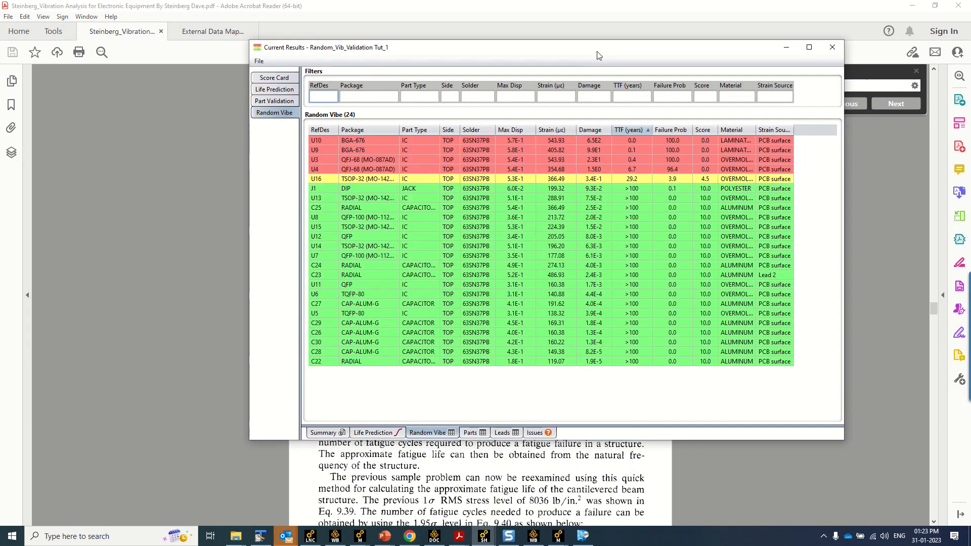
{"action": "left_click_drag", "start_coordinate": [599, 54], "coordinate": [642, 331]}
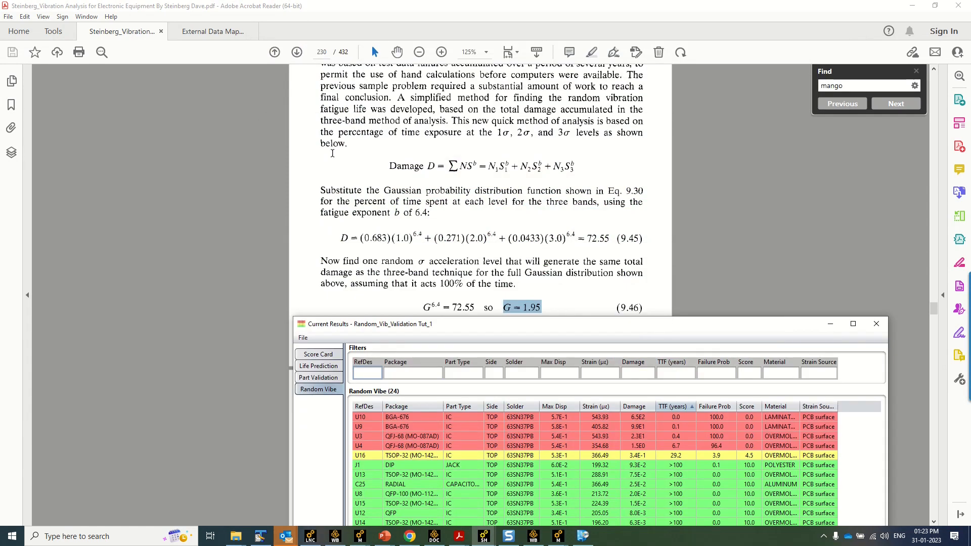
{"action": "double_click", "coordinate": [534, 327]}
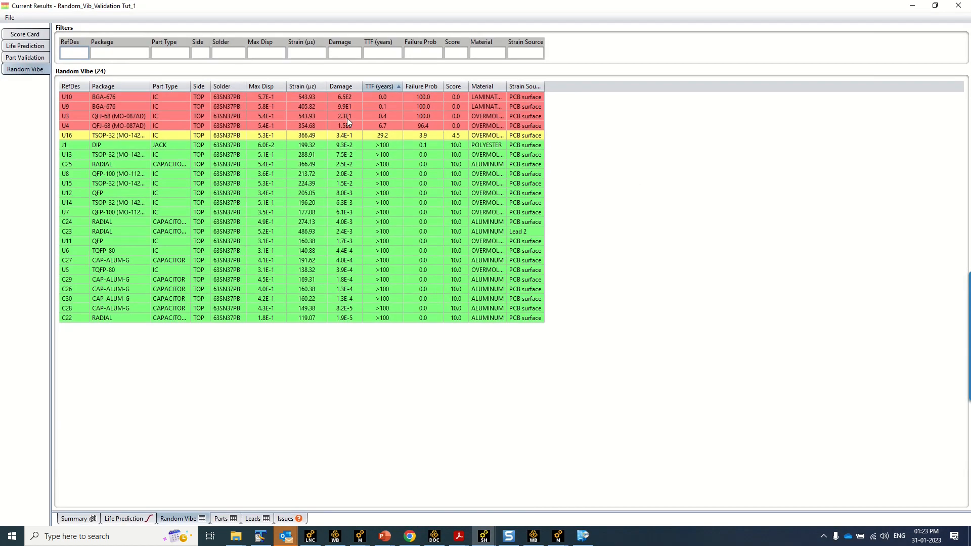
{"action": "mouse_move", "coordinate": [301, 98]}
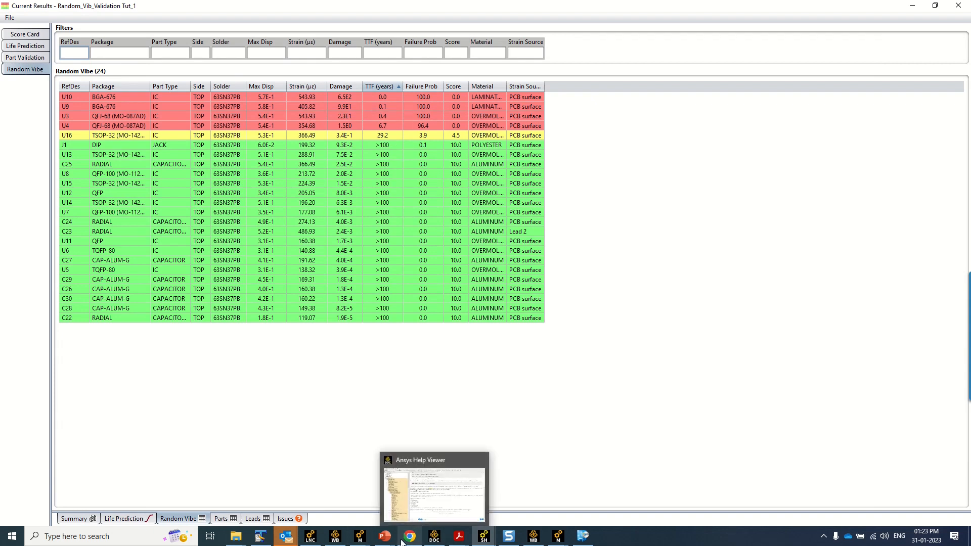
Switch to Ansys Help Viewer and open section 5.4, Post Processing – Life Prediction Calculation, in the Sherlock Theory Reference
{"action": "left_click", "coordinate": [437, 539]}
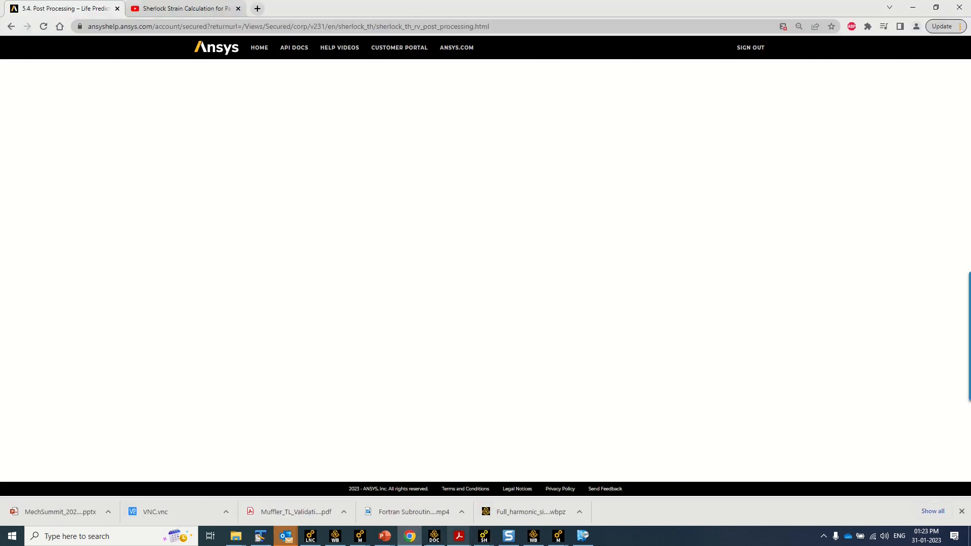
{"action": "left_click", "coordinate": [439, 536]}
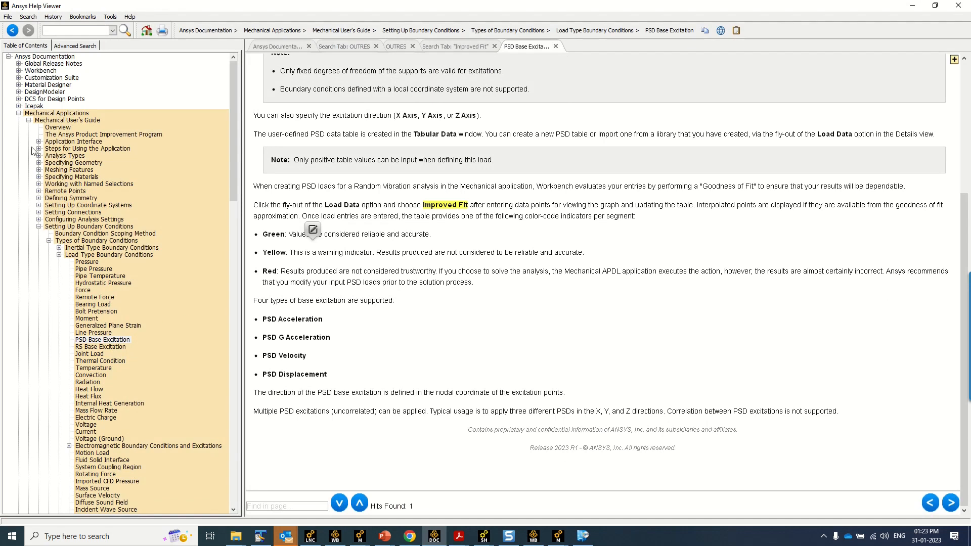
{"action": "left_click", "coordinate": [19, 113]}
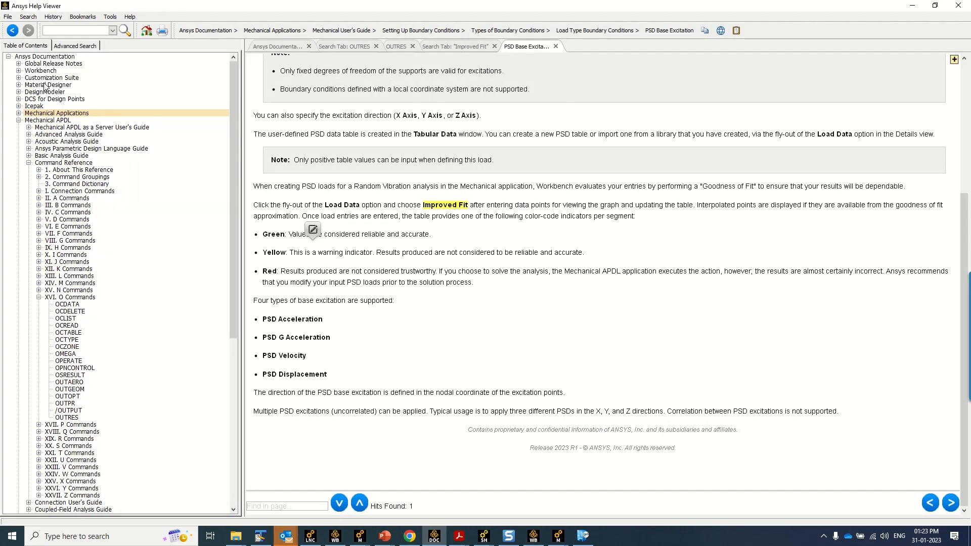
{"action": "left_click", "coordinate": [19, 121]}
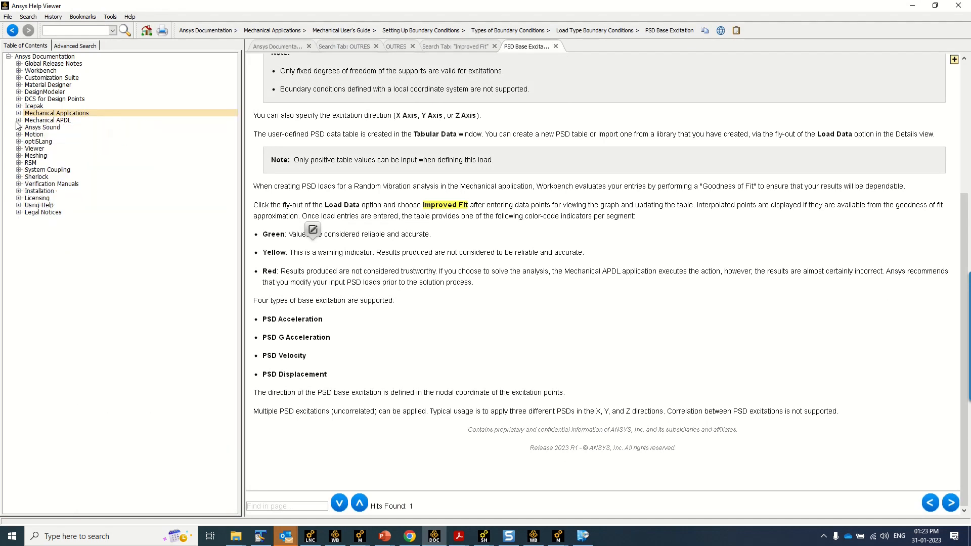
{"action": "double_click", "coordinate": [44, 177]}
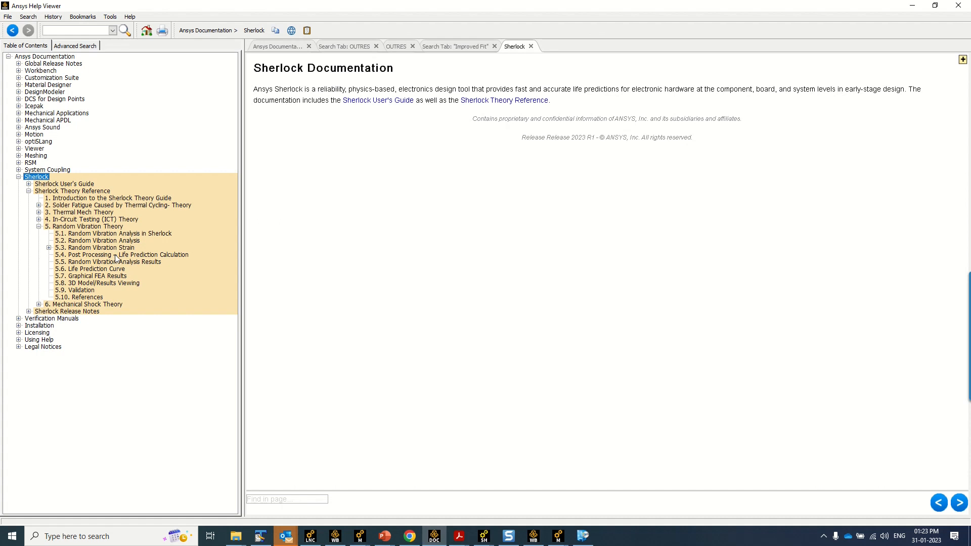
{"action": "left_click", "coordinate": [117, 255]}
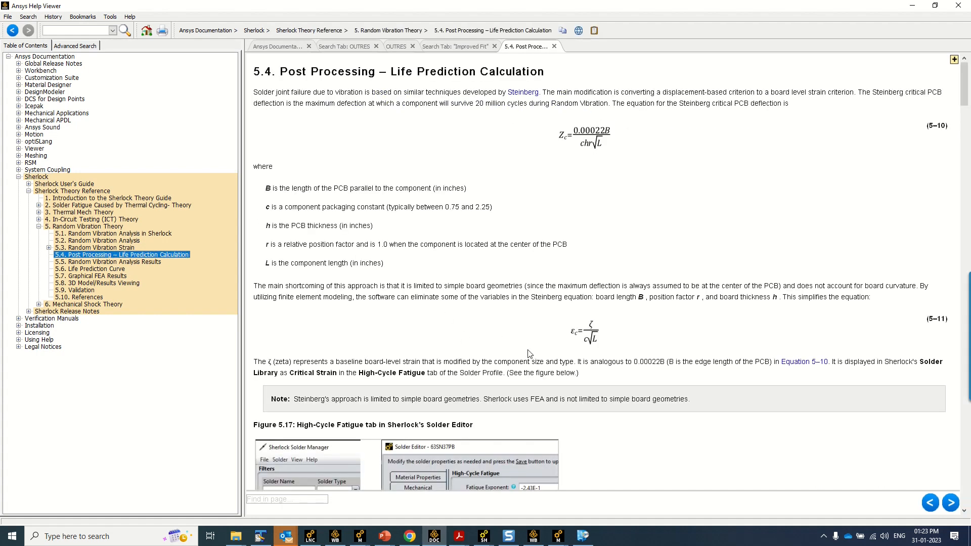
Review the Basquin equation for disabled leads and select the sentence on using critical strain and FEA-computed strain values for fatigue predictions
{"action": "scroll", "coordinate": [523, 354], "scroll_direction": "down", "scroll_amount": 15}
{"action": "scroll", "coordinate": [522, 360], "scroll_direction": "down", "scroll_amount": 4}
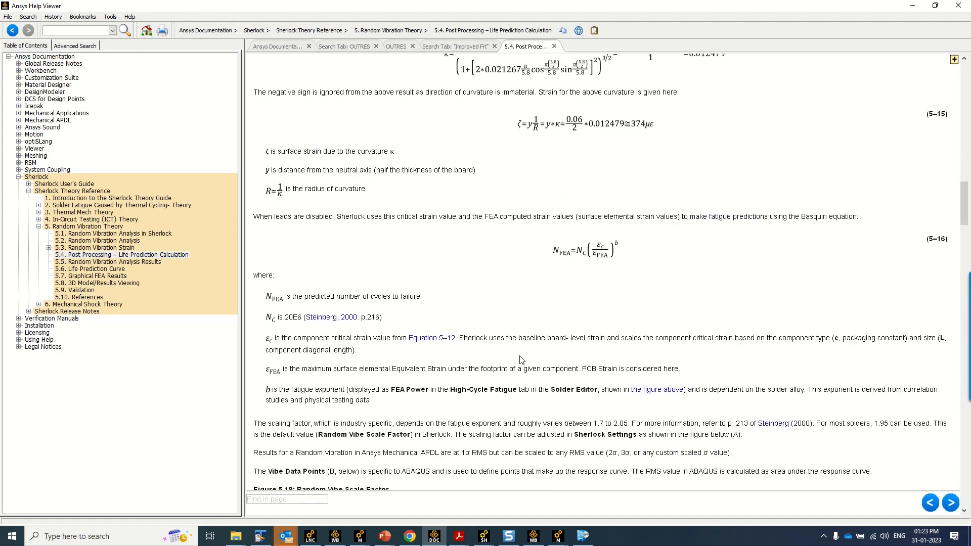
{"action": "scroll", "coordinate": [522, 360], "scroll_direction": "down", "scroll_amount": 4}
{"action": "scroll", "coordinate": [521, 360], "scroll_direction": "up", "scroll_amount": 4}
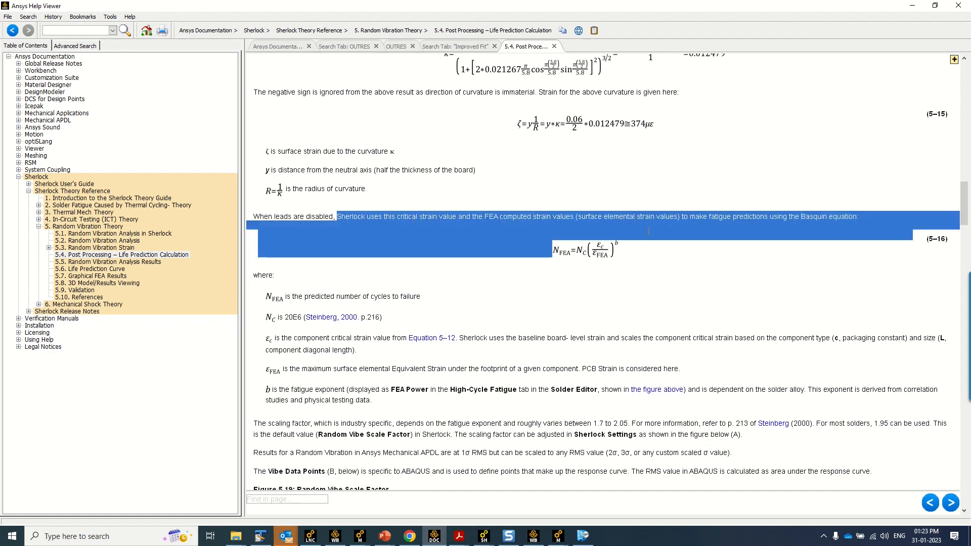
{"action": "left_click_drag", "start_coordinate": [649, 231], "coordinate": [648, 228]}
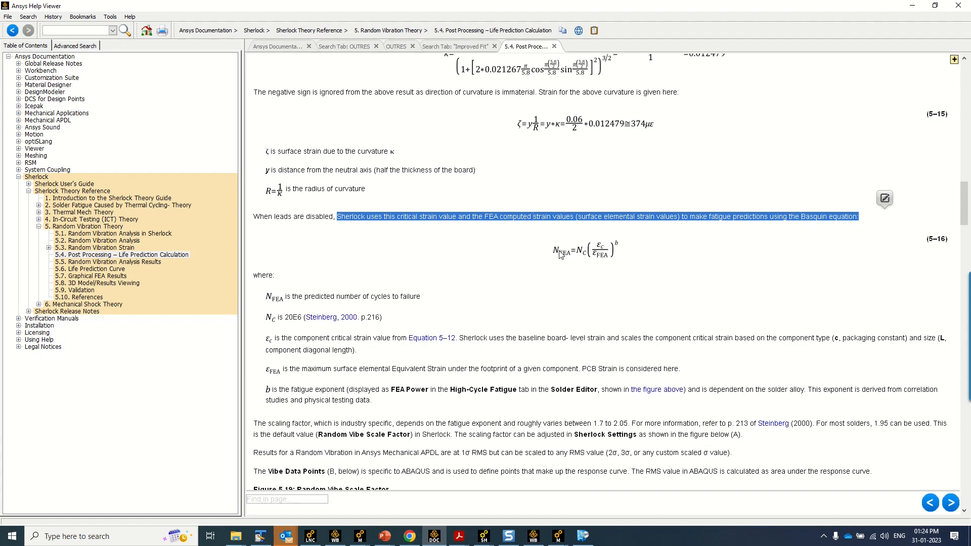
Open the workbook Random_Vib_Validation_HandCalc Vs Sherlock_V231.xlsx from the Random_Vib_Enclosure_Validation folder and maximize it on the Life Calc sheet
{"action": "left_click", "coordinate": [239, 536]}
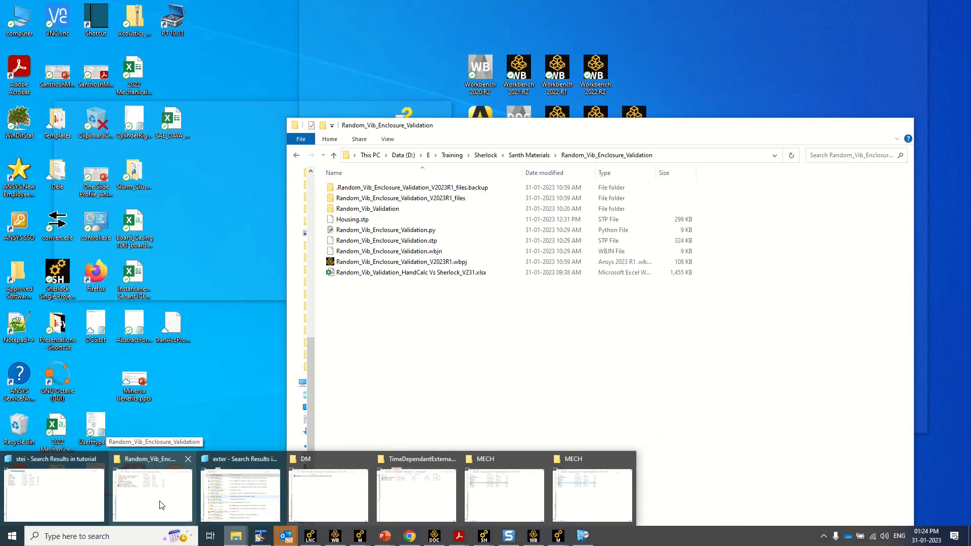
{"action": "left_click", "coordinate": [152, 495]}
{"action": "left_click", "coordinate": [447, 276]}
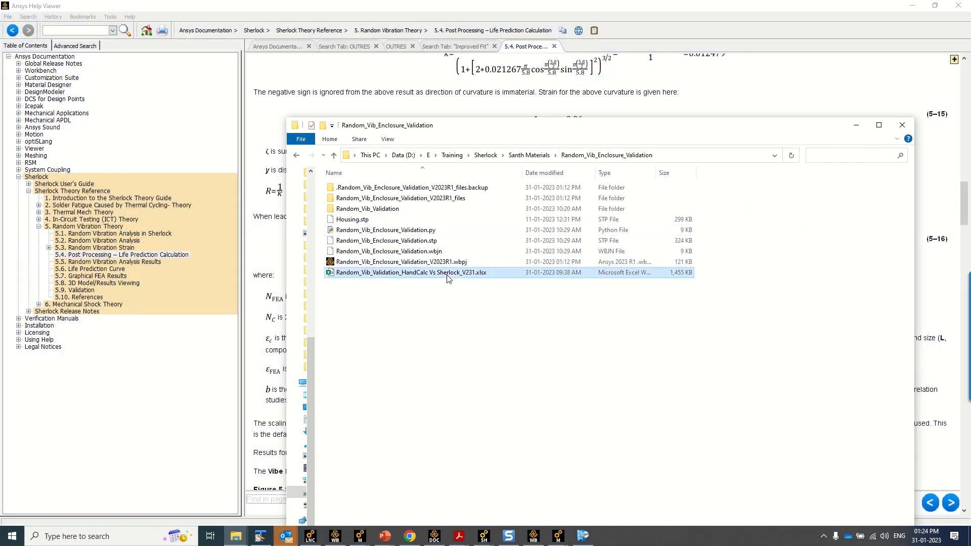
{"action": "left_click", "coordinate": [857, 125]}
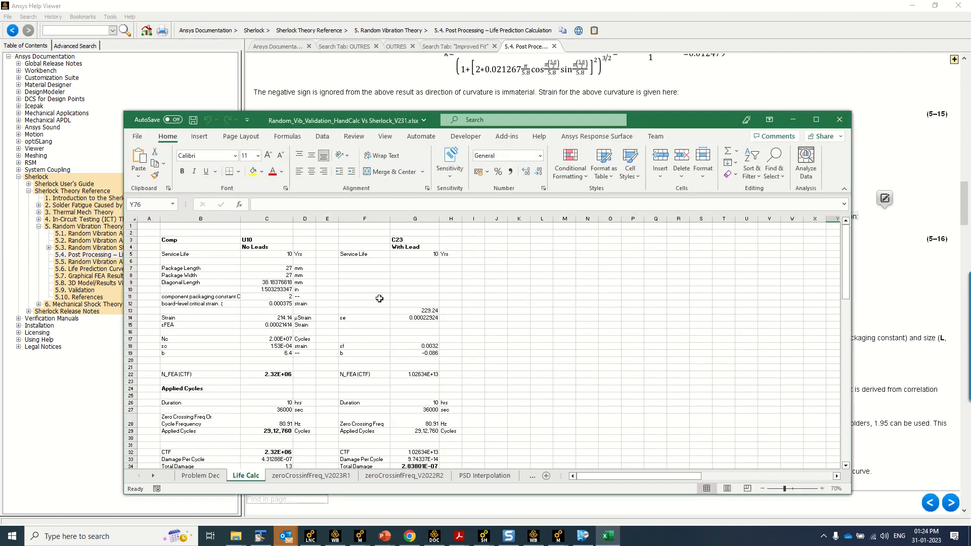
{"action": "double_click", "coordinate": [393, 125]}
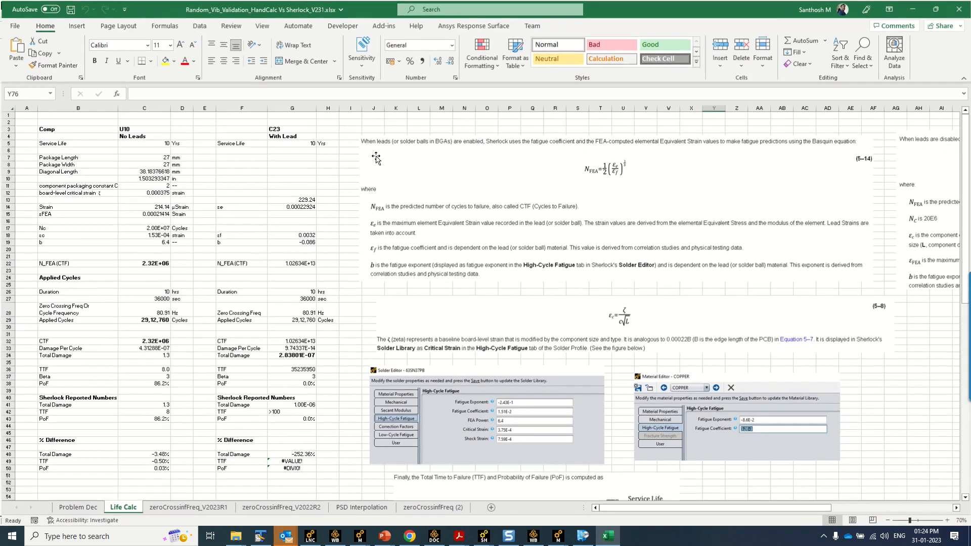
{"action": "scroll", "coordinate": [260, 233], "scroll_direction": "down", "scroll_amount": 2}
{"action": "scroll", "coordinate": [260, 232], "scroll_direction": "up", "scroll_amount": 2}
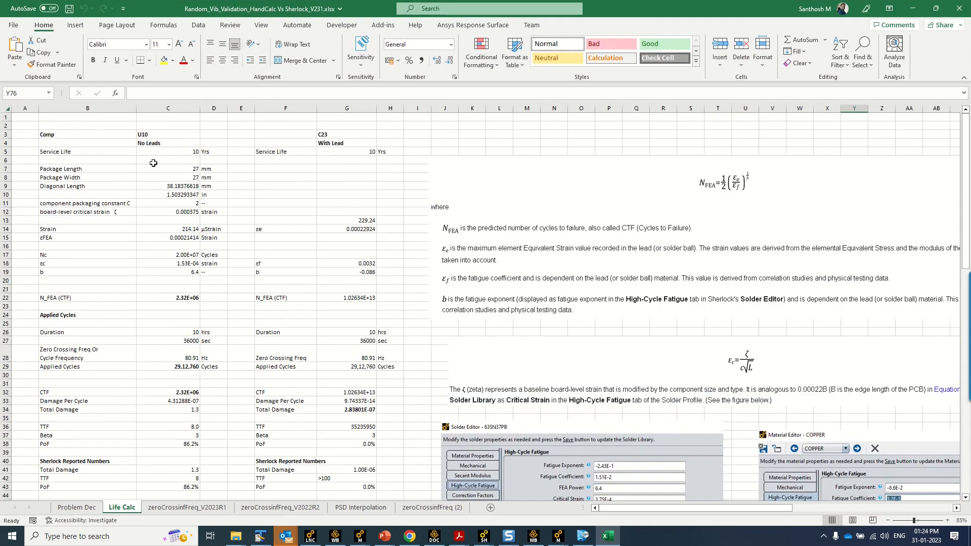
Check U10's service life in the sheet against the reliability goals in Sherlock's Life Cycle editor, and close the editor without saving
{"action": "left_click", "coordinate": [153, 134]}
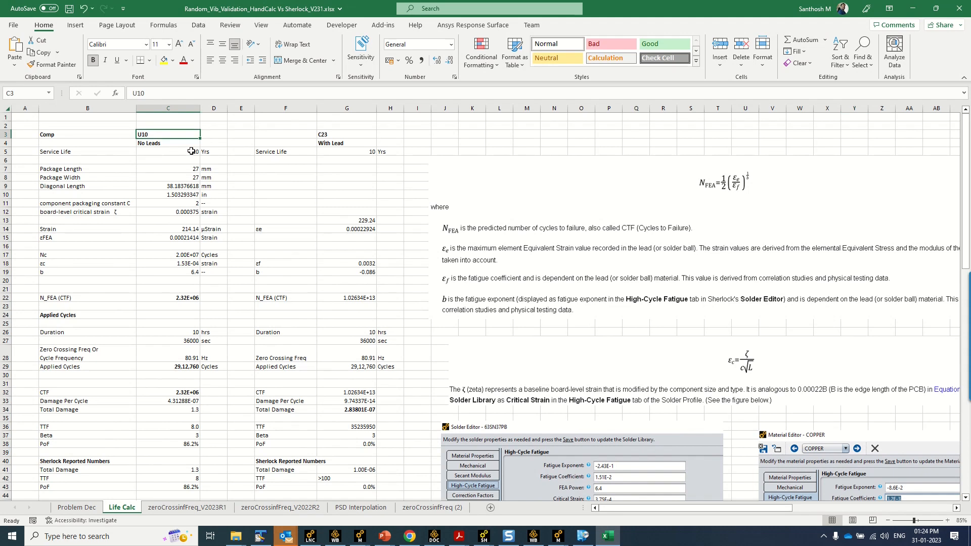
{"action": "left_click", "coordinate": [191, 151]}
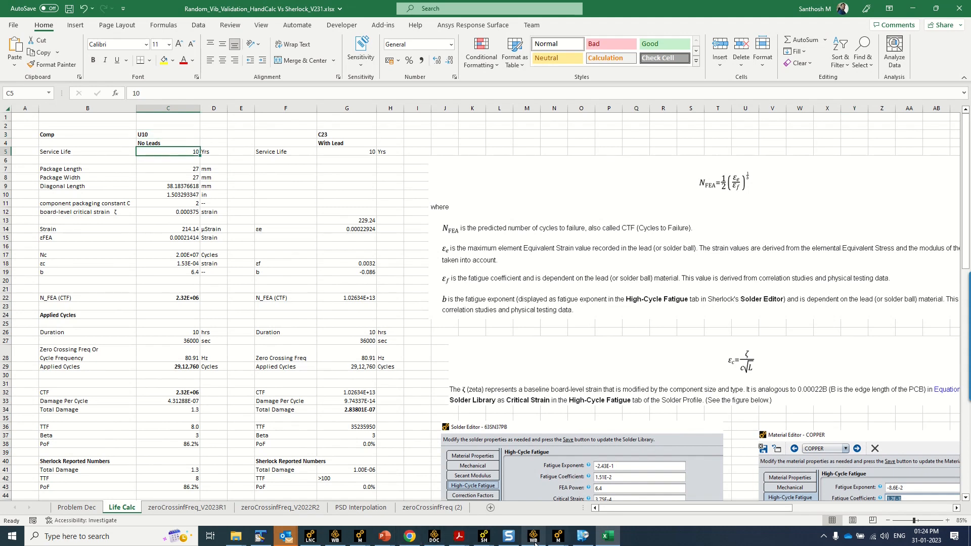
{"action": "left_click", "coordinate": [484, 536]}
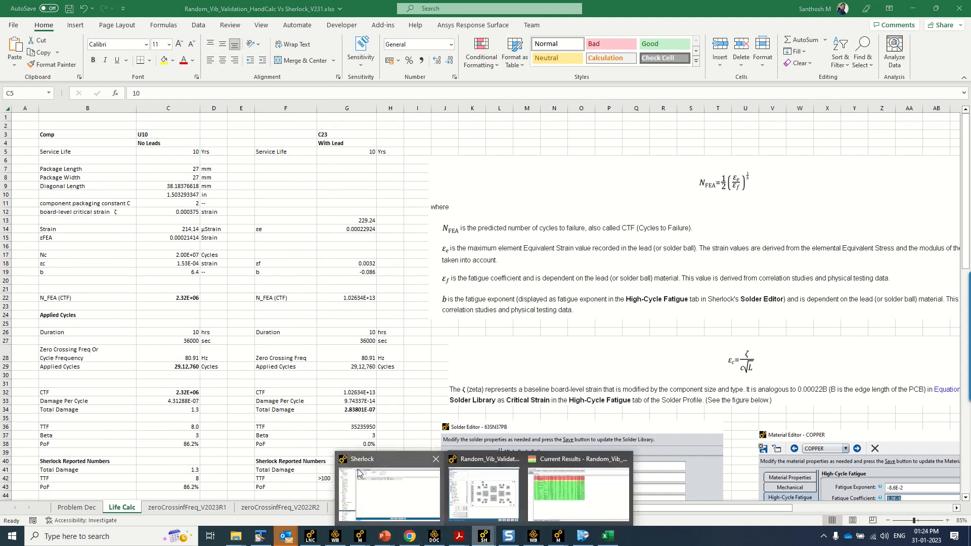
{"action": "left_click", "coordinate": [358, 473]}
{"action": "double_click", "coordinate": [40, 41]}
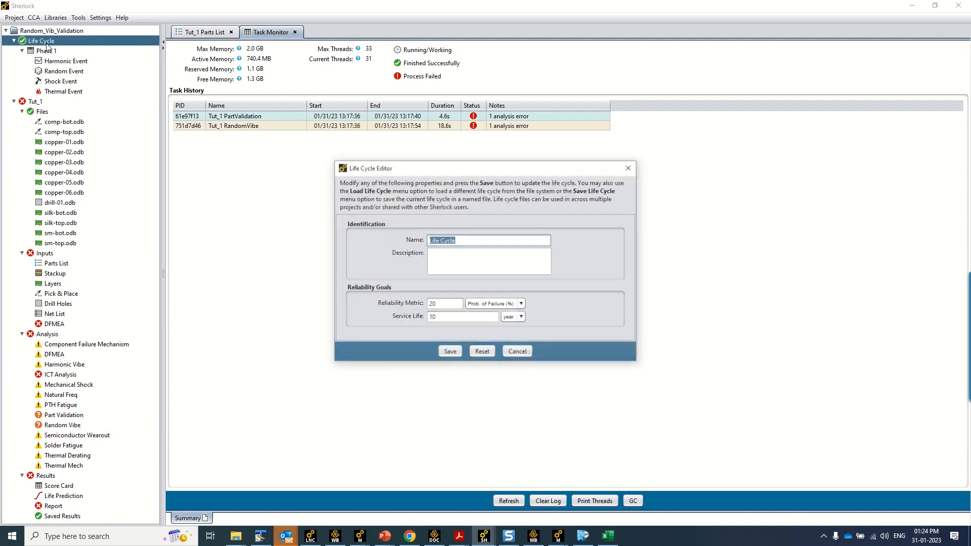
{"action": "left_click_drag", "start_coordinate": [441, 318], "coordinate": [416, 302]}
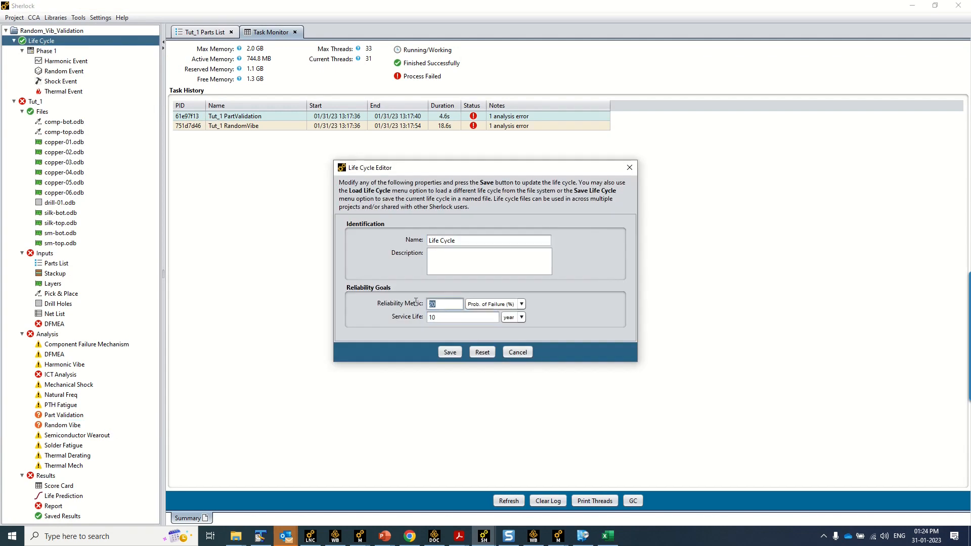
{"action": "left_click", "coordinate": [519, 354]}
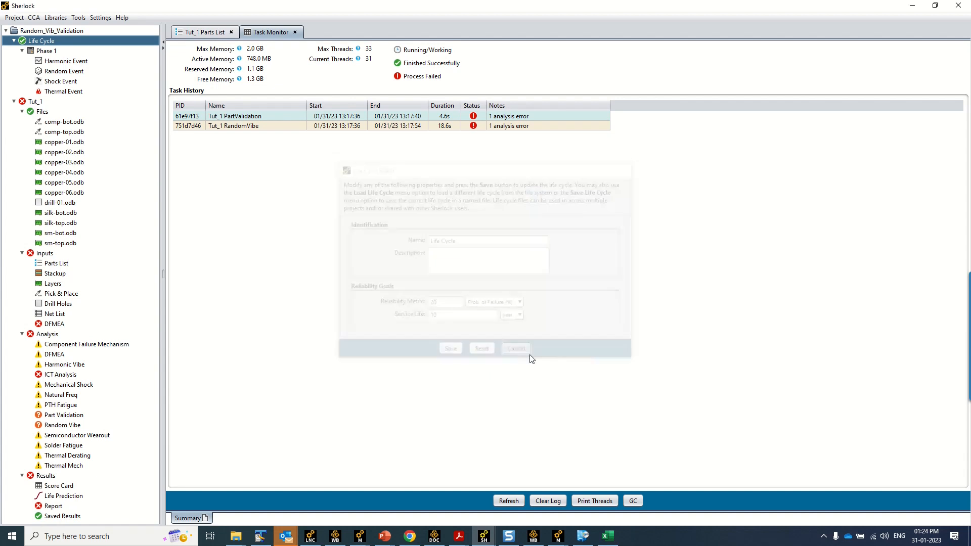
{"action": "left_click", "coordinate": [915, 7]}
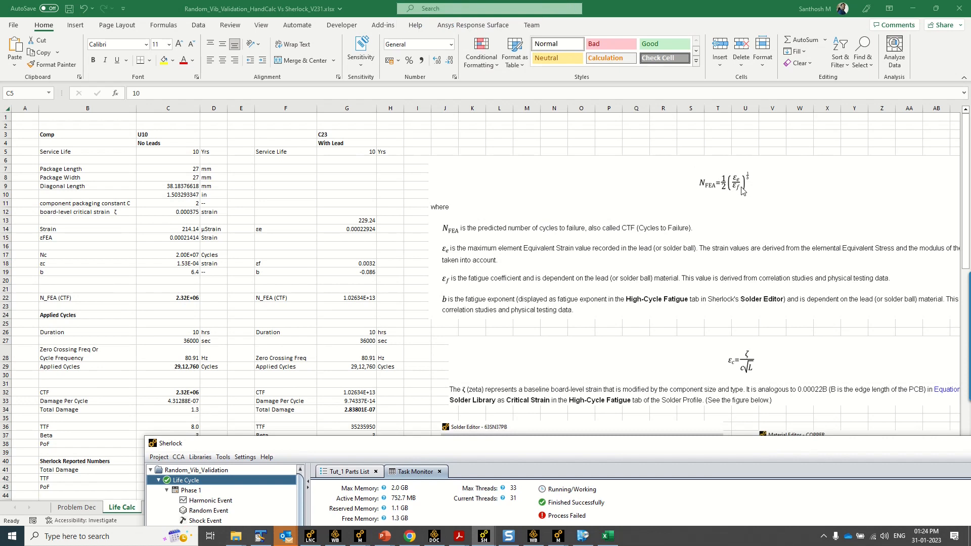
Move the leads-enabled equation picture away from the calculation table to the empty area around column AH, row 27
{"action": "left_click_drag", "start_coordinate": [562, 228], "coordinate": [567, 233]}
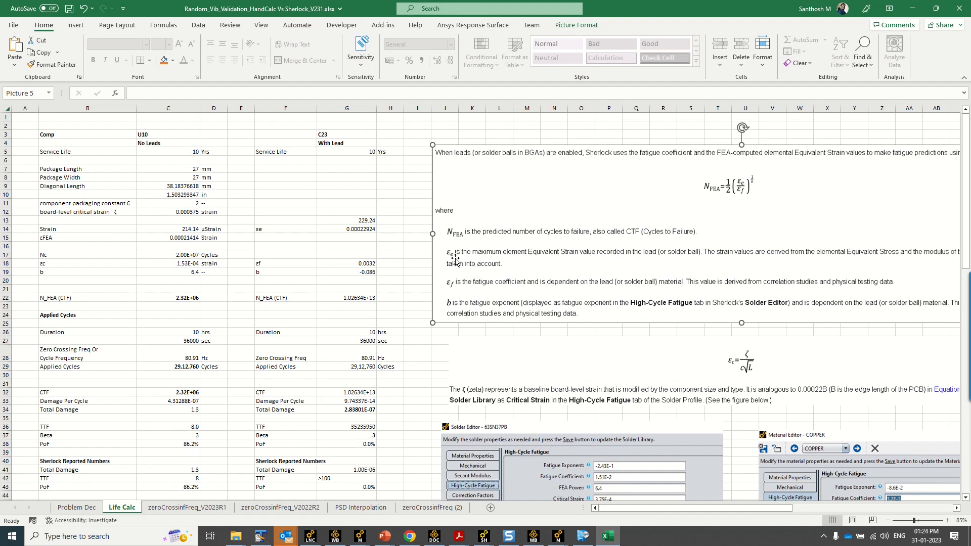
{"action": "left_click_drag", "start_coordinate": [665, 508], "coordinate": [853, 500]}
{"action": "left_click_drag", "start_coordinate": [231, 208], "coordinate": [950, 397]}
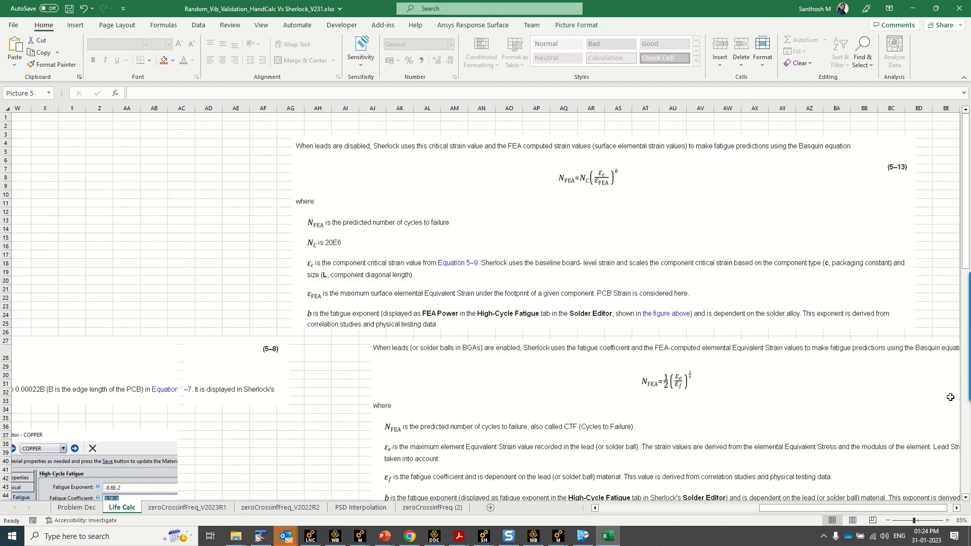
{"action": "key", "text": "ctrl+z"}
{"action": "left_click_drag", "start_coordinate": [624, 233], "coordinate": [596, 231]}
{"action": "left_click_drag", "start_coordinate": [204, 232], "coordinate": [875, 419]}
Move the leads-disabled Basquin equation picture next to the U10 and C23 calculation columns, starting near column J
{"action": "left_click_drag", "start_coordinate": [597, 268], "coordinate": [276, 249]}
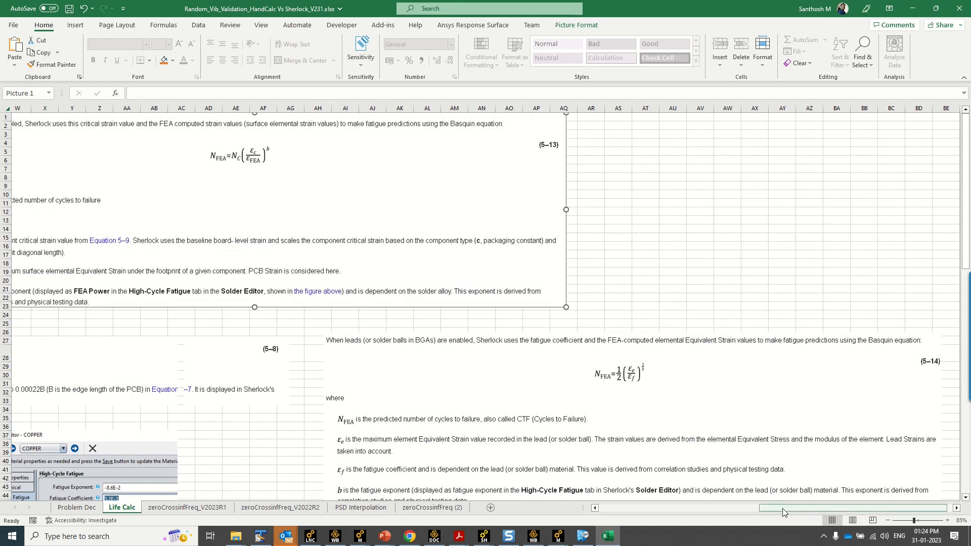
{"action": "left_click_drag", "start_coordinate": [782, 508], "coordinate": [613, 503]}
{"action": "left_click_drag", "start_coordinate": [780, 217], "coordinate": [482, 217]}
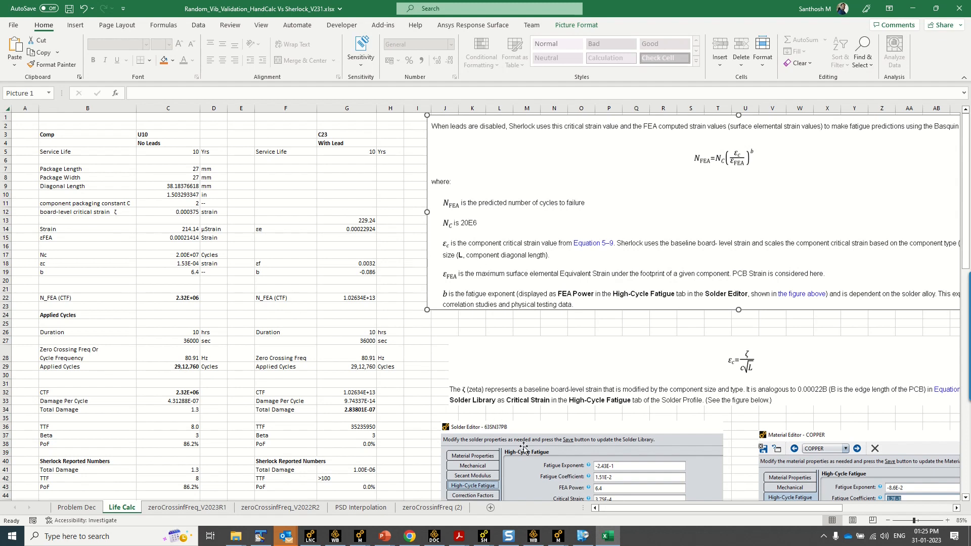
Switch to the Steinberg PDF and select the 20 million stress reversals statement in section 9.18, above Eq. 9.50
{"action": "left_click", "coordinate": [461, 538]}
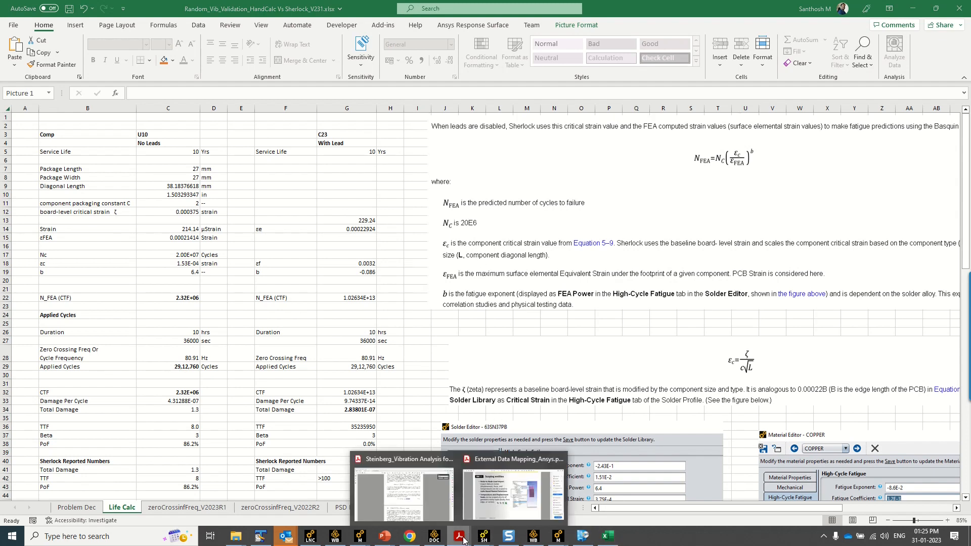
{"action": "left_click", "coordinate": [403, 486]}
{"action": "scroll", "coordinate": [470, 390], "scroll_direction": "down", "scroll_amount": 10}
{"action": "scroll", "coordinate": [470, 389], "scroll_direction": "down", "scroll_amount": 12}
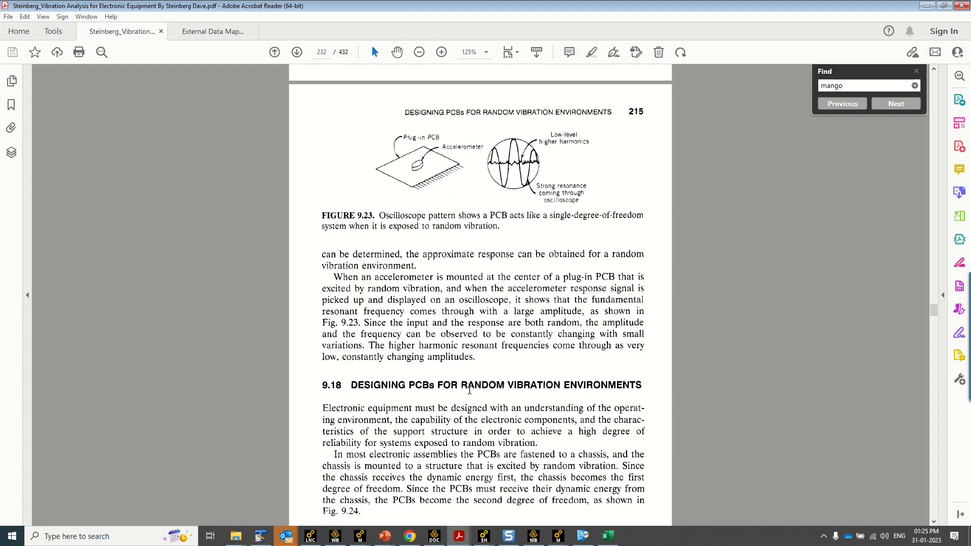
{"action": "scroll", "coordinate": [470, 390], "scroll_direction": "down", "scroll_amount": 13}
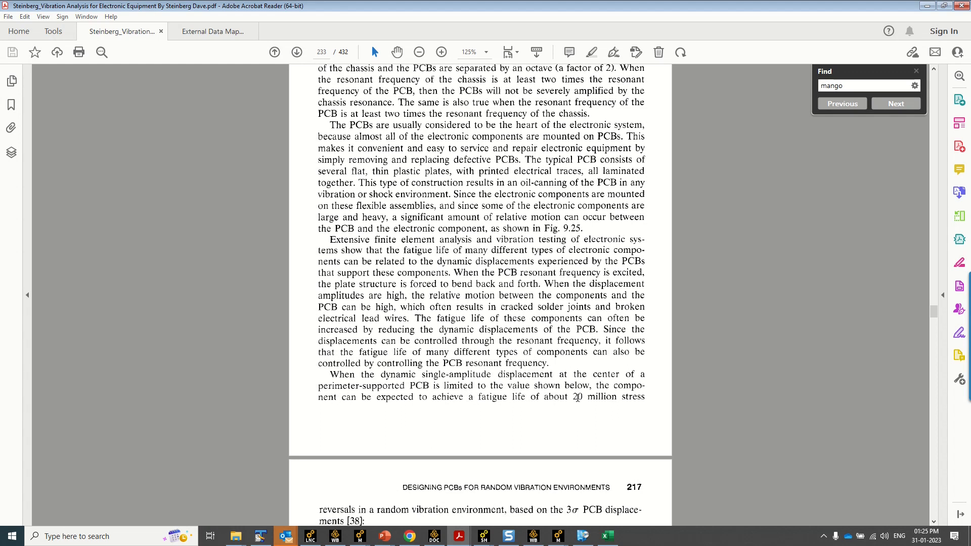
{"action": "left_click_drag", "start_coordinate": [573, 397], "coordinate": [645, 398]}
{"action": "scroll", "coordinate": [375, 418], "scroll_direction": "down", "scroll_amount": 3}
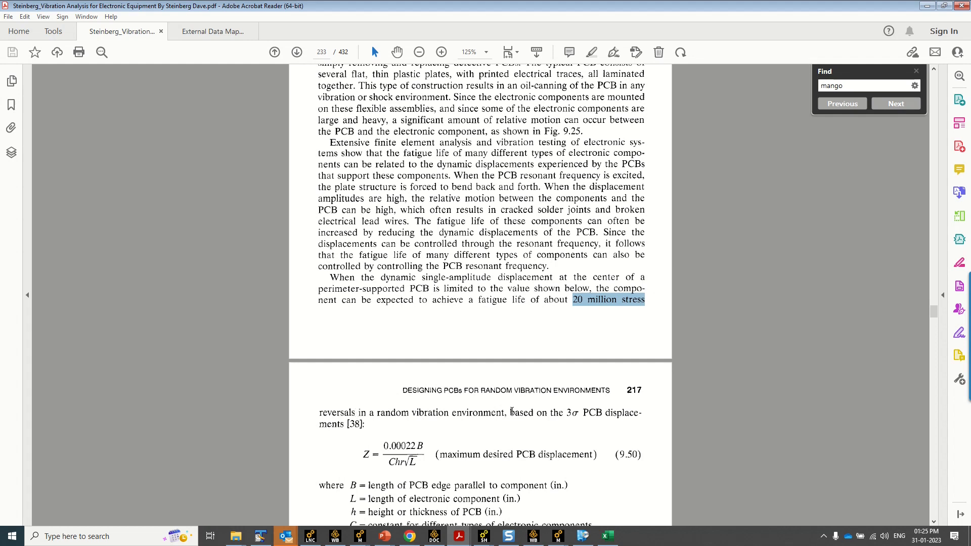
{"action": "left_click_drag", "start_coordinate": [506, 415], "coordinate": [319, 412]}
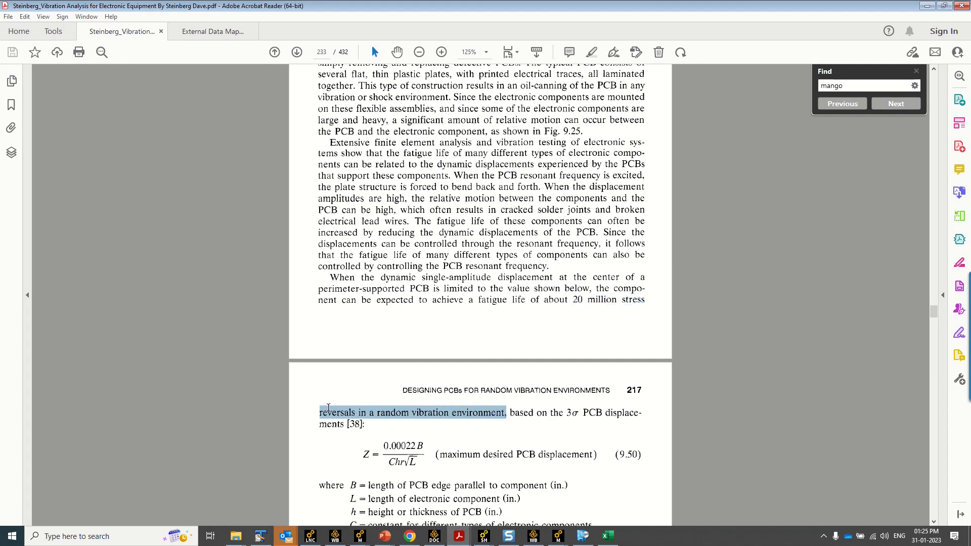
Return to the workbook and move the critical strain equation picture directly beneath the leads-disabled Basquin equation picture, near column J, row 25
{"action": "left_click", "coordinate": [925, 5]}
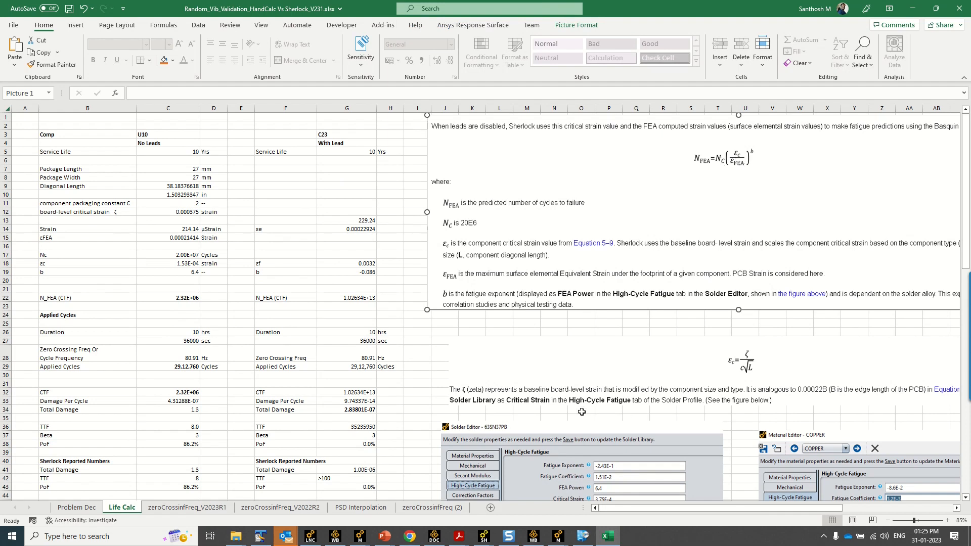
{"action": "left_click_drag", "start_coordinate": [592, 382], "coordinate": [576, 364]}
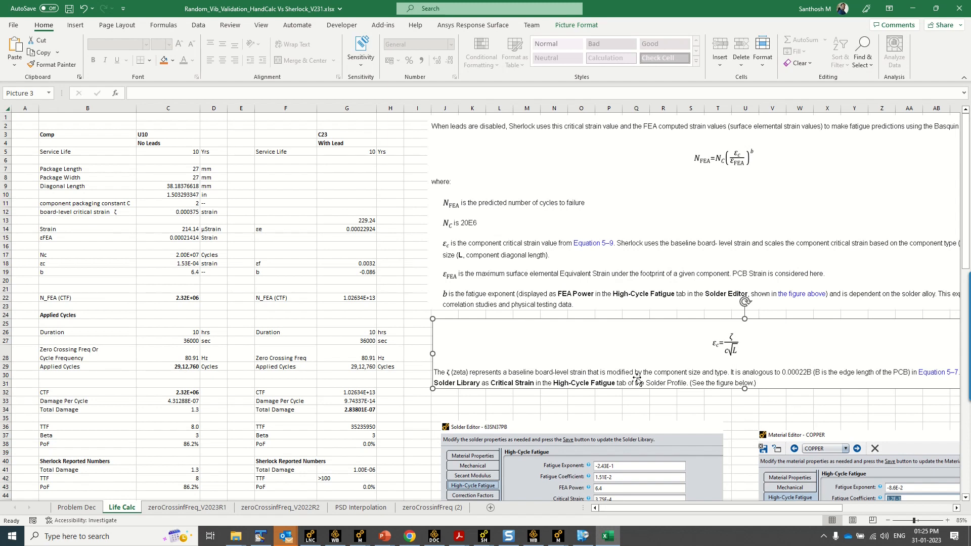
{"action": "scroll", "coordinate": [637, 379], "scroll_direction": "down", "scroll_amount": 1}
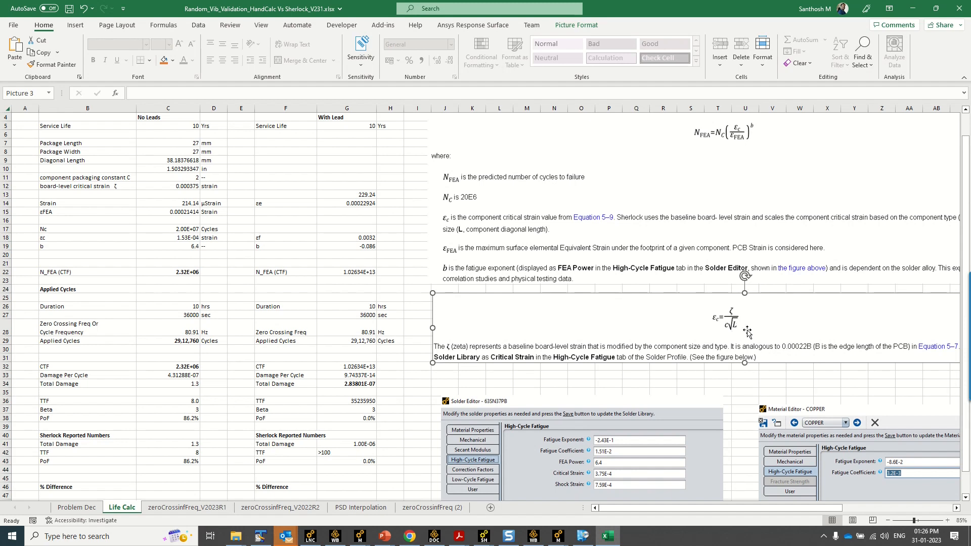
{"action": "scroll", "coordinate": [266, 294], "scroll_direction": "up", "scroll_amount": 1}
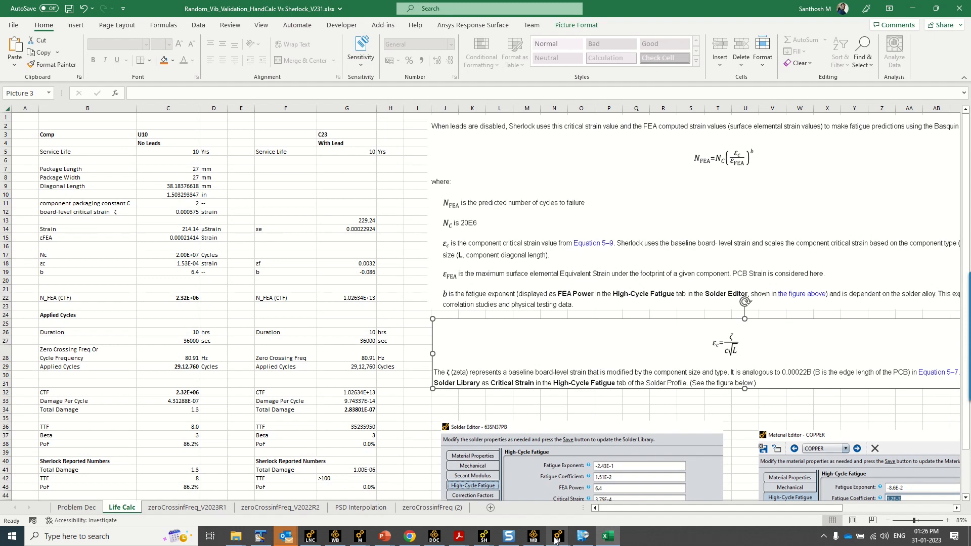
Switch to Sherlock, filter the Tut_1 parts list by reference designator U, and check U10's package length and width in its part properties
{"action": "left_click", "coordinate": [484, 537]}
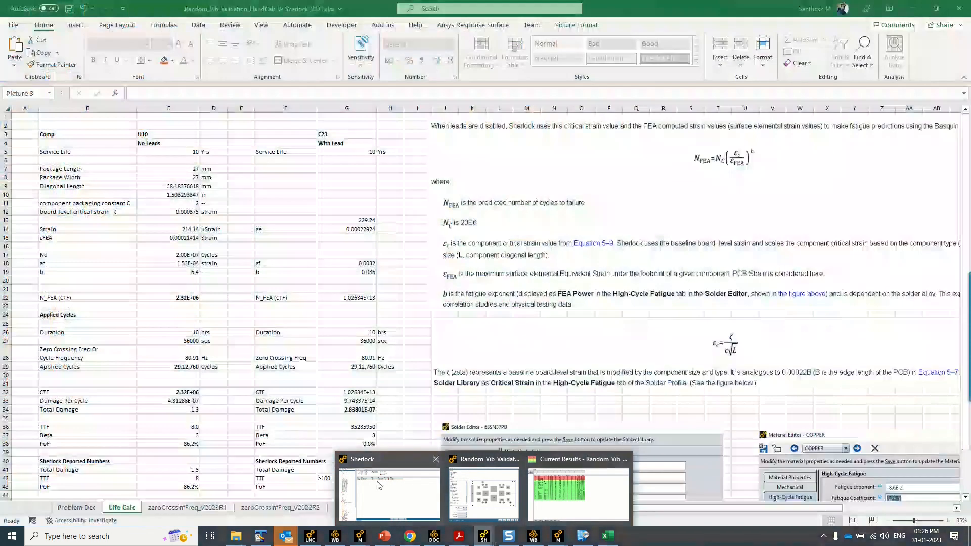
{"action": "left_click", "coordinate": [388, 491]}
{"action": "left_click_drag", "start_coordinate": [448, 442], "coordinate": [455, 114]}
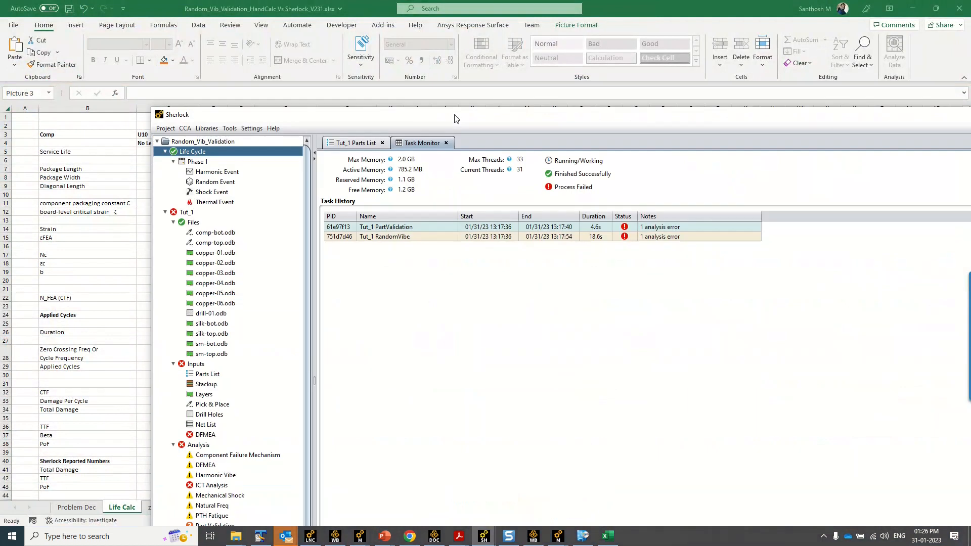
{"action": "double_click", "coordinate": [454, 115]}
{"action": "left_click", "coordinate": [60, 267]}
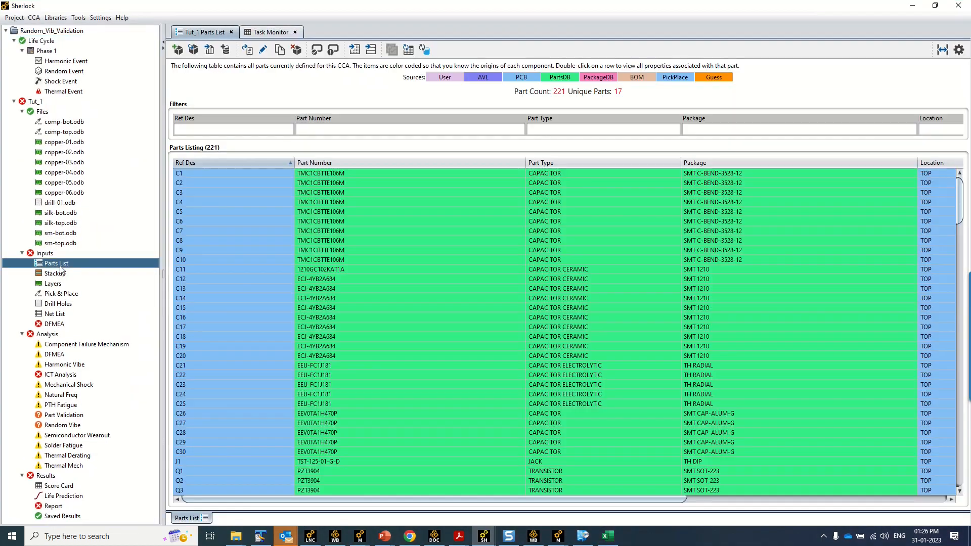
{"action": "left_click", "coordinate": [198, 128]}
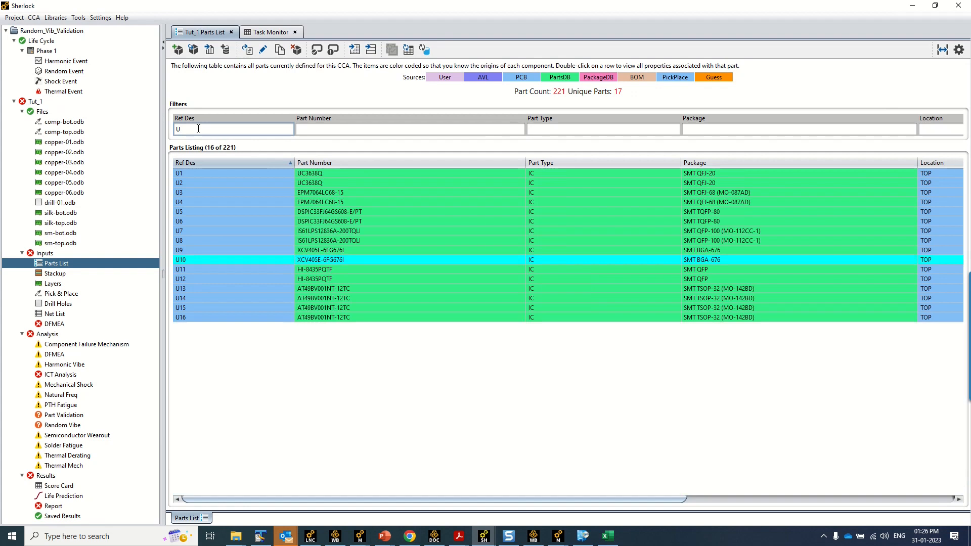
{"action": "double_click", "coordinate": [196, 260]}
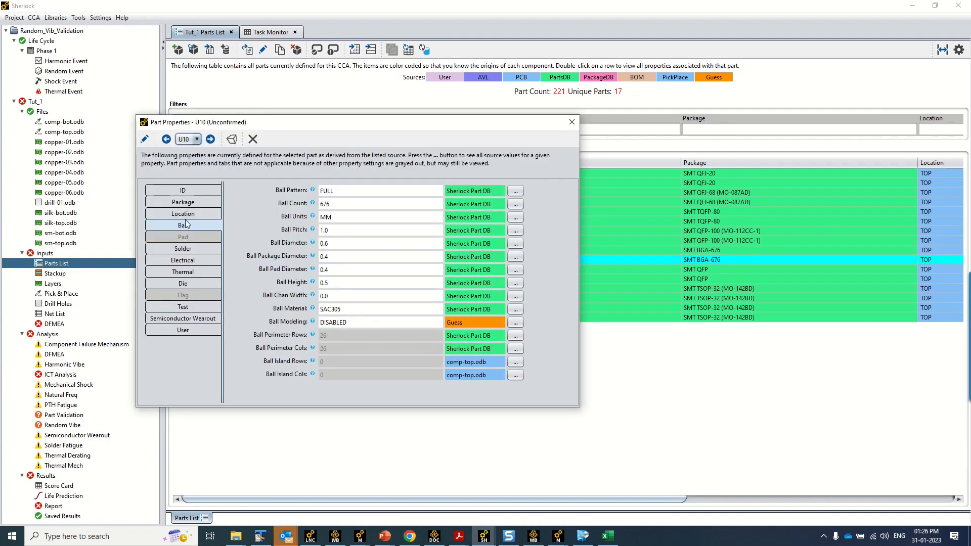
{"action": "left_click", "coordinate": [190, 205]}
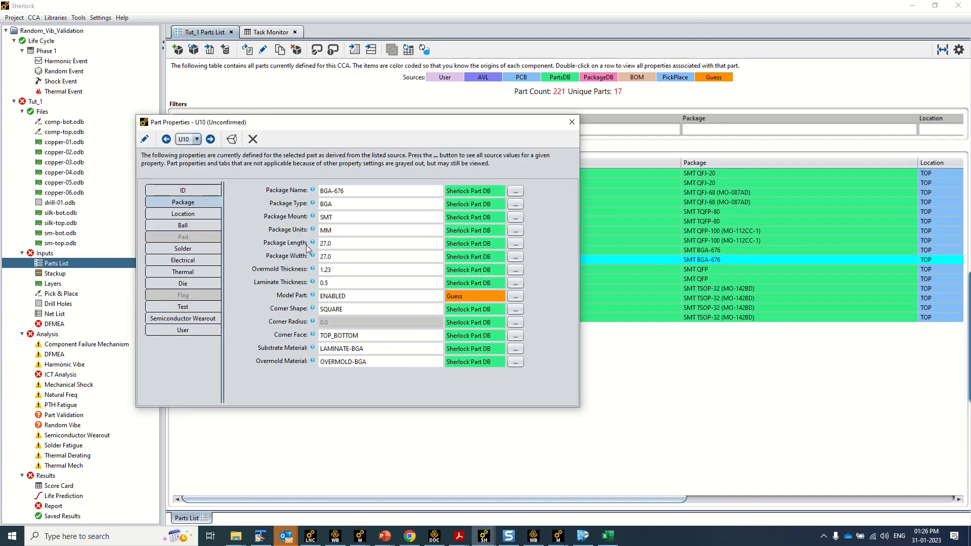
{"action": "mouse_move", "coordinate": [308, 248]}
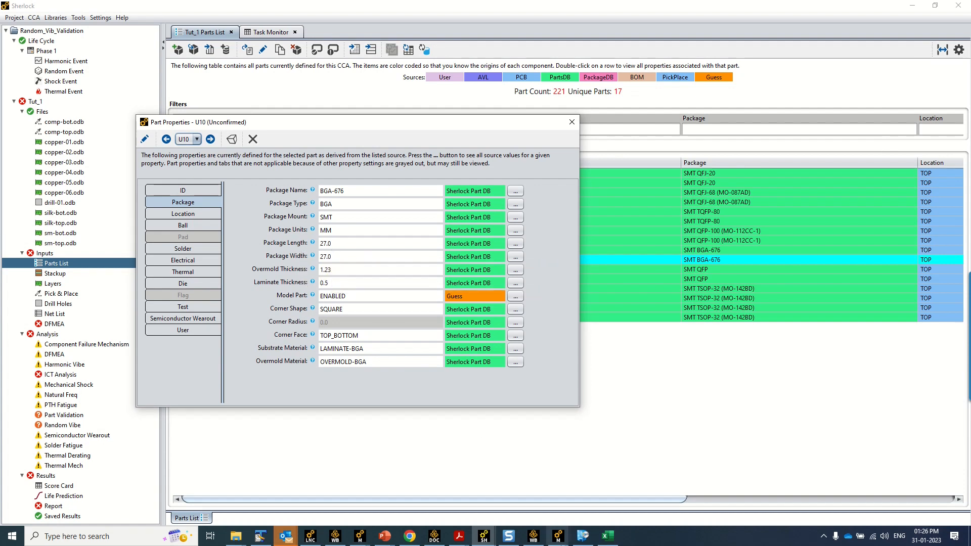
Switch to the workbook and inspect U10's package dimensions and the formulas for its diagonal length in millimetres and inches, leaving them unedited
{"action": "left_click", "coordinate": [608, 538]}
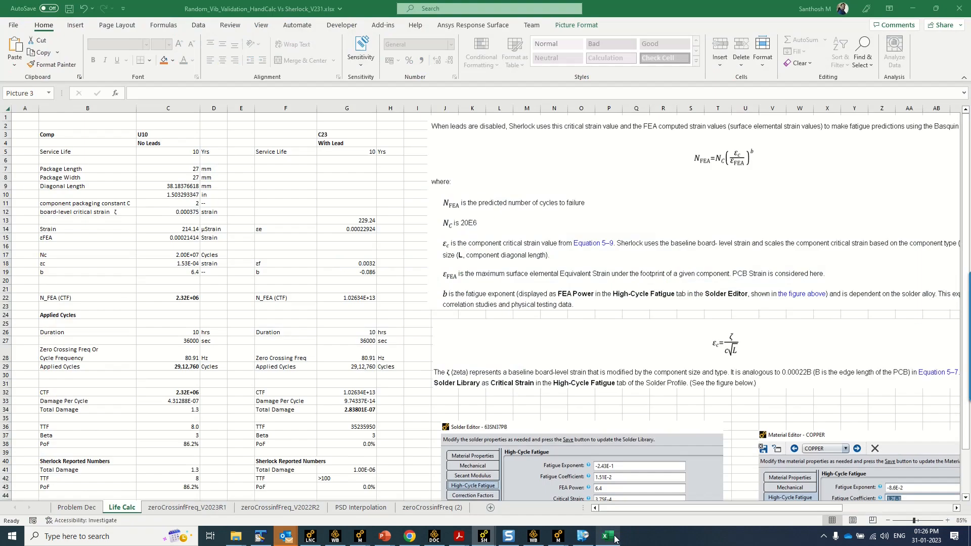
{"action": "left_click", "coordinate": [194, 168]}
{"action": "left_click_drag", "start_coordinate": [194, 168], "coordinate": [194, 176]}
{"action": "scroll", "coordinate": [194, 176], "scroll_direction": "up", "scroll_amount": 1, "text": "ctrl"}
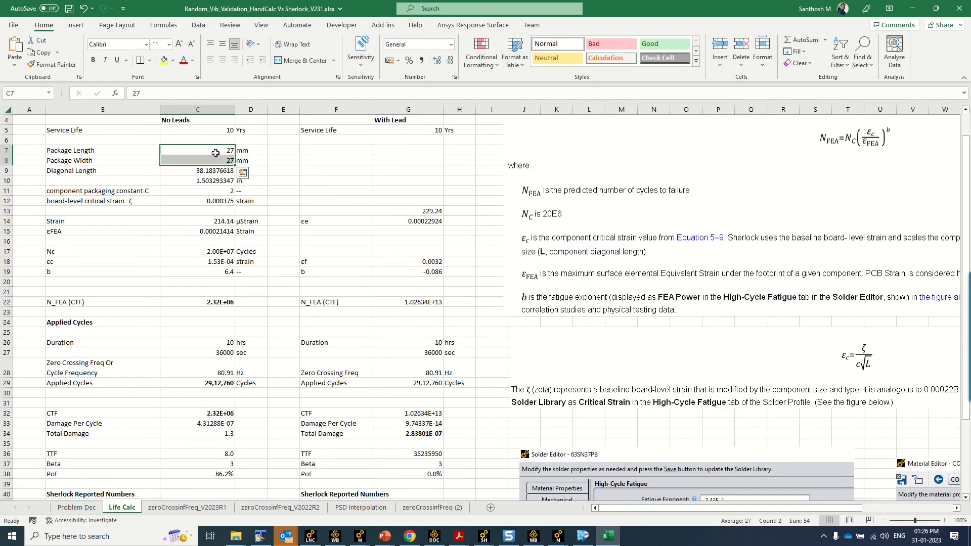
{"action": "double_click", "coordinate": [218, 172]}
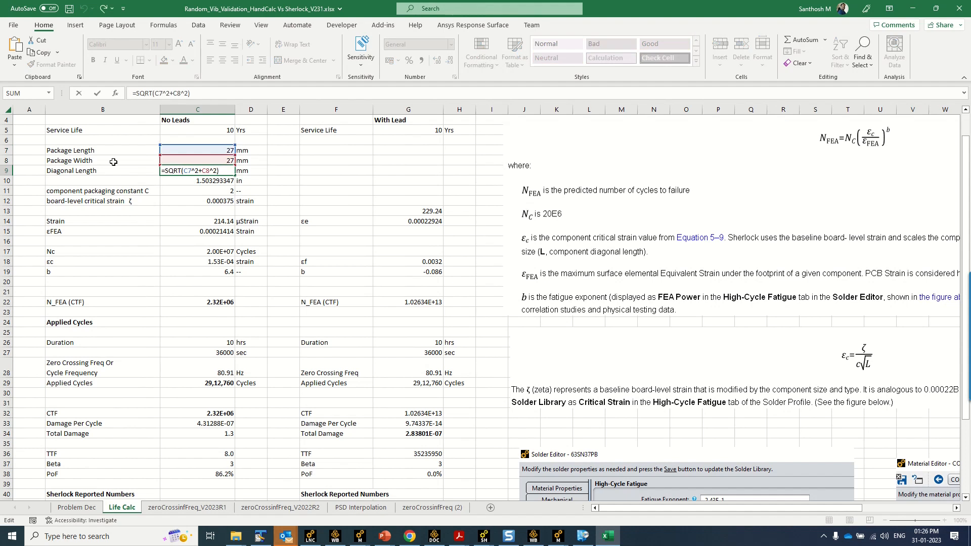
{"action": "key", "text": "Escape"}
{"action": "double_click", "coordinate": [221, 180]}
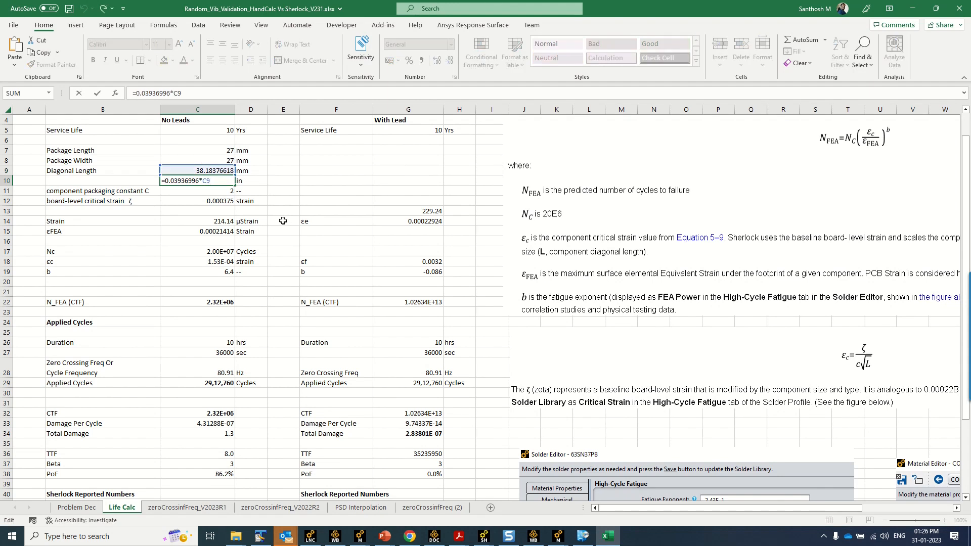
{"action": "key", "text": "Escape"}
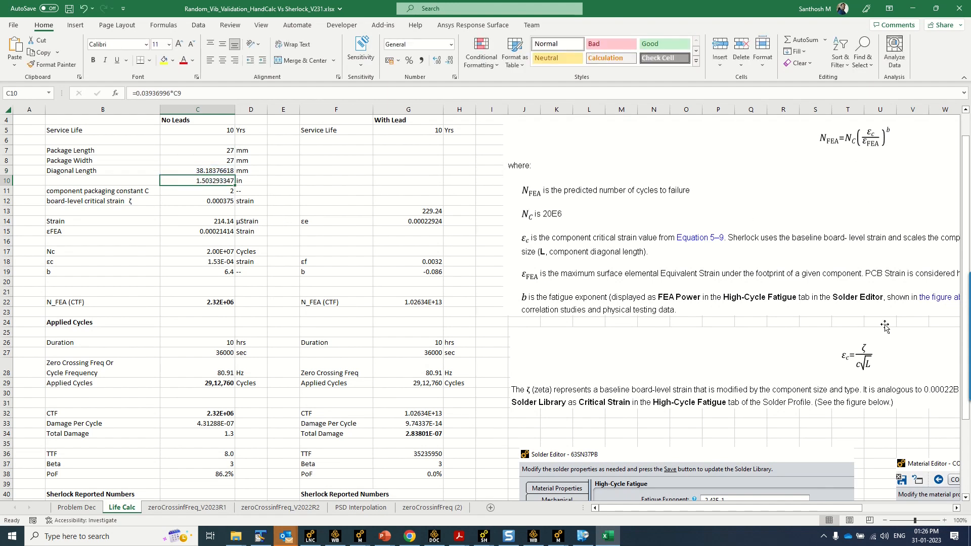
Label the diagonal length in inches as L in cell B10
{"action": "left_click", "coordinate": [136, 181]}
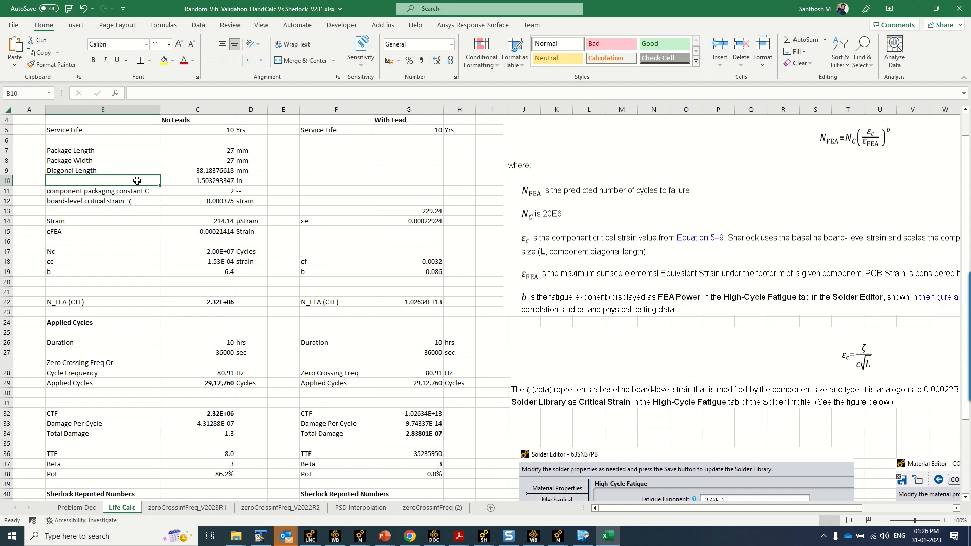
{"action": "type", "text": "L"}
{"action": "key", "text": "Tab"}
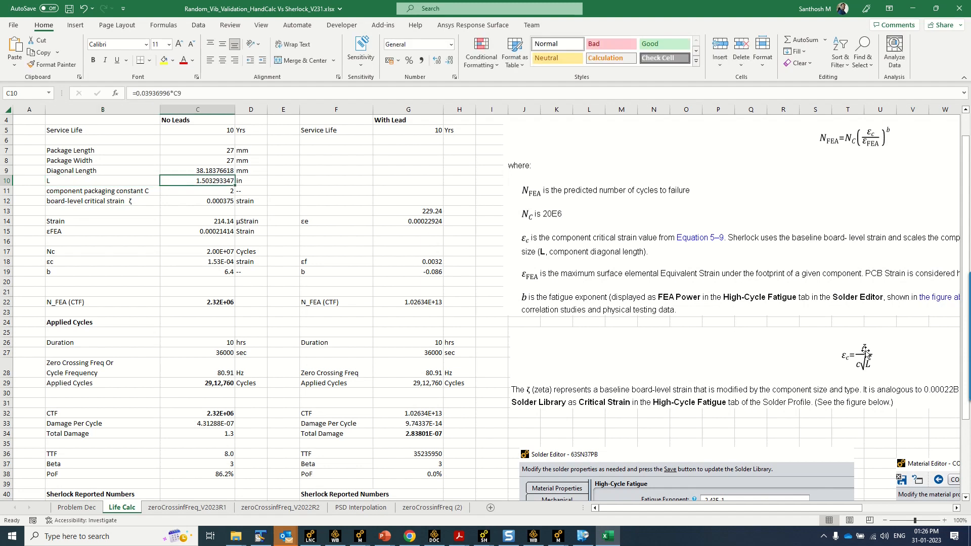
Look up zeta in section 5.4 of Sherlock's theory help and select the phrase about Critical Strain in High-Cycle Fatigue below Equation 5-11
{"action": "left_click", "coordinate": [434, 536]}
{"action": "scroll", "coordinate": [549, 281], "scroll_direction": "down", "scroll_amount": 1}
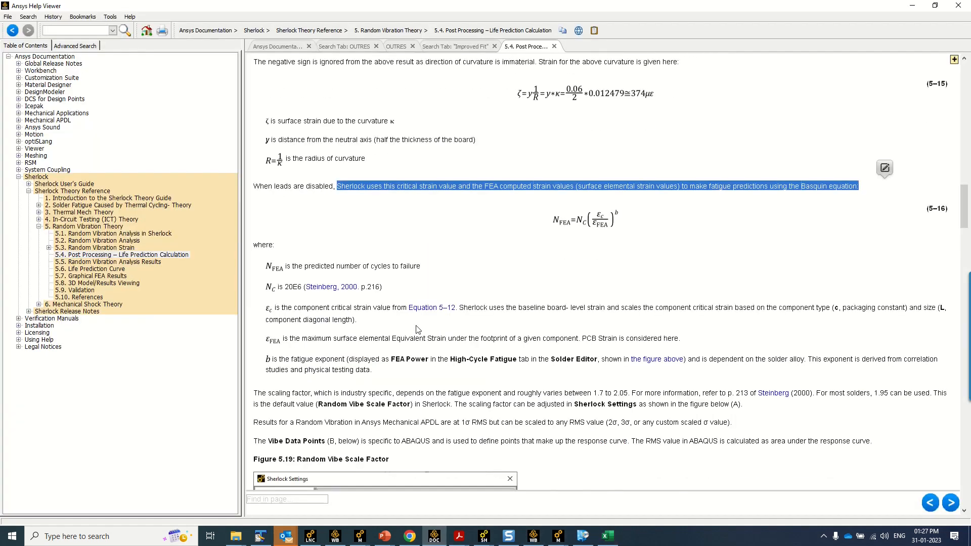
{"action": "scroll", "coordinate": [416, 329], "scroll_direction": "down", "scroll_amount": 3}
{"action": "scroll", "coordinate": [415, 328], "scroll_direction": "up", "scroll_amount": 9}
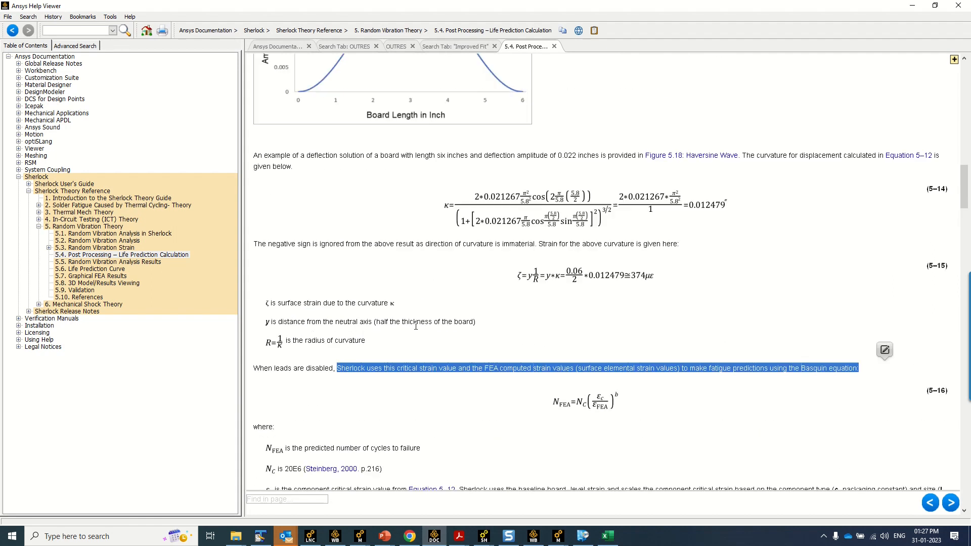
{"action": "scroll", "coordinate": [415, 326], "scroll_direction": "down", "scroll_amount": 10}
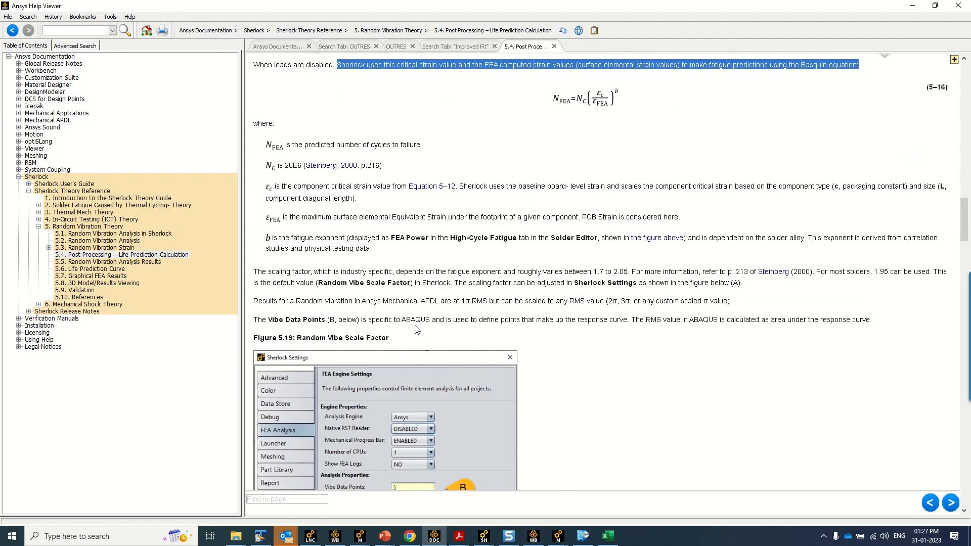
{"action": "scroll", "coordinate": [416, 328], "scroll_direction": "down", "scroll_amount": 15}
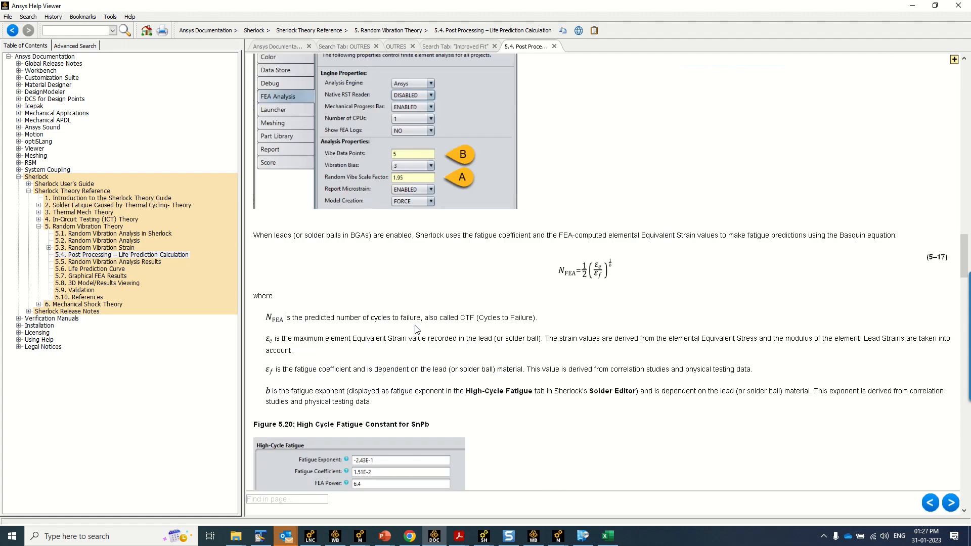
{"action": "scroll", "coordinate": [415, 329], "scroll_direction": "up", "scroll_amount": 20}
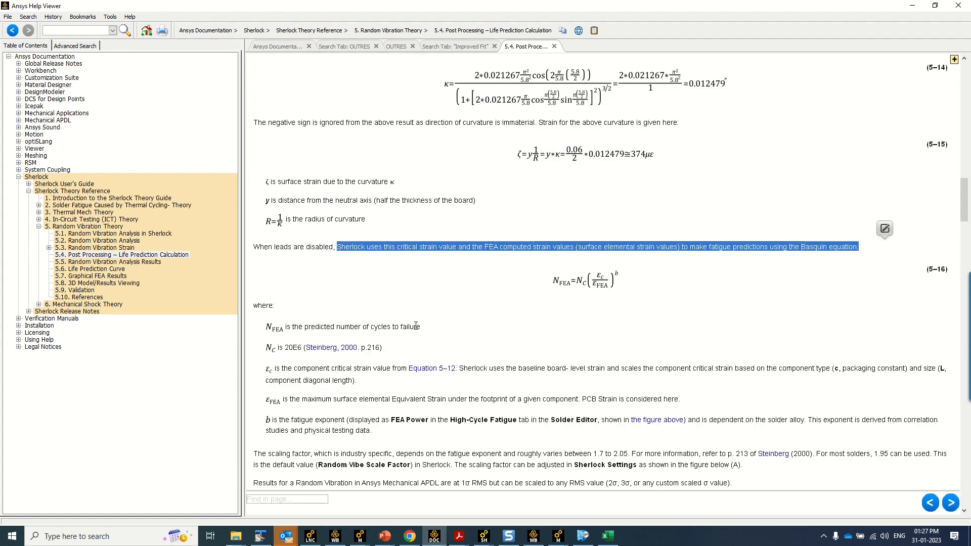
{"action": "scroll", "coordinate": [417, 330], "scroll_direction": "up", "scroll_amount": 10}
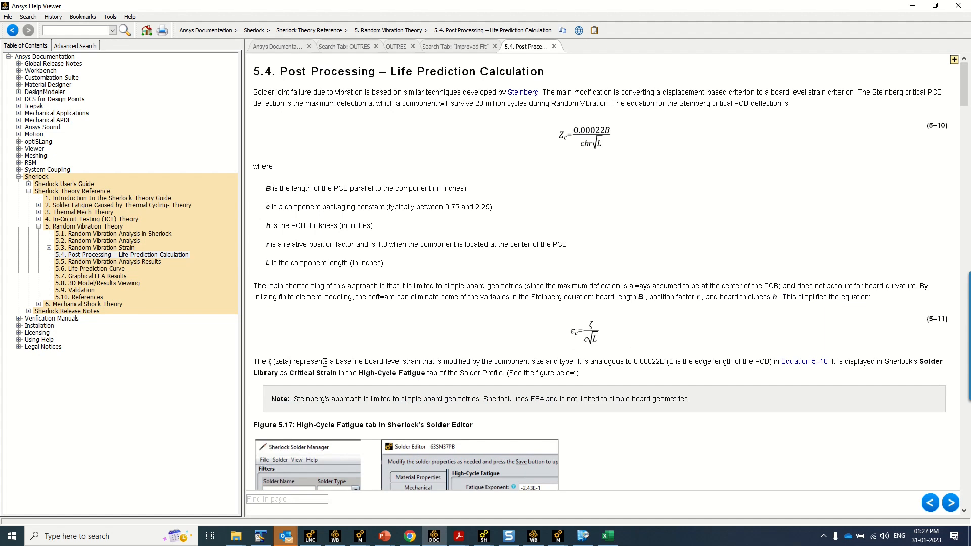
{"action": "left_click_drag", "start_coordinate": [325, 362], "coordinate": [593, 368]}
{"action": "left_click", "coordinate": [849, 372]}
{"action": "left_click_drag", "start_coordinate": [291, 373], "coordinate": [422, 374]}
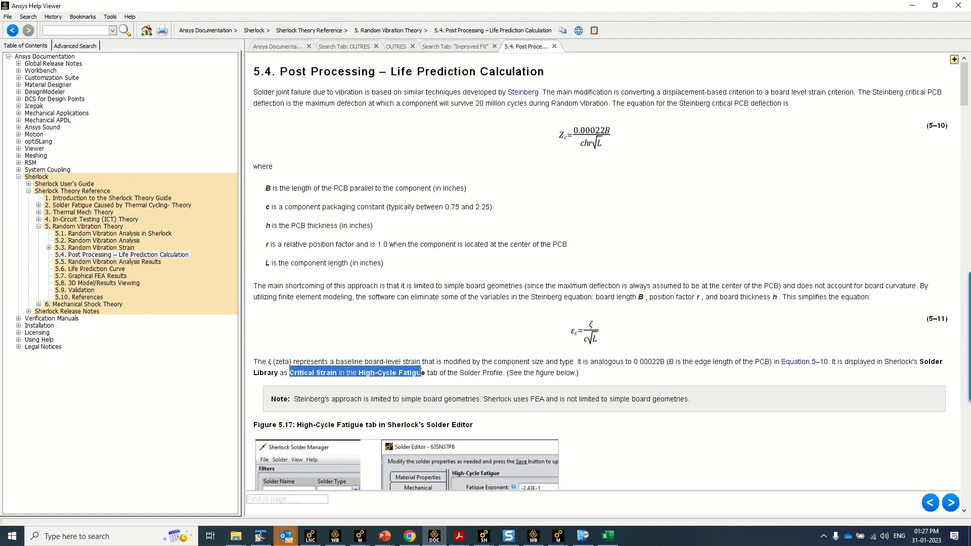
Check the Solder column in Sherlock's Random Vibe results, review the table's column settings without changing them, and return to the workbook
{"action": "mouse_move", "coordinate": [558, 540]}
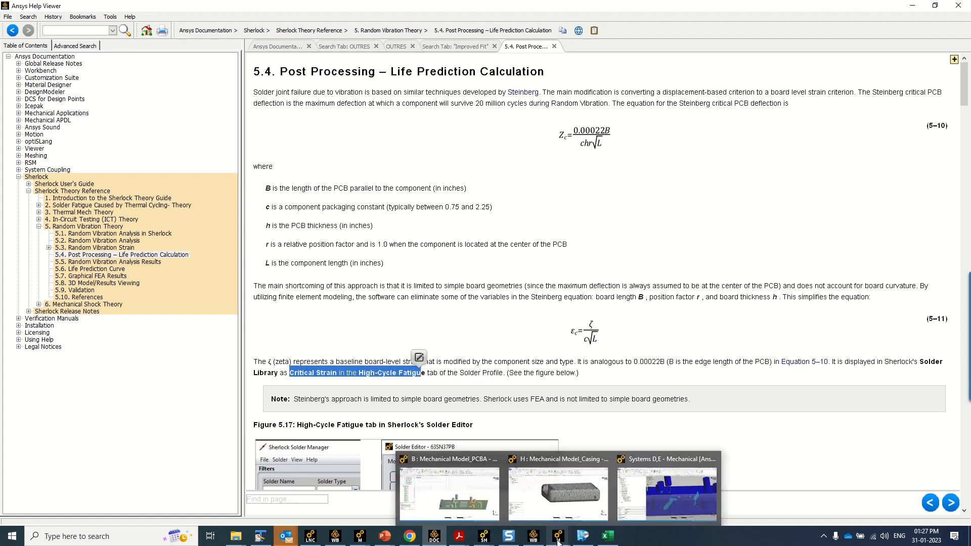
{"action": "left_click", "coordinate": [484, 536]}
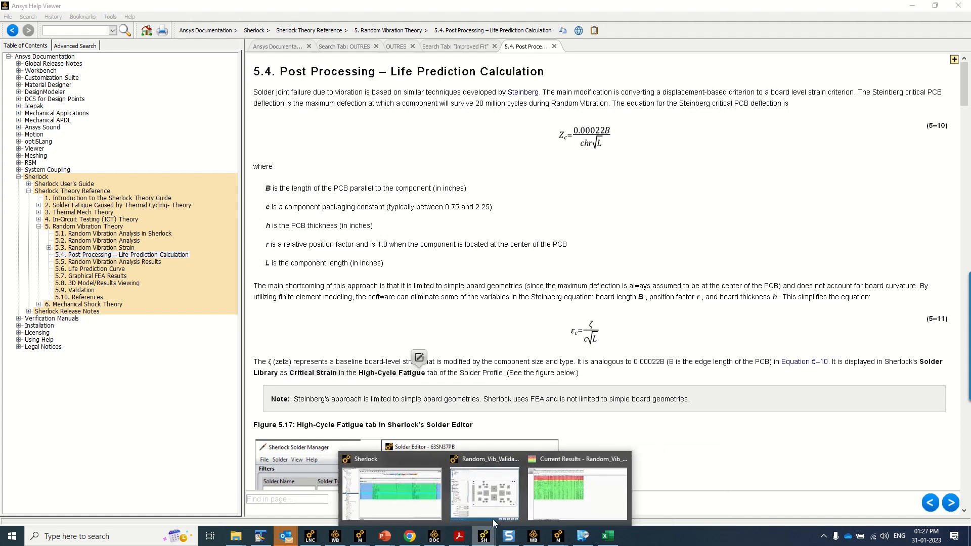
{"action": "left_click", "coordinate": [563, 499]}
{"action": "right_click", "coordinate": [263, 170]}
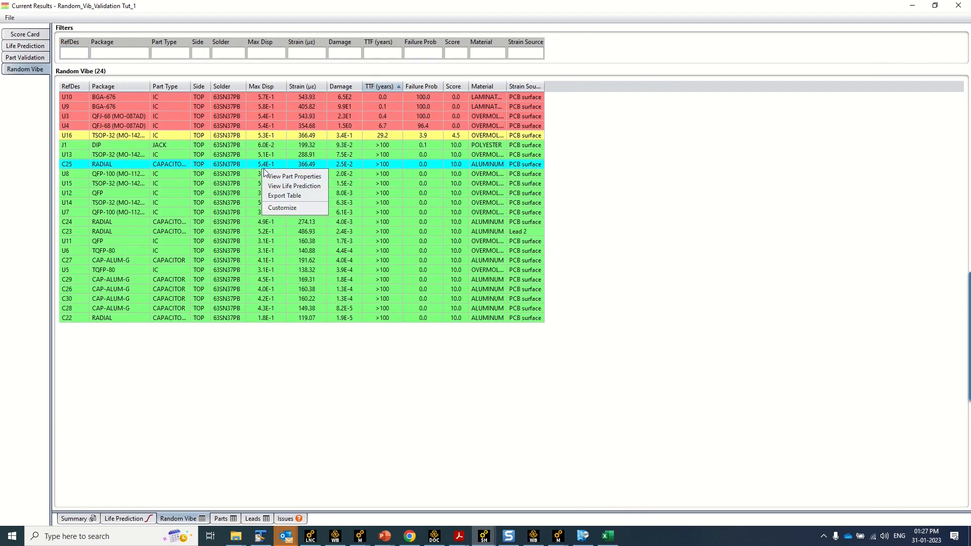
{"action": "left_click", "coordinate": [295, 208]}
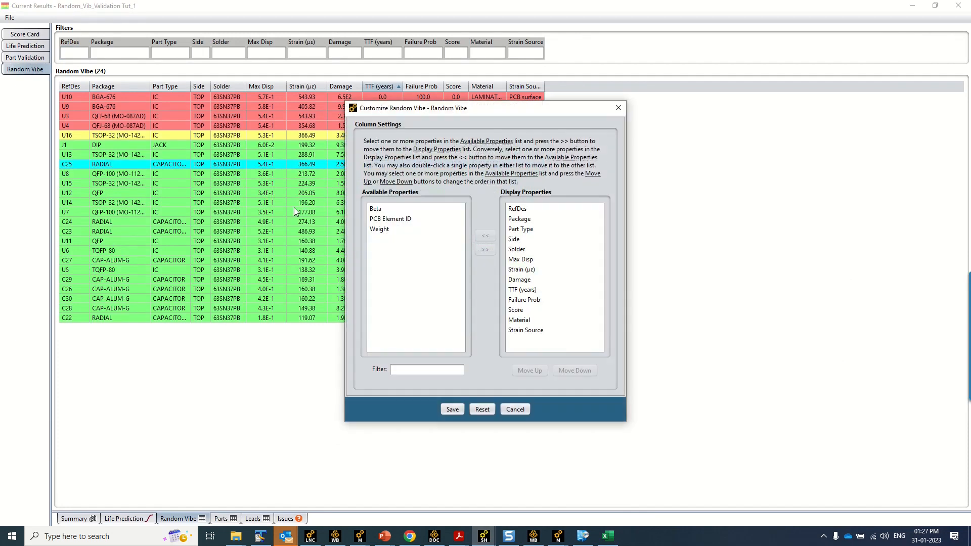
{"action": "left_click", "coordinate": [516, 409]}
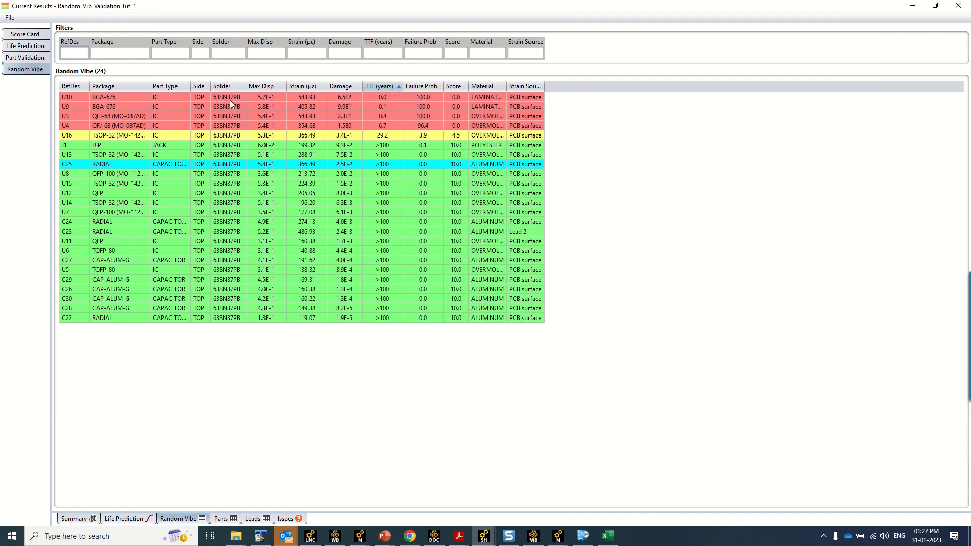
{"action": "left_click", "coordinate": [912, 5]}
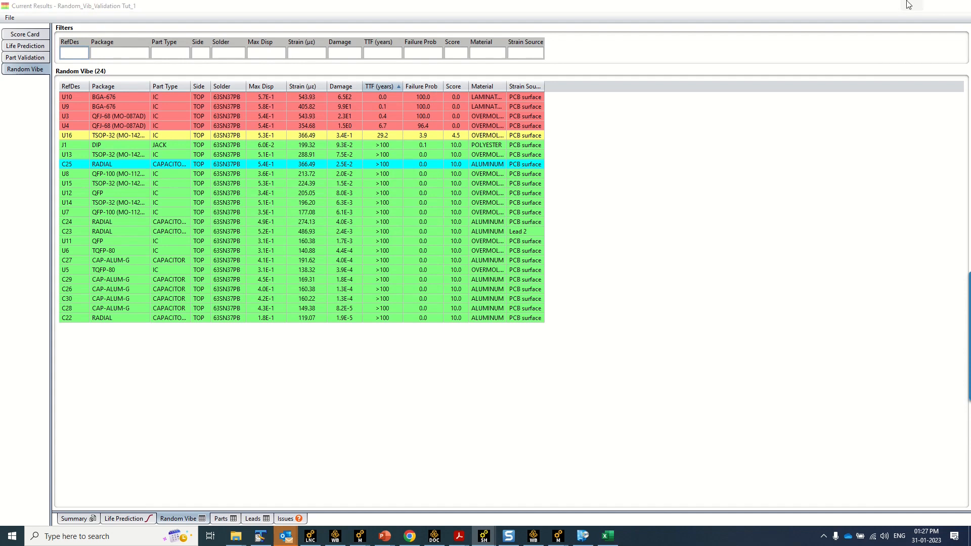
{"action": "left_click", "coordinate": [912, 5]}
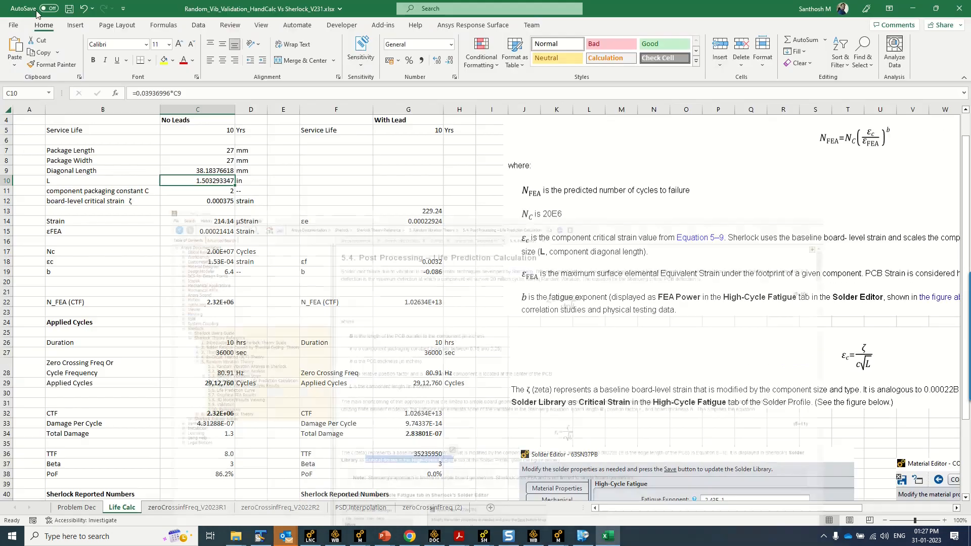
Switch to Sherlock, open the 63SN37PB solder from the solder library and select its high-cycle fatigue Critical Strain value without changing it
{"action": "left_click", "coordinate": [482, 536]}
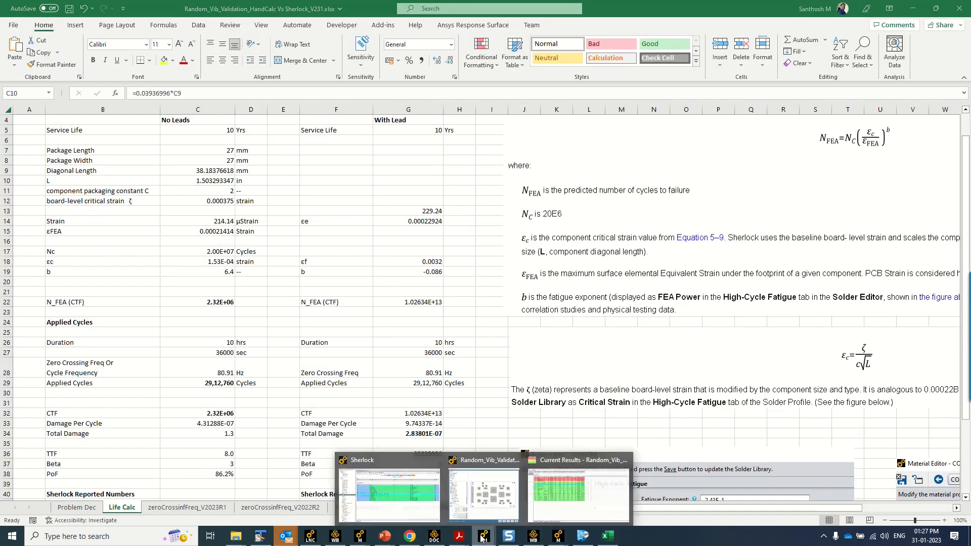
{"action": "left_click", "coordinate": [355, 490]}
{"action": "left_click", "coordinate": [572, 122]}
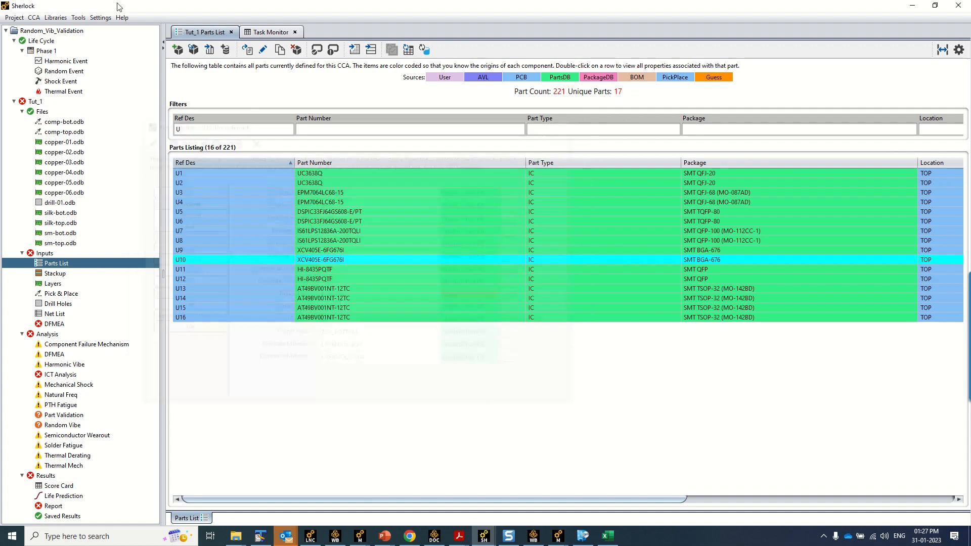
{"action": "left_click", "coordinate": [61, 19]}
{"action": "left_click", "coordinate": [64, 50]}
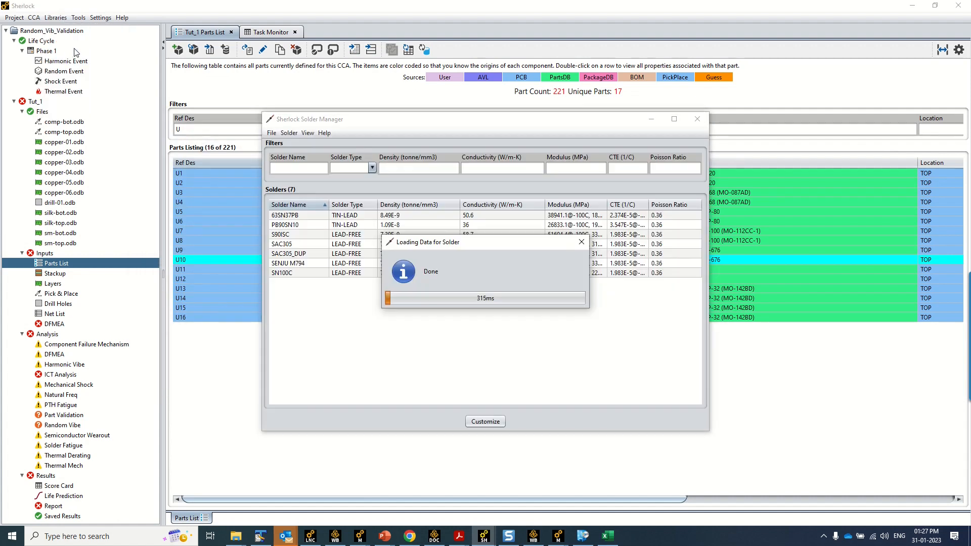
{"action": "double_click", "coordinate": [292, 216]}
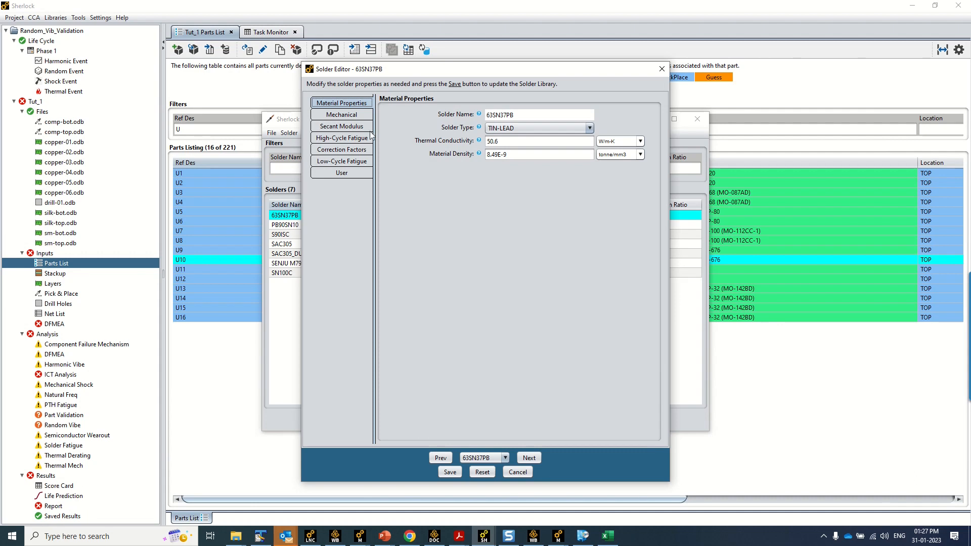
{"action": "left_click", "coordinate": [347, 139]}
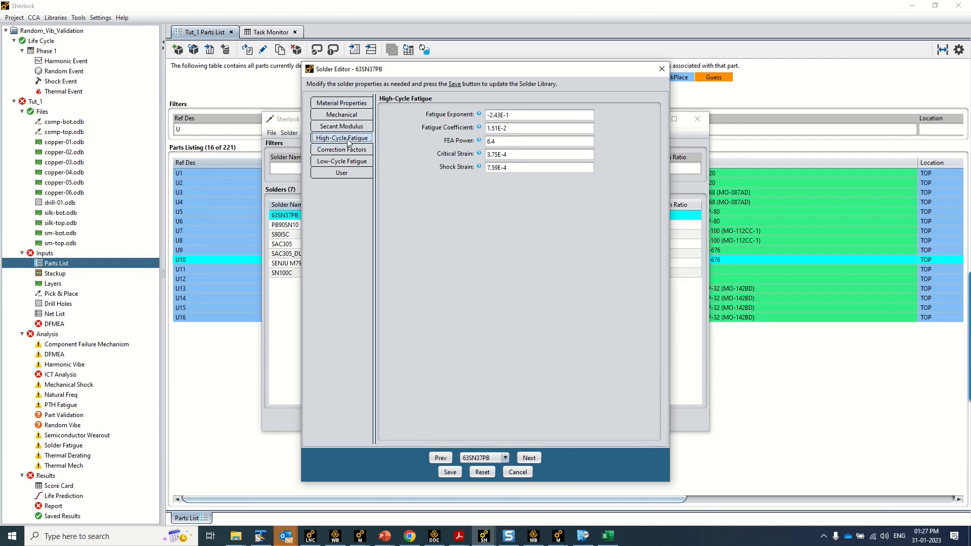
{"action": "left_click_drag", "start_coordinate": [531, 156], "coordinate": [490, 154]}
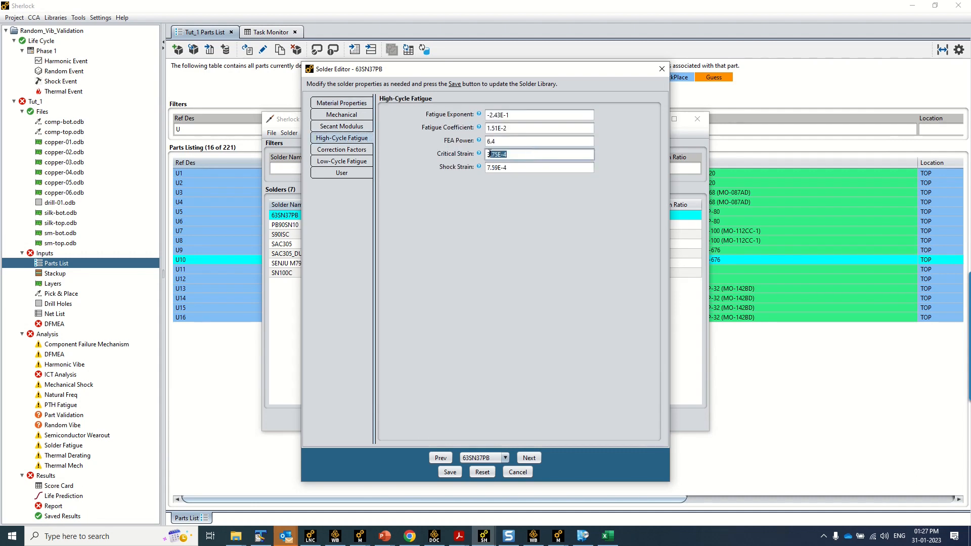
Compare cell C12's board-level critical strain in the workbook with Sherlock's solder value, placing the windows side by side, and close the Solder Editor
{"action": "left_click", "coordinate": [608, 536]}
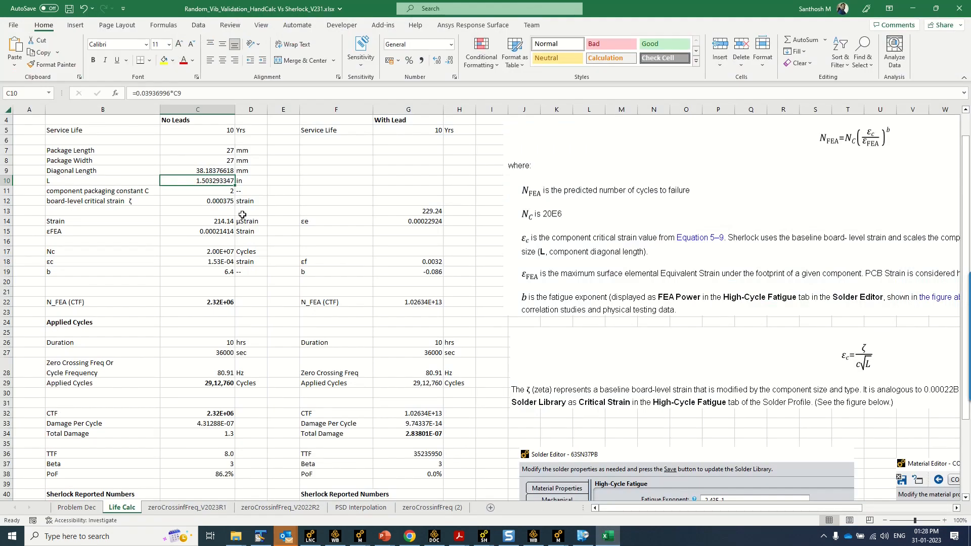
{"action": "left_click", "coordinate": [222, 201]}
{"action": "left_click_drag", "start_coordinate": [369, 20], "coordinate": [702, 203]}
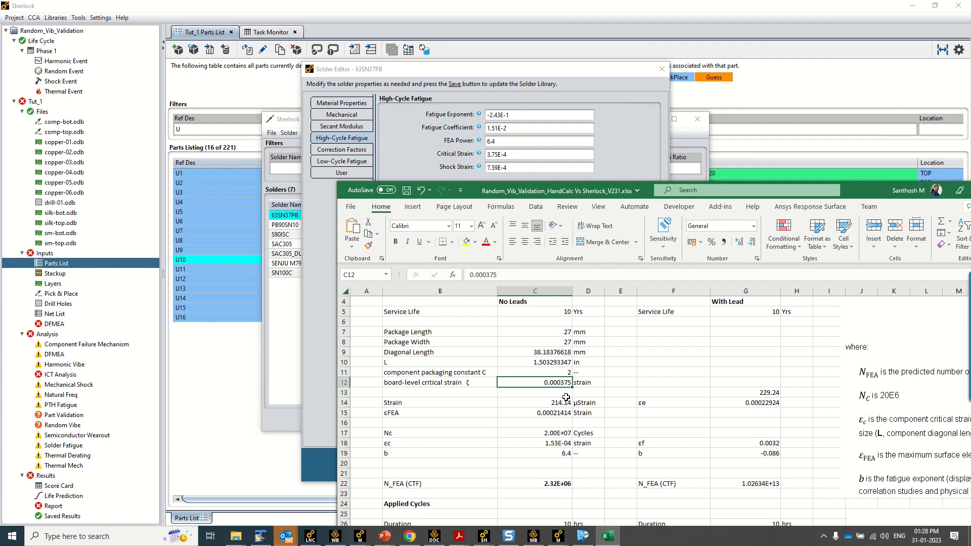
{"action": "left_click", "coordinate": [639, 132]}
{"action": "left_click", "coordinate": [661, 69]}
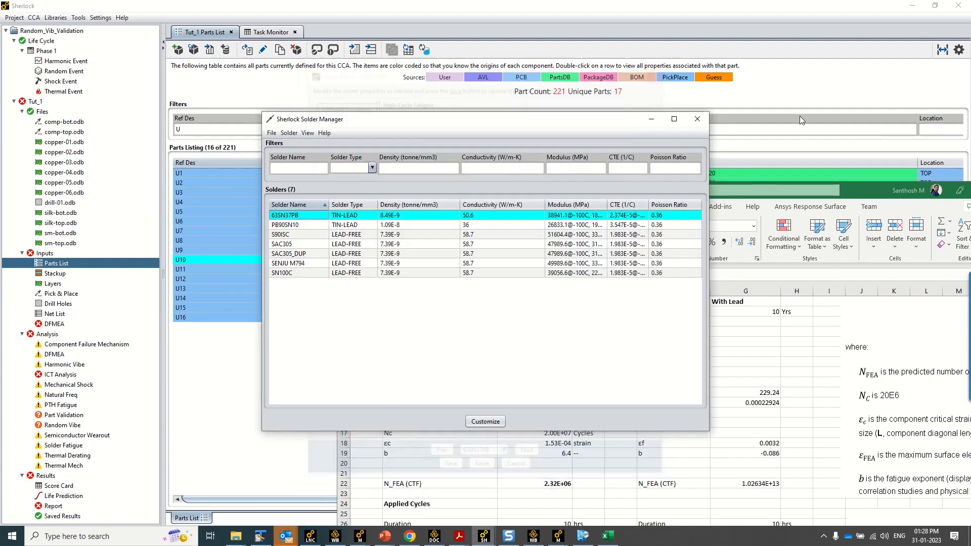
{"action": "left_click", "coordinate": [795, 103]}
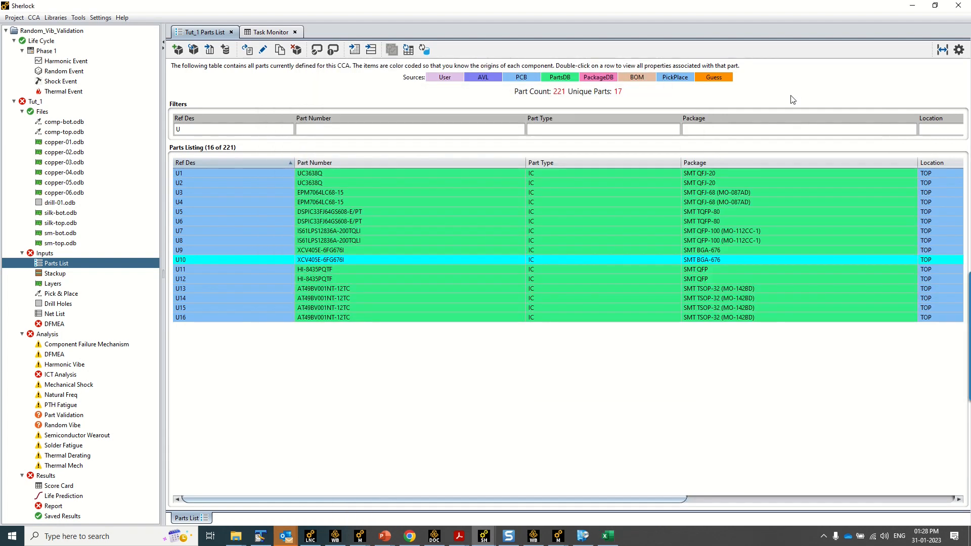
Look up the constant C for each component type below Equation 9.50 in Steinberg's book, marking the DIP and LCCC entries, and return to Sherlock
{"action": "mouse_move", "coordinate": [459, 539]}
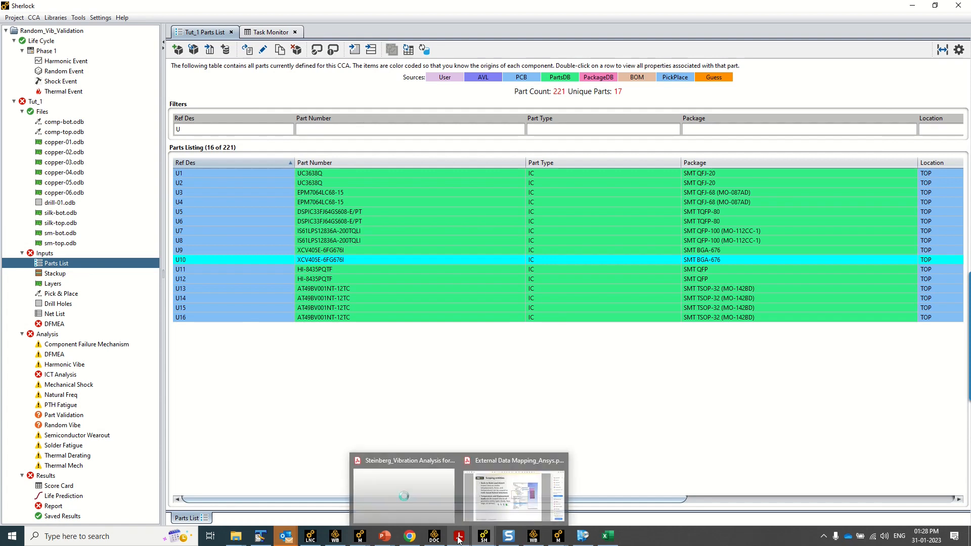
{"action": "left_click", "coordinate": [404, 501]}
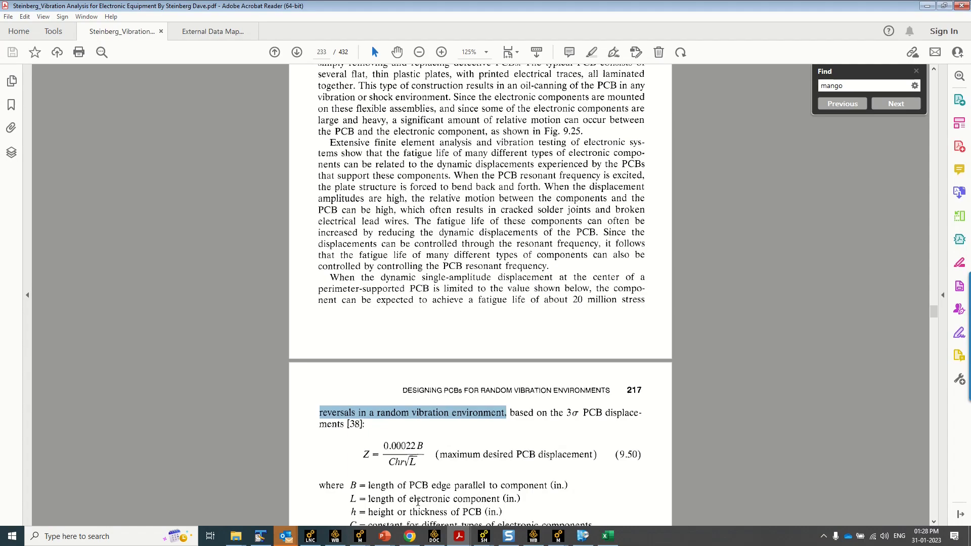
{"action": "left_click_drag", "start_coordinate": [397, 464], "coordinate": [388, 464]}
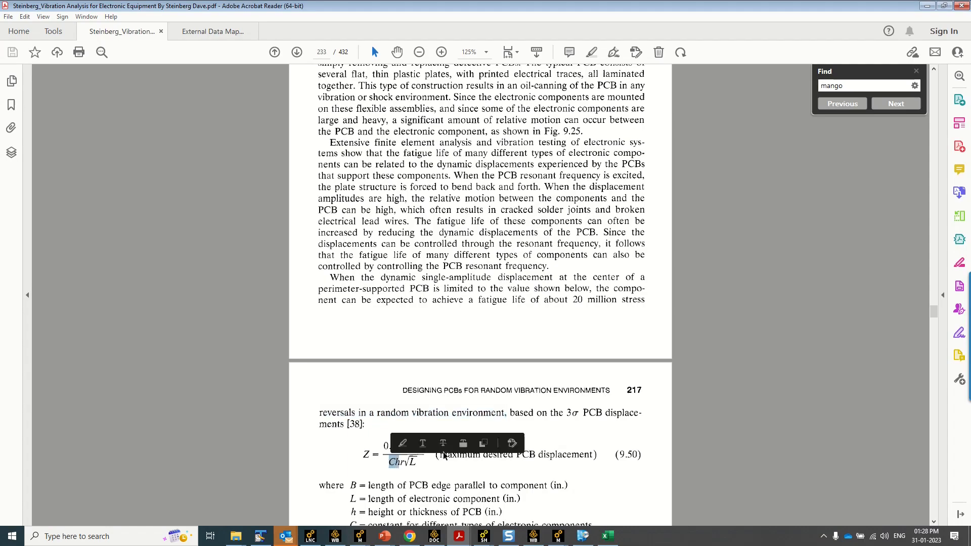
{"action": "scroll", "coordinate": [443, 452], "scroll_direction": "down", "scroll_amount": 2}
{"action": "scroll", "coordinate": [443, 452], "scroll_direction": "down", "scroll_amount": 6}
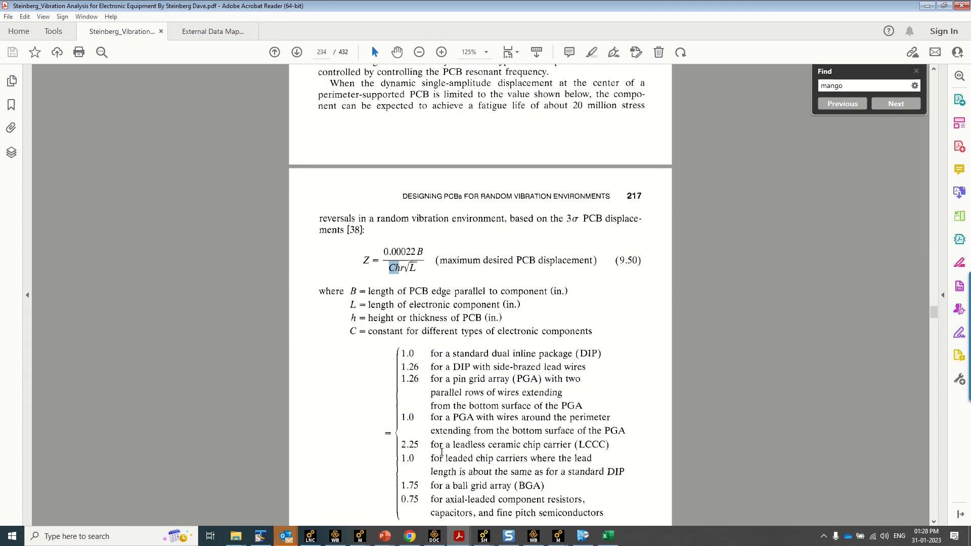
{"action": "scroll", "coordinate": [439, 452], "scroll_direction": "down", "scroll_amount": 3}
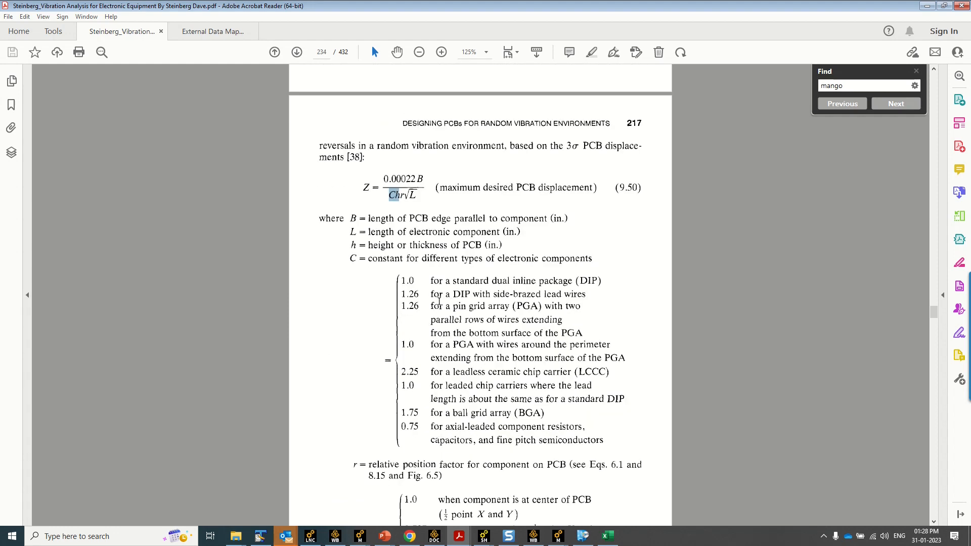
{"action": "left_click_drag", "start_coordinate": [430, 280], "coordinate": [603, 285]}
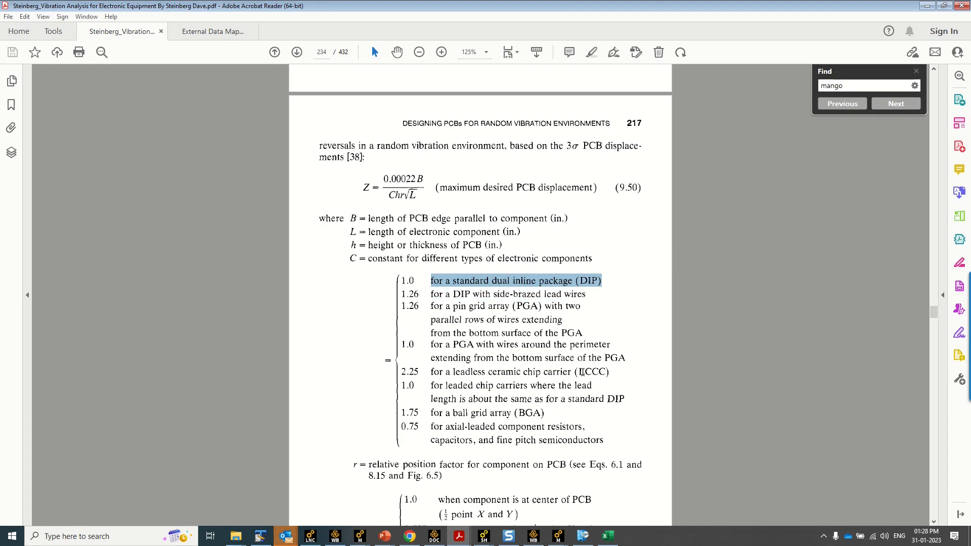
{"action": "left_click_drag", "start_coordinate": [578, 372], "coordinate": [601, 369]}
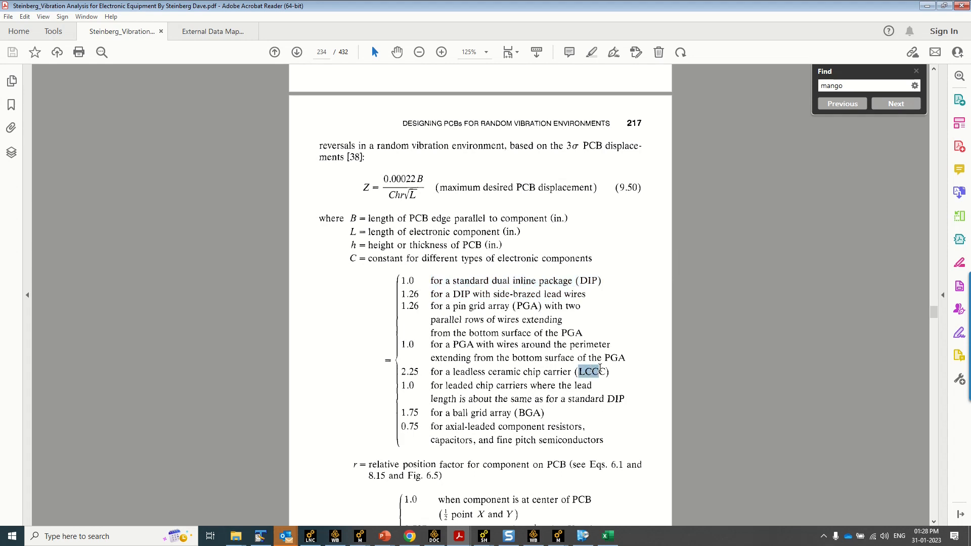
{"action": "scroll", "coordinate": [473, 403], "scroll_direction": "down", "scroll_amount": 2}
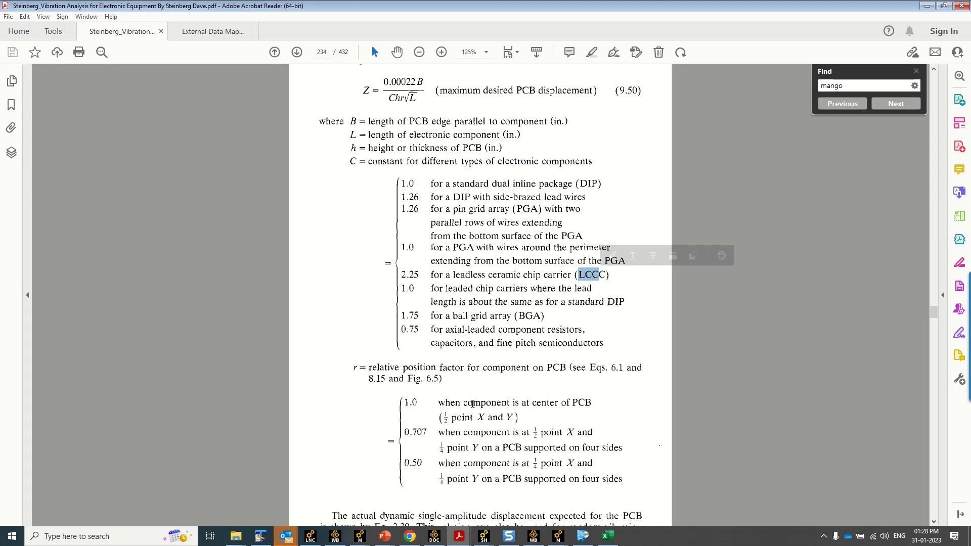
{"action": "scroll", "coordinate": [472, 404], "scroll_direction": "up", "scroll_amount": 1}
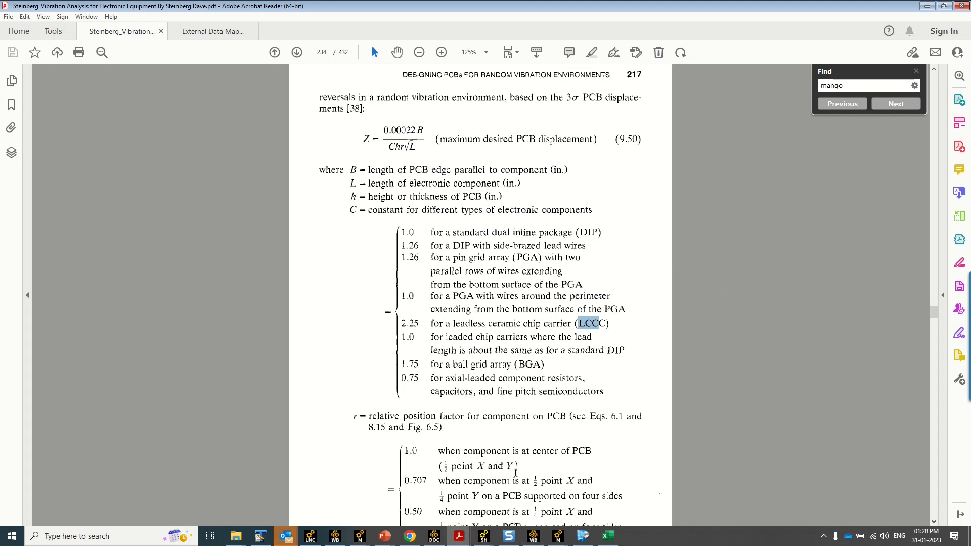
{"action": "left_click", "coordinate": [484, 536]}
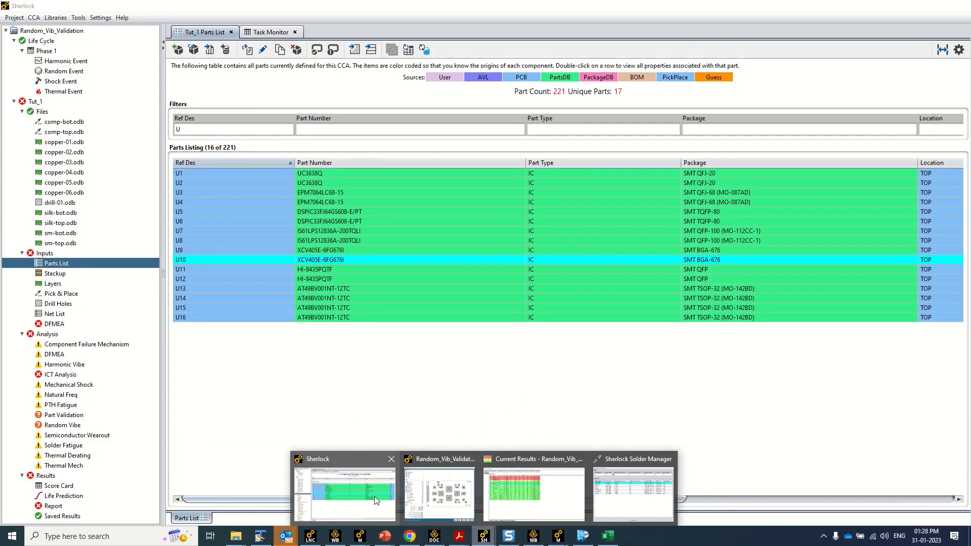
{"action": "left_click", "coordinate": [375, 501]}
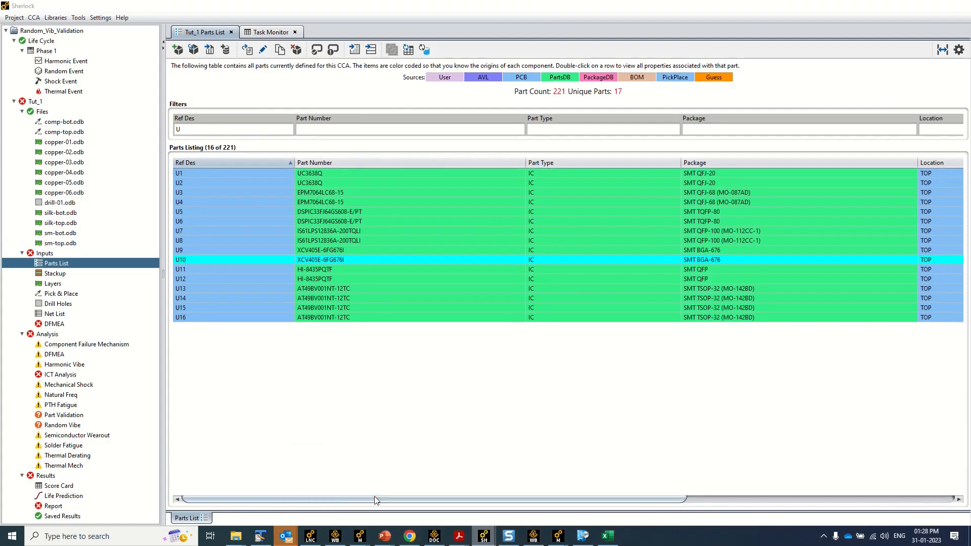
{"action": "left_click", "coordinate": [79, 18]}
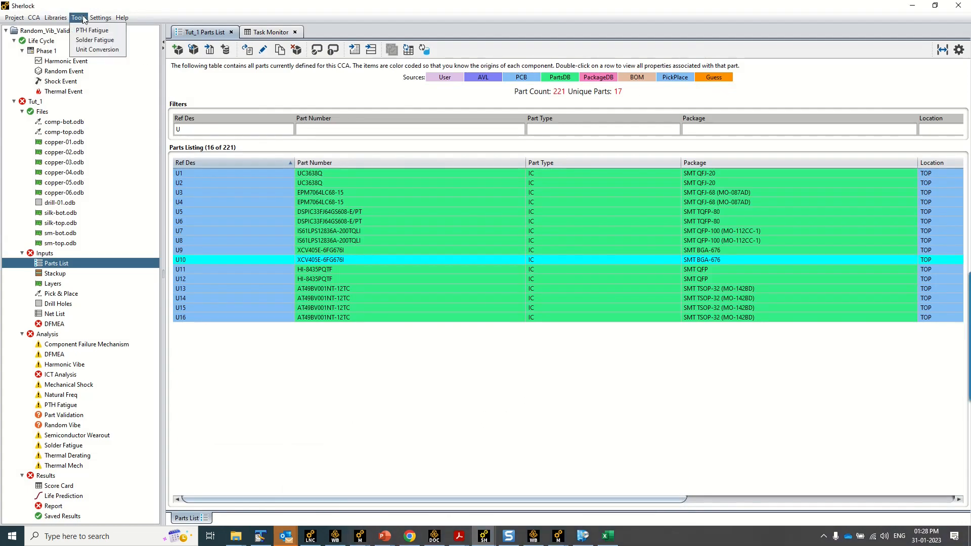
{"action": "left_click", "coordinate": [97, 41]}
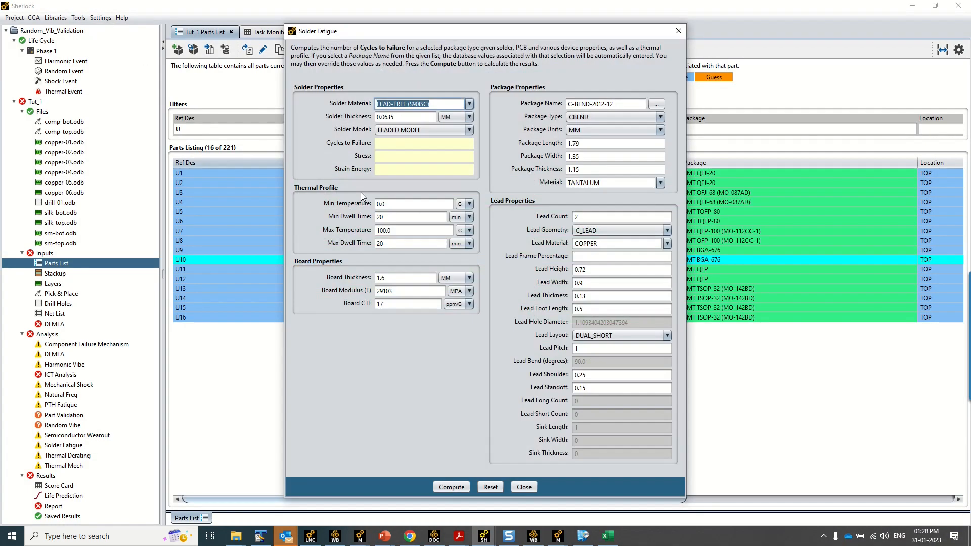
{"action": "left_click", "coordinate": [679, 30]}
Open the 63SN37PB solder's correction factors from the solder library and select the BGA factor without changing it
{"action": "left_click", "coordinate": [74, 18]}
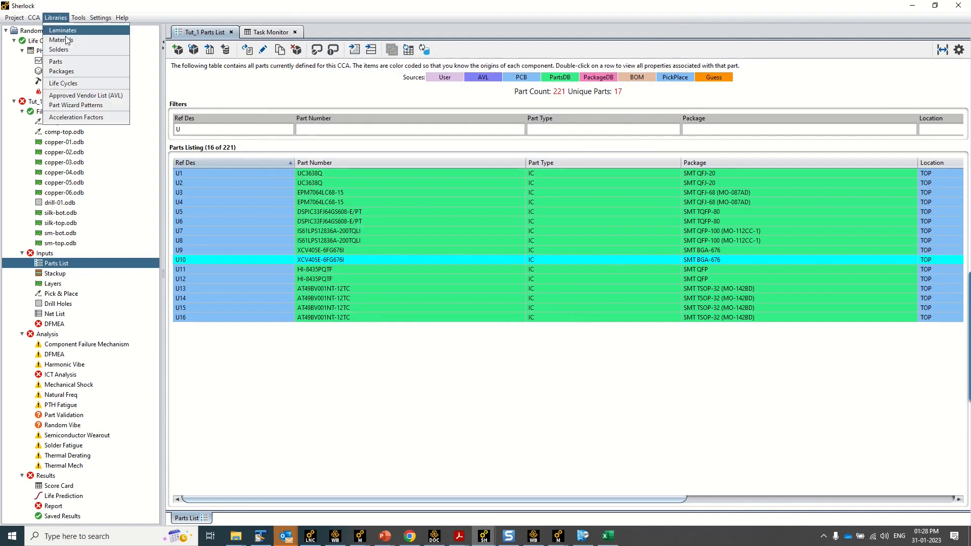
{"action": "left_click", "coordinate": [104, 50]}
{"action": "double_click", "coordinate": [302, 215]}
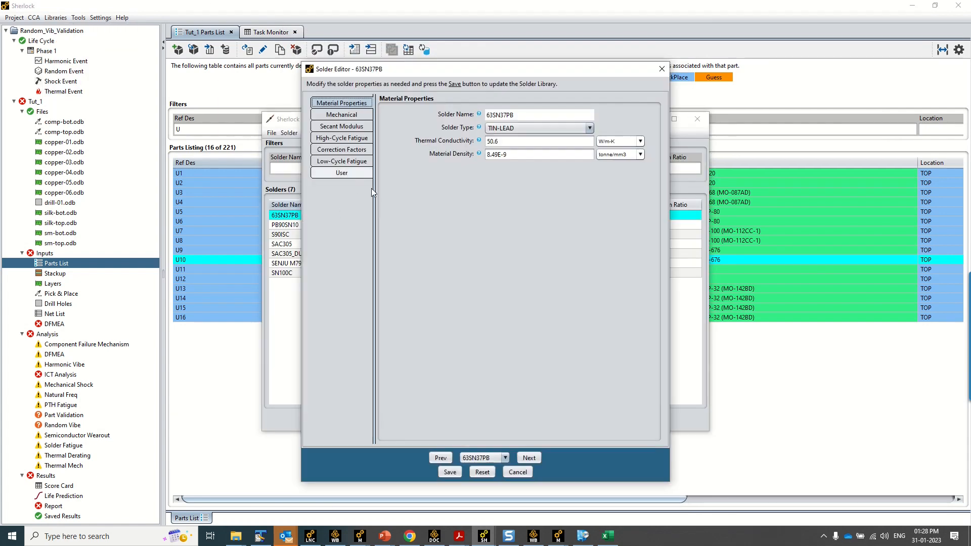
{"action": "left_click", "coordinate": [359, 151]}
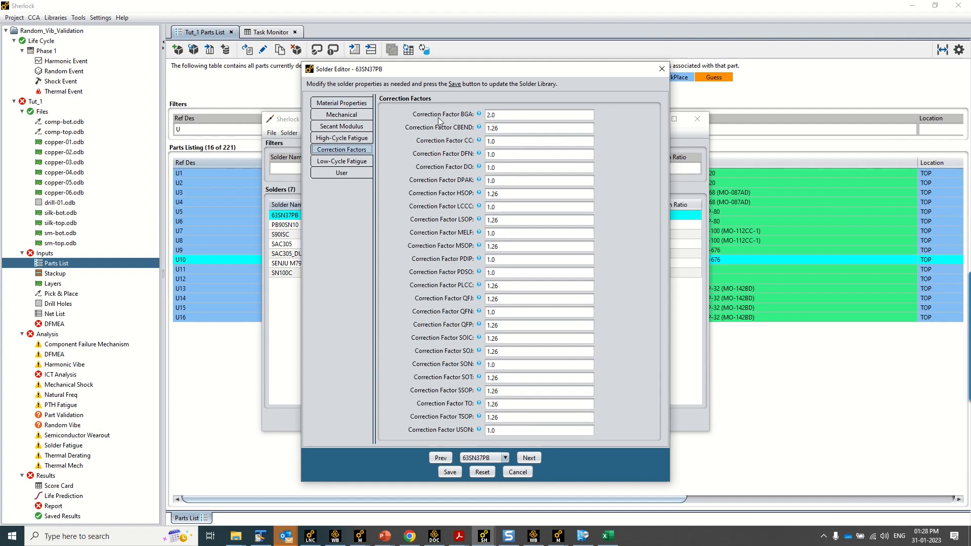
{"action": "left_click_drag", "start_coordinate": [499, 115], "coordinate": [487, 115]}
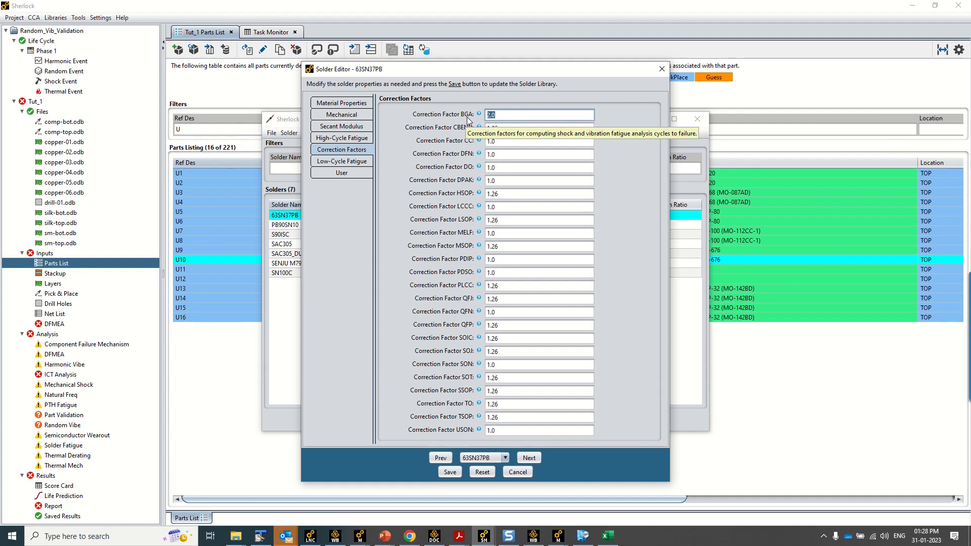
Select the ball grid array (BGA) entry in Steinberg's list of C constants, return to Sherlock and close the Solder Editor without saving
{"action": "left_click", "coordinate": [459, 537]}
{"action": "left_click", "coordinate": [398, 500]}
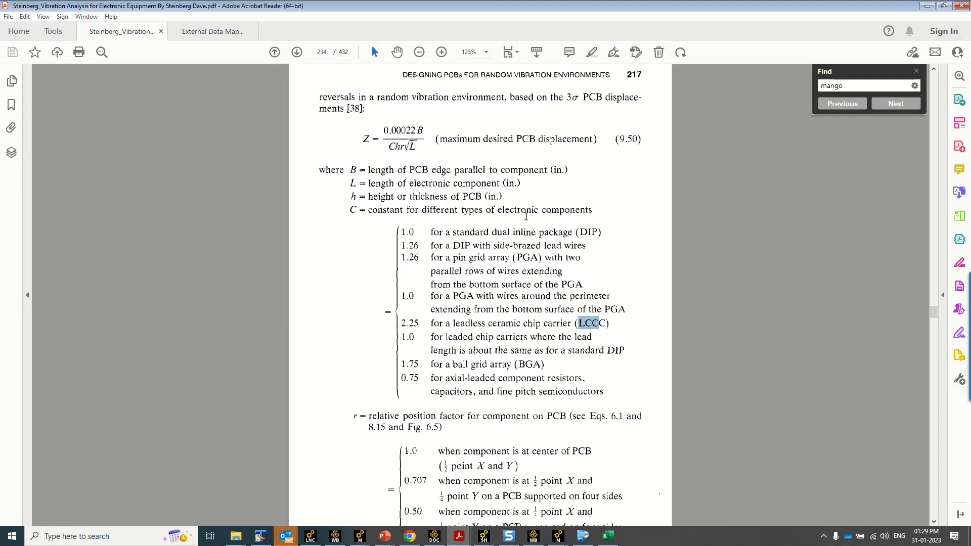
{"action": "left_click_drag", "start_coordinate": [433, 365], "coordinate": [542, 366]}
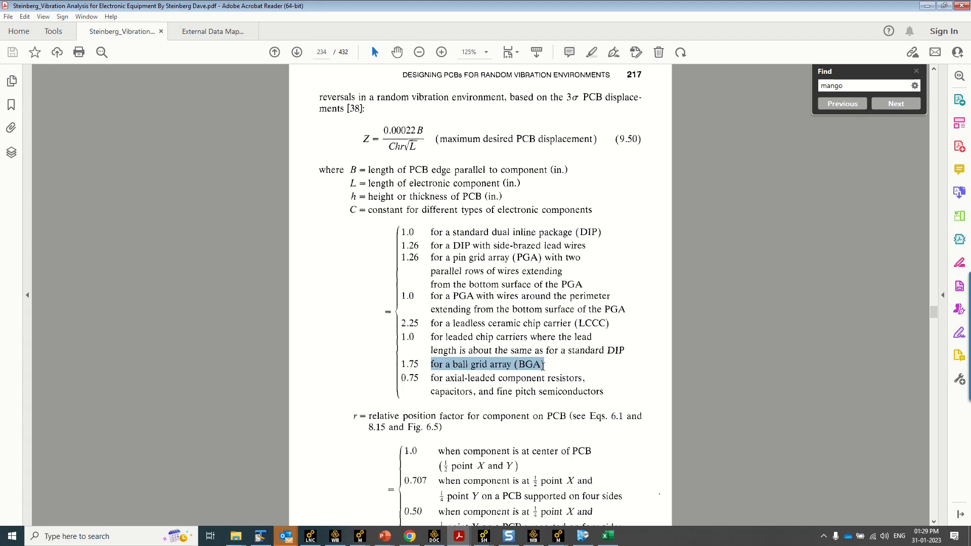
{"action": "left_click", "coordinate": [927, 6]}
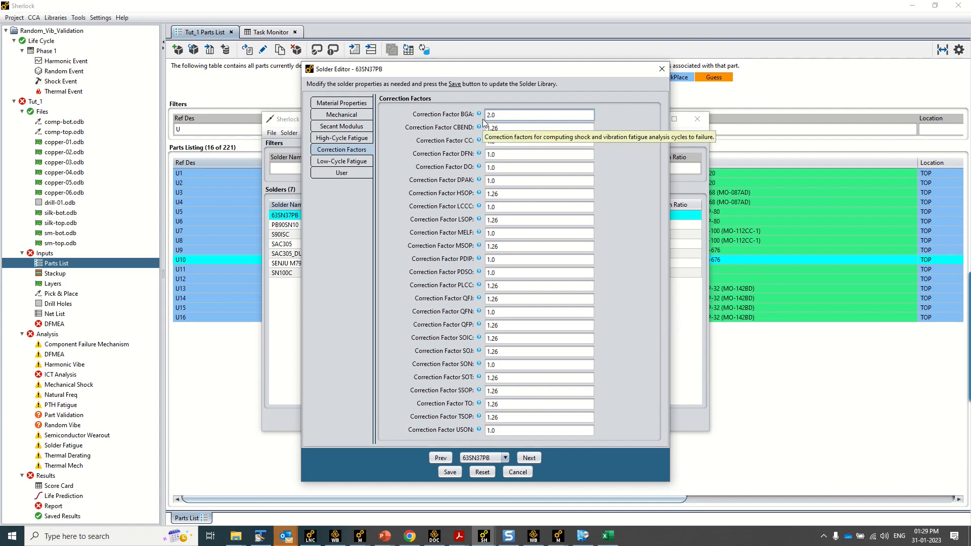
{"action": "left_click", "coordinate": [512, 472]}
Switch to the workbook, maximize it and inspect the packaging constant C, the board-level critical strain and the εFEA formula, leaving them unedited
{"action": "left_click", "coordinate": [609, 536]}
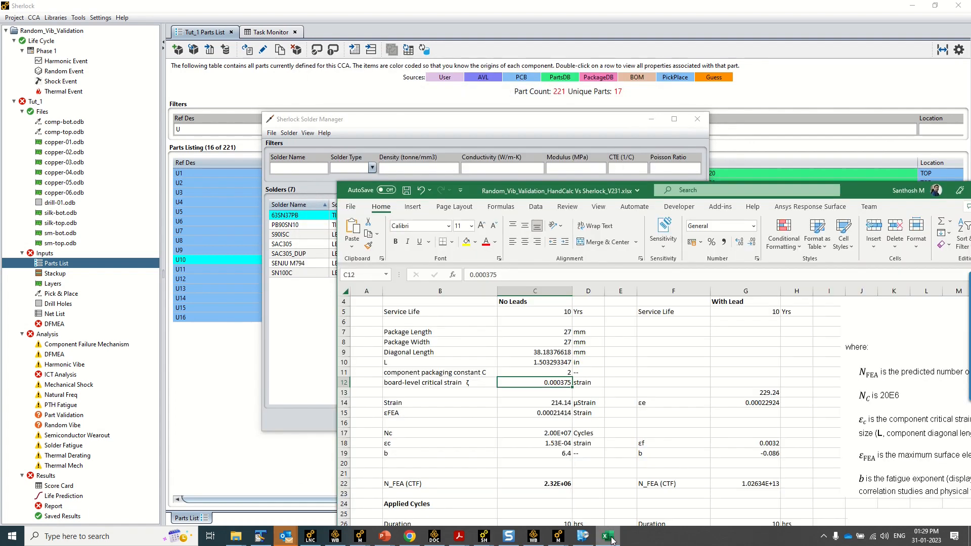
{"action": "left_click", "coordinate": [561, 373]}
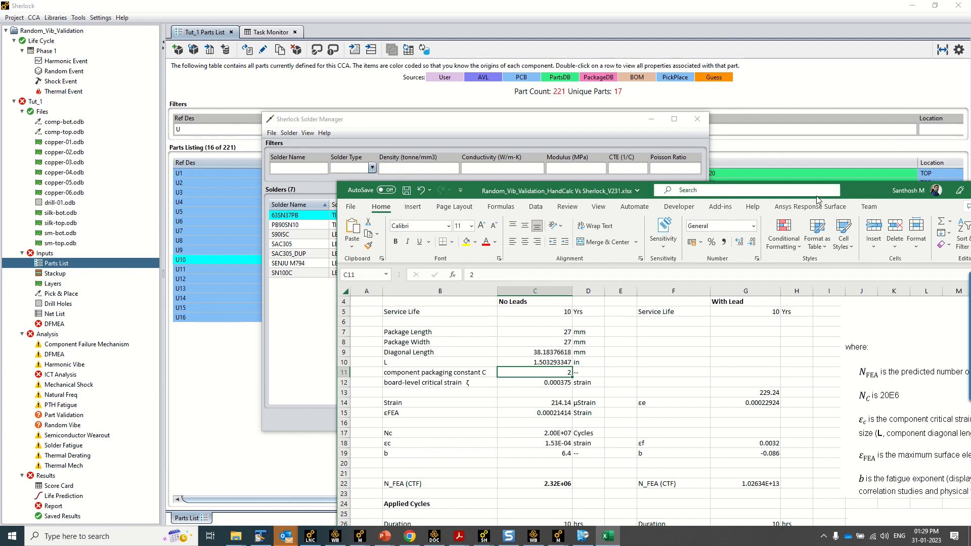
{"action": "left_click_drag", "start_coordinate": [845, 195], "coordinate": [610, 83]}
{"action": "left_click", "coordinate": [792, 79]}
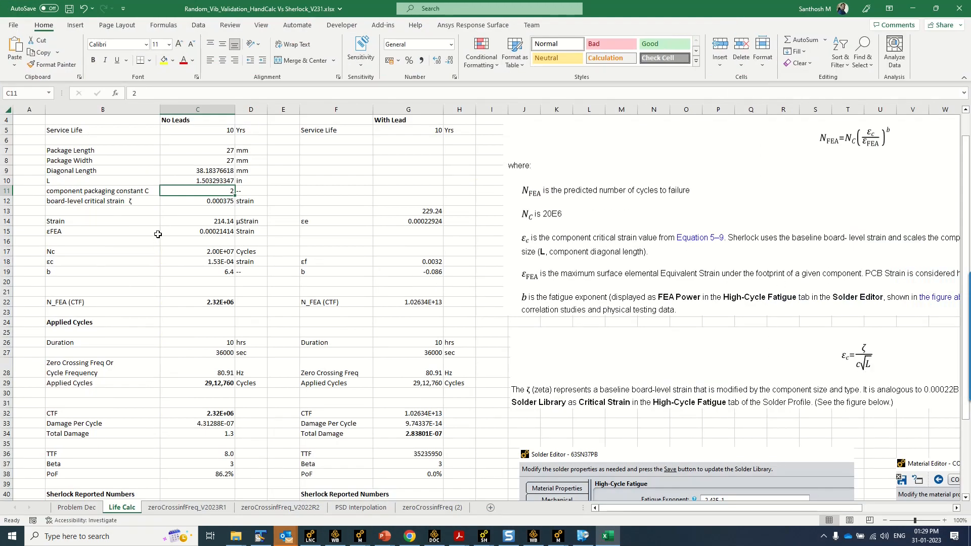
{"action": "double_click", "coordinate": [219, 201]}
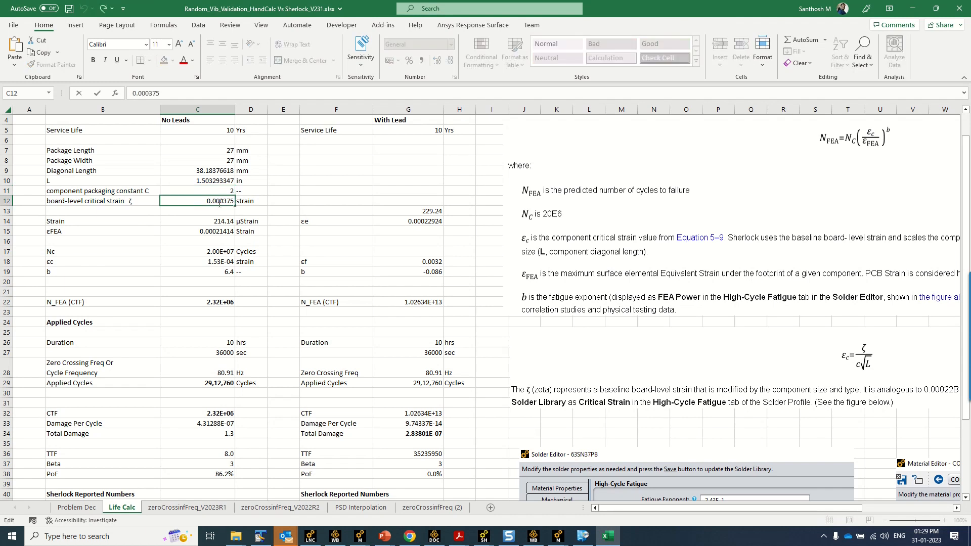
{"action": "left_click", "coordinate": [216, 231]}
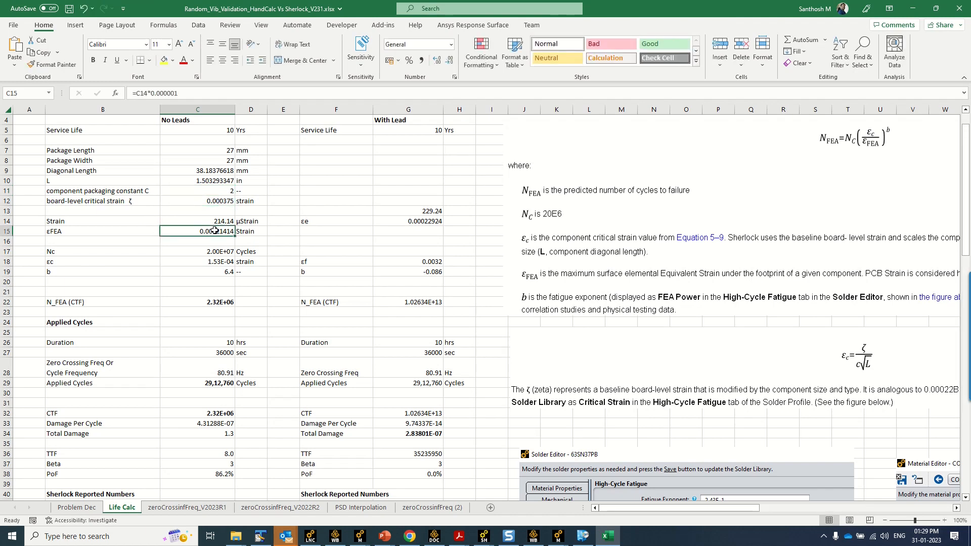
Inspect the formula for critical strain εc and the Strain row in the No Leads calculation without editing them
{"action": "double_click", "coordinate": [222, 261]}
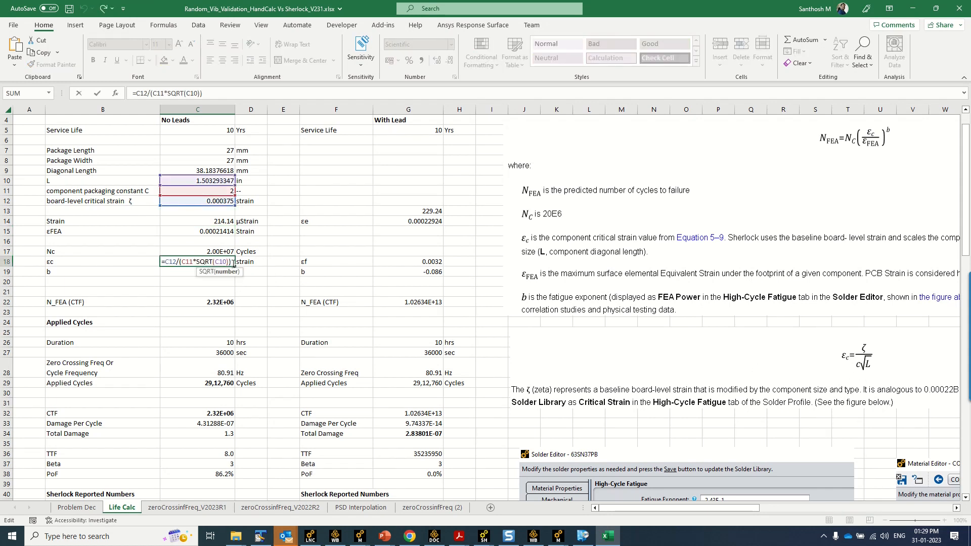
{"action": "key", "text": "Return"}
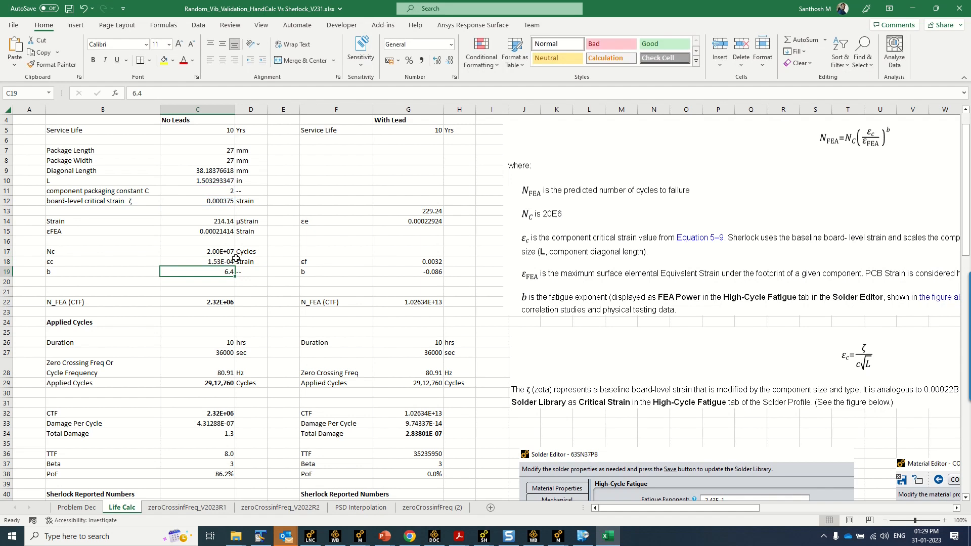
{"action": "left_click", "coordinate": [77, 221]}
{"action": "left_click_drag", "start_coordinate": [78, 221], "coordinate": [211, 220]}
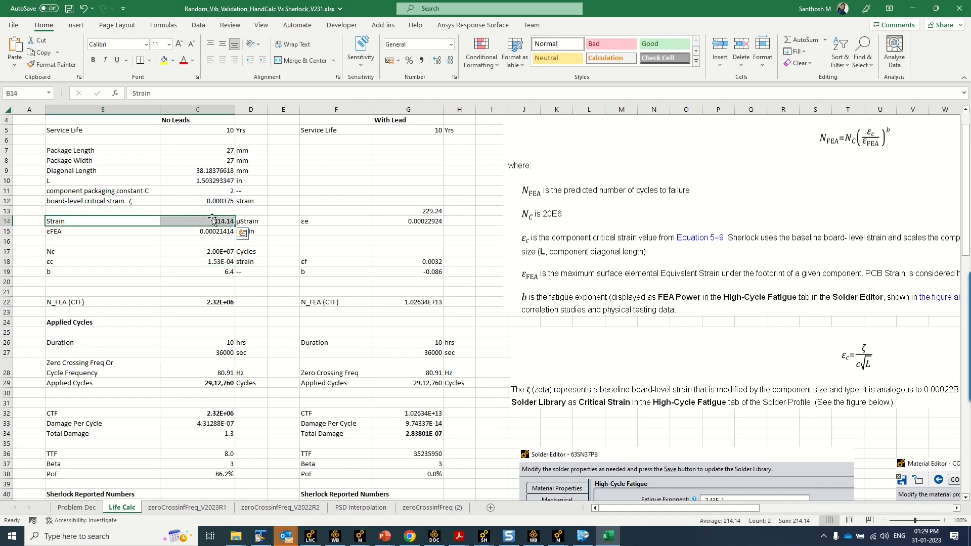
Look up U10's strain in Sherlock's Random Vibe results and set the workbook's No Leads Strain to 543.93 µStrain
{"action": "left_click", "coordinate": [211, 220]}
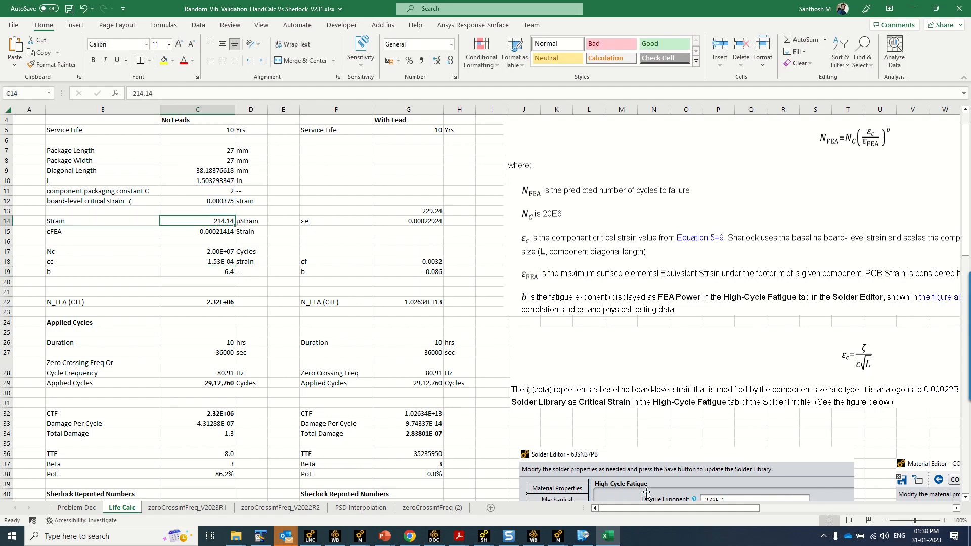
{"action": "mouse_move", "coordinate": [498, 539]}
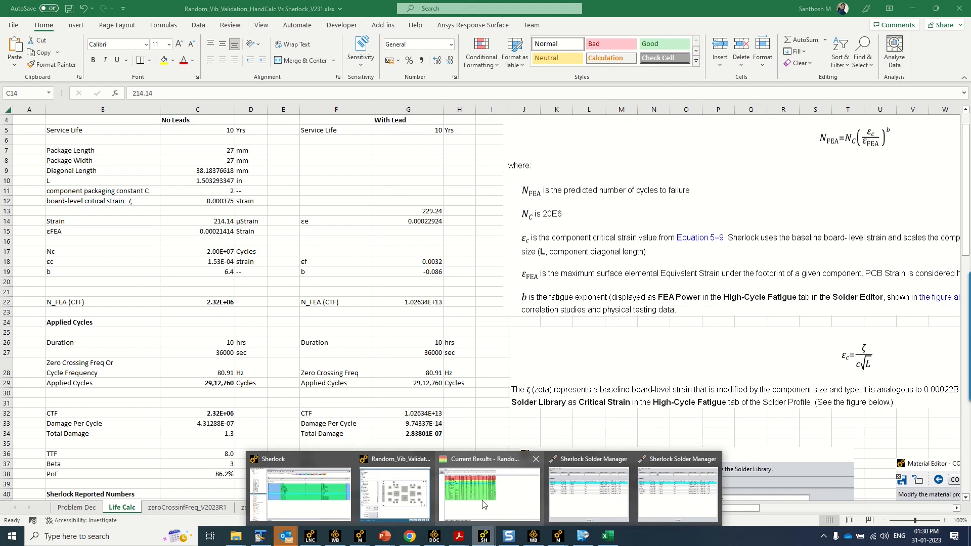
{"action": "left_click", "coordinate": [486, 494]}
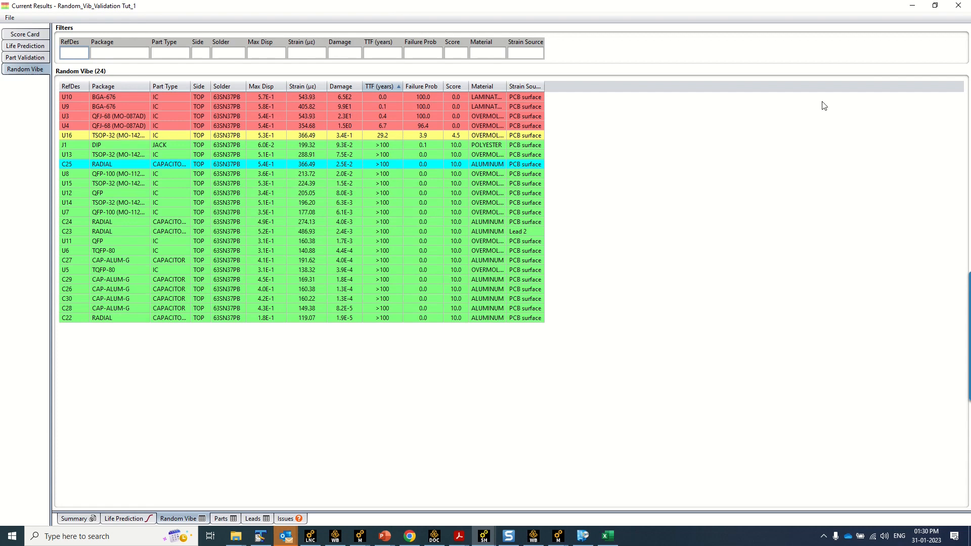
{"action": "left_click", "coordinate": [913, 6]}
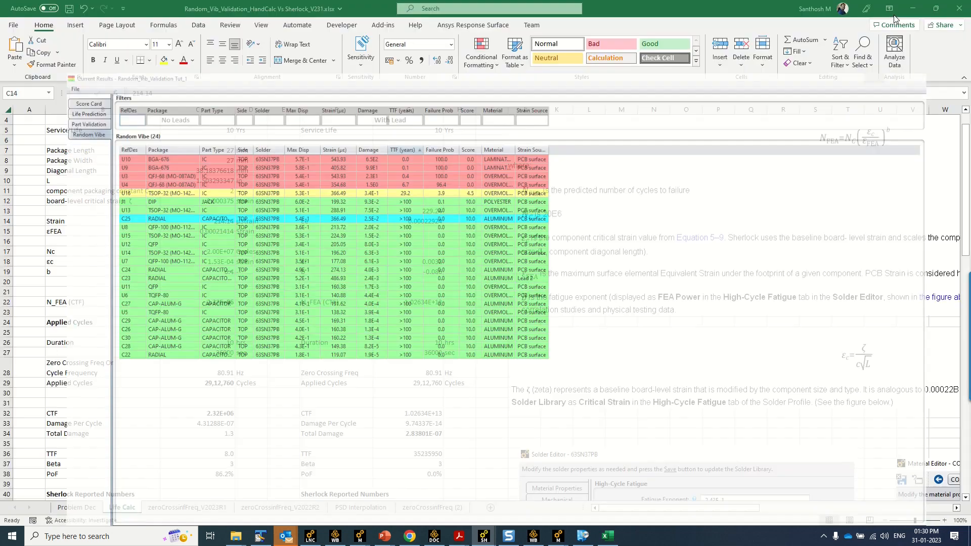
{"action": "type", "text": "54"}
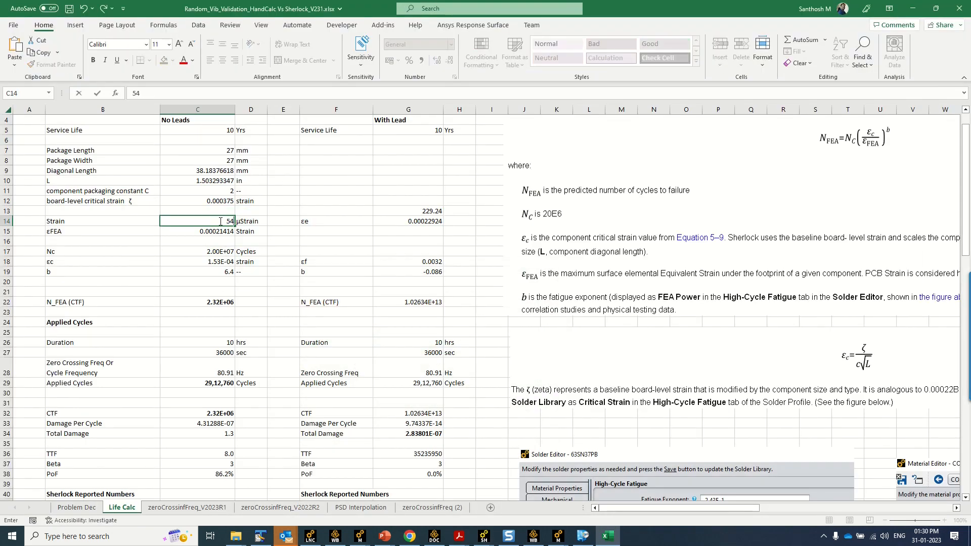
{"action": "type", "text": "3.93"}
{"action": "key", "text": "Return"}
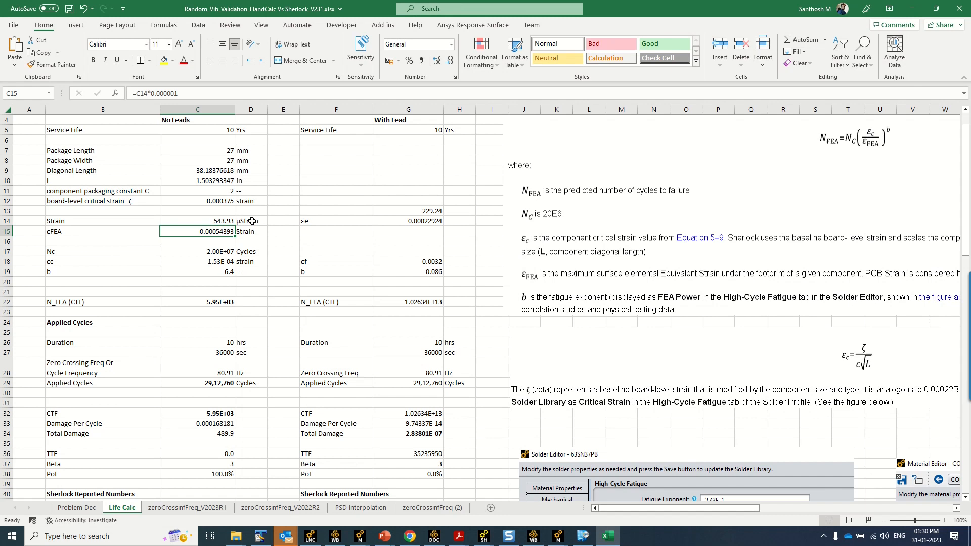
Inspect the No Leads entries for εFEA, Nc, εc and the exponent b against the reference equations, leaving them unedited
{"action": "double_click", "coordinate": [220, 232]}
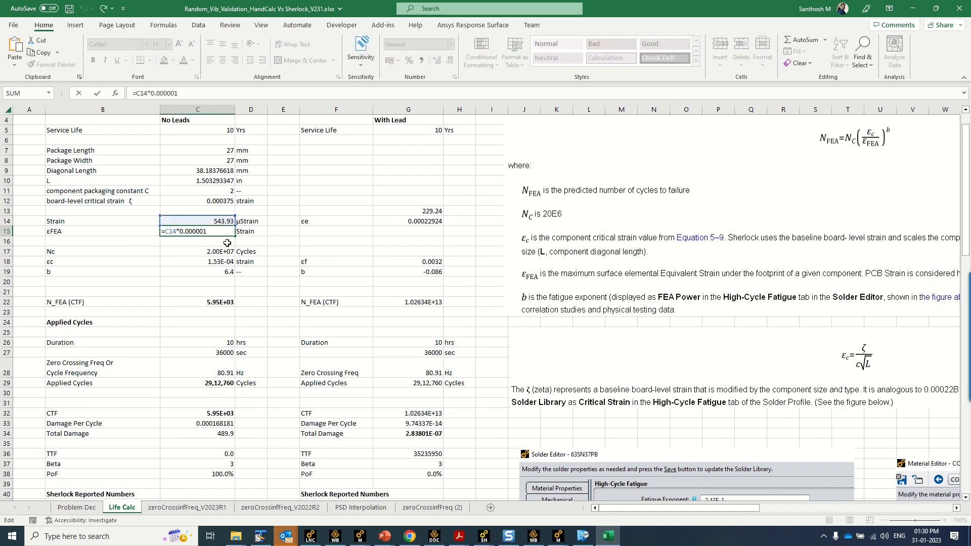
{"action": "key", "text": "Return"}
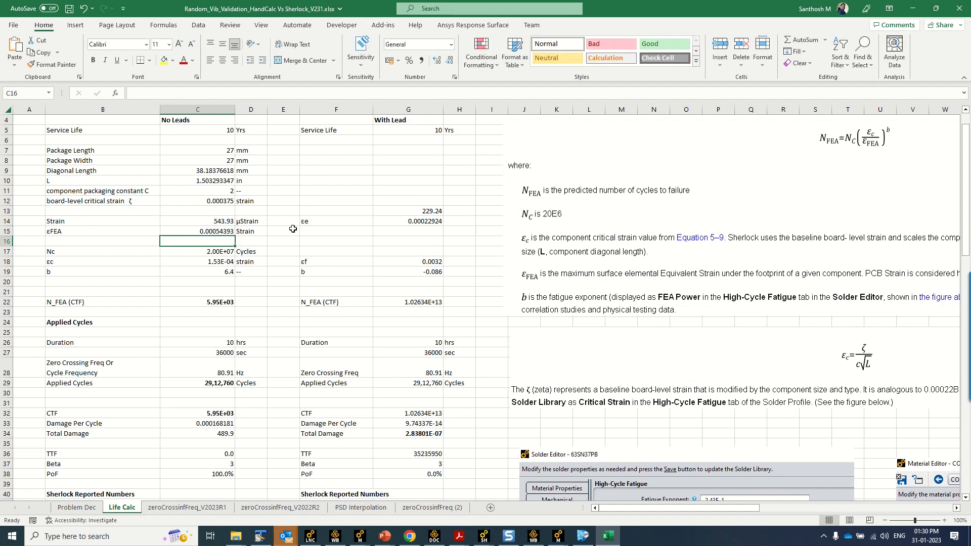
{"action": "double_click", "coordinate": [227, 251]}
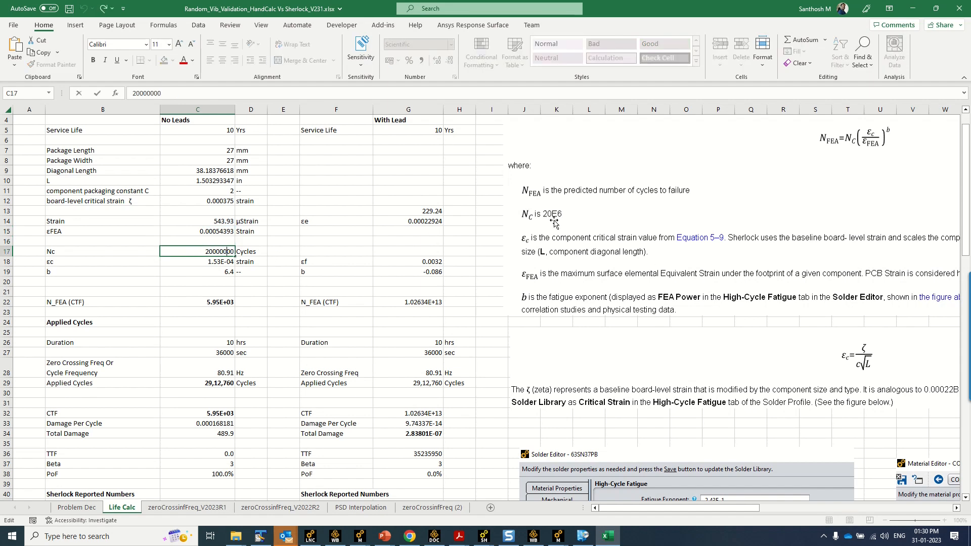
{"action": "key", "text": "Escape"}
{"action": "double_click", "coordinate": [217, 263]}
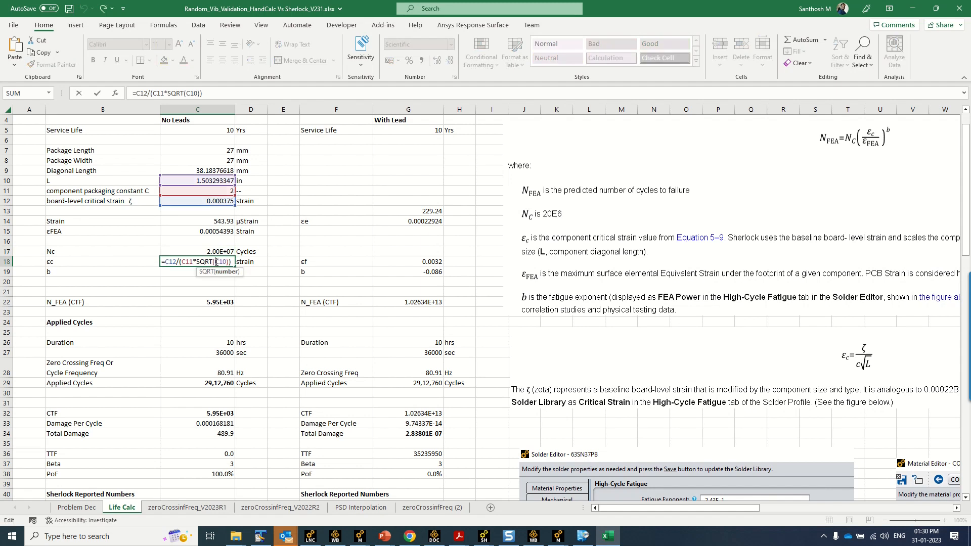
{"action": "key", "text": "Escape"}
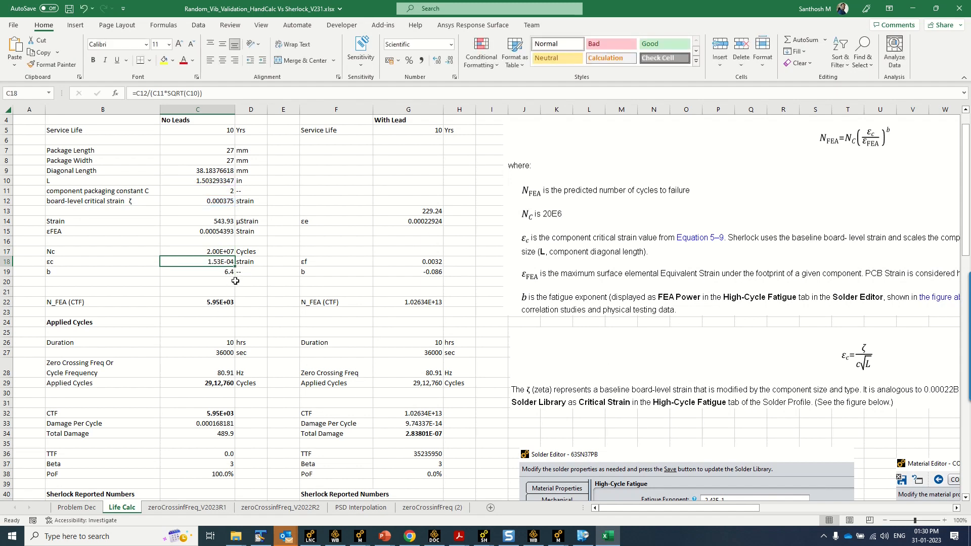
{"action": "left_click", "coordinate": [228, 272]}
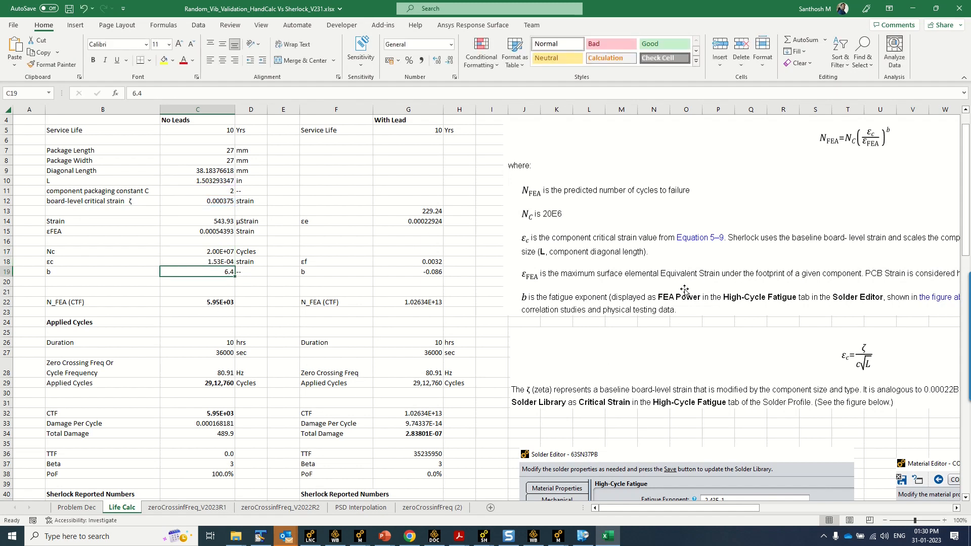
{"action": "scroll", "coordinate": [685, 289], "scroll_direction": "up", "scroll_amount": 1}
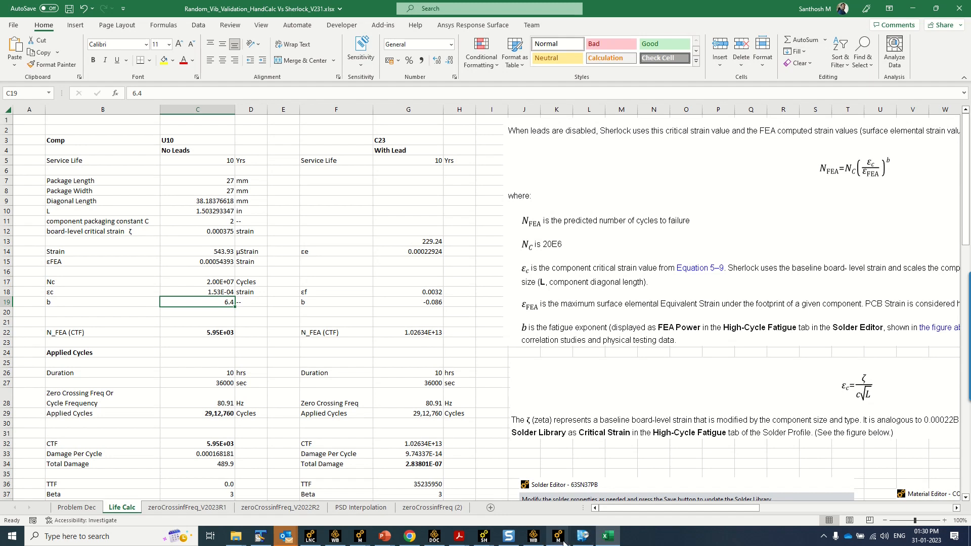
Switch to Sherlock, check the 63SN37PB solder's FEA Power under its high-cycle fatigue properties, and close the Solder Editor without saving
{"action": "mouse_move", "coordinate": [483, 538]}
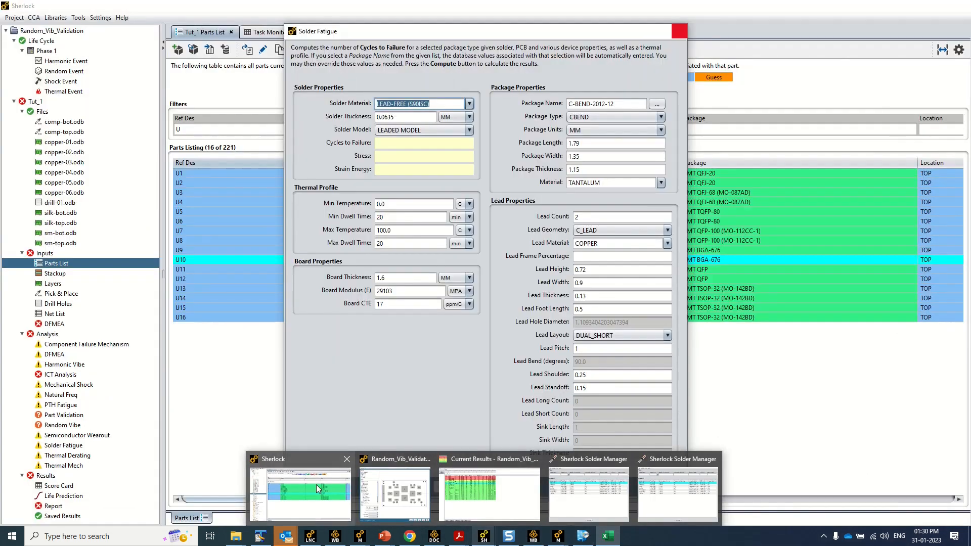
{"action": "left_click", "coordinate": [316, 485]}
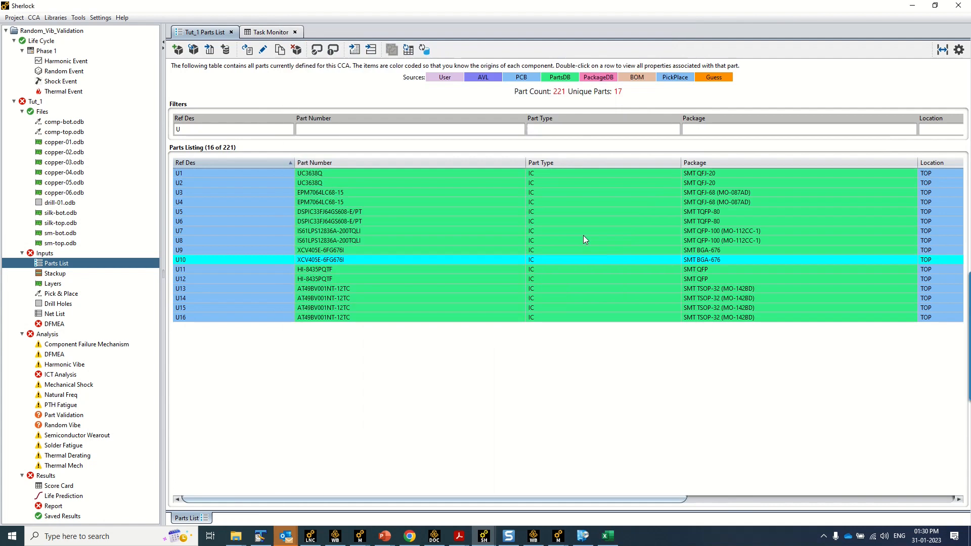
{"action": "left_click", "coordinate": [56, 18]}
{"action": "left_click", "coordinate": [63, 51]}
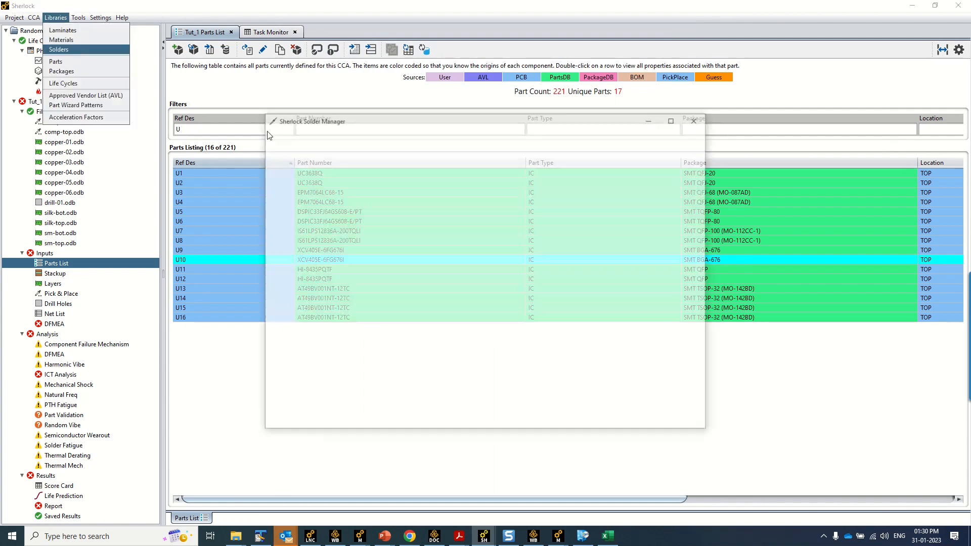
{"action": "double_click", "coordinate": [303, 215]}
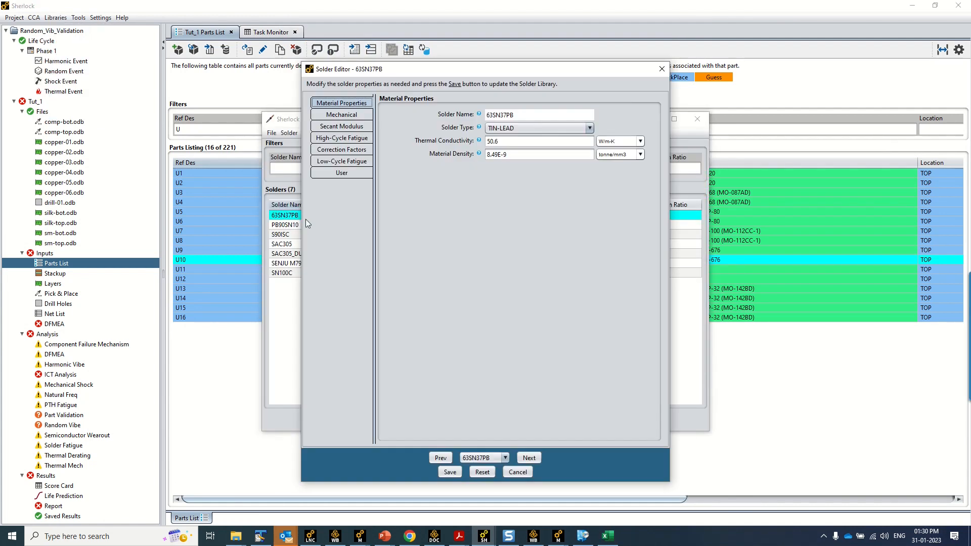
{"action": "left_click", "coordinate": [346, 139]}
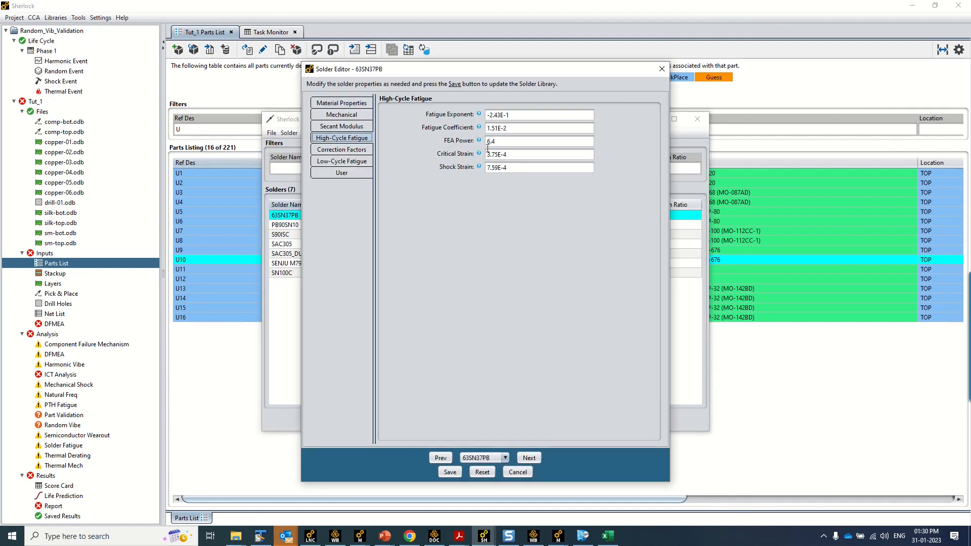
{"action": "left_click_drag", "start_coordinate": [502, 142], "coordinate": [490, 143]}
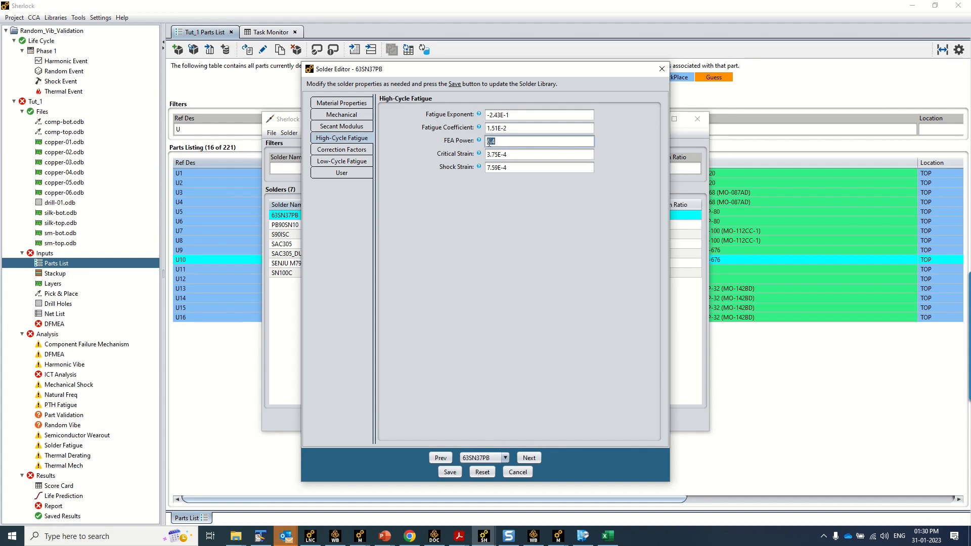
{"action": "left_click", "coordinate": [518, 472]}
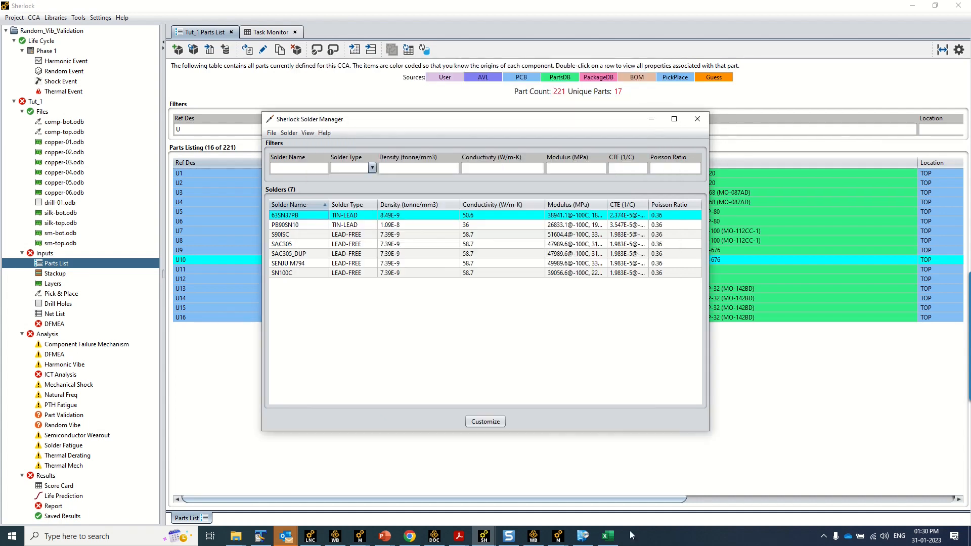
Return to the workbook and compare U10's N_FEA (CTF) formula with the cycles-to-failure equation, without changing it
{"action": "left_click", "coordinate": [607, 536]}
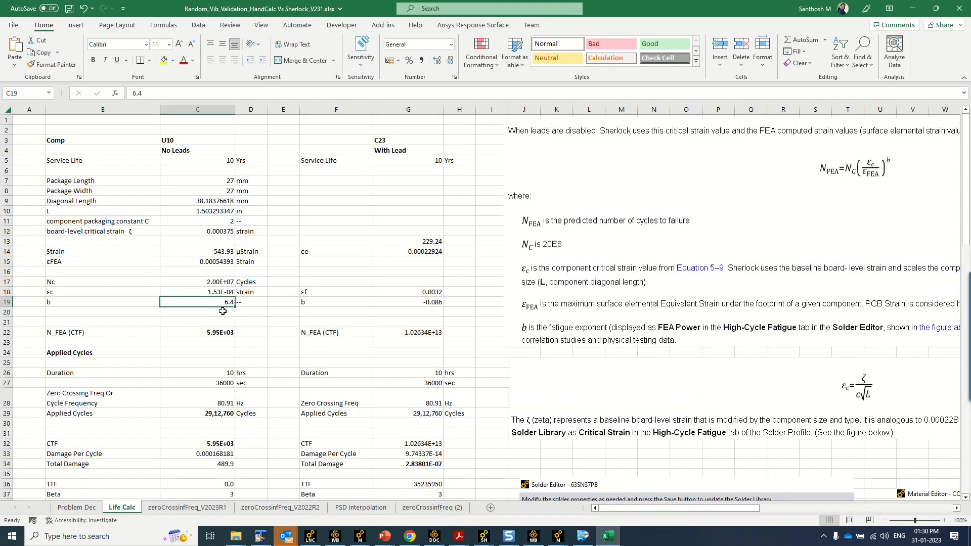
{"action": "double_click", "coordinate": [218, 332]}
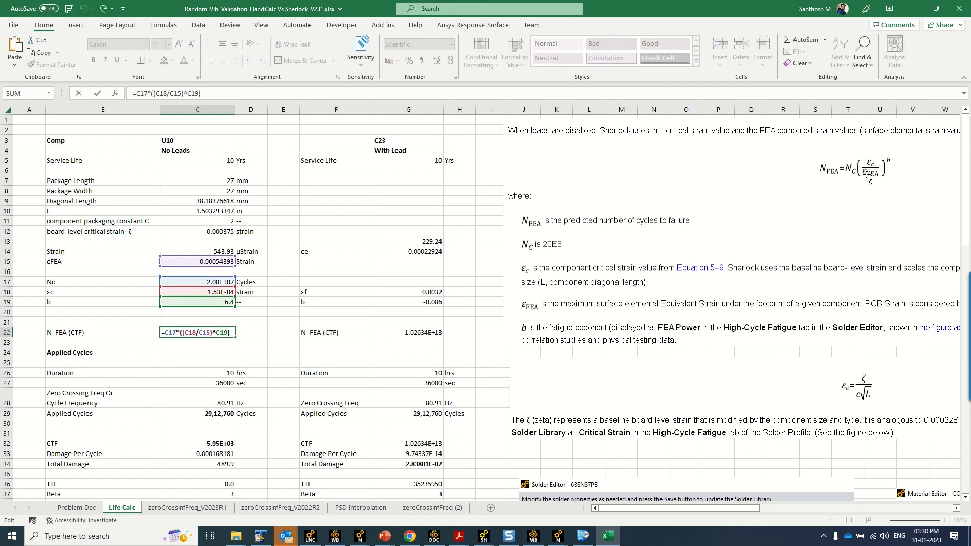
{"action": "key", "text": "Return"}
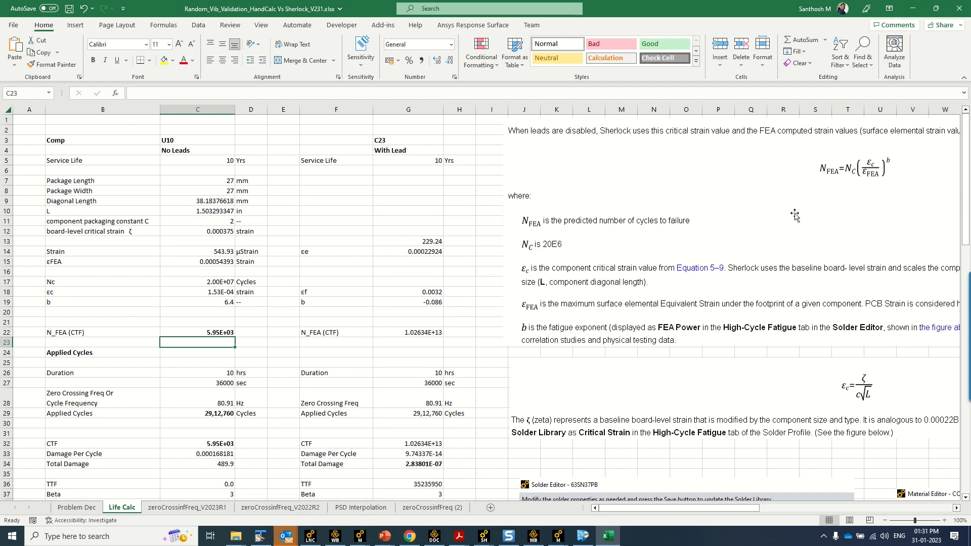
{"action": "left_click", "coordinate": [86, 335]}
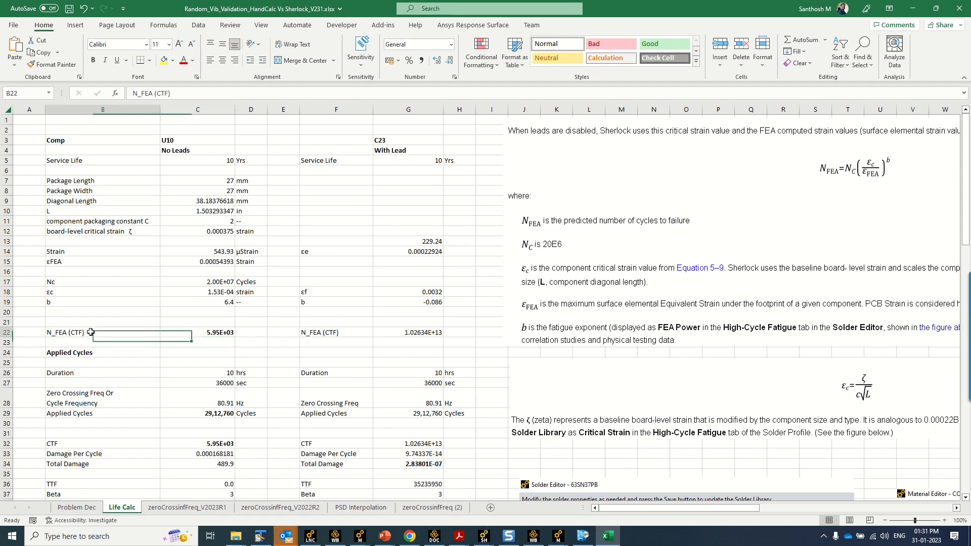
{"action": "left_click", "coordinate": [225, 335]}
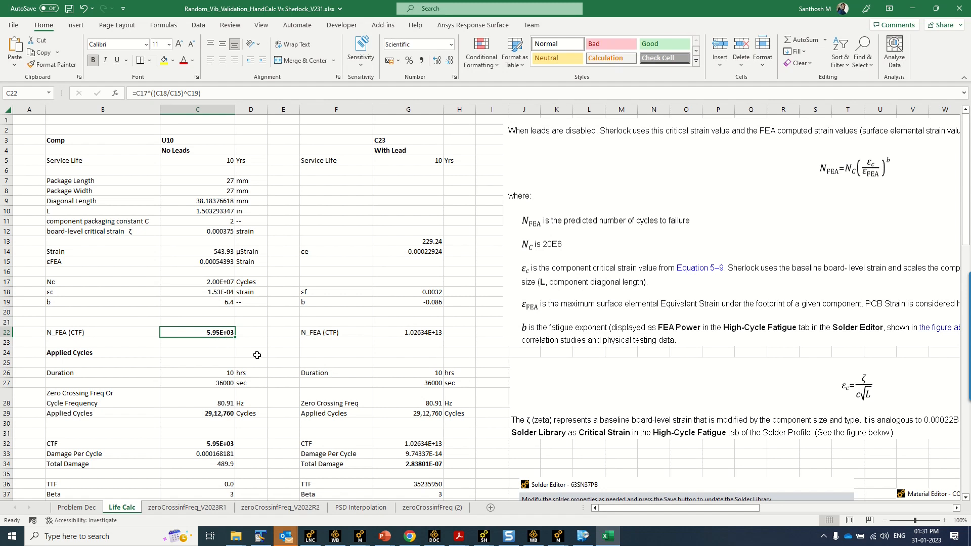
Inspect the No Leads duration in hours, its conversion to seconds and the zero crossing frequency under Applied Cycles, without editing them
{"action": "scroll", "coordinate": [256, 356], "scroll_direction": "down", "scroll_amount": 1}
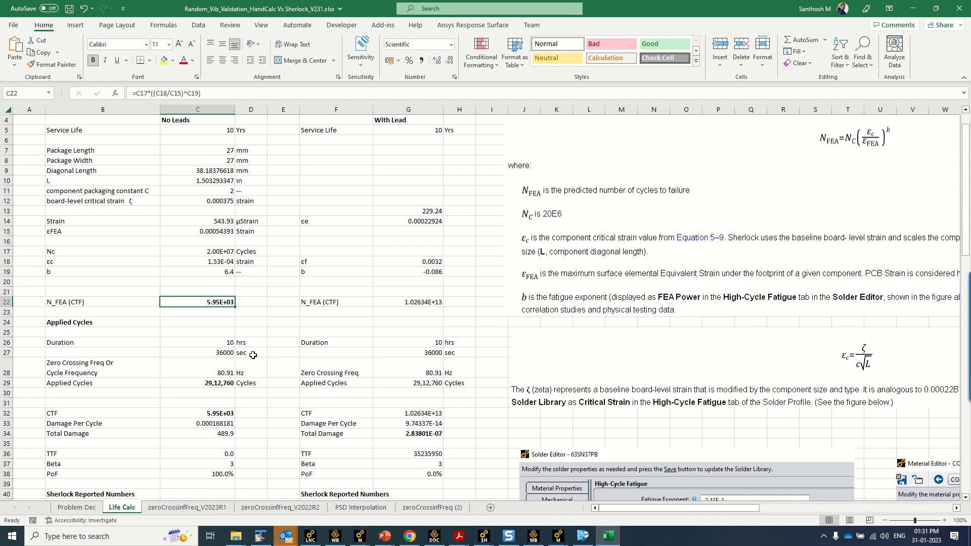
{"action": "double_click", "coordinate": [224, 343]}
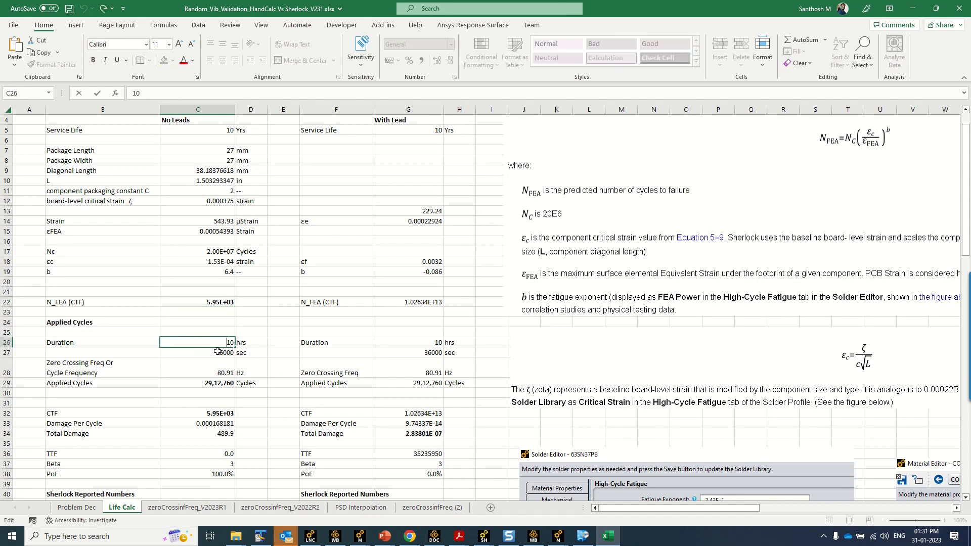
{"action": "key", "text": "Escape"}
{"action": "double_click", "coordinate": [223, 353]}
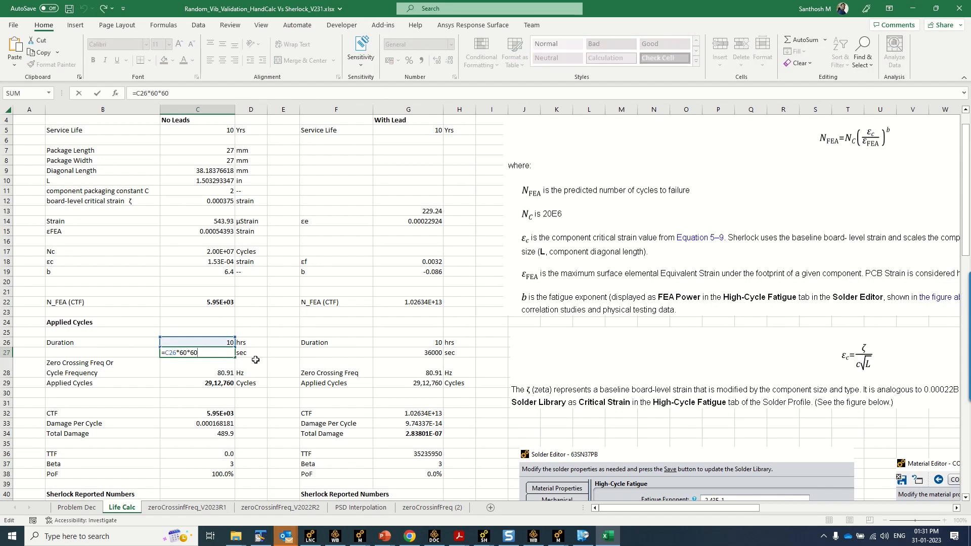
{"action": "key", "text": "Escape"}
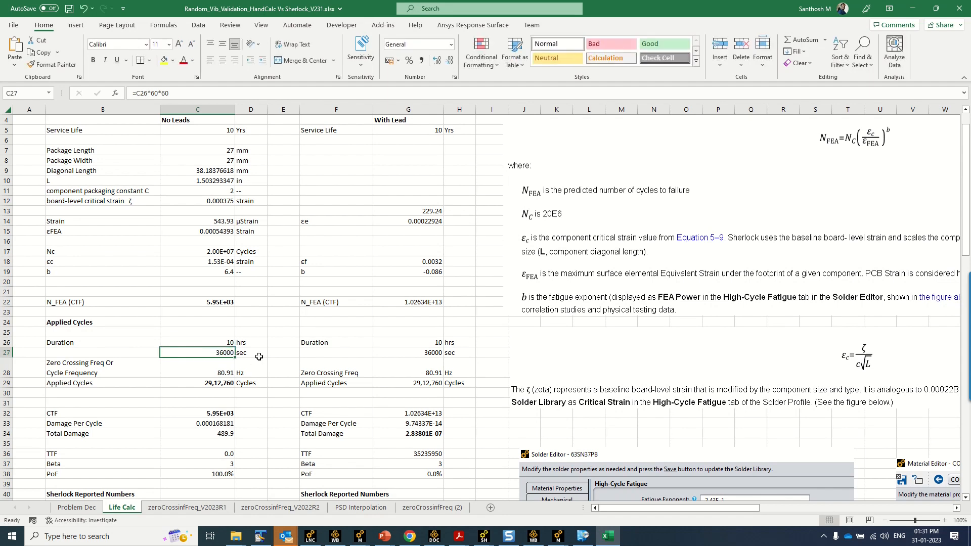
{"action": "left_click", "coordinate": [84, 369]}
{"action": "left_click", "coordinate": [202, 369]}
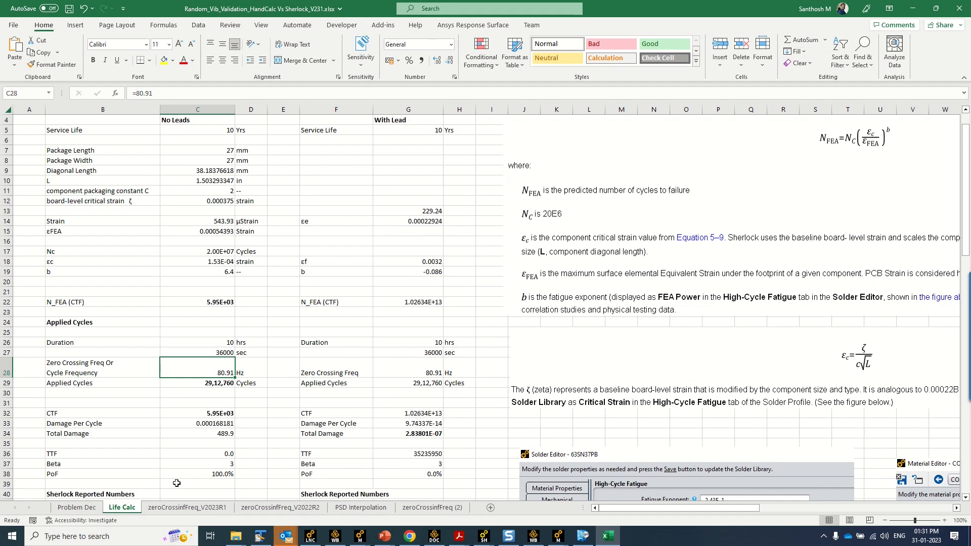
Open the Problem Dec sheet and select the PSD Profile table of frequencies and G^2/Hz amplitudes
{"action": "left_click", "coordinate": [77, 507]}
{"action": "scroll", "coordinate": [708, 289], "scroll_direction": "up", "scroll_amount": 5}
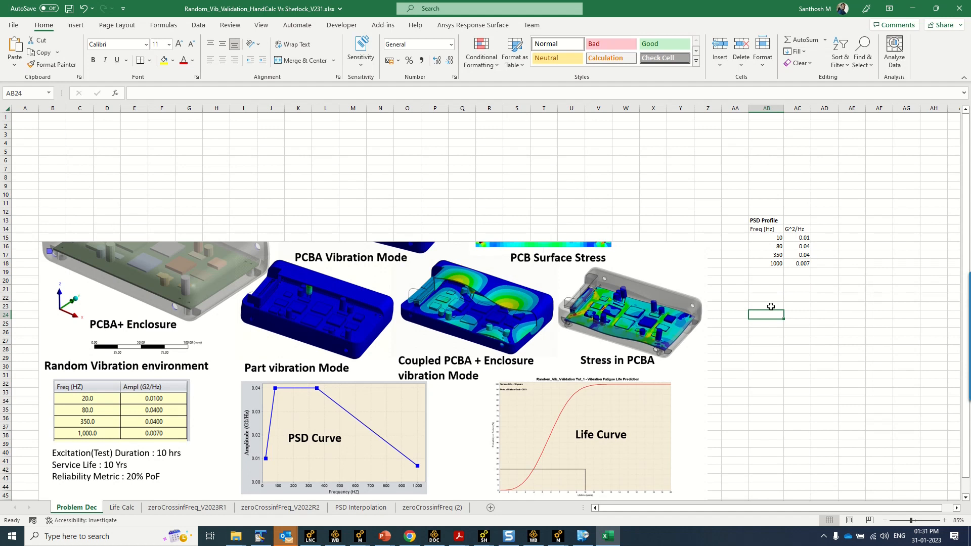
{"action": "left_click_drag", "start_coordinate": [769, 229], "coordinate": [803, 263]}
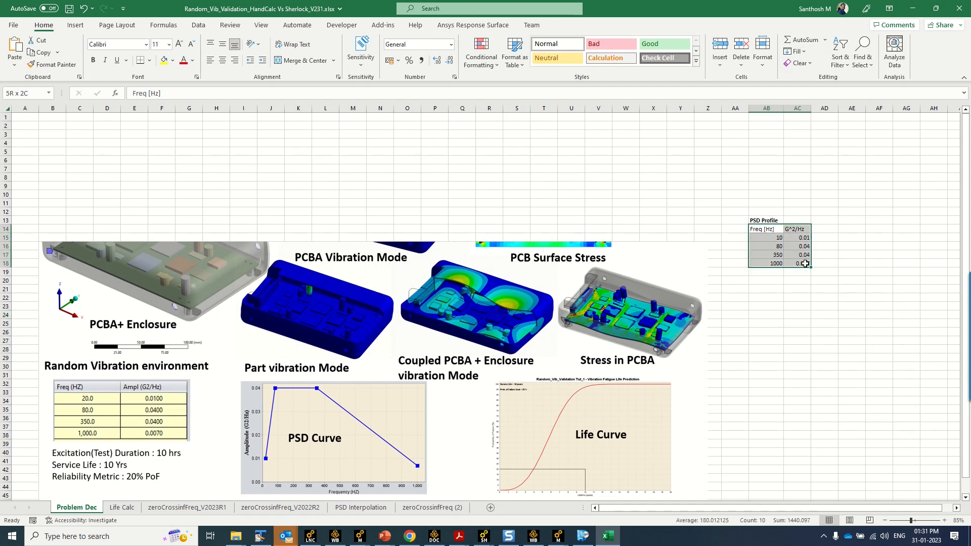
Insert a scatter chart with straight lines and markers from the PSD Profile table and place it below the table
{"action": "left_click", "coordinate": [76, 25]}
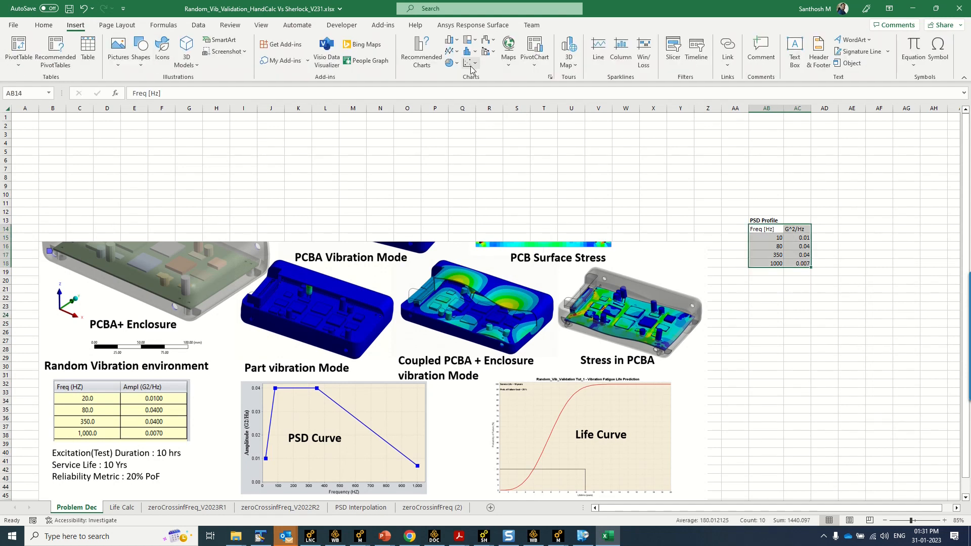
{"action": "left_click", "coordinate": [469, 62]}
{"action": "left_click", "coordinate": [479, 98]}
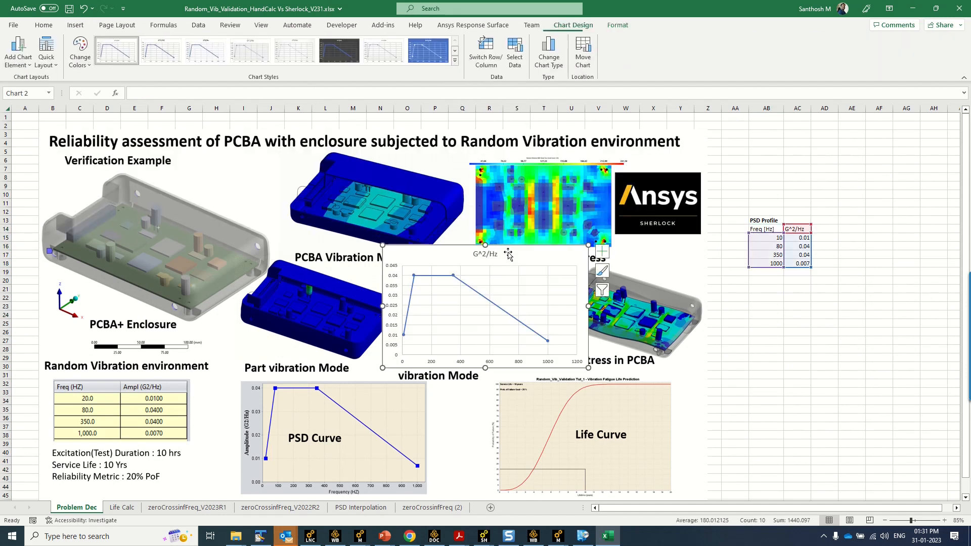
{"action": "left_click_drag", "start_coordinate": [924, 315], "coordinate": [869, 299]}
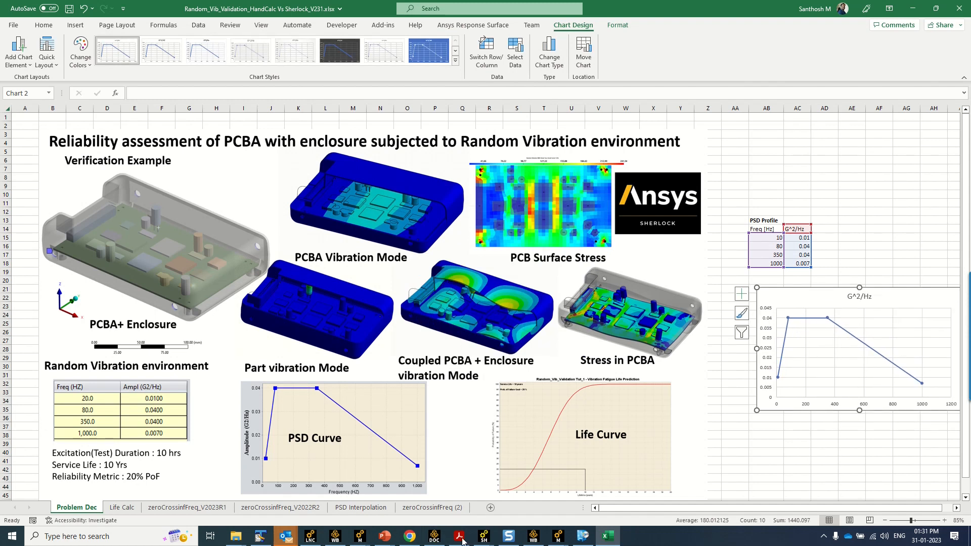
Switch to Sherlock, close the Solder Manager, and bring up the Life Prediction Calculation page in Ansys Help Viewer
{"action": "left_click", "coordinate": [915, 10]}
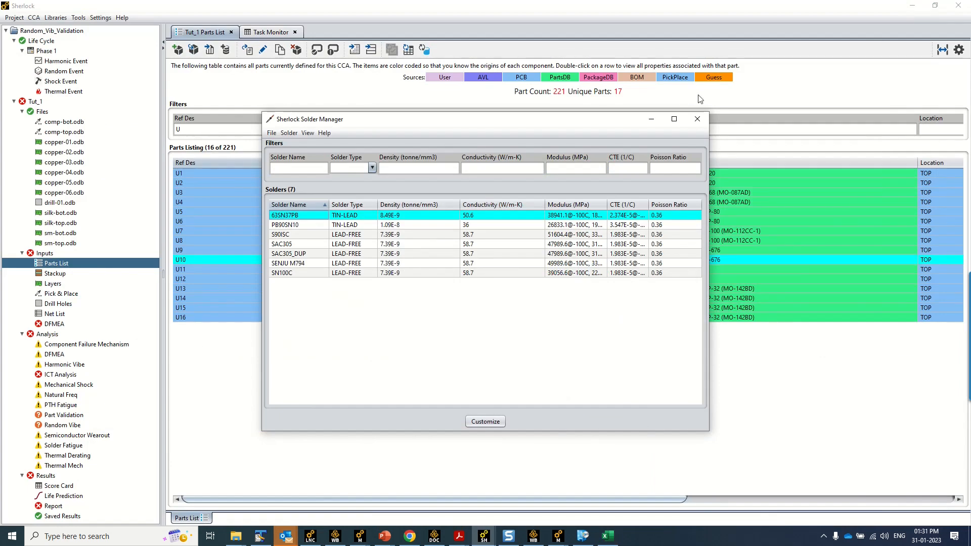
{"action": "left_click", "coordinate": [697, 119]}
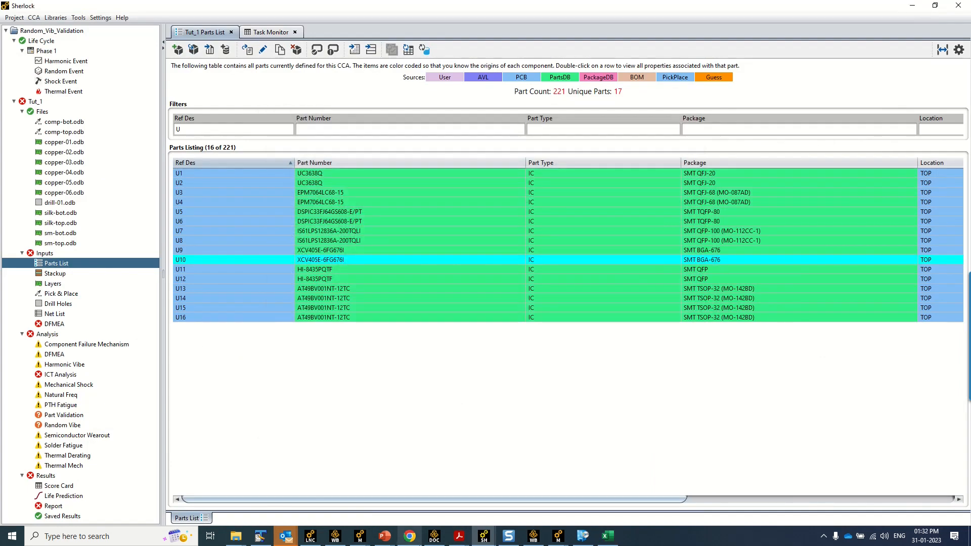
{"action": "left_click", "coordinate": [434, 538]}
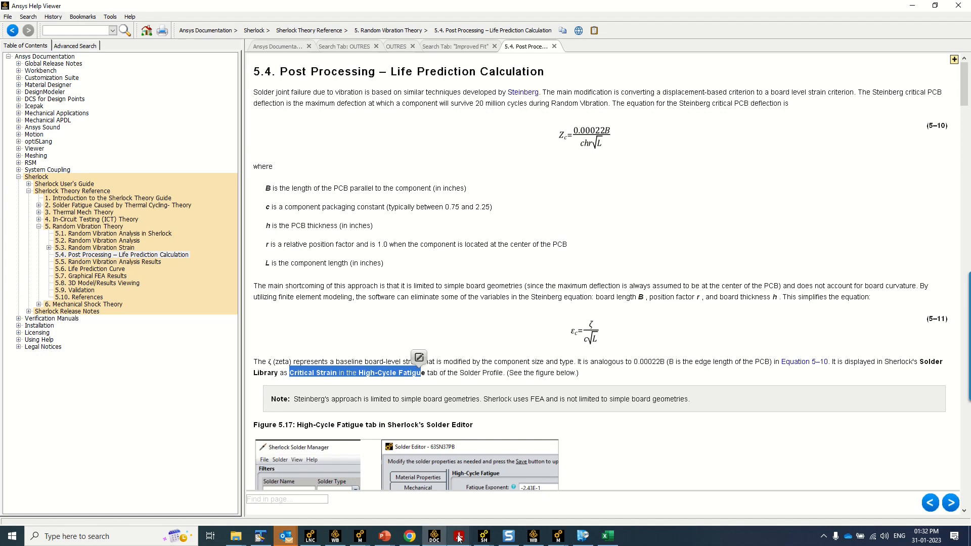
Switch to the Steinberg vibration analysis PDF in Acrobat Reader and go to PDF page 249 with the zero crossing equation 9.70
{"action": "mouse_move", "coordinate": [458, 537]}
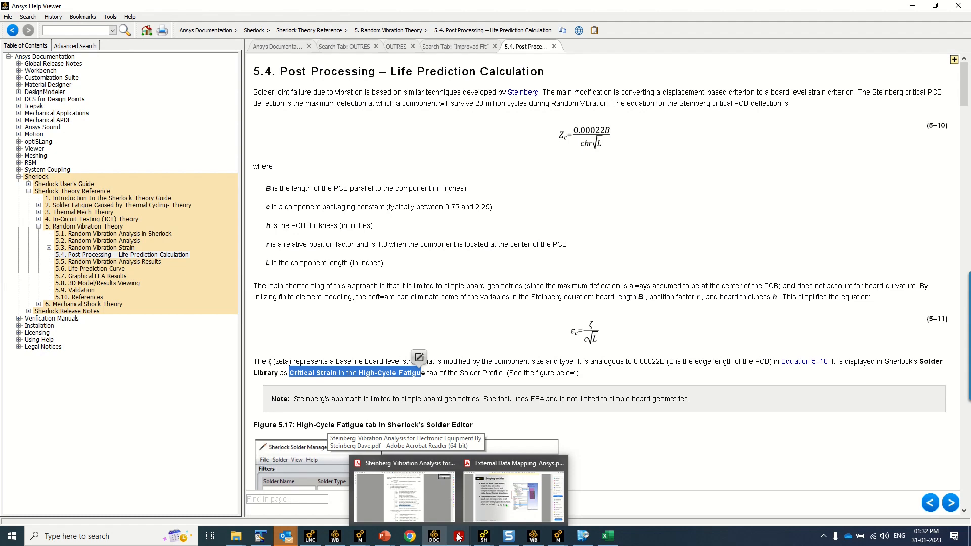
{"action": "left_click", "coordinate": [452, 496]}
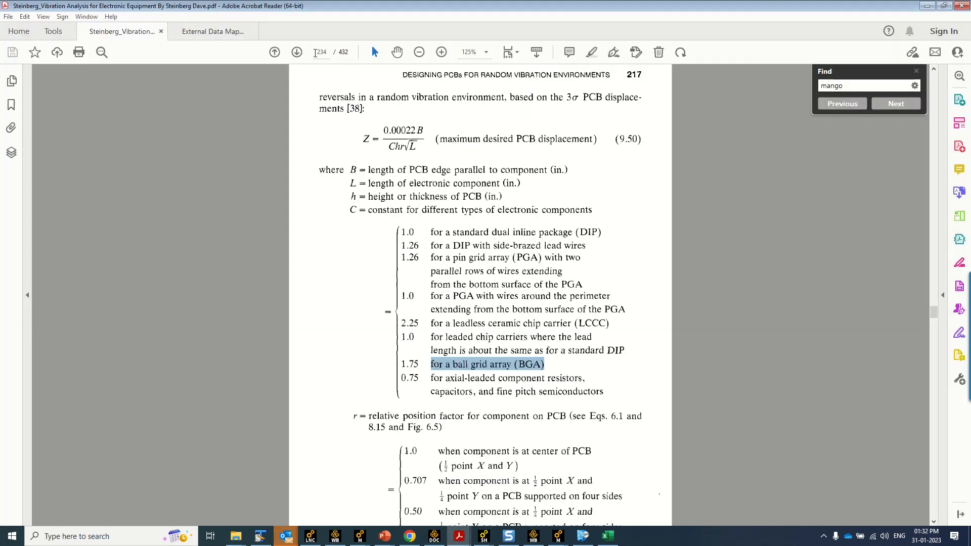
{"action": "left_click", "coordinate": [324, 53]}
{"action": "type", "text": "249"}
{"action": "key", "text": "Return"}
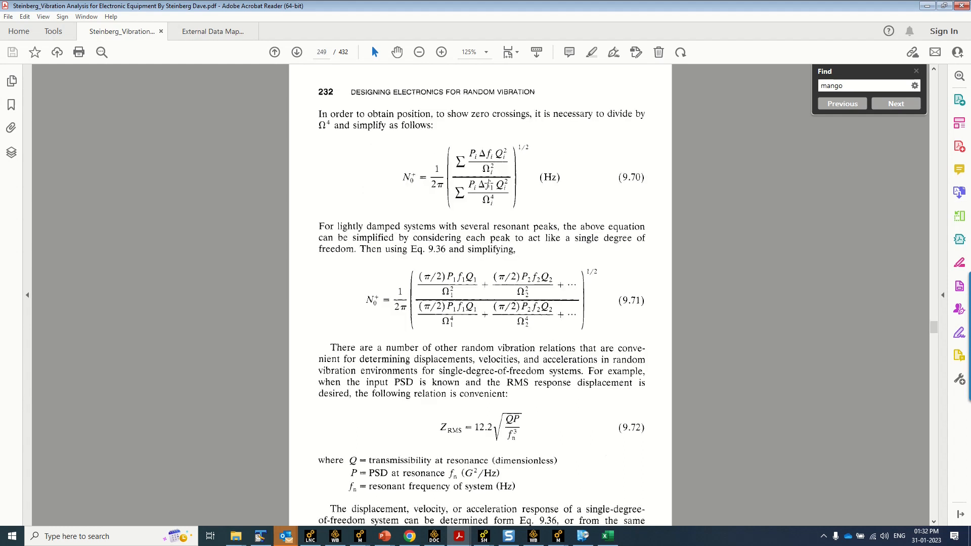
{"action": "scroll", "coordinate": [478, 181], "scroll_direction": "up", "scroll_amount": 1, "text": "ctrl"}
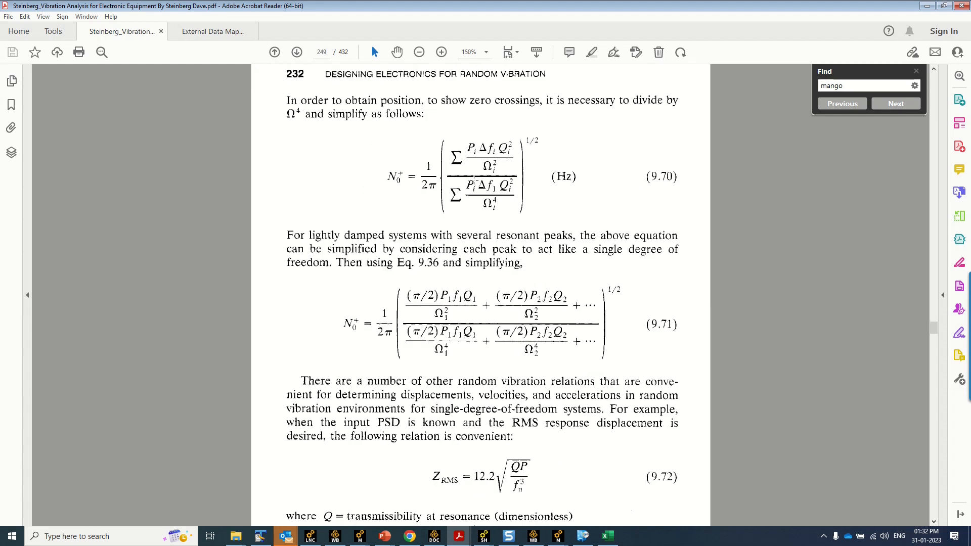
Minimize Ansys Help Viewer, switch to Chrome and reload the online 5.4 Post Processing – Life Prediction help page
{"action": "left_click", "coordinate": [434, 536]}
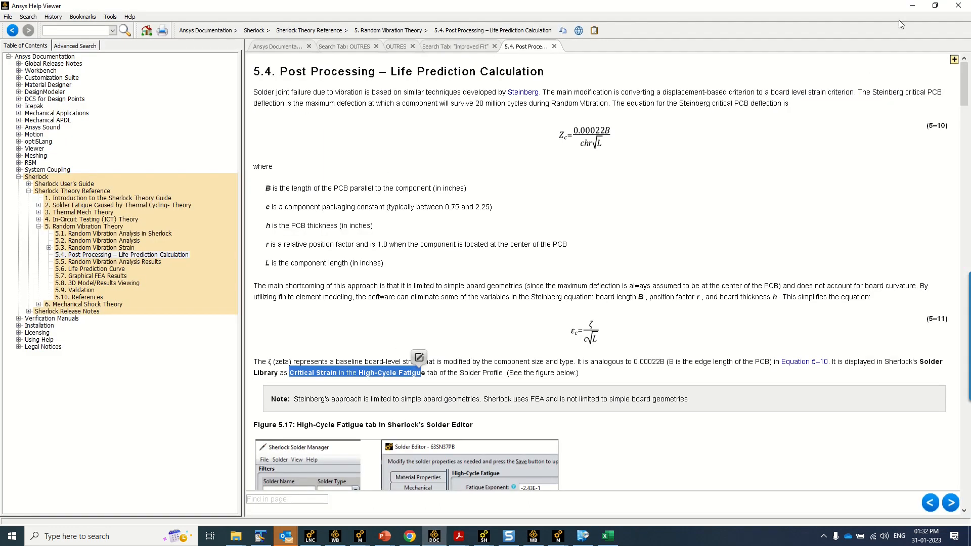
{"action": "left_click", "coordinate": [912, 5]}
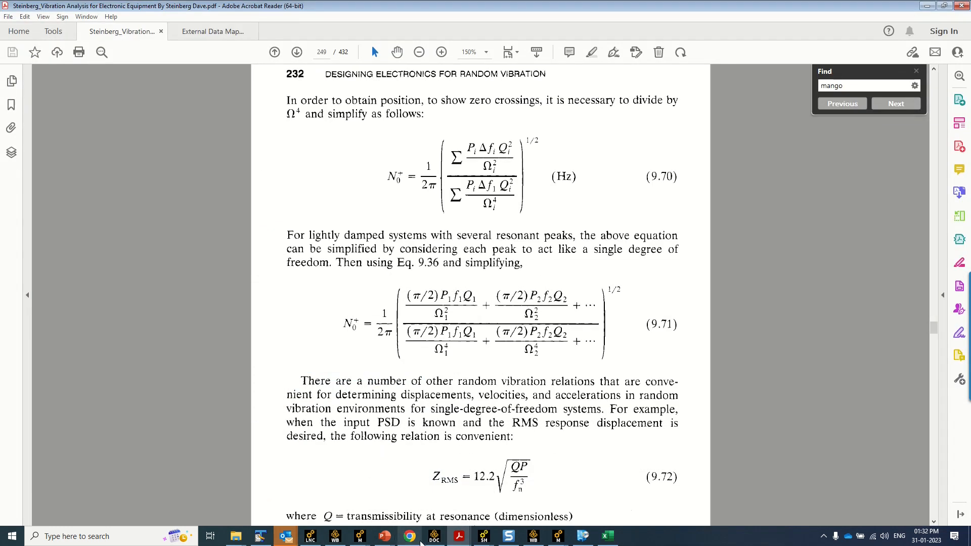
{"action": "left_click", "coordinate": [410, 536]}
{"action": "left_click", "coordinate": [234, 29]}
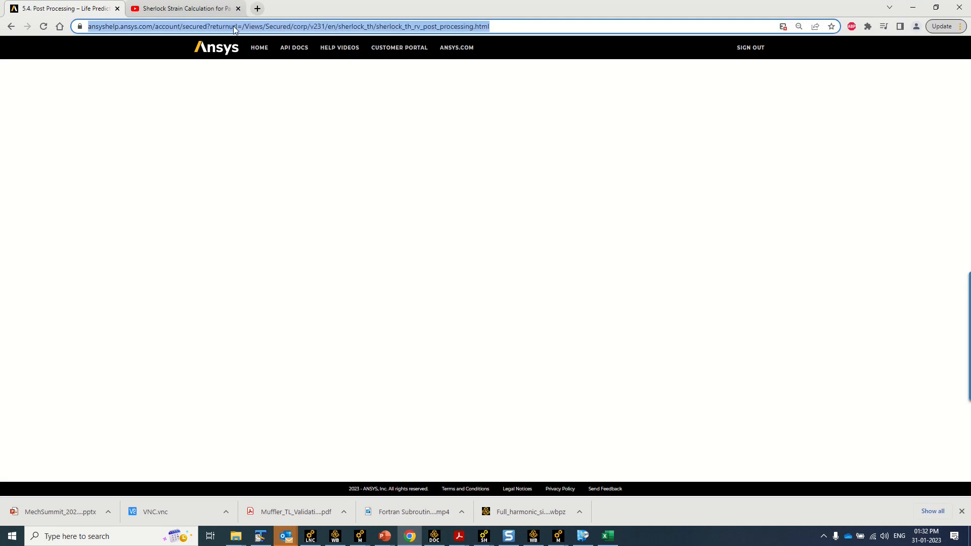
{"action": "key", "text": "Return"}
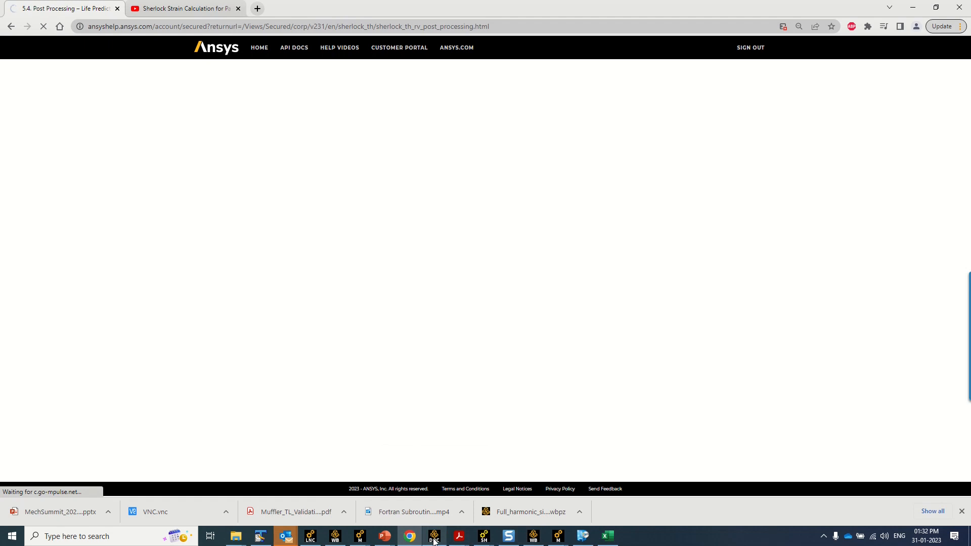
{"action": "mouse_move", "coordinate": [434, 540]}
{"action": "mouse_move", "coordinate": [447, 508]}
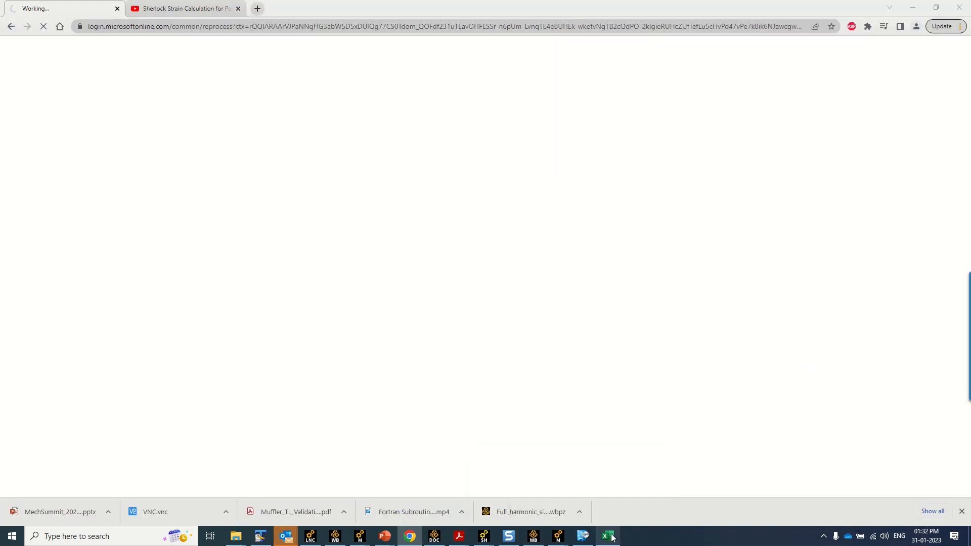
Switch to the Excel workbook and examine the zero crossing frequency equation and its term definitions on the zeroCrossinfFreq_V2023R1 sheet
{"action": "left_click", "coordinate": [608, 536]}
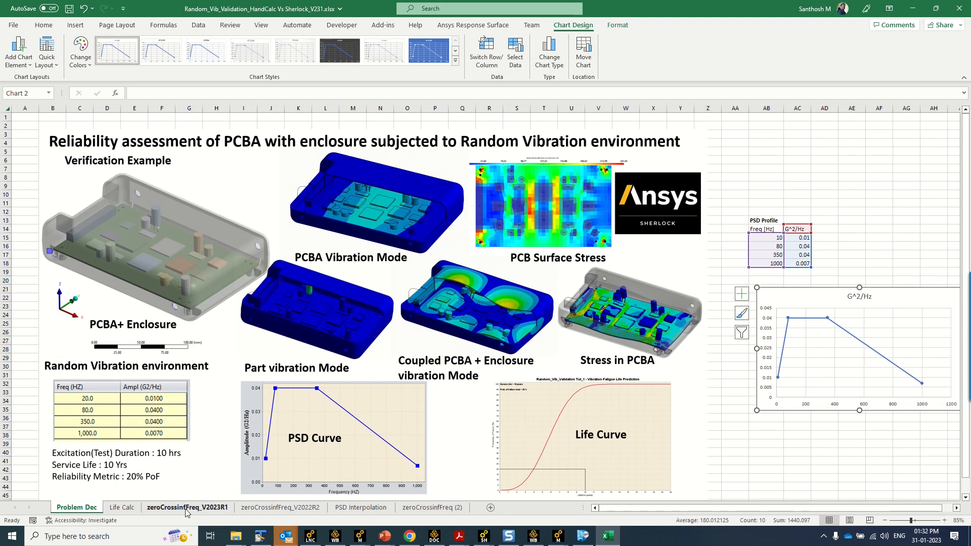
{"action": "key", "text": "ctrl+Page_Down"}
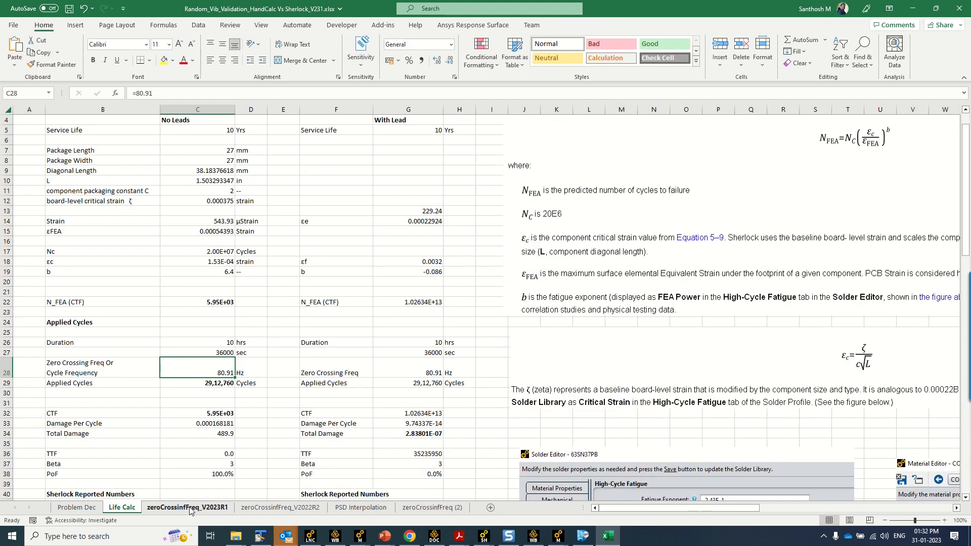
{"action": "left_click", "coordinate": [190, 508]}
{"action": "scroll", "coordinate": [643, 329], "scroll_direction": "down", "scroll_amount": 1}
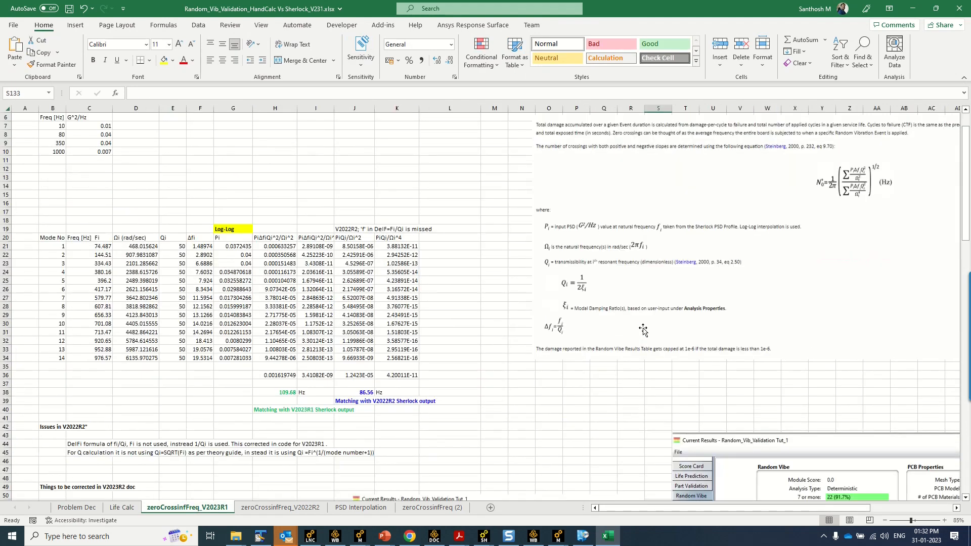
{"action": "scroll", "coordinate": [643, 329], "scroll_direction": "up", "scroll_amount": 2}
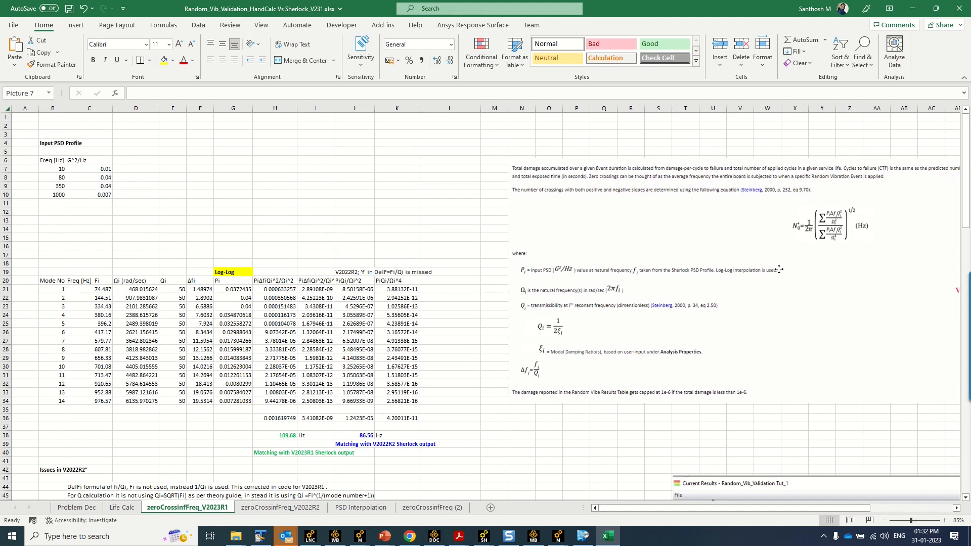
{"action": "left_click", "coordinate": [810, 285]}
{"action": "scroll", "coordinate": [810, 285], "scroll_direction": "up", "scroll_amount": 1, "text": "ctrl"}
{"action": "left_click_drag", "start_coordinate": [741, 508], "coordinate": [844, 508]}
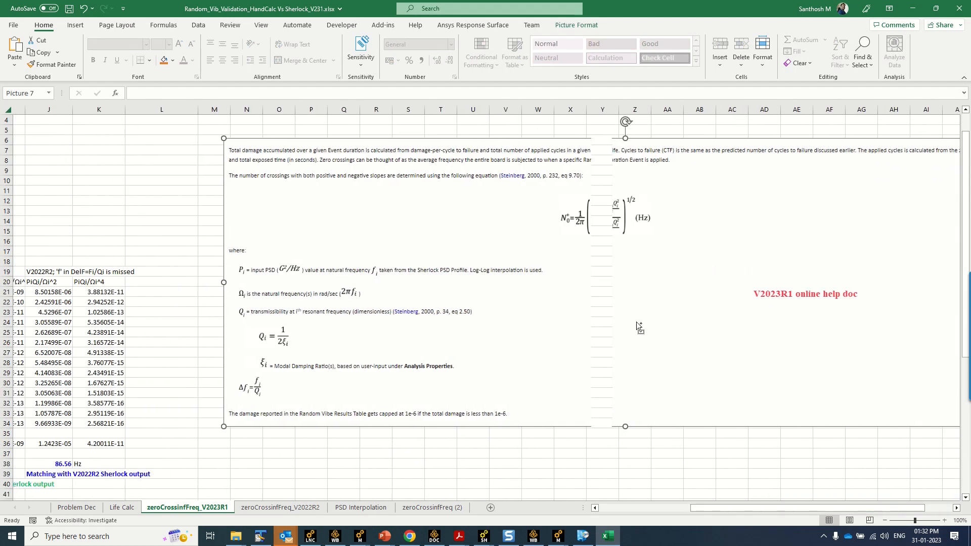
{"action": "scroll", "coordinate": [636, 322], "scroll_direction": "up", "scroll_amount": 3, "text": "ctrl"}
{"action": "scroll", "coordinate": [637, 322], "scroll_direction": "down", "scroll_amount": 3, "text": "ctrl"}
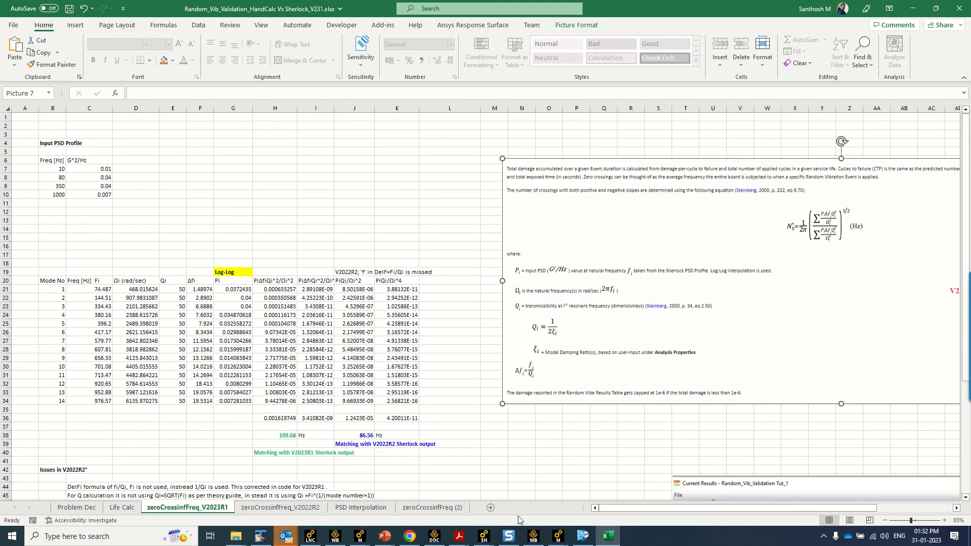
Check book page 232 of the Steinberg PDF against the reference cited for equation 9.70 in the workbook's help excerpt
{"action": "mouse_move", "coordinate": [459, 539]}
{"action": "left_click", "coordinate": [410, 493]}
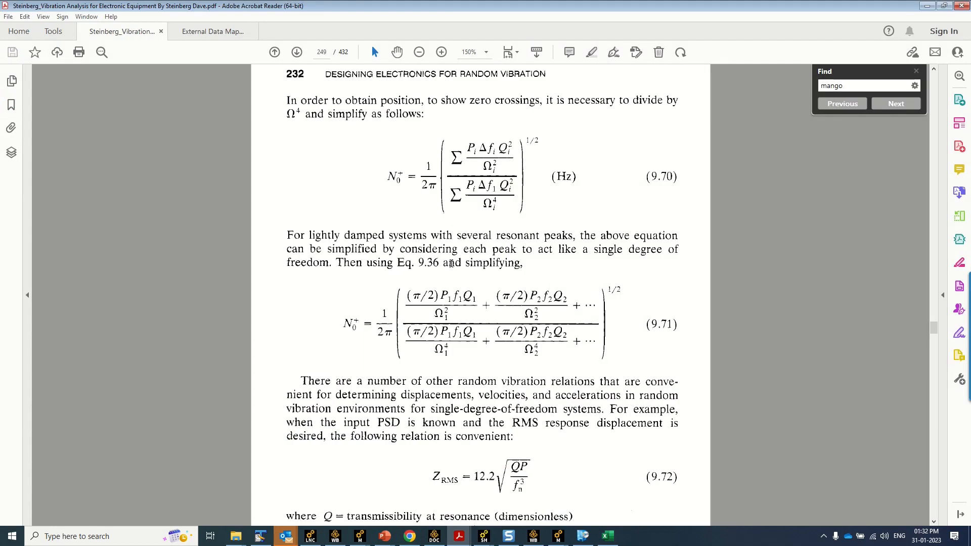
{"action": "double_click", "coordinate": [296, 74]}
{"action": "left_click", "coordinate": [927, 6]}
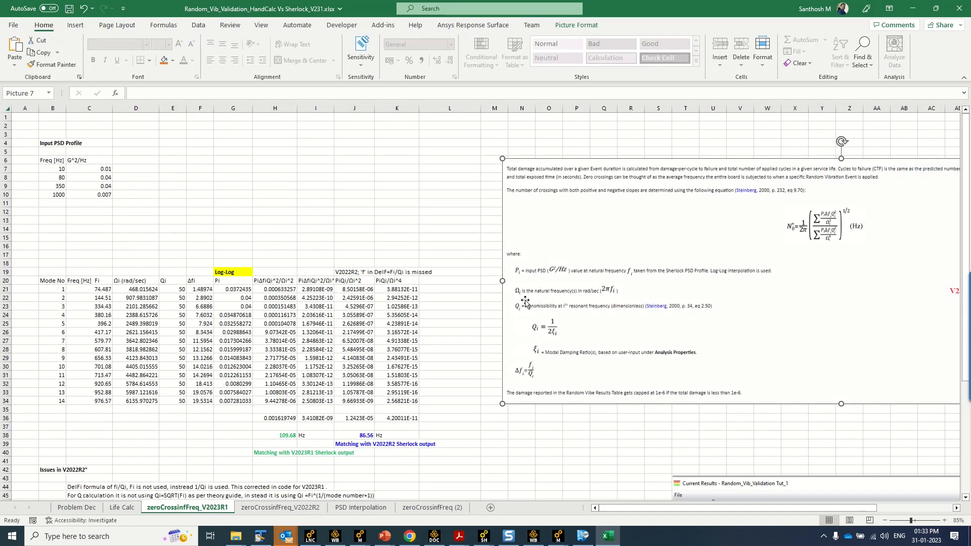
{"action": "scroll", "coordinate": [260, 292], "scroll_direction": "up", "scroll_amount": 1, "text": "ctrl"}
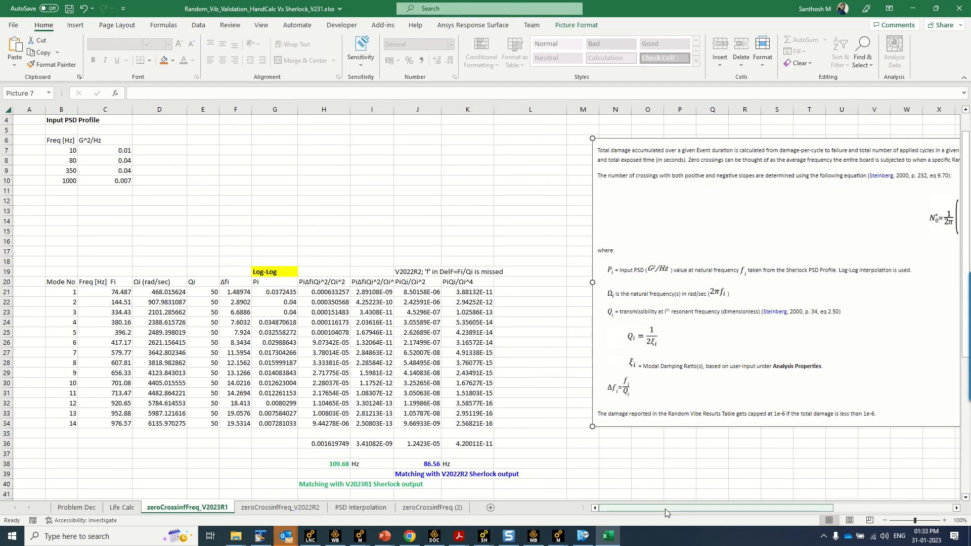
{"action": "left_click_drag", "start_coordinate": [668, 508], "coordinate": [726, 507]}
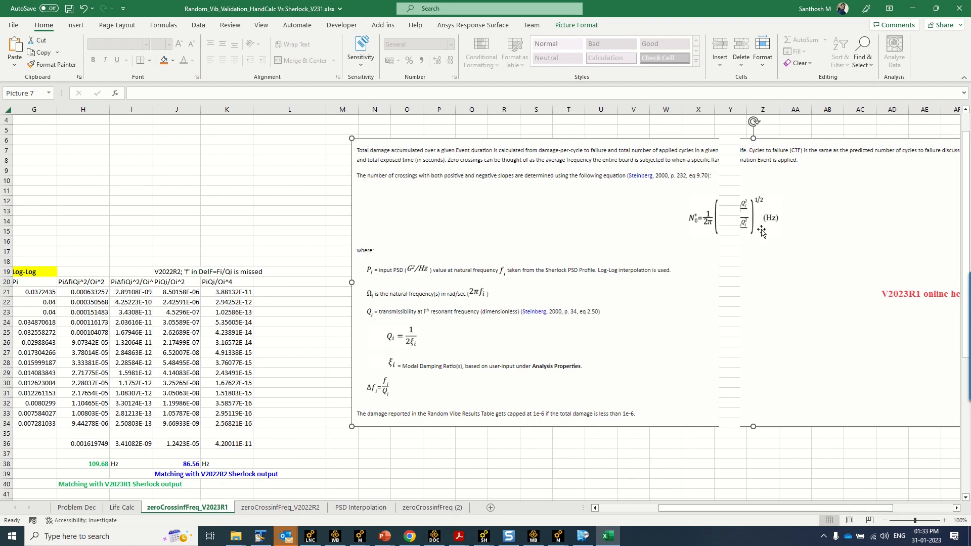
Review equation 9.70 in the Steinberg PDF again, then return to the workbook's table of modes and their calculated terms
{"action": "left_click", "coordinate": [458, 537]}
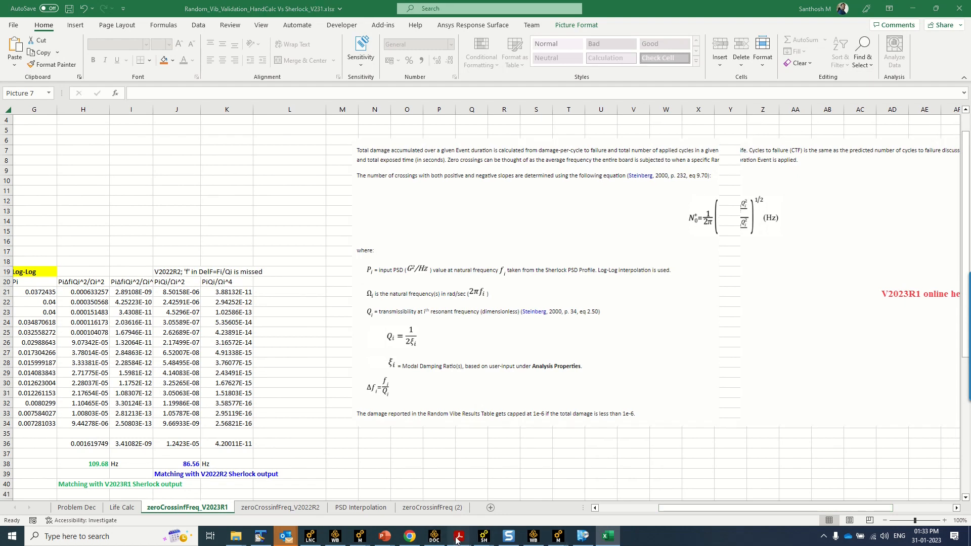
{"action": "left_click", "coordinate": [404, 493]}
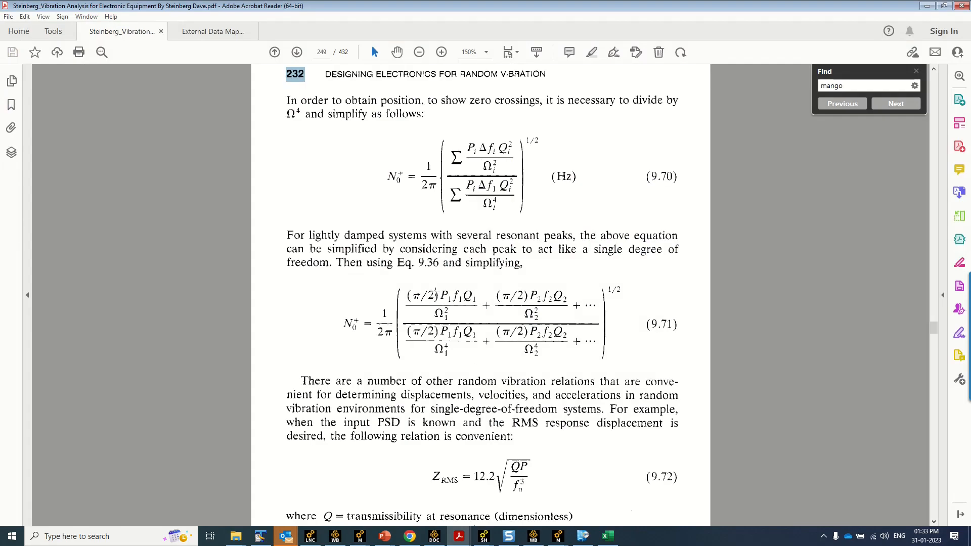
{"action": "key", "text": "ctrl+a"}
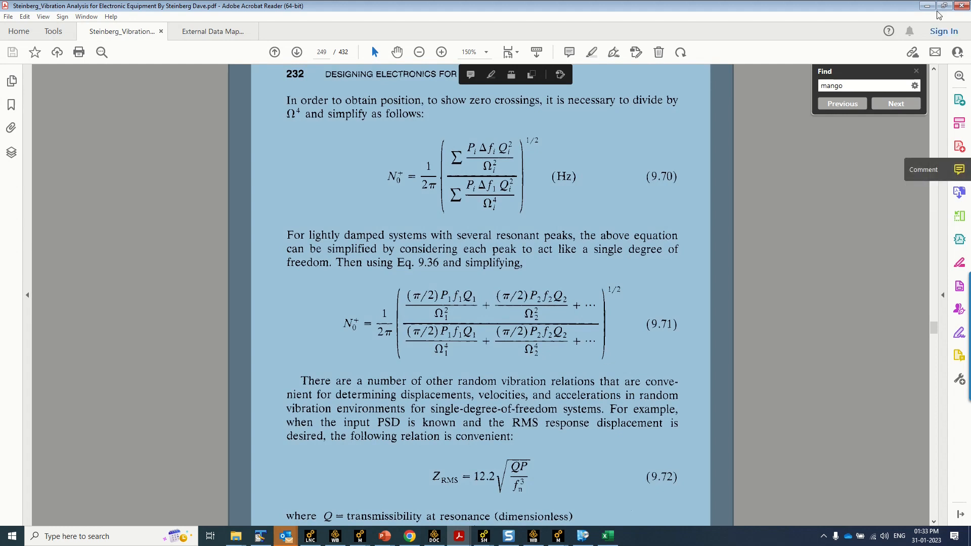
{"action": "left_click", "coordinate": [925, 4]}
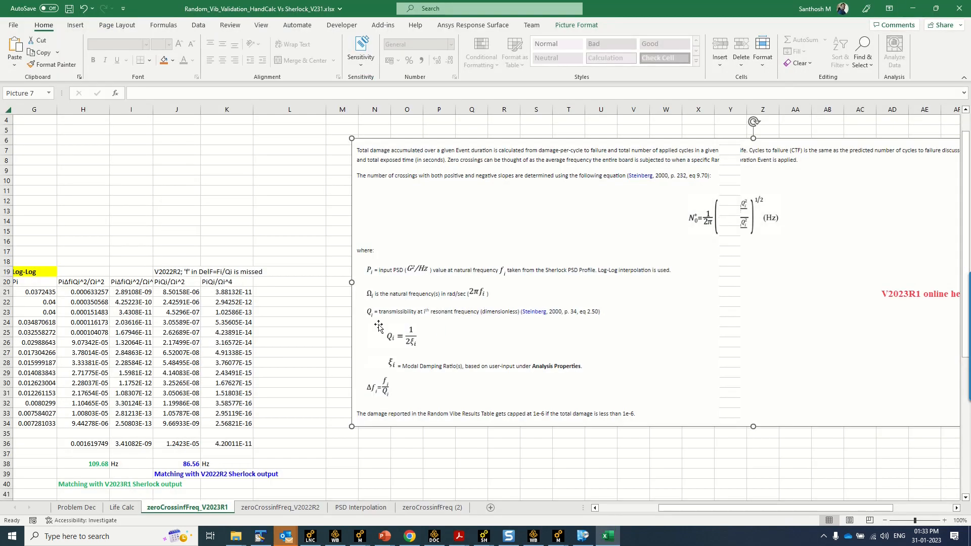
{"action": "left_click_drag", "start_coordinate": [673, 510], "coordinate": [596, 509]}
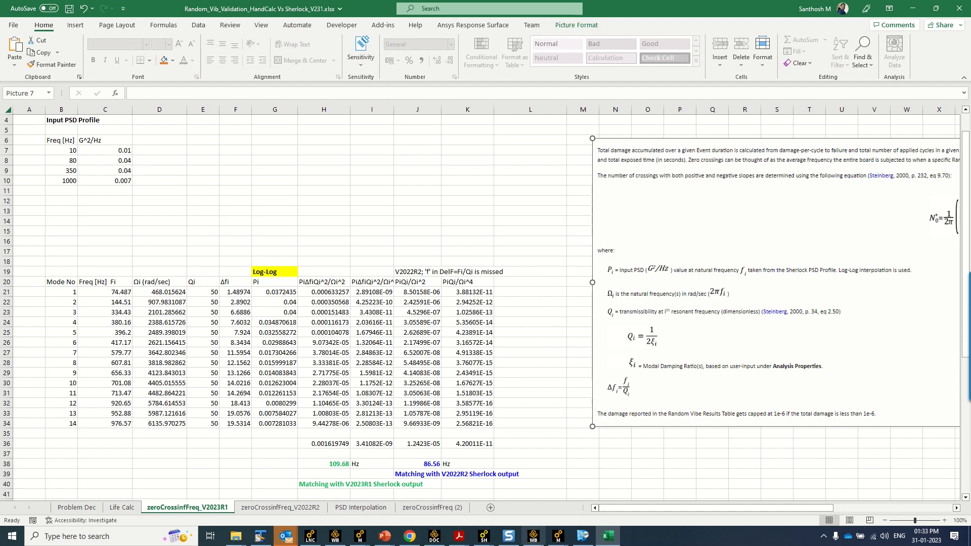
Switch to the Systems D,E Mechanical window and select the frequencies of modes 1 to 11 in the Modal solution's tabular data
{"action": "left_click", "coordinate": [533, 538]}
{"action": "mouse_move", "coordinate": [558, 537]}
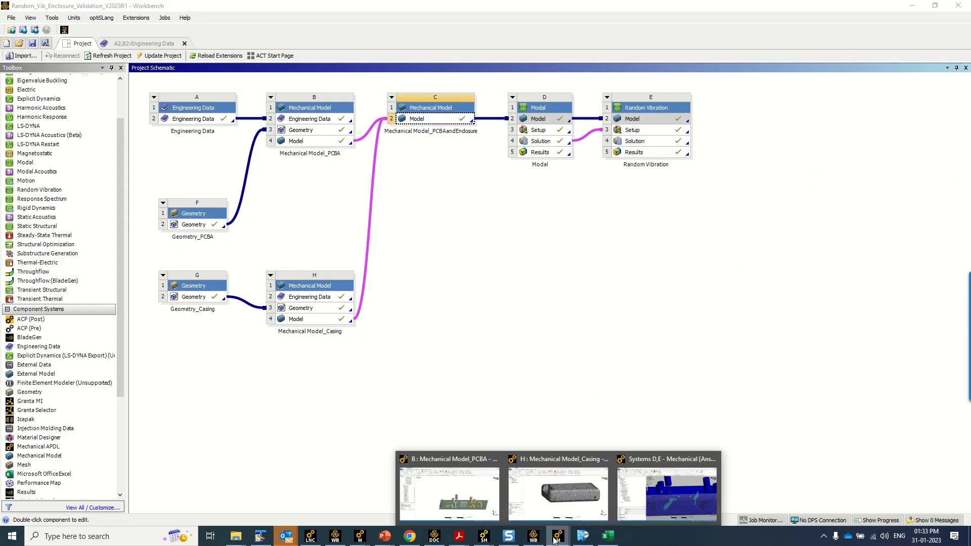
{"action": "left_click", "coordinate": [681, 492]}
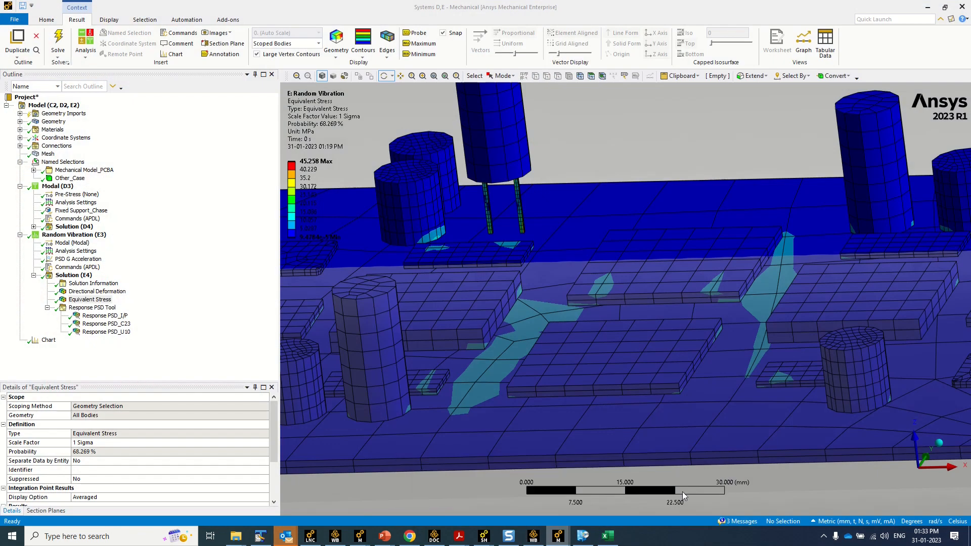
{"action": "left_click", "coordinate": [71, 203]}
{"action": "left_click", "coordinate": [74, 226]}
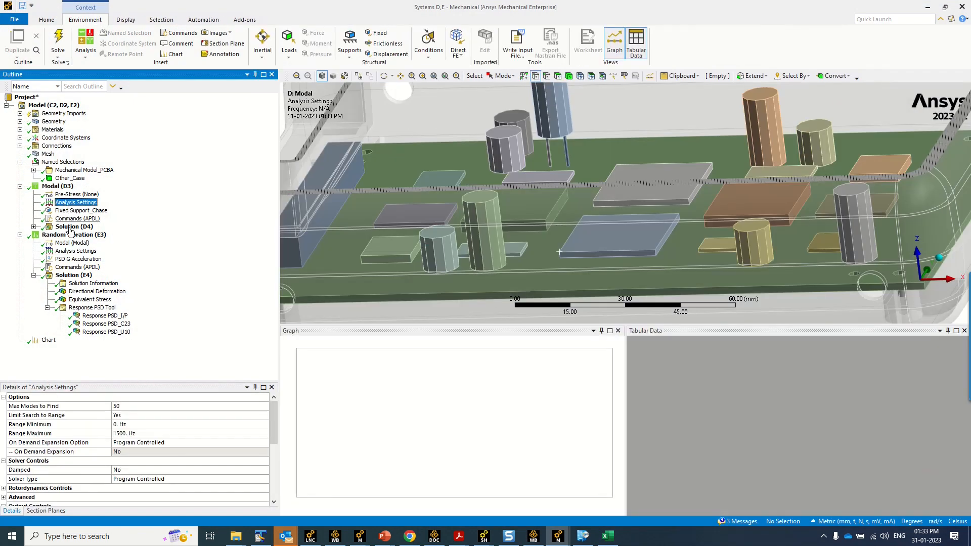
{"action": "left_click", "coordinate": [678, 351]}
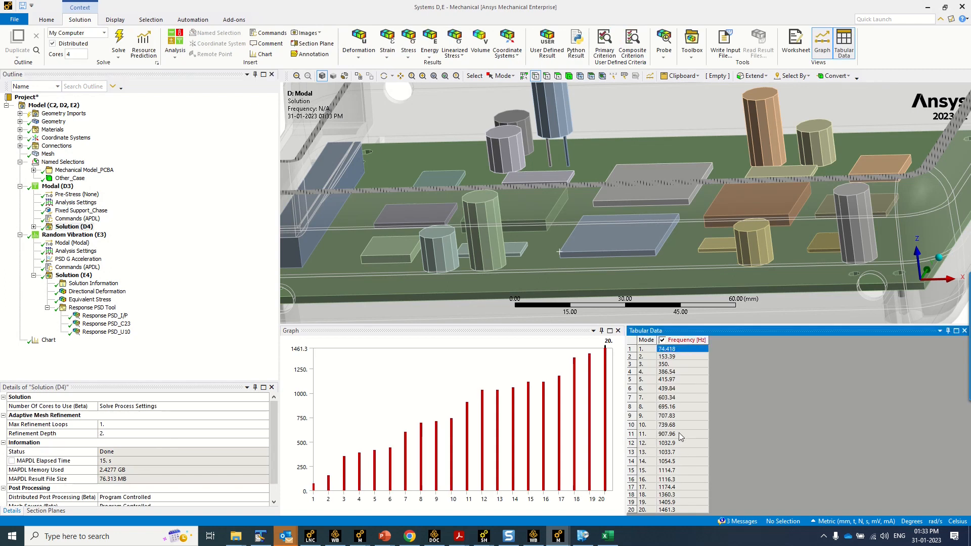
{"action": "left_click", "coordinate": [682, 435], "text": "shift"}
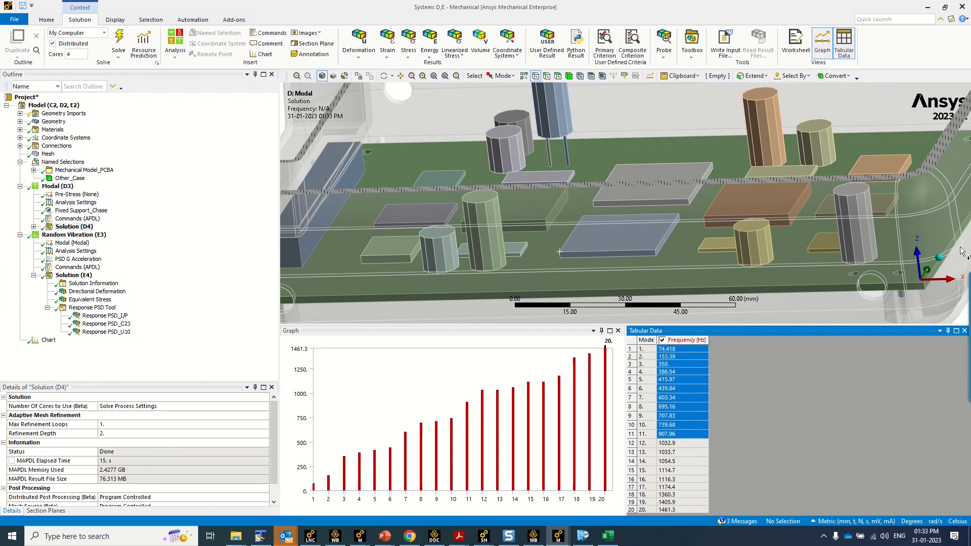
Switch to the Excel workbook and paste the 11 copied modal frequencies into the Freq column from C21 on zeroCrossinfFreq_V2023R1
{"action": "left_click", "coordinate": [927, 7]}
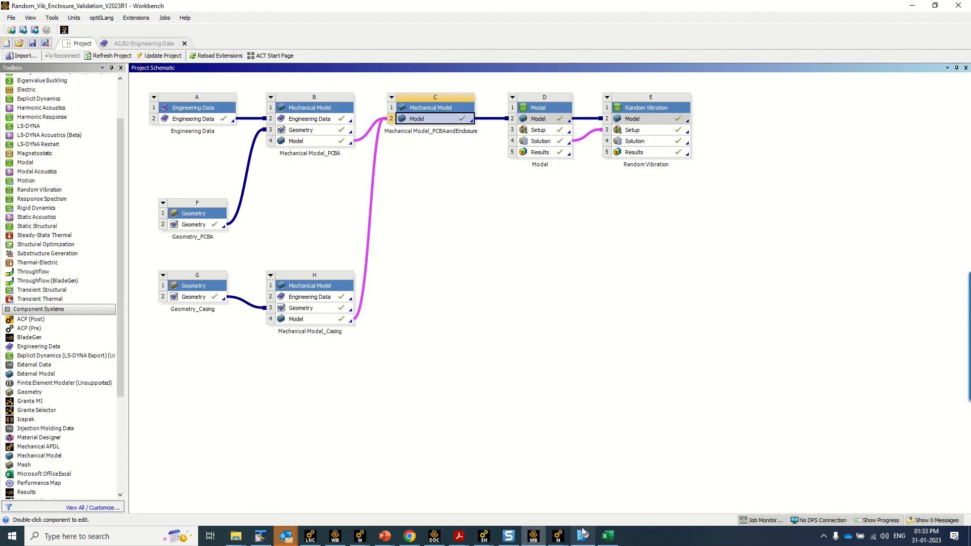
{"action": "left_click", "coordinate": [608, 536]}
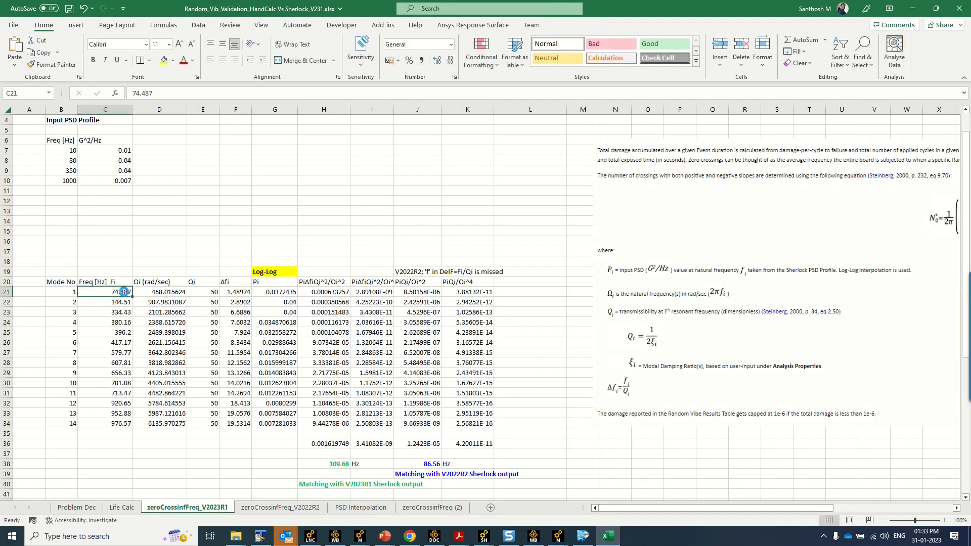
{"action": "type", "text": "74.418 153.39 350 386.54 415.97 439.84 603.34 695.16 707.83 739.68 907.96"}
Try clearing the rows of modes 12 to 14 in the mode table, and undo the deletion
{"action": "left_click", "coordinate": [71, 403]}
{"action": "left_click_drag", "start_coordinate": [70, 403], "coordinate": [476, 427]}
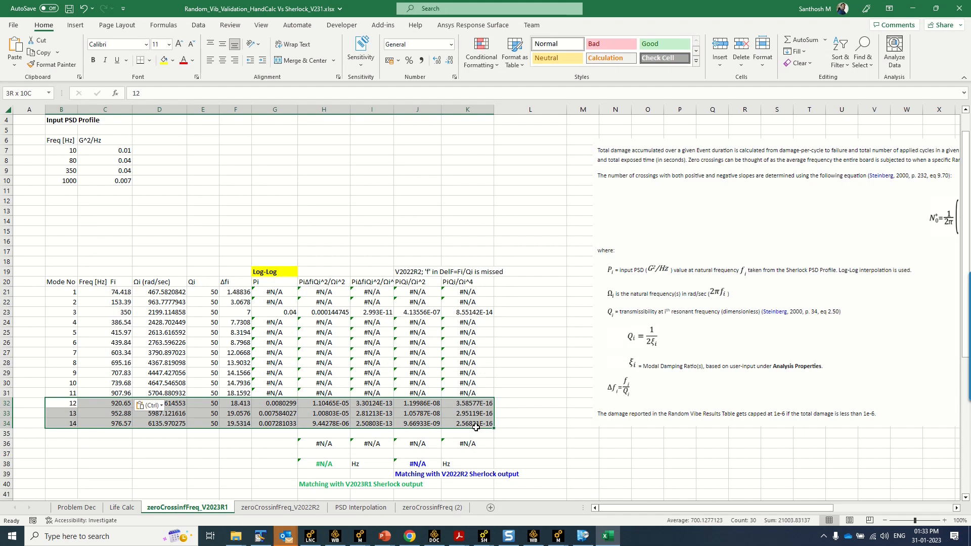
{"action": "left_click_drag", "start_coordinate": [476, 428], "coordinate": [476, 427]}
{"action": "key", "text": "ctrl+c"}
{"action": "key", "text": "Delete"}
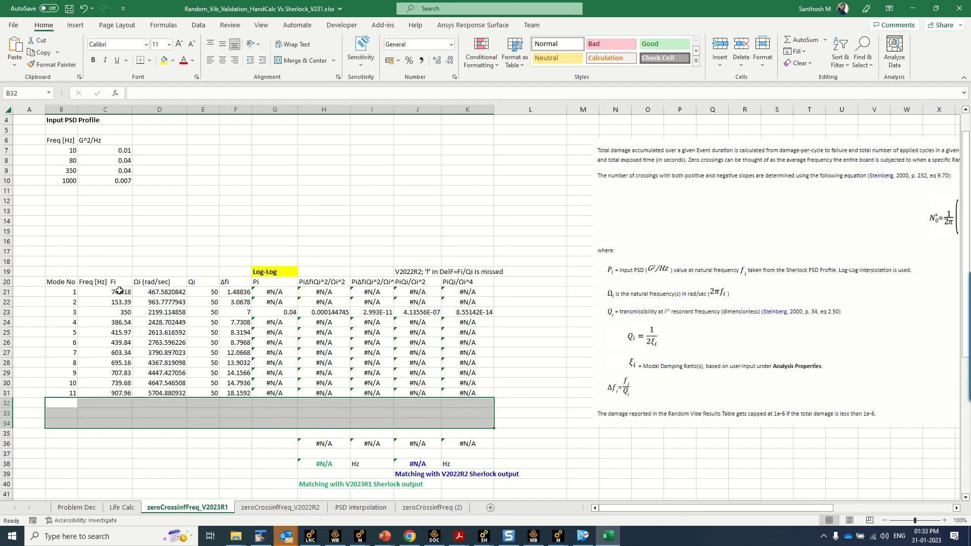
{"action": "key", "text": "ctrl+v"}
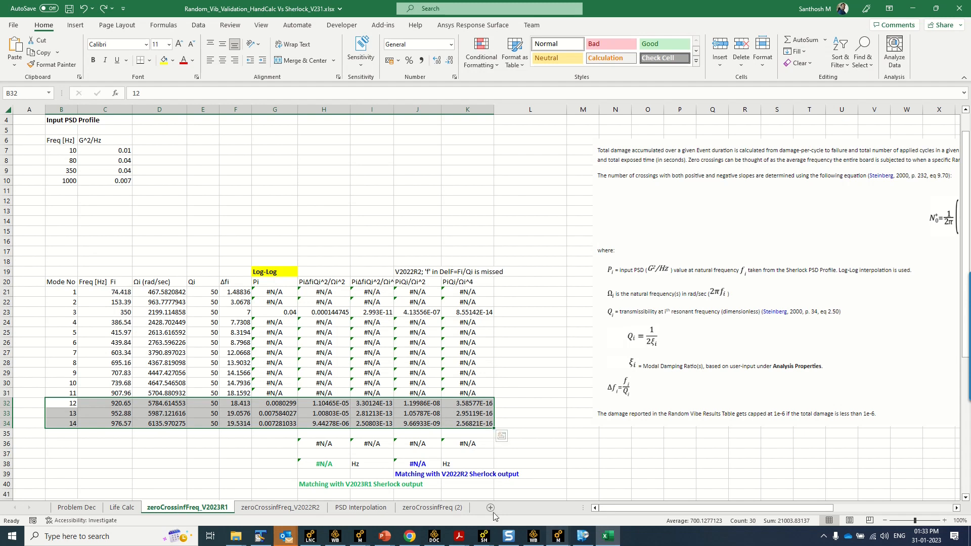
Check the Modal frequency table in the Systems D,E Mechanical window, selecting mode 3's frequency, and return to the workbook
{"action": "left_click", "coordinate": [558, 536]}
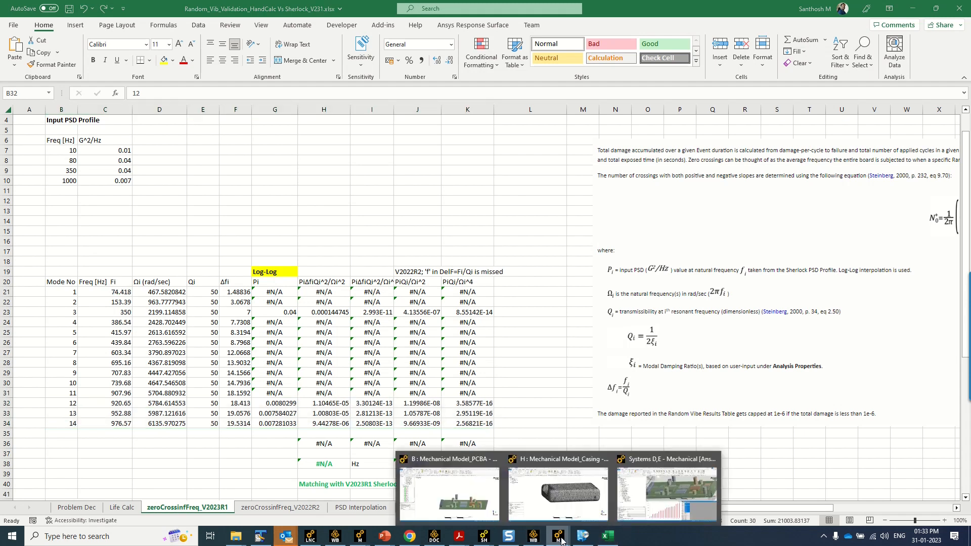
{"action": "left_click", "coordinate": [675, 499]}
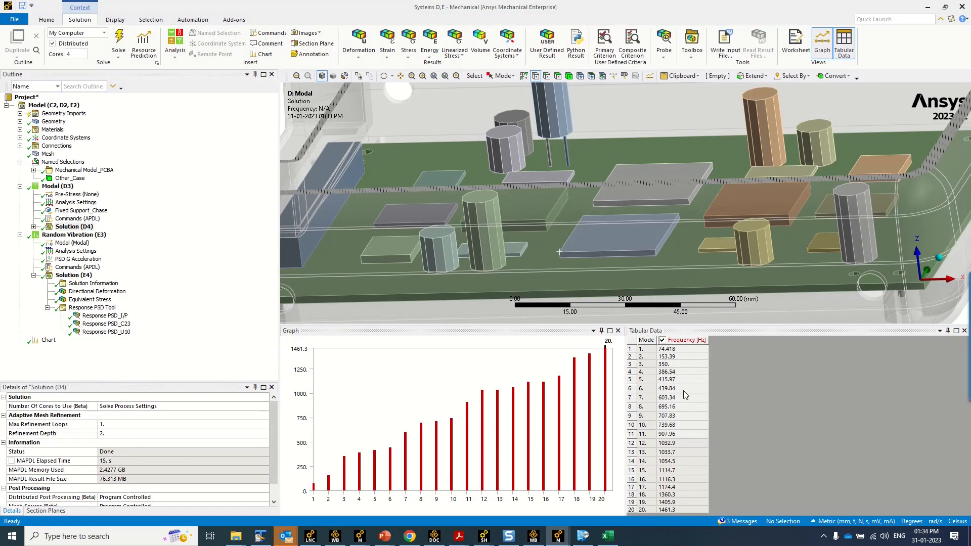
{"action": "left_click", "coordinate": [672, 367]}
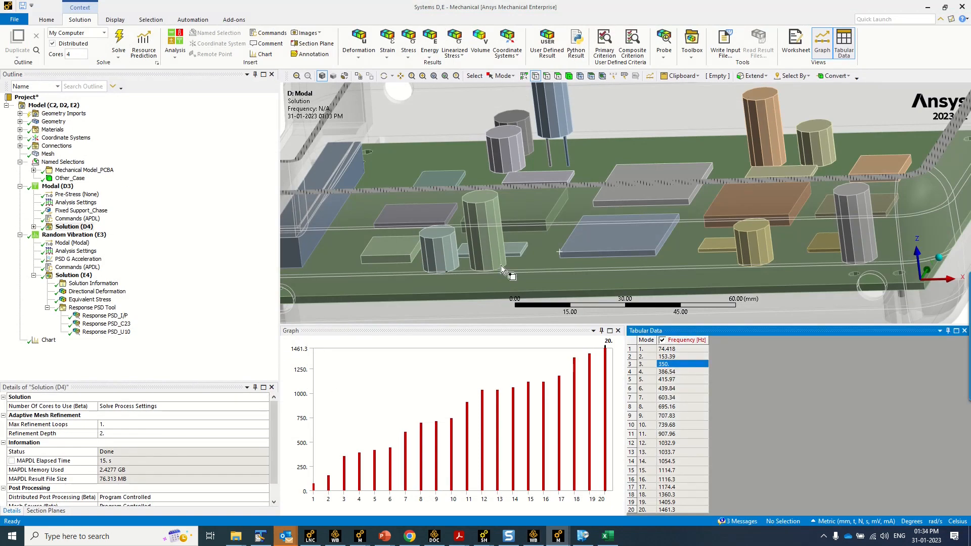
{"action": "left_click", "coordinate": [928, 8]}
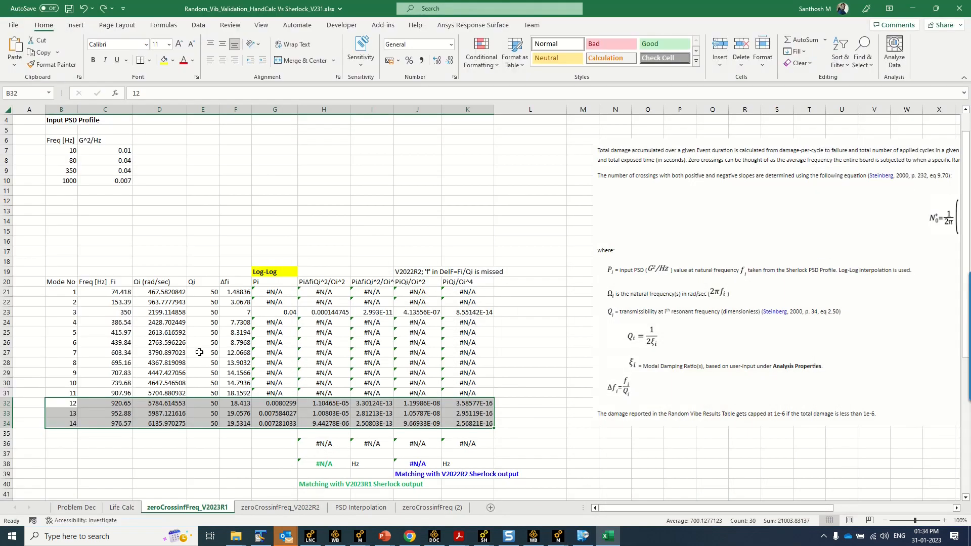
Plot the Input PSD Profile values in B7:C10 as a scatter chart with straight lines and markers
{"action": "scroll", "coordinate": [200, 353], "scroll_direction": "up", "scroll_amount": 1}
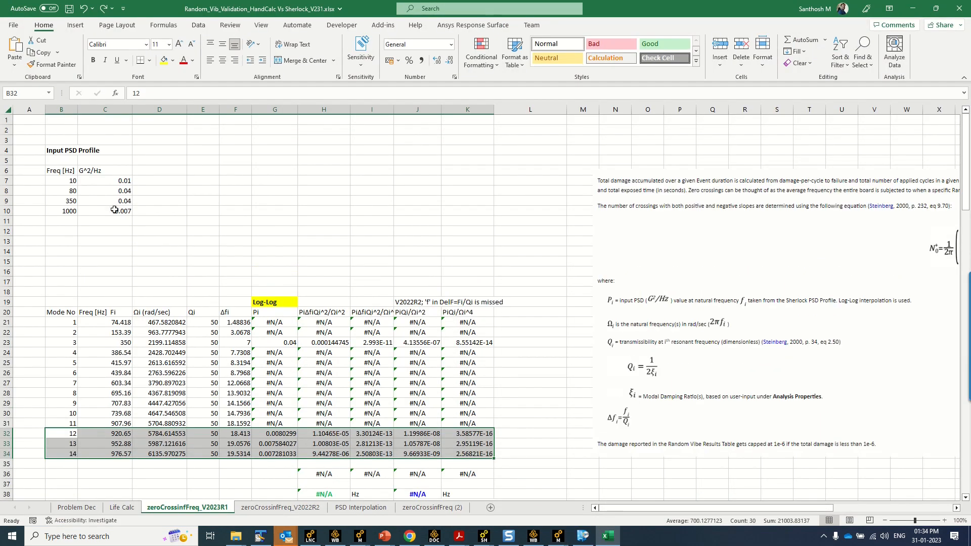
{"action": "left_click_drag", "start_coordinate": [74, 180], "coordinate": [125, 207]}
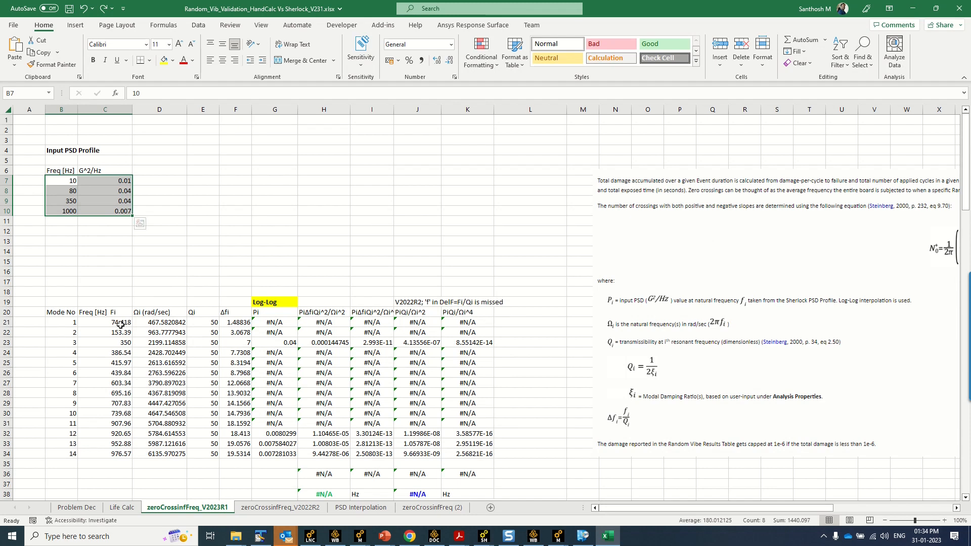
{"action": "left_click", "coordinate": [81, 26]}
{"action": "left_click", "coordinate": [473, 62]}
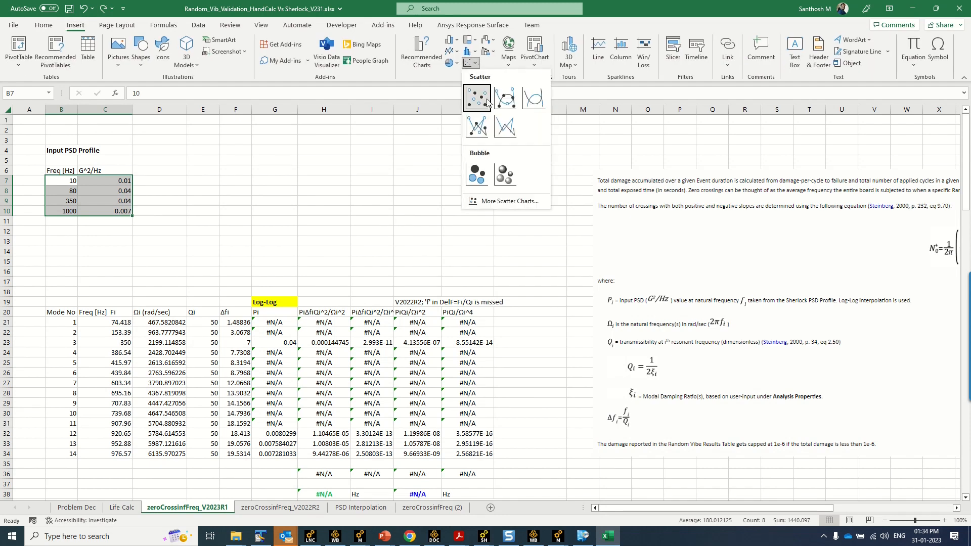
{"action": "left_click", "coordinate": [477, 127]}
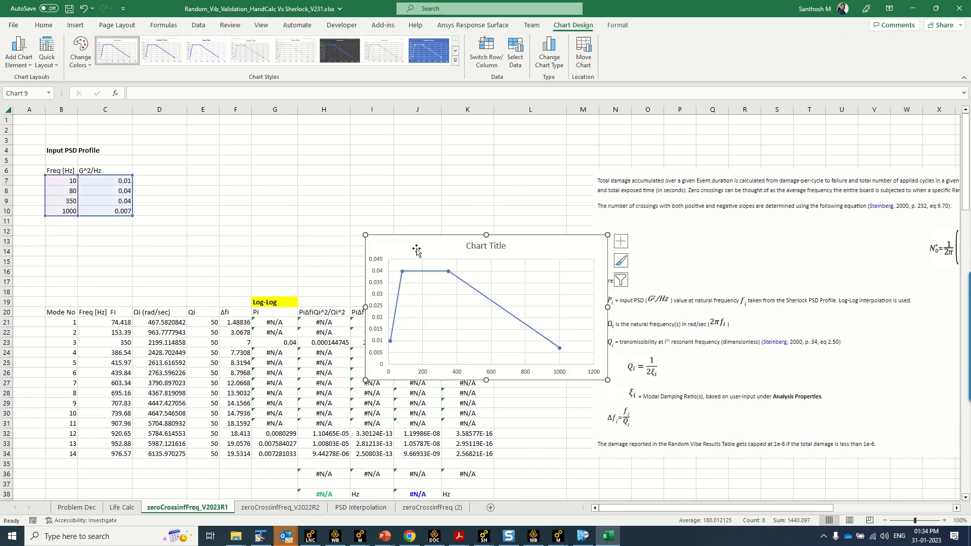
Place the PSD chart in the empty area above the mode table and move the equation picture farther away from the chart and table
{"action": "left_click_drag", "start_coordinate": [334, 148], "coordinate": [323, 141]}
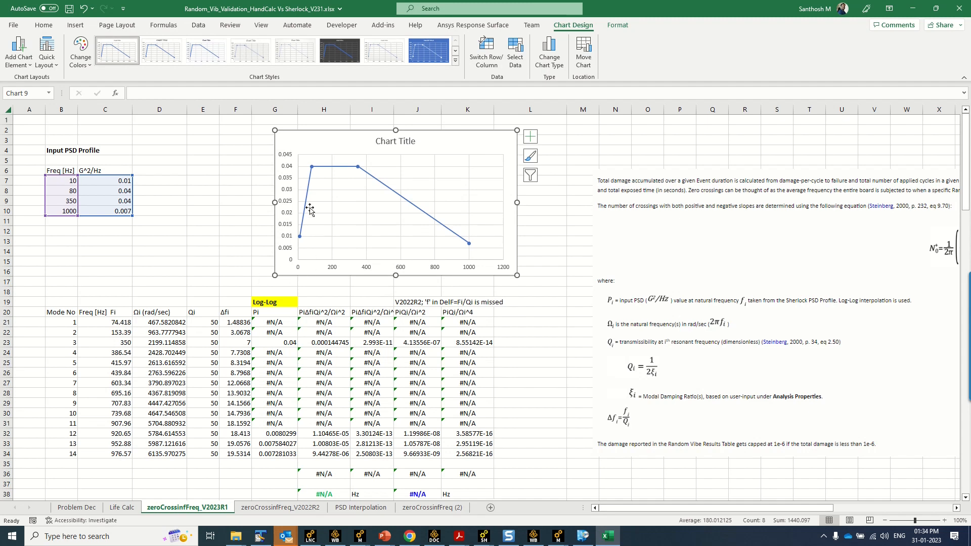
{"action": "left_click_drag", "start_coordinate": [878, 288], "coordinate": [783, 306]}
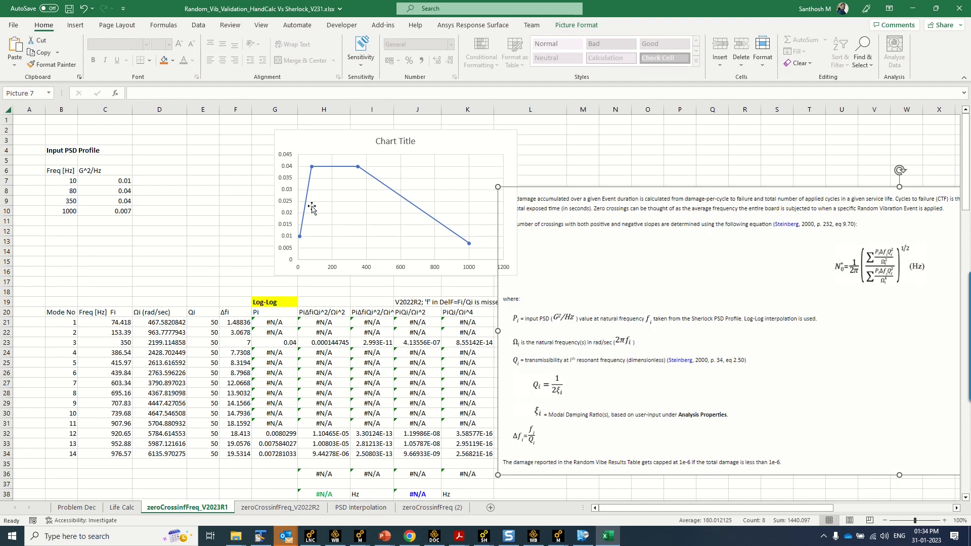
{"action": "left_click_drag", "start_coordinate": [603, 223], "coordinate": [795, 217]}
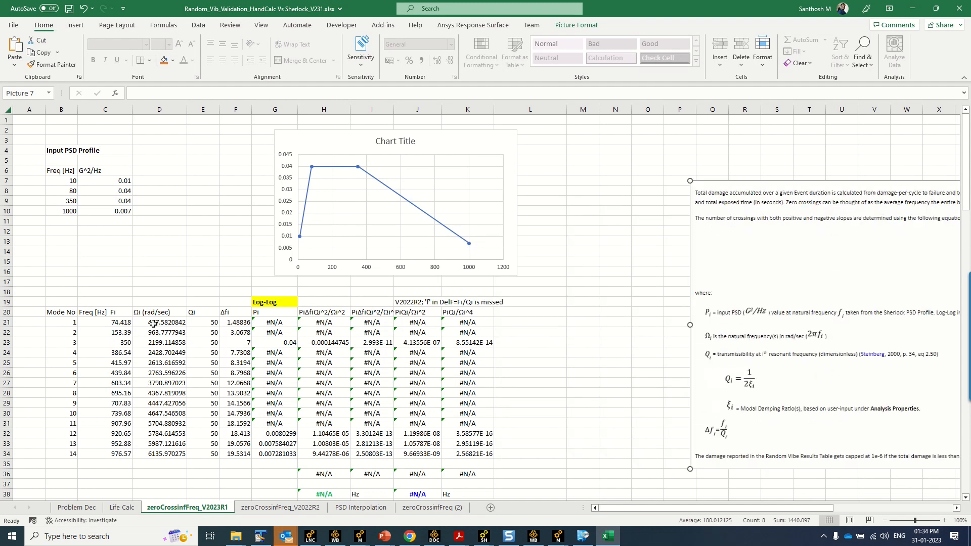
Copy the 14 mode frequencies in C21:C34 and paste them on the PSD Interpolation sheet starting at E37
{"action": "left_click_drag", "start_coordinate": [118, 322], "coordinate": [114, 453]}
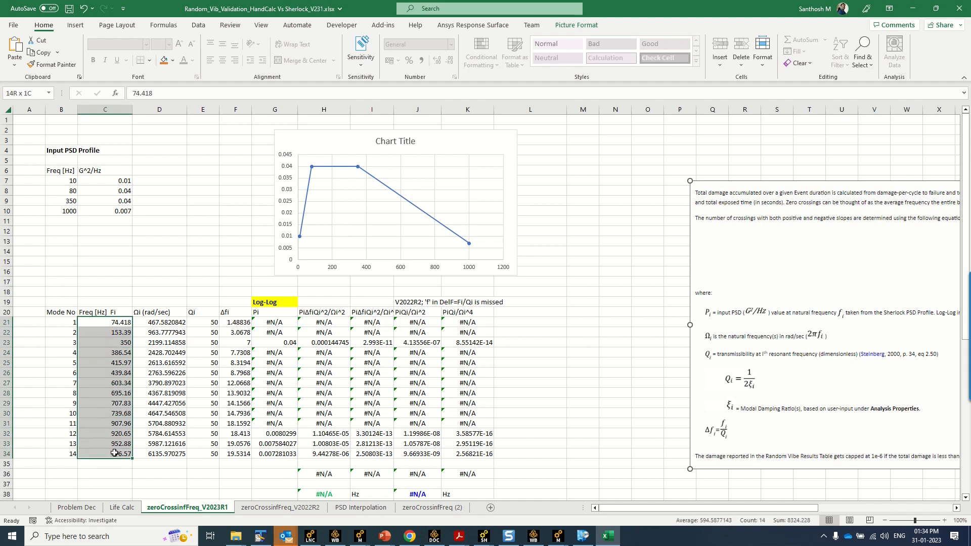
{"action": "key", "text": "ctrl+c"}
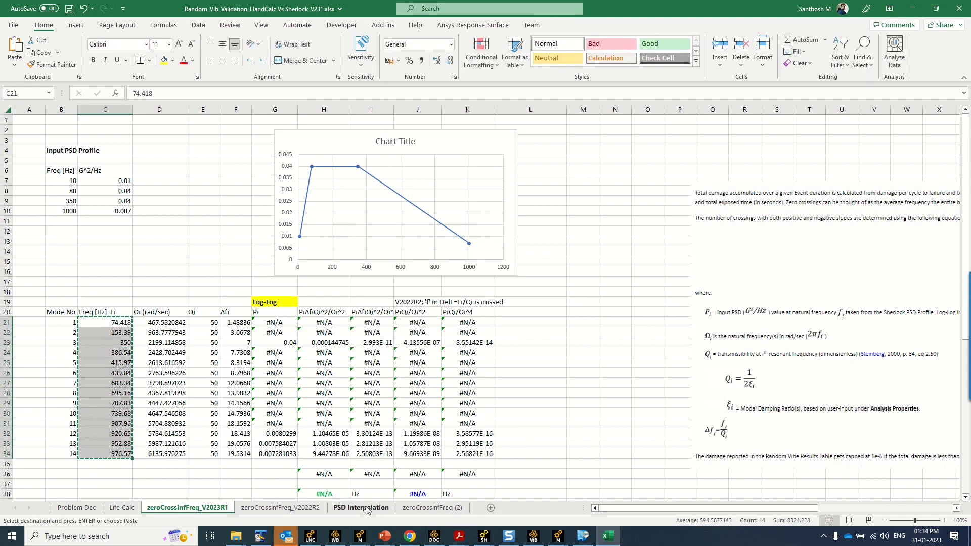
{"action": "left_click", "coordinate": [367, 508]}
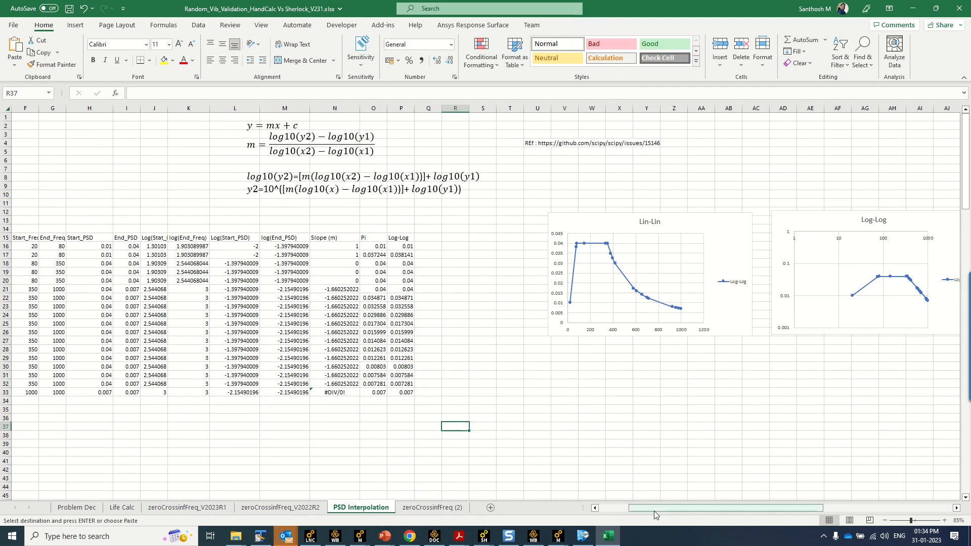
{"action": "left_click_drag", "start_coordinate": [654, 510], "coordinate": [625, 511]}
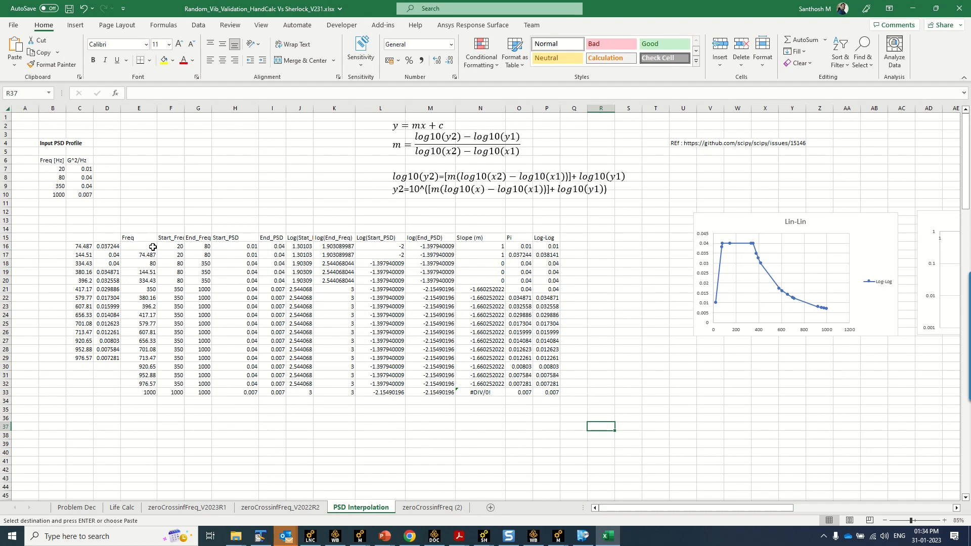
{"action": "left_click", "coordinate": [142, 426]}
{"action": "key", "text": "ctrl+v"}
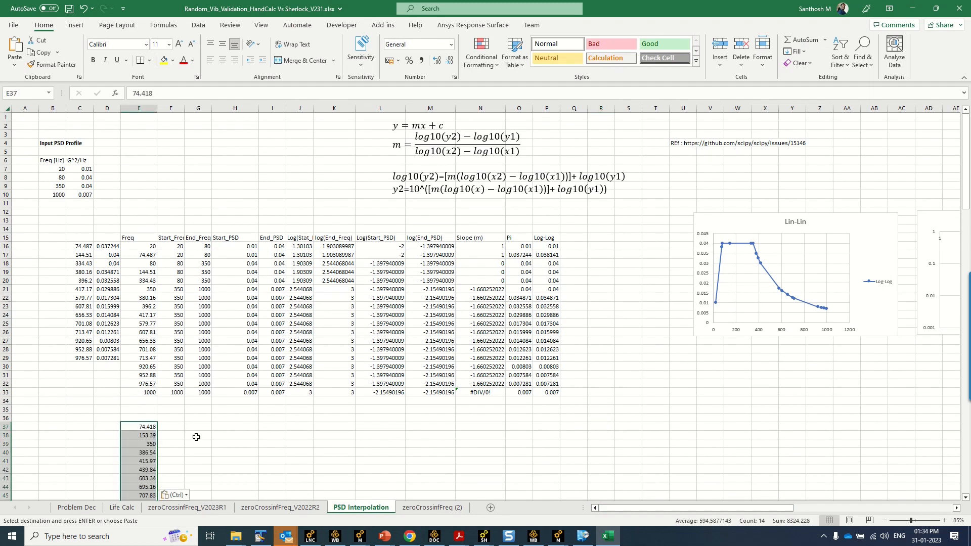
Copy the 20 Hz start frequency from E16 into E36, directly above the pasted frequencies
{"action": "scroll", "coordinate": [197, 437], "scroll_direction": "down", "scroll_amount": 2}
{"action": "left_click", "coordinate": [150, 194]}
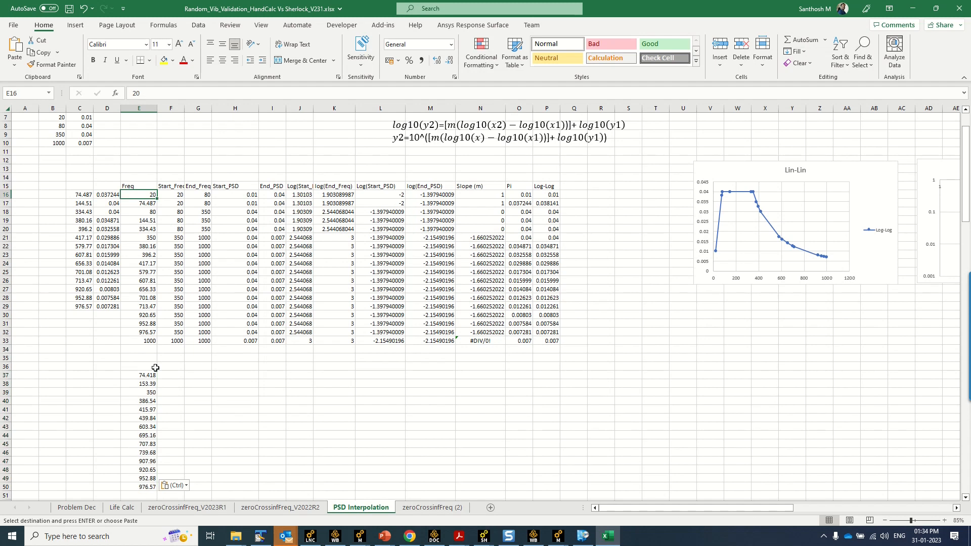
{"action": "left_click", "coordinate": [150, 366]}
{"action": "key", "text": "ctrl+v"}
{"action": "scroll", "coordinate": [108, 223], "scroll_direction": "up", "scroll_amount": 2}
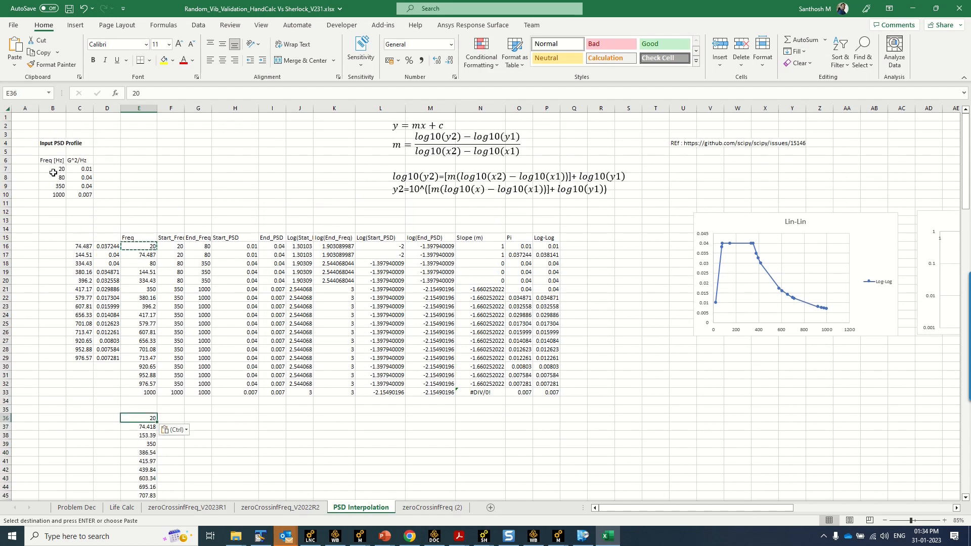
{"action": "scroll", "coordinate": [54, 171], "scroll_direction": "down", "scroll_amount": 2}
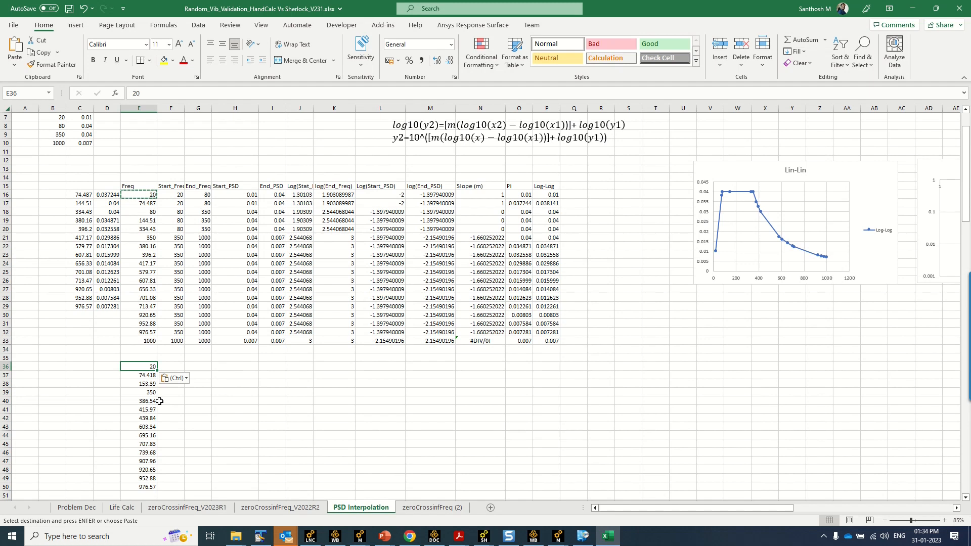
Shift the pasted frequencies from 153.39 onward down one row and enter 80 in the freed cell E38
{"action": "left_click_drag", "start_coordinate": [149, 384], "coordinate": [156, 498]}
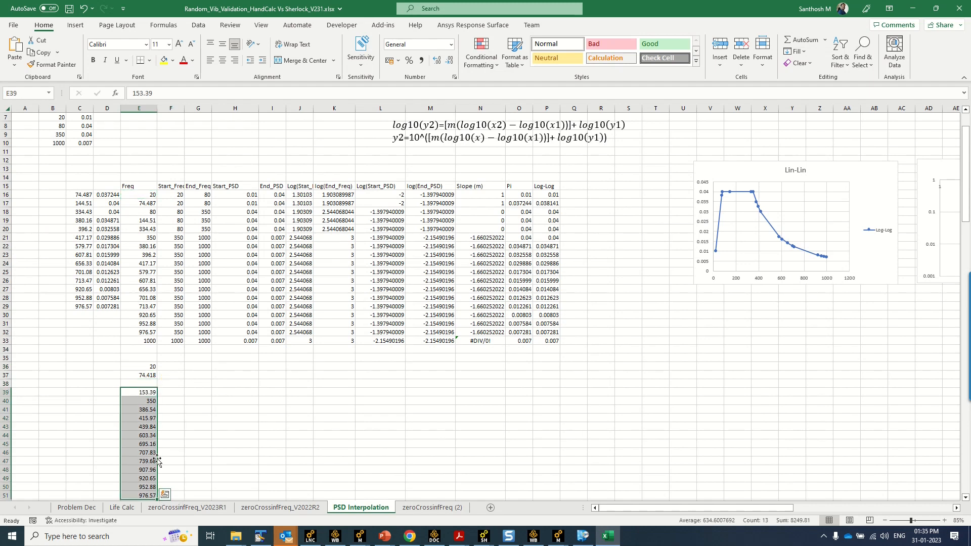
{"action": "left_click", "coordinate": [148, 380]}
{"action": "type", "text": "80"}
{"action": "key", "text": "Return"}
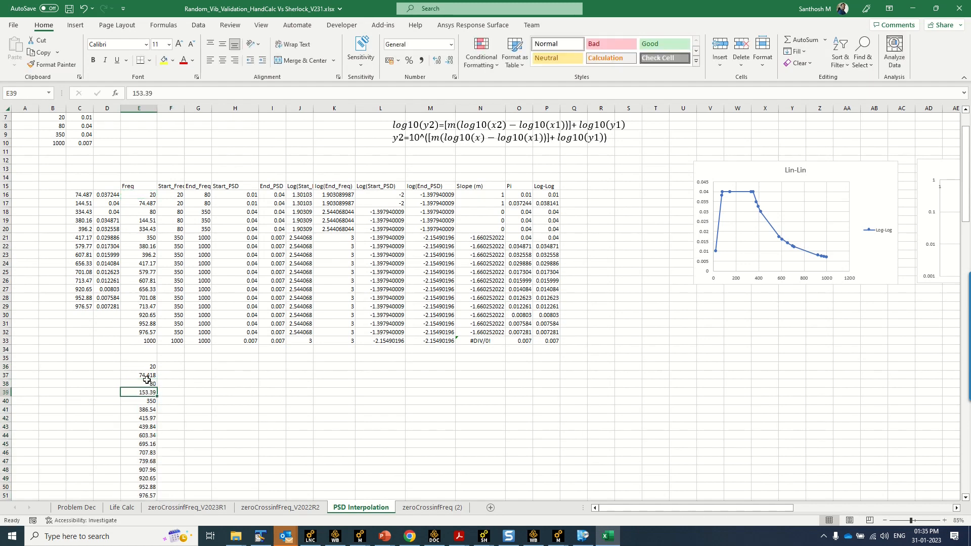
Enter 1000 in E52 as the end frequency below the pasted list
{"action": "scroll", "coordinate": [152, 371], "scroll_direction": "down", "scroll_amount": 1}
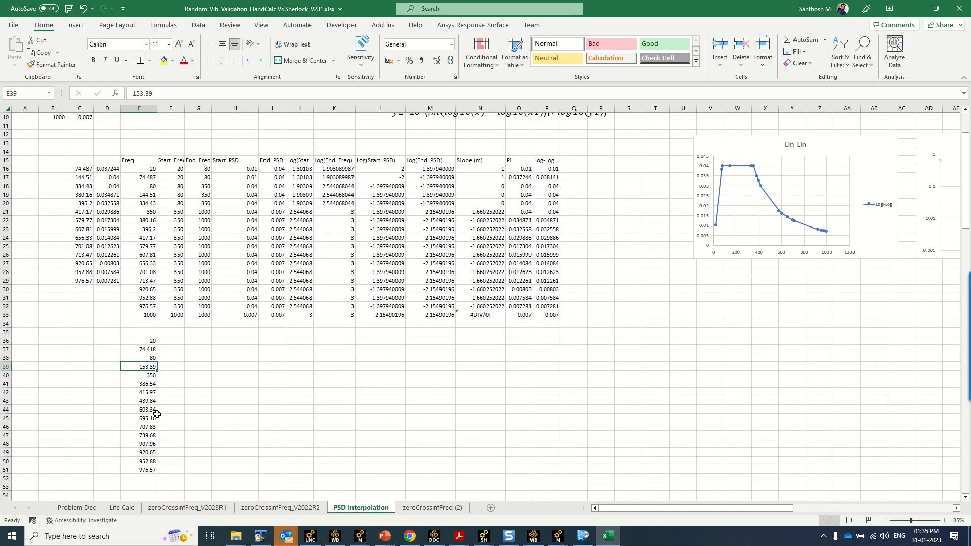
{"action": "left_click", "coordinate": [151, 378]}
{"action": "scroll", "coordinate": [150, 380], "scroll_direction": "up", "scroll_amount": 1}
{"action": "scroll", "coordinate": [157, 415], "scroll_direction": "down", "scroll_amount": 2}
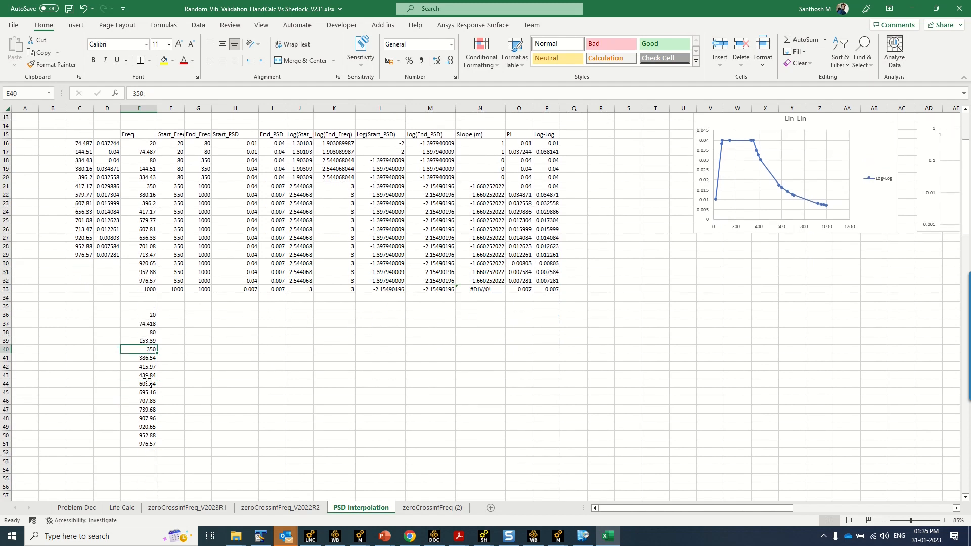
{"action": "left_click", "coordinate": [145, 452]}
{"action": "type", "text": "100"}
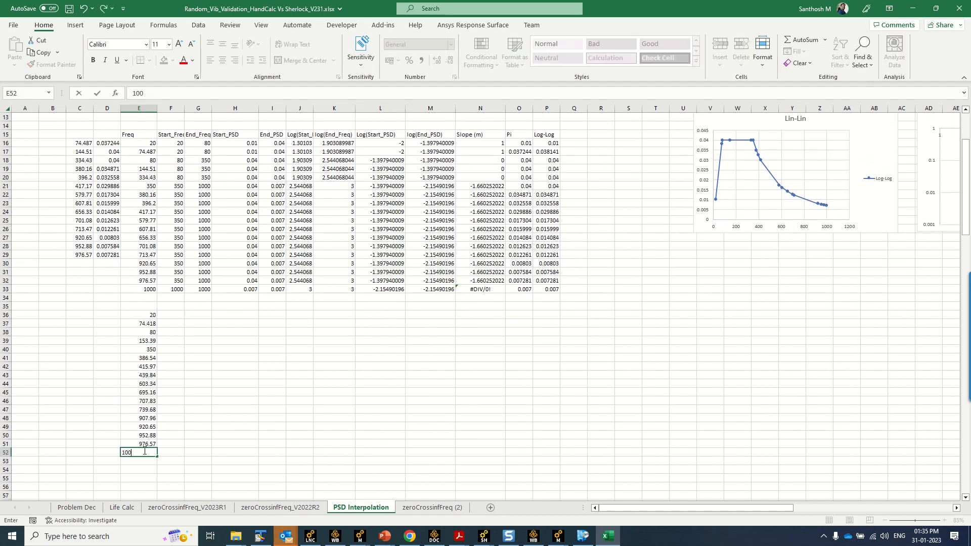
{"action": "type", "text": "0"}
{"action": "key", "text": "Return"}
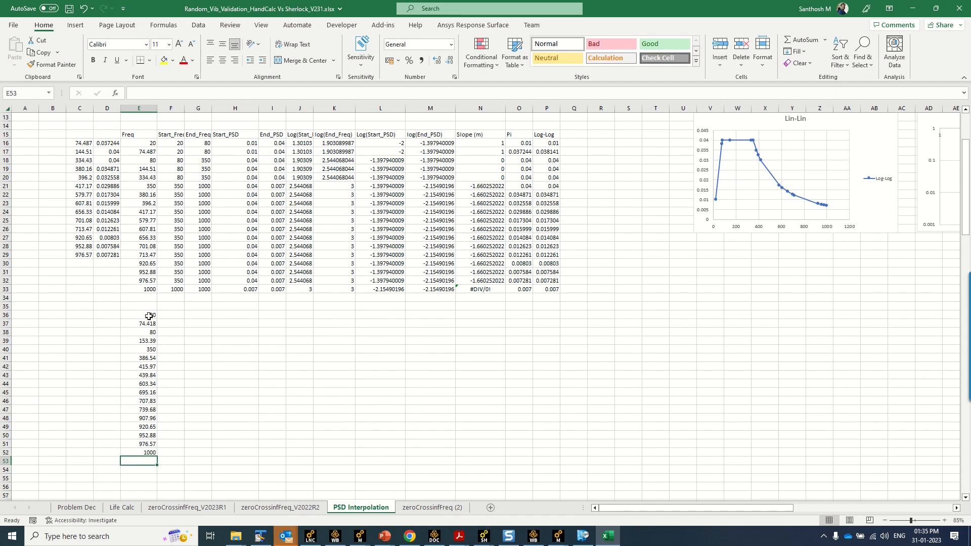
Copy the new frequency list in E36:E52 and clear the old frequency and PSD values in C15:D31
{"action": "left_click_drag", "start_coordinate": [149, 316], "coordinate": [148, 452]}
{"action": "key", "text": "ctrl+c"}
{"action": "left_click_drag", "start_coordinate": [79, 134], "coordinate": [109, 275]}
{"action": "key", "text": "Delete"}
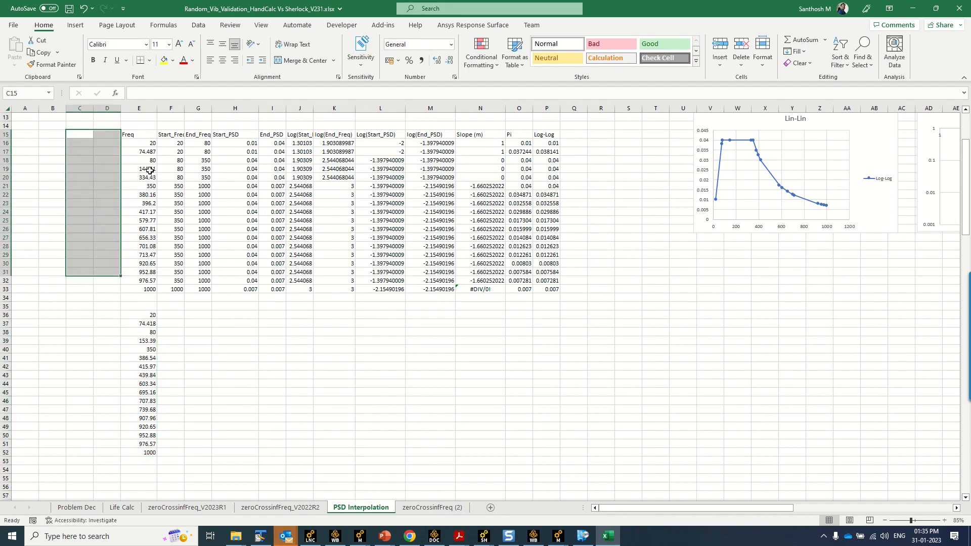
{"action": "left_click", "coordinate": [147, 144]}
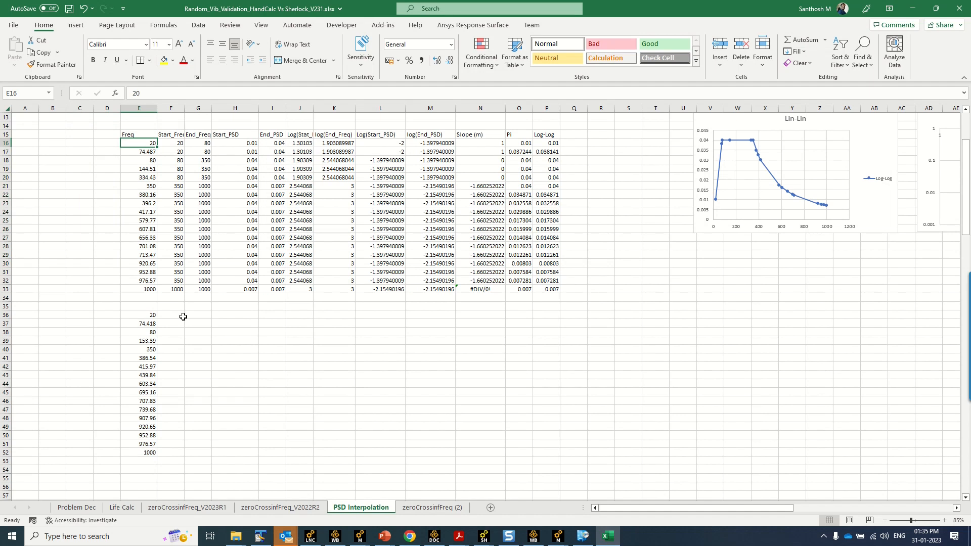
Copy the frequency list in E36:E52 over the Freq column of the interpolation table, starting at E16
{"action": "left_click_drag", "start_coordinate": [149, 316], "coordinate": [149, 453]}
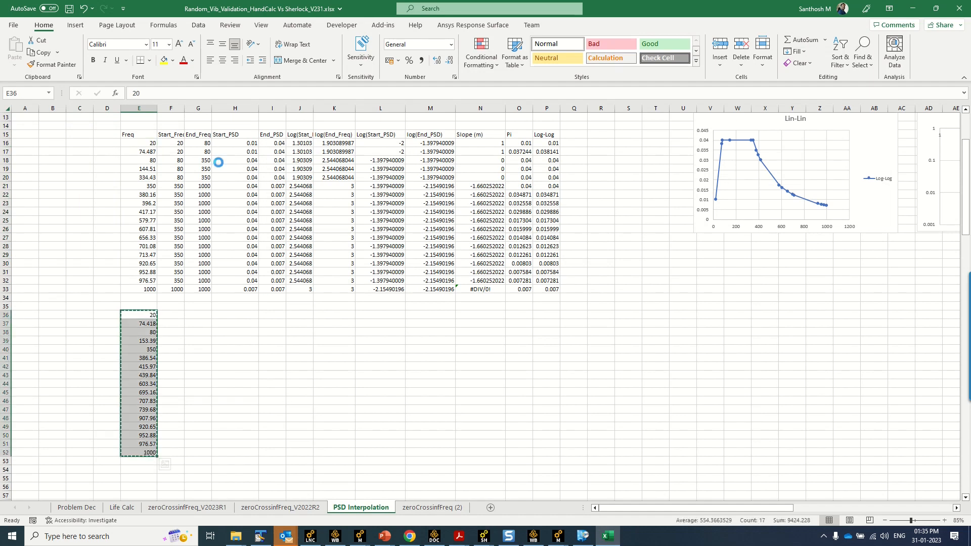
{"action": "key", "text": "ctrl+c"}
{"action": "left_click", "coordinate": [149, 144]}
{"action": "key", "text": "ctrl+v"}
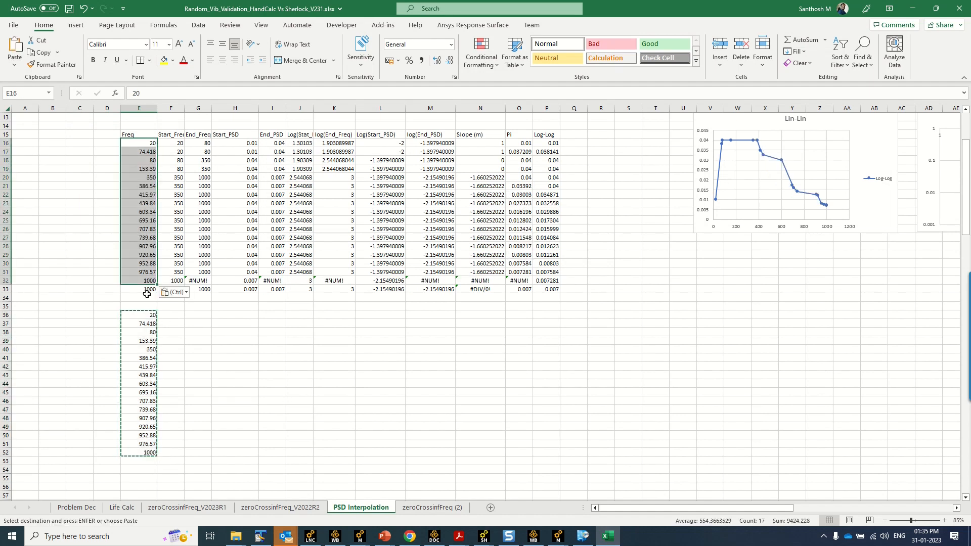
Clear the contents of leftover row 33 and the source frequency list below the table
{"action": "left_click", "coordinate": [4, 290]}
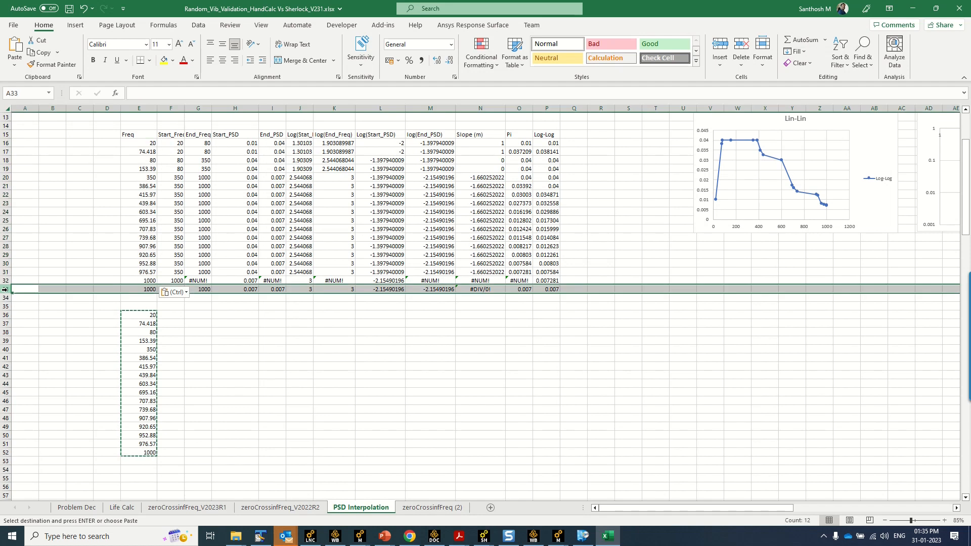
{"action": "key", "text": "Delete"}
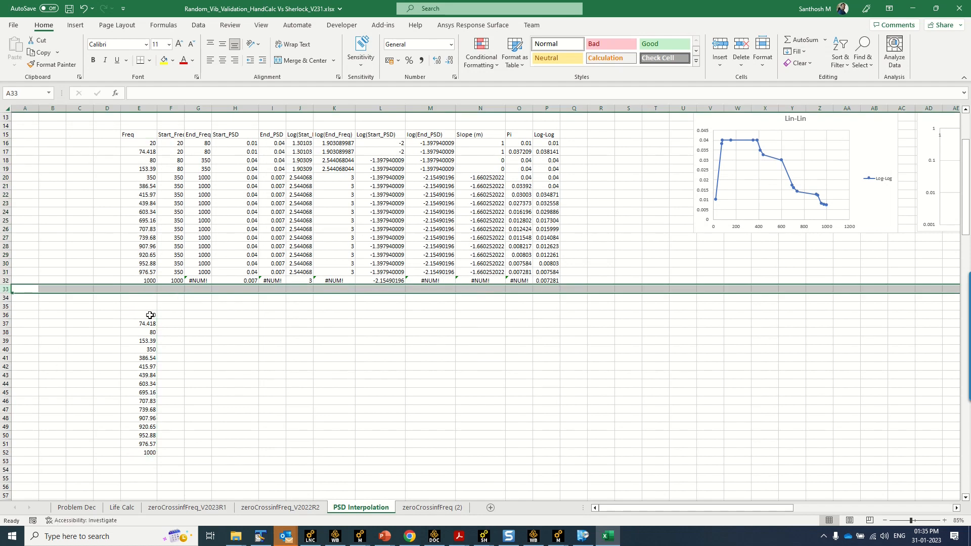
{"action": "left_click_drag", "start_coordinate": [150, 315], "coordinate": [158, 455]}
{"action": "key", "text": "Delete"}
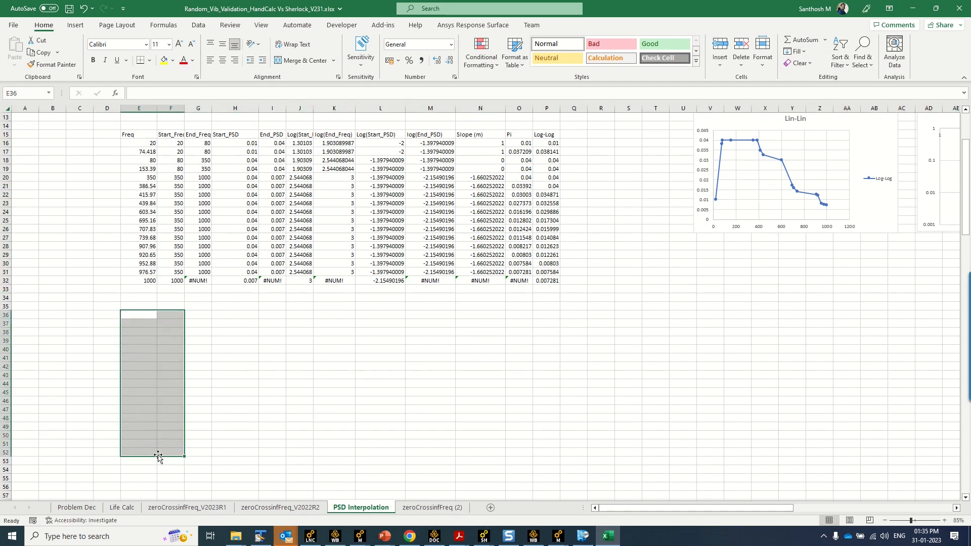
{"action": "scroll", "coordinate": [257, 360], "scroll_direction": "up", "scroll_amount": 3}
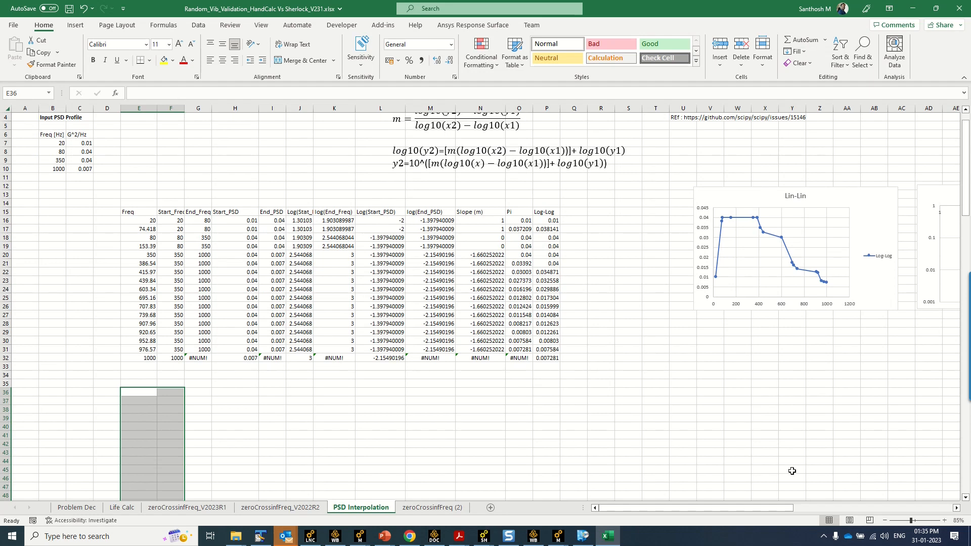
Widen the End_Freq column and move the equation text box closer to the Input PSD Profile table
{"action": "mouse_move", "coordinate": [772, 508]}
{"action": "left_mouse_down"}
{"action": "mouse_move", "coordinate": [841, 510]}
{"action": "mouse_move", "coordinate": [769, 509]}
{"action": "left_mouse_up"}
{"action": "left_click", "coordinate": [152, 221]}
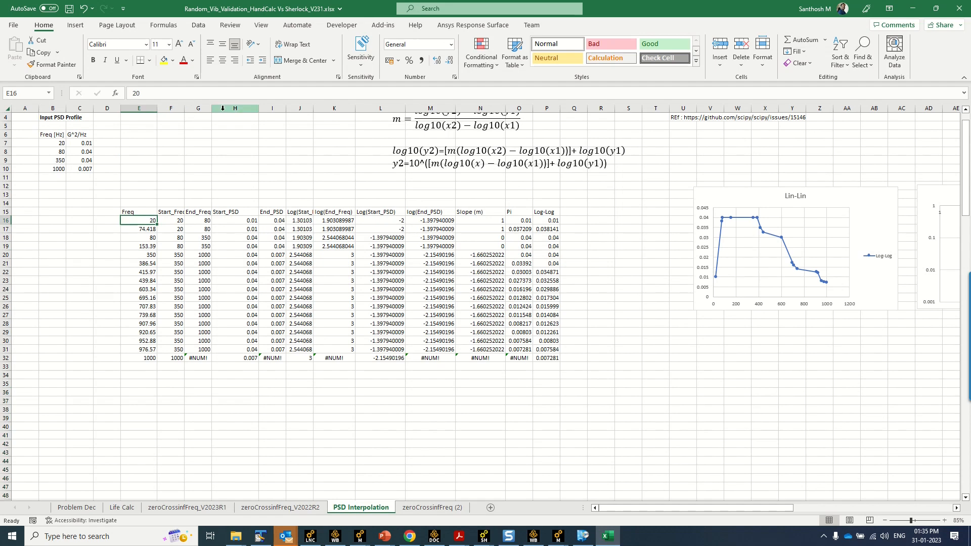
{"action": "left_click_drag", "start_coordinate": [211, 109], "coordinate": [226, 108]}
{"action": "scroll", "coordinate": [216, 206], "scroll_direction": "up", "scroll_amount": 1}
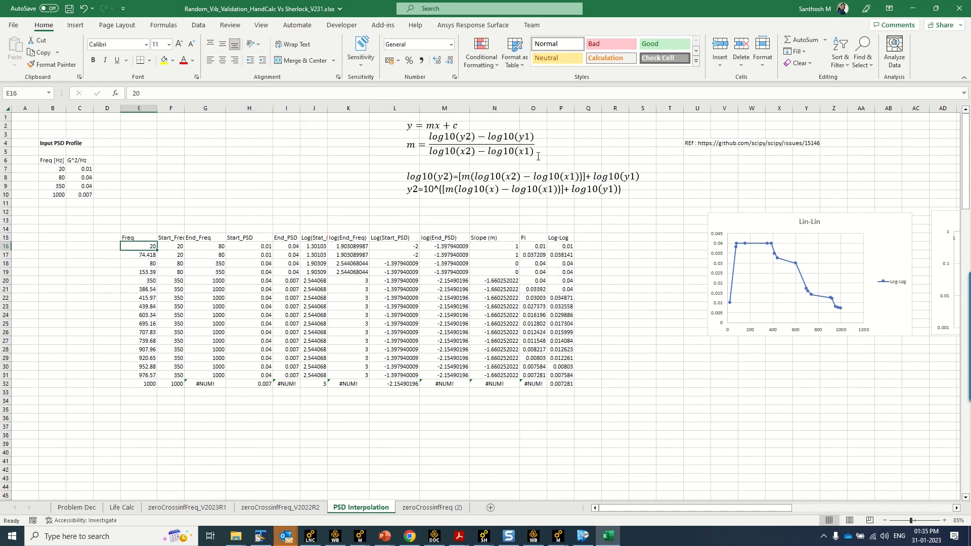
{"action": "left_click", "coordinate": [478, 152]}
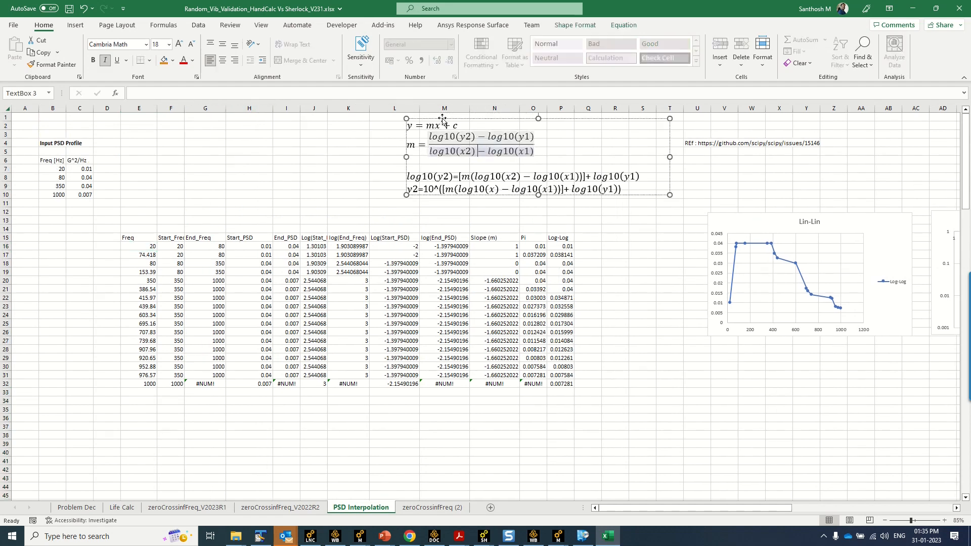
{"action": "left_click_drag", "start_coordinate": [443, 119], "coordinate": [352, 124]}
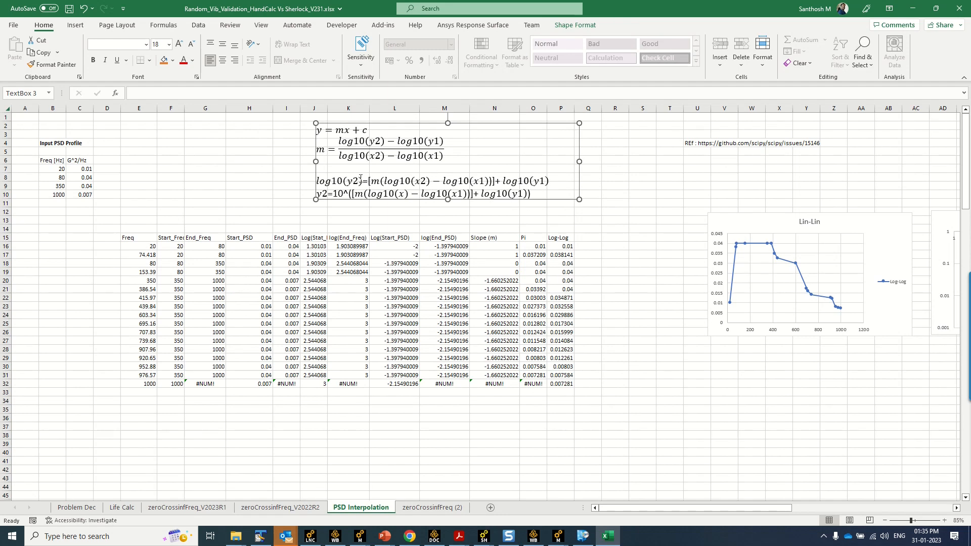
{"action": "left_click", "coordinate": [250, 330]}
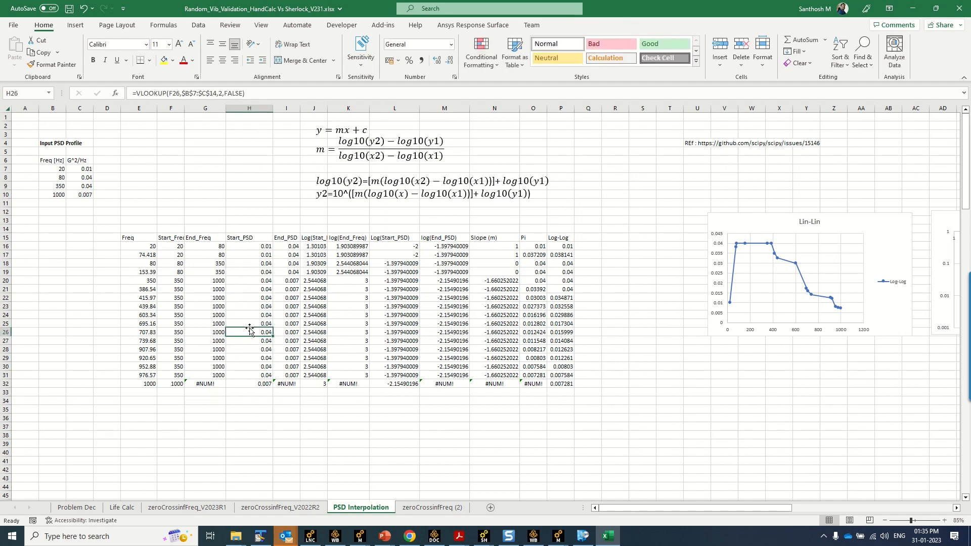
Set the End_Freq value in G32 to 1000 and clear the slope formula in N32
{"action": "left_click", "coordinate": [221, 386]}
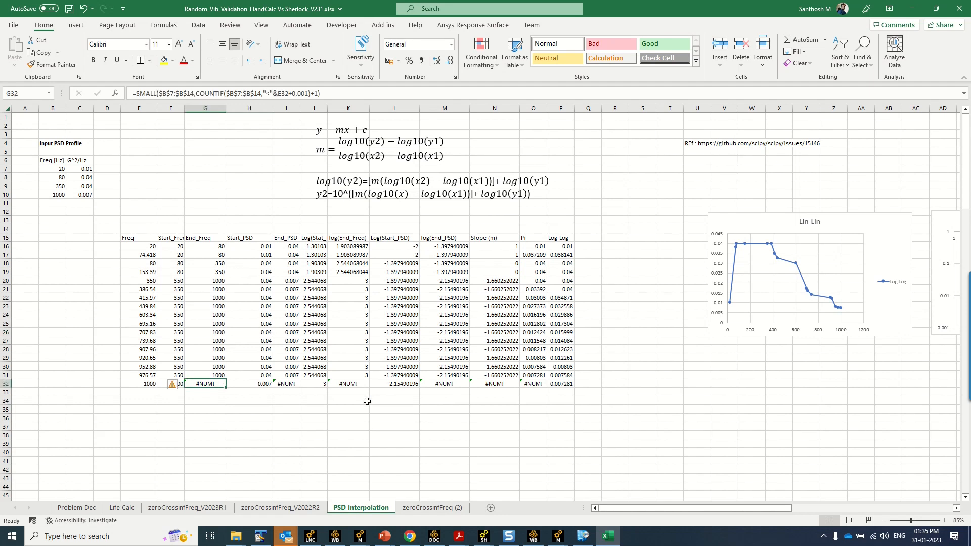
{"action": "type", "text": "1000"}
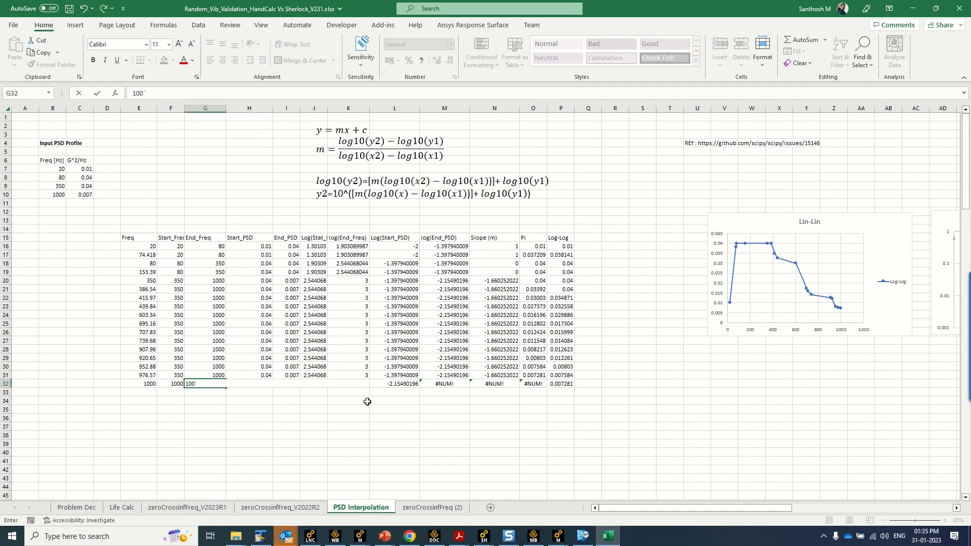
{"action": "key", "text": "Return"}
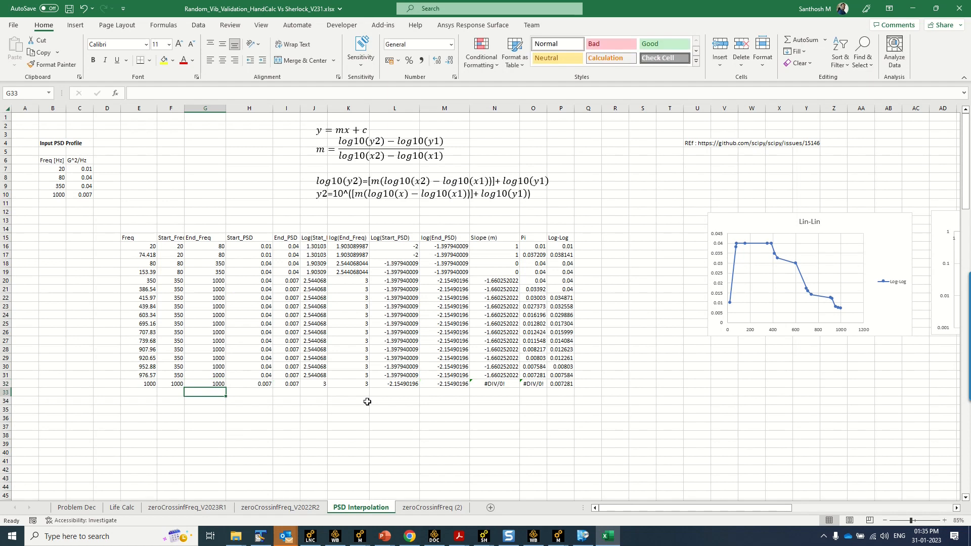
{"action": "left_click", "coordinate": [506, 386]}
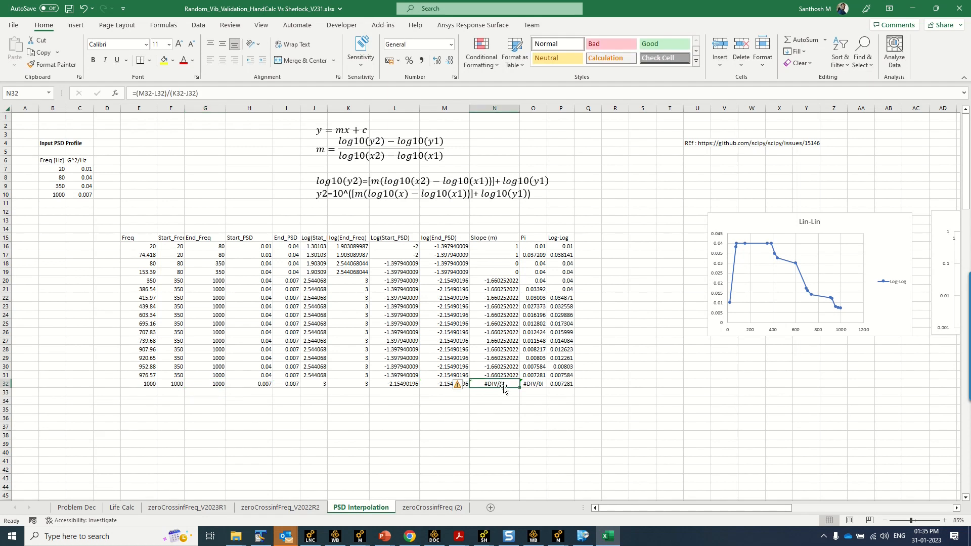
{"action": "key", "text": "Delete"}
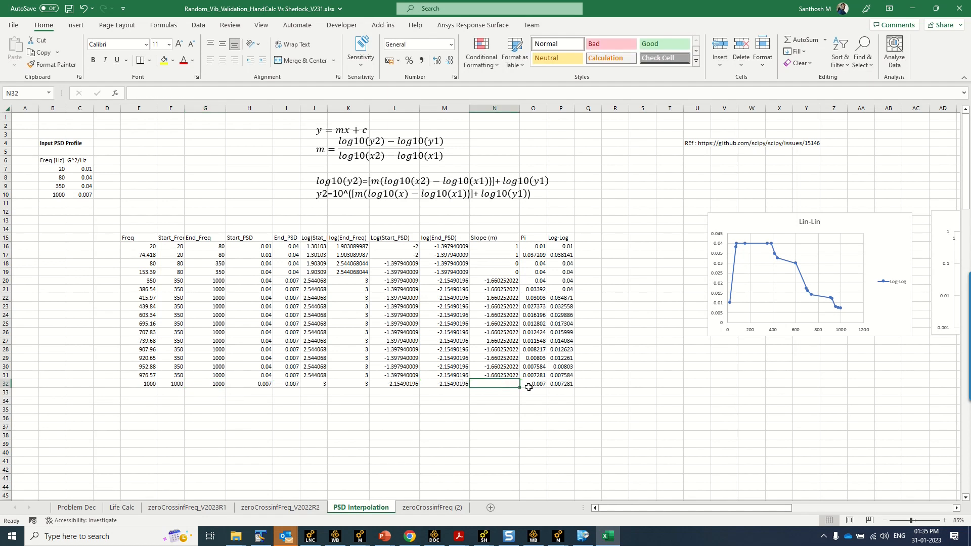
{"action": "left_click", "coordinate": [562, 385]}
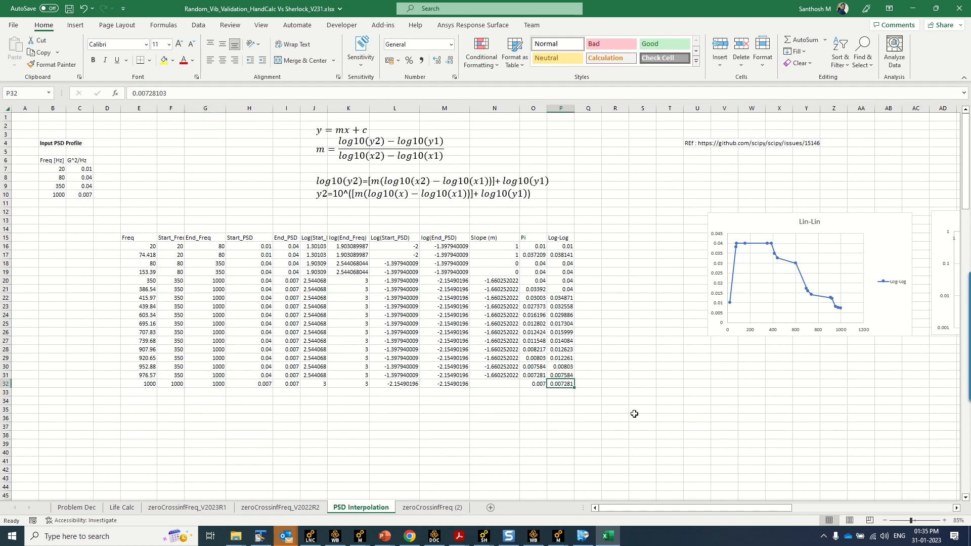
Shorten the Lin-Lin chart's source ranges to E16:E32 for X values and P16:P32 for Y values
{"action": "left_click", "coordinate": [795, 264]}
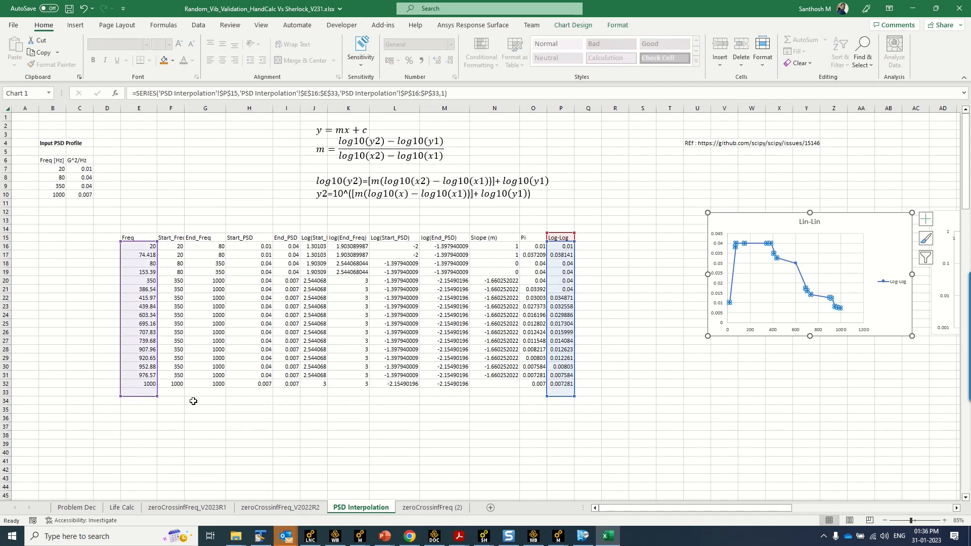
{"action": "left_click_drag", "start_coordinate": [157, 396], "coordinate": [157, 388]}
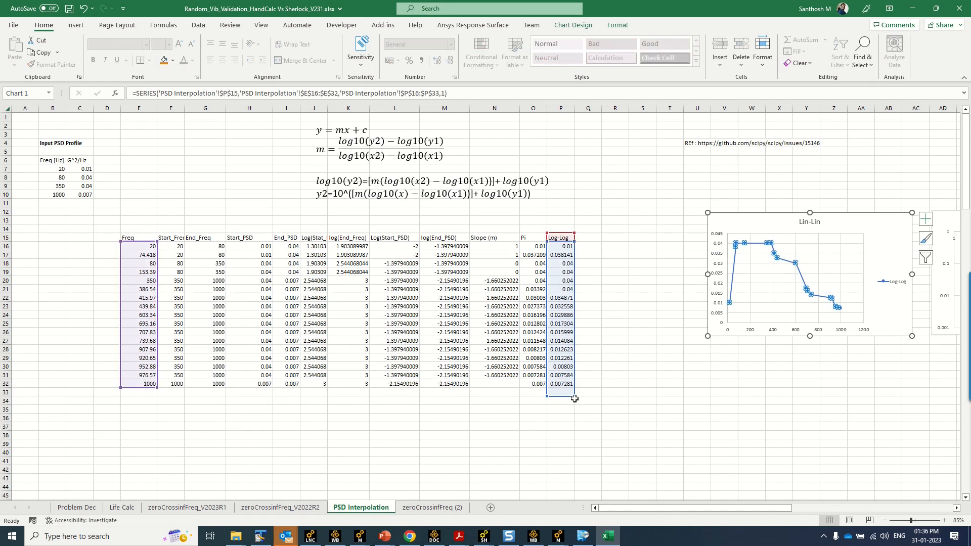
{"action": "left_click_drag", "start_coordinate": [574, 399], "coordinate": [573, 387]}
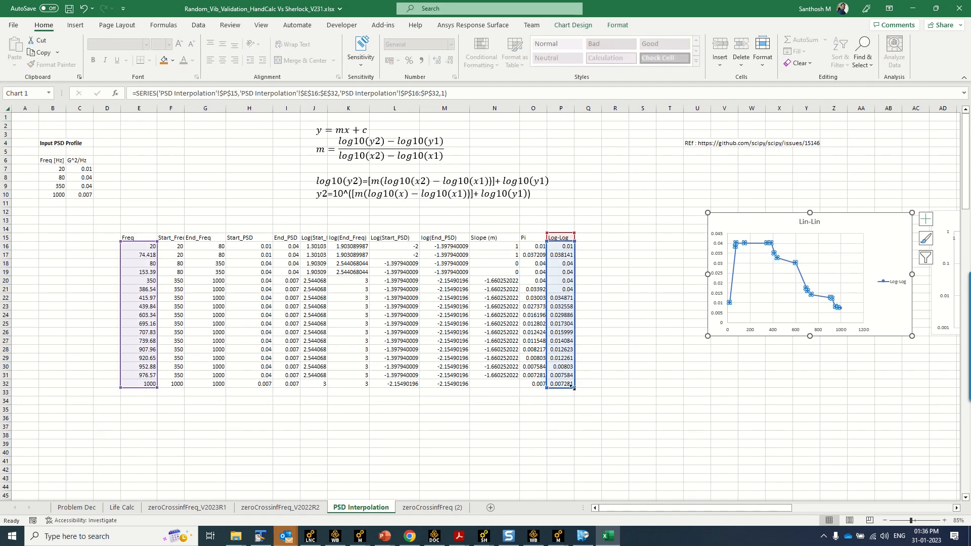
{"action": "left_click", "coordinate": [326, 427]}
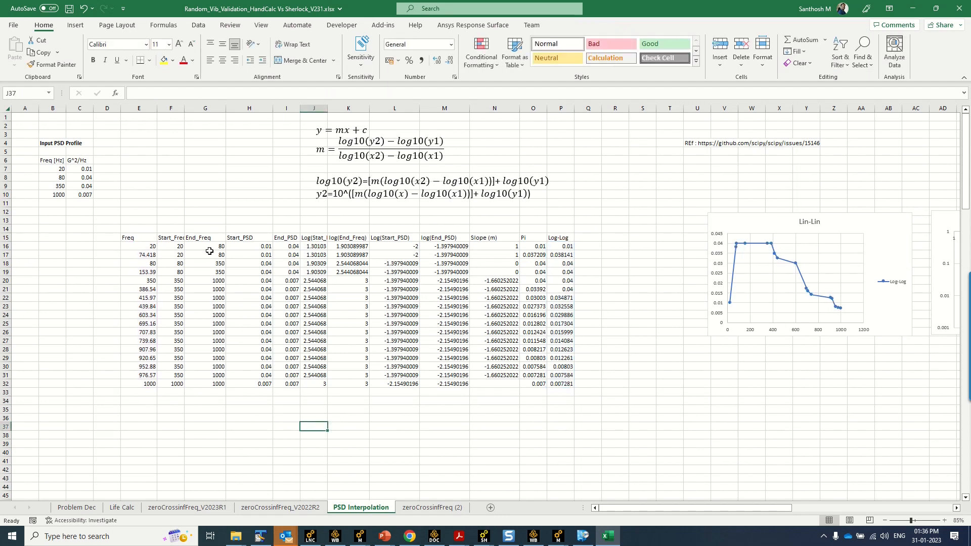
{"action": "left_click", "coordinate": [788, 263]}
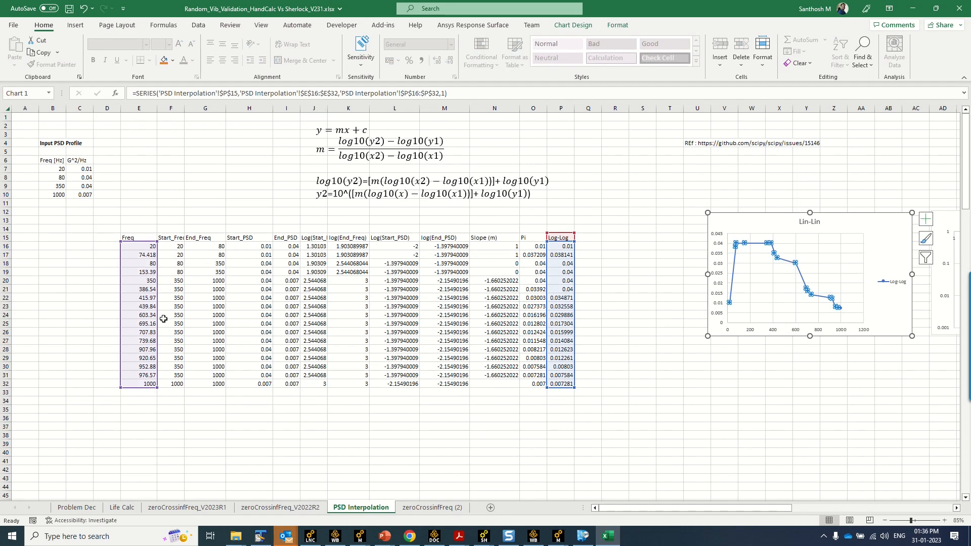
{"action": "left_click_drag", "start_coordinate": [151, 282], "coordinate": [244, 281]}
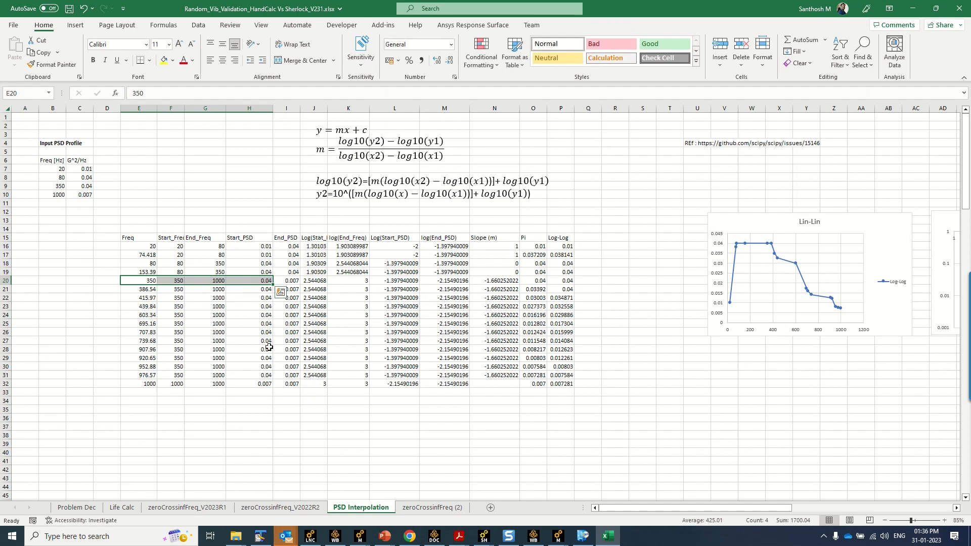
{"action": "mouse_move", "coordinate": [436, 1]}
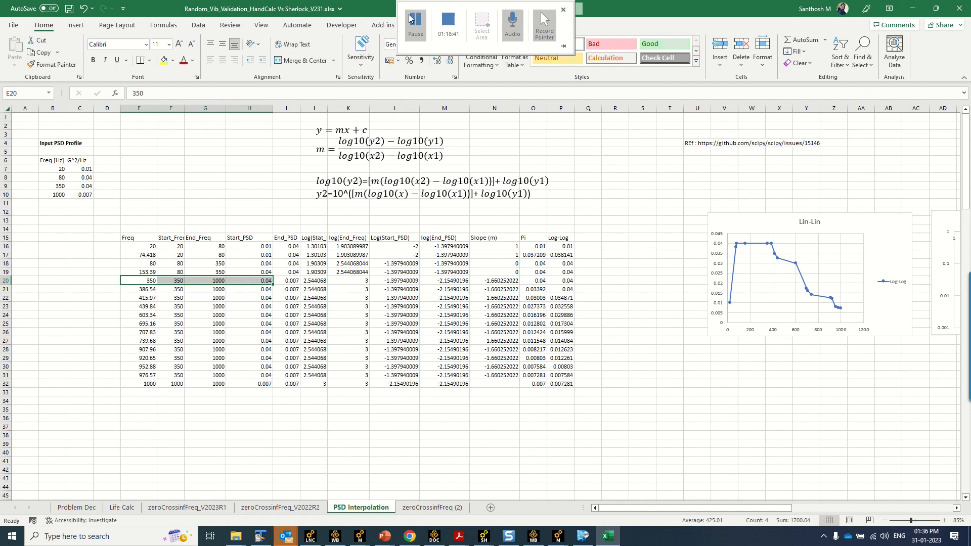
{"action": "left_click", "coordinate": [411, 19]}
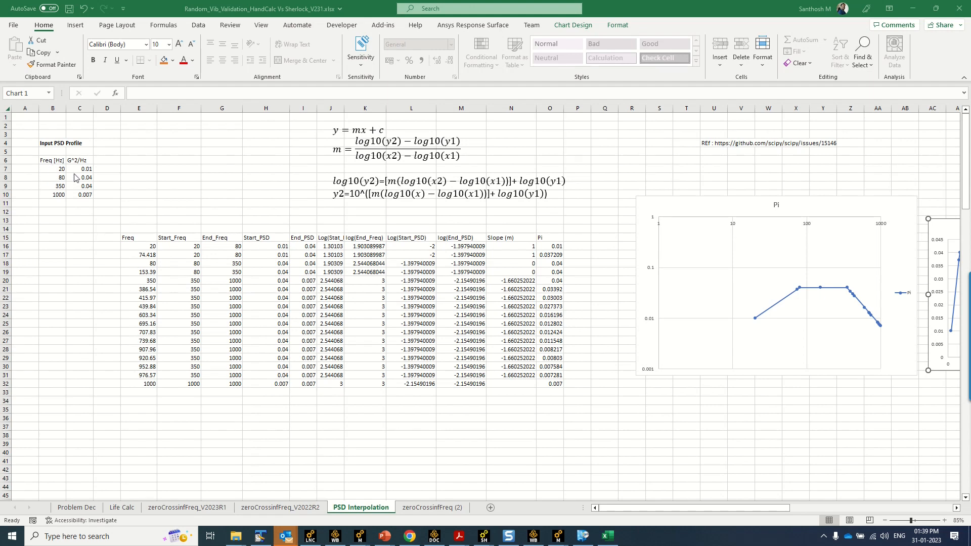
Move the Pi chart closer to the interpolation table, beside the Pi column
{"action": "left_click", "coordinate": [374, 161]}
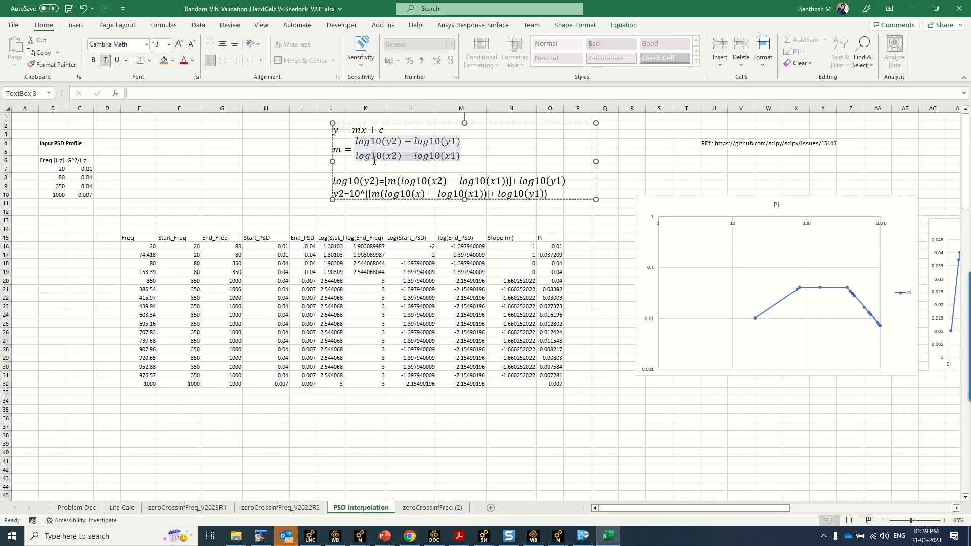
{"action": "left_click", "coordinate": [581, 226]}
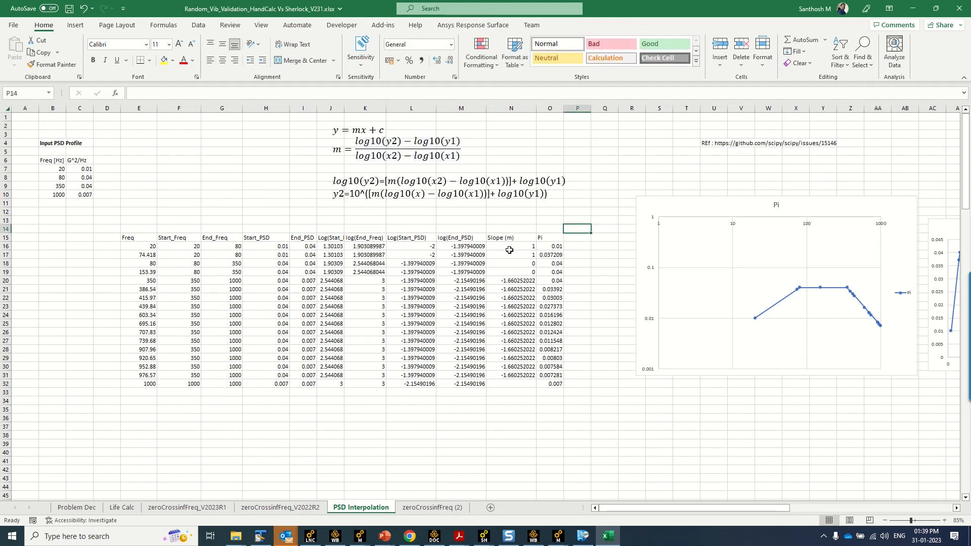
{"action": "left_click_drag", "start_coordinate": [678, 211], "coordinate": [628, 221]}
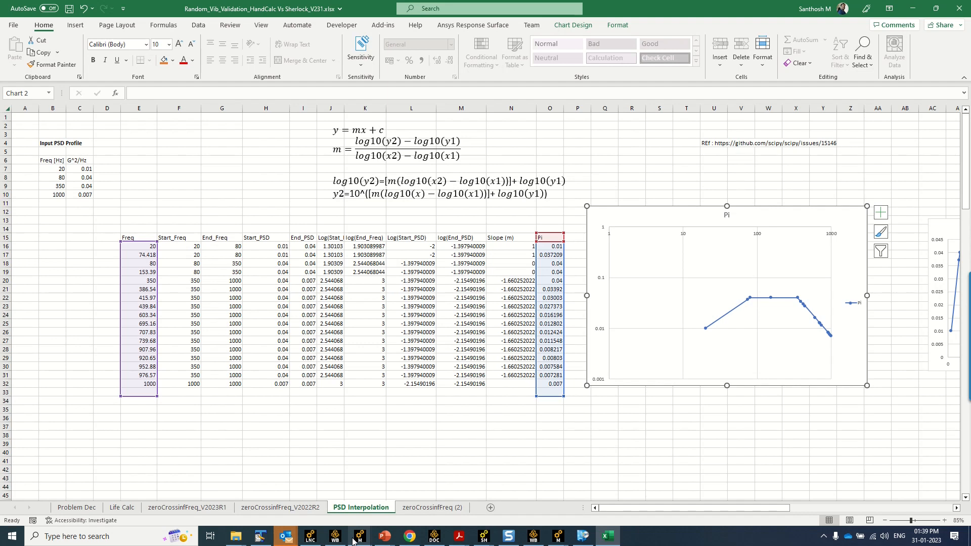
On the zeroCrossinfFreq_V2023R1 sheet, move the picture of the zero-crossing equations next to the mode calculation table
{"action": "left_click", "coordinate": [213, 507]}
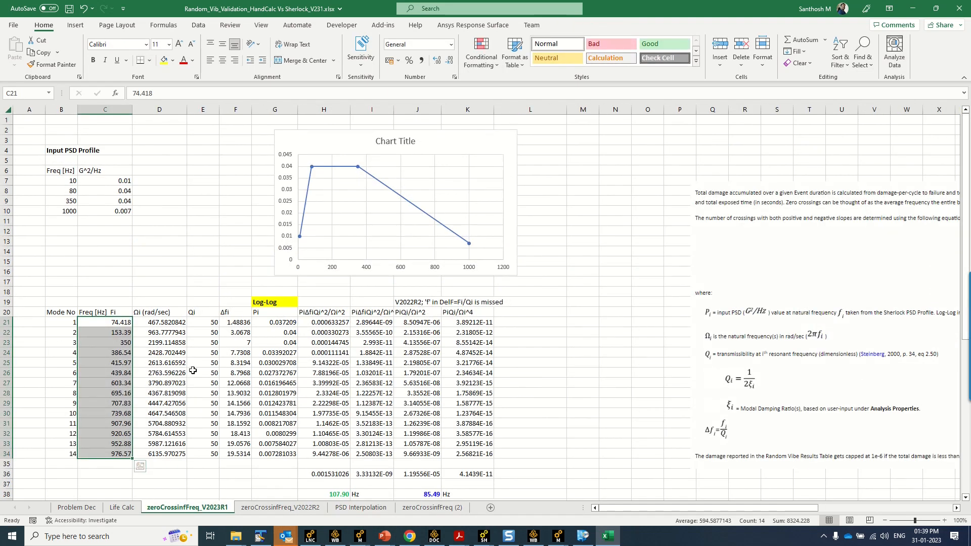
{"action": "left_click", "coordinate": [126, 322]}
{"action": "left_click_drag", "start_coordinate": [126, 323], "coordinate": [485, 458]}
{"action": "left_click", "coordinate": [728, 286]}
{"action": "left_click_drag", "start_coordinate": [727, 287], "coordinate": [571, 285]}
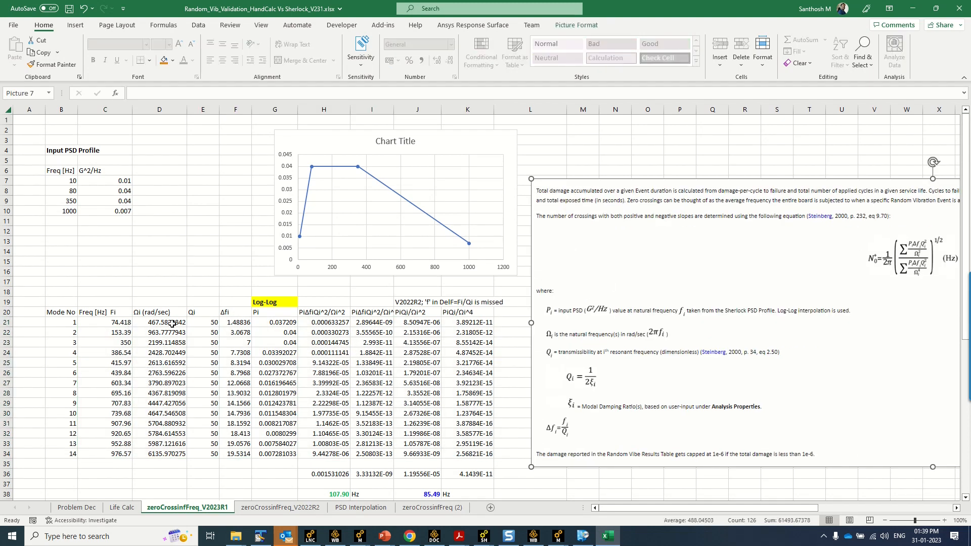
Examine the Pi lookup formula in G21 and the PSD Interpolation sheet it refers to
{"action": "left_click", "coordinate": [281, 323]}
{"action": "double_click", "coordinate": [282, 322]}
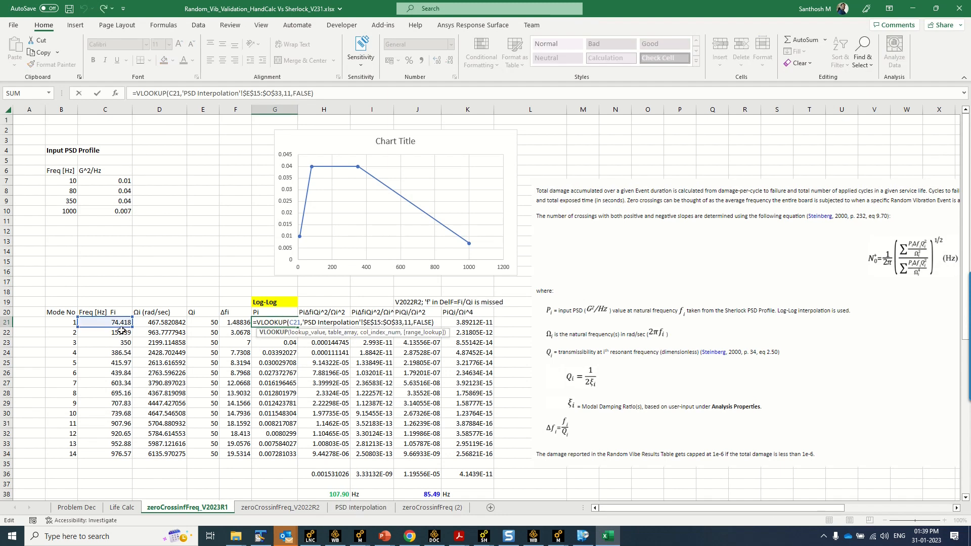
{"action": "key", "text": "Return"}
{"action": "key", "text": "ctrl+Page_Down"}
{"action": "key", "text": "ctrl+Page_Down"}
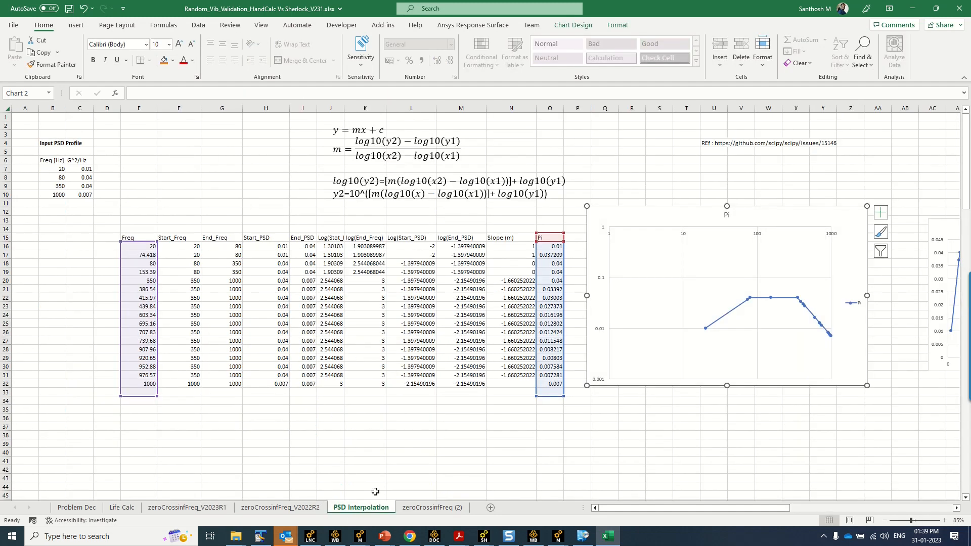
Return to the zeroCrossinfFreq_V2023R1 sheet and review the Pi formula in G21 and the mode frequencies in C21:C34
{"action": "left_click", "coordinate": [188, 508]}
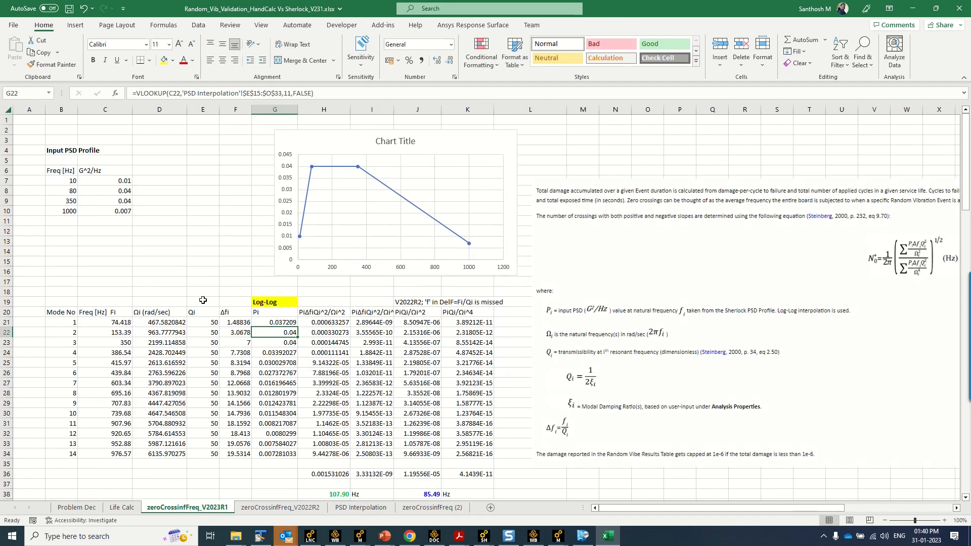
{"action": "left_click", "coordinate": [280, 323]}
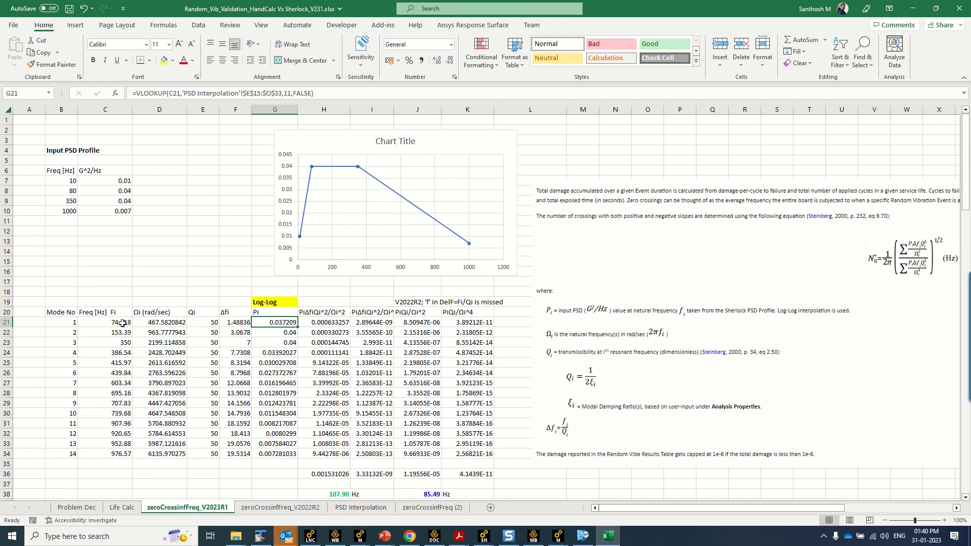
{"action": "left_click_drag", "start_coordinate": [121, 323], "coordinate": [115, 454]}
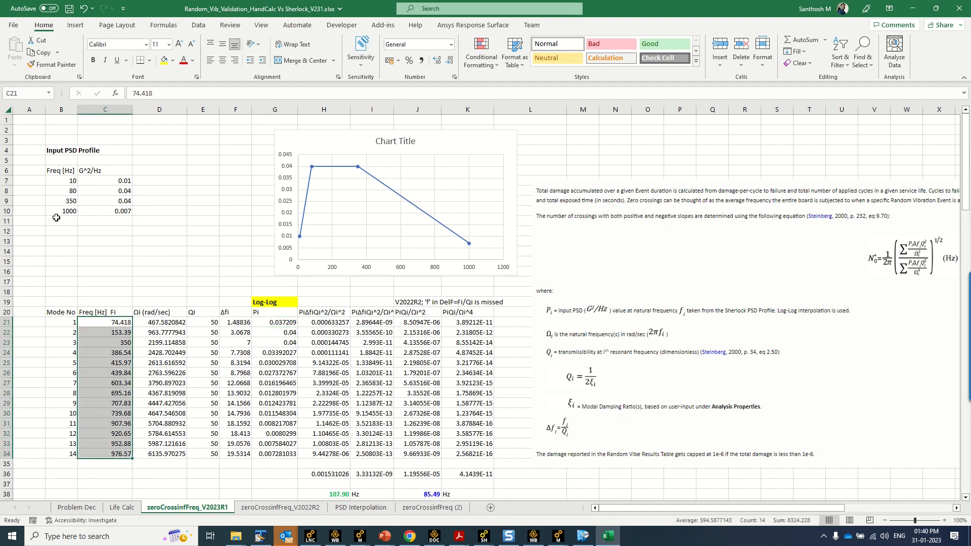
Examine the angular frequency formula in D21 and the transmissibility formula in E21
{"action": "double_click", "coordinate": [171, 322]}
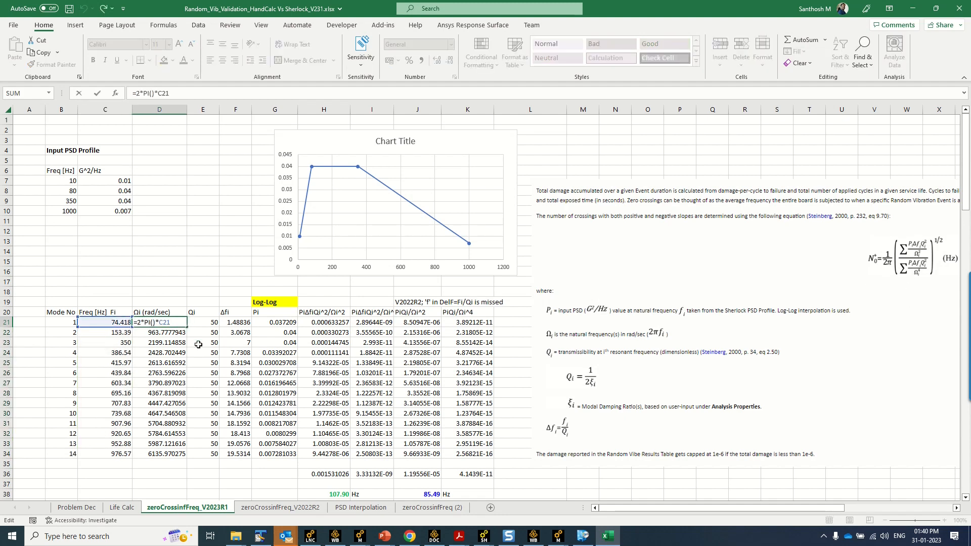
{"action": "key", "text": "Escape"}
{"action": "double_click", "coordinate": [215, 322]}
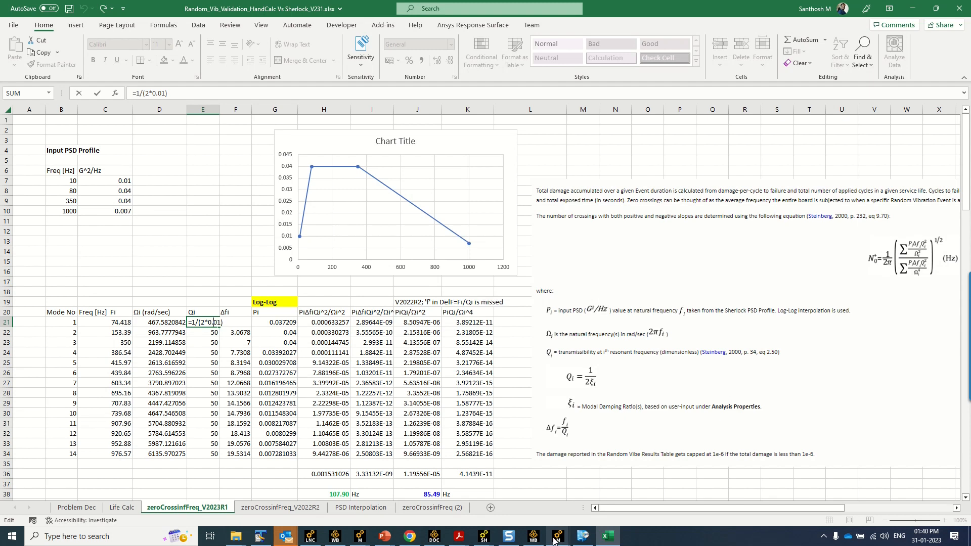
{"action": "key", "text": "Return"}
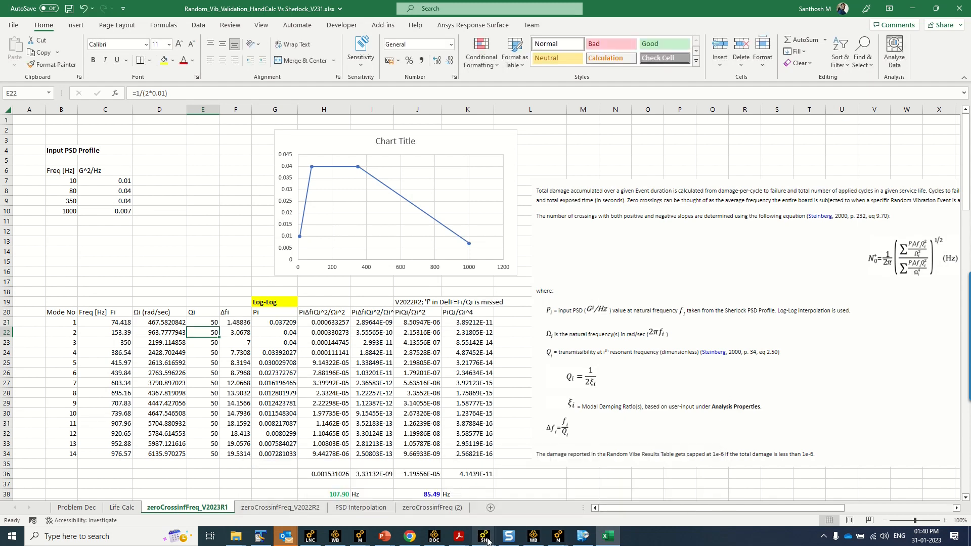
Switch to Sherlock, open the Random Vibe analysis properties and set the data source to Generated
{"action": "mouse_move", "coordinate": [487, 540]}
{"action": "left_click", "coordinate": [392, 485]}
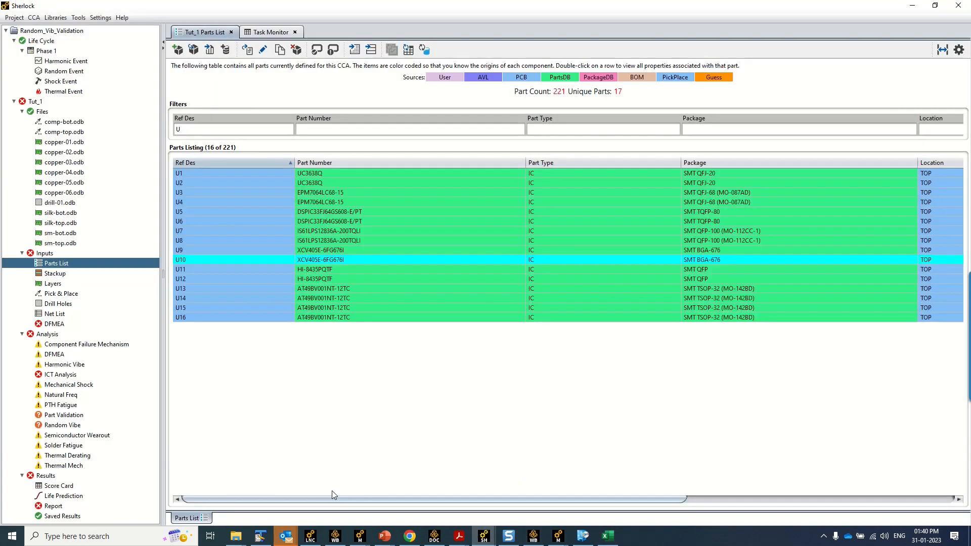
{"action": "right_click", "coordinate": [66, 426]}
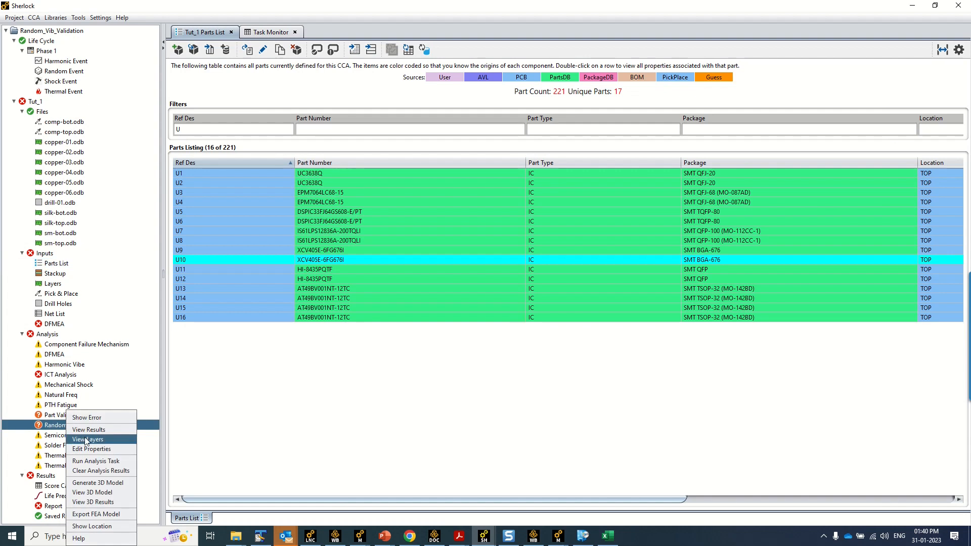
{"action": "left_click", "coordinate": [96, 452]}
{"action": "left_click", "coordinate": [523, 142]}
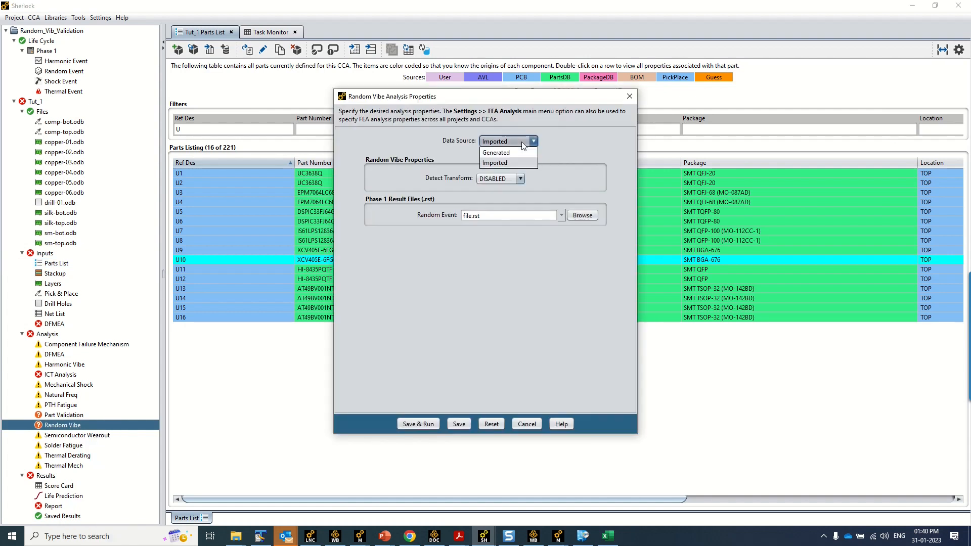
{"action": "left_click", "coordinate": [510, 153]}
{"action": "left_click", "coordinate": [486, 177]}
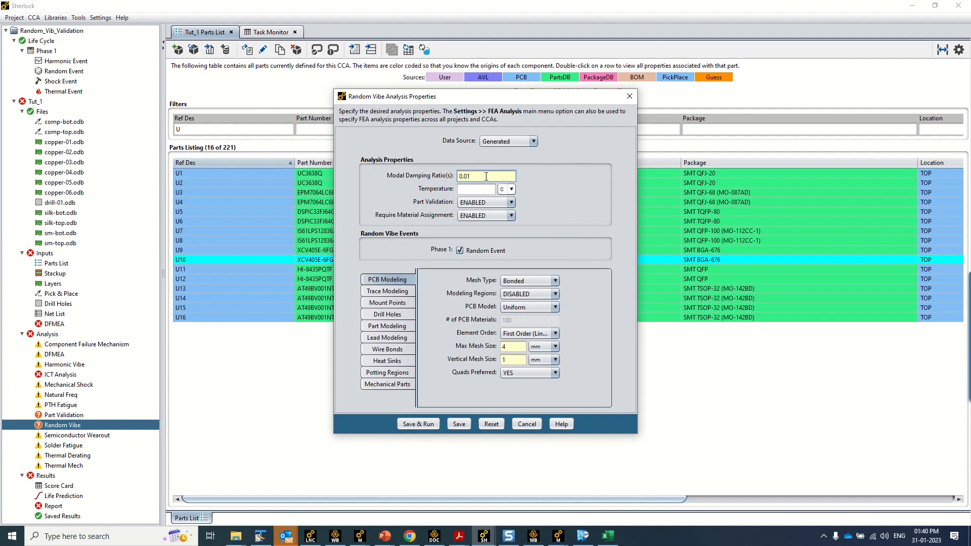
Enter 0.05,0.03,0.025 as modal damping ratios and compare with the damping ratio term in the Excel equation picture
{"action": "left_click_drag", "start_coordinate": [486, 177], "coordinate": [421, 172]}
{"action": "type", "text": "0.03,0.025,"}
{"action": "left_click", "coordinate": [608, 538]}
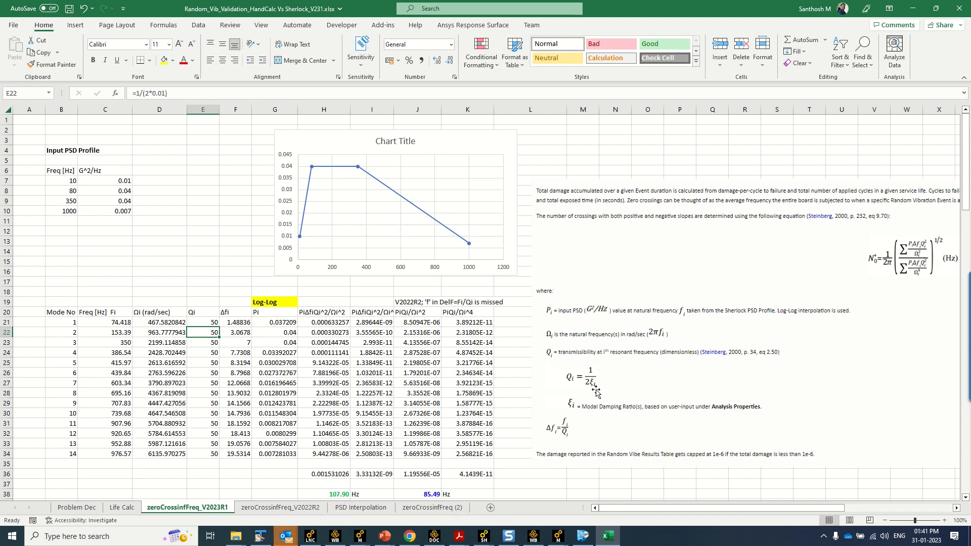
{"action": "left_click", "coordinate": [913, 8]}
Set the modal damping ratio to 0.01 and save the Random Vibe properties
{"action": "left_click", "coordinate": [504, 176]}
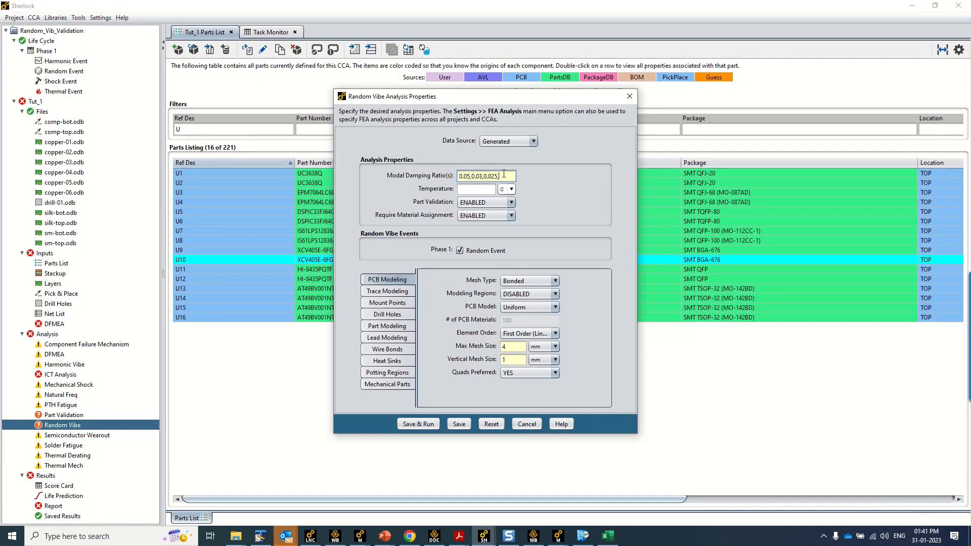
{"action": "key", "text": "ctrl+a"}
{"action": "type", "text": "0.01"}
{"action": "left_click", "coordinate": [459, 426]}
Reopen the Random Vibe properties, view the options for the Imported data source, and cancel the dialog
{"action": "right_click", "coordinate": [76, 430]}
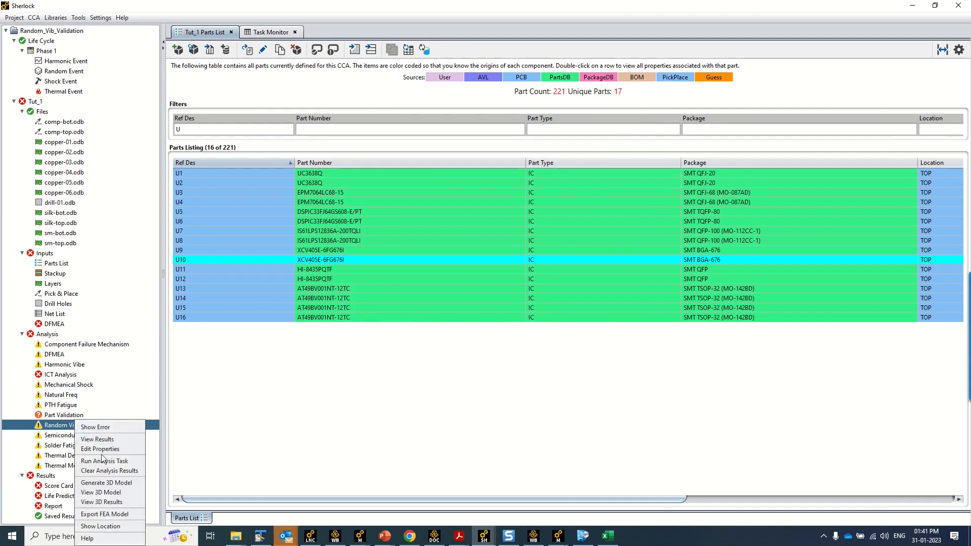
{"action": "left_click", "coordinate": [103, 456]}
{"action": "left_click", "coordinate": [520, 141]}
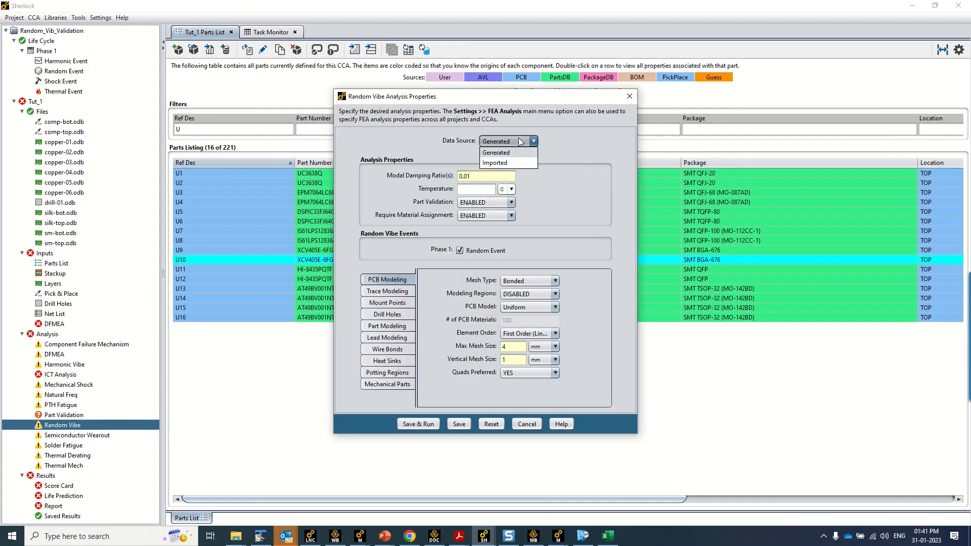
{"action": "left_click", "coordinate": [513, 163]}
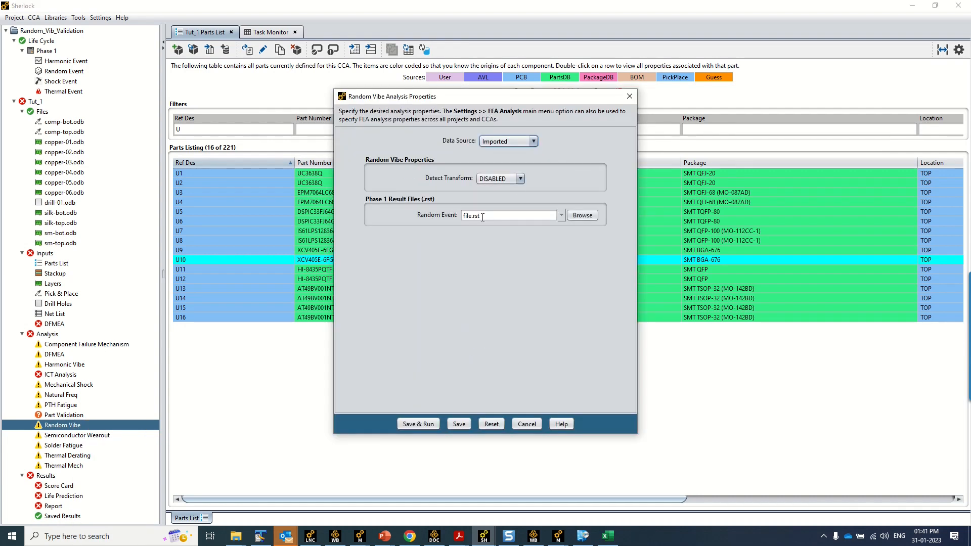
{"action": "left_click", "coordinate": [526, 423]}
Switch back to the Excel workbook and examine the Qi formulas in E21 and E26
{"action": "mouse_move", "coordinate": [607, 536]}
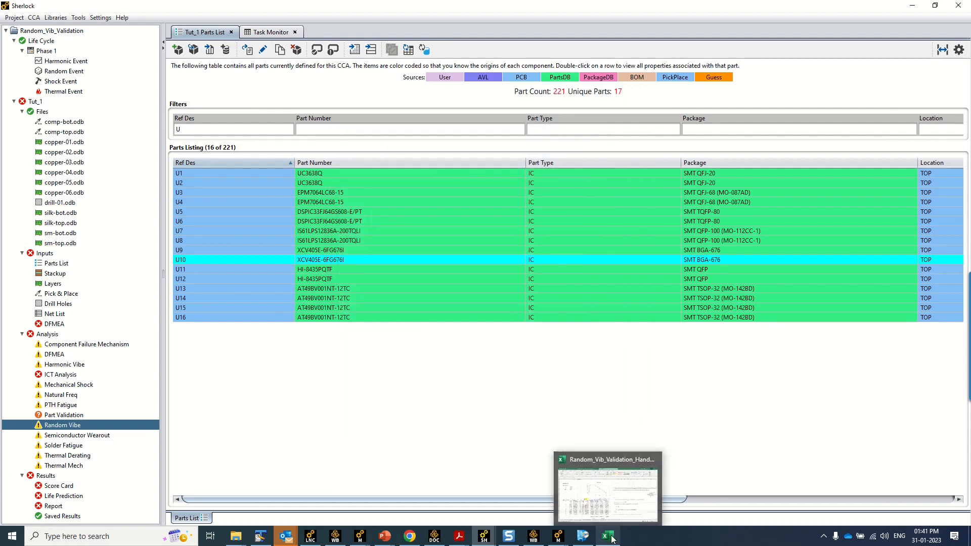
{"action": "left_click", "coordinate": [617, 483]}
{"action": "left_click", "coordinate": [207, 324]}
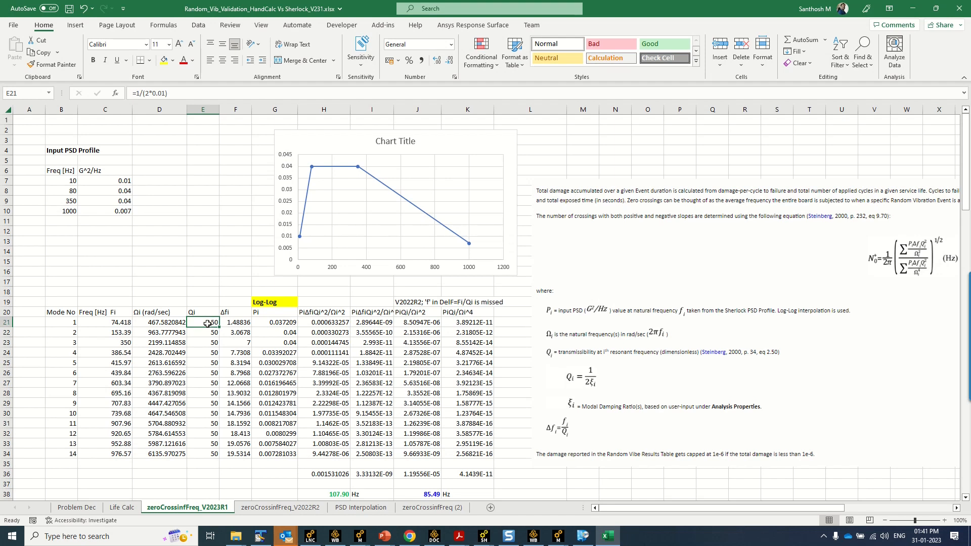
{"action": "double_click", "coordinate": [208, 323]}
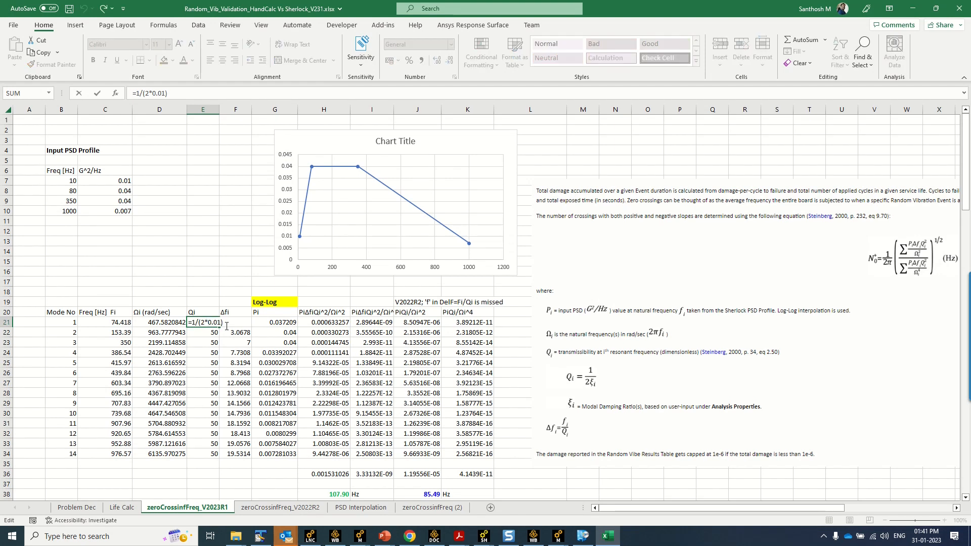
{"action": "left_click", "coordinate": [215, 331]}
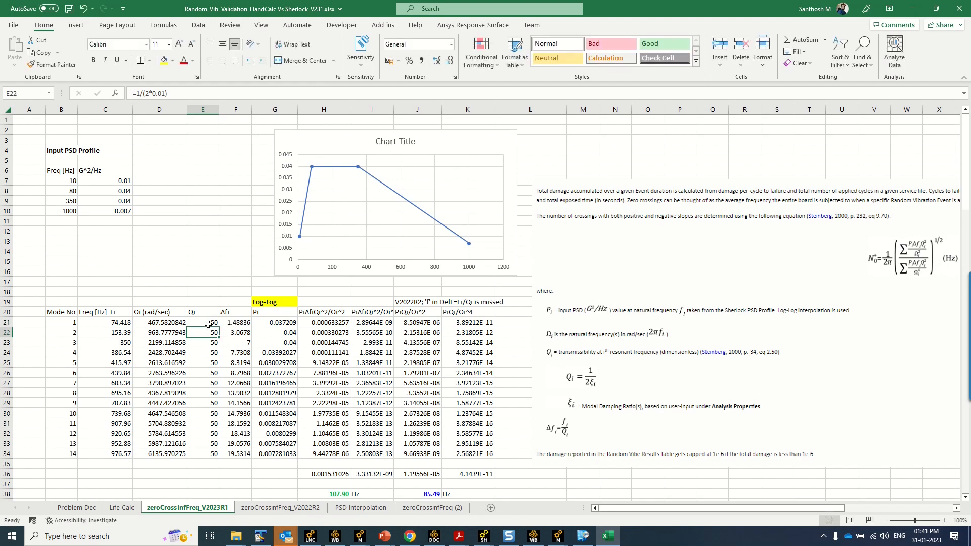
{"action": "double_click", "coordinate": [213, 373]}
{"action": "key", "text": "Return"}
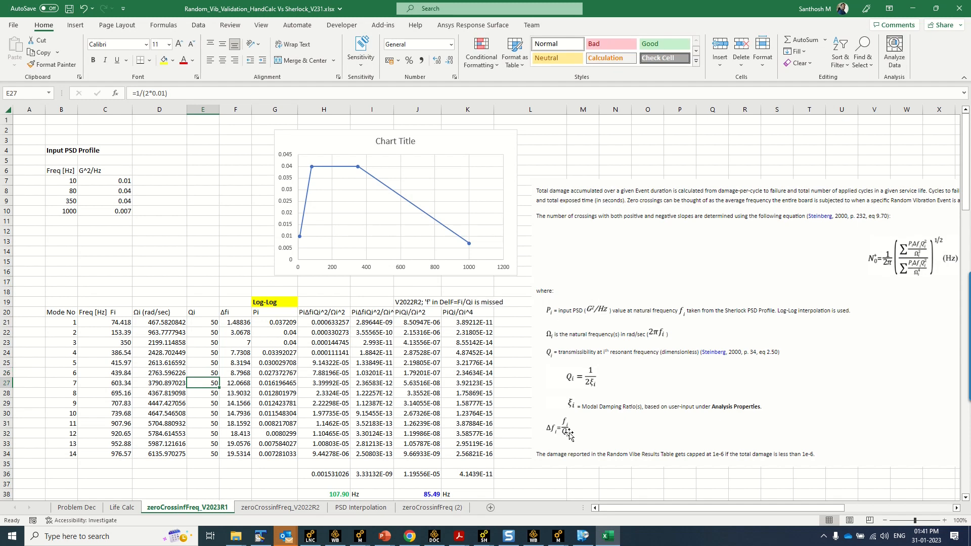
Examine the Δfi formula in F21, the Pi lookup in G21 and the numerator term formula in H21
{"action": "double_click", "coordinate": [238, 322]}
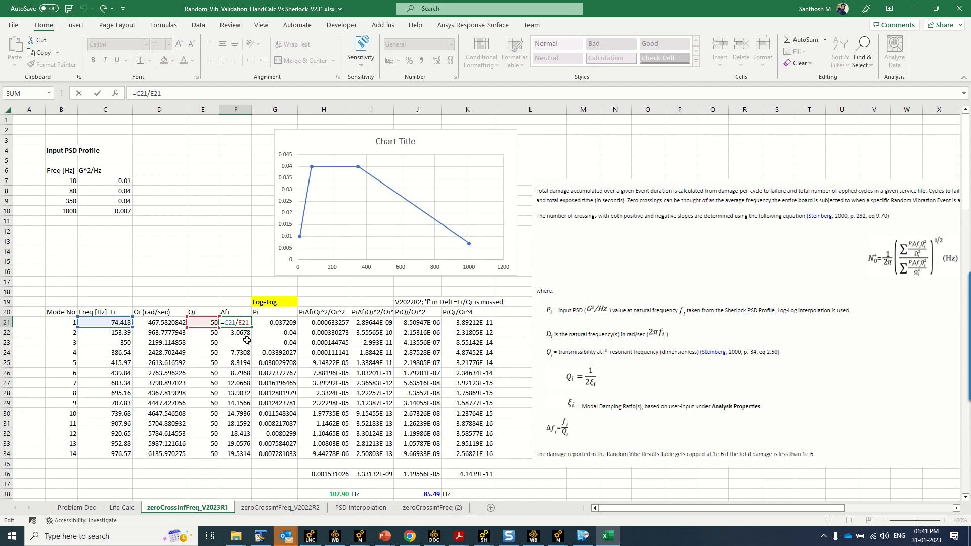
{"action": "key", "text": "Return"}
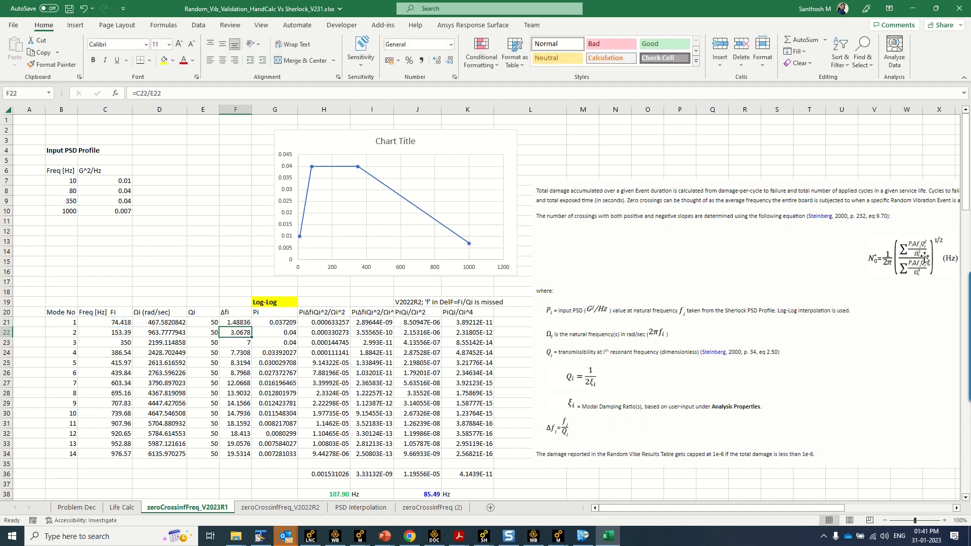
{"action": "double_click", "coordinate": [287, 323]}
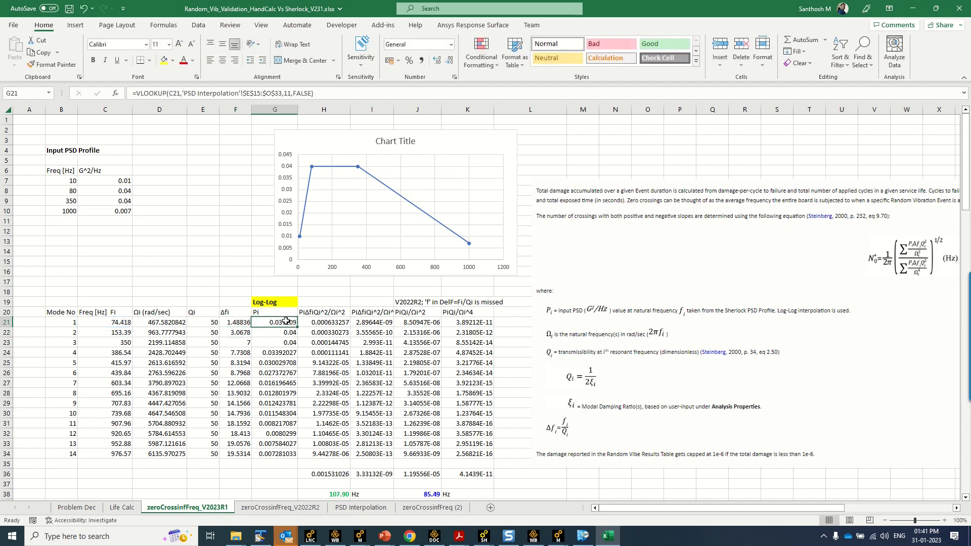
{"action": "key", "text": "Return"}
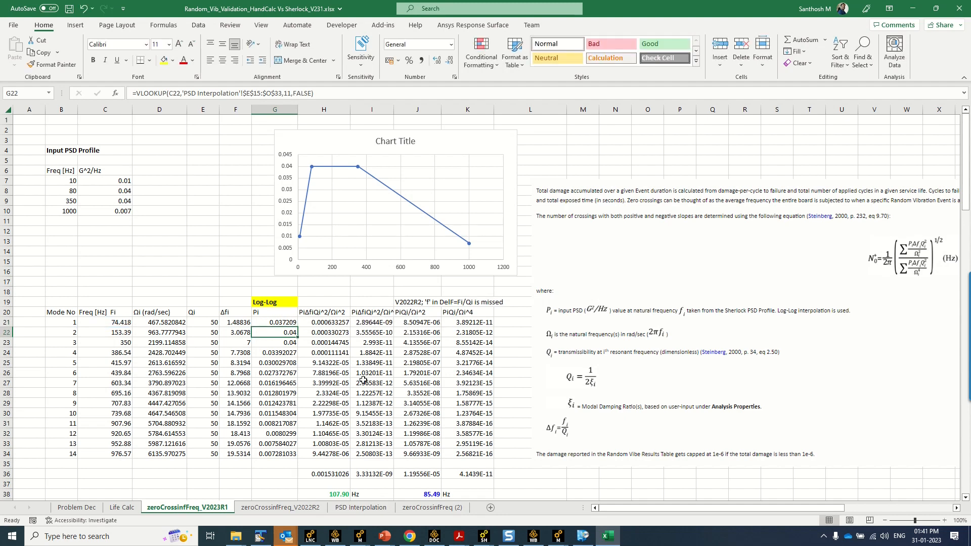
{"action": "double_click", "coordinate": [335, 323]}
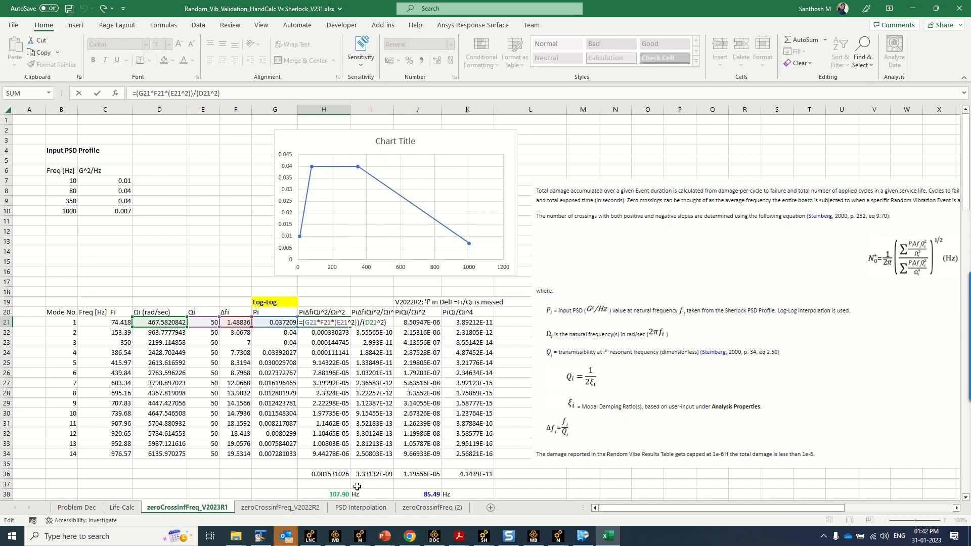
{"action": "key", "text": "Return"}
Examine the column sums in H36 and I36 and the zero-crossing frequency formula in H38
{"action": "scroll", "coordinate": [337, 445], "scroll_direction": "down", "scroll_amount": 2}
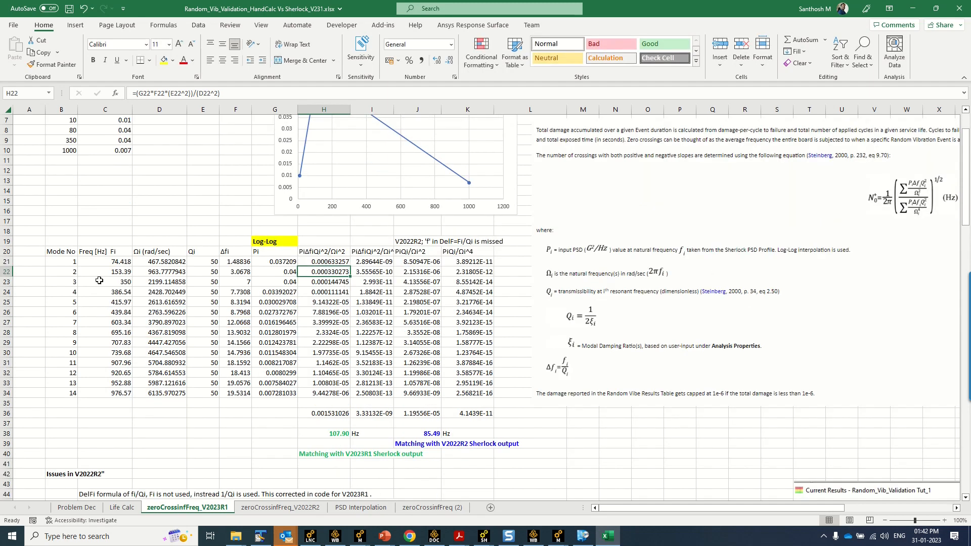
{"action": "double_click", "coordinate": [332, 413]}
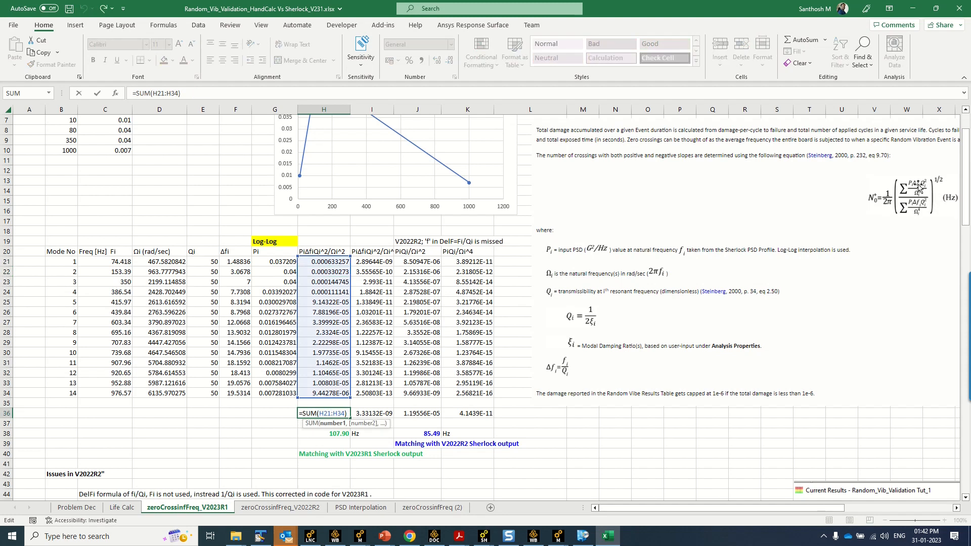
{"action": "key", "text": "Return"}
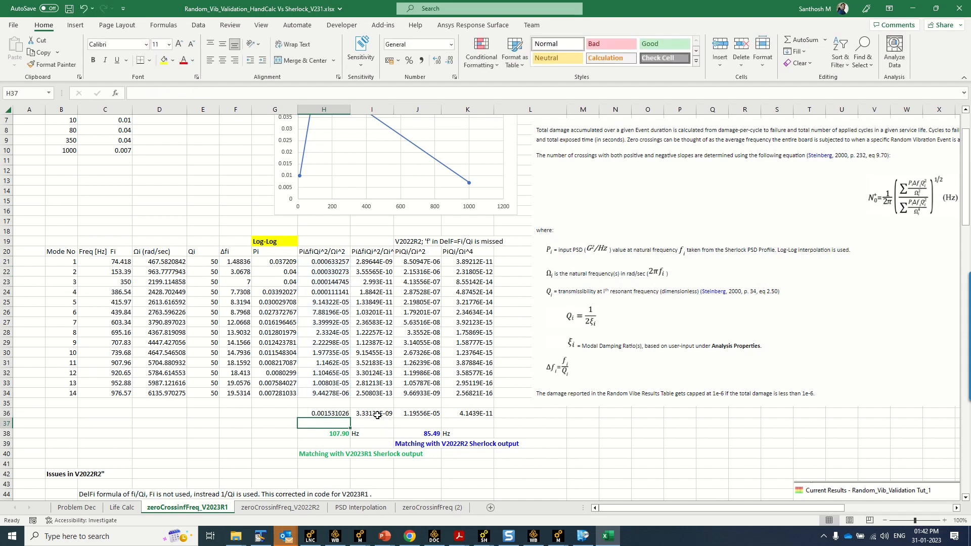
{"action": "double_click", "coordinate": [377, 415]}
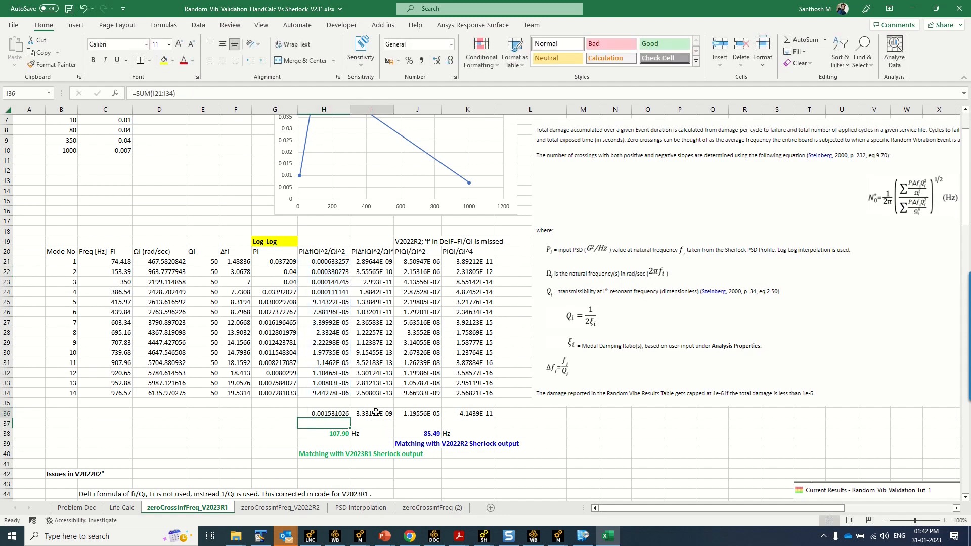
{"action": "key", "text": "Return"}
{"action": "left_click", "coordinate": [337, 433]}
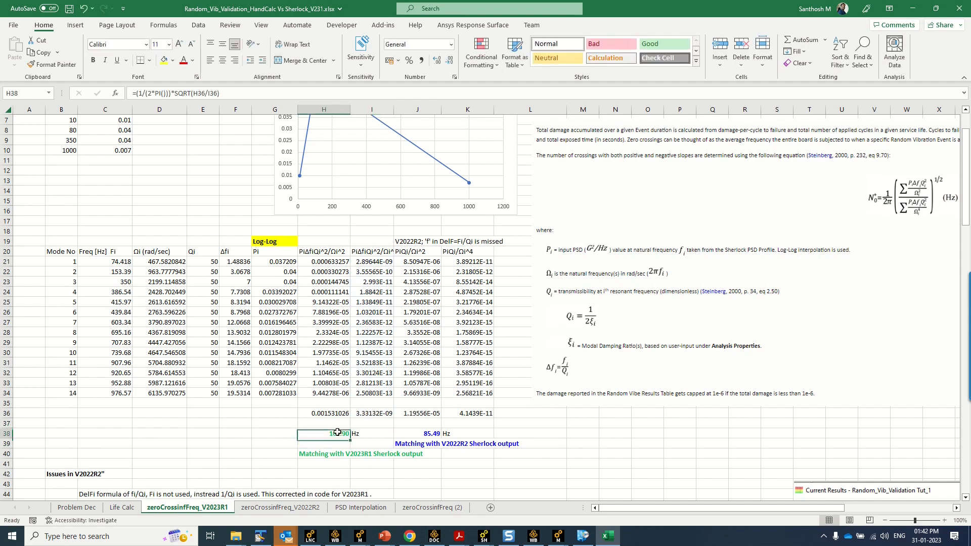
{"action": "double_click", "coordinate": [337, 433]}
{"action": "key", "text": "Return"}
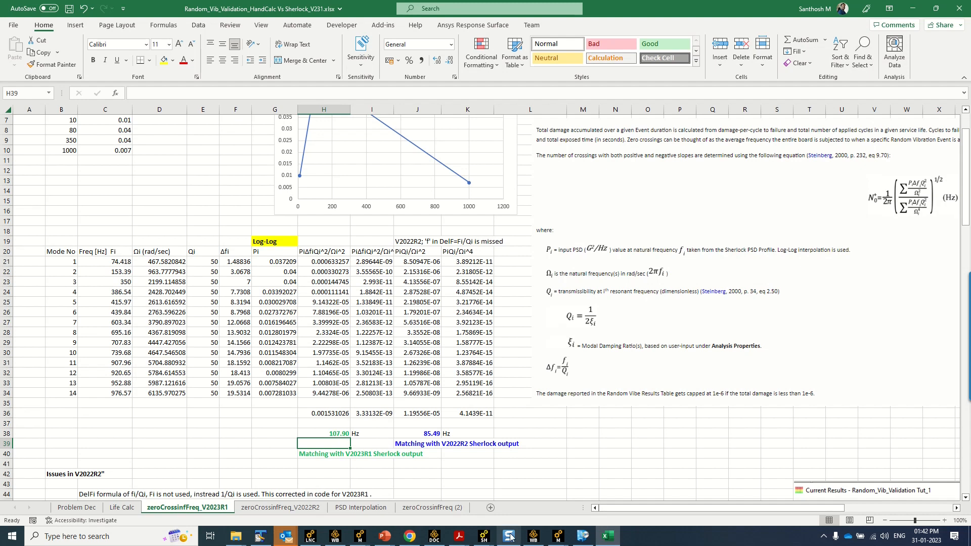
Check Sherlock's Current Results window for the Random Vibe results and return to the workbook
{"action": "mouse_move", "coordinate": [484, 536]}
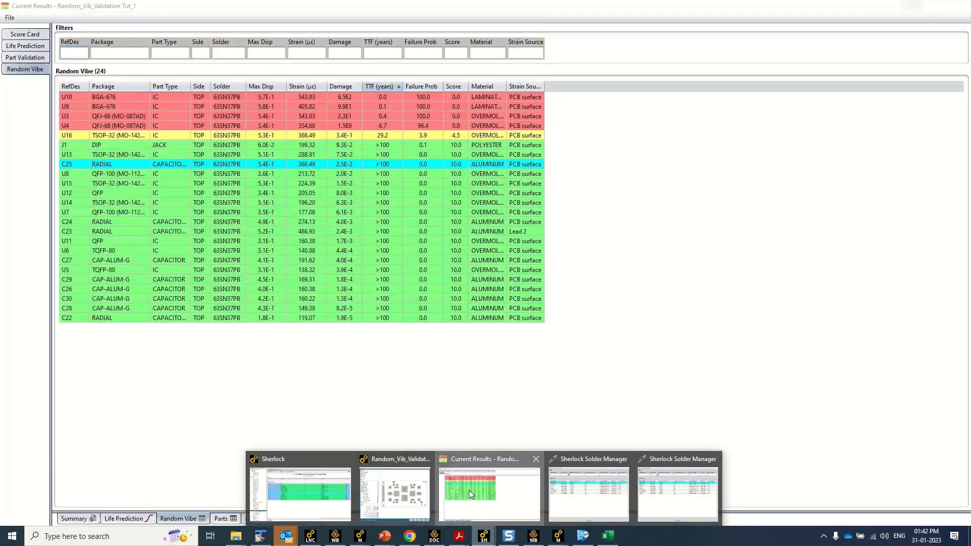
{"action": "left_click", "coordinate": [469, 490]}
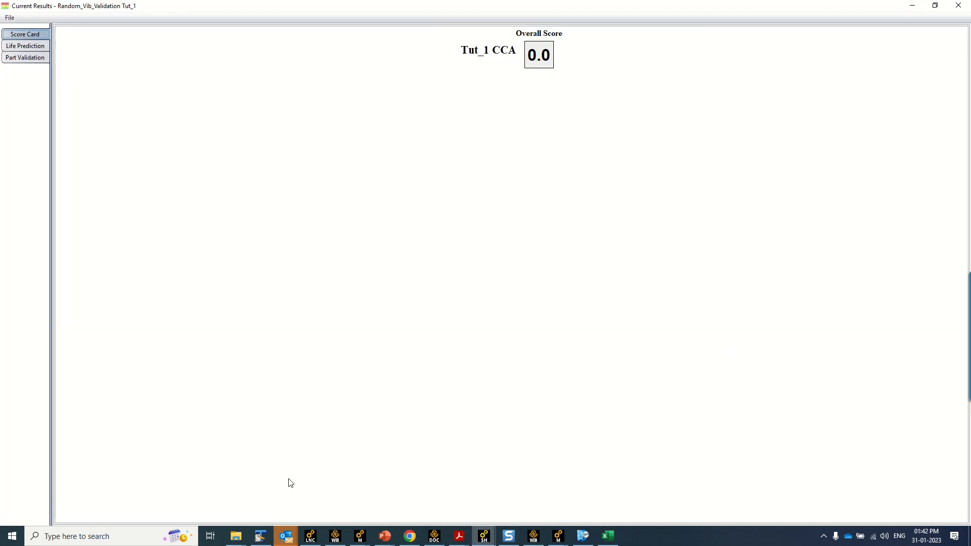
{"action": "left_click", "coordinate": [913, 5]}
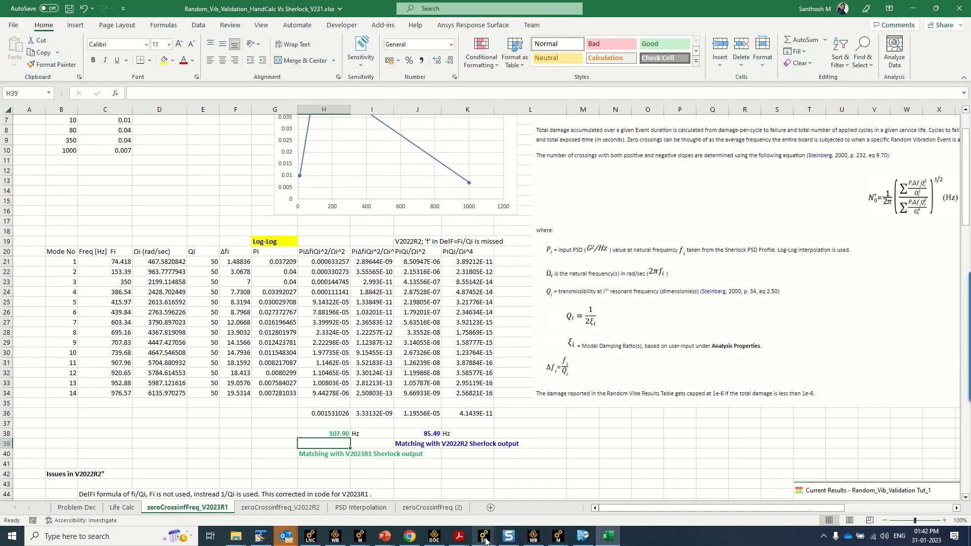
In Sherlock, set the Random Vibe data source to Imported, save and run the analysis, and clear the parts list's Ref Des filter
{"action": "mouse_move", "coordinate": [490, 539]}
{"action": "left_click", "coordinate": [364, 498]}
{"action": "right_click", "coordinate": [50, 428]}
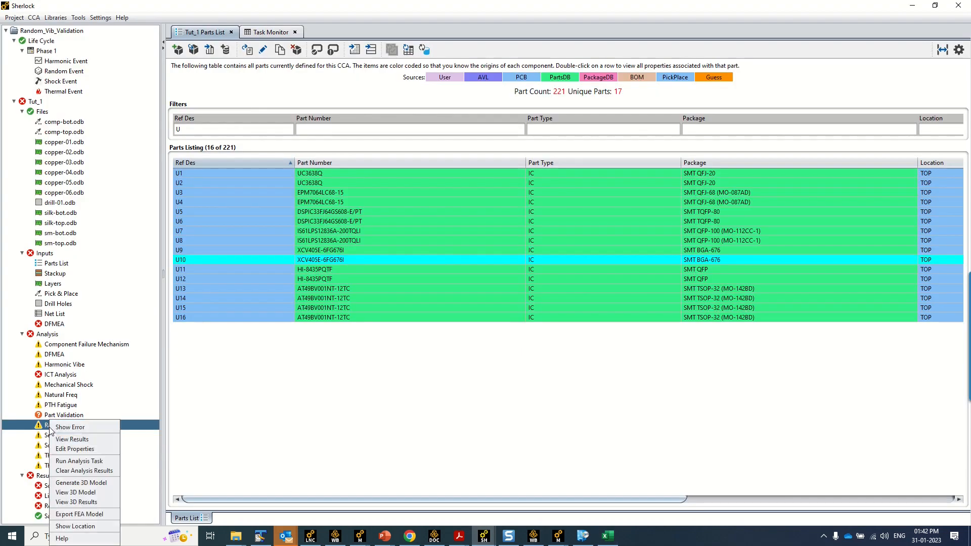
{"action": "left_click", "coordinate": [86, 450]}
{"action": "left_click", "coordinate": [534, 142]}
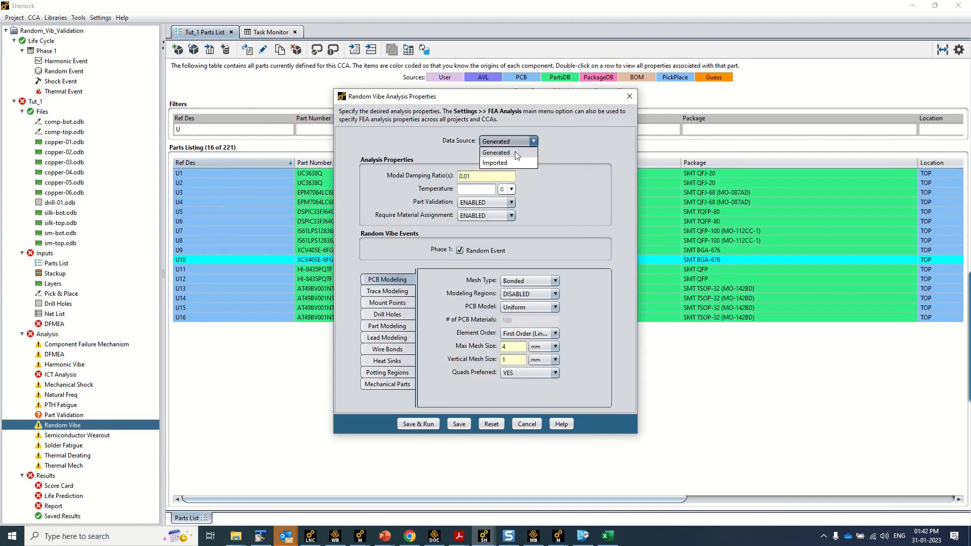
{"action": "left_click", "coordinate": [508, 159]}
{"action": "left_click", "coordinate": [415, 424]}
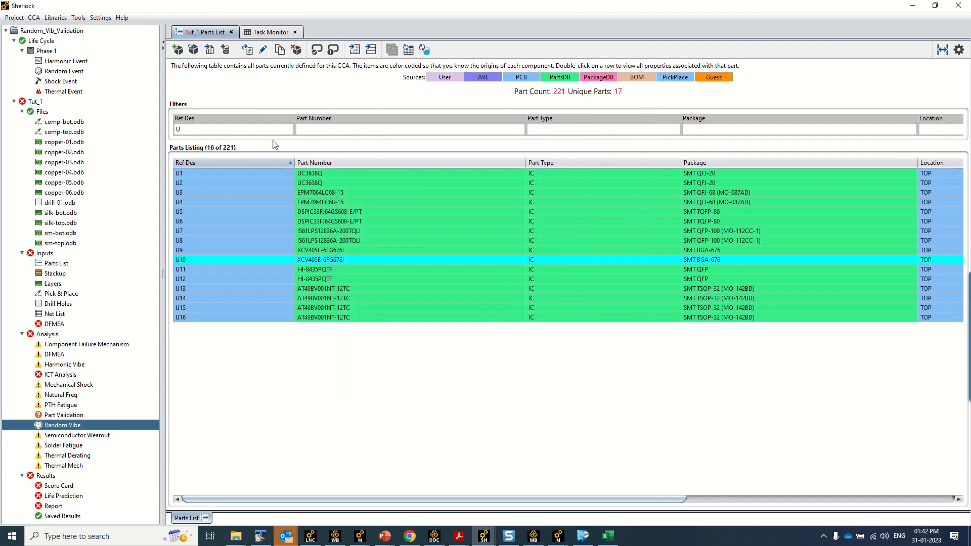
{"action": "left_click", "coordinate": [190, 128]}
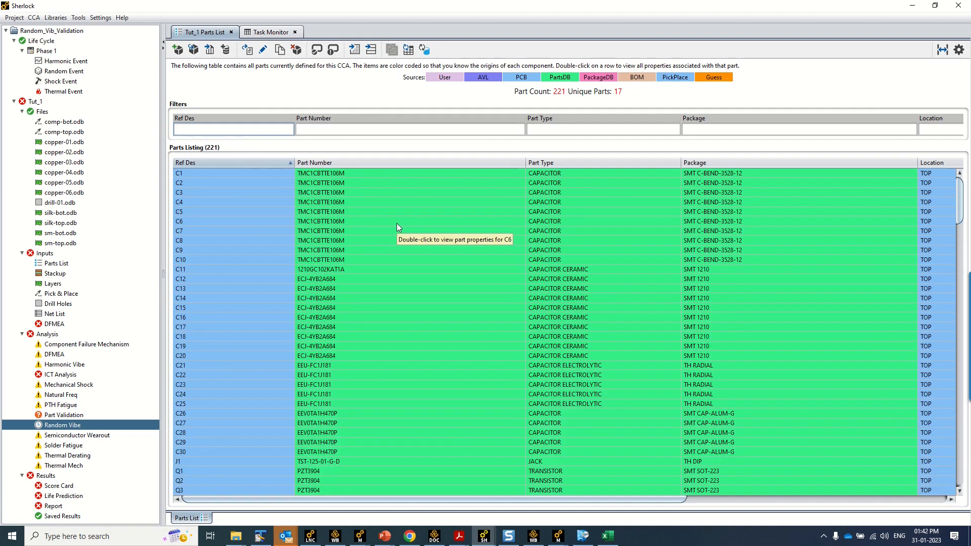
Check the Task Monitor's history and the Random Vibe analysis properties, leaving the properties as they are
{"action": "left_click", "coordinate": [127, 18]}
{"action": "left_click", "coordinate": [143, 44]}
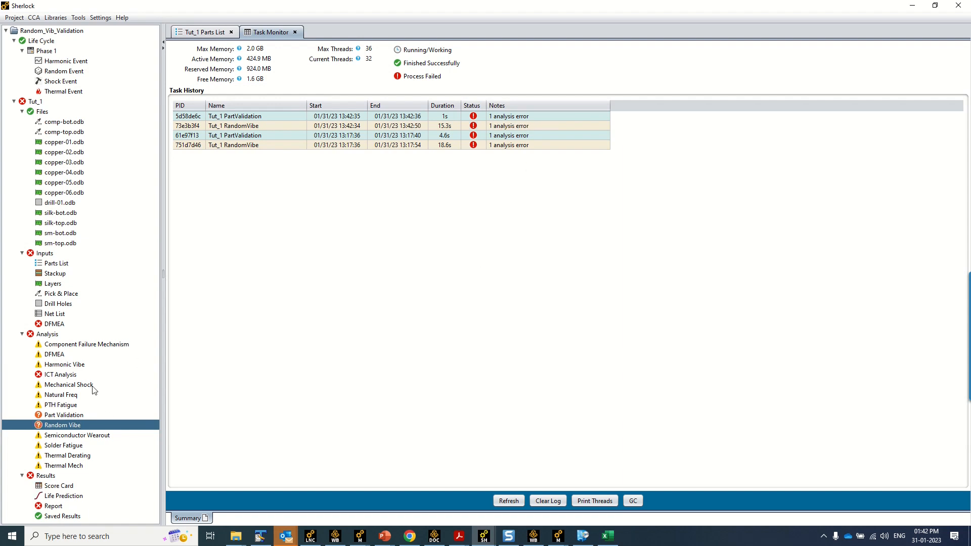
{"action": "right_click", "coordinate": [73, 431]}
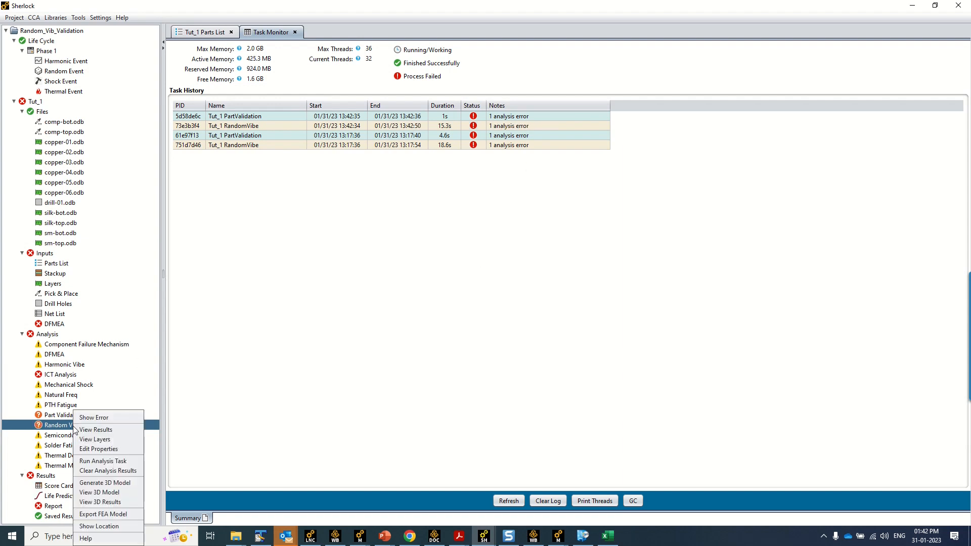
{"action": "left_click", "coordinate": [96, 449]}
{"action": "left_click", "coordinate": [526, 423]}
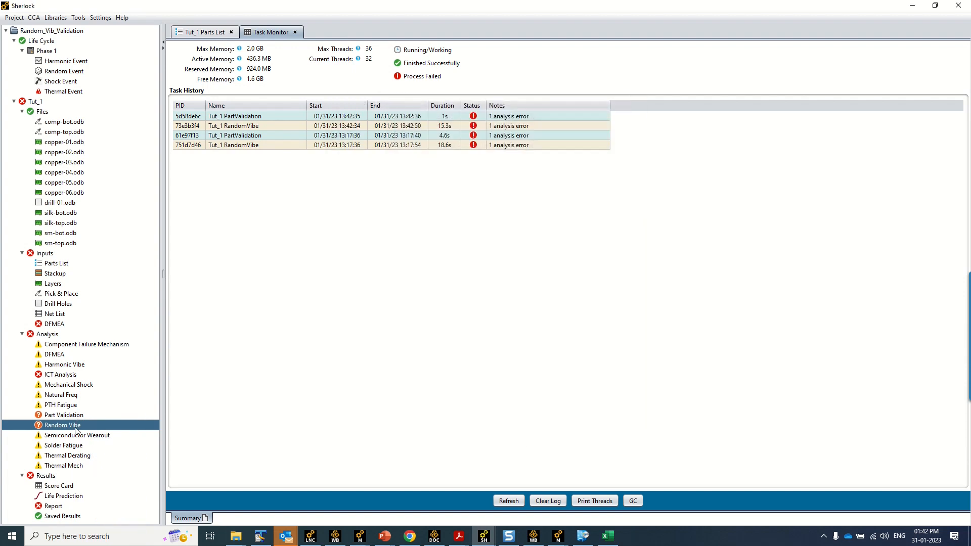
View the Random Vibe analysis results and show their summary page
{"action": "right_click", "coordinate": [76, 430]}
{"action": "left_click", "coordinate": [105, 433]}
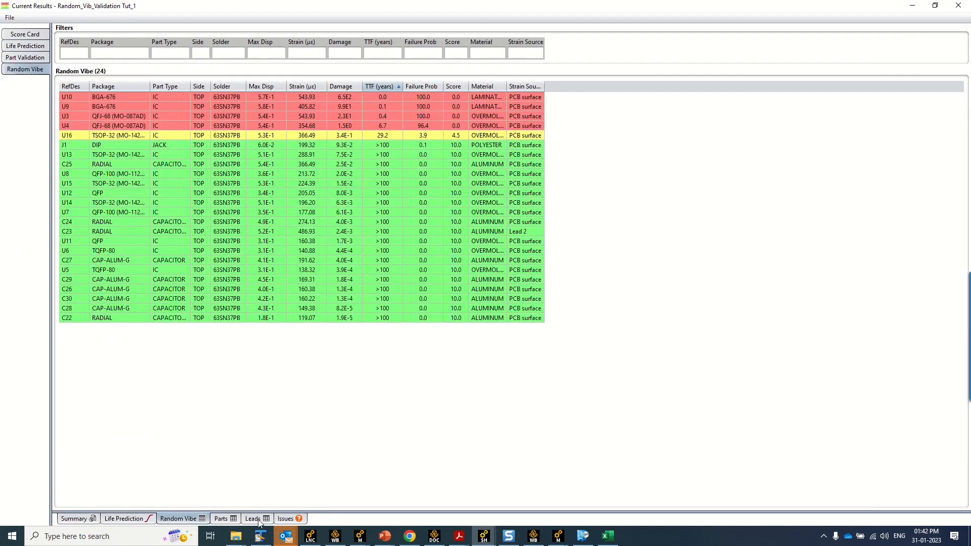
{"action": "left_click", "coordinate": [74, 519]}
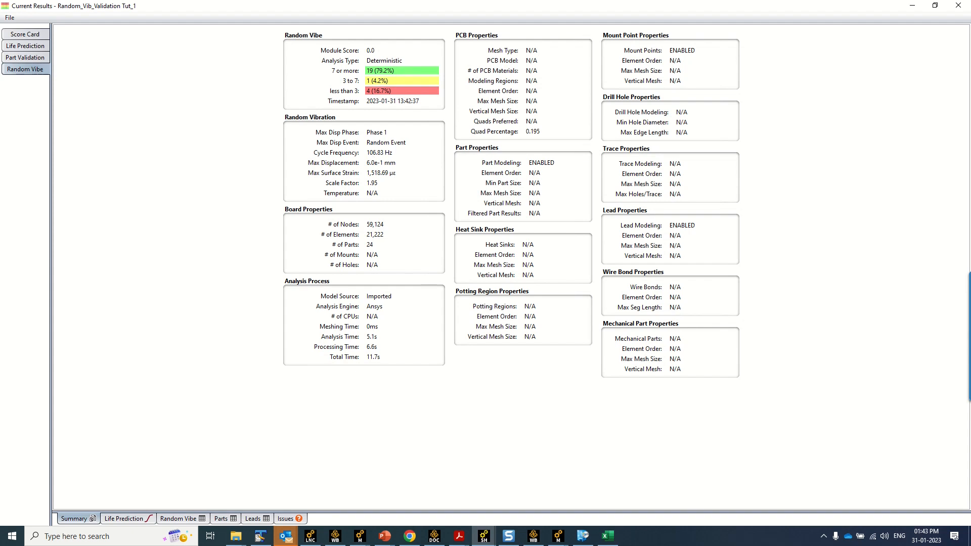
Switch to the Excel workbook and place its enlarged window beside Sherlock's results summary for comparison
{"action": "left_click", "coordinate": [607, 536]}
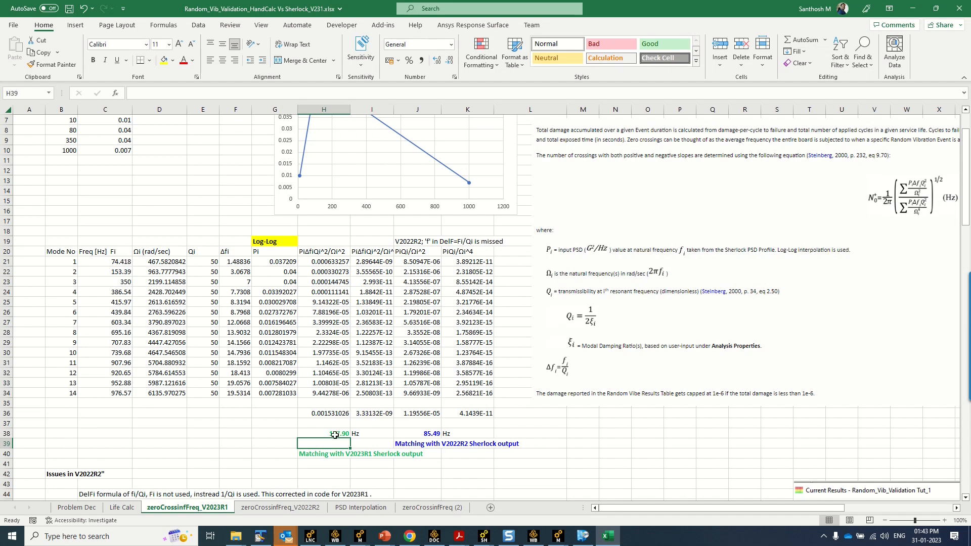
{"action": "left_click_drag", "start_coordinate": [372, 4], "coordinate": [747, 85]}
{"action": "left_click_drag", "start_coordinate": [734, 83], "coordinate": [723, 82]}
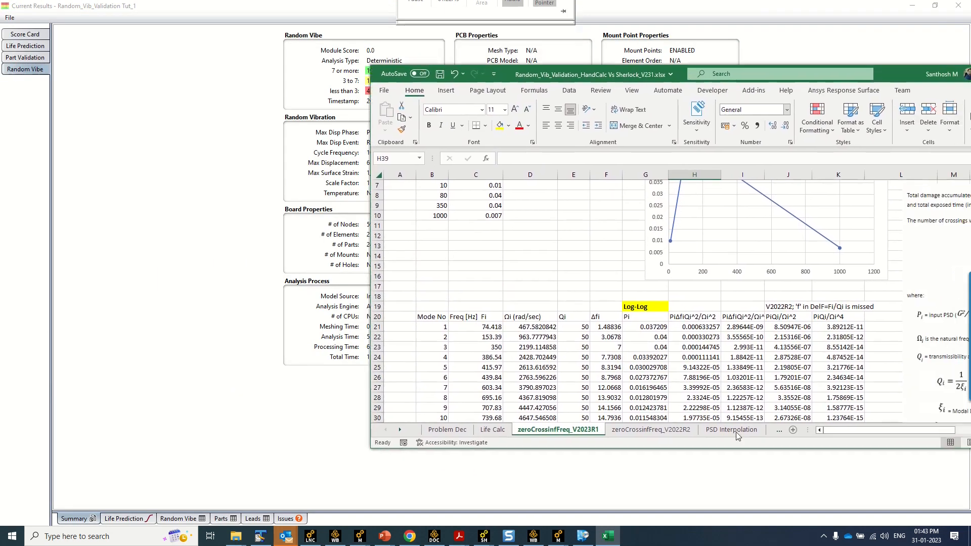
{"action": "left_click_drag", "start_coordinate": [708, 450], "coordinate": [708, 544]}
Examine the zero-crossing frequency formula in H38 and the cells around it
{"action": "double_click", "coordinate": [706, 435]}
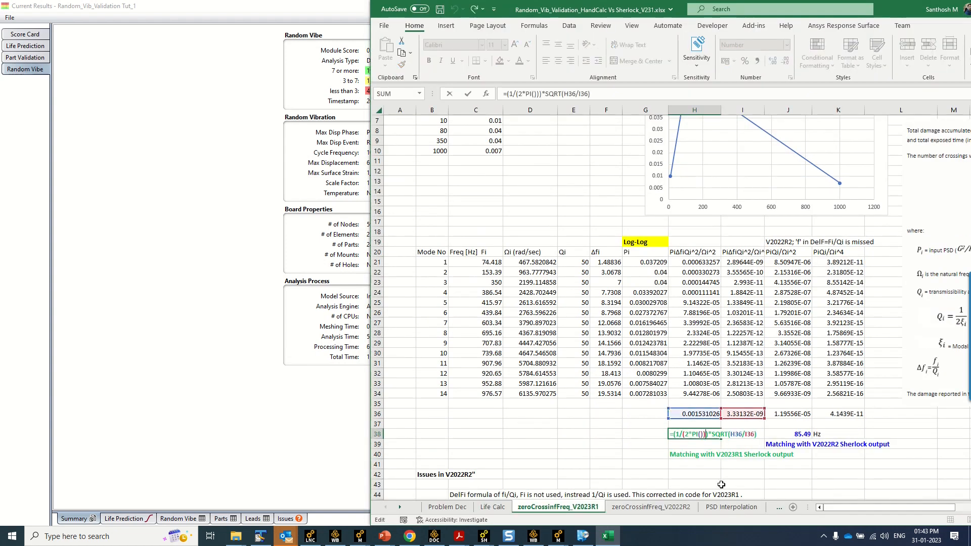
{"action": "key", "text": "Return"}
{"action": "left_click_drag", "start_coordinate": [703, 417], "coordinate": [710, 455]}
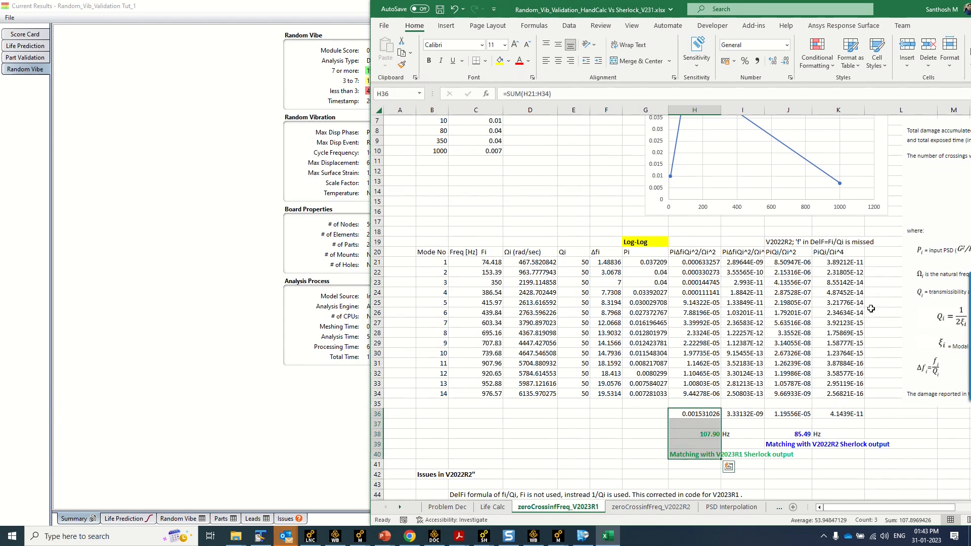
Maximize the workbook window and clear the note "Matching with V2023R1 Sherlock output" in H40
{"action": "double_click", "coordinate": [902, 17]}
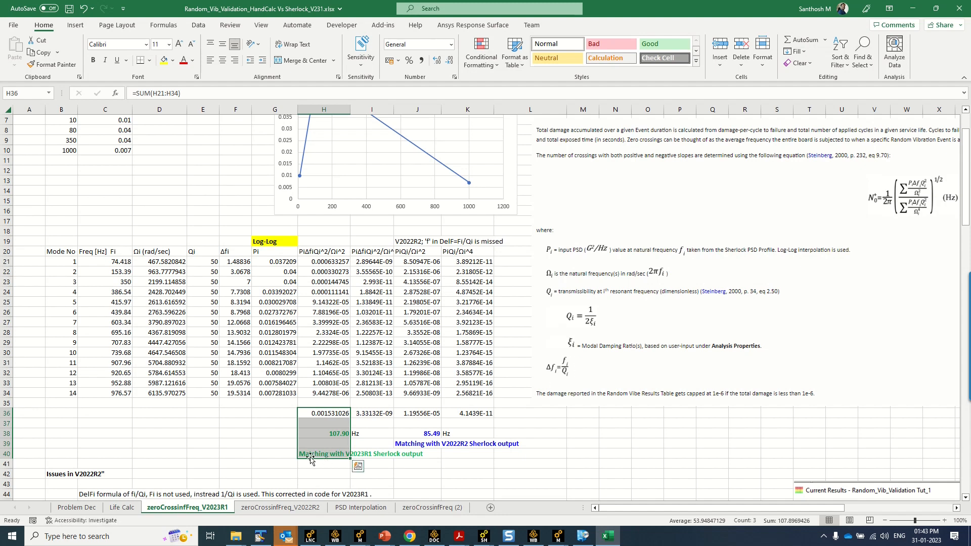
{"action": "left_click_drag", "start_coordinate": [311, 453], "coordinate": [430, 454]}
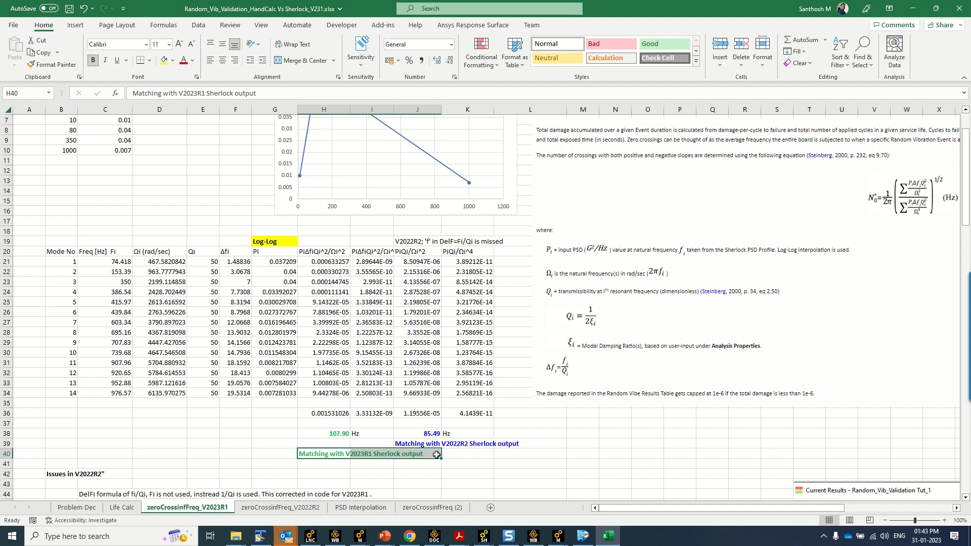
{"action": "key", "text": "Delete"}
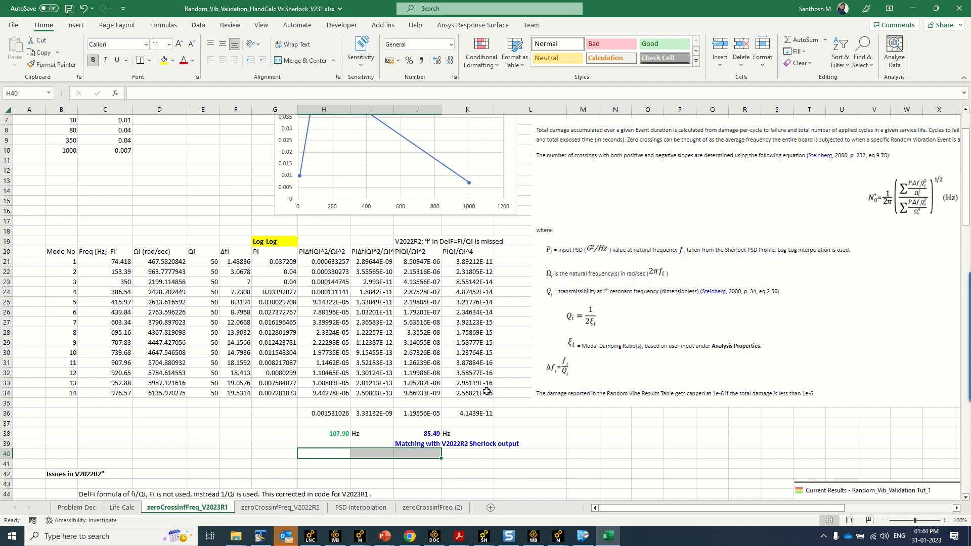
Open the zeroCrossinfFreq_V2022R2 sheet and examine its V2022R2 Help doc equations
{"action": "left_click", "coordinate": [280, 507]}
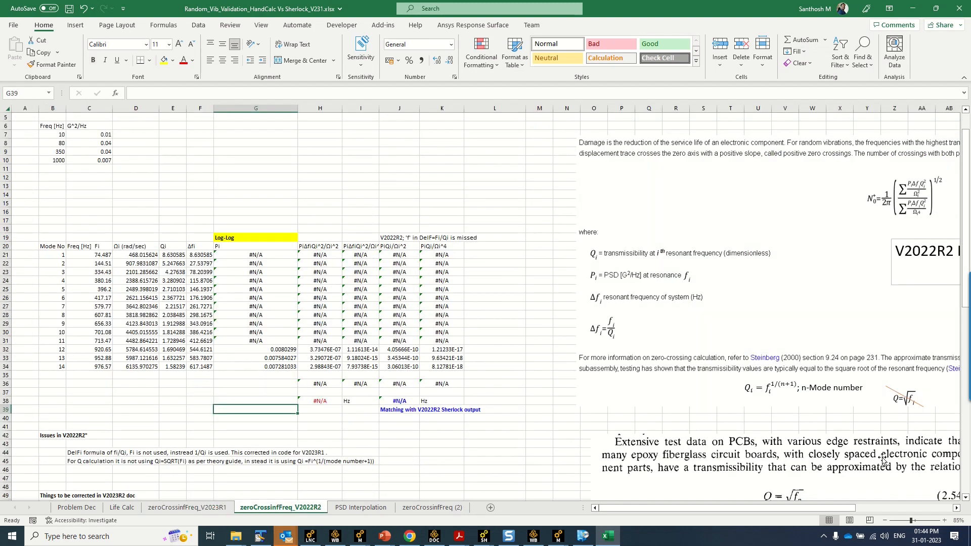
{"action": "left_click_drag", "start_coordinate": [776, 510], "coordinate": [873, 510]}
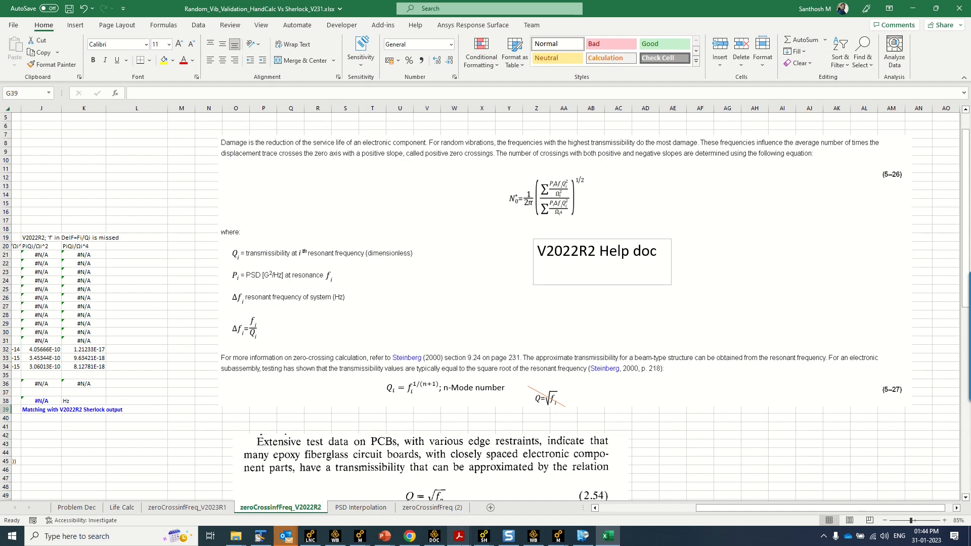
Switch to the Steinberg PDF in Acrobat Reader, go to page 235 and examine transmissibility Equation 9.52, Q = √fn
{"action": "mouse_move", "coordinate": [460, 537]}
{"action": "mouse_move", "coordinate": [413, 515]}
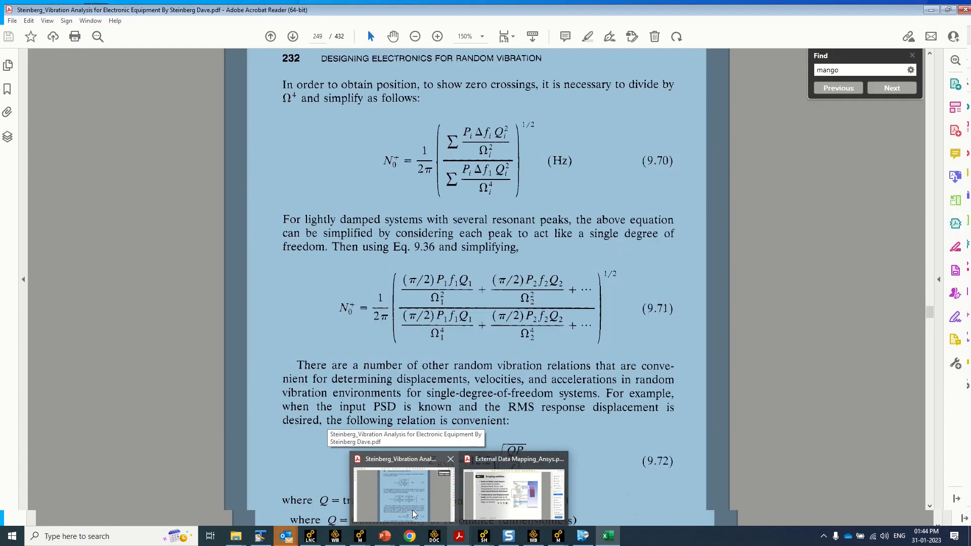
{"action": "left_click", "coordinate": [413, 497]}
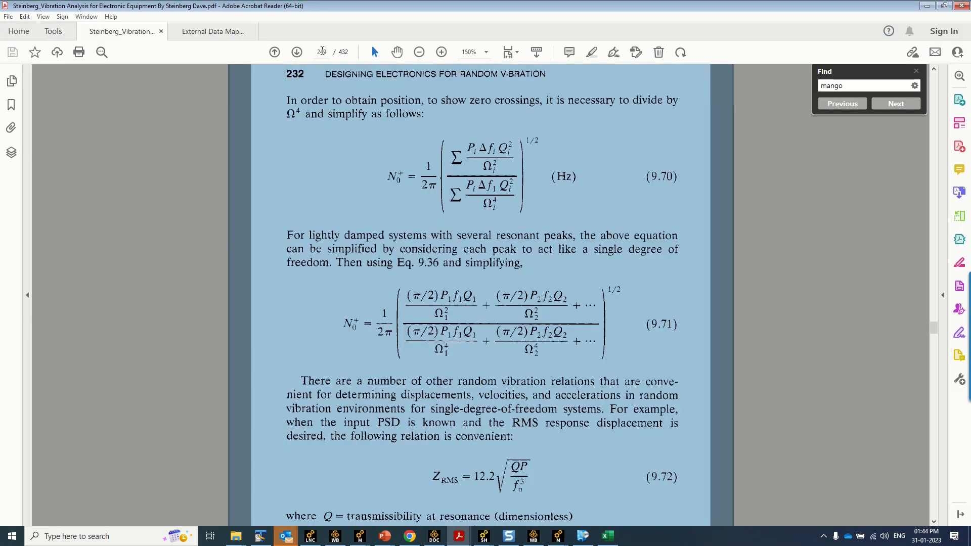
{"action": "left_click", "coordinate": [323, 52]}
{"action": "type", "text": "235"}
{"action": "key", "text": "Return"}
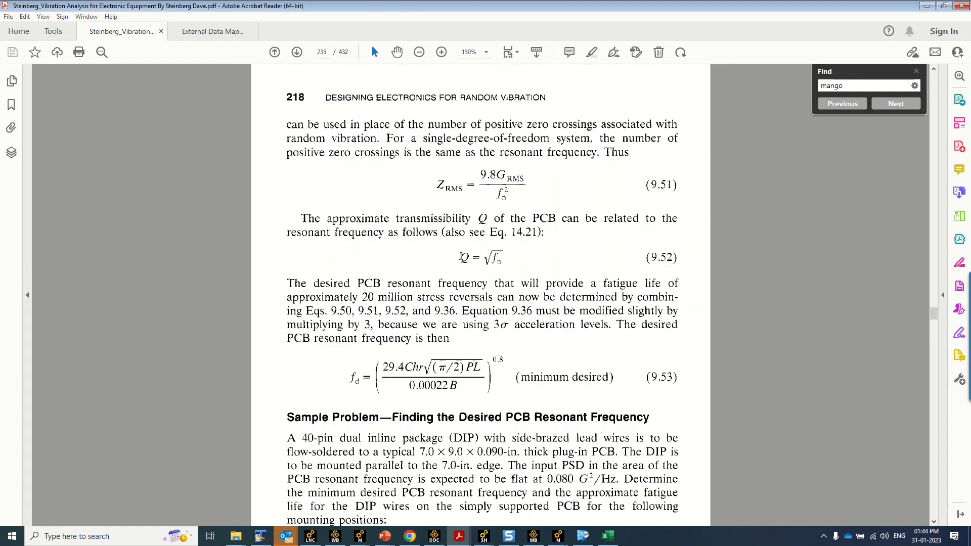
{"action": "left_click_drag", "start_coordinate": [460, 257], "coordinate": [495, 258]}
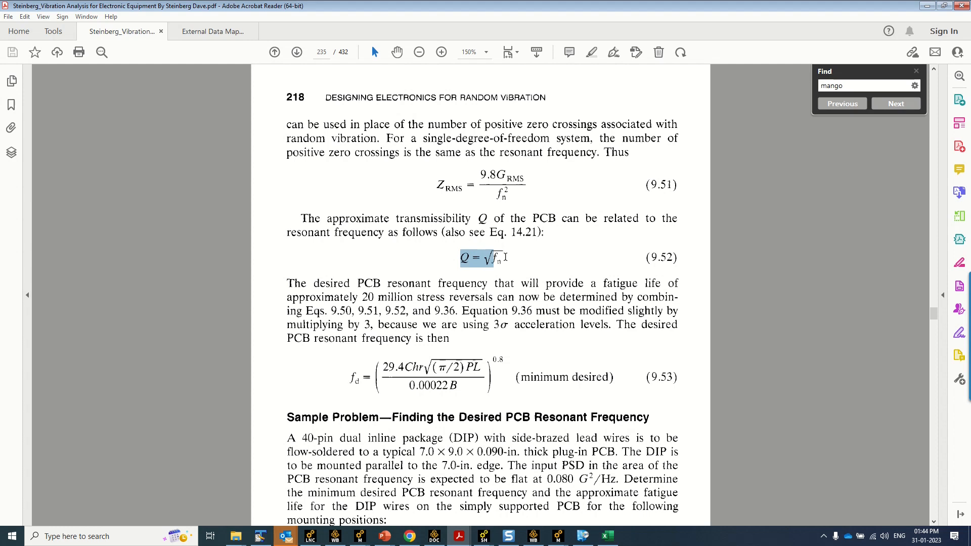
{"action": "key", "text": "ctrl+a"}
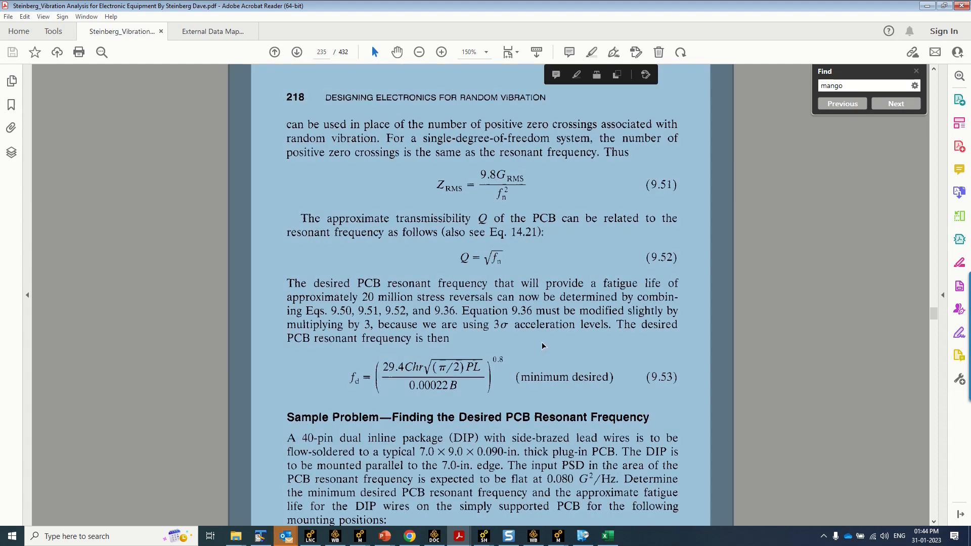
{"action": "left_click", "coordinate": [461, 285]}
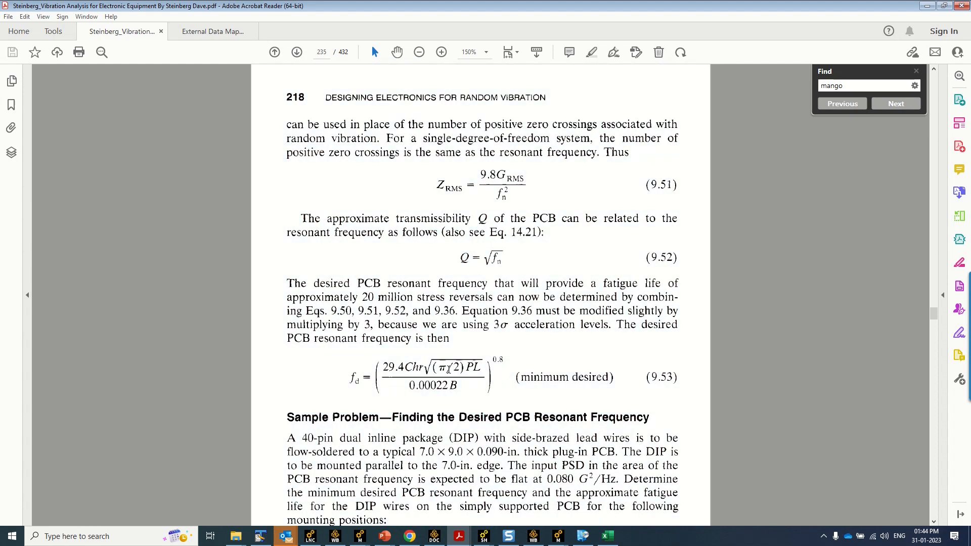
Open Paint and handwrite Q = √fi with the Pencil, plus the equivalent bracketed form of fi to the power 1/2
{"action": "left_click", "coordinate": [60, 537]}
{"action": "type", "text": "mspa"}
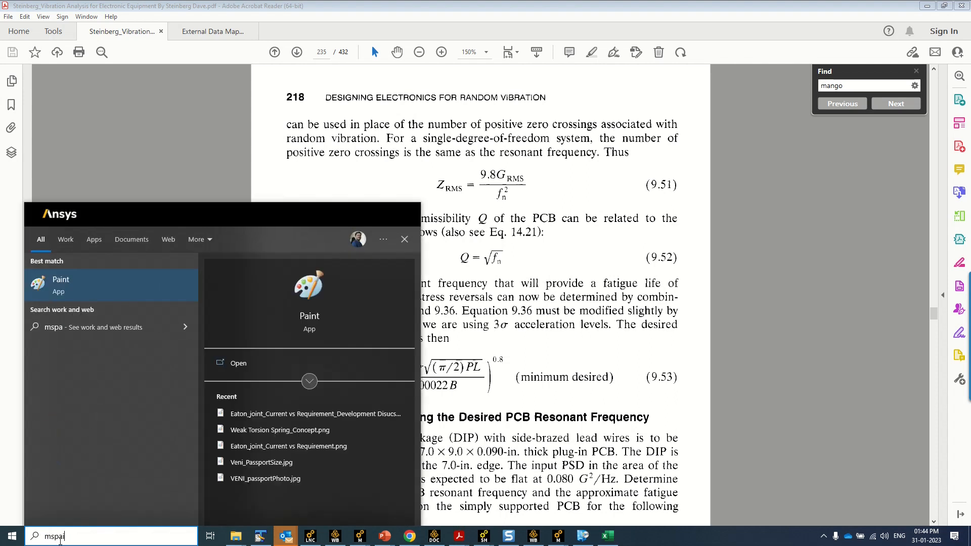
{"action": "key", "text": "Return"}
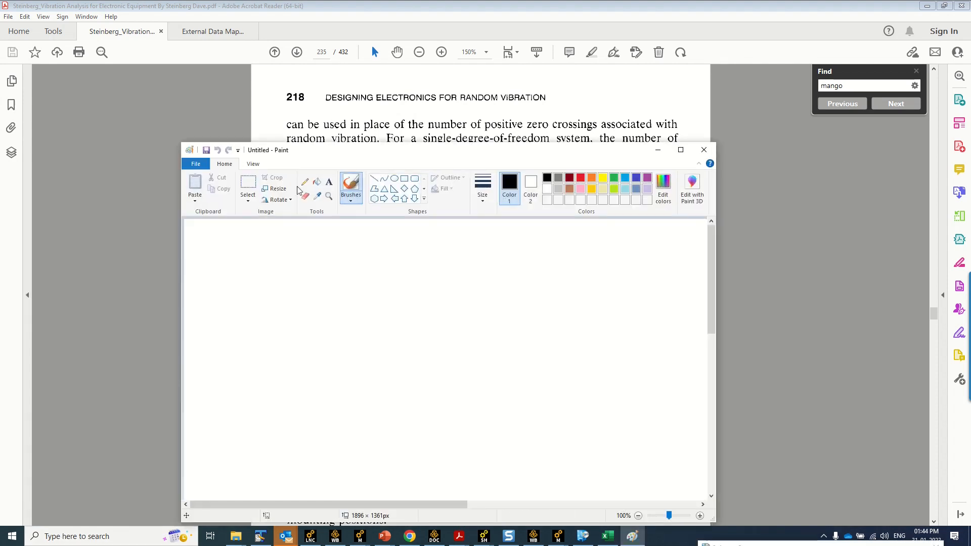
{"action": "left_click", "coordinate": [304, 181]}
{"action": "mouse_move", "coordinate": [271, 400]}
{"action": "left_mouse_down"}
{"action": "mouse_move", "coordinate": [283, 387]}
{"action": "mouse_move", "coordinate": [306, 390]}
{"action": "mouse_move", "coordinate": [294, 352]}
{"action": "mouse_move", "coordinate": [322, 324]}
{"action": "left_mouse_up"}
{"action": "mouse_move", "coordinate": [317, 360]}
{"action": "left_mouse_down"}
{"action": "mouse_move", "coordinate": [334, 379]}
{"action": "mouse_move", "coordinate": [321, 346]}
{"action": "mouse_move", "coordinate": [339, 372]}
{"action": "left_mouse_up"}
{"action": "left_click_drag", "start_coordinate": [365, 326], "coordinate": [361, 339]}
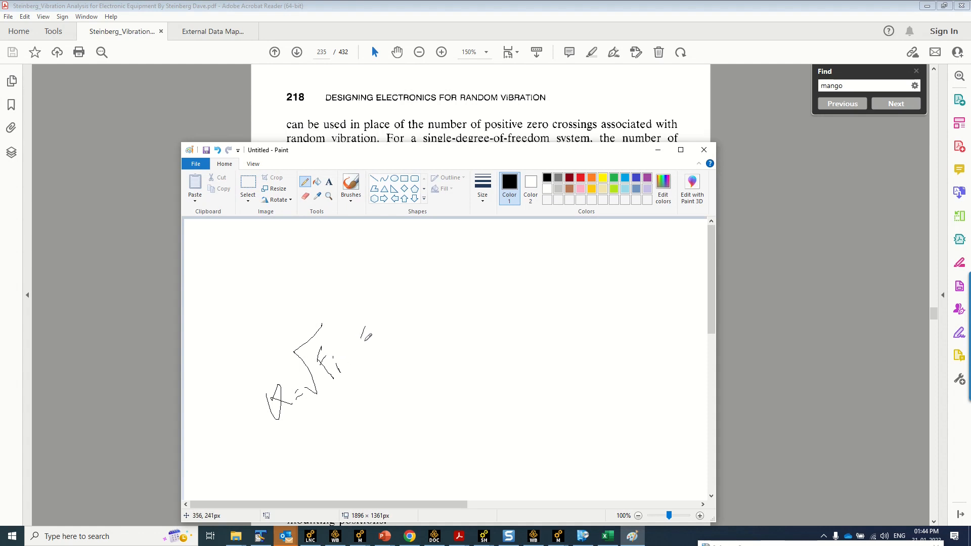
{"action": "mouse_move", "coordinate": [370, 291]}
{"action": "left_mouse_down"}
{"action": "mouse_move", "coordinate": [398, 328]}
{"action": "mouse_move", "coordinate": [386, 324]}
{"action": "mouse_move", "coordinate": [415, 314]}
{"action": "left_mouse_up"}
{"action": "mouse_move", "coordinate": [362, 260]}
{"action": "left_mouse_down"}
{"action": "mouse_move", "coordinate": [391, 265]}
{"action": "mouse_move", "coordinate": [433, 306]}
{"action": "left_mouse_up"}
{"action": "left_click_drag", "start_coordinate": [346, 283], "coordinate": [402, 337]}
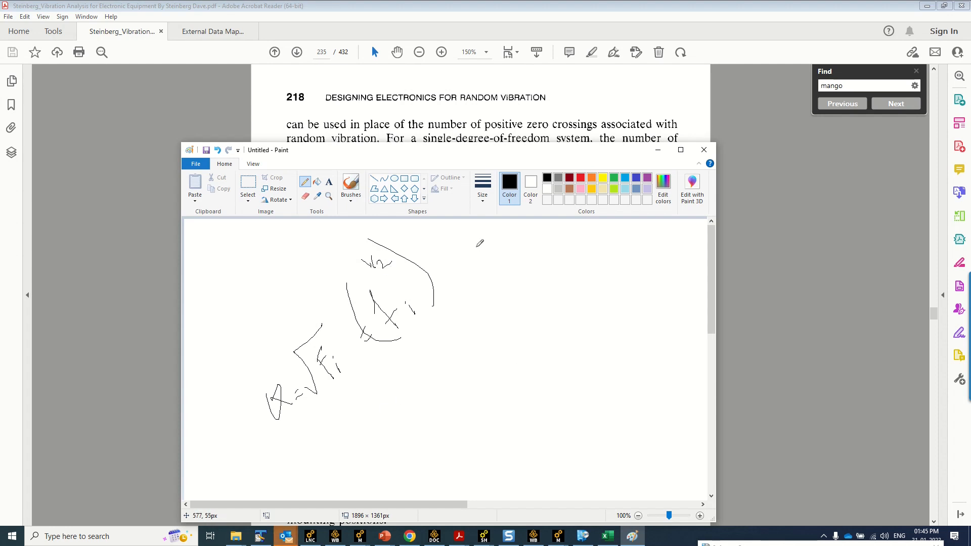
Sketch a pair of axes with a decaying curve beside the equation, labelling the horizontal axis Mode No and Freq
{"action": "mouse_move", "coordinate": [476, 247]}
{"action": "left_mouse_down"}
{"action": "mouse_move", "coordinate": [474, 350]}
{"action": "mouse_move", "coordinate": [663, 350]}
{"action": "left_mouse_up"}
{"action": "mouse_move", "coordinate": [490, 259]}
{"action": "left_mouse_down"}
{"action": "mouse_move", "coordinate": [523, 286]}
{"action": "mouse_move", "coordinate": [627, 317]}
{"action": "mouse_move", "coordinate": [659, 357]}
{"action": "left_mouse_up"}
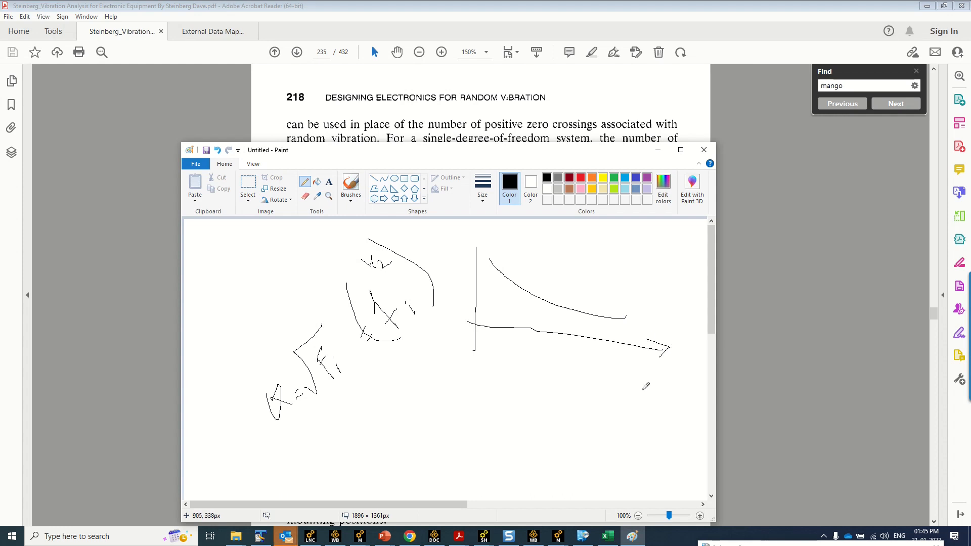
{"action": "mouse_move", "coordinate": [647, 389]}
{"action": "left_mouse_down"}
{"action": "mouse_move", "coordinate": [646, 376]}
{"action": "mouse_move", "coordinate": [672, 378]}
{"action": "mouse_move", "coordinate": [678, 356]}
{"action": "mouse_move", "coordinate": [686, 360]}
{"action": "mouse_move", "coordinate": [687, 335]}
{"action": "left_mouse_up"}
{"action": "mouse_move", "coordinate": [660, 396]}
{"action": "left_mouse_down"}
{"action": "mouse_move", "coordinate": [673, 415]}
{"action": "mouse_move", "coordinate": [678, 393]}
{"action": "mouse_move", "coordinate": [695, 385]}
{"action": "left_mouse_up"}
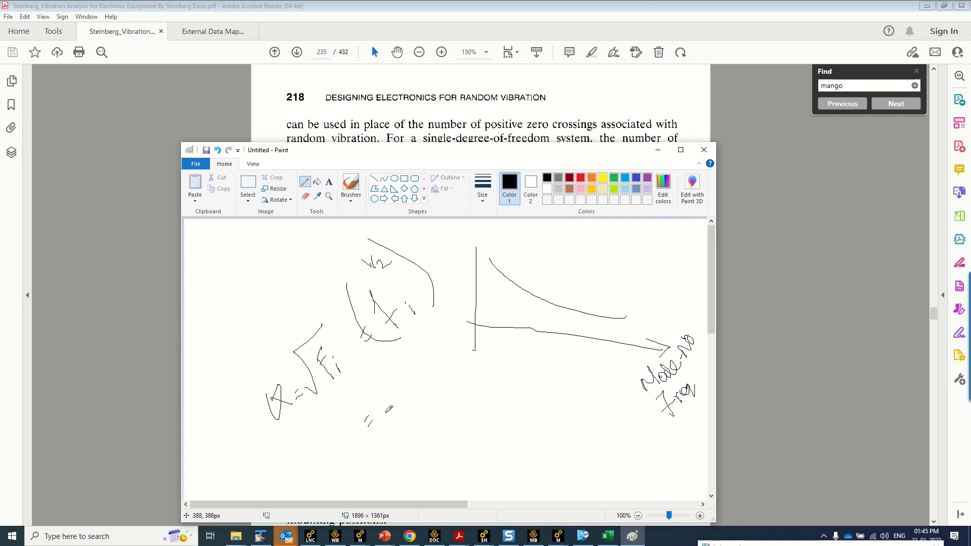
Handwrite f^(1/(n+1)) with the cases f^(1/2), f^(1/3) and f^(1/4), and mark three points along the decaying curve
{"action": "mouse_move", "coordinate": [383, 404]}
{"action": "left_mouse_down"}
{"action": "mouse_move", "coordinate": [390, 398]}
{"action": "mouse_move", "coordinate": [397, 418]}
{"action": "mouse_move", "coordinate": [390, 409]}
{"action": "left_mouse_up"}
{"action": "mouse_move", "coordinate": [375, 356]}
{"action": "left_mouse_down"}
{"action": "mouse_move", "coordinate": [384, 368]}
{"action": "mouse_move", "coordinate": [420, 353]}
{"action": "mouse_move", "coordinate": [401, 389]}
{"action": "mouse_move", "coordinate": [409, 374]}
{"action": "mouse_move", "coordinate": [426, 374]}
{"action": "left_mouse_up"}
{"action": "left_click_drag", "start_coordinate": [420, 435], "coordinate": [434, 445]}
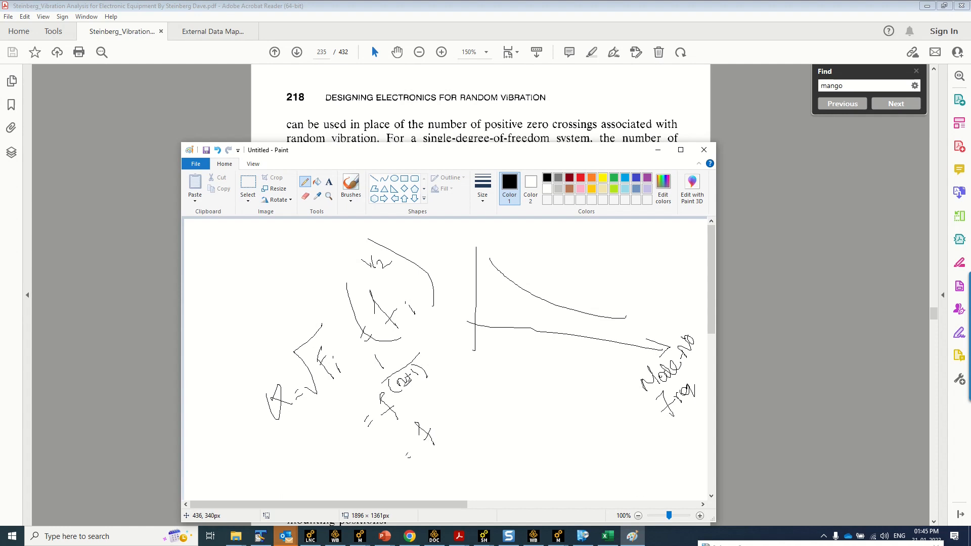
{"action": "mouse_move", "coordinate": [410, 409]}
{"action": "left_mouse_down"}
{"action": "mouse_move", "coordinate": [433, 397]}
{"action": "mouse_move", "coordinate": [412, 417]}
{"action": "mouse_move", "coordinate": [458, 387]}
{"action": "mouse_move", "coordinate": [476, 409]}
{"action": "left_mouse_up"}
{"action": "mouse_move", "coordinate": [447, 359]}
{"action": "left_mouse_down"}
{"action": "mouse_move", "coordinate": [466, 355]}
{"action": "mouse_move", "coordinate": [473, 373]}
{"action": "mouse_move", "coordinate": [471, 363]}
{"action": "mouse_move", "coordinate": [458, 379]}
{"action": "left_mouse_up"}
{"action": "left_click_drag", "start_coordinate": [488, 344], "coordinate": [509, 364]}
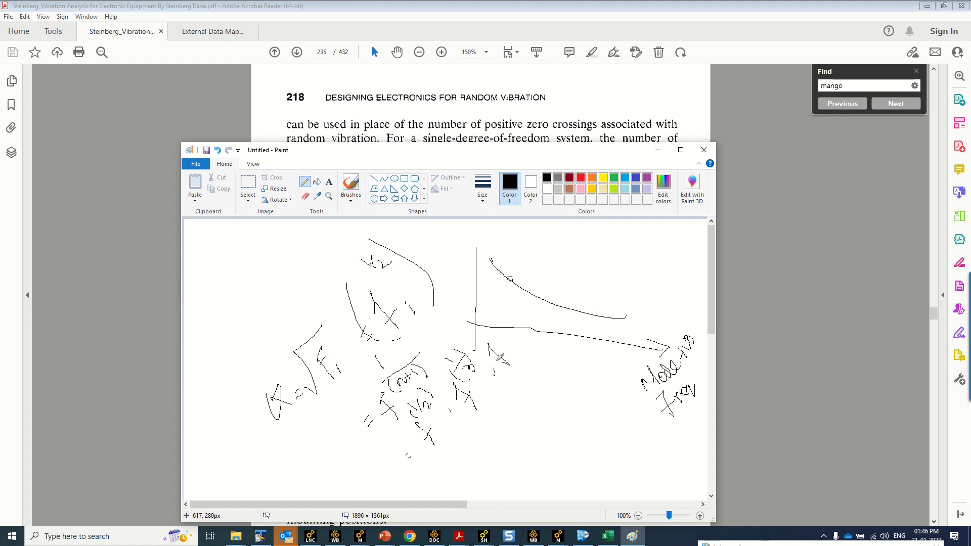
{"action": "left_click_drag", "start_coordinate": [487, 327], "coordinate": [497, 340]}
{"action": "left_click_drag", "start_coordinate": [489, 262], "coordinate": [492, 260]}
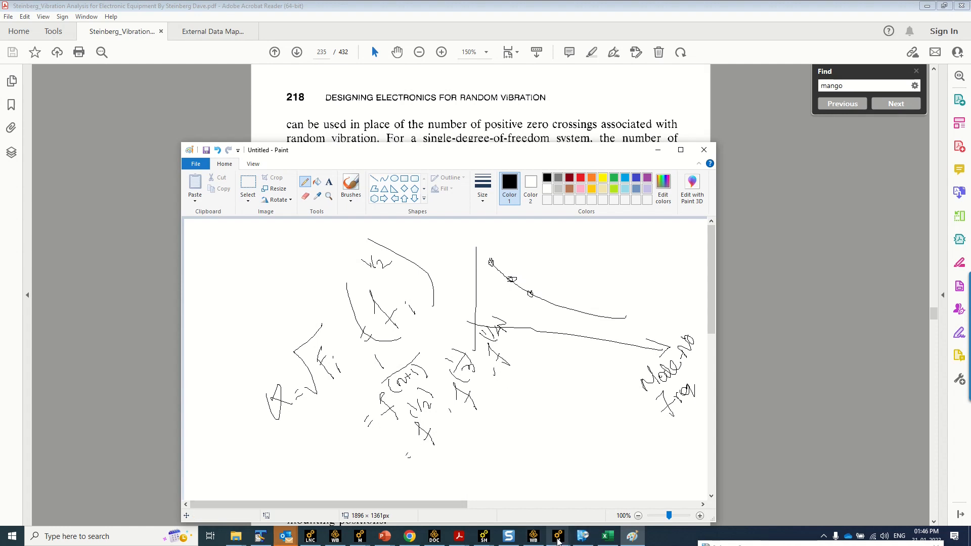
In Sherlock, preview the Generated data source to check Random Vibe's modal damping ratio, cancel the properties, and return to the workbook
{"action": "mouse_move", "coordinate": [558, 541]}
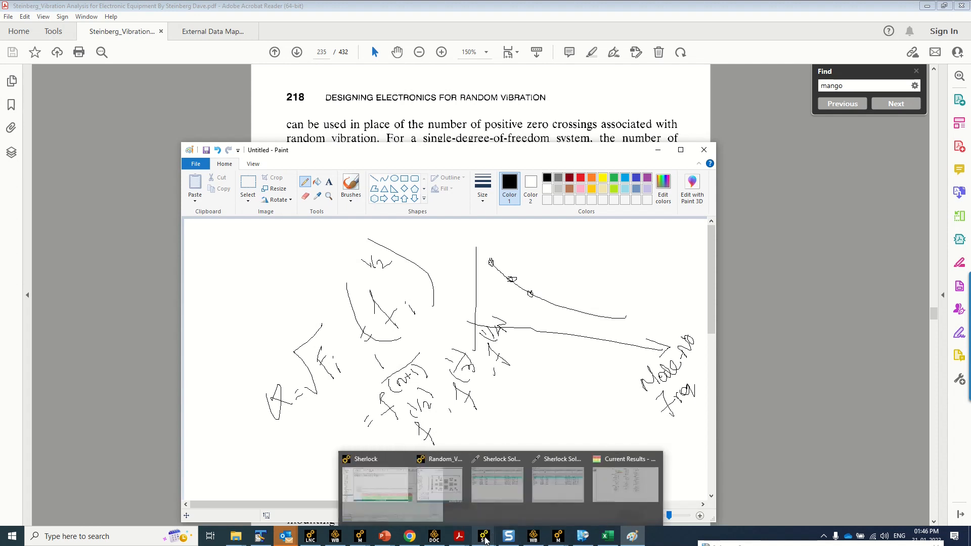
{"action": "left_click", "coordinate": [484, 536]}
{"action": "left_click", "coordinate": [297, 499]}
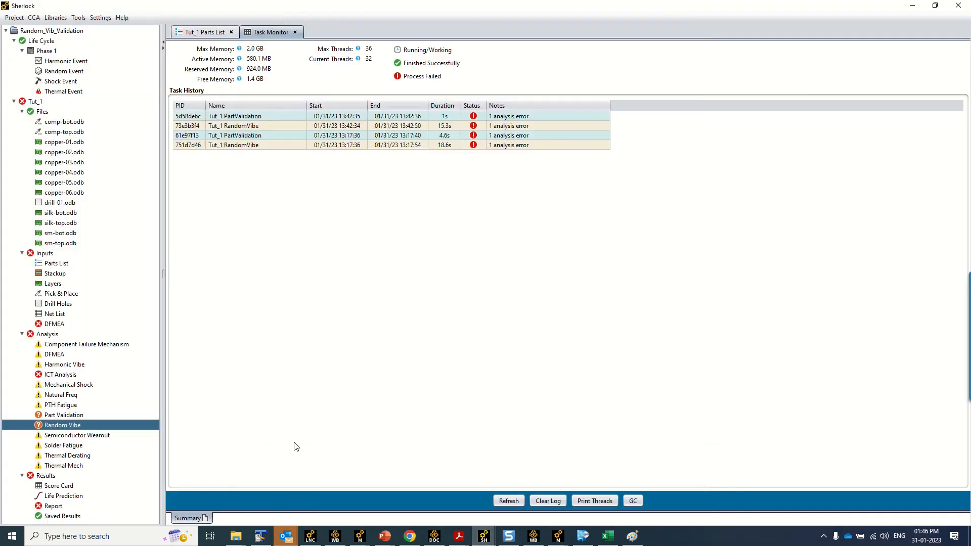
{"action": "right_click", "coordinate": [62, 429]}
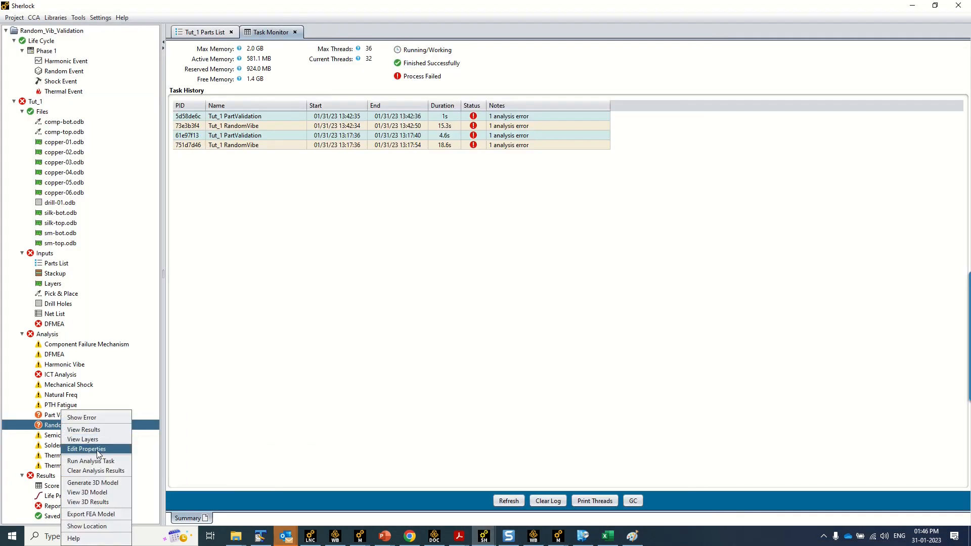
{"action": "left_click", "coordinate": [101, 449]}
{"action": "left_click", "coordinate": [528, 134]}
{"action": "left_click", "coordinate": [525, 151]}
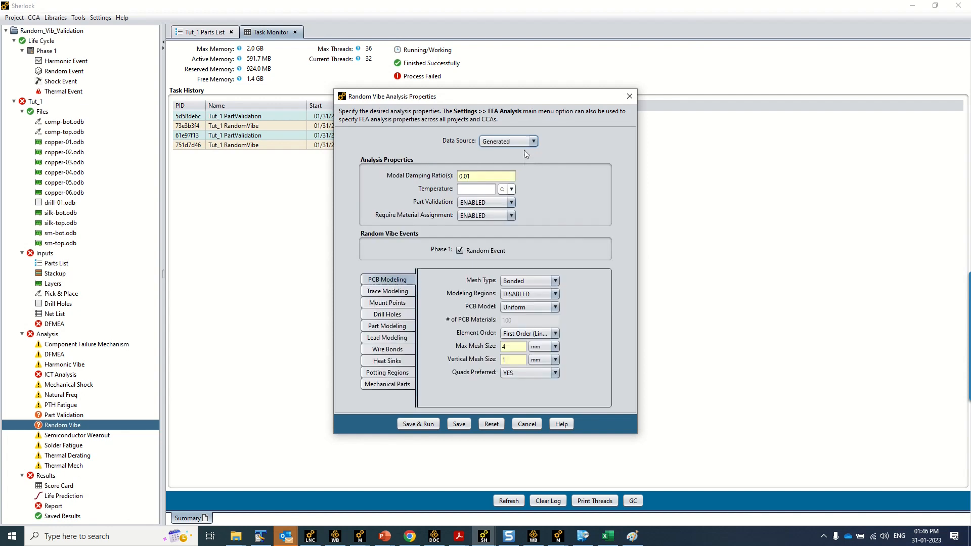
{"action": "left_click_drag", "start_coordinate": [481, 177], "coordinate": [447, 172]}
{"action": "left_click", "coordinate": [526, 424]}
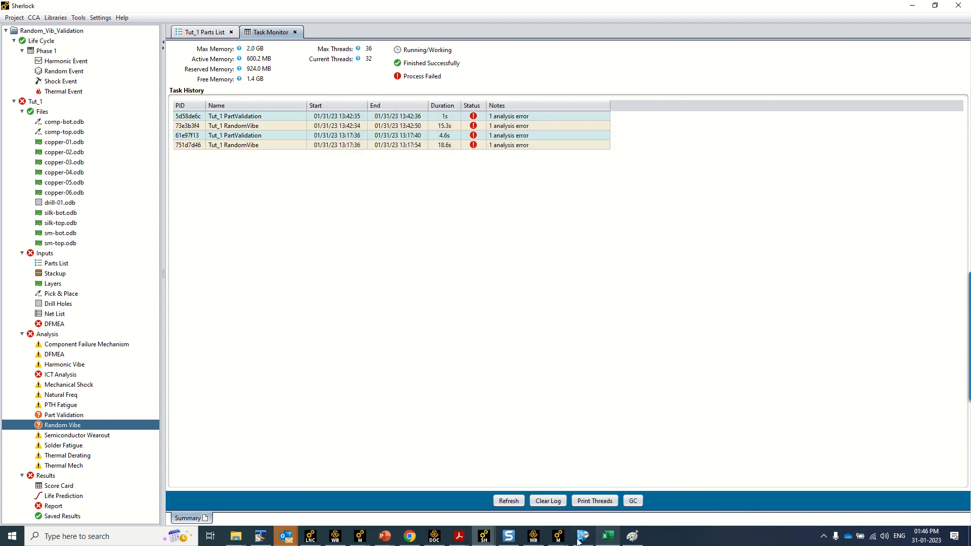
{"action": "left_click", "coordinate": [613, 539]}
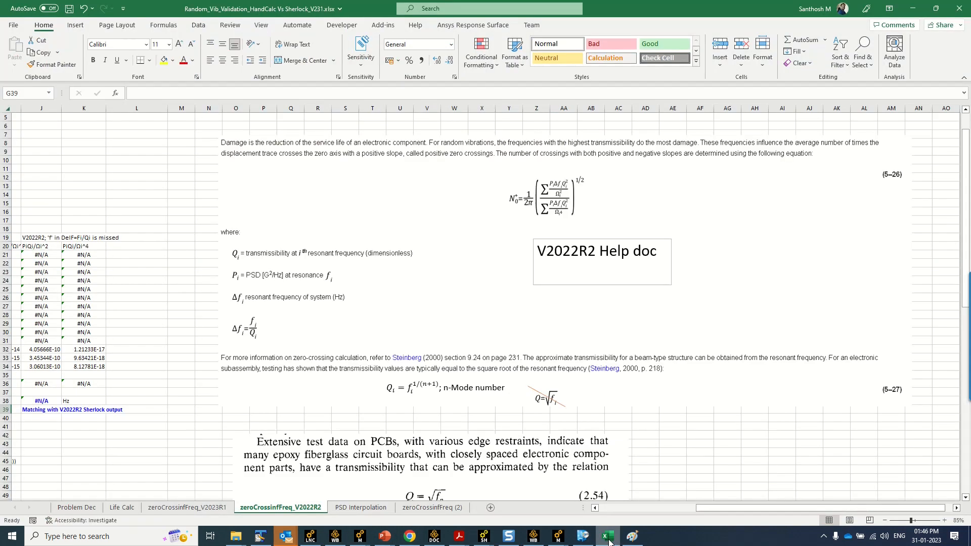
Review the zeroCrossinfFreq_V2023R1 sheet, checking the input PSD profile, the mode table sums and the zero-crossing frequencies for both versions
{"action": "left_click", "coordinate": [202, 507]}
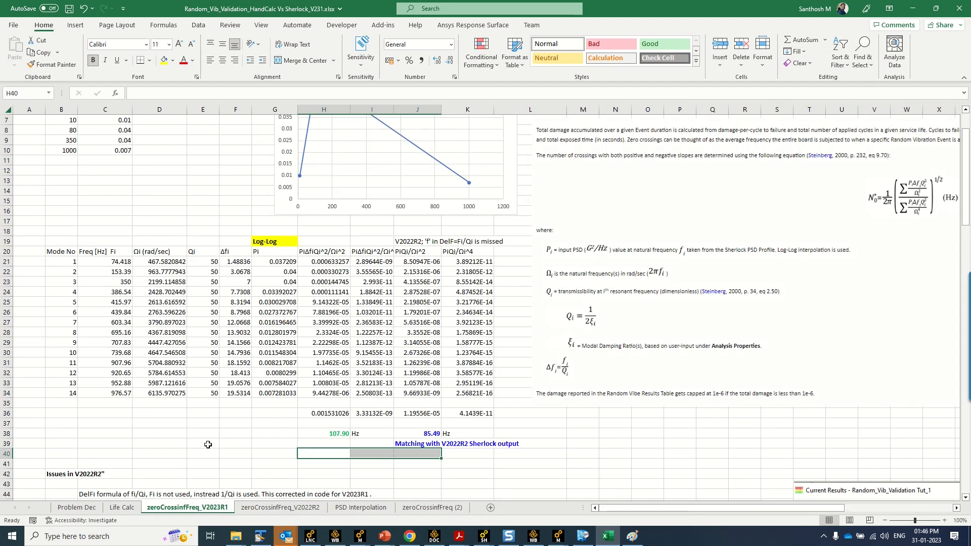
{"action": "left_click_drag", "start_coordinate": [326, 252], "coordinate": [327, 413]}
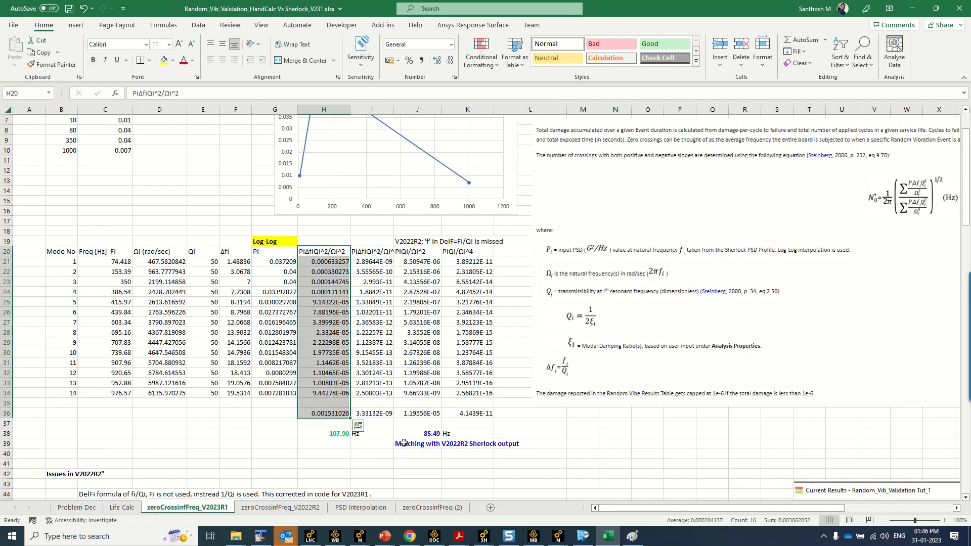
{"action": "left_click_drag", "start_coordinate": [403, 443], "coordinate": [500, 446]}
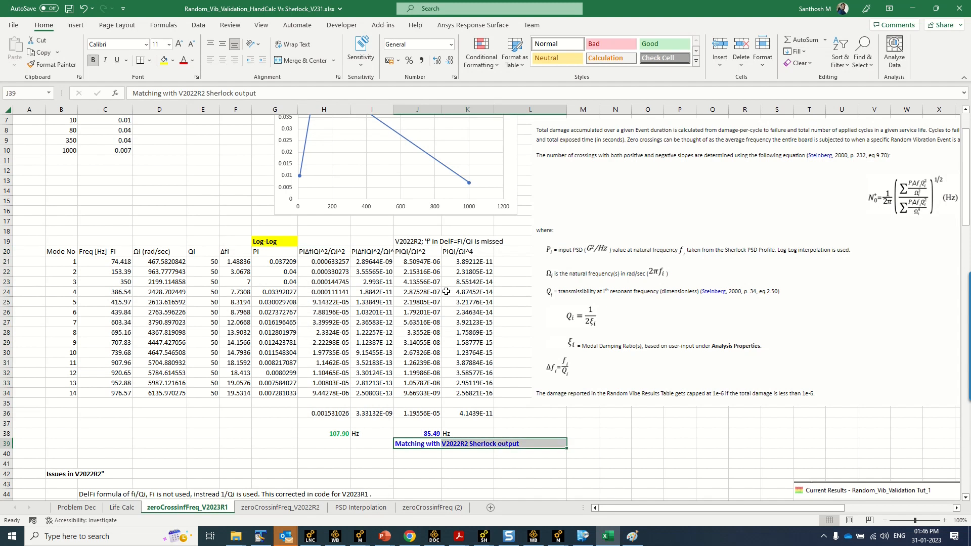
{"action": "left_click_drag", "start_coordinate": [680, 508], "coordinate": [671, 509]}
{"action": "scroll", "coordinate": [380, 356], "scroll_direction": "up", "scroll_amount": 2}
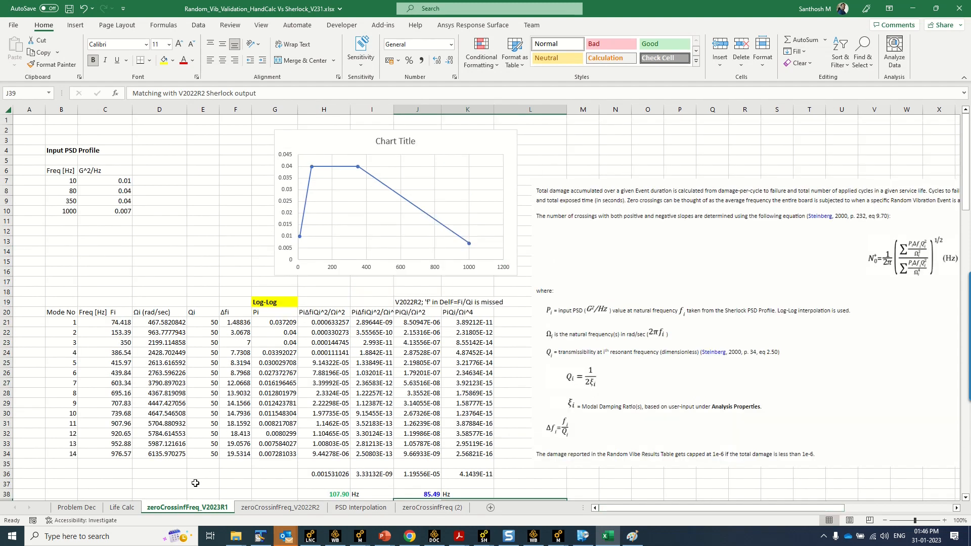
{"action": "scroll", "coordinate": [343, 447], "scroll_direction": "down", "scroll_amount": 2}
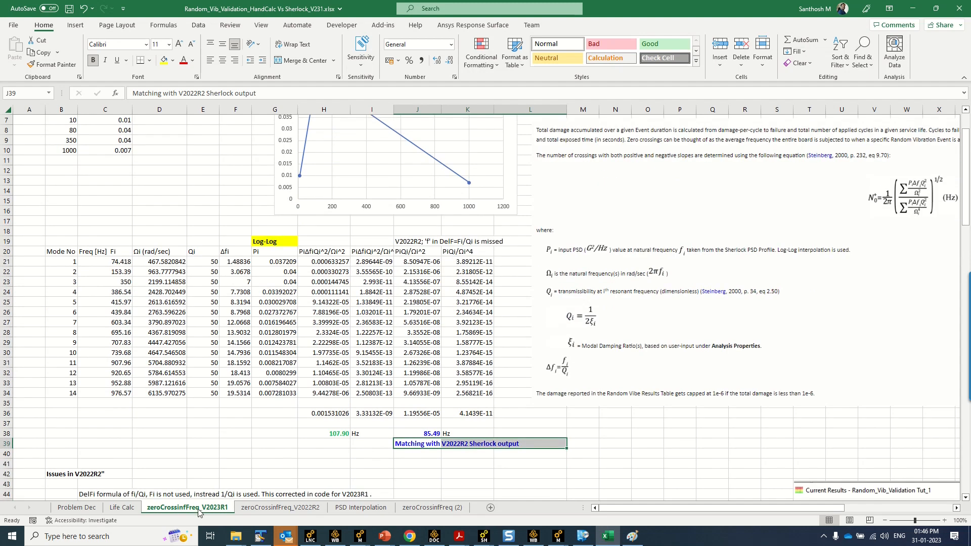
{"action": "left_click_drag", "start_coordinate": [331, 434], "coordinate": [372, 434]}
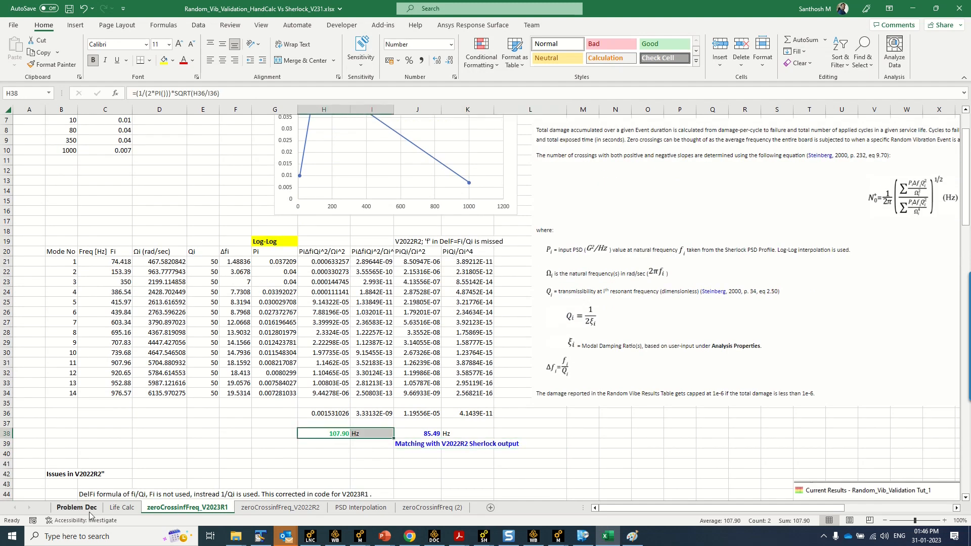
Bring up the Life Calc sheet, check the Cycle Frequency in Sherlock's Random Vibe results summary, and minimize the results window
{"action": "left_click", "coordinate": [120, 508]}
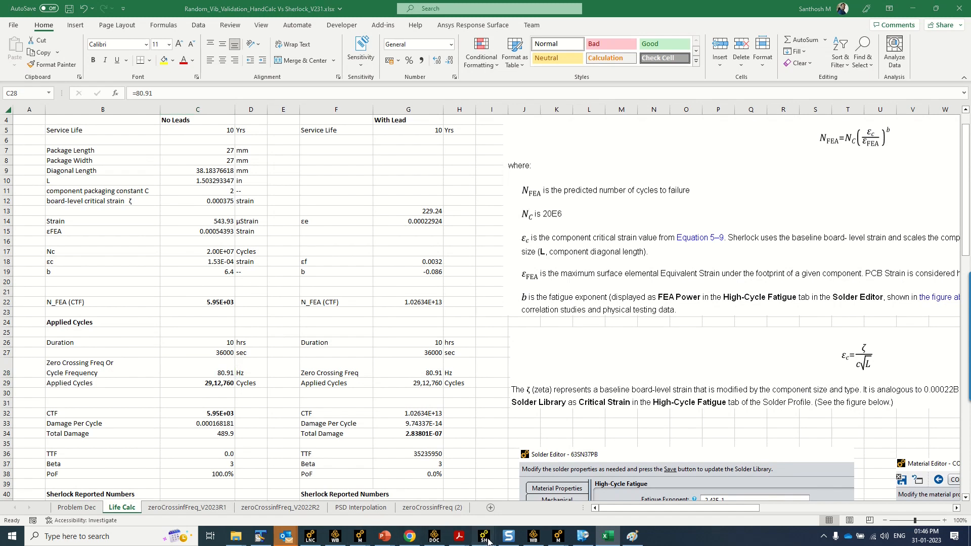
{"action": "mouse_move", "coordinate": [480, 539]}
{"action": "left_click", "coordinate": [332, 496]}
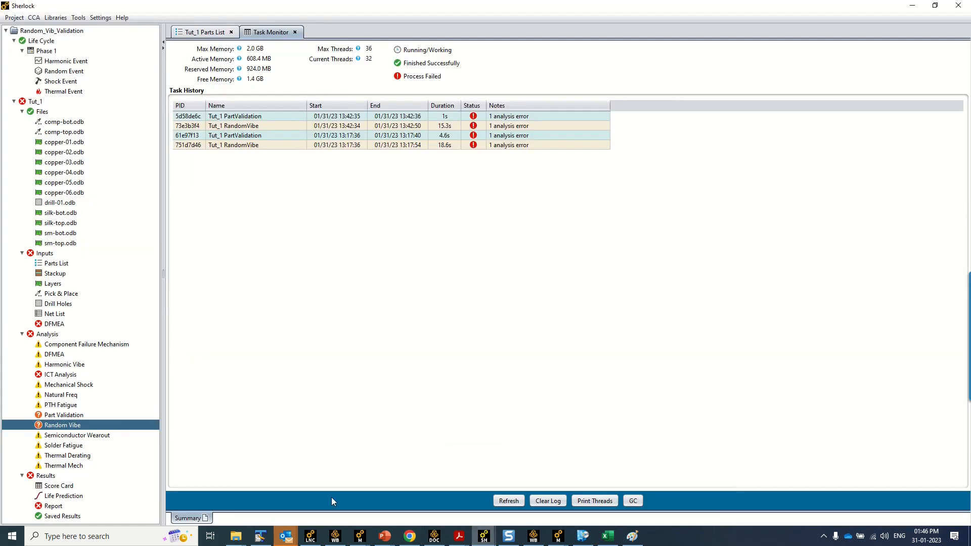
{"action": "right_click", "coordinate": [80, 429]}
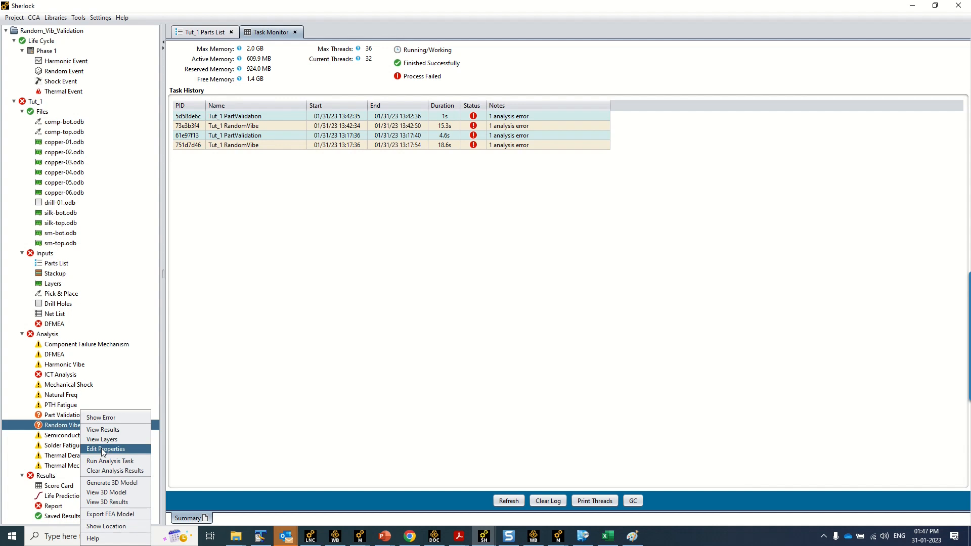
{"action": "left_click", "coordinate": [110, 431]}
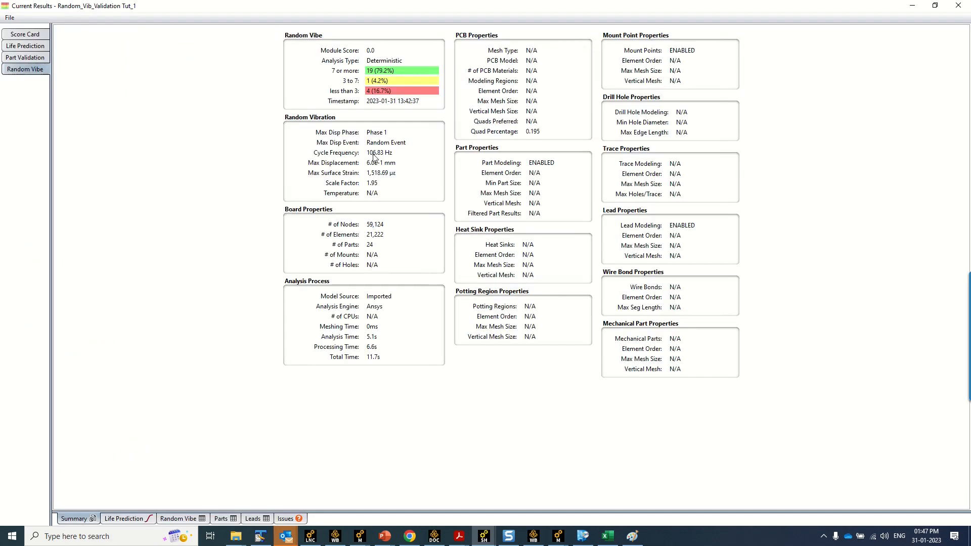
{"action": "left_click", "coordinate": [912, 6]}
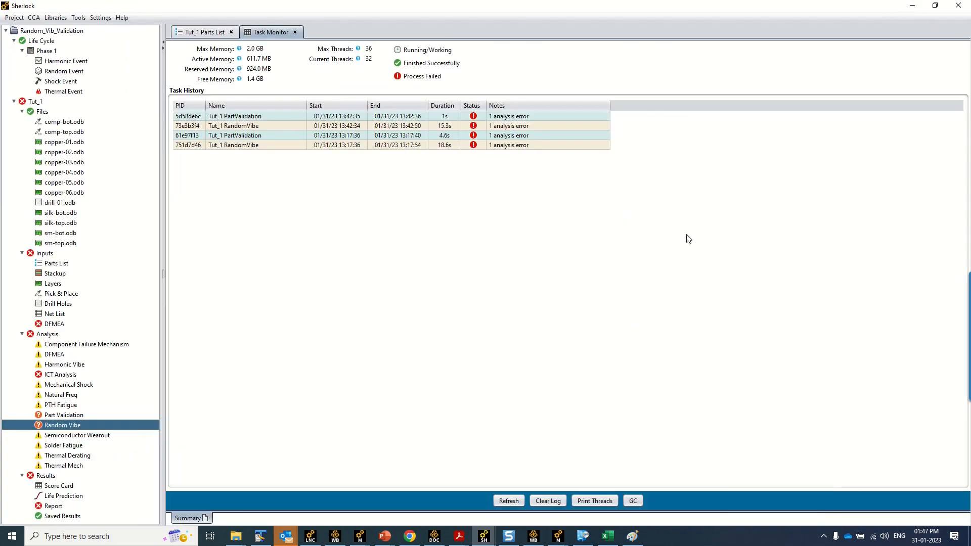
Back in the Excel workbook, set the No Leads zero-crossing frequency on the Life Calc sheet to 106.83 Hz
{"action": "left_click", "coordinate": [608, 536]}
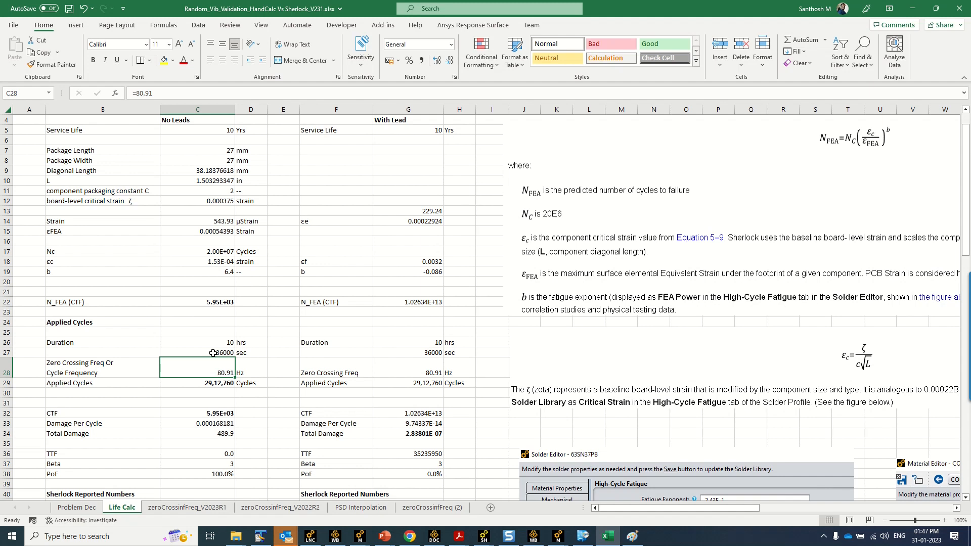
{"action": "type", "text": "10"}
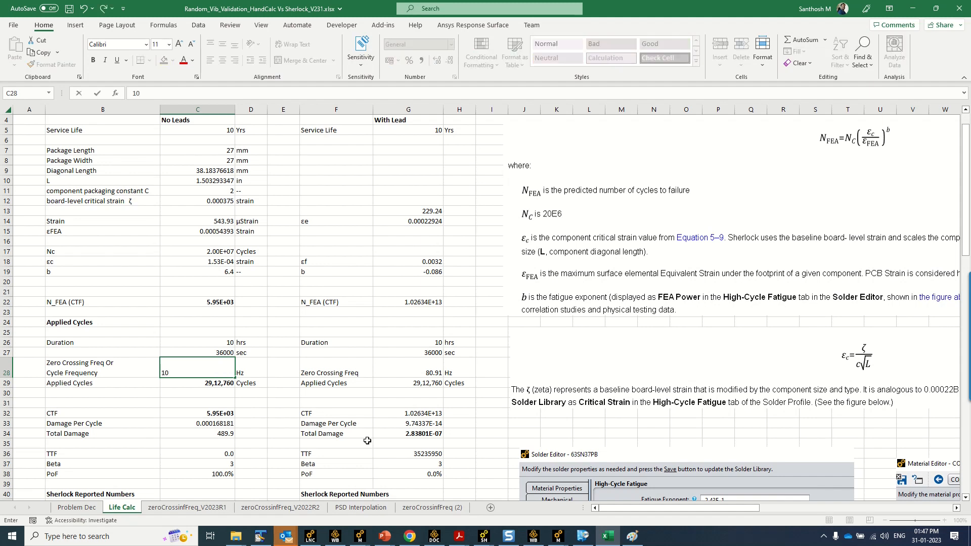
{"action": "type", "text": "6.83"}
{"action": "key", "text": "Return"}
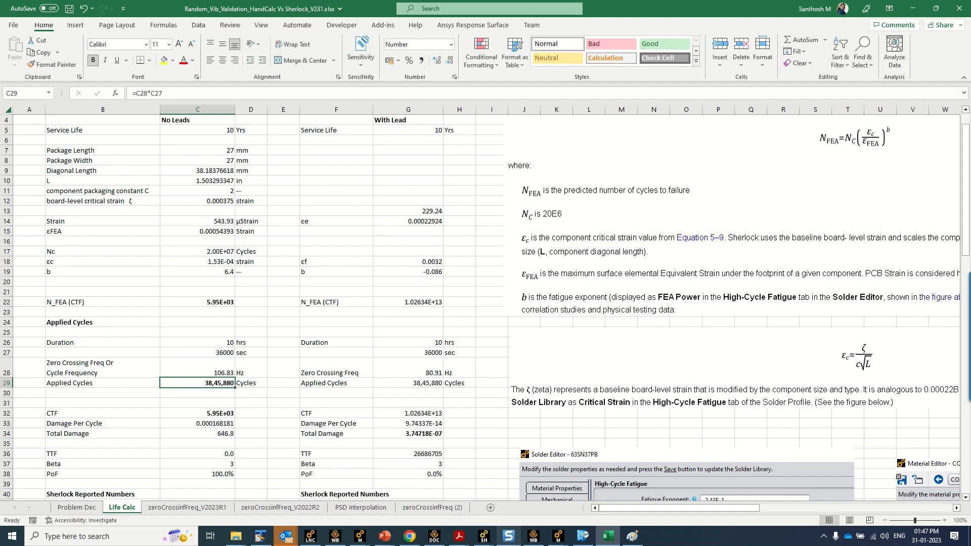
Inspect the No Leads zero-crossing frequency entry and the Applied Cycles formula, leaving both as they are
{"action": "double_click", "coordinate": [223, 366]}
{"action": "key", "text": "Return"}
{"action": "double_click", "coordinate": [223, 384]}
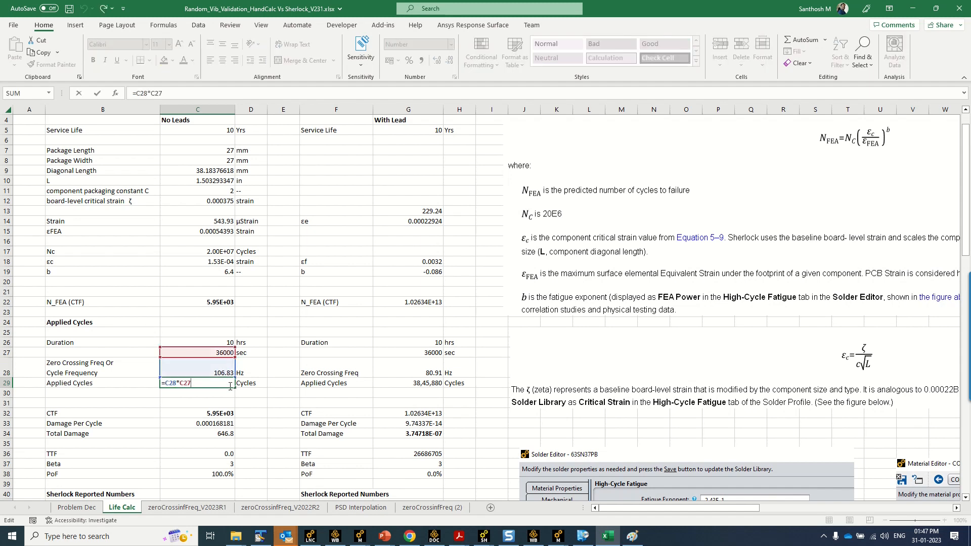
{"action": "key", "text": "Return"}
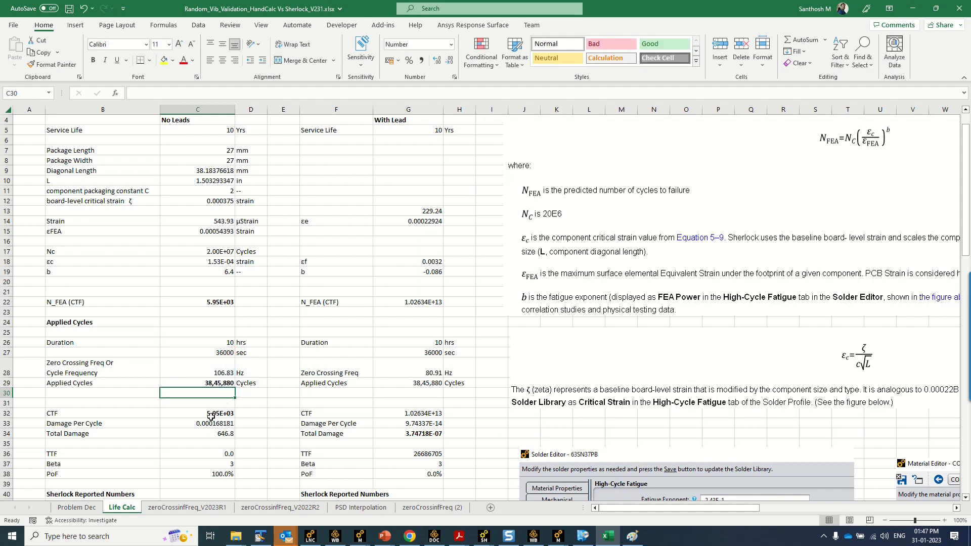
Check the No Leads CTF formula =C22 and the Damage Per Cycle formula =1/C32, and show Damage Per Cycle in scientific notation
{"action": "left_click", "coordinate": [192, 425]}
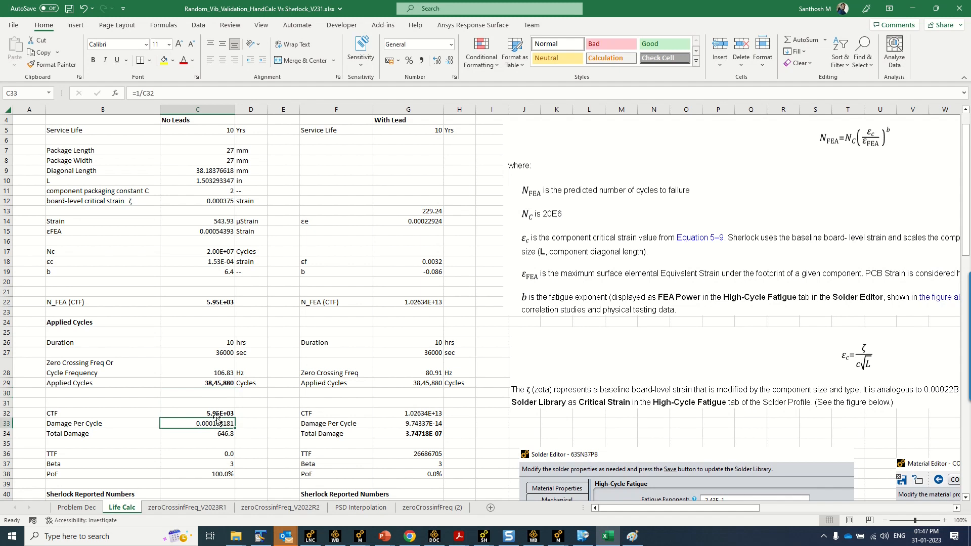
{"action": "left_click", "coordinate": [217, 413]}
{"action": "type", "text": "=C22"}
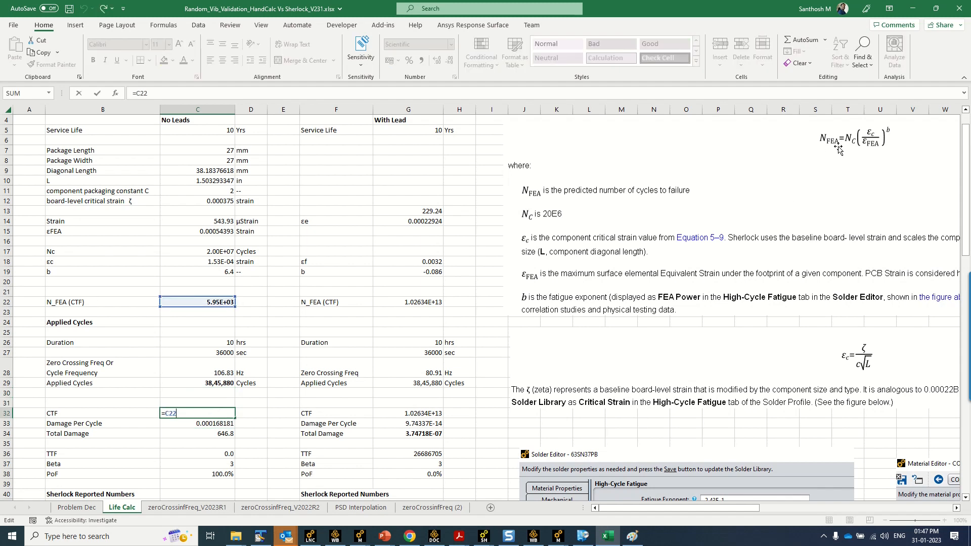
{"action": "key", "text": "Return"}
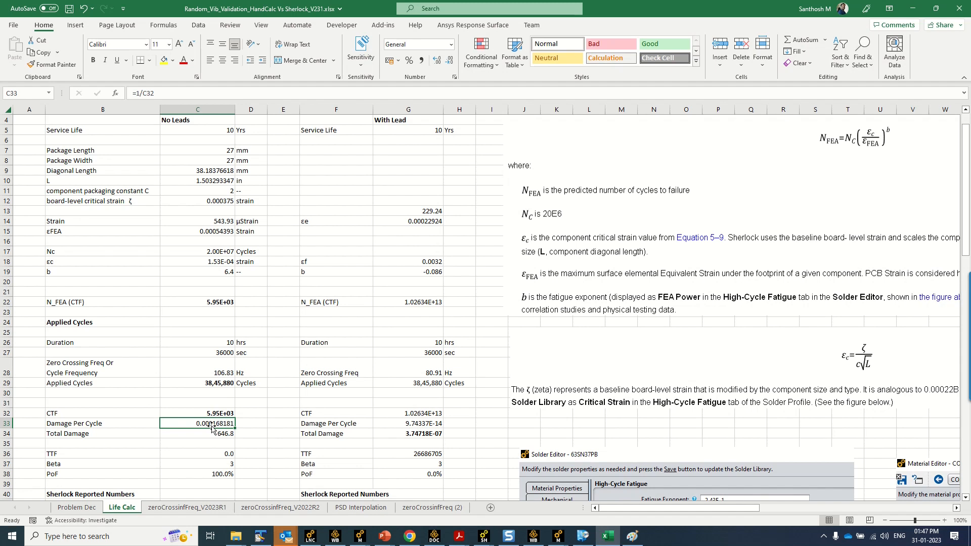
{"action": "double_click", "coordinate": [213, 425]}
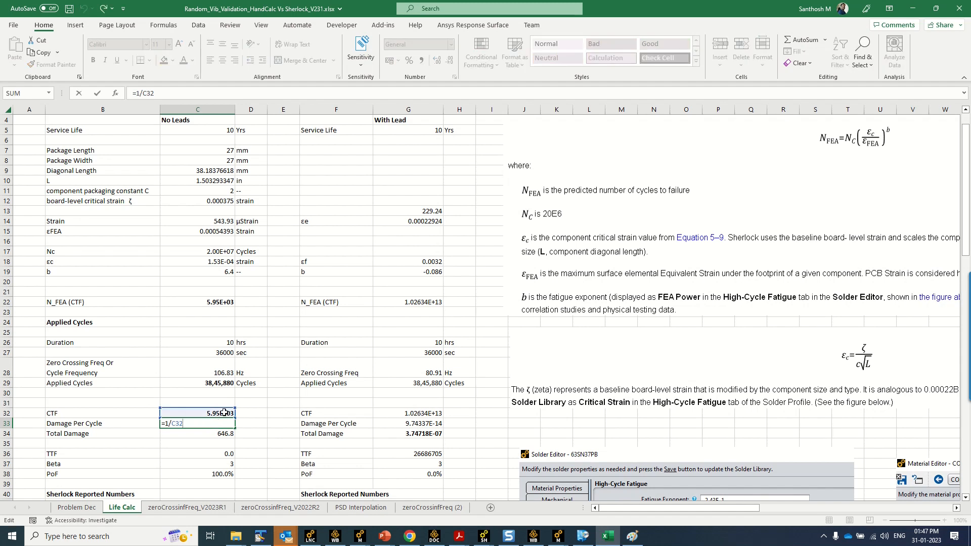
{"action": "key", "text": "Return"}
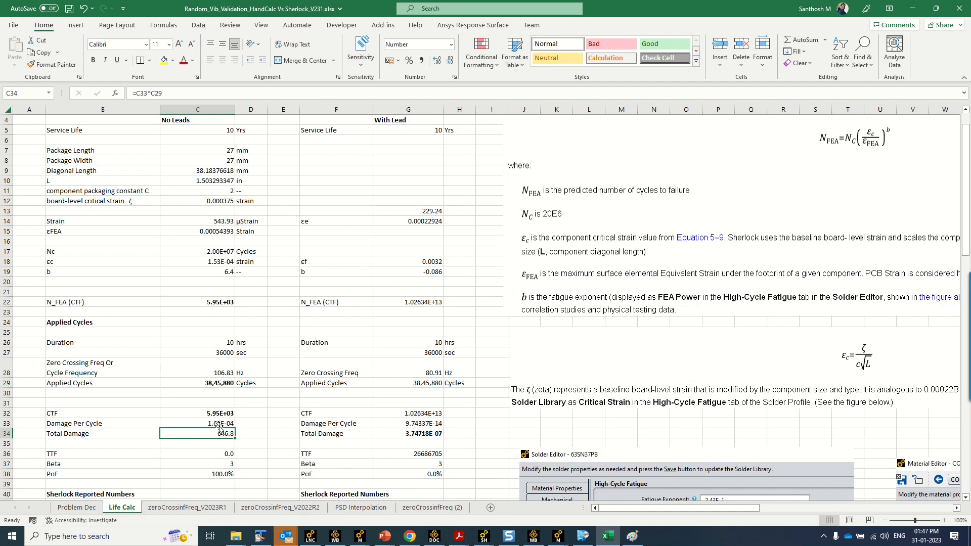
Check the No Leads Total Damage formula =C33*C29, and show the TTF value with five decimal places
{"action": "double_click", "coordinate": [221, 431]}
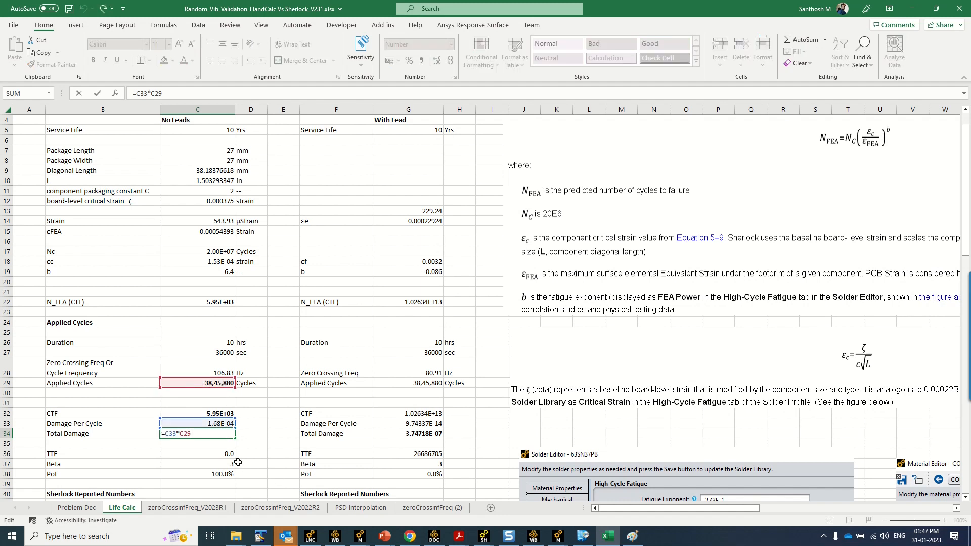
{"action": "key", "text": "Return"}
{"action": "key", "text": "Down"}
{"action": "left_click", "coordinate": [438, 60]}
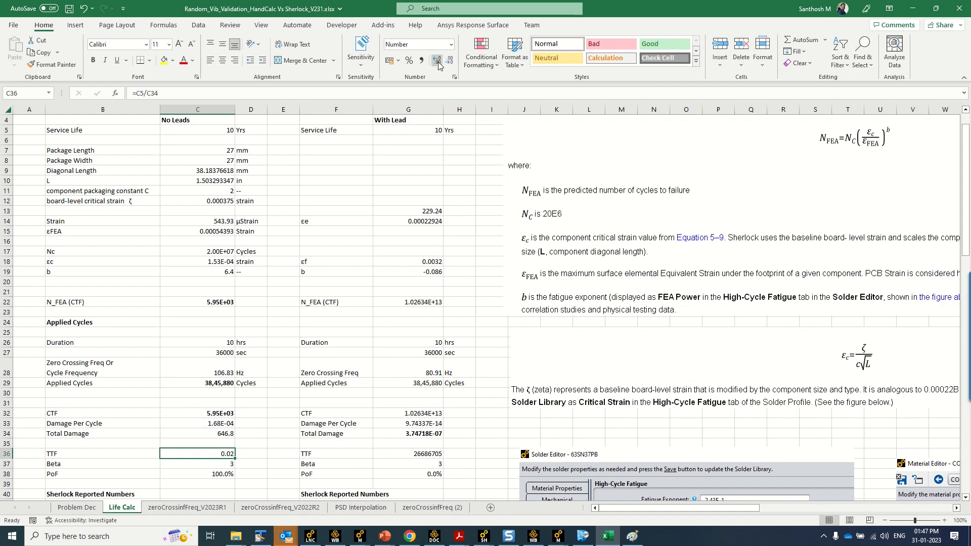
{"action": "left_click", "coordinate": [438, 61]}
{"action": "left_click", "coordinate": [438, 61]}
{"action": "left_click", "coordinate": [438, 60]}
{"action": "left_click", "coordinate": [242, 462]}
Compare the No Leads TTF formula =C5/C34 with the help document's TTF and PoF equations and the Sherlock reported numbers
{"action": "double_click", "coordinate": [229, 455]}
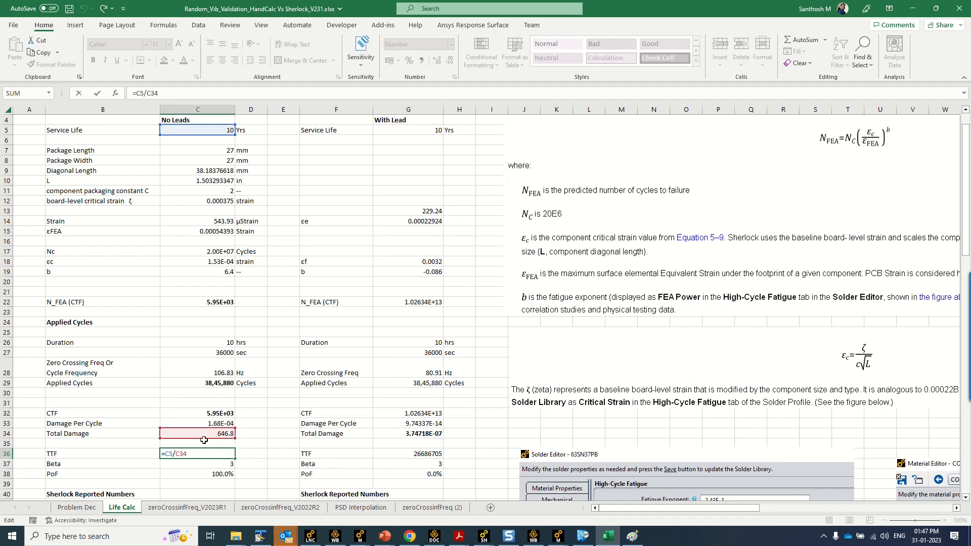
{"action": "scroll", "coordinate": [798, 395], "scroll_direction": "down", "scroll_amount": 9}
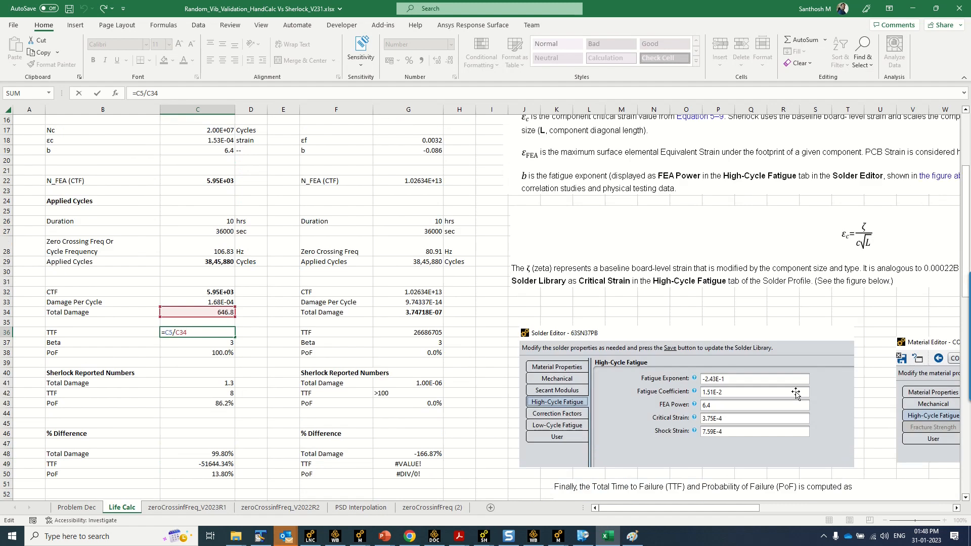
{"action": "left_click", "coordinate": [850, 400]}
{"action": "left_click_drag", "start_coordinate": [851, 400], "coordinate": [848, 401]}
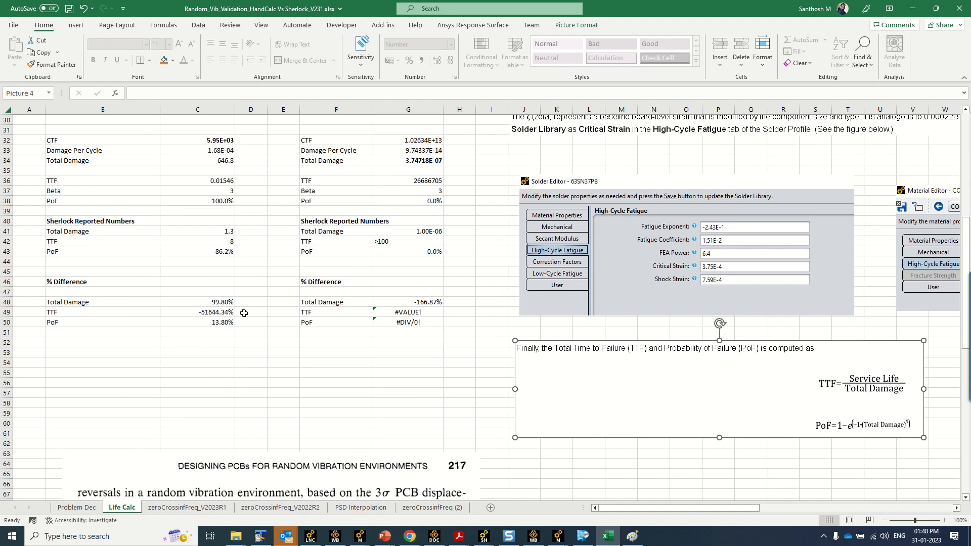
{"action": "left_click", "coordinate": [251, 291]}
{"action": "scroll", "coordinate": [252, 291], "scroll_direction": "up", "scroll_amount": 3}
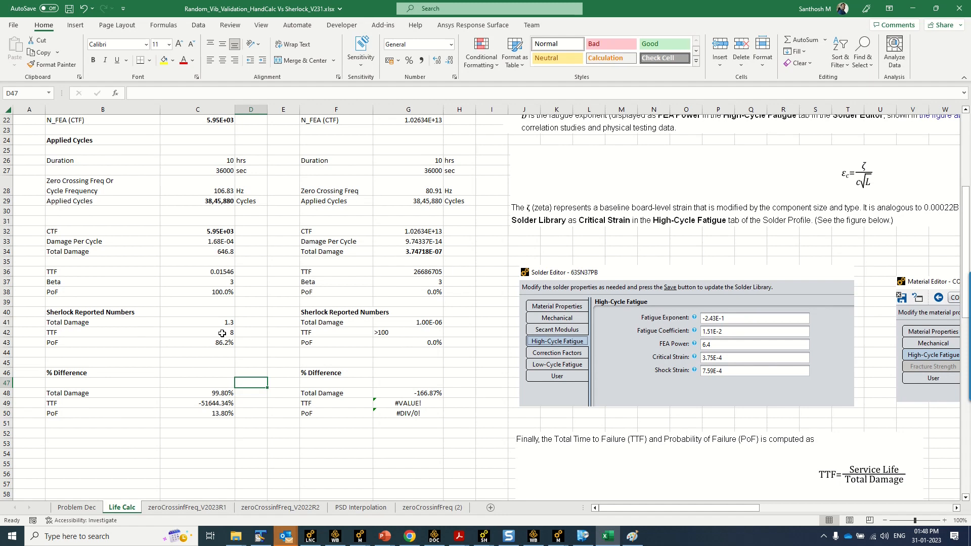
{"action": "left_click", "coordinate": [220, 273]}
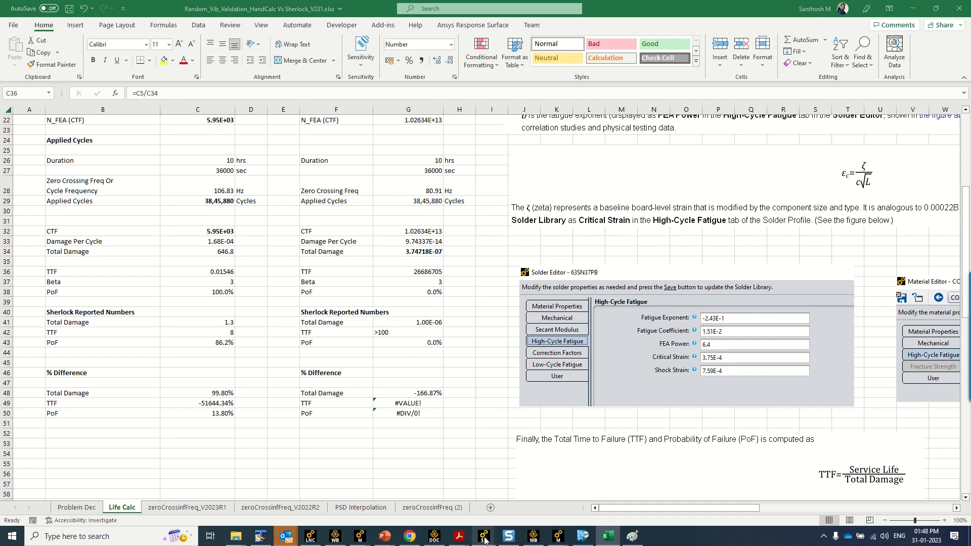
Switch to Sherlock, close a Solder Manager window, and show the Random Vibe component table in the Current Results window
{"action": "mouse_move", "coordinate": [484, 536]}
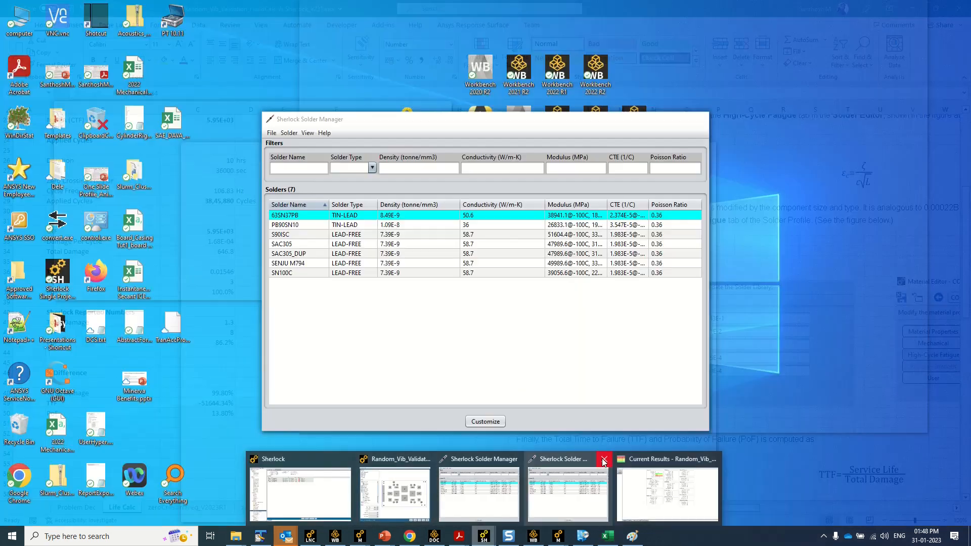
{"action": "left_click", "coordinate": [604, 459]}
{"action": "left_click", "coordinate": [638, 487]}
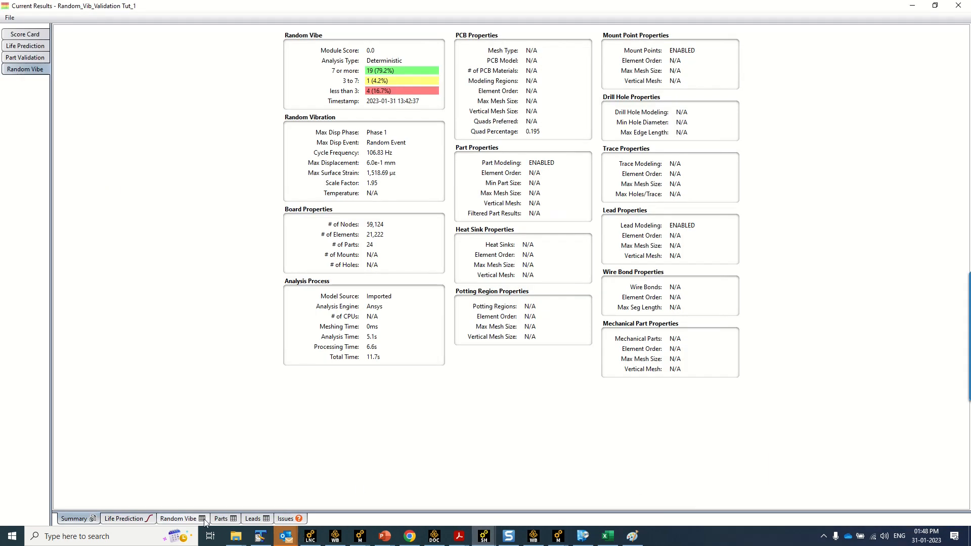
{"action": "left_click", "coordinate": [178, 519]}
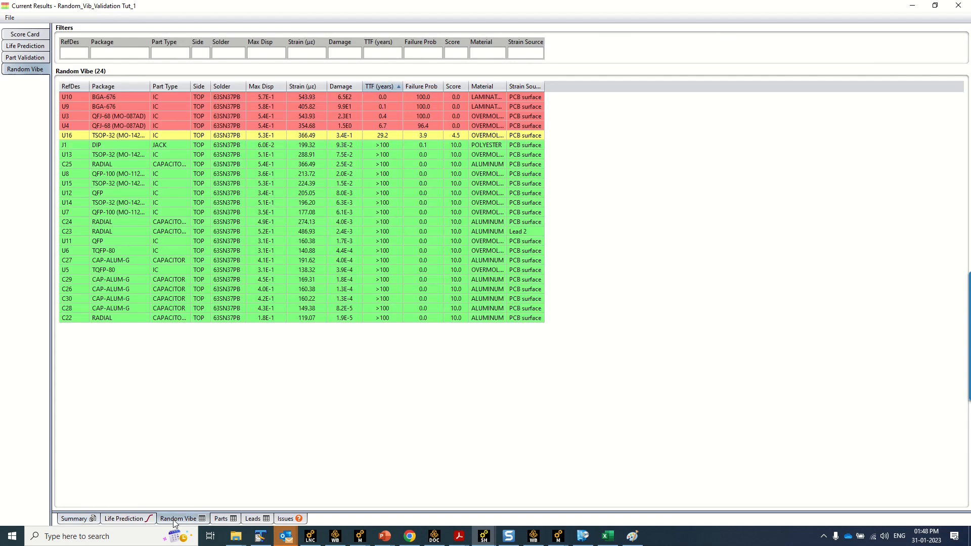
Start exporting the Random Vibe results table, and copy the Random_Vib_Enclosure_Validation folder path from File Explorer for the output location
{"action": "right_click", "coordinate": [384, 99]}
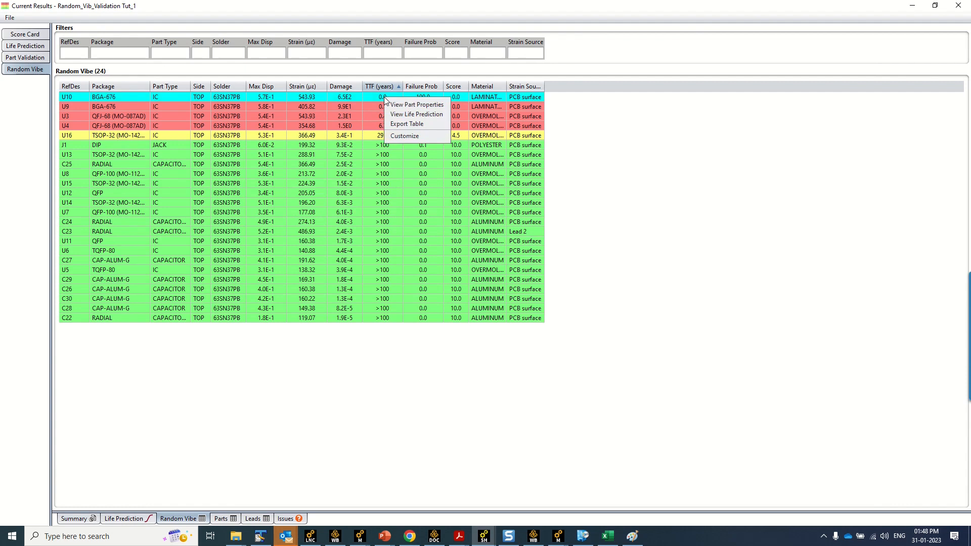
{"action": "left_click", "coordinate": [428, 125]}
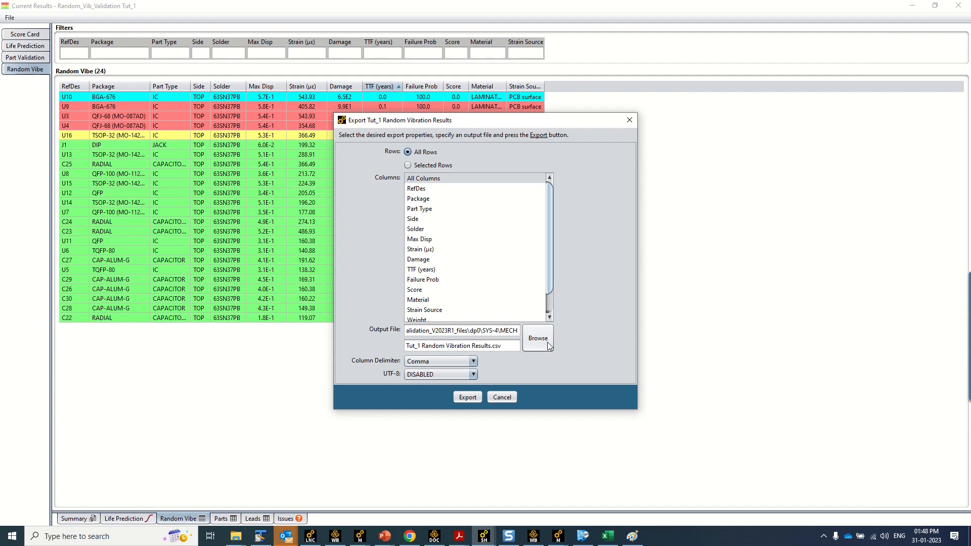
{"action": "left_click", "coordinate": [237, 537]}
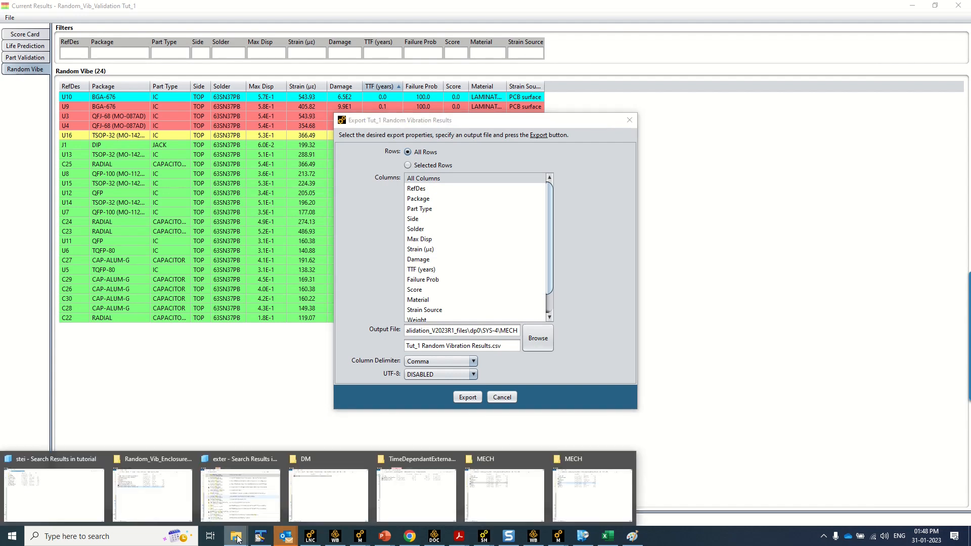
{"action": "left_click", "coordinate": [178, 498]}
{"action": "left_click", "coordinate": [703, 158]}
{"action": "key", "text": "ctrl+c"}
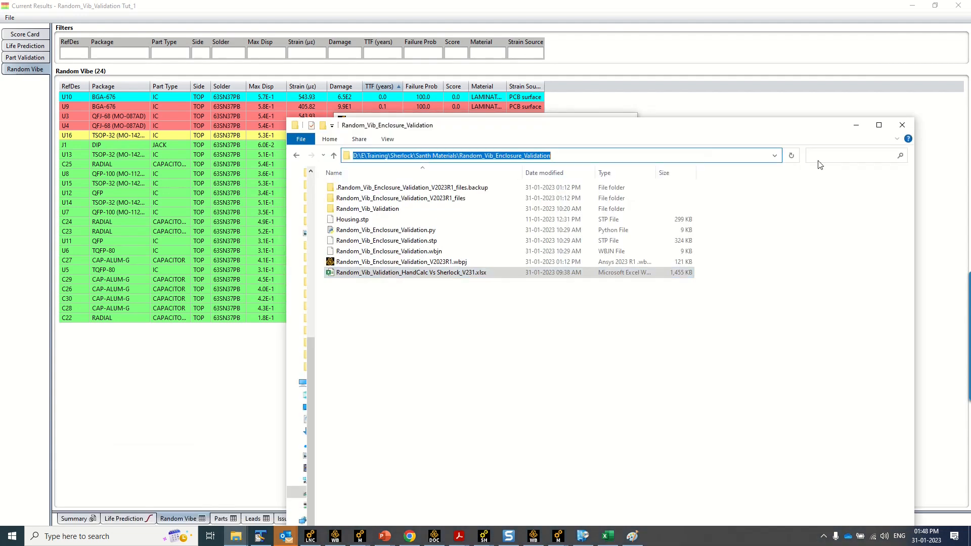
Export all rows and columns of the Random Vibe results as LifeTable.csv into the Random_Vib_Enclosure_Validation folder
{"action": "left_click", "coordinate": [859, 128]}
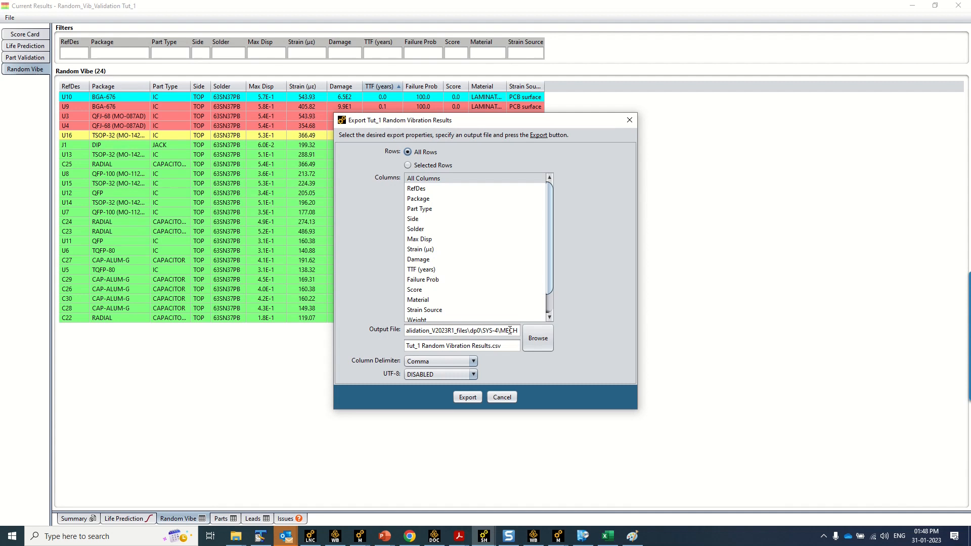
{"action": "left_click", "coordinate": [538, 338]}
{"action": "key", "text": "ctrl+v"}
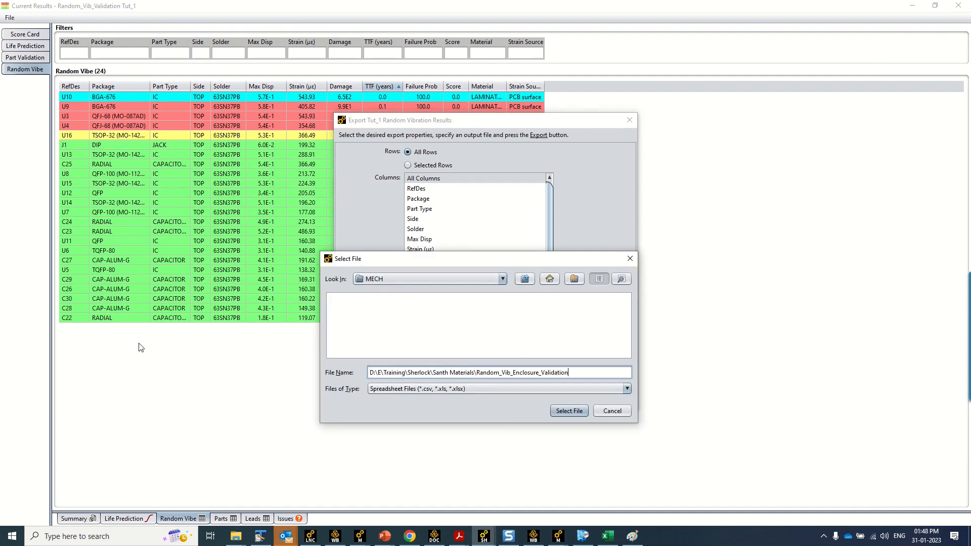
{"action": "key", "text": "Return"}
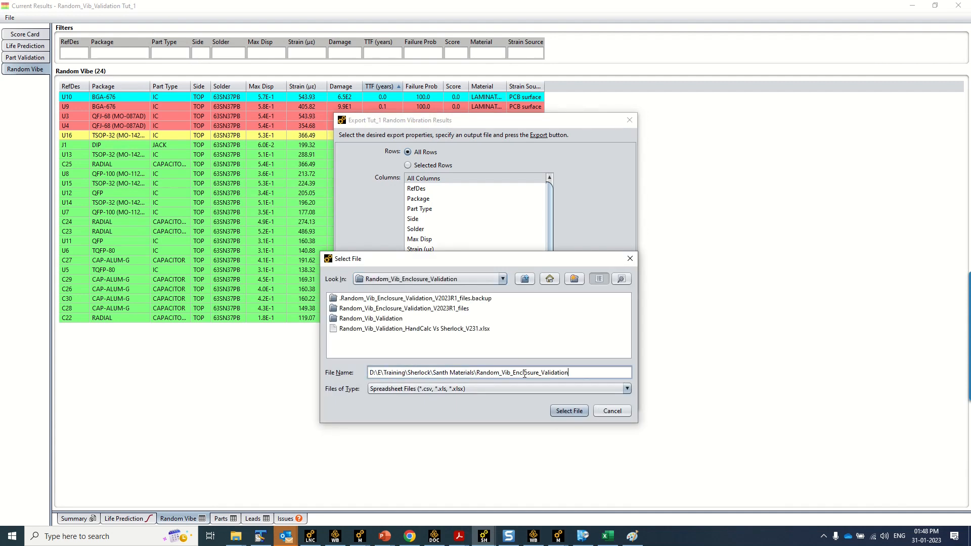
{"action": "key", "text": "ctrl+a"}
{"action": "type", "text": "L"}
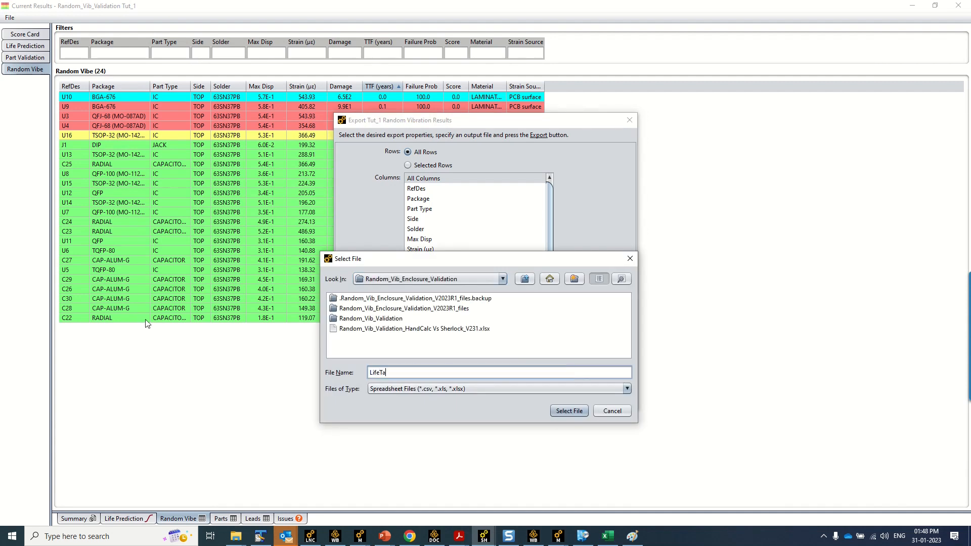
{"action": "left_click", "coordinate": [566, 411]}
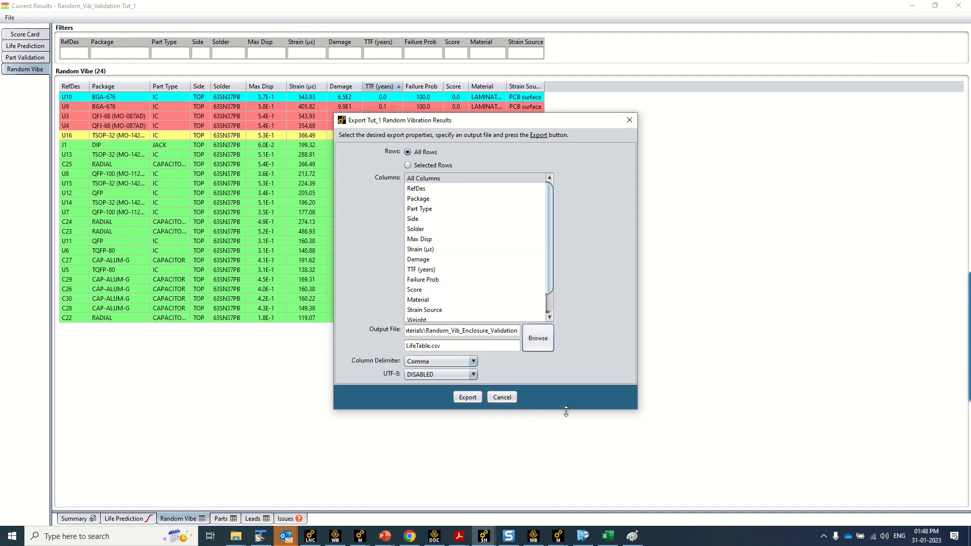
{"action": "left_click", "coordinate": [475, 399]}
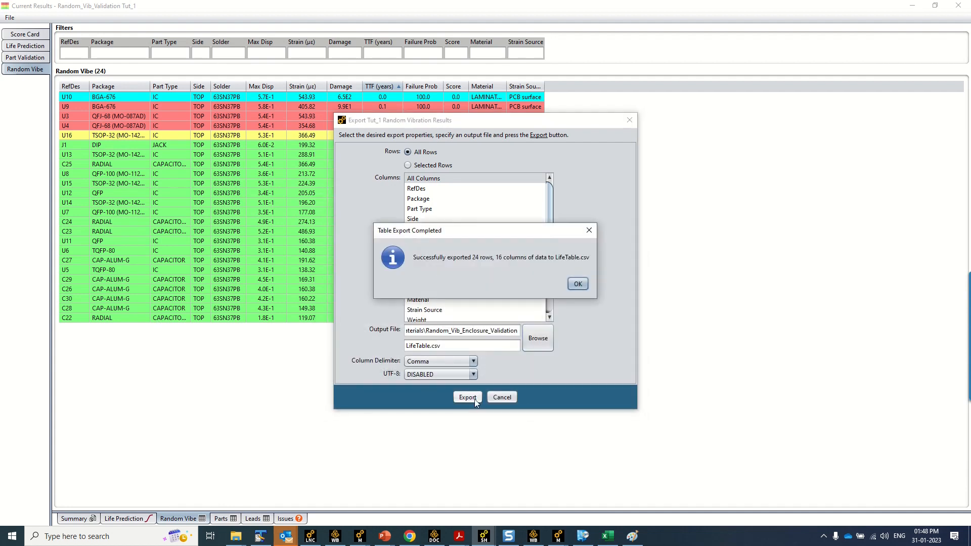
{"action": "left_click", "coordinate": [578, 284]}
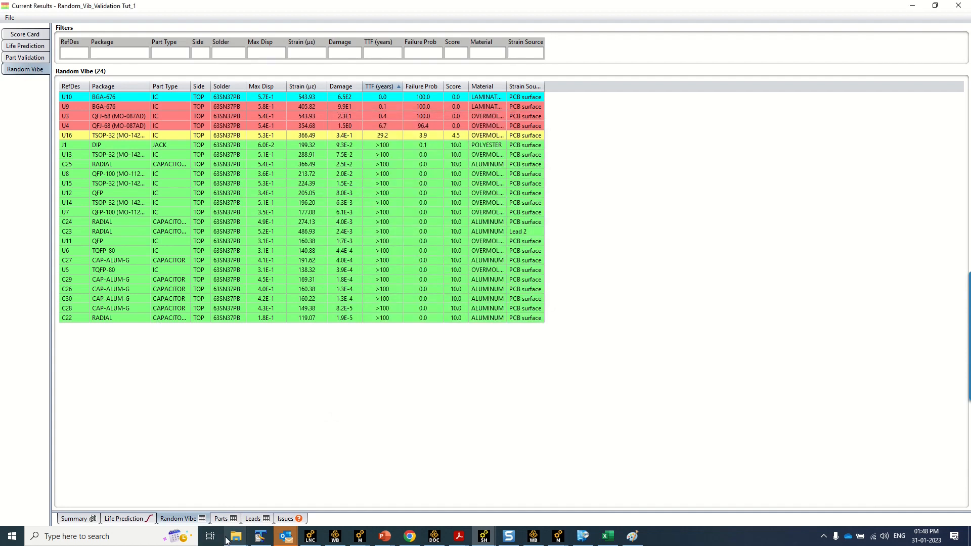
Open the exported LifeTable.csv from File Explorer in Excel, and widen the TTF (years) and Failure Prob columns
{"action": "mouse_move", "coordinate": [236, 535]}
{"action": "left_click", "coordinate": [181, 503]}
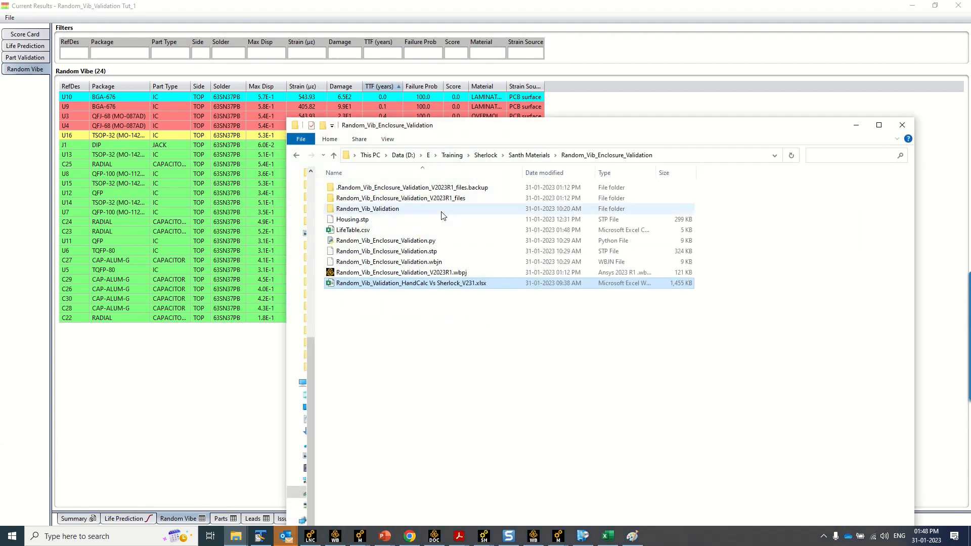
{"action": "right_click", "coordinate": [357, 231]}
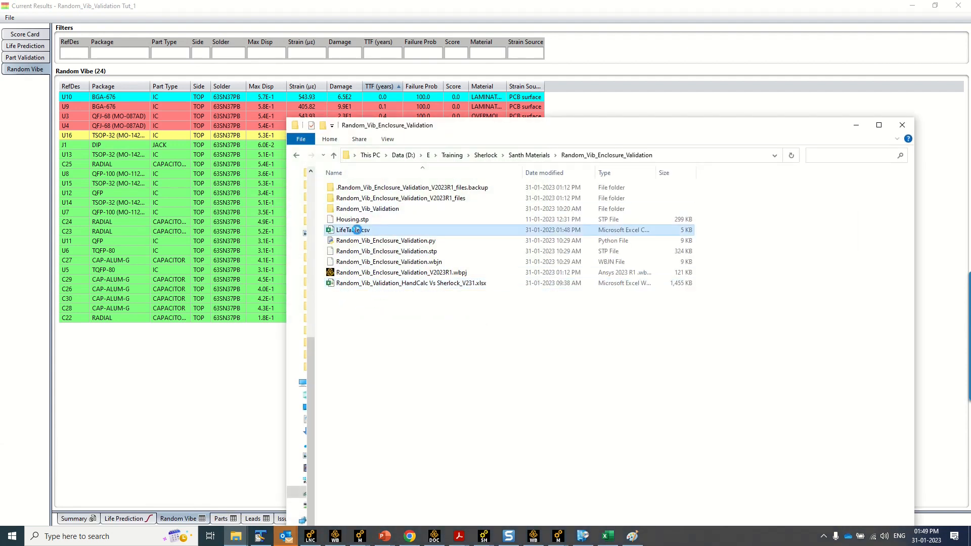
{"action": "left_click", "coordinate": [383, 238]}
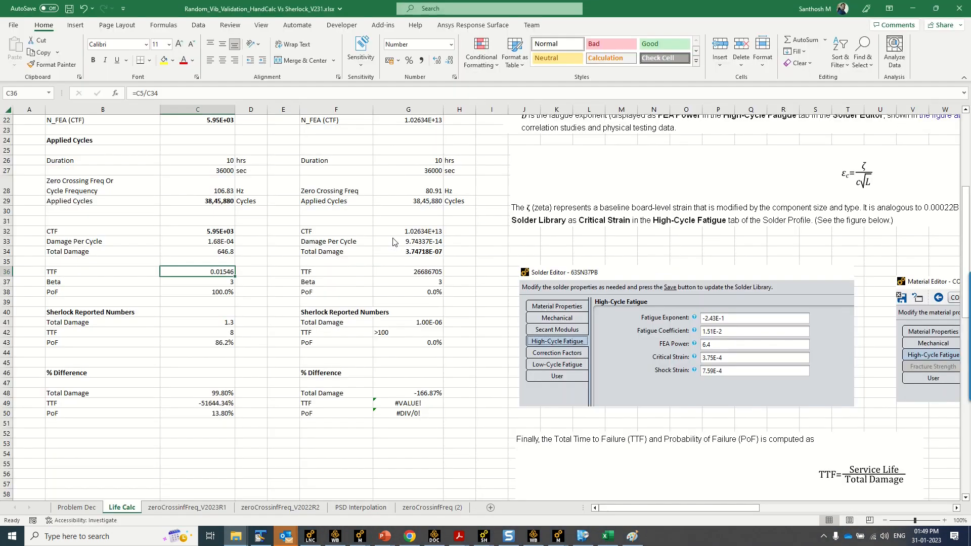
{"action": "left_click", "coordinate": [331, 361]}
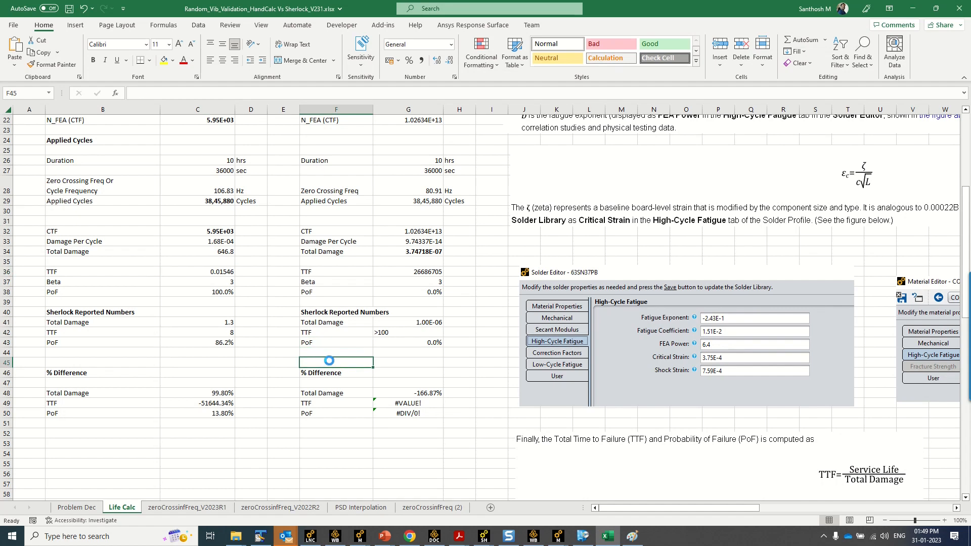
{"action": "left_click", "coordinate": [49, 131]}
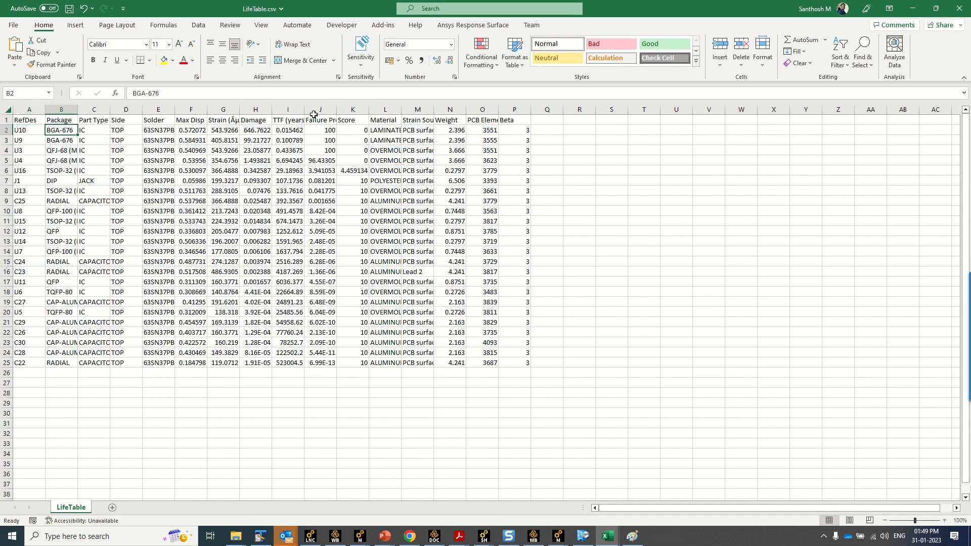
{"action": "left_click_drag", "start_coordinate": [307, 113], "coordinate": [347, 113]}
{"action": "double_click", "coordinate": [380, 111]}
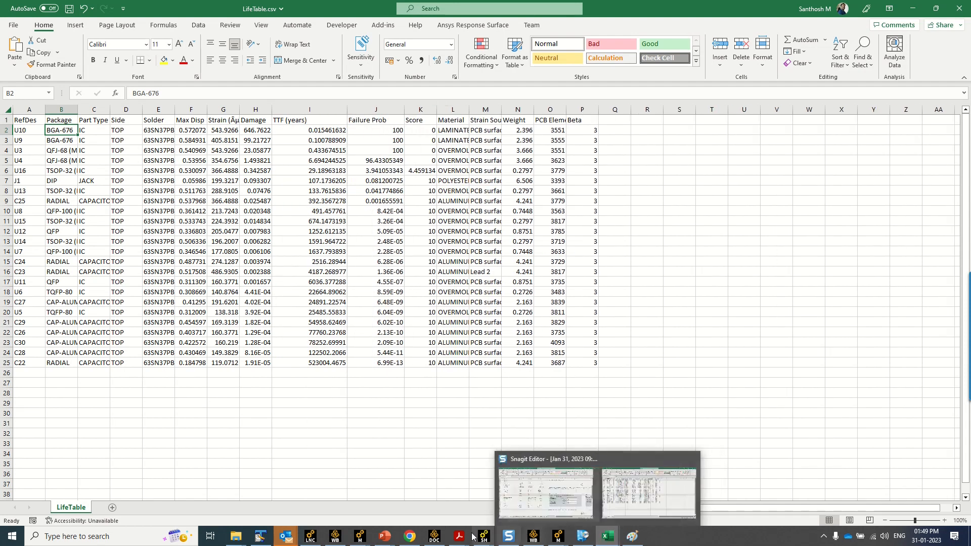
Arrange the Sherlock results and hand-calculation workbook windows over LifeTable.csv to compare the No Leads Total Damage, TTF and PoF values
{"action": "mouse_move", "coordinate": [484, 537]}
{"action": "left_click", "coordinate": [612, 497]}
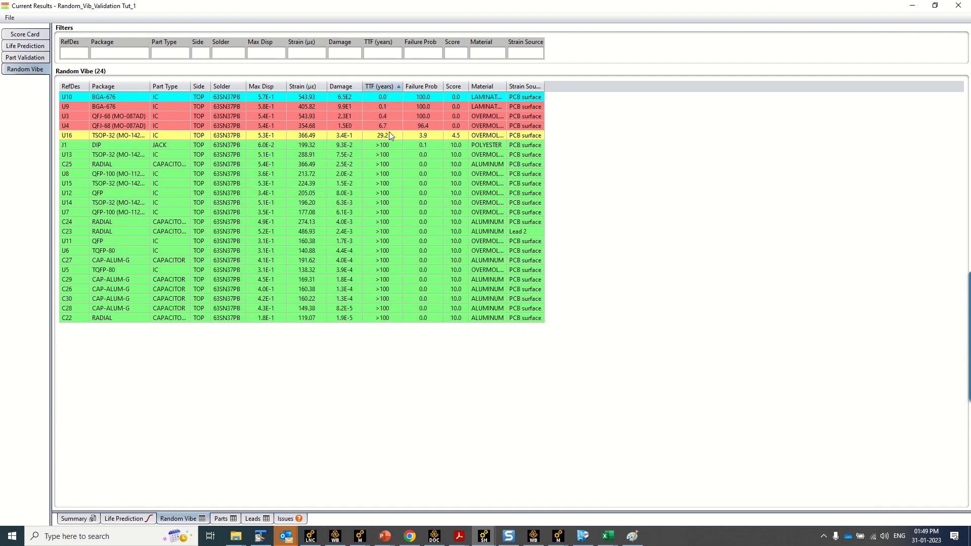
{"action": "left_click_drag", "start_coordinate": [432, 13], "coordinate": [640, 204]}
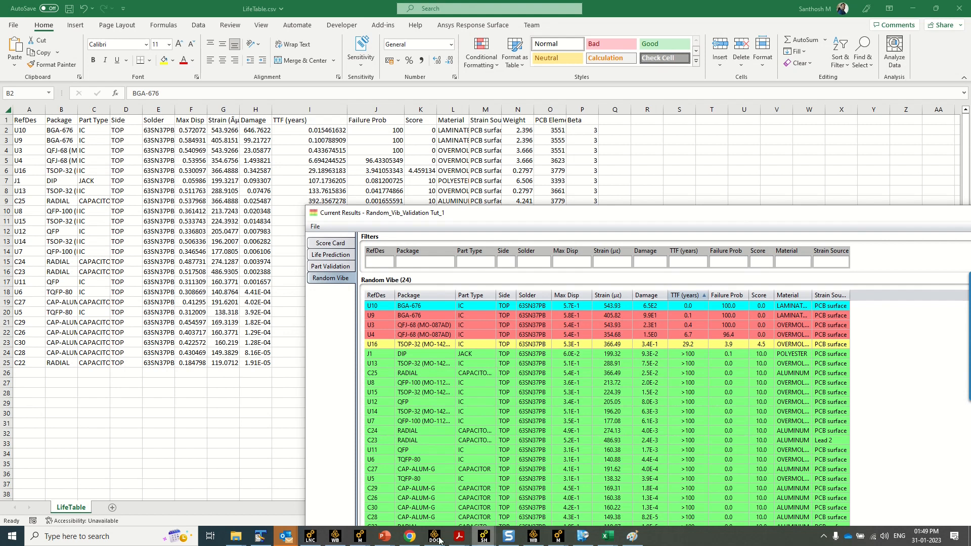
{"action": "left_click", "coordinate": [608, 537]}
{"action": "left_click", "coordinate": [553, 495]}
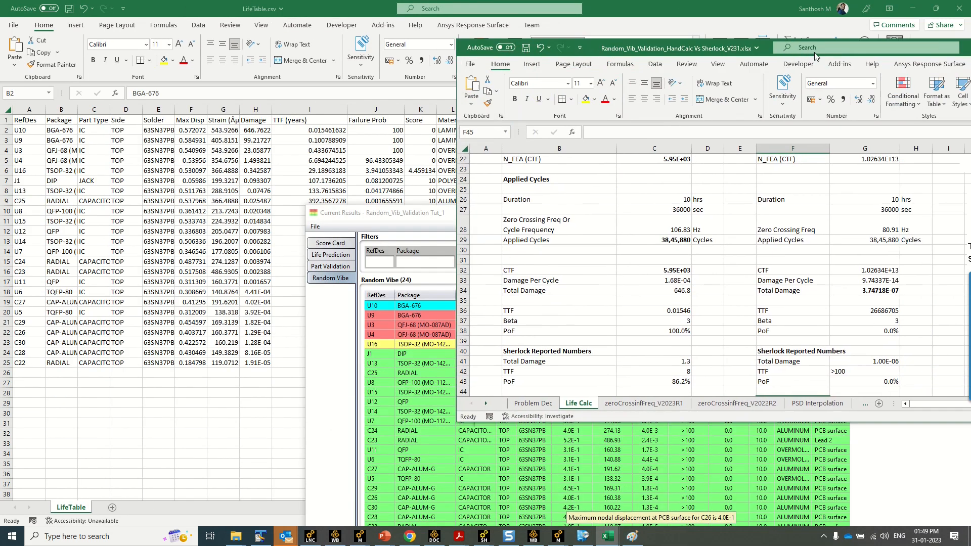
{"action": "scroll", "coordinate": [713, 314], "scroll_direction": "down", "scroll_amount": 3}
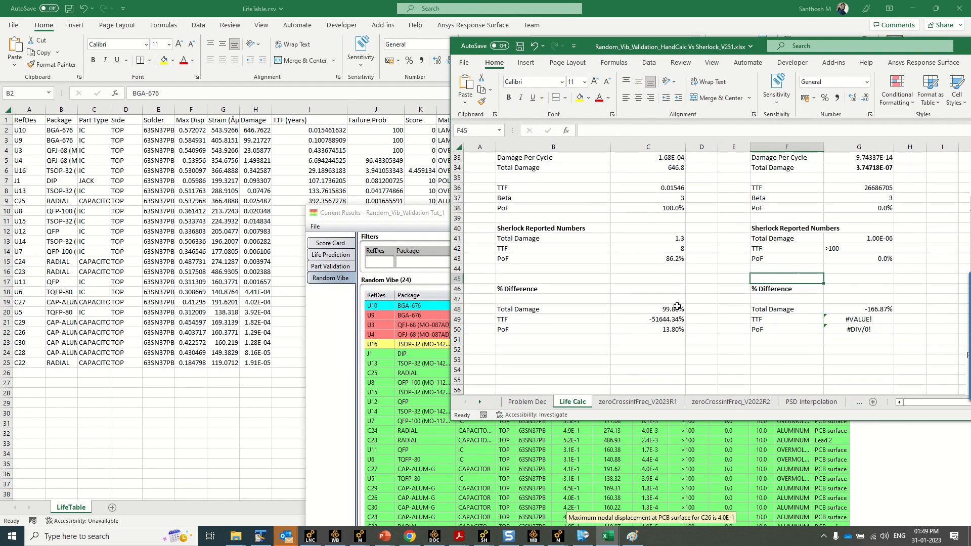
{"action": "scroll", "coordinate": [676, 285], "scroll_direction": "up", "scroll_amount": 1}
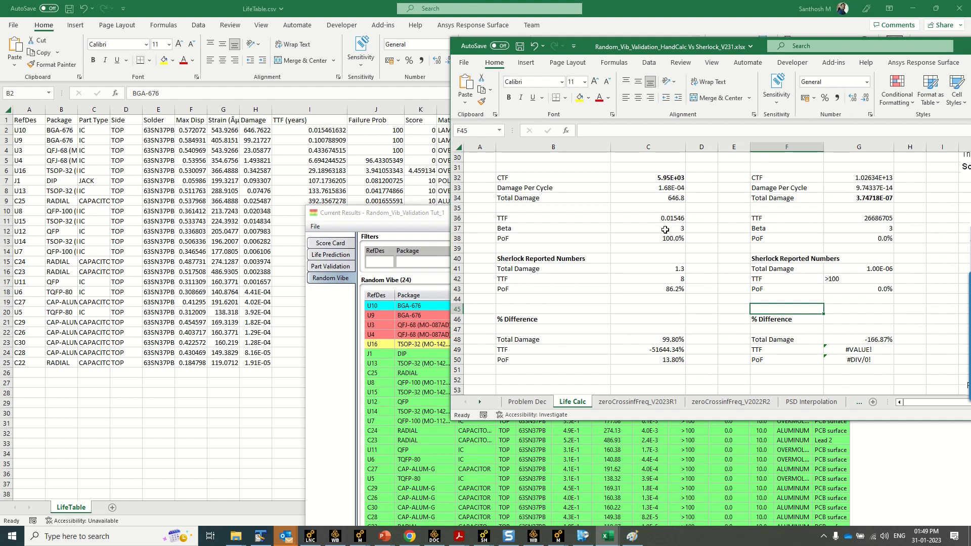
{"action": "left_click", "coordinate": [666, 230]}
Maximize Sherlock's Current Results window and examine component U10's Random Vibe life prediction curve in a widened chart window
{"action": "double_click", "coordinate": [395, 219]}
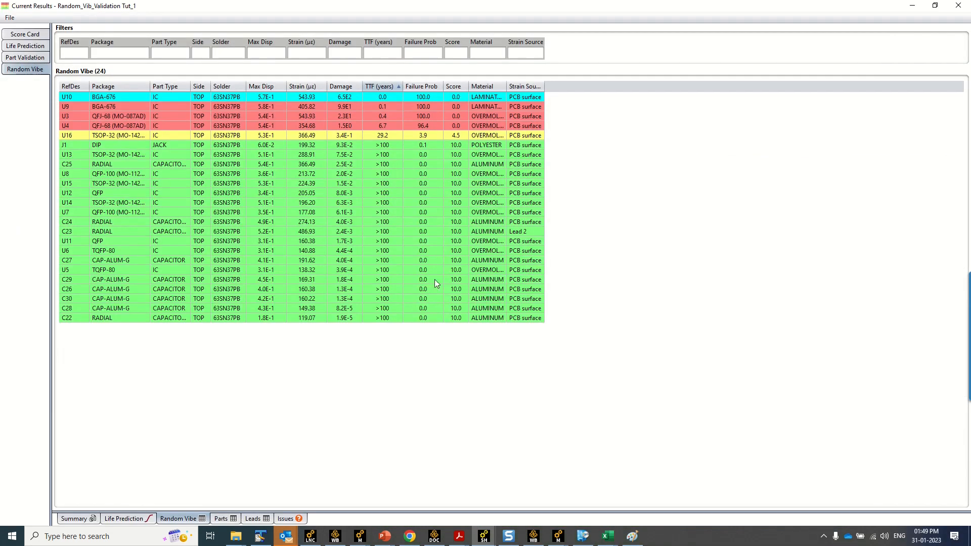
{"action": "right_click", "coordinate": [111, 97]}
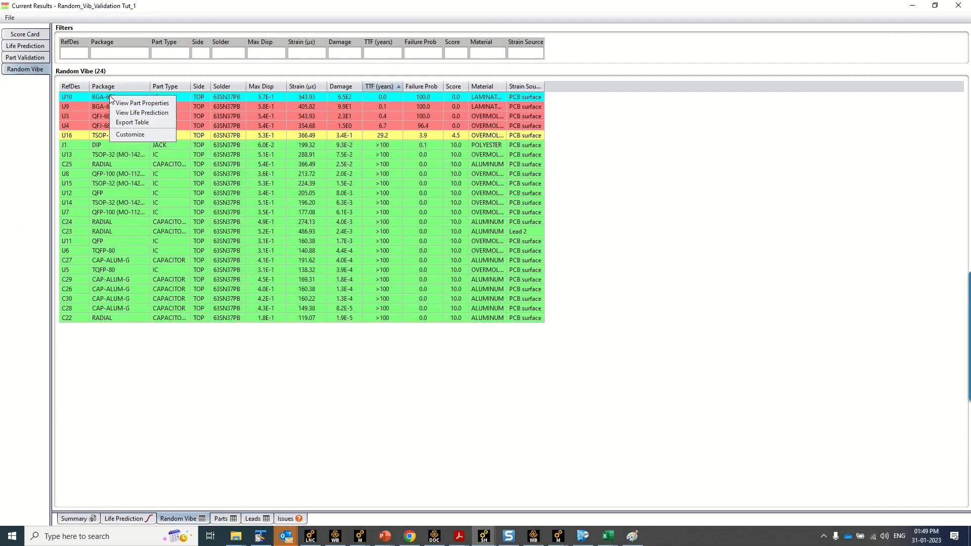
{"action": "left_click", "coordinate": [159, 119]}
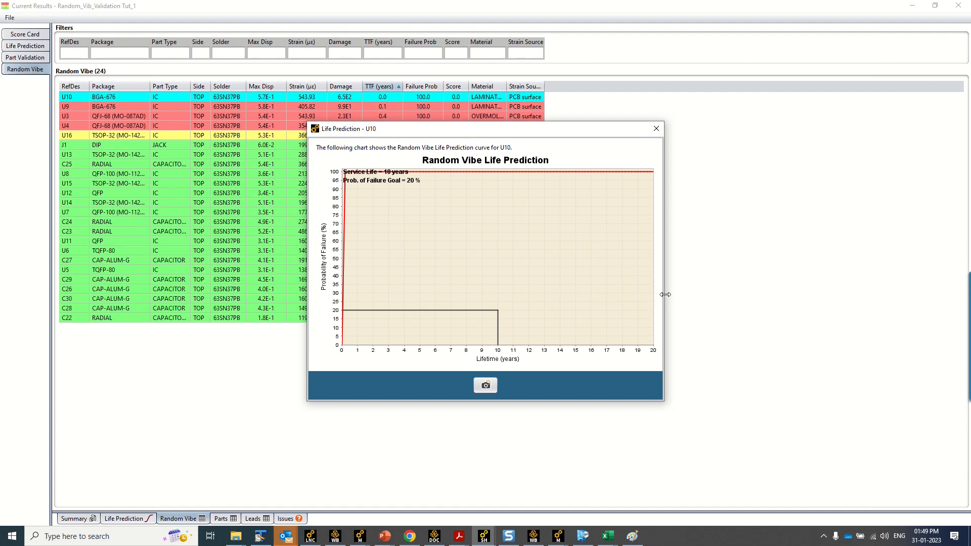
{"action": "left_click_drag", "start_coordinate": [664, 299], "coordinate": [880, 301]}
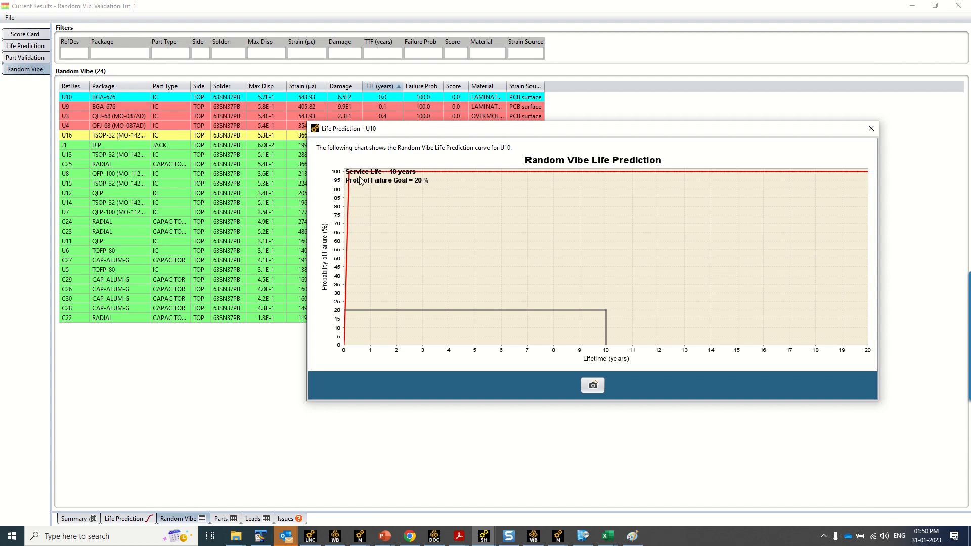
{"action": "left_click", "coordinate": [871, 129]}
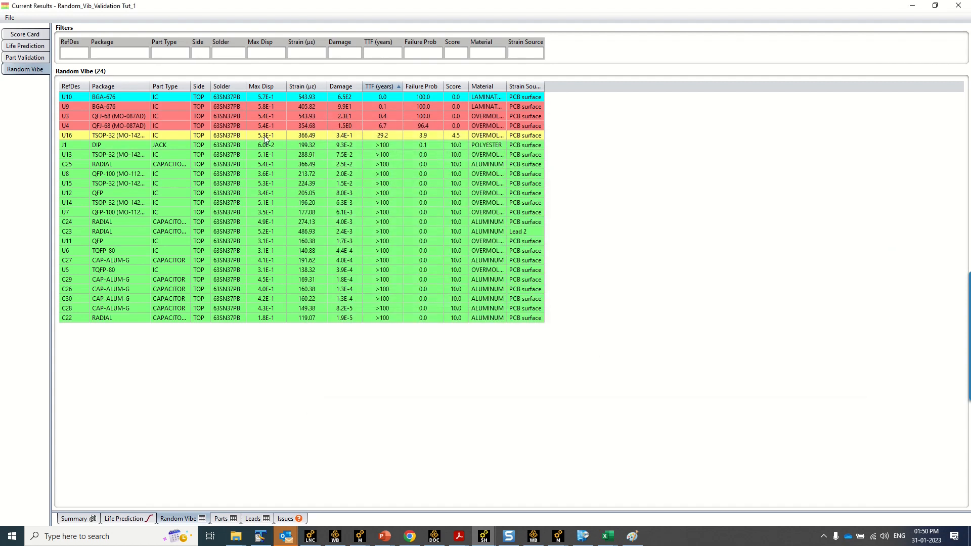
Examine component U16's life prediction curve against the 10-year service life and 20 % failure goal
{"action": "right_click", "coordinate": [62, 136]}
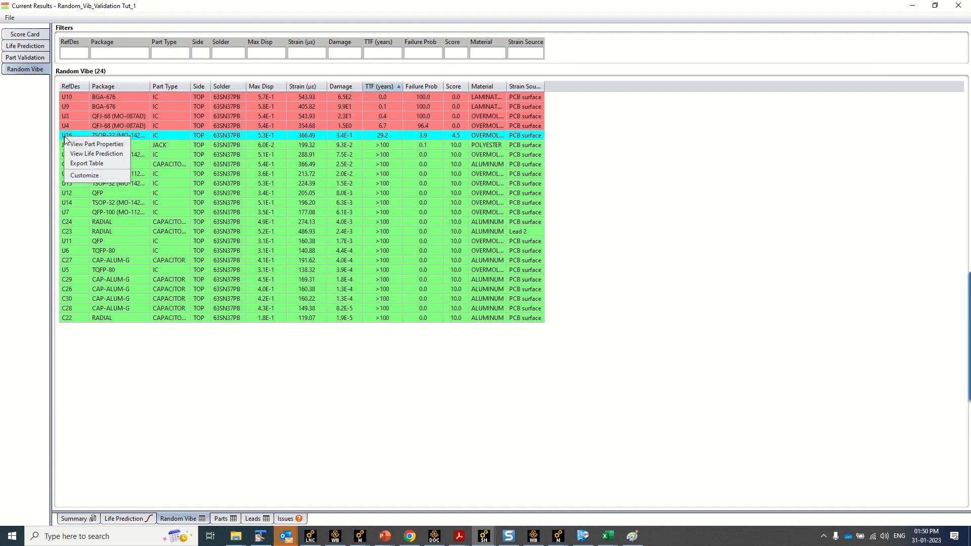
{"action": "left_click", "coordinate": [96, 154]}
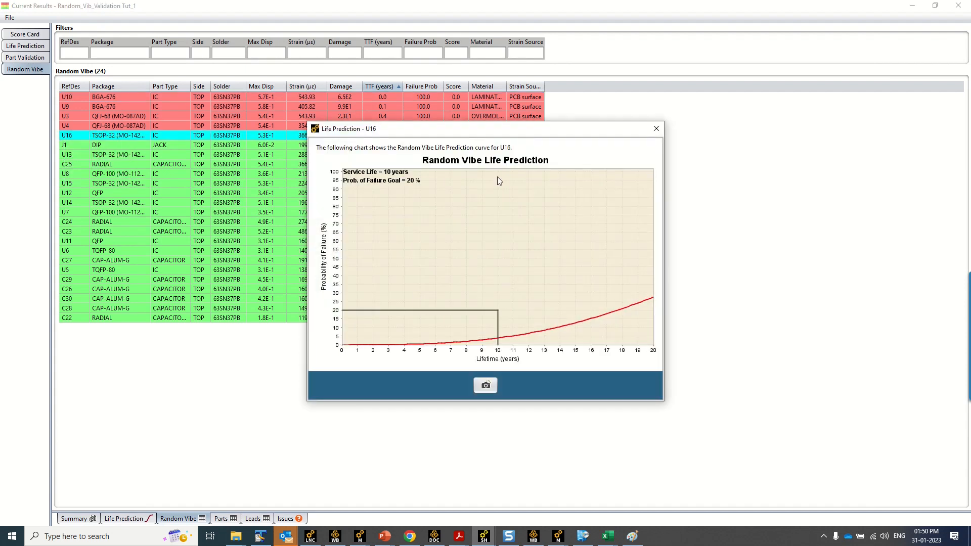
{"action": "left_click_drag", "start_coordinate": [486, 129], "coordinate": [584, 175]}
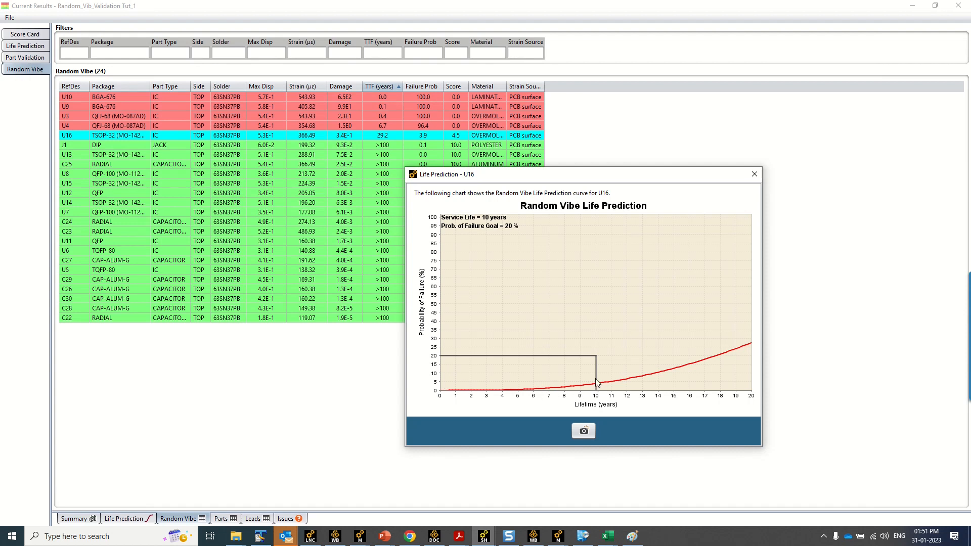
{"action": "left_click", "coordinate": [754, 174]}
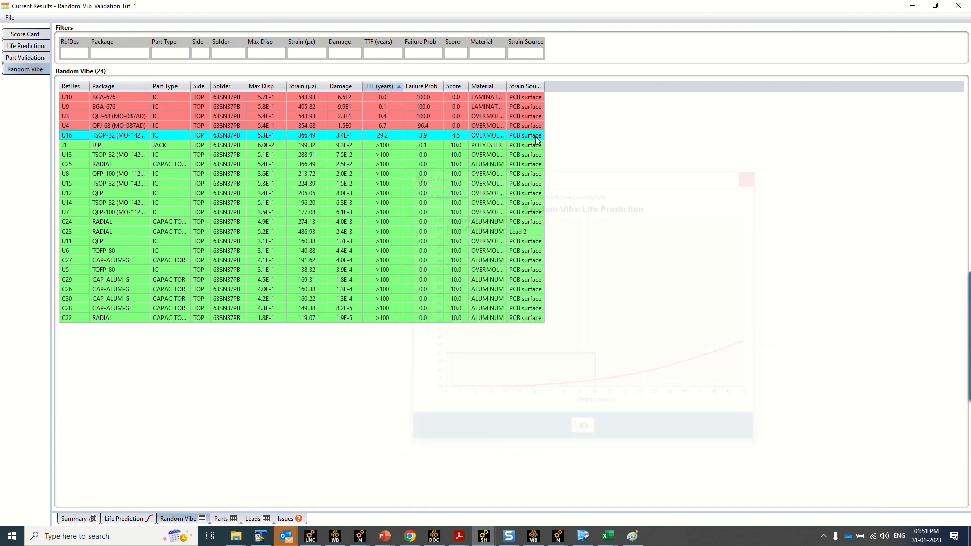
Examine component U4's life prediction curve, view it a second time, and restore the Current Results window to its smaller size
{"action": "right_click", "coordinate": [404, 127]}
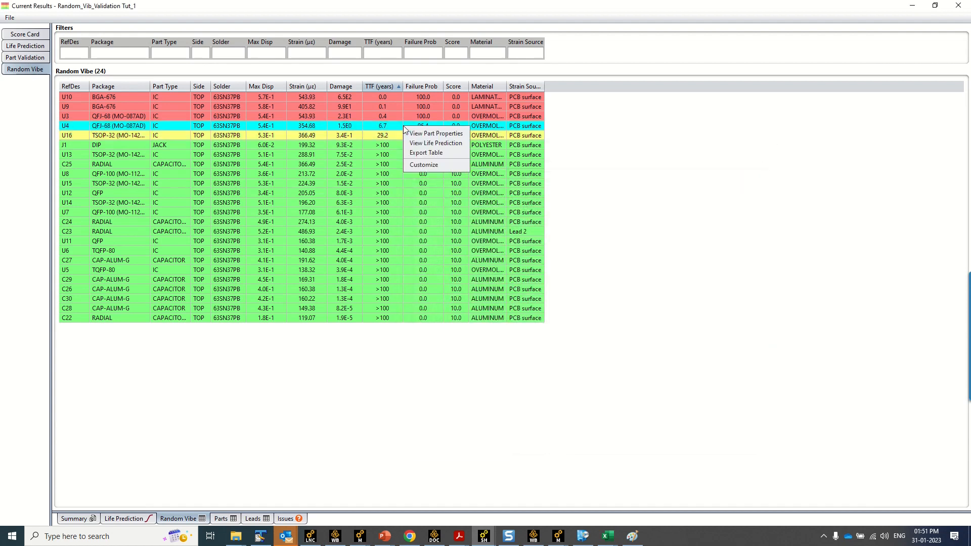
{"action": "left_click", "coordinate": [436, 147]}
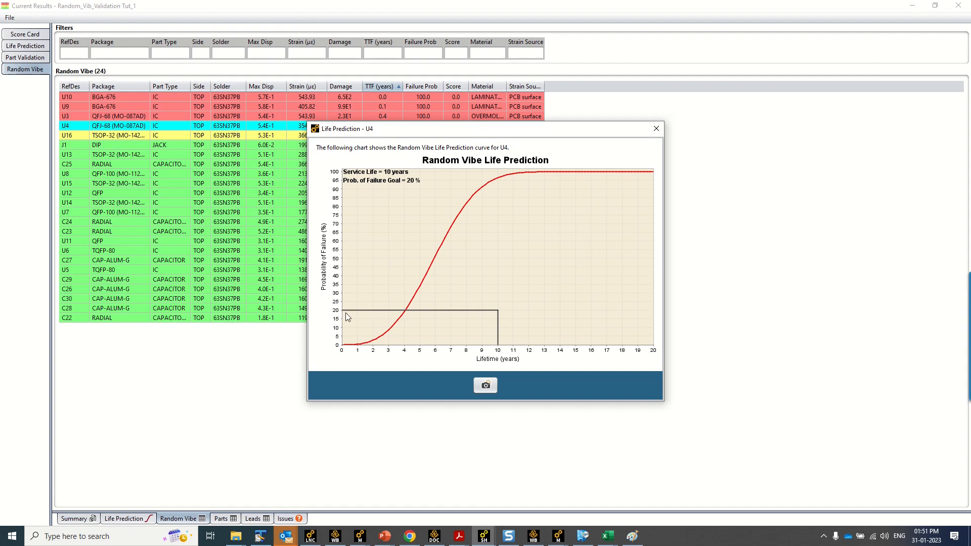
{"action": "left_click_drag", "start_coordinate": [422, 132], "coordinate": [427, 149]}
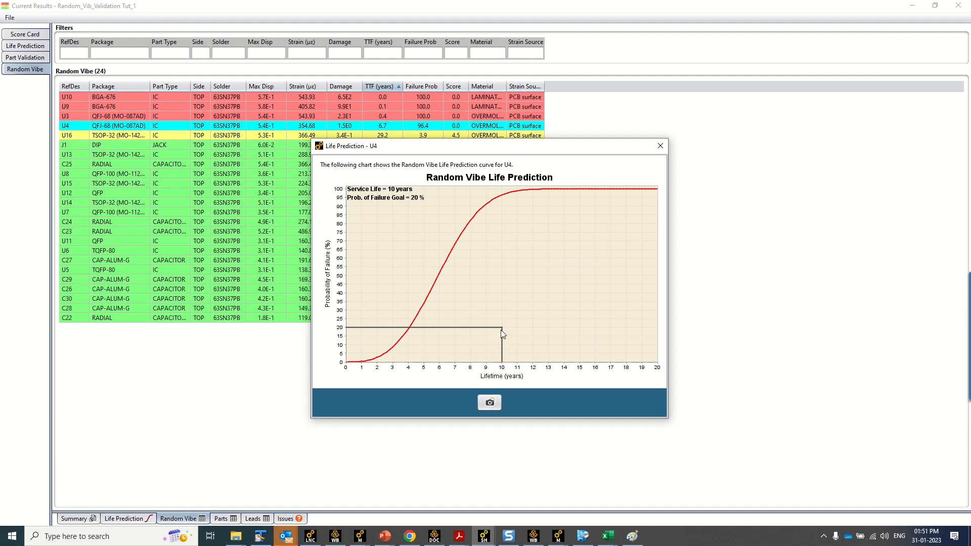
{"action": "left_click", "coordinate": [661, 146]}
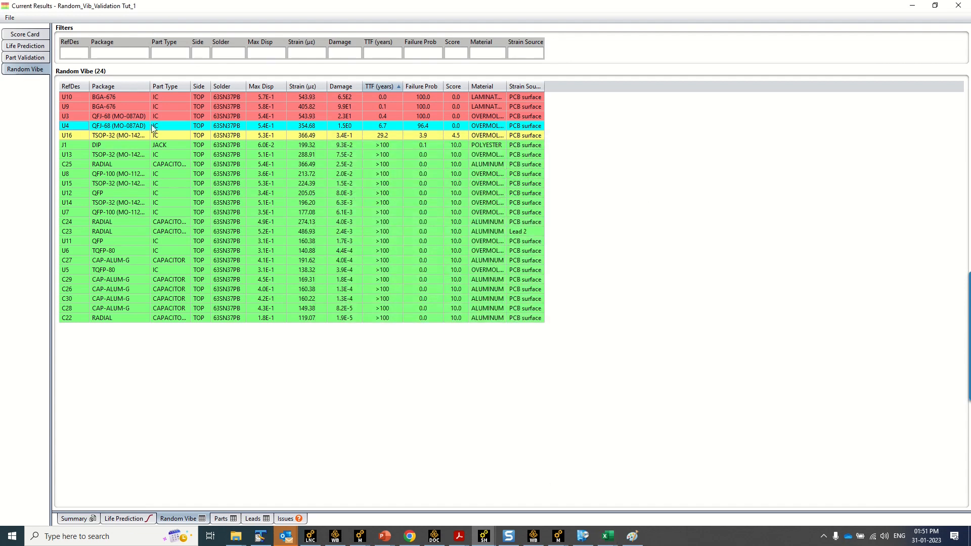
{"action": "right_click", "coordinate": [116, 126]}
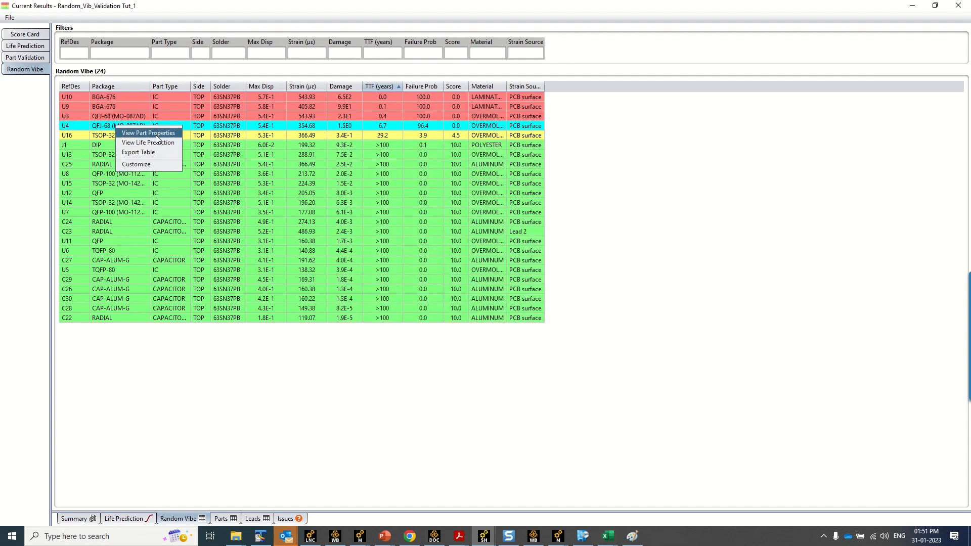
{"action": "left_click", "coordinate": [156, 143]}
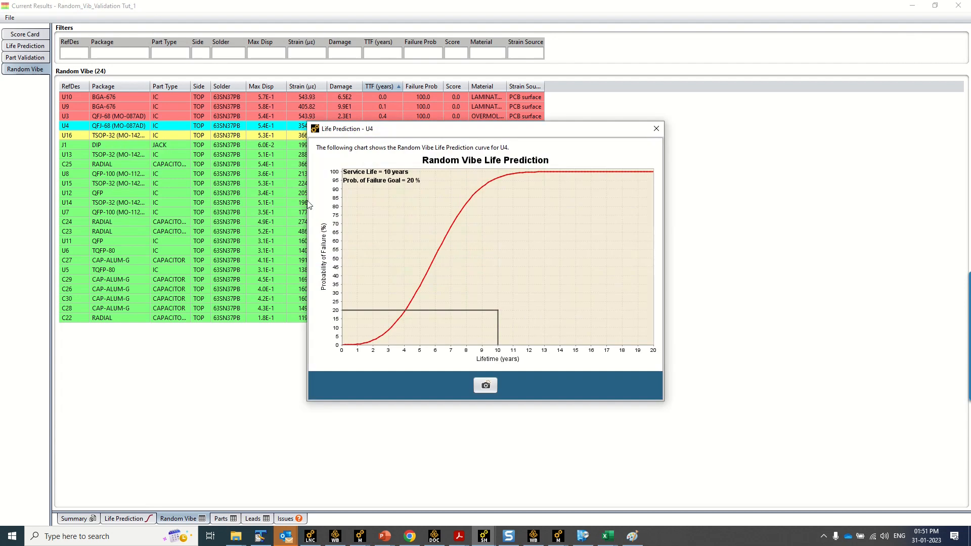
{"action": "left_click", "coordinate": [656, 129]}
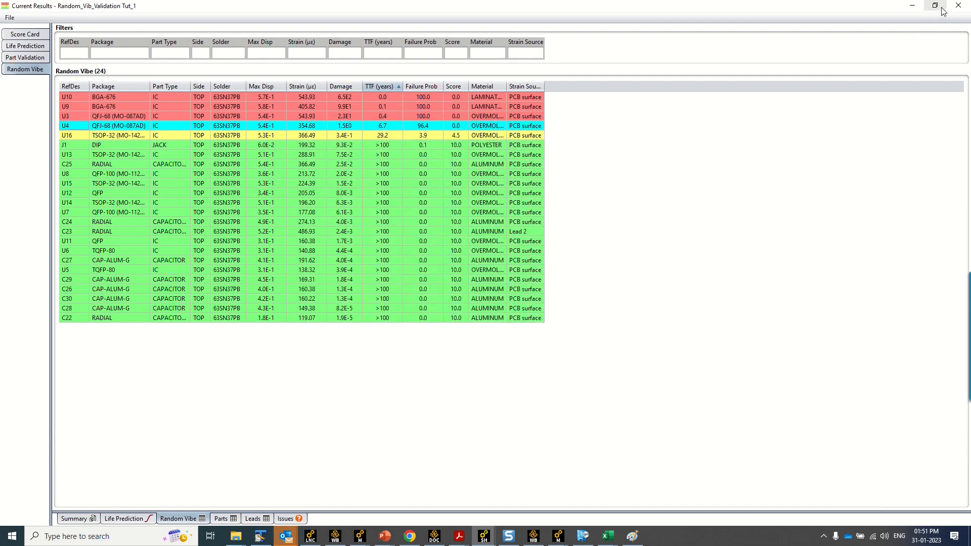
{"action": "left_click", "coordinate": [942, 8]}
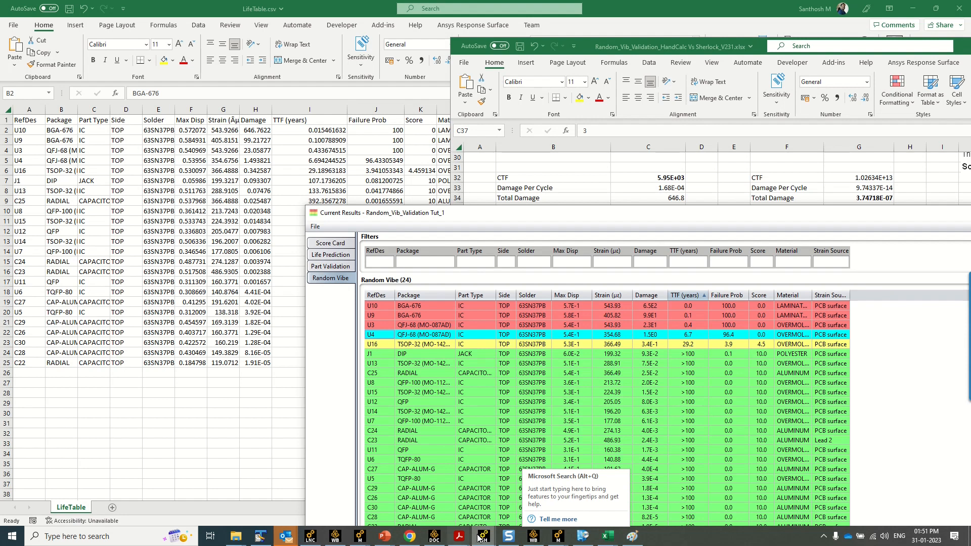
Switch to Sherlock's main window, open solder 63SN37PB in the Solder Manager, and examine its high-cycle fatigue properties and low-cycle fatigue Weibull Beta BGA
{"action": "mouse_move", "coordinate": [479, 537]}
{"action": "left_click", "coordinate": [309, 486]}
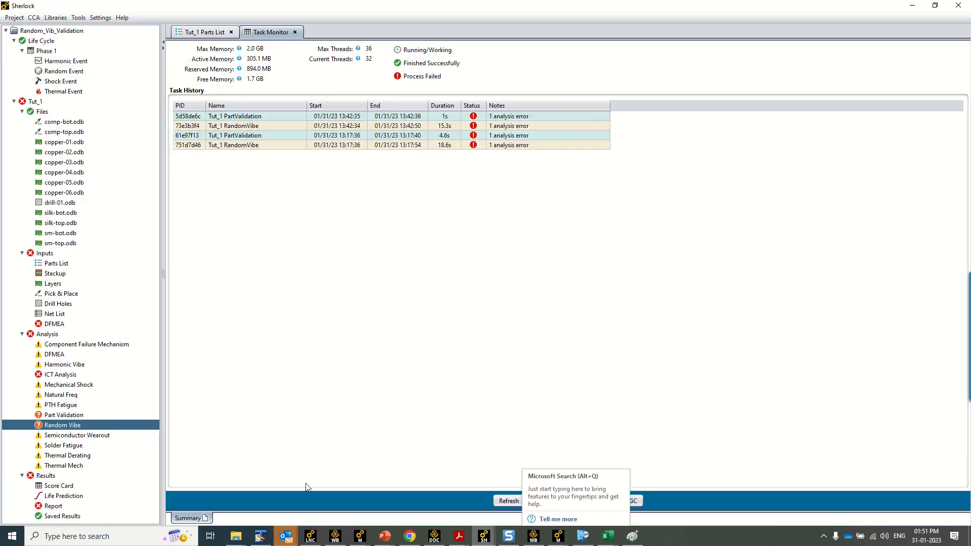
{"action": "left_click", "coordinate": [57, 19]}
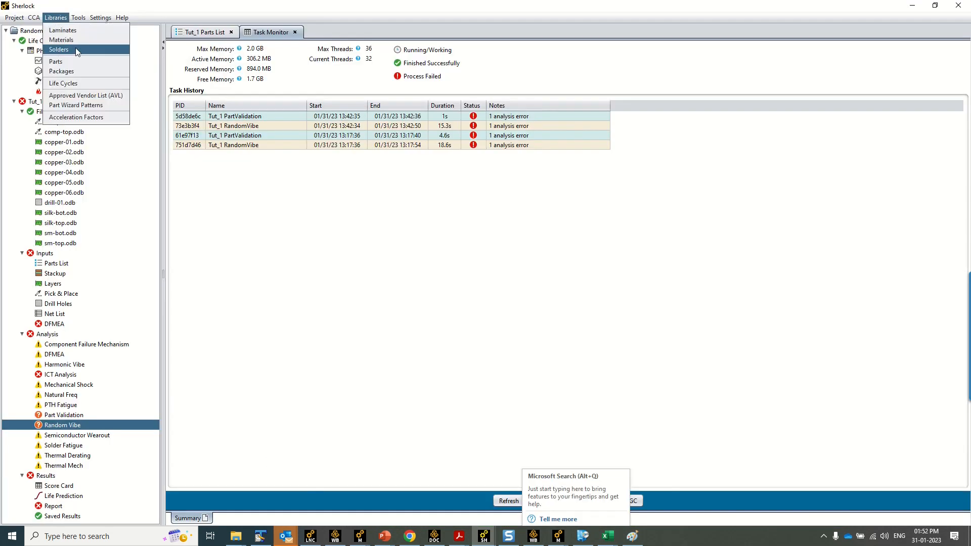
{"action": "left_click", "coordinate": [59, 49]}
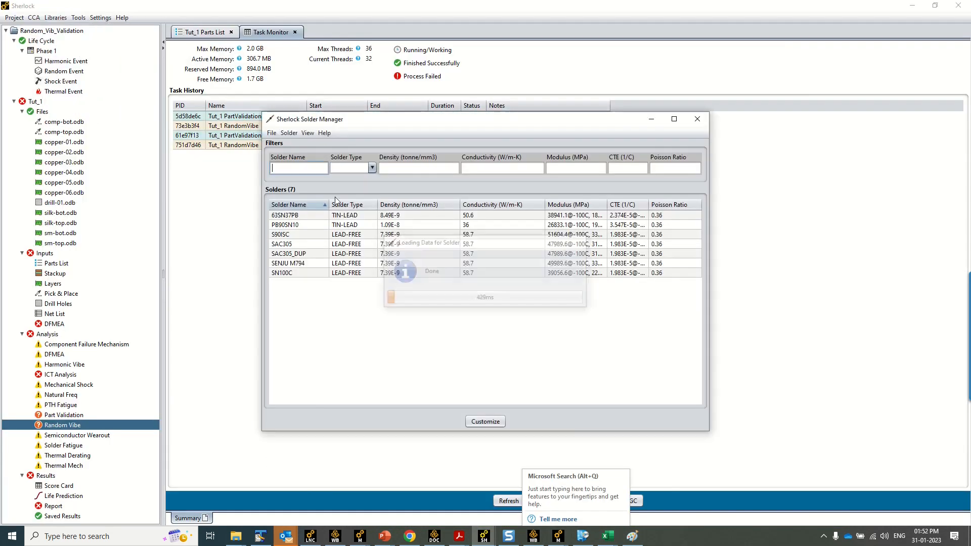
{"action": "double_click", "coordinate": [298, 216]}
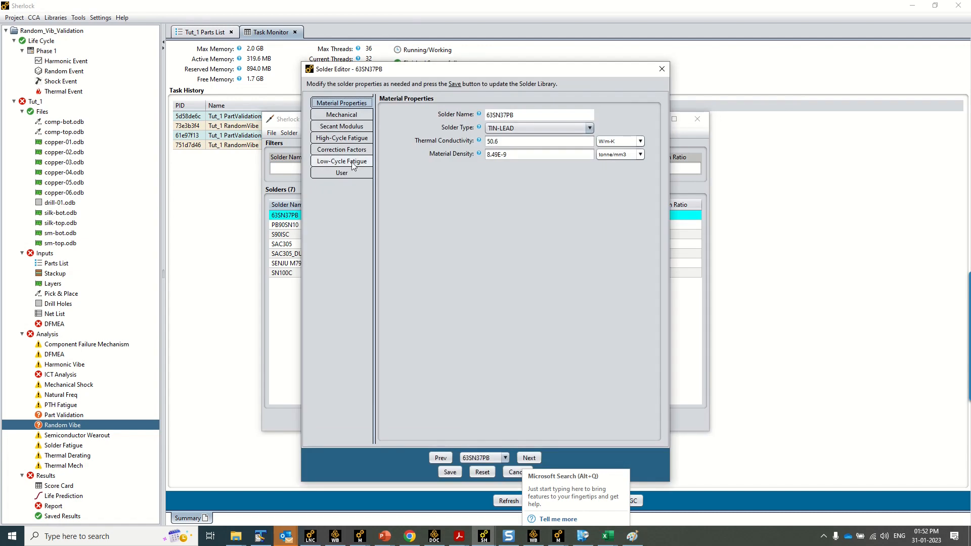
{"action": "left_click", "coordinate": [347, 138]}
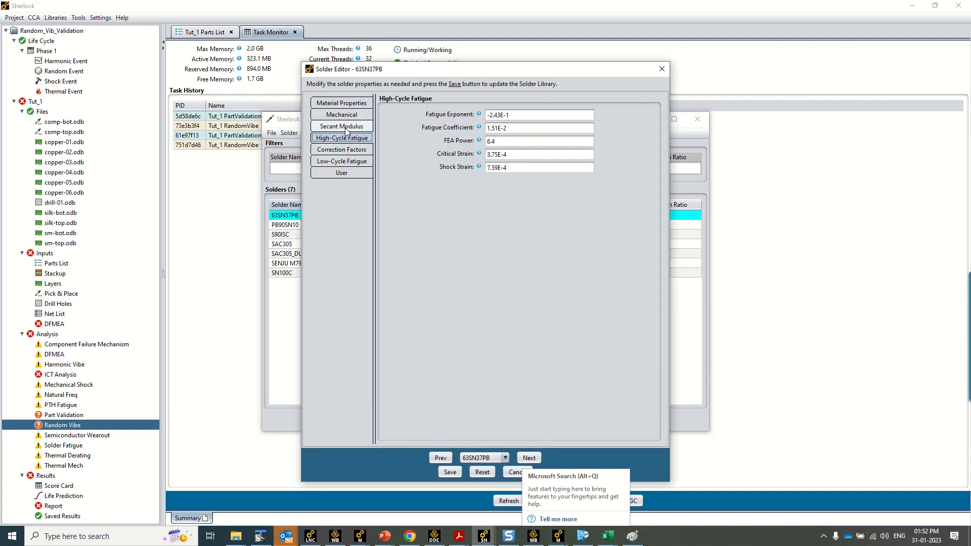
{"action": "left_click", "coordinate": [342, 162]}
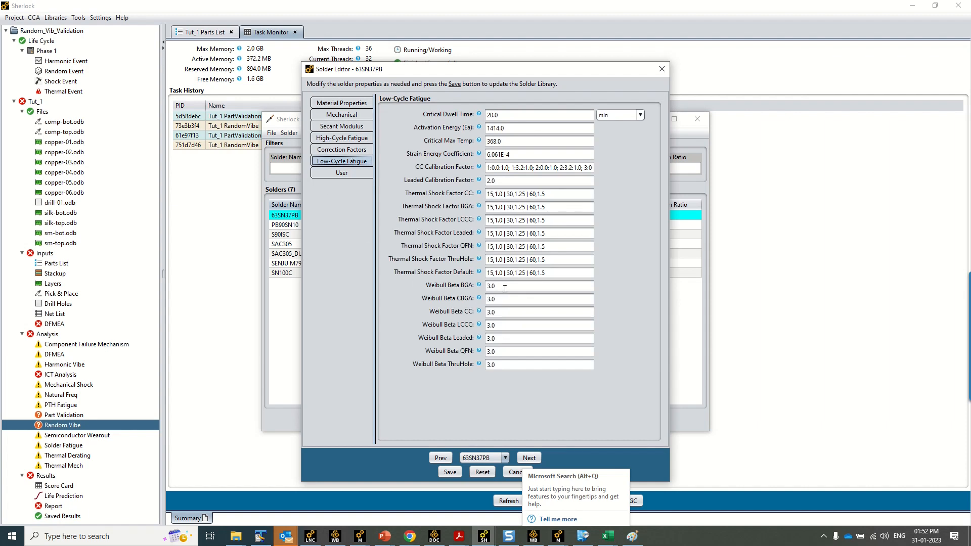
{"action": "double_click", "coordinate": [480, 286]}
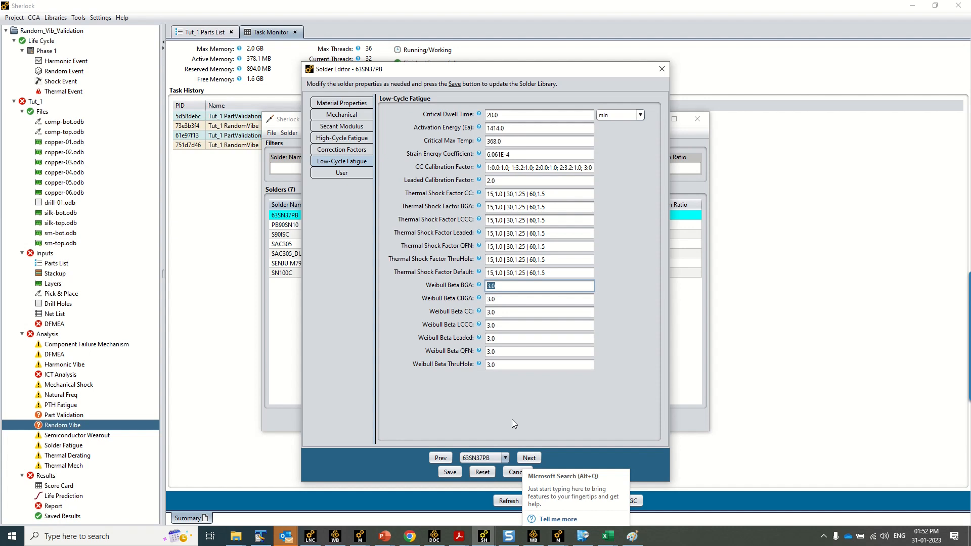
Examine the 63SN37PB correction factors from BGA to USON, then close the Solder Editor without saving and close the Solder Manager
{"action": "left_click", "coordinate": [353, 152]}
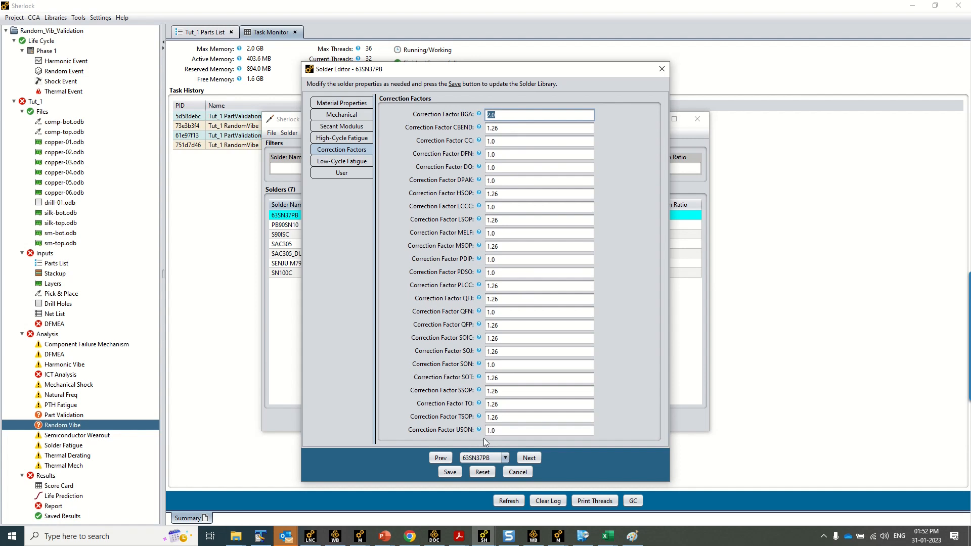
{"action": "left_click", "coordinate": [502, 432]}
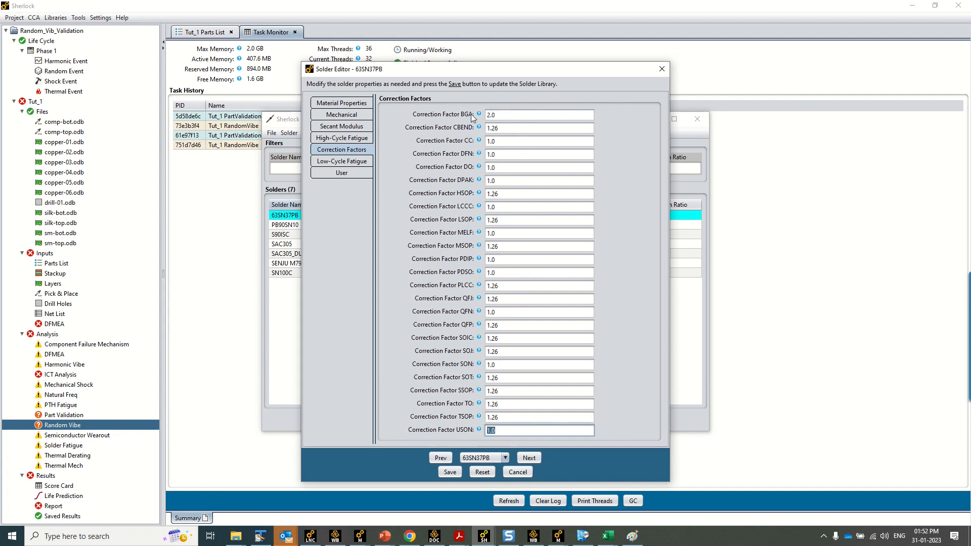
{"action": "left_click", "coordinate": [518, 472]}
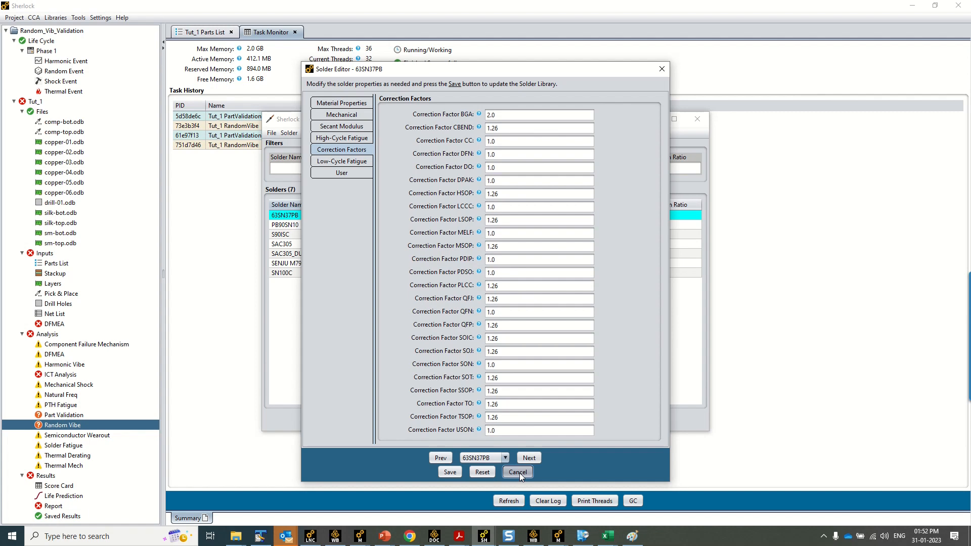
{"action": "left_click", "coordinate": [520, 473]}
{"action": "left_click", "coordinate": [695, 117]}
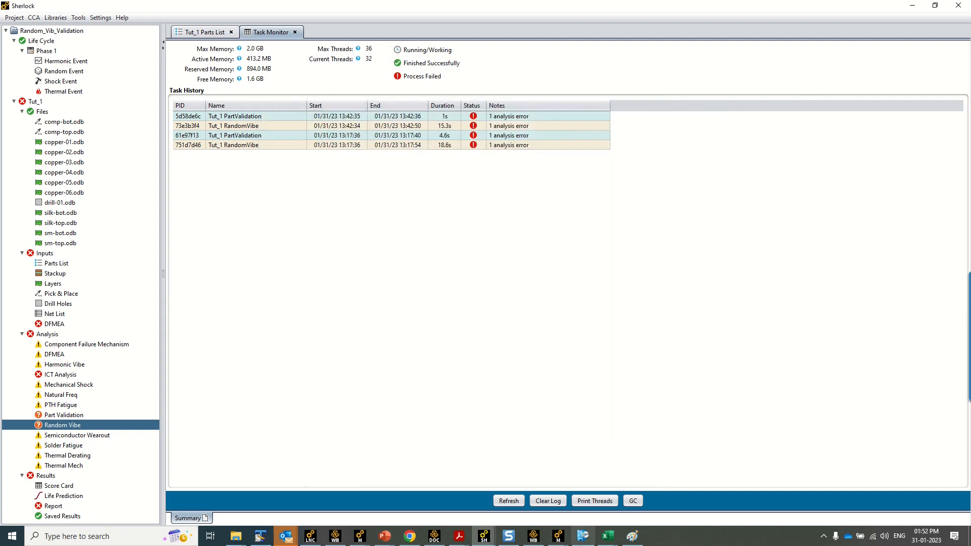
Bring up the hand-calculation workbook and Sherlock's Current Results window, moving and narrowing the results window to sit beside the workbook
{"action": "mouse_move", "coordinate": [610, 534]}
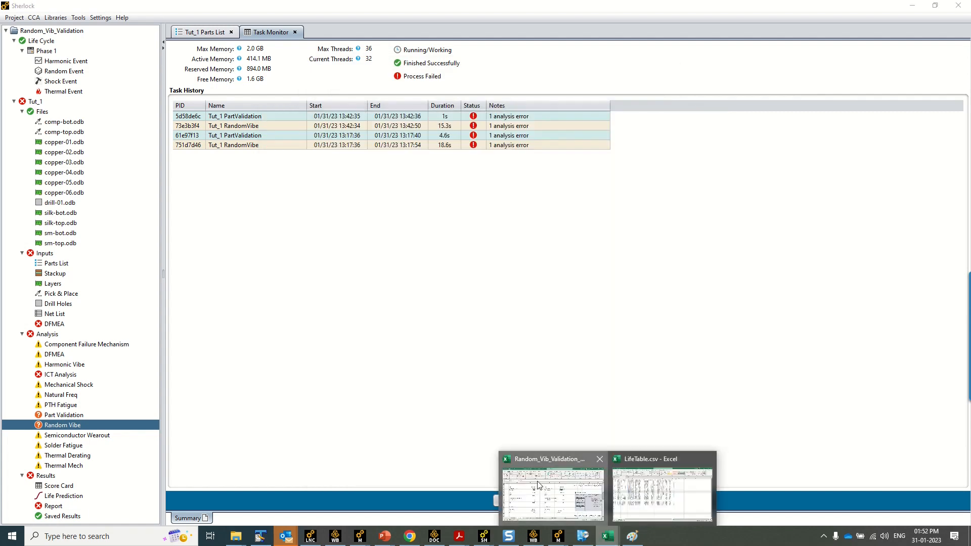
{"action": "left_click", "coordinate": [508, 470]}
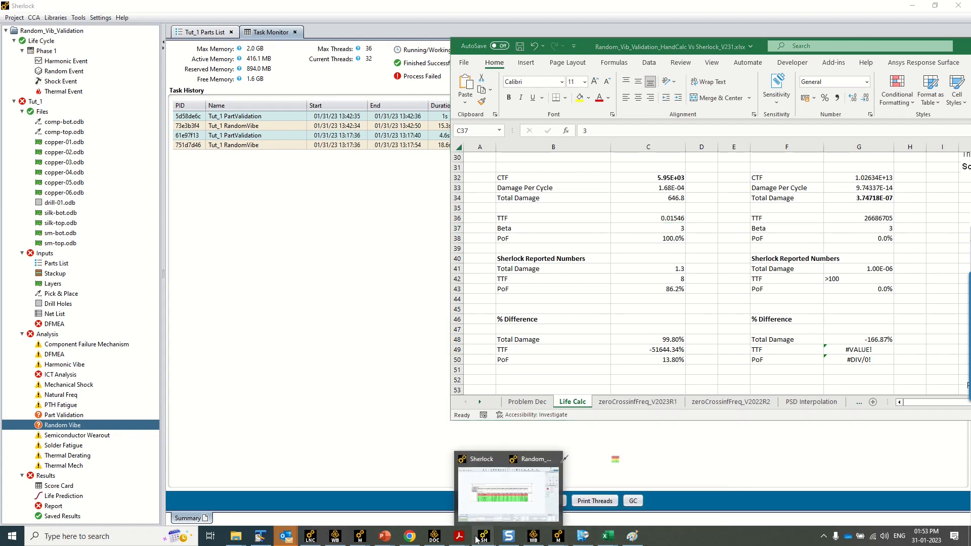
{"action": "left_click", "coordinate": [619, 488]}
{"action": "left_click_drag", "start_coordinate": [598, 216], "coordinate": [243, 160]}
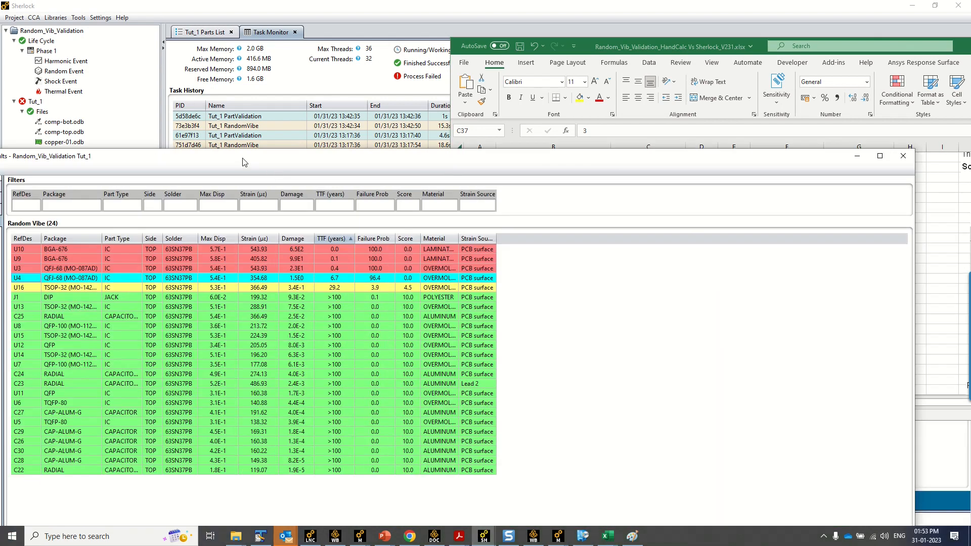
{"action": "left_click_drag", "start_coordinate": [914, 253], "coordinate": [364, 253]}
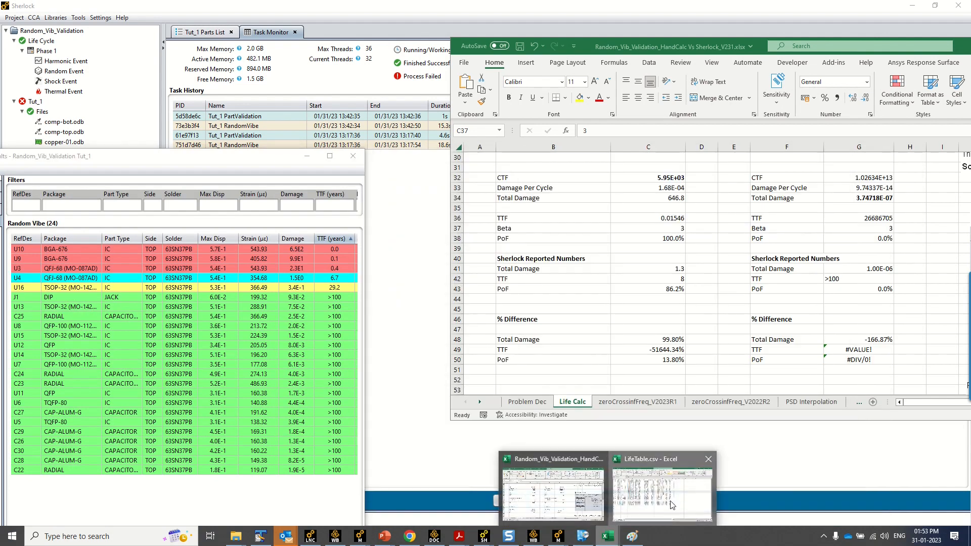
Copy component U10's Damage value in LifeTable.csv and tile that file and the hand-calculation workbook side by side
{"action": "left_click", "coordinate": [662, 498]}
{"action": "left_click", "coordinate": [256, 130]}
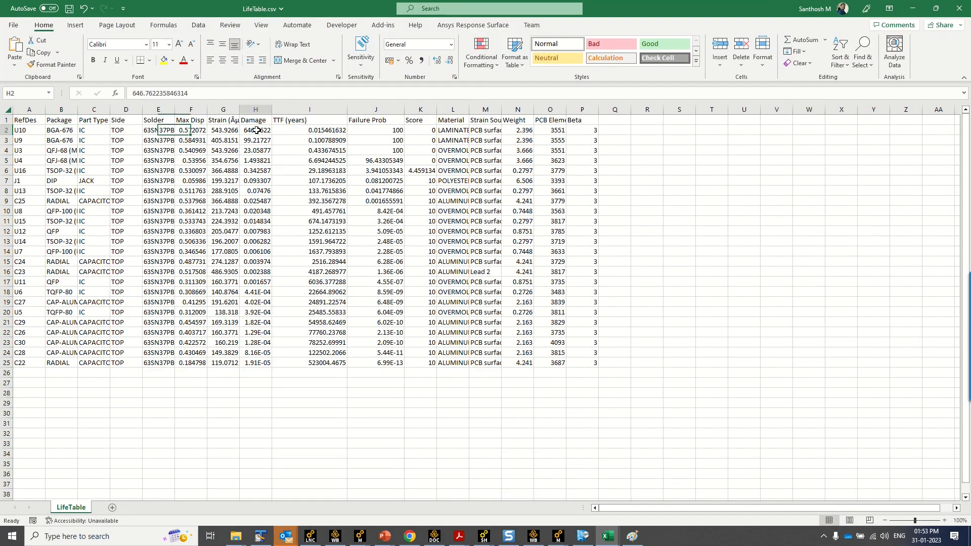
{"action": "key", "text": "ctrl+c"}
{"action": "left_click_drag", "start_coordinate": [647, 5], "coordinate": [3, 130]}
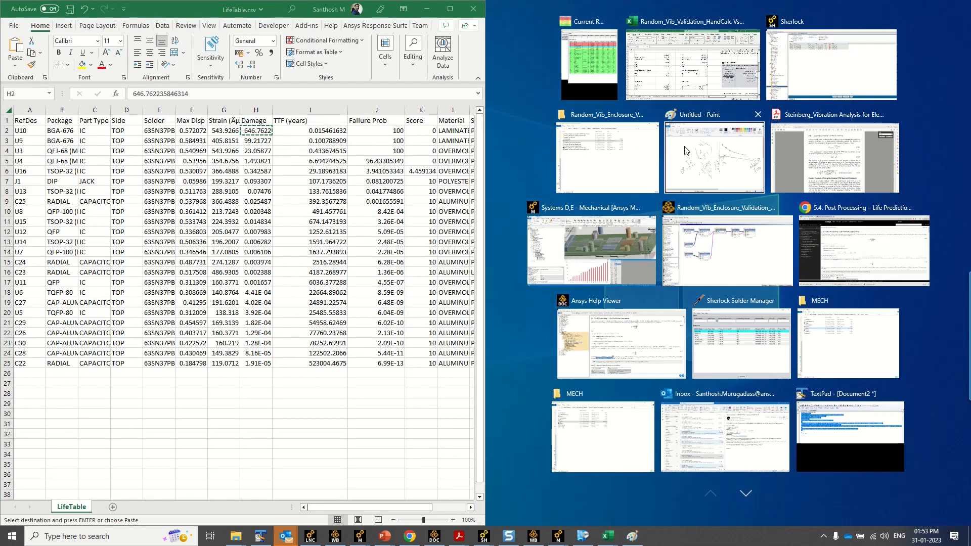
{"action": "left_click", "coordinate": [592, 63]}
{"action": "left_click_drag", "start_coordinate": [871, 11], "coordinate": [858, 150]}
{"action": "left_click", "coordinate": [673, 46]}
{"action": "double_click", "coordinate": [673, 47]}
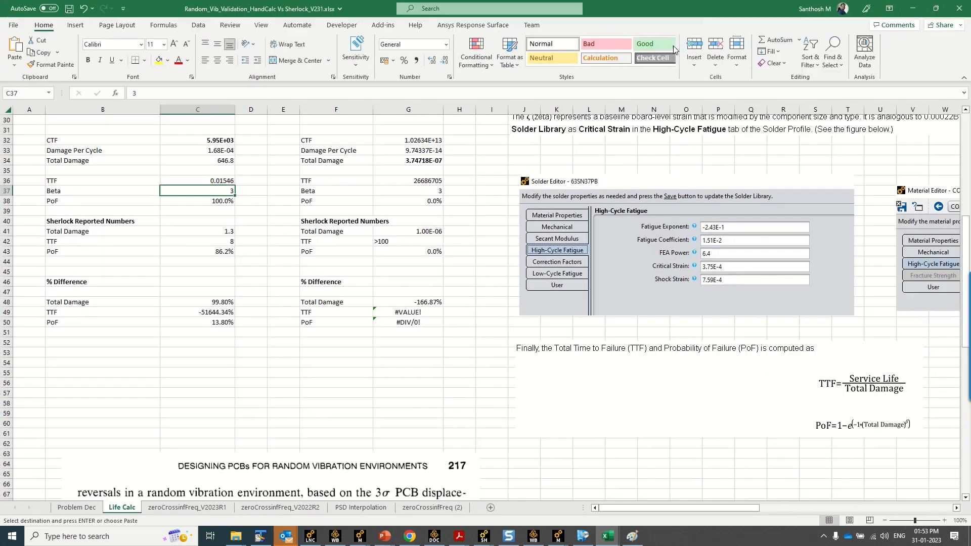
{"action": "left_click_drag", "start_coordinate": [610, 11], "coordinate": [969, 77]}
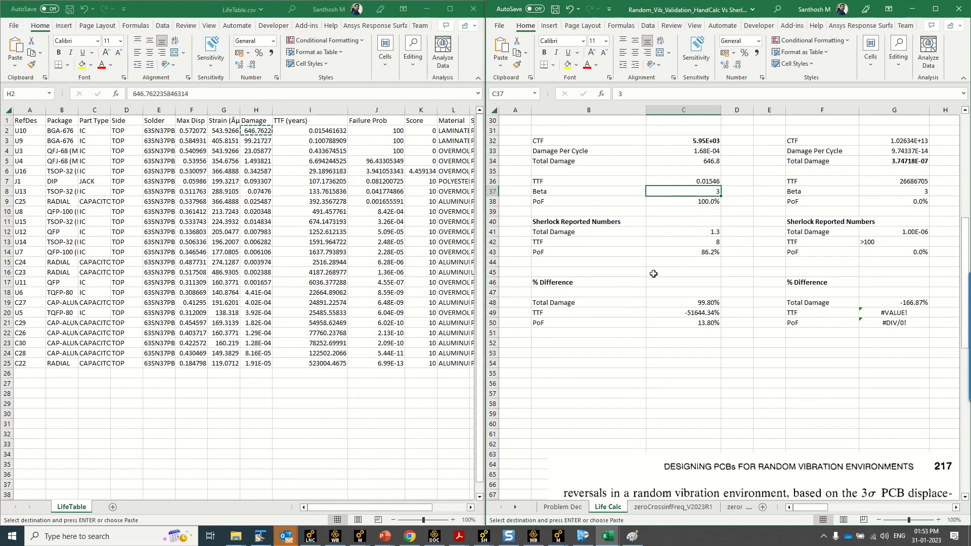
Paste U10's damage into the Sherlock reported Total Damage cell C41 and reduce its display to one decimal place
{"action": "left_click", "coordinate": [720, 232]}
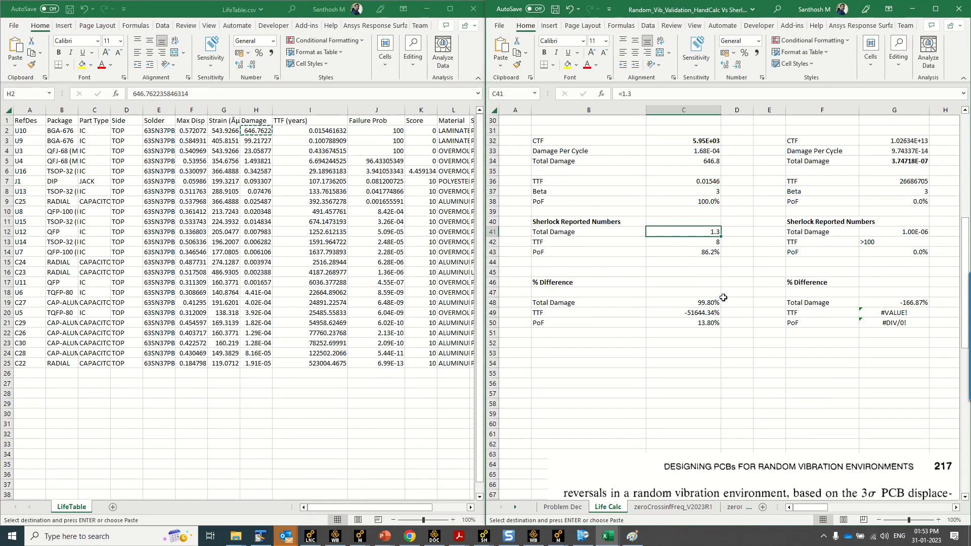
{"action": "key", "text": "ctrl+v"}
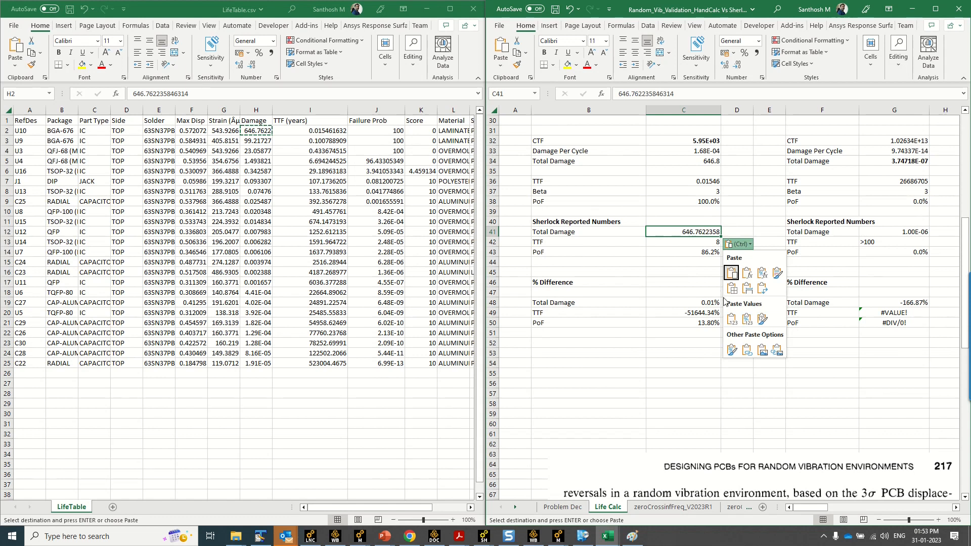
{"action": "key", "text": "Escape"}
{"action": "left_click", "coordinate": [714, 162]}
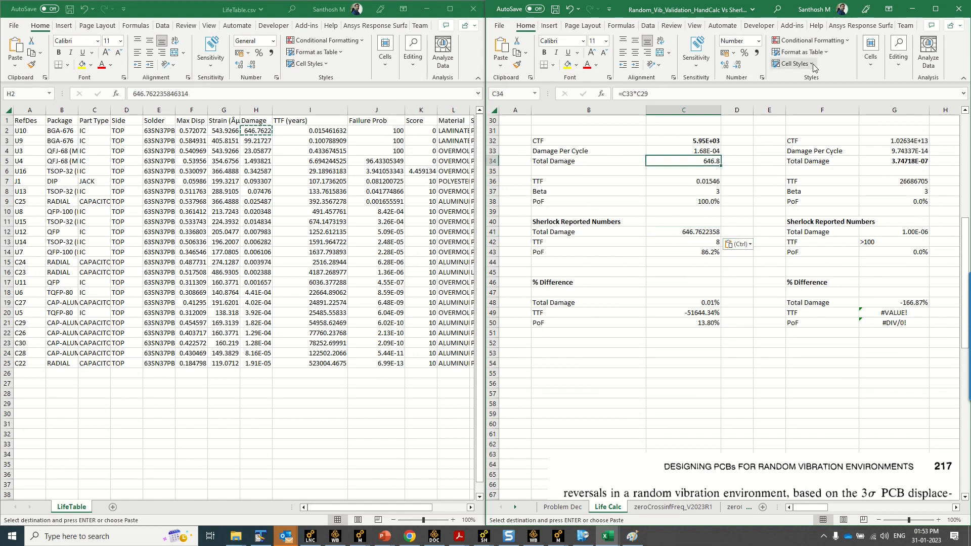
{"action": "left_click", "coordinate": [705, 232]}
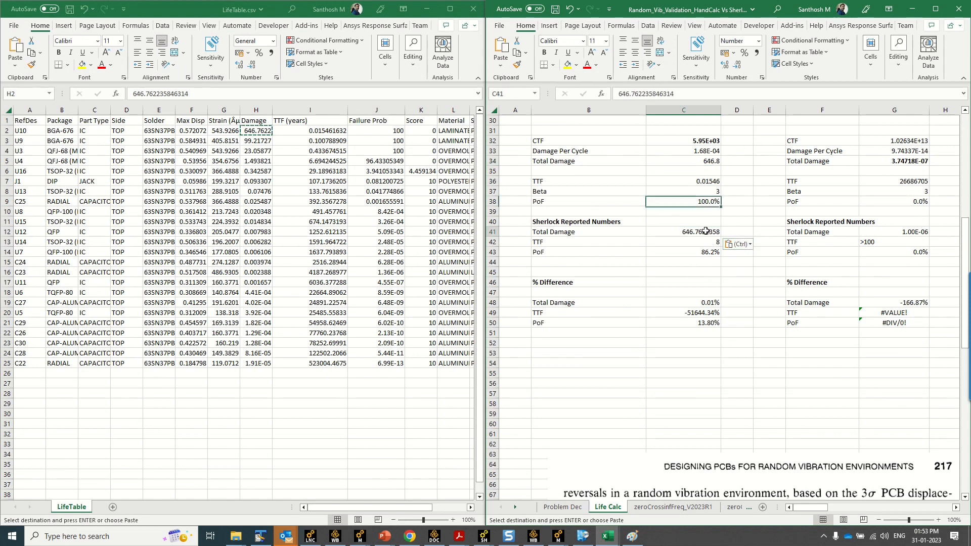
{"action": "left_click", "coordinate": [740, 70]}
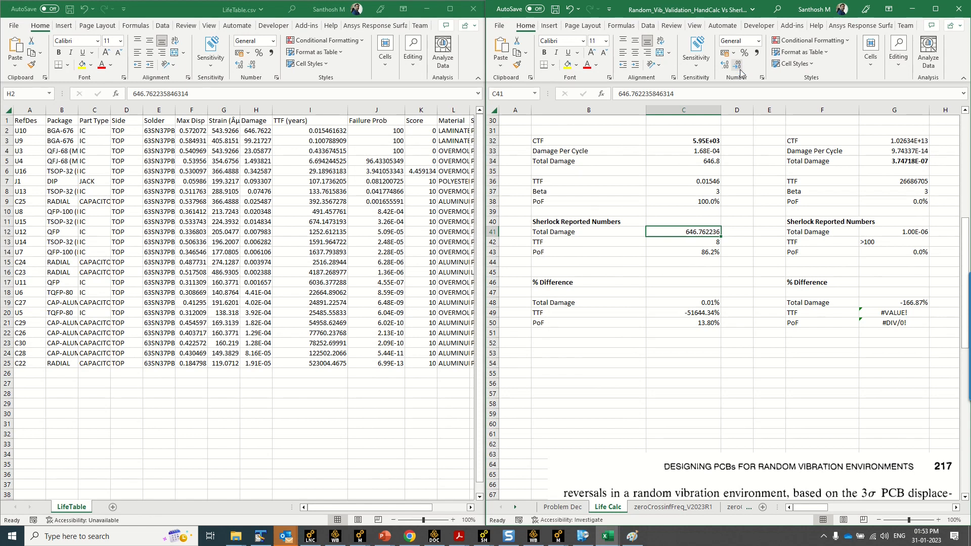
{"action": "left_click", "coordinate": [740, 70]}
{"action": "left_click", "coordinate": [739, 70]}
{"action": "left_click", "coordinate": [739, 70]}
{"action": "left_click", "coordinate": [740, 70]}
{"action": "left_click", "coordinate": [739, 69]}
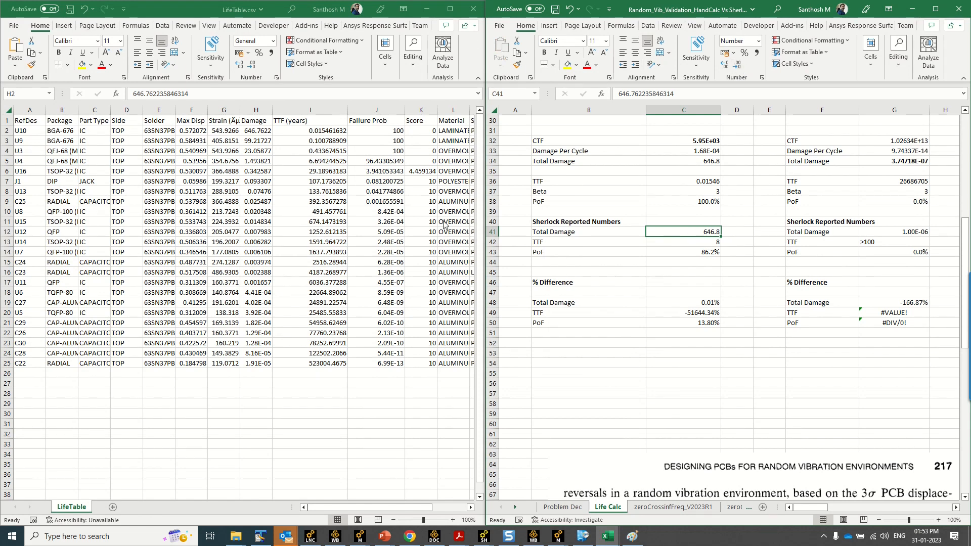
Copy U10's TTF from LifeTable.csv into the Sherlock reported TTF cell C42 and display it with five decimal places
{"action": "left_click", "coordinate": [329, 131]}
{"action": "key", "text": "ctrl+c"}
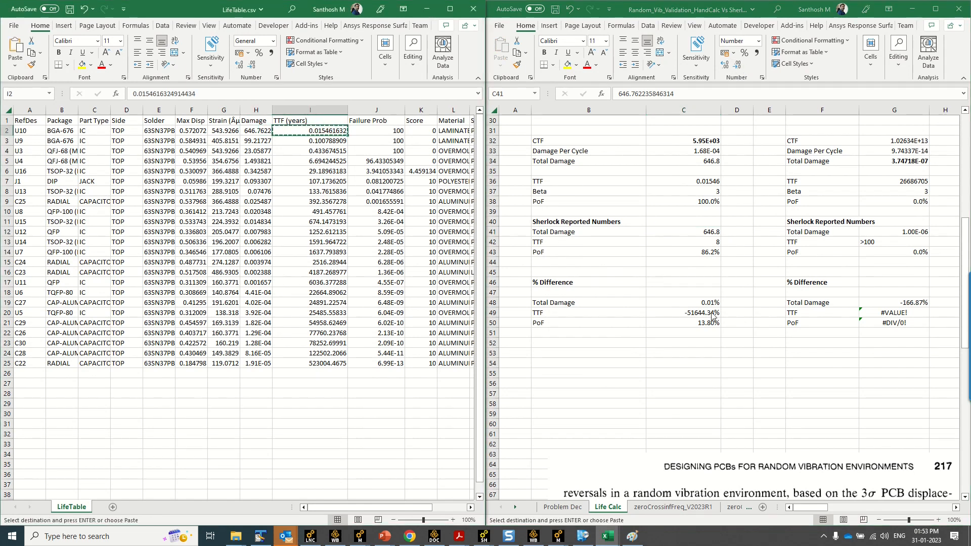
{"action": "left_click", "coordinate": [711, 242]}
{"action": "key", "text": "ctrl+v"}
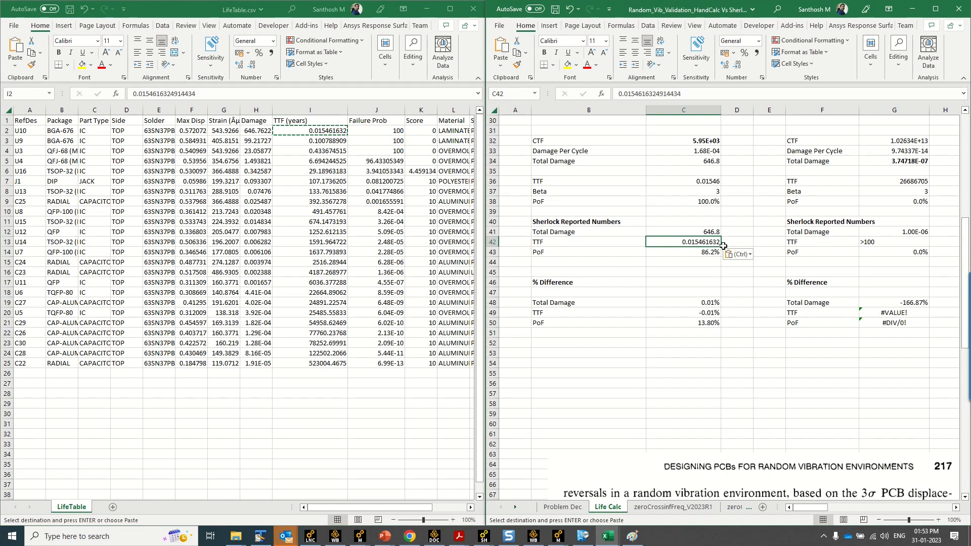
{"action": "left_click", "coordinate": [737, 66]}
{"action": "left_click", "coordinate": [737, 66]}
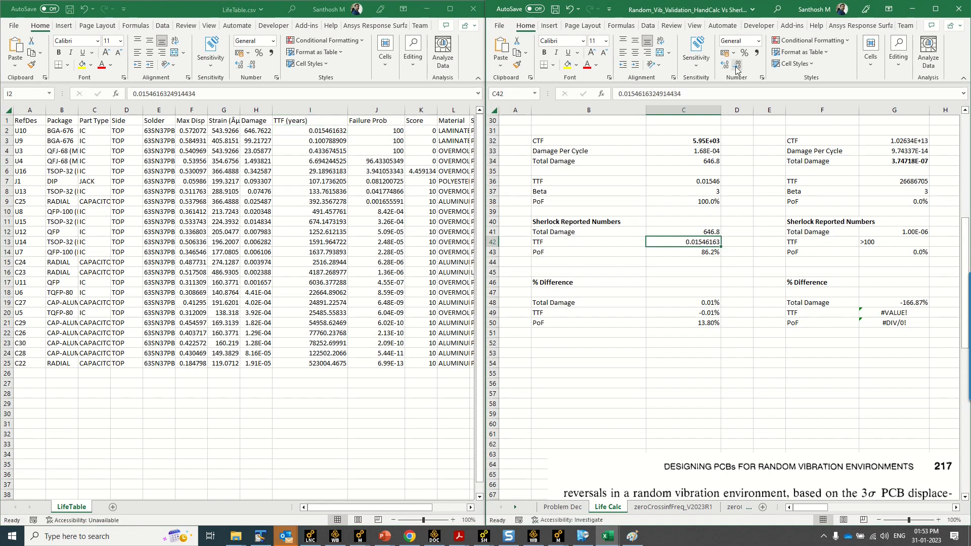
{"action": "left_click", "coordinate": [737, 66]}
{"action": "left_click", "coordinate": [737, 66]}
{"action": "left_click", "coordinate": [724, 65]}
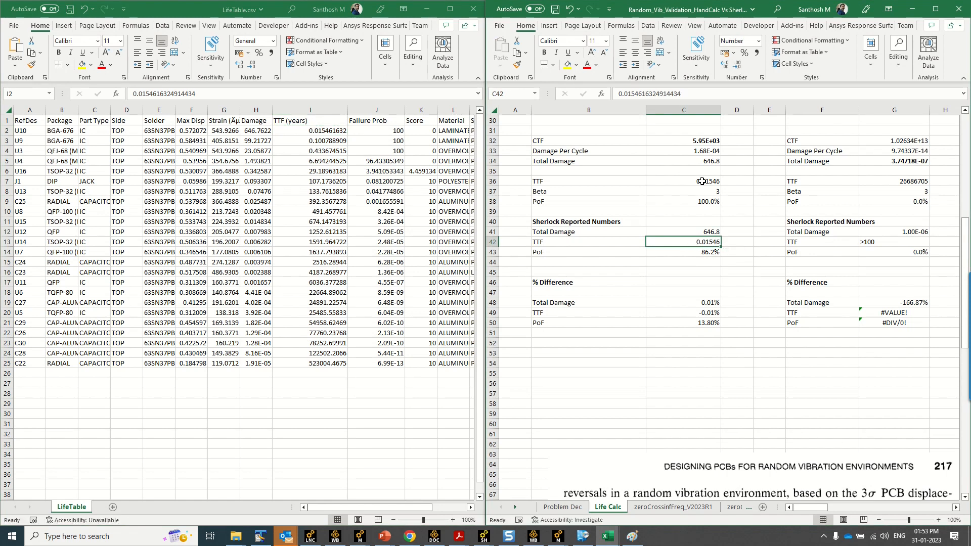
{"action": "left_click_drag", "start_coordinate": [716, 181], "coordinate": [713, 242]}
Fill the calculated and Sherlock reported Total Damage cells C34 and C41 yellow, and the TTF cells C36 and C42 light gold
{"action": "left_click", "coordinate": [711, 231]}
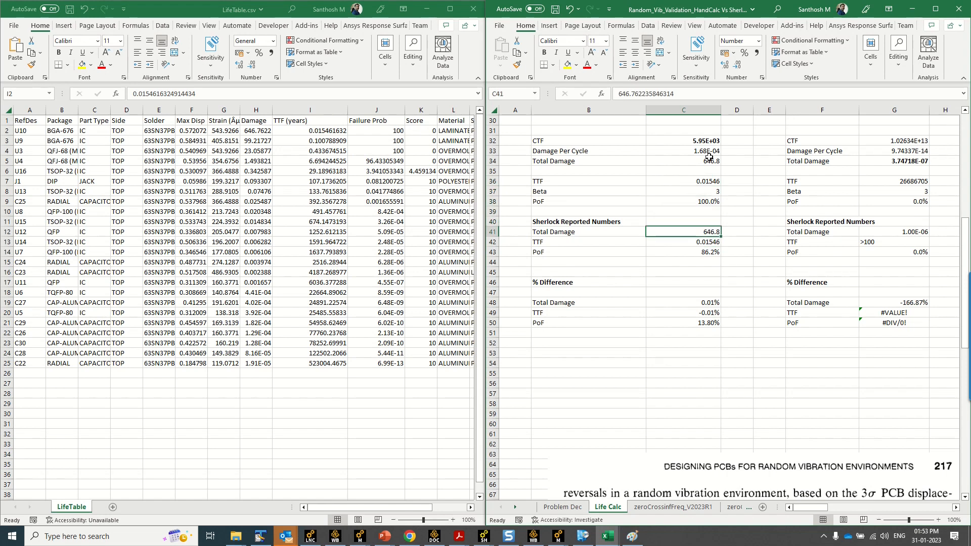
{"action": "left_click", "coordinate": [709, 162], "text": "ctrl"}
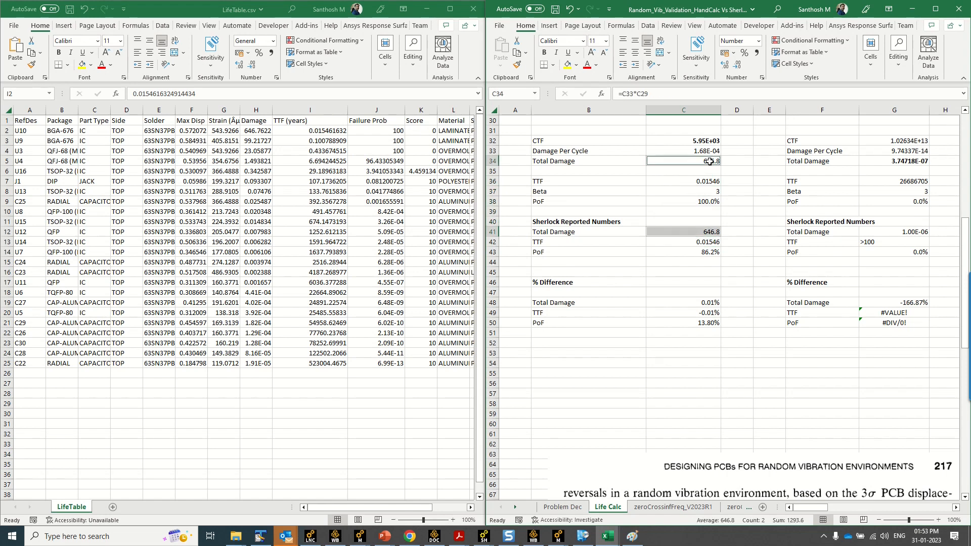
{"action": "left_click", "coordinate": [567, 64]}
{"action": "left_click", "coordinate": [709, 183]}
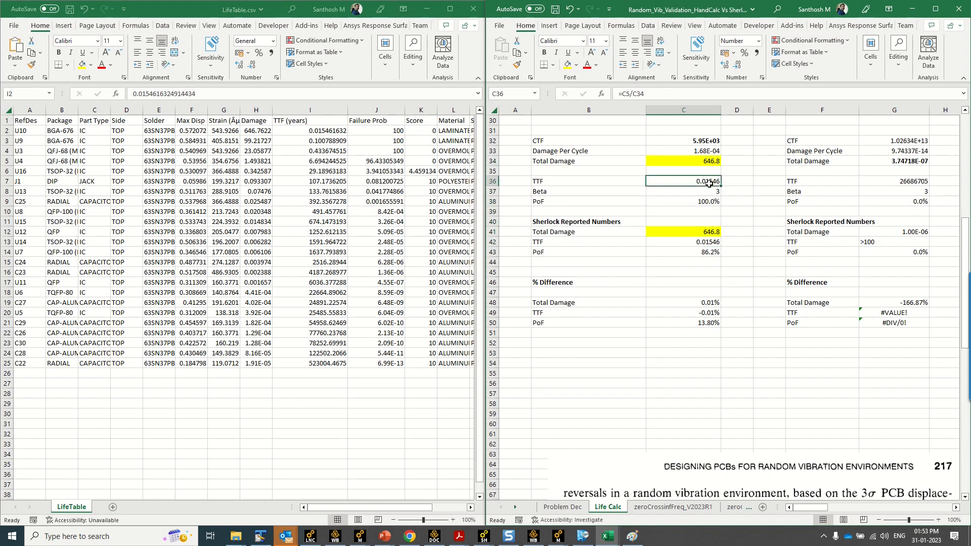
{"action": "left_click", "coordinate": [712, 243], "text": "ctrl"}
{"action": "left_click", "coordinate": [577, 66]}
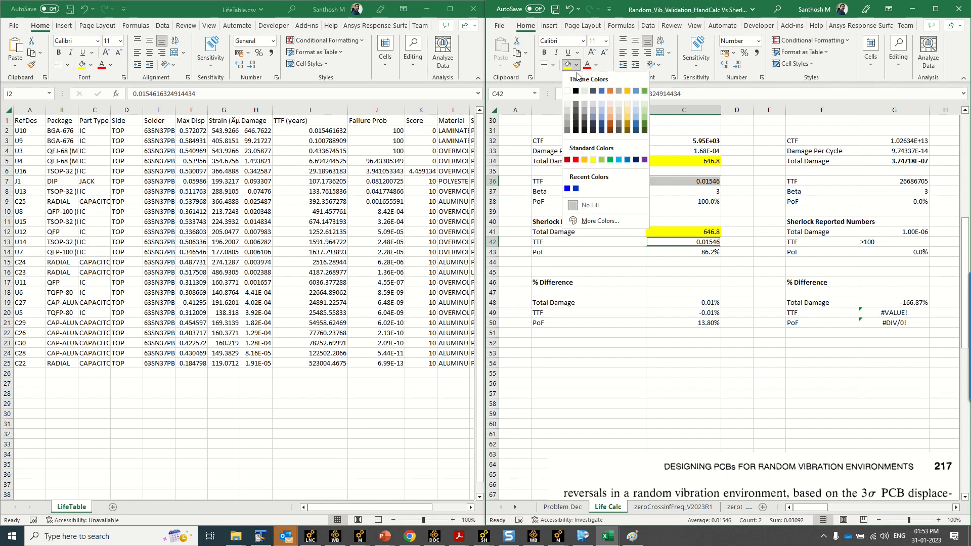
{"action": "left_click", "coordinate": [629, 116]}
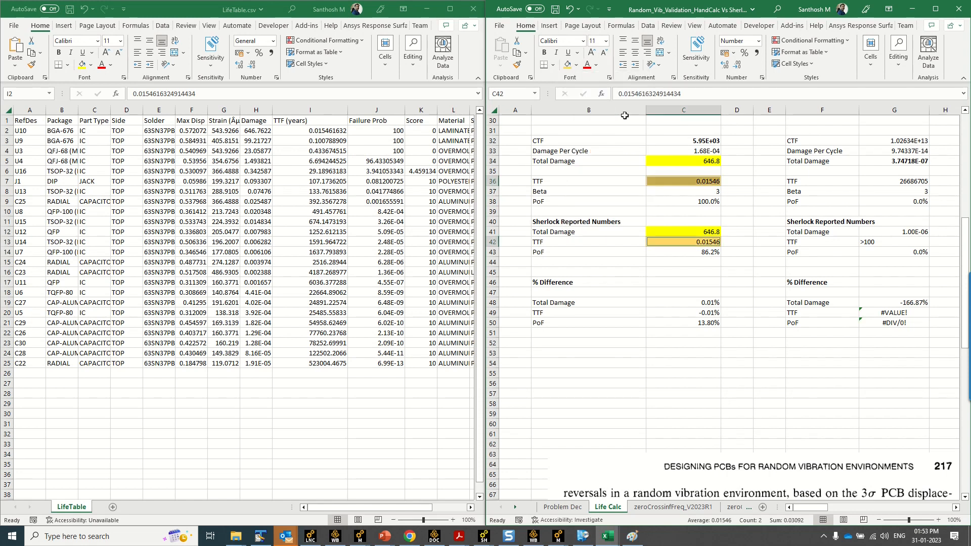
Check the calculated PoF formula in C38 and enter U10's failure probability of 100% in the Sherlock reported PoF cell C43
{"action": "double_click", "coordinate": [705, 202]}
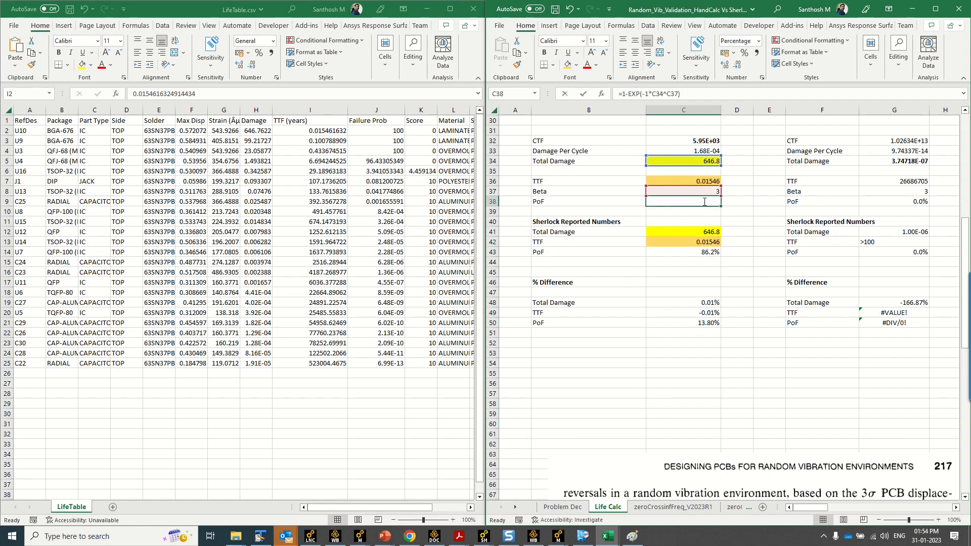
{"action": "key", "text": "Return"}
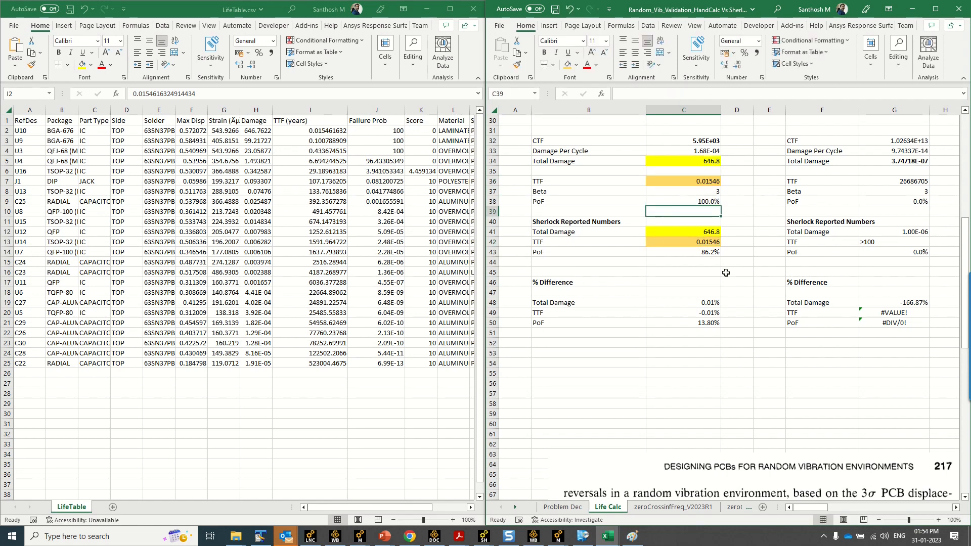
{"action": "left_click", "coordinate": [396, 131]}
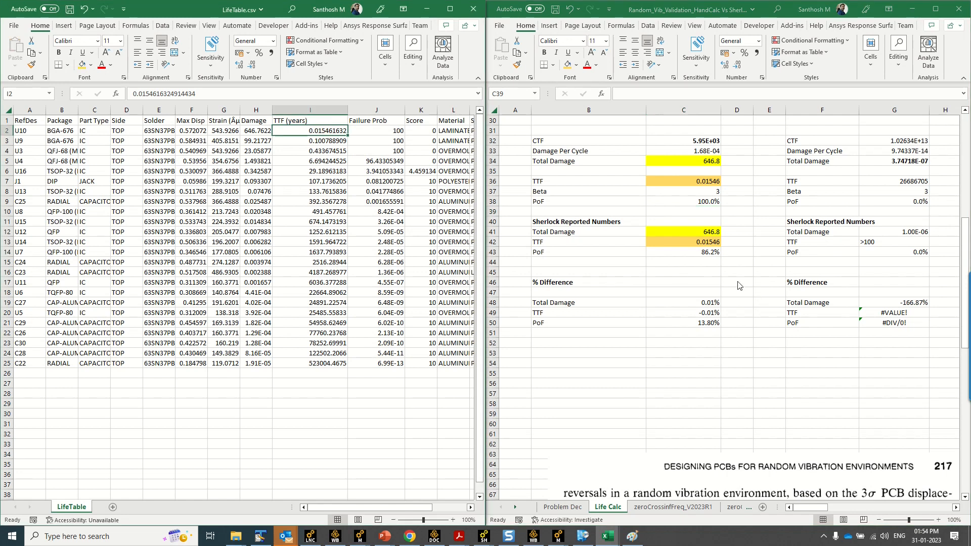
{"action": "left_click", "coordinate": [710, 252]}
{"action": "left_click", "coordinate": [710, 252]}
{"action": "type", "text": "100"}
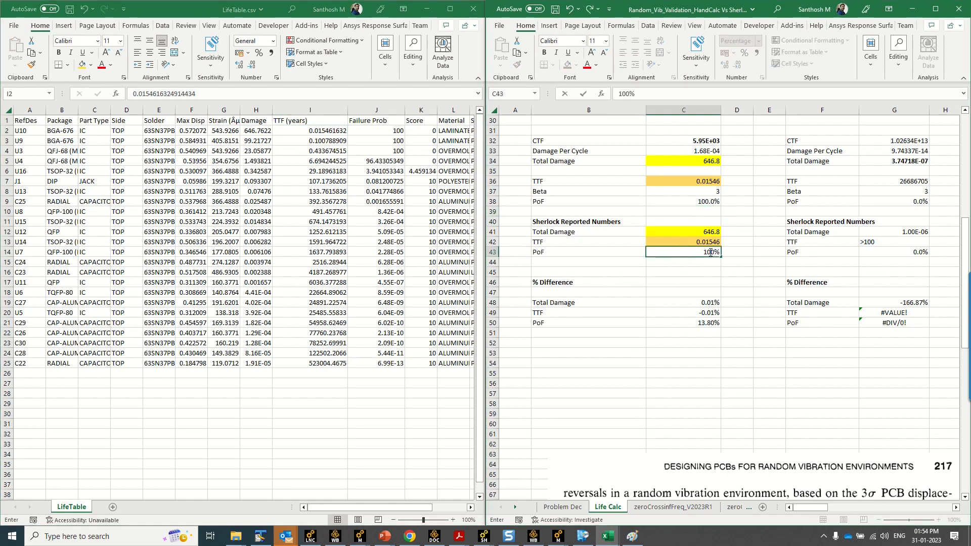
Fill the calculated and Sherlock reported PoF cells C38 and C43 light green
{"action": "left_click", "coordinate": [707, 202]}
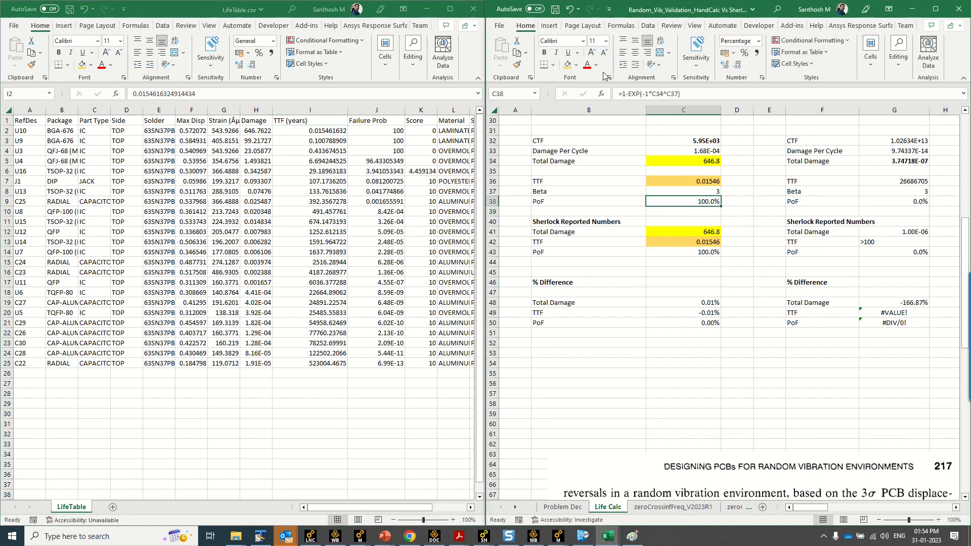
{"action": "left_click", "coordinate": [576, 65]}
{"action": "left_click", "coordinate": [706, 255]}
{"action": "left_click", "coordinate": [708, 253]}
{"action": "left_click", "coordinate": [707, 201], "text": "ctrl"}
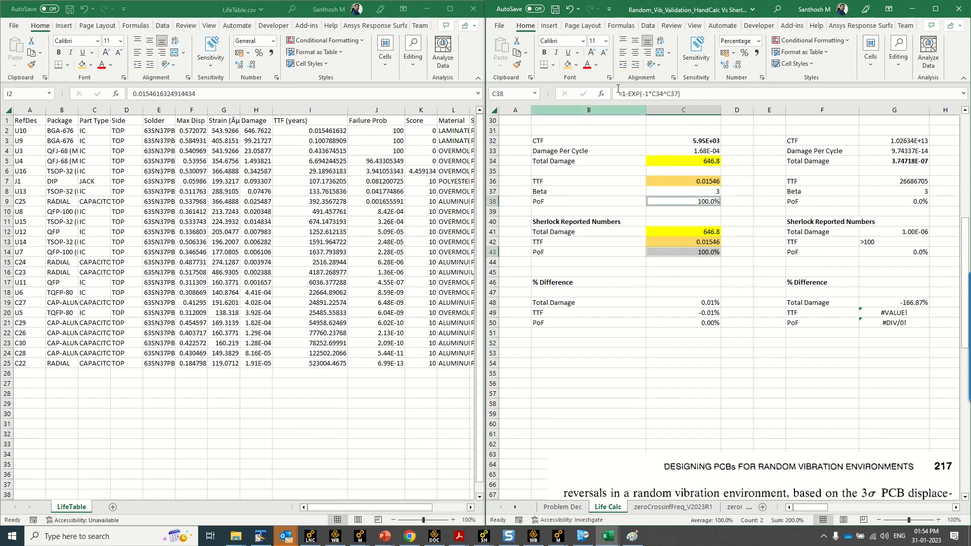
{"action": "left_click", "coordinate": [576, 65]}
{"action": "left_click", "coordinate": [644, 116]}
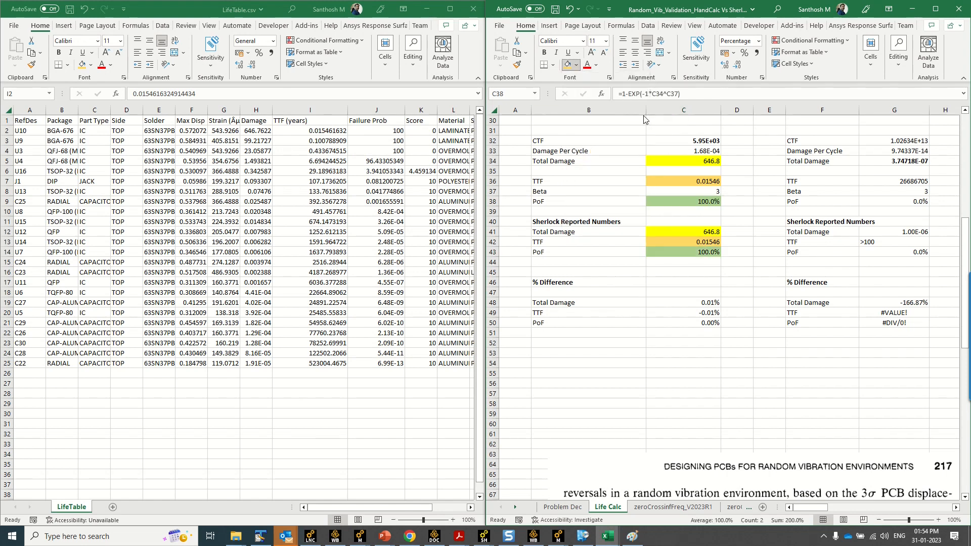
Review the % Difference cells for TTF and PoF, C49 and C50, for component U10
{"action": "left_click", "coordinate": [715, 314]}
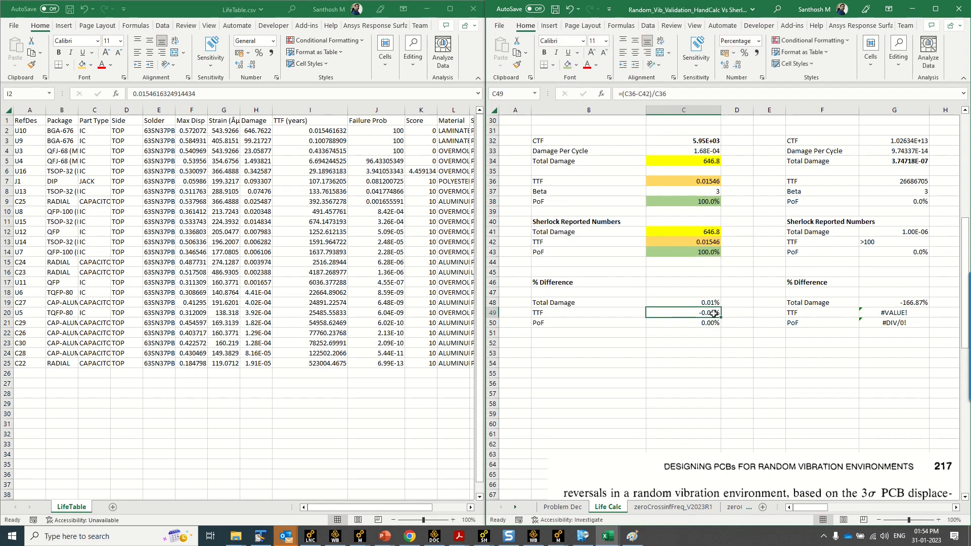
{"action": "left_click", "coordinate": [713, 325]}
{"action": "key", "text": "Return"}
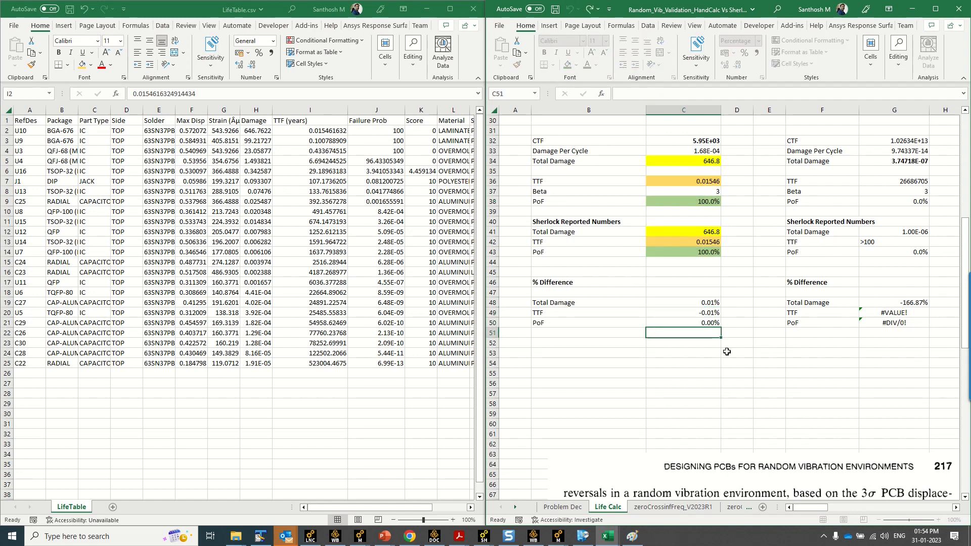
Review U10's calculation from its inputs down, minimize LifeTable.csv and maximize the hand-calculation workbook
{"action": "scroll", "coordinate": [727, 351], "scroll_direction": "up", "scroll_amount": 10}
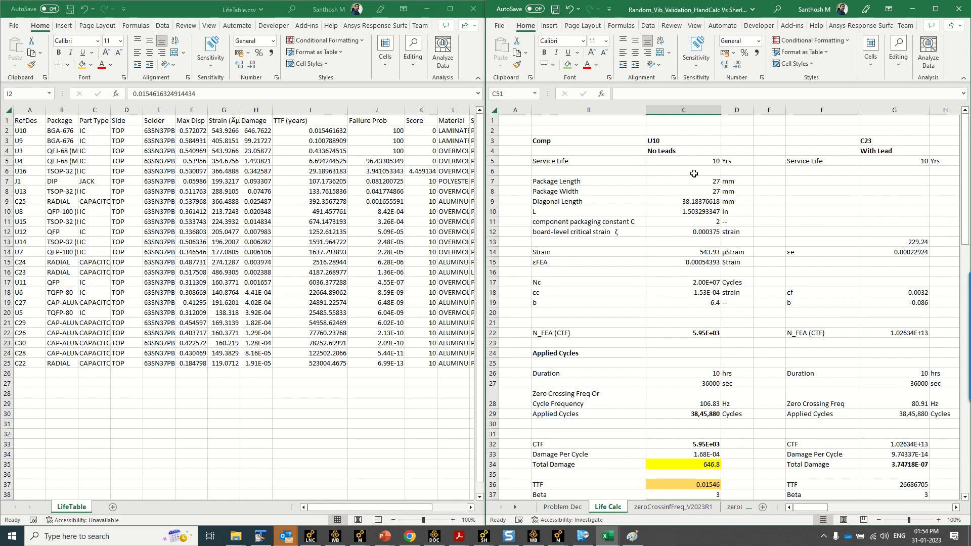
{"action": "scroll", "coordinate": [694, 174], "scroll_direction": "down", "scroll_amount": 3}
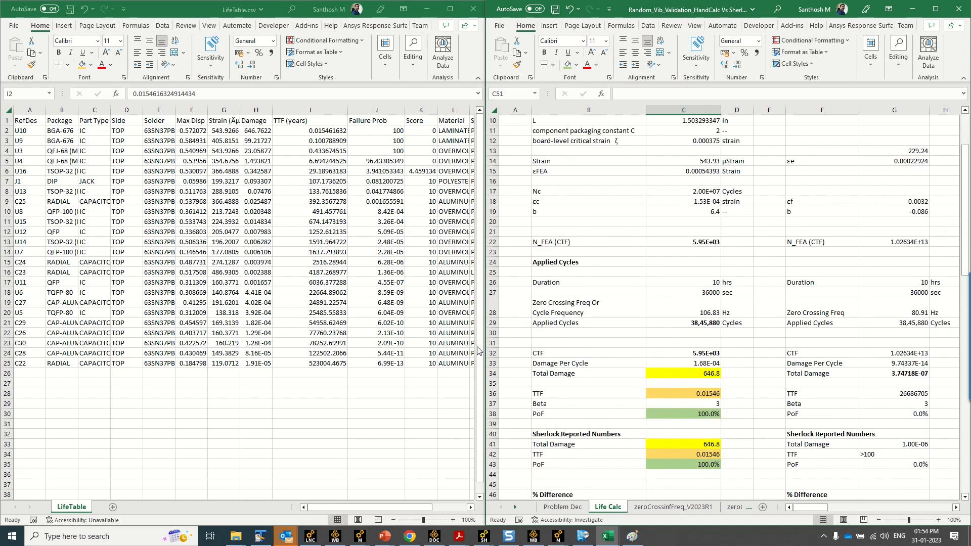
{"action": "scroll", "coordinate": [667, 336], "scroll_direction": "up", "scroll_amount": 3}
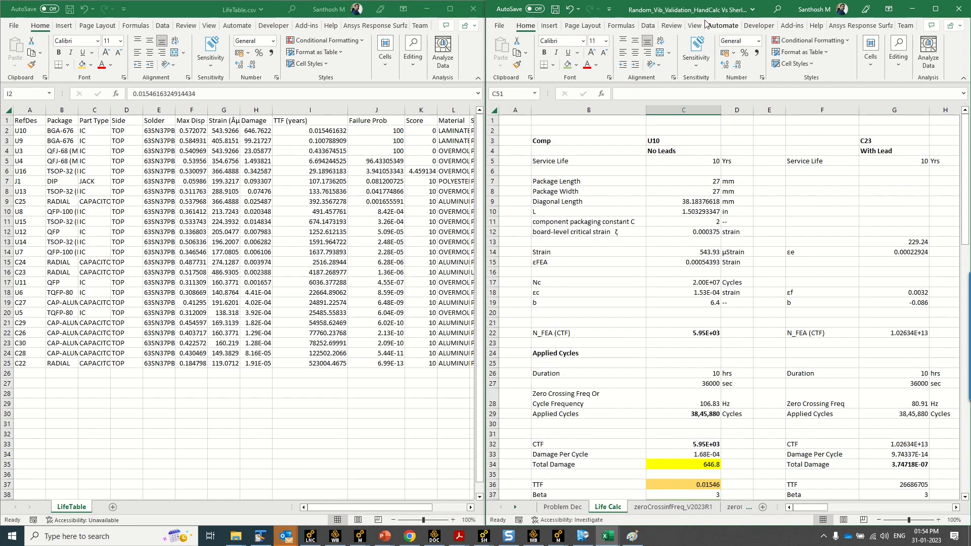
{"action": "left_click", "coordinate": [426, 8]}
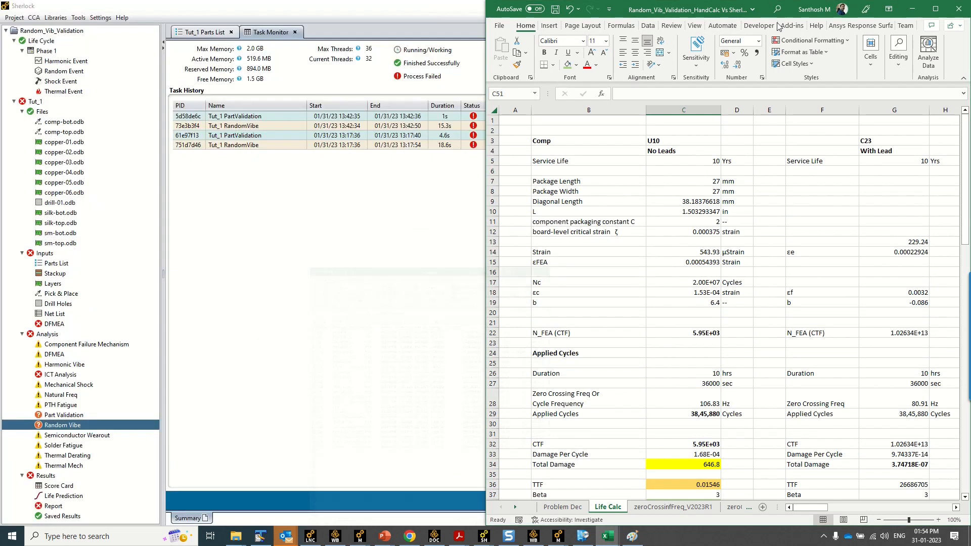
{"action": "left_click", "coordinate": [936, 9]}
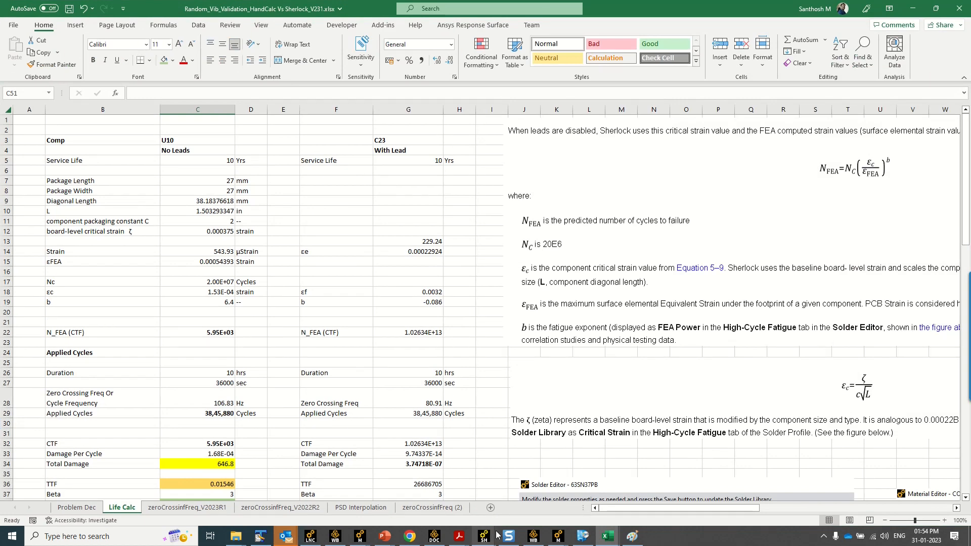
Bring up Sherlock's Current Results window over the workbook and select capacitor C23 in the Random Vibe results
{"action": "mouse_move", "coordinate": [485, 535]}
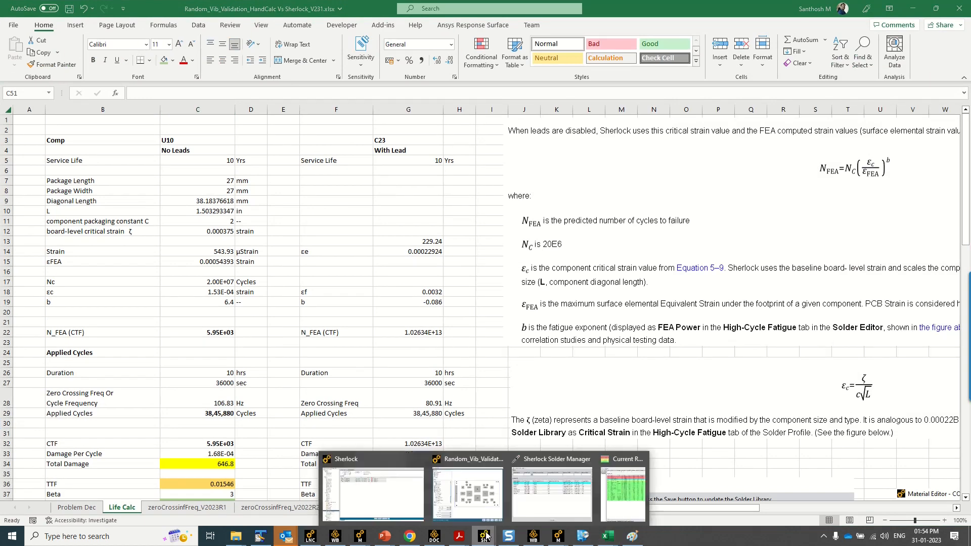
{"action": "left_click", "coordinate": [636, 495]}
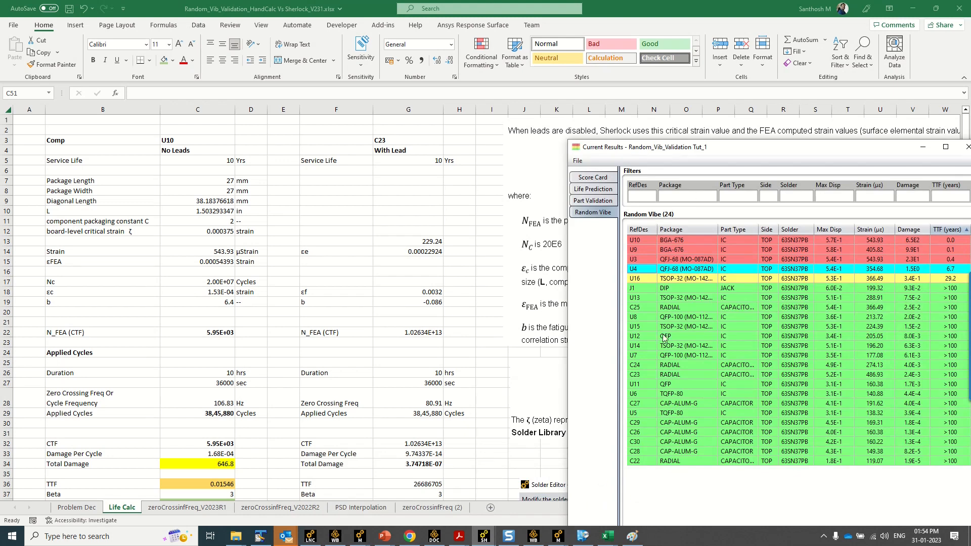
{"action": "left_click_drag", "start_coordinate": [744, 155], "coordinate": [529, 145]}
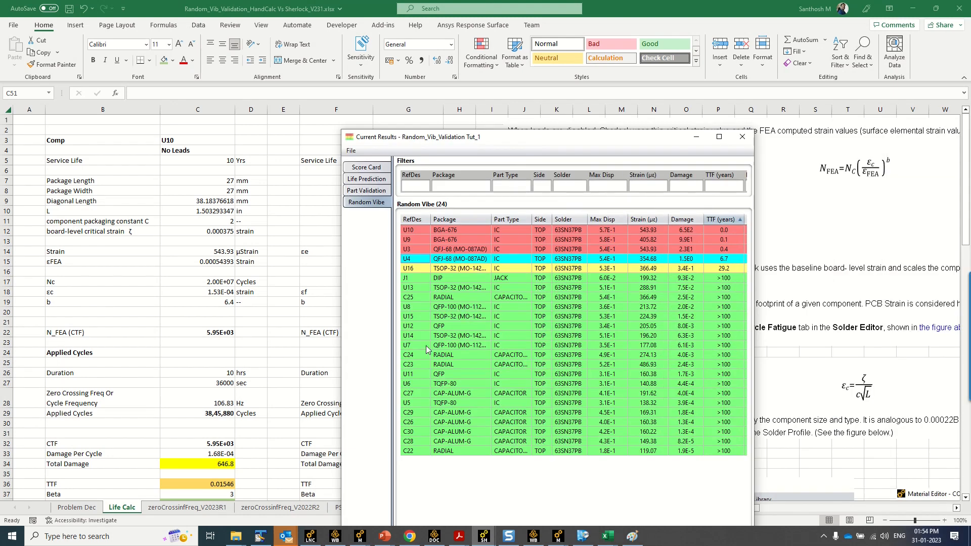
{"action": "left_click", "coordinate": [415, 366]}
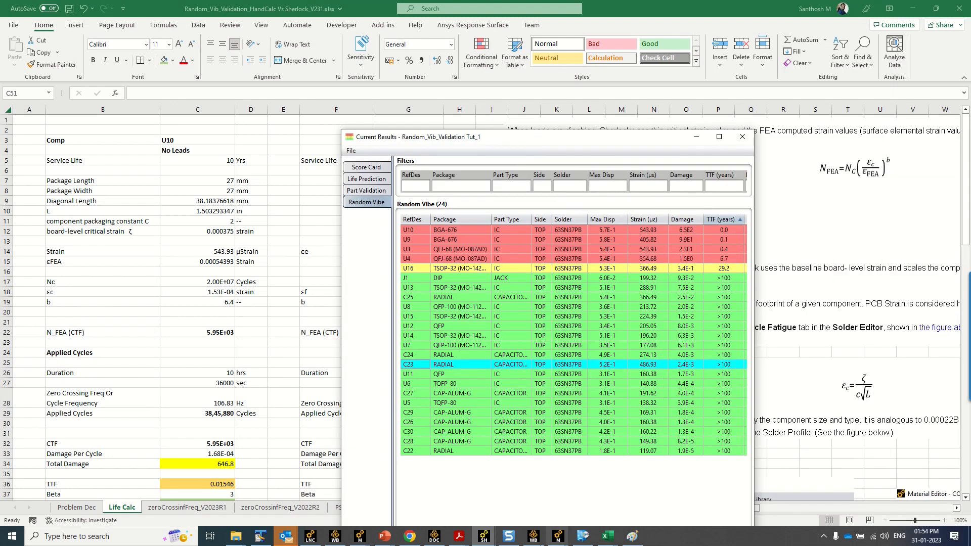
Switch to Ansys Help Viewer and find the Basquin equation for enabled leads in section 5.4, highlighting its leads-enabled condition
{"action": "left_click", "coordinate": [435, 538]}
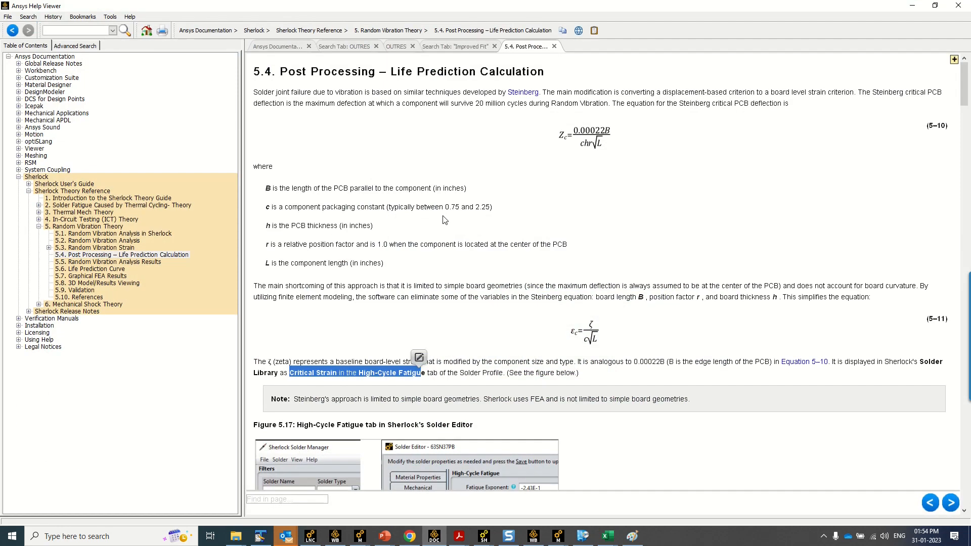
{"action": "scroll", "coordinate": [439, 332], "scroll_direction": "down", "scroll_amount": 6}
{"action": "scroll", "coordinate": [436, 344], "scroll_direction": "down", "scroll_amount": 15}
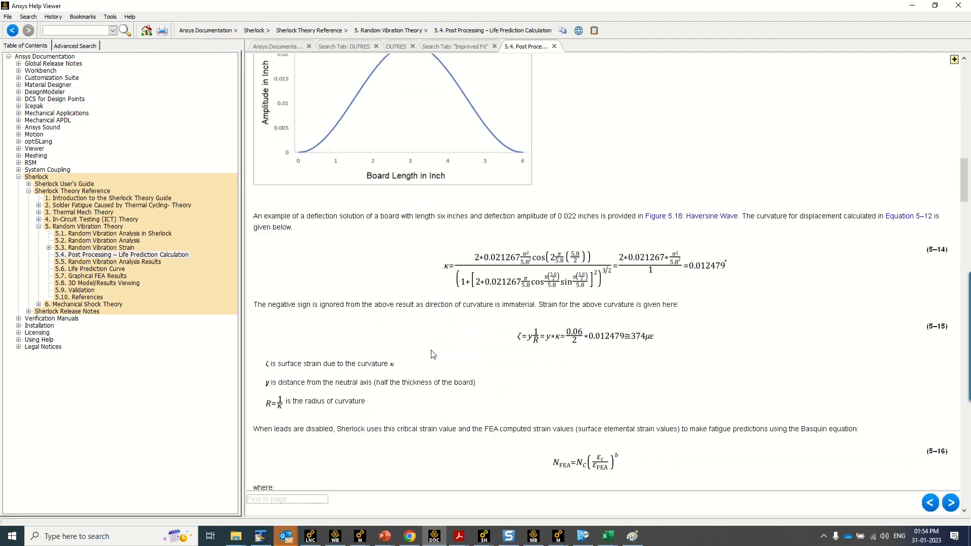
{"action": "scroll", "coordinate": [337, 317], "scroll_direction": "down", "scroll_amount": 15}
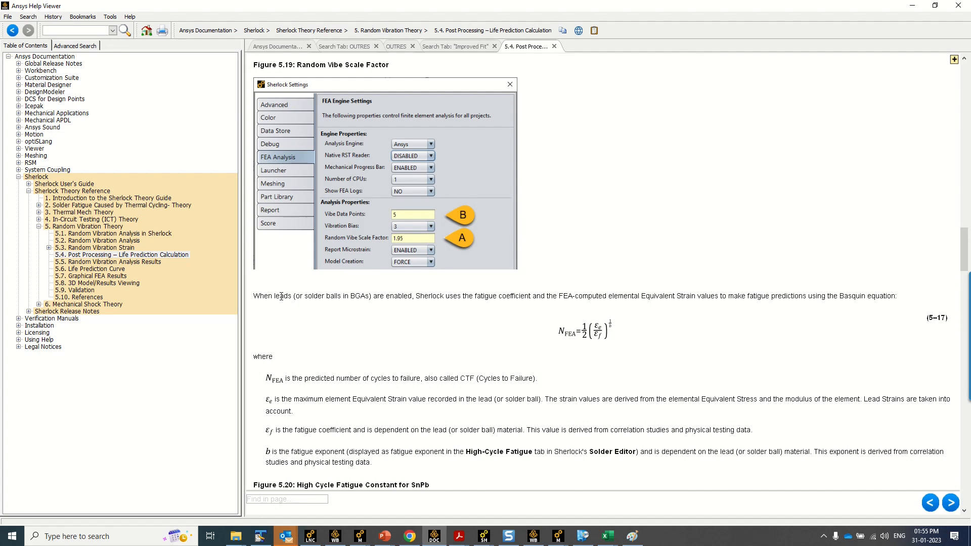
{"action": "left_click_drag", "start_coordinate": [281, 296], "coordinate": [422, 299]}
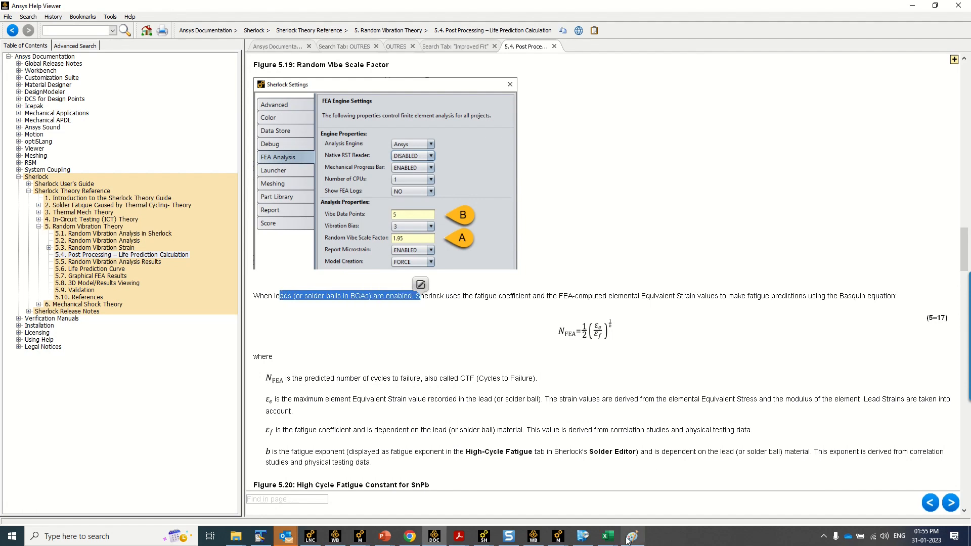
In the Life Calc sheet, move the leads-disabled equation picture aside and place the leads-enabled equation picture beside the C23 calculation
{"action": "left_click", "coordinate": [608, 537]}
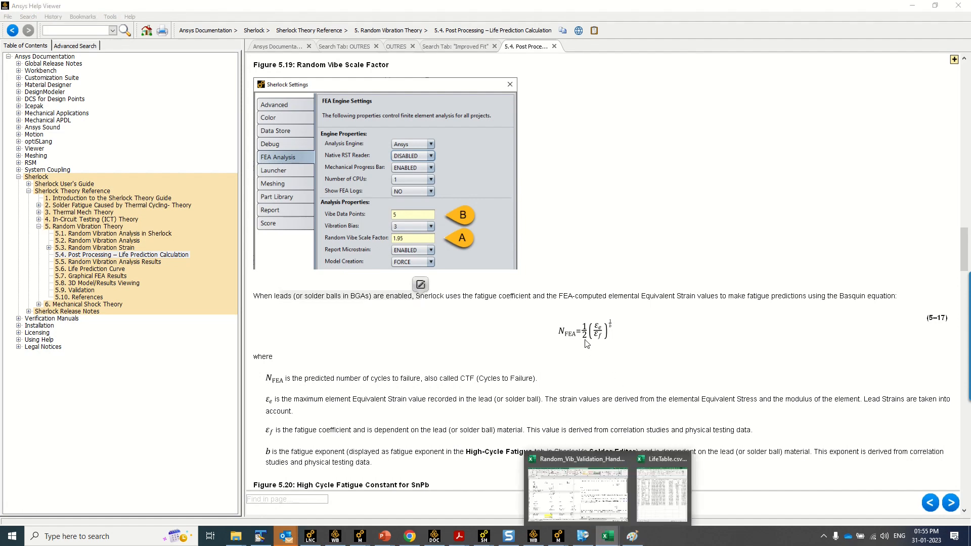
{"action": "left_click", "coordinate": [601, 498]}
{"action": "left_click_drag", "start_coordinate": [745, 509], "coordinate": [880, 509]}
{"action": "left_click_drag", "start_coordinate": [414, 221], "coordinate": [848, 221]}
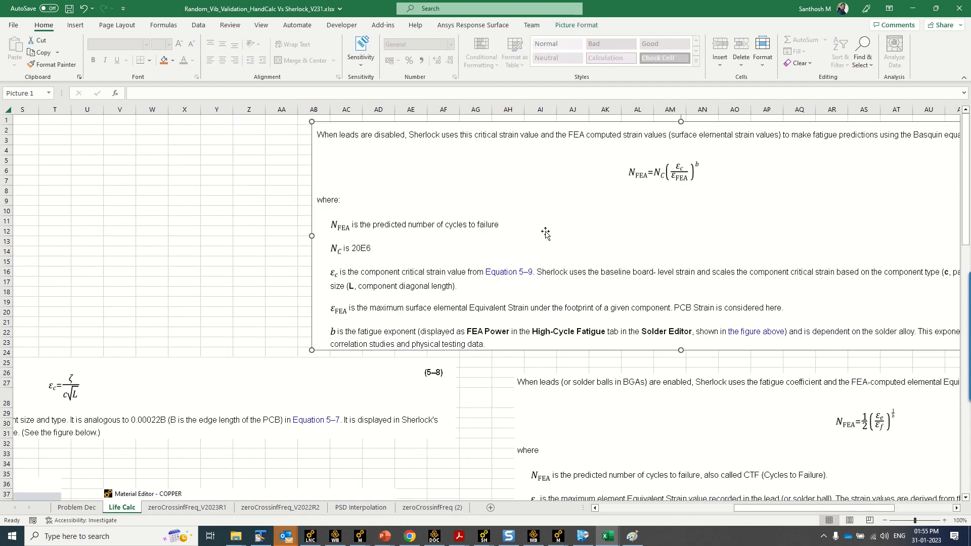
{"action": "left_click_drag", "start_coordinate": [655, 466], "coordinate": [169, 217]}
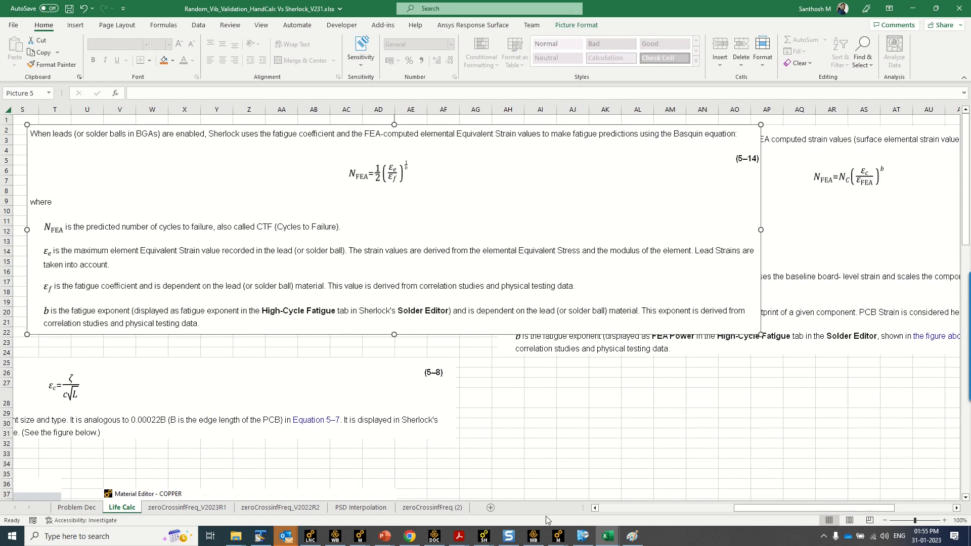
{"action": "left_click_drag", "start_coordinate": [739, 508], "coordinate": [603, 508]}
{"action": "left_click_drag", "start_coordinate": [864, 200], "coordinate": [544, 196]}
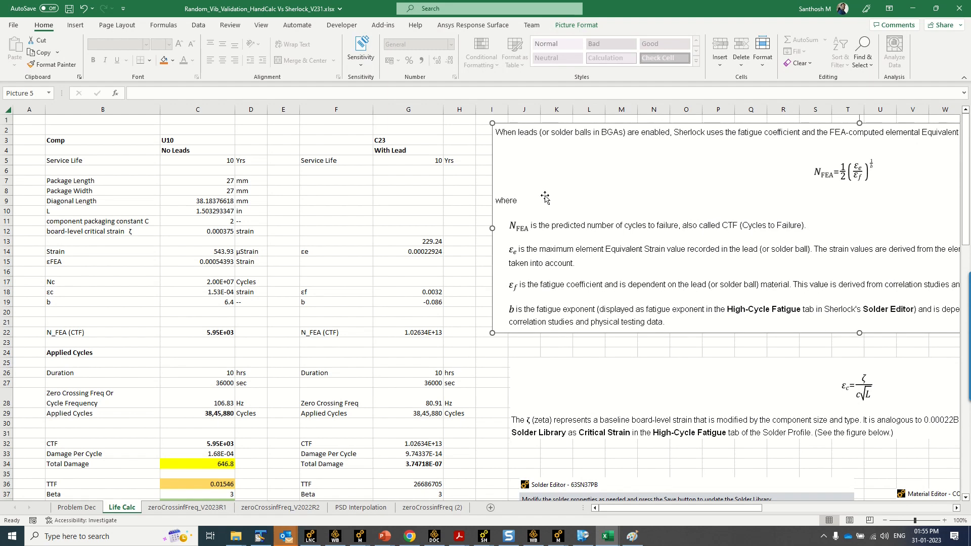
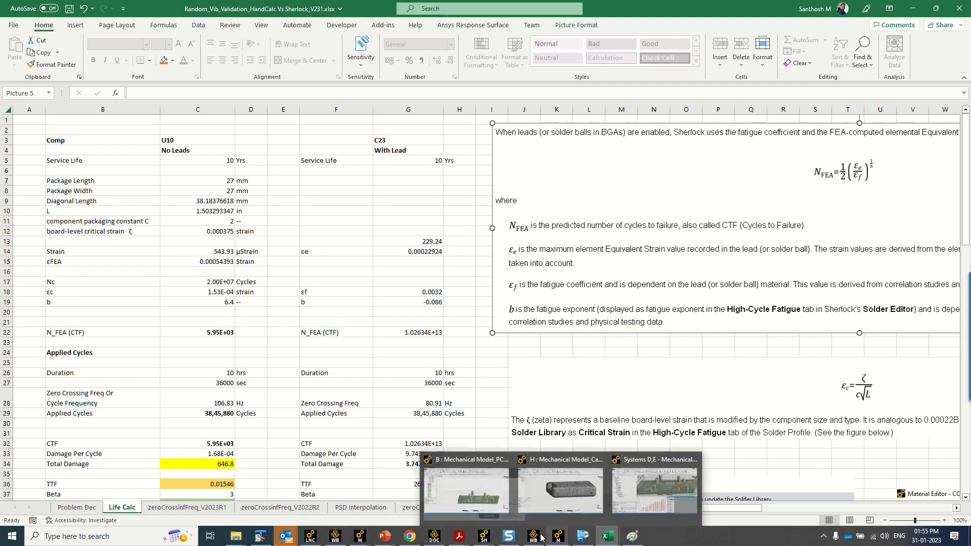
Look up C23's strain in Sherlock's Random Vibe results and enter 486.93 in cell G13 of the workbook
{"action": "mouse_move", "coordinate": [483, 537]}
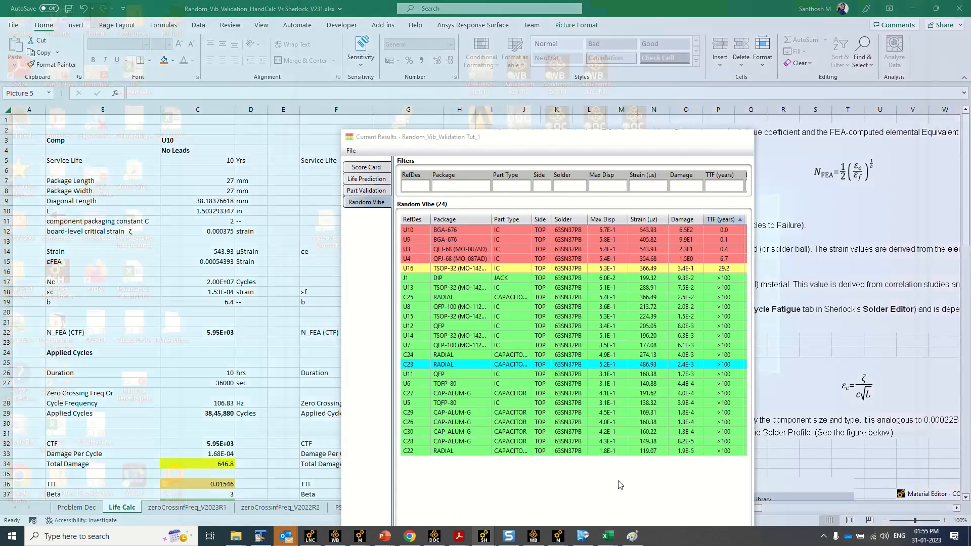
{"action": "left_click", "coordinate": [622, 485]}
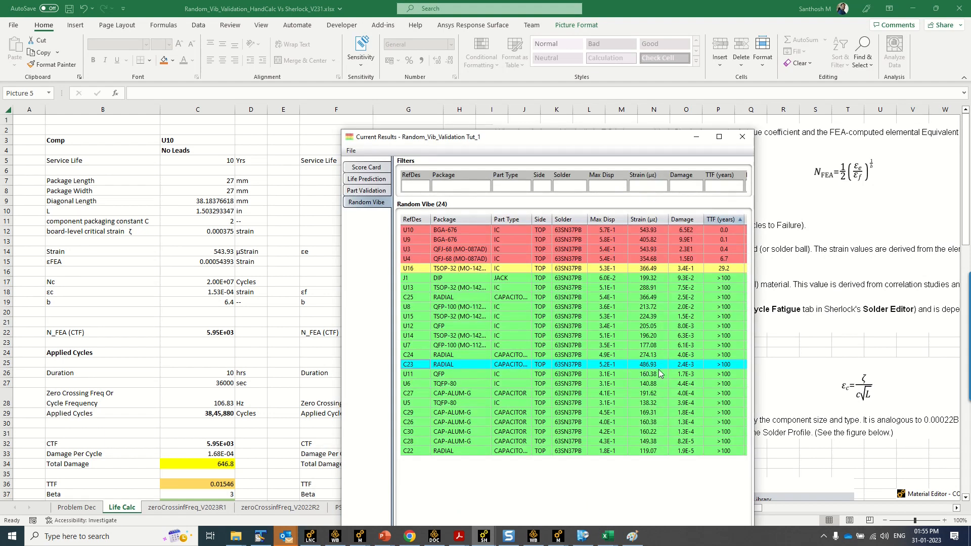
{"action": "left_click", "coordinate": [309, 293]}
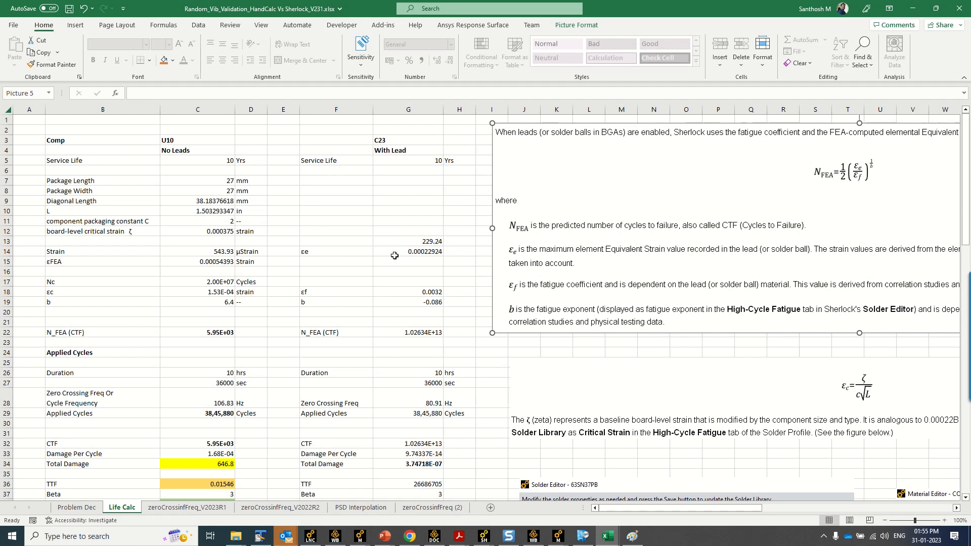
{"action": "left_click", "coordinate": [420, 240]}
{"action": "type", "text": "486.93"}
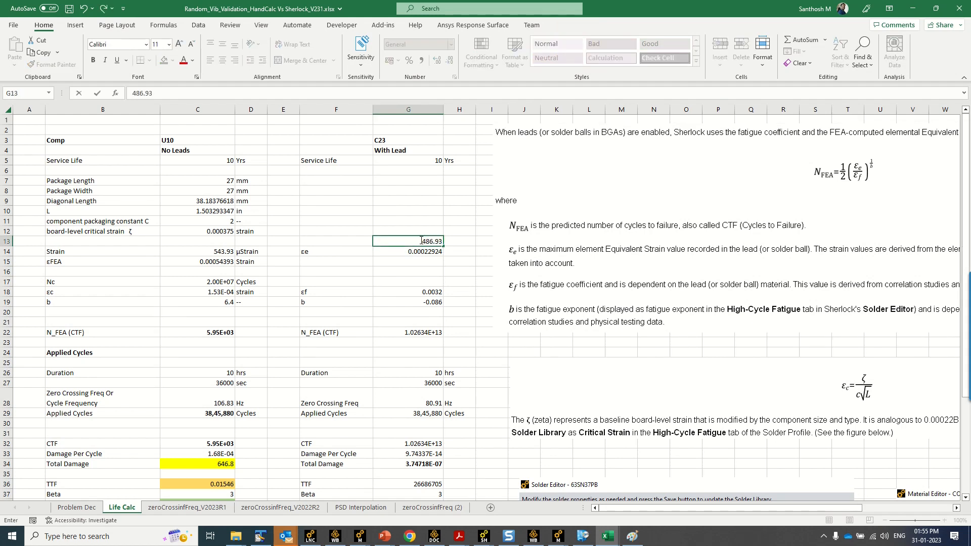
{"action": "key", "text": "Return"}
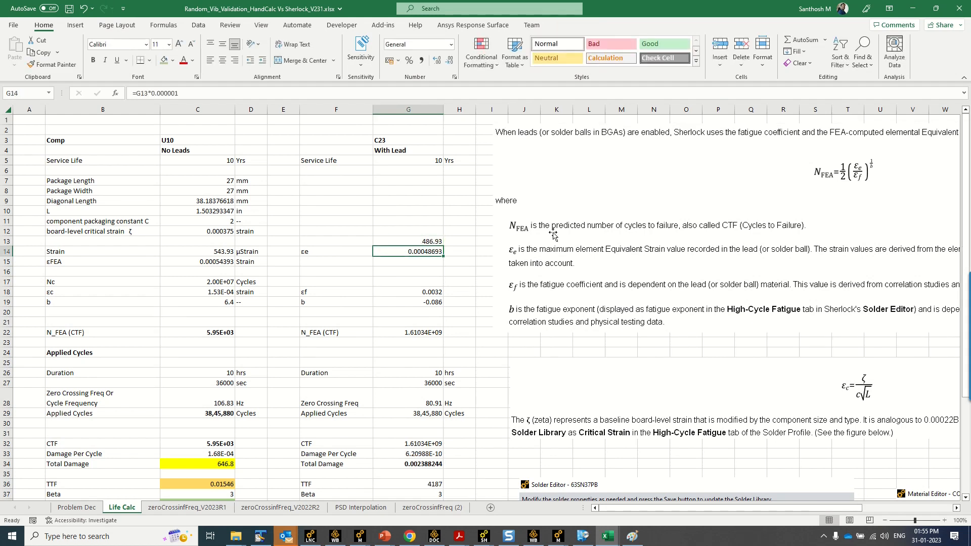
Check C23's fatigue coefficient εf in G18 and shift the leads-enabled equation picture slightly away from the calculation columns
{"action": "double_click", "coordinate": [432, 292]}
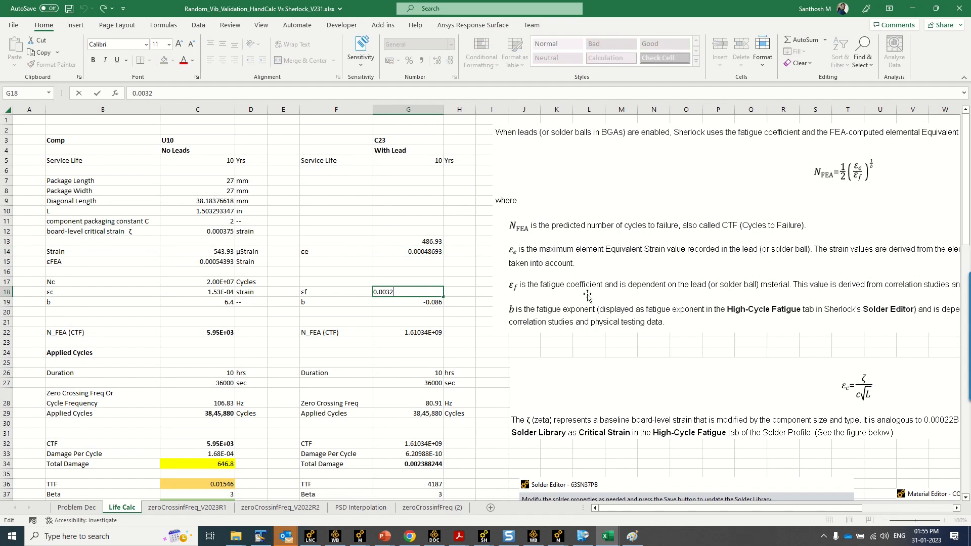
{"action": "key", "text": "Return"}
{"action": "left_click_drag", "start_coordinate": [619, 294], "coordinate": [638, 308]}
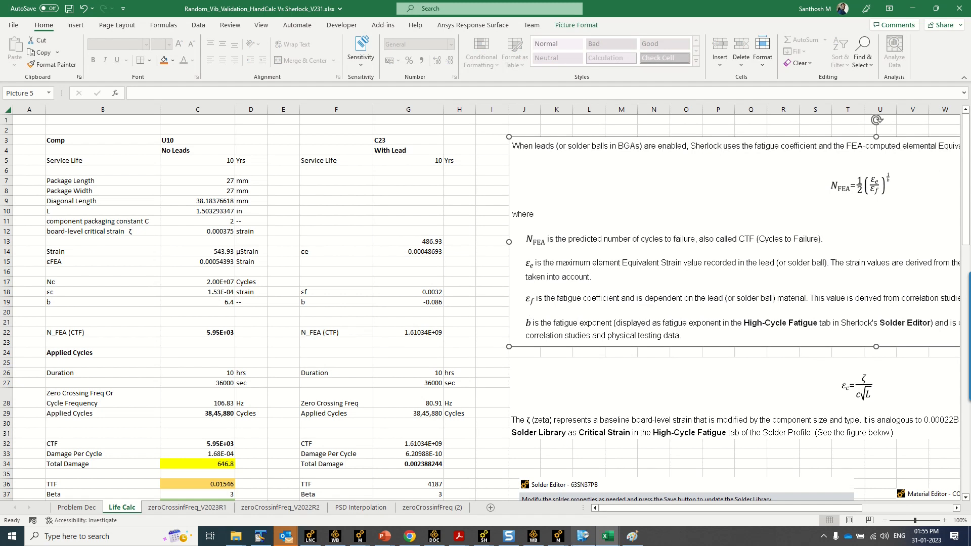
Switch to Sherlock, filter the material library for Copper, and view the high-cycle fatigue properties of COPPER
{"action": "mouse_move", "coordinate": [484, 540]}
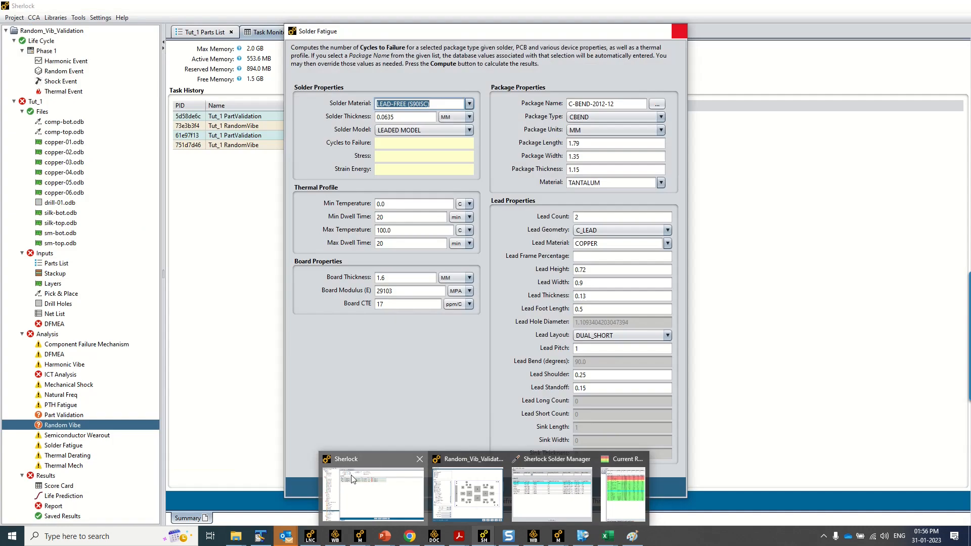
{"action": "left_click", "coordinate": [396, 505]}
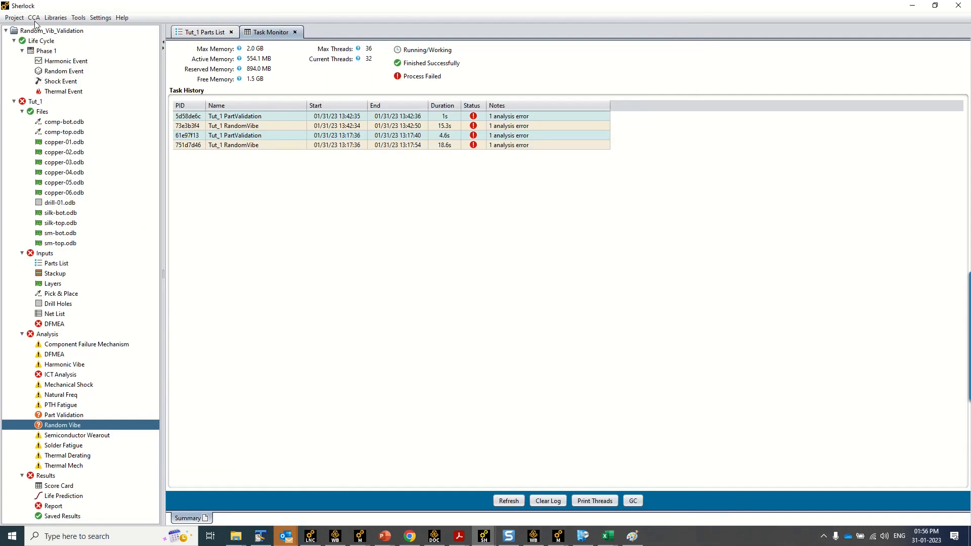
{"action": "left_click", "coordinate": [56, 18]}
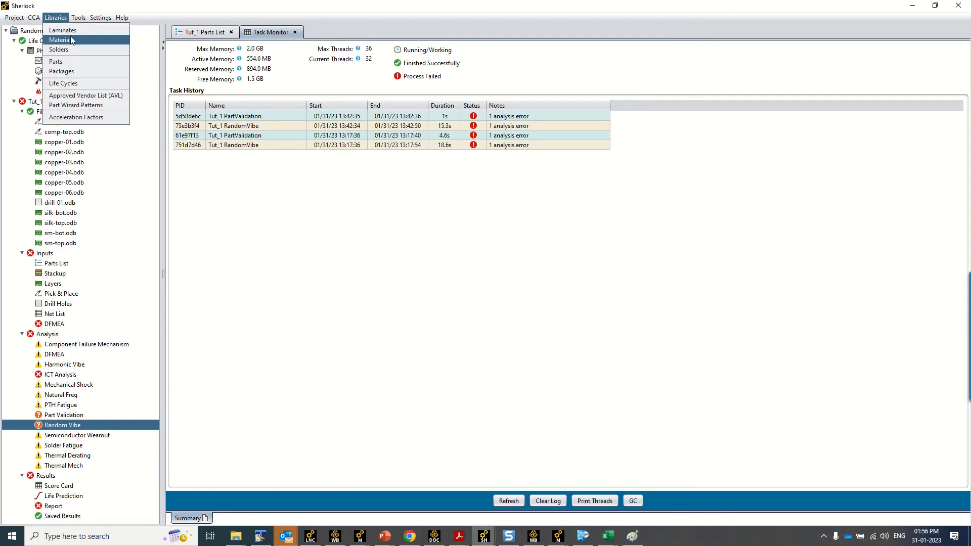
{"action": "left_click", "coordinate": [71, 39]}
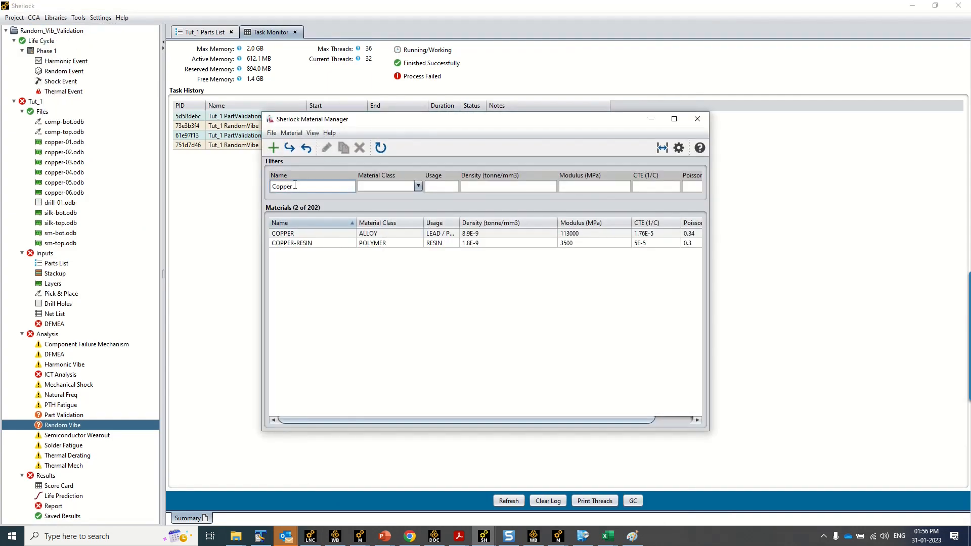
{"action": "double_click", "coordinate": [305, 232]}
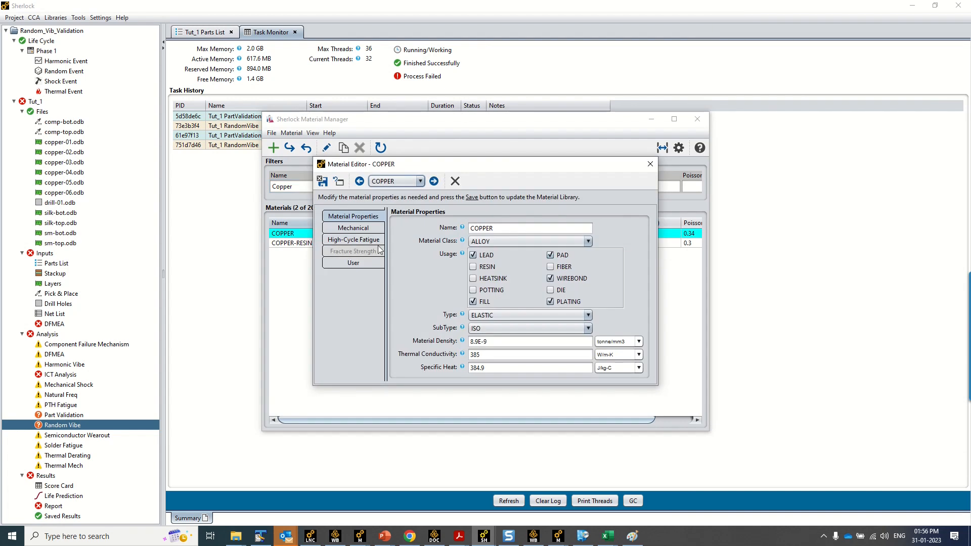
{"action": "left_click", "coordinate": [357, 240]}
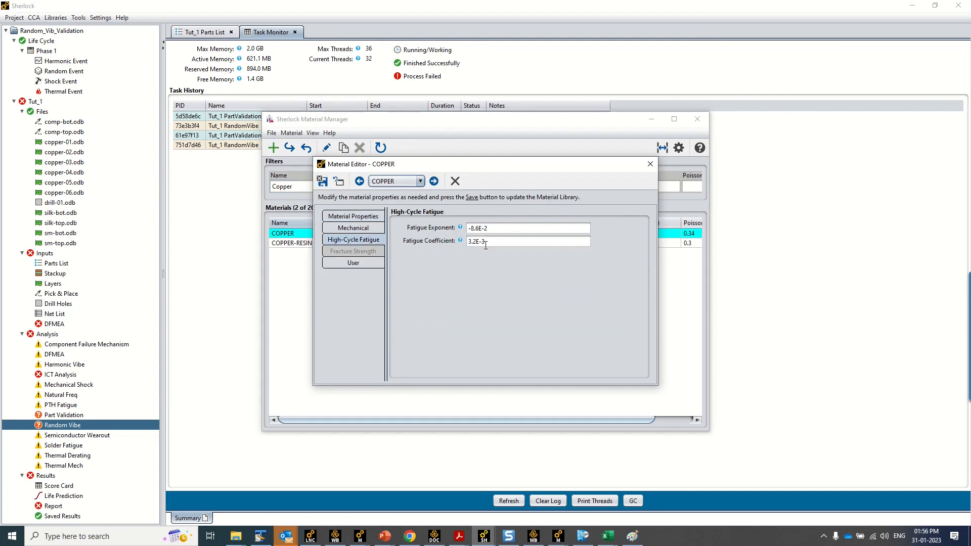
Place the workbook below Sherlock's COPPER fatigue properties, compare C23's εf and b in G18 and G19, and close the material editor
{"action": "mouse_move", "coordinate": [608, 536]}
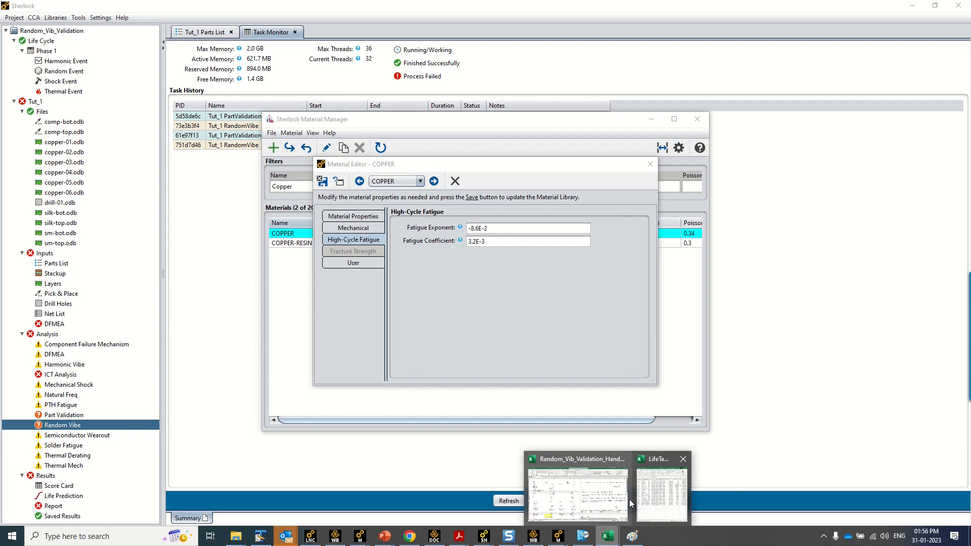
{"action": "left_click", "coordinate": [602, 501]}
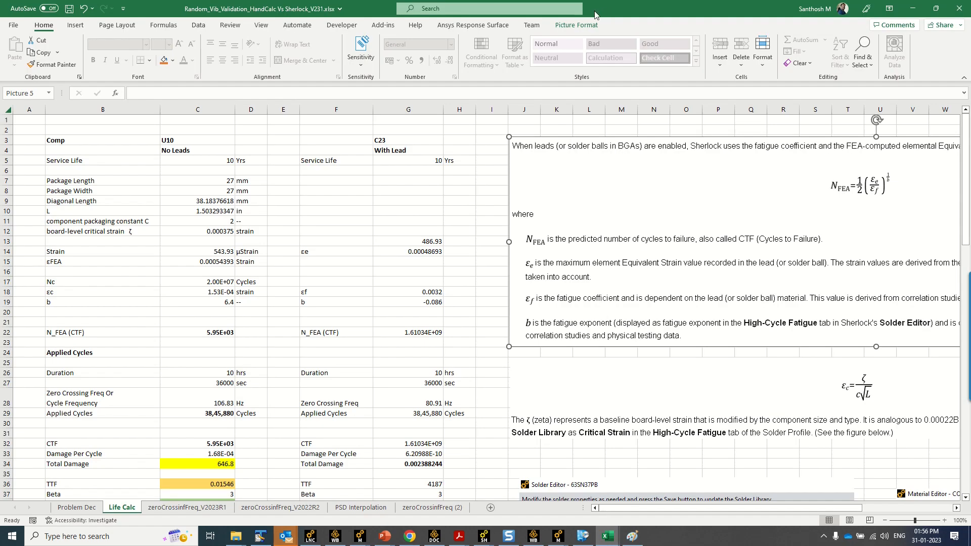
{"action": "left_click_drag", "start_coordinate": [596, 14], "coordinate": [512, 261]}
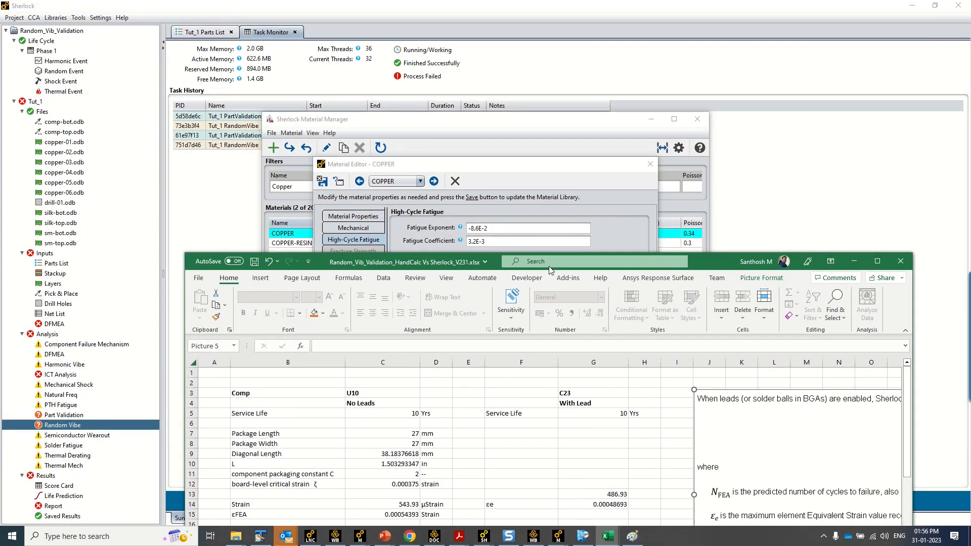
{"action": "scroll", "coordinate": [512, 480], "scroll_direction": "down", "scroll_amount": 2}
{"action": "left_click", "coordinate": [513, 483]}
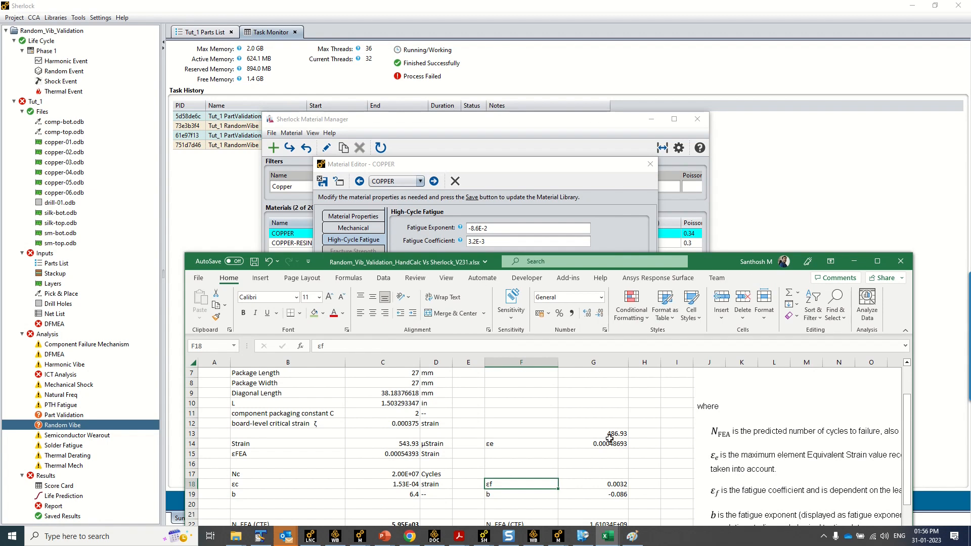
{"action": "left_click", "coordinate": [619, 484]}
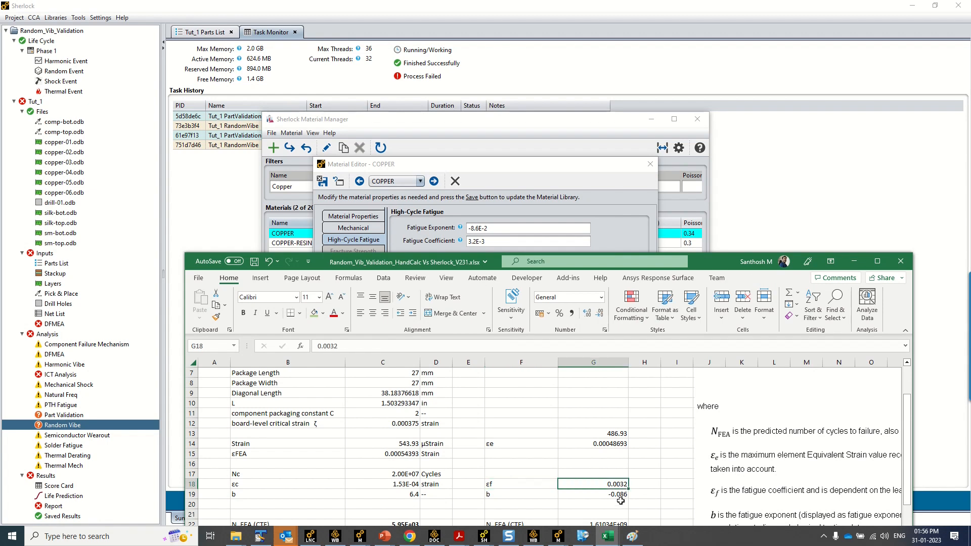
{"action": "left_click", "coordinate": [622, 499]}
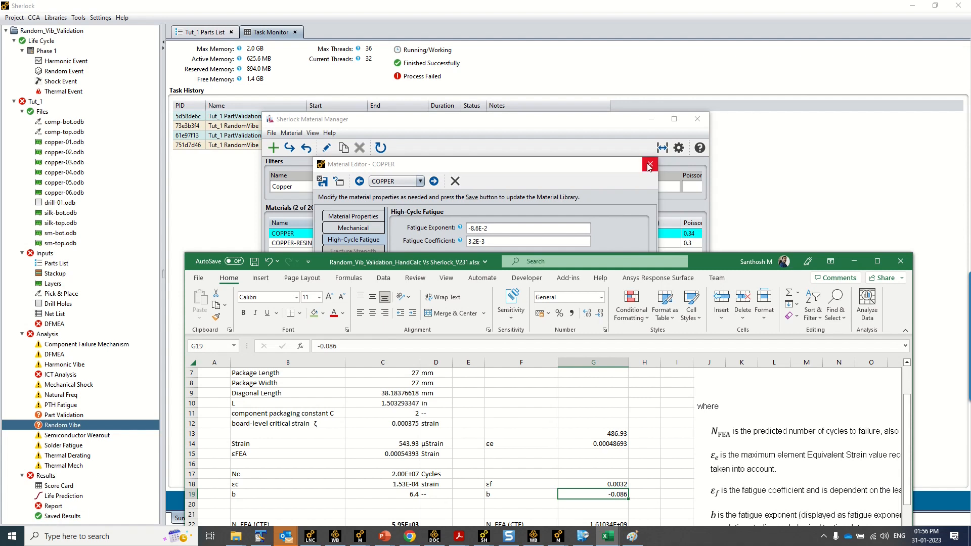
{"action": "left_click", "coordinate": [501, 228]}
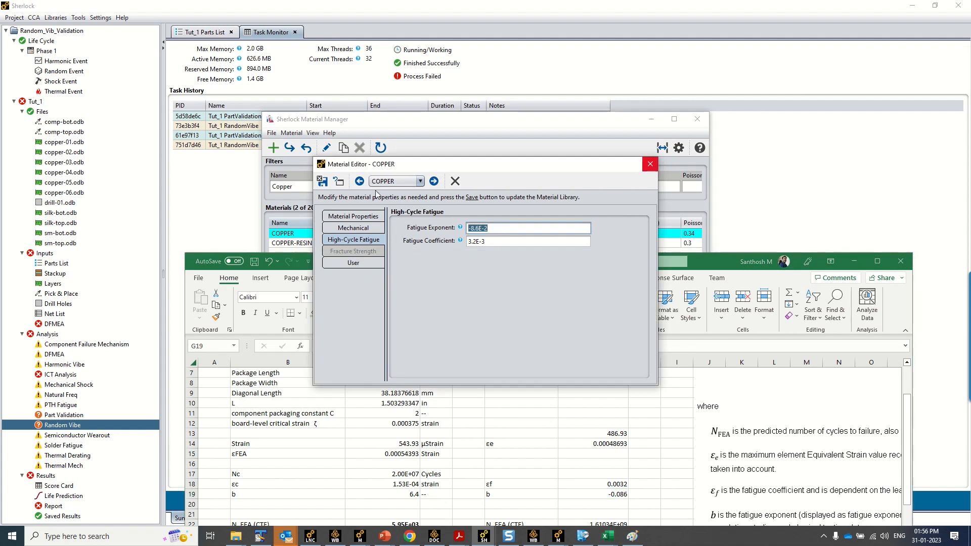
{"action": "left_click", "coordinate": [650, 164]}
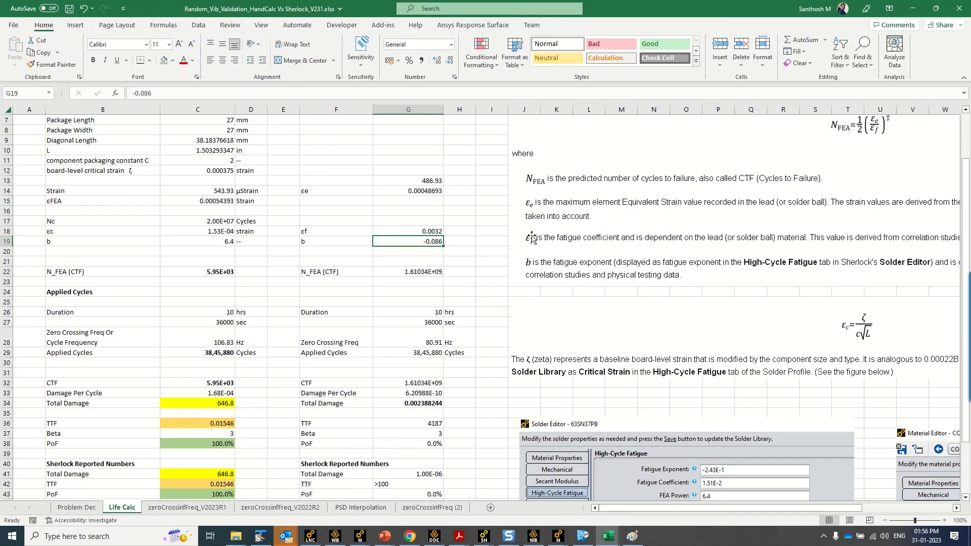
Inspect C23's εe formula in G14 and view the Modal solution of Systems D,E in Ansys Mechanical
{"action": "scroll", "coordinate": [840, 165], "scroll_direction": "up", "scroll_amount": 1}
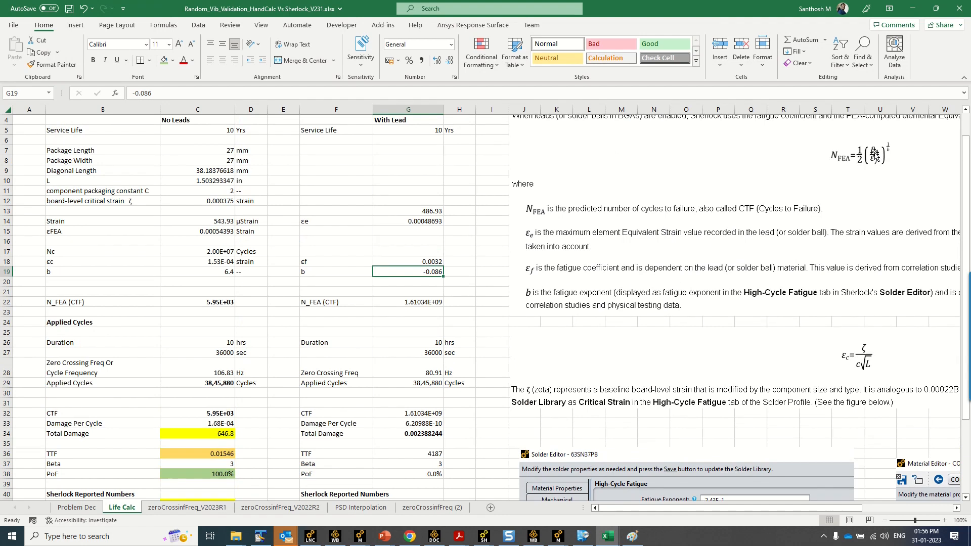
{"action": "left_click", "coordinate": [418, 223]}
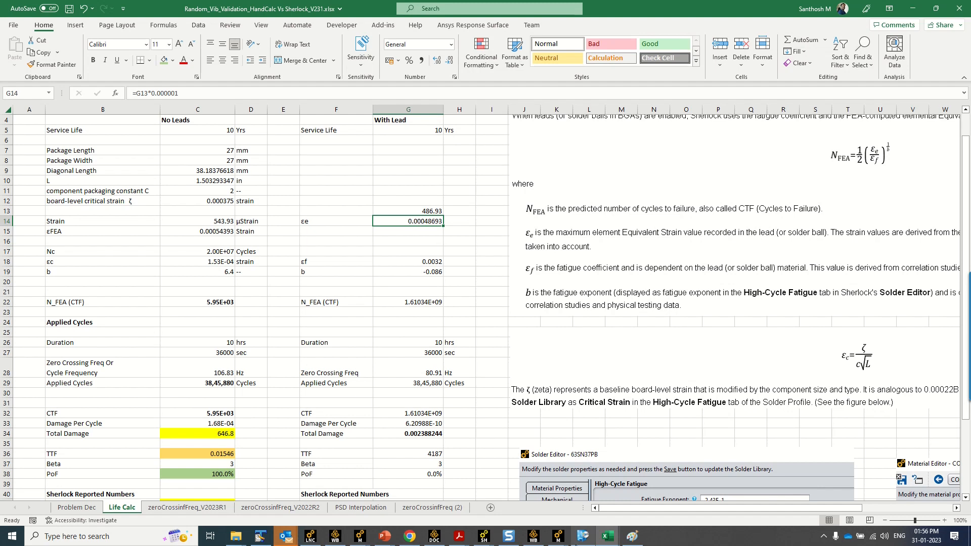
{"action": "mouse_move", "coordinate": [558, 540]}
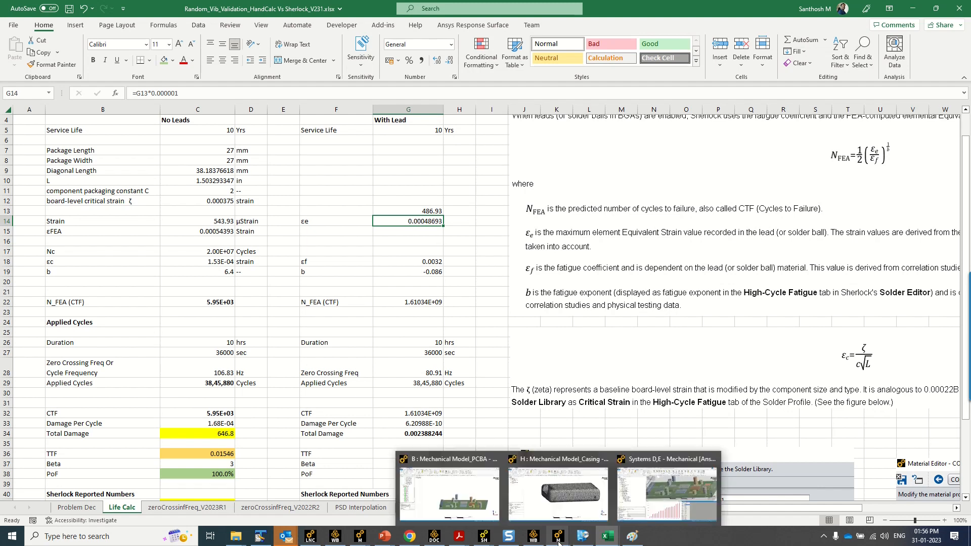
{"action": "left_click", "coordinate": [667, 488]}
{"action": "double_click", "coordinate": [57, 229]}
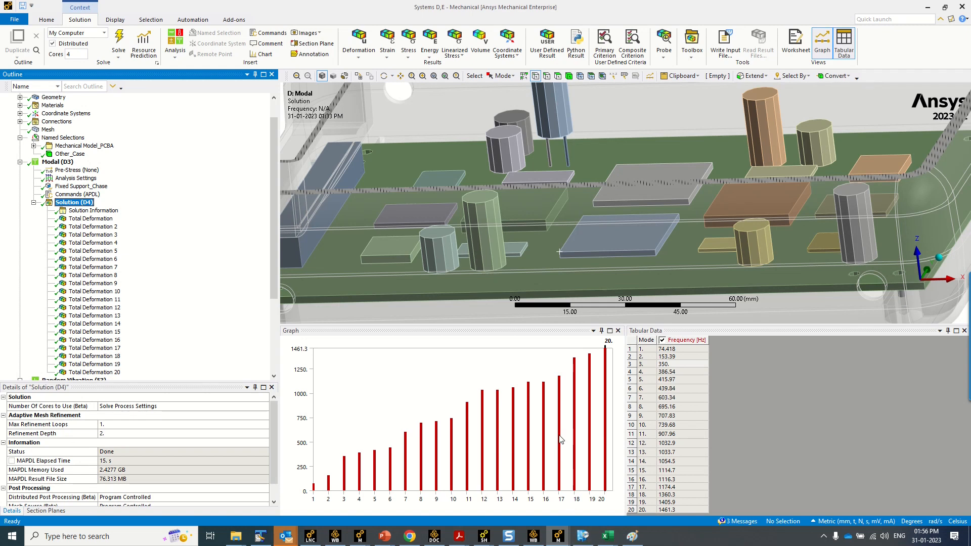
Switch to Chrome, show the Sherlock Strain Calculation video on YouTube, highlight part of its title, and minimize the browser
{"action": "left_click", "coordinate": [410, 538]}
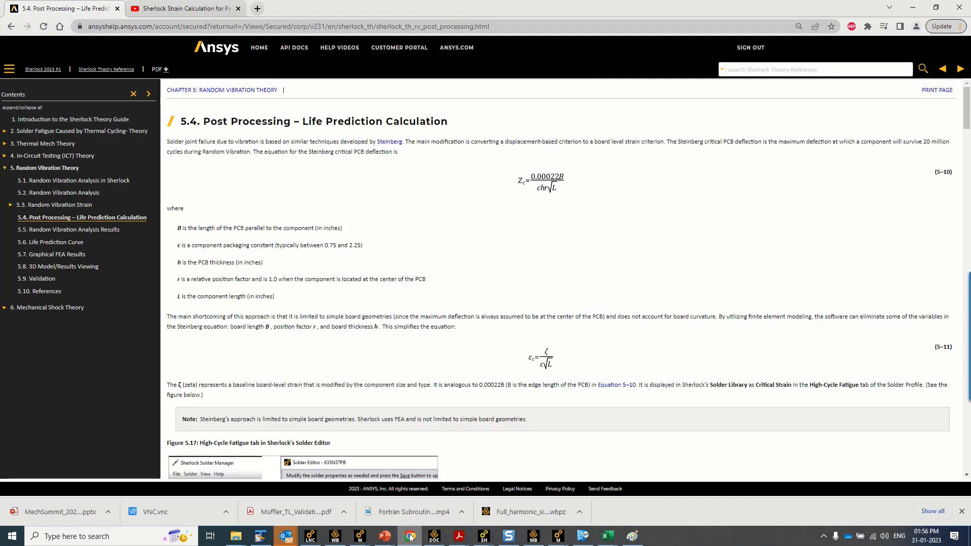
{"action": "left_click", "coordinate": [205, 8]}
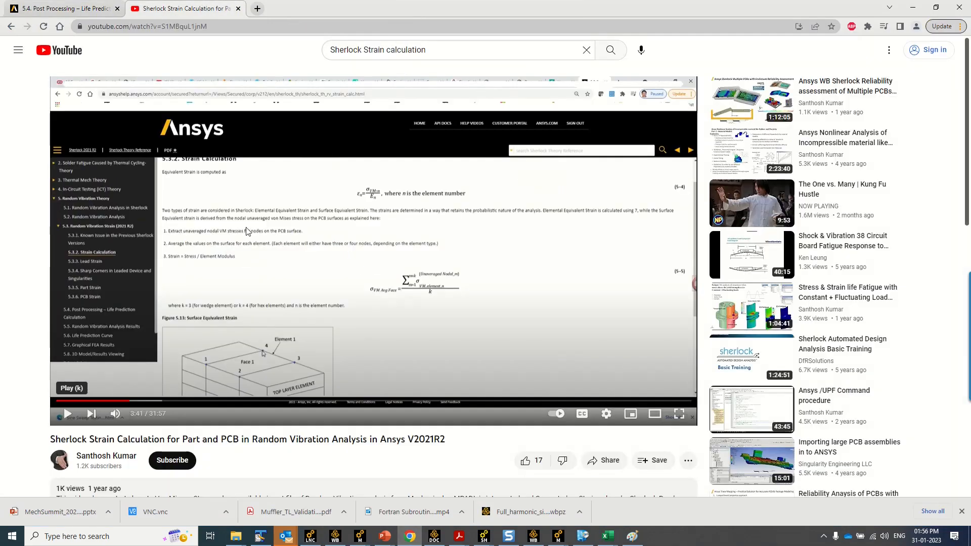
{"action": "left_click_drag", "start_coordinate": [90, 441], "coordinate": [275, 440]}
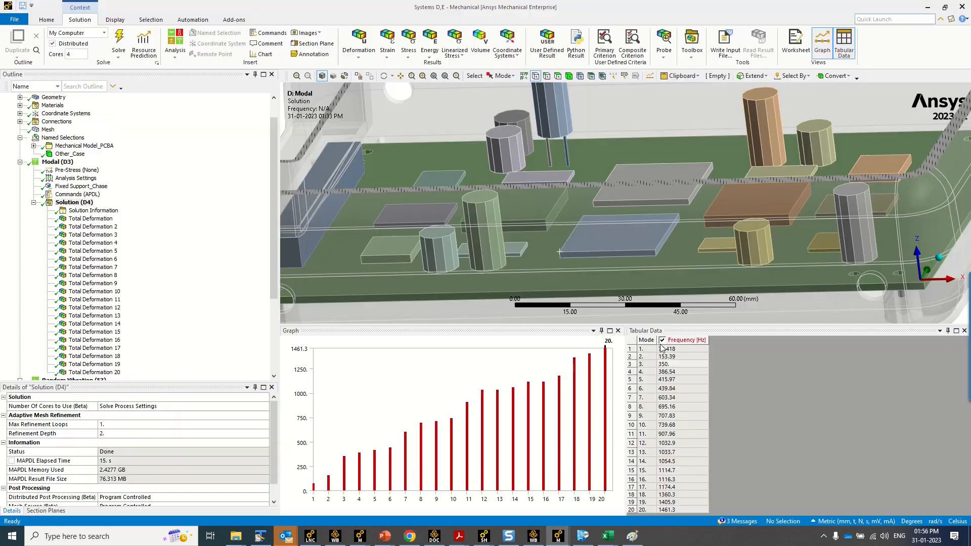
{"action": "left_click", "coordinate": [913, 7]}
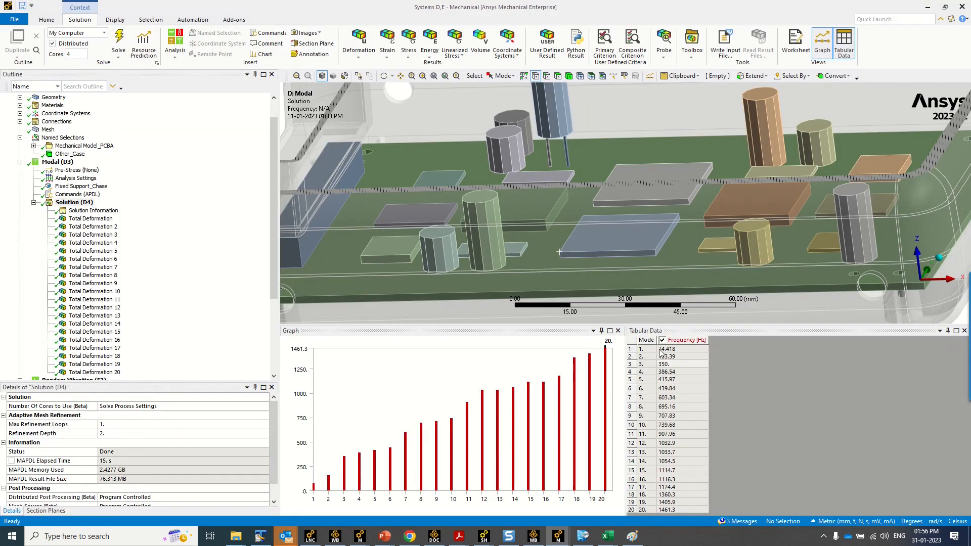
Switch to Ansys Help Viewer and skim sections 5.1 and 5.2 of the Random Vibration Theory chapter
{"action": "left_click", "coordinate": [444, 535]}
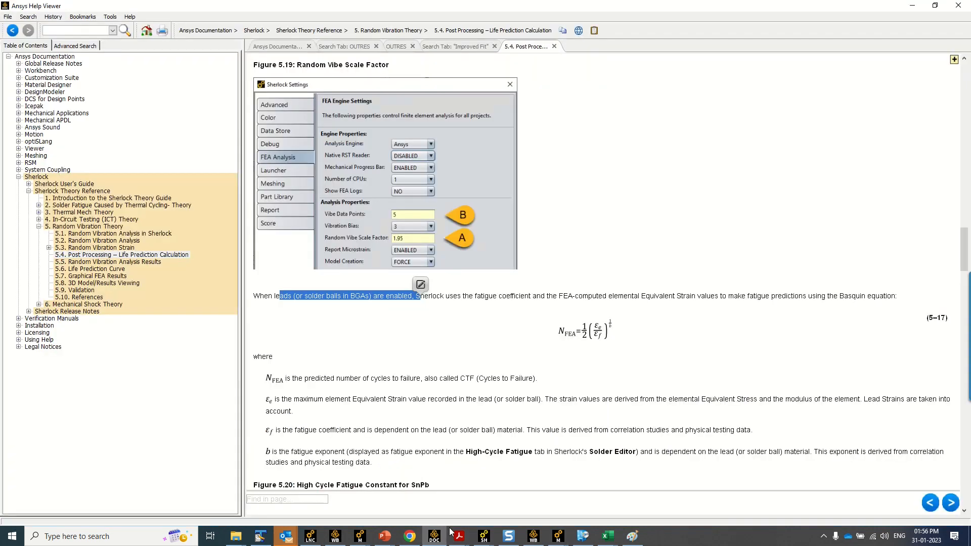
{"action": "left_click", "coordinate": [120, 234]}
{"action": "scroll", "coordinate": [503, 309], "scroll_direction": "down", "scroll_amount": 10}
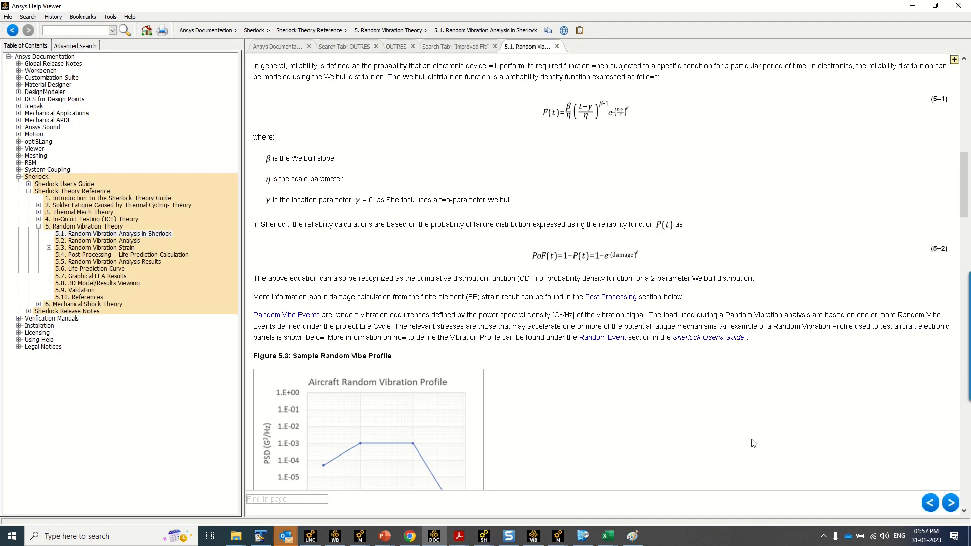
{"action": "scroll", "coordinate": [754, 444], "scroll_direction": "down", "scroll_amount": 4}
{"action": "left_click", "coordinate": [951, 502]}
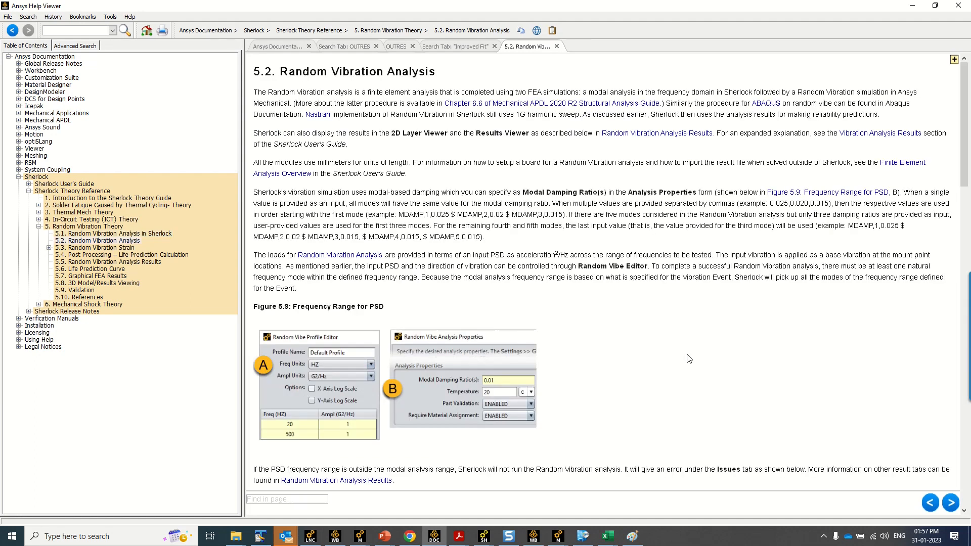
{"action": "scroll", "coordinate": [689, 358], "scroll_direction": "down", "scroll_amount": 20}
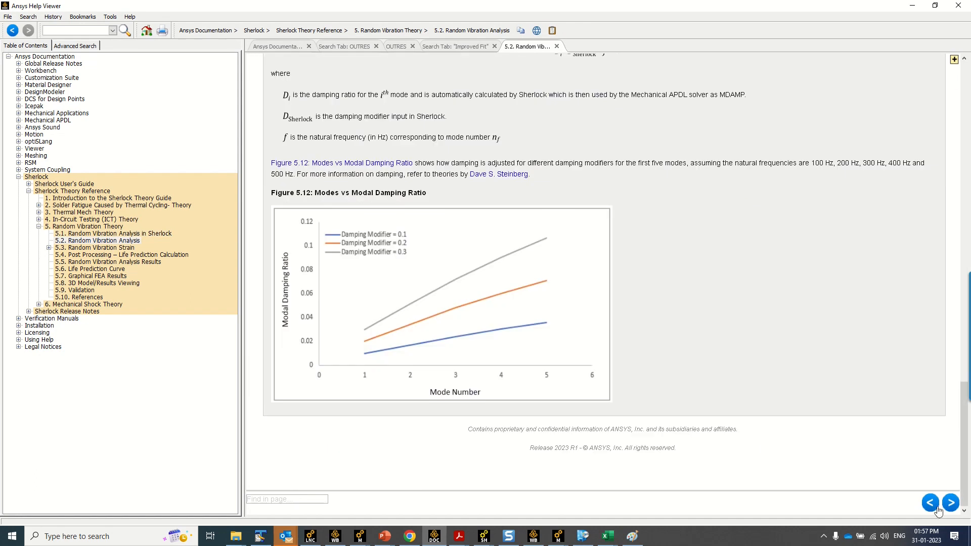
Continue through section 5.3 to 5.3.2 Lead Strain, and examine its three strain locations and lead strain equations
{"action": "left_click", "coordinate": [950, 502]}
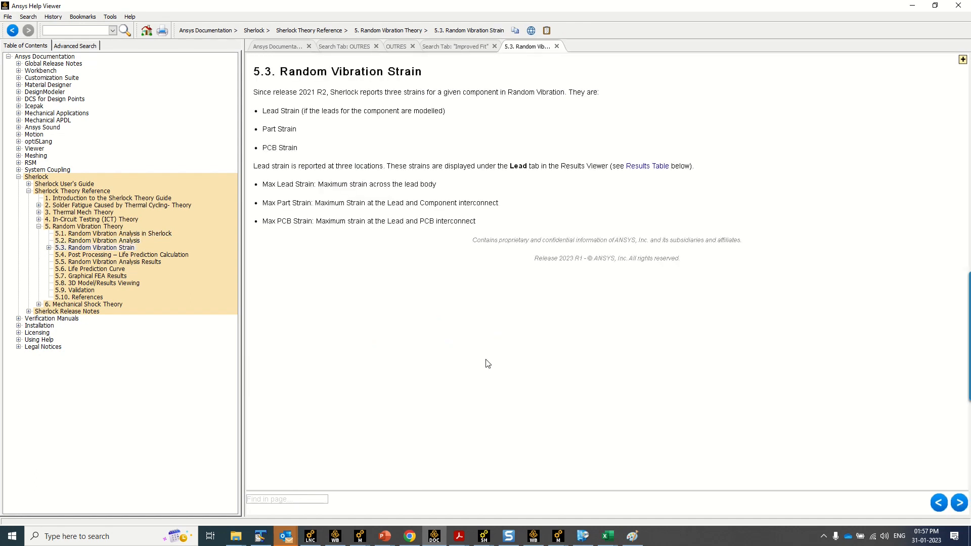
{"action": "left_click", "coordinate": [959, 503]}
{"action": "left_click", "coordinate": [960, 502]}
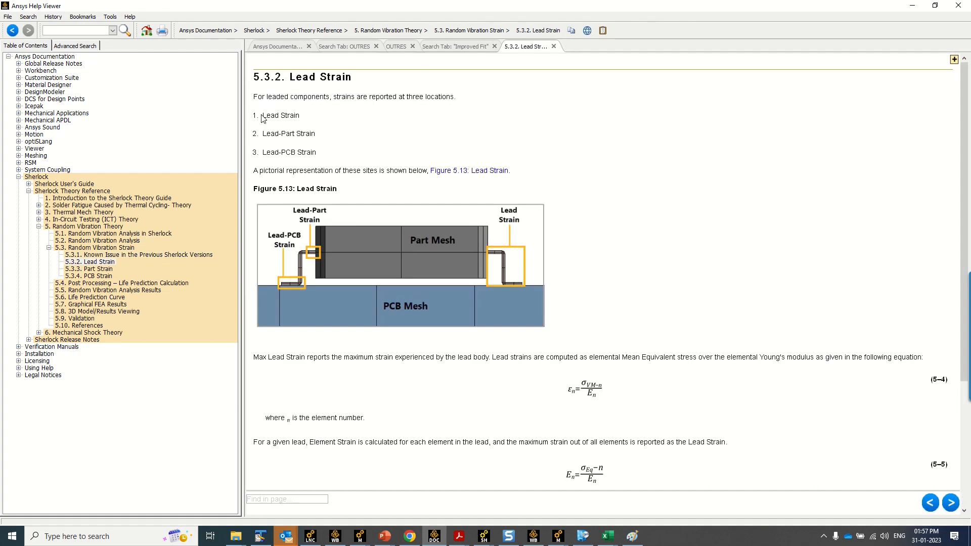
{"action": "left_click_drag", "start_coordinate": [262, 116], "coordinate": [320, 152]}
{"action": "scroll", "coordinate": [376, 303], "scroll_direction": "down", "scroll_amount": 3}
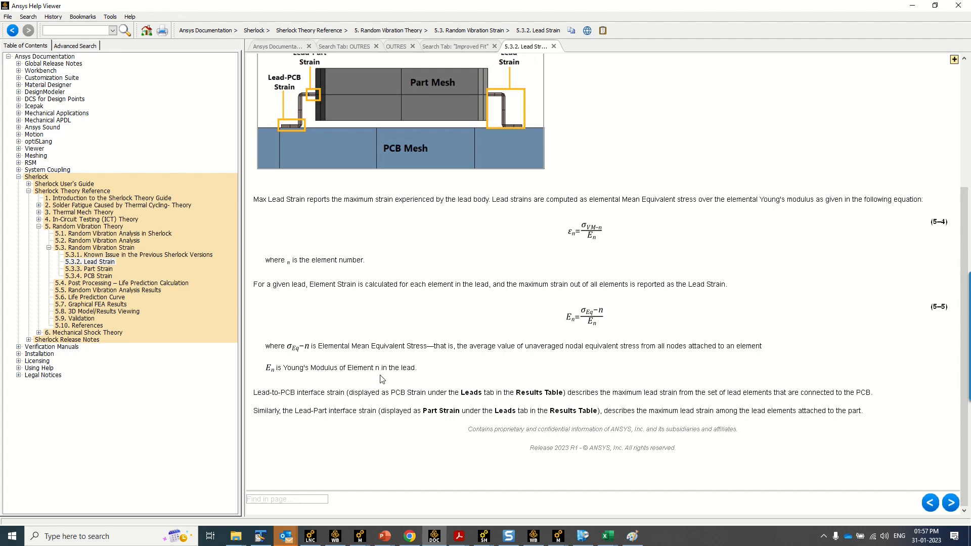
Reopen help section 5.4 Post Processing – Life Prediction Calculation, revisit the strain calculation video in Chrome, and minimize both windows
{"action": "left_click", "coordinate": [145, 284]}
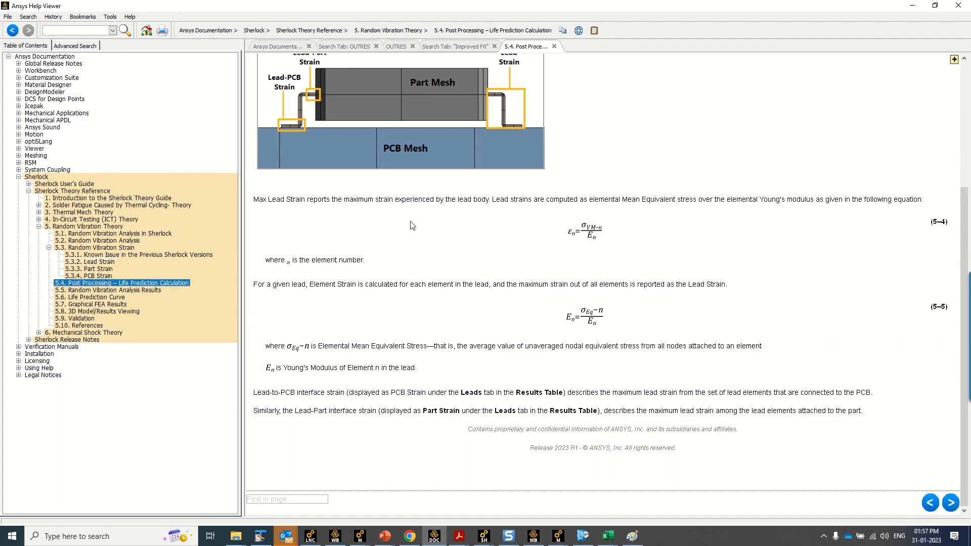
{"action": "left_click", "coordinate": [411, 538]}
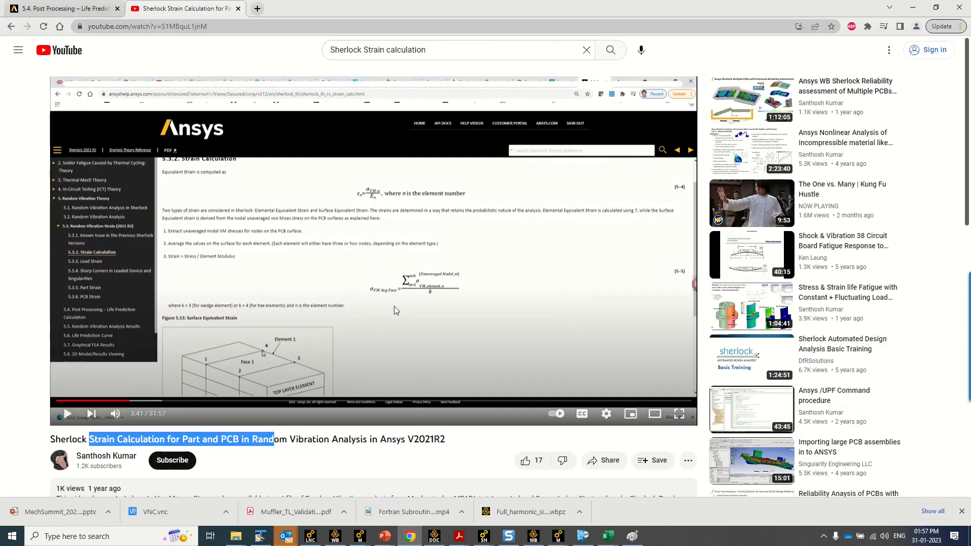
{"action": "left_click", "coordinate": [913, 10]}
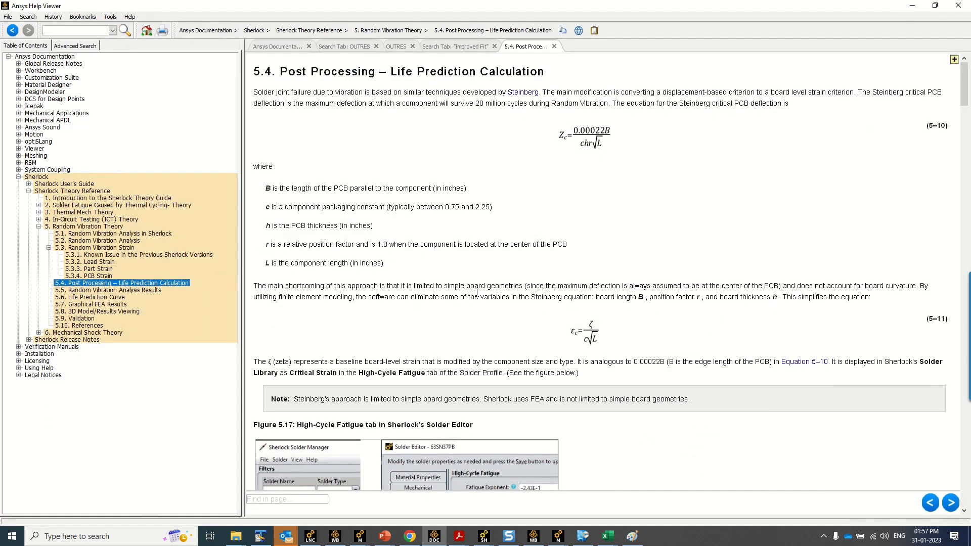
{"action": "left_click", "coordinate": [913, 6]}
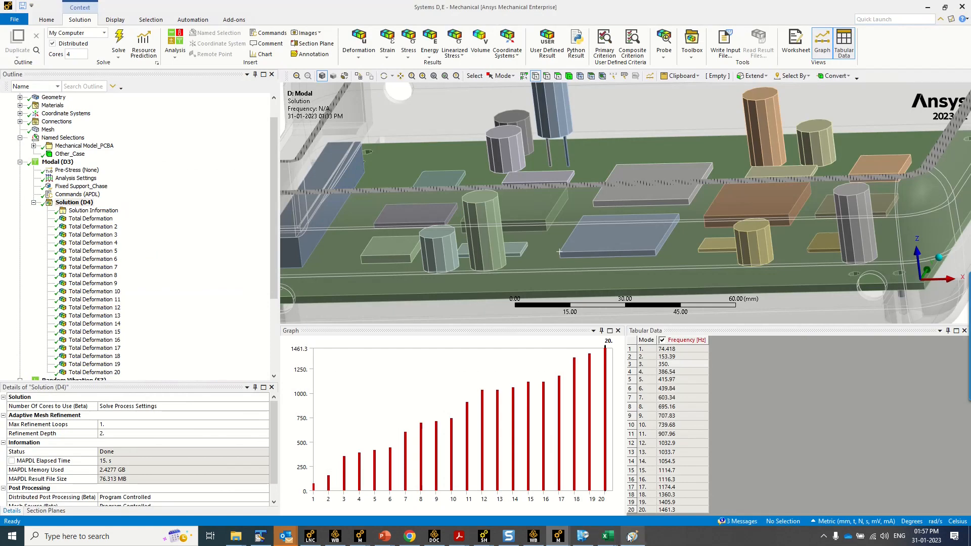
Switch to the Random_Vib_Validation_HandCalc Vs Sherlock_V231 workbook and check the with-lead εf, b and N_FEA (CTF) cells and formula
{"action": "mouse_move", "coordinate": [608, 536]}
{"action": "left_click", "coordinate": [572, 475]}
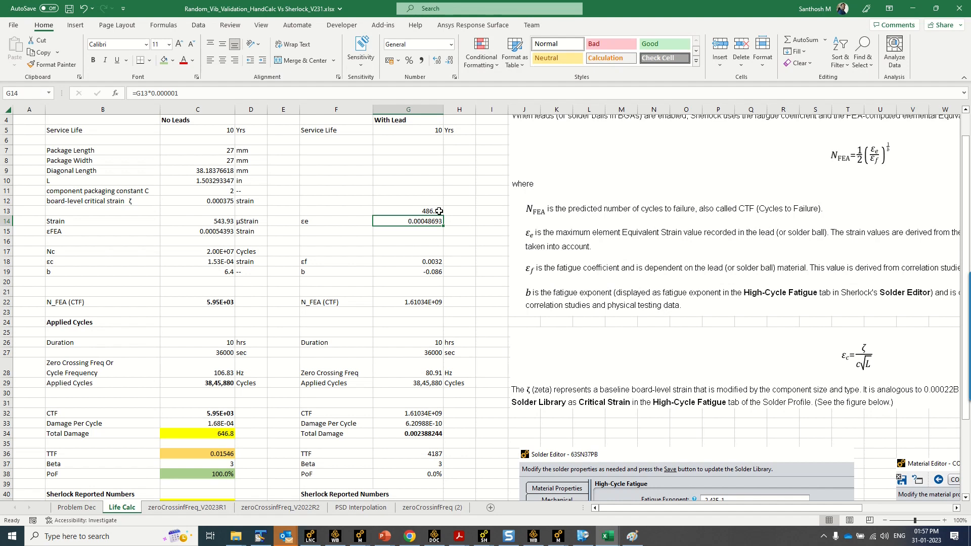
{"action": "left_click", "coordinate": [430, 263]}
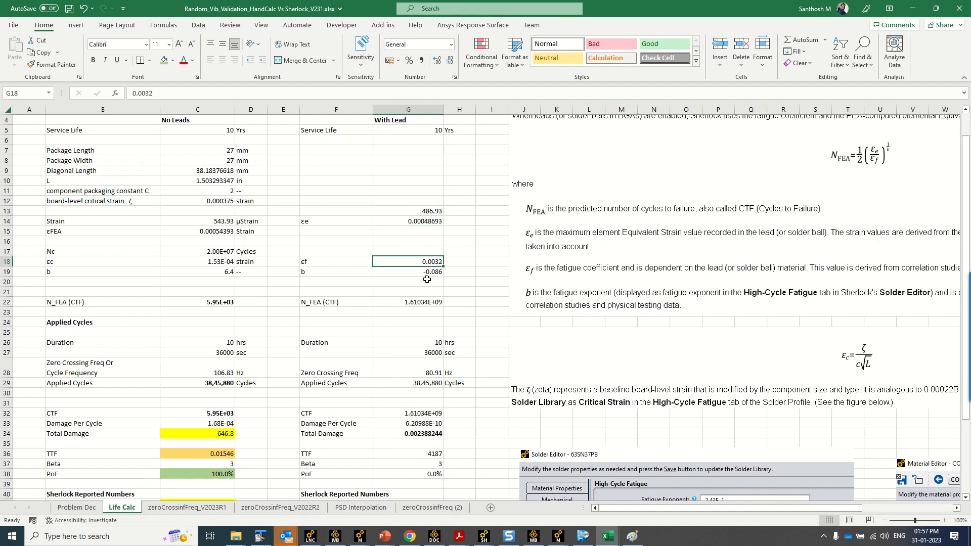
{"action": "left_click", "coordinate": [439, 276]}
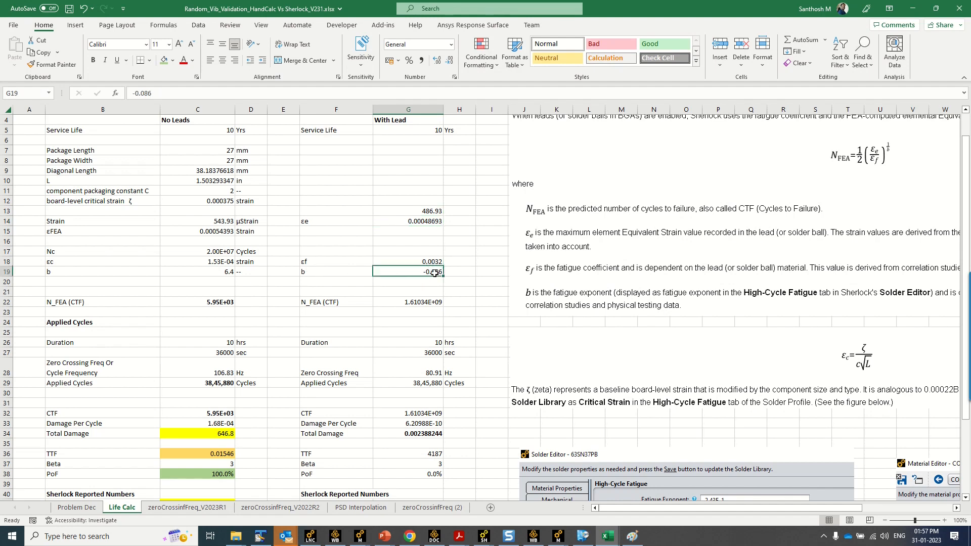
{"action": "double_click", "coordinate": [428, 302]}
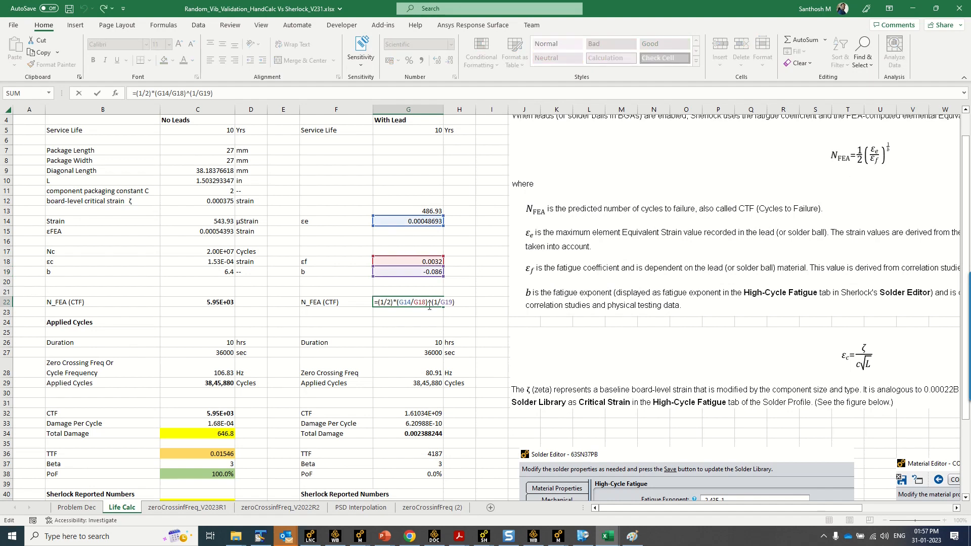
{"action": "key", "text": "Return"}
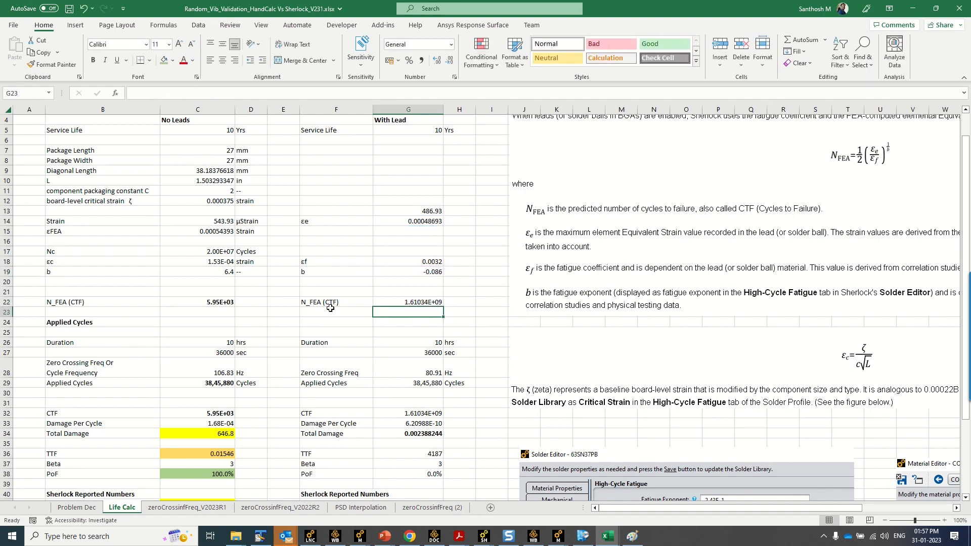
{"action": "left_click", "coordinate": [432, 302]}
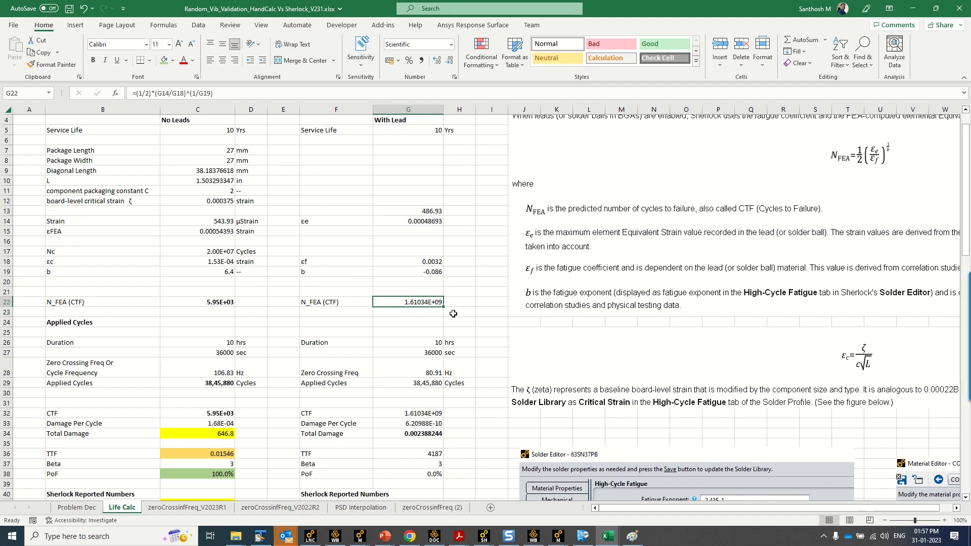
Link the with-lead Zero Crossing Freq in G28 to the no-leads frequency in C28, and check the Applied Cycles formula in G29
{"action": "left_click", "coordinate": [436, 342]}
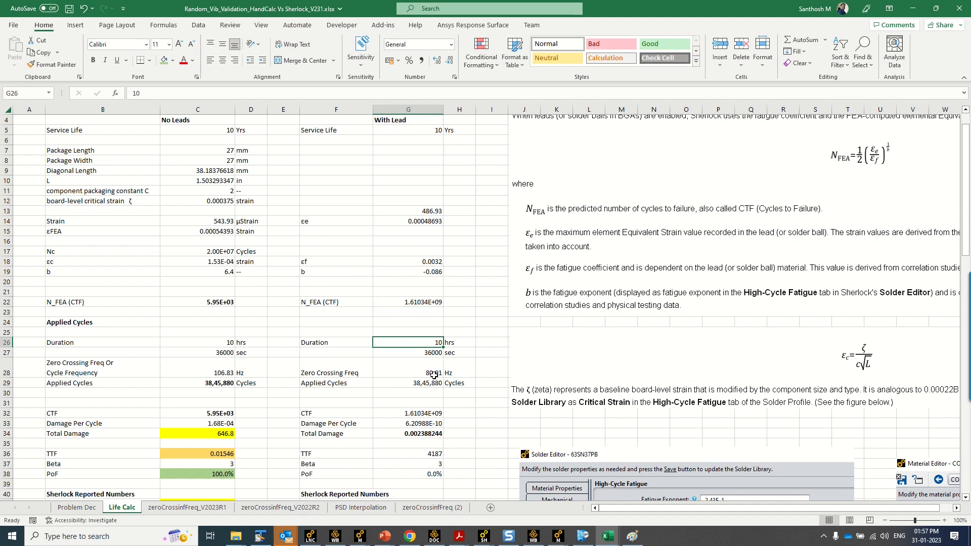
{"action": "left_click", "coordinate": [434, 374]}
{"action": "type", "text": "="}
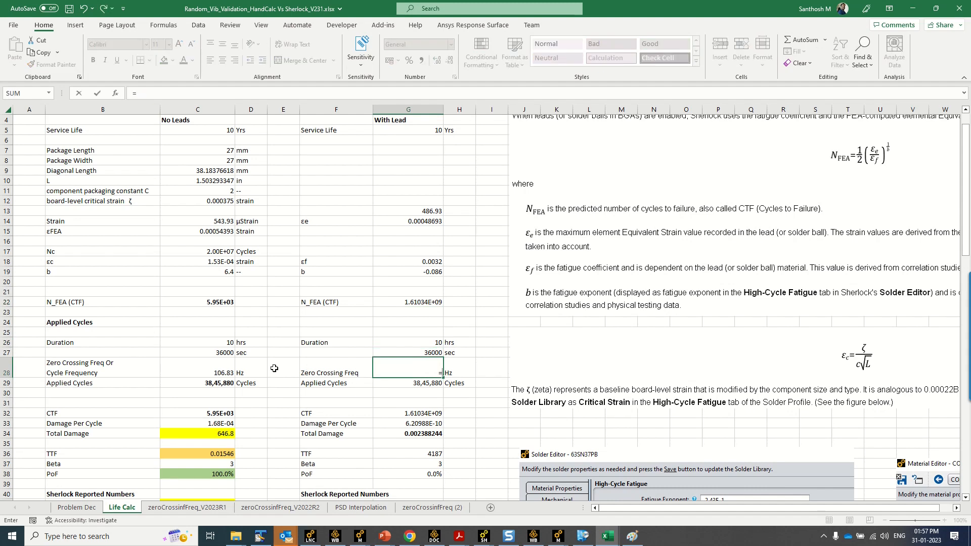
{"action": "left_click", "coordinate": [216, 369]}
{"action": "key", "text": "Return"}
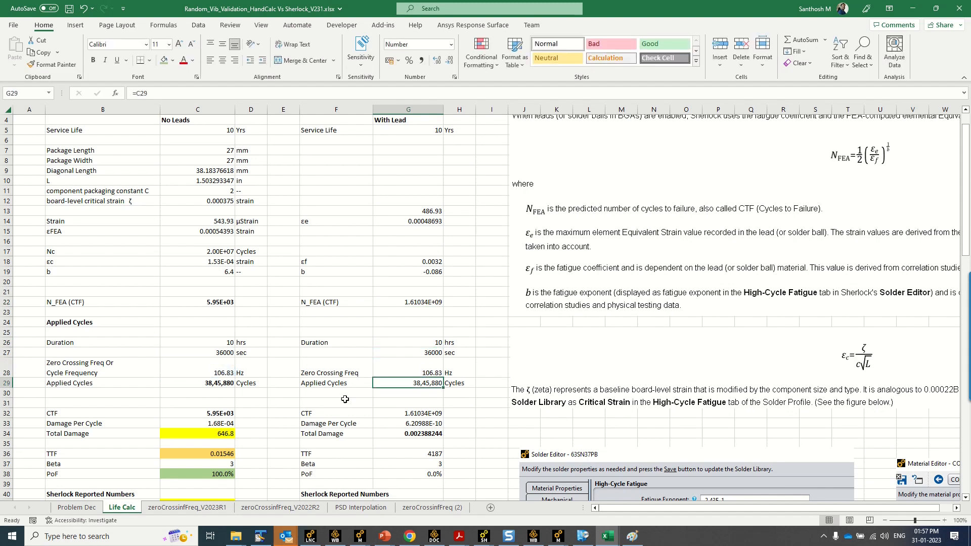
{"action": "double_click", "coordinate": [430, 383]}
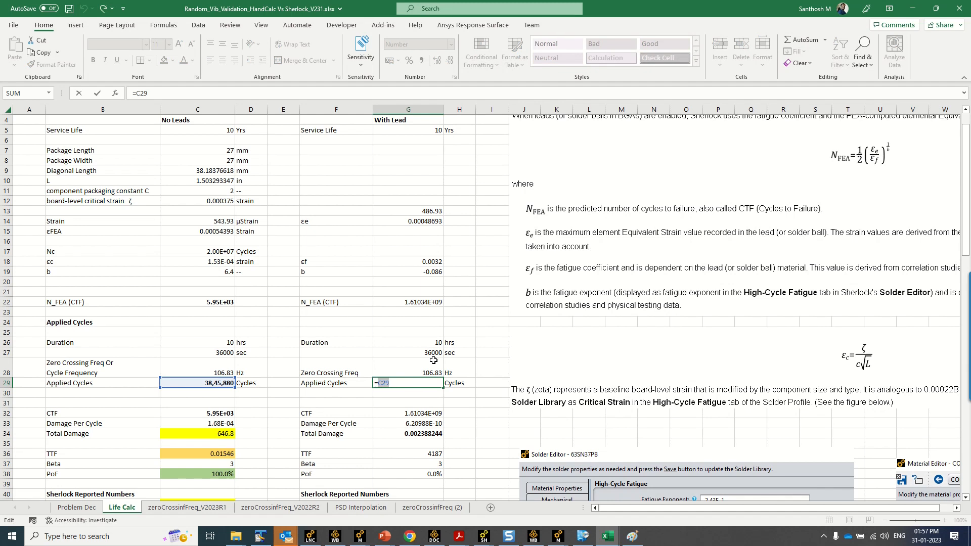
{"action": "key", "text": "Return"}
Check the with-lead CTF and Damage Per Cycle formulas in G32 and G33
{"action": "scroll", "coordinate": [250, 382], "scroll_direction": "down", "scroll_amount": 2}
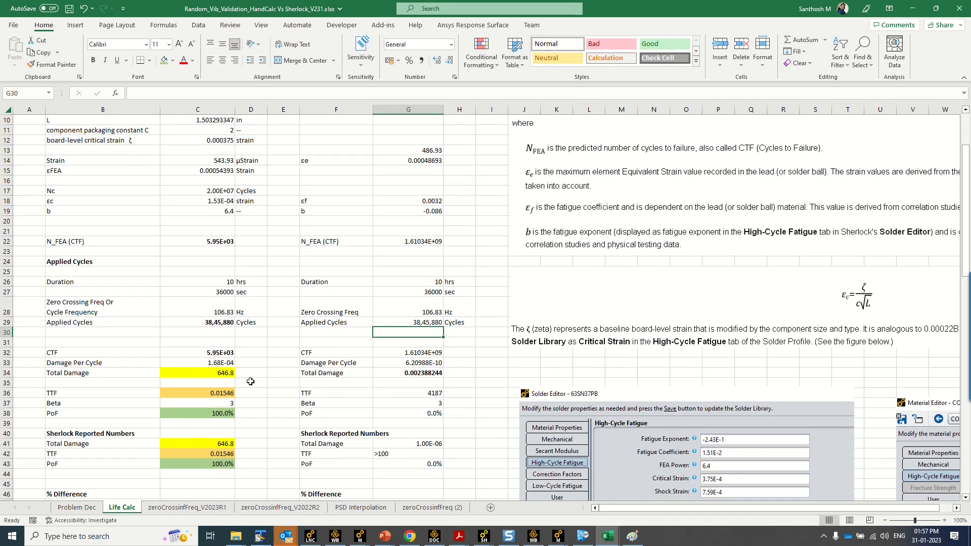
{"action": "left_click", "coordinate": [428, 353]}
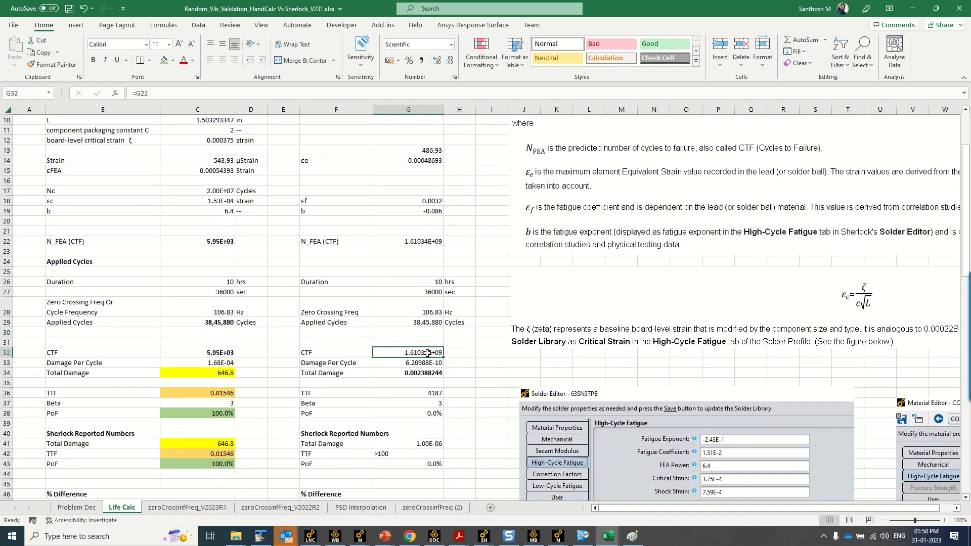
{"action": "double_click", "coordinate": [427, 353]}
{"action": "left_click", "coordinate": [431, 363]}
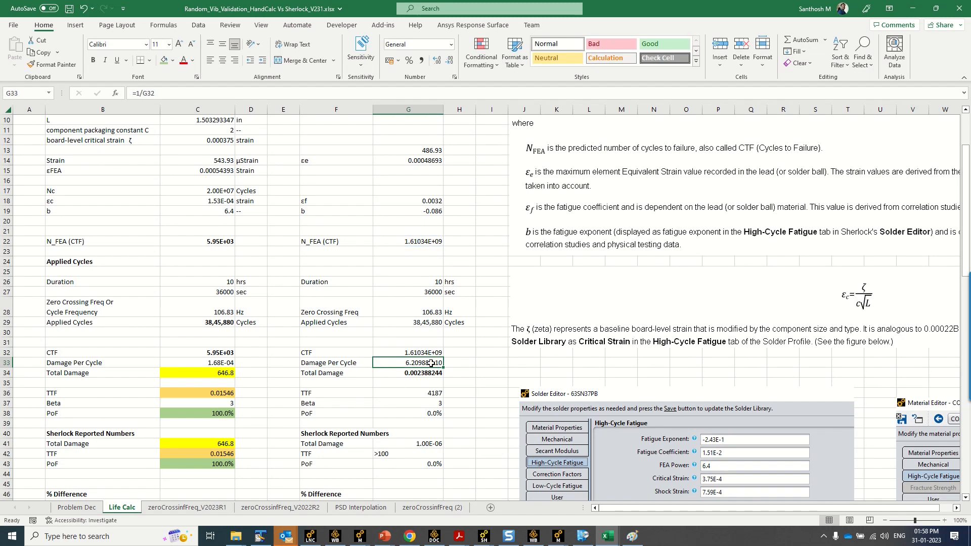
{"action": "double_click", "coordinate": [428, 363]}
Show the with-lead Total Damage in G34 in scientific notation and check the TTF formula in G36
{"action": "left_click", "coordinate": [429, 373]}
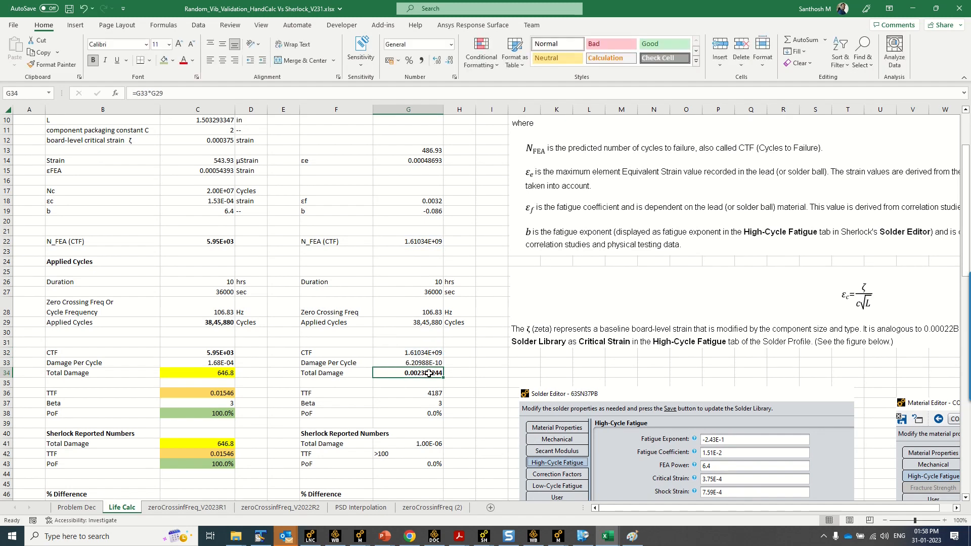
{"action": "double_click", "coordinate": [429, 373]}
{"action": "left_click", "coordinate": [425, 383]}
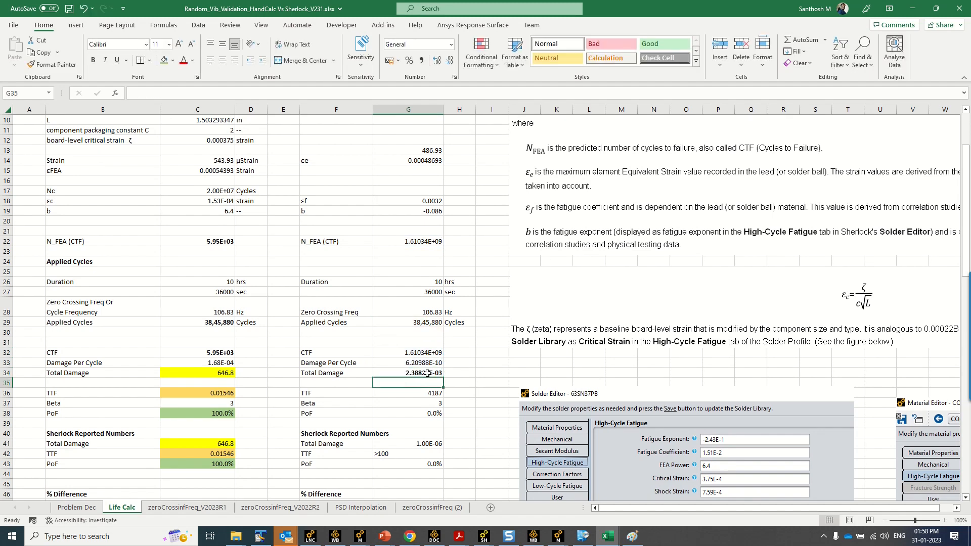
{"action": "left_click", "coordinate": [432, 394]}
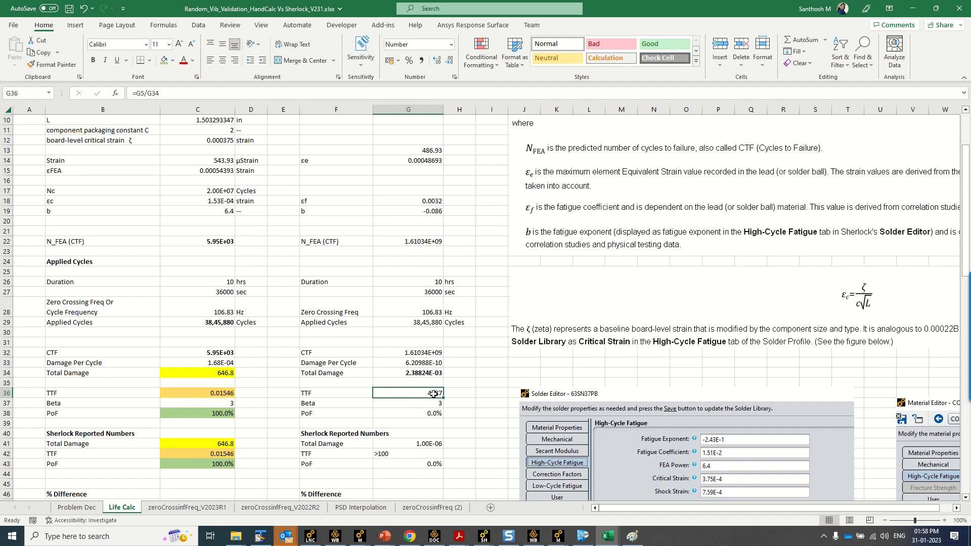
{"action": "double_click", "coordinate": [433, 394]}
{"action": "key", "text": "Return"}
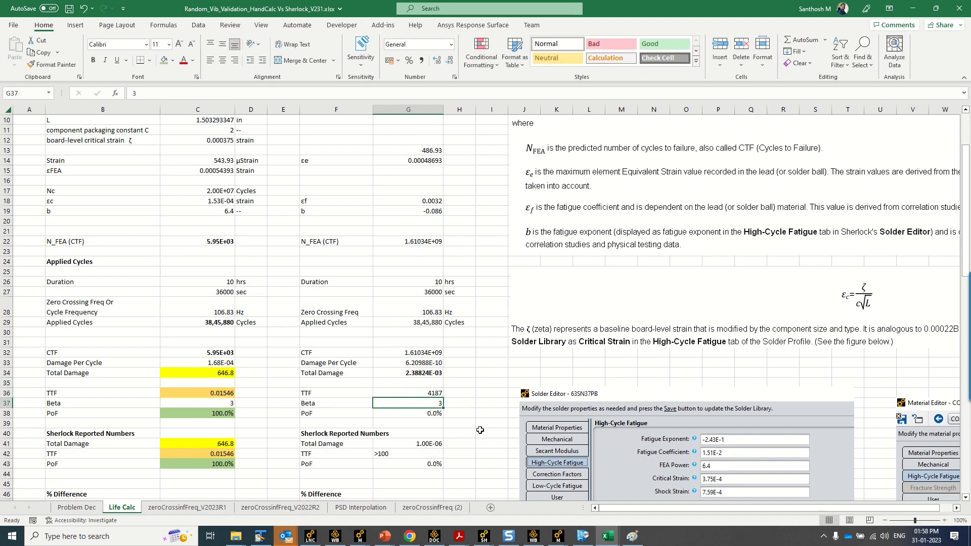
Bring up LifeTable.csv beside the hand calculations and fill the C23 row with green
{"action": "left_click", "coordinate": [609, 542]}
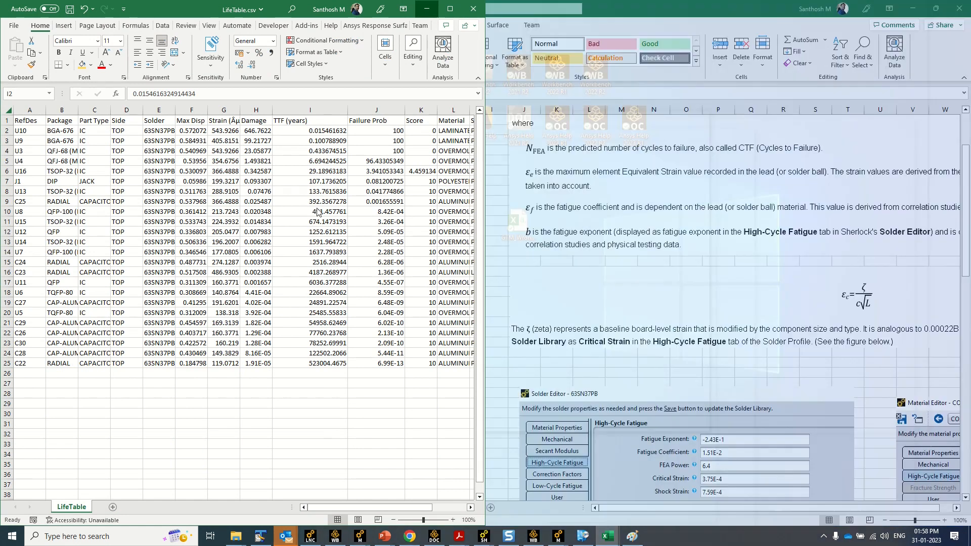
{"action": "left_click", "coordinate": [661, 495]}
{"action": "left_click_drag", "start_coordinate": [218, 18], "coordinate": [635, 77]}
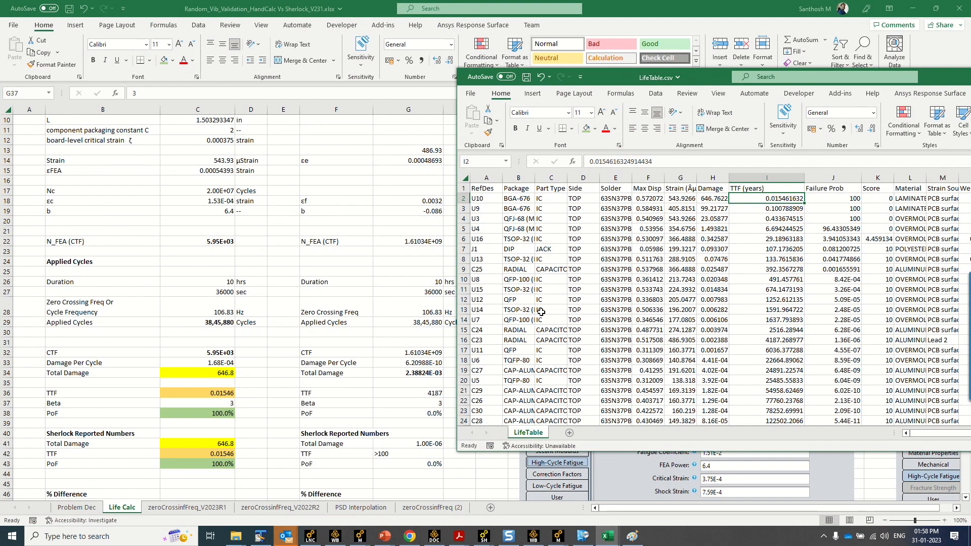
{"action": "left_click", "coordinate": [464, 340]}
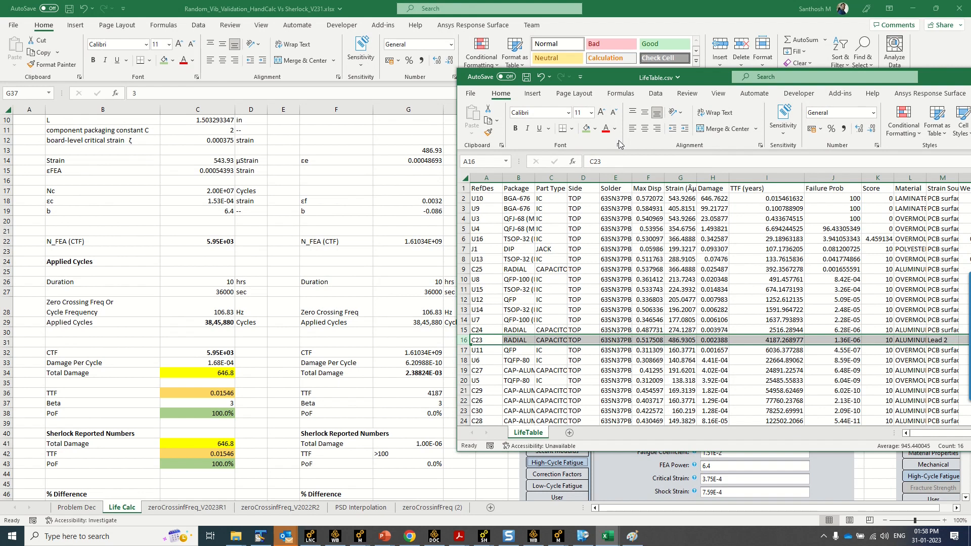
{"action": "left_click", "coordinate": [585, 132]}
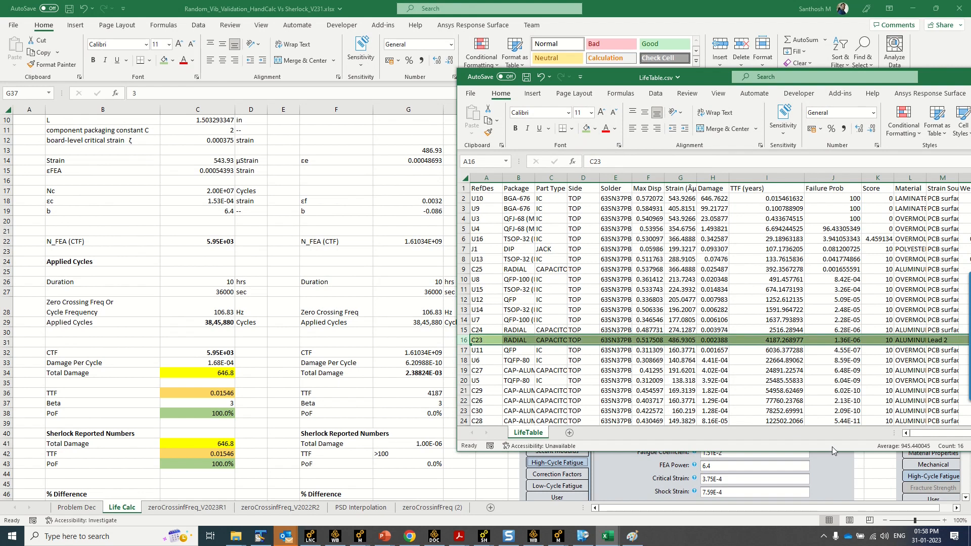
{"action": "left_click_drag", "start_coordinate": [713, 80], "coordinate": [795, 73]}
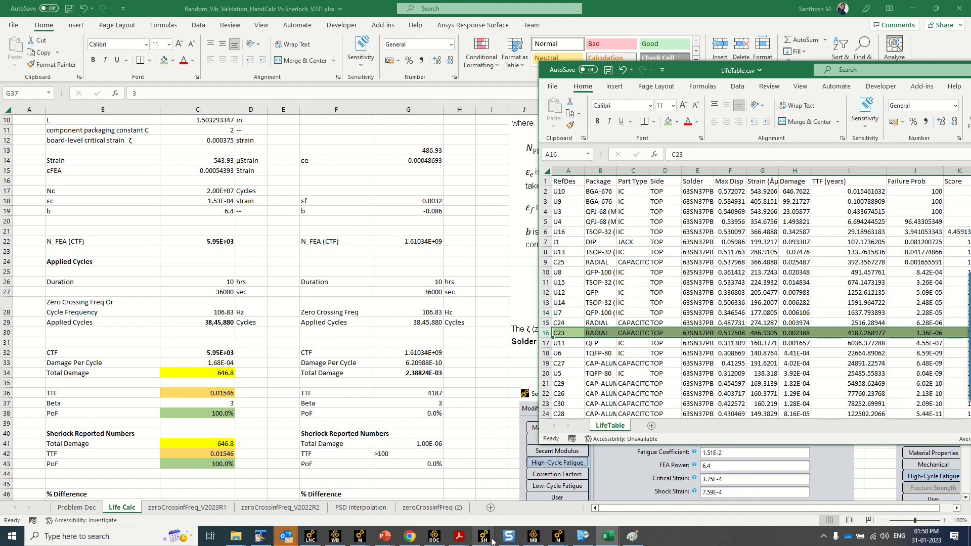
Show Sherlock's Random Vibe results, widen the window to all columns, look at the C23 row's Export Table option, and minimize the window
{"action": "mouse_move", "coordinate": [486, 539]}
{"action": "left_click", "coordinate": [587, 492]}
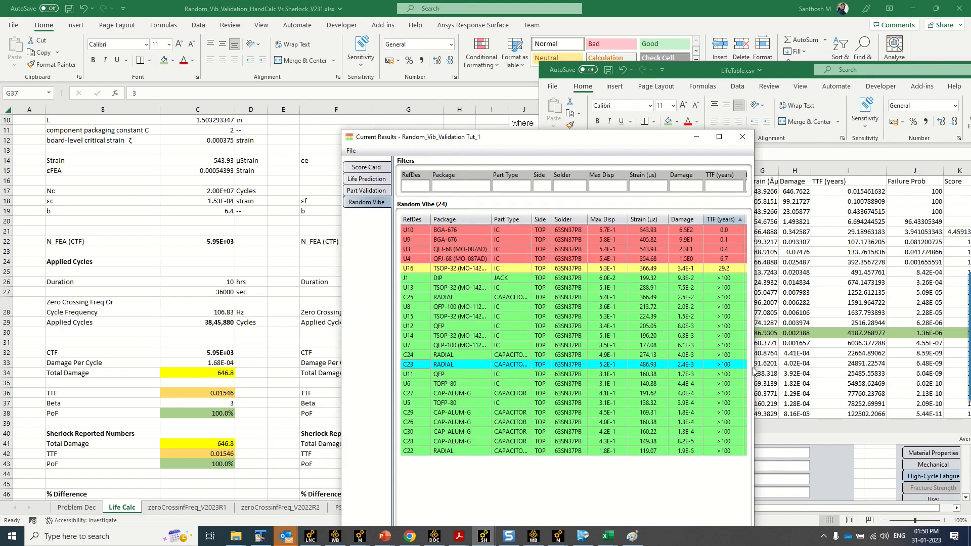
{"action": "left_click_drag", "start_coordinate": [756, 365], "coordinate": [923, 364]}
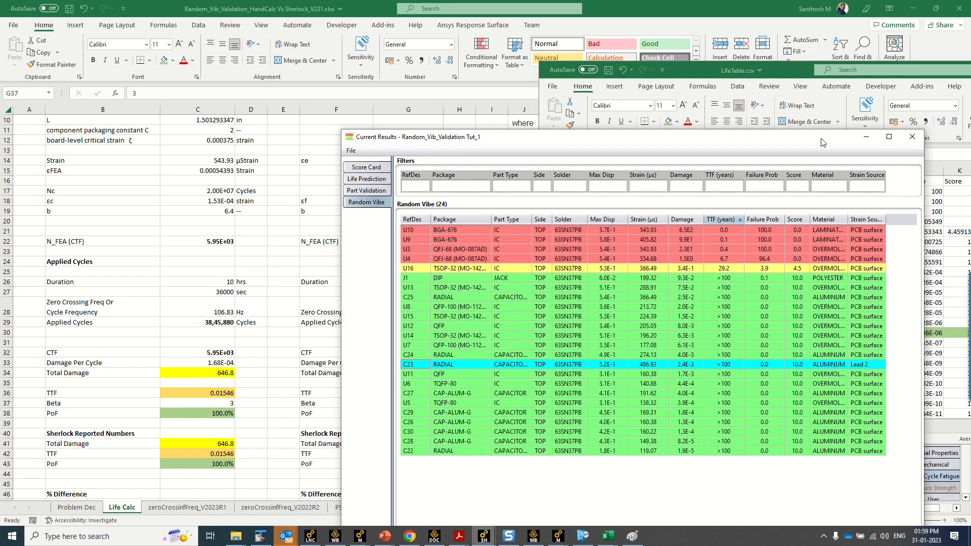
{"action": "left_click_drag", "start_coordinate": [823, 143], "coordinate": [823, 153]}
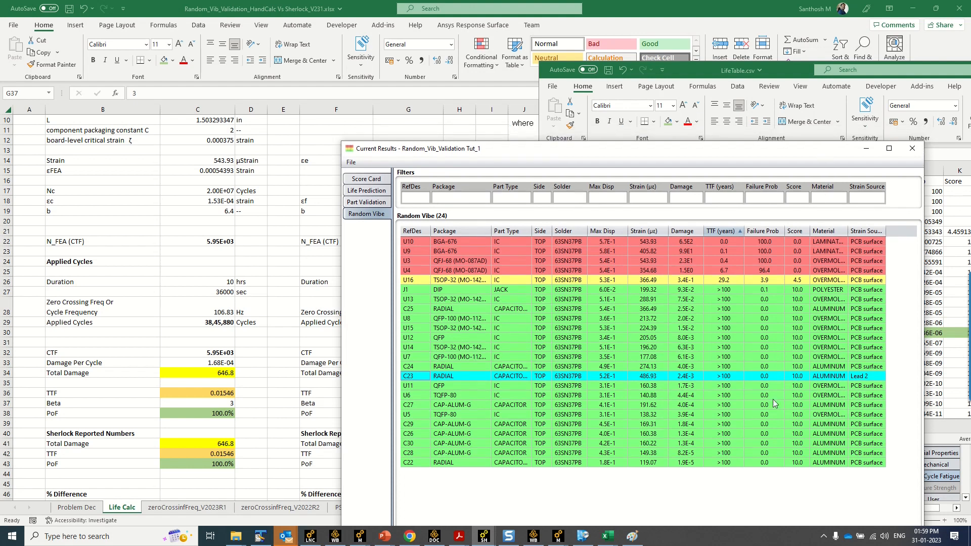
{"action": "right_click", "coordinate": [728, 381]}
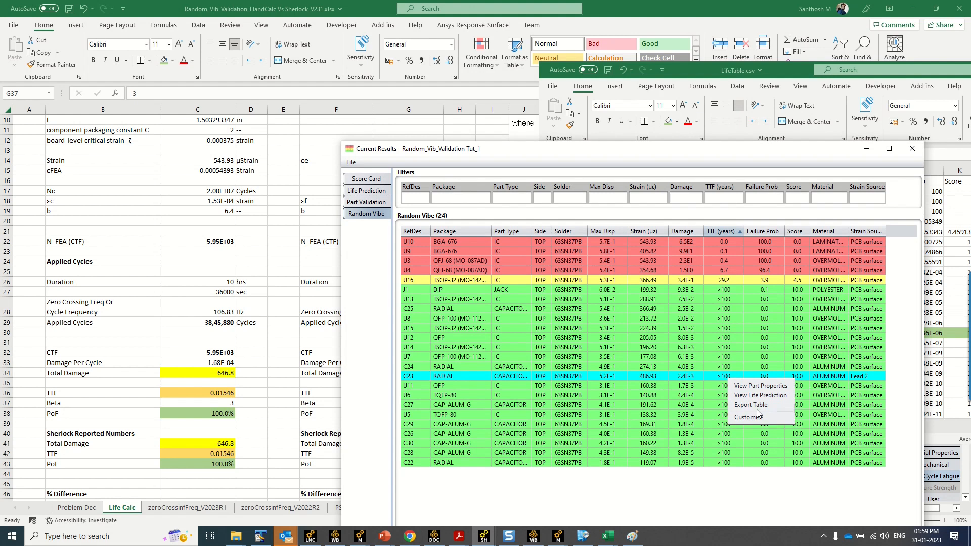
{"action": "left_click", "coordinate": [866, 149]}
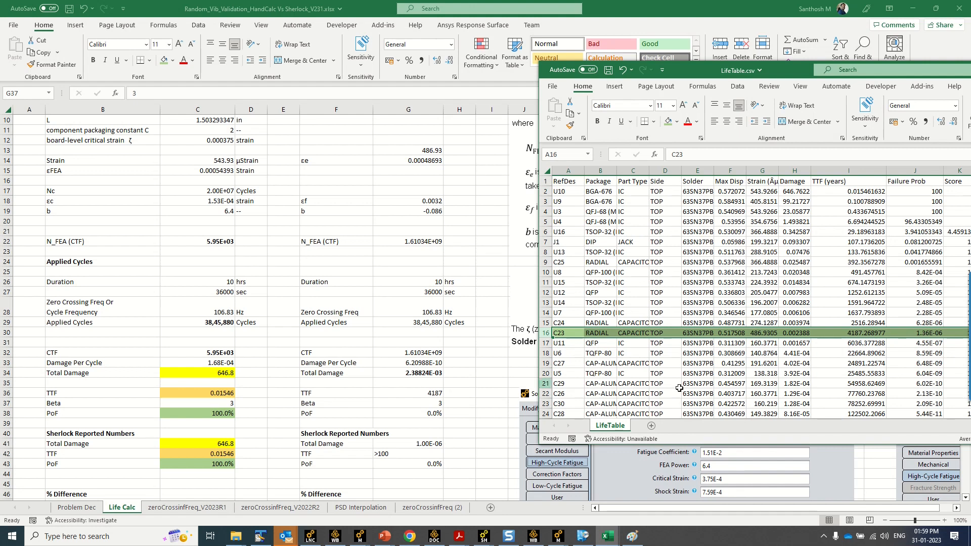
Select C23's Damage value in LifeTable.csv and arrange the hand-calculation workbook and LifeTable.csv side by side
{"action": "left_click", "coordinate": [801, 336]}
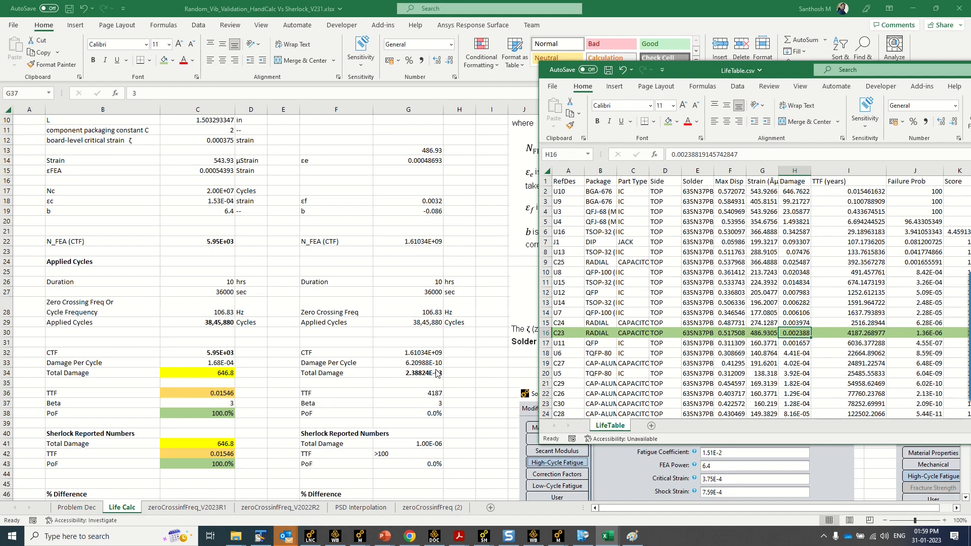
{"action": "double_click", "coordinate": [676, 15]}
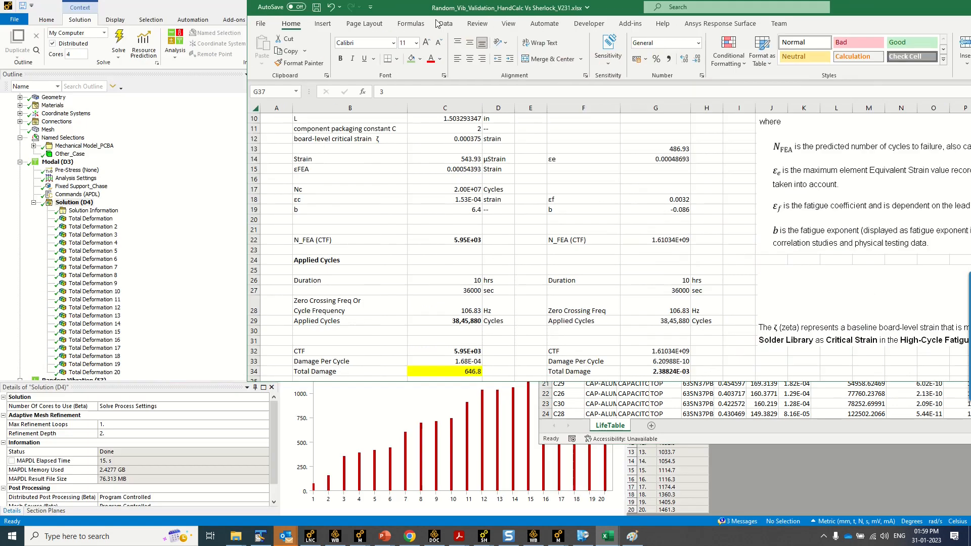
{"action": "left_click_drag", "start_coordinate": [437, 23], "coordinate": [0, 29]}
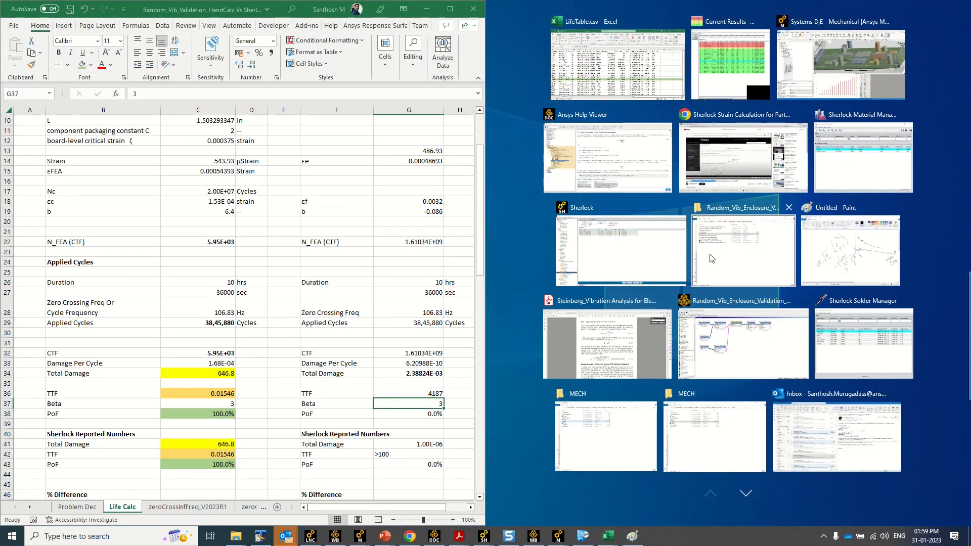
{"action": "left_click", "coordinate": [651, 75]}
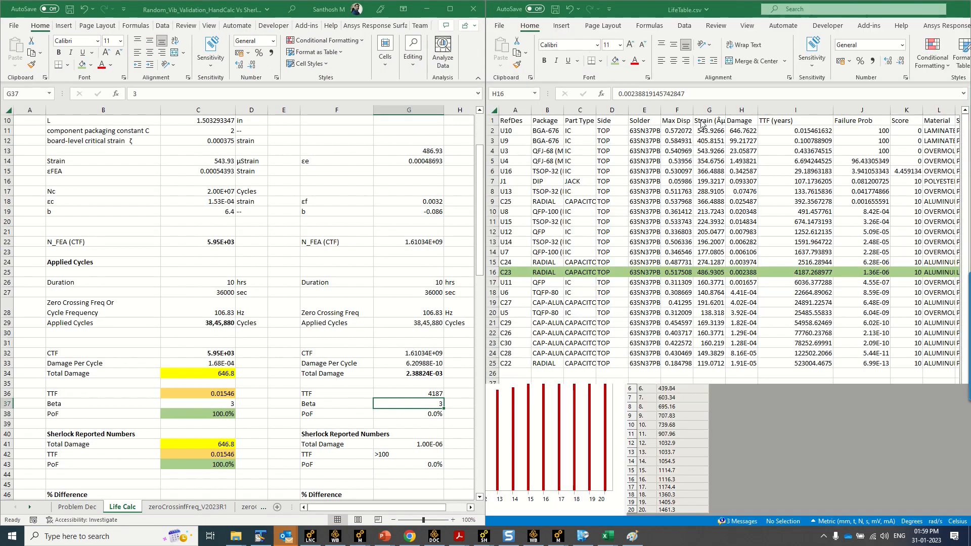
Copy C23's Damage value from LifeTable.csv into the with-lead Sherlock reported Total Damage cell G41
{"action": "key", "text": "ctrl+c"}
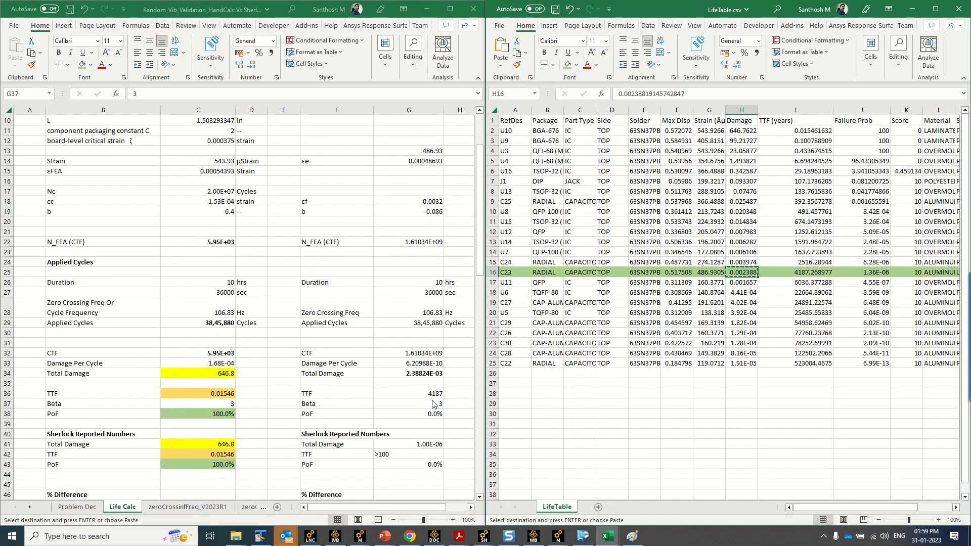
{"action": "left_click", "coordinate": [433, 404]}
{"action": "left_click", "coordinate": [428, 454]}
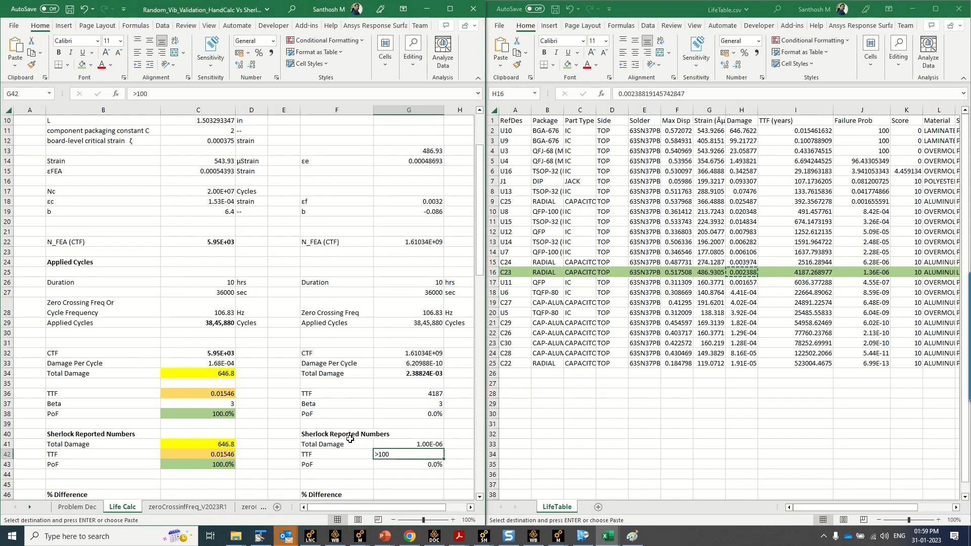
{"action": "left_click", "coordinate": [419, 444]}
{"action": "key", "text": "ctrl+v"}
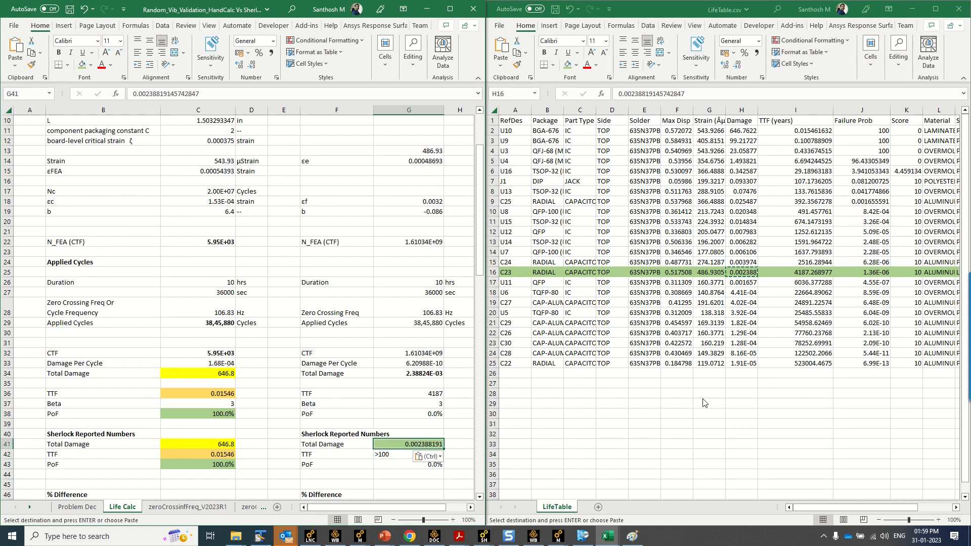
Copy C23's TTF (years) value from LifeTable.csv into the with-lead Sherlock reported TTF cell G42
{"action": "left_click", "coordinate": [812, 273]}
{"action": "key", "text": "ctrl+c"}
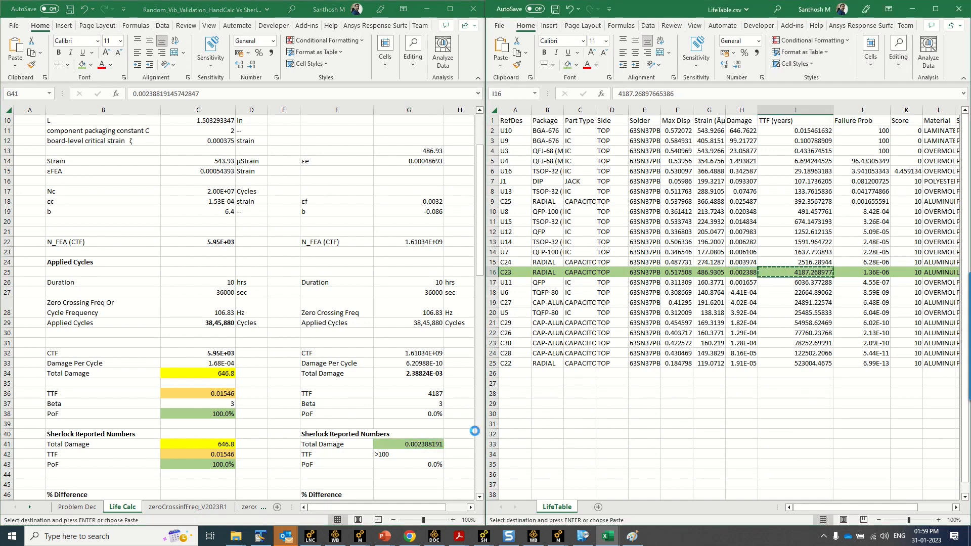
{"action": "left_click", "coordinate": [401, 454]}
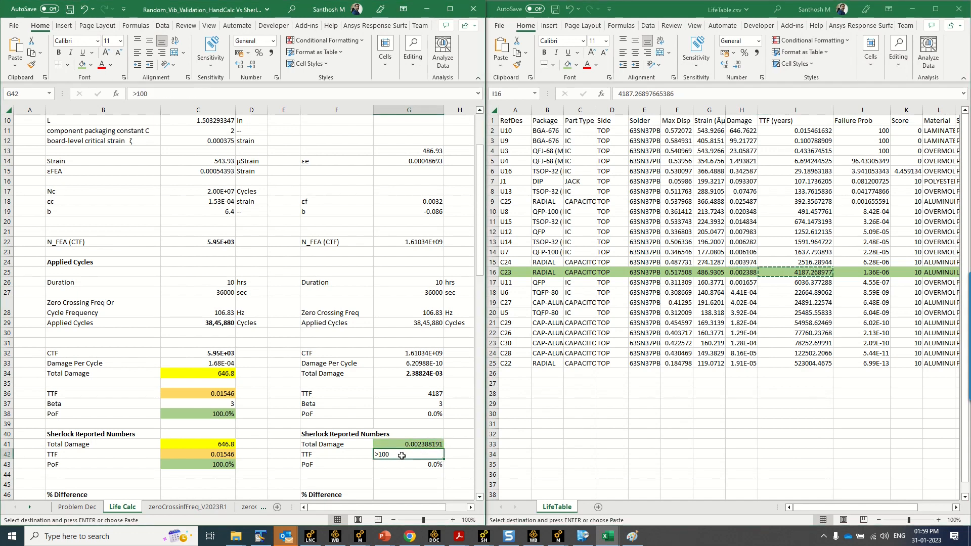
{"action": "key", "text": "ctrl+v"}
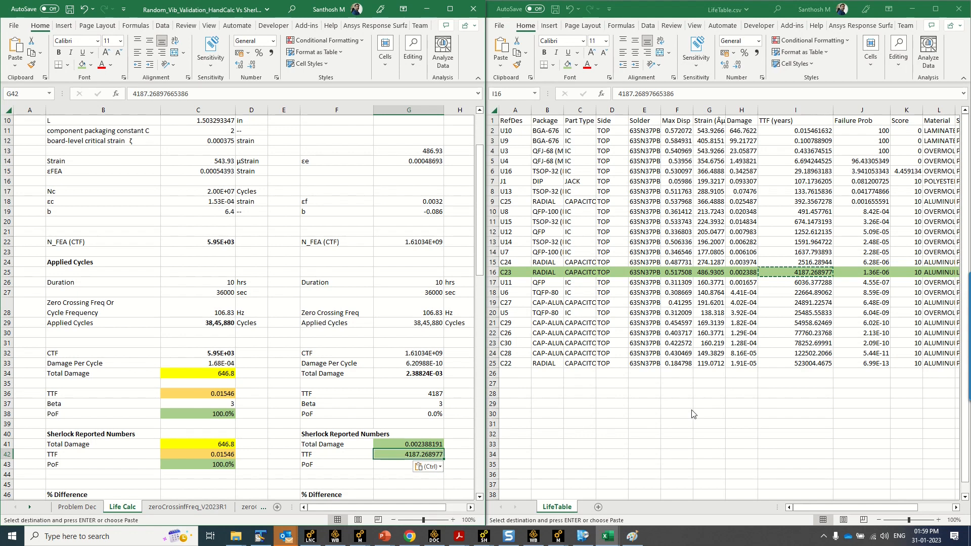
Copy C23's Failure Prob value from LifeTable.csv into the with-lead Sherlock reported PoF cell G43
{"action": "left_click", "coordinate": [877, 274]}
{"action": "left_click", "coordinate": [878, 276]}
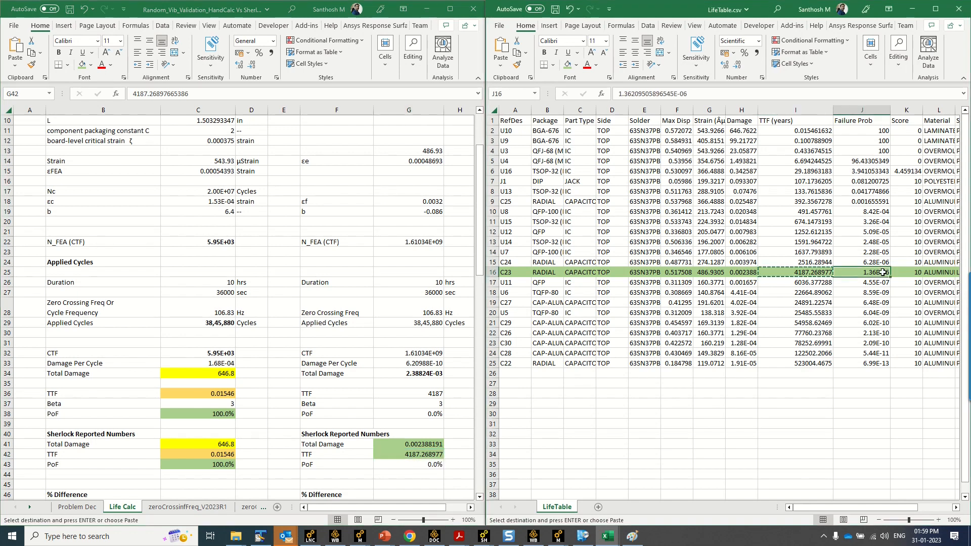
{"action": "key", "text": "ctrl+c"}
{"action": "left_click", "coordinate": [438, 466]}
{"action": "key", "text": "ctrl+v"}
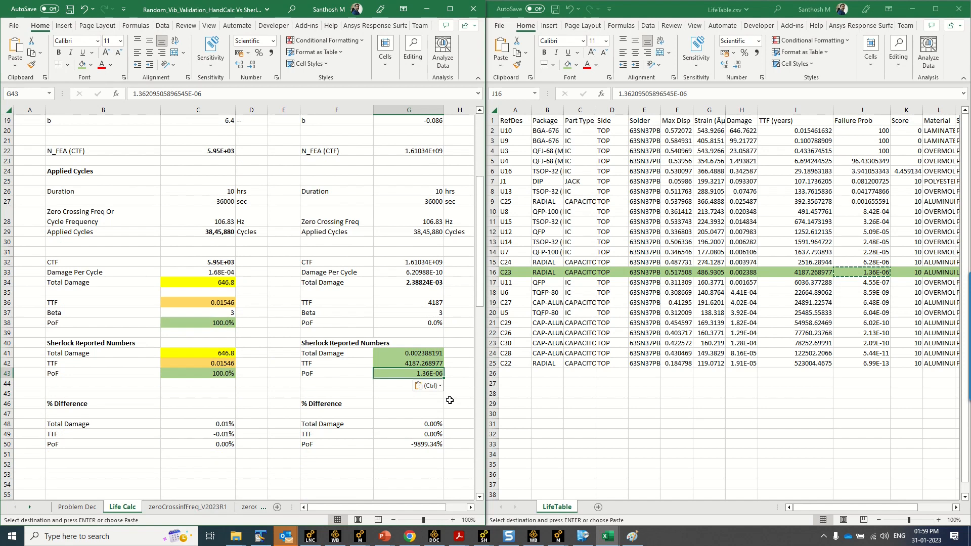
Show the calculated with-lead PoF in G38 with four decimal places and check its formula
{"action": "left_click", "coordinate": [435, 323]}
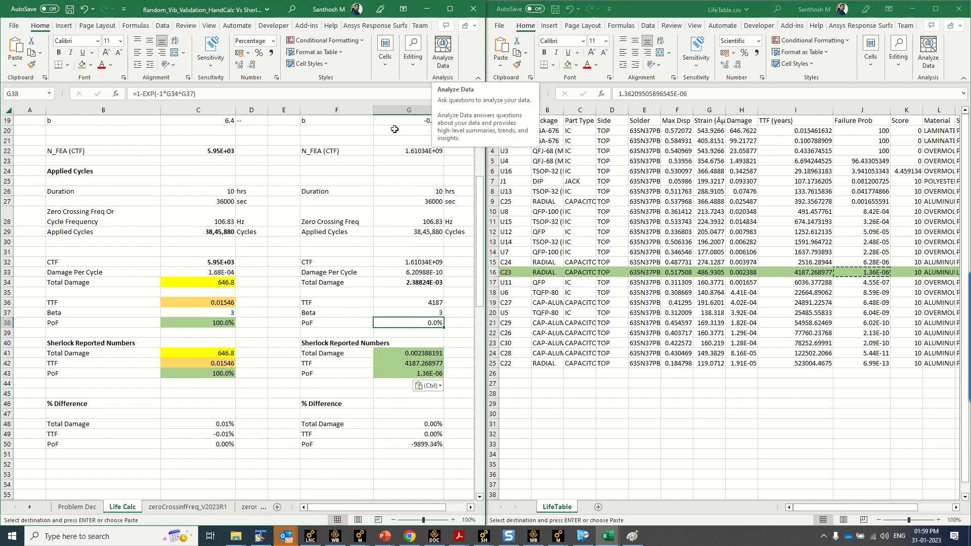
{"action": "double_click", "coordinate": [240, 66]}
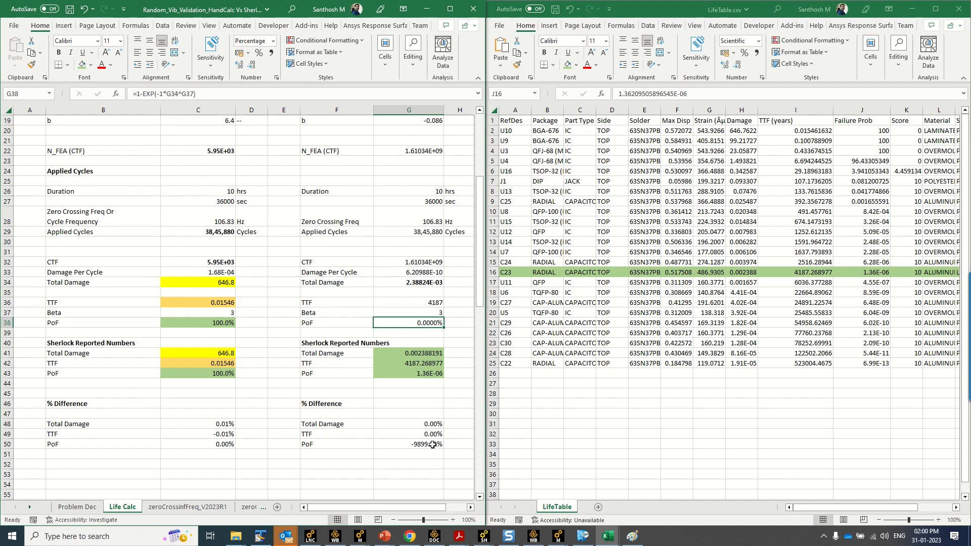
{"action": "double_click", "coordinate": [431, 323]}
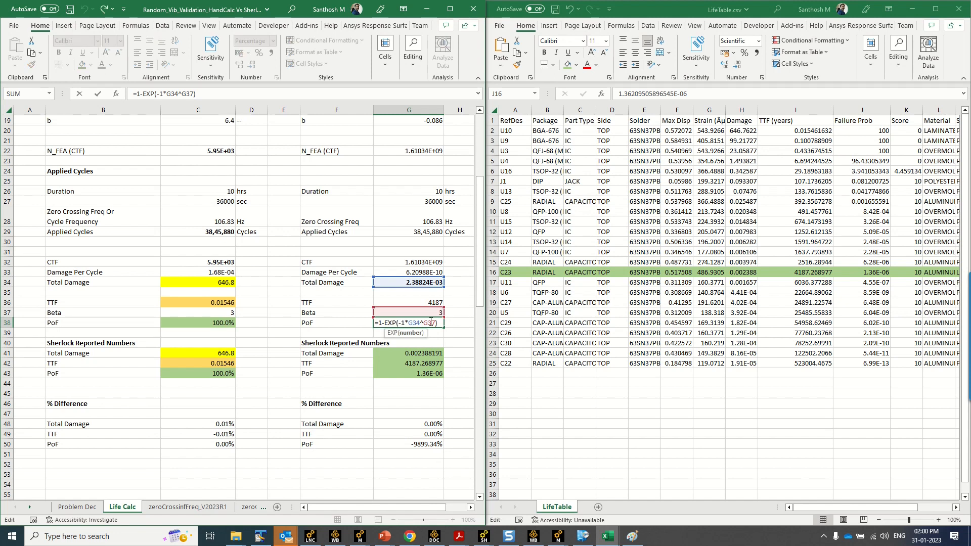
{"action": "key", "text": "Return"}
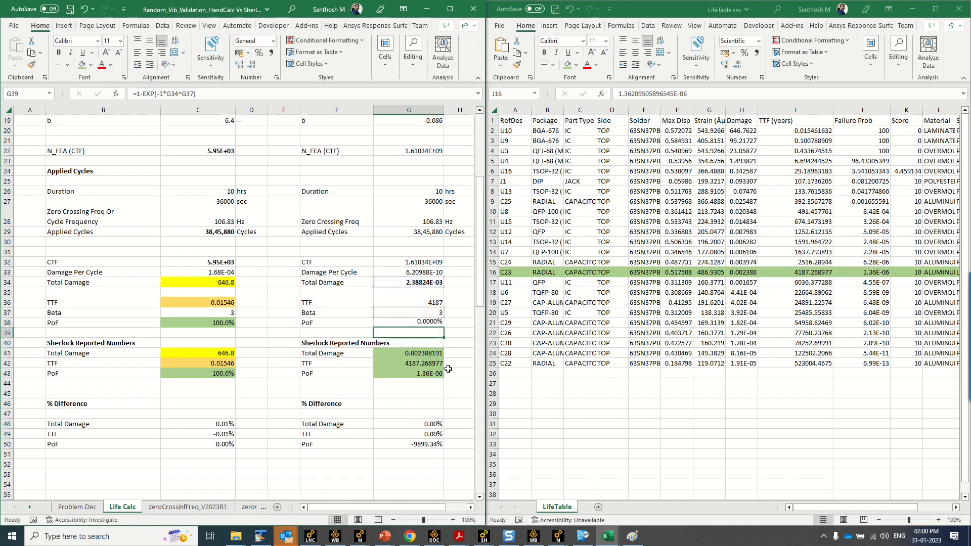
Format the calculated with-lead PoF cell G38 as Scientific with four decimal places
{"action": "left_click", "coordinate": [434, 324]}
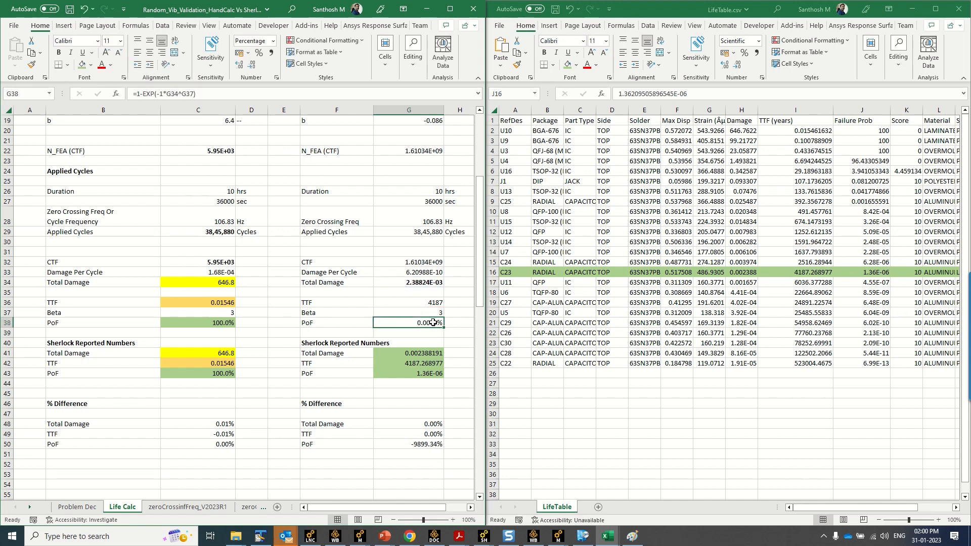
{"action": "right_click", "coordinate": [434, 323]}
{"action": "left_click", "coordinate": [474, 269]}
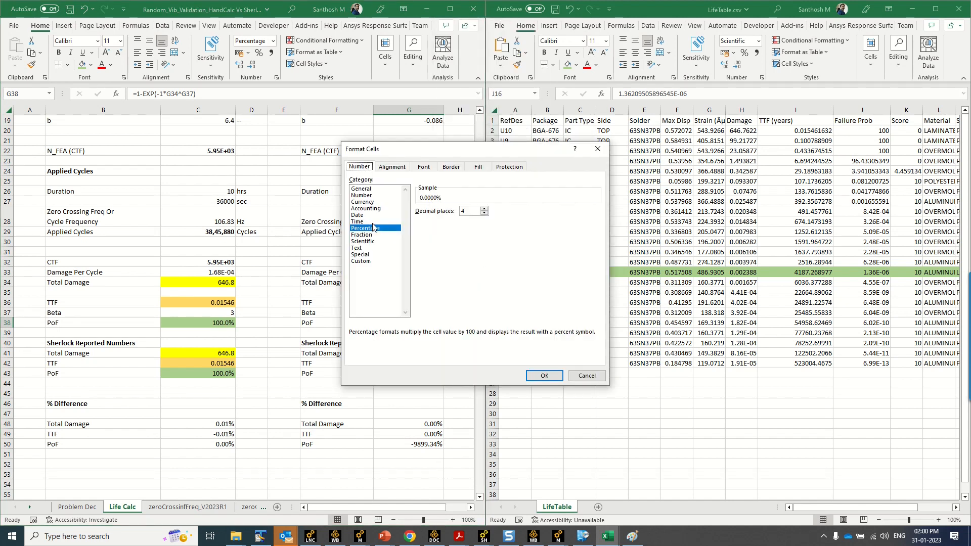
{"action": "left_click", "coordinate": [362, 196]}
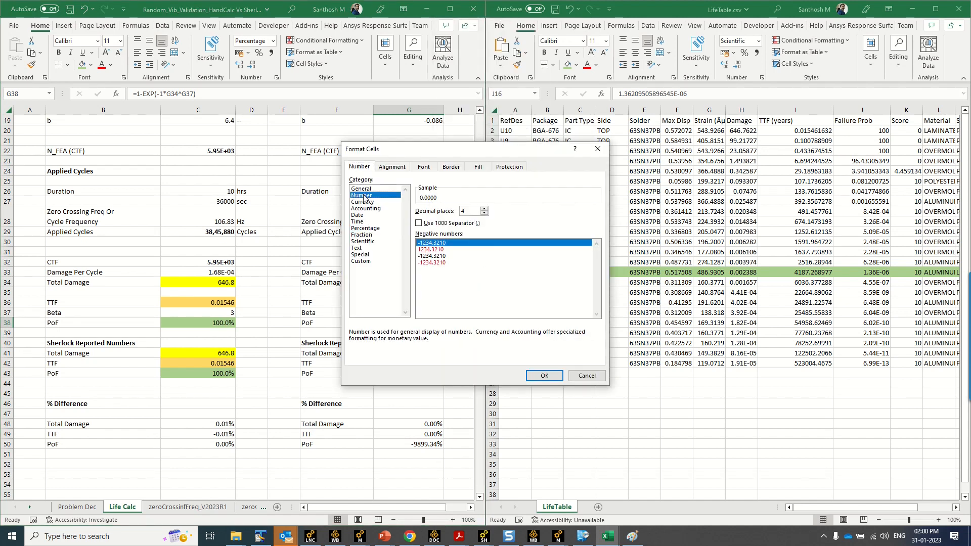
{"action": "left_click", "coordinate": [372, 242]}
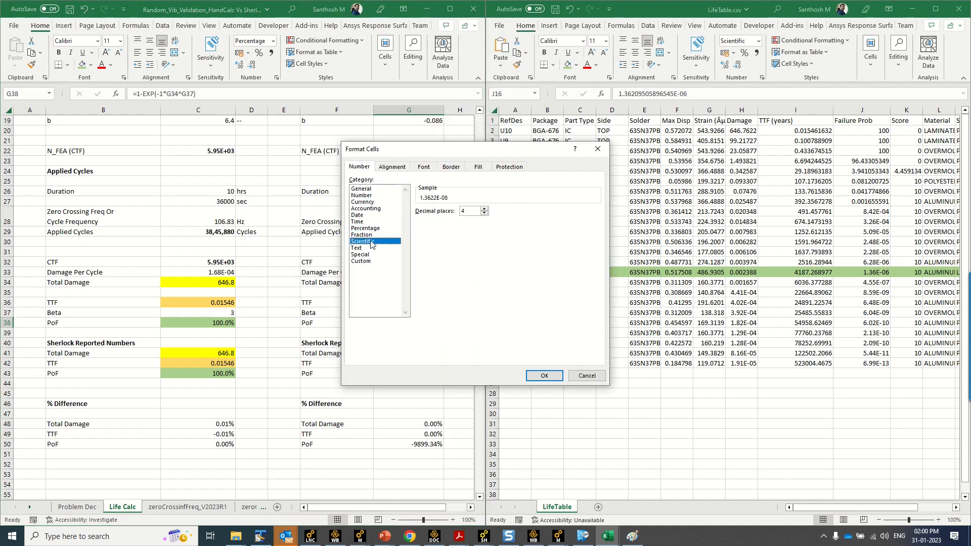
{"action": "left_click", "coordinate": [544, 376]}
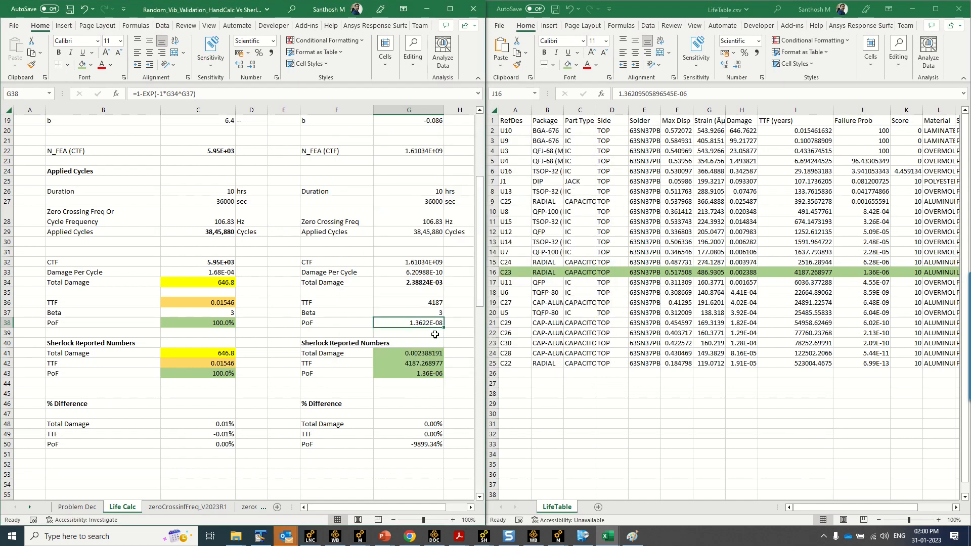
Compare the with-lead calculated Total Damage, TTF and PoF with the Sherlock reported values and check the number format of G38
{"action": "left_click", "coordinate": [433, 282]}
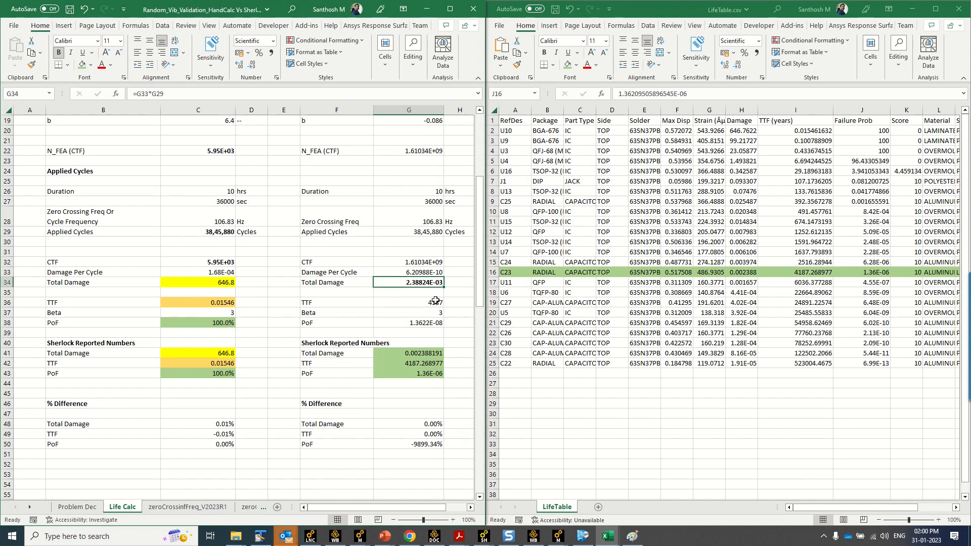
{"action": "left_click_drag", "start_coordinate": [435, 302], "coordinate": [327, 302]}
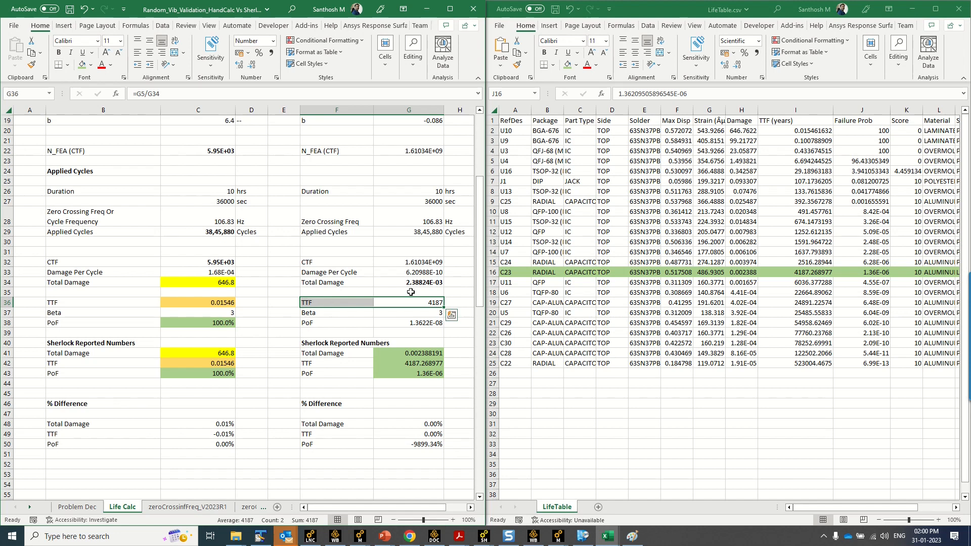
{"action": "left_click", "coordinate": [422, 363]}
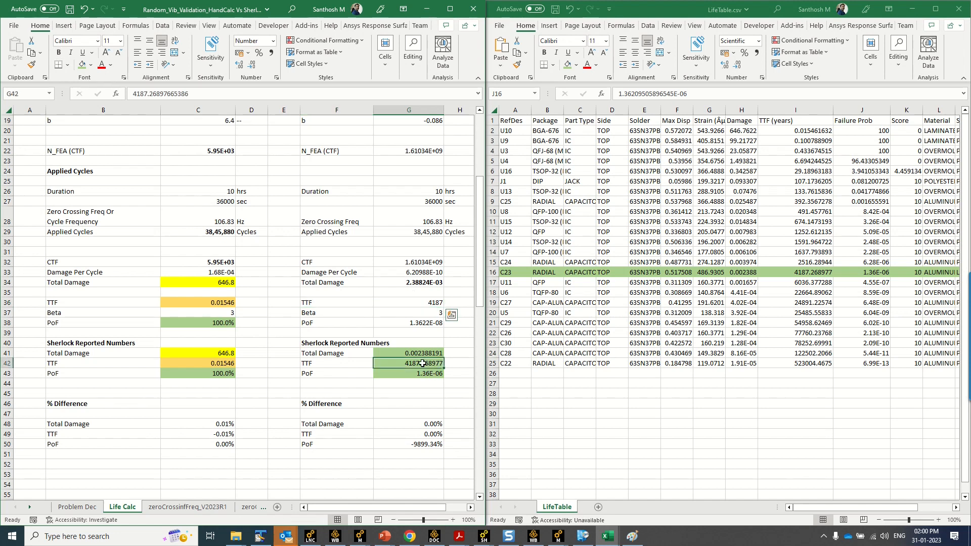
{"action": "left_click", "coordinate": [430, 323]}
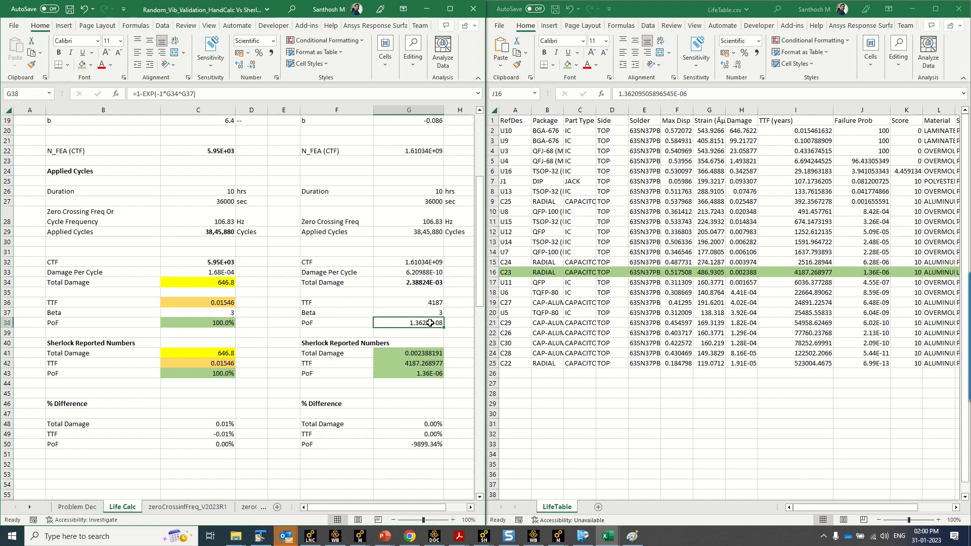
{"action": "right_click", "coordinate": [429, 322]}
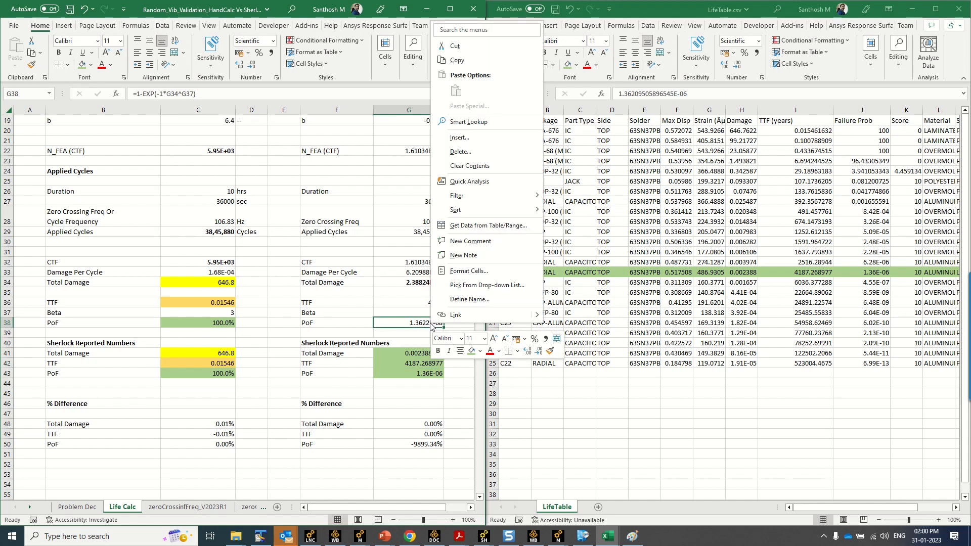
{"action": "left_click", "coordinate": [468, 271]}
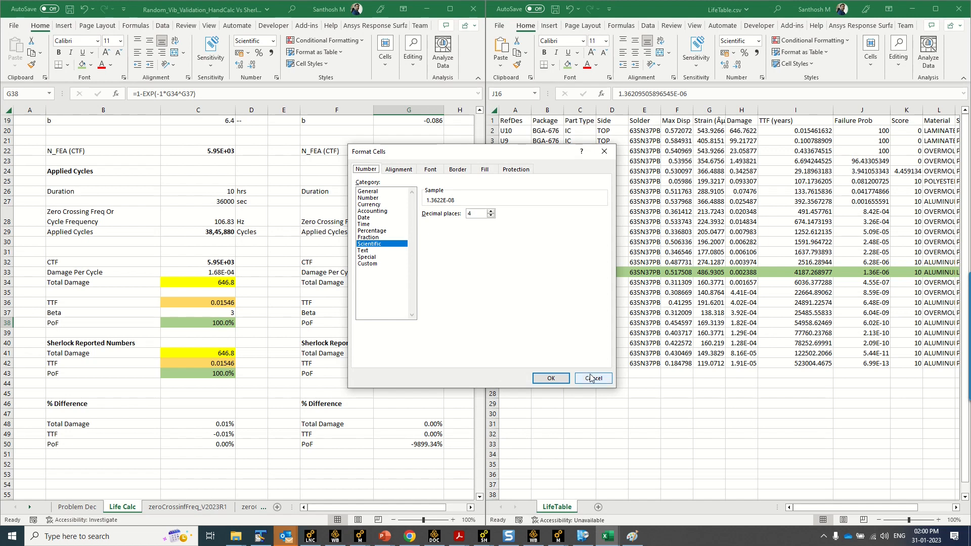
{"action": "left_click", "coordinate": [548, 379]}
{"action": "left_click", "coordinate": [432, 373]}
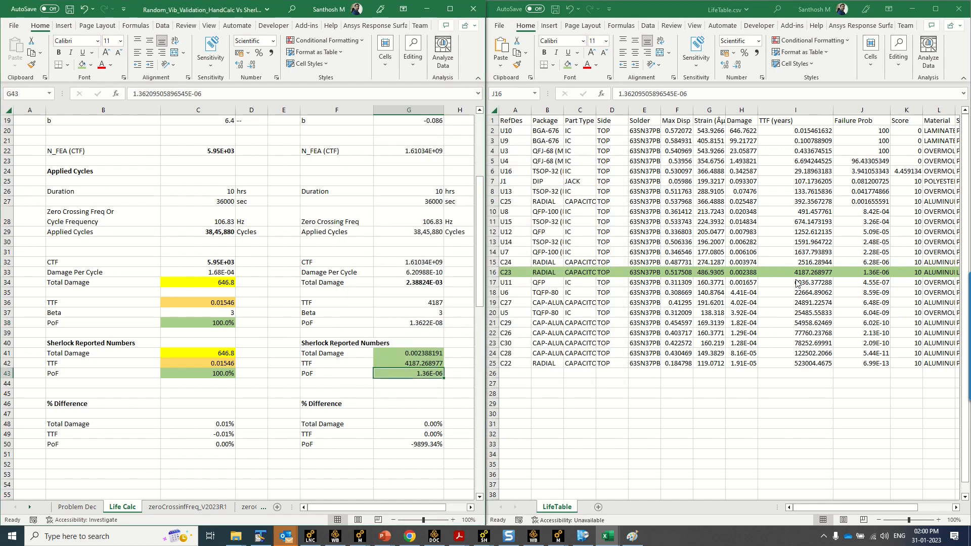
{"action": "left_click", "coordinate": [883, 272]}
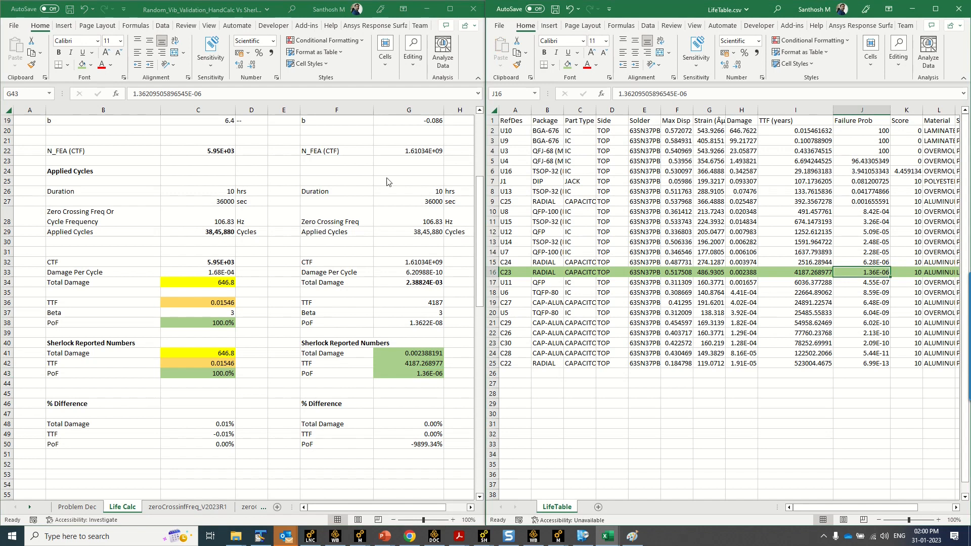
{"action": "key", "text": "ctrl+c"}
{"action": "left_click", "coordinate": [430, 374]}
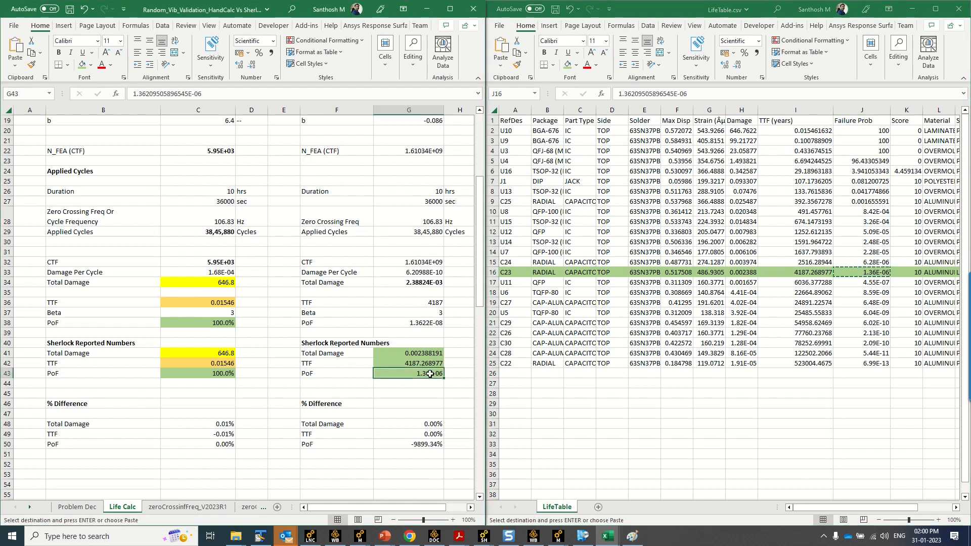
{"action": "right_click", "coordinate": [431, 374]}
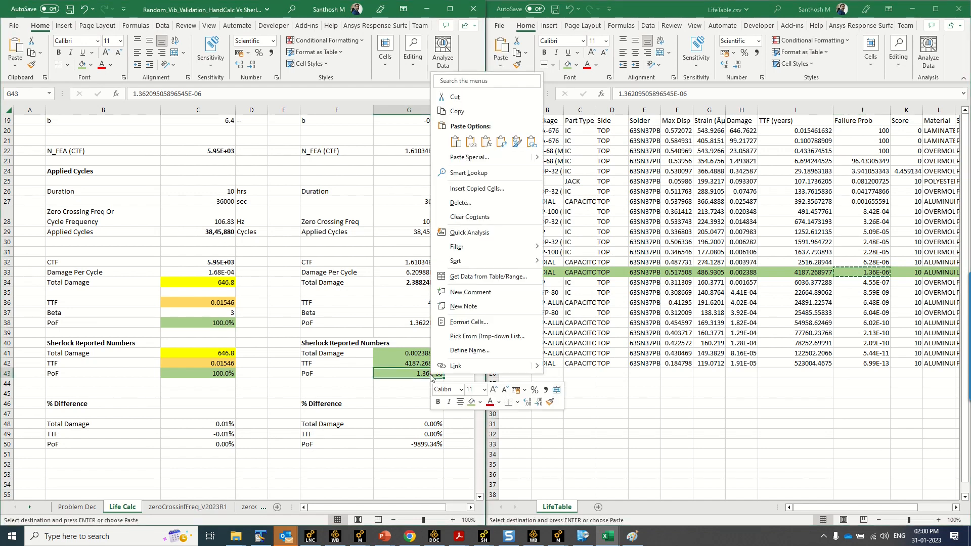
{"action": "left_click", "coordinate": [469, 322]}
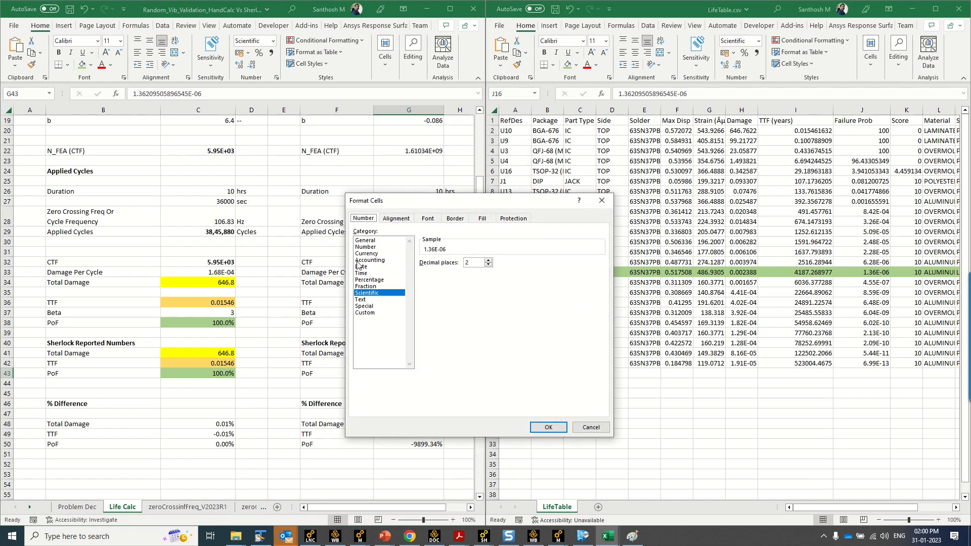
{"action": "left_click", "coordinate": [374, 280]}
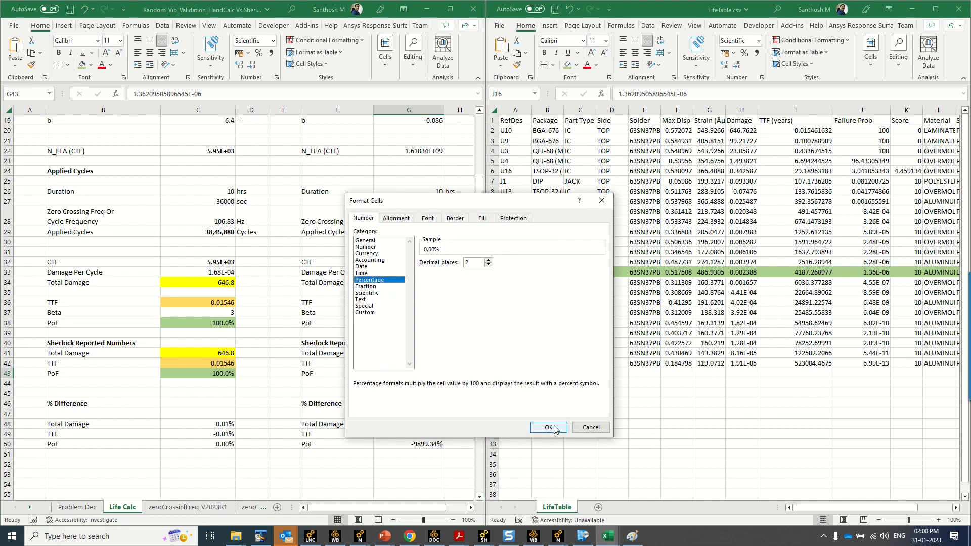
{"action": "left_click", "coordinate": [591, 428]}
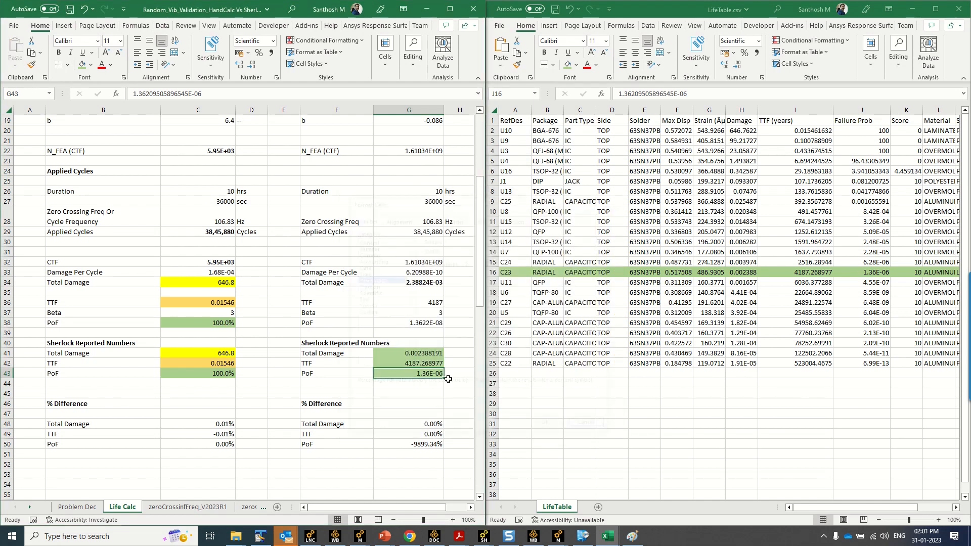
Convert the calculated with-lead PoF in G38 to percent by enclosing 1-EXP(-1*G34^G37) in parentheses and multiplying it by 100
{"action": "left_click", "coordinate": [434, 322]}
{"action": "double_click", "coordinate": [434, 321]}
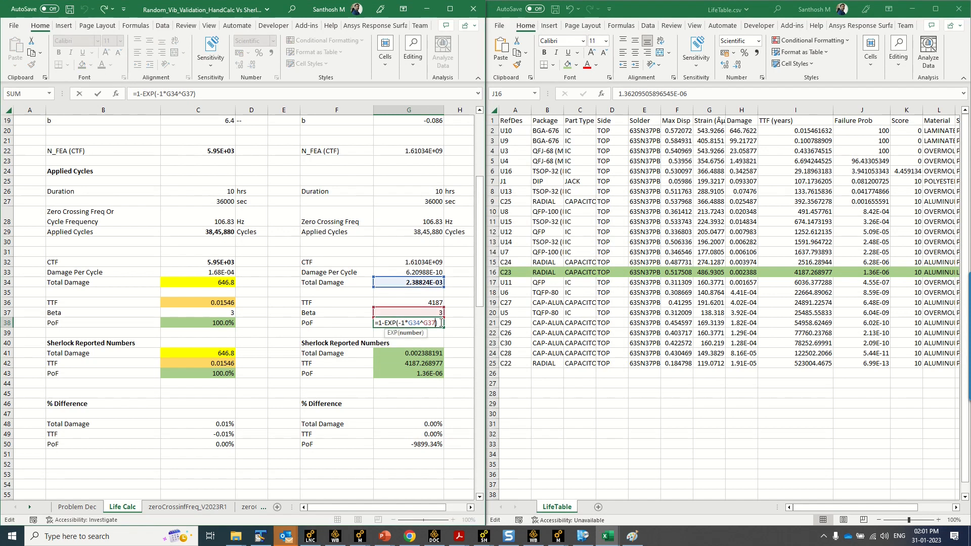
{"action": "left_click", "coordinate": [440, 322]}
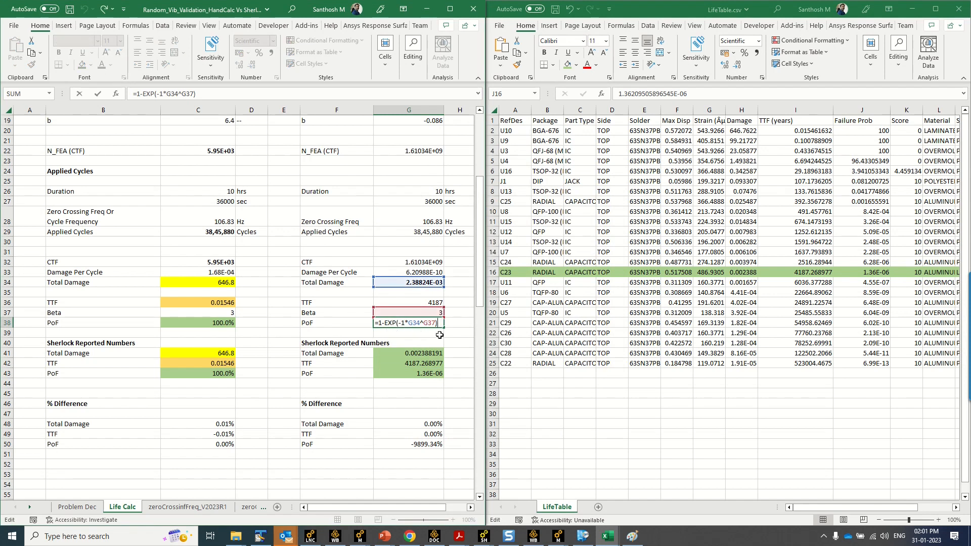
{"action": "type", "text": "("}
{"action": "type", "text": "("}
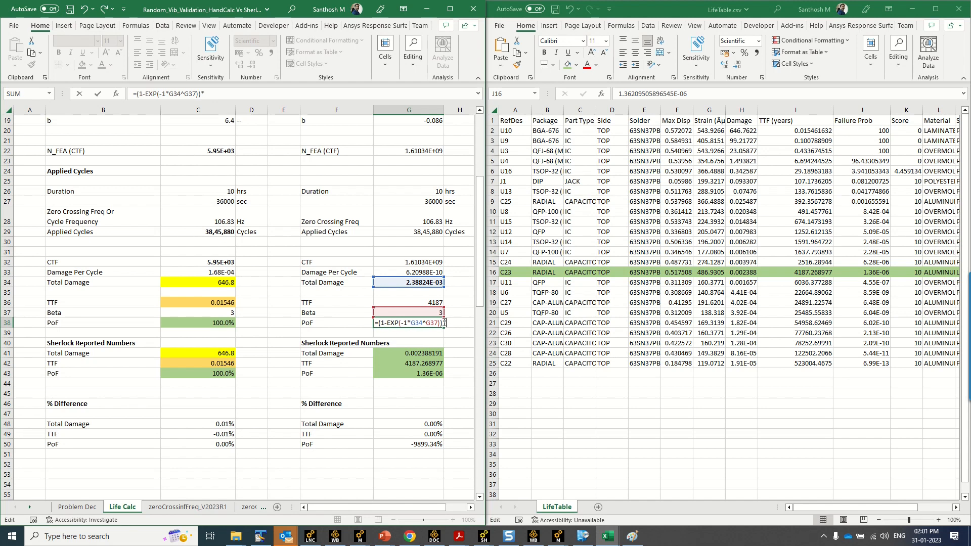
{"action": "key", "text": "Return"}
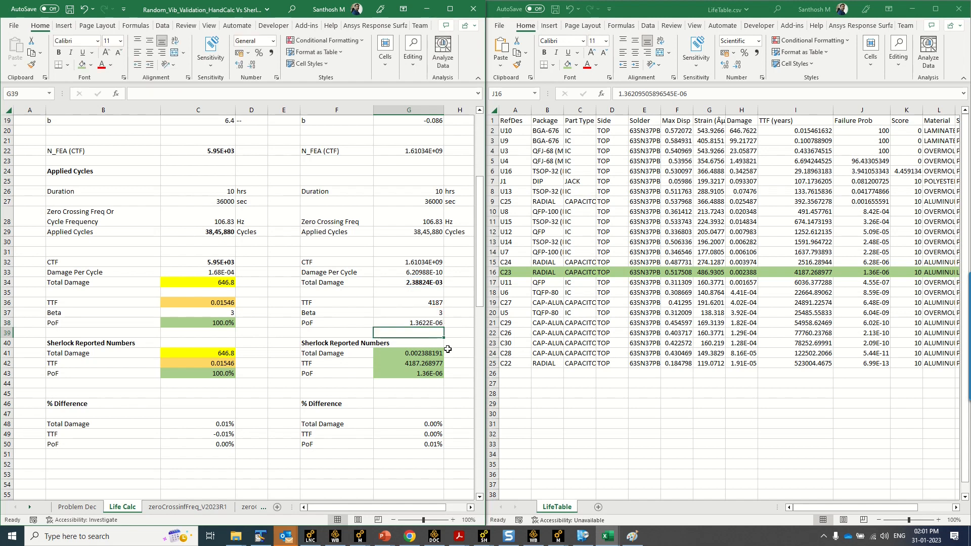
Add a % unit label in H43 and H38 beside the with-lead reported and calculated PoF values
{"action": "left_click", "coordinate": [453, 372]}
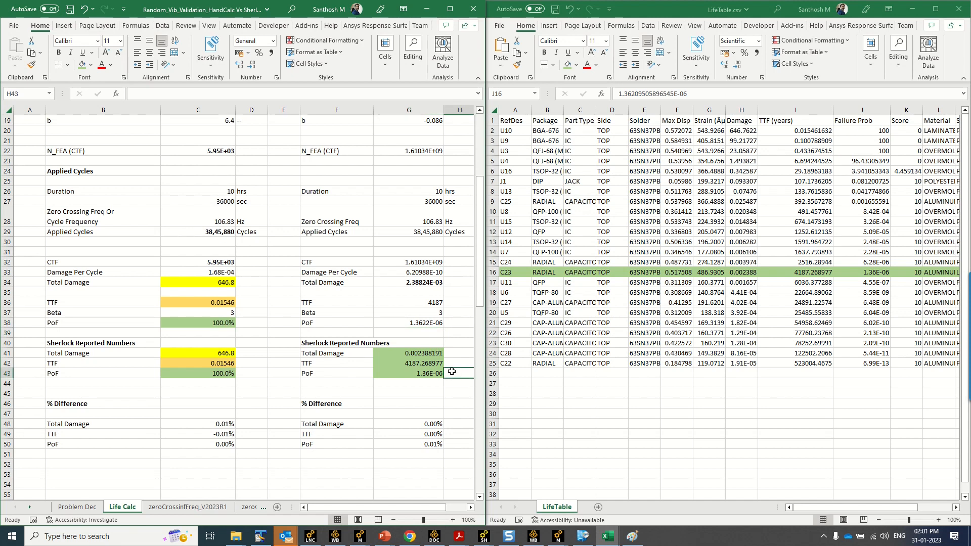
{"action": "type", "text": "%"}
{"action": "left_click", "coordinate": [427, 325]}
{"action": "type", "text": "%"}
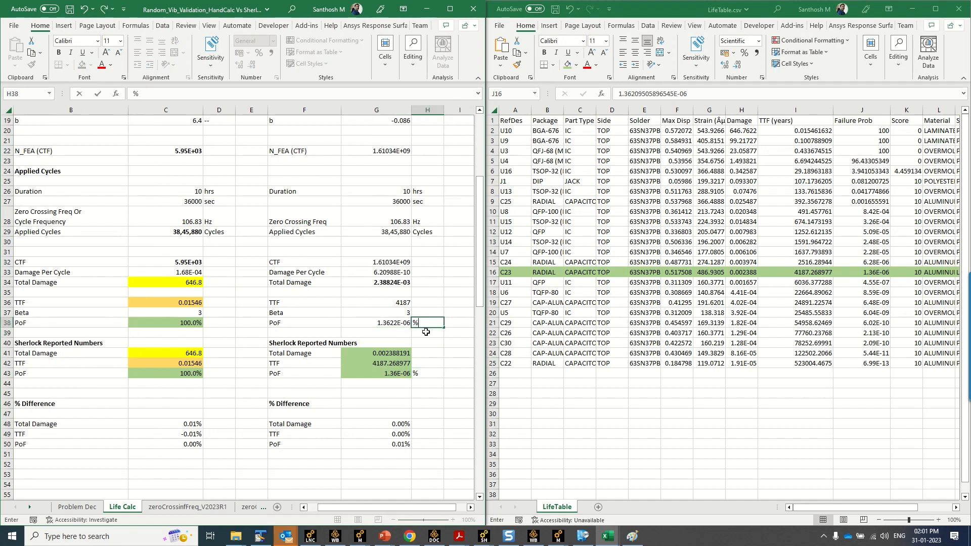
{"action": "left_click", "coordinate": [434, 353]}
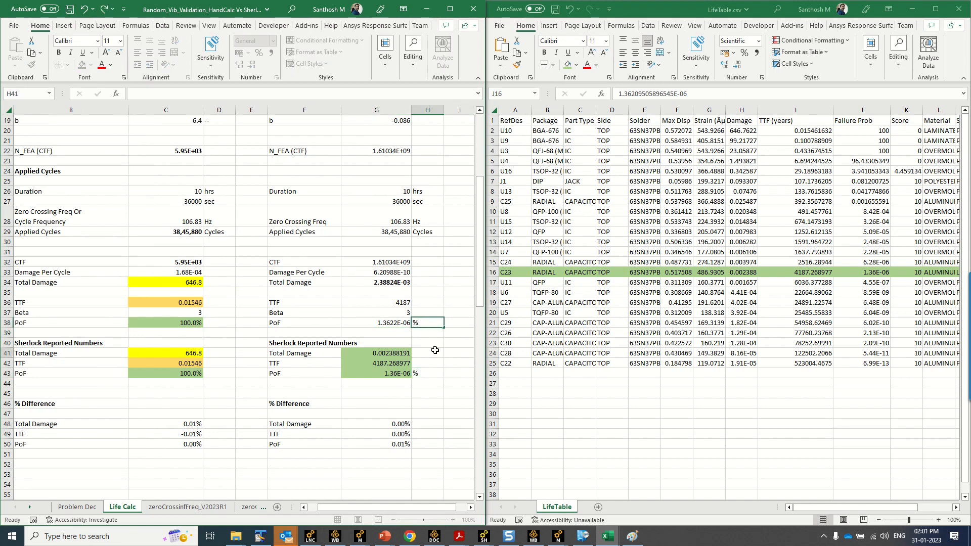
Select the Failure Prob column in LifeTable and sort Sherlock's Random Vibe results by Failure Prob in descending order for comparison
{"action": "left_click", "coordinate": [484, 536]}
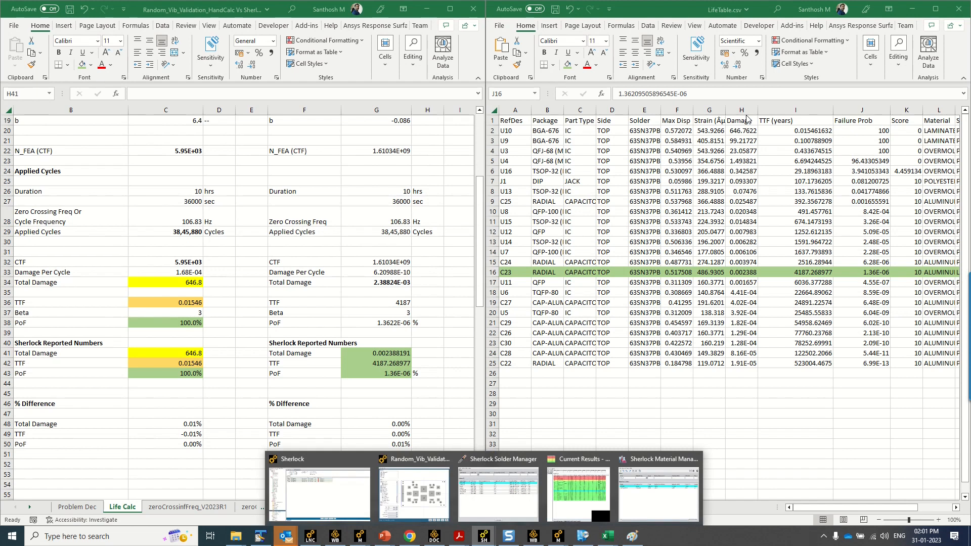
{"action": "left_click", "coordinate": [863, 110]}
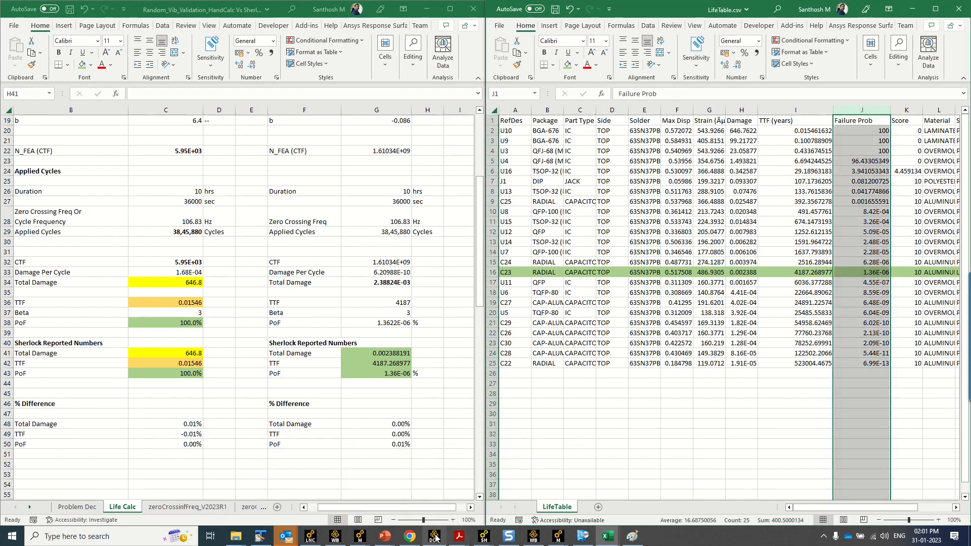
{"action": "left_click", "coordinate": [485, 537]}
{"action": "left_click", "coordinate": [576, 498]}
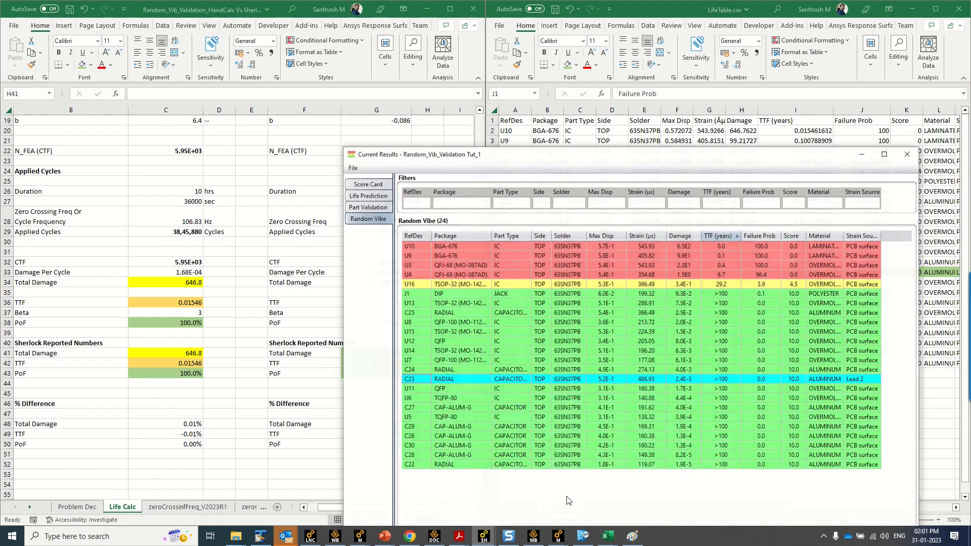
{"action": "left_click", "coordinate": [764, 232]}
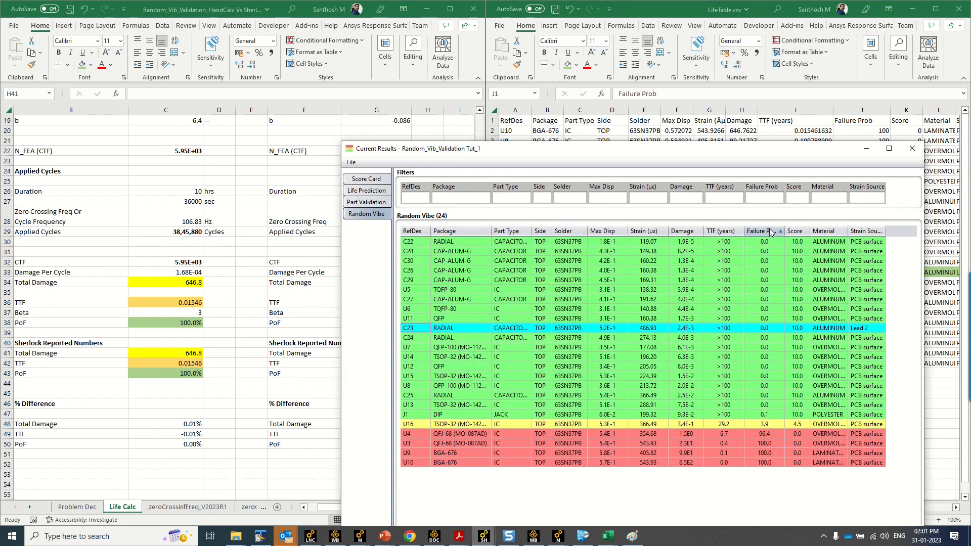
{"action": "left_click", "coordinate": [771, 231]}
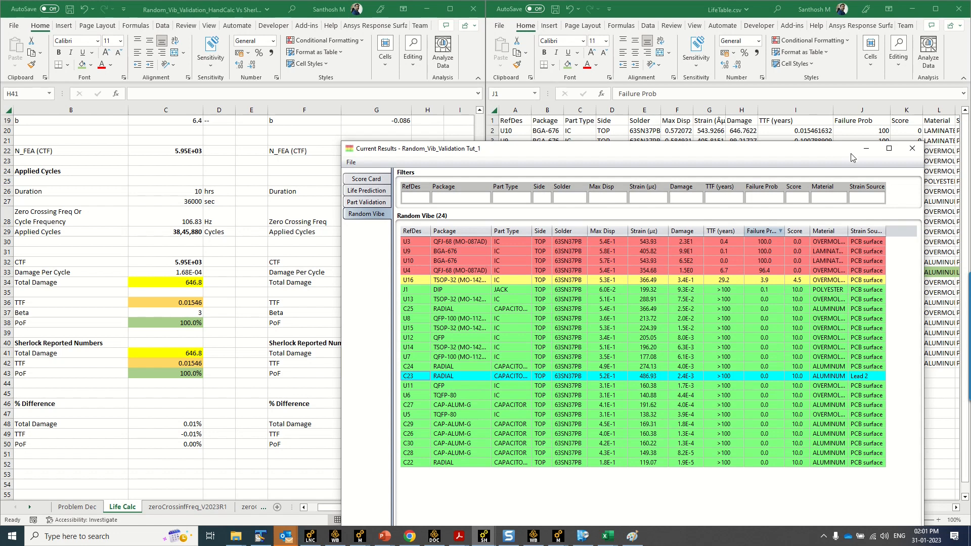
{"action": "left_click", "coordinate": [866, 148]}
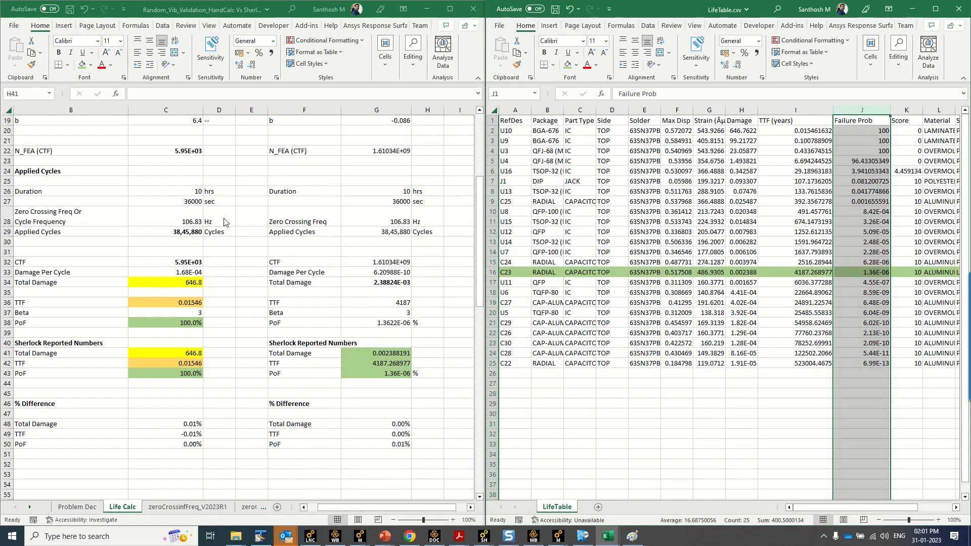
Maximize the hand-calculation workbook and review the Life Calc sheet from the component inputs to the % Difference rows
{"action": "scroll", "coordinate": [334, 199], "scroll_direction": "up", "scroll_amount": 3}
{"action": "scroll", "coordinate": [335, 199], "scroll_direction": "up", "scroll_amount": 3}
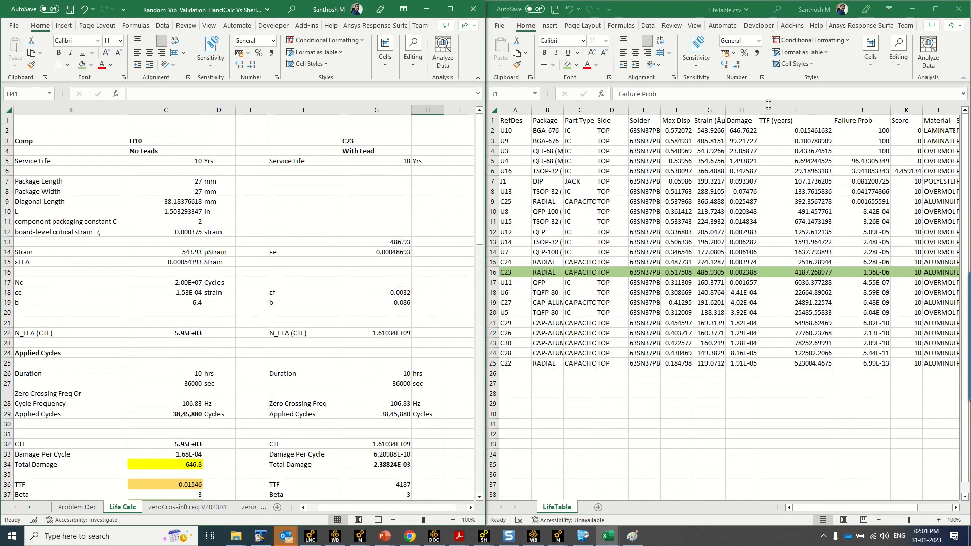
{"action": "left_click", "coordinate": [450, 9]}
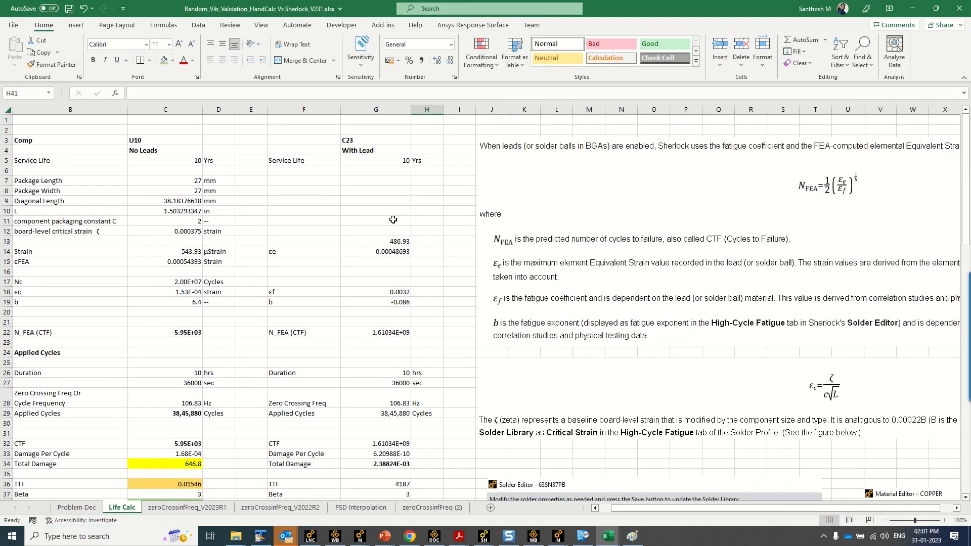
{"action": "scroll", "coordinate": [384, 231], "scroll_direction": "down", "scroll_amount": 2}
{"action": "scroll", "coordinate": [339, 262], "scroll_direction": "down", "scroll_amount": 6}
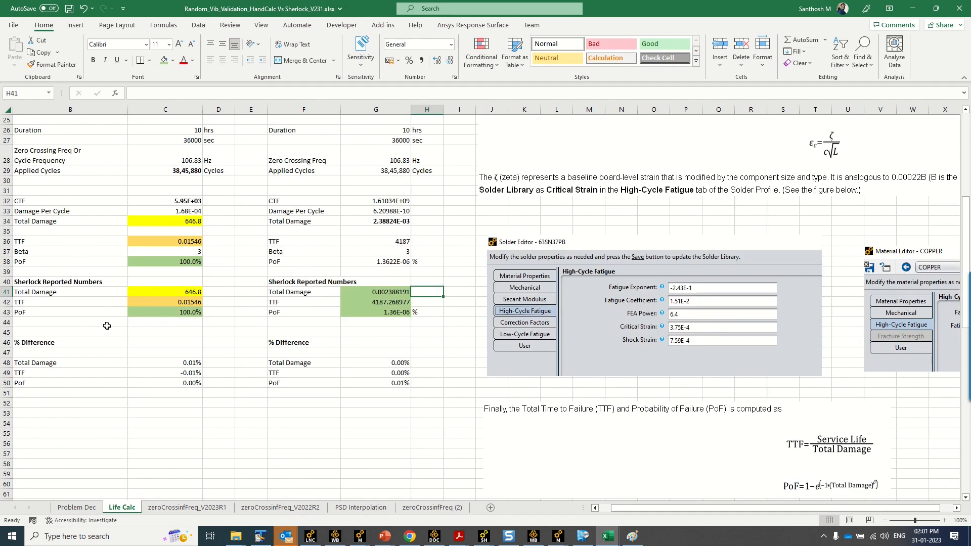
Check the U10 reported PoF in C43, the PoF formula in C38 against the reference equation, and the with-lead N_FEA formula in G22
{"action": "double_click", "coordinate": [194, 314]}
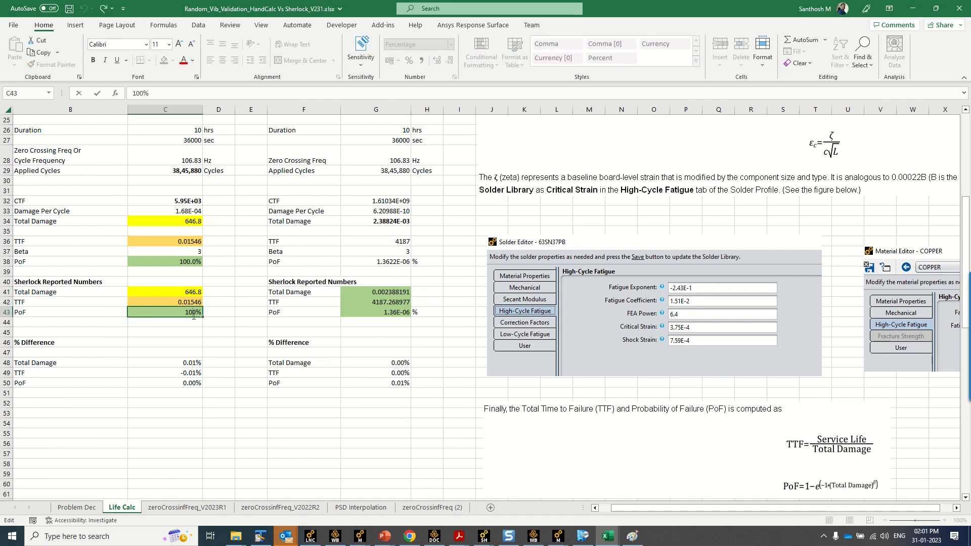
{"action": "key", "text": "Escape"}
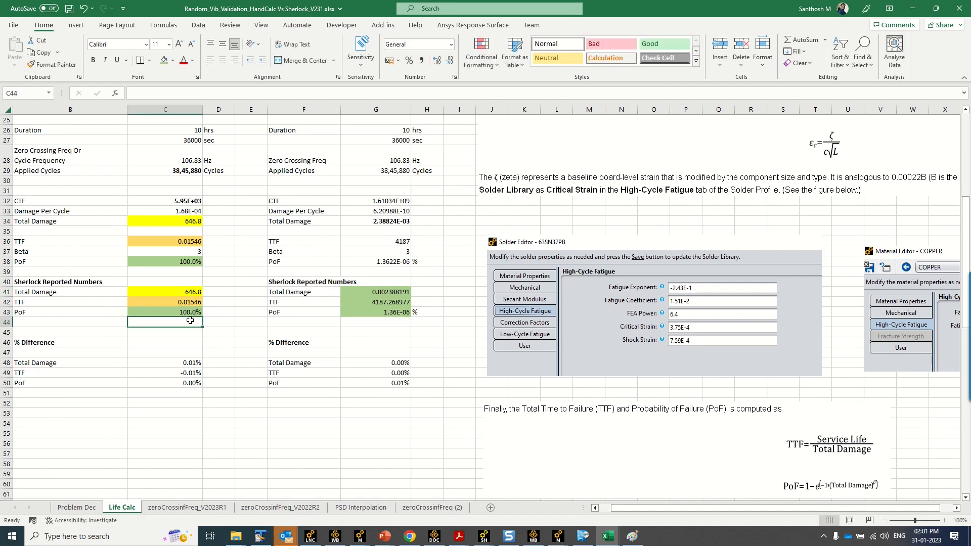
{"action": "double_click", "coordinate": [191, 263]}
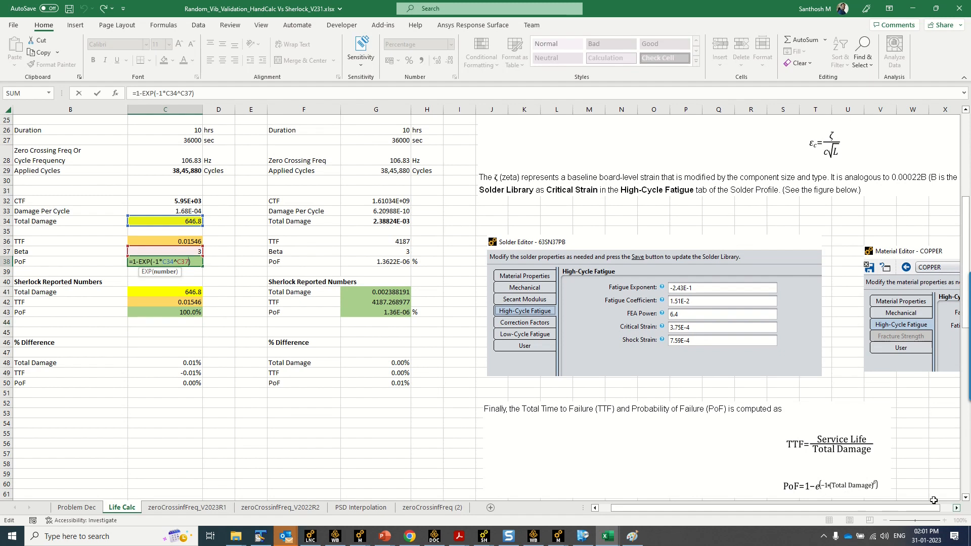
{"action": "scroll", "coordinate": [750, 446], "scroll_direction": "down", "scroll_amount": 3}
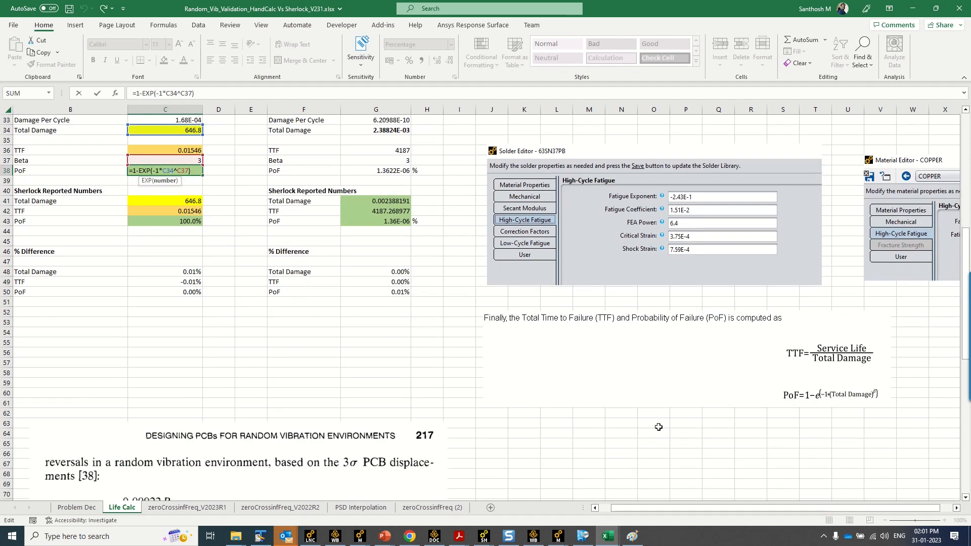
{"action": "scroll", "coordinate": [652, 430], "scroll_direction": "up", "scroll_amount": 10}
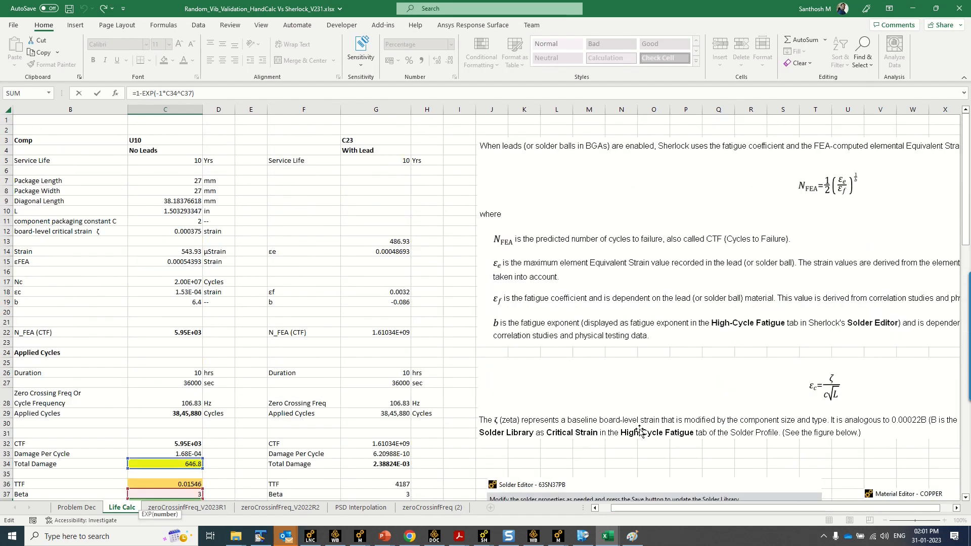
{"action": "left_click", "coordinate": [349, 334]}
{"action": "scroll", "coordinate": [367, 402], "scroll_direction": "down", "scroll_amount": 5}
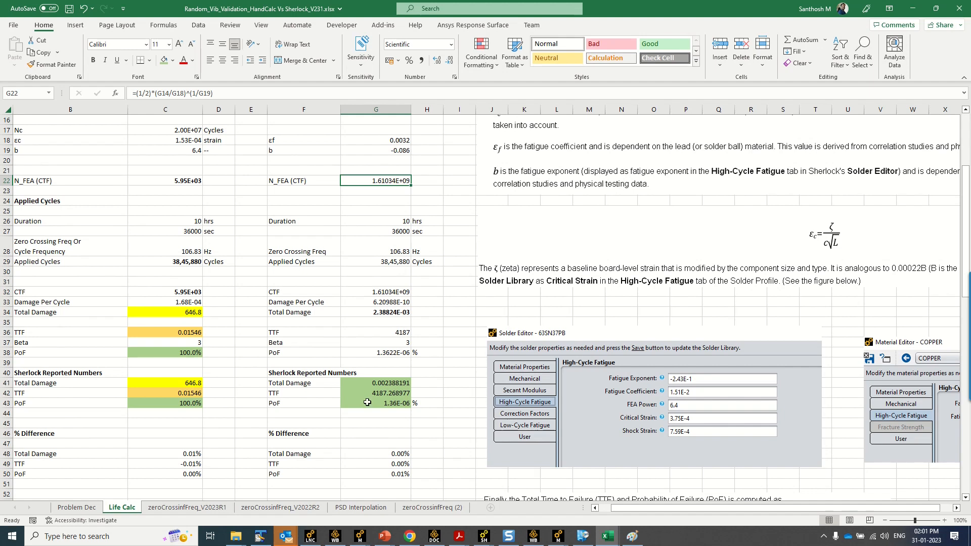
Switch to the Sherlock_RV_StrainCalculation presentation in PowerPoint
{"action": "left_click", "coordinate": [384, 536]}
{"action": "left_click", "coordinate": [281, 506]}
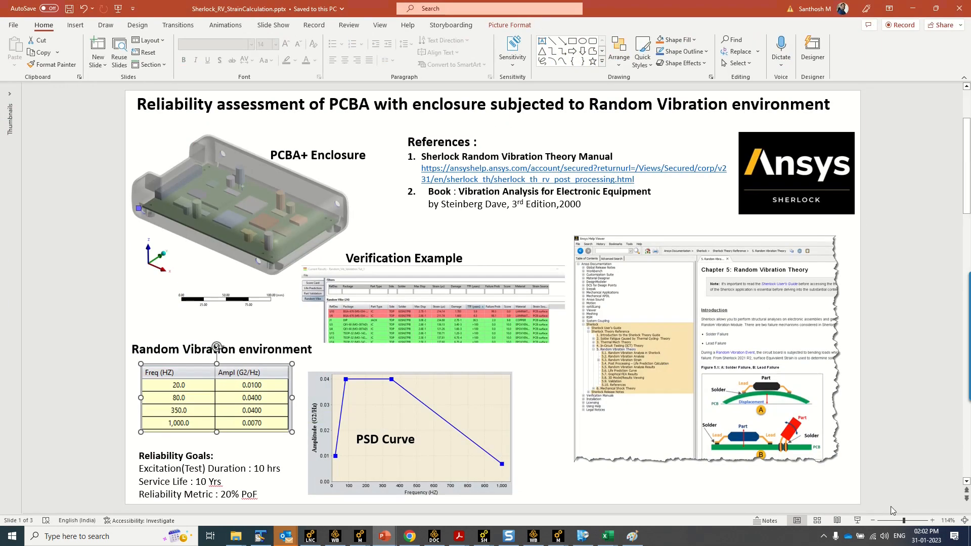